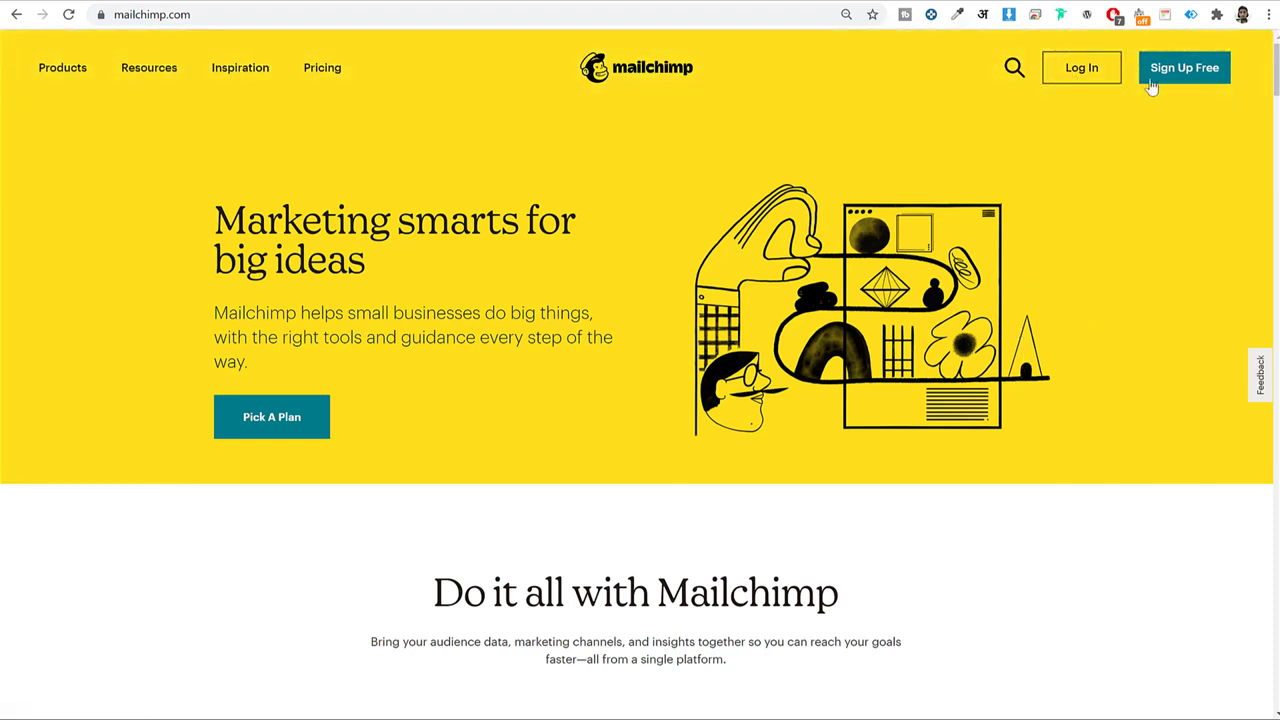
# - Sign up for a free Mailchimp account with a Gmail address, username and secure password
pyautogui.click(1183, 84)
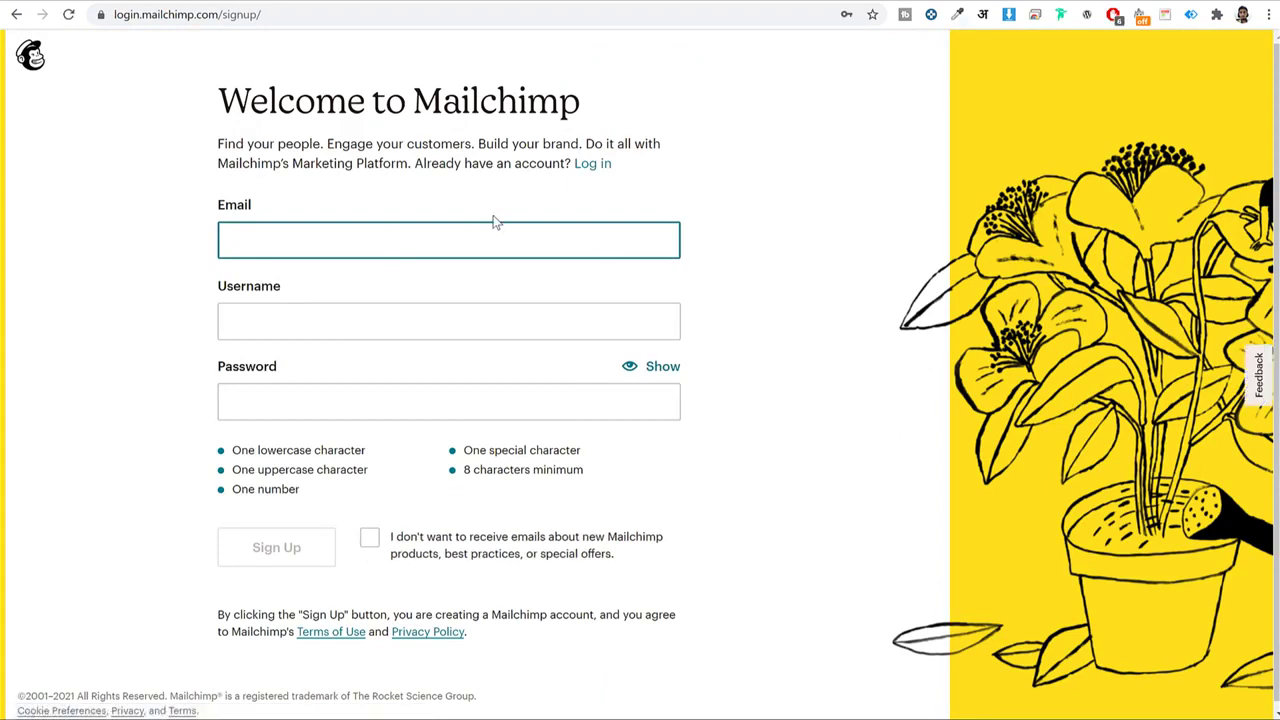
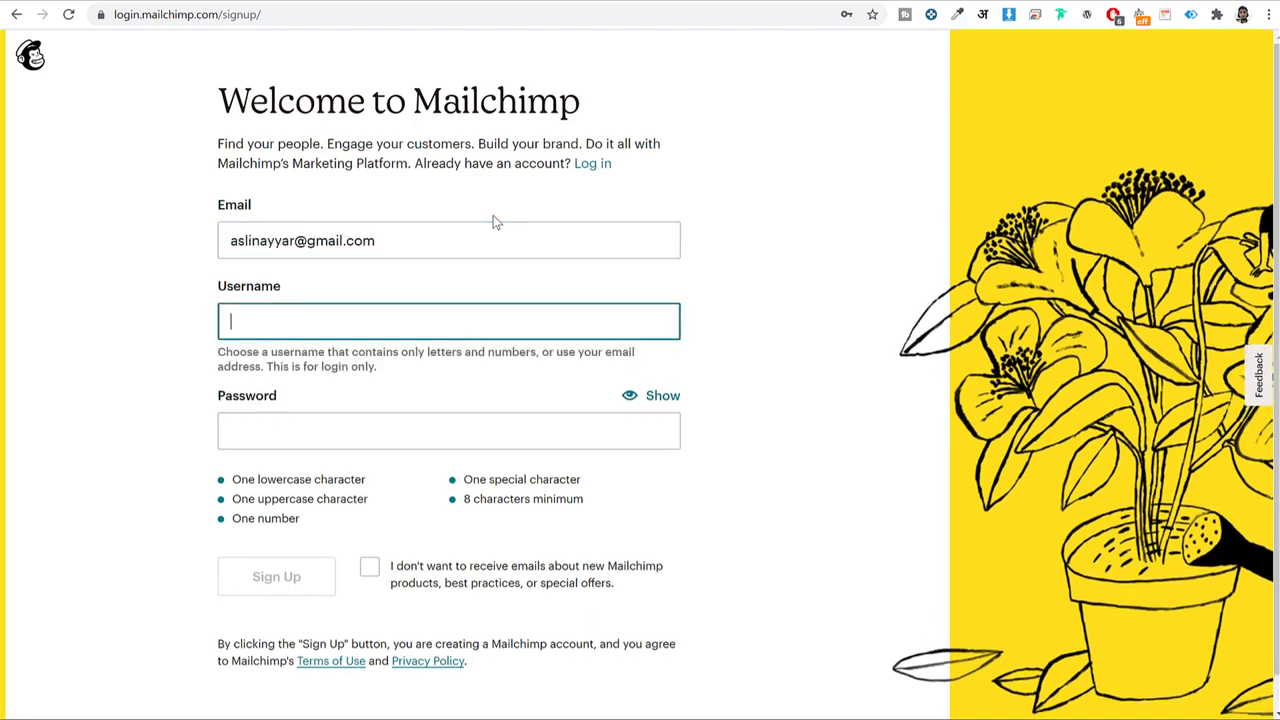
pyautogui.press('Tab')
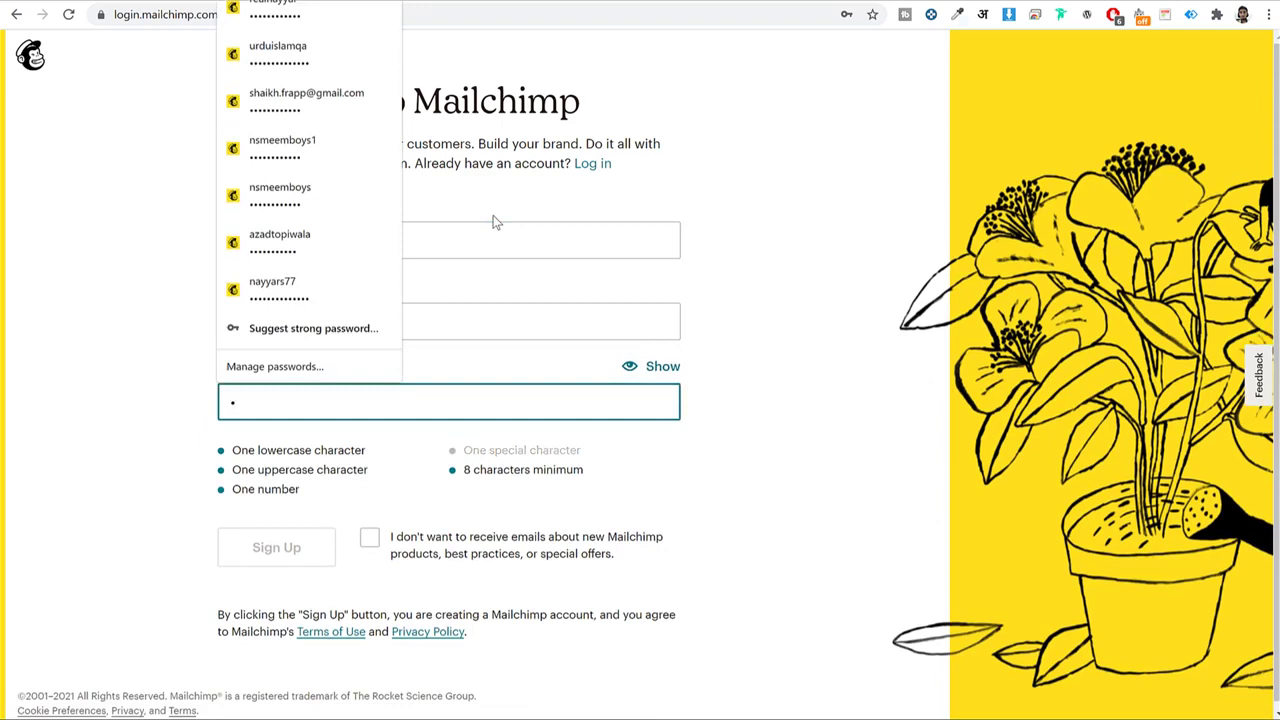
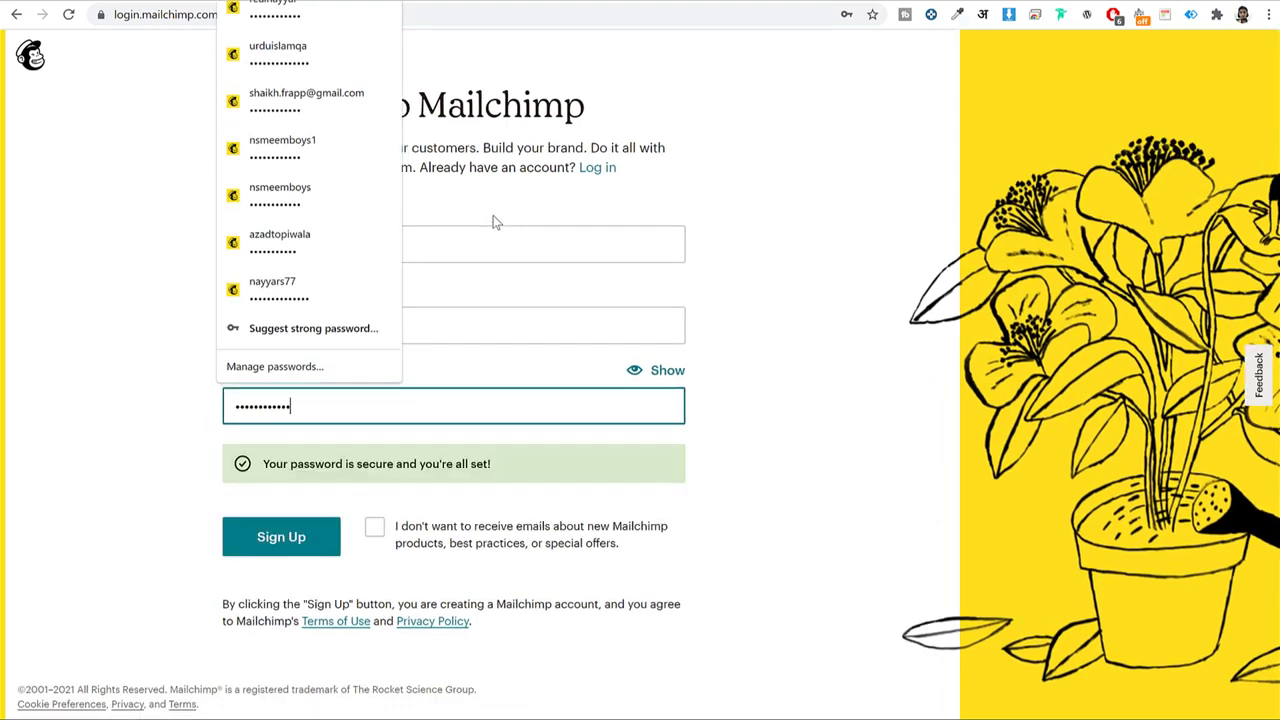
pyautogui.click(282, 534)
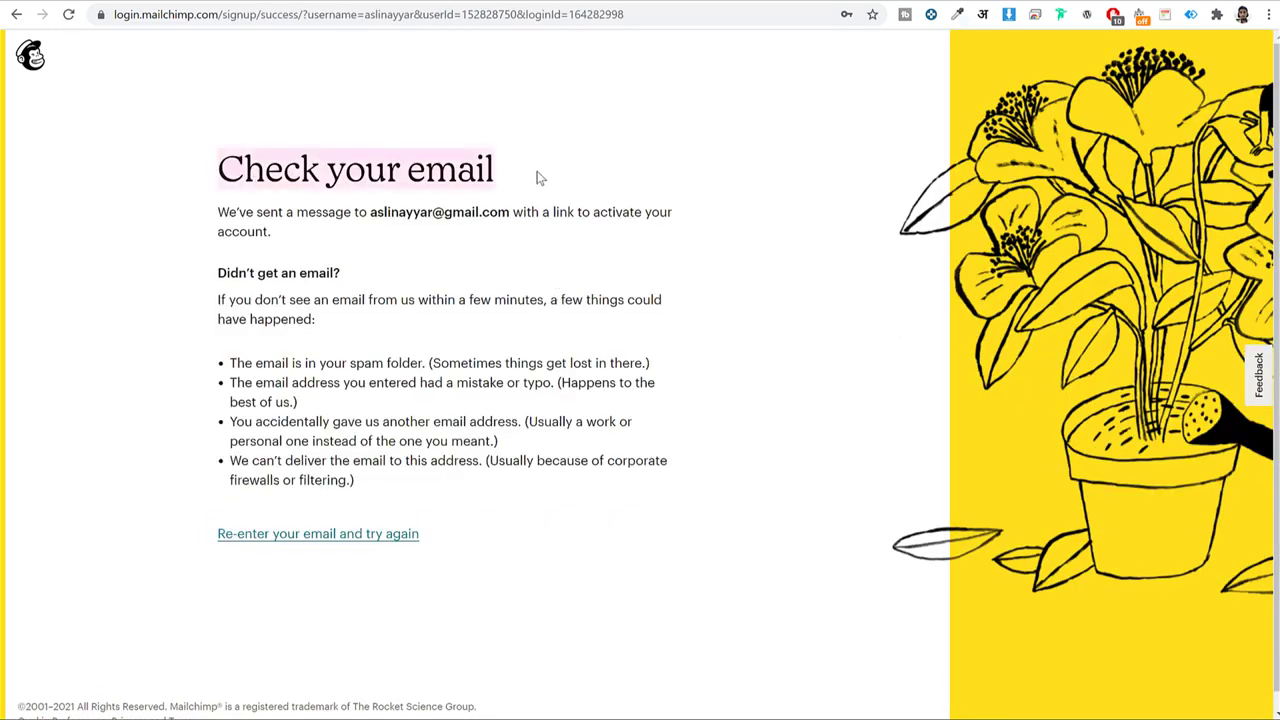
# - Open the Mailchimp activation email in Gmail and follow its Activate Account link
pyautogui.moveTo(547, 210); pyautogui.dragTo(678, 240)
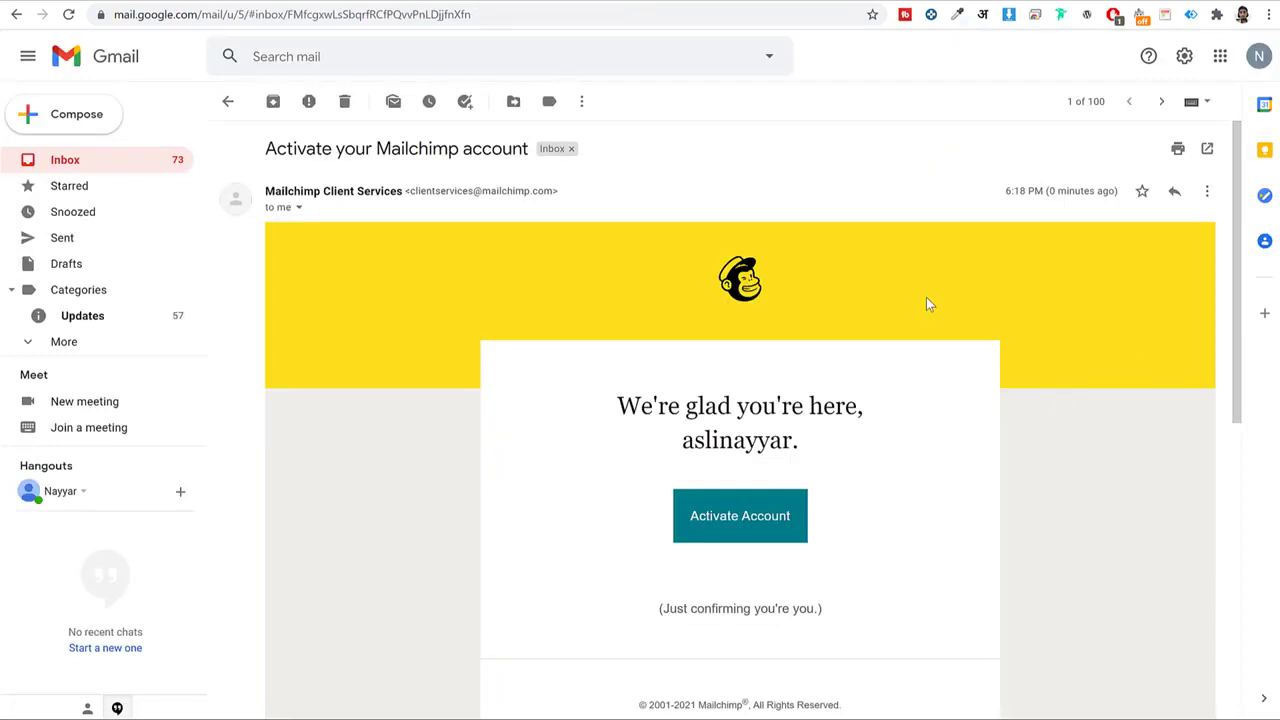
pyautogui.scroll(-3, 1029, 349)
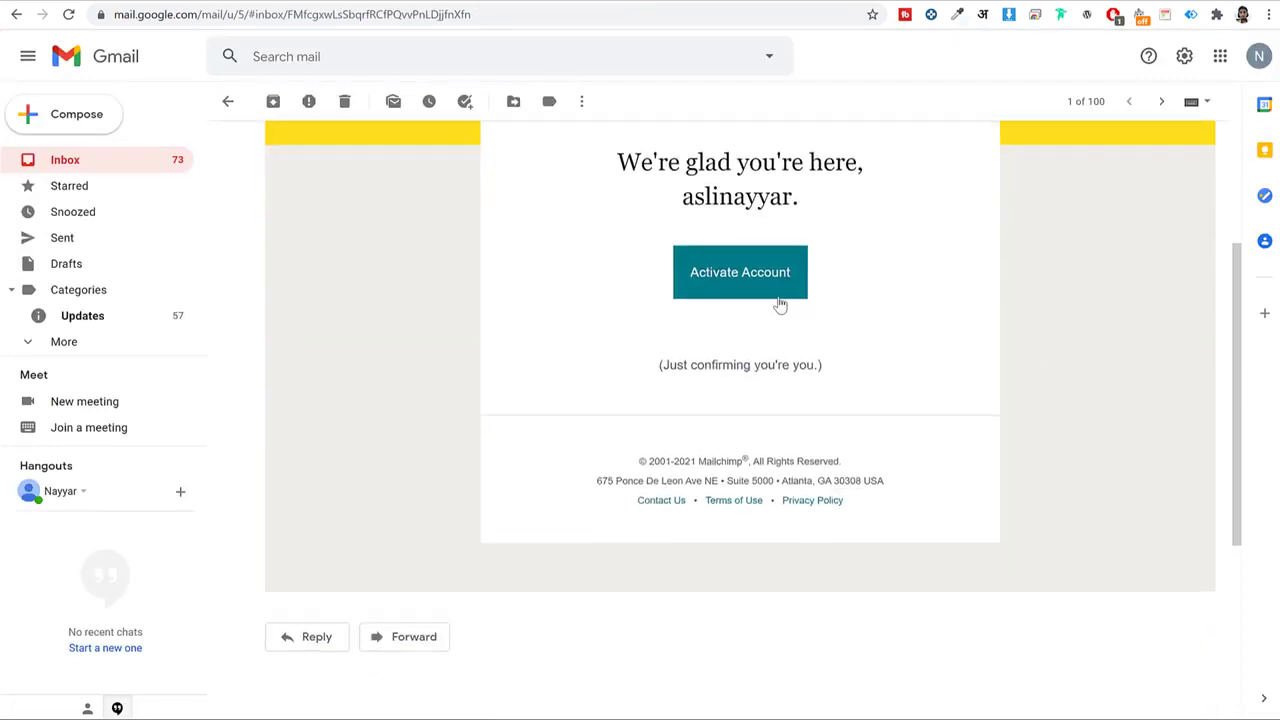
pyautogui.click(728, 280)
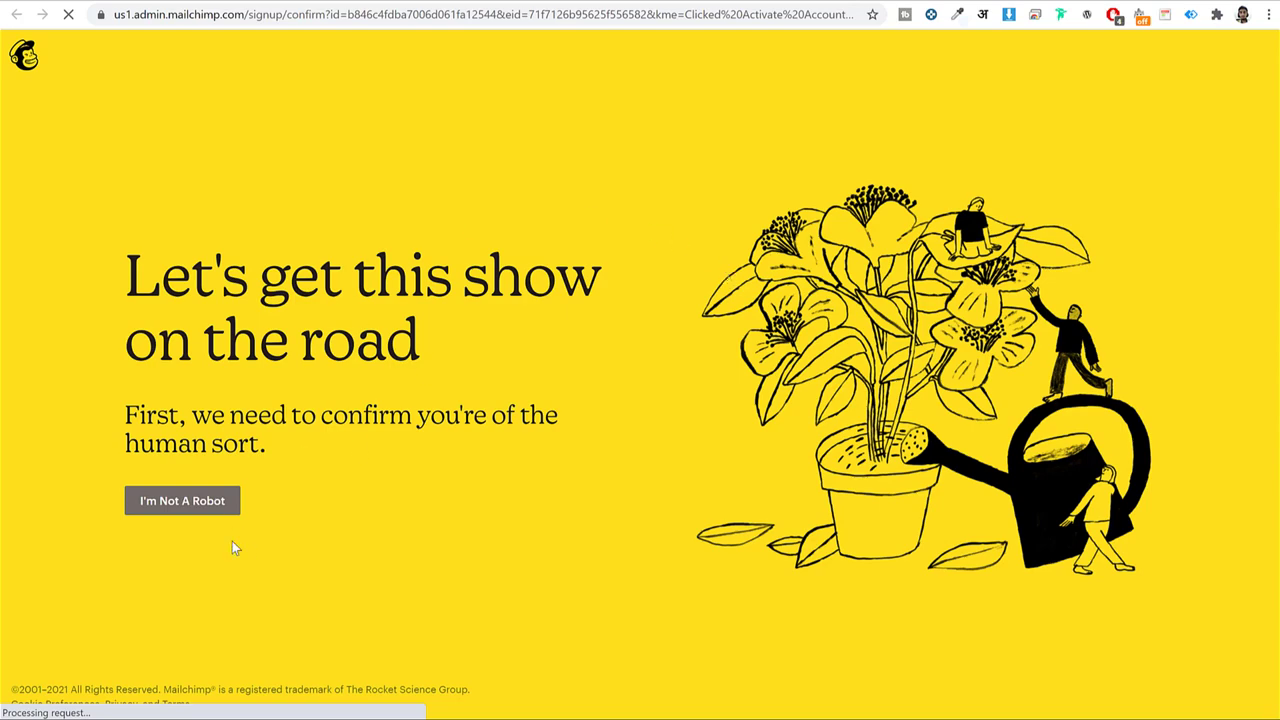
# - Pass the robot check and continue with the Free plan (2,000 contacts, 10,000 sends)
pyautogui.click(200, 502)
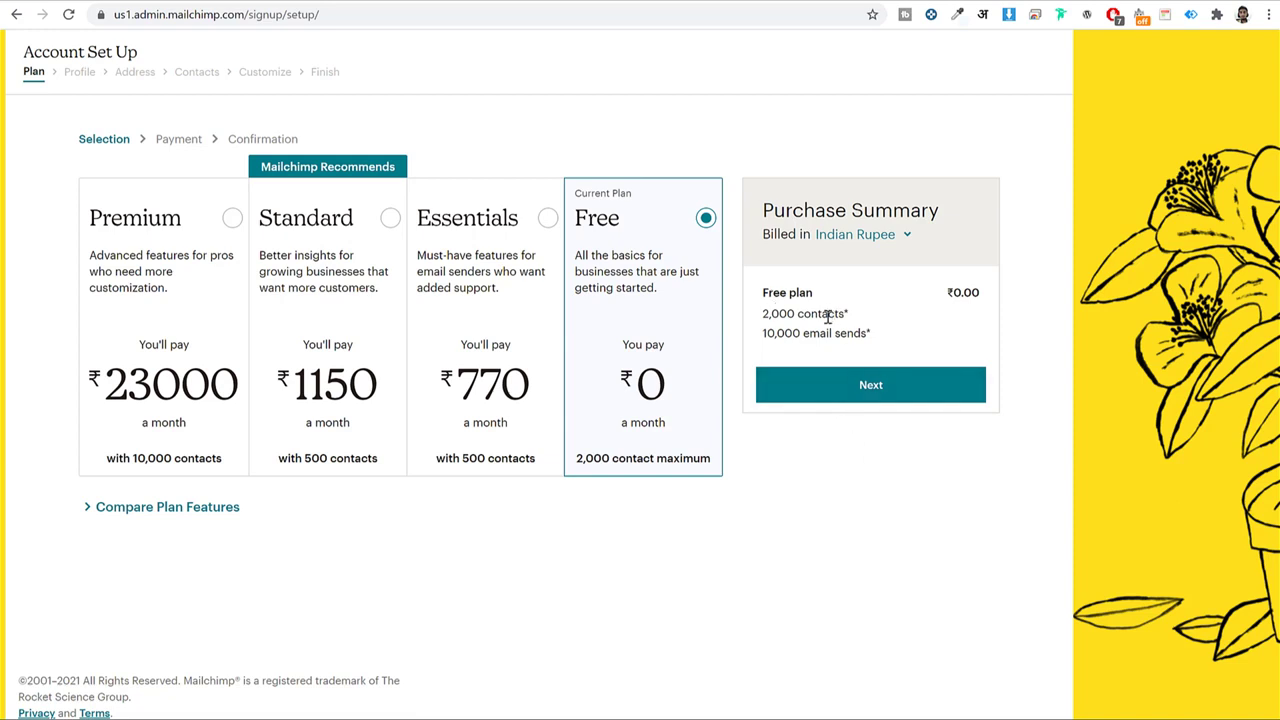
pyautogui.moveTo(762, 313); pyautogui.dragTo(849, 313)
pyautogui.moveTo(763, 331); pyautogui.dragTo(868, 336)
pyautogui.click(910, 340)
pyautogui.click(897, 388)
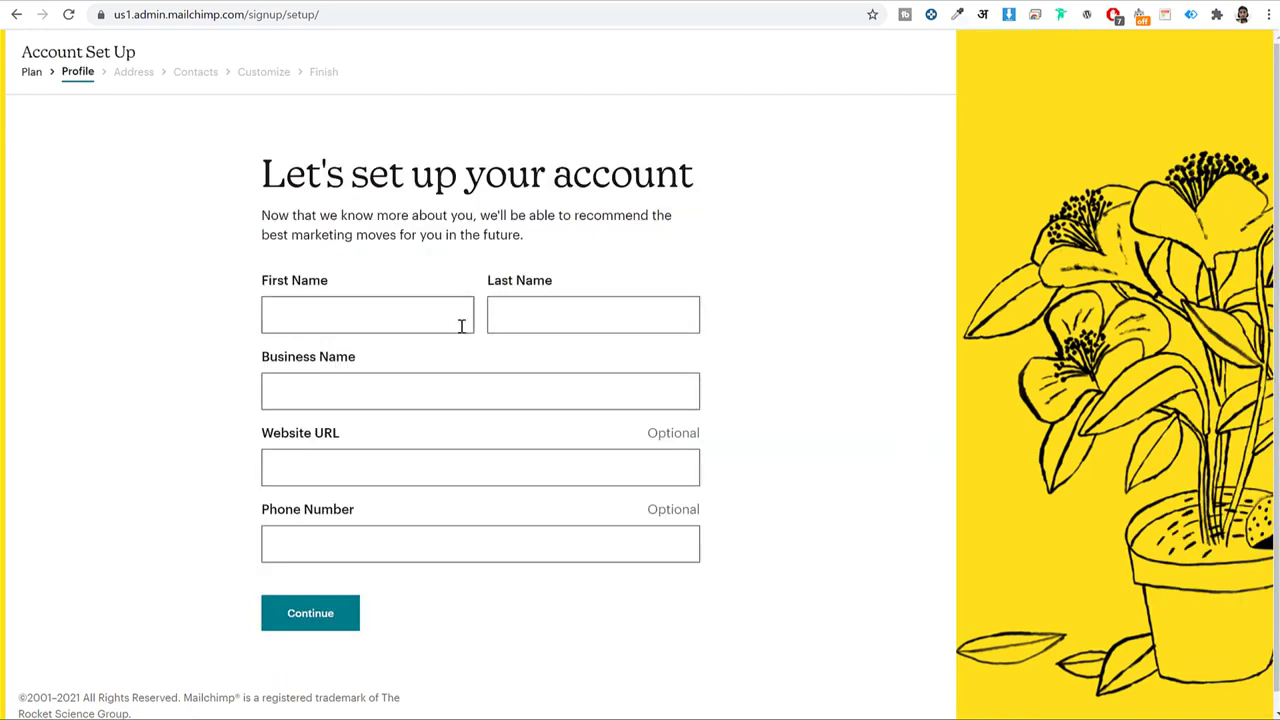
# - Enter your first and last name and the business name Fehem Media
pyautogui.click(423, 322)
pyautogui.write('N')
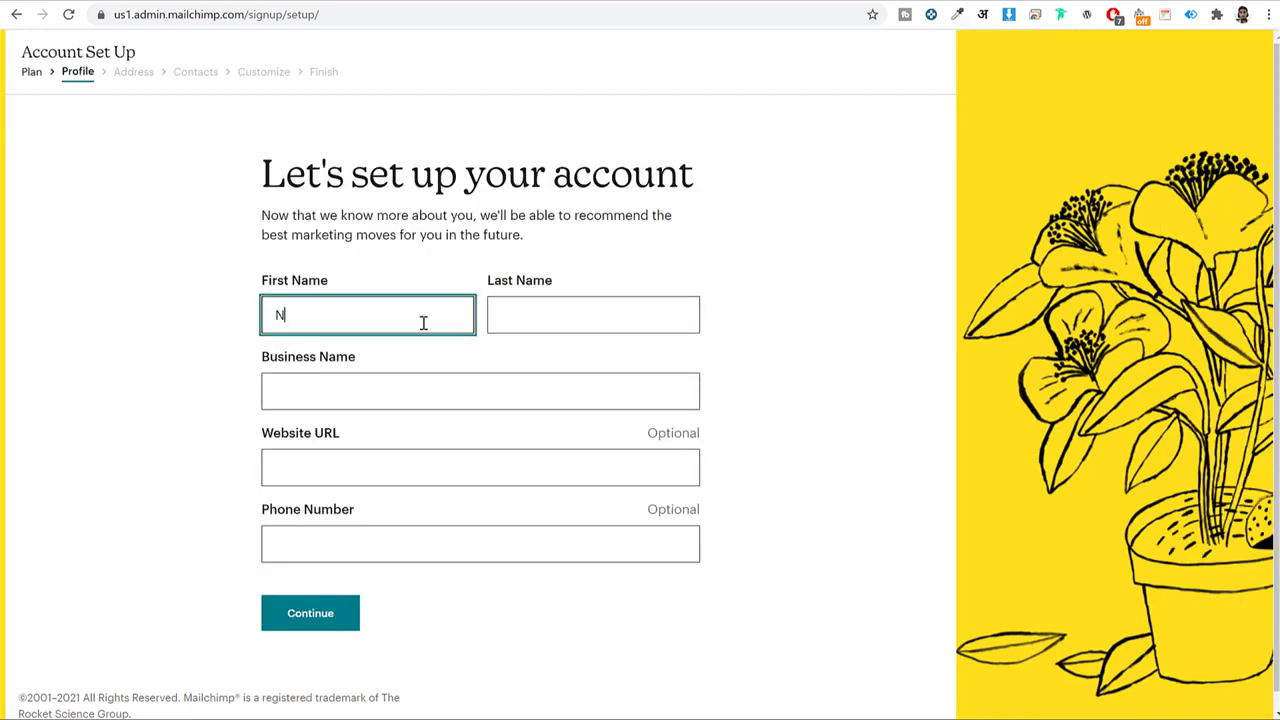
pyautogui.write('ayuyaal')
pyautogui.press('BackSpace')
pyautogui.press('BackSpace')
pyautogui.press('BackSpace')
pyautogui.press('BackSpace')
pyautogui.press('BackSpace')
pyautogui.write('yar')
pyautogui.press('Tab')
pyautogui.write('Shaikh')
pyautogui.press('Tab')
pyautogui.write('Fehem Media')
pyautogui.click(840, 334)
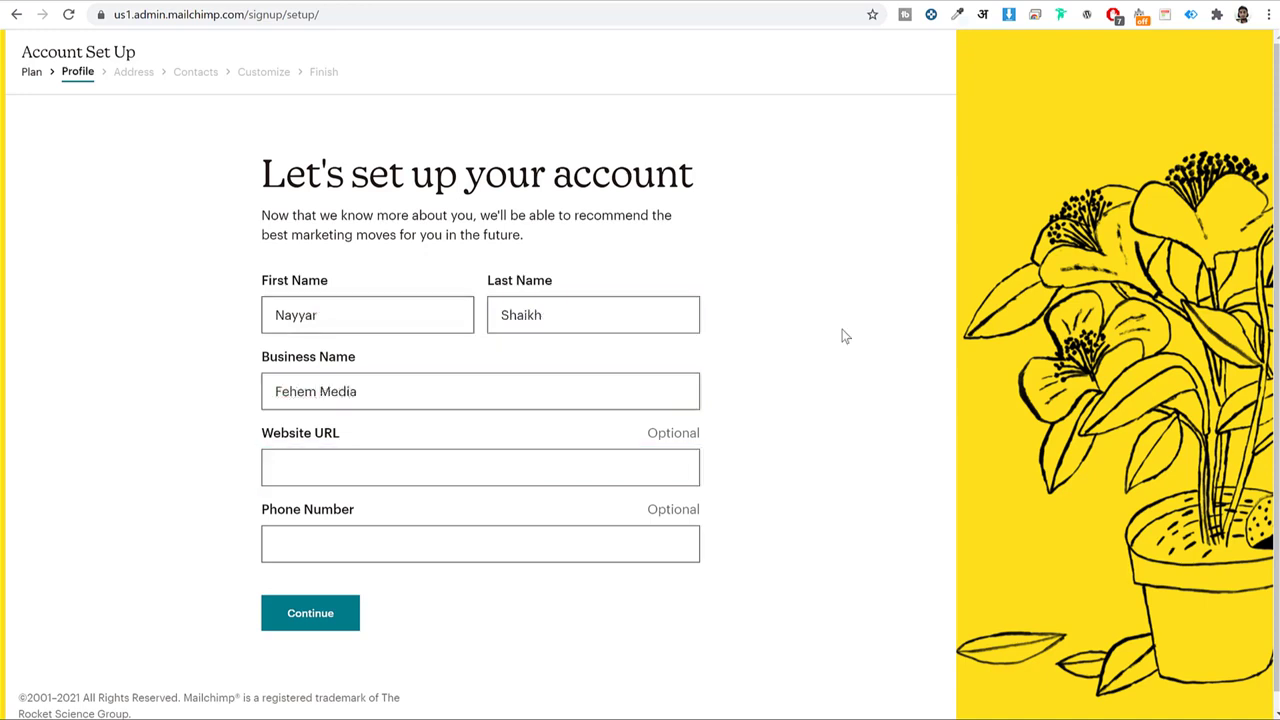
pyautogui.click(410, 476)
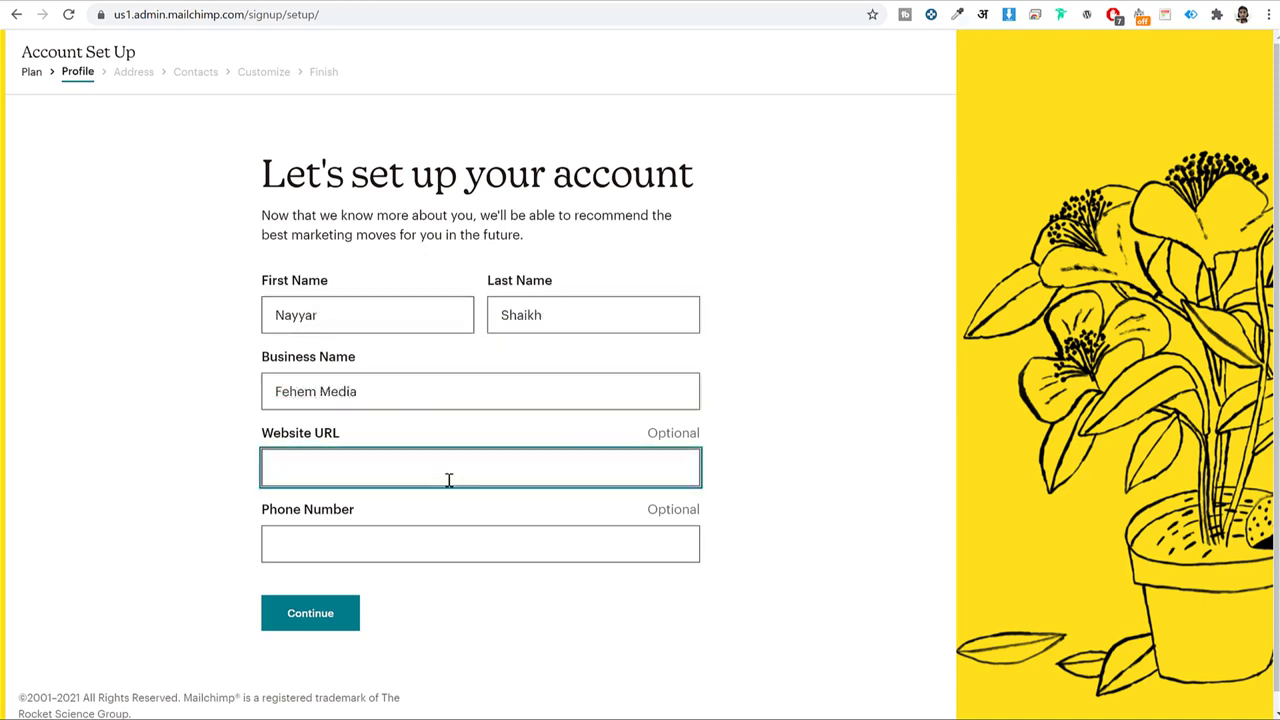
pyautogui.click(718, 430)
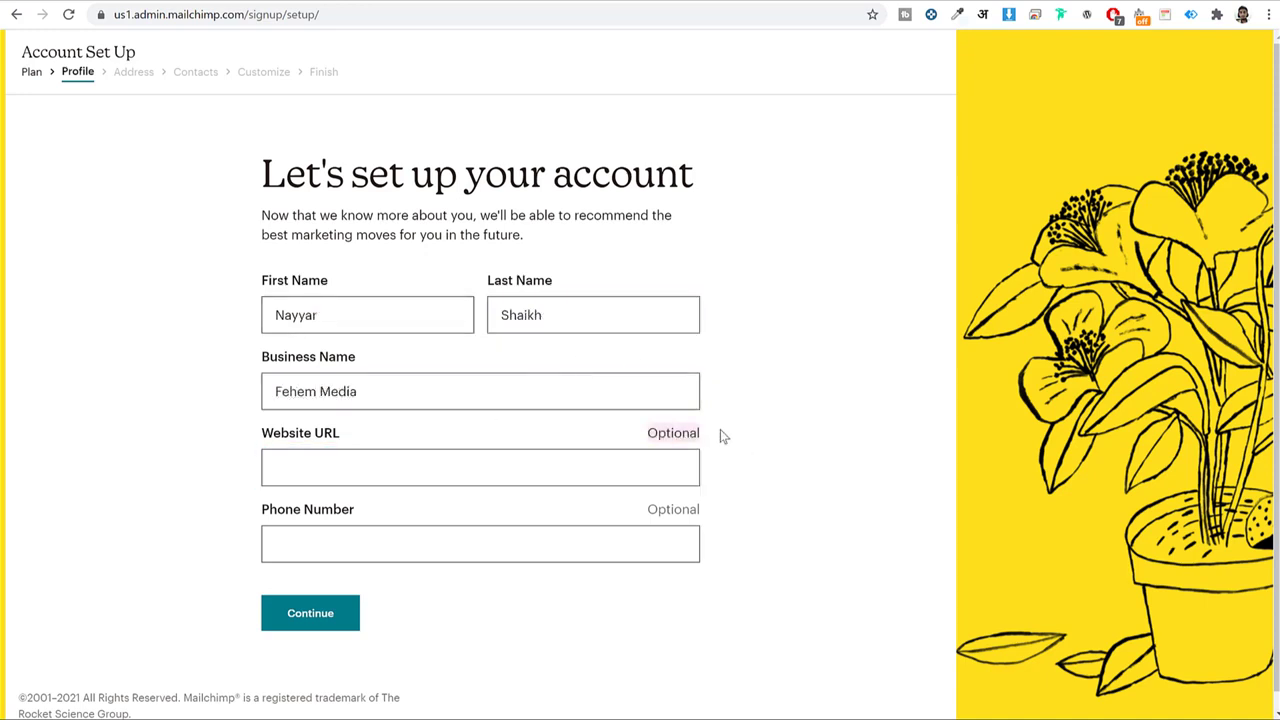
pyautogui.click(383, 474)
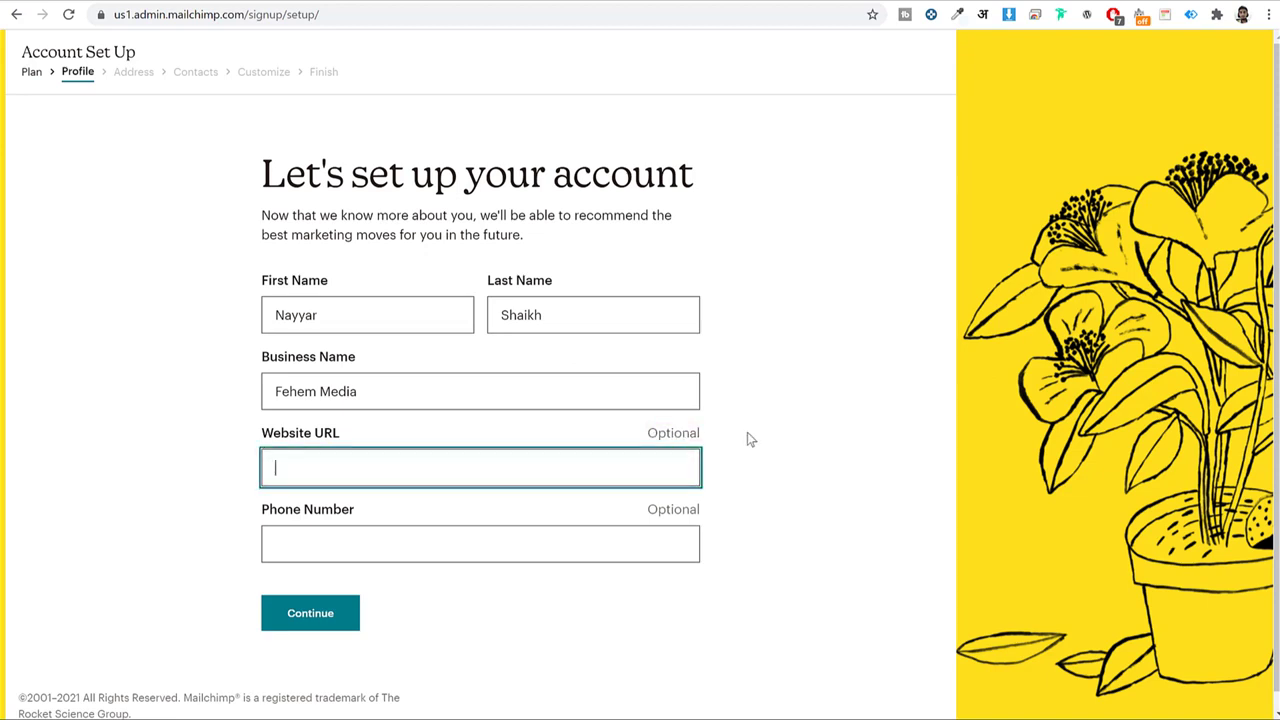
pyautogui.hotkey('alt', 'Tab')
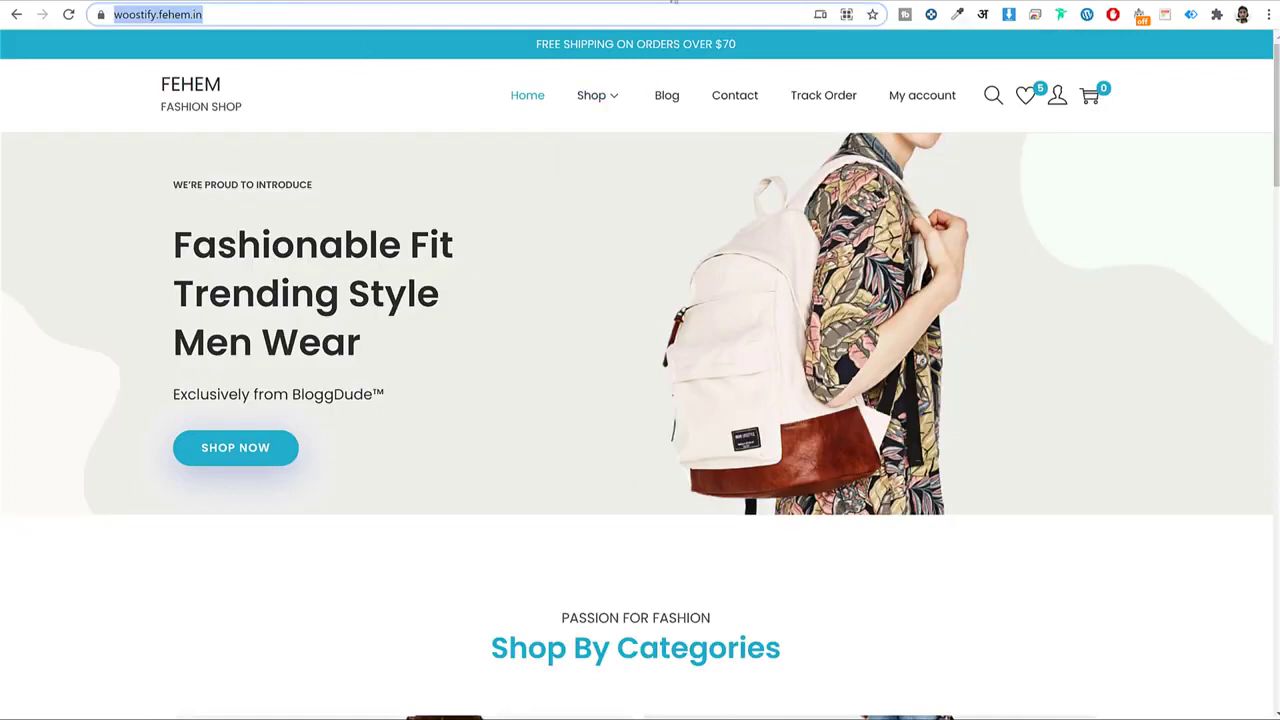
pyautogui.hotkey('ctrl', 'c')
pyautogui.hotkey('alt', 'Tab')
pyautogui.hotkey('ctrl', 'v')
# - Enter the phone number and recheck the pasted website address
pyautogui.click(378, 548)
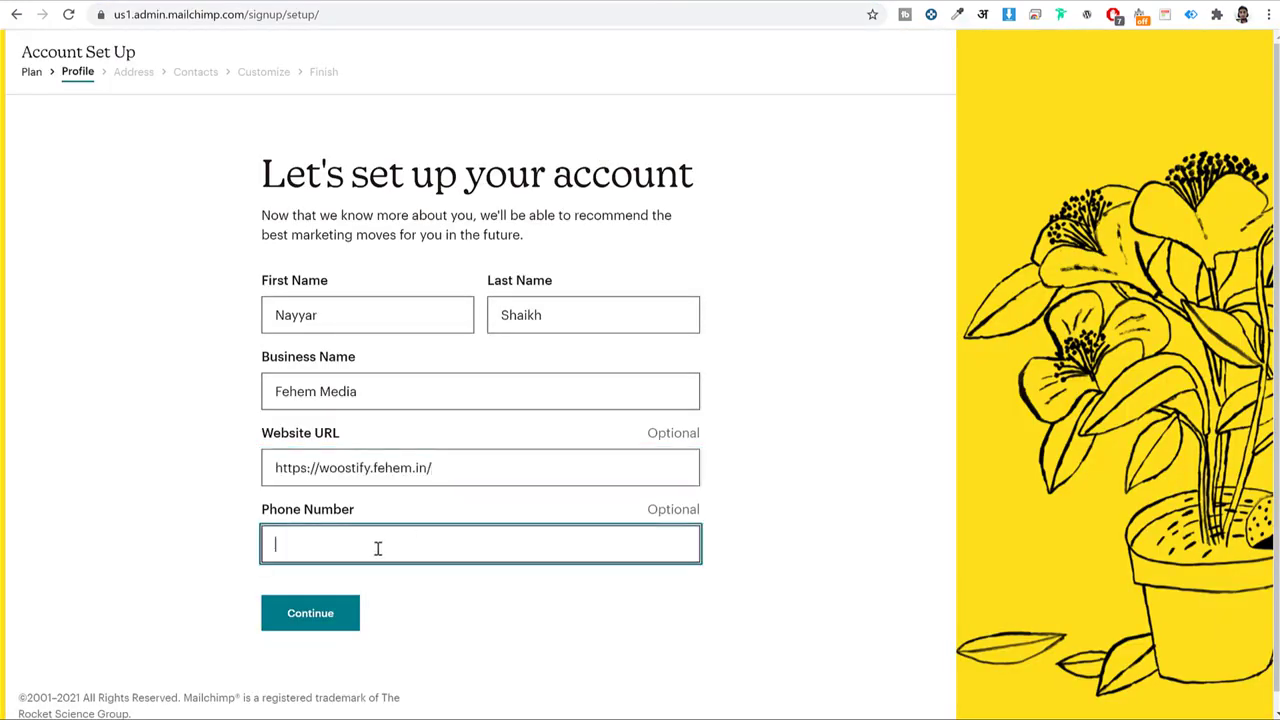
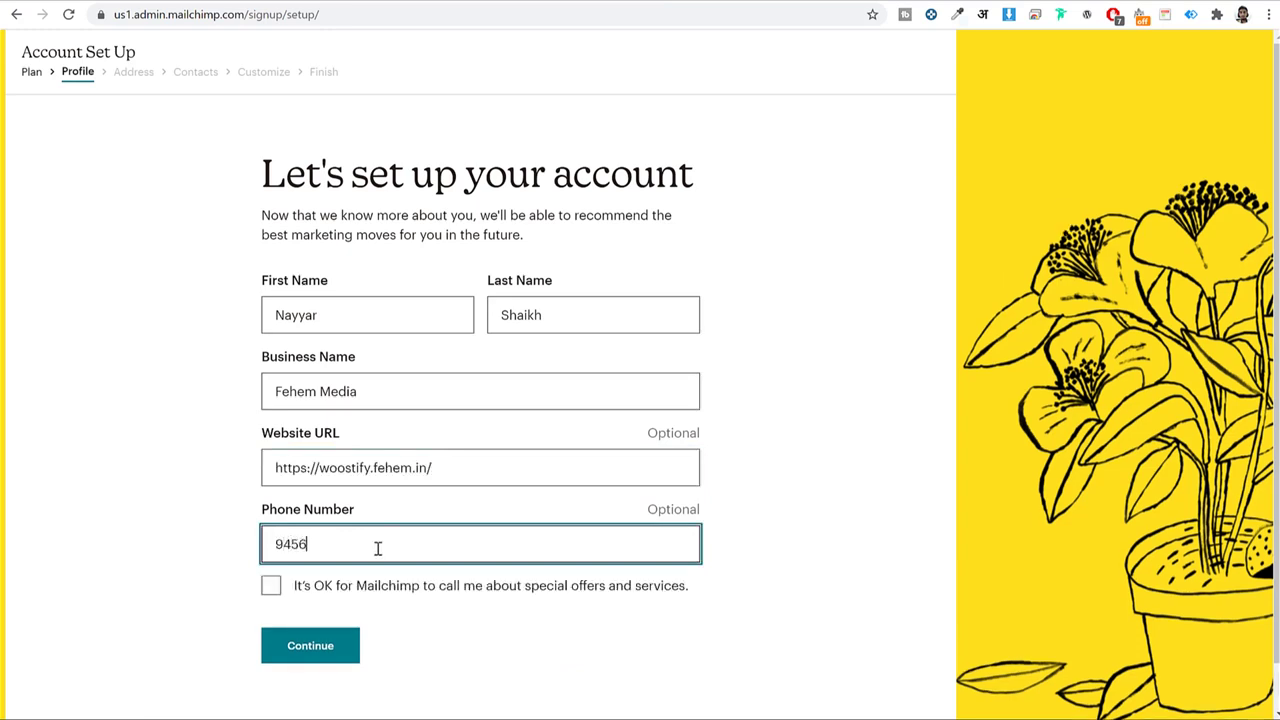
pyautogui.click(877, 398)
pyautogui.click(506, 471)
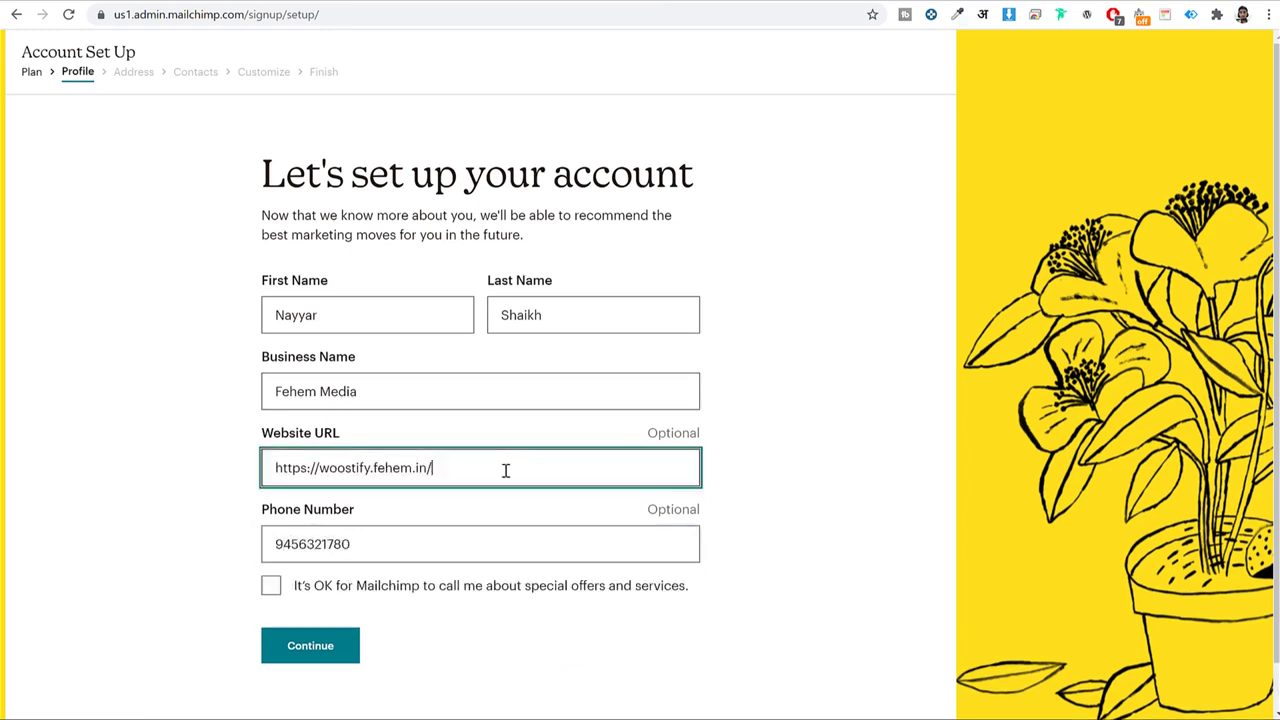
pyautogui.doubleClick(506, 471)
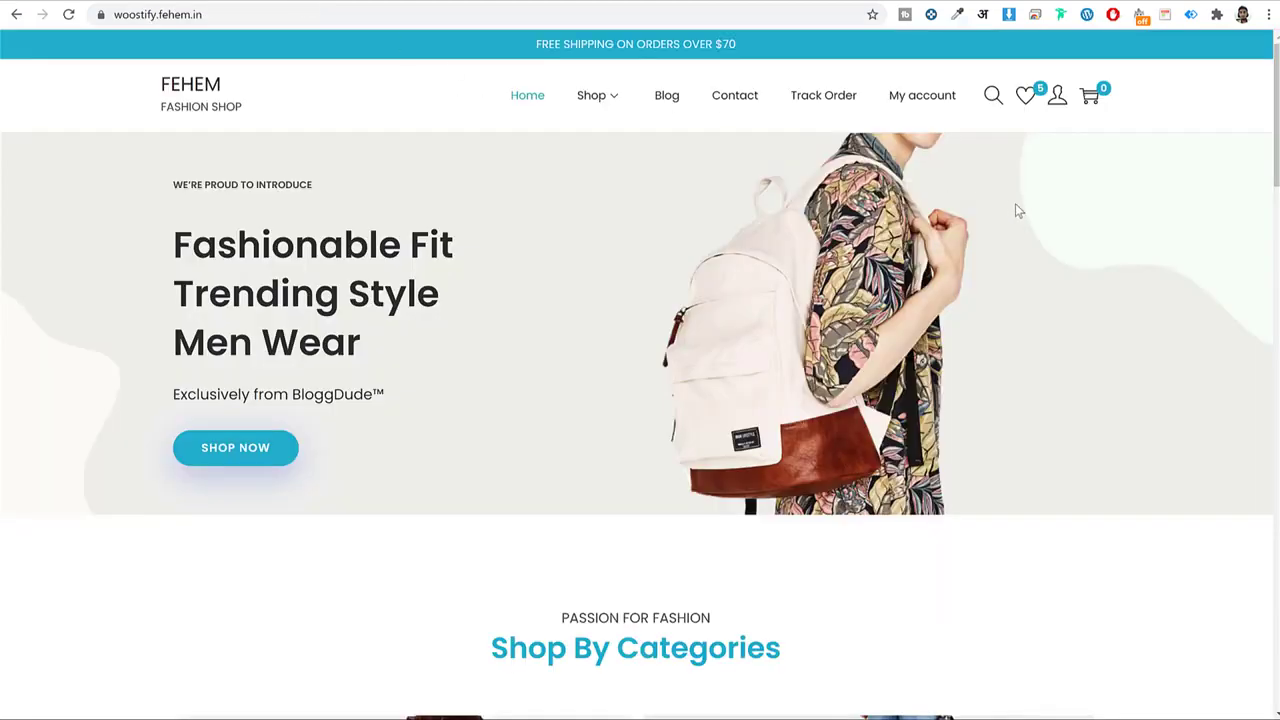
# - Browse the Fehem homepage and add the Working Boy T-Shirt to the wishlist
pyautogui.scroll(-15, 1026, 345)
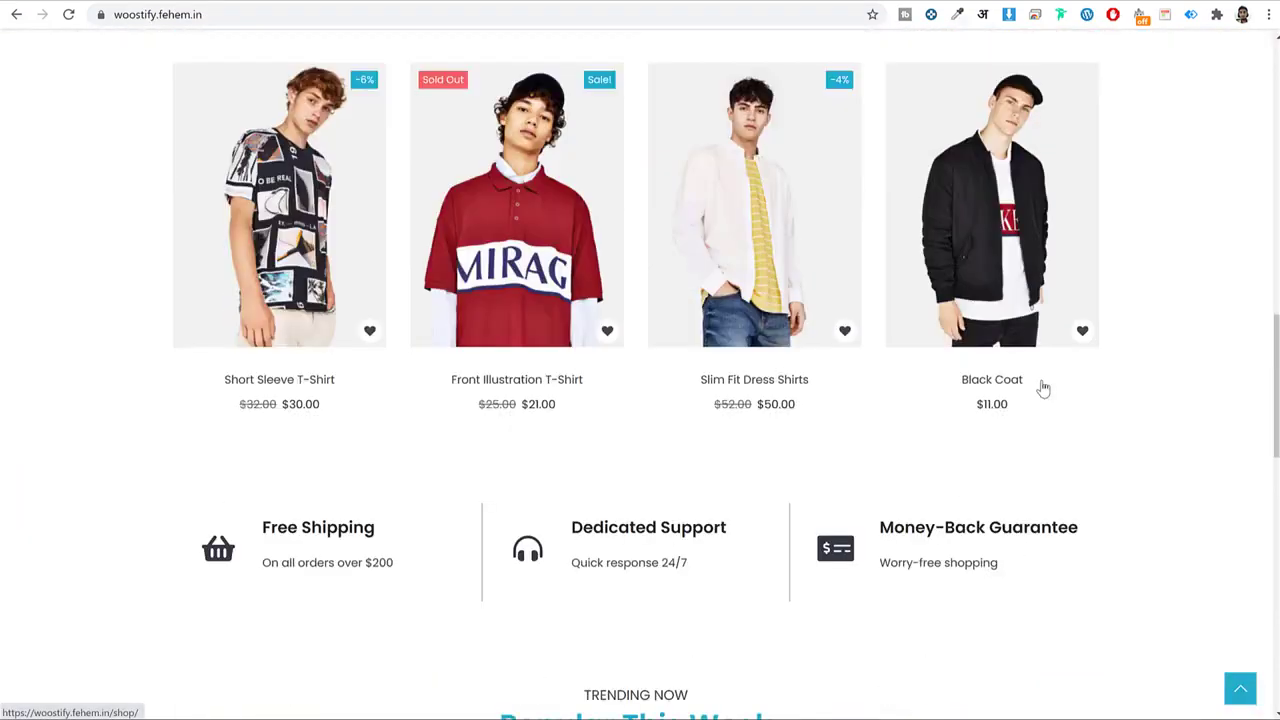
pyautogui.scroll(-10, 917, 308)
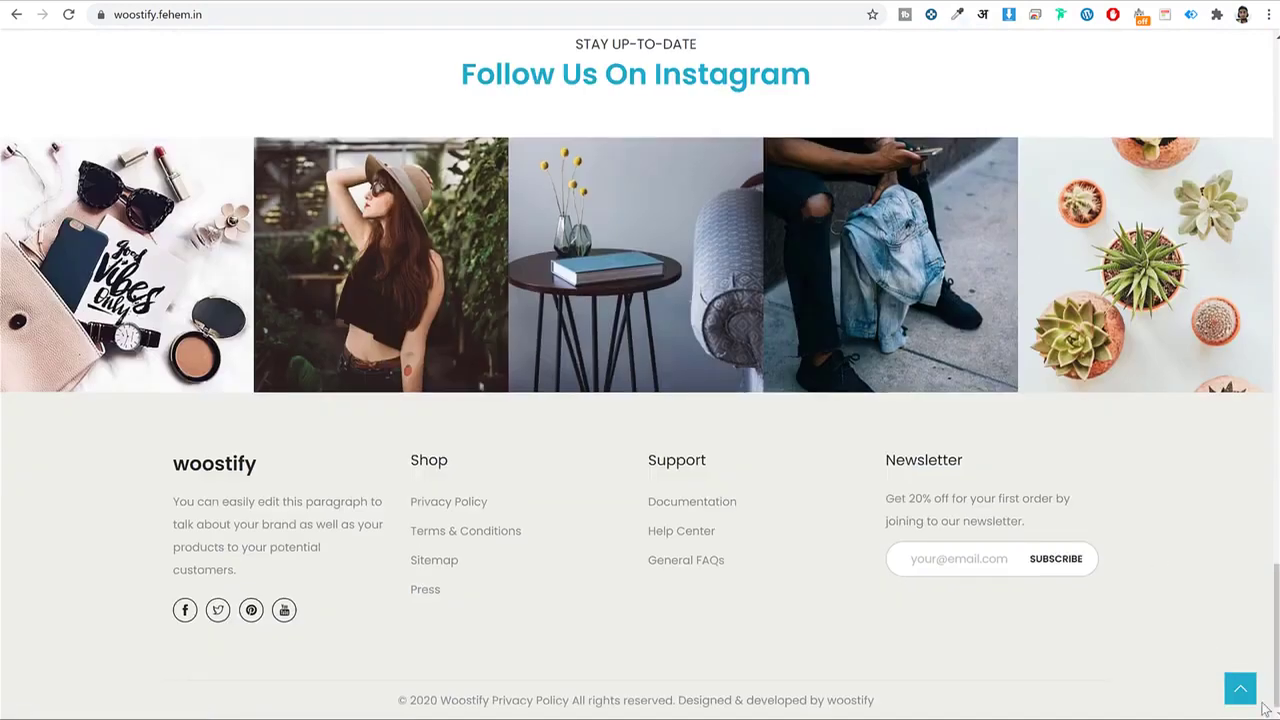
pyautogui.click(1238, 688)
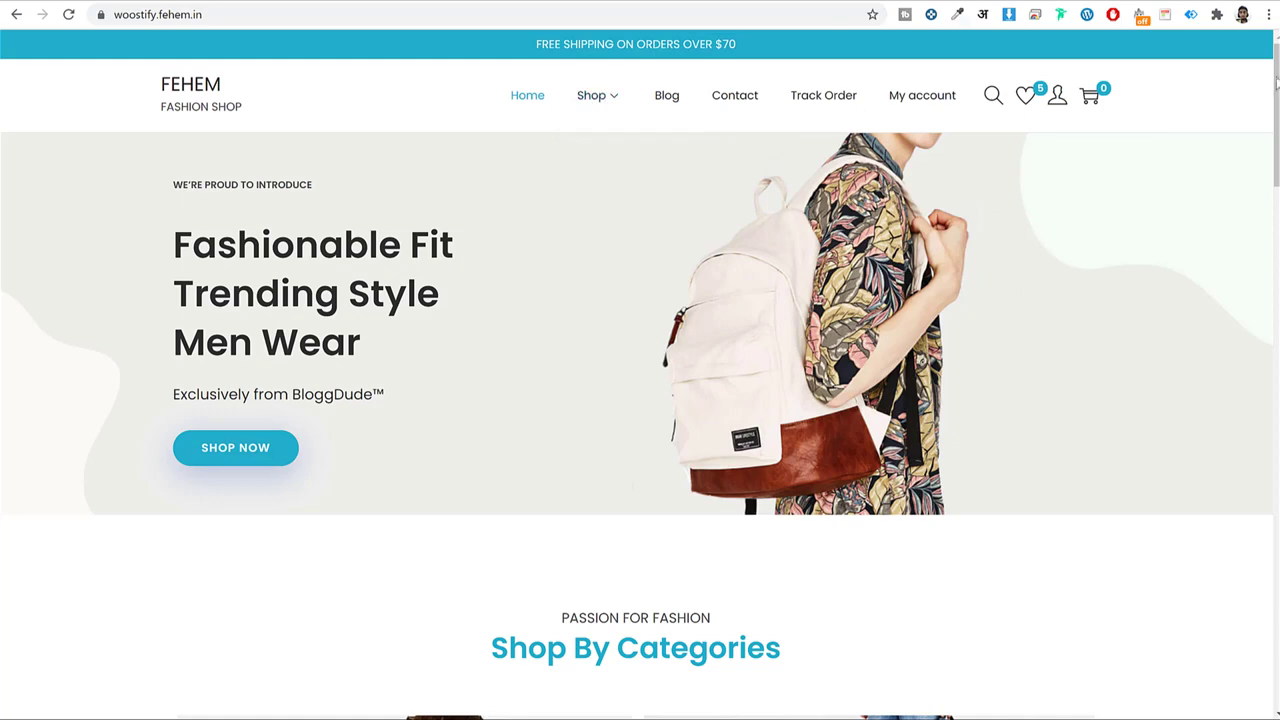
pyautogui.moveTo(1274, 85); pyautogui.dragTo(1250, 340)
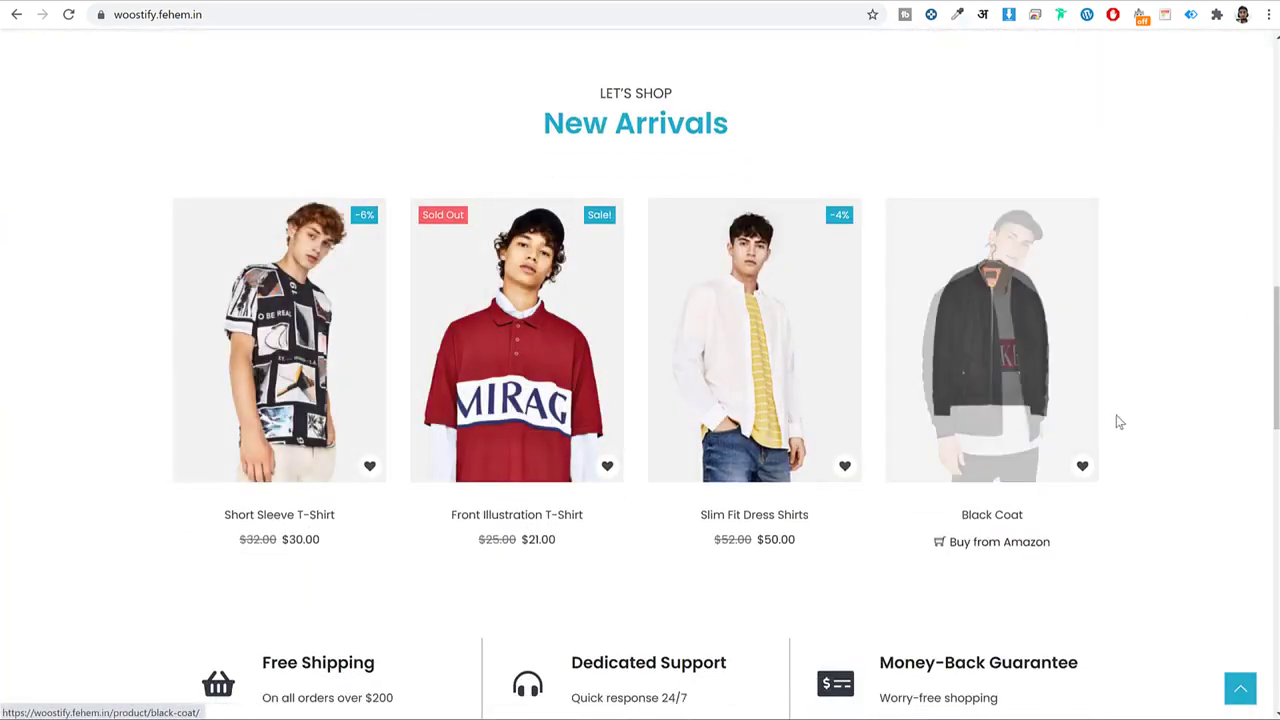
pyautogui.scroll(-2, 1140, 456)
pyautogui.scroll(-3, 1138, 457)
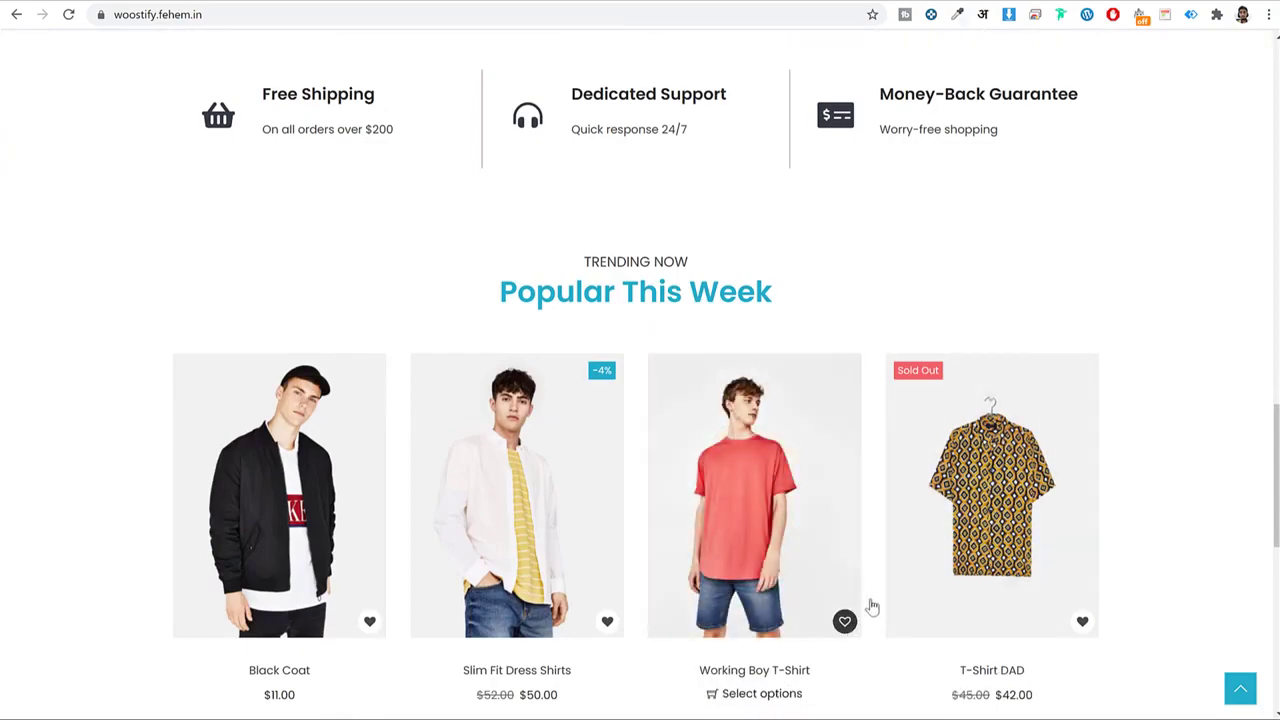
pyautogui.scroll(-1, 869, 603)
pyautogui.scroll(-1, 884, 600)
pyautogui.click(847, 458)
pyautogui.click(617, 443)
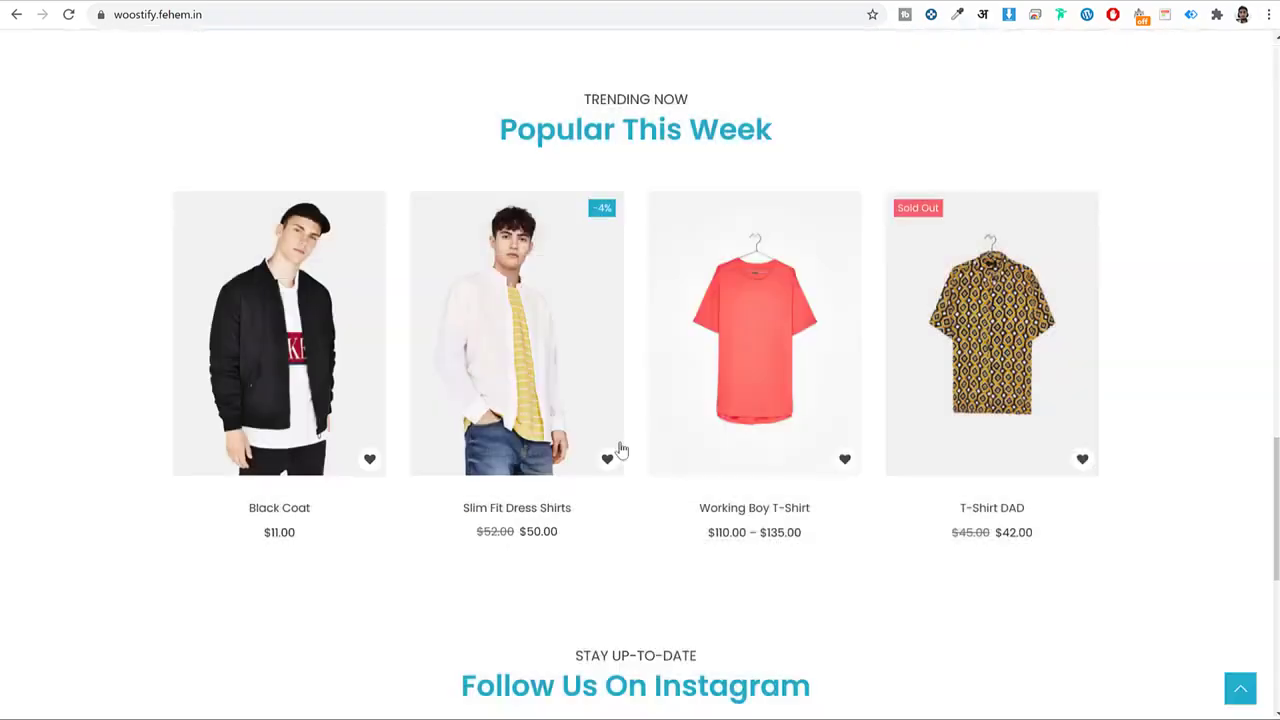
# - View the T-shirt's description, additional information and reviews, visit Track Order, then return home
pyautogui.click(790, 323)
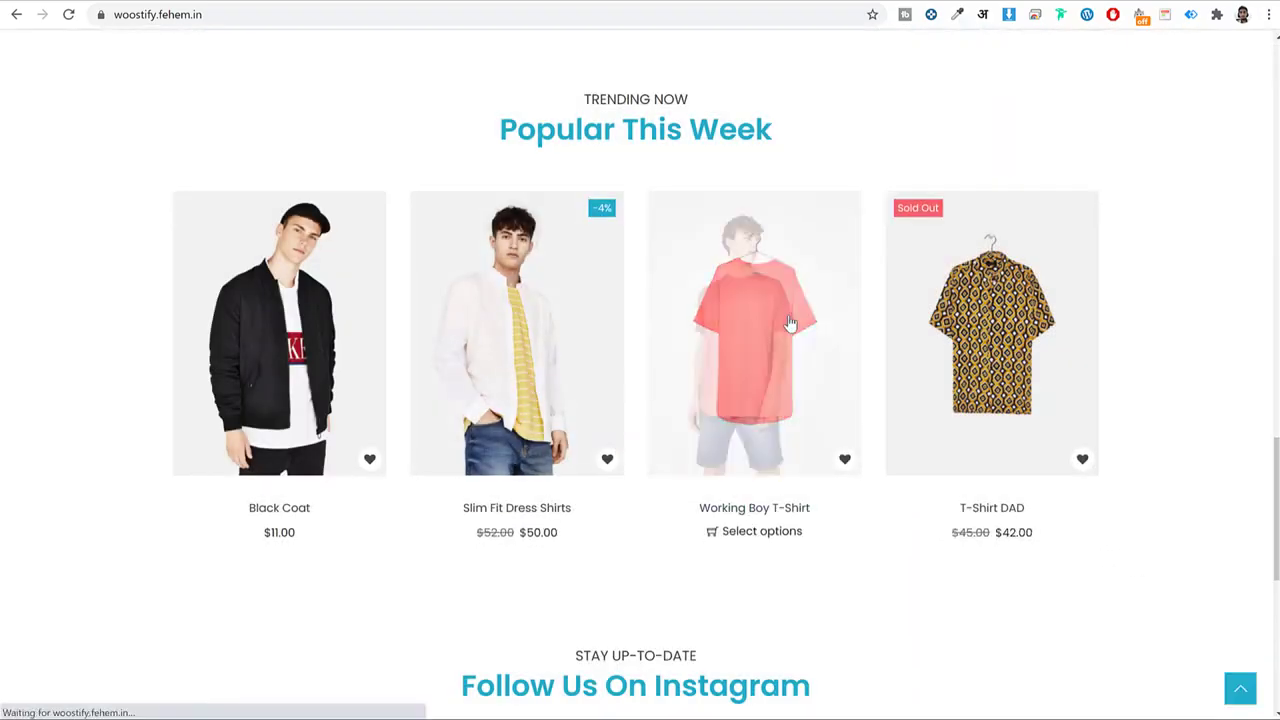
pyautogui.scroll(-2, 1040, 345)
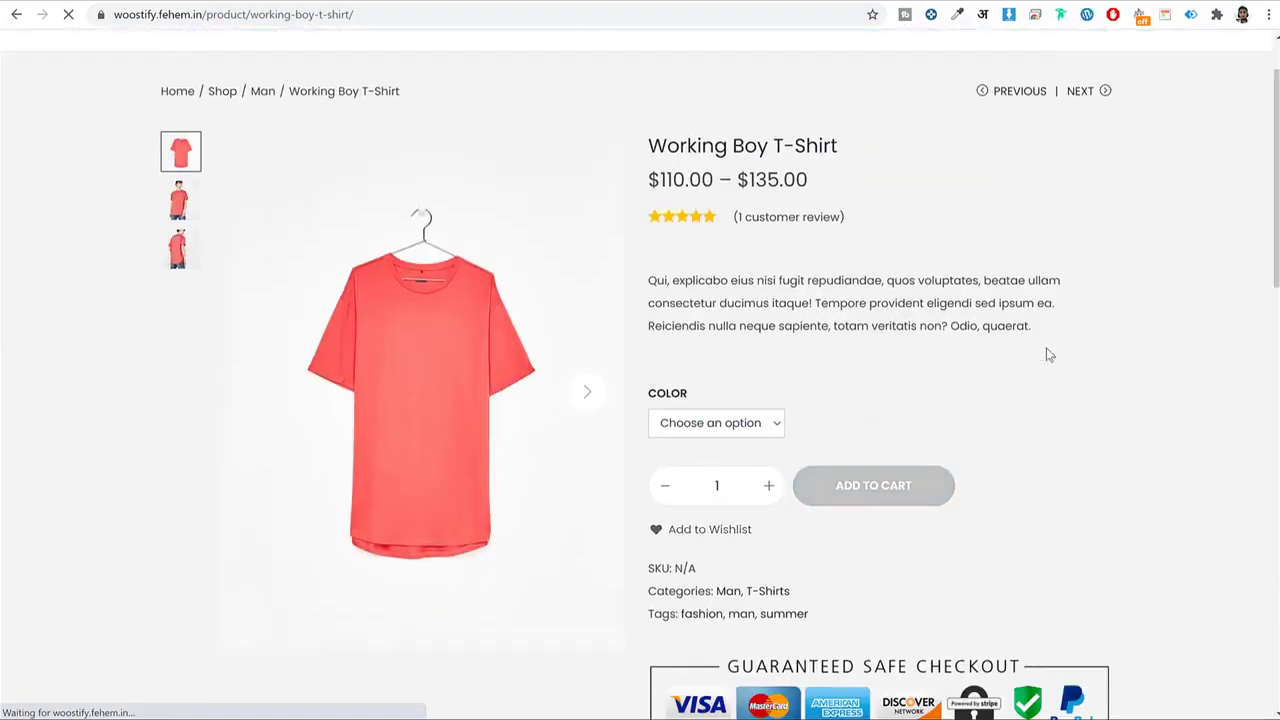
pyautogui.scroll(-5, 885, 385)
pyautogui.click(654, 230)
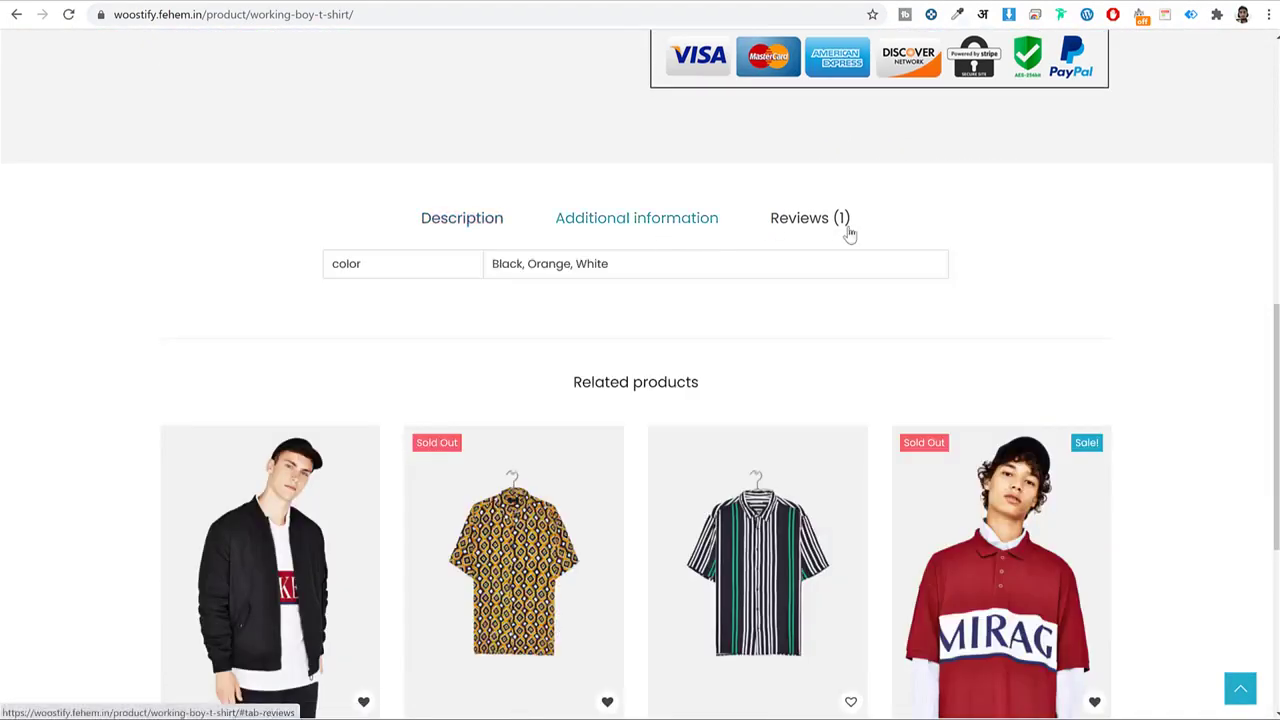
pyautogui.click(848, 228)
pyautogui.click(405, 207)
pyautogui.scroll(-7, 809, 420)
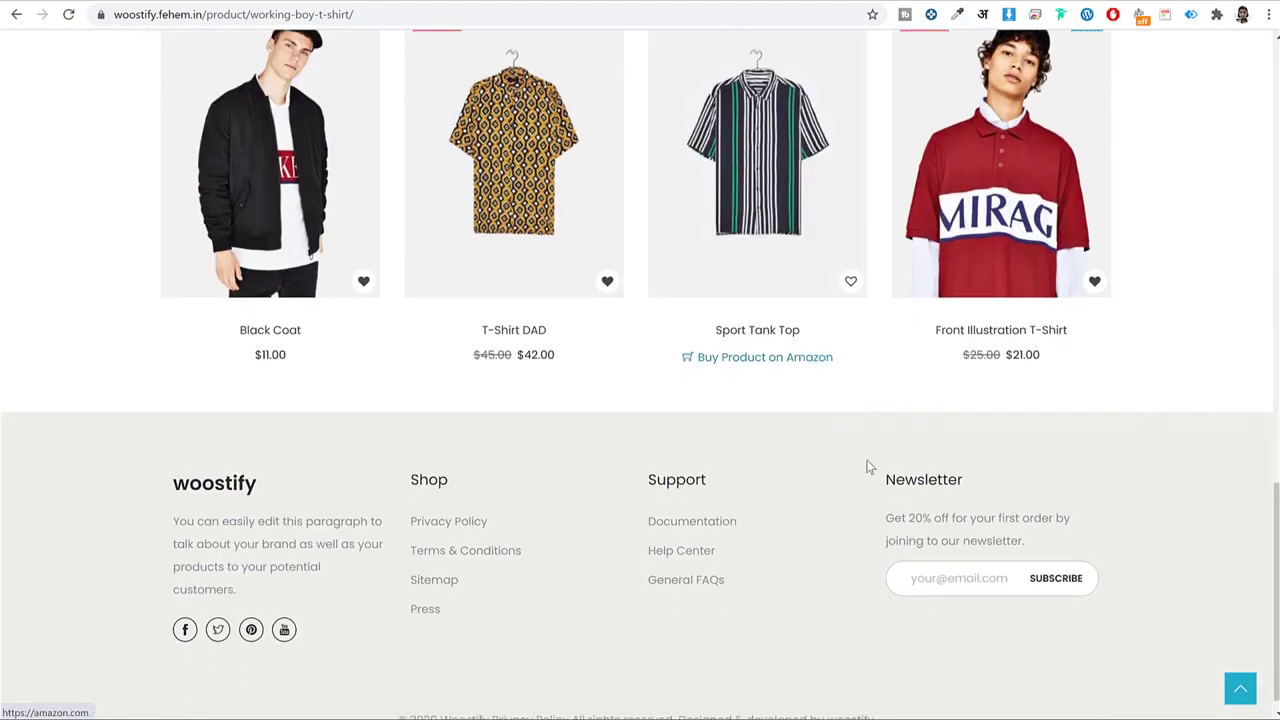
pyautogui.scroll(5, 869, 466)
pyautogui.scroll(10, 879, 475)
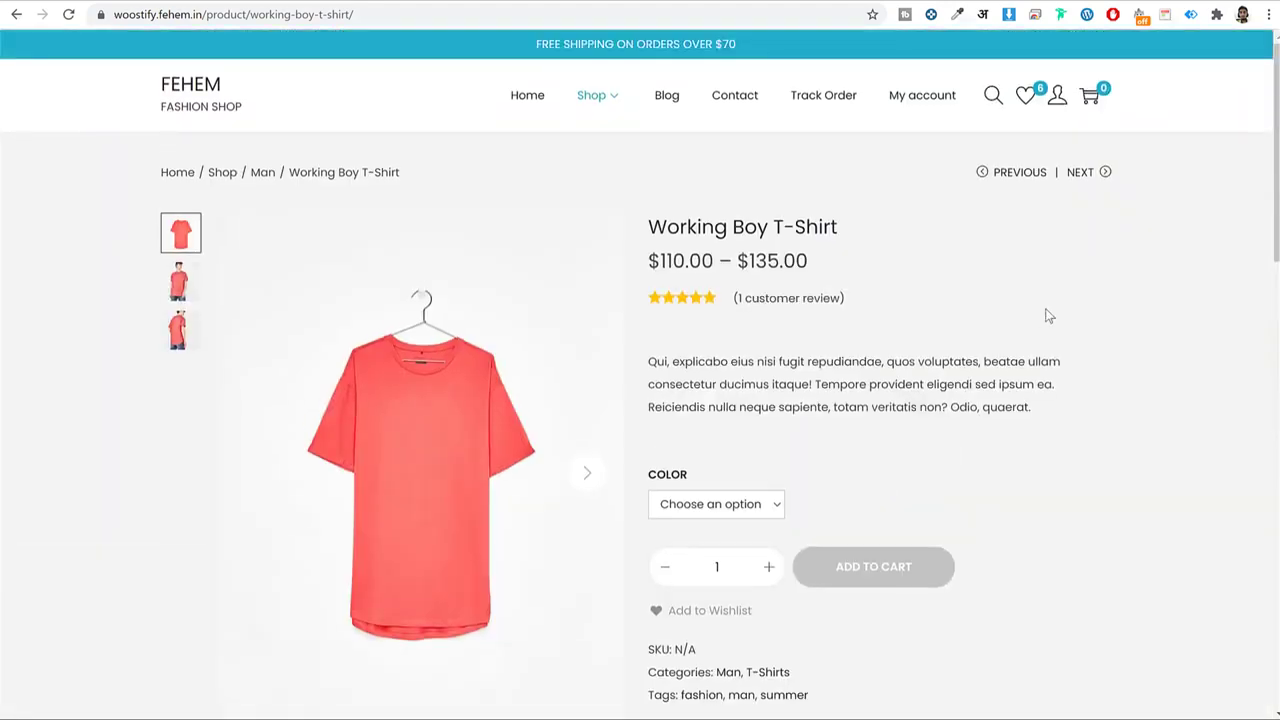
pyautogui.click(823, 104)
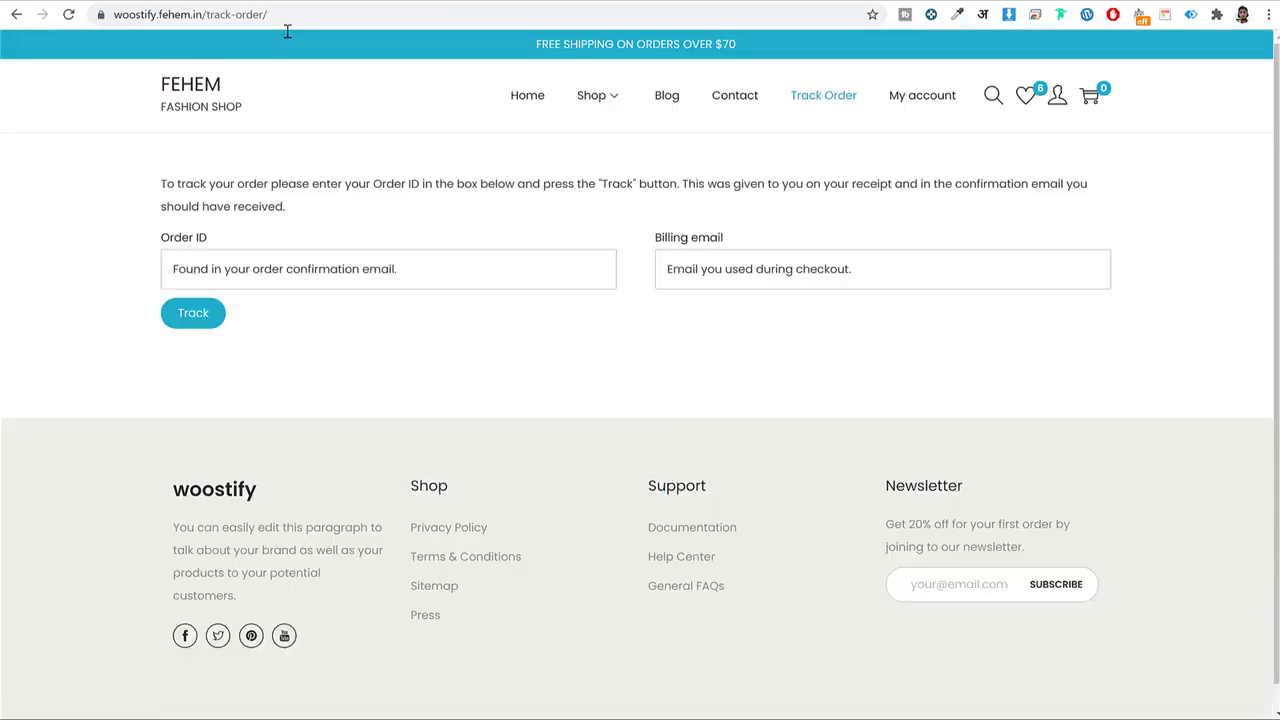
pyautogui.click(181, 92)
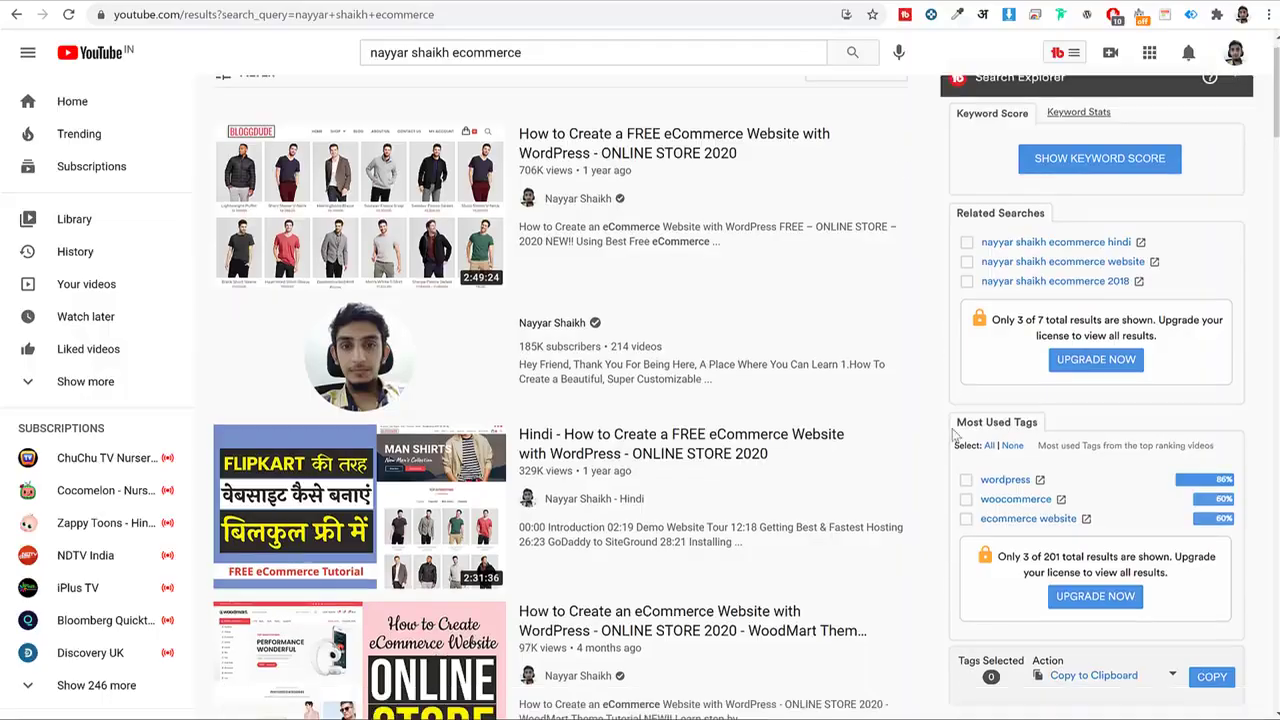
# - Scroll the YouTube results down to the FREE eCommerce Website Woostify Tutorial 2021 video
pyautogui.scroll(-10, 955, 453)
pyautogui.scroll(-10, 955, 453)
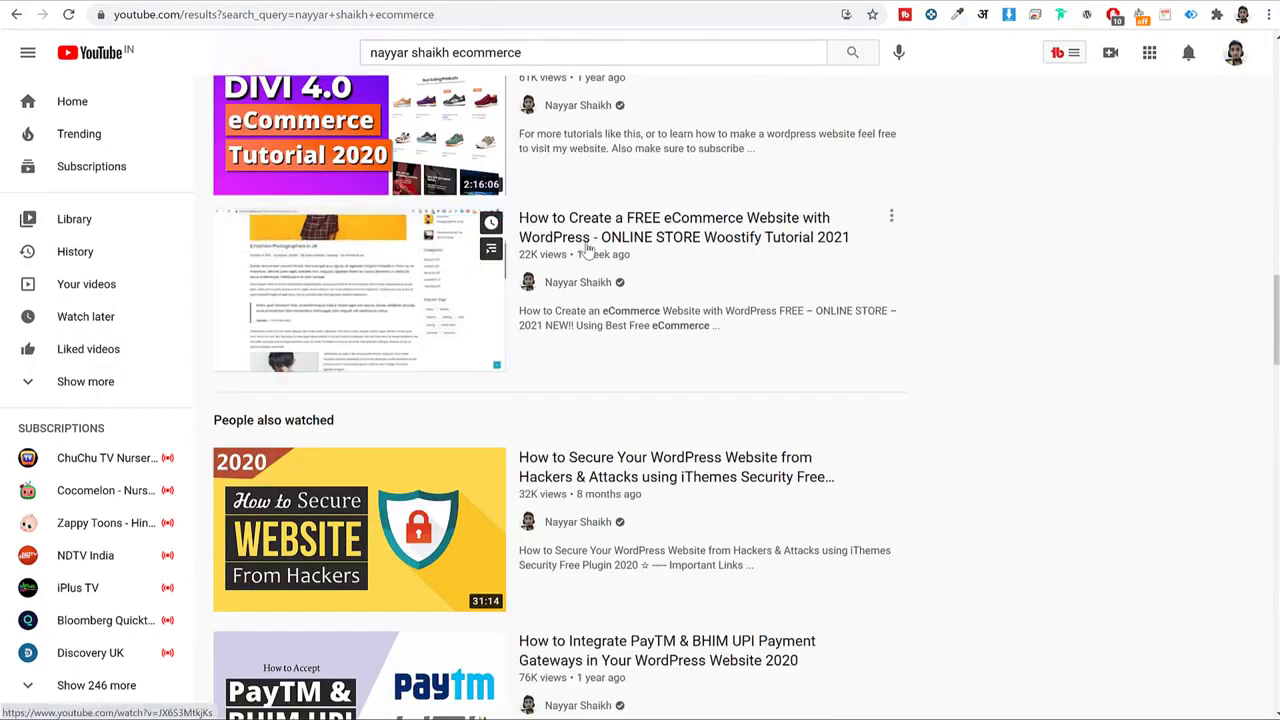
pyautogui.moveTo(694, 251)
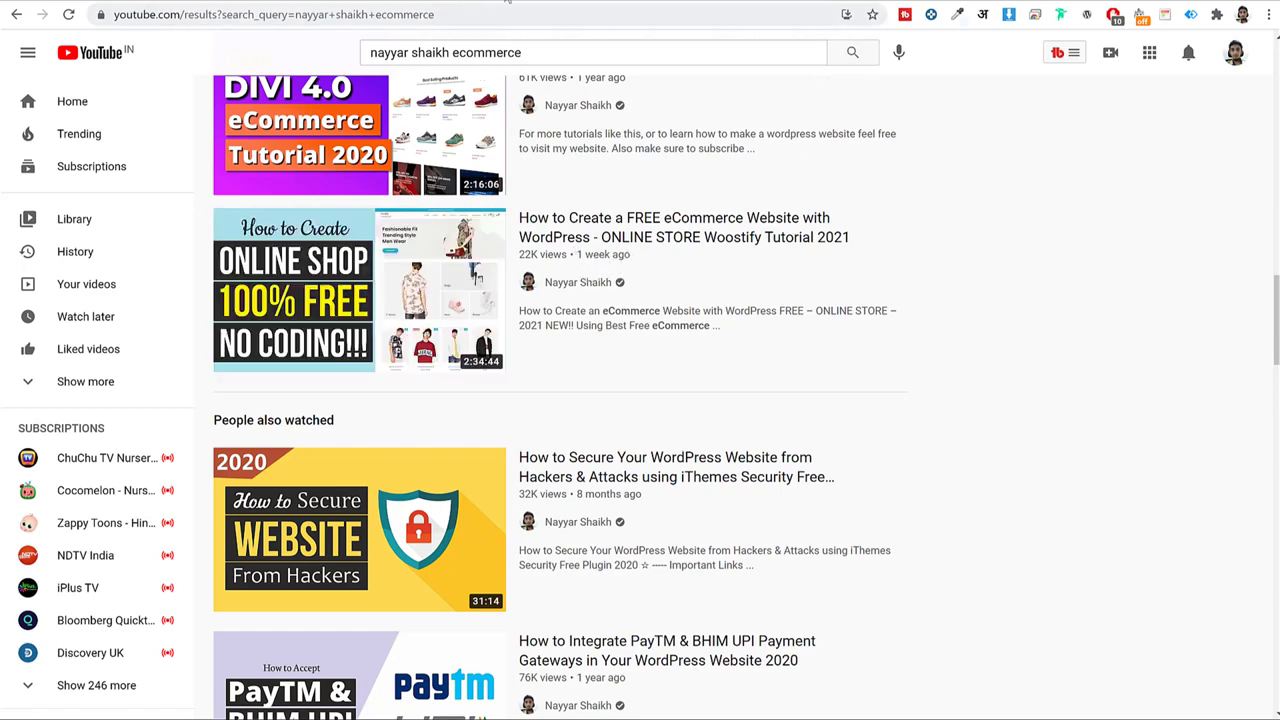
# - Return to Mailchimp and submit the completed profile details
pyautogui.click(716, 3)
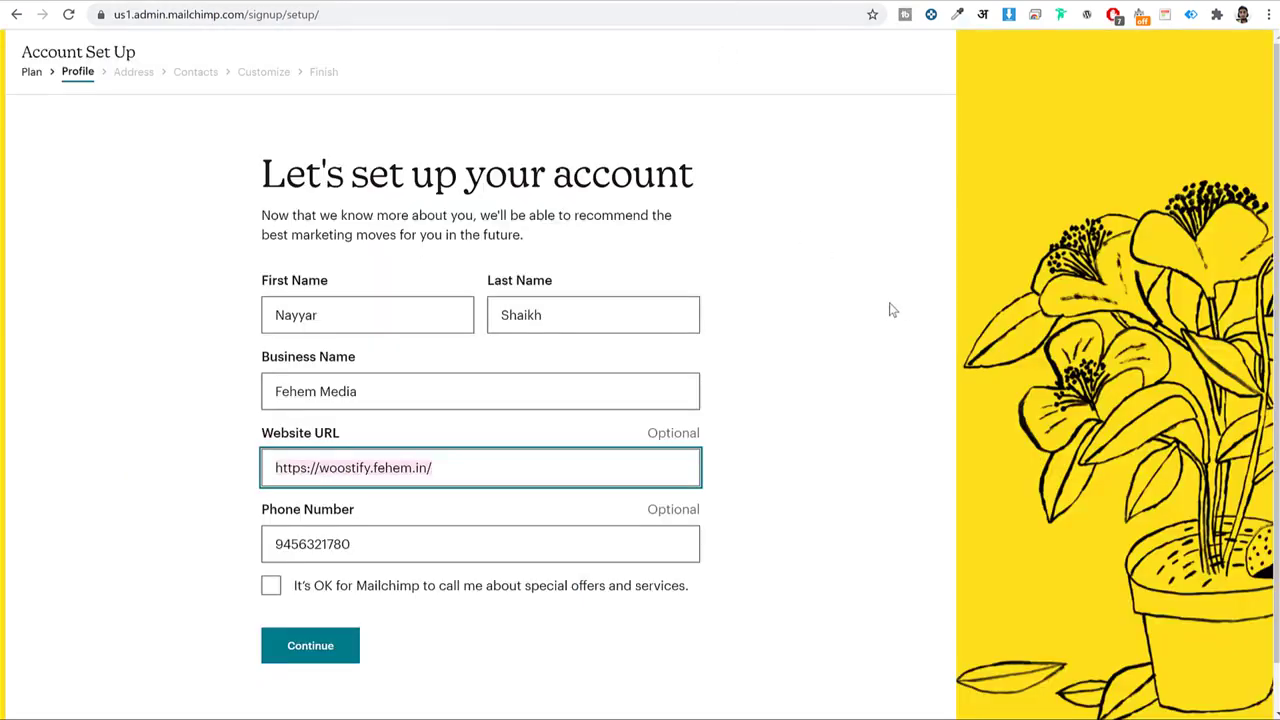
pyautogui.click(724, 506)
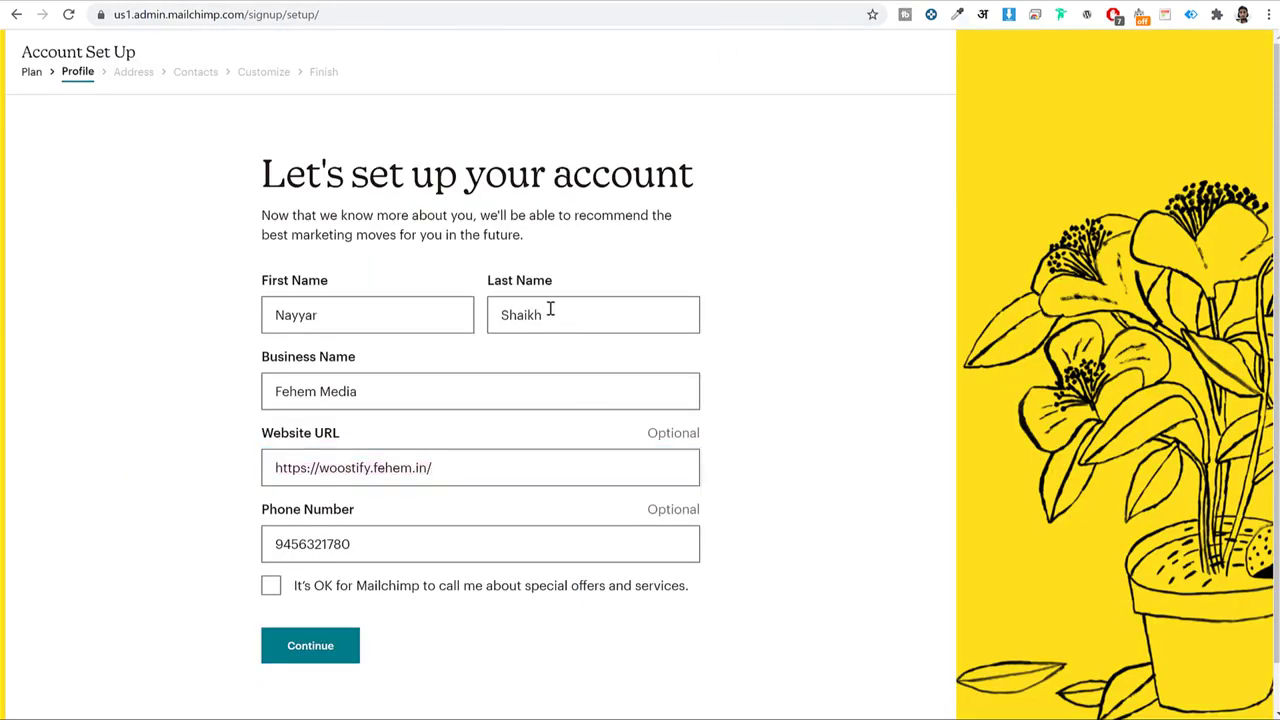
pyautogui.click(323, 645)
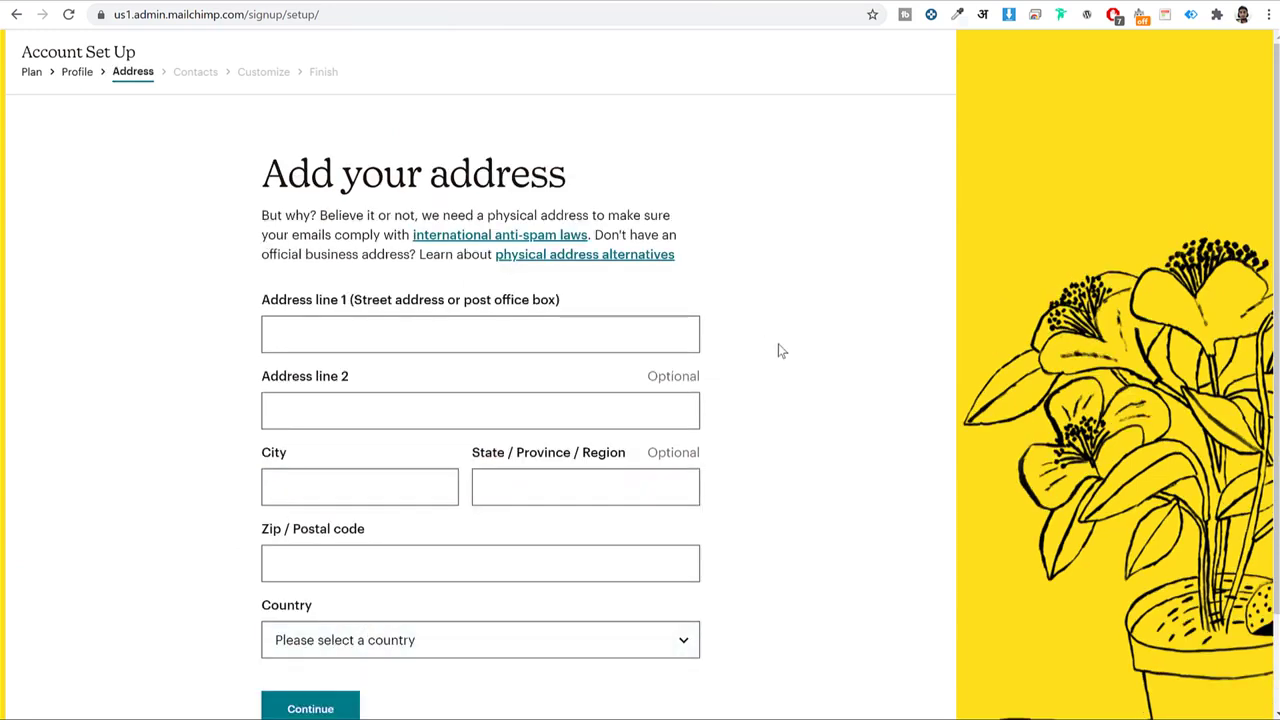
# - Enter the business street address, city and state, choose India as country, and continue
pyautogui.scroll(-2, 600, 280)
pyautogui.click(484, 236)
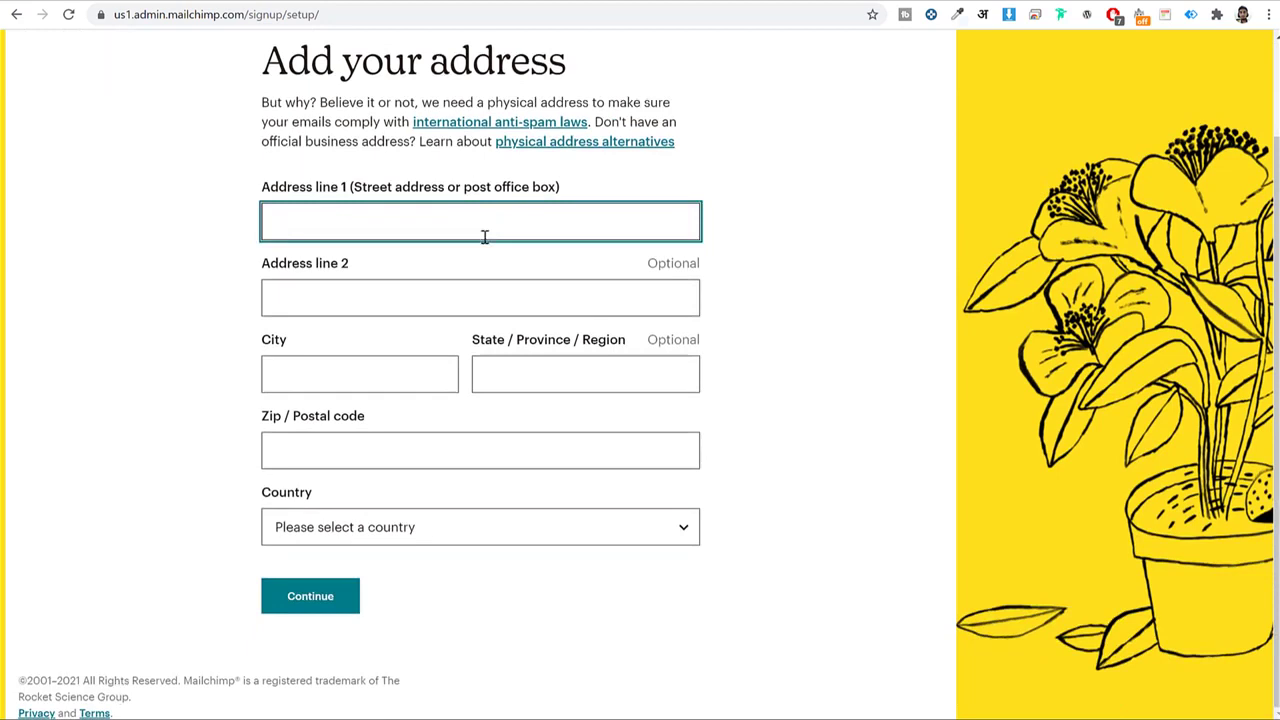
pyautogui.write('123')
pyautogui.press('Tab')
pyautogui.press('Tab')
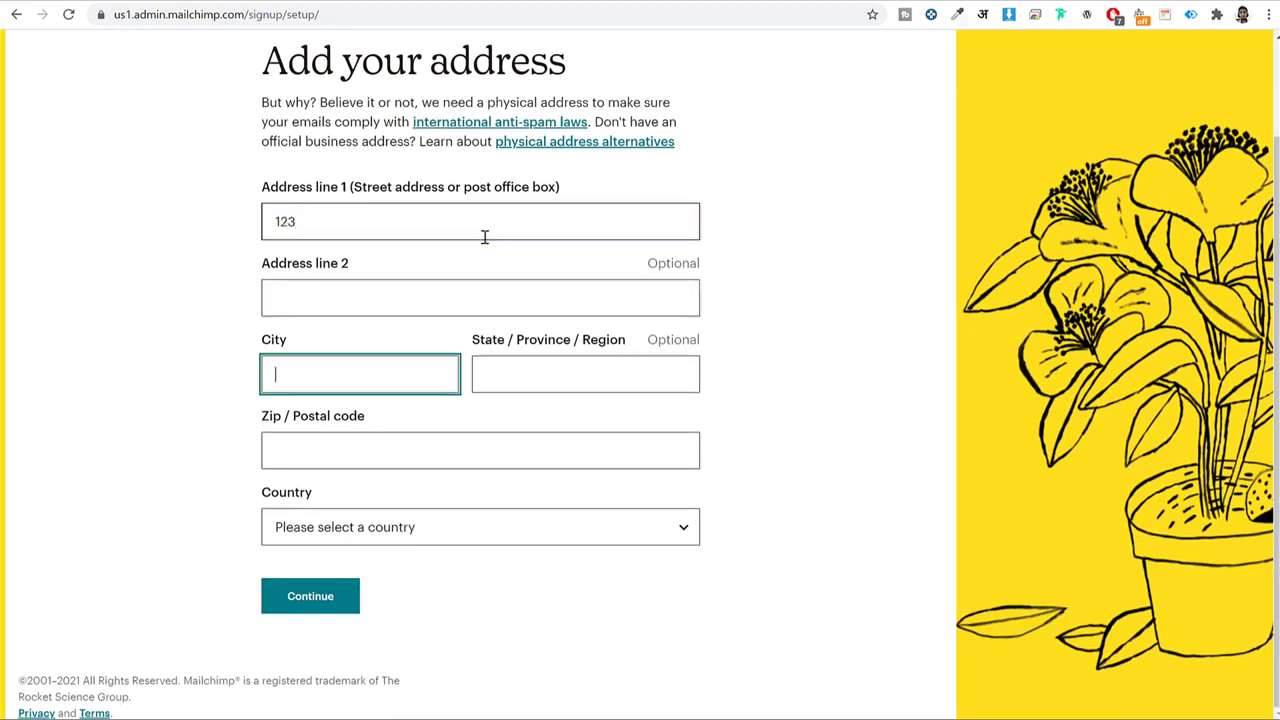
pyautogui.write('Mumbai')
pyautogui.press('Tab')
pyautogui.write('Maharashtra')
pyautogui.press('Tab')
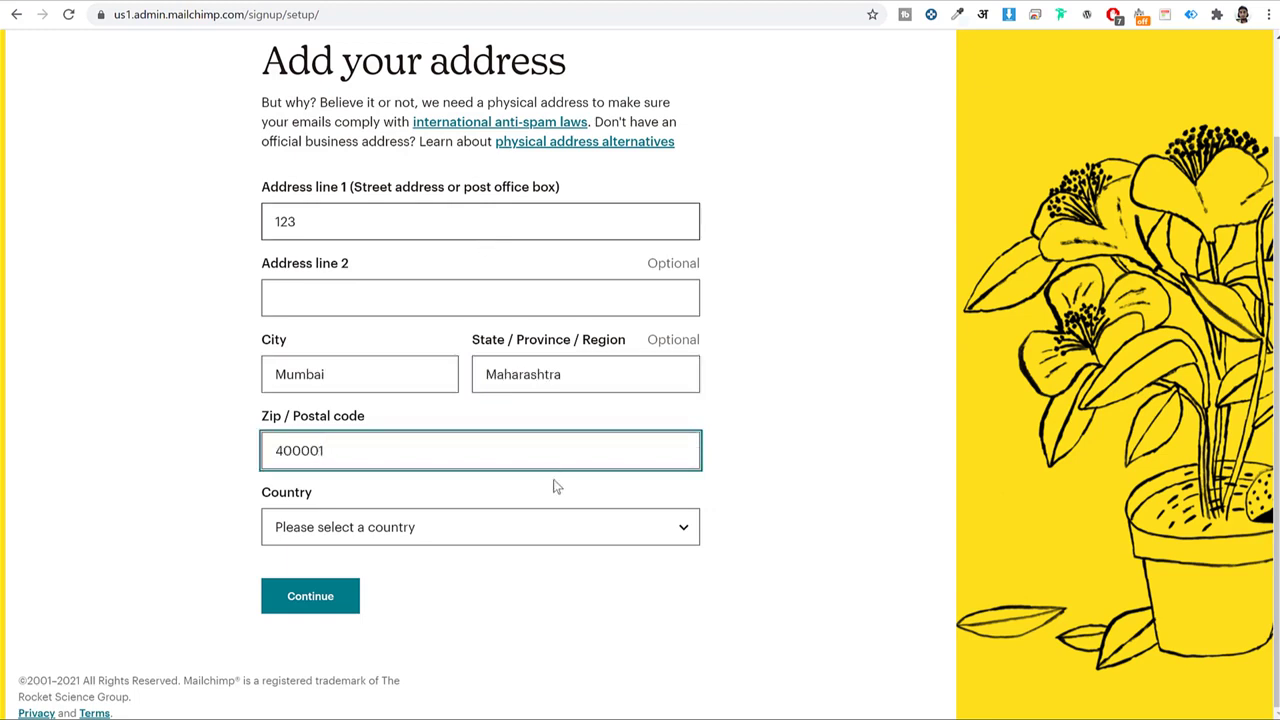
pyautogui.click(540, 532)
pyautogui.write('India')
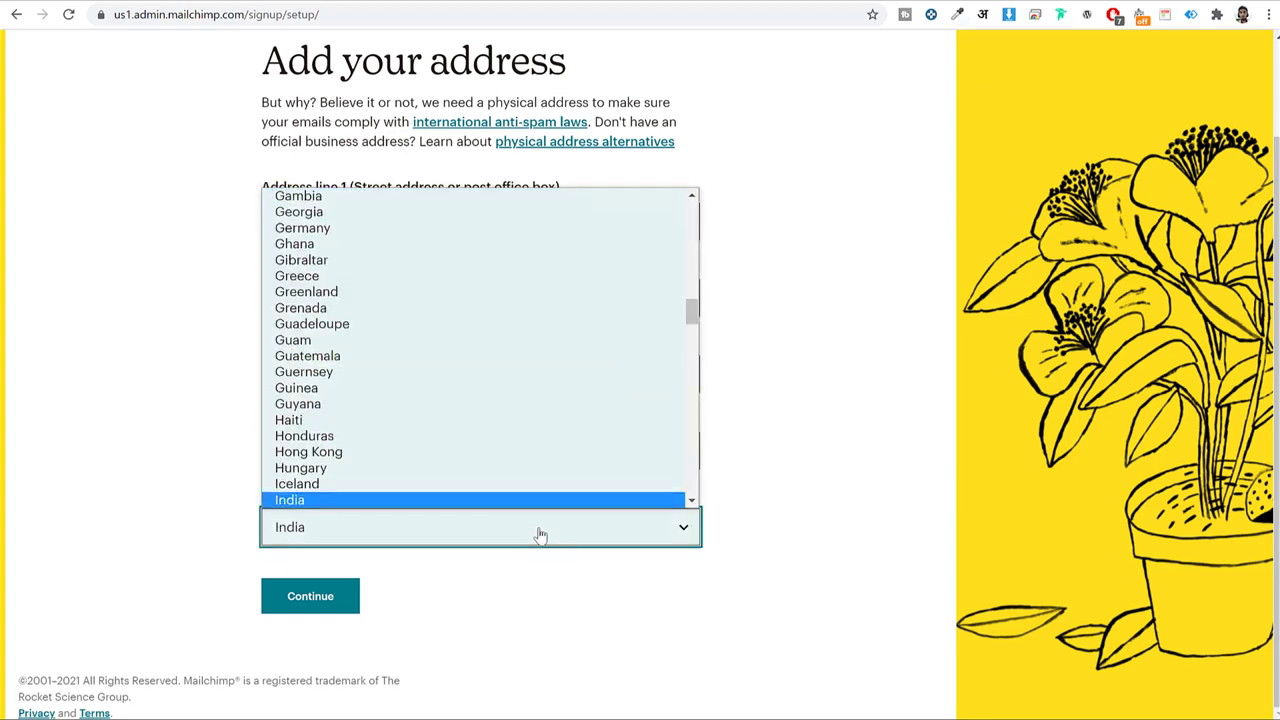
pyautogui.press('Return')
pyautogui.click(306, 603)
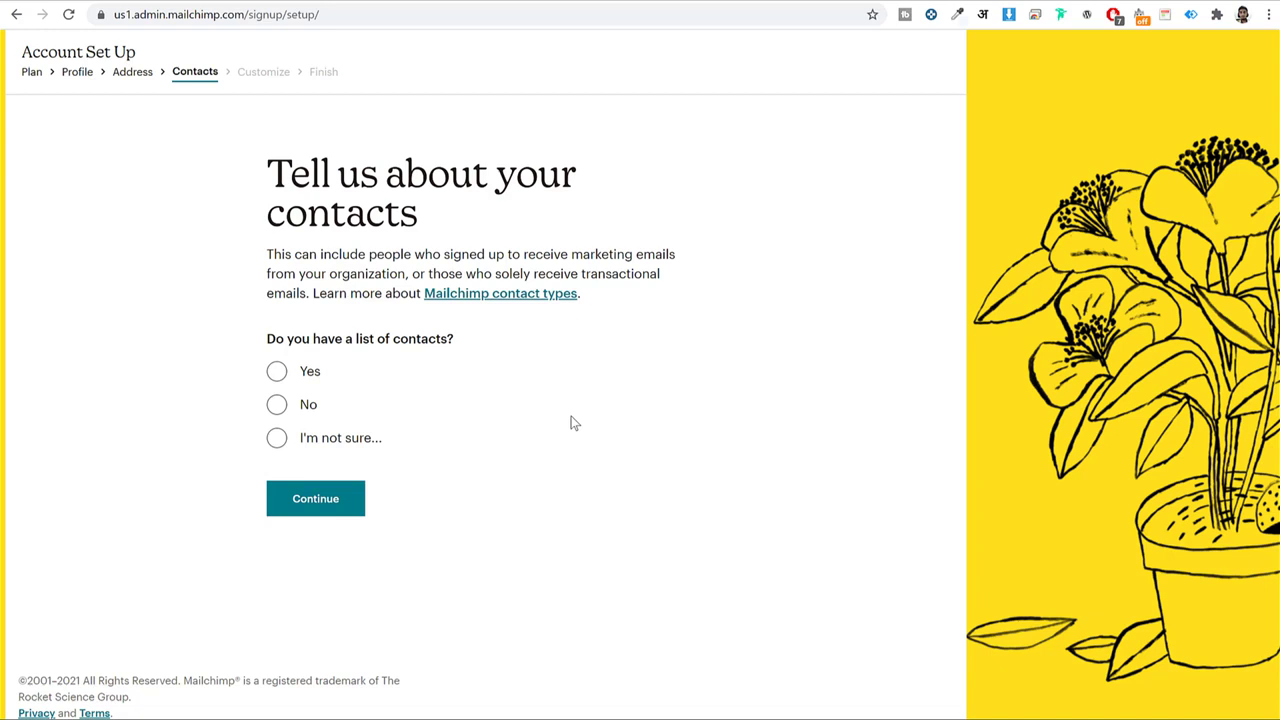
# - Answer No to having an existing contact list and continue
pyautogui.press('space')
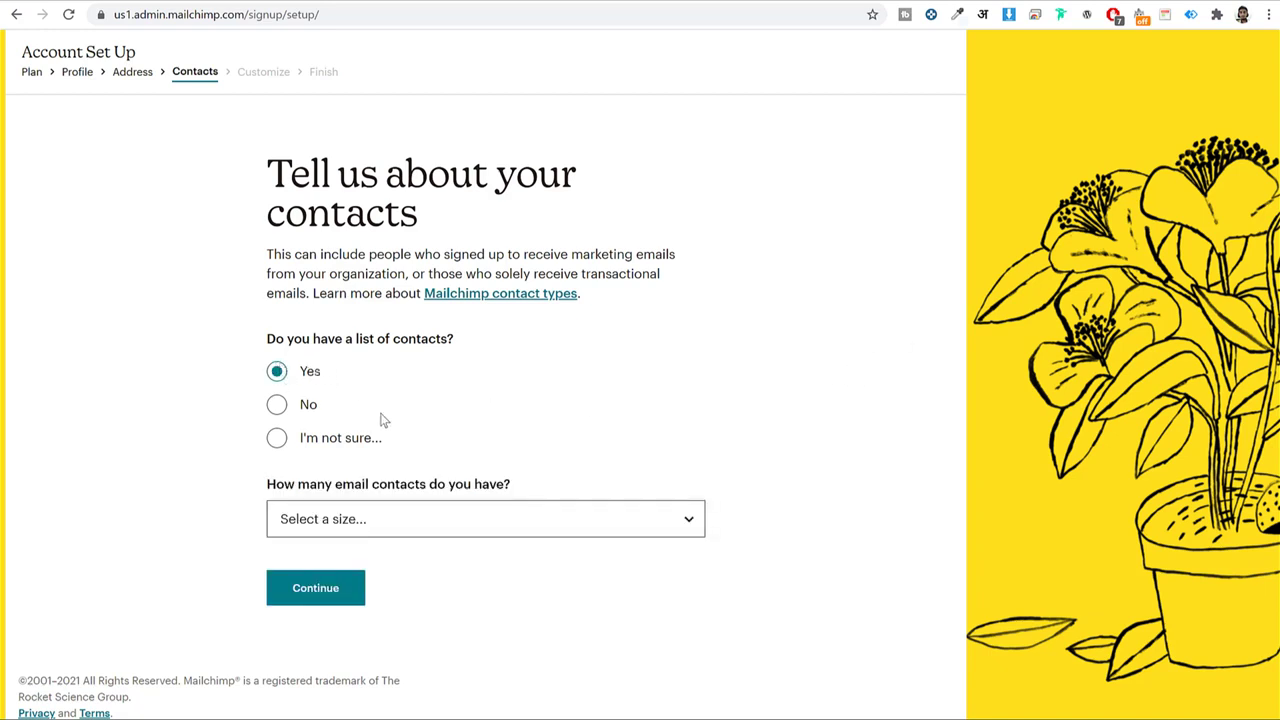
pyautogui.click(388, 522)
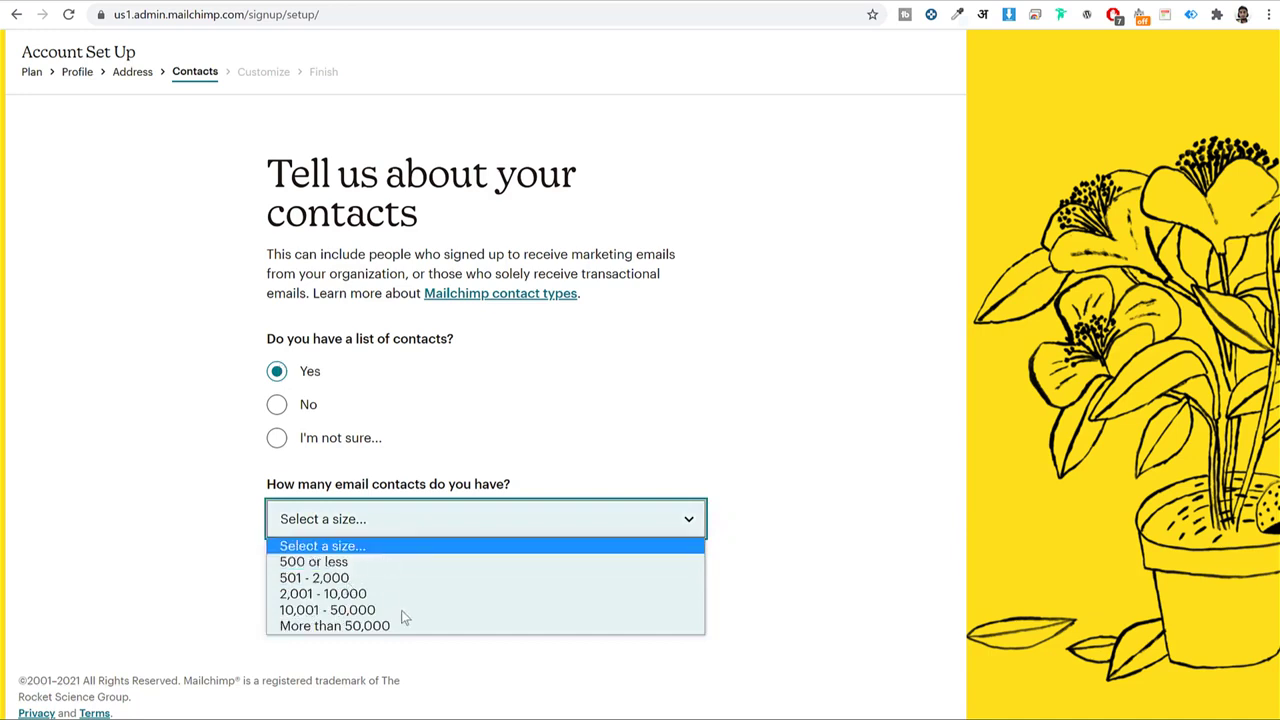
pyautogui.press('Escape')
pyautogui.click(306, 406)
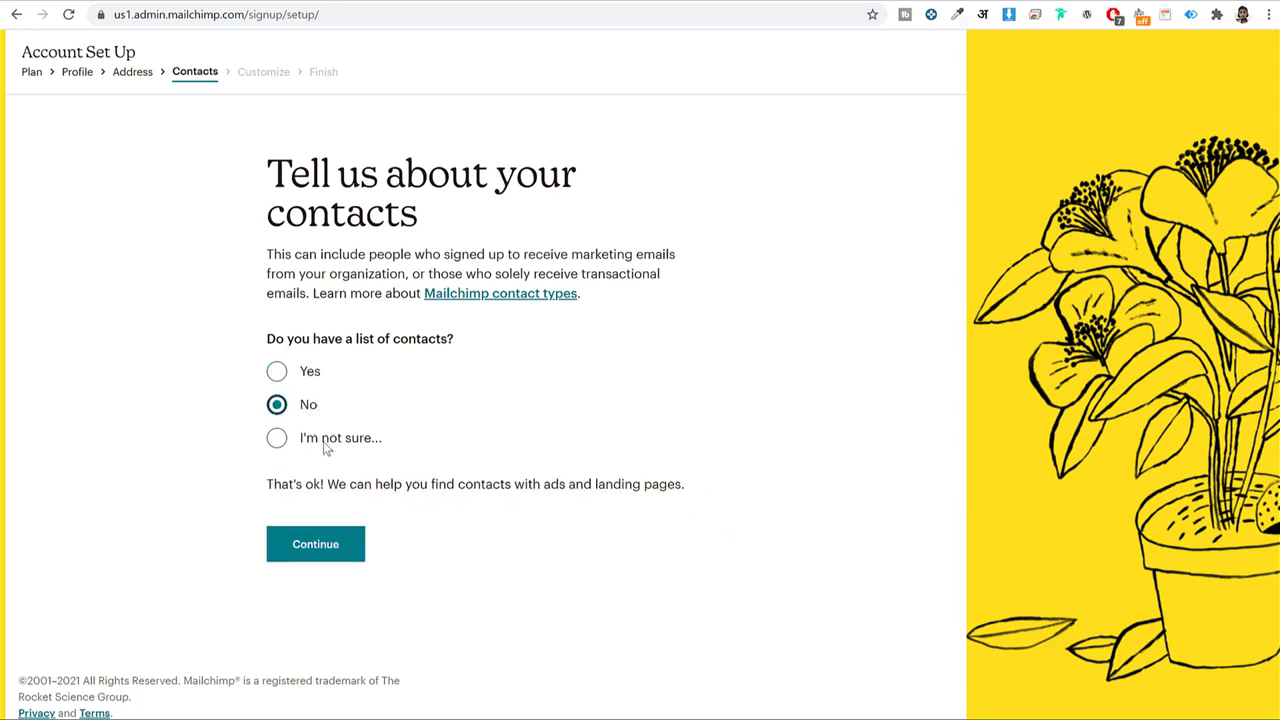
pyautogui.click(348, 549)
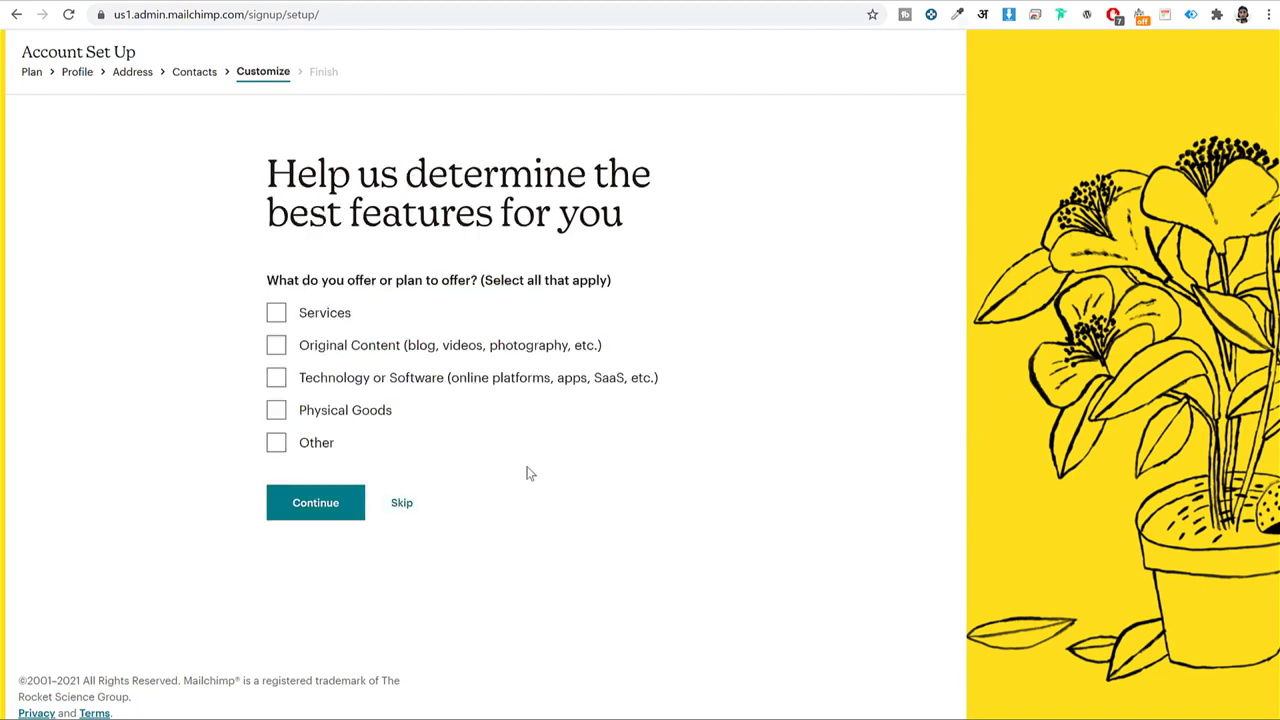
# - Select Services as the store's offering and skip the where-you-sell question
pyautogui.moveTo(251, 249); pyautogui.dragTo(432, 308)
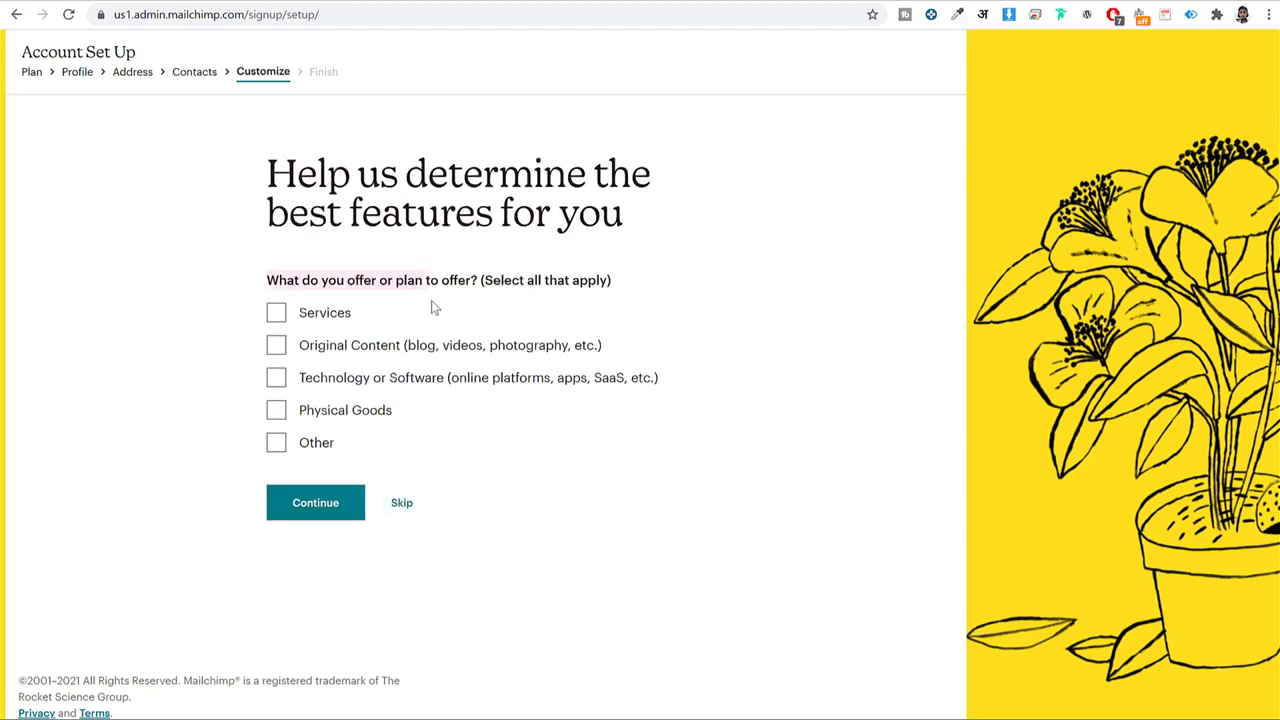
pyautogui.click(330, 318)
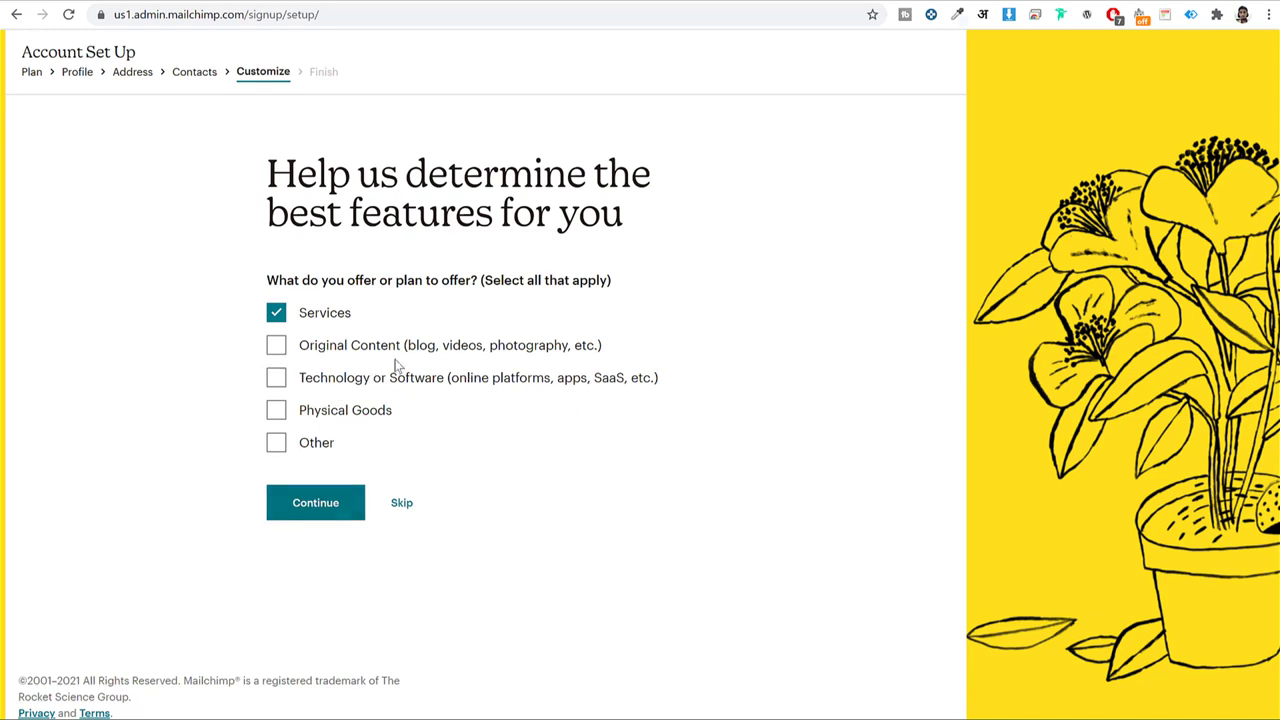
pyautogui.click(337, 506)
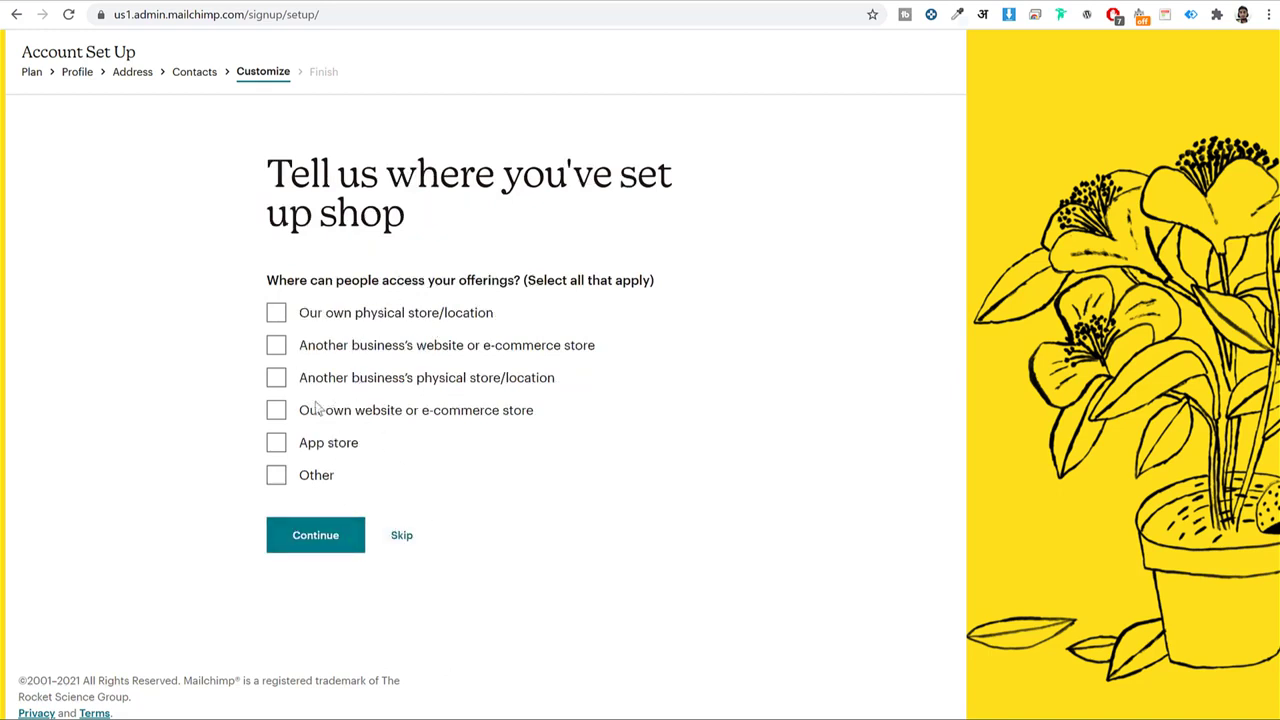
pyautogui.click(401, 535)
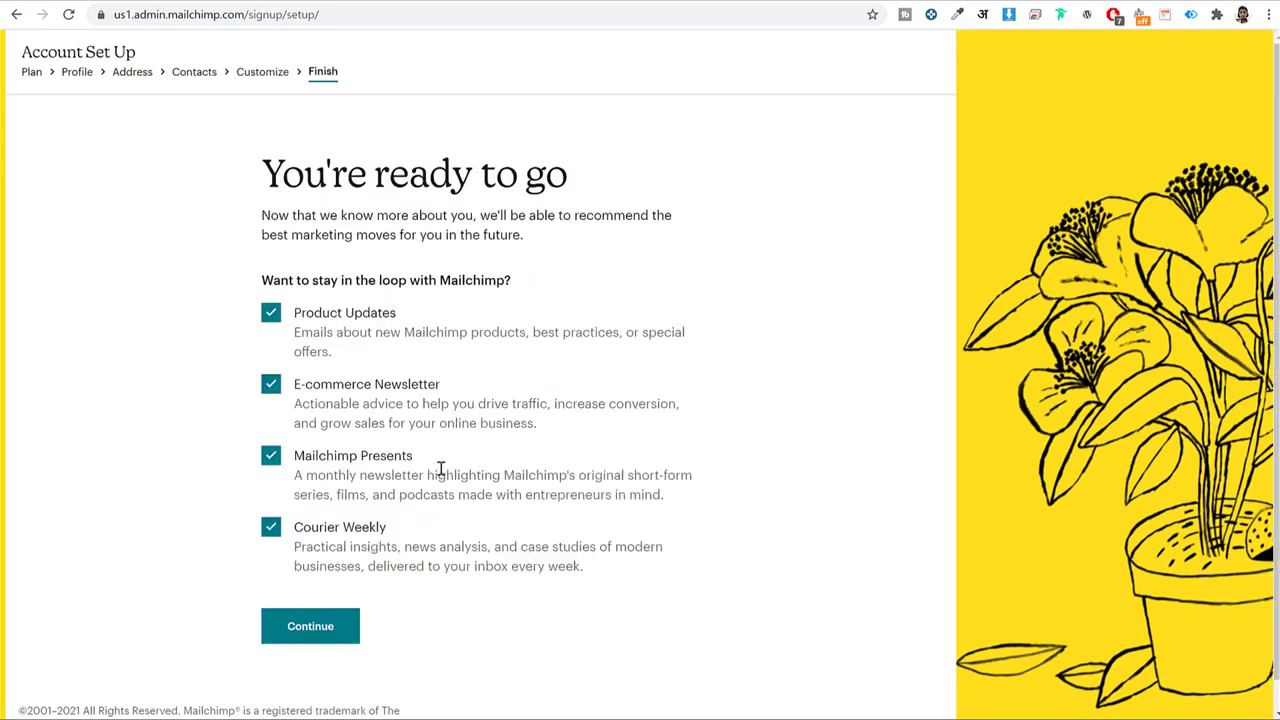
# - Untick Product Updates, E-commerce Newsletter, Mailchimp Presents and Courier Weekly, then finish setup
pyautogui.click(271, 313)
pyautogui.click(271, 384)
pyautogui.click(271, 456)
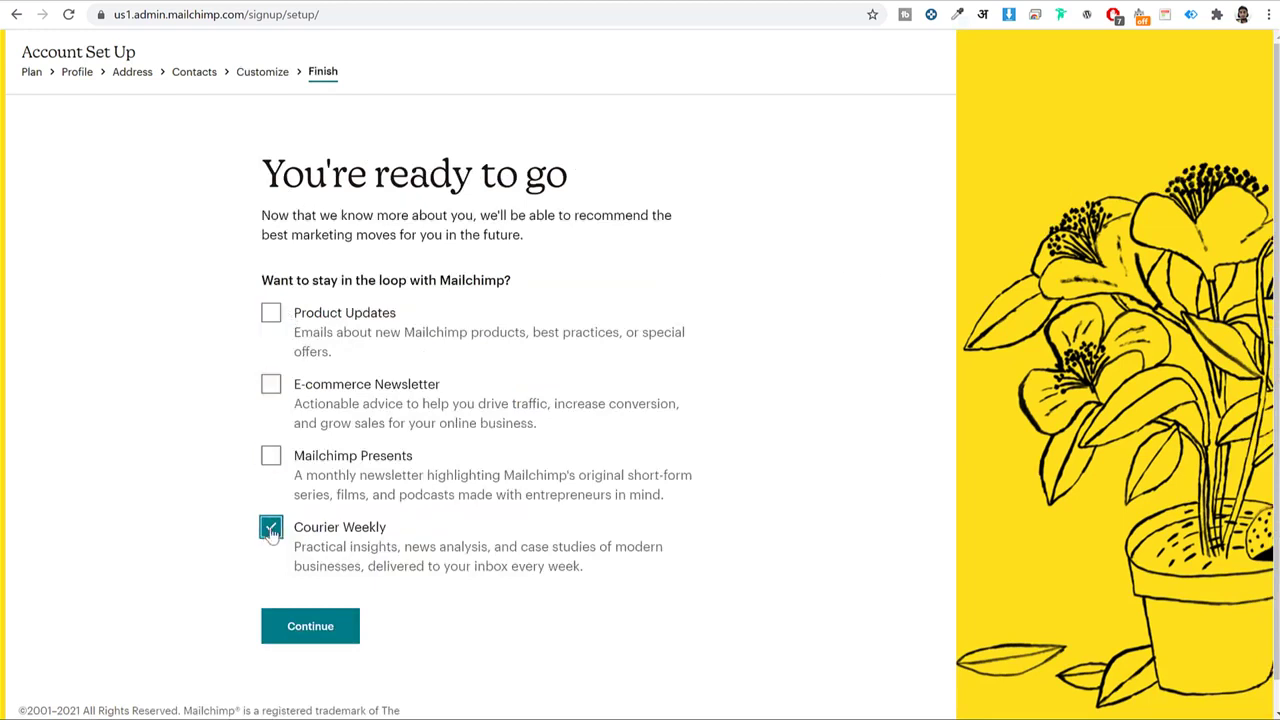
pyautogui.click(271, 528)
pyautogui.click(320, 628)
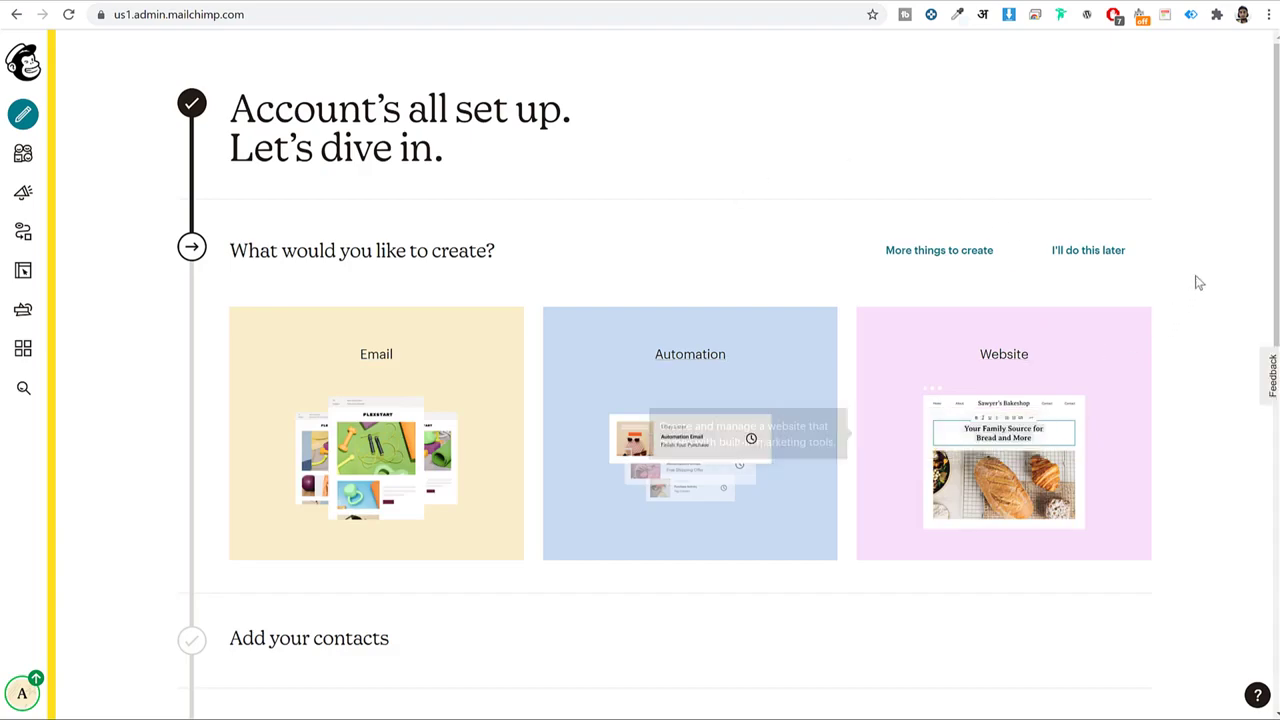
pyautogui.scroll(-6, 980, 340)
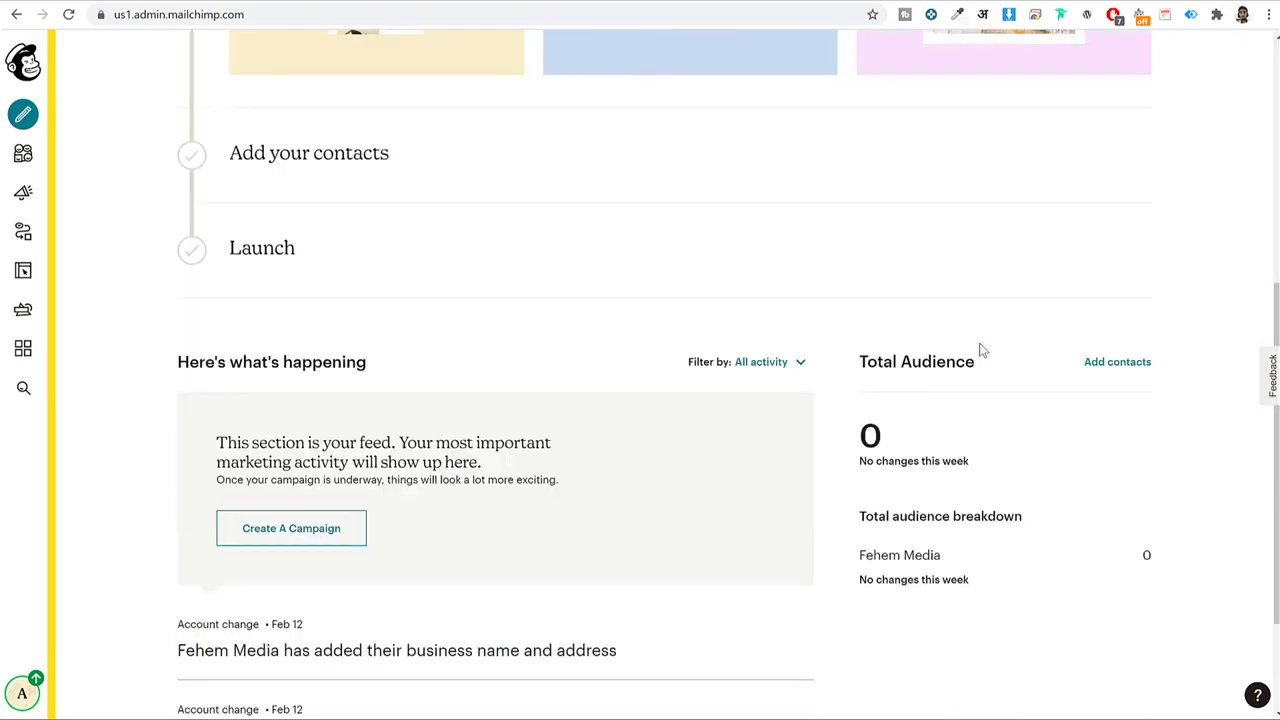
pyautogui.scroll(5, 980, 346)
pyautogui.scroll(2, 980, 352)
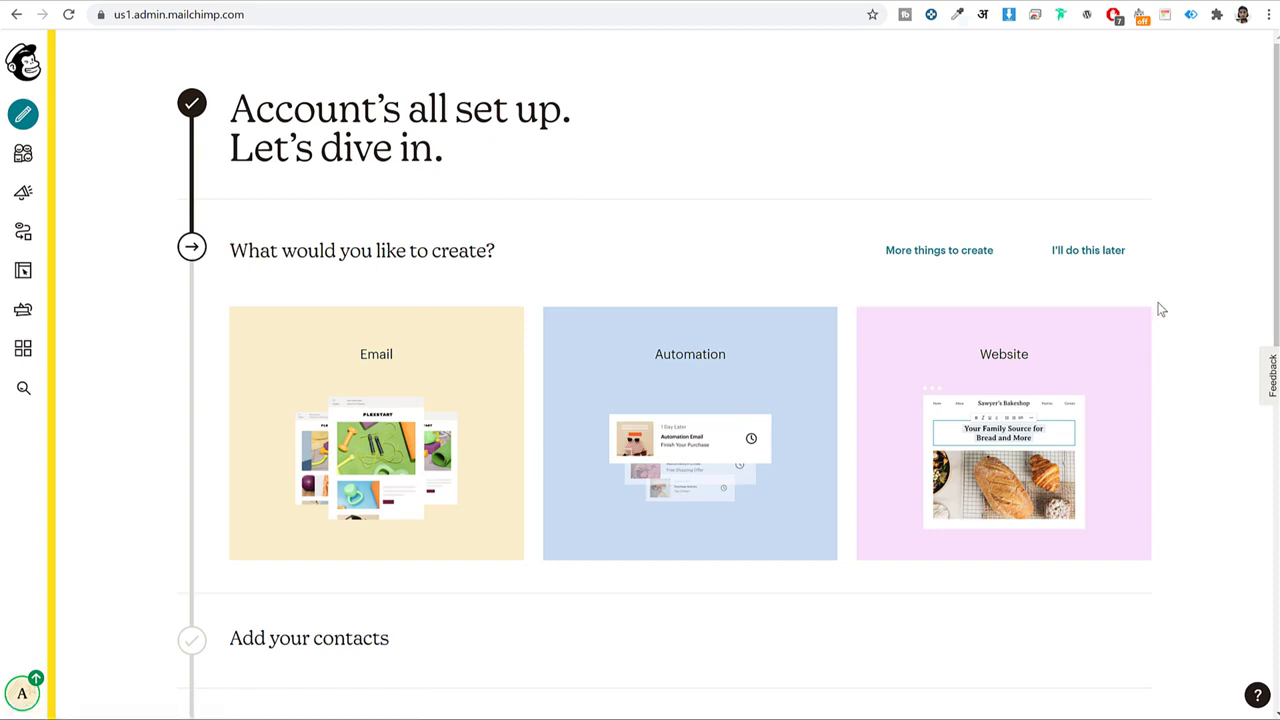
pyautogui.moveTo(244, 254); pyautogui.dragTo(561, 255)
pyautogui.click(561, 255)
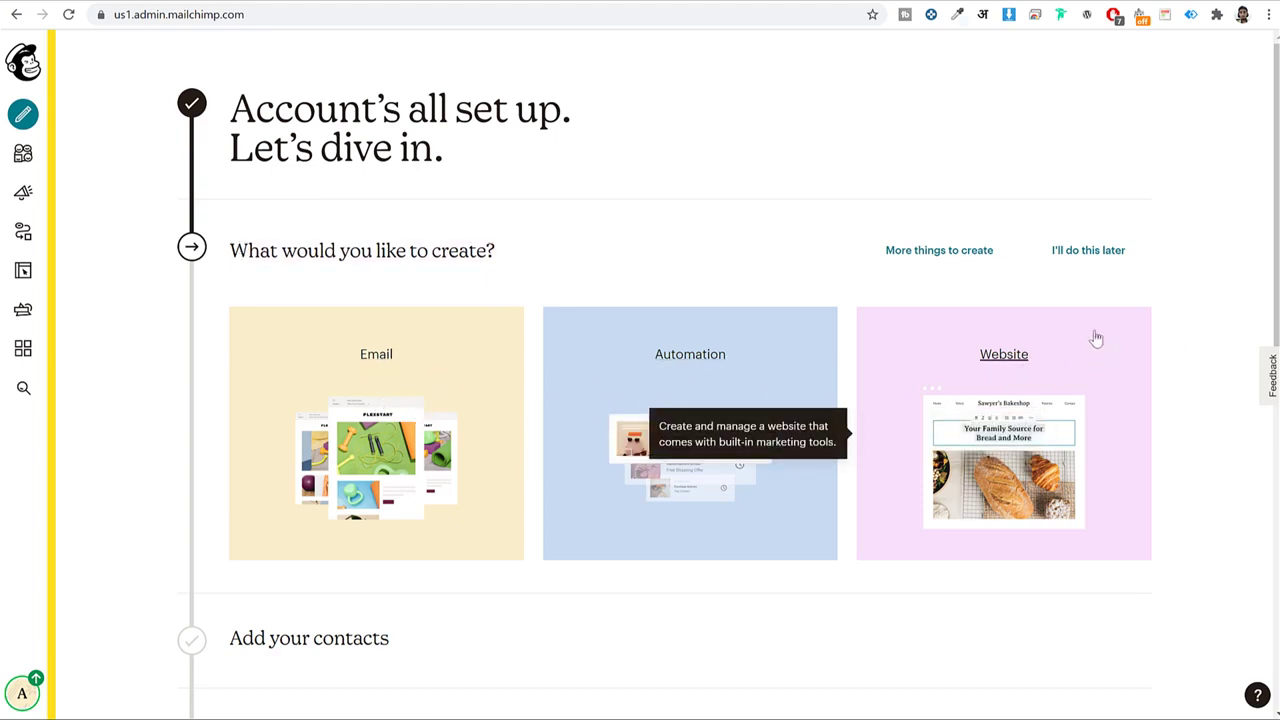
pyautogui.scroll(-3, 310, 318)
pyautogui.moveTo(229, 314); pyautogui.dragTo(514, 317)
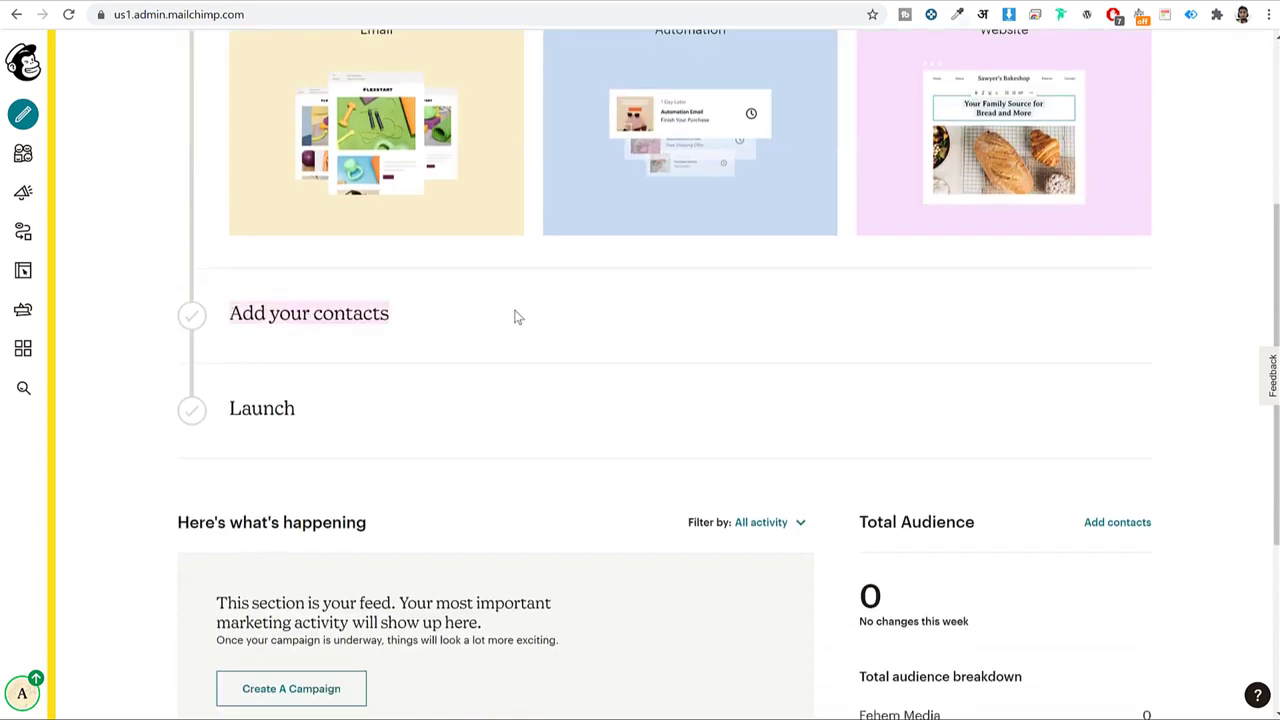
pyautogui.click(514, 317)
pyautogui.moveTo(323, 409); pyautogui.dragTo(229, 409)
pyautogui.scroll(3, 1177, 274)
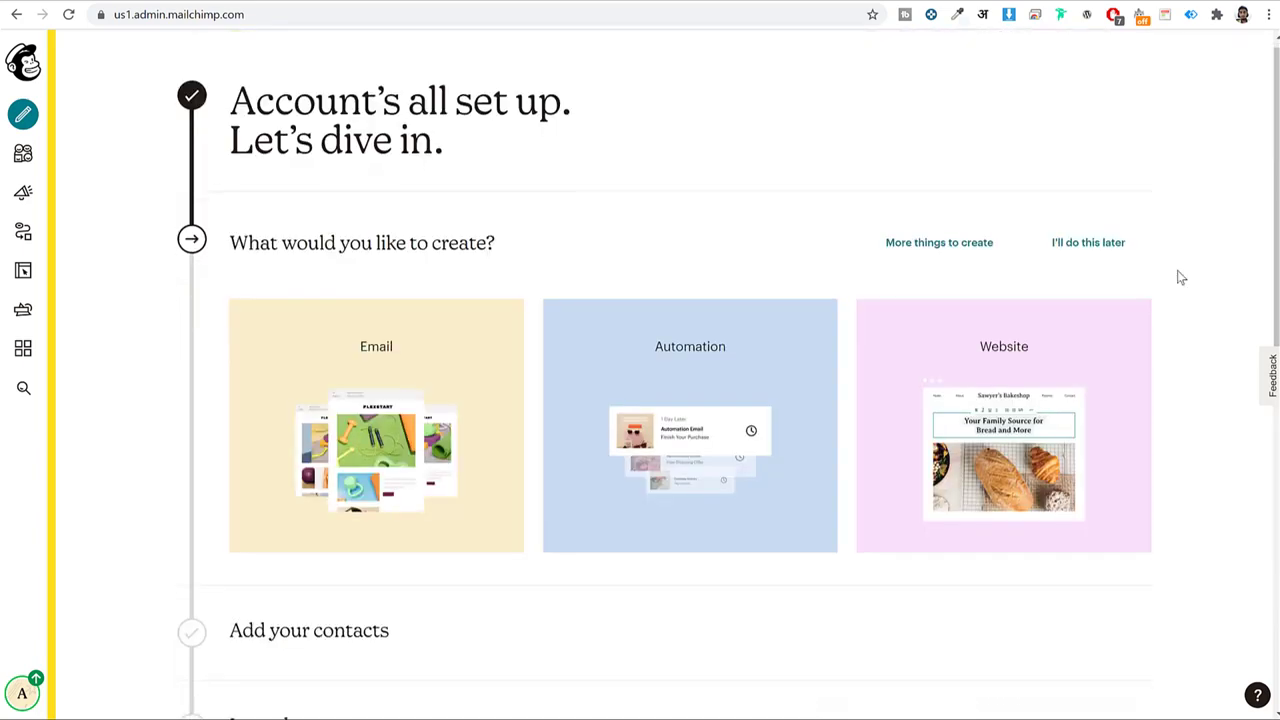
pyautogui.scroll(-5, 1177, 274)
pyautogui.scroll(3, 1177, 274)
pyautogui.scroll(2, 1177, 274)
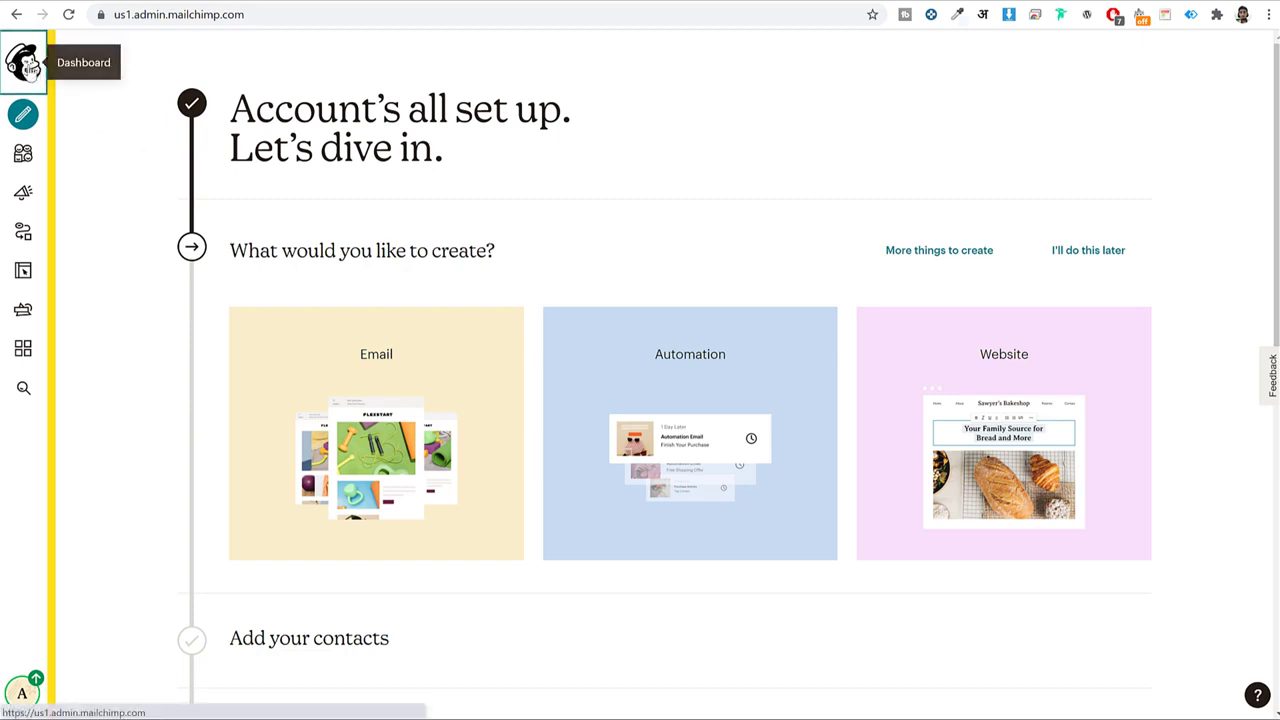
pyautogui.click(23, 62)
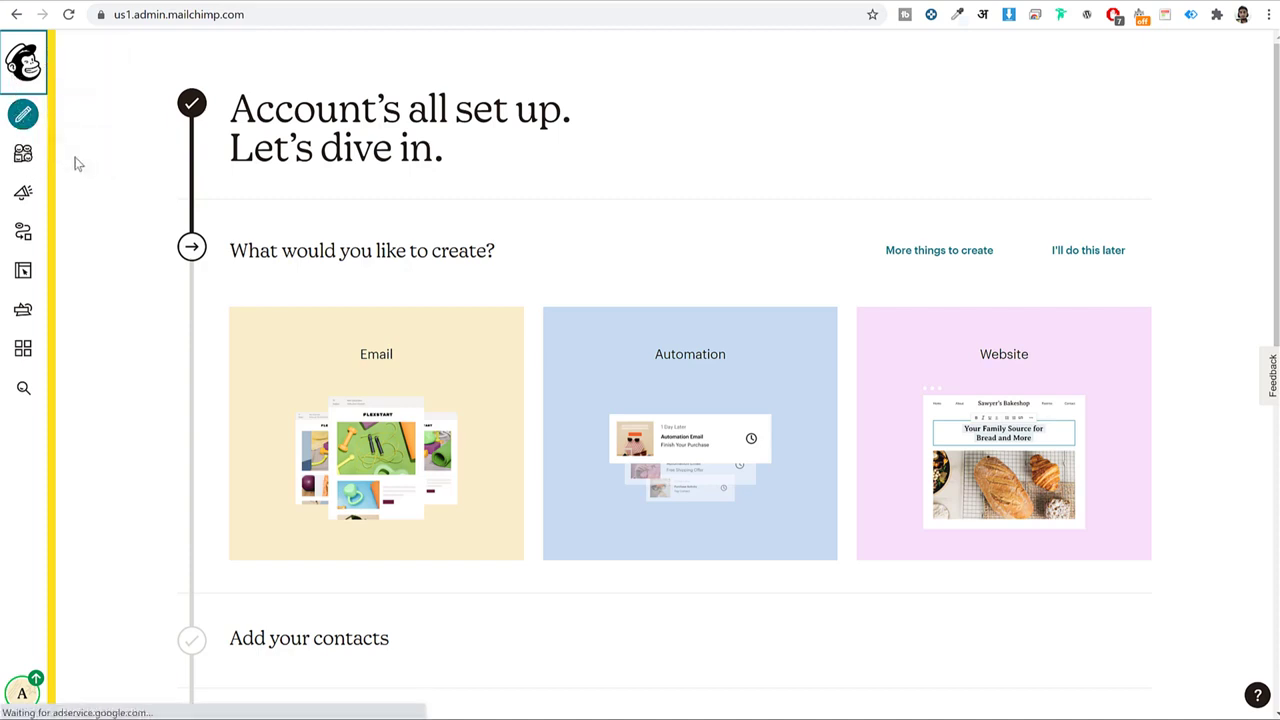
# - Open the Fehem Media audience, then choose View audiences under Manage Audience
pyautogui.click(23, 155)
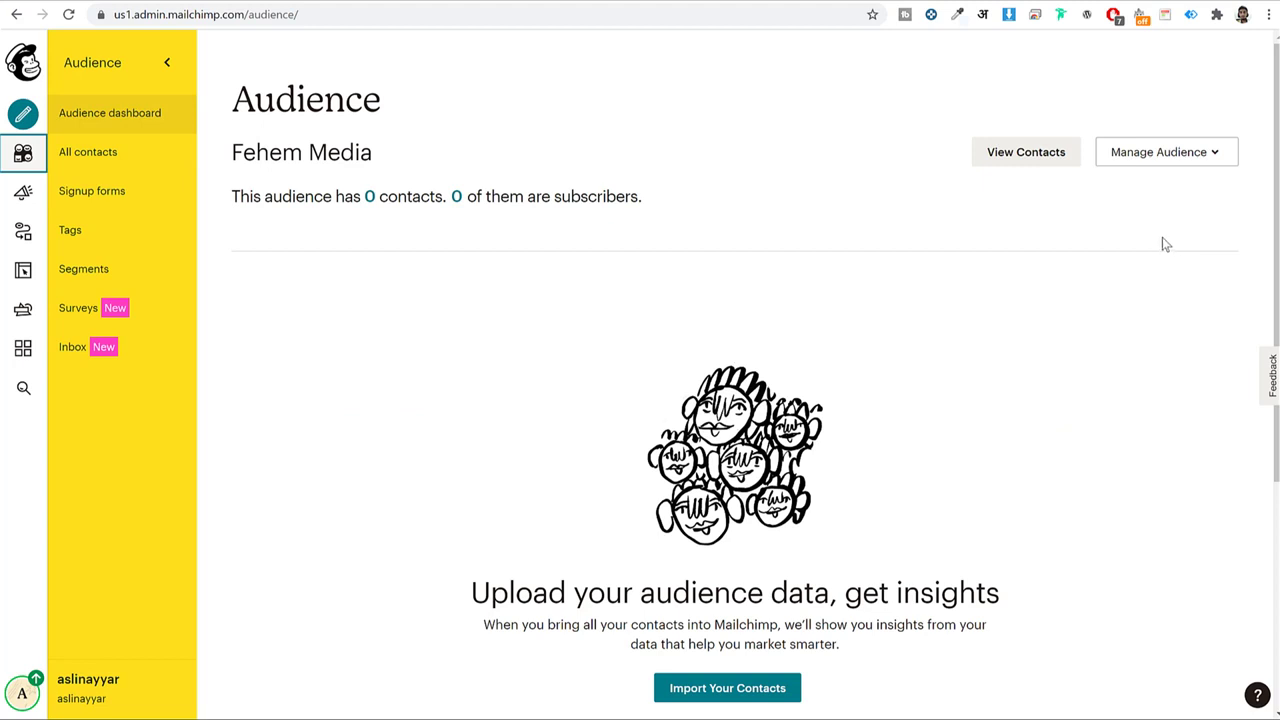
pyautogui.scroll(-3, 510, 343)
pyautogui.scroll(3, 510, 343)
pyautogui.click(1200, 162)
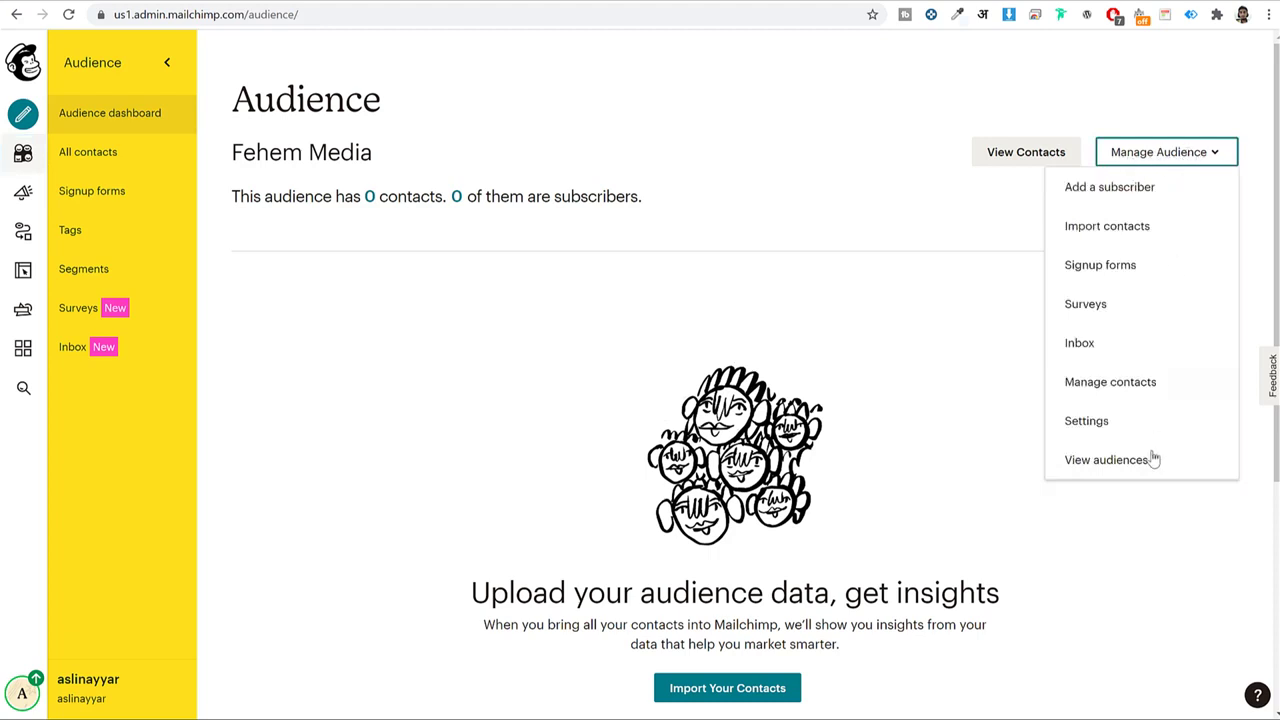
pyautogui.click(1112, 466)
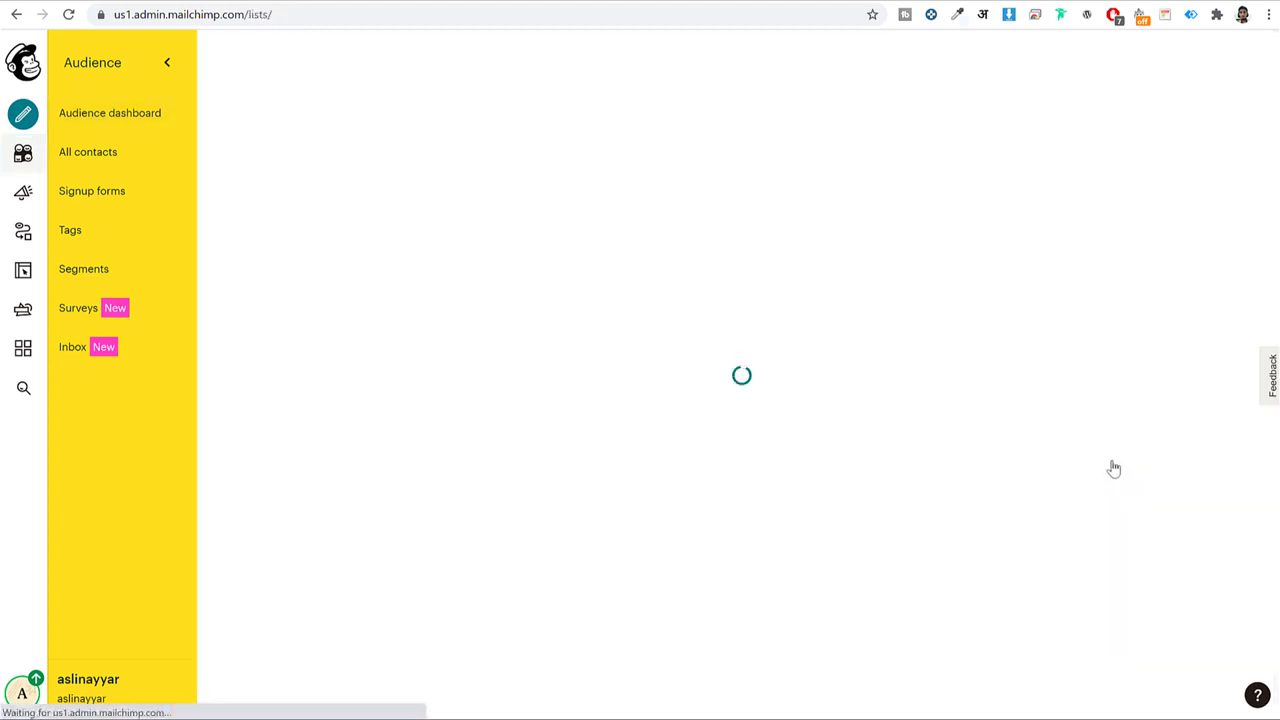
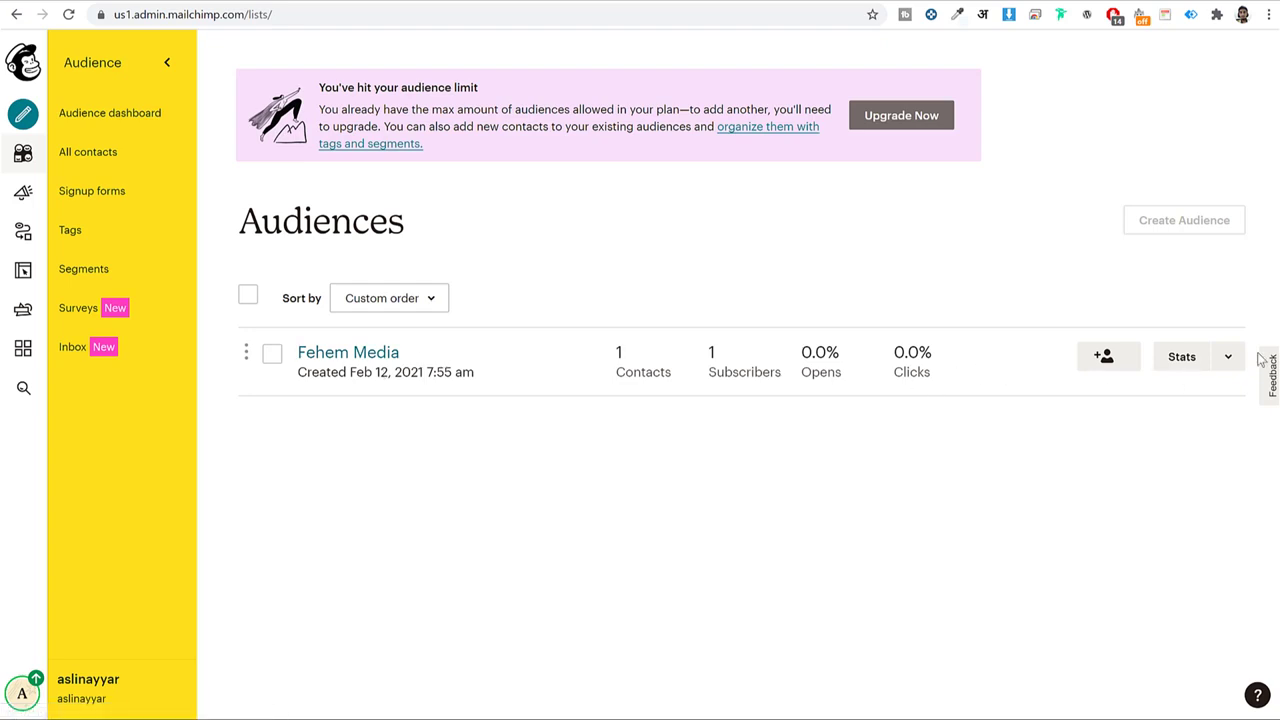
# - Go to the Fehem Media audience's Settings and its 'Audience name and defaults' page
pyautogui.click(1228, 360)
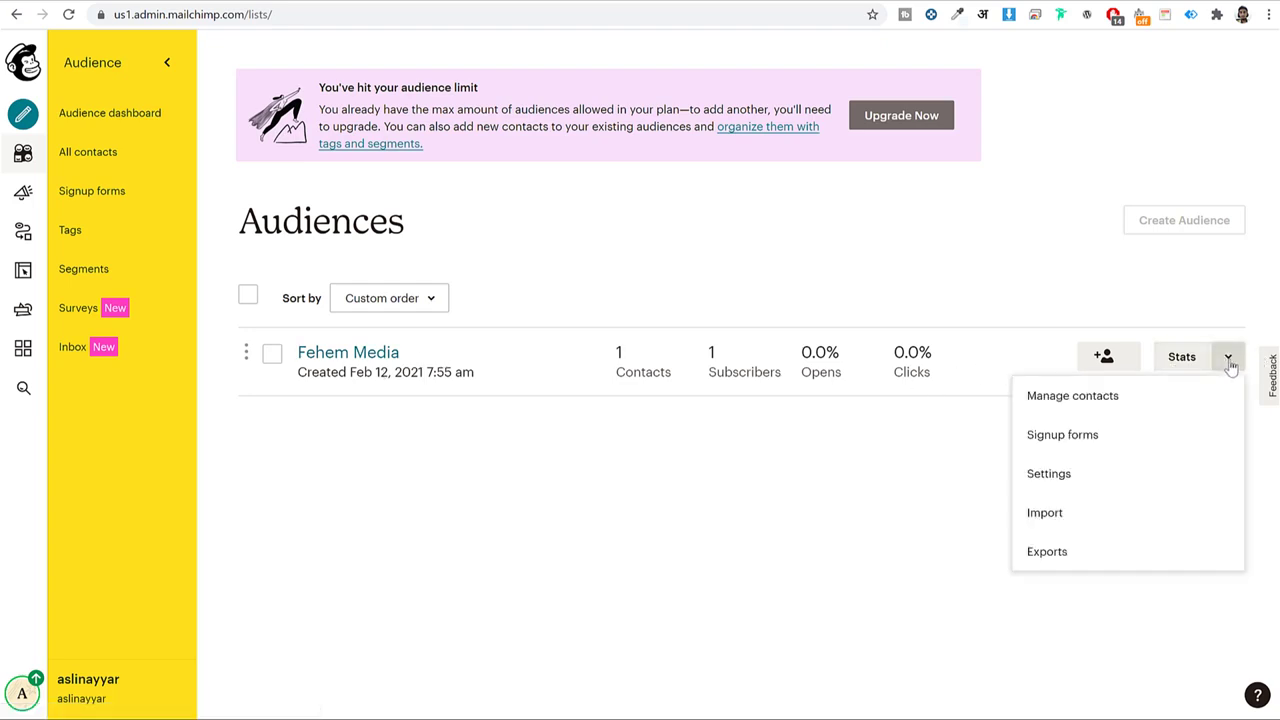
pyautogui.click(1056, 472)
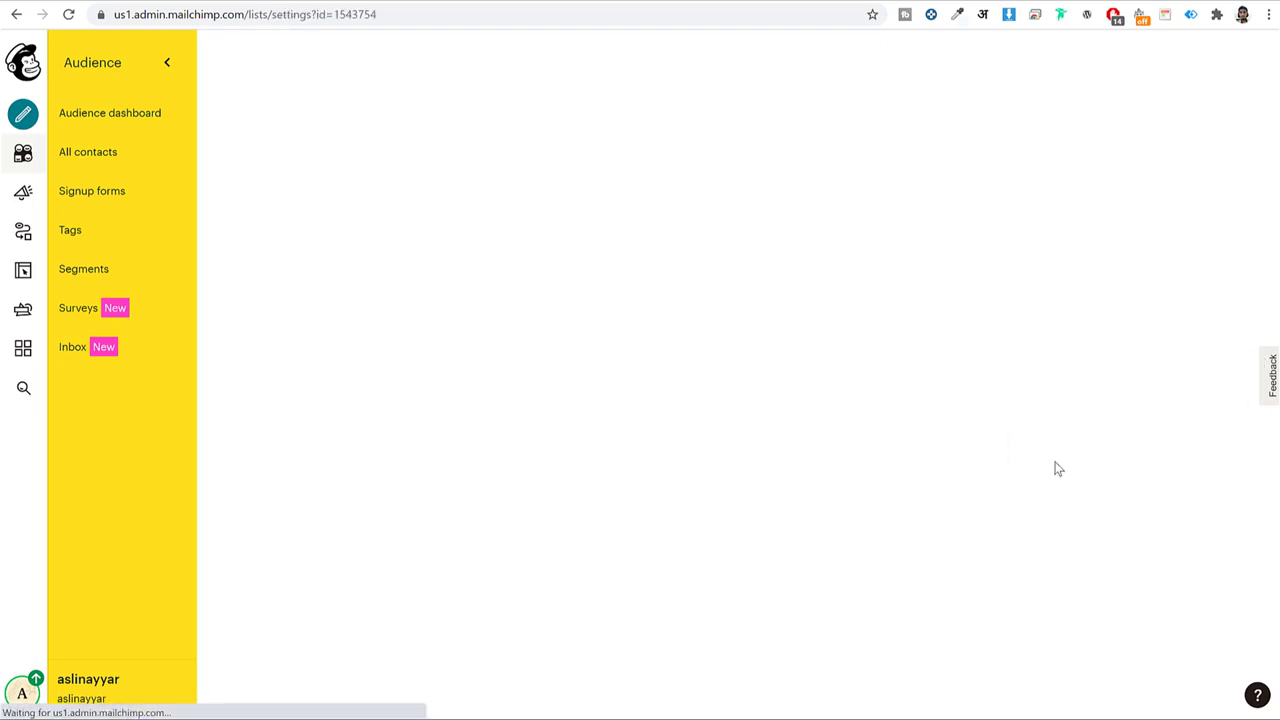
pyautogui.scroll(-4, 934, 430)
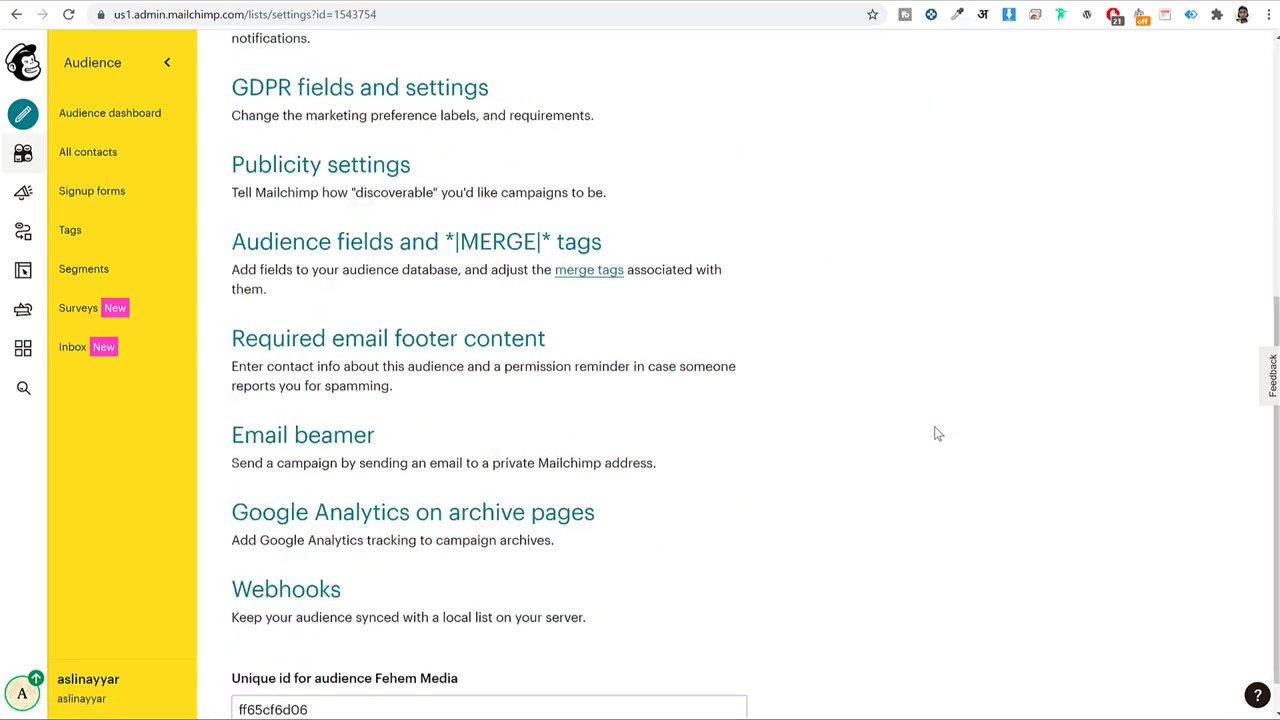
pyautogui.scroll(3, 934, 434)
pyautogui.scroll(3, 938, 435)
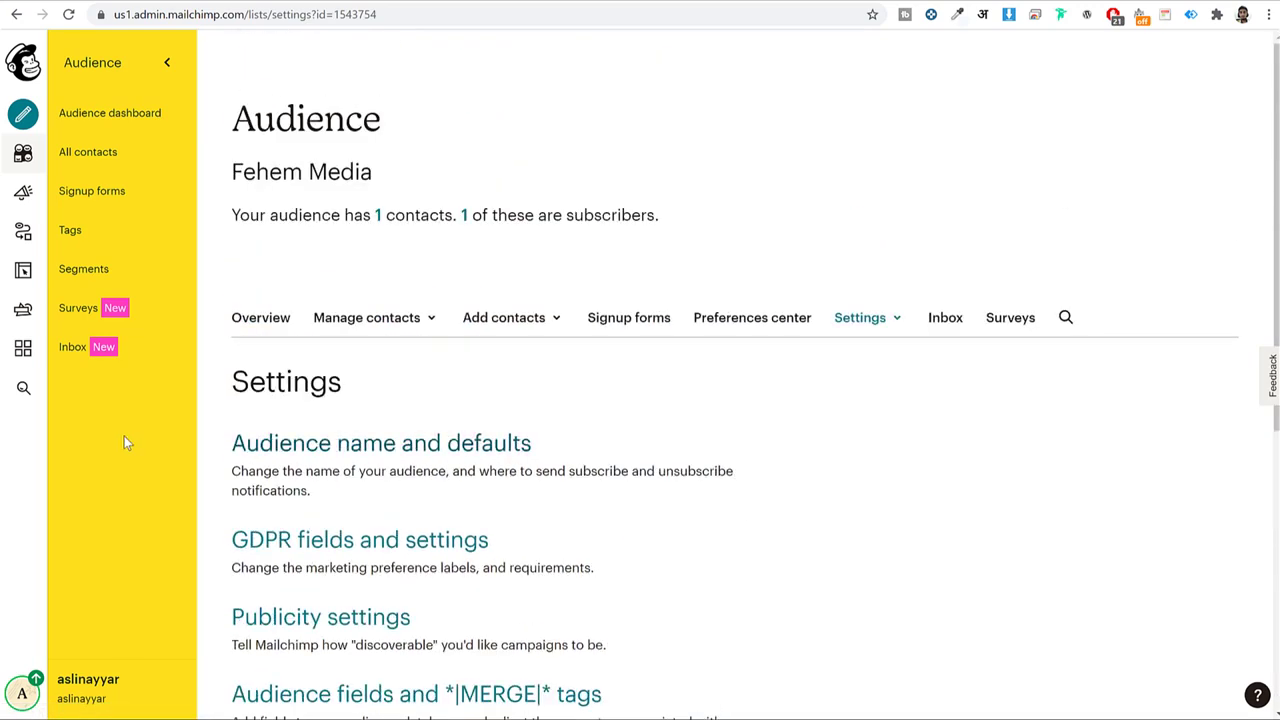
pyautogui.tripleClick(329, 449)
pyautogui.click(406, 449)
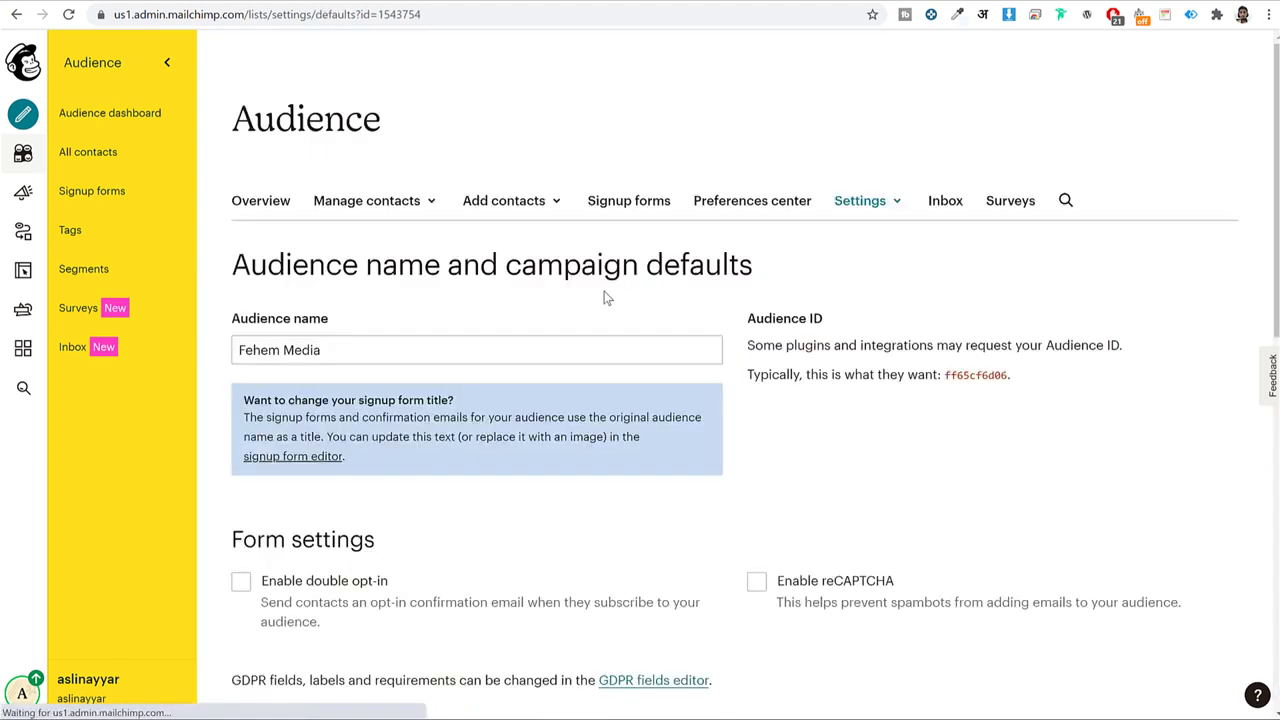
# - Replace the audience name with 'BloggDude - SEO Newsletter'
pyautogui.click(426, 462)
pyautogui.scroll(-2, 372, 330)
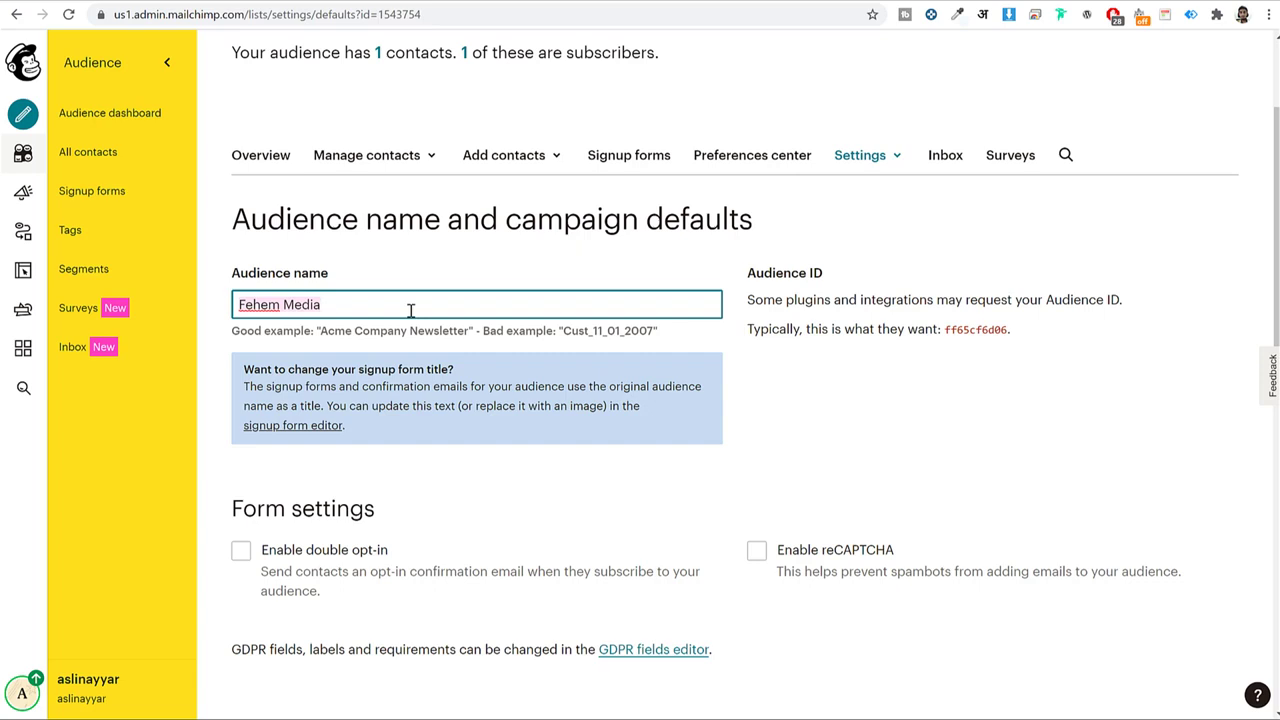
pyautogui.hotkey('ctrl', 'a')
pyautogui.write('BloggDude')
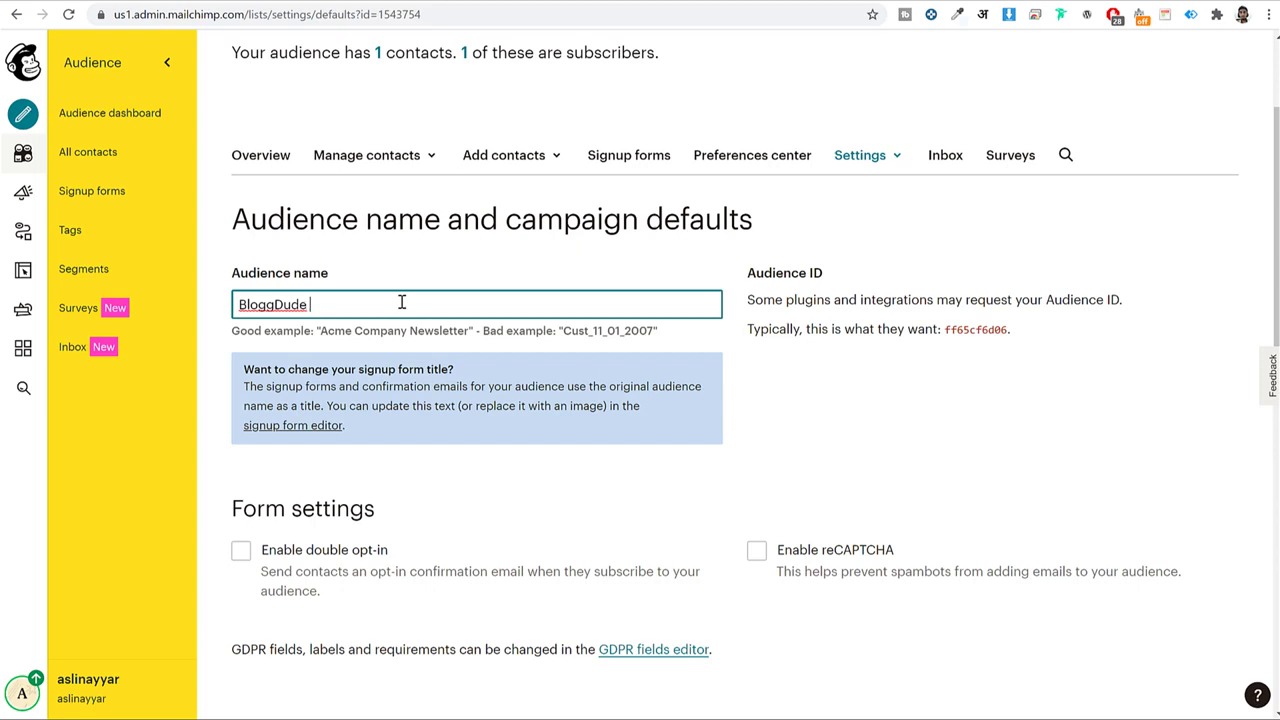
pyautogui.write('- SEO Newsletter')
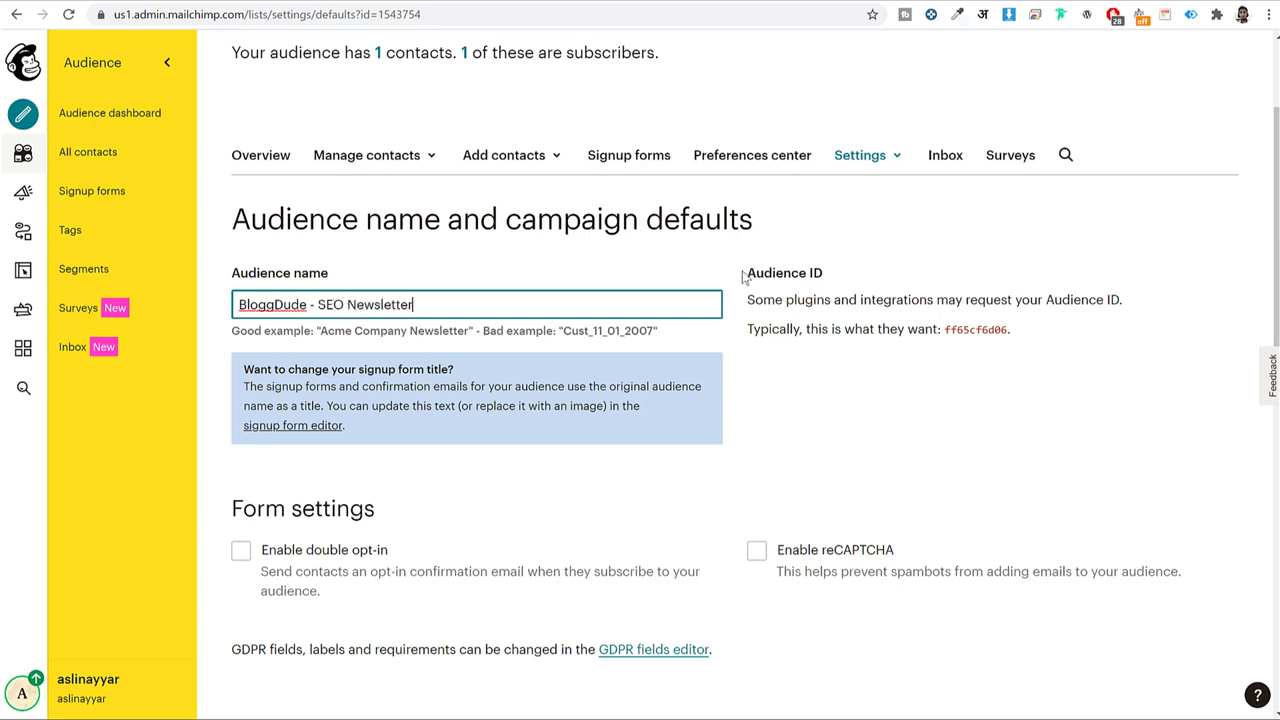
# - Select the Audience ID value on the settings page
pyautogui.moveTo(944, 330); pyautogui.dragTo(1008, 340)
pyautogui.click(1008, 341)
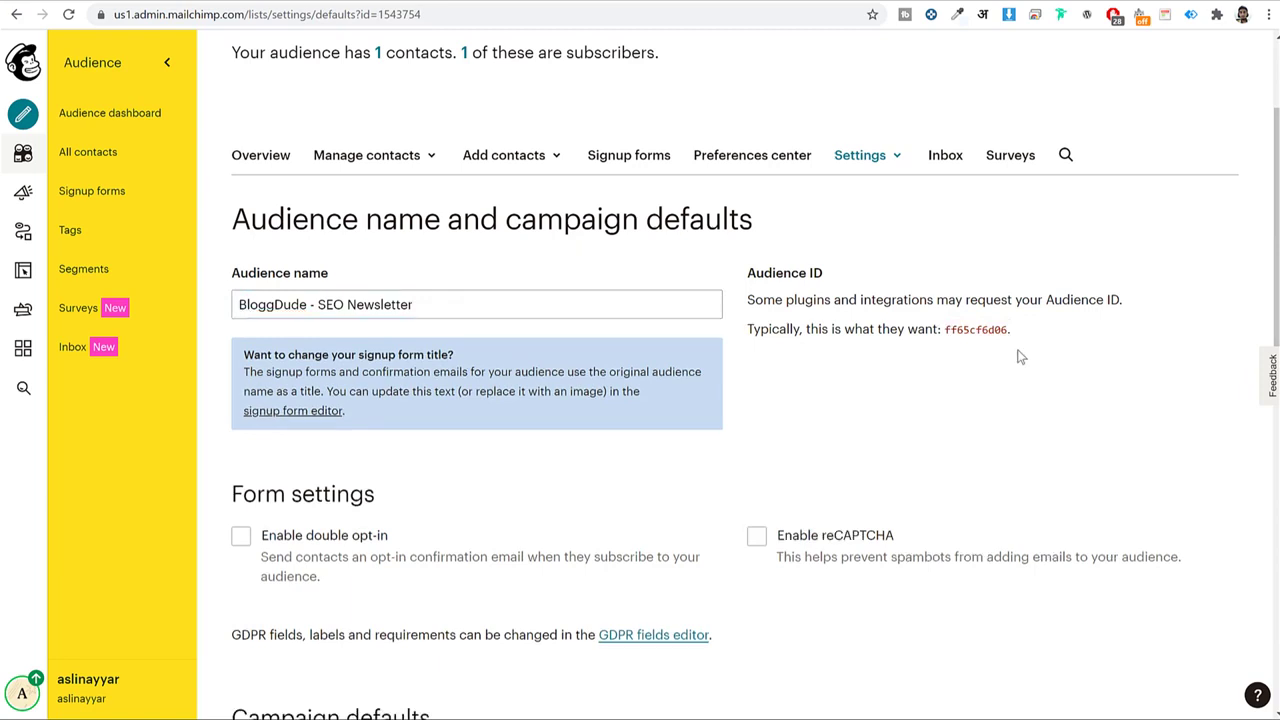
pyautogui.doubleClick(953, 329)
# - Enable double opt-in in the Form settings section
pyautogui.scroll(-3, 990, 360)
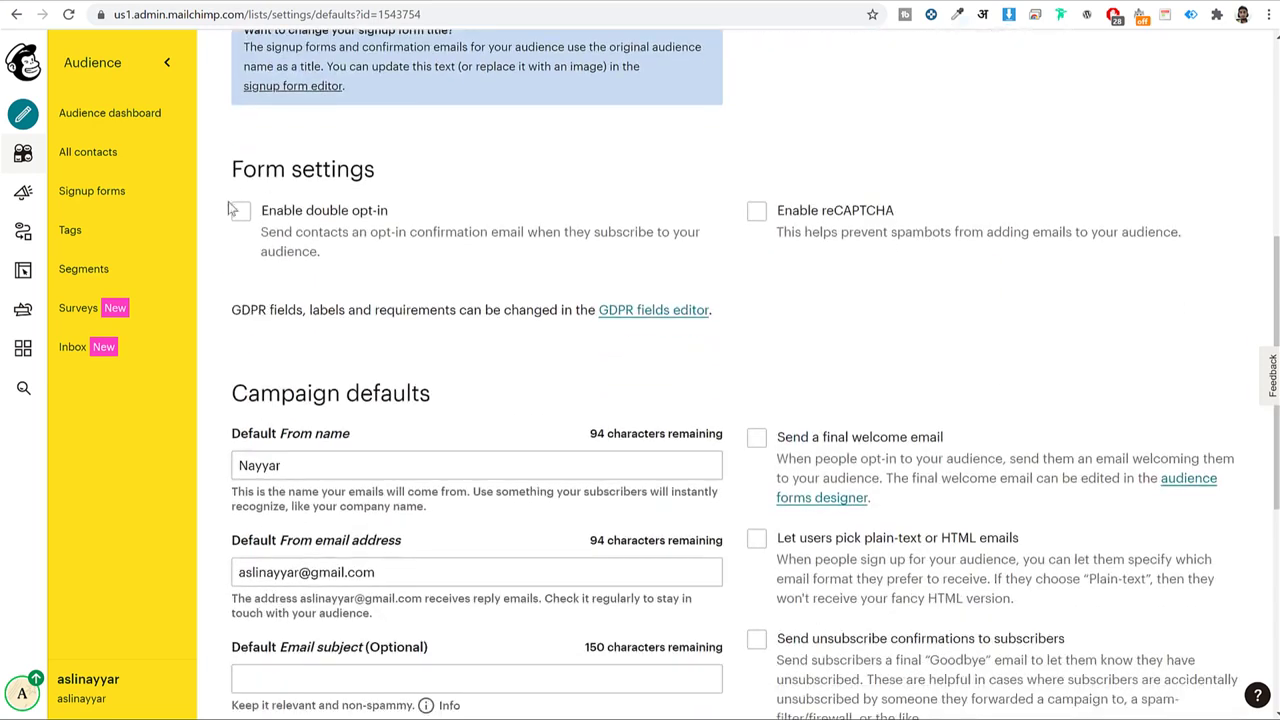
pyautogui.moveTo(232, 170); pyautogui.dragTo(374, 172)
pyautogui.click(385, 172)
pyautogui.click(251, 213)
pyautogui.click(243, 213)
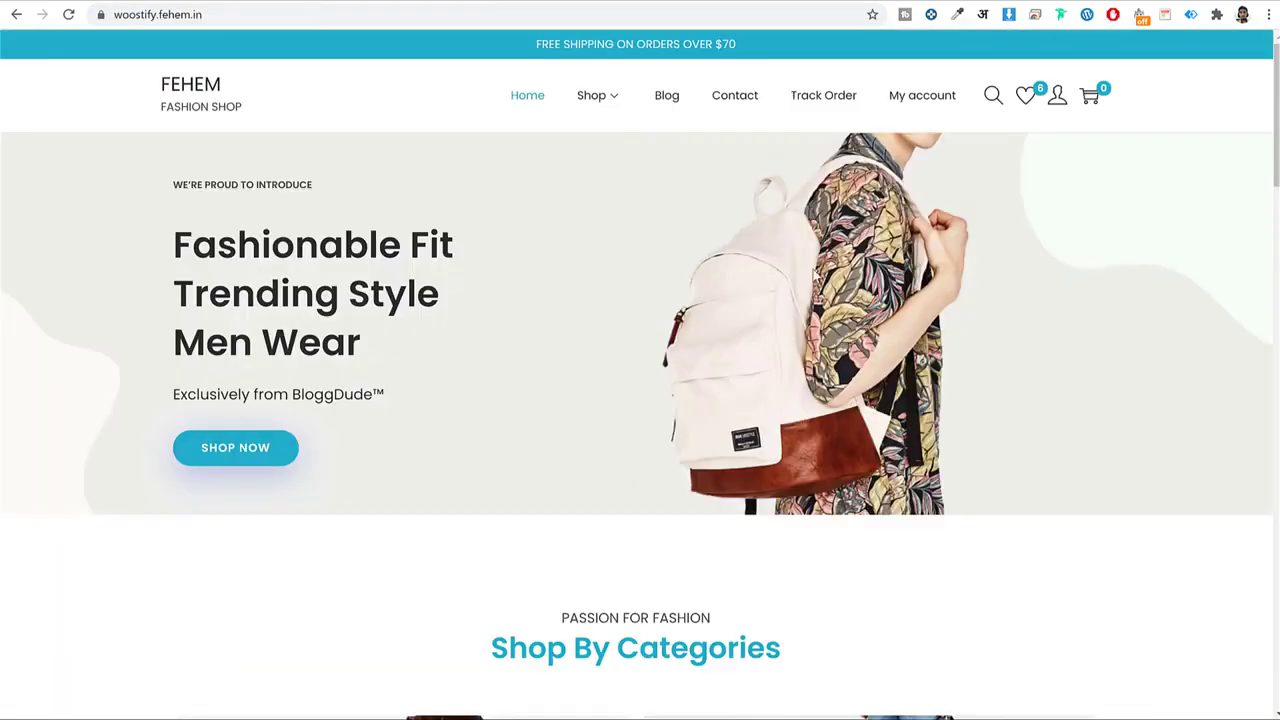
pyautogui.scroll(-15, 864, 508)
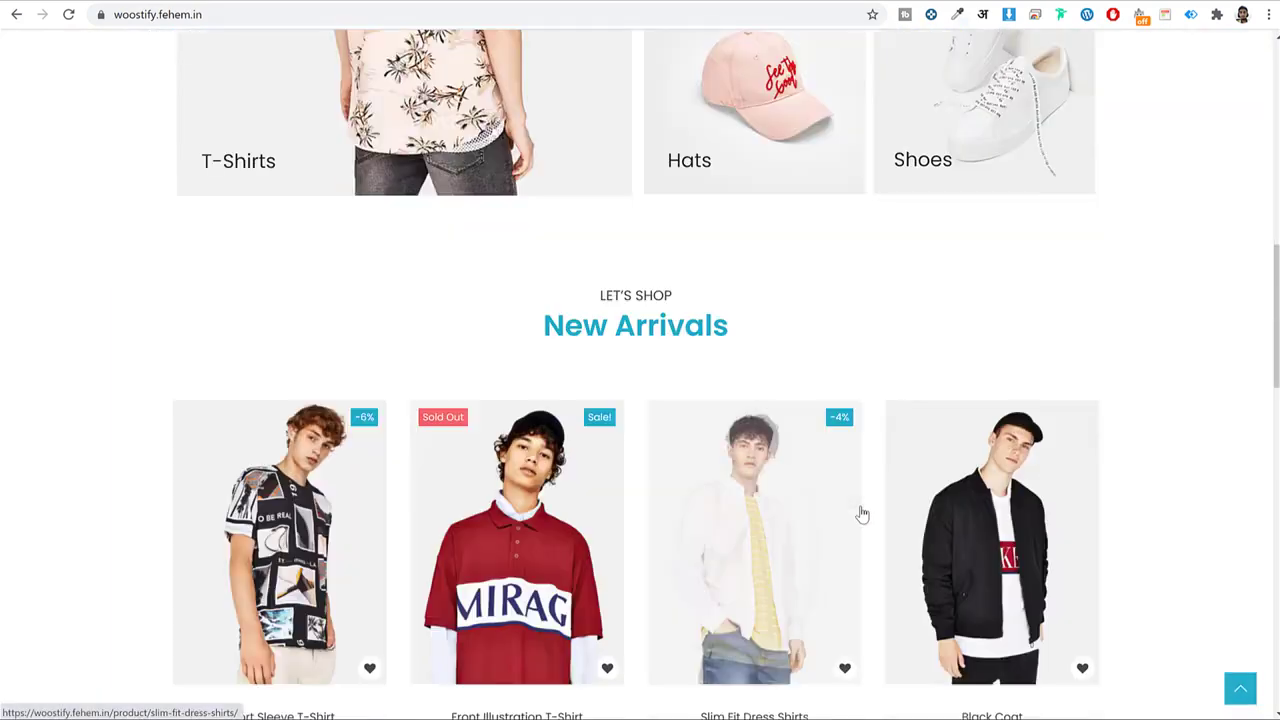
pyautogui.scroll(-10, 864, 508)
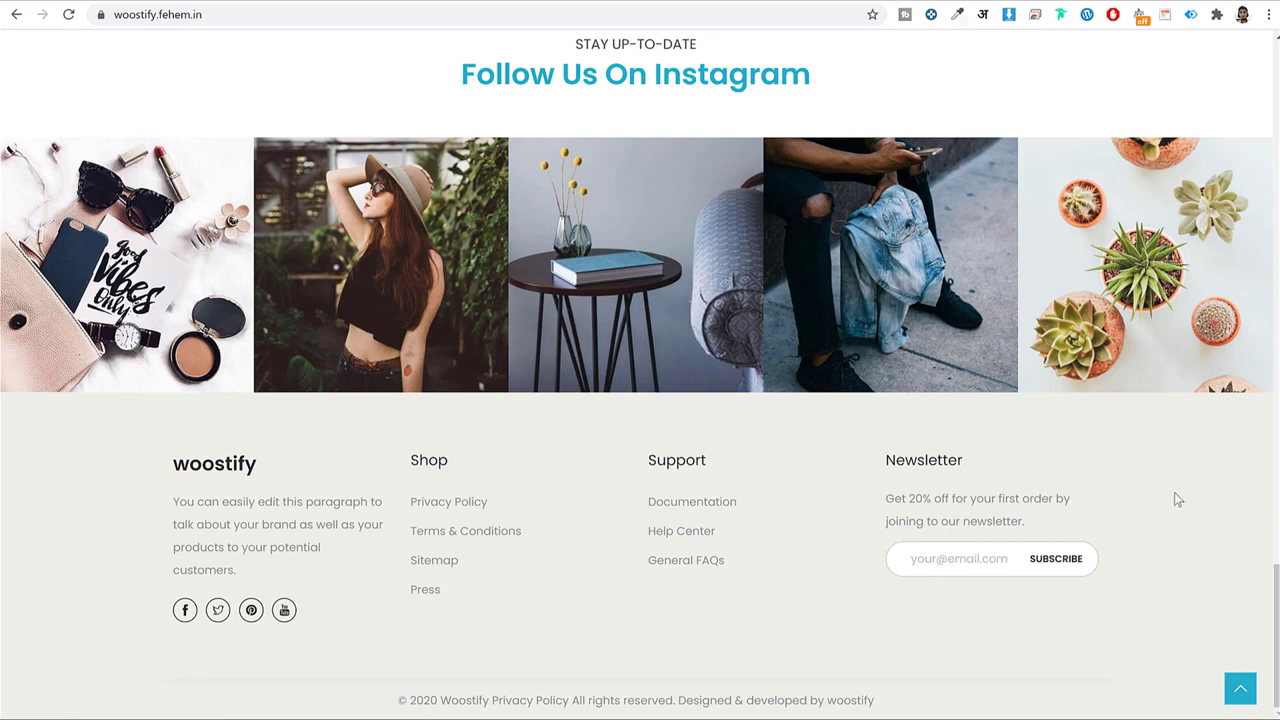
# - Enter a test email address in the shop site's newsletter signup field
pyautogui.click(975, 557)
pyautogui.write('caojjncjas')
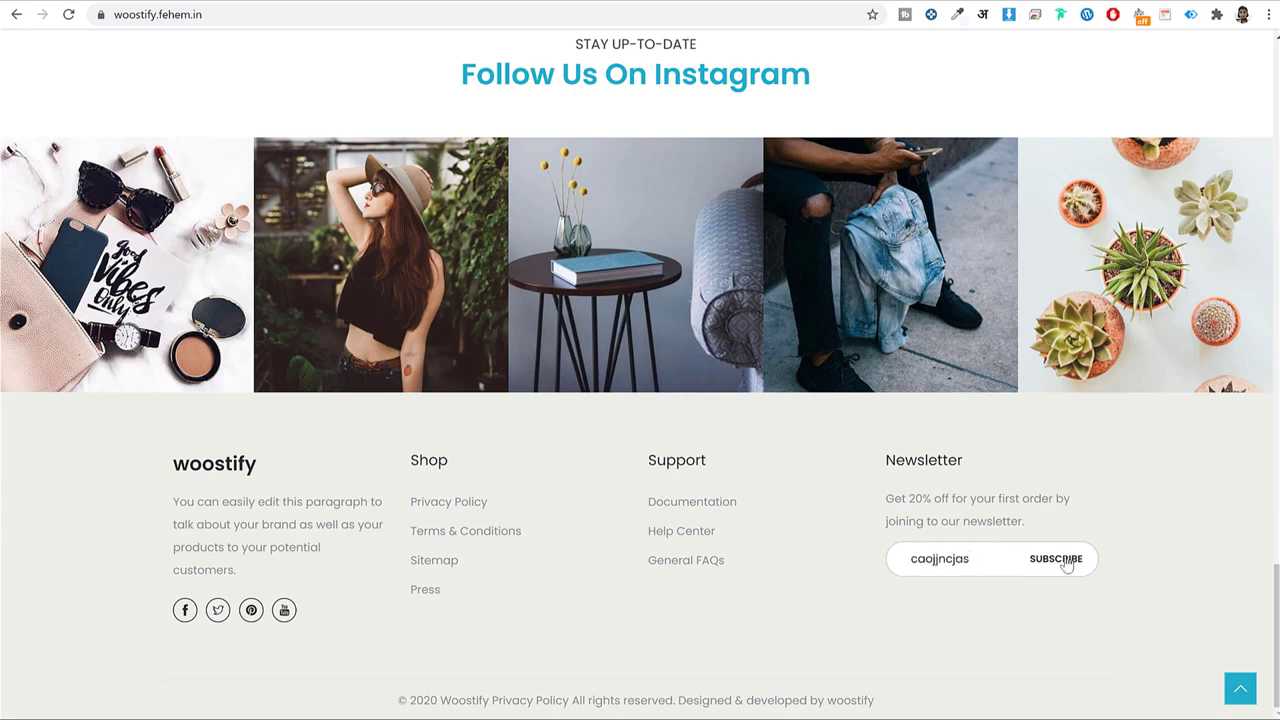
pyautogui.write(';@gmail.com')
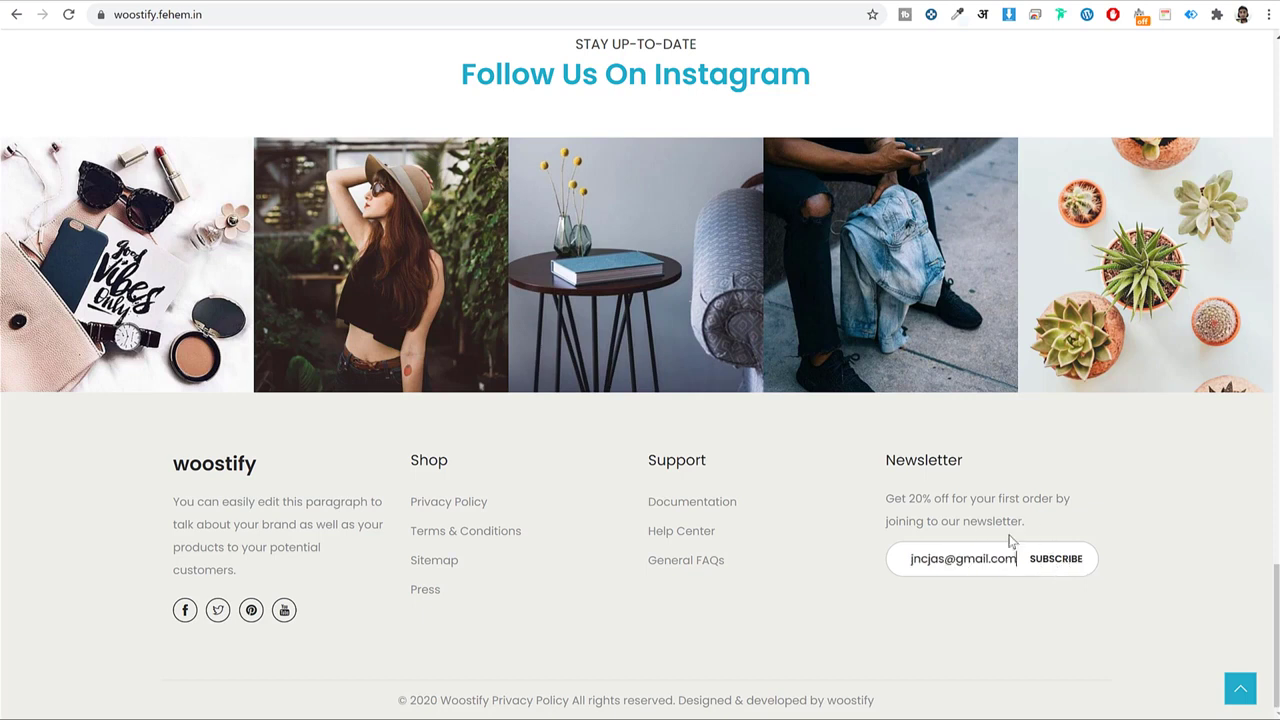
pyautogui.tripleClick(928, 559)
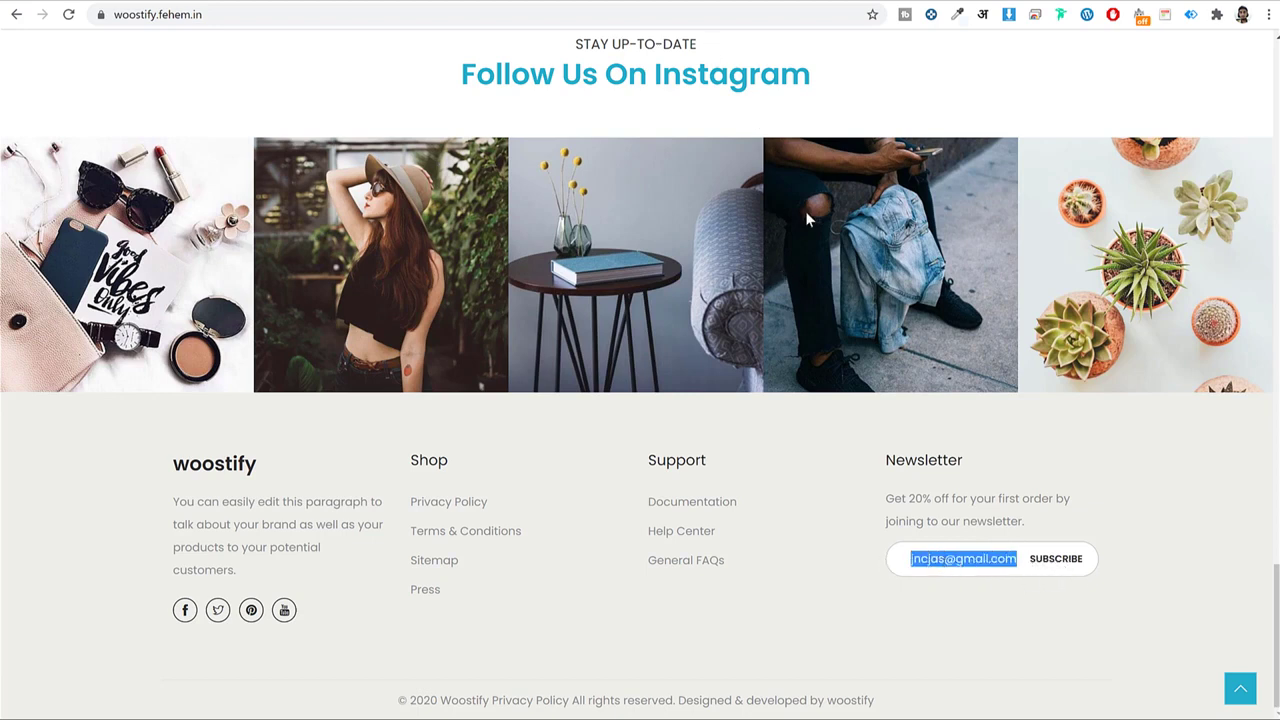
pyautogui.click(680, 4)
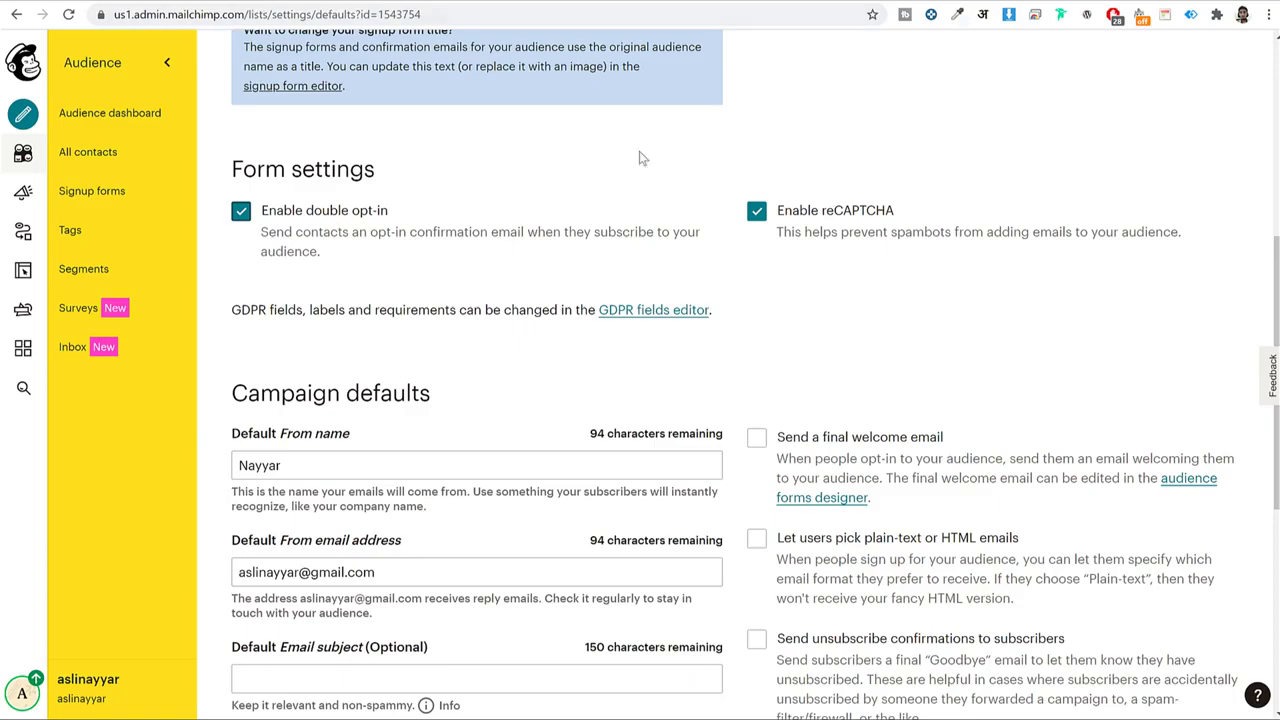
pyautogui.hotkey('ctrl', 'Tab')
# - Select the whole test email address in the newsletter field
pyautogui.click(1000, 560)
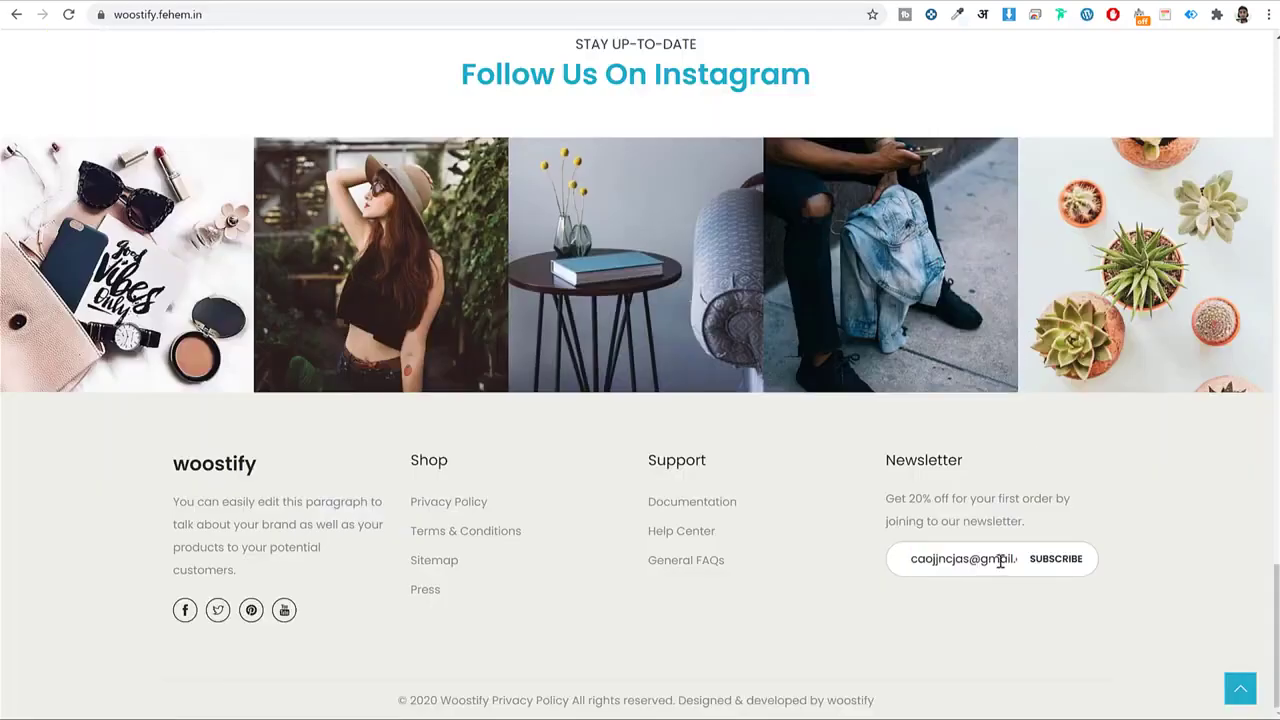
pyautogui.doubleClick(997, 560)
pyautogui.hotkey('ctrl', 'a')
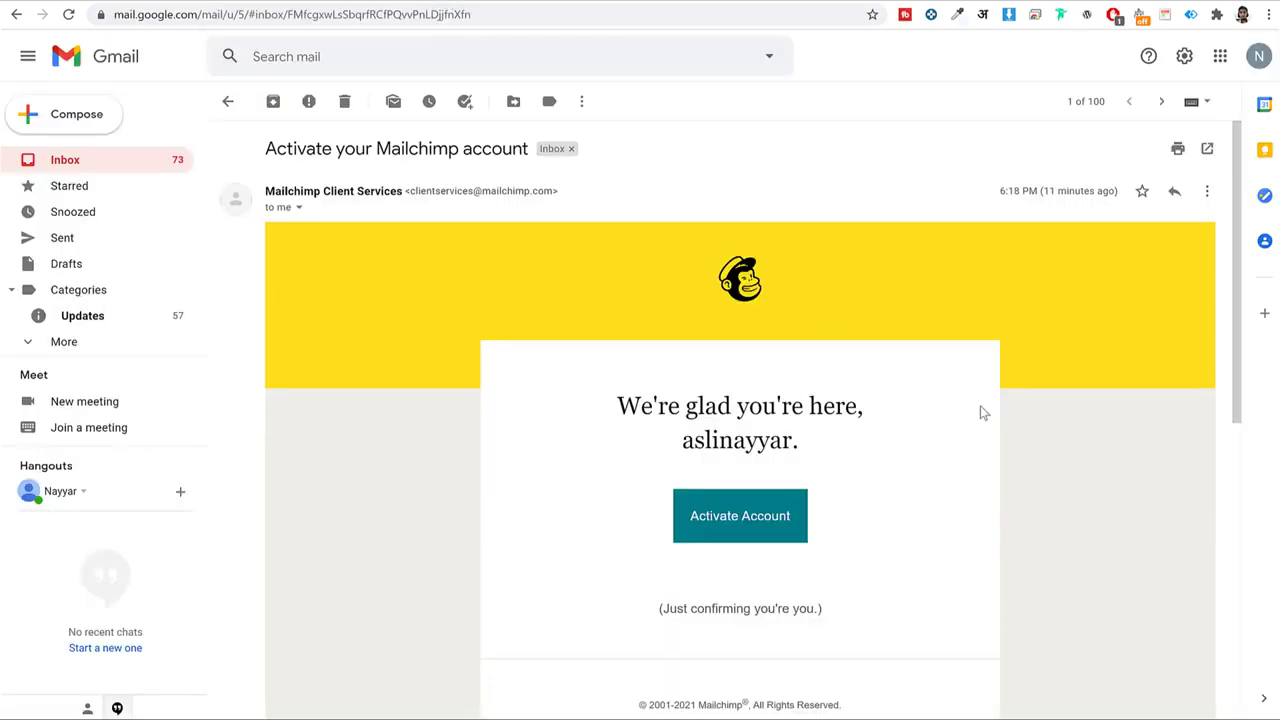
# - Check the sender name on Gmail's Mailchimp activation email, then show Starred messages
pyautogui.scroll(-3, 980, 405)
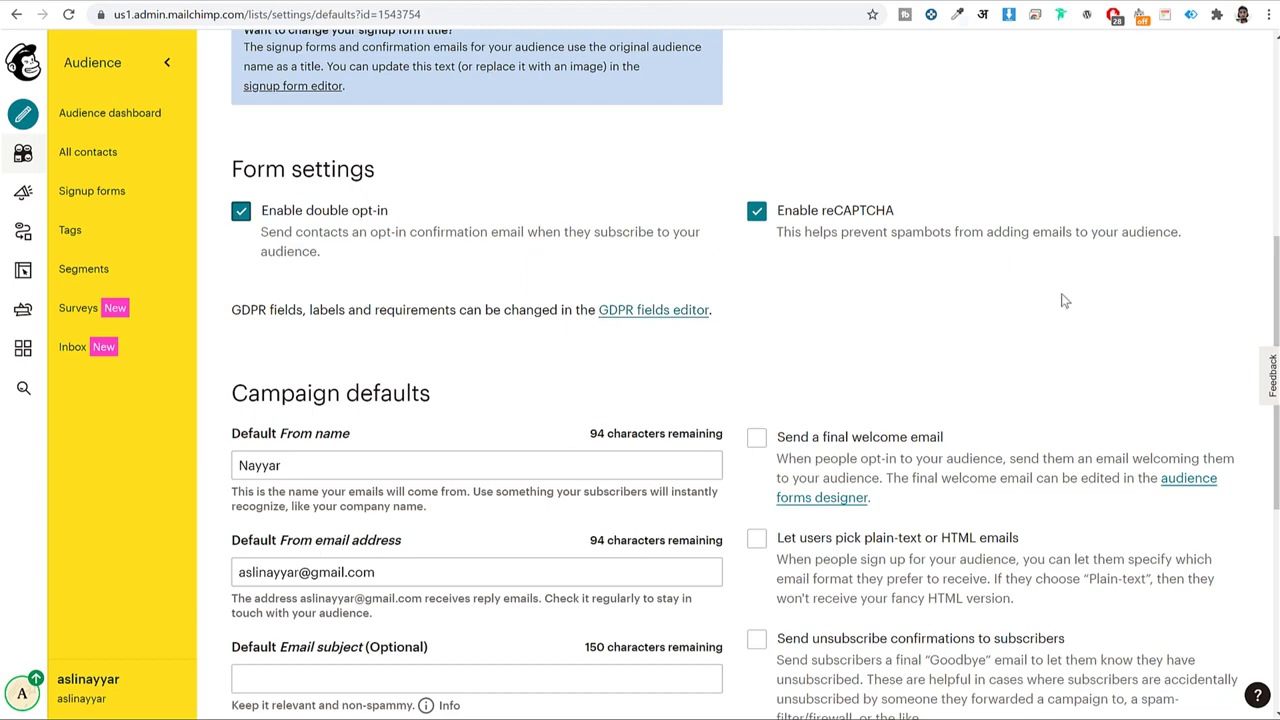
pyautogui.scroll(-3, 1152, 400)
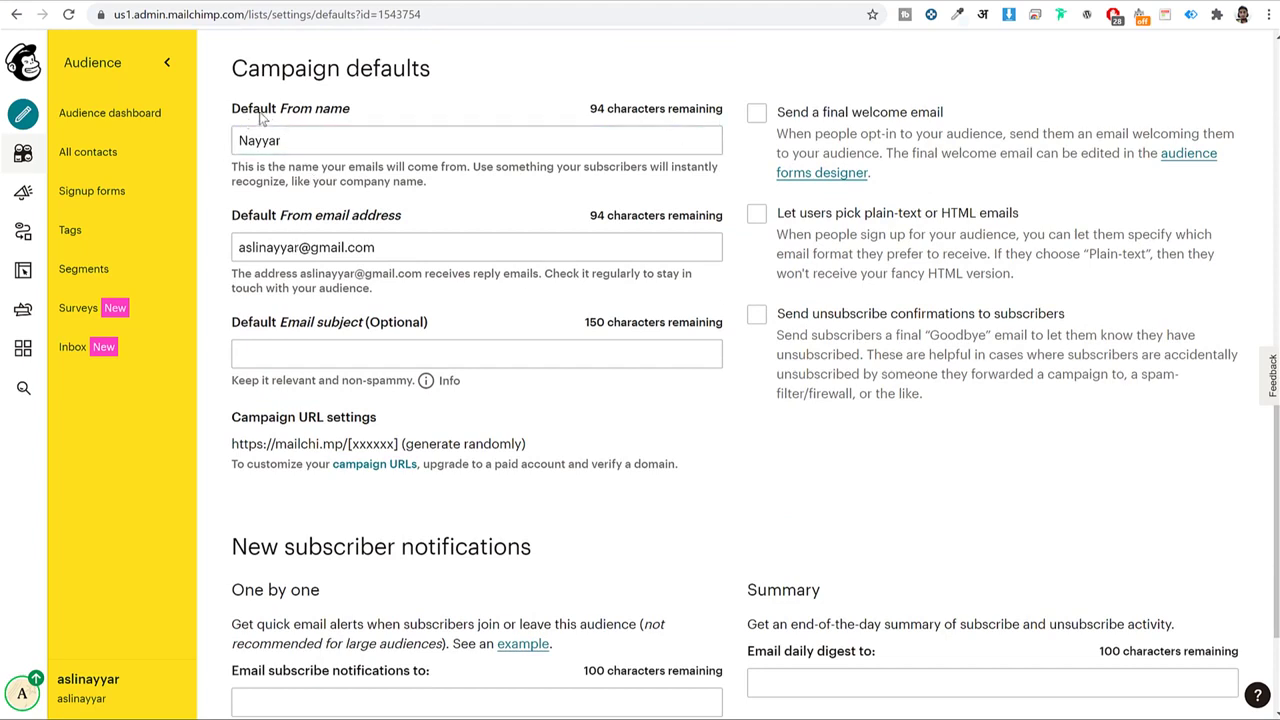
pyautogui.click(482, 3)
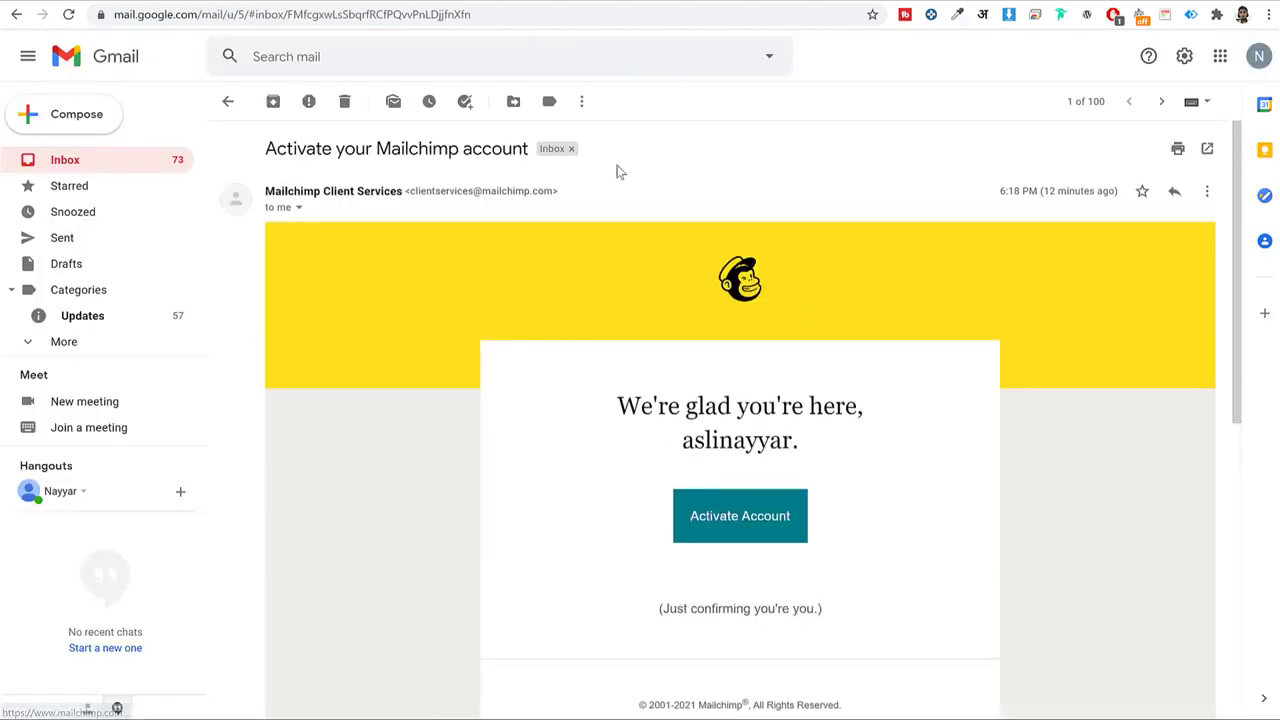
pyautogui.moveTo(266, 190); pyautogui.dragTo(405, 191)
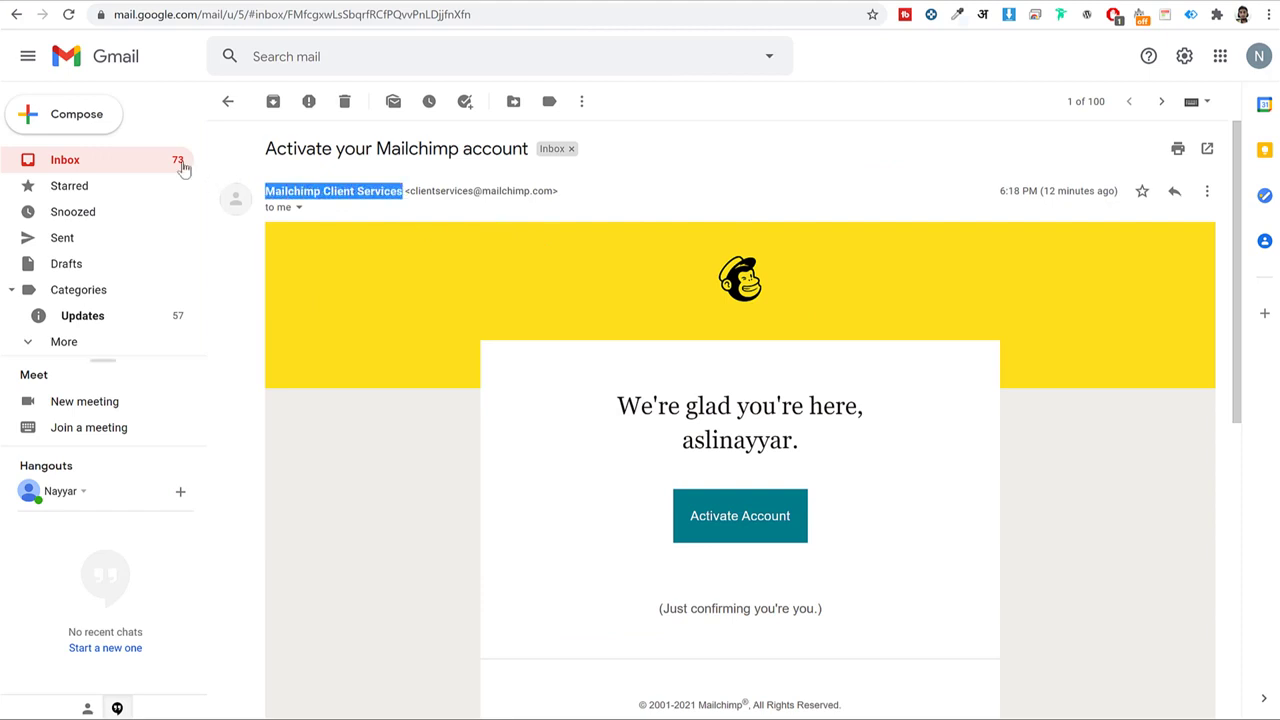
pyautogui.click(104, 180)
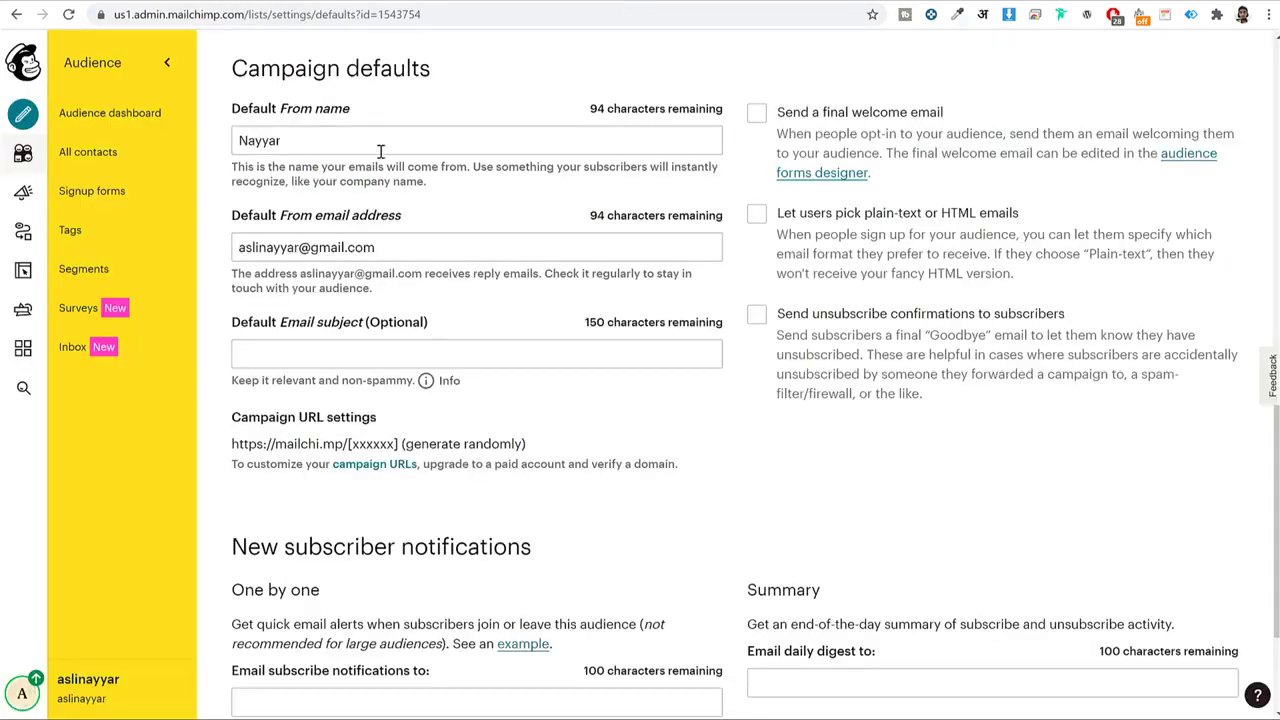
# - Enter the sender's name as Default From name and find the sender address in the activation email
pyautogui.click(380, 150)
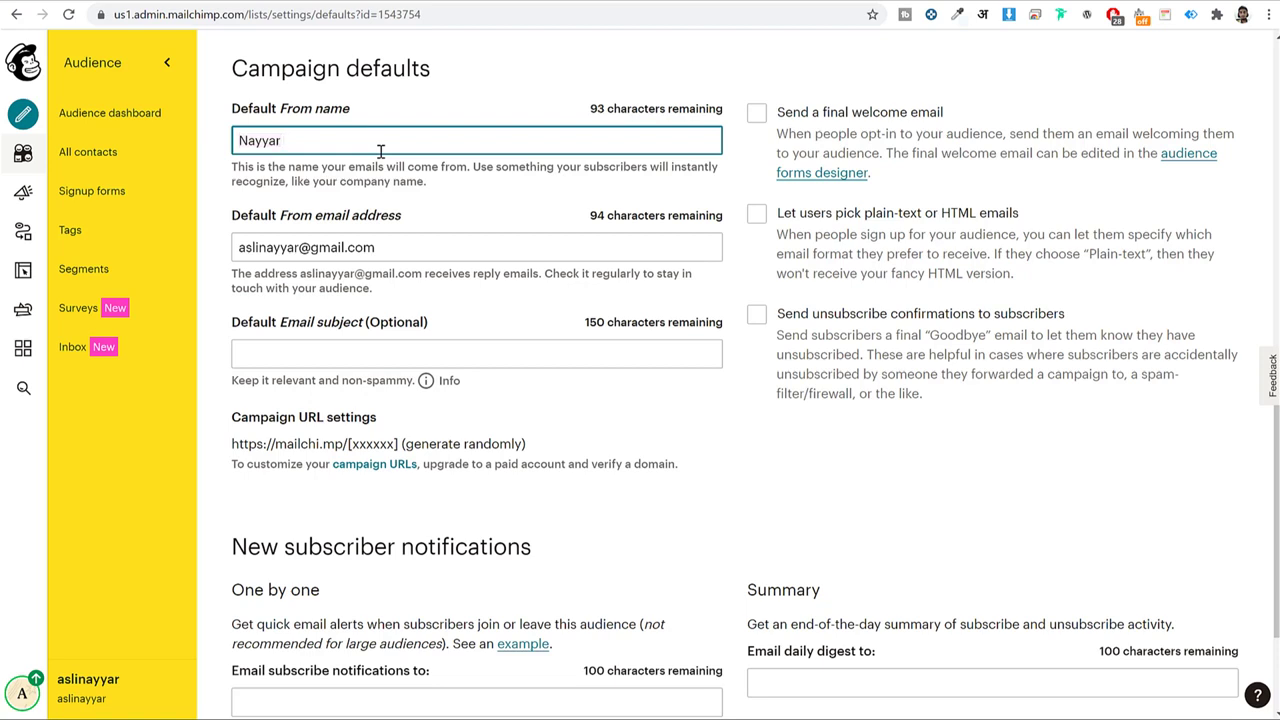
pyautogui.write('Shaikh')
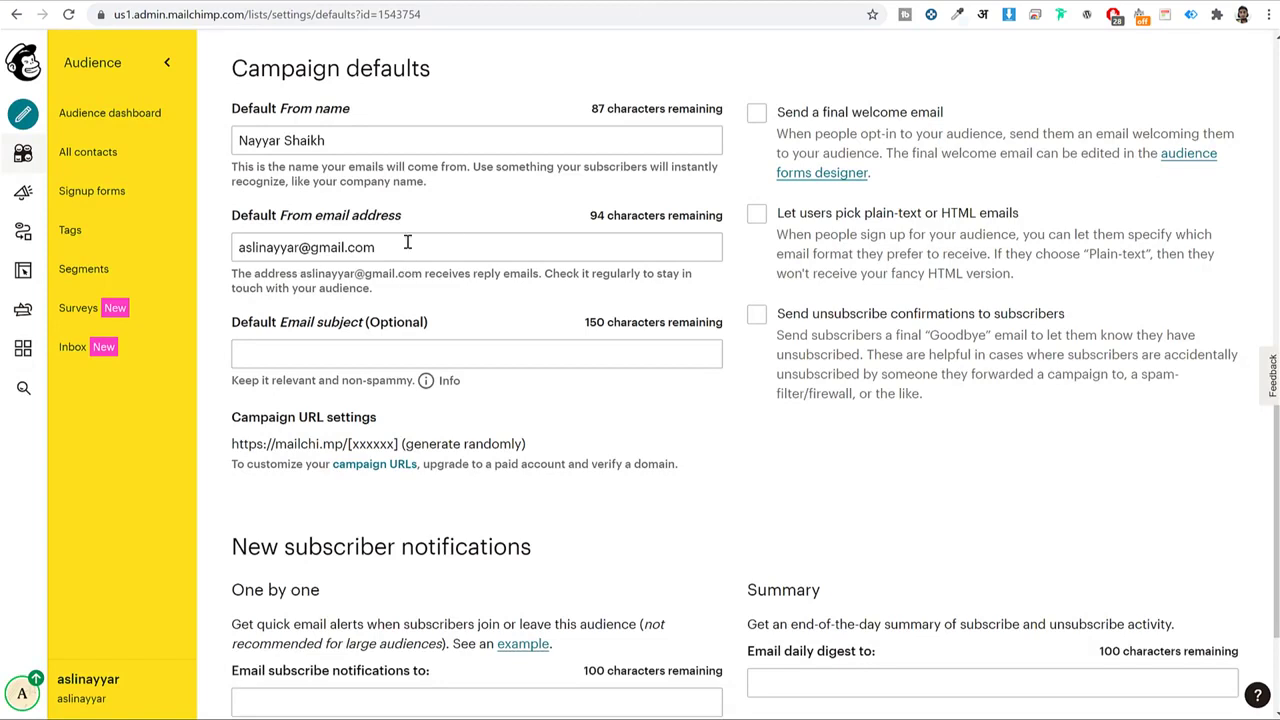
pyautogui.click(407, 242)
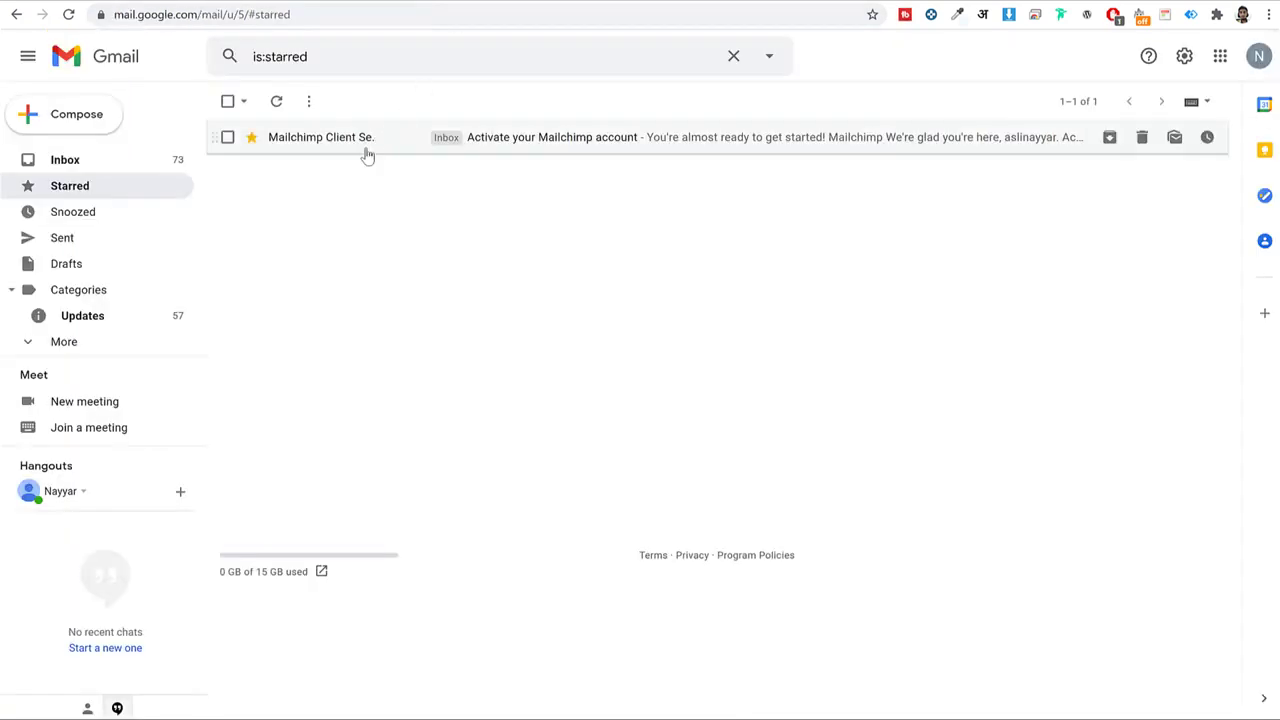
pyautogui.click(365, 146)
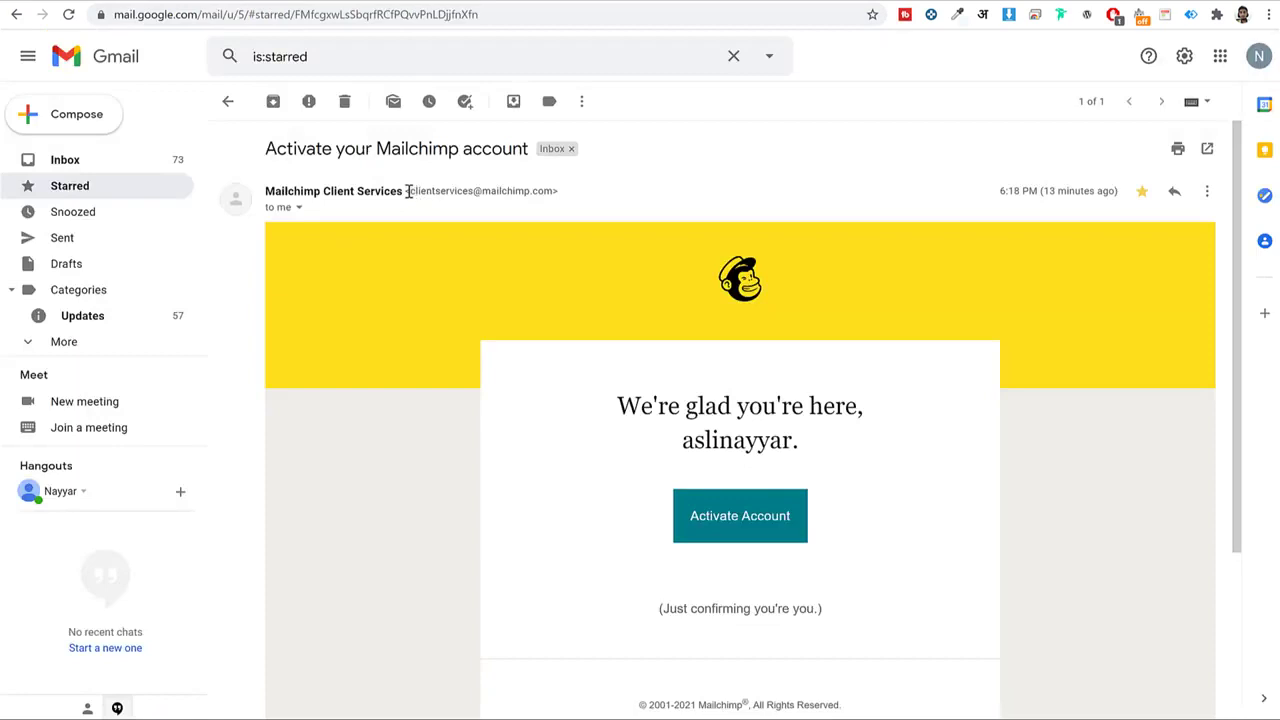
pyautogui.moveTo(409, 190); pyautogui.dragTo(554, 194)
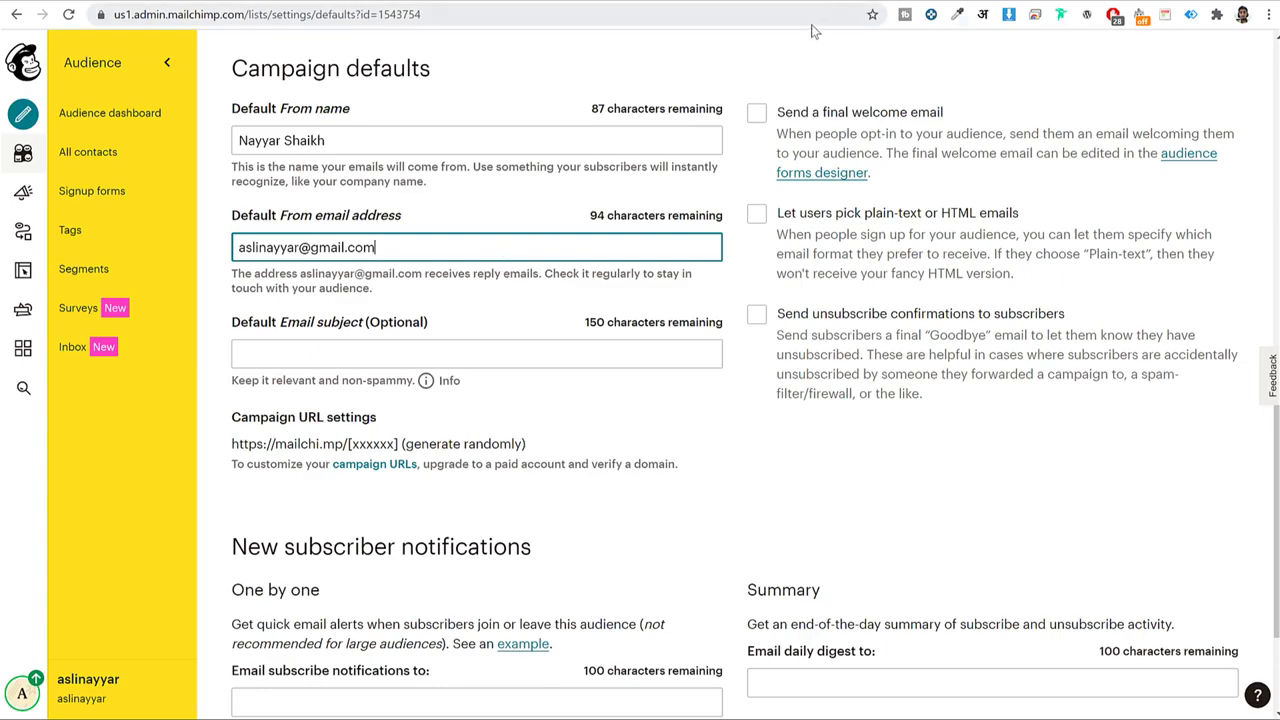
# - Change the YouTube search from 'ecommerce' to the 'business email' suggestion
pyautogui.click(833, 3)
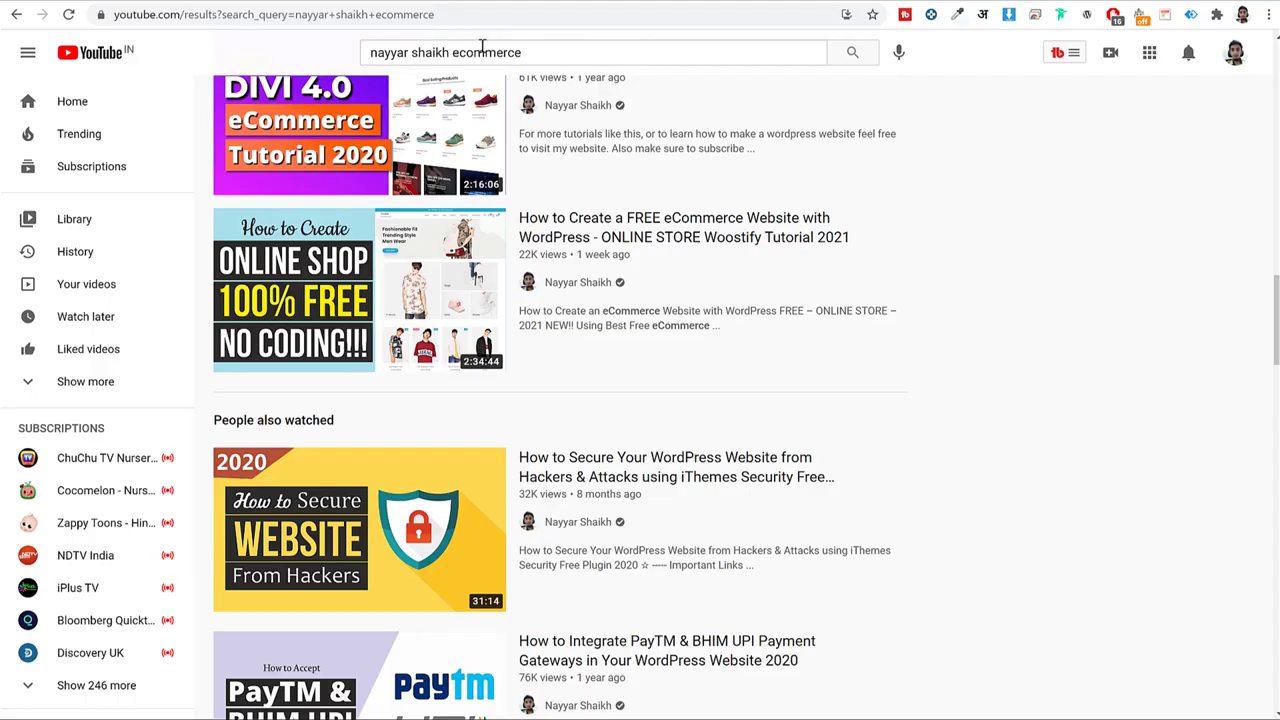
pyautogui.moveTo(453, 52); pyautogui.dragTo(640, 57)
pyautogui.press('BackSpace')
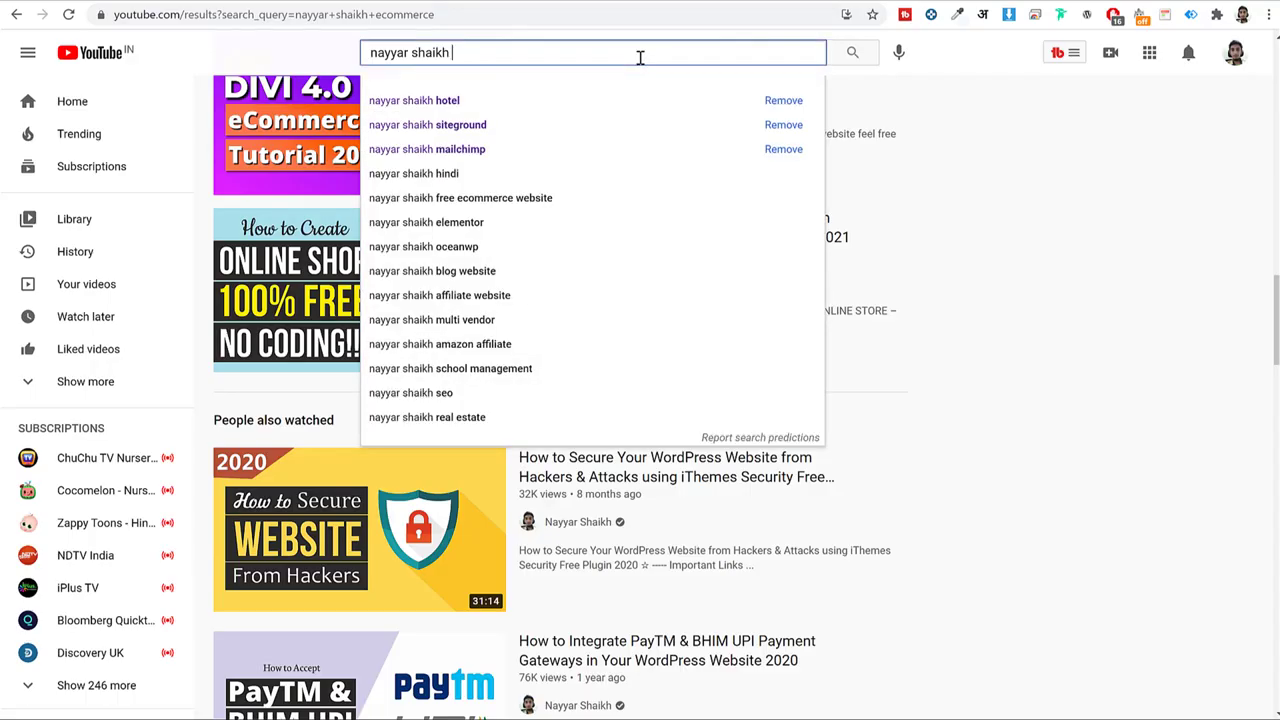
pyautogui.write('emai')
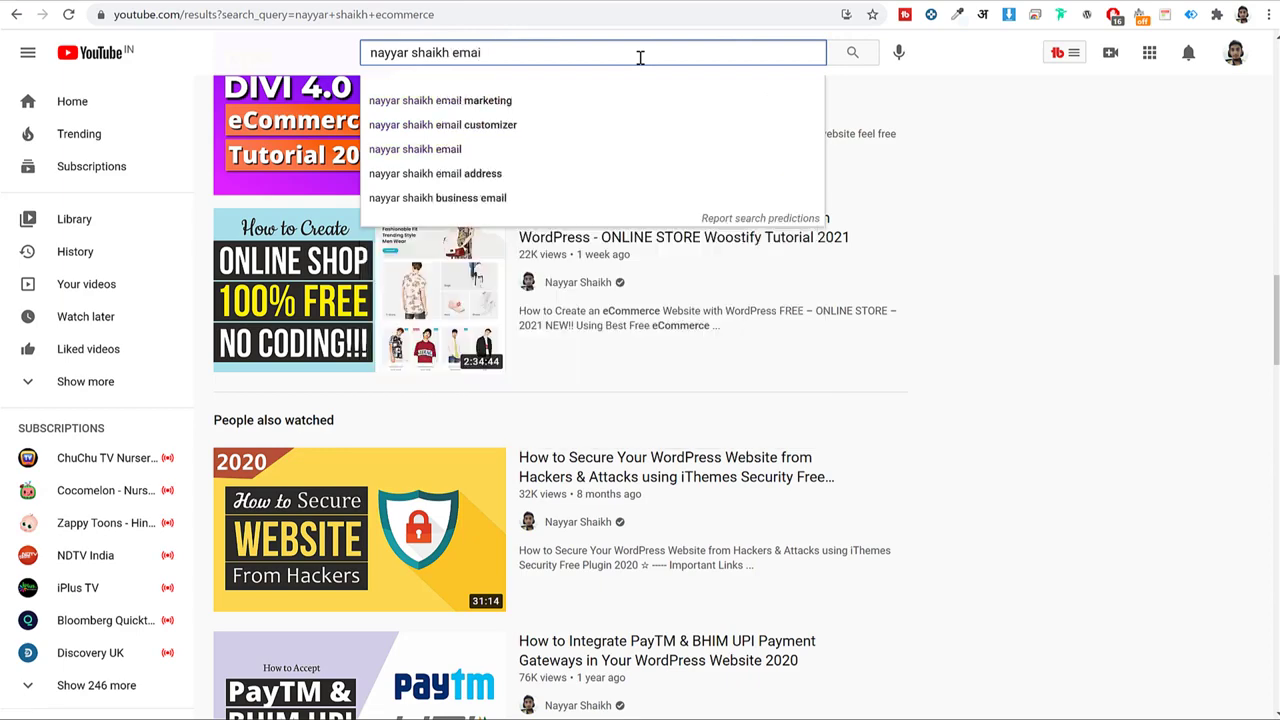
pyautogui.press('Down')
pyautogui.press('Down')
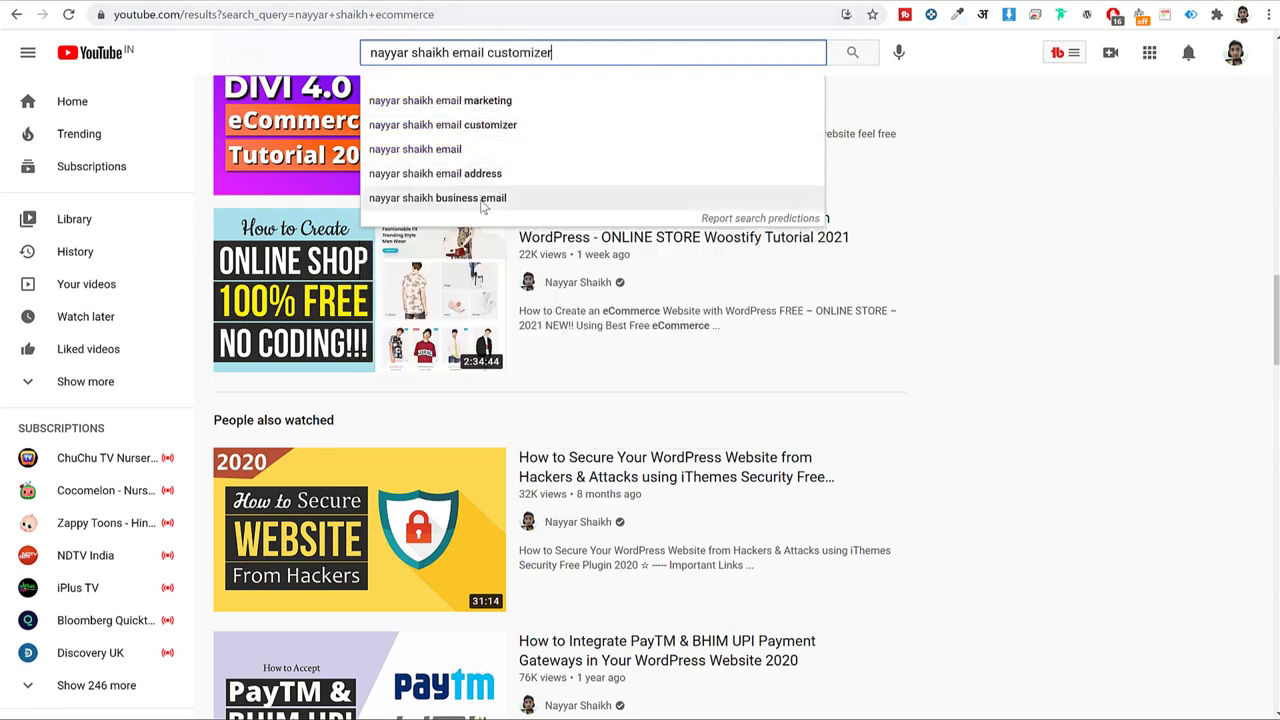
pyautogui.click(487, 199)
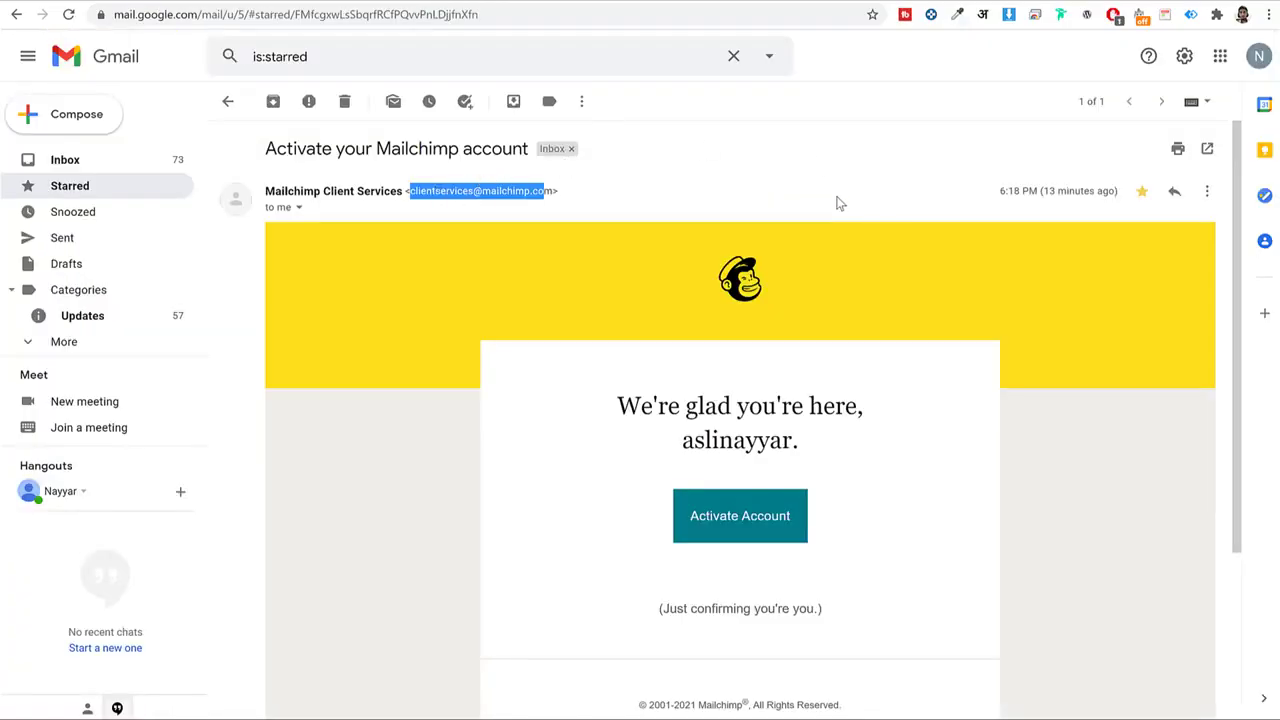
# - Check the activation email's subject line in Gmail between visits to the Mailchimp settings
pyautogui.click(486, 191)
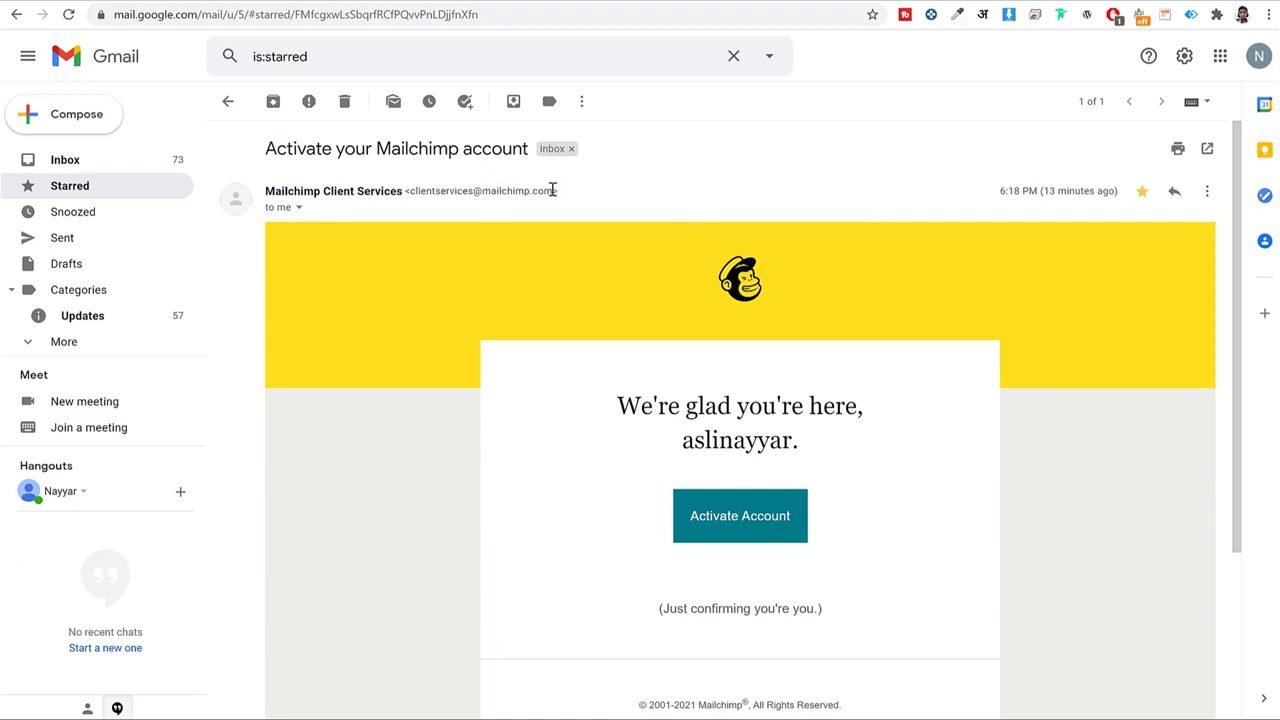
pyautogui.click(684, 3)
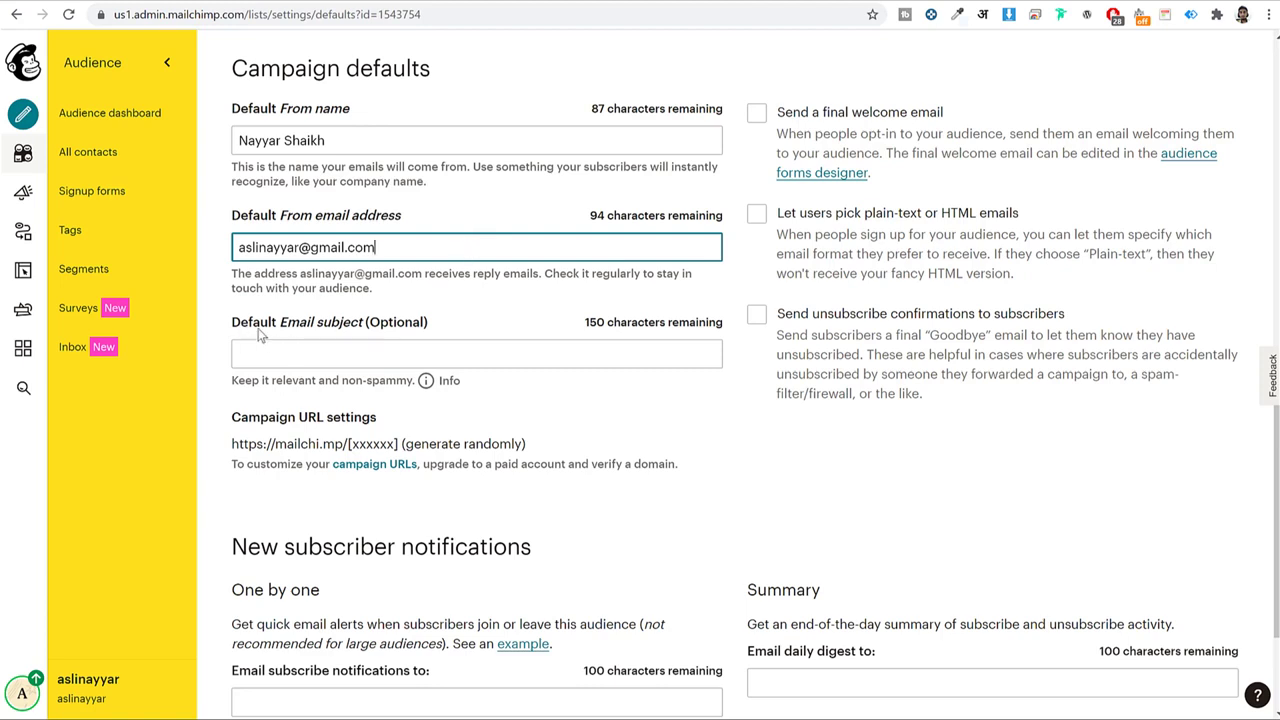
pyautogui.click(466, 2)
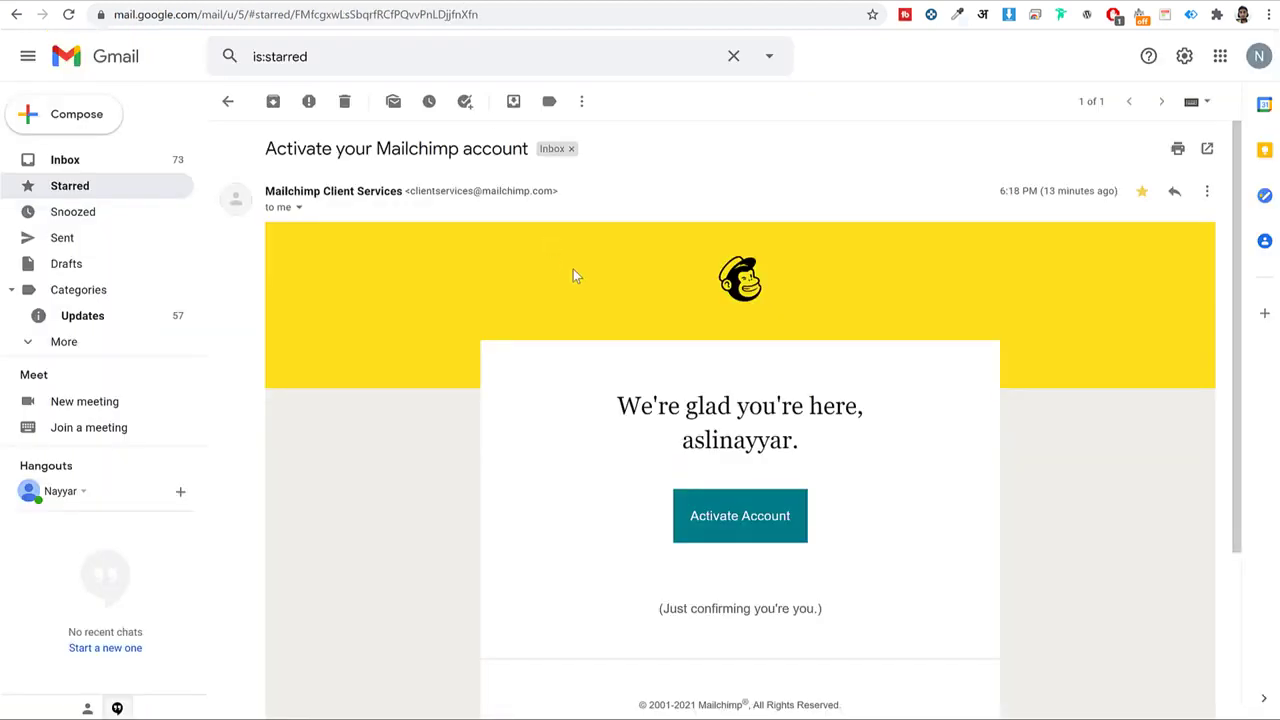
pyautogui.moveTo(267, 148); pyautogui.dragTo(528, 150)
pyautogui.hotkey('alt', 'Left')
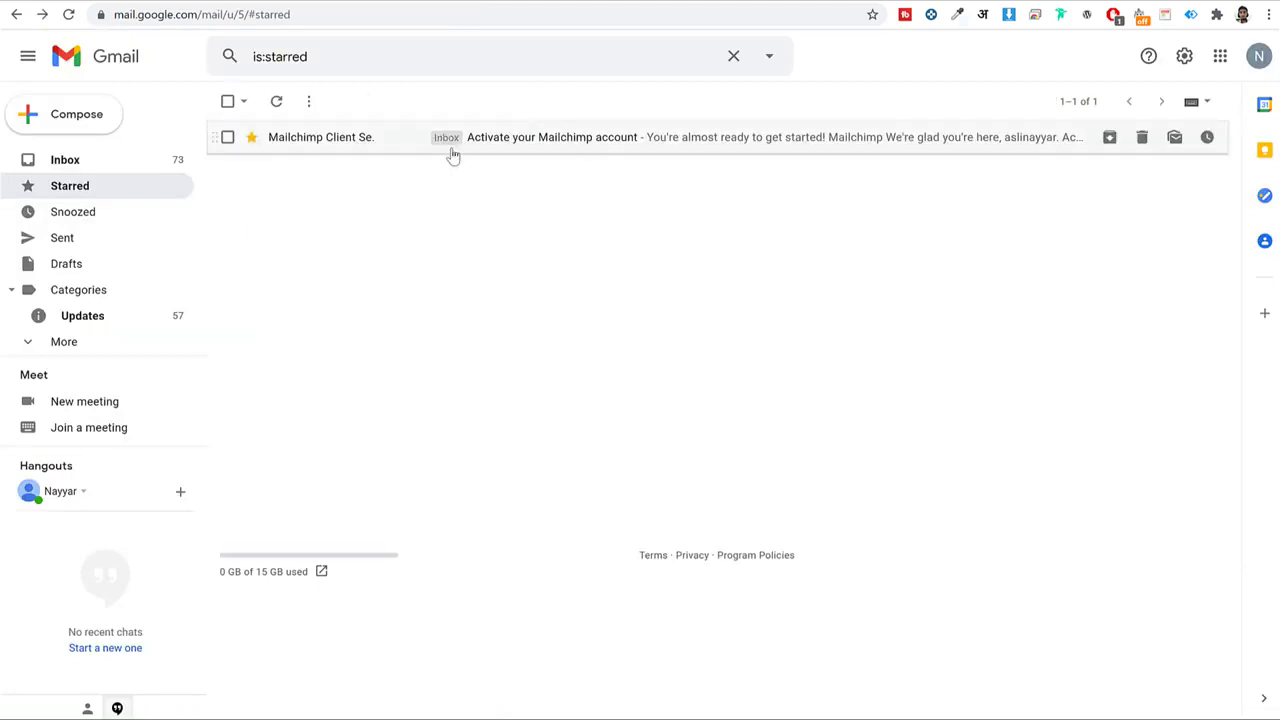
pyautogui.click(524, 145)
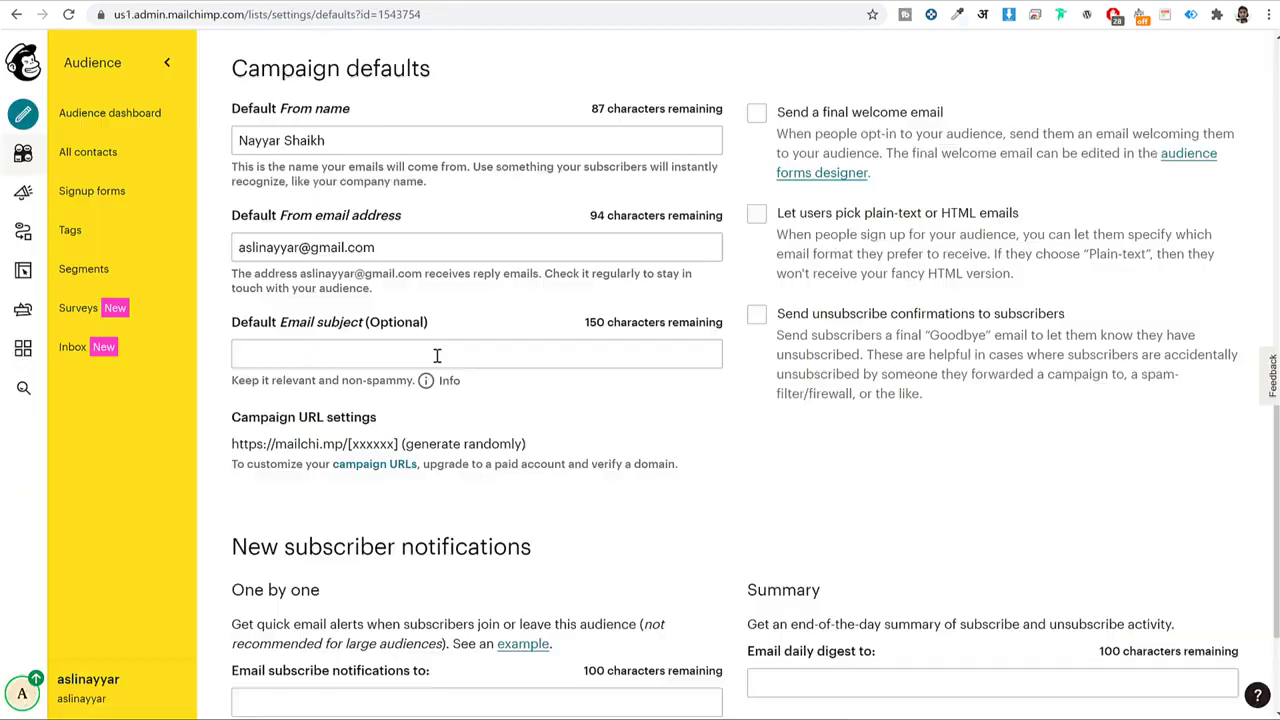
# - Enter 'Weekly SEO Newsletter' as the default Email subject using the autofill suggestion
pyautogui.click(480, 353)
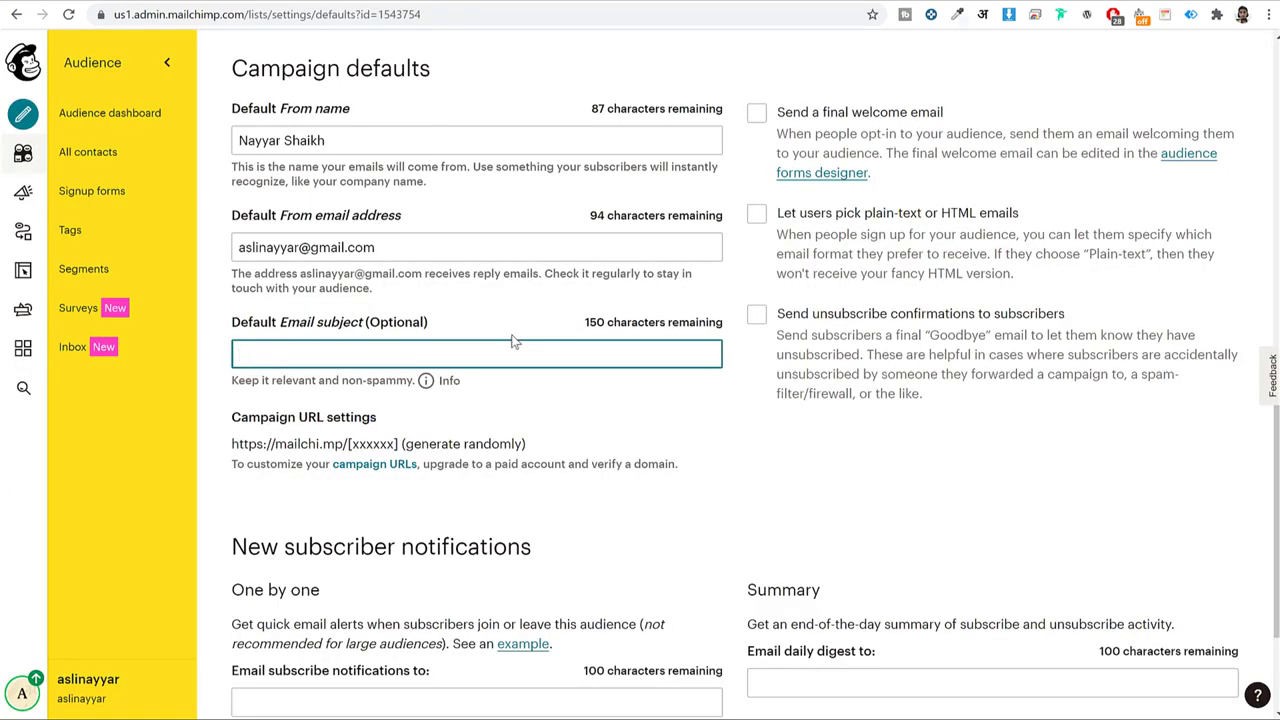
pyautogui.write('Weekly S')
pyautogui.write('EO Ne')
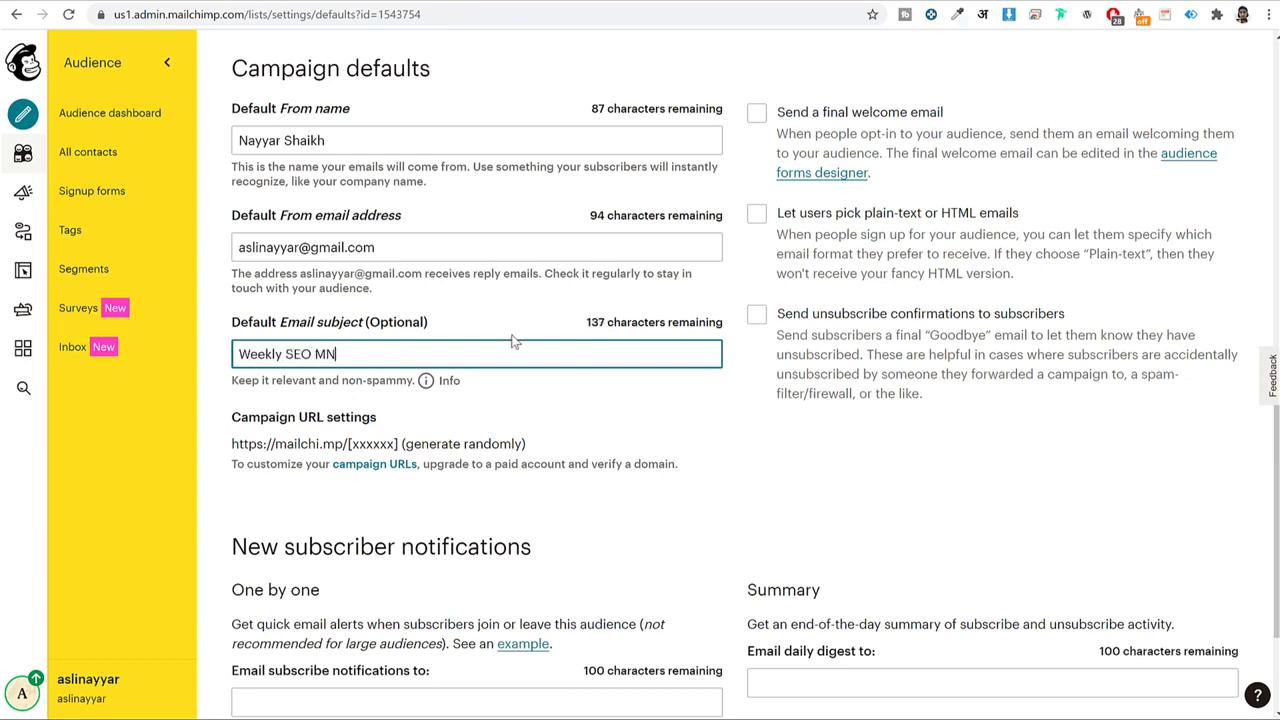
pyautogui.click(528, 381)
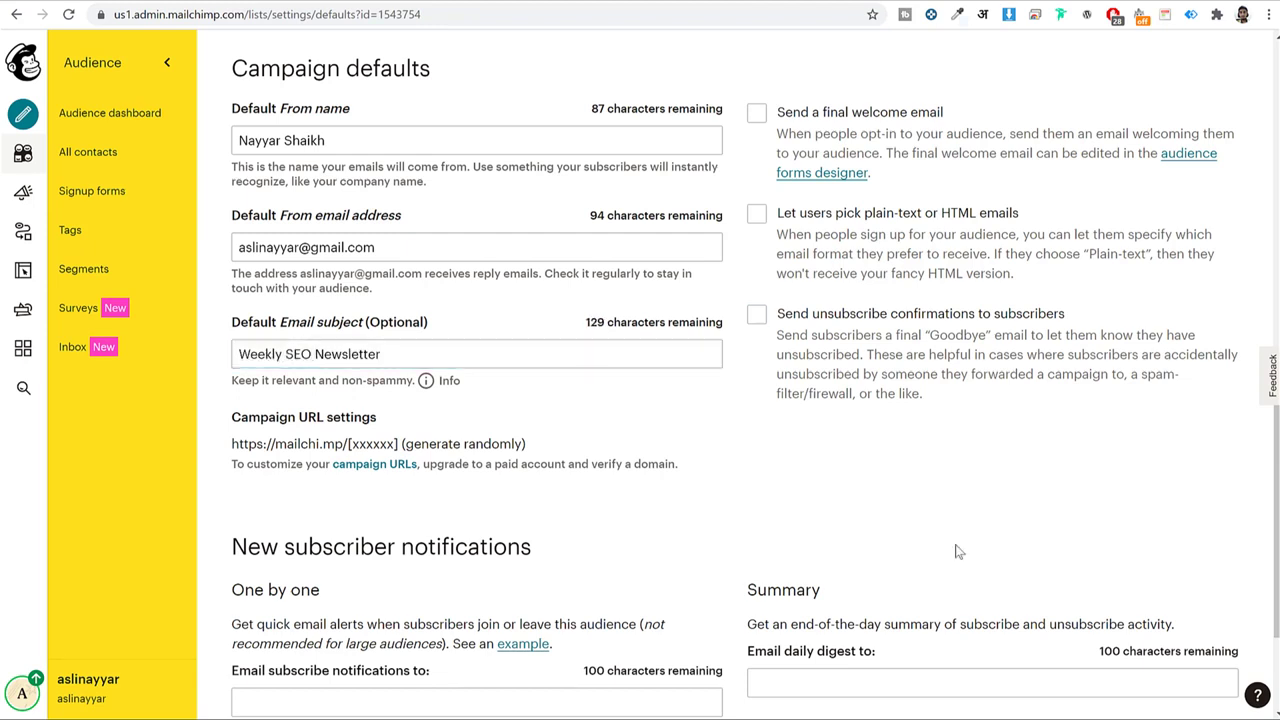
pyautogui.click(543, 357)
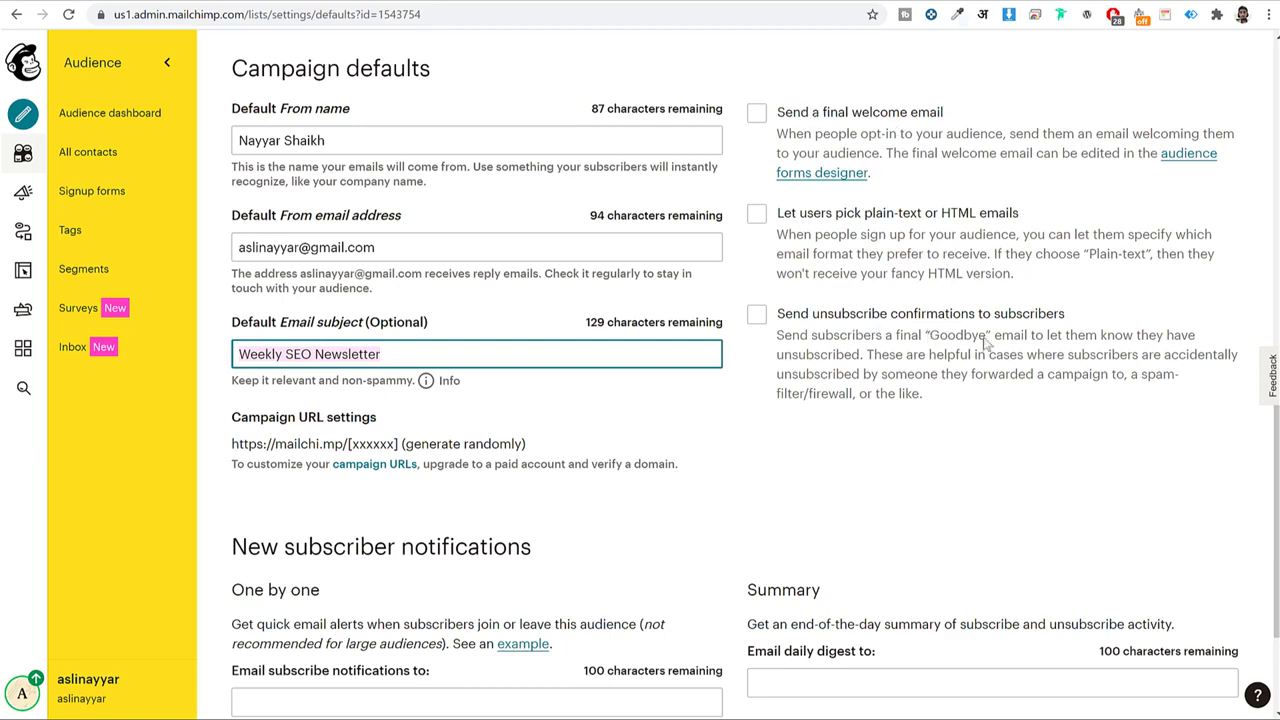
pyautogui.scroll(-2, 980, 418)
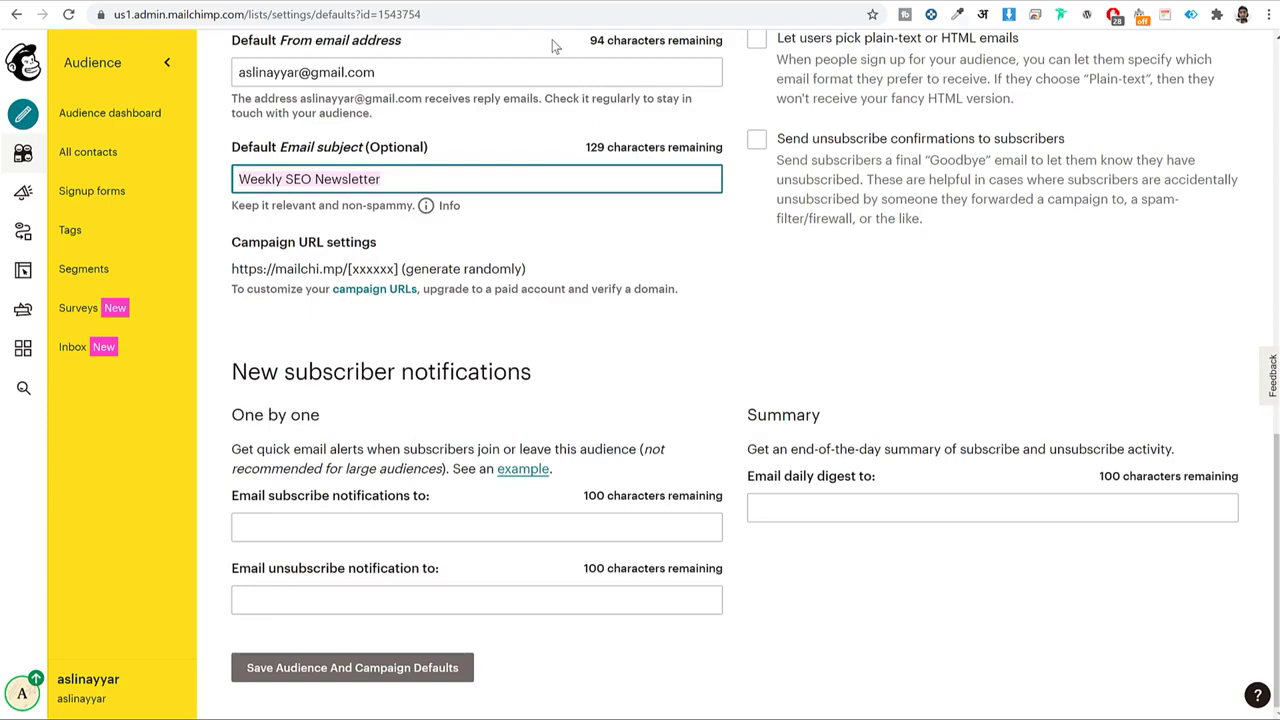
# - Select the email in Woostify's footer Newsletter field, then return to the subscribe notifications field
pyautogui.click(316, 4)
pyautogui.click(996, 566)
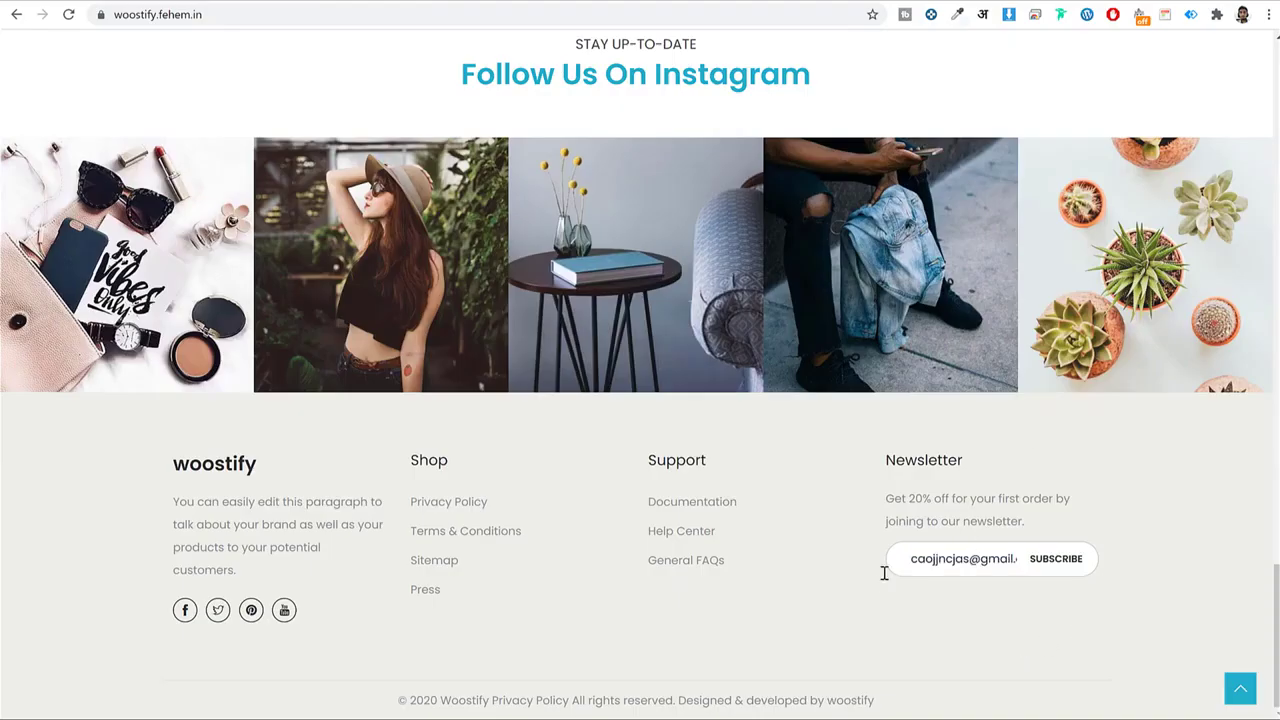
pyautogui.moveTo(918, 558); pyautogui.dragTo(1054, 569)
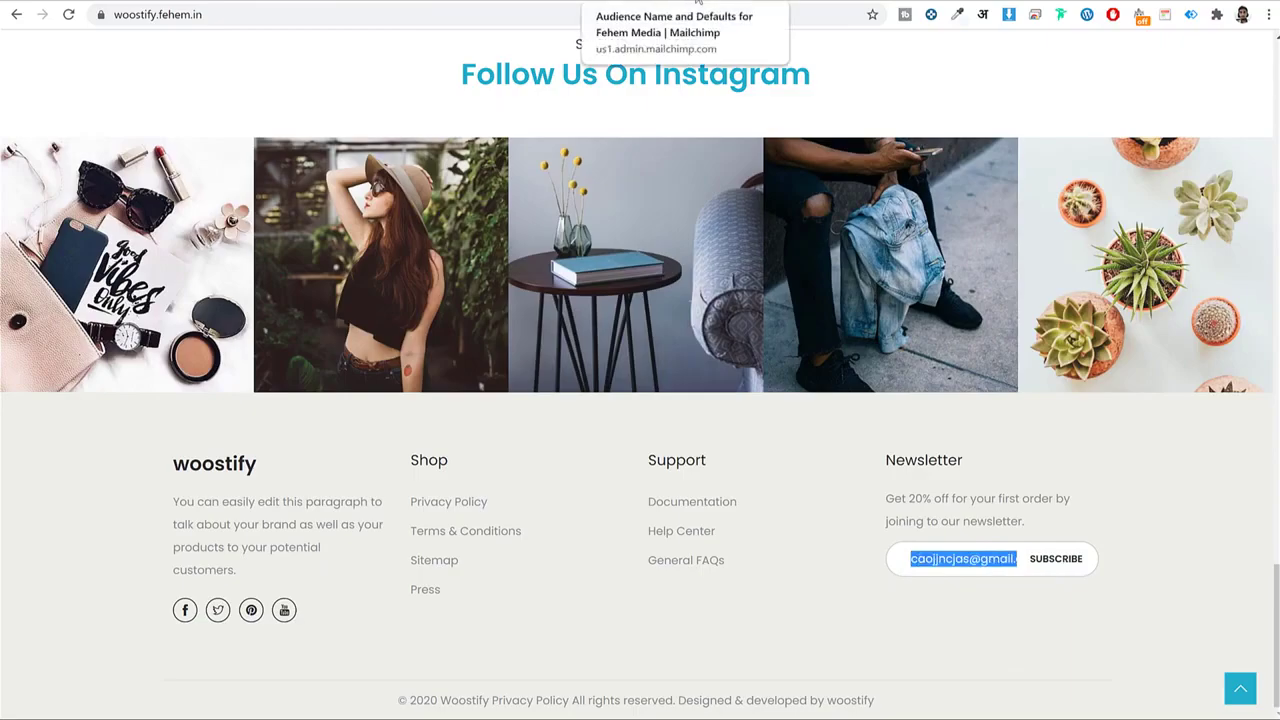
pyautogui.click(697, 4)
pyautogui.click(391, 522)
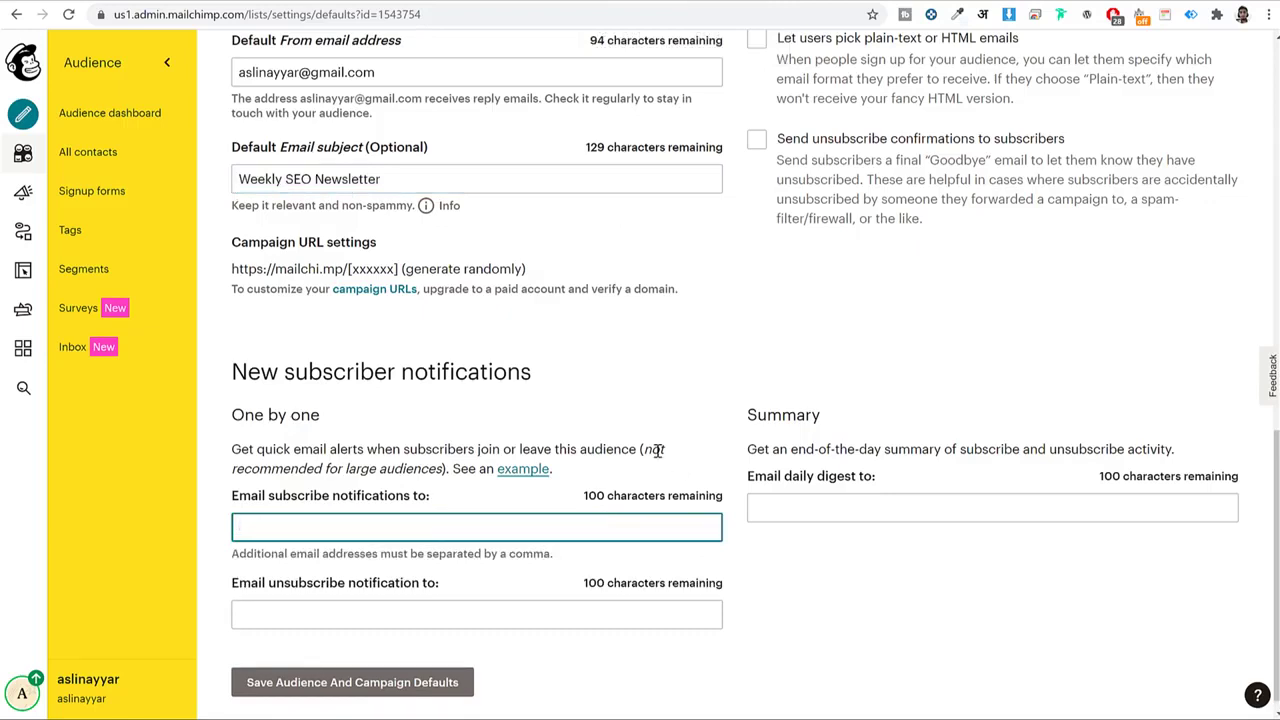
# - Copy the default From email address into the subscribe notifications field
pyautogui.tripleClick(447, 68)
pyautogui.hotkey('ctrl', 'c')
pyautogui.click(405, 525)
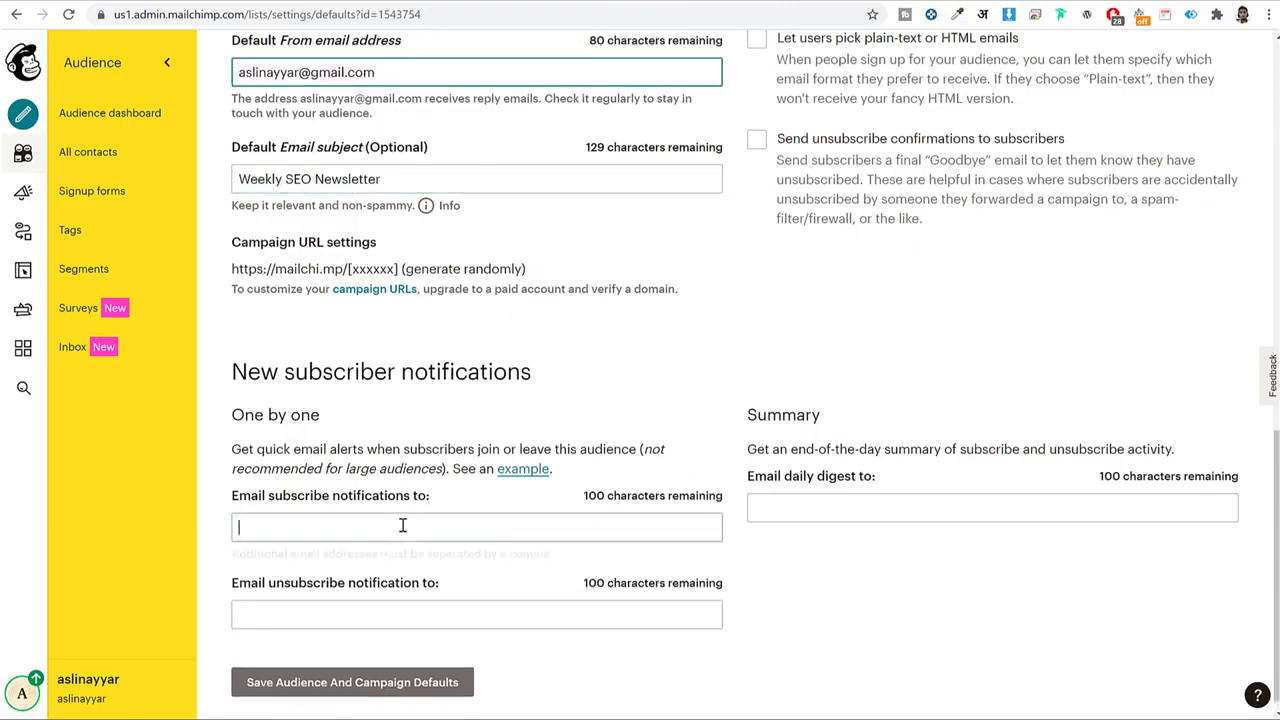
pyautogui.hotkey('ctrl', 'v')
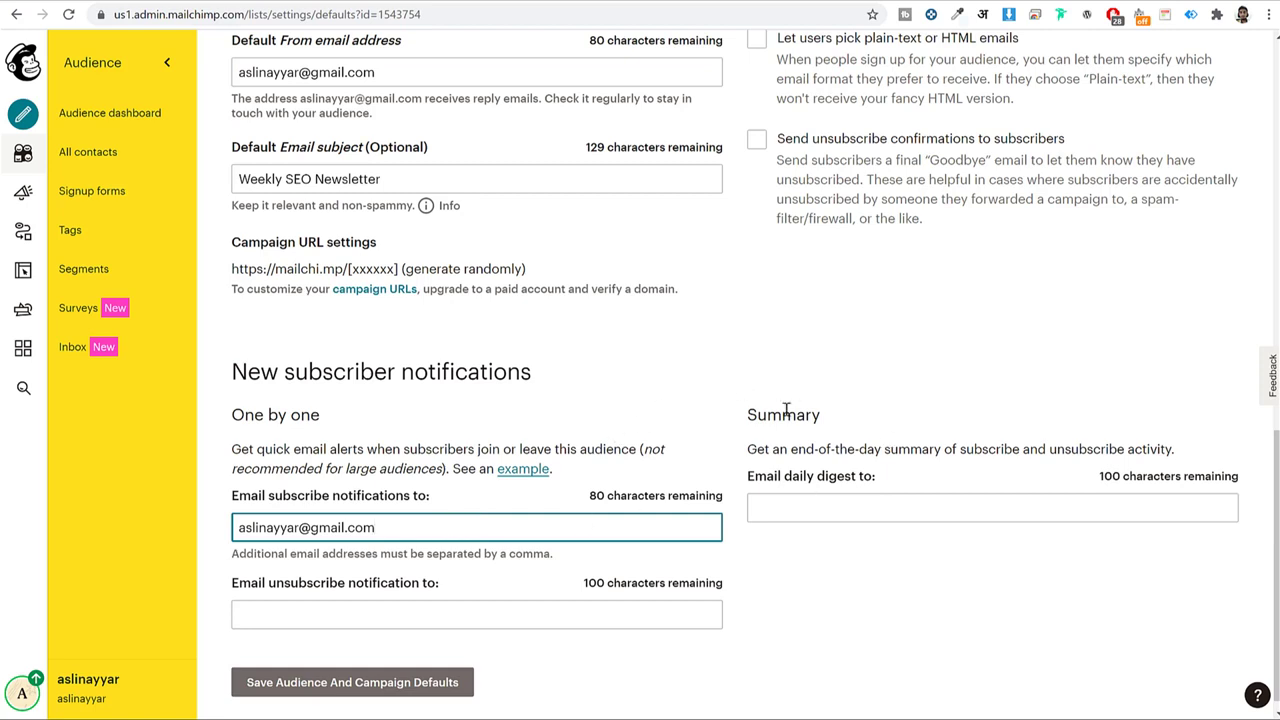
pyautogui.moveTo(236, 414); pyautogui.dragTo(366, 429)
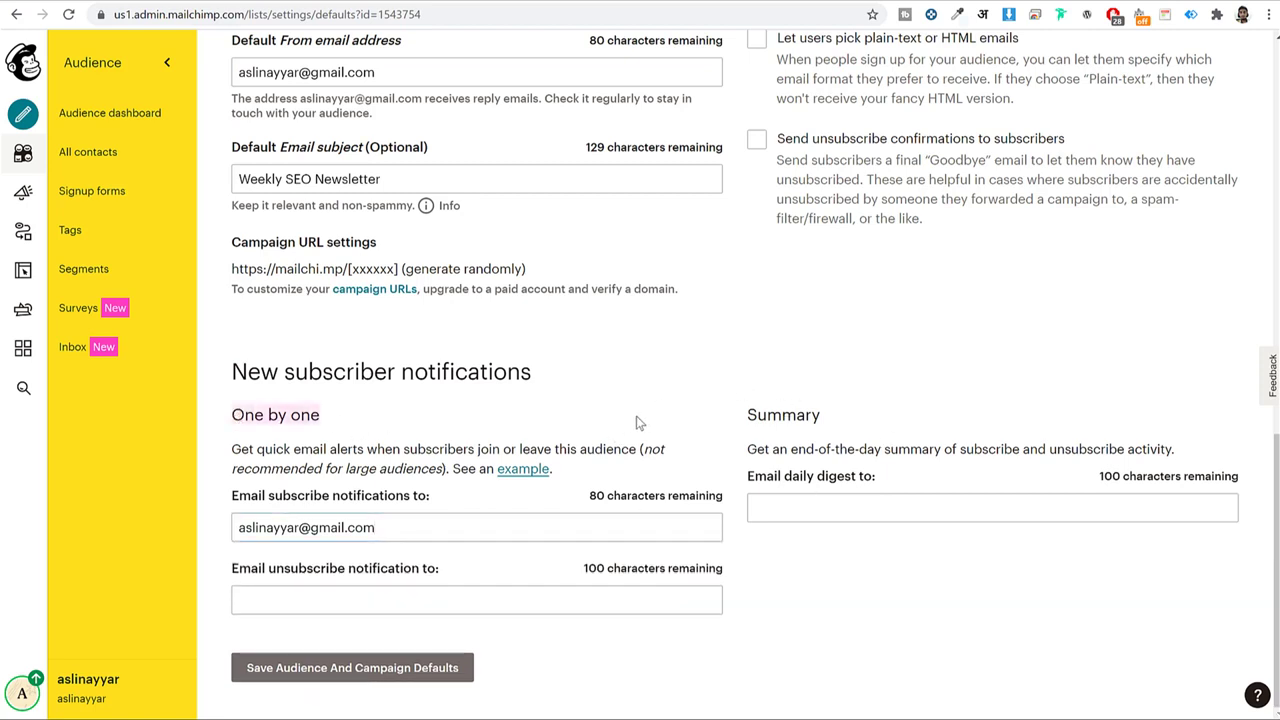
pyautogui.click(273, 418)
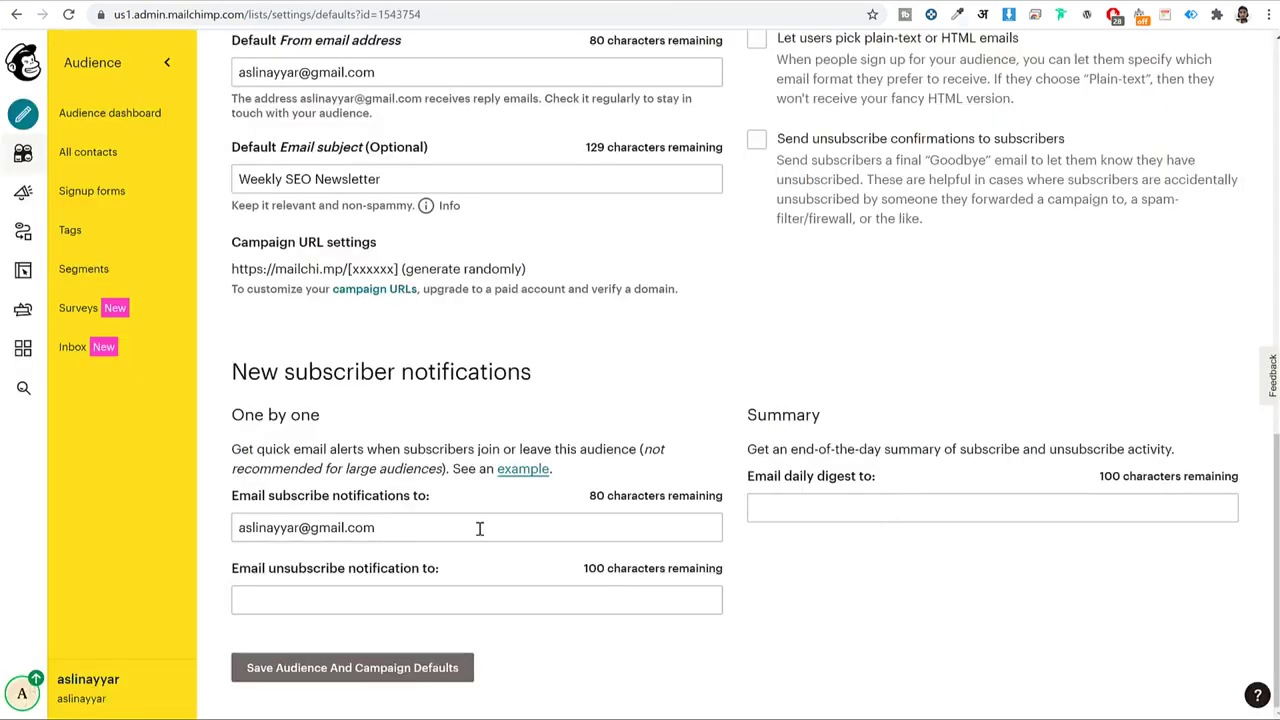
# - Move the address from subscribe notifications into the Email daily digest field
pyautogui.click(479, 528)
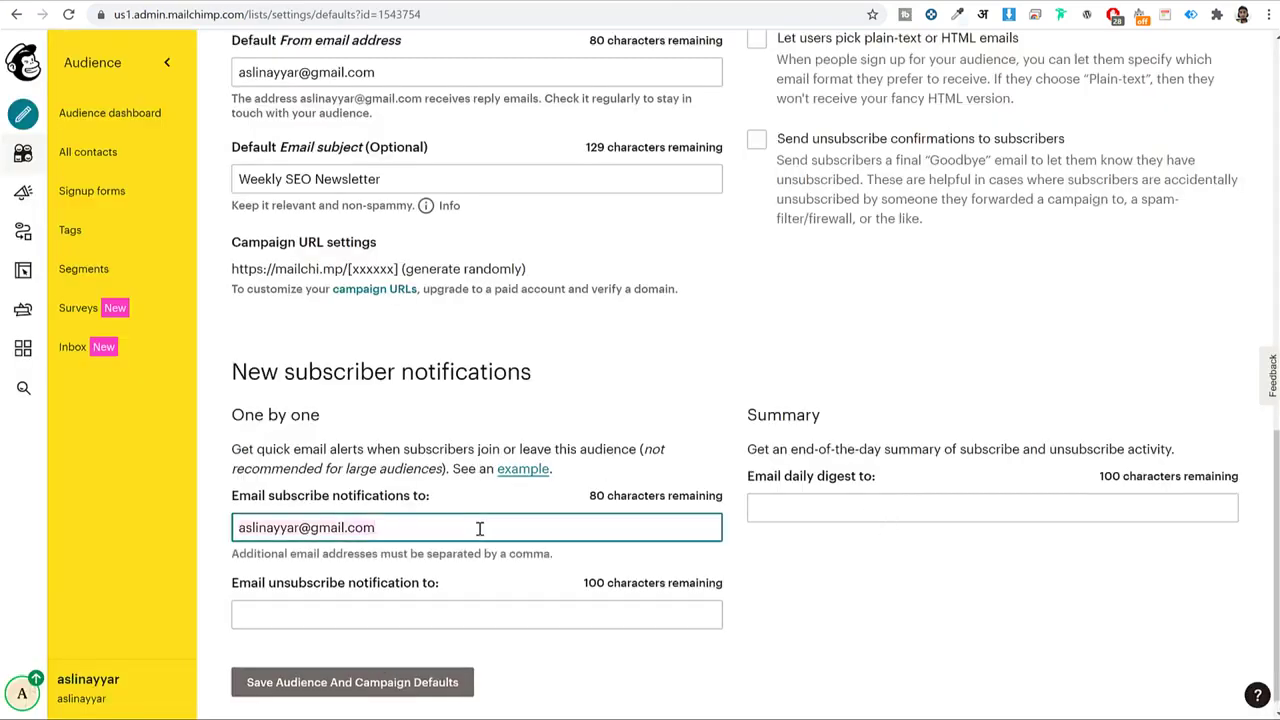
pyautogui.hotkey('ctrl', 'a')
pyautogui.hotkey('ctrl', 'x')
pyautogui.click(803, 507)
pyautogui.hotkey('ctrl', 'v')
pyautogui.click(940, 584)
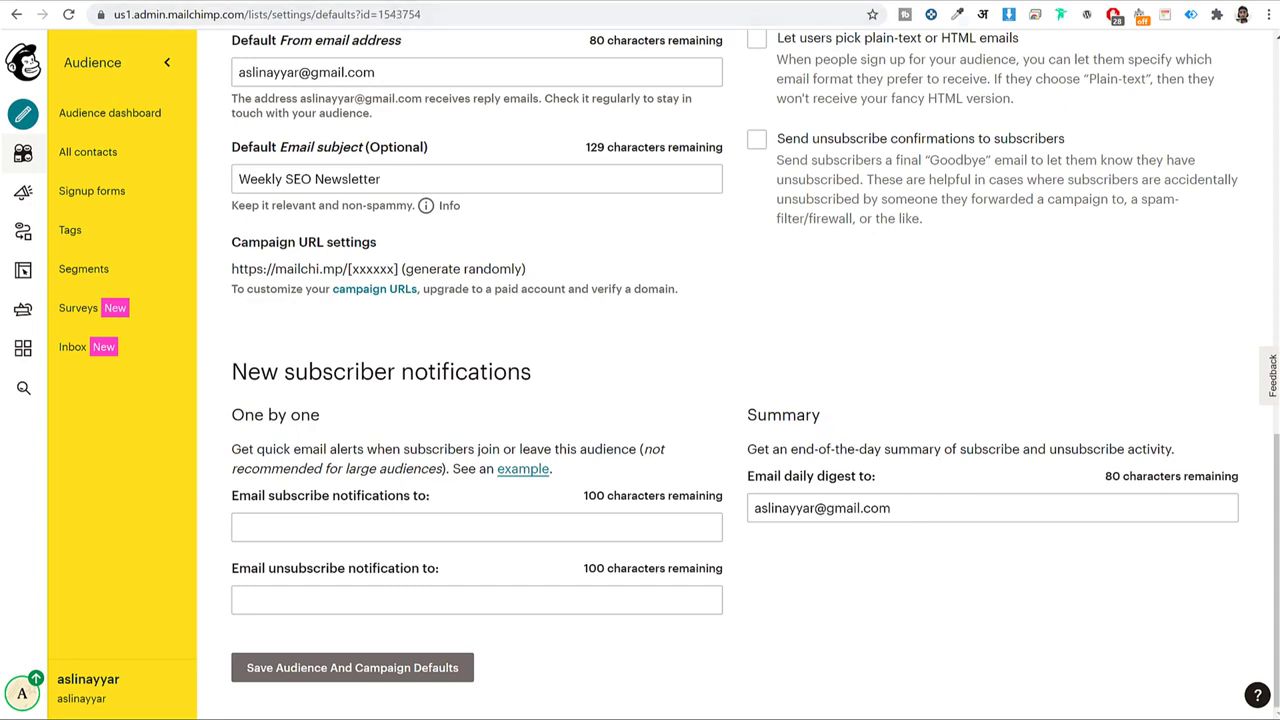
# - Save the audience and campaign defaults
pyautogui.hotkey('ctrl', 'Tab')
pyautogui.hotkey('ctrl', 'Tab')
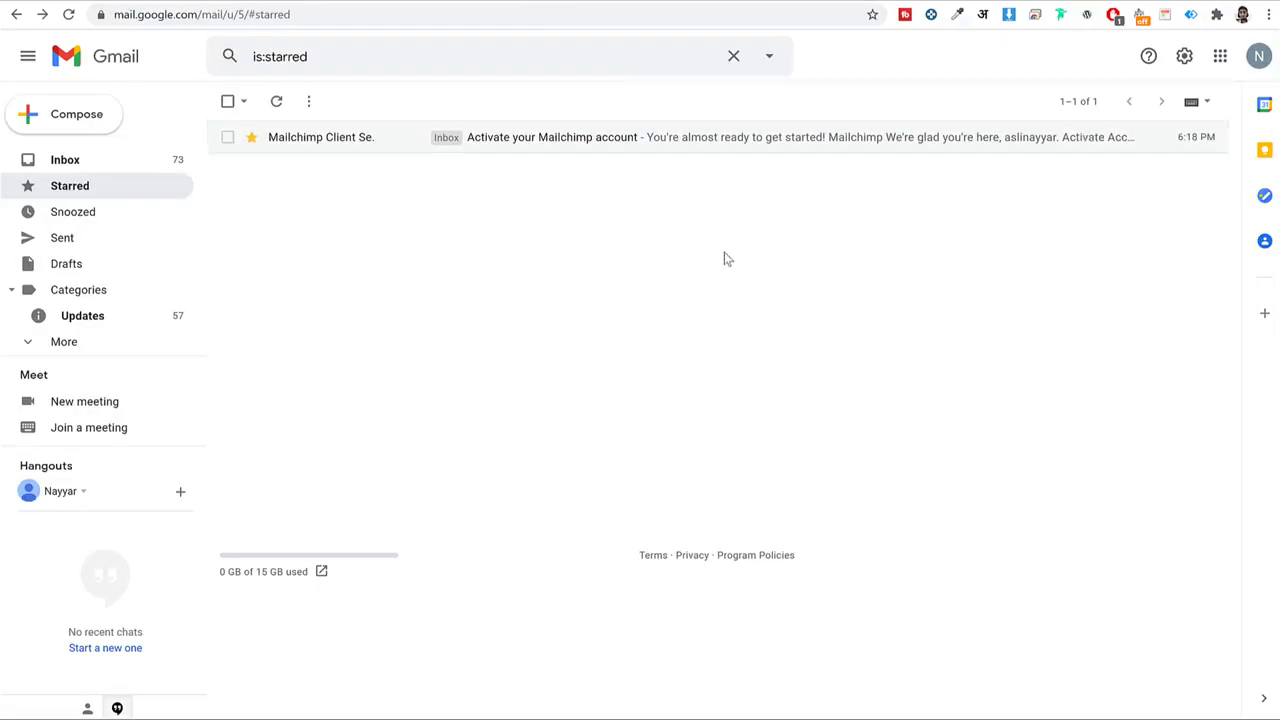
pyautogui.click(672, 2)
pyautogui.hotkey('ctrl', 'shift', 'Tab')
pyautogui.click(694, 4)
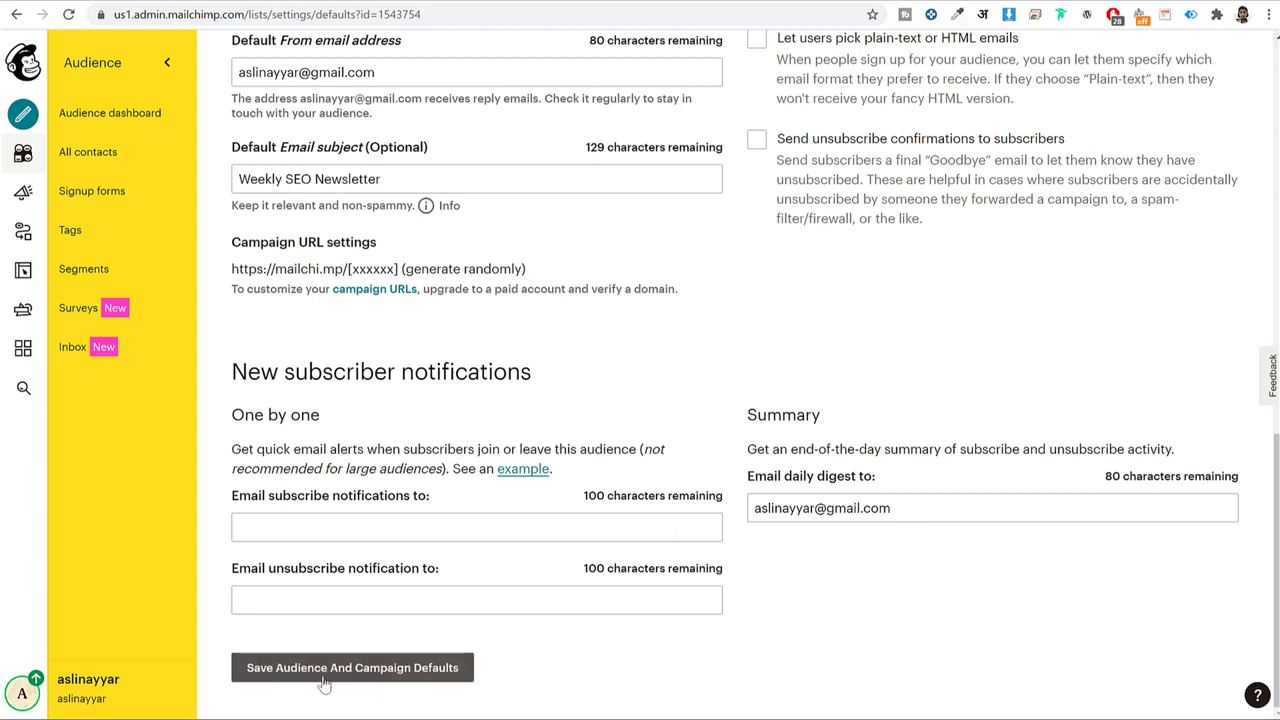
pyautogui.click(400, 674)
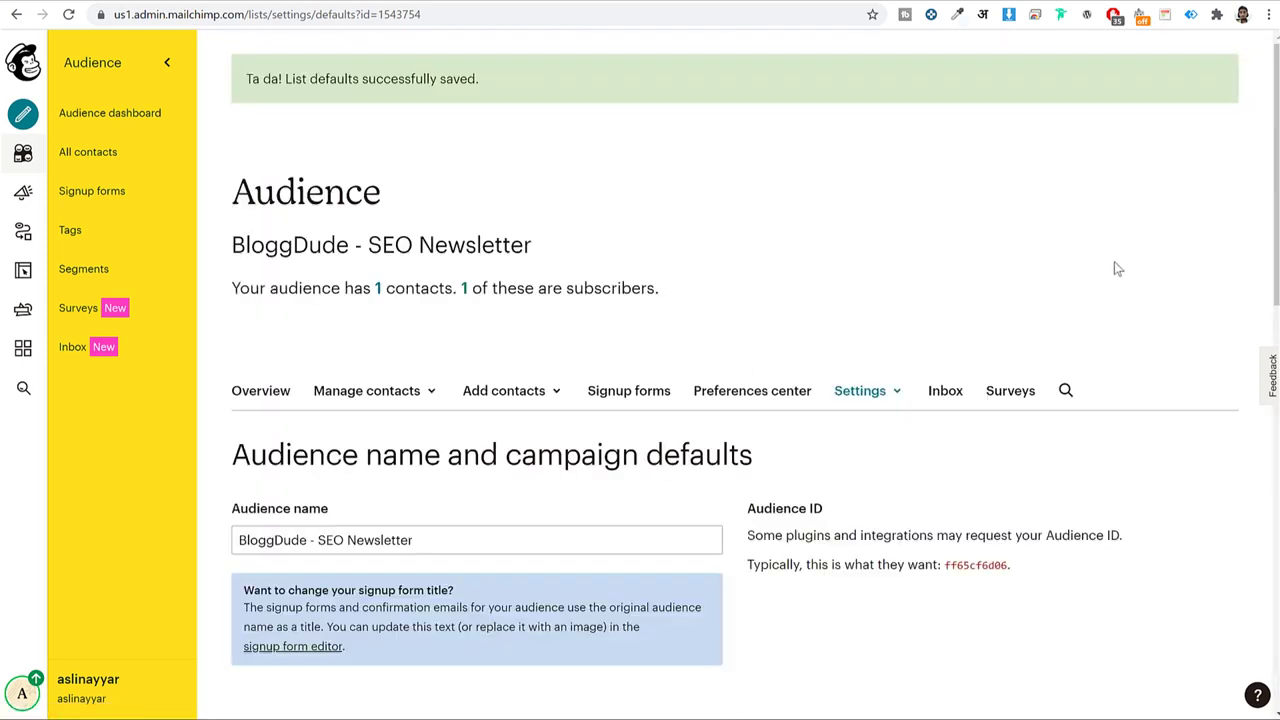
# - Open the starred Mailchimp activation email in Gmail and read through it
pyautogui.click(520, 0)
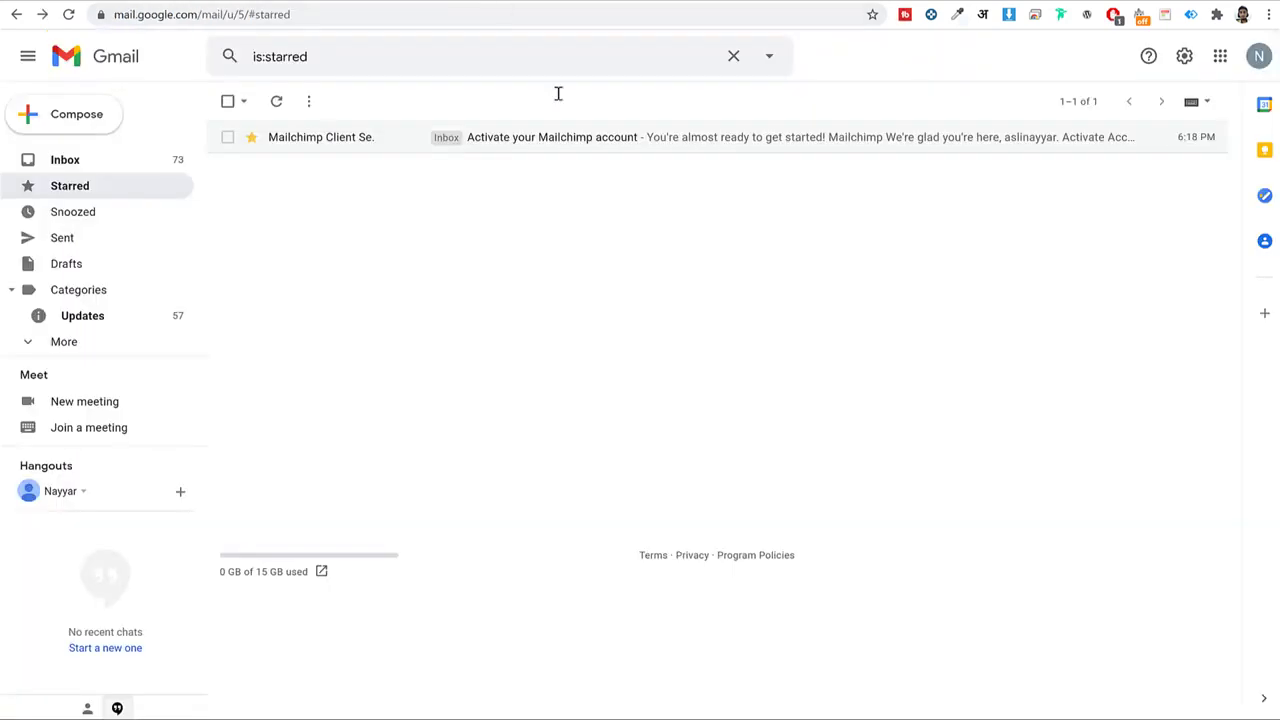
pyautogui.click(604, 140)
pyautogui.scroll(-3, 716, 366)
pyautogui.scroll(3, 716, 380)
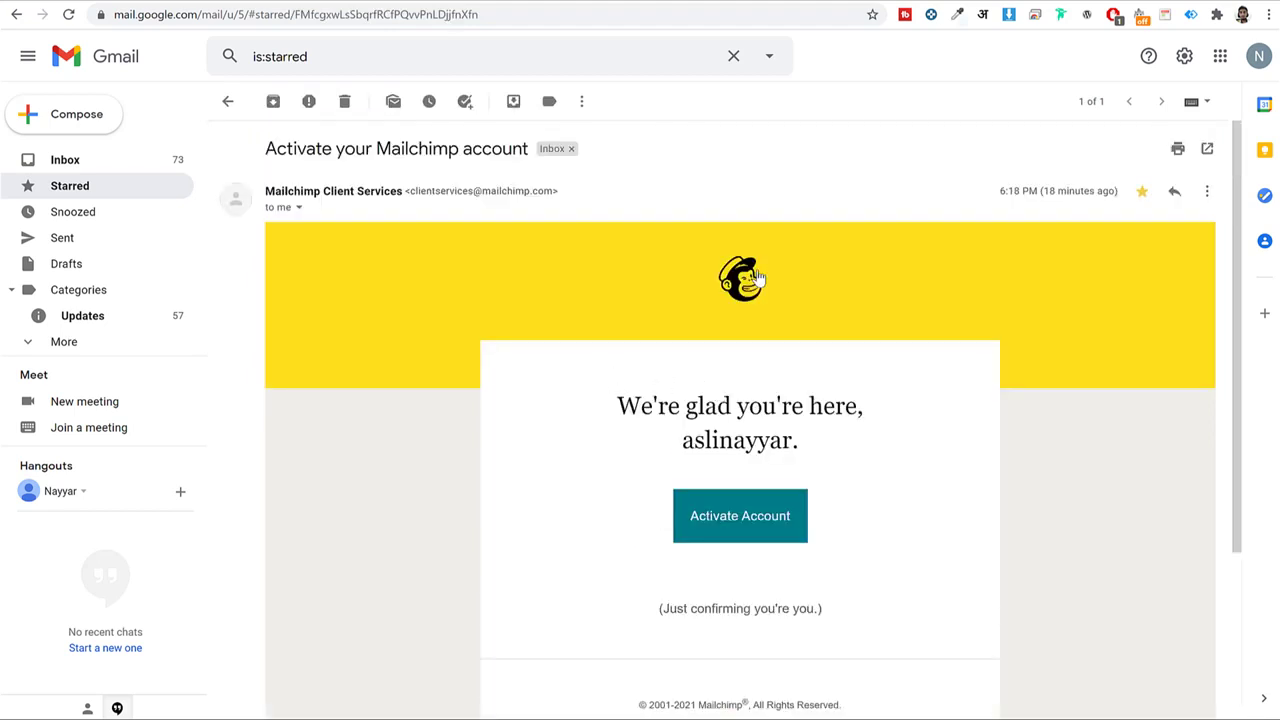
pyautogui.moveTo(645, 405); pyautogui.dragTo(790, 440)
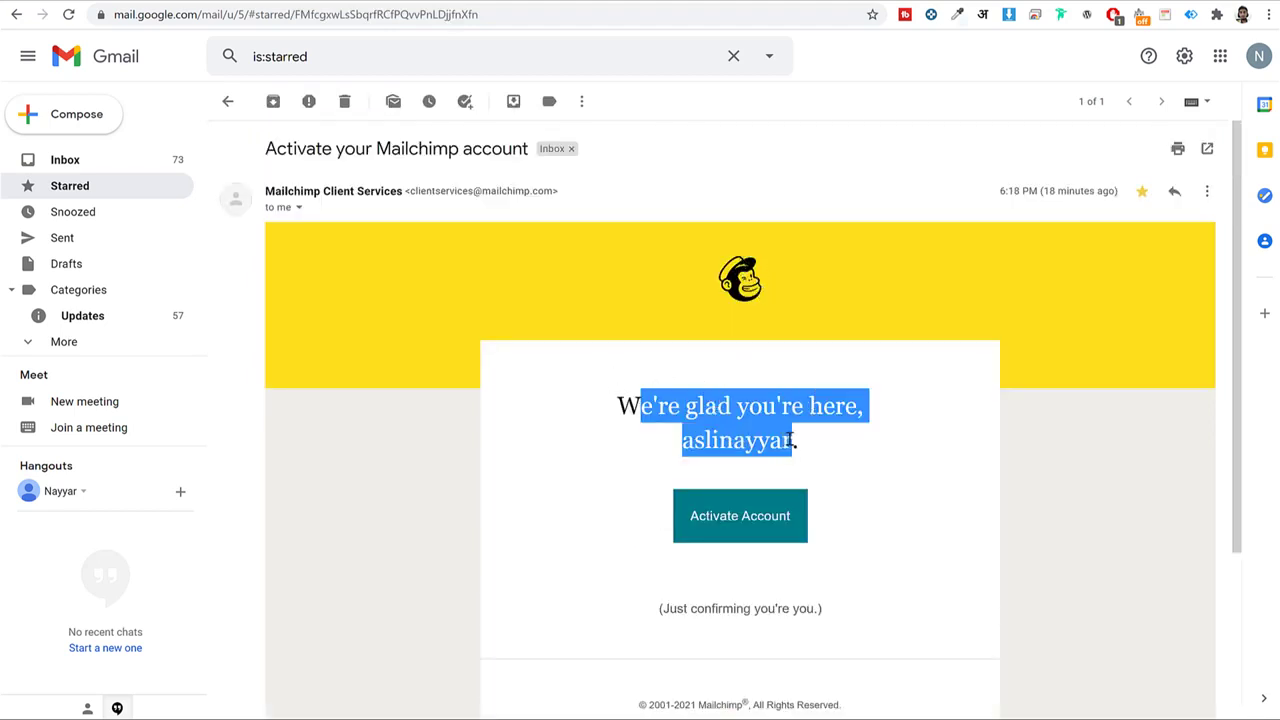
pyautogui.click(916, 466)
pyautogui.scroll(-3, 916, 466)
pyautogui.scroll(3, 914, 466)
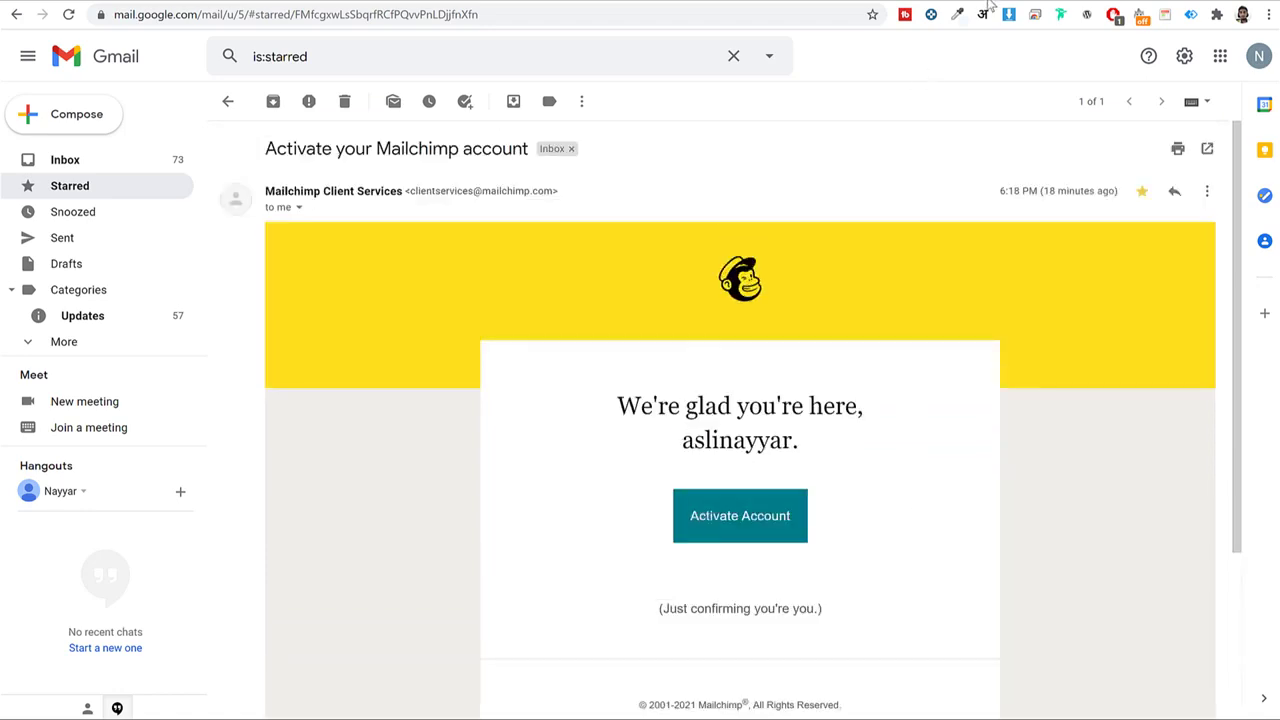
# - Look through the Codecademy newsletter in the other Gmail account, then return to Mailchimp's audience settings
pyautogui.click(988, 5)
pyautogui.scroll(-8, 985, 365)
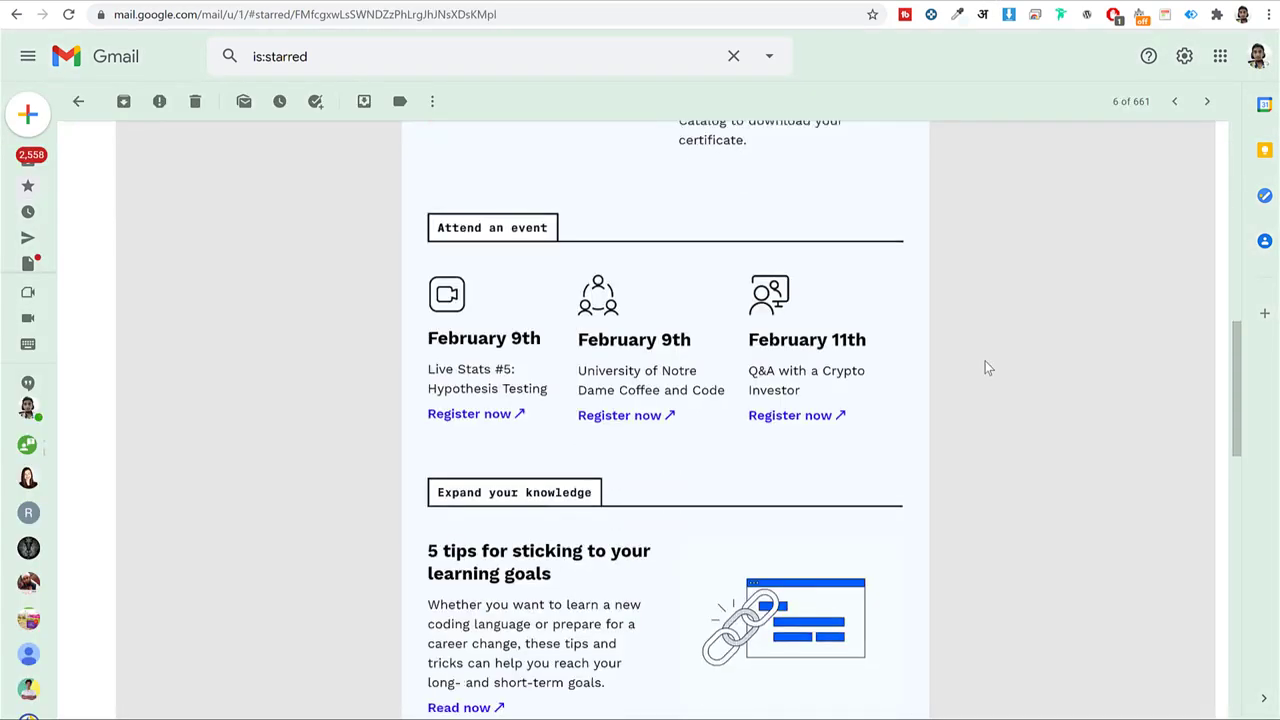
pyautogui.scroll(-3, 985, 365)
pyautogui.scroll(12, 985, 365)
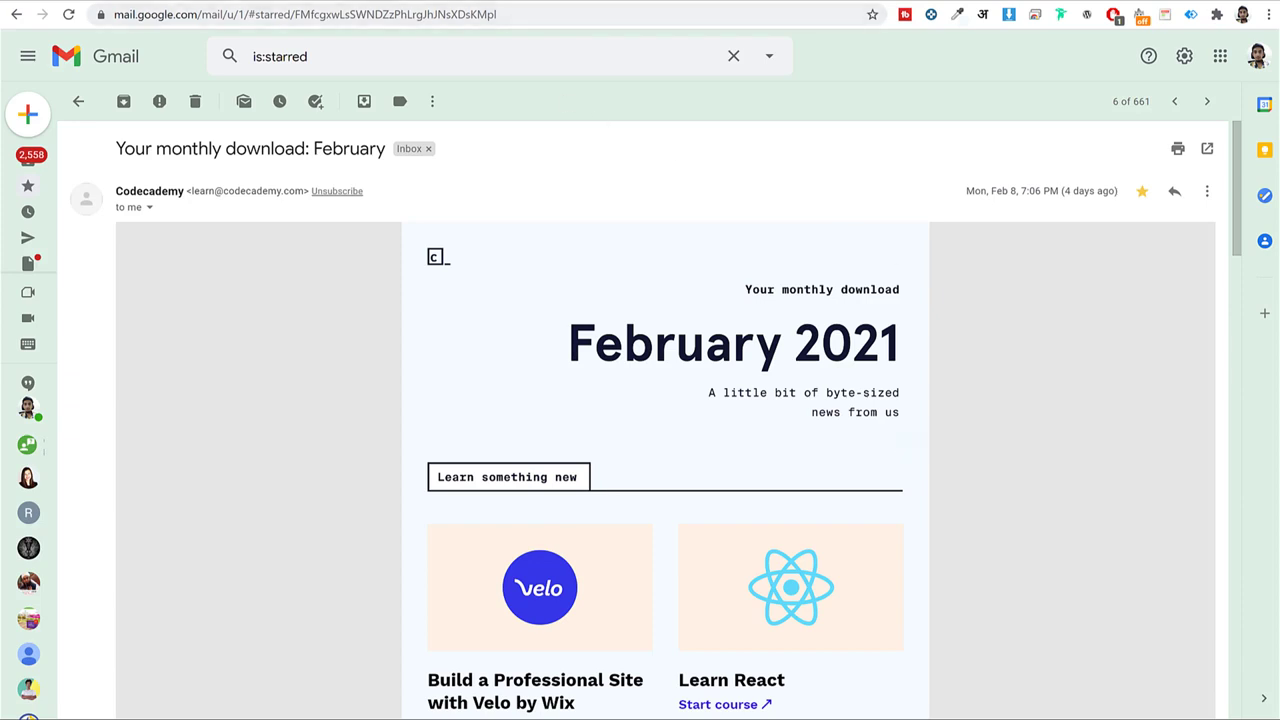
pyautogui.click(585, 3)
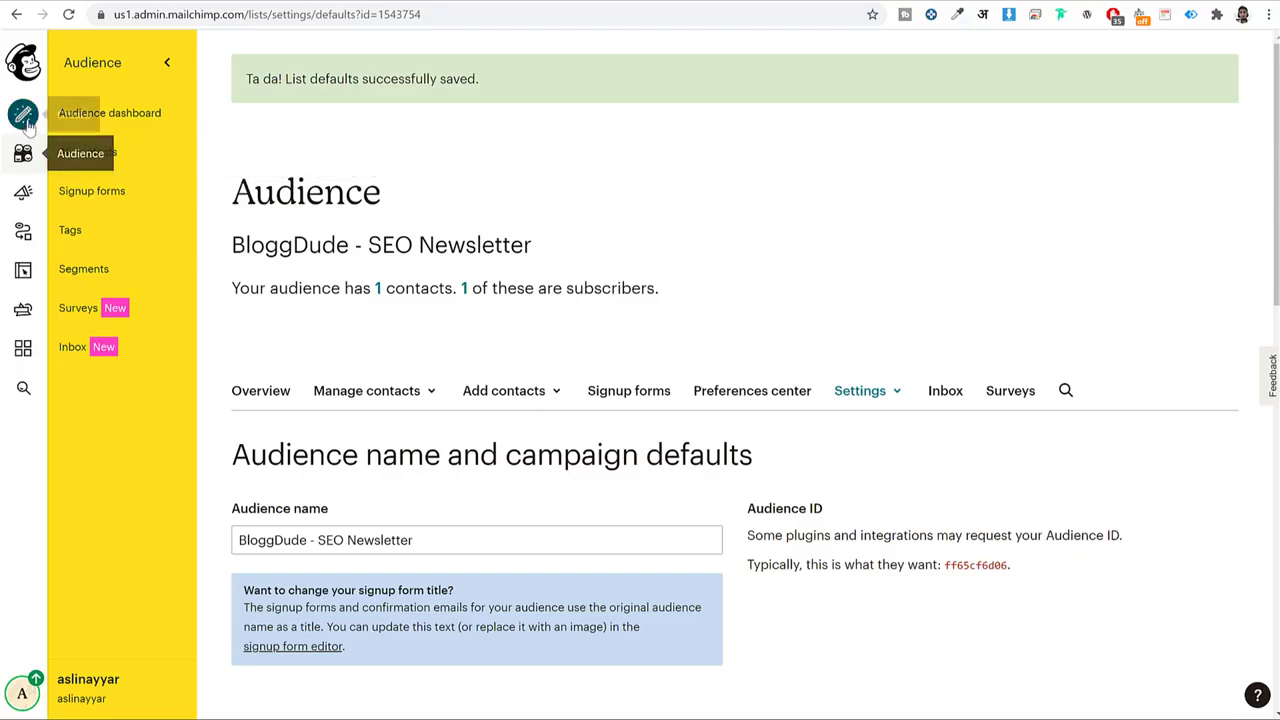
# - Start a new template from Campaigns > Email templates and browse the Layouts starting points
pyautogui.click(28, 196)
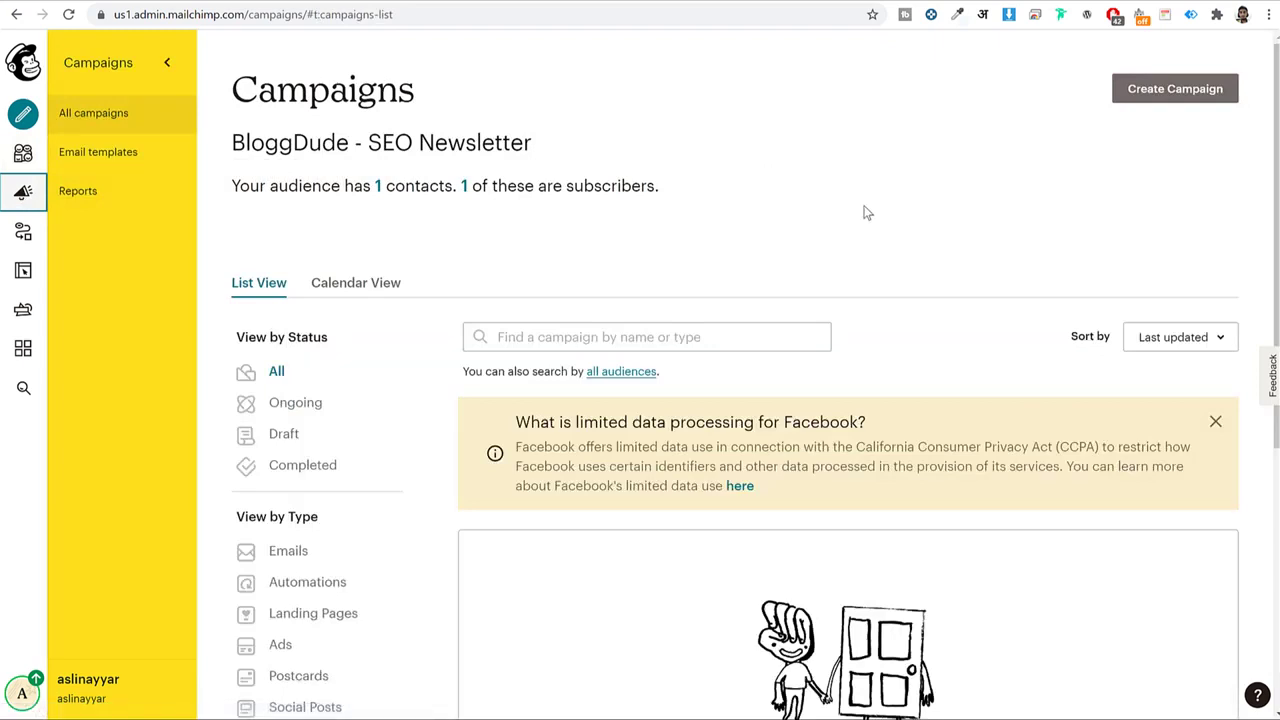
pyautogui.click(112, 158)
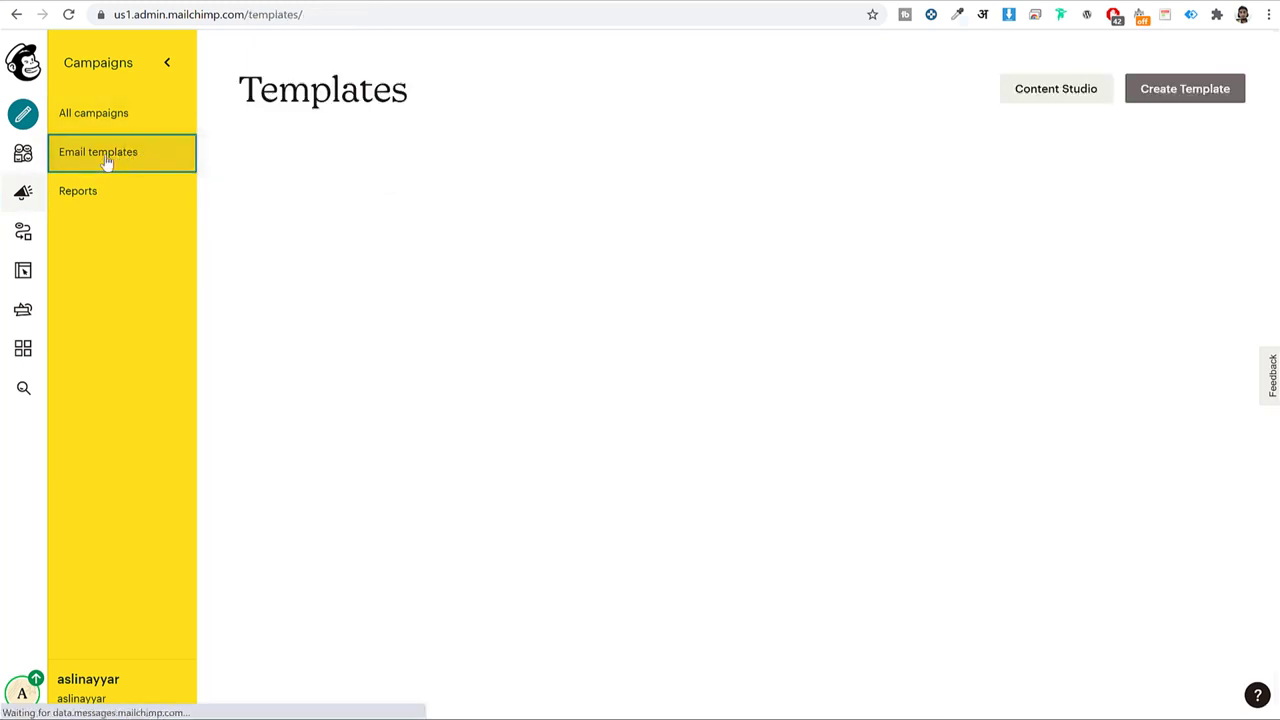
pyautogui.click(1200, 90)
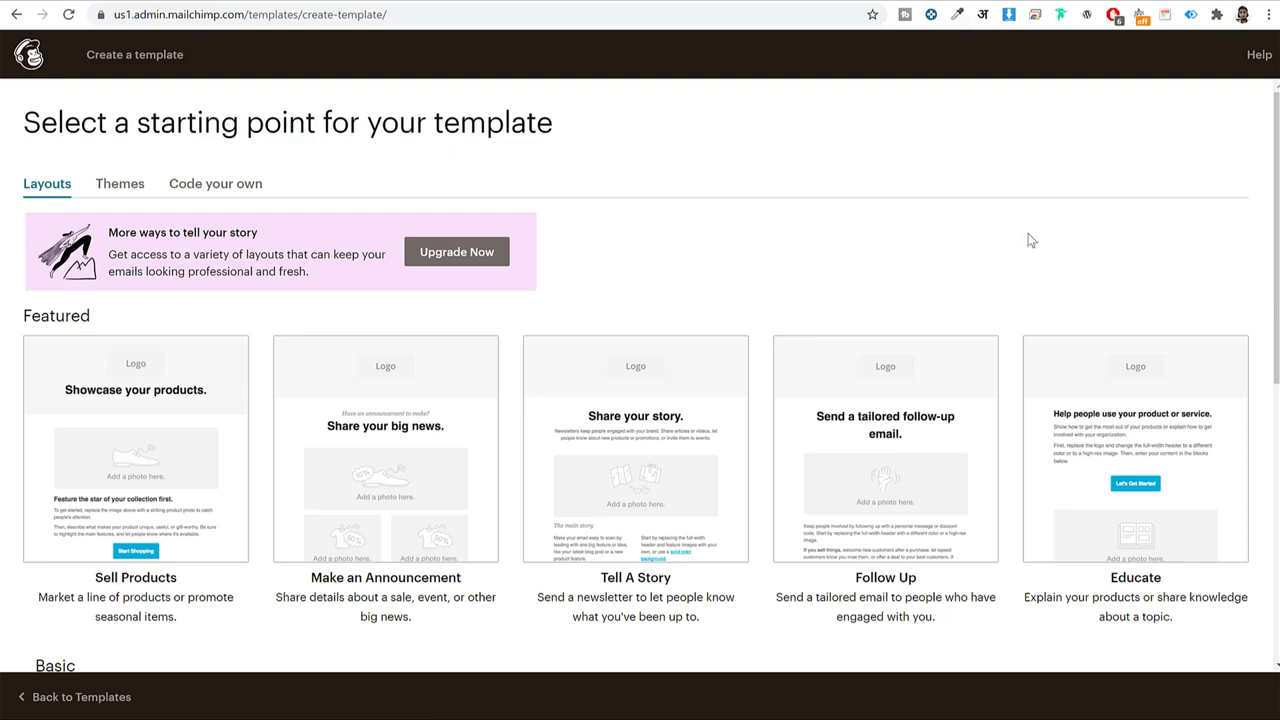
pyautogui.scroll(-5, 1034, 300)
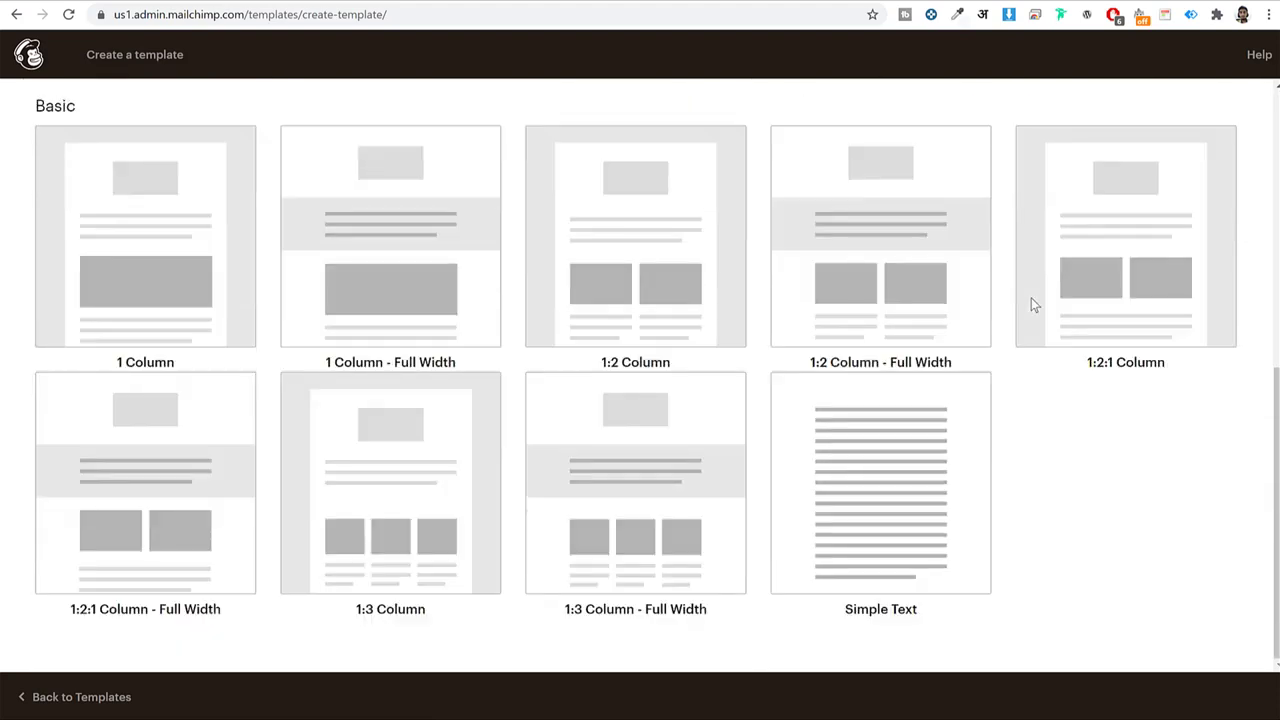
pyautogui.scroll(5, 1034, 300)
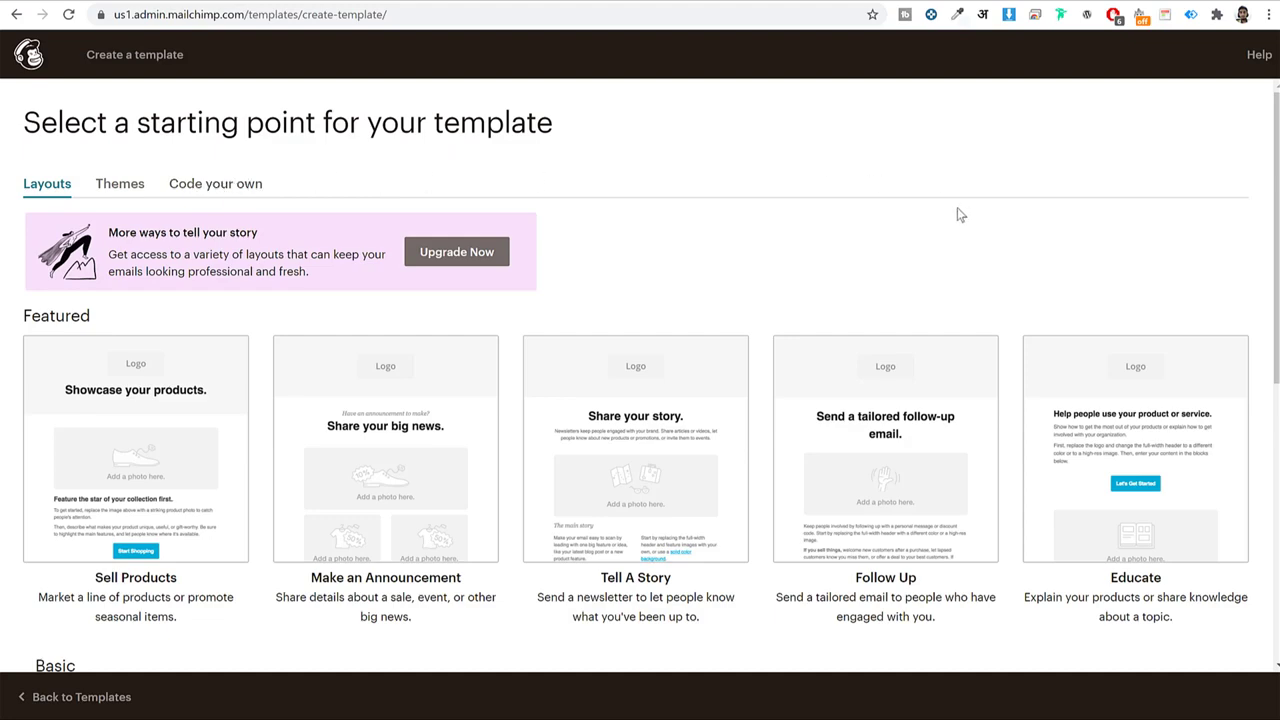
pyautogui.scroll(-3, 983, 246)
pyautogui.scroll(-3, 857, 366)
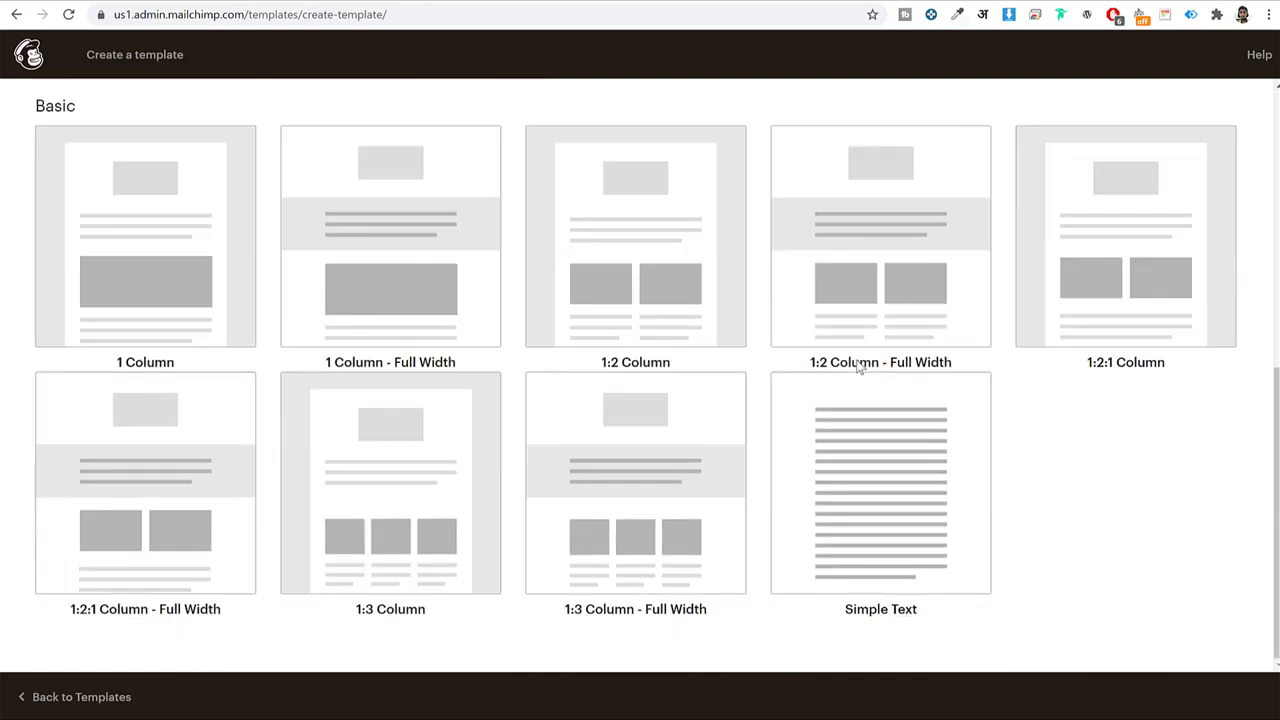
pyautogui.scroll(4, 858, 362)
pyautogui.scroll(2, 858, 360)
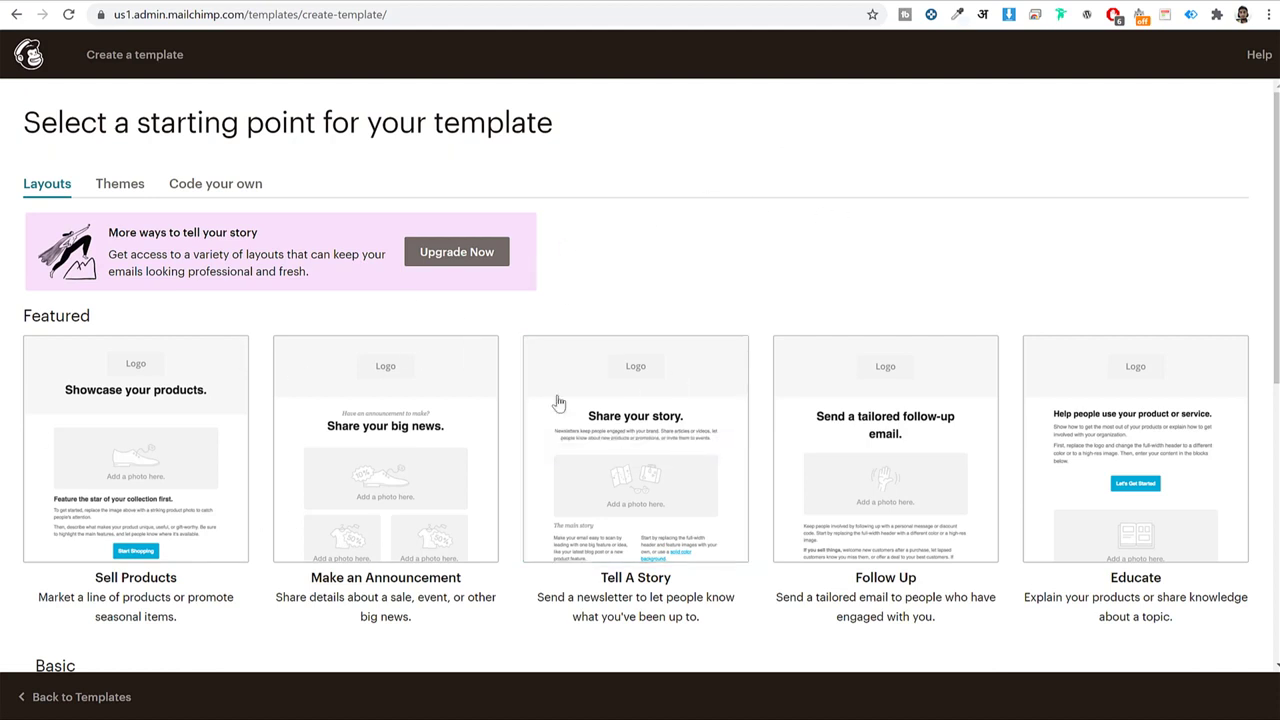
# - Browse the Themes gallery, then view the Code your own options: Paste in code, Import HTML, Import zip
pyautogui.click(116, 184)
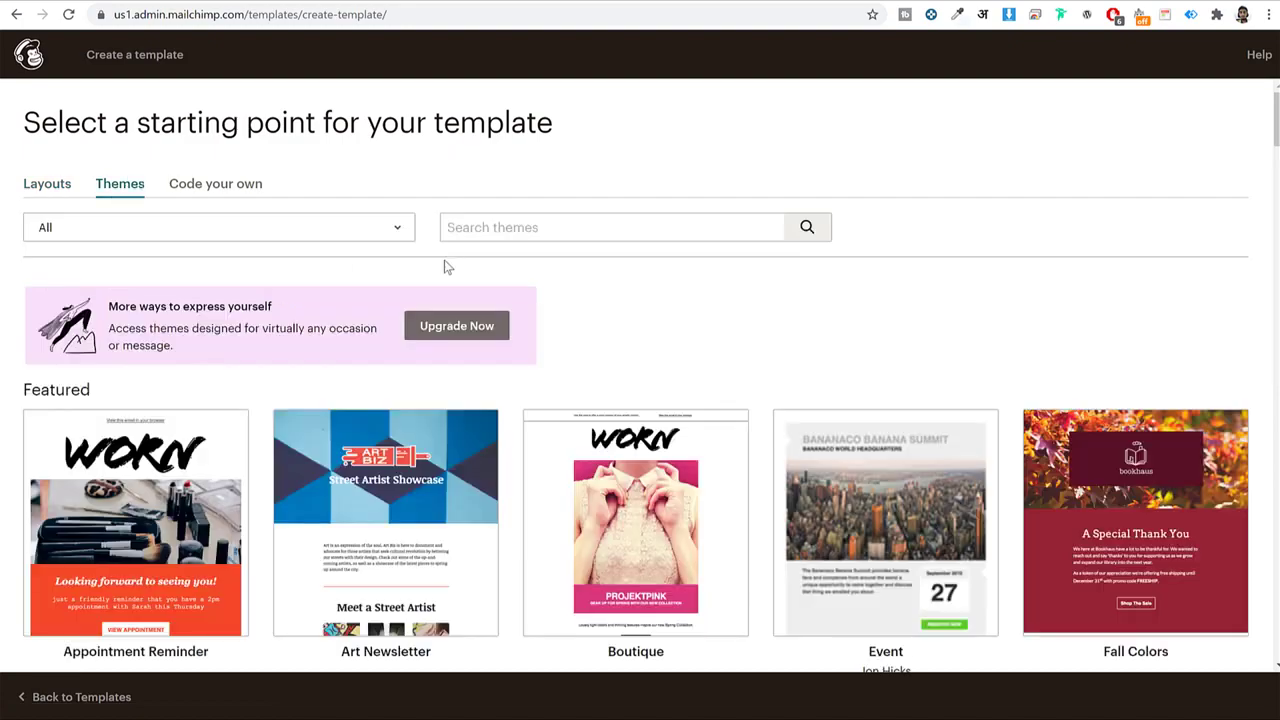
pyautogui.scroll(-7, 1030, 358)
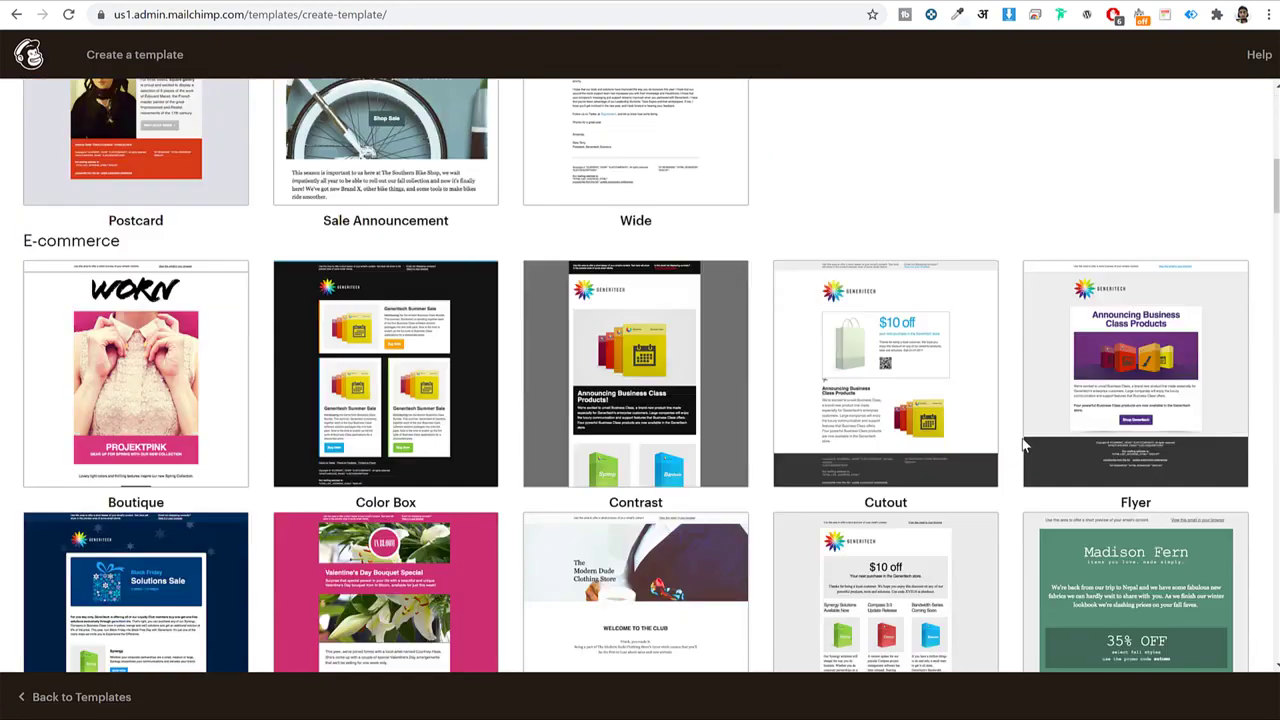
pyautogui.scroll(-5, 1110, 250)
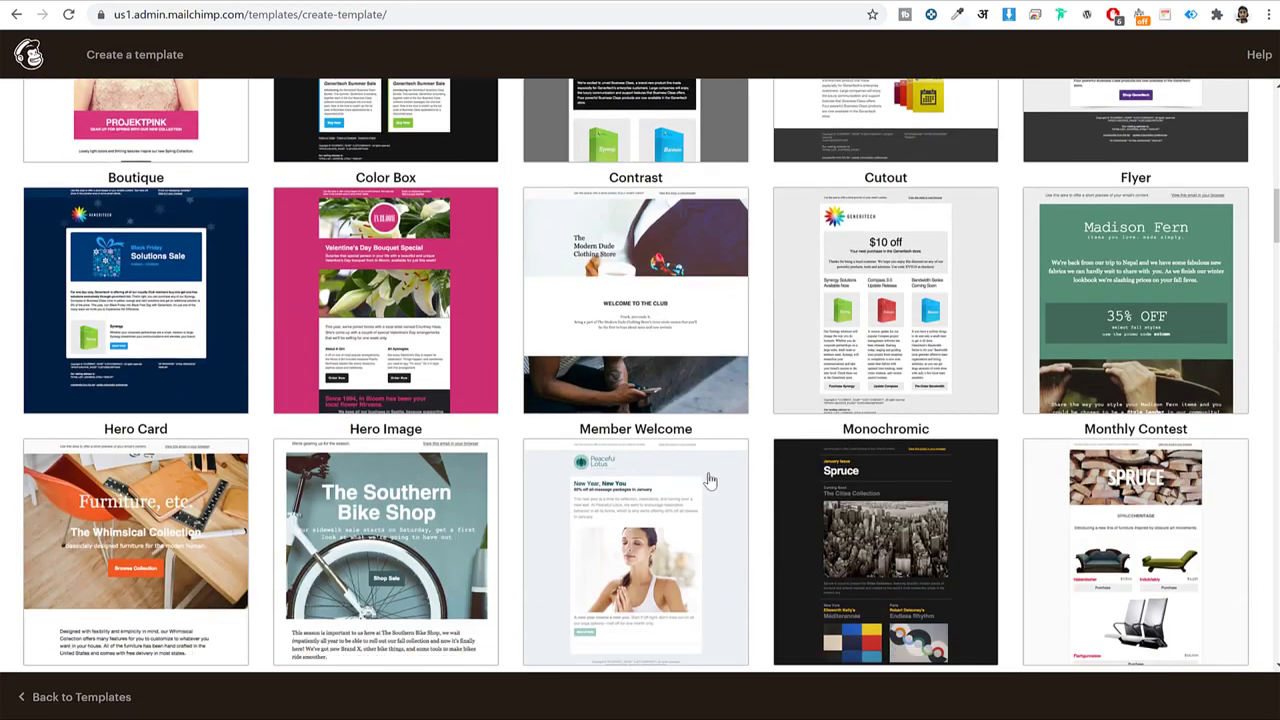
pyautogui.scroll(-1, 750, 476)
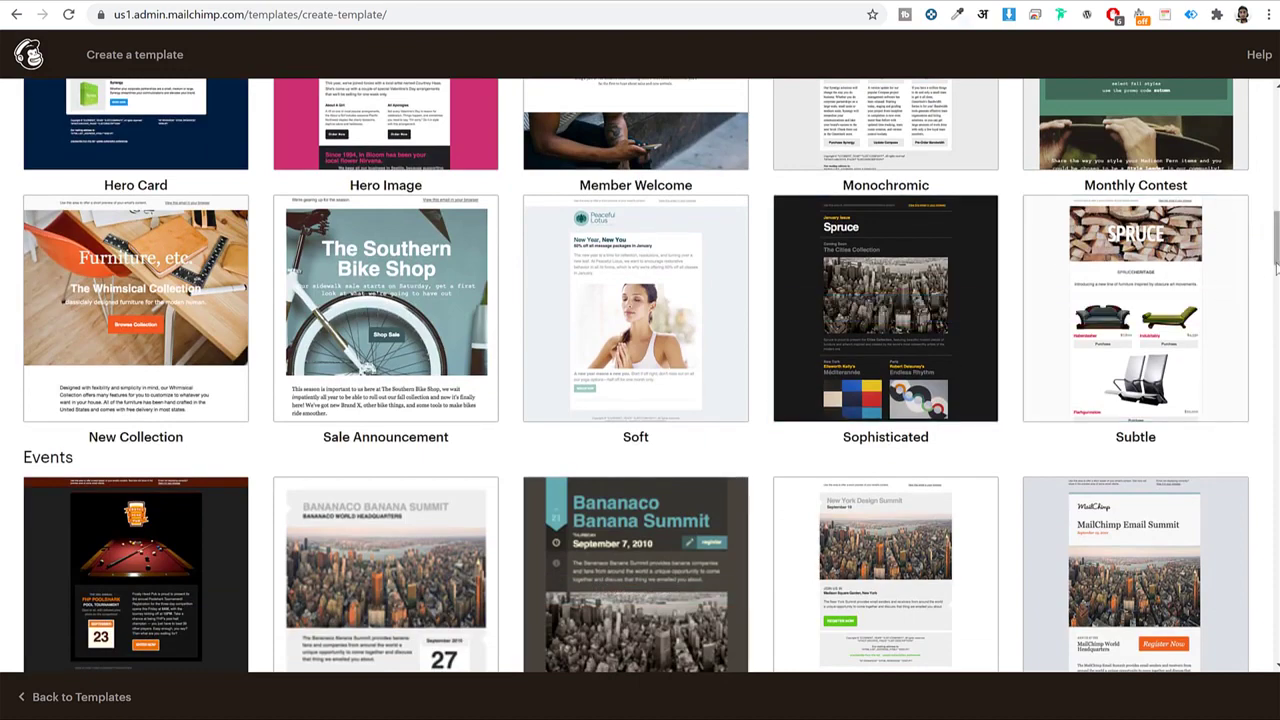
pyautogui.scroll(-2, 1210, 435)
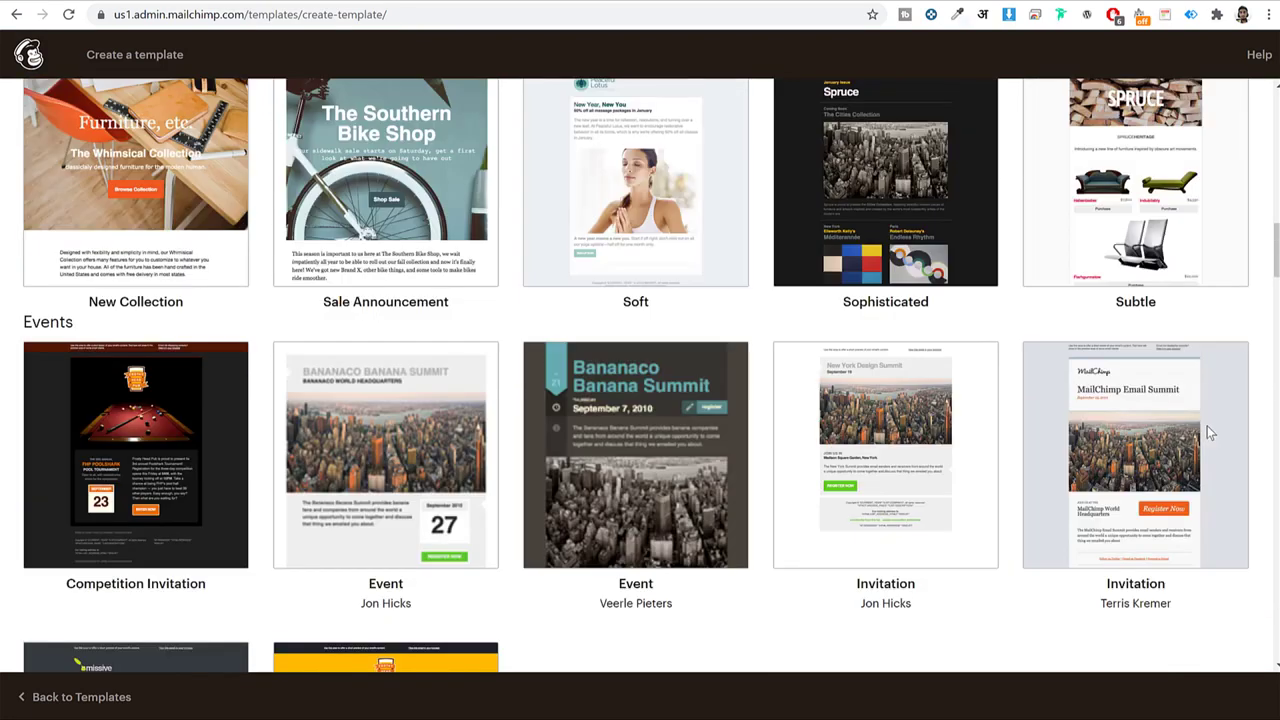
pyautogui.scroll(6, 1210, 435)
pyautogui.scroll(3, 1210, 435)
pyautogui.scroll(5, 214, 326)
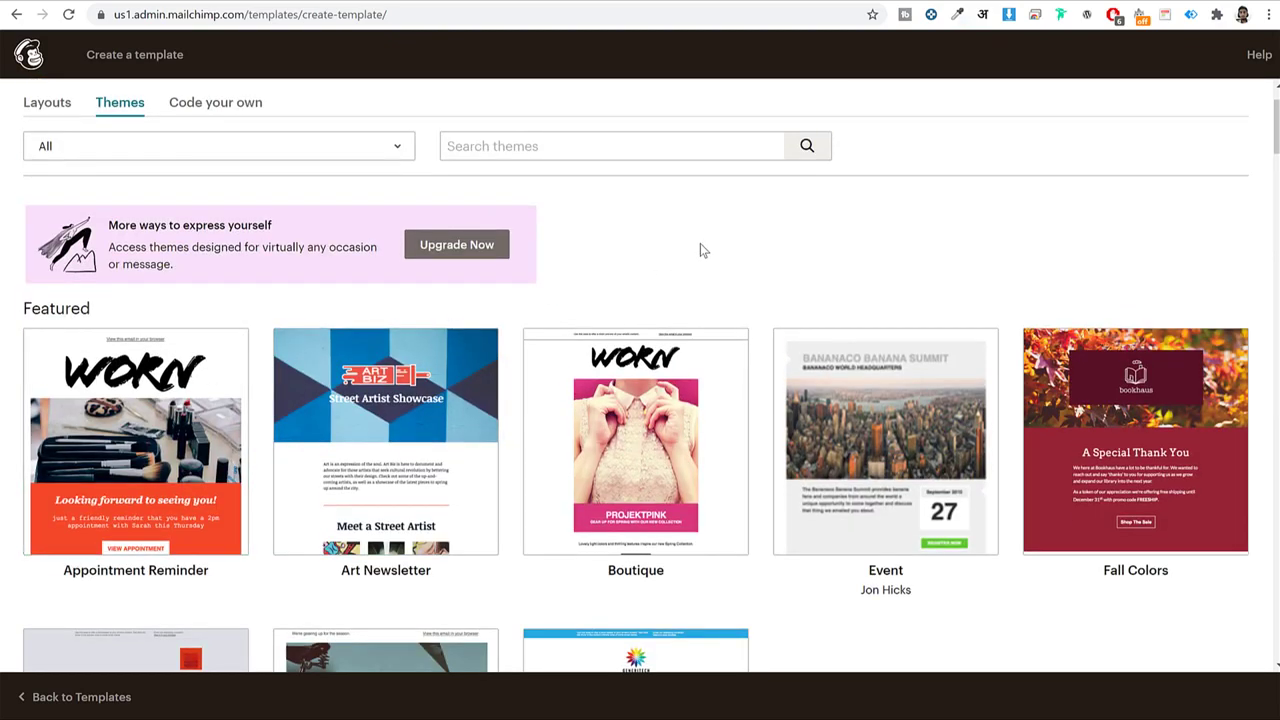
pyautogui.click(222, 104)
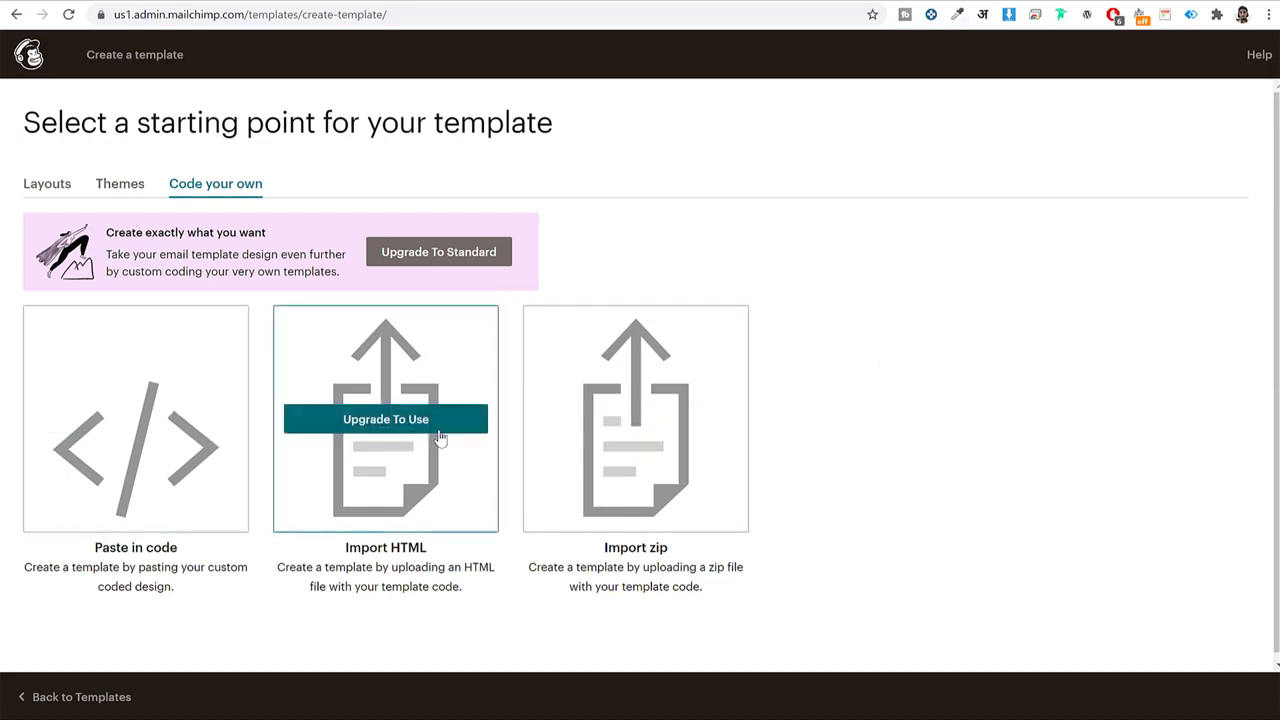
# - Pick the 1 Column basic layout for the new template, then switch to the Gmail activation email
pyautogui.click(45, 185)
pyautogui.scroll(-2, 870, 380)
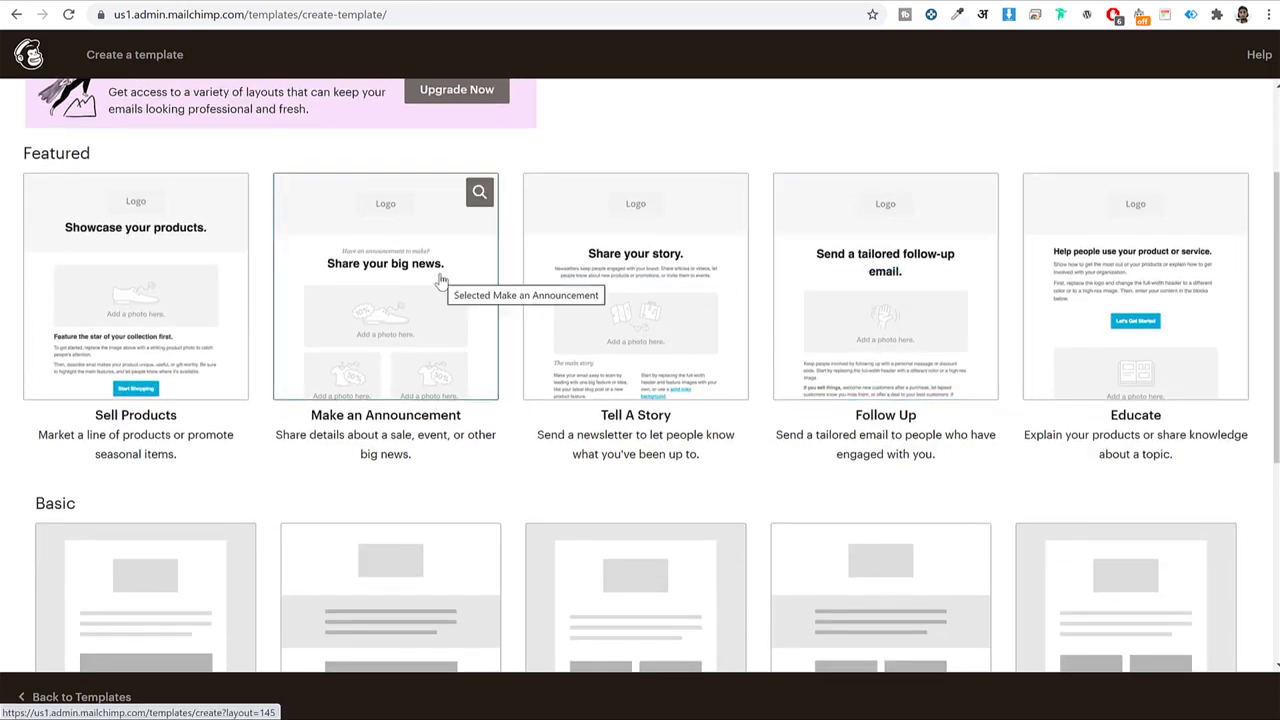
pyautogui.scroll(2, 809, 163)
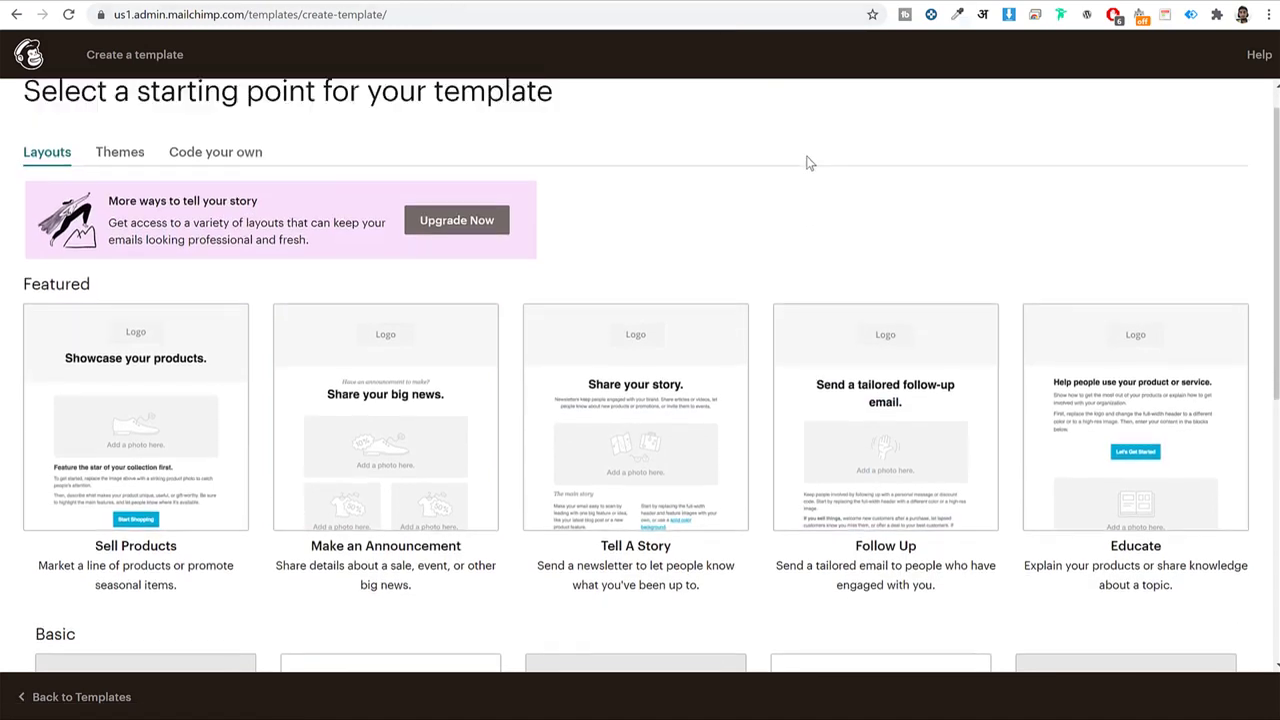
pyautogui.scroll(-6, 809, 168)
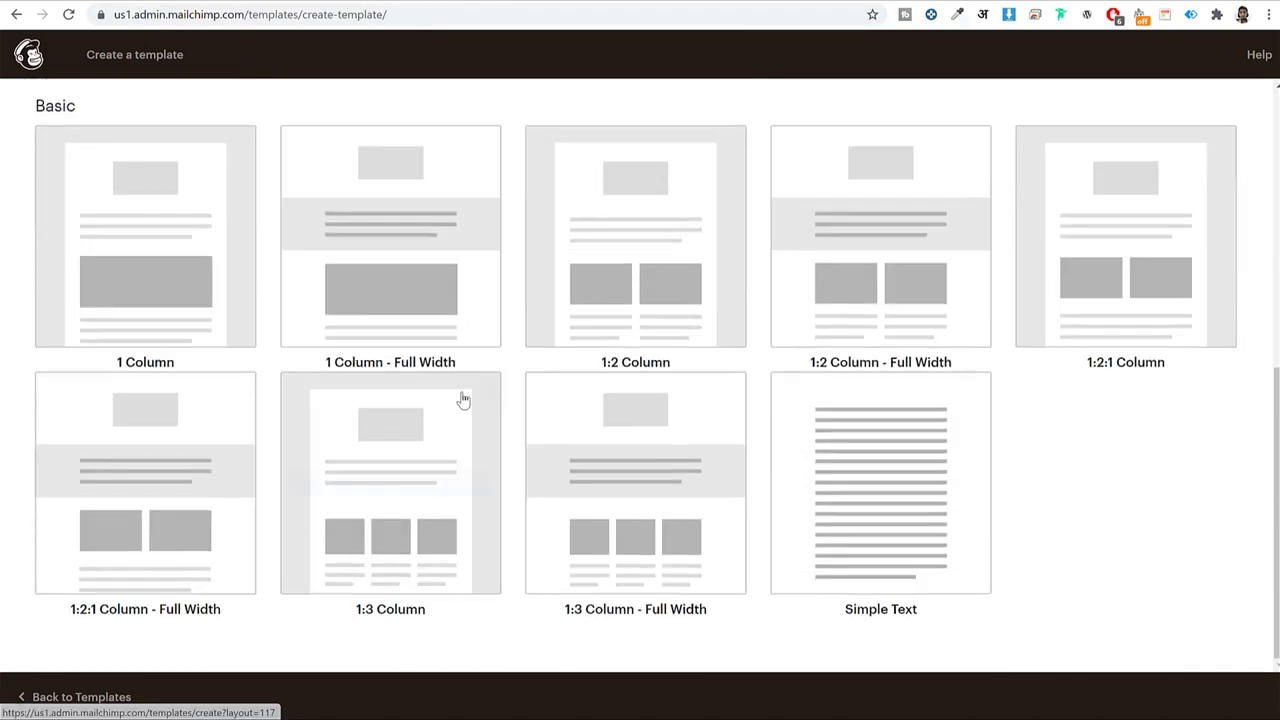
pyautogui.scroll(6, 765, 440)
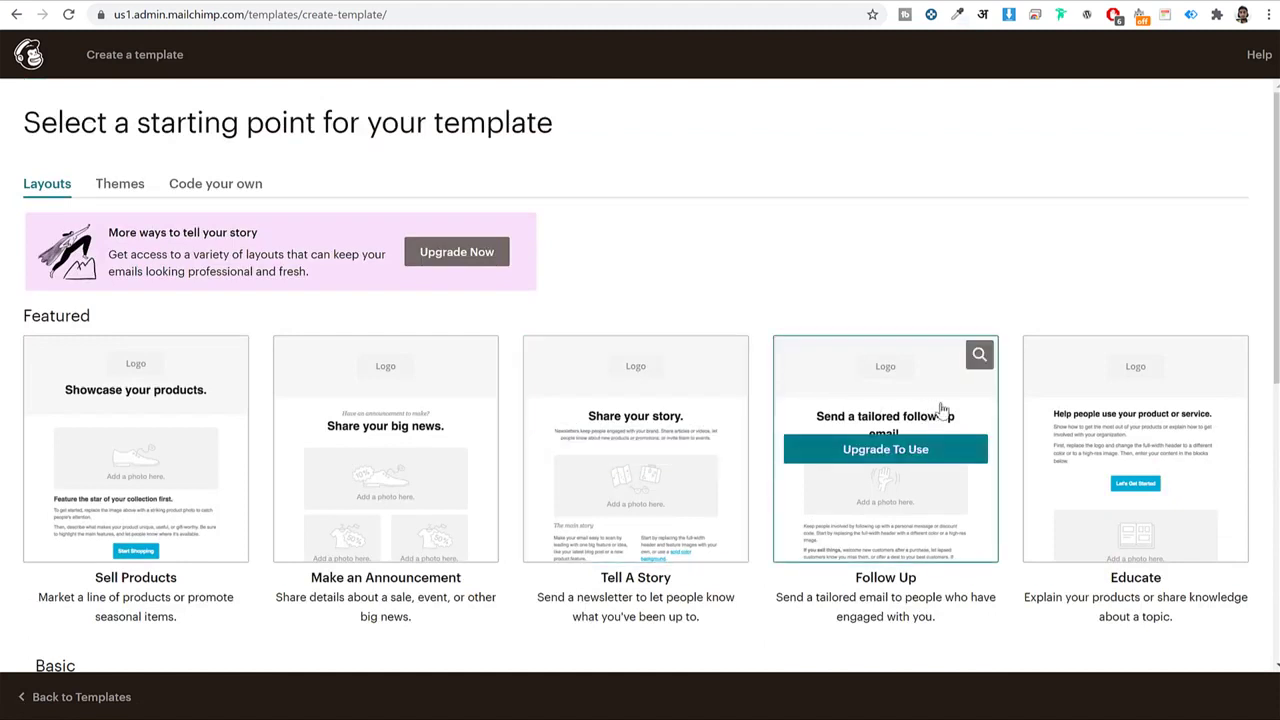
pyautogui.scroll(-2, 1070, 410)
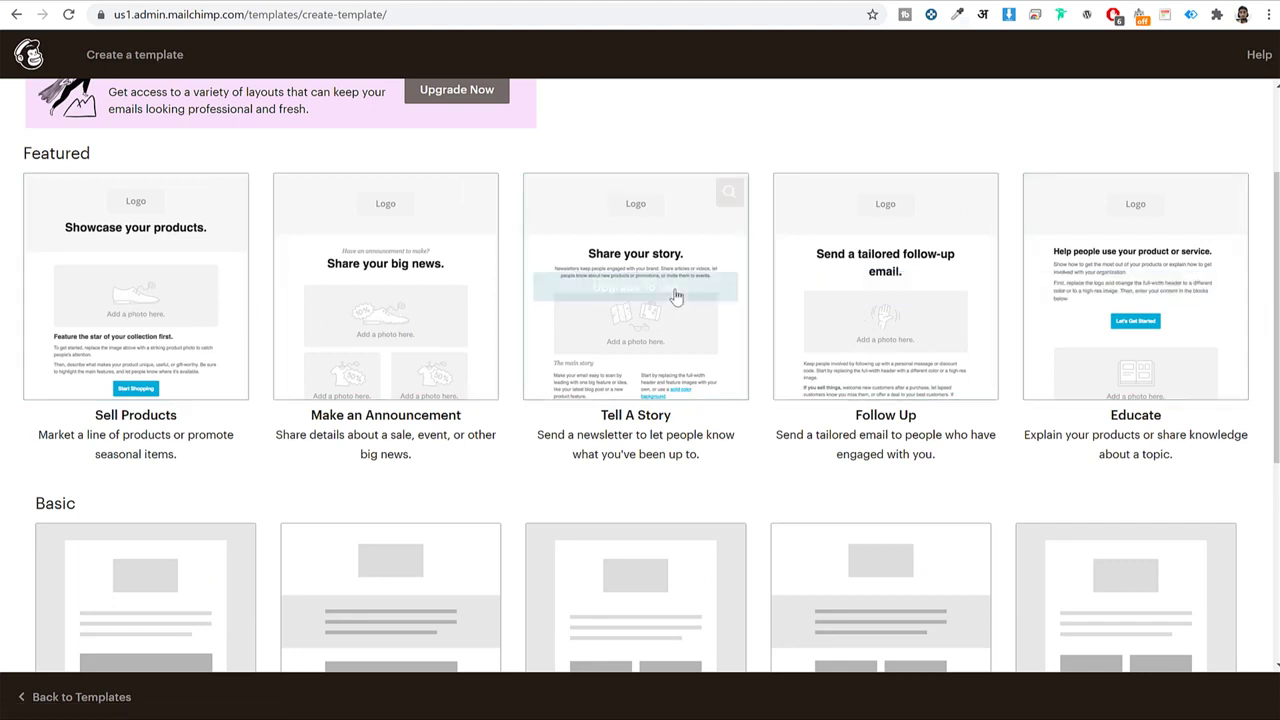
pyautogui.scroll(-3, 732, 318)
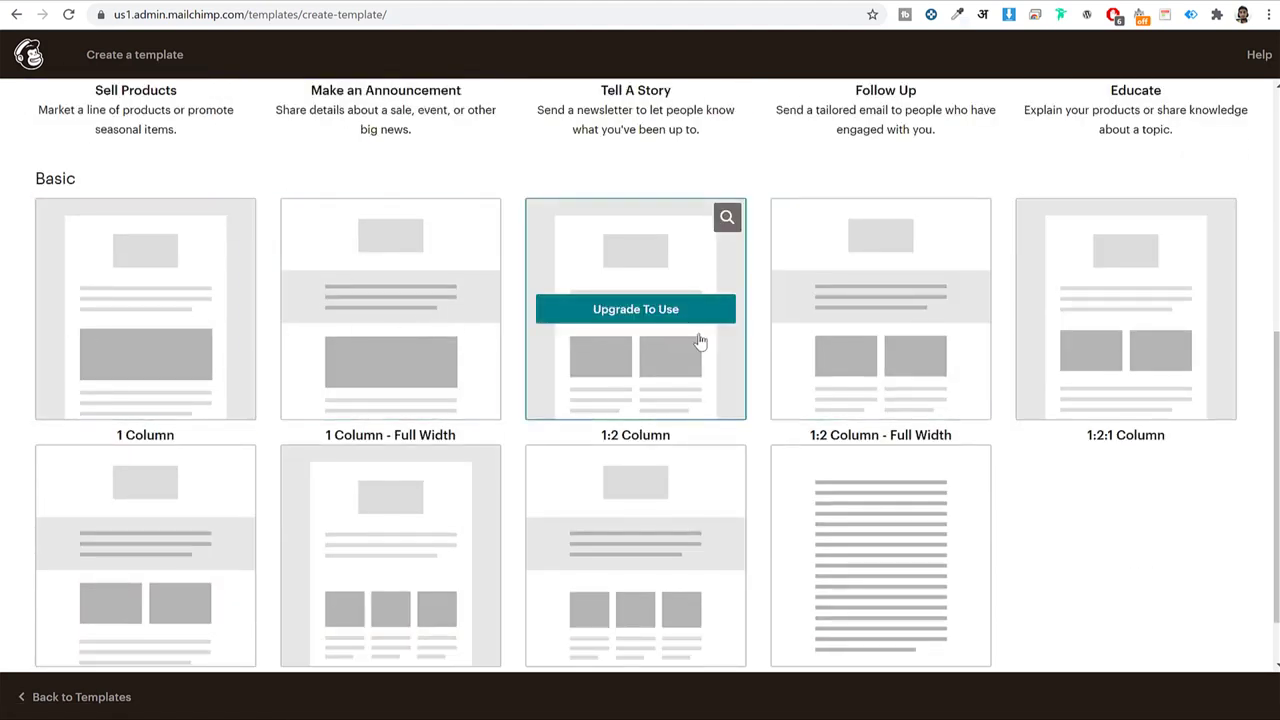
pyautogui.scroll(-1, 1128, 316)
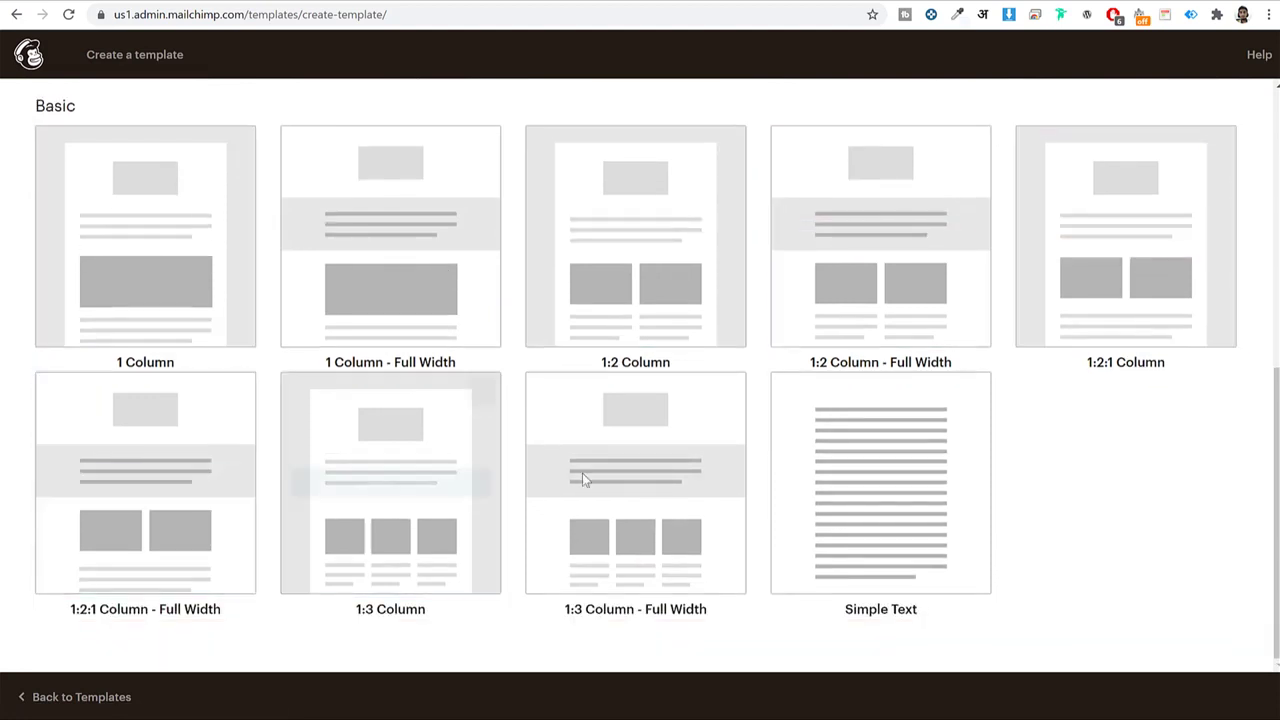
pyautogui.scroll(5, 850, 300)
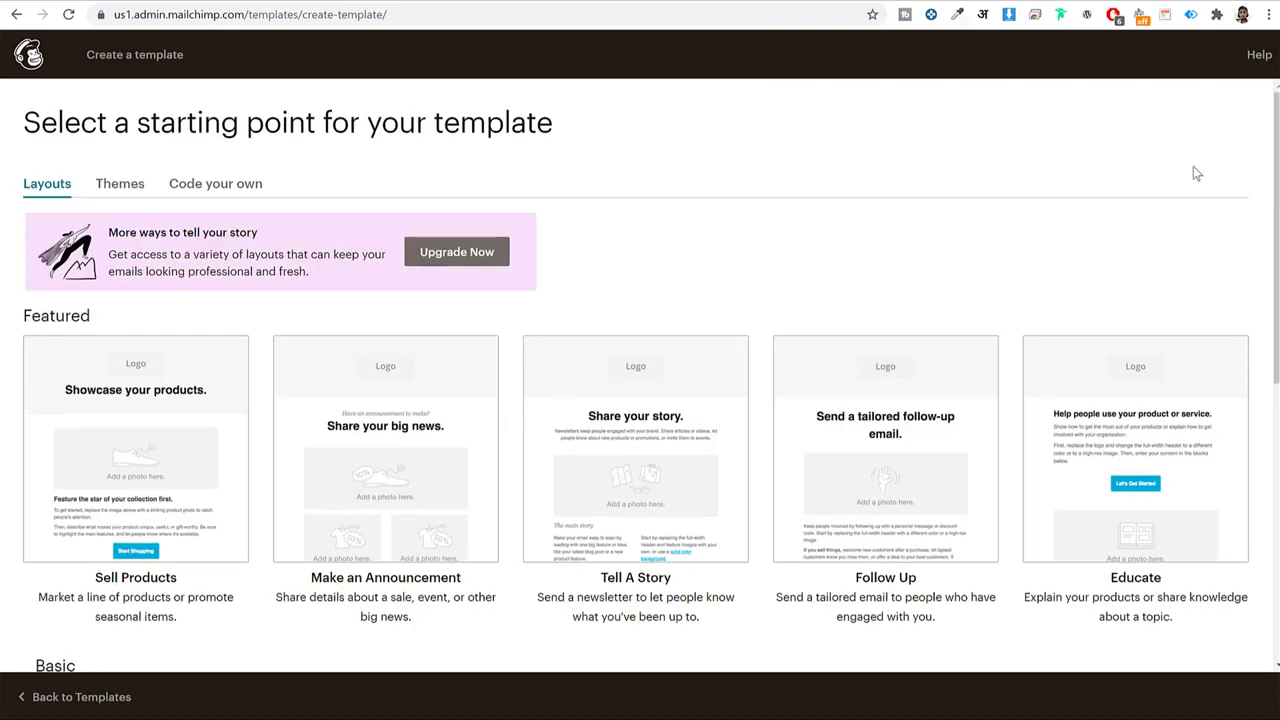
pyautogui.scroll(-5, 1131, 234)
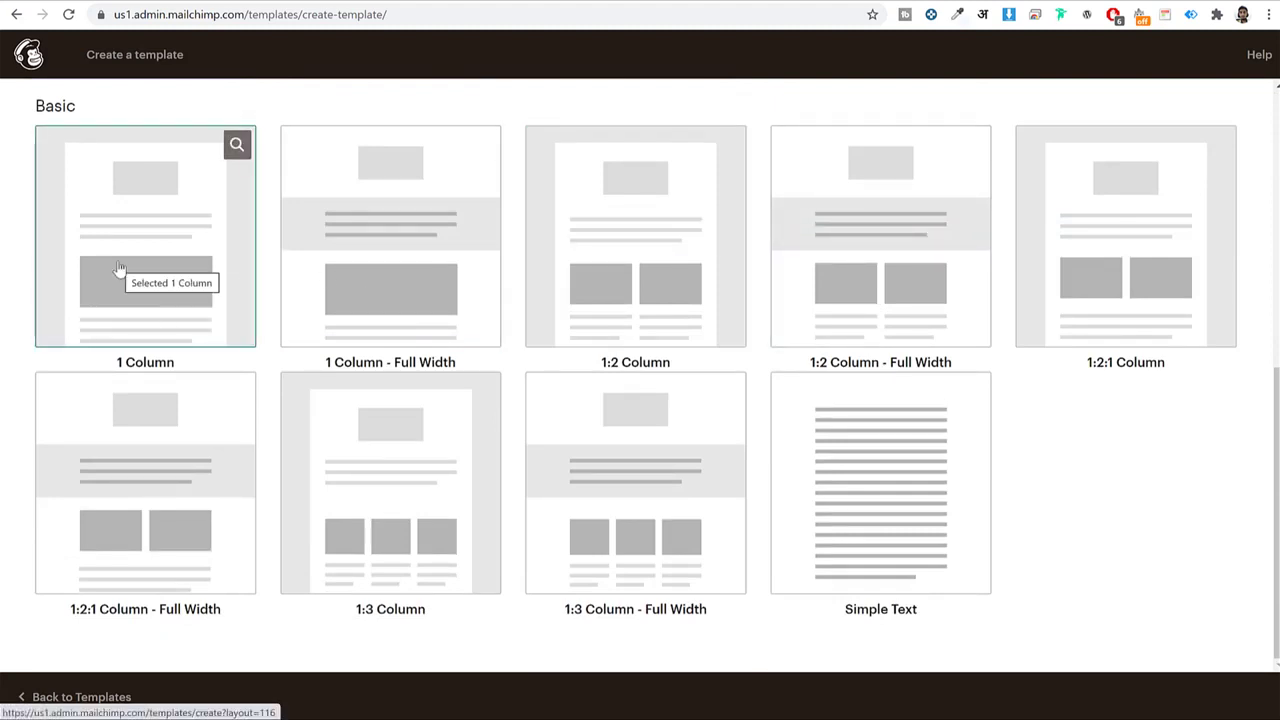
pyautogui.scroll(2, 480, 163)
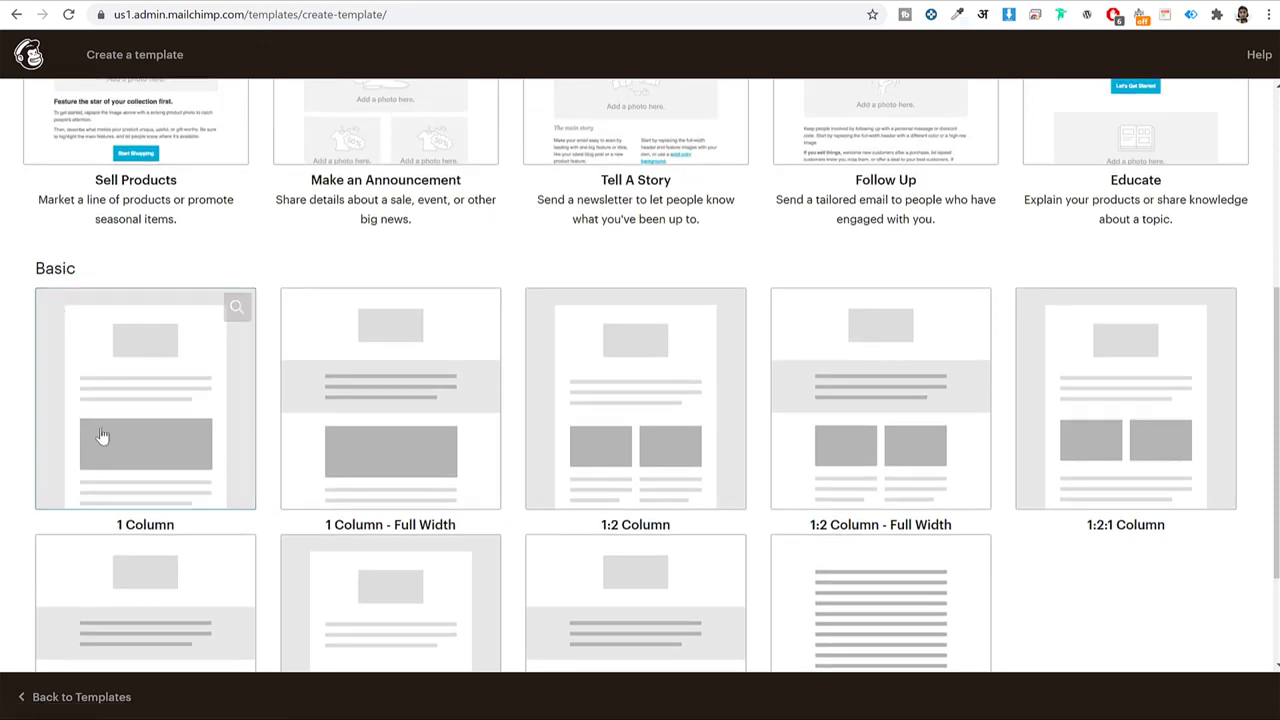
pyautogui.click(178, 402)
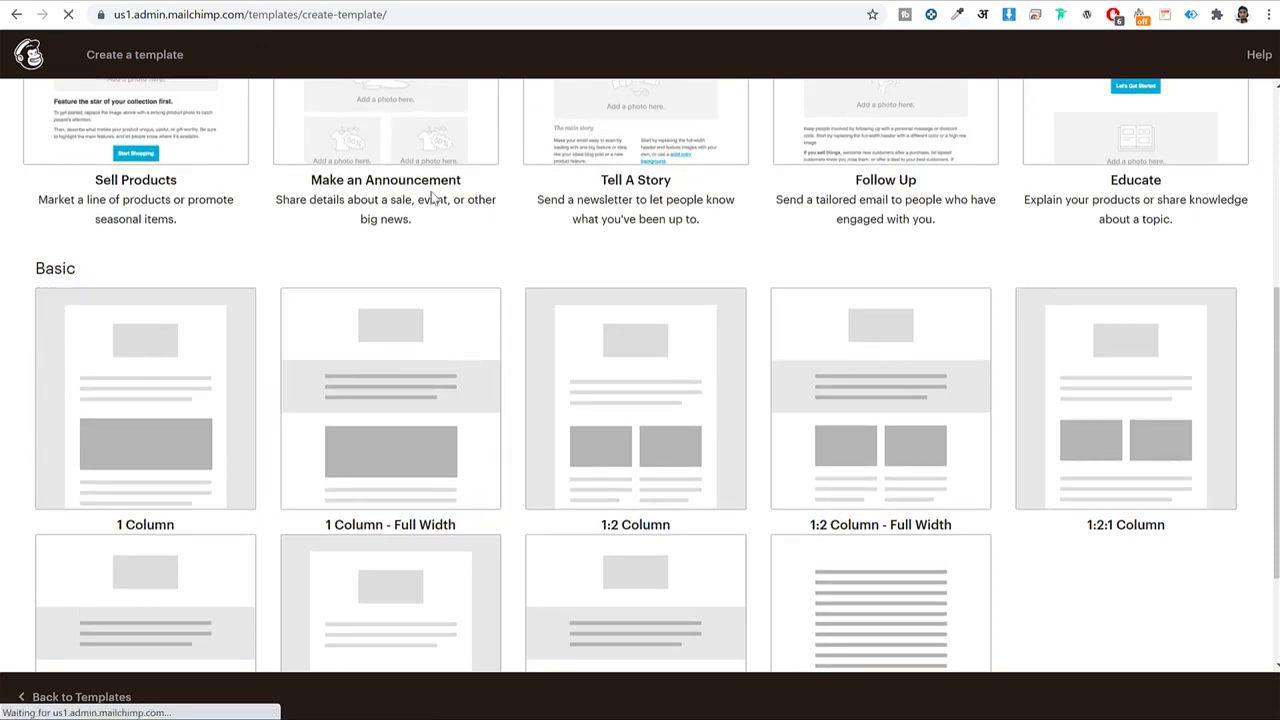
pyautogui.click(300, 3)
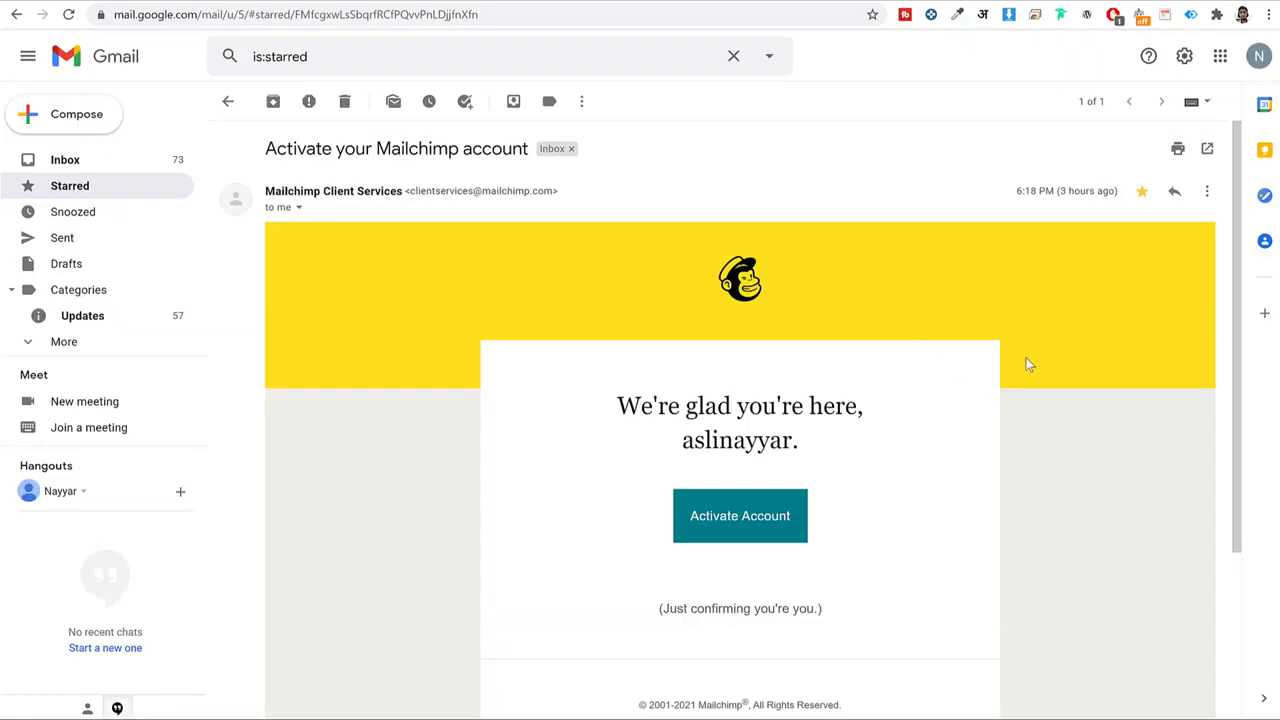
# - Review the Codecademy February newsletter's design, then go back to the 1 Column template in Mailchimp
pyautogui.scroll(-3, 1029, 365)
pyautogui.scroll(3, 1030, 362)
pyautogui.scroll(-1, 790, 360)
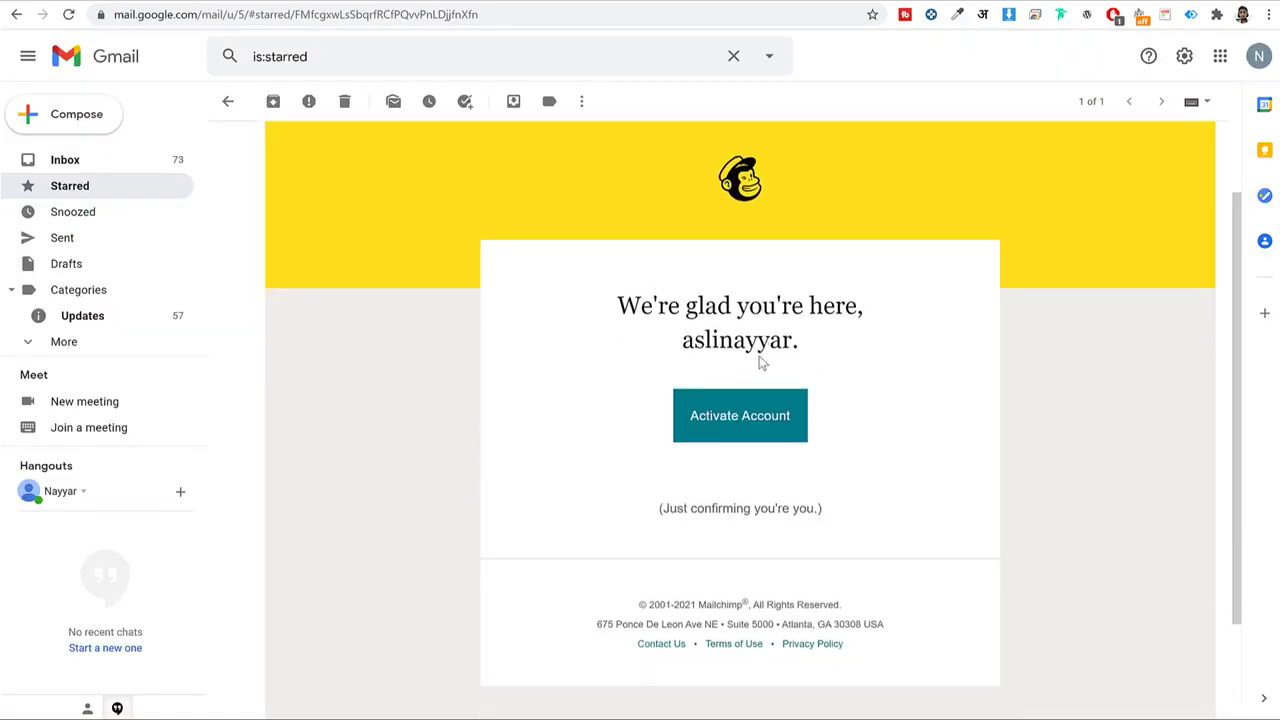
pyautogui.scroll(-1, 760, 363)
pyautogui.scroll(3, 760, 363)
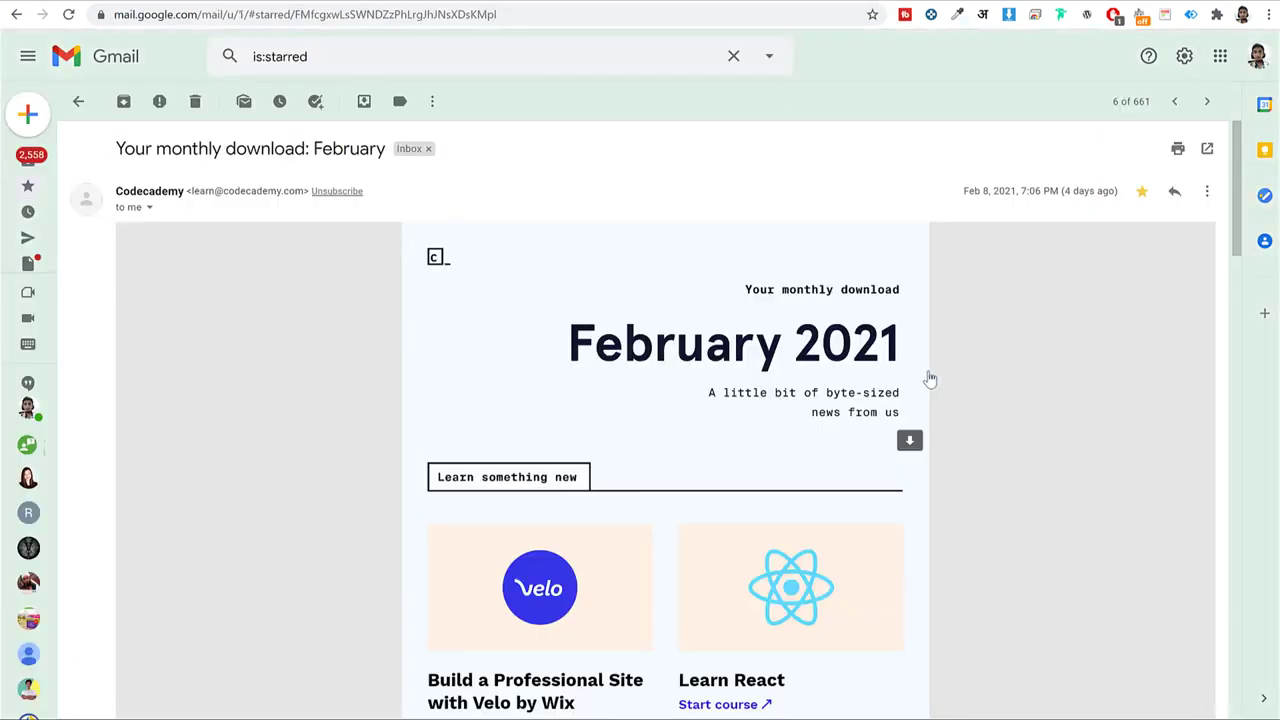
pyautogui.moveTo(226, 190); pyautogui.dragTo(291, 190)
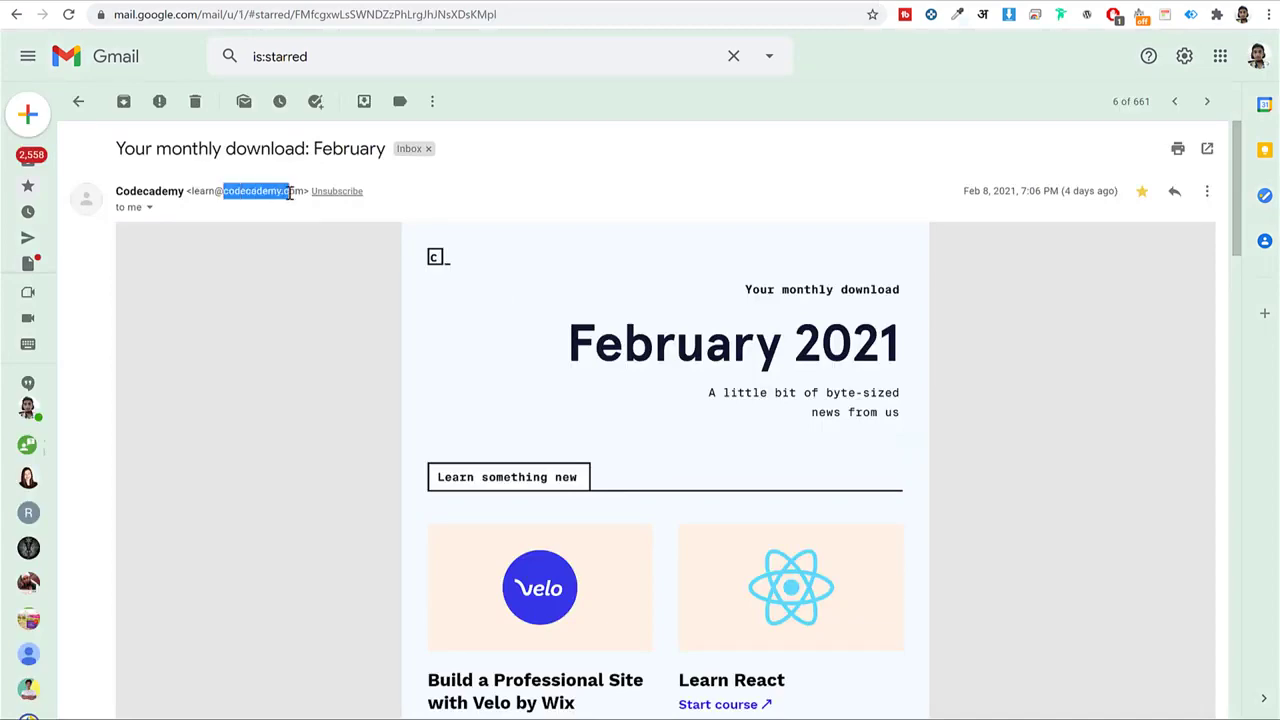
pyautogui.click(626, 228)
pyautogui.scroll(-4, 956, 486)
pyautogui.scroll(-15, 958, 486)
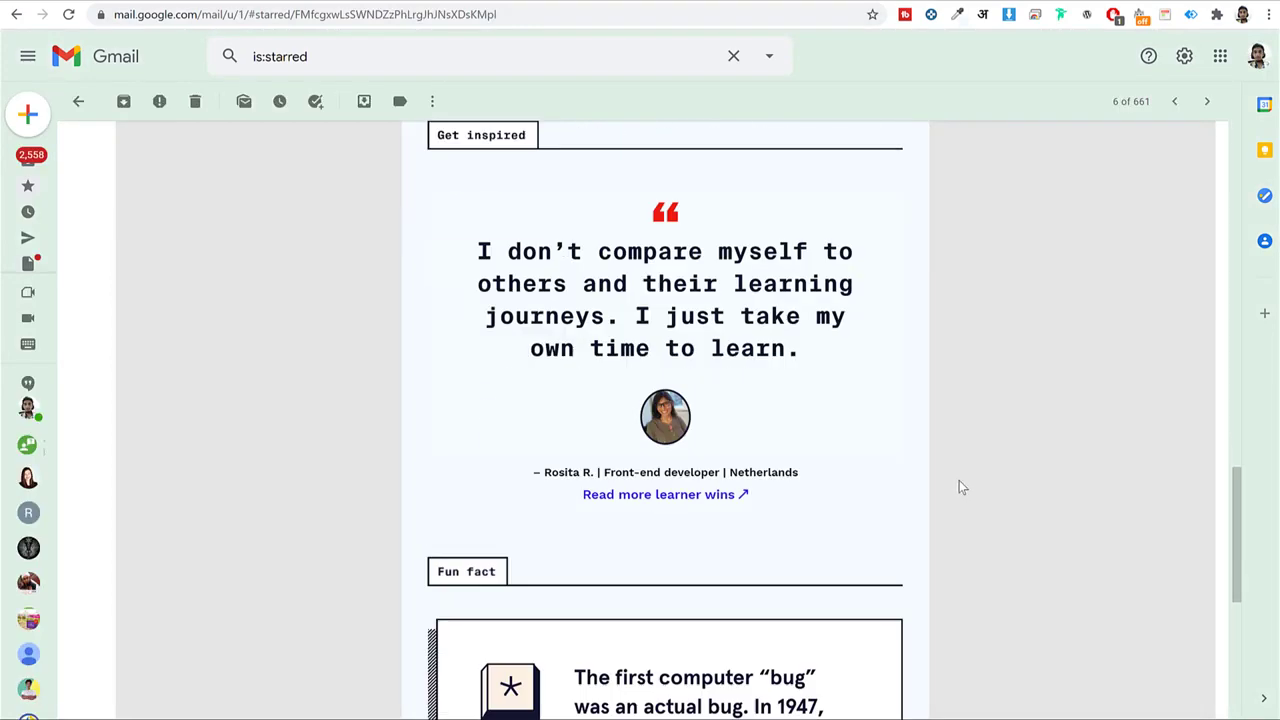
pyautogui.scroll(4, 940, 462)
pyautogui.scroll(15, 938, 463)
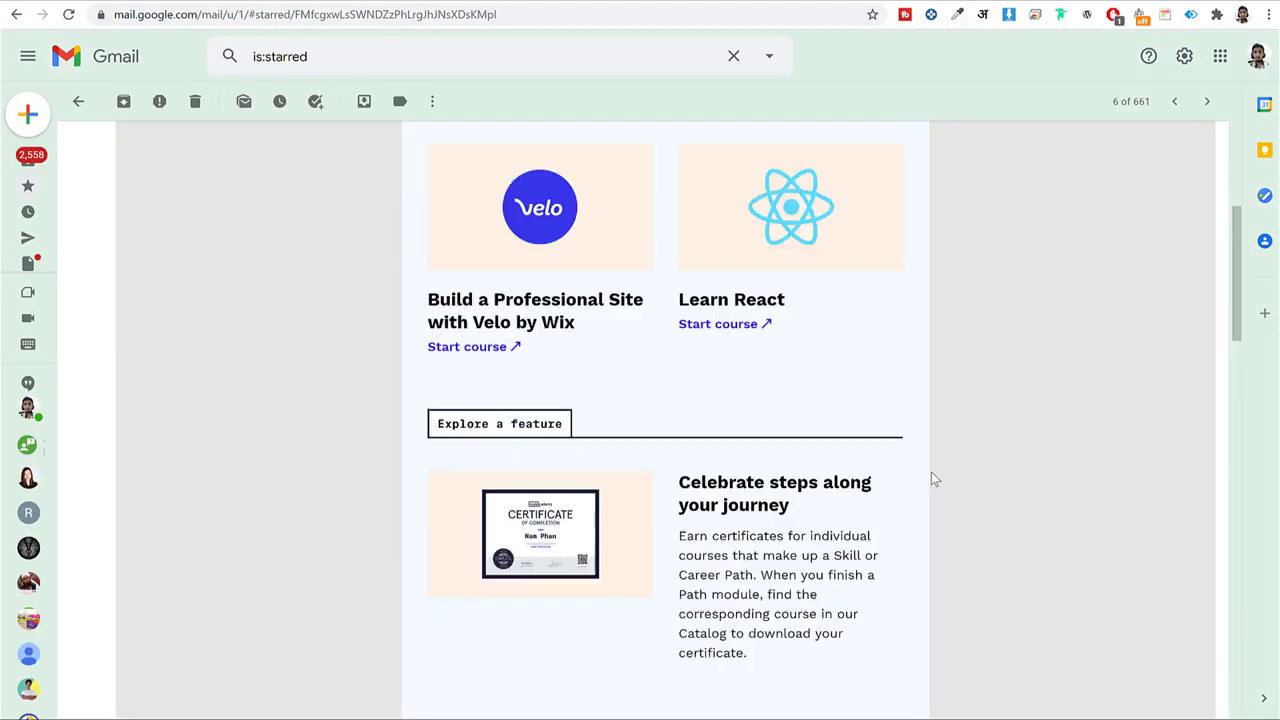
pyautogui.scroll(-3, 774, 223)
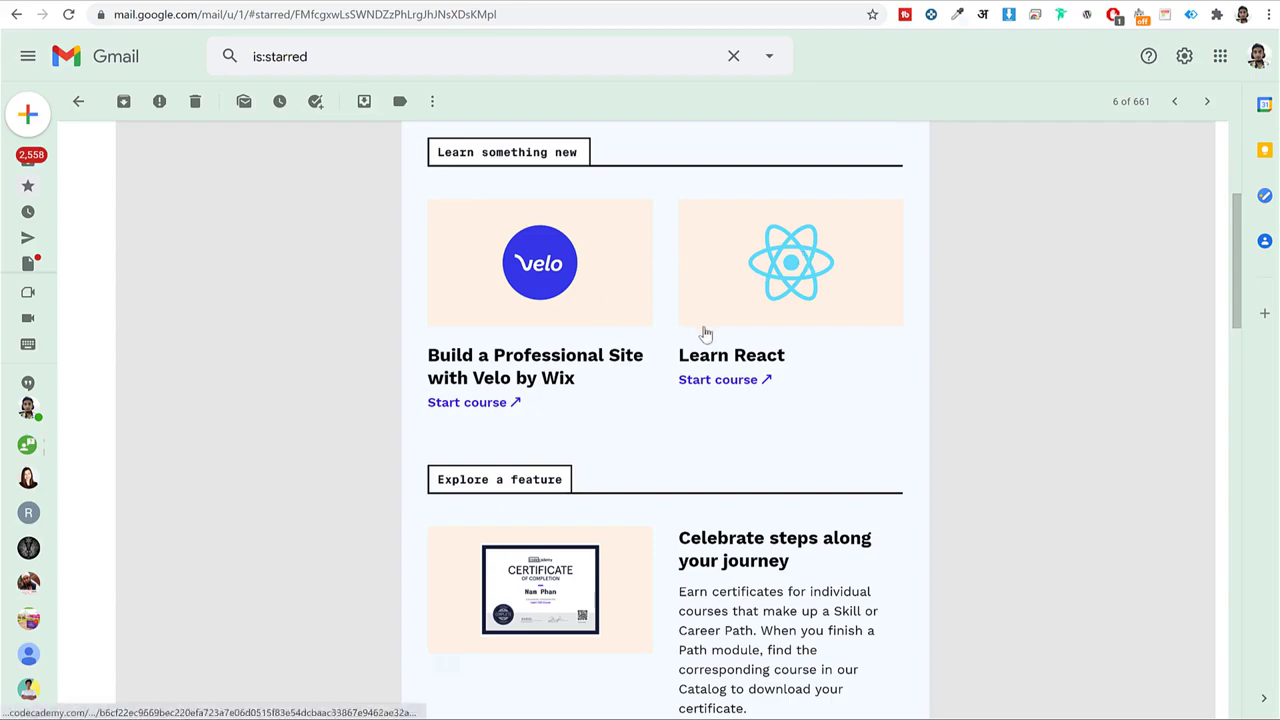
pyautogui.scroll(-1, 707, 327)
pyautogui.scroll(-15, 809, 337)
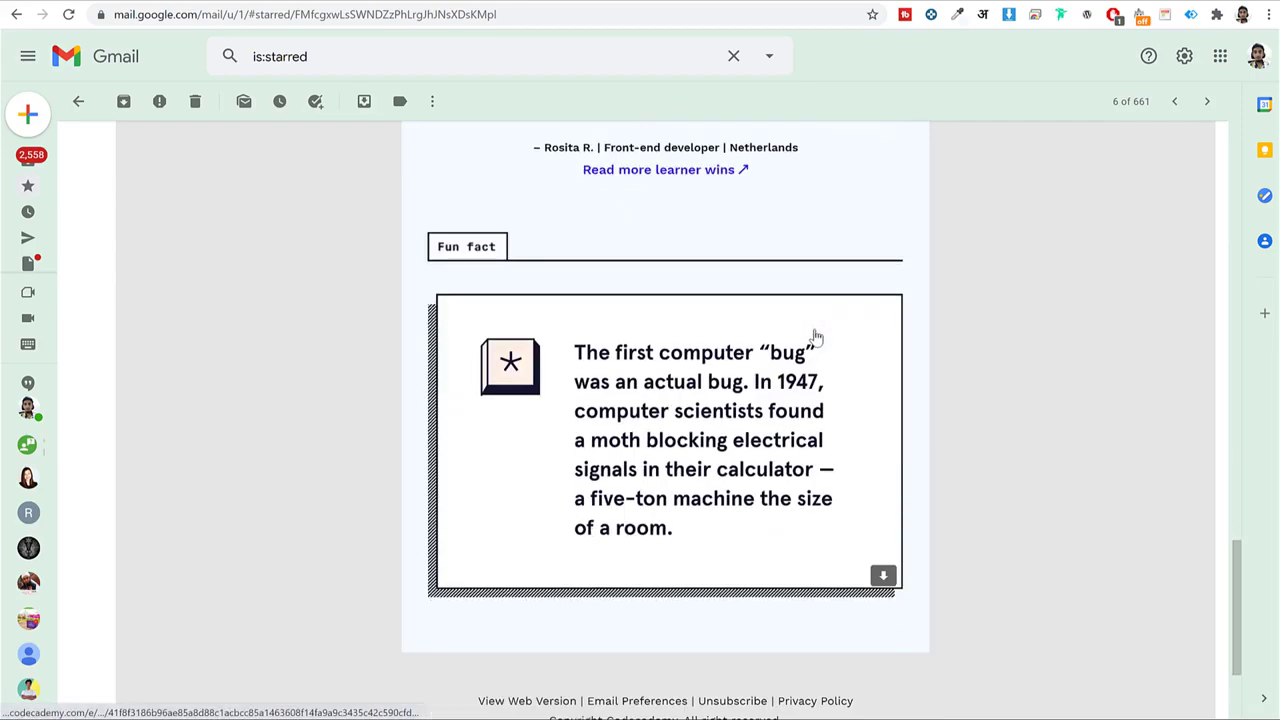
pyautogui.scroll(15, 830, 337)
pyautogui.scroll(-4, 940, 326)
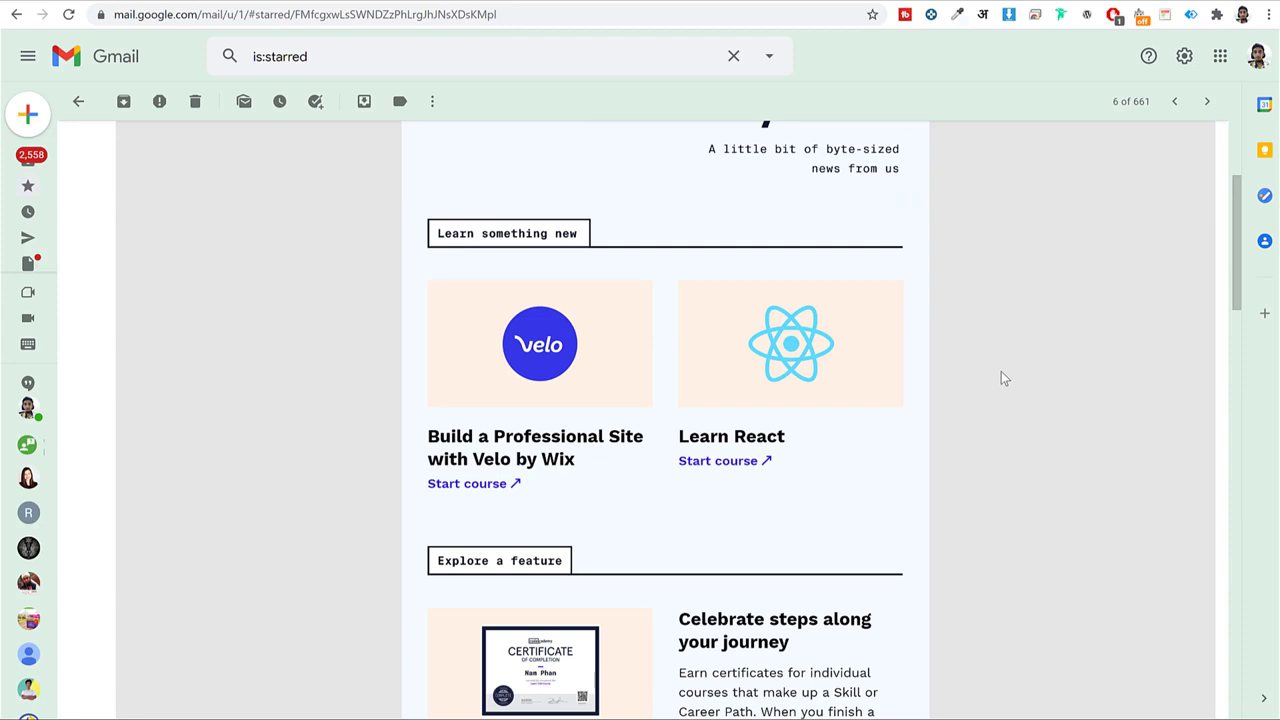
pyautogui.scroll(3, 989, 309)
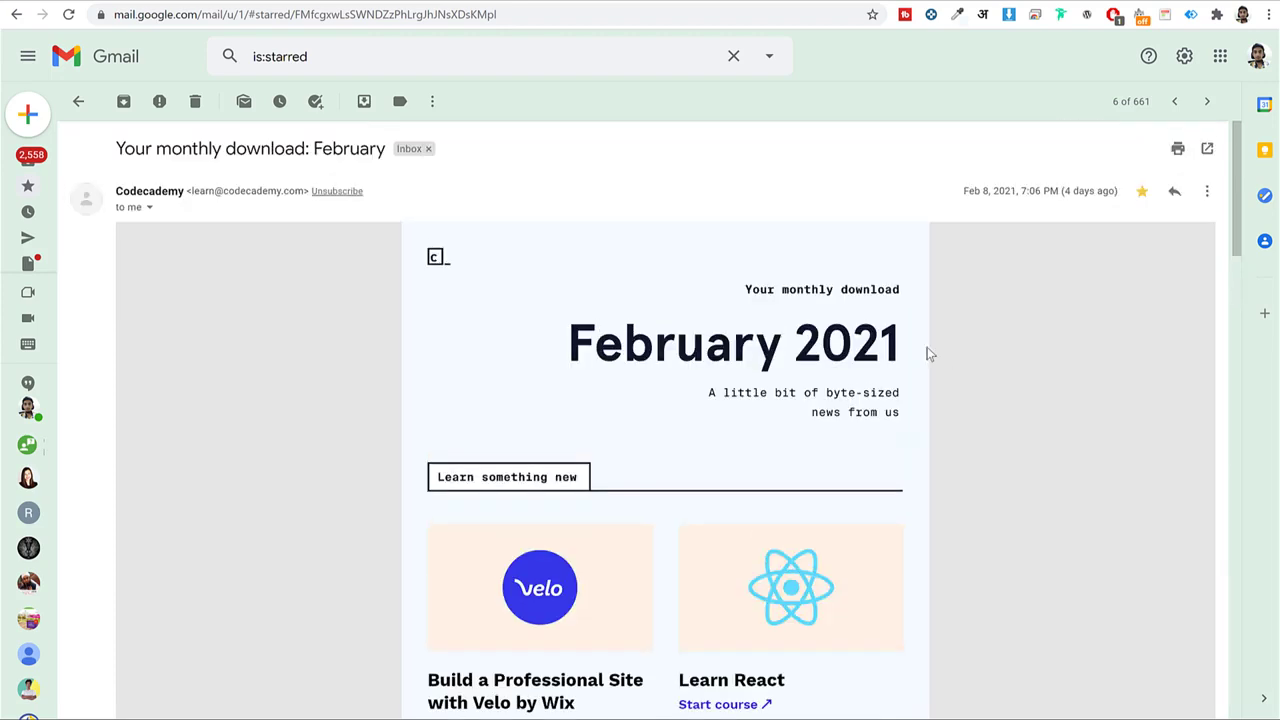
pyautogui.click(487, 3)
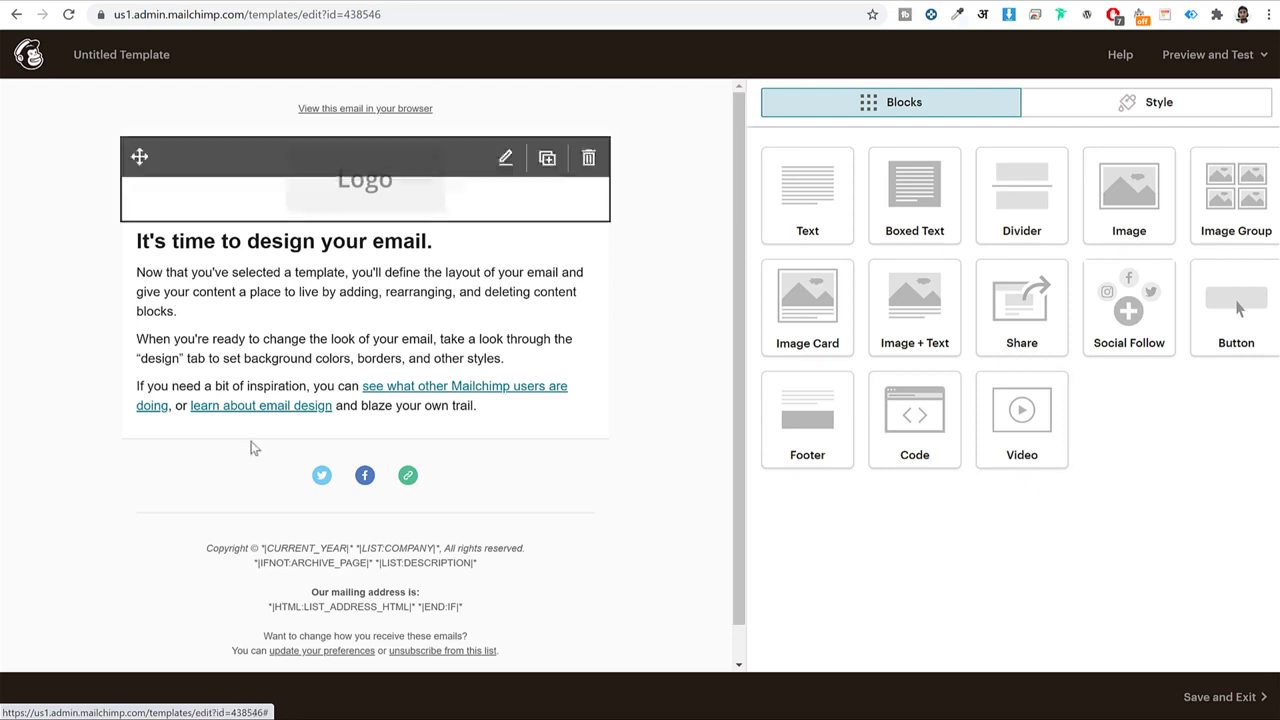
# - Glance back over the Mailchimp activation email in Gmail
pyautogui.click(335, 3)
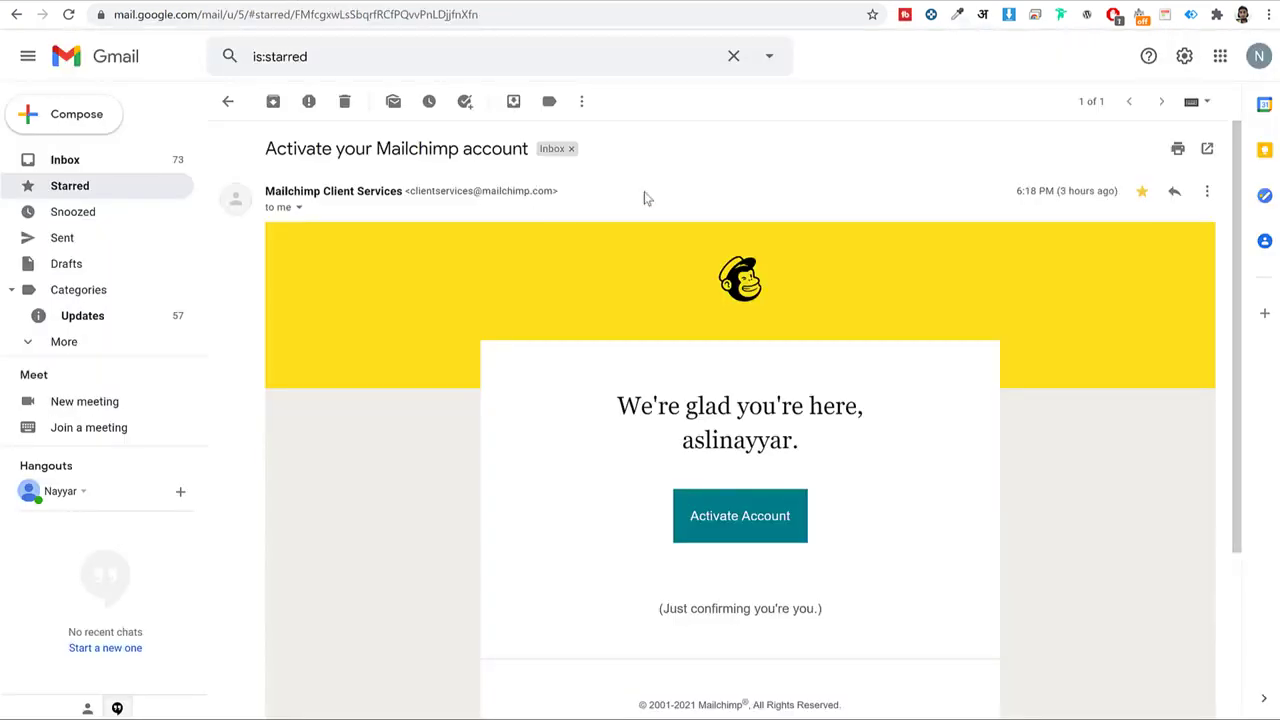
pyautogui.scroll(-2, 1000, 377)
pyautogui.scroll(2, 466, 305)
# - Scroll through the Codecademy 'Your monthly download: February' newsletter in the other account
pyautogui.click(822, 3)
pyautogui.scroll(-5, 681, 520)
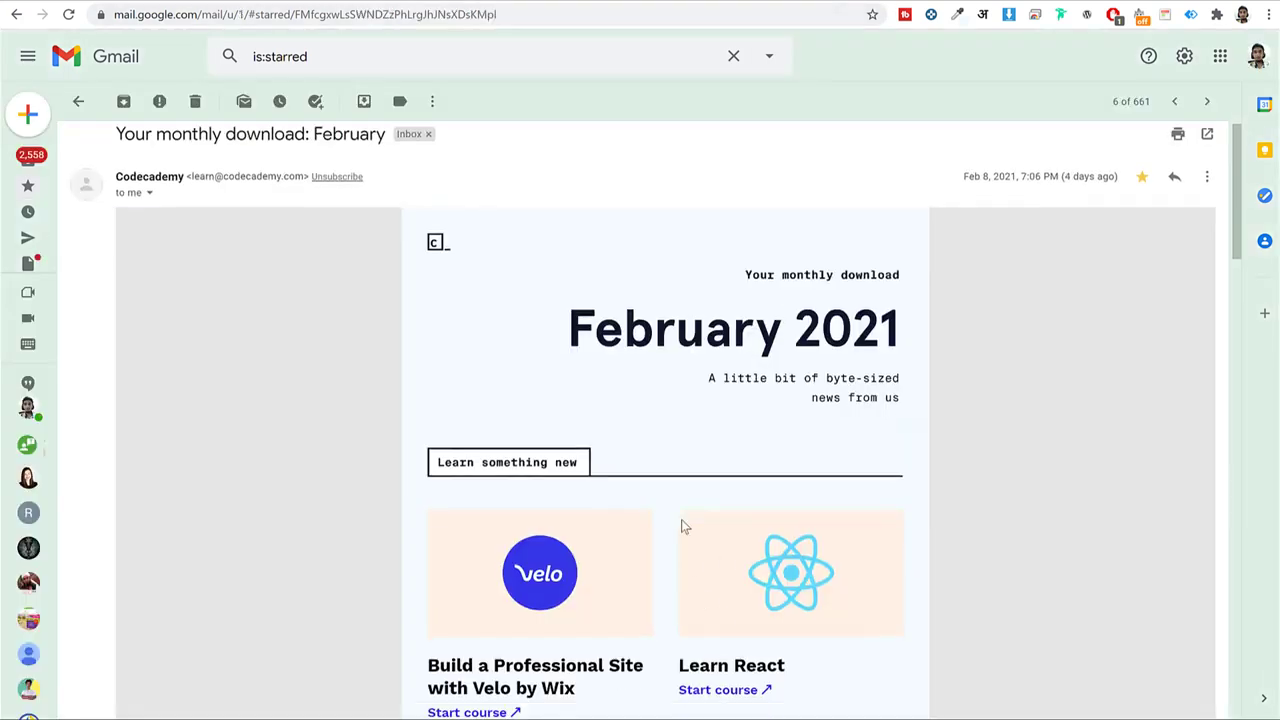
pyautogui.scroll(3, 681, 522)
pyautogui.scroll(2, 684, 532)
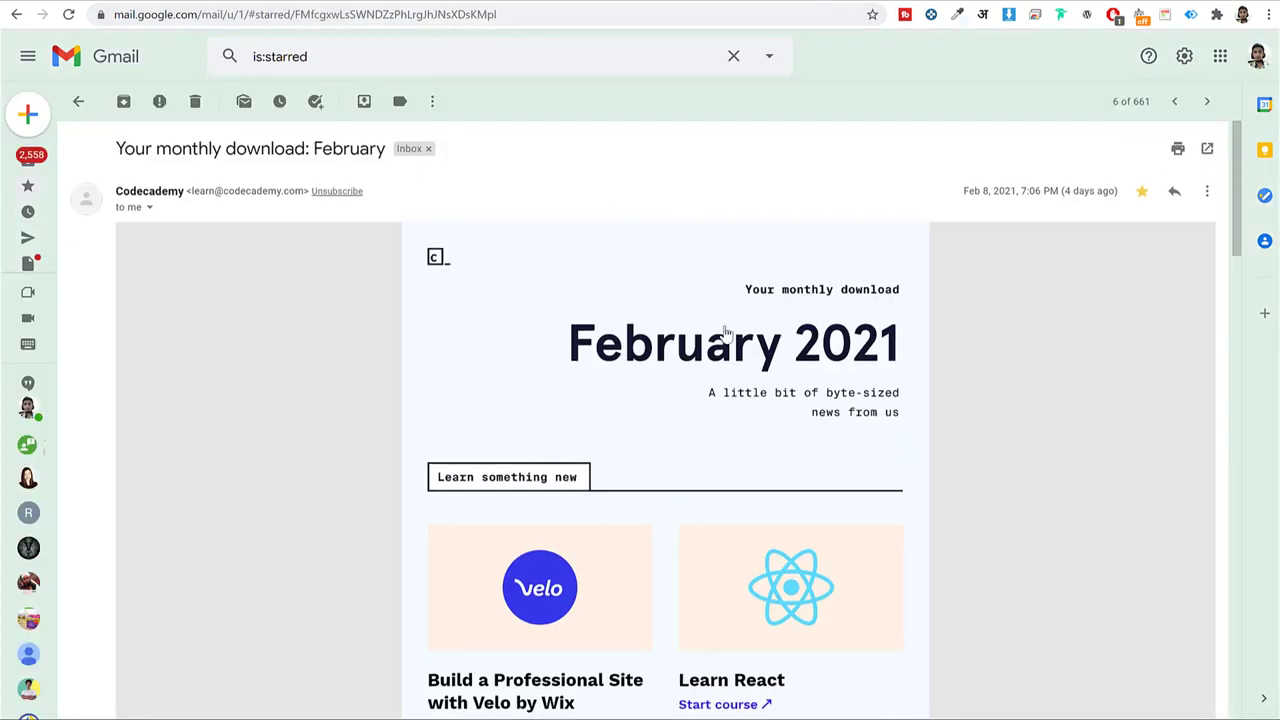
pyautogui.scroll(-2, 520, 310)
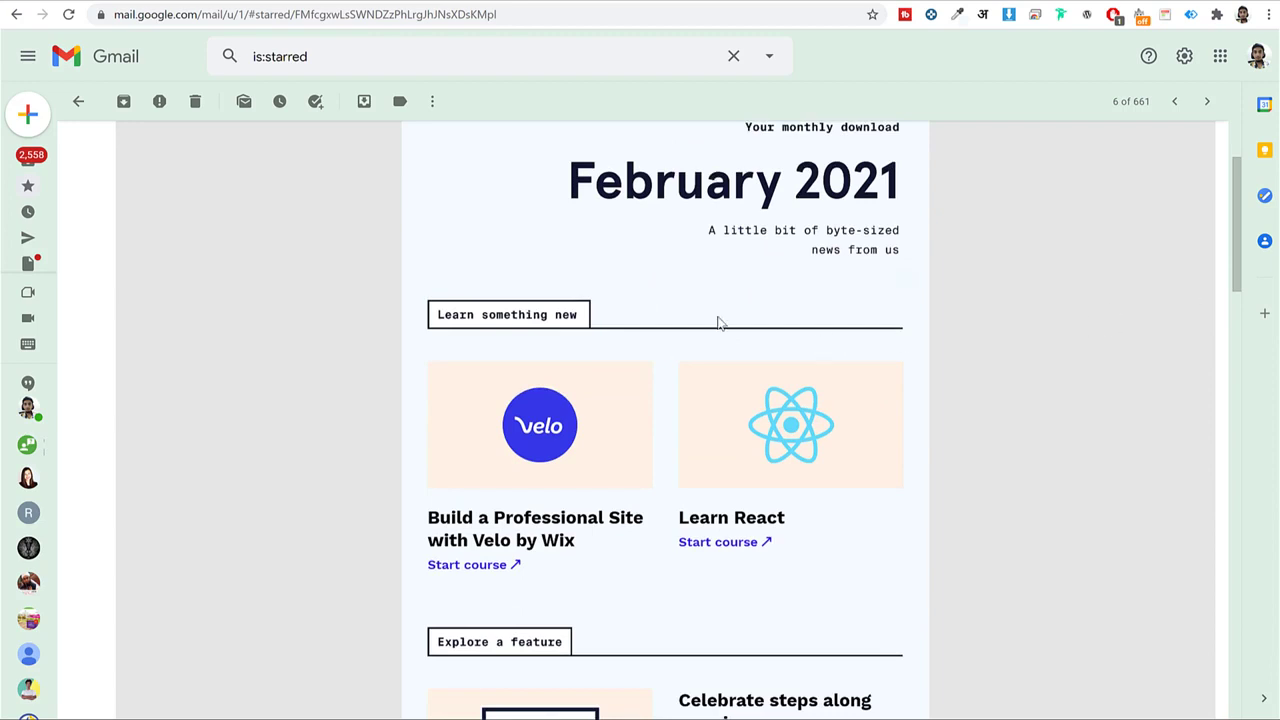
pyautogui.scroll(-5, 1060, 423)
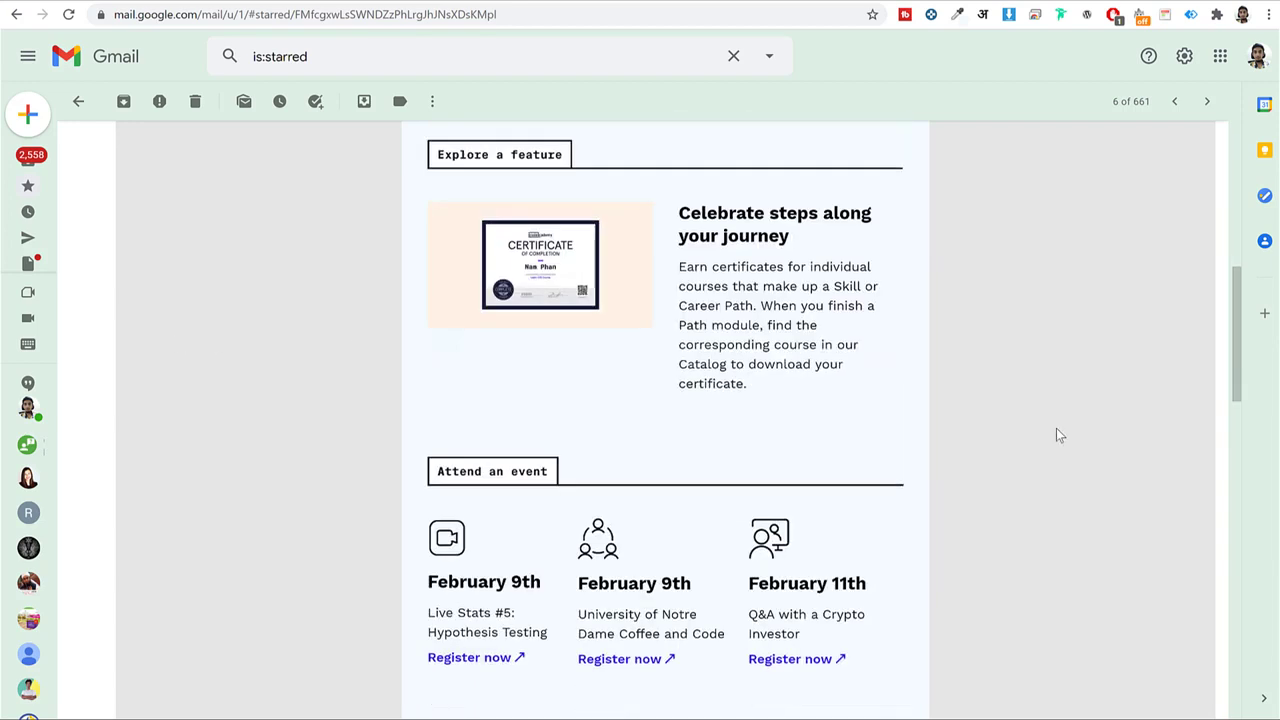
pyautogui.scroll(3, 1056, 428)
pyautogui.scroll(3, 1058, 445)
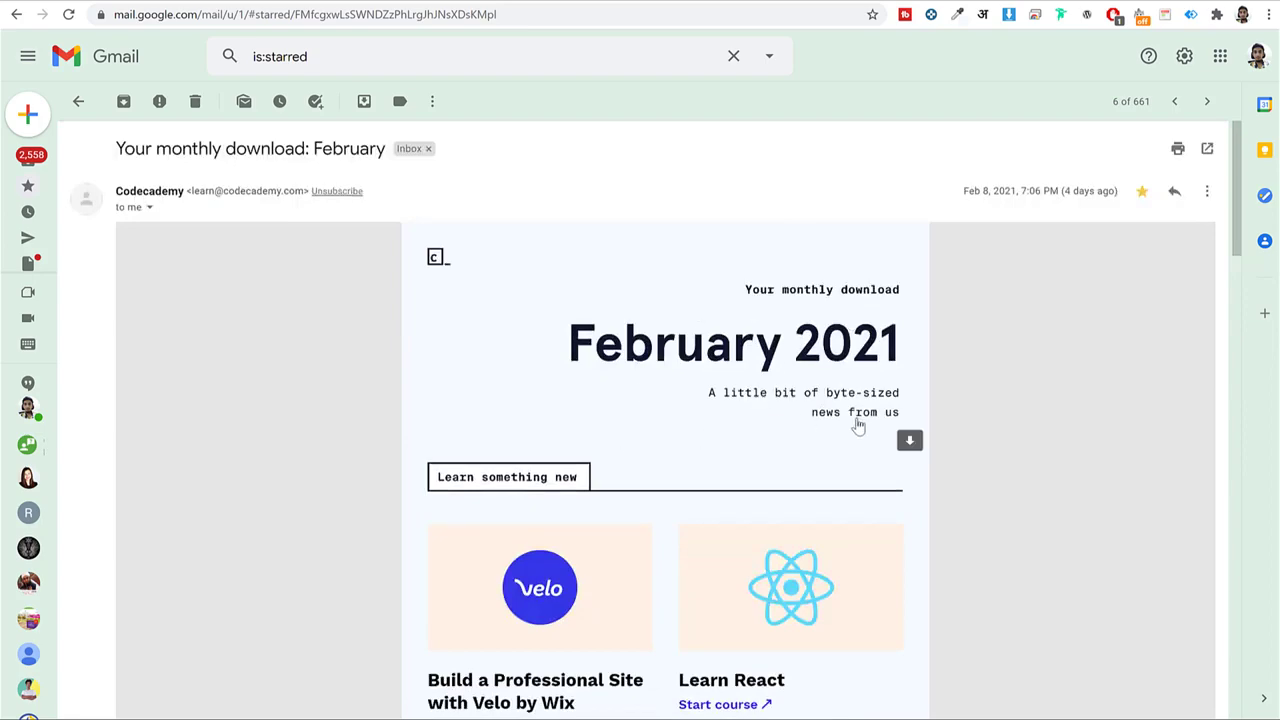
pyautogui.scroll(-7, 858, 427)
pyautogui.scroll(4, 857, 438)
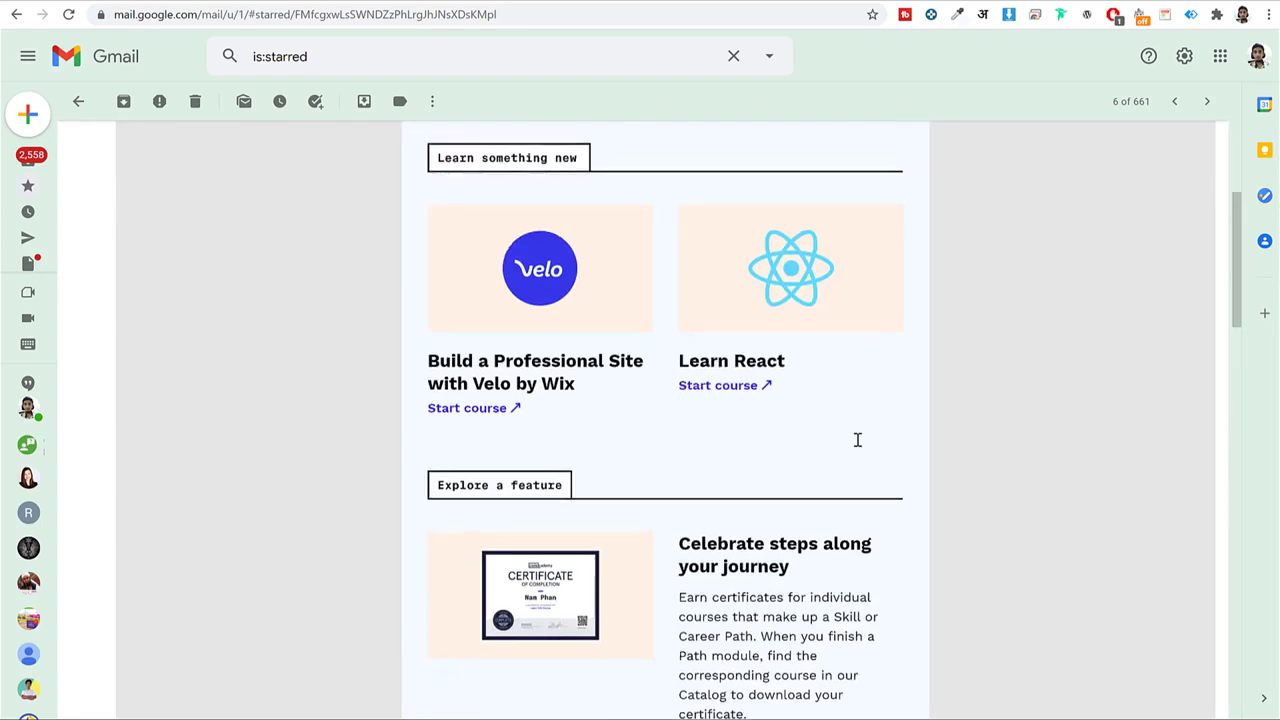
pyautogui.scroll(3, 857, 440)
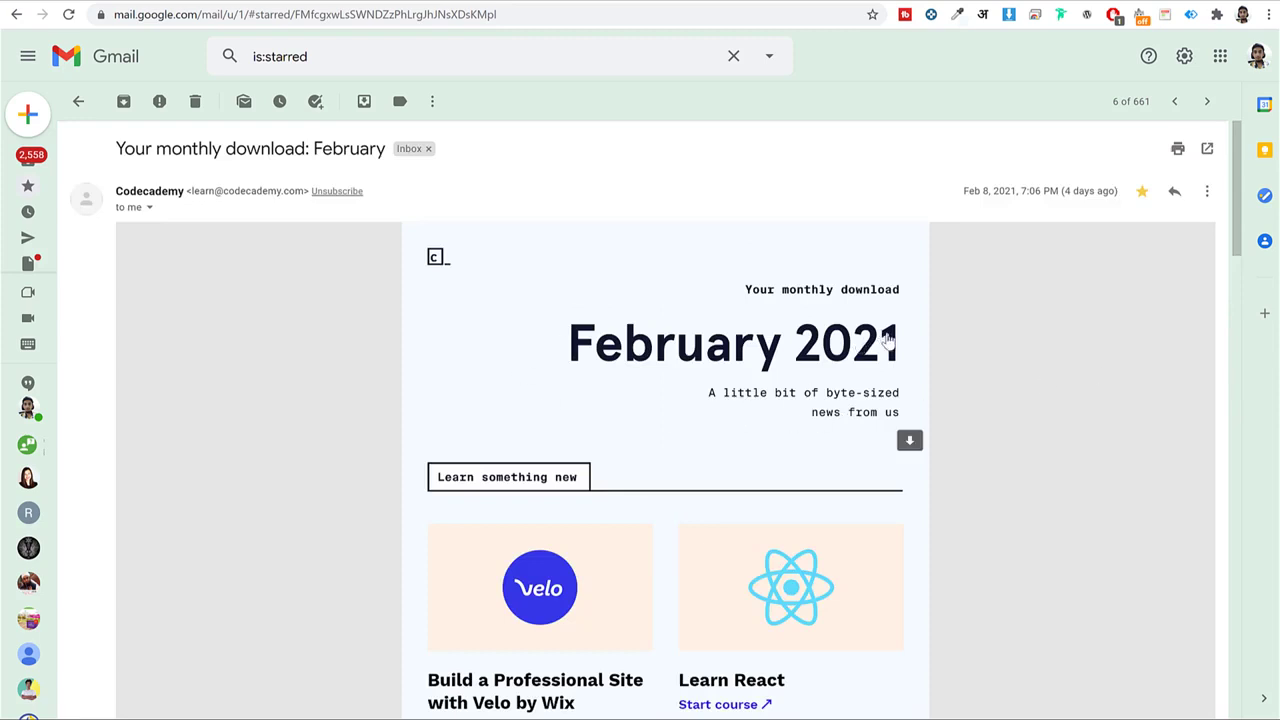
pyautogui.scroll(-7, 905, 360)
pyautogui.scroll(5, 926, 400)
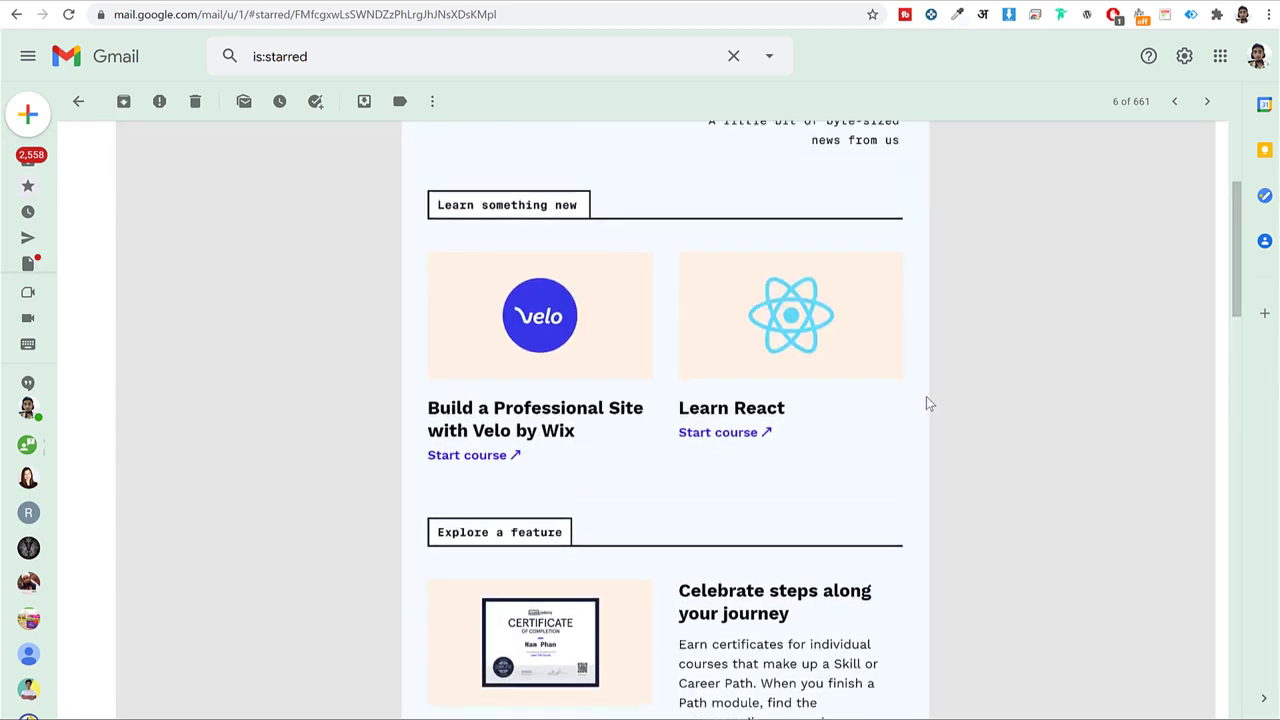
pyautogui.scroll(3, 926, 398)
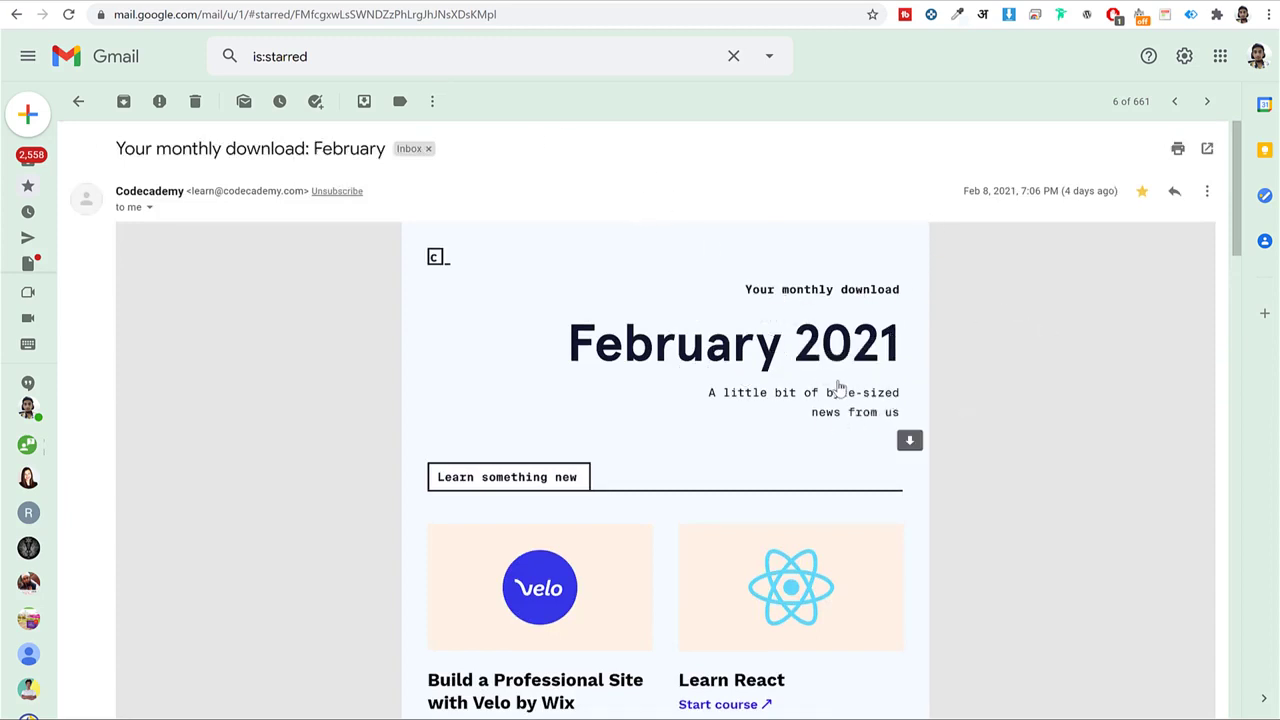
# - Save the newsletter's header image as 'unnamed (7).png' and preview it in Photos
pyautogui.rightClick(787, 345)
pyautogui.click(840, 370)
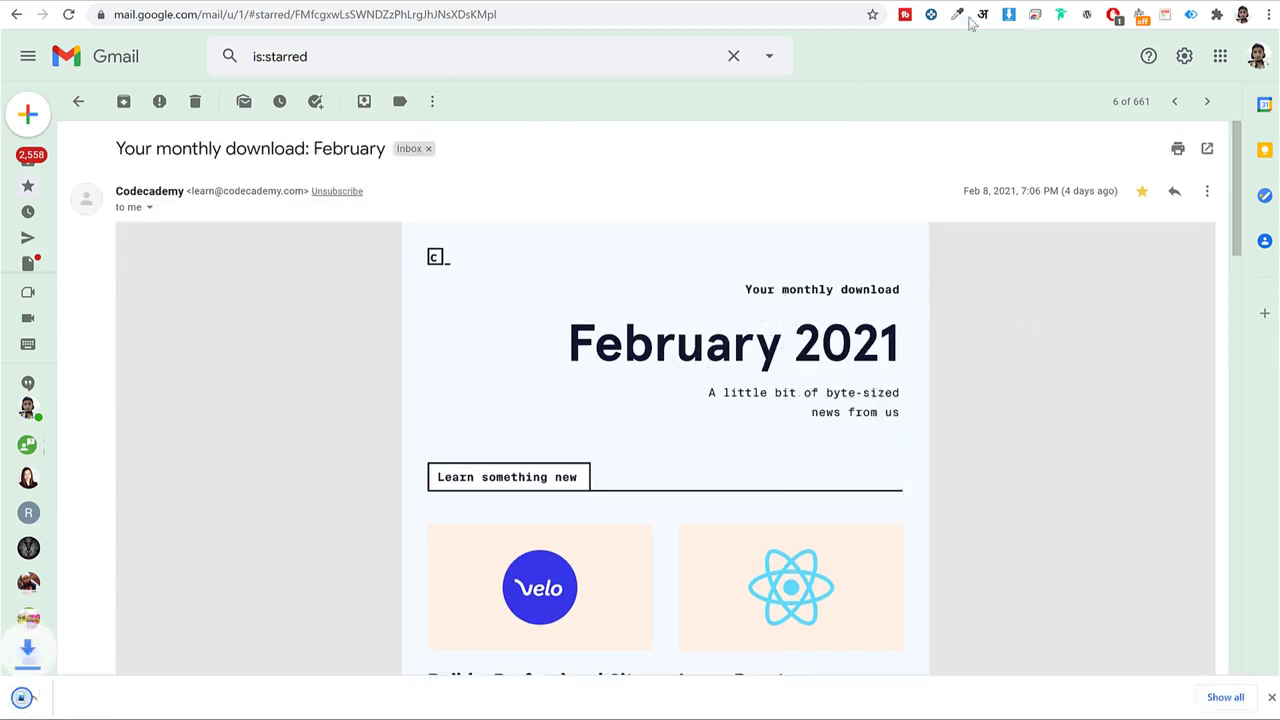
pyautogui.click(80, 698)
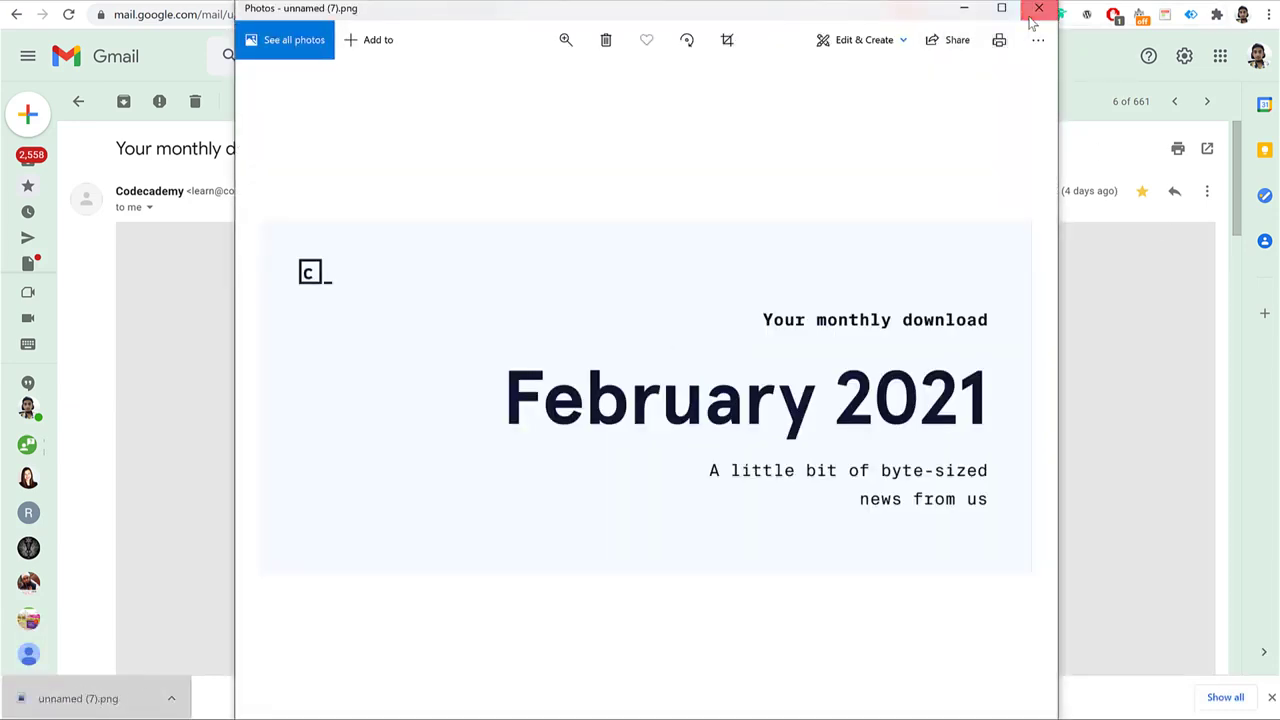
pyautogui.click(1038, 8)
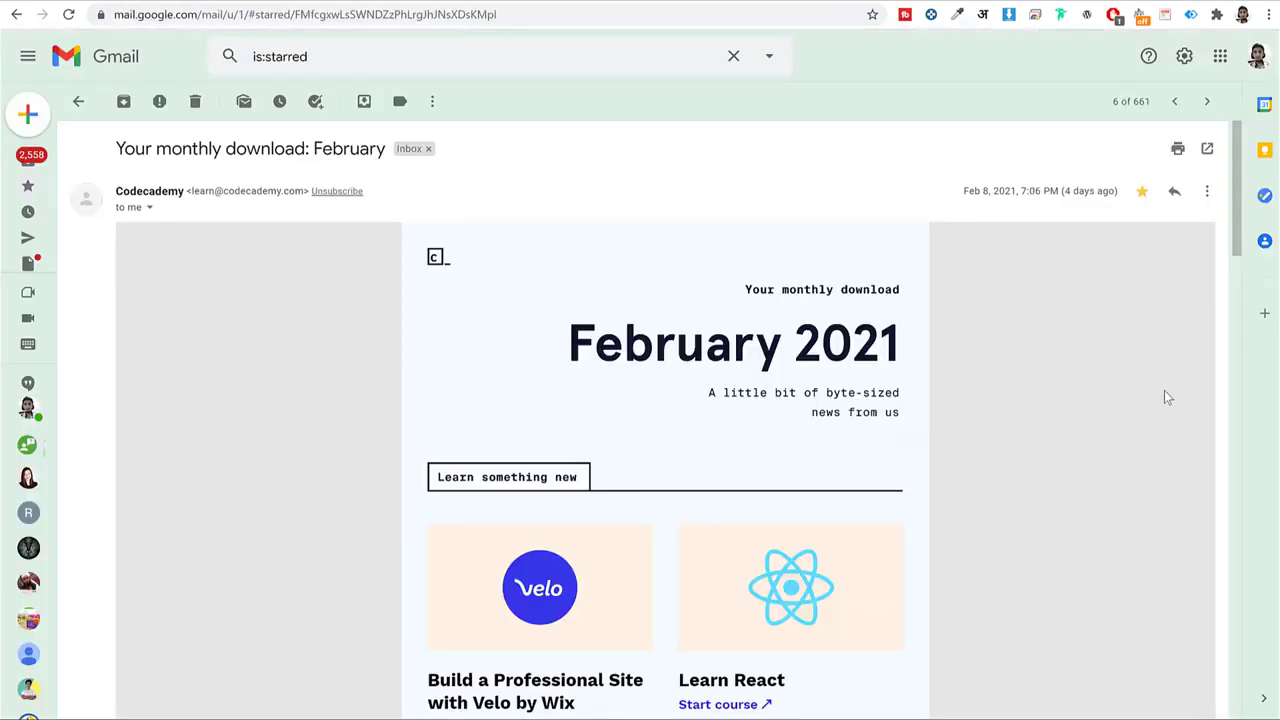
# - Show the template's Style panel with Page, Preheader, Header, Body and Footer sections
pyautogui.scroll(-1, 1150, 410)
pyautogui.scroll(-2, 1133, 431)
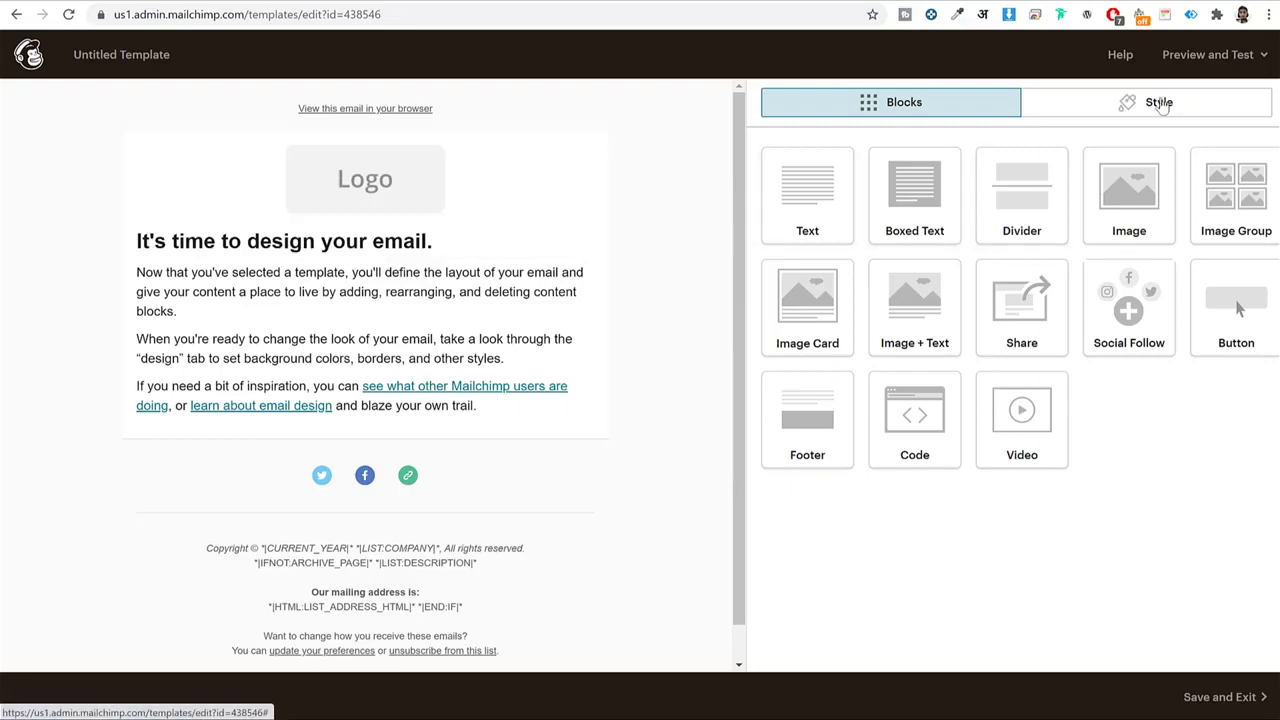
pyautogui.click(1131, 112)
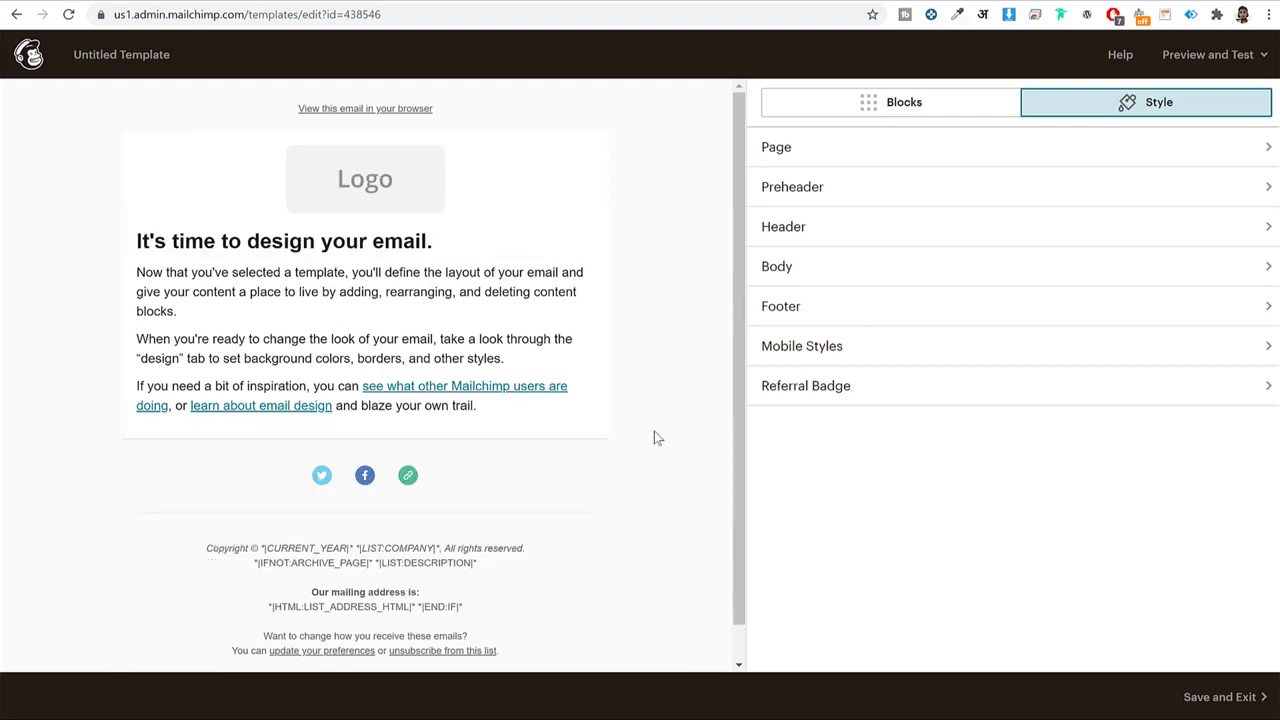
# - Try several swatches, then set the Page background to the pale pink #fff3f8
pyautogui.click(818, 148)
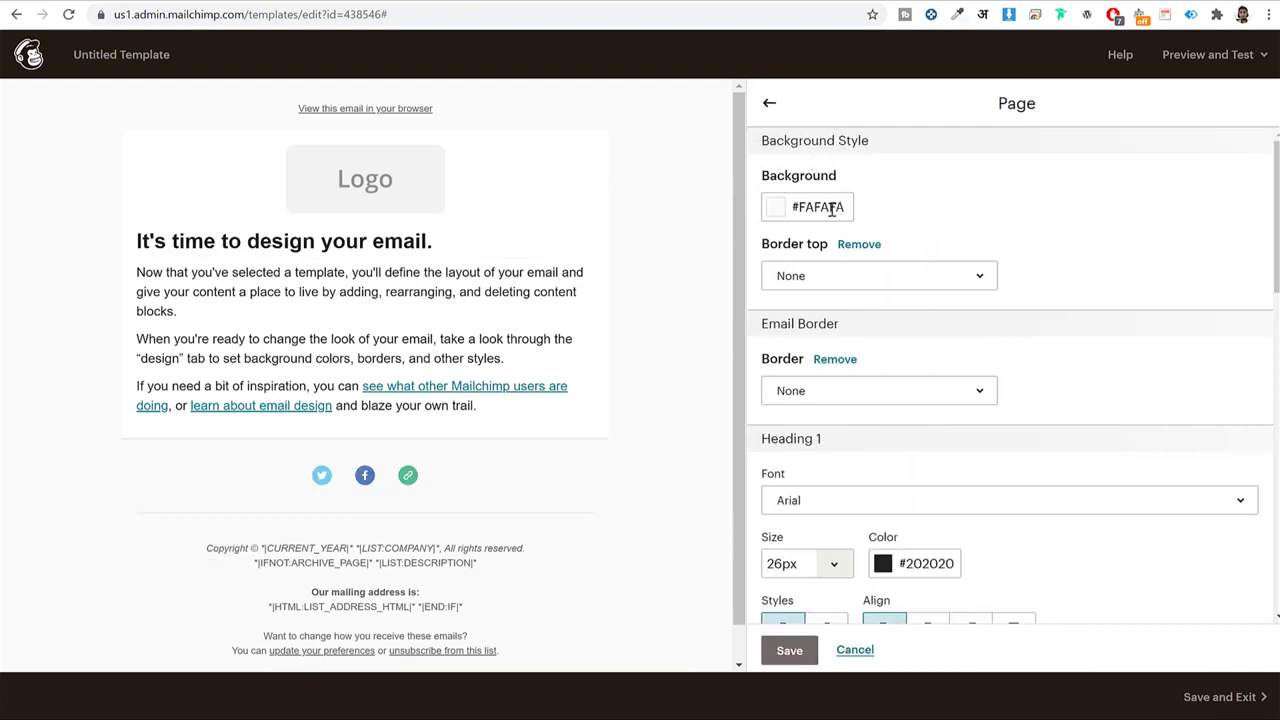
pyautogui.click(830, 208)
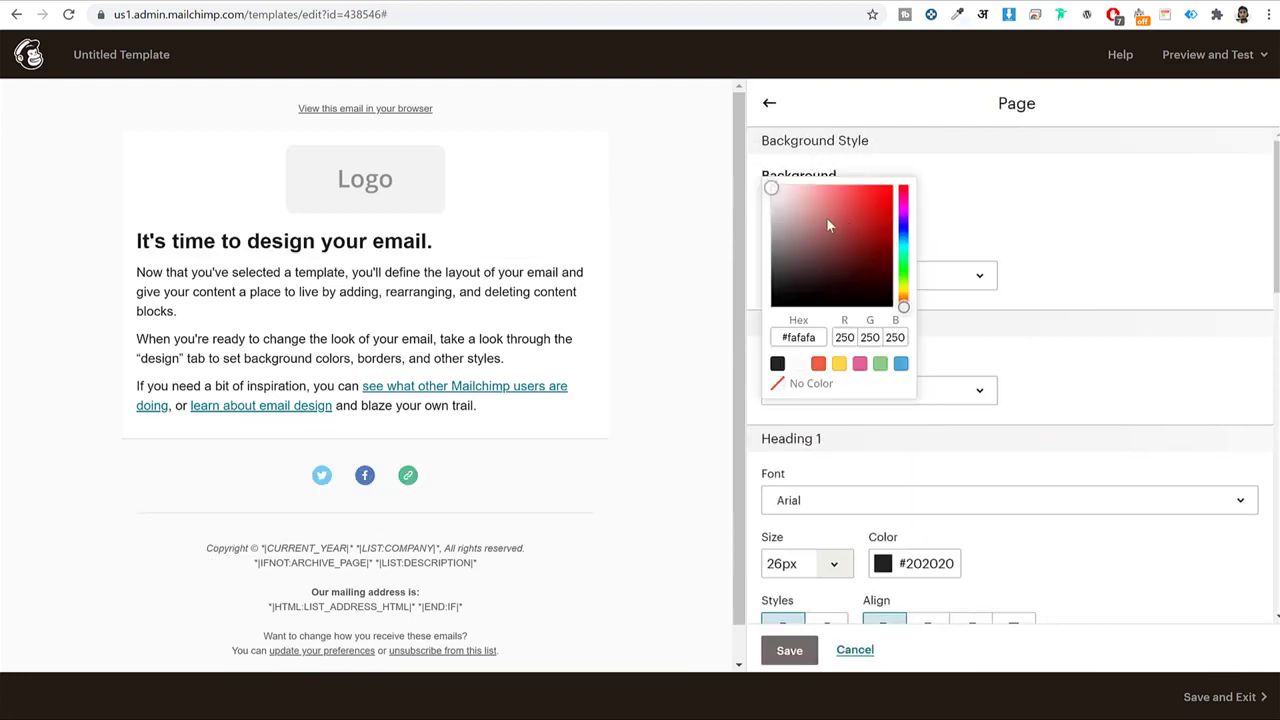
pyautogui.click(818, 364)
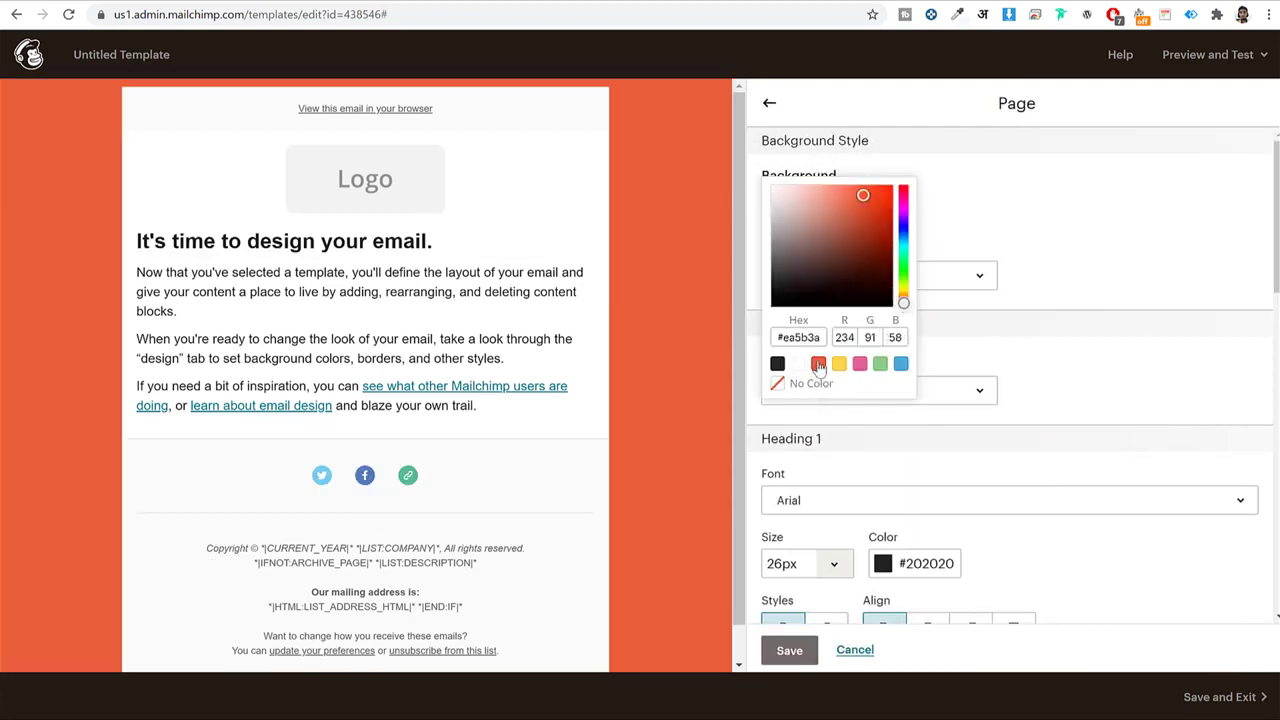
pyautogui.click(884, 366)
pyautogui.click(859, 364)
pyautogui.click(818, 364)
pyautogui.click(859, 364)
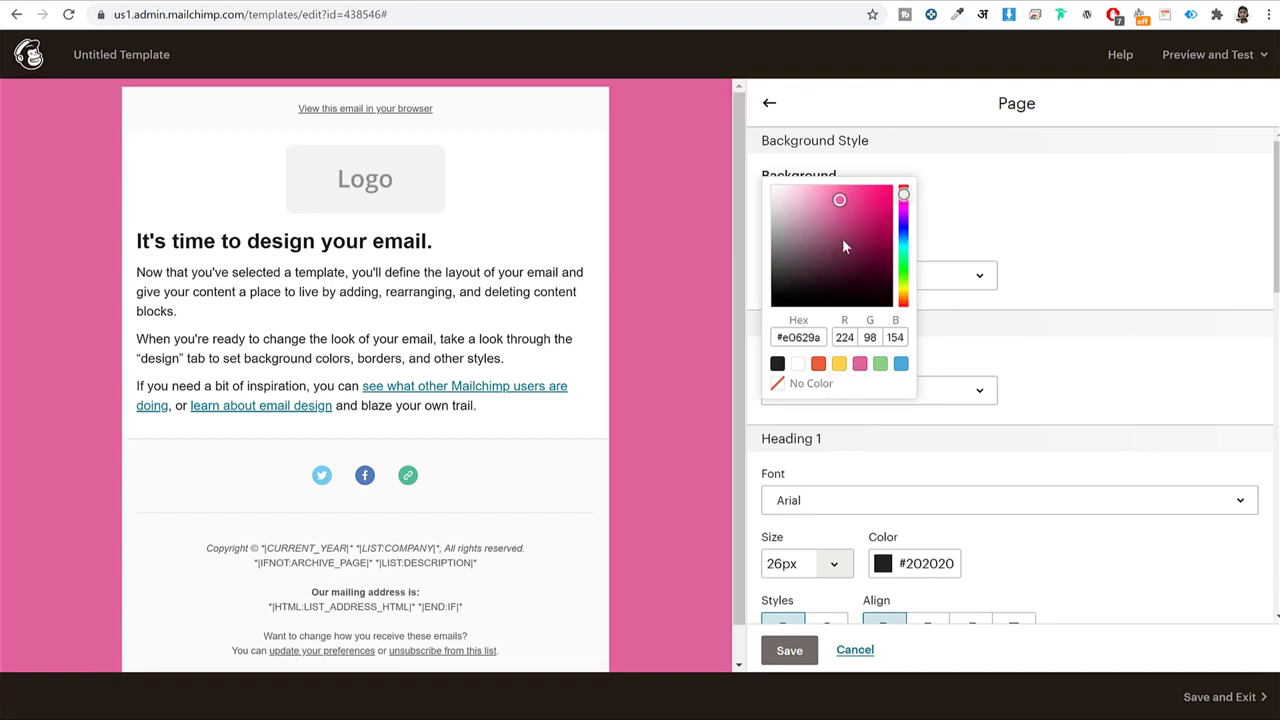
pyautogui.moveTo(841, 200); pyautogui.dragTo(778, 183)
pyautogui.click(827, 207)
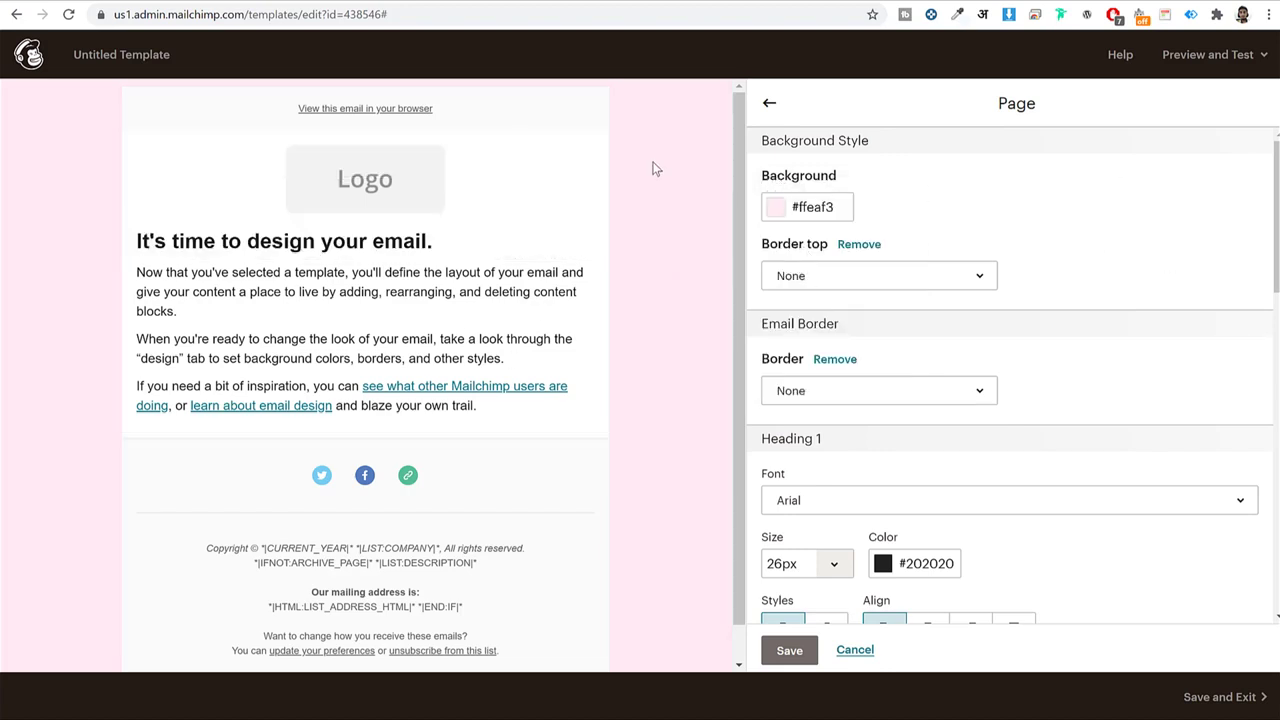
pyautogui.click(808, 205)
pyautogui.moveTo(778, 183); pyautogui.dragTo(776, 183)
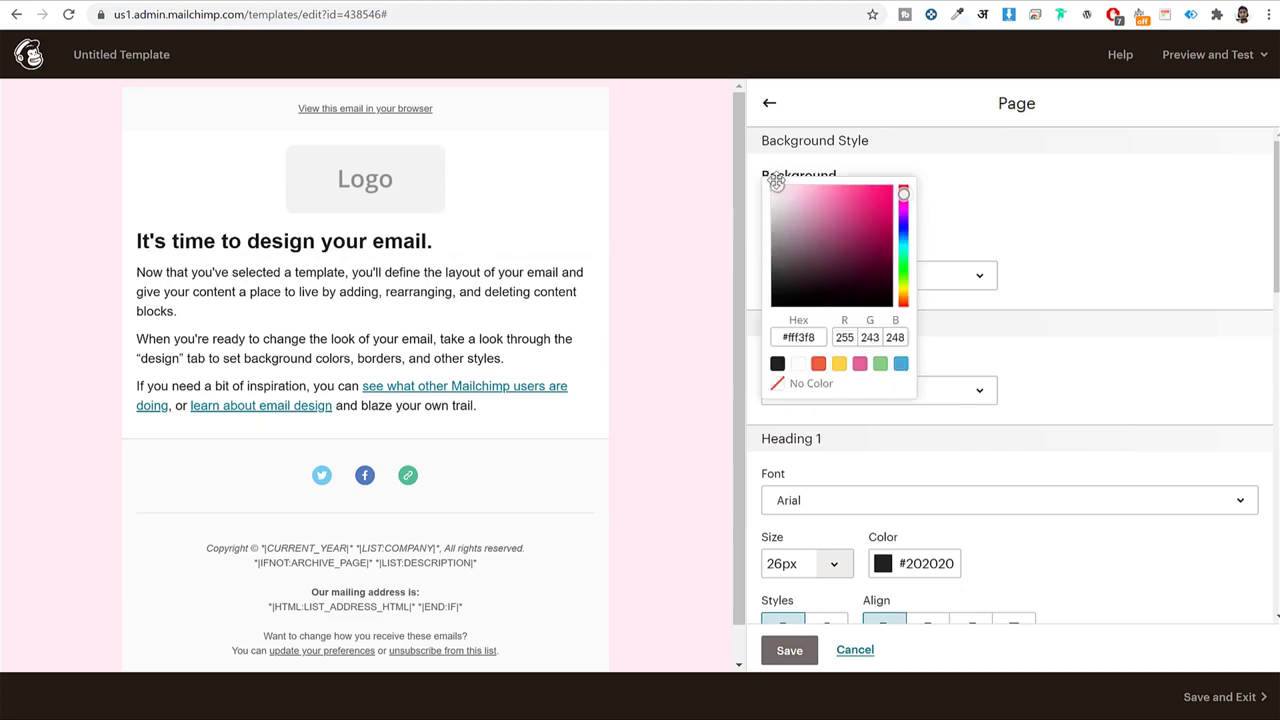
pyautogui.click(1092, 187)
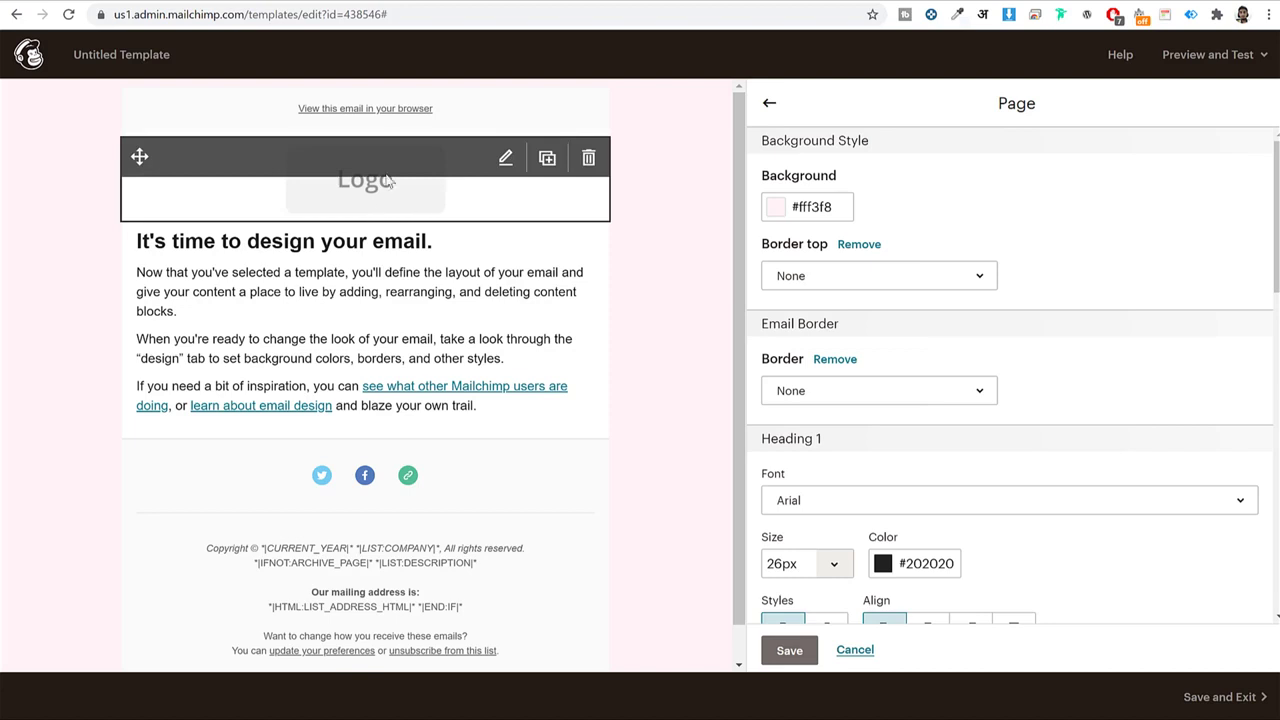
# - Open the default logo block's image settings, comparing against the Gmail reference emails
pyautogui.click(376, 197)
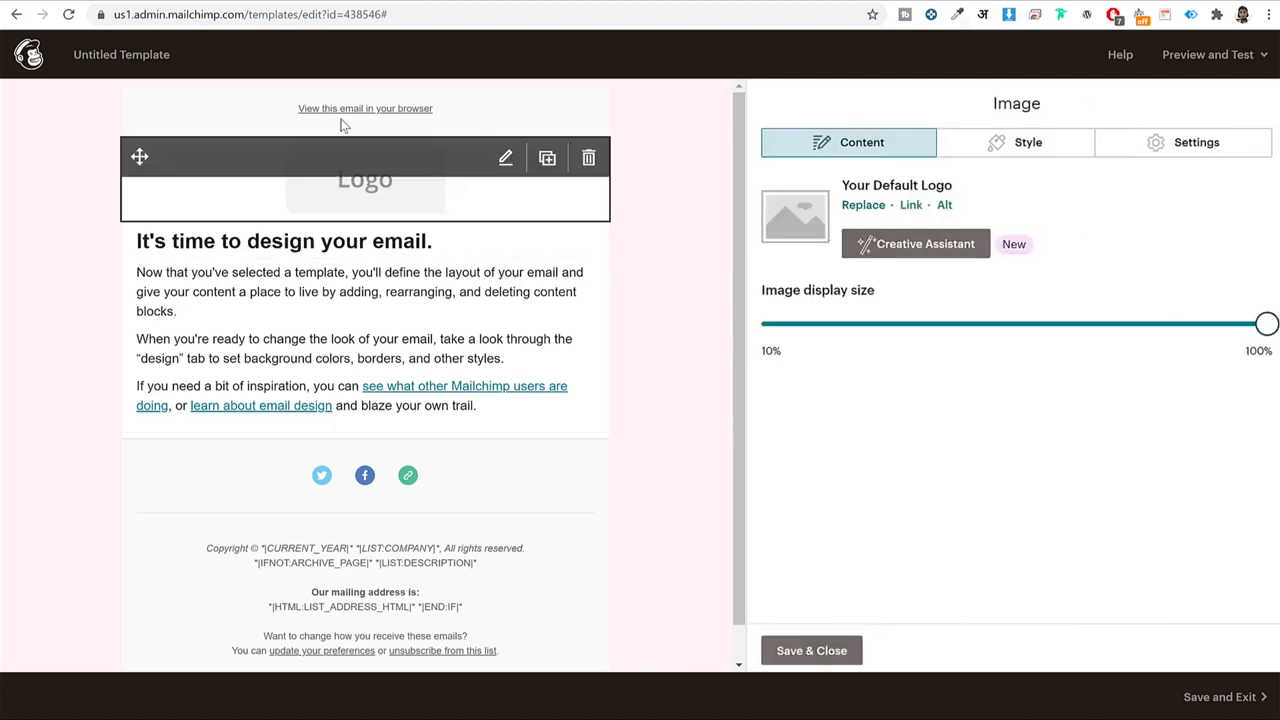
pyautogui.click(289, 4)
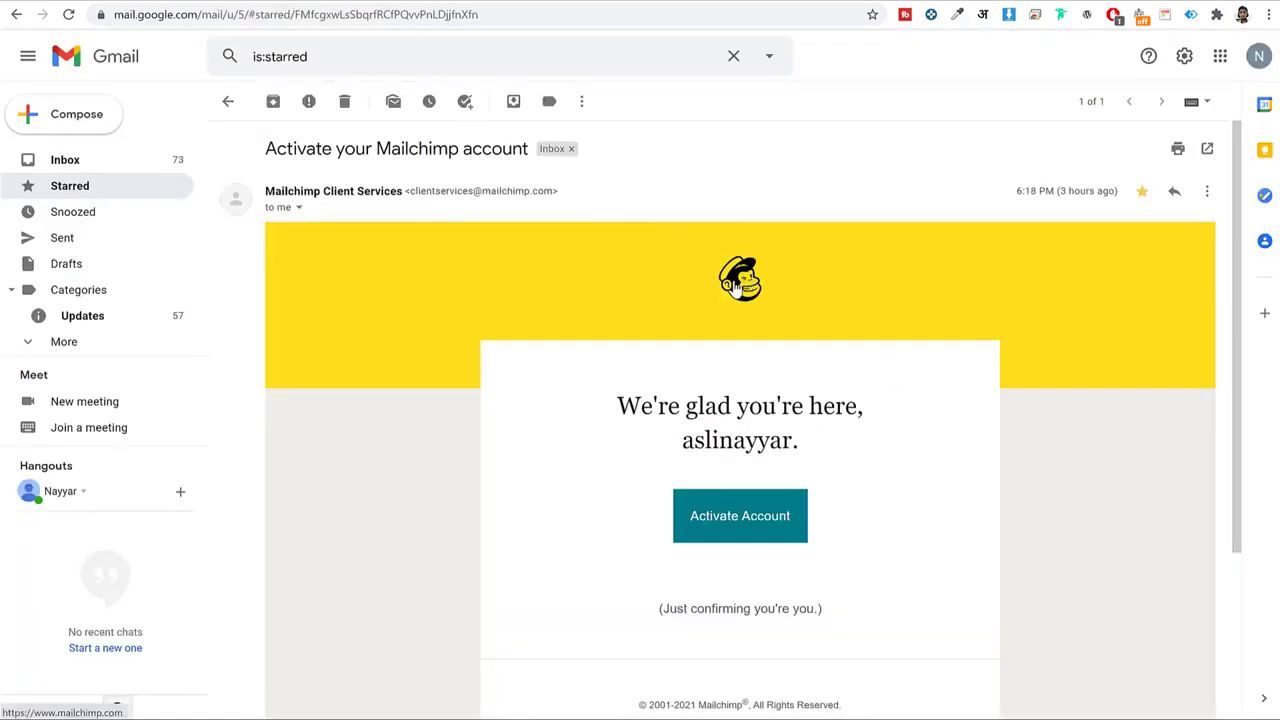
pyautogui.click(600, 4)
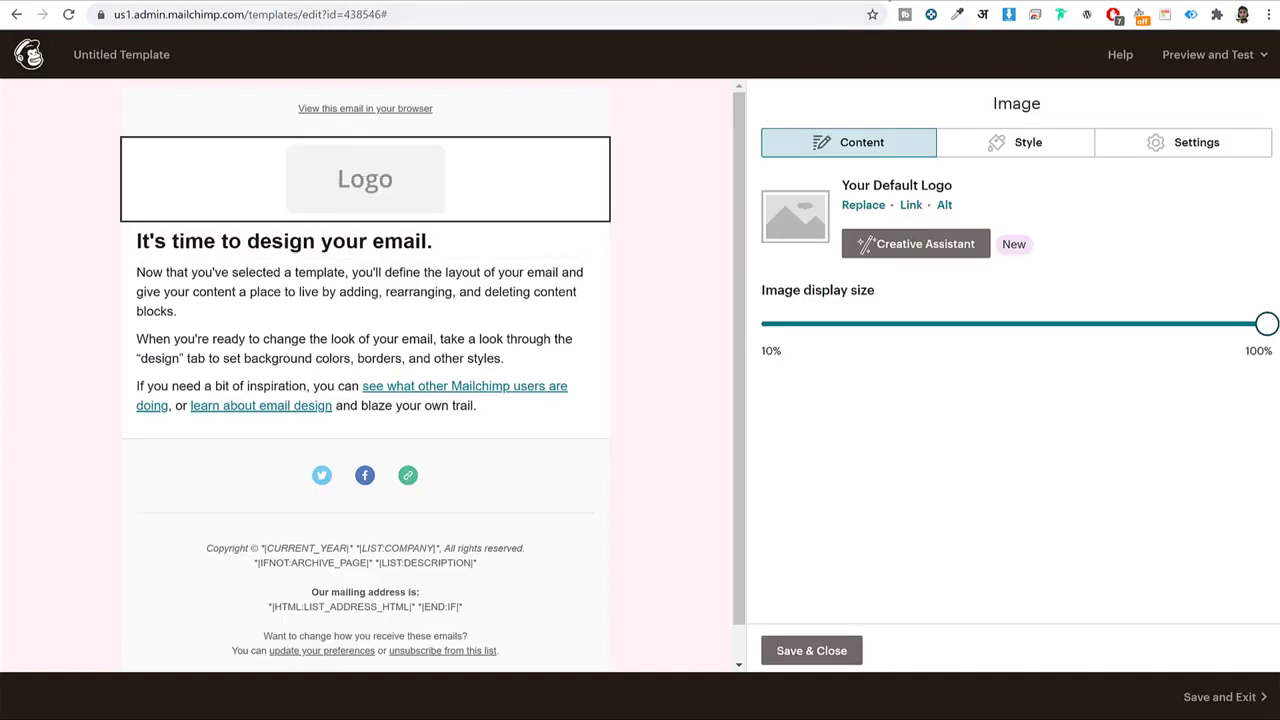
pyautogui.click(857, 4)
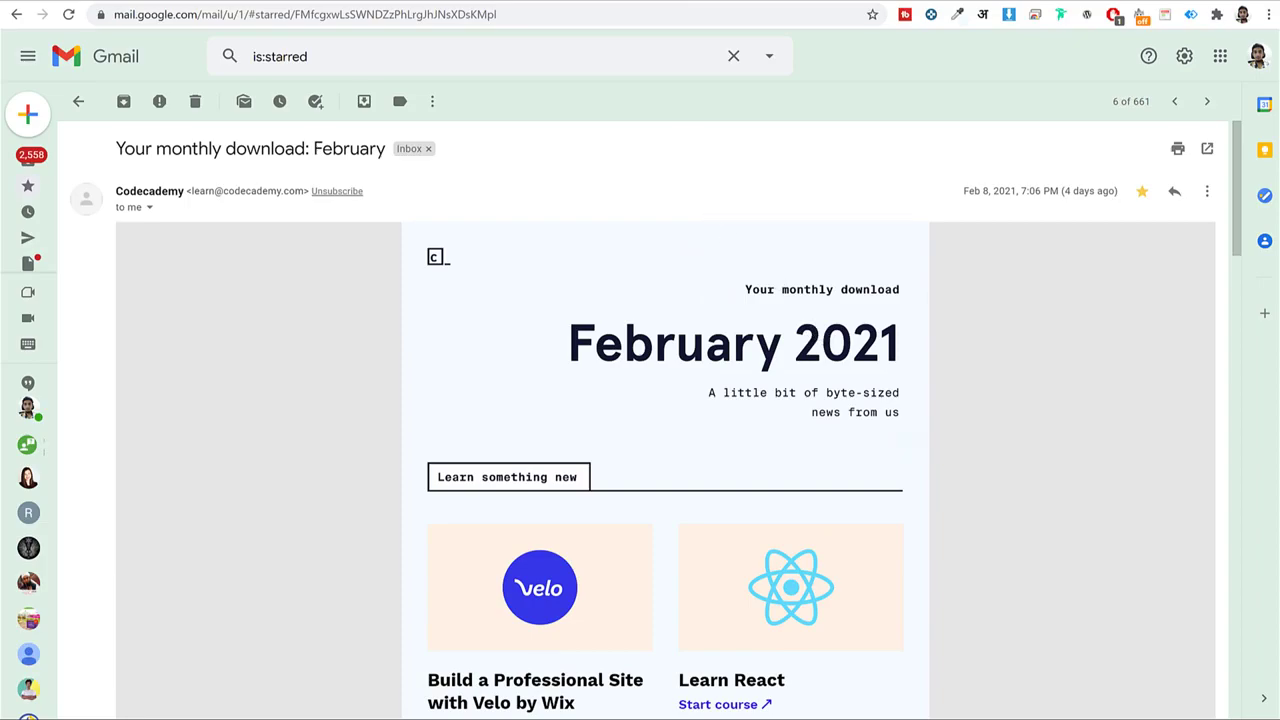
pyautogui.click(513, 3)
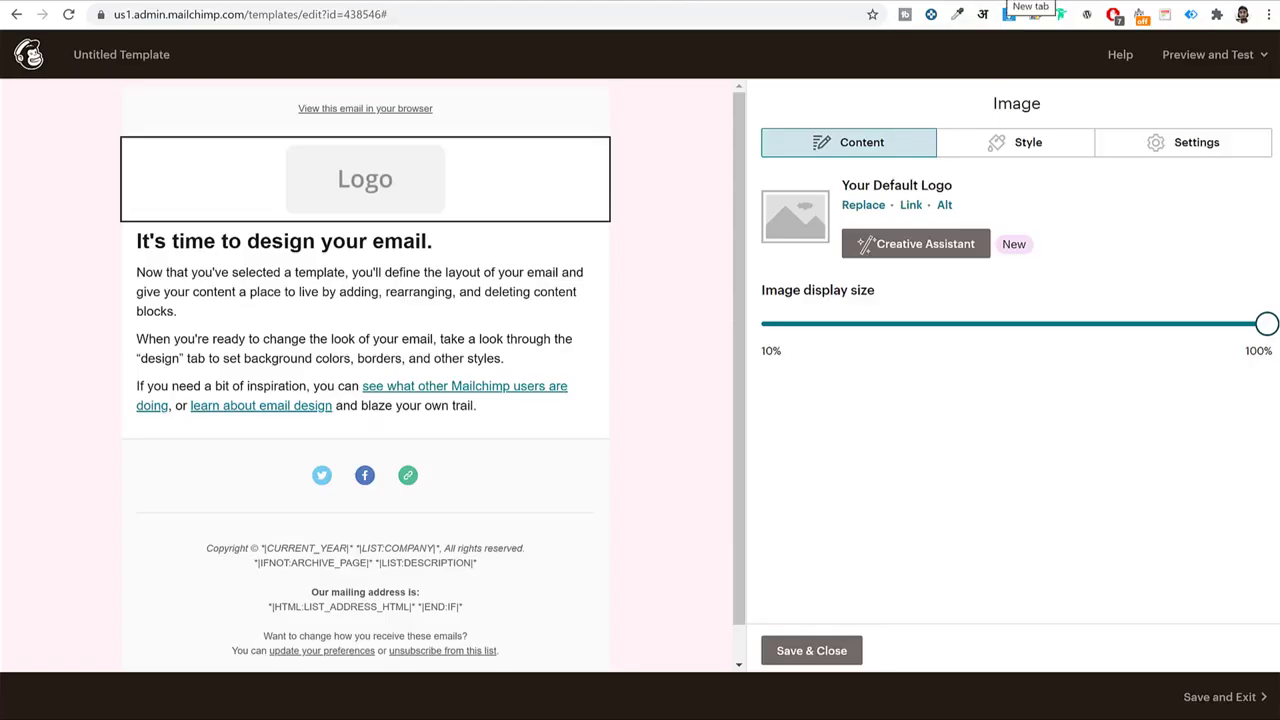
# - Load canva.com in a new browser tab
pyautogui.click(1022, 2)
pyautogui.write('canva.com')
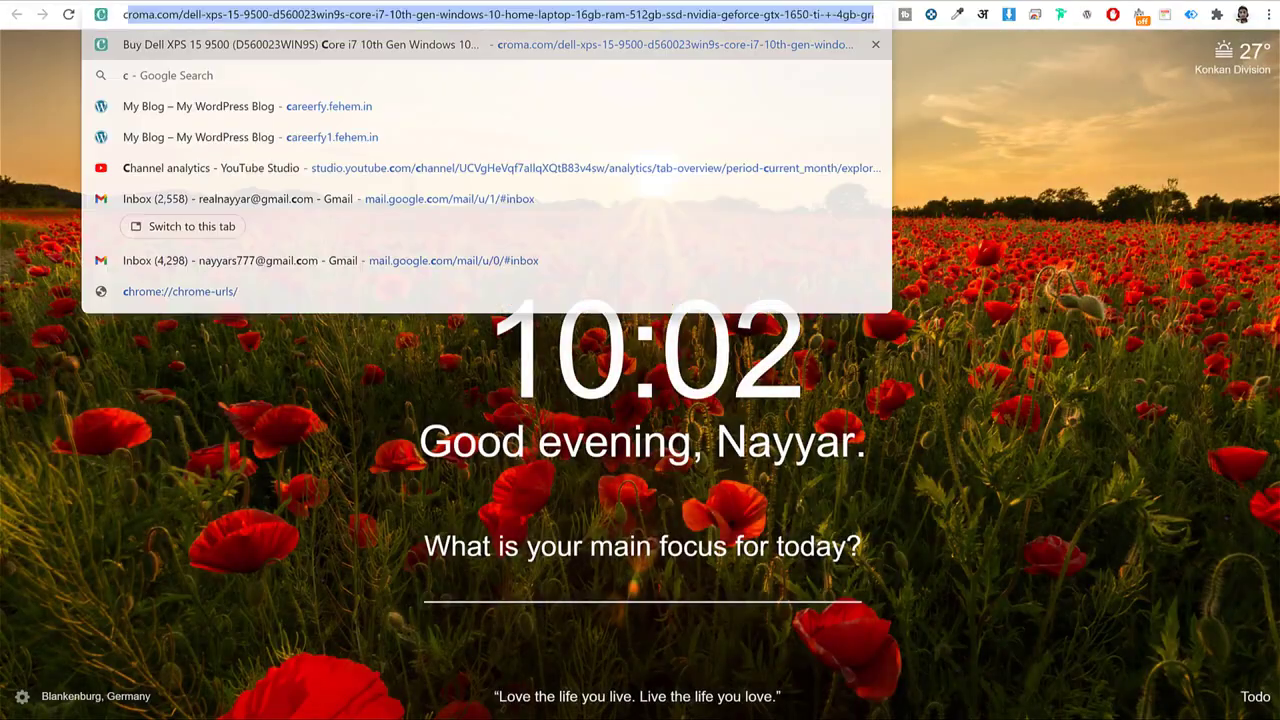
pyautogui.press('Return')
pyautogui.scroll(-10, 1038, 200)
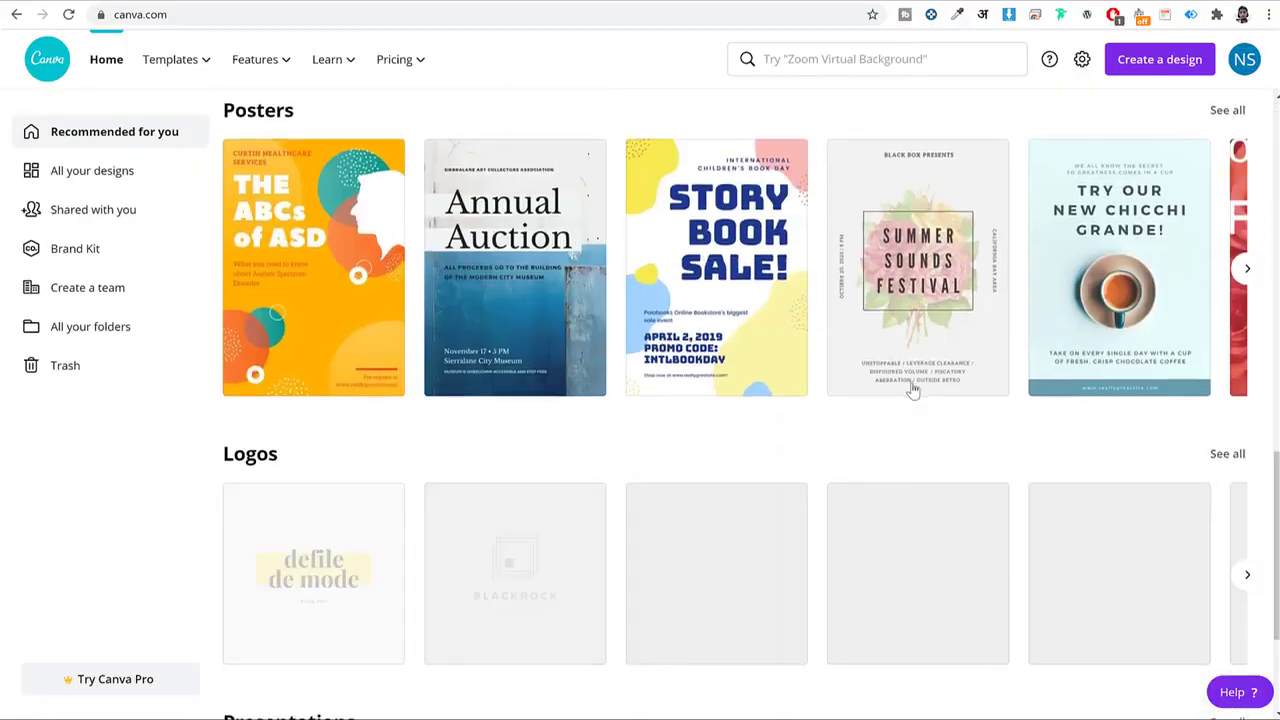
# - Open Canva's Create a design list with formats like Poster, Flyer, Logo, Newsletter and custom size
pyautogui.scroll(3, 910, 389)
pyautogui.scroll(10, 920, 385)
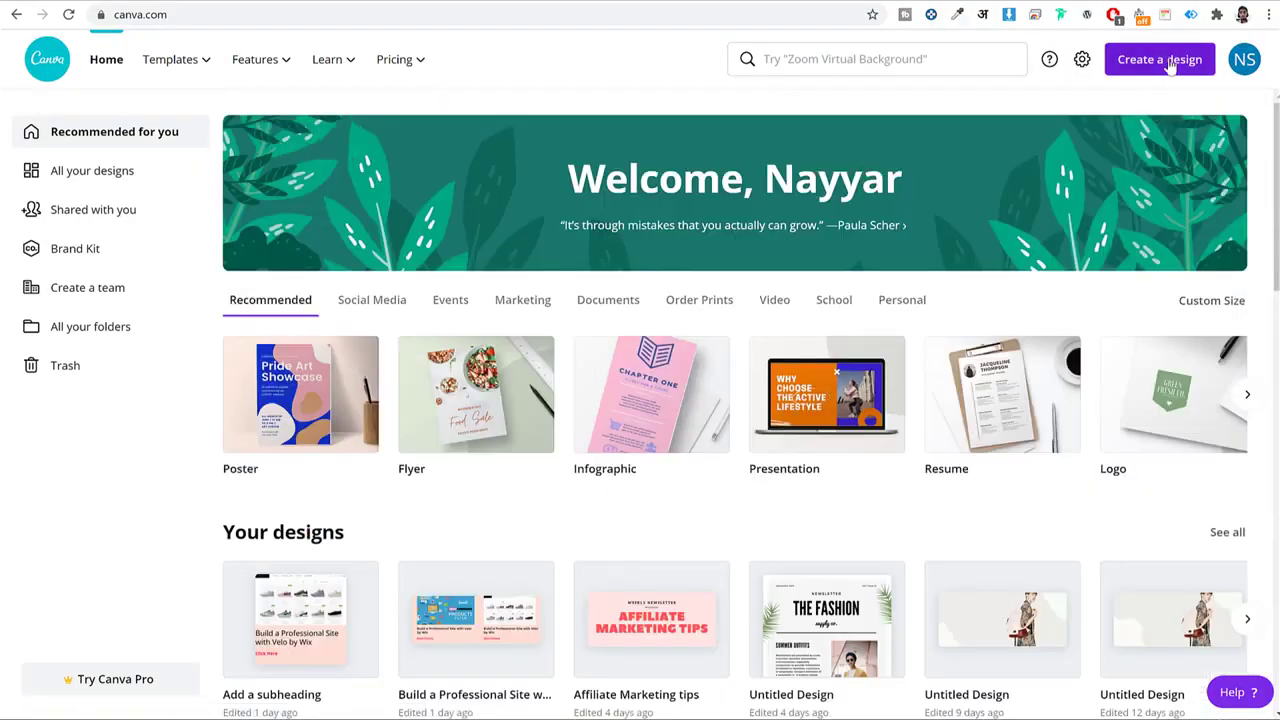
pyautogui.click(1150, 64)
pyautogui.scroll(-4, 1115, 363)
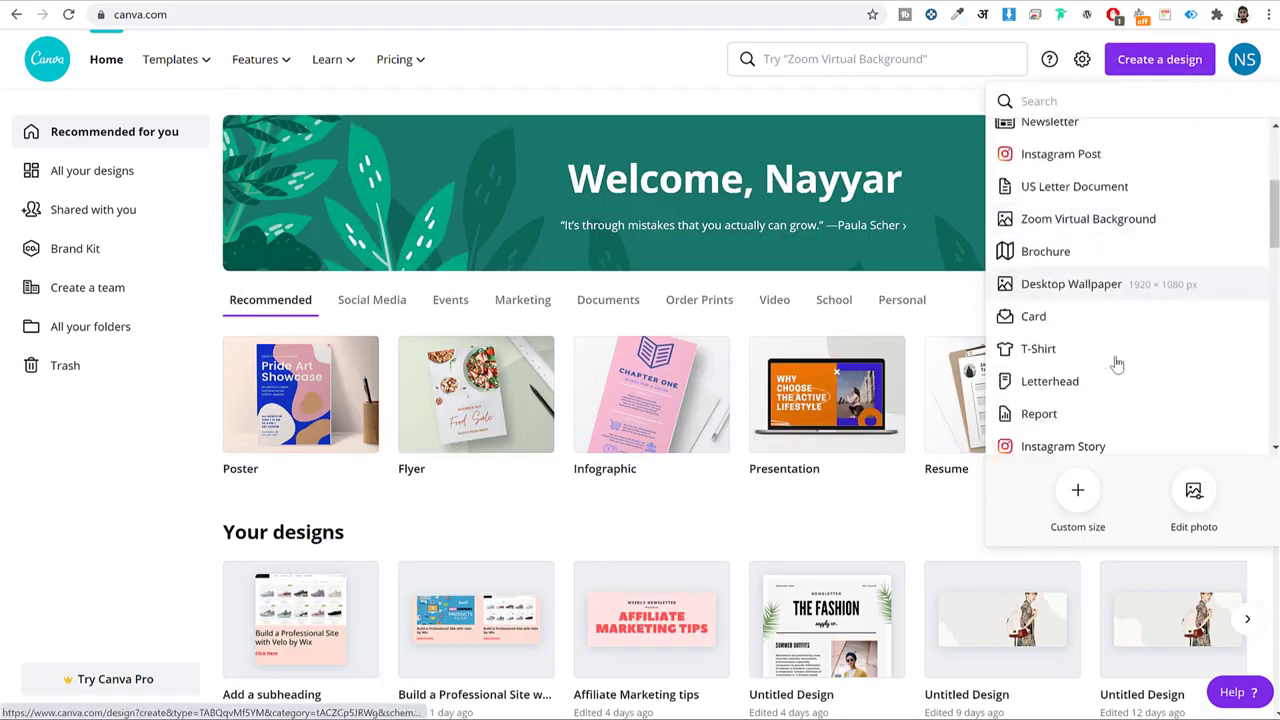
pyautogui.scroll(-3, 1117, 364)
pyautogui.scroll(4, 1104, 316)
pyautogui.scroll(-4, 1098, 322)
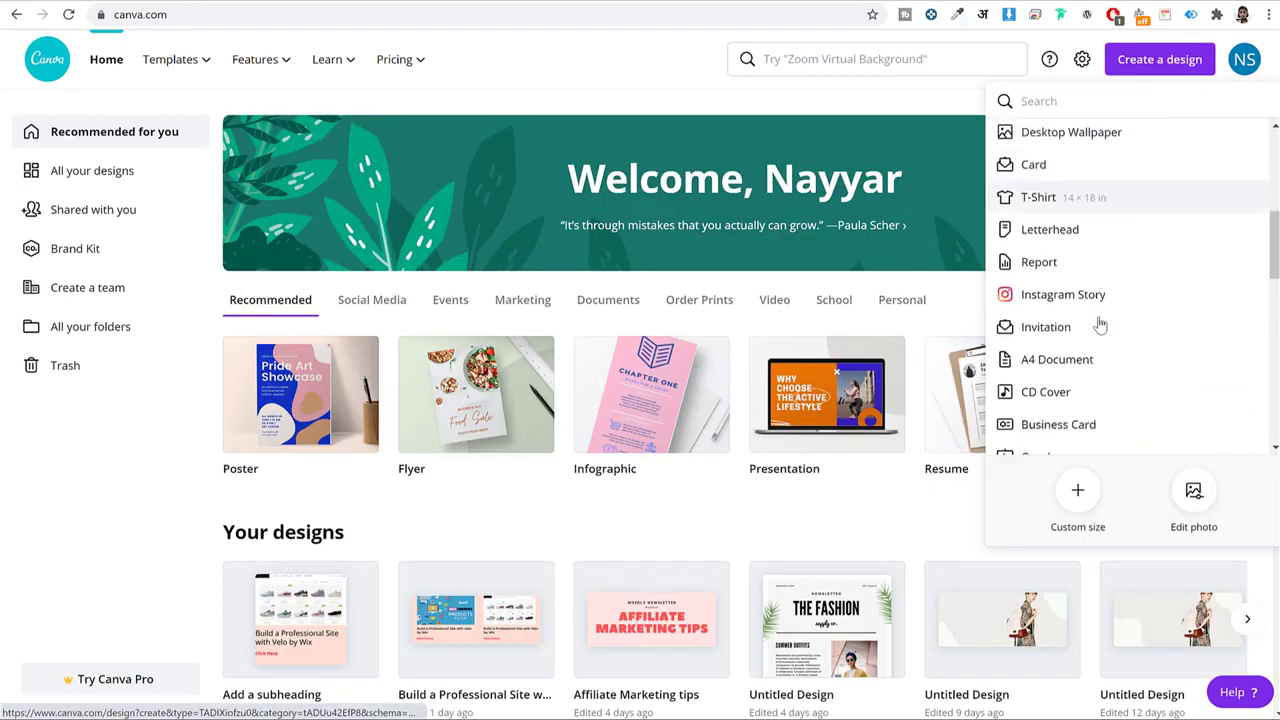
pyautogui.scroll(-4, 1100, 330)
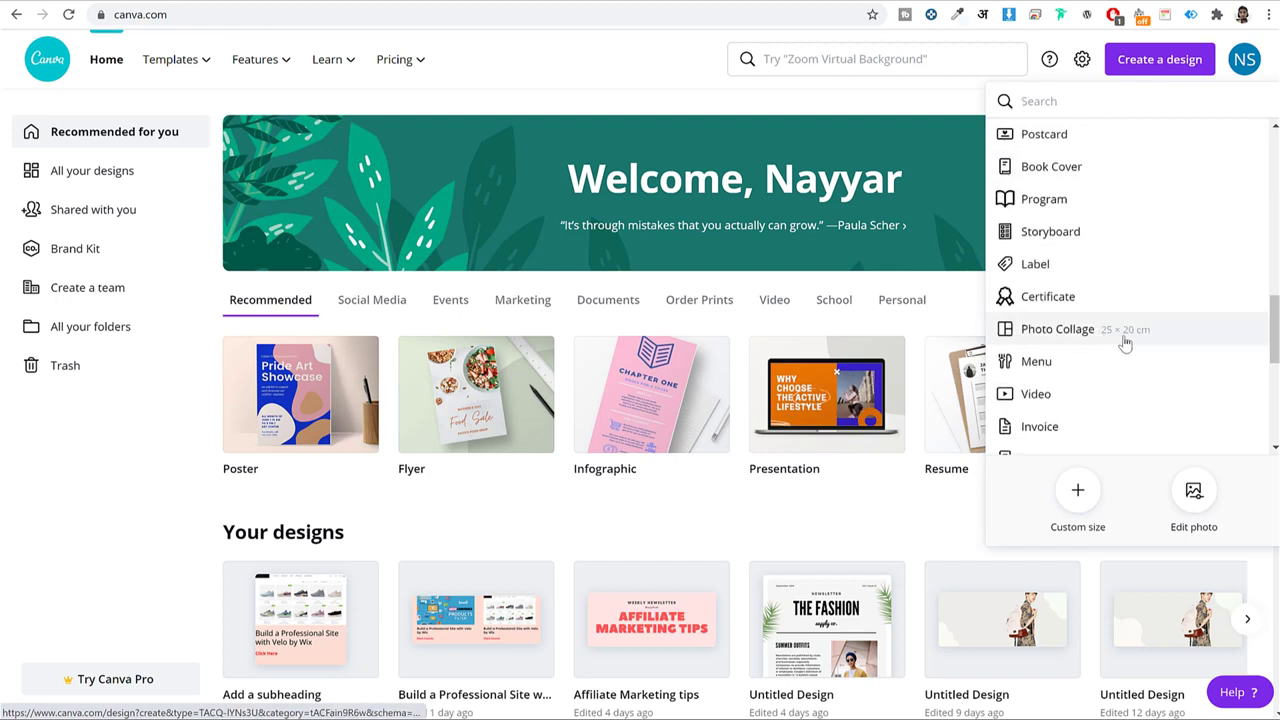
pyautogui.scroll(3, 1122, 342)
pyautogui.scroll(8, 1126, 340)
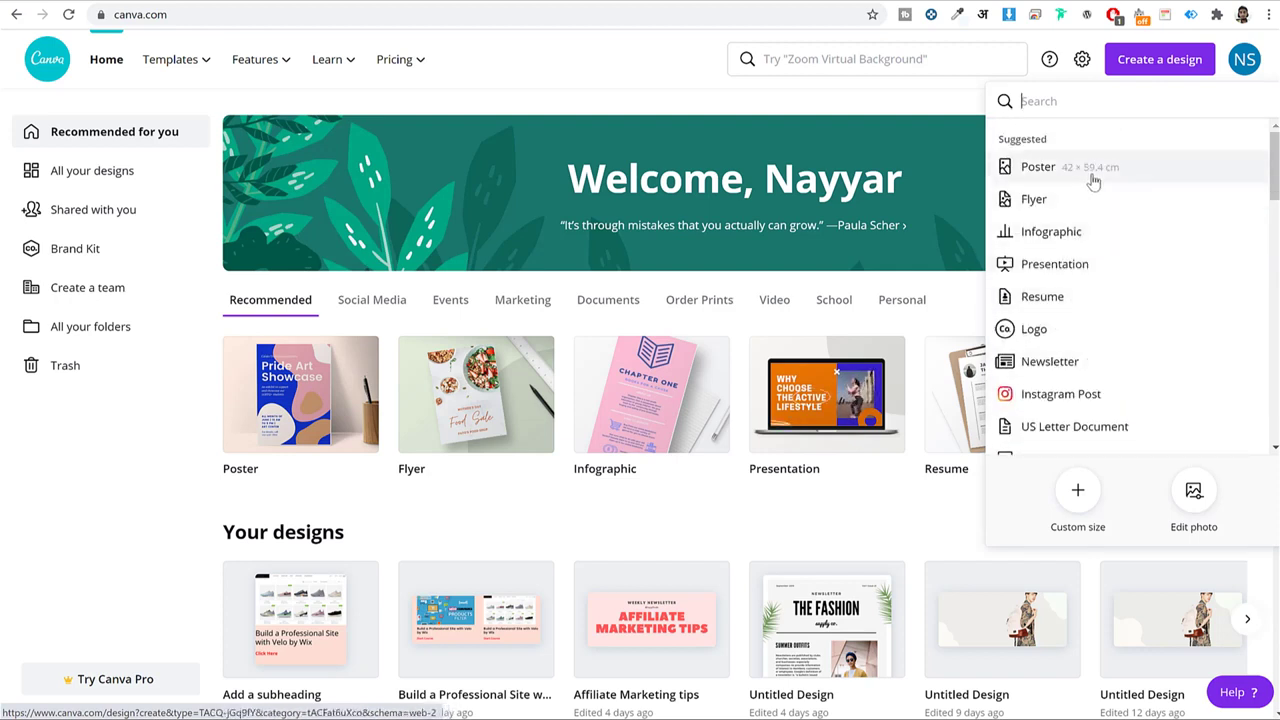
# - Create a blank custom-size design 1280 px wide by 450 px high
pyautogui.click(1077, 490)
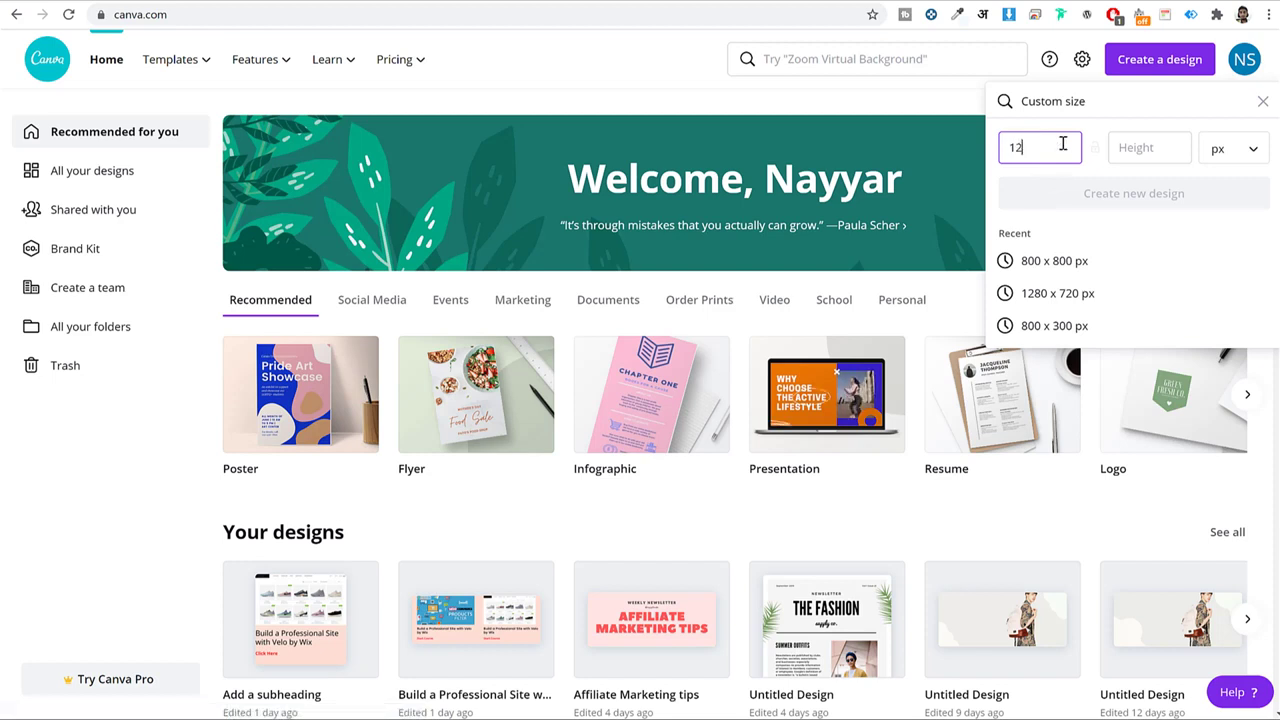
pyautogui.press('Tab')
pyautogui.write('4')
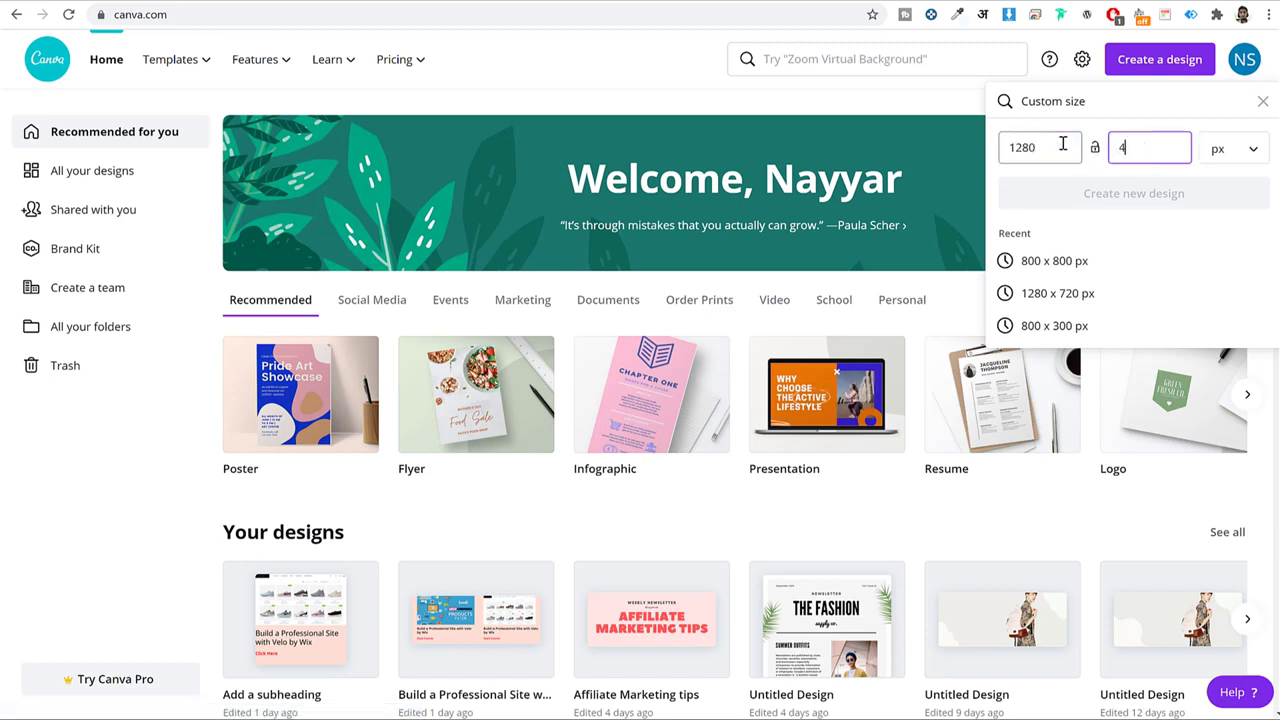
pyautogui.write('00')
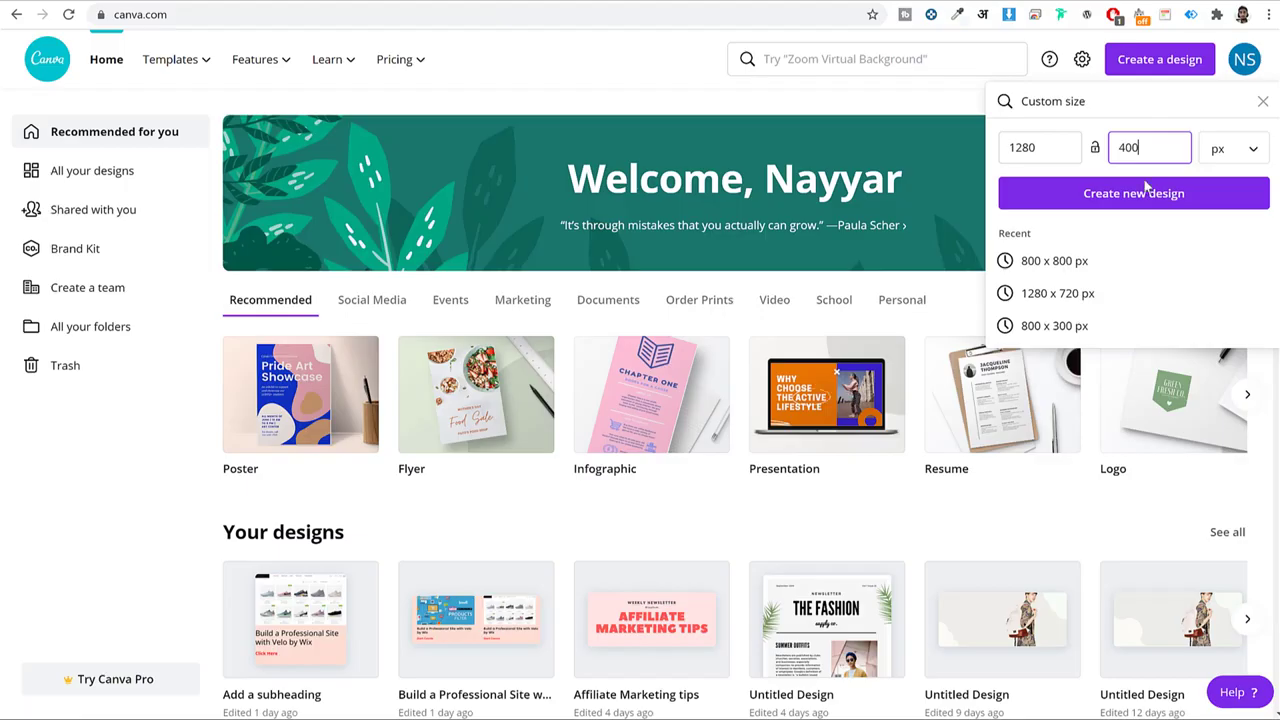
pyautogui.moveTo(1145, 147); pyautogui.dragTo(1100, 150)
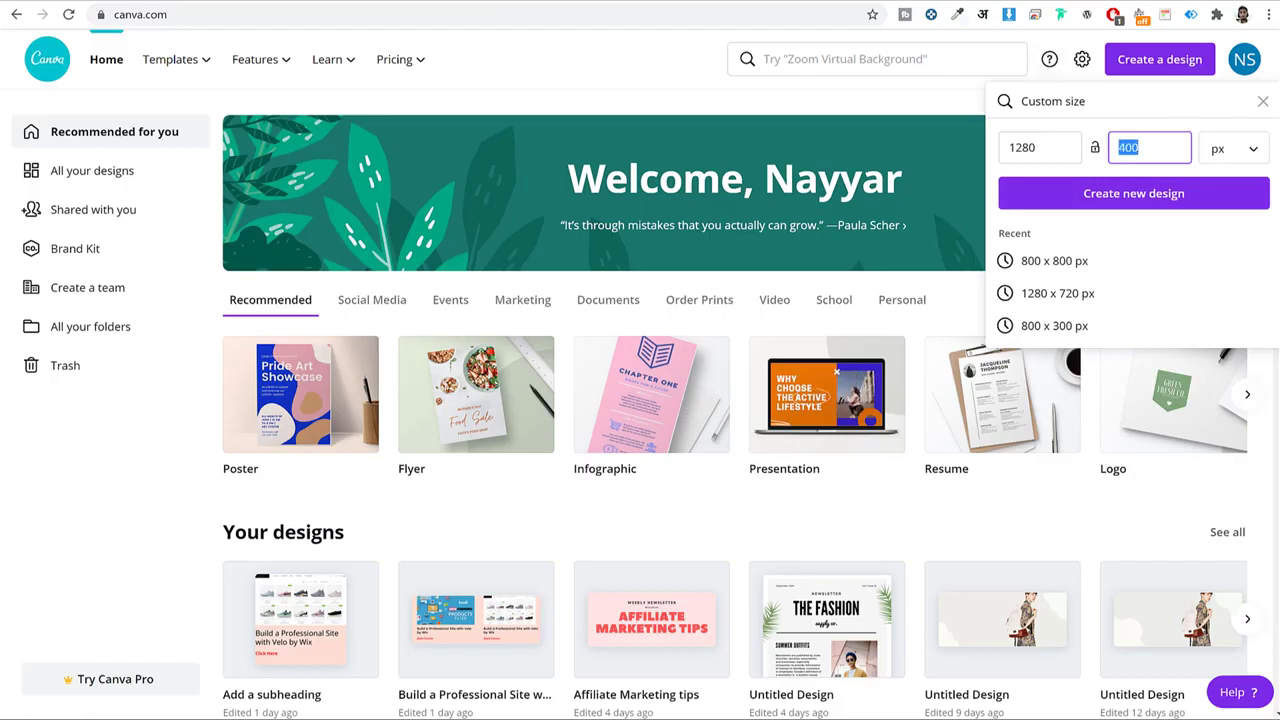
pyautogui.write('450')
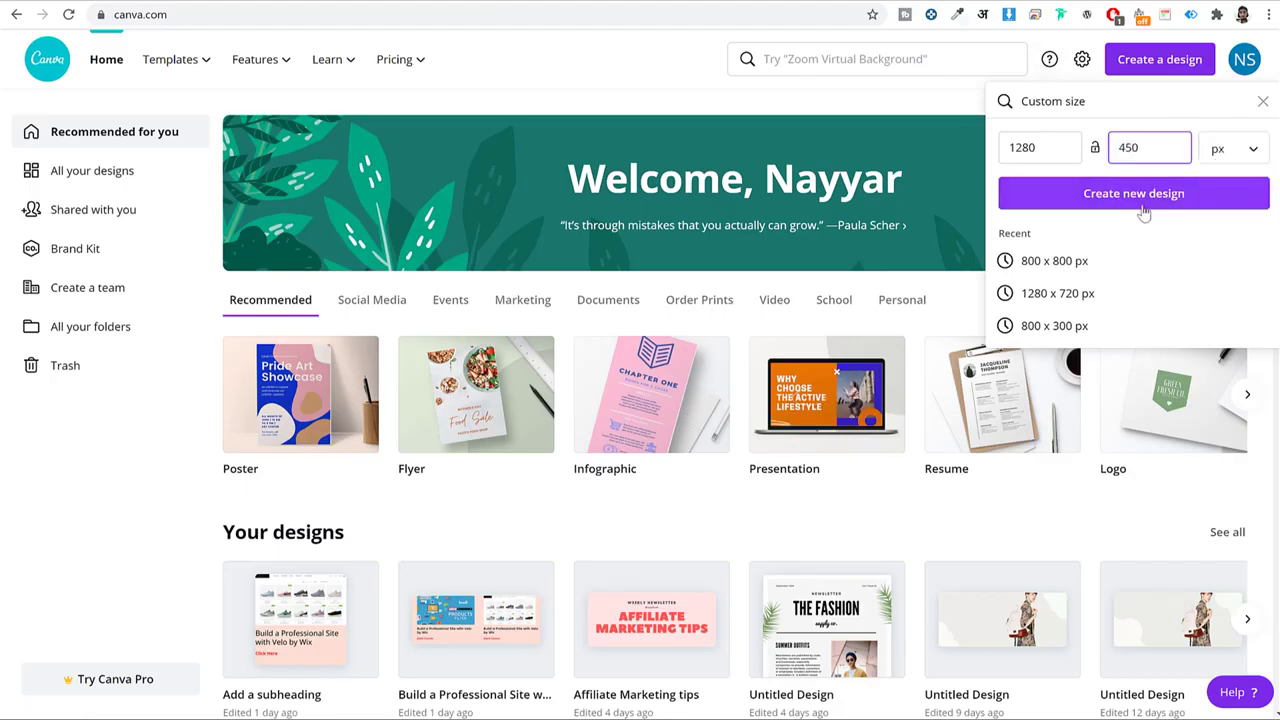
pyautogui.click(1144, 205)
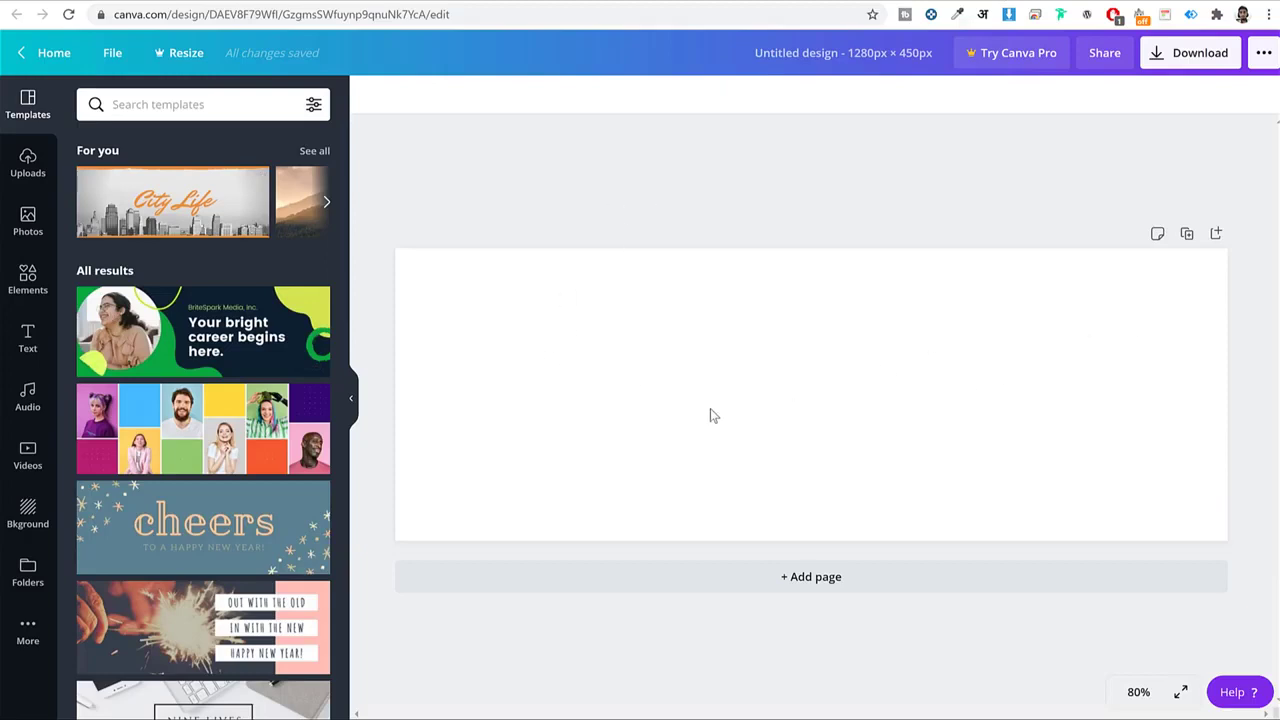
# - Apply the BriteSpark Media 'Your bright career begins here.' template to the banner
pyautogui.scroll(-5, 185, 405)
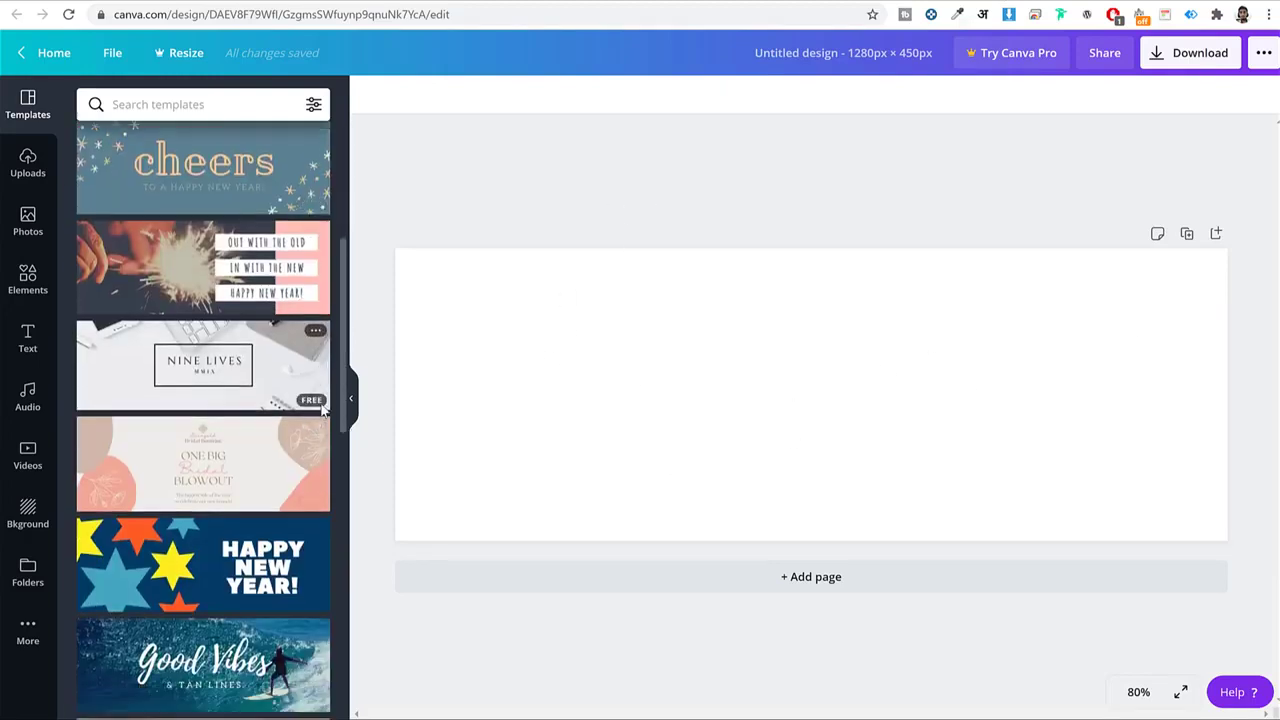
pyautogui.scroll(-6, 287, 346)
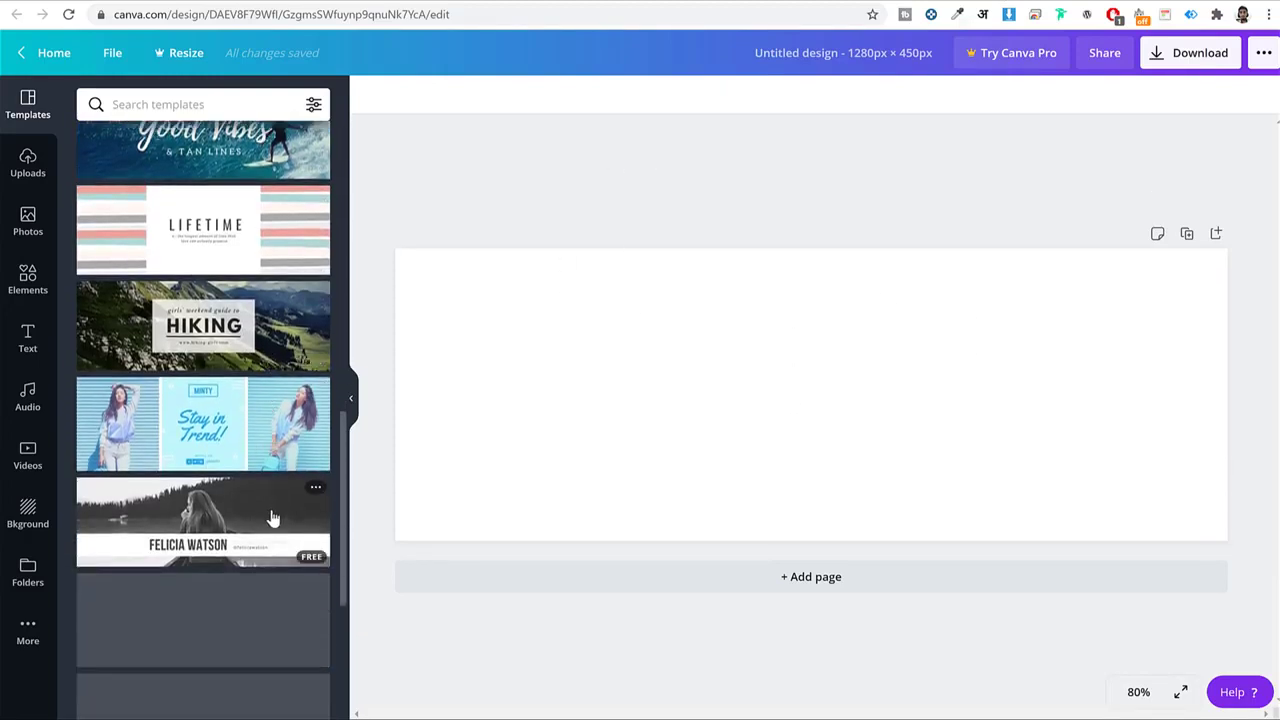
pyautogui.scroll(15, 231, 300)
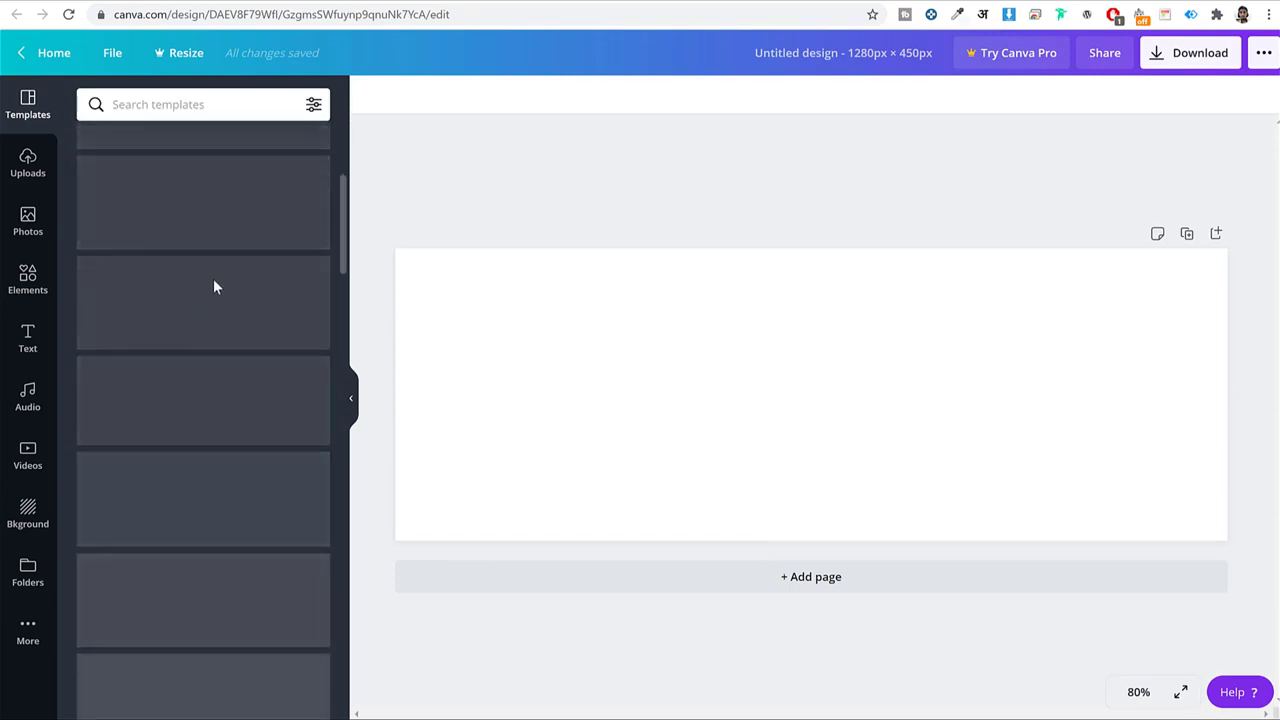
pyautogui.scroll(1, 235, 312)
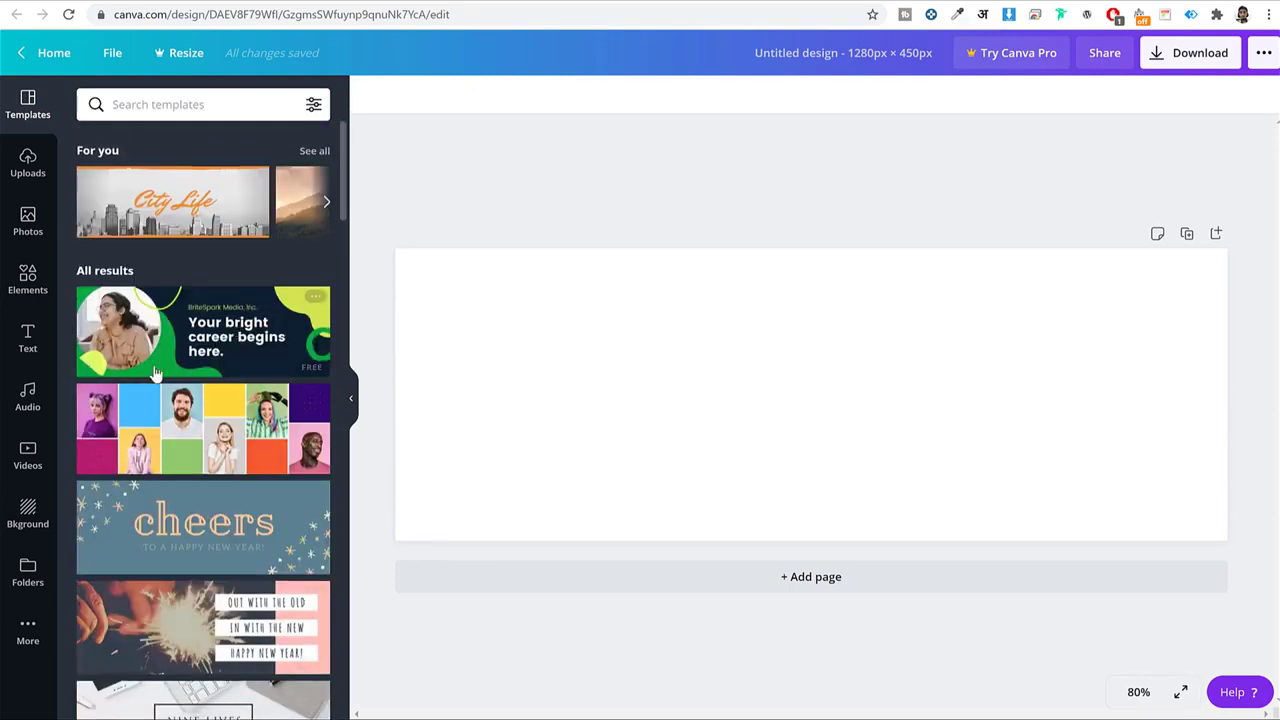
pyautogui.click(195, 347)
pyautogui.click(705, 366)
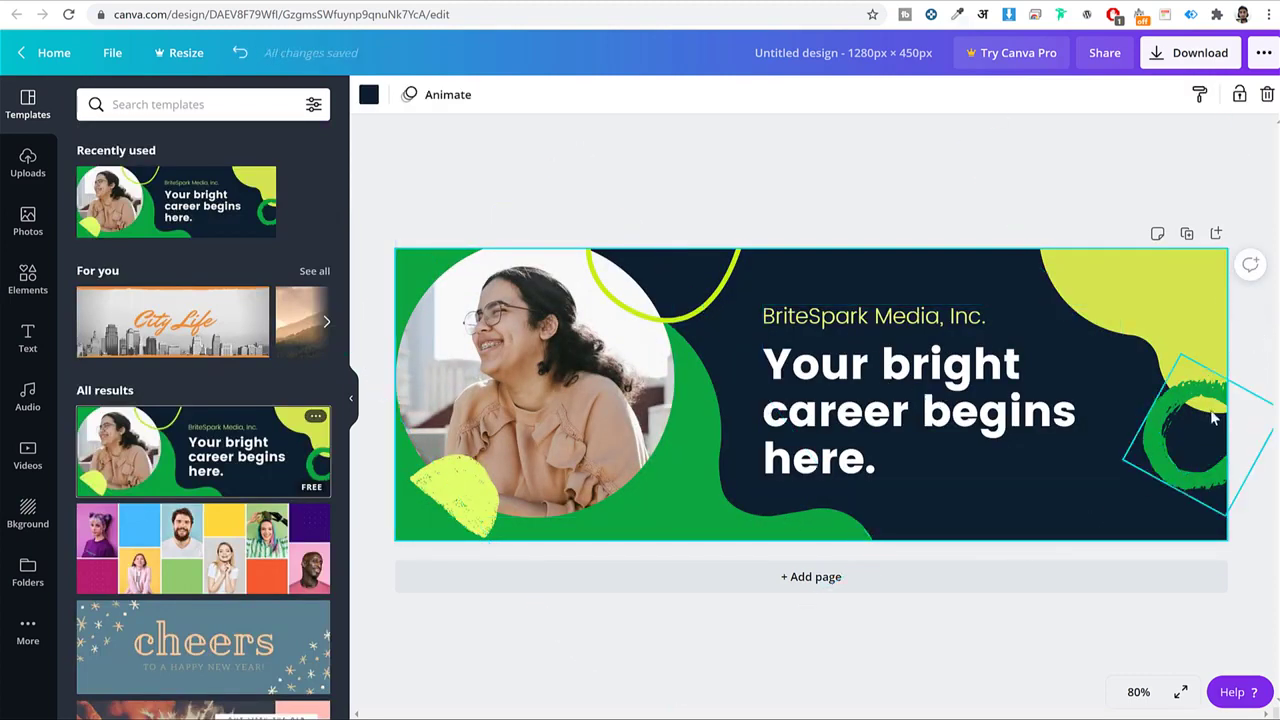
# - Delete the circular photo, every text and shape element, and the dark background
pyautogui.click(558, 395)
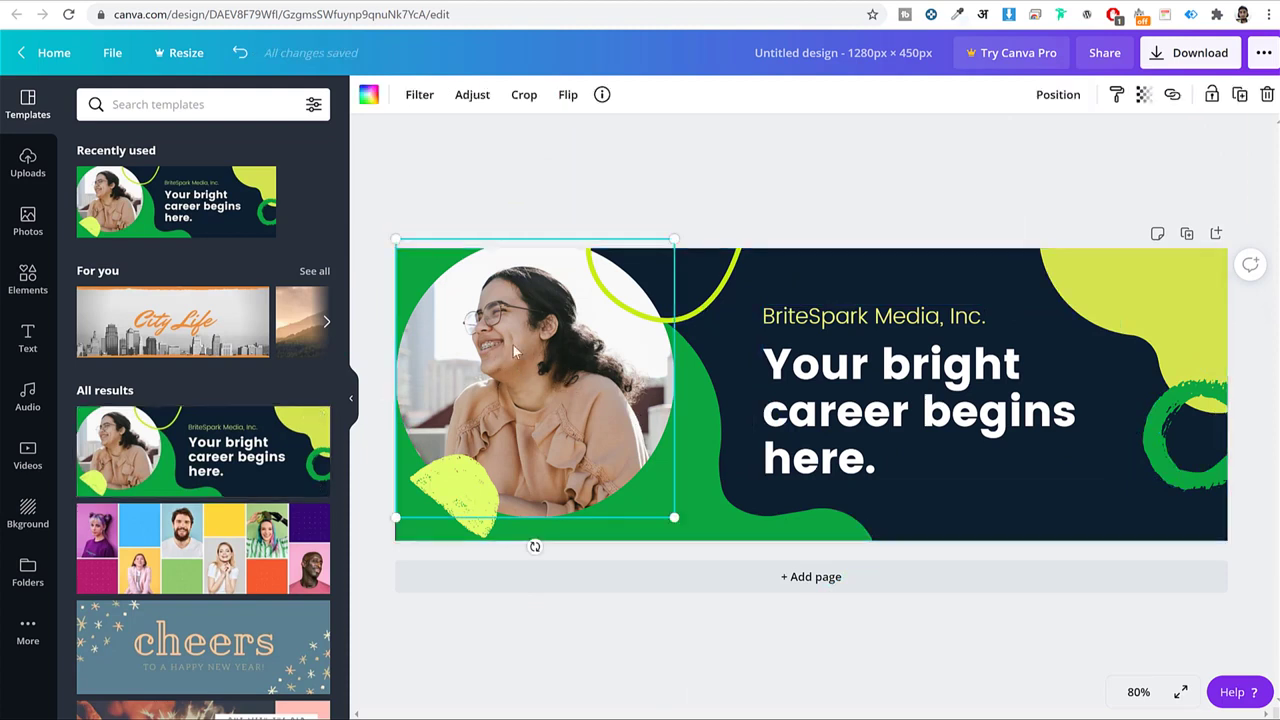
pyautogui.press('Delete')
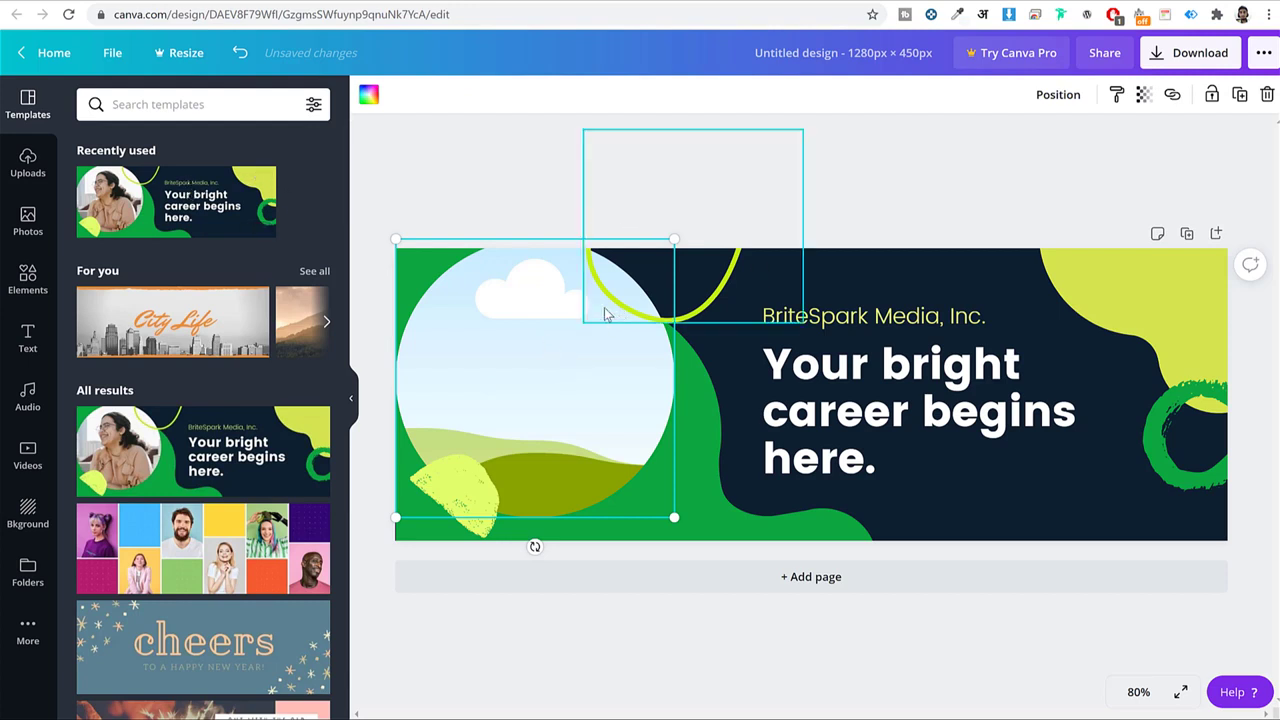
pyautogui.press('Escape')
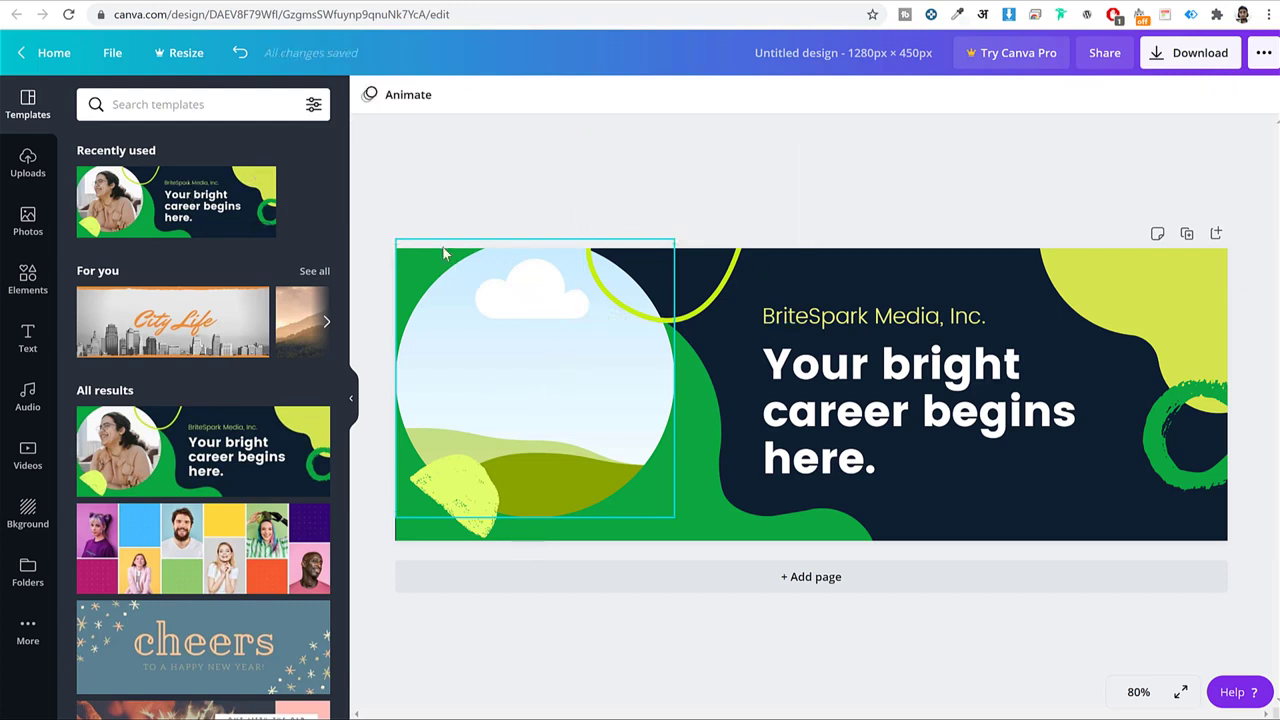
pyautogui.moveTo(391, 196); pyautogui.dragTo(1240, 618)
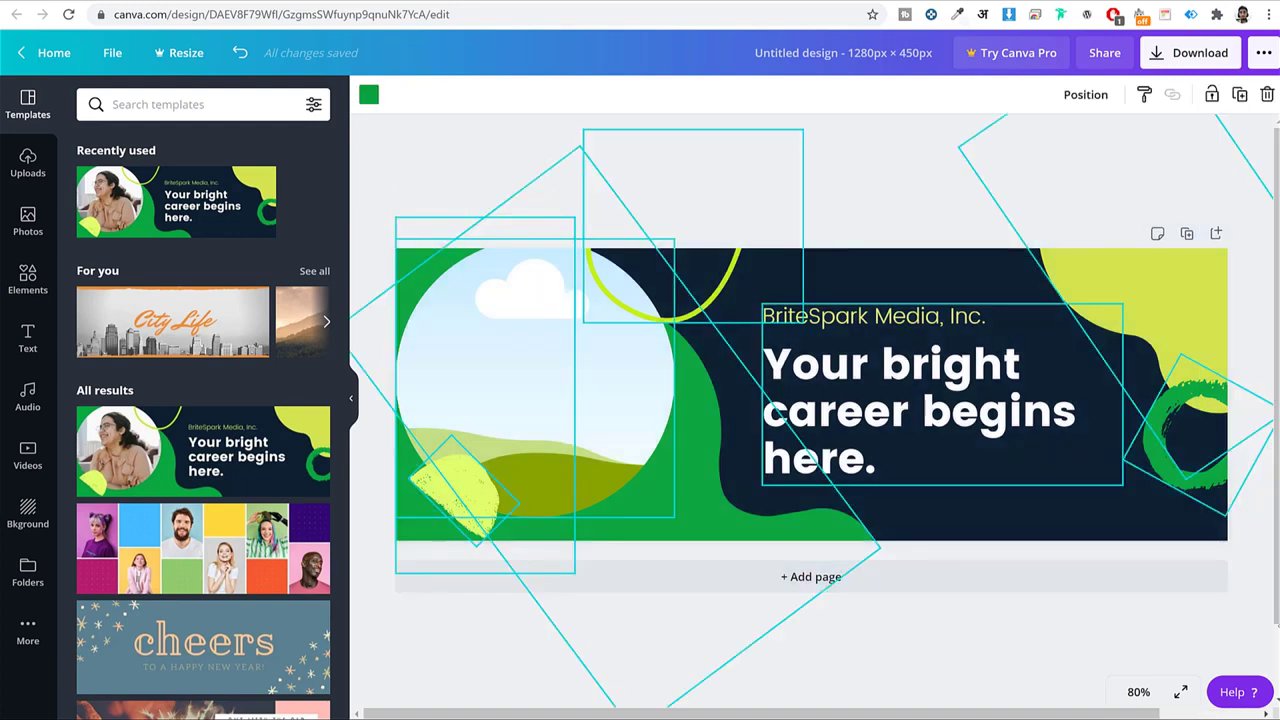
pyautogui.press('Delete')
pyautogui.click(815, 363)
pyautogui.press('Delete')
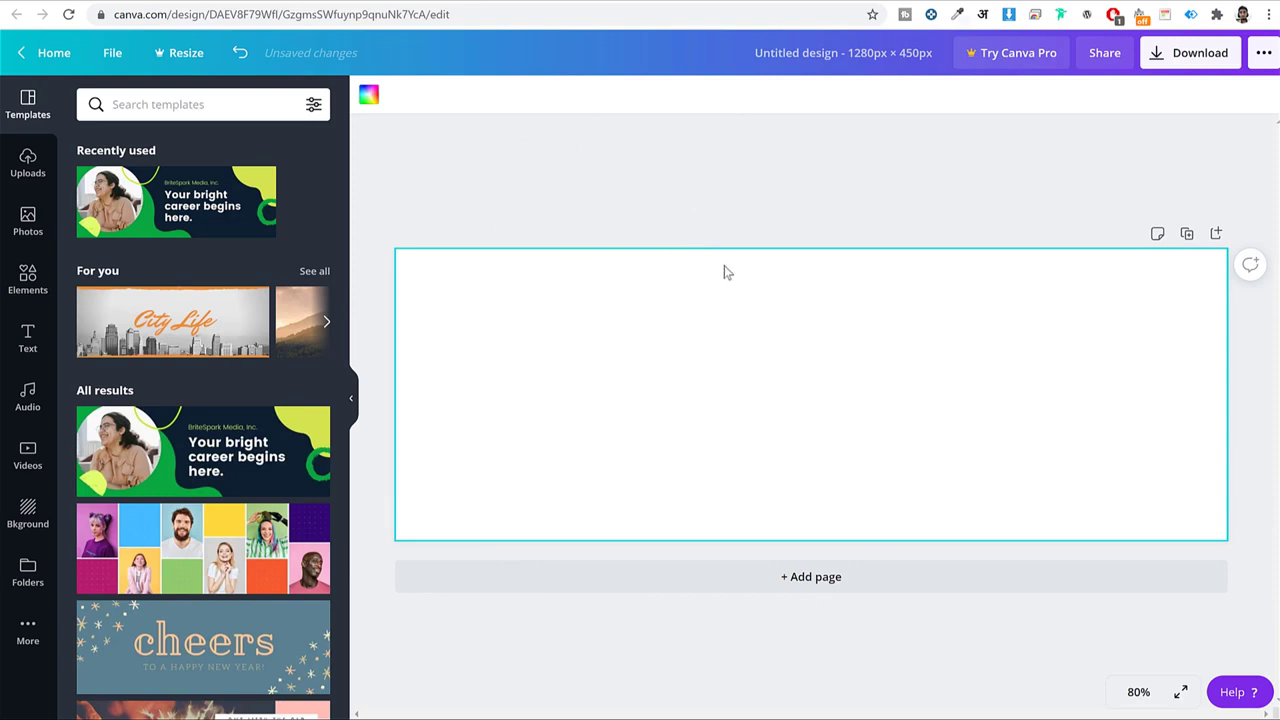
pyautogui.click(369, 94)
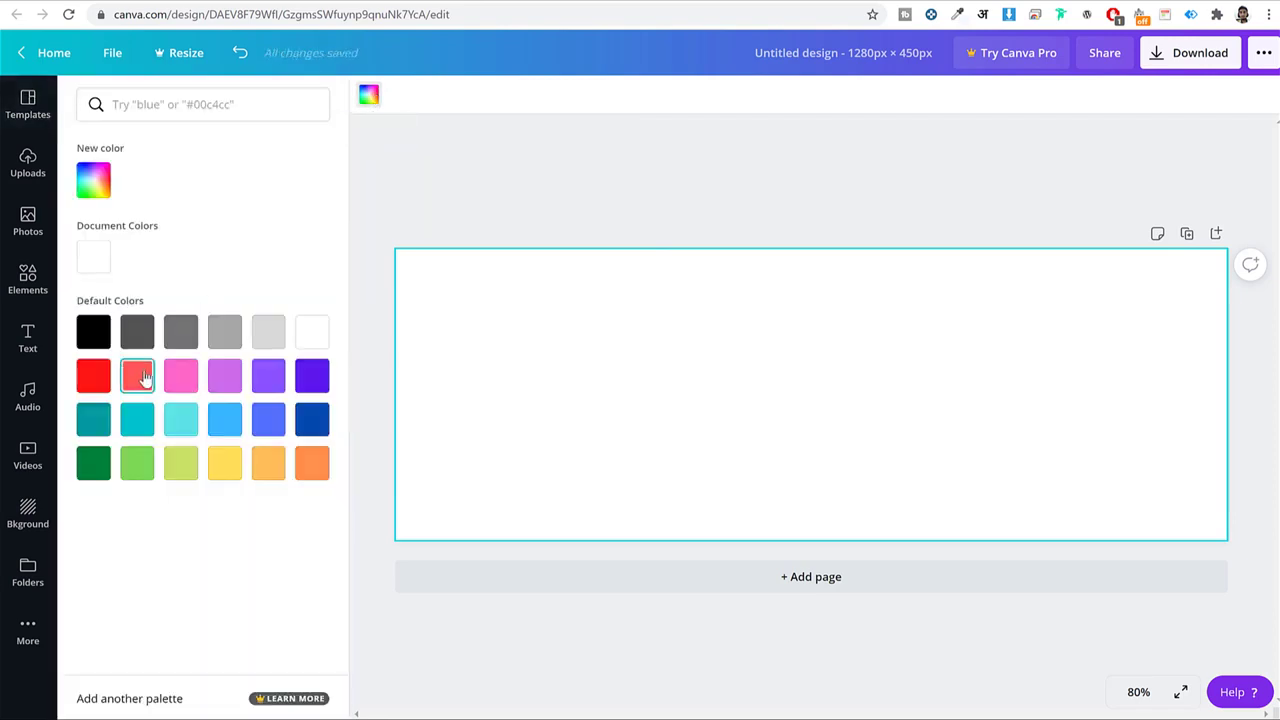
pyautogui.click(268, 376)
pyautogui.click(268, 419)
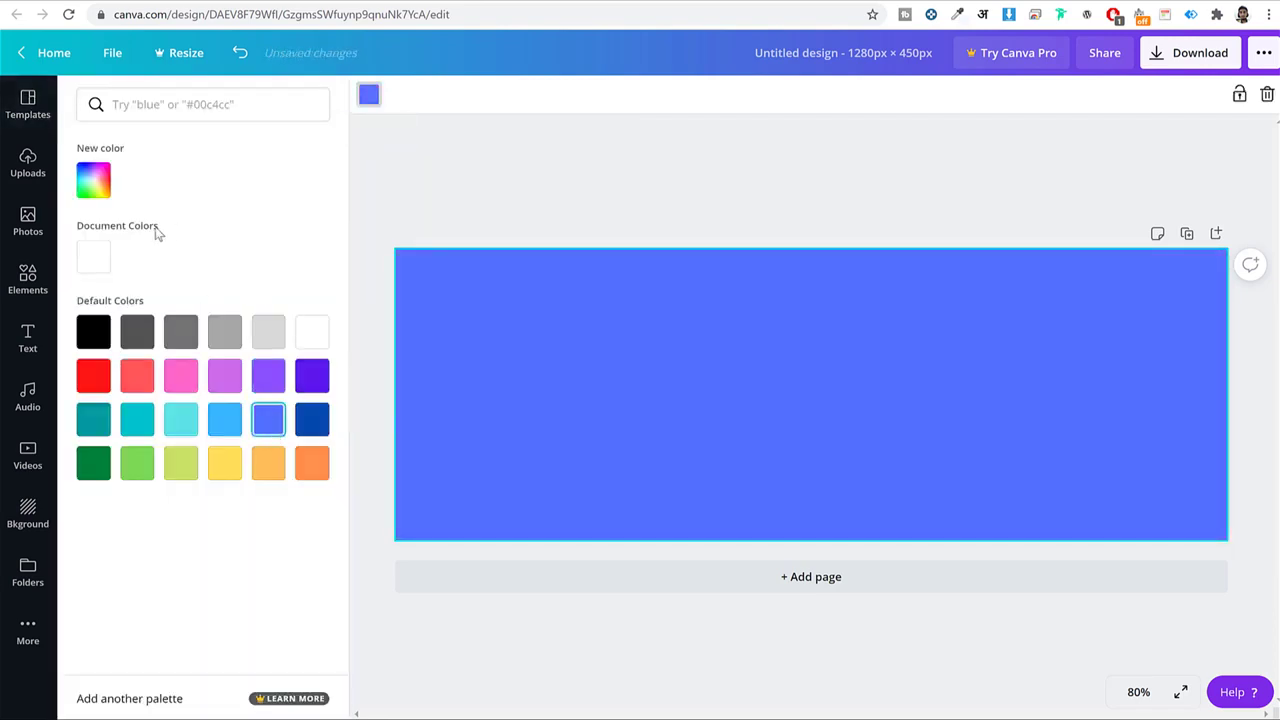
pyautogui.click(93, 258)
pyautogui.click(446, 130)
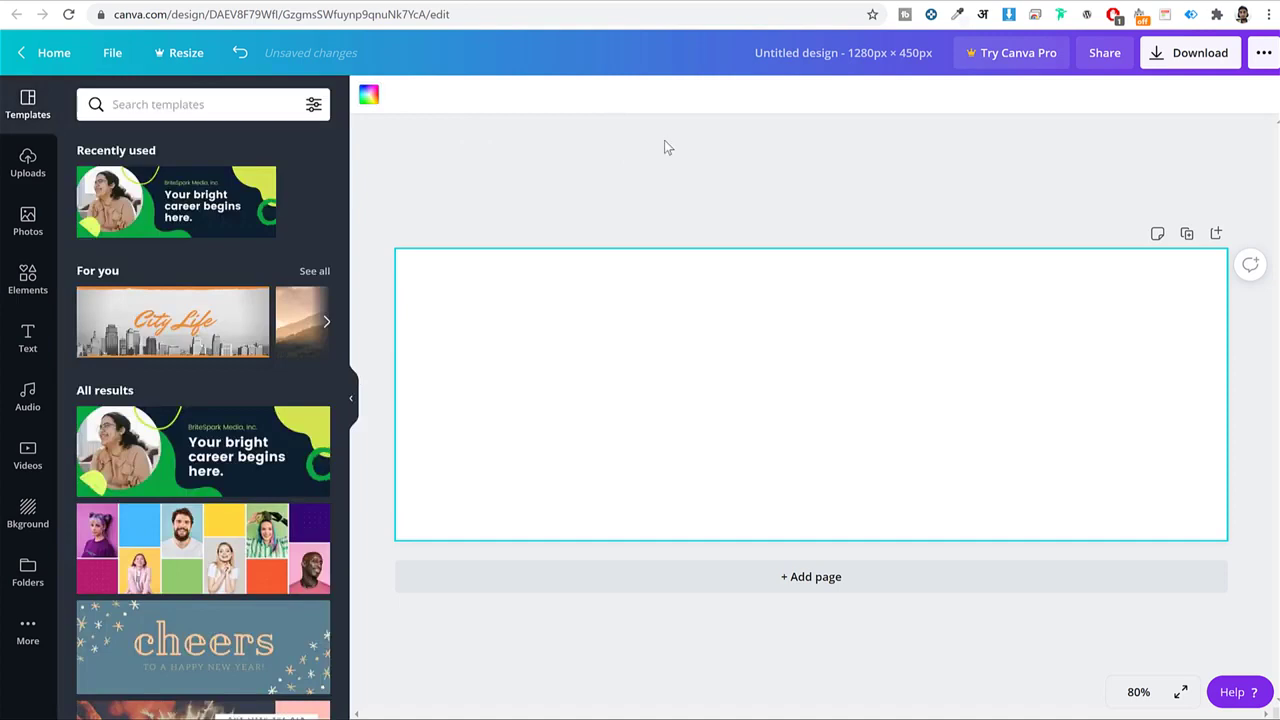
pyautogui.scroll(-10, 229, 323)
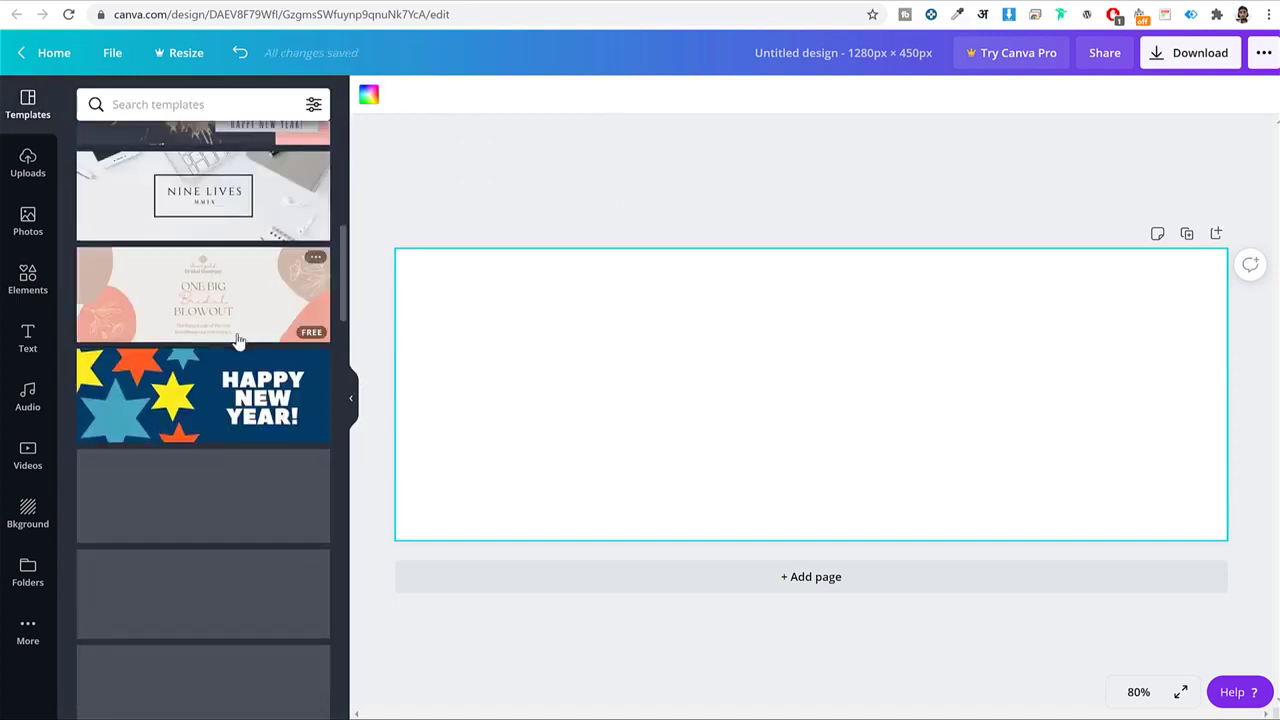
pyautogui.scroll(-5, 250, 350)
pyautogui.scroll(-3, 275, 415)
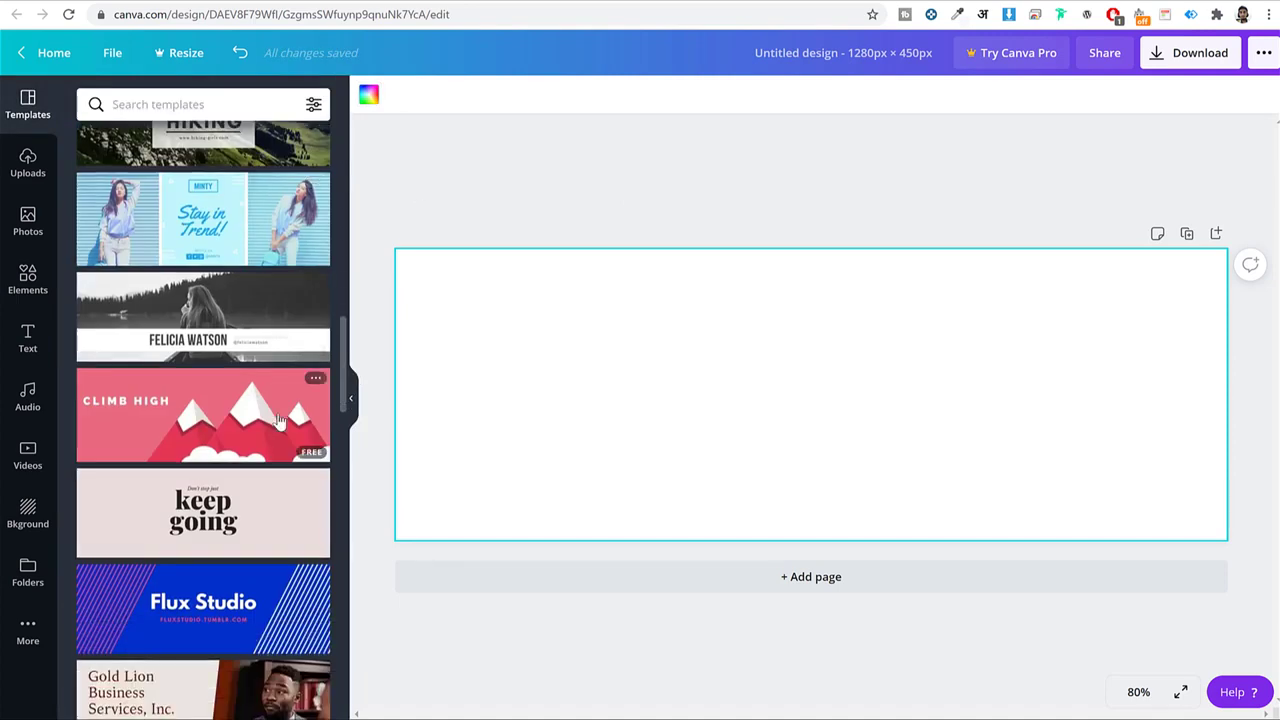
pyautogui.scroll(-4, 279, 419)
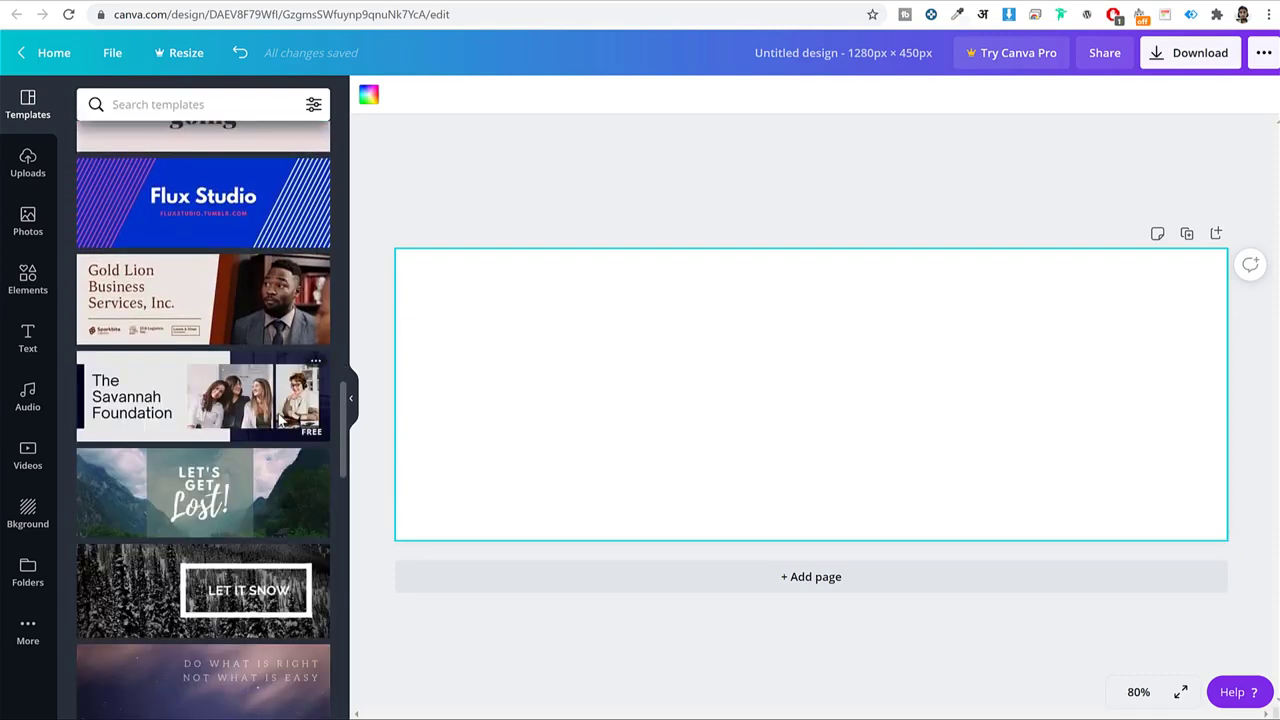
pyautogui.scroll(-8, 279, 419)
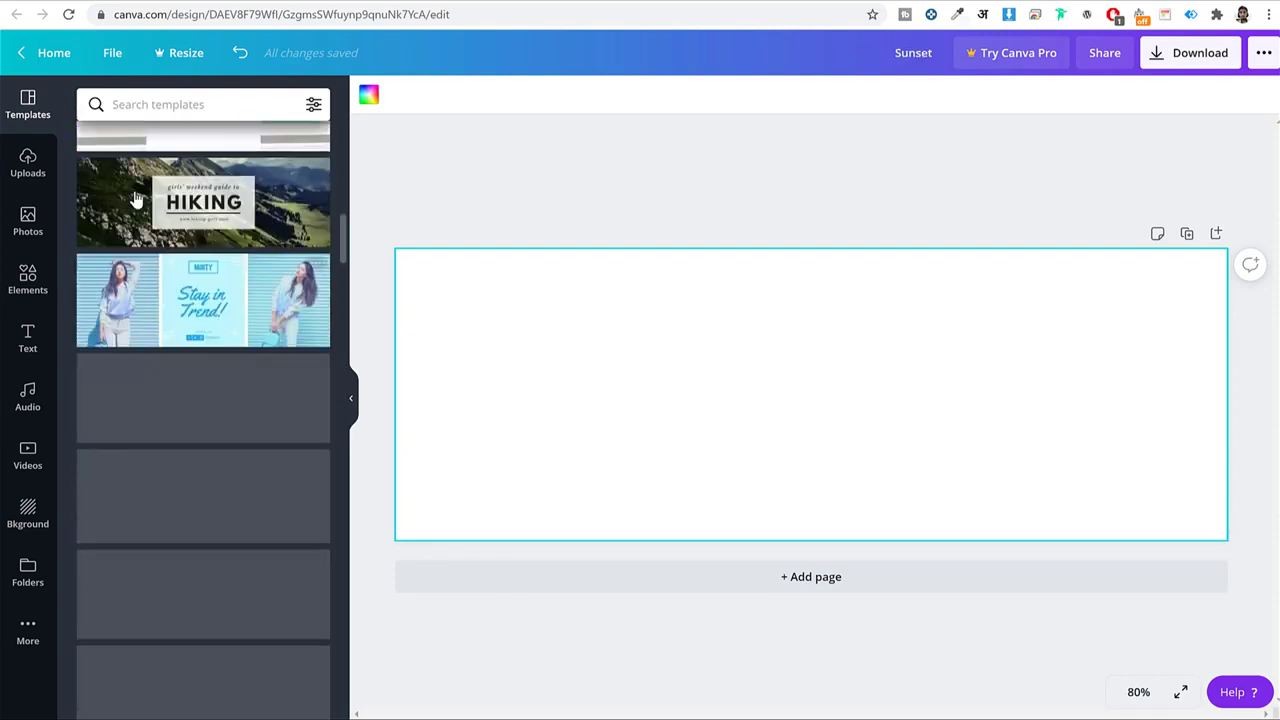
pyautogui.scroll(-6, 245, 213)
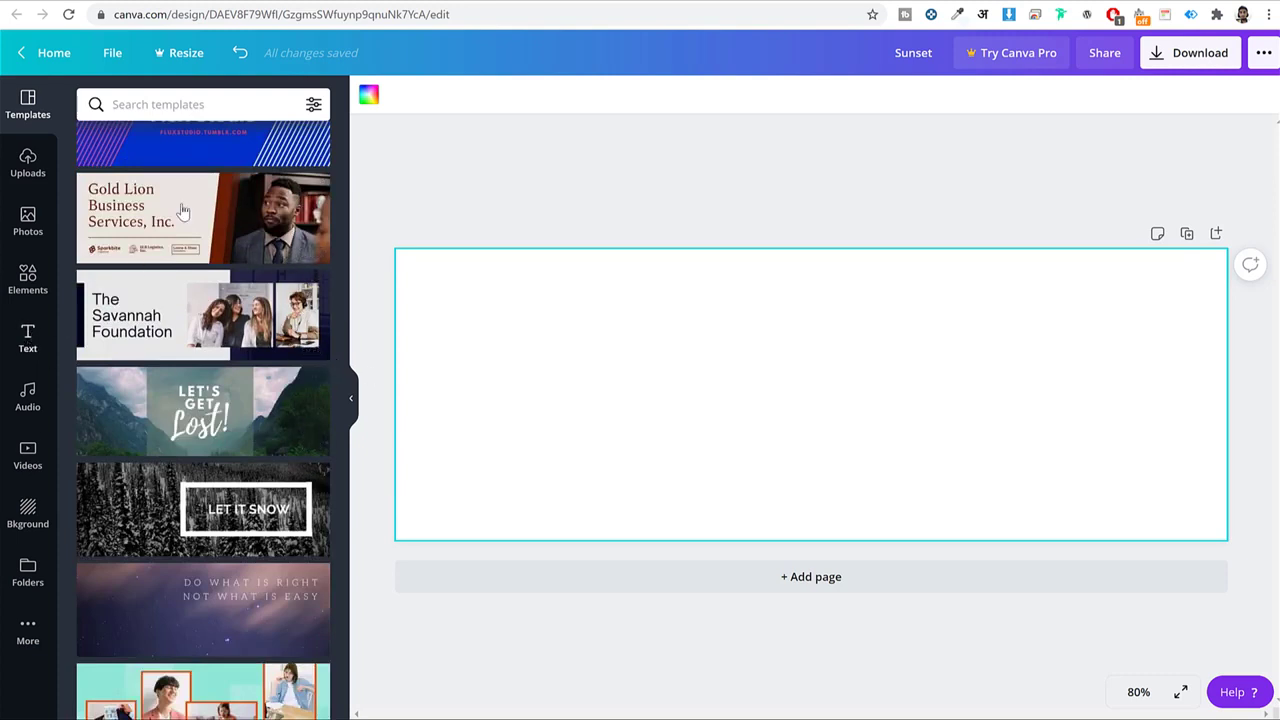
# - Add the Kayla Marie 'Here's to you' font combination from the Text presets to the banner
pyautogui.click(30, 338)
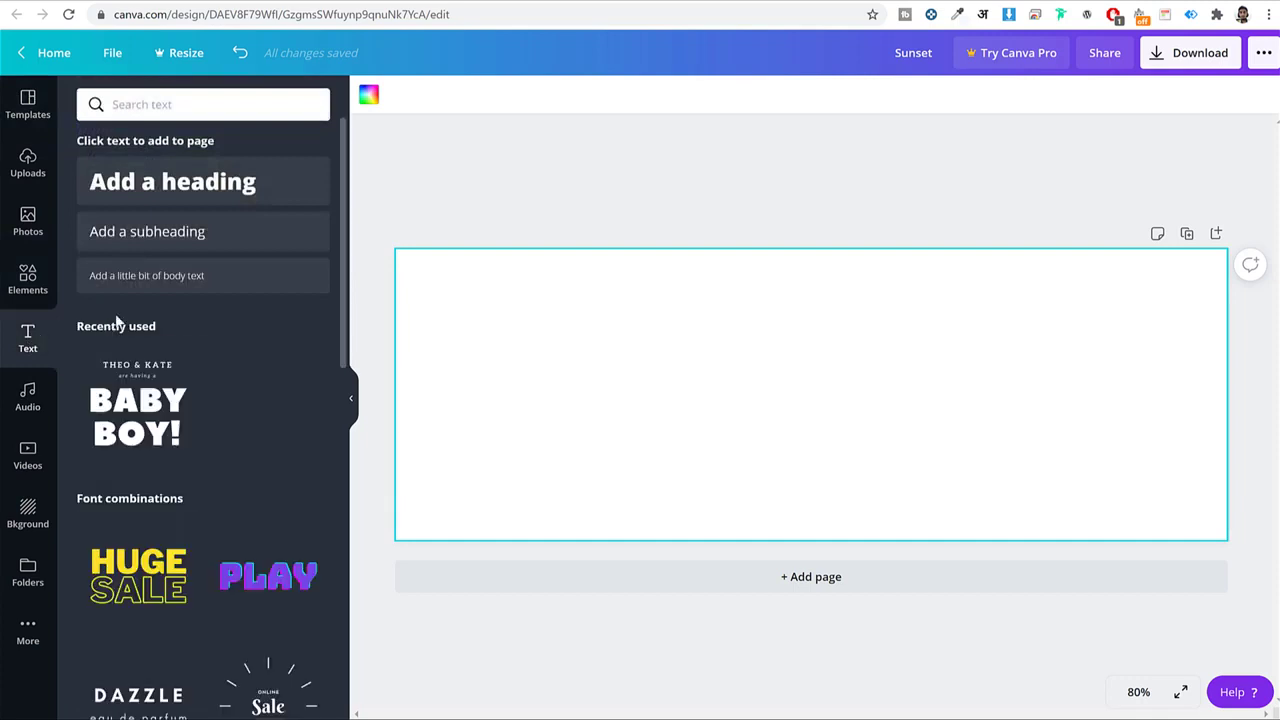
pyautogui.scroll(-3, 242, 412)
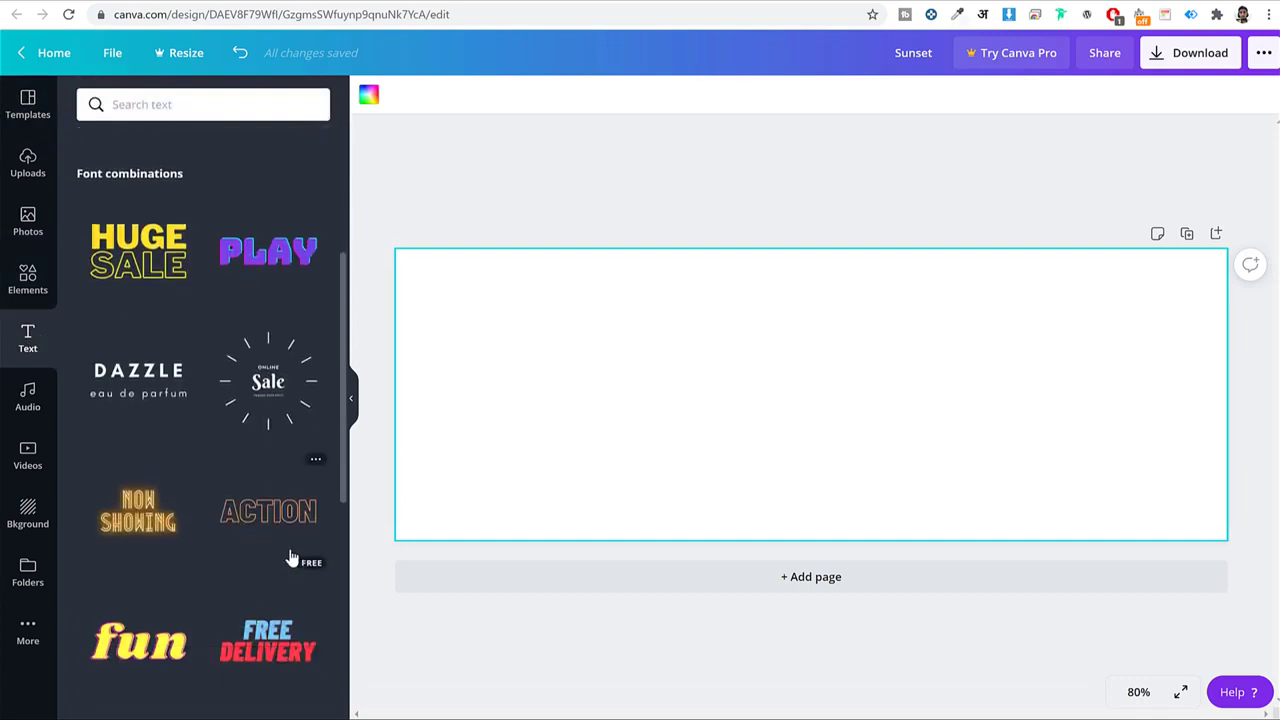
pyautogui.scroll(-7, 252, 488)
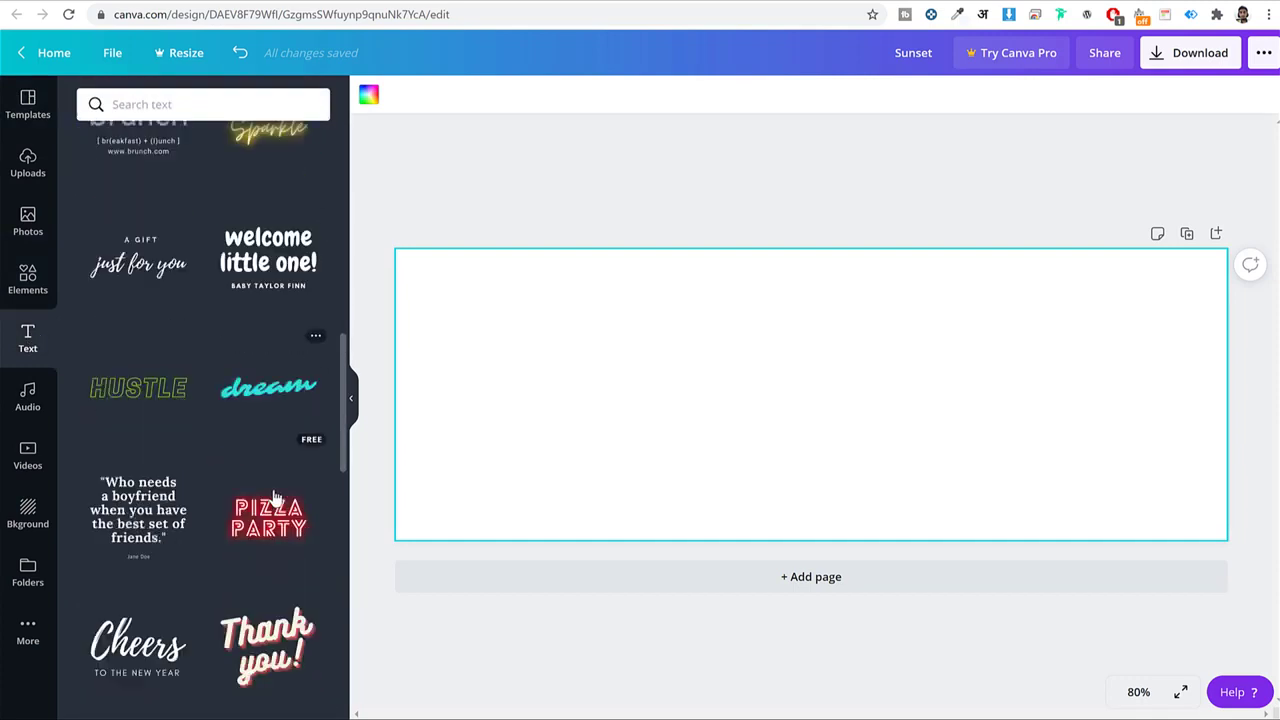
pyautogui.scroll(-6, 273, 497)
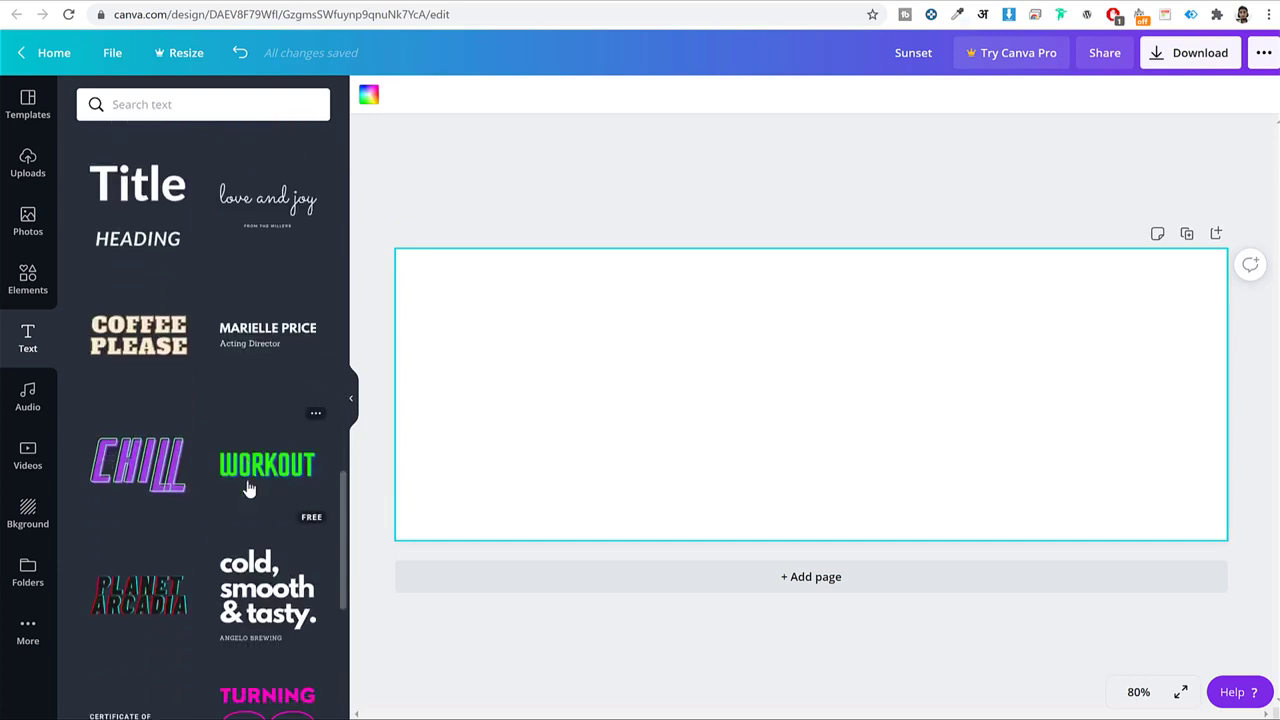
pyautogui.scroll(-3, 270, 476)
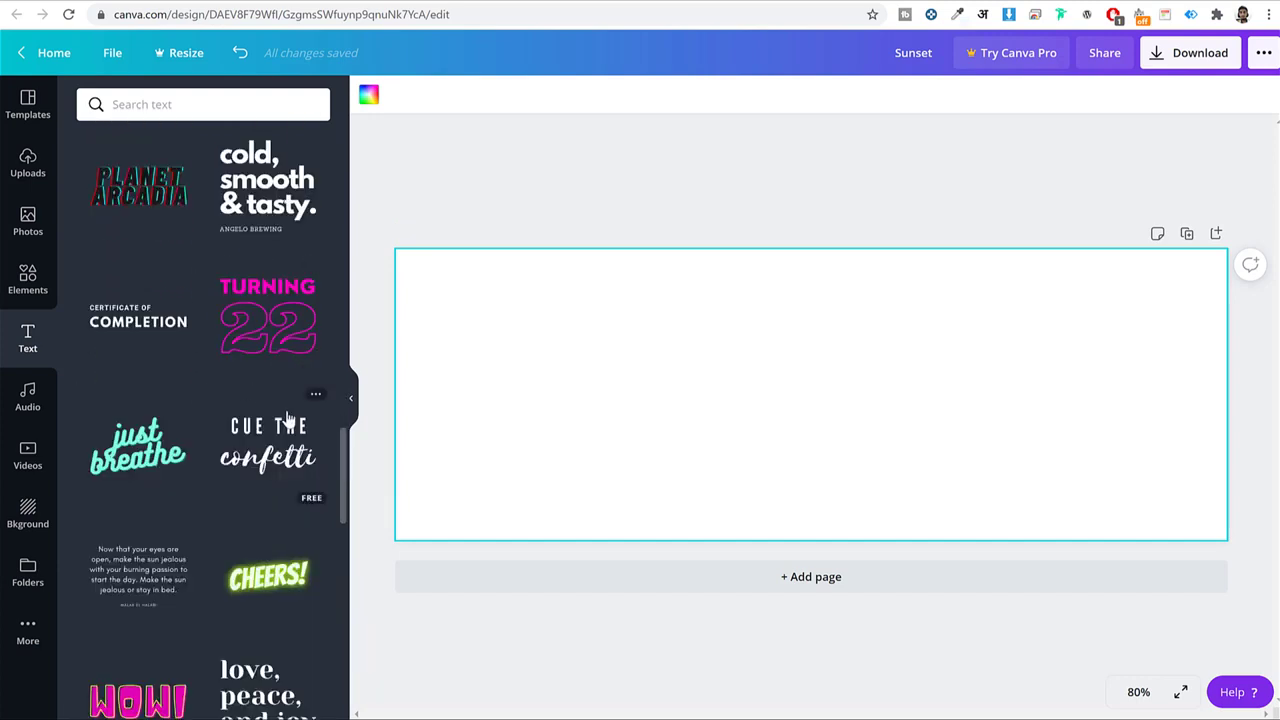
pyautogui.scroll(-3, 287, 419)
pyautogui.scroll(-5, 286, 418)
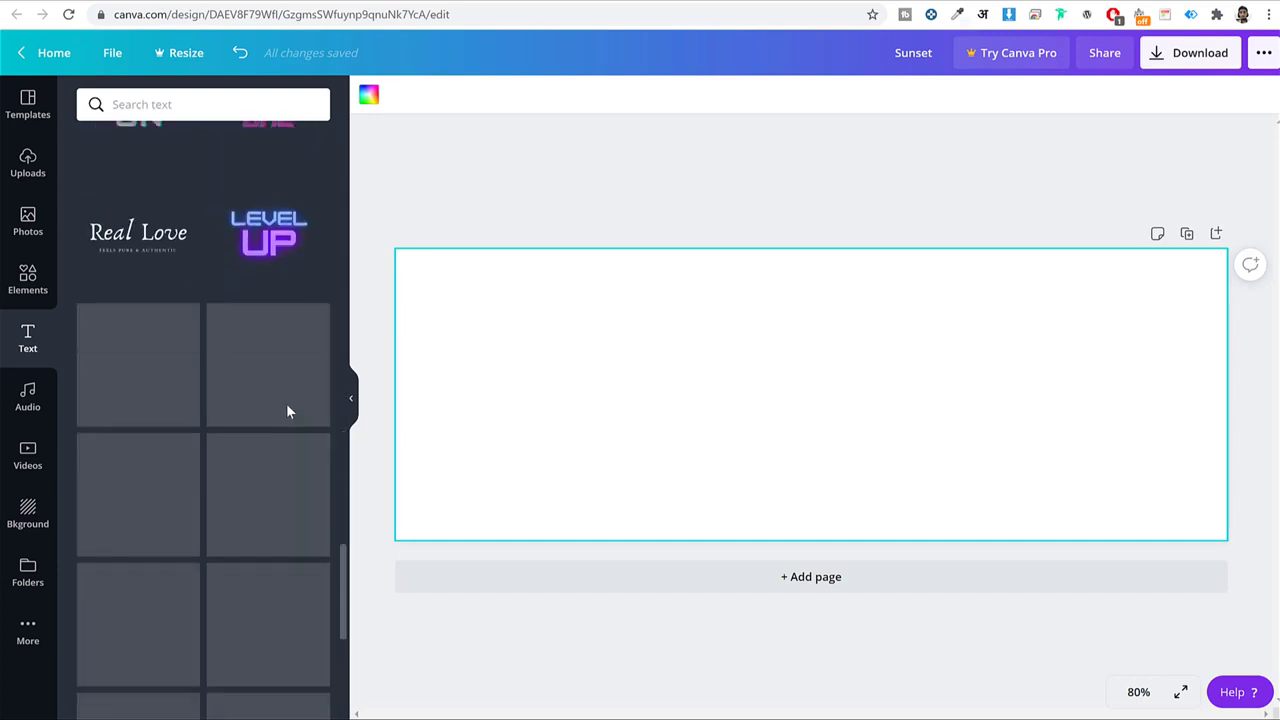
pyautogui.scroll(-2, 246, 439)
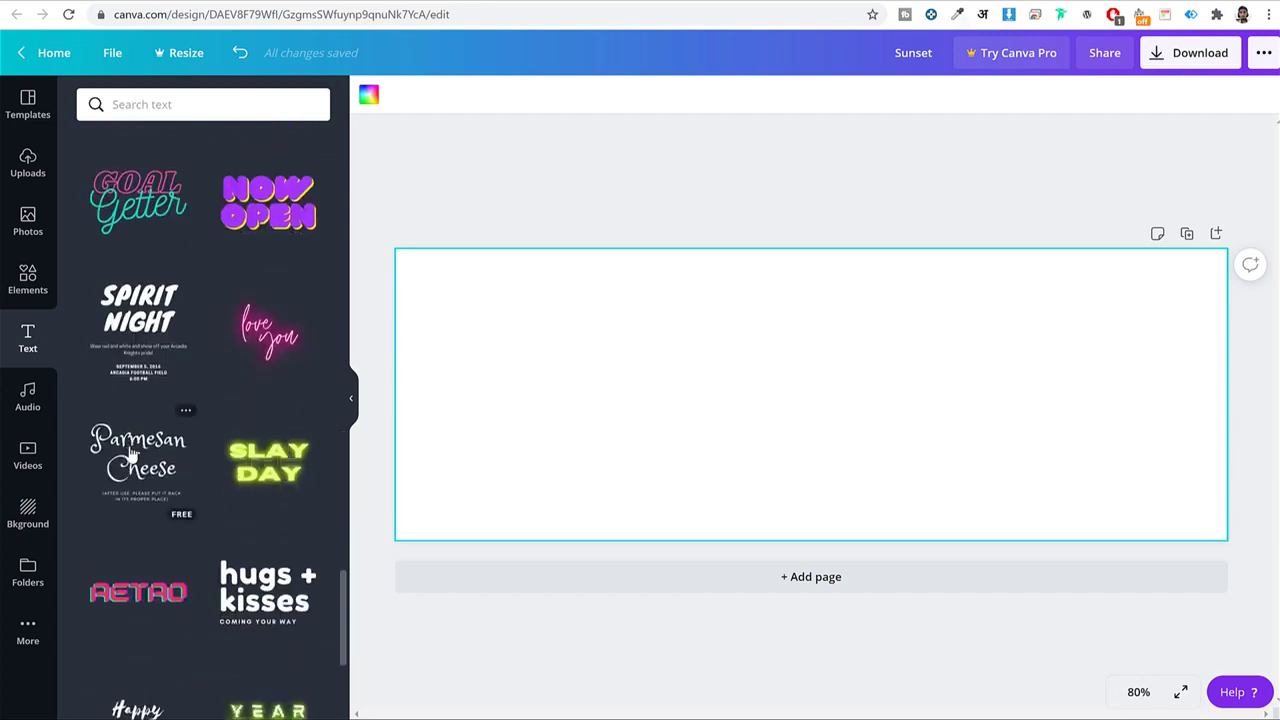
pyautogui.scroll(-7, 142, 452)
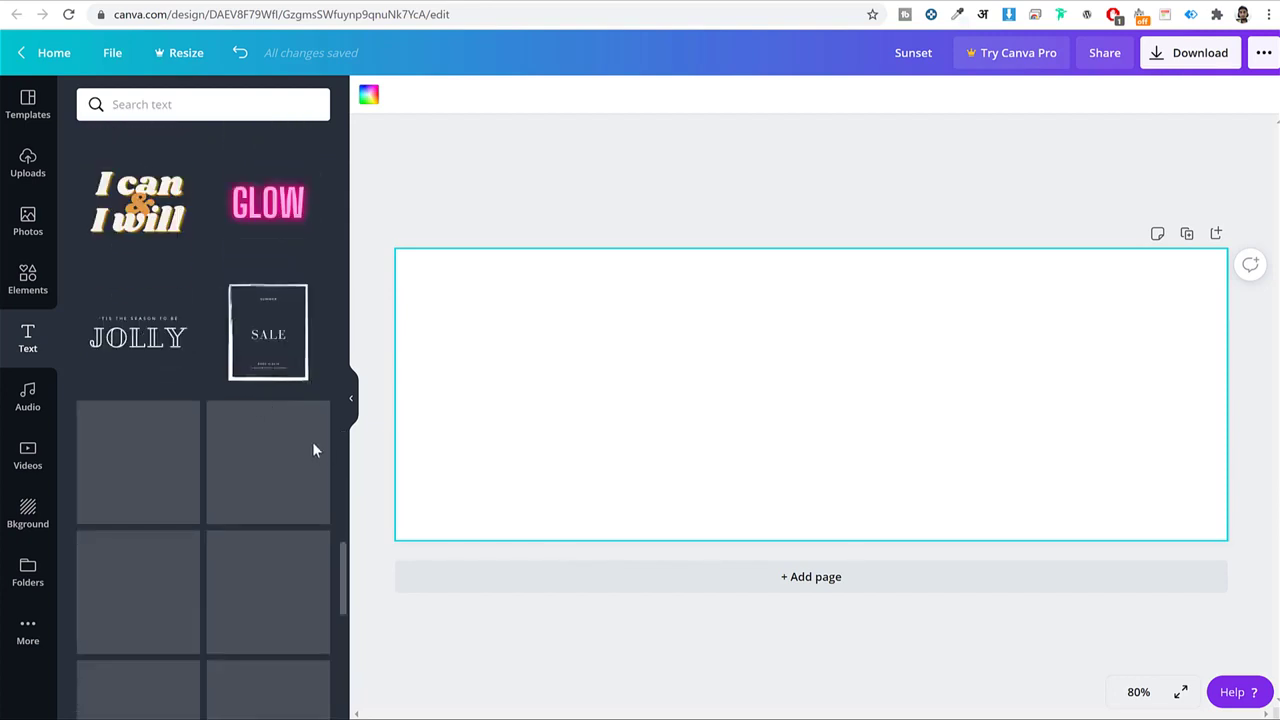
pyautogui.scroll(-6, 345, 440)
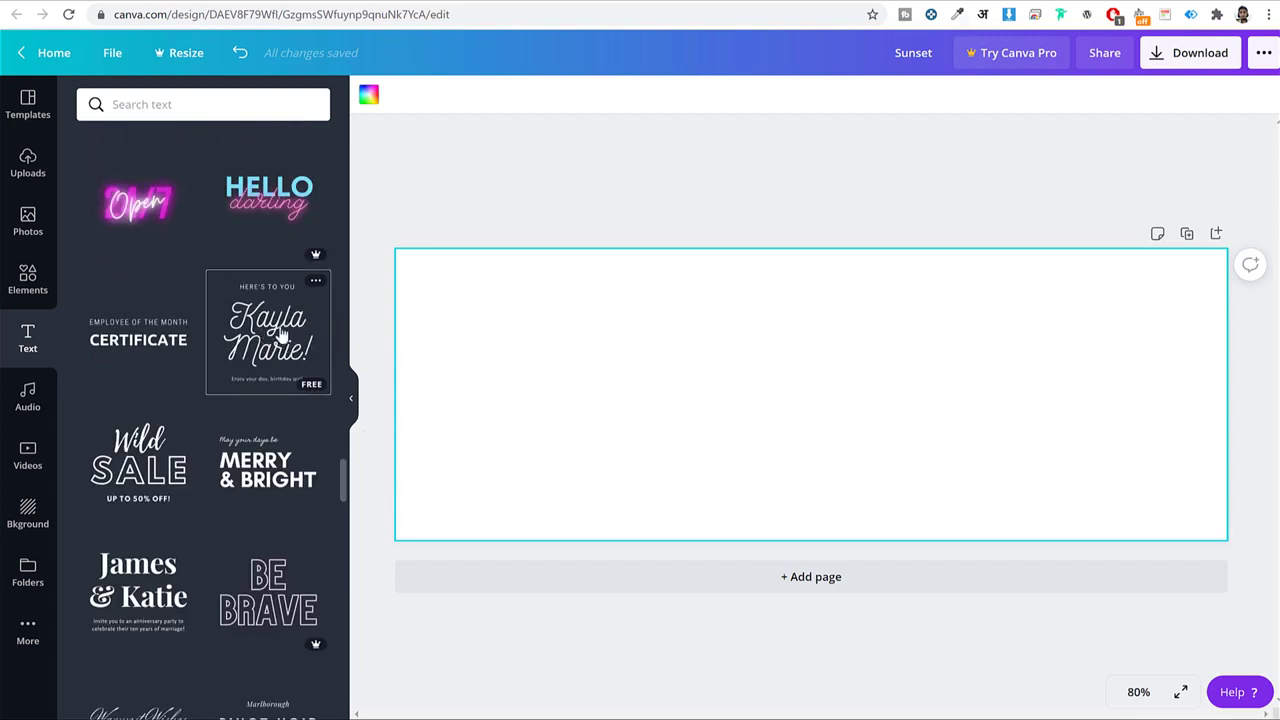
pyautogui.click(280, 337)
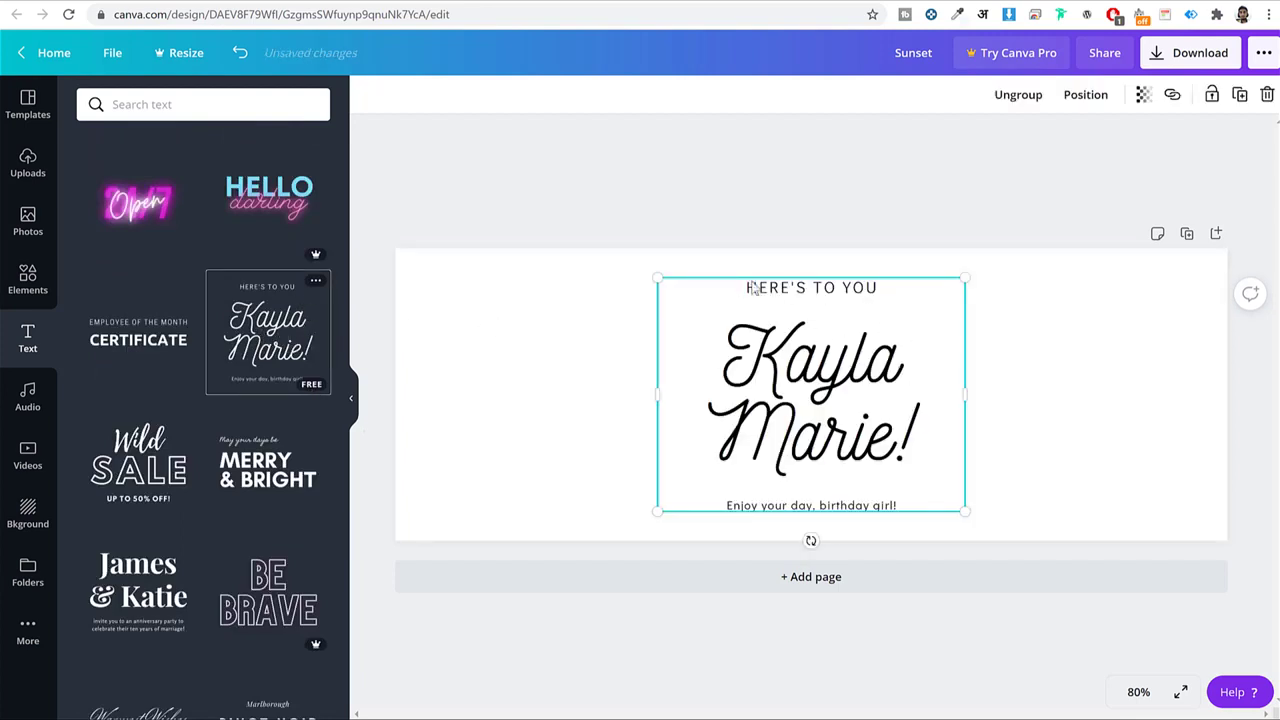
# - Retype the HERE'S TO YOU line as WEEKLY NEWSLETTER
pyautogui.click(827, 292)
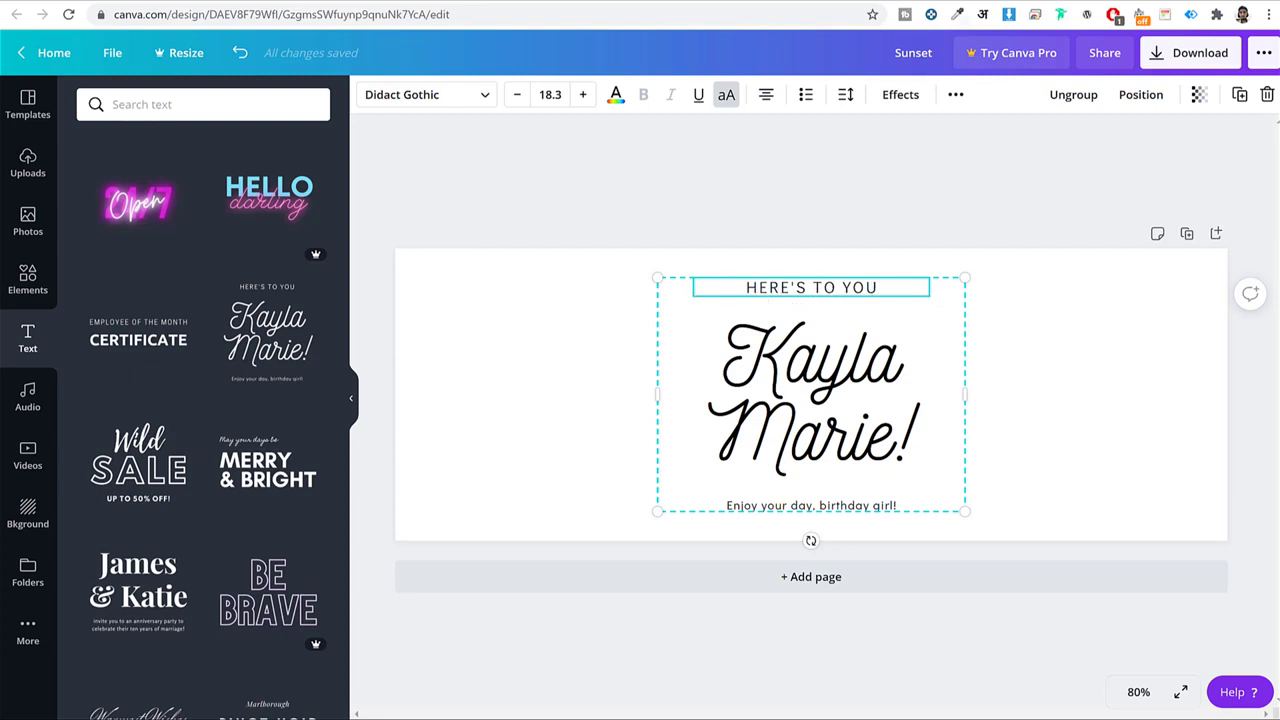
pyautogui.click(828, 290)
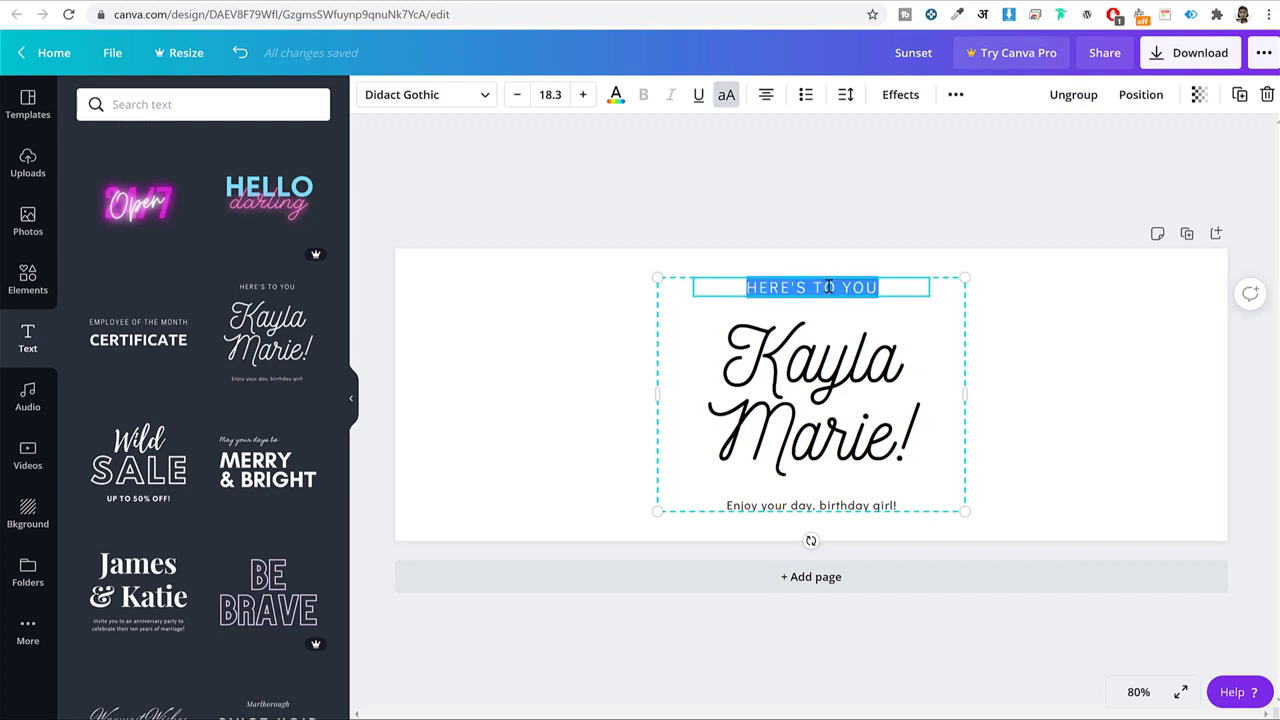
pyautogui.write('WEEKLY NE')
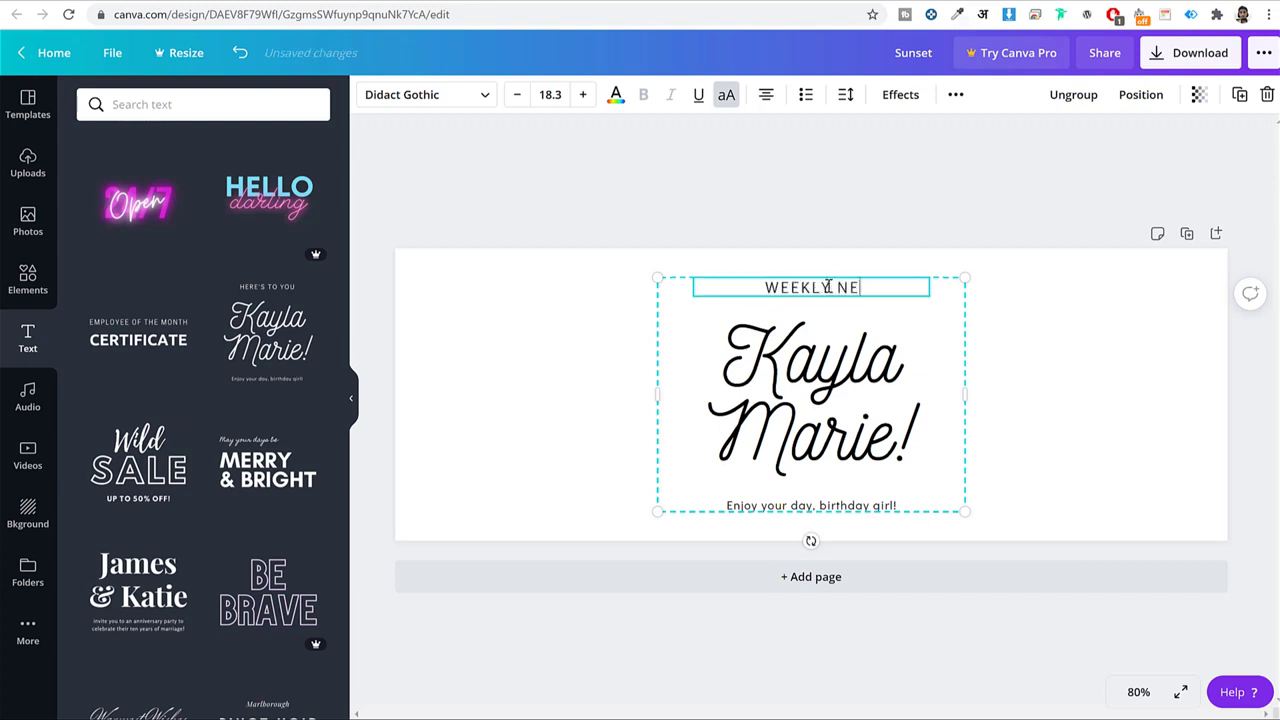
pyautogui.write('WSLETTER')
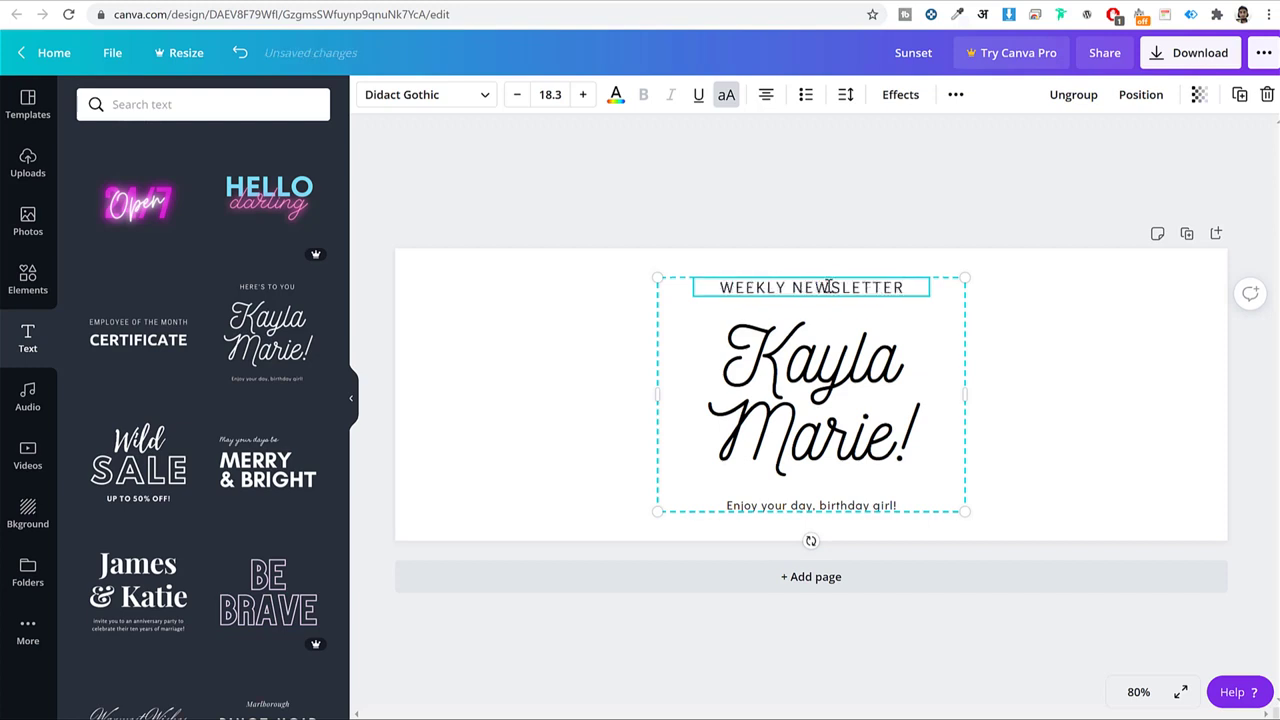
# - Replace the 'Kayla Marie!' script text with 'Affiliate Marketing'
pyautogui.click(791, 352)
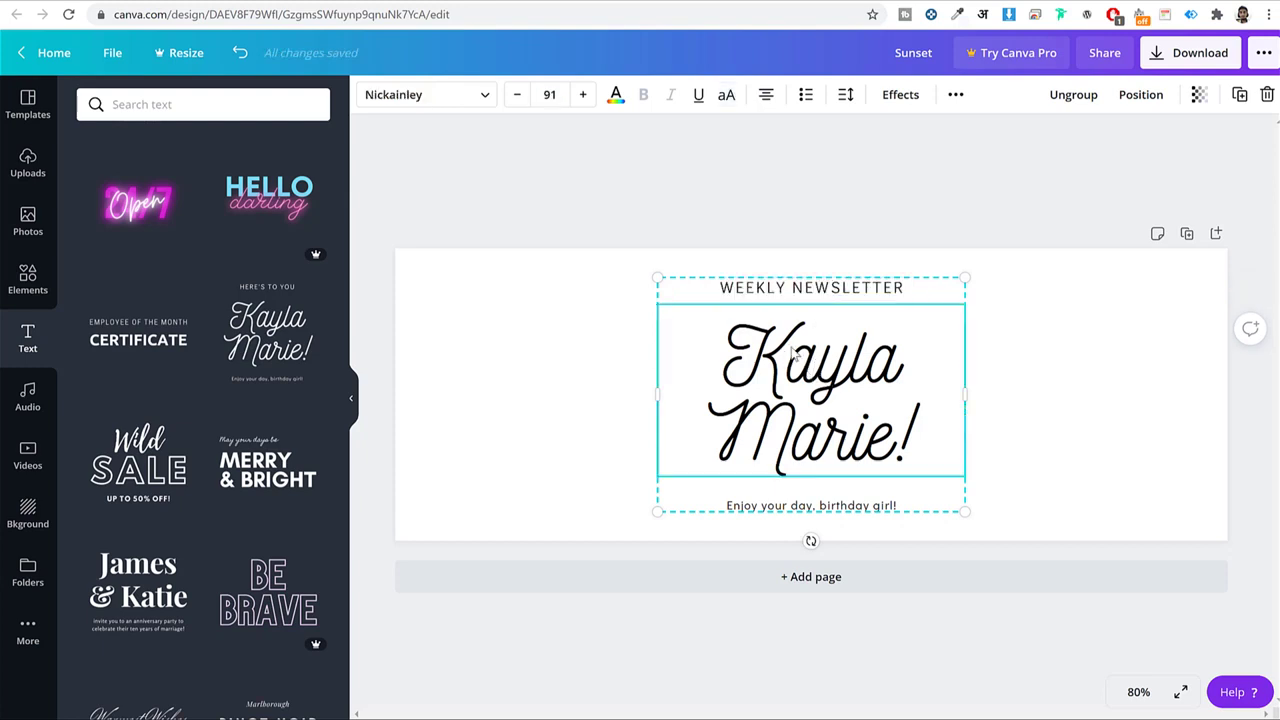
pyautogui.doubleClick(825, 366)
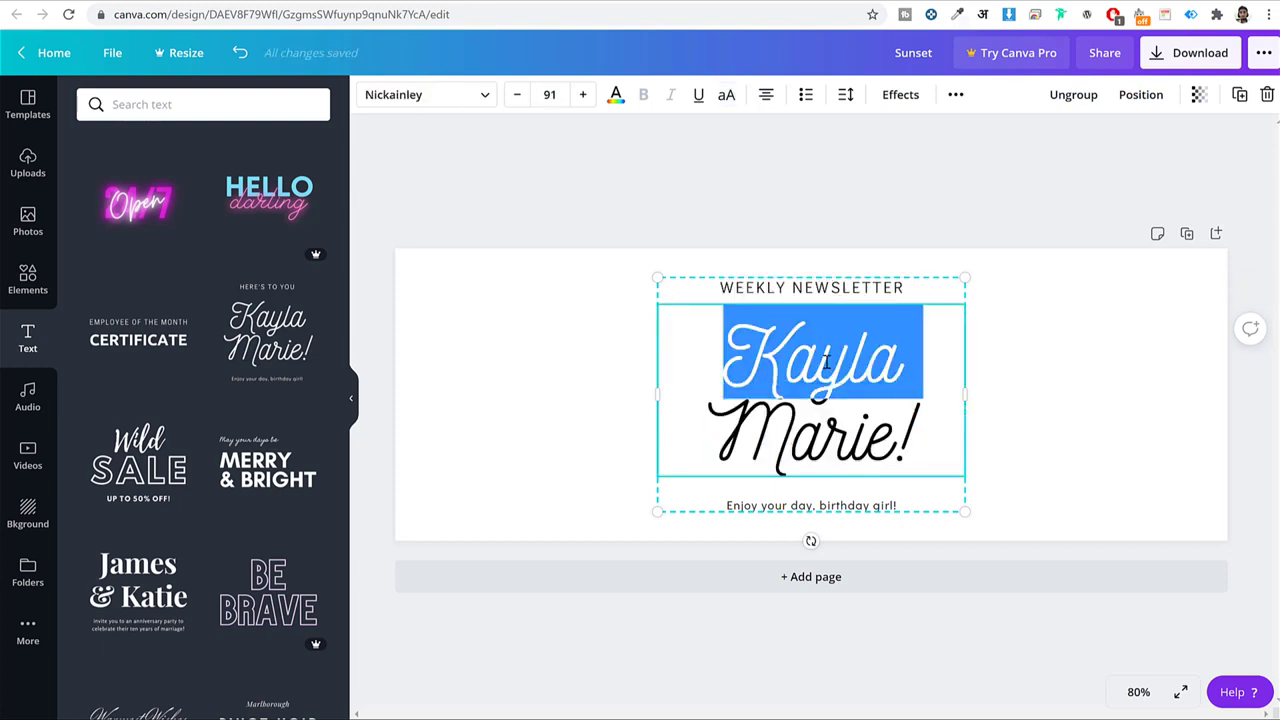
pyautogui.hotkey('ctrl', 'a')
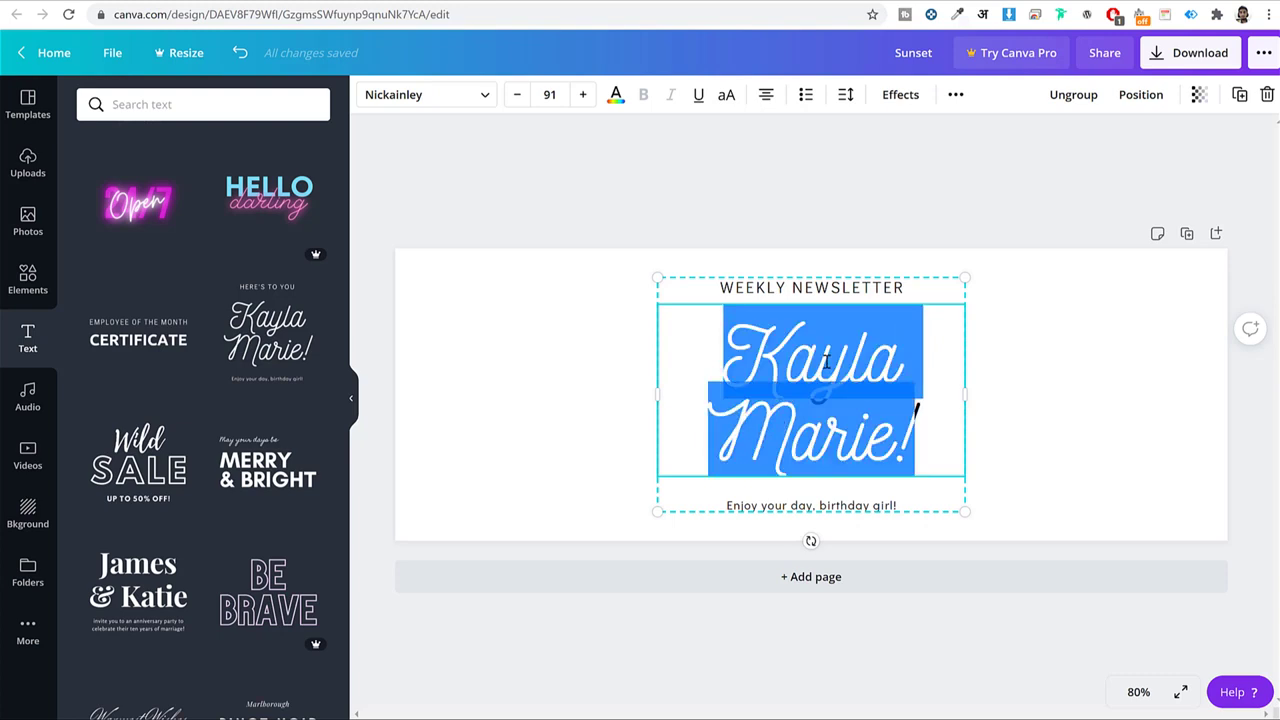
pyautogui.write('Affiliate Marketing')
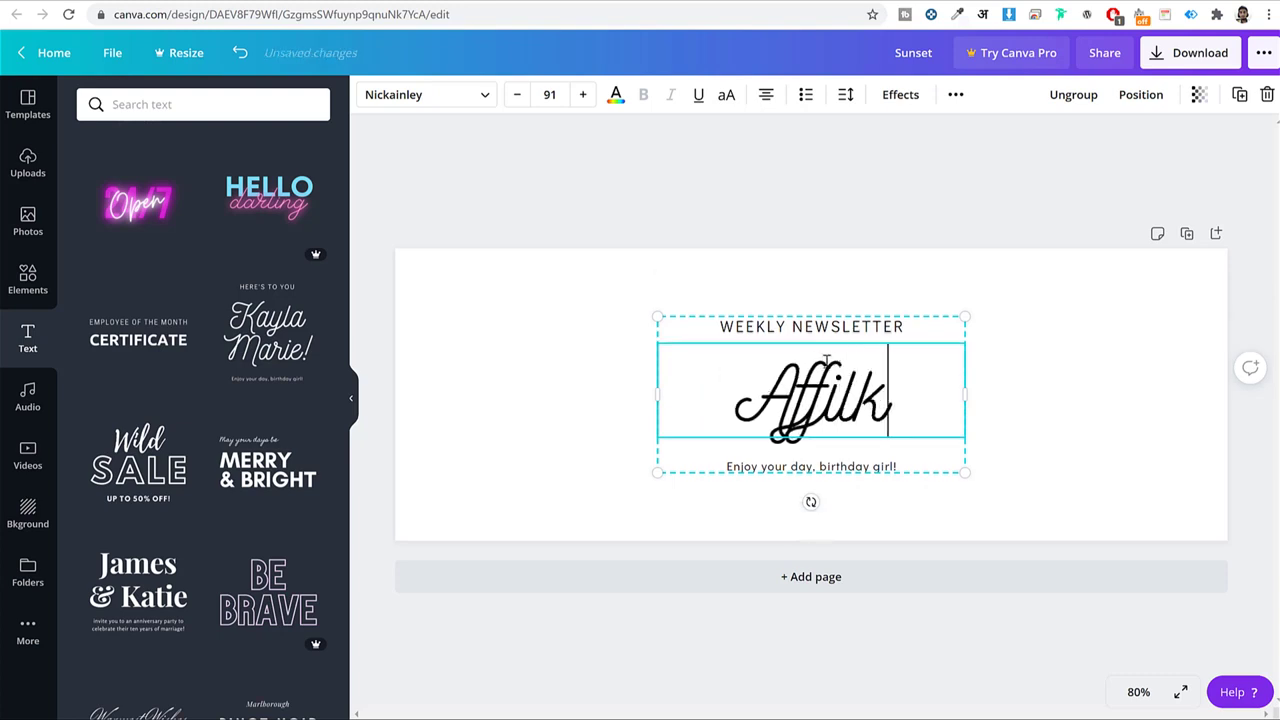
# - Stretch the text group left and right so Affiliate Marketing fits on one line
pyautogui.moveTo(626, 391); pyautogui.dragTo(543, 386)
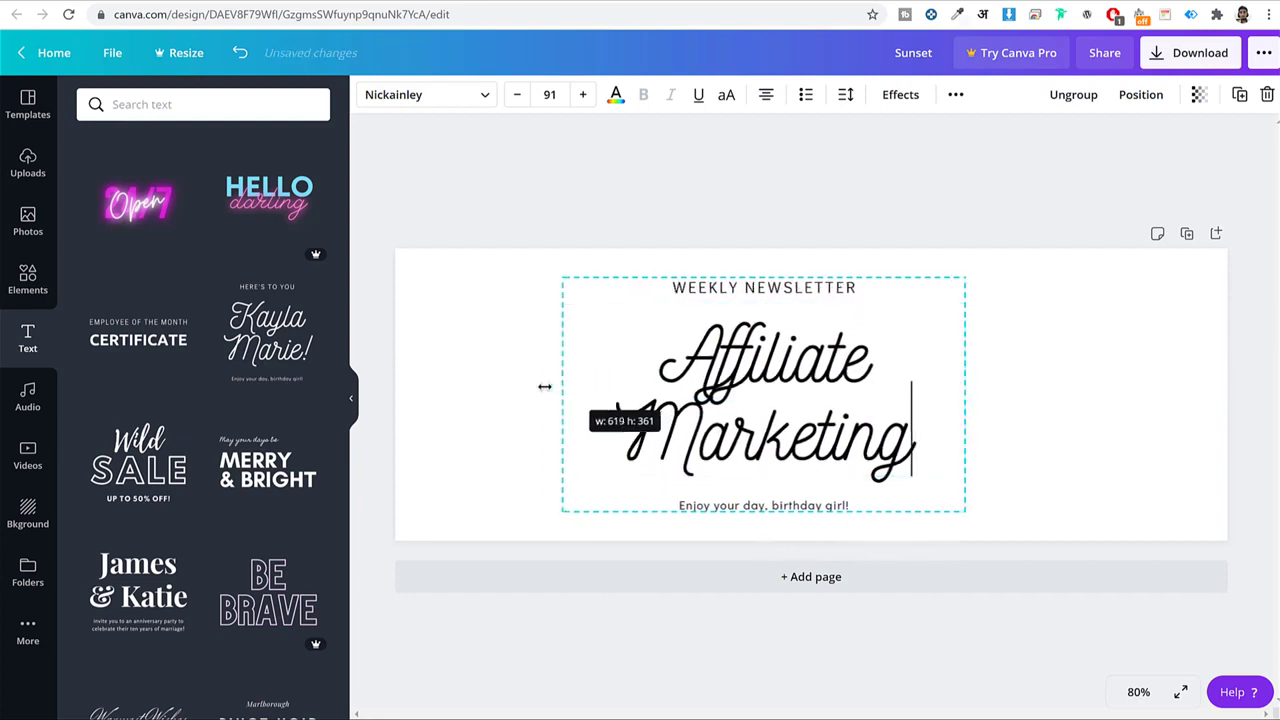
pyautogui.moveTo(963, 391); pyautogui.dragTo(1109, 394)
pyautogui.tripleClick(748, 392)
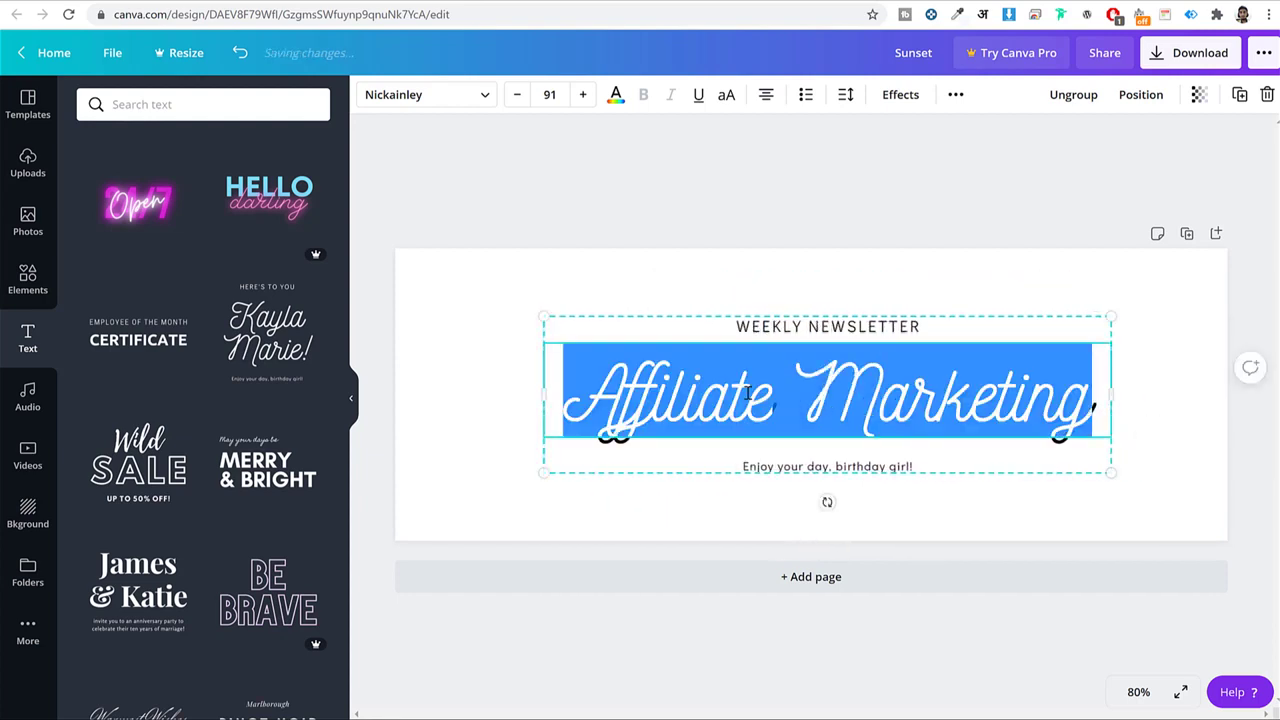
pyautogui.click(857, 240)
pyautogui.click(713, 395)
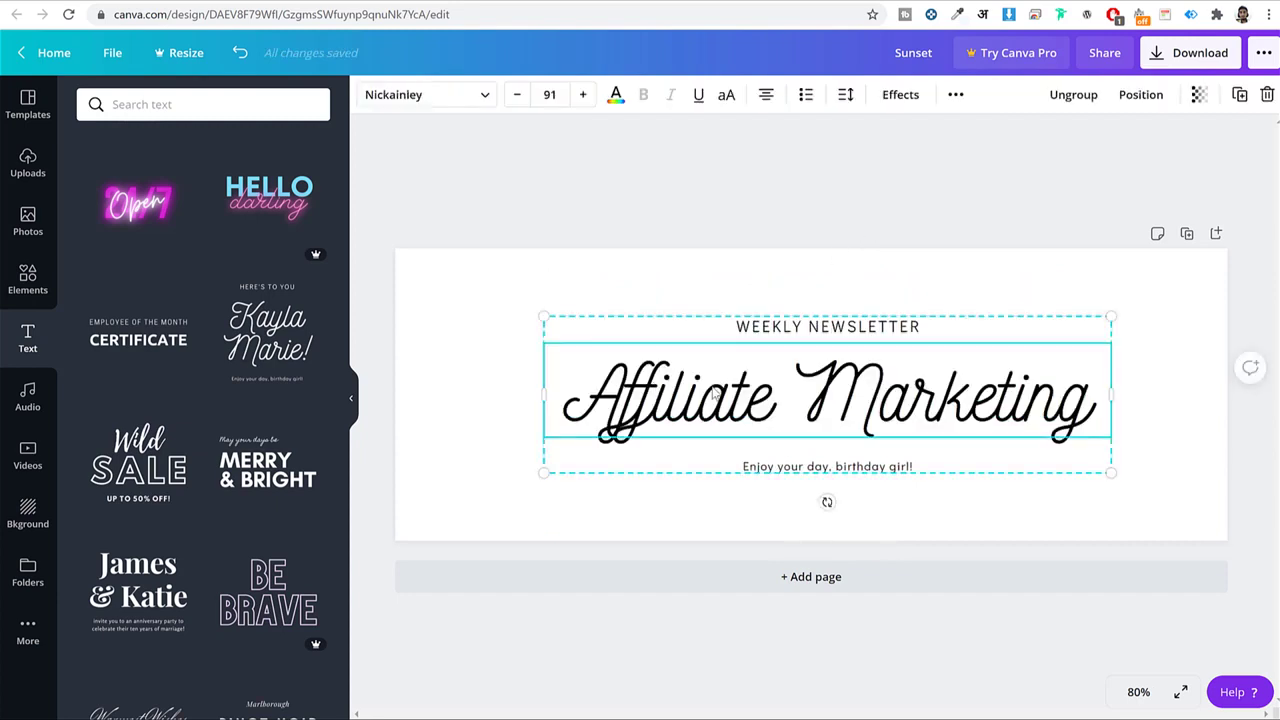
# - Change the Affiliate Marketing heading font to Amaranth, after trying League Gothic
pyautogui.click(420, 96)
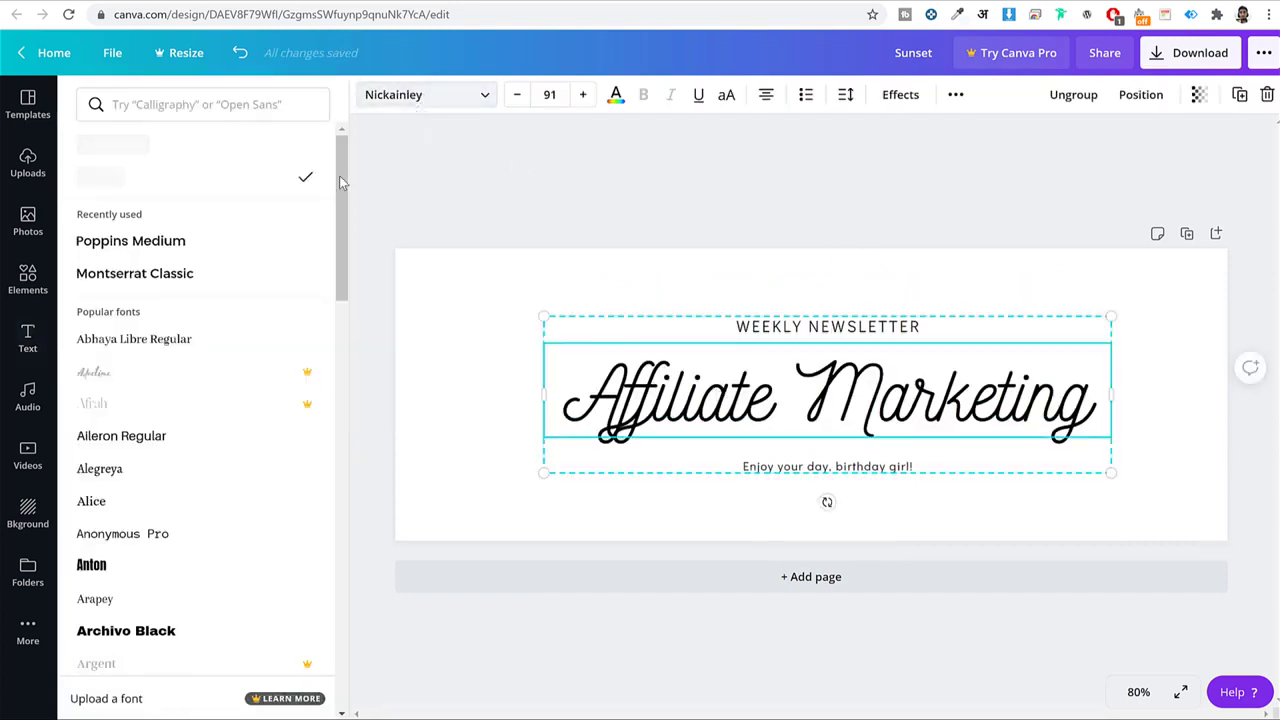
pyautogui.scroll(-7, 278, 490)
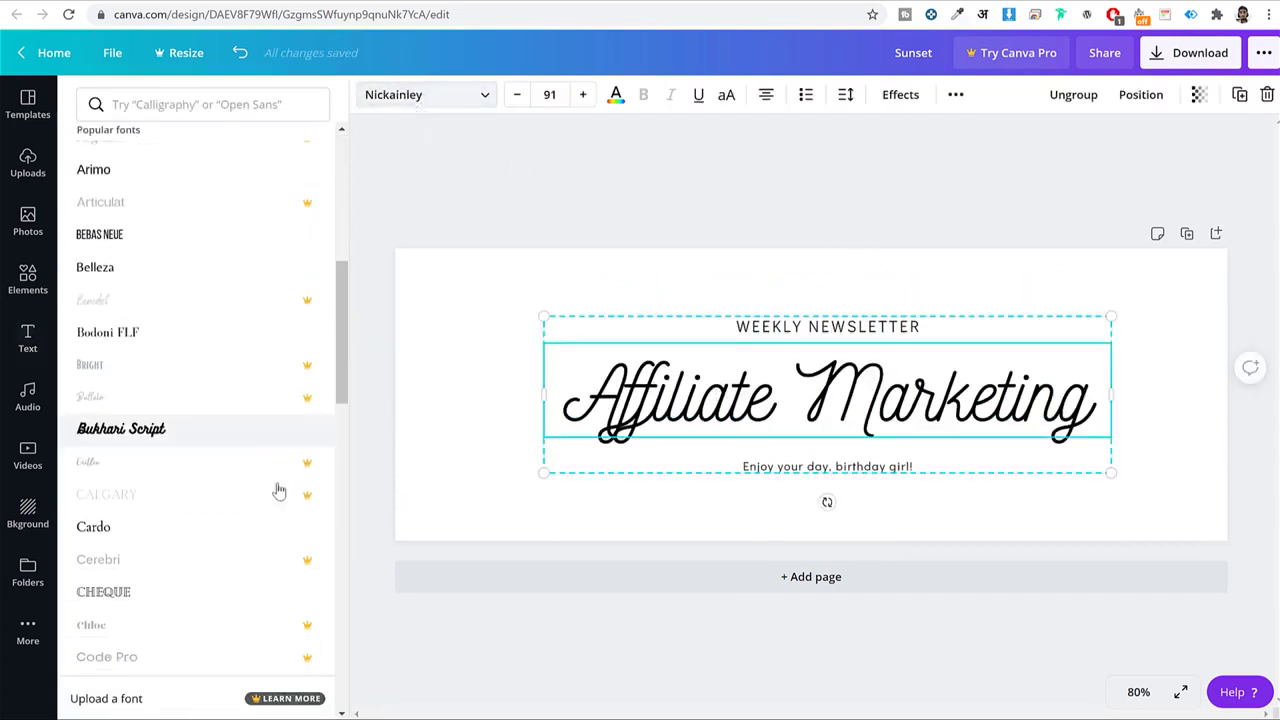
pyautogui.scroll(-7, 276, 492)
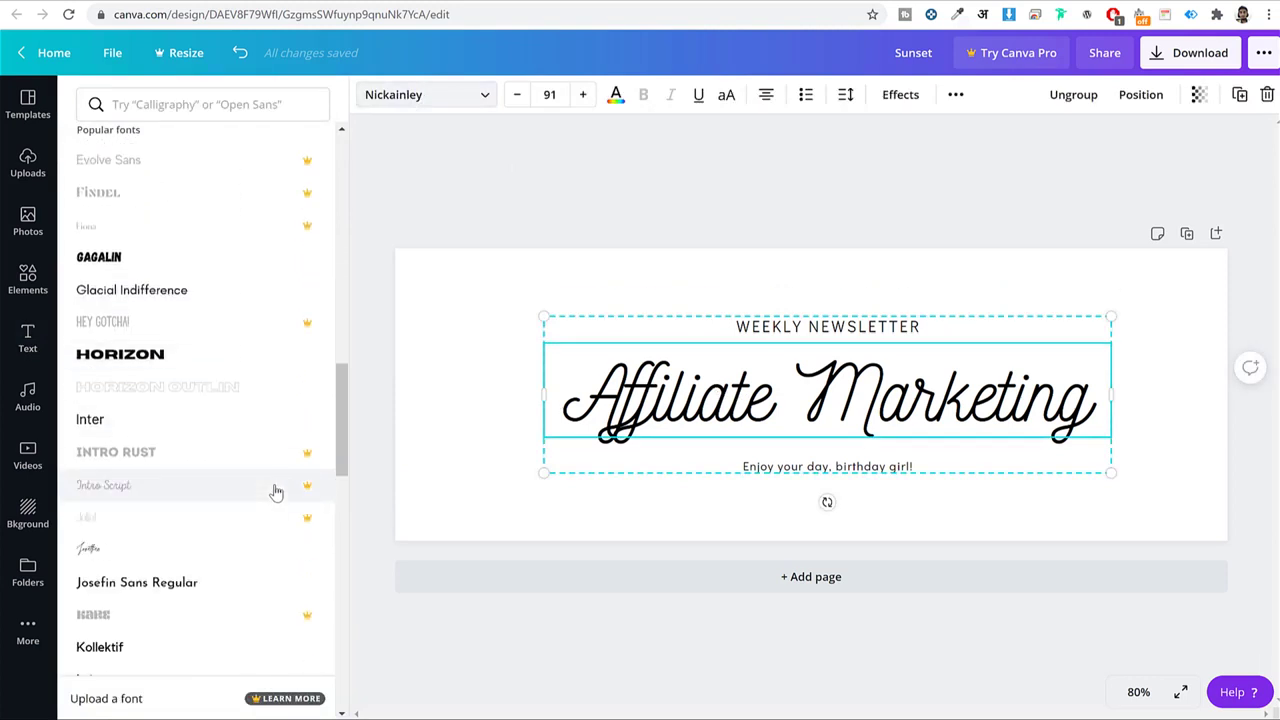
pyautogui.scroll(-5, 276, 492)
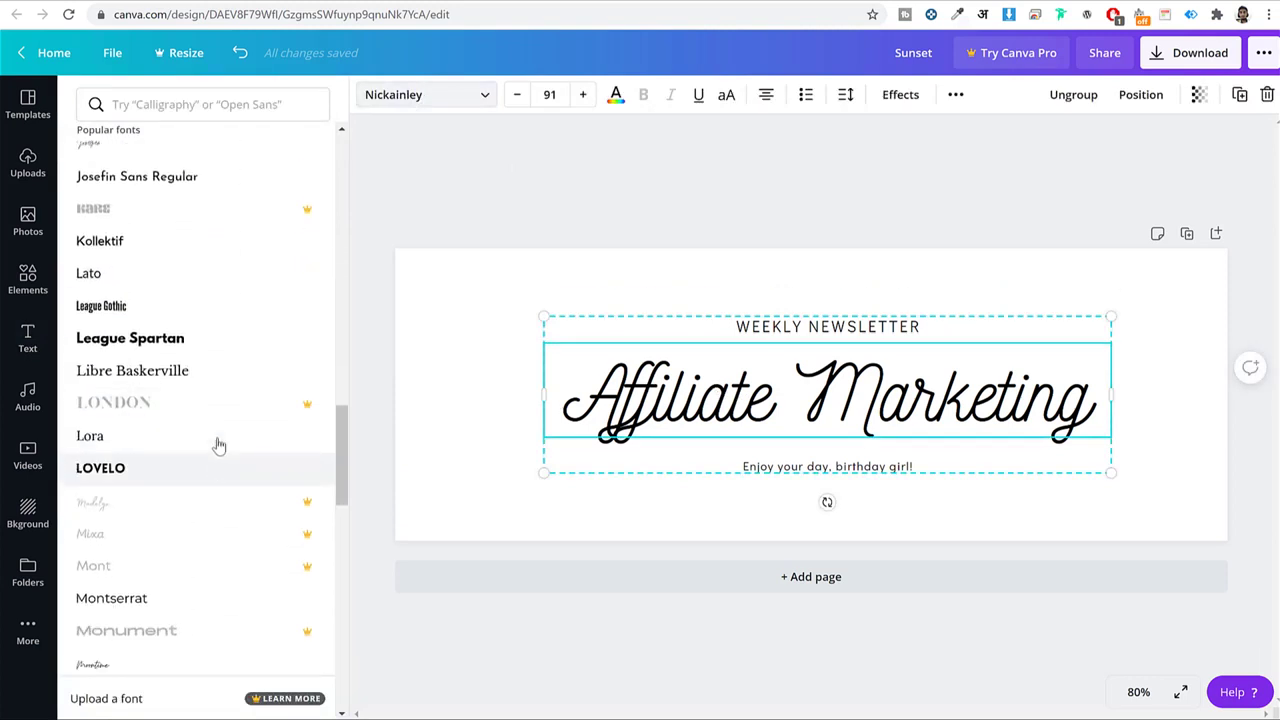
pyautogui.click(186, 306)
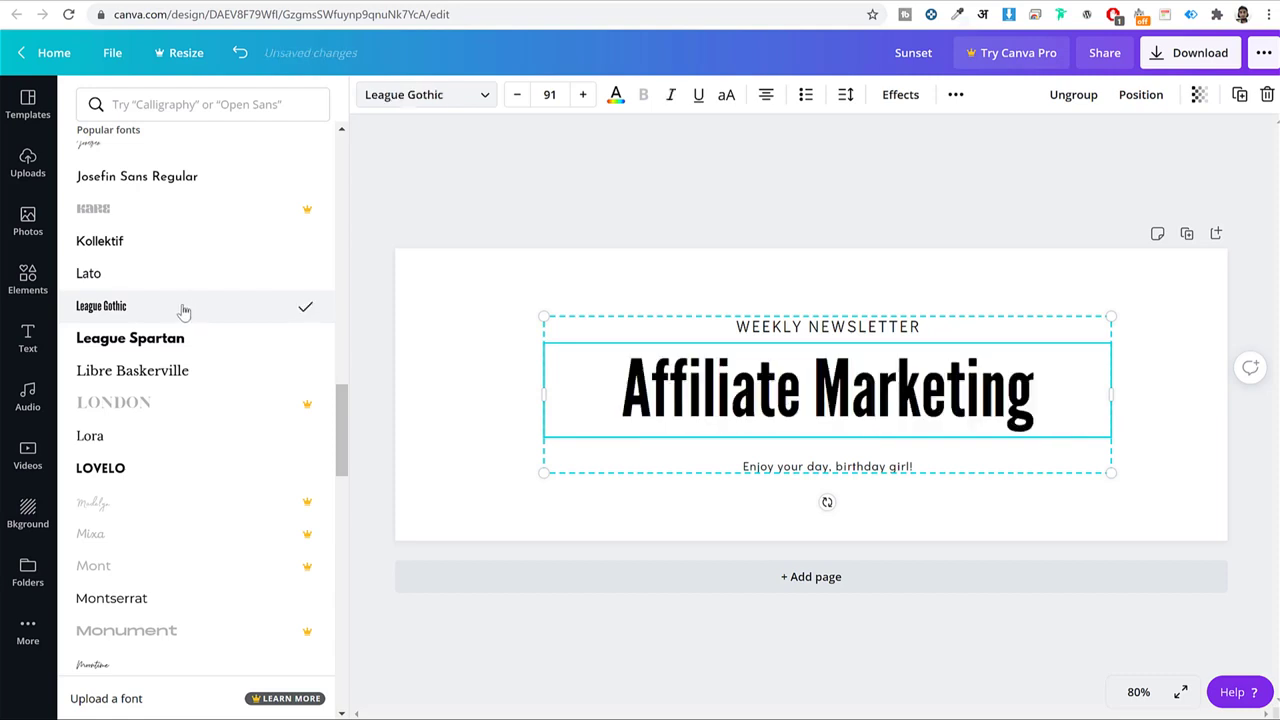
pyautogui.scroll(-6, 286, 482)
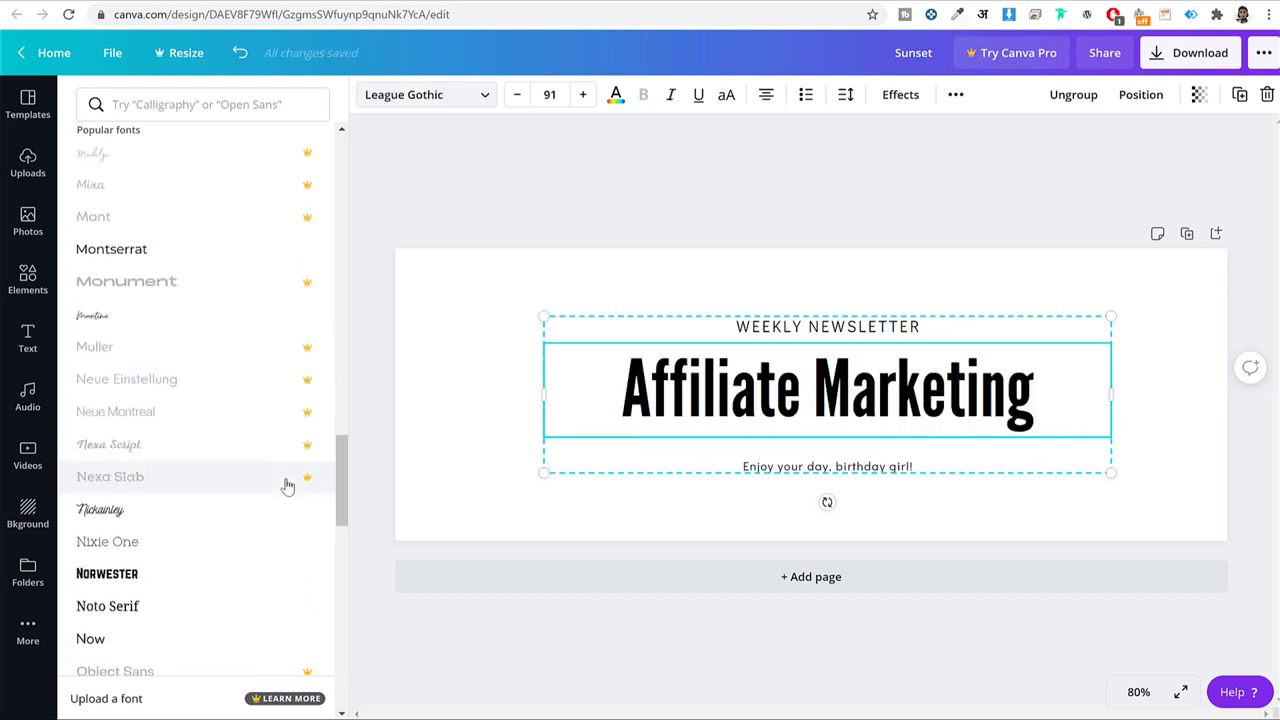
pyautogui.scroll(-4, 280, 460)
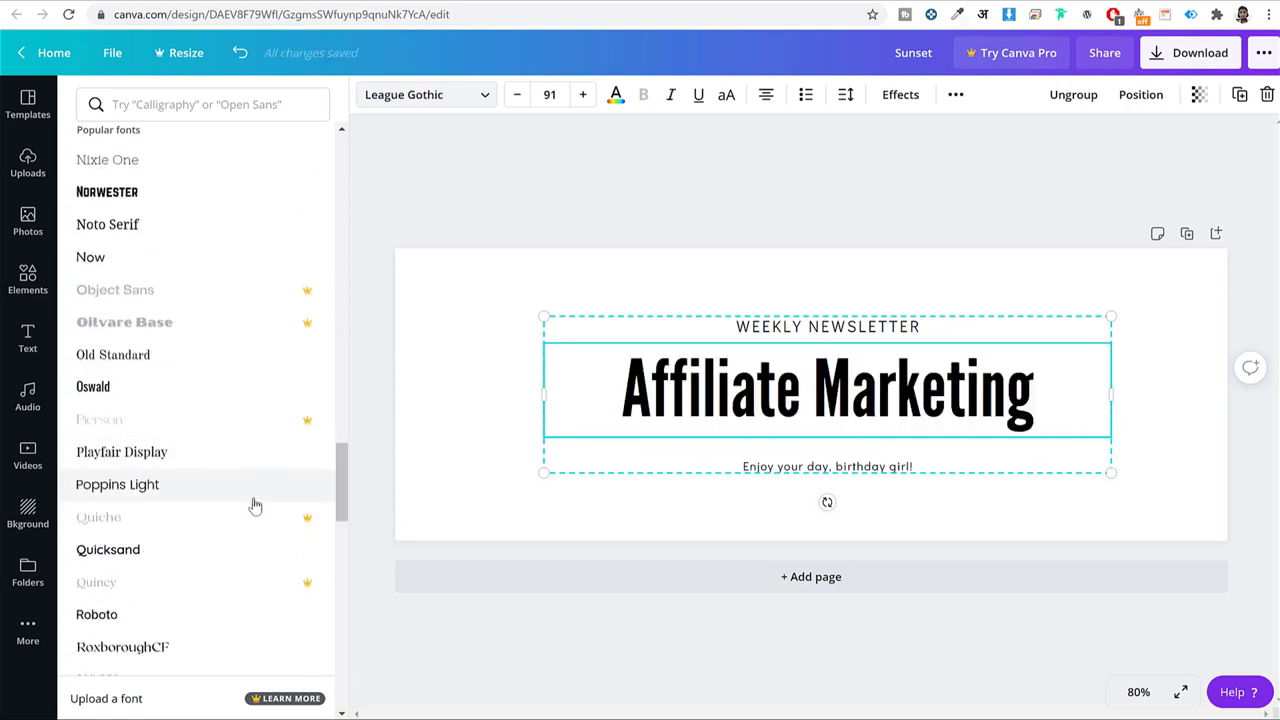
pyautogui.scroll(-3, 266, 440)
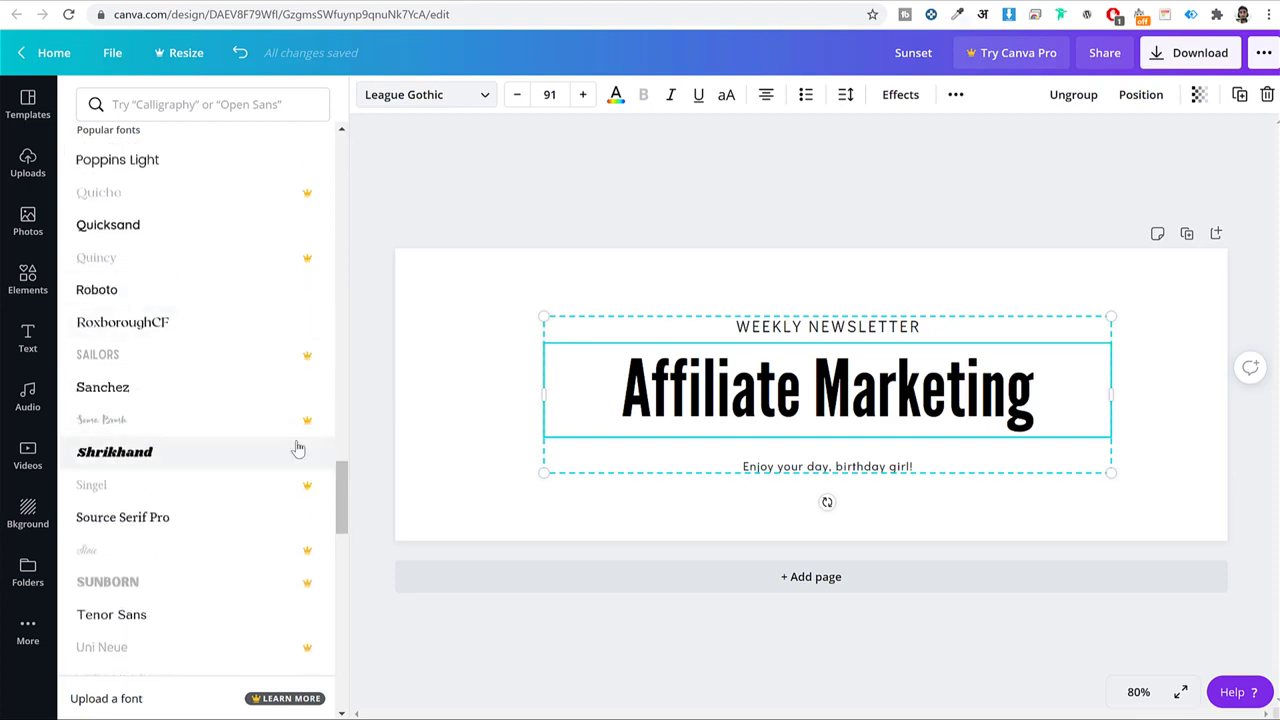
pyautogui.scroll(-5, 305, 438)
pyautogui.scroll(-9, 297, 451)
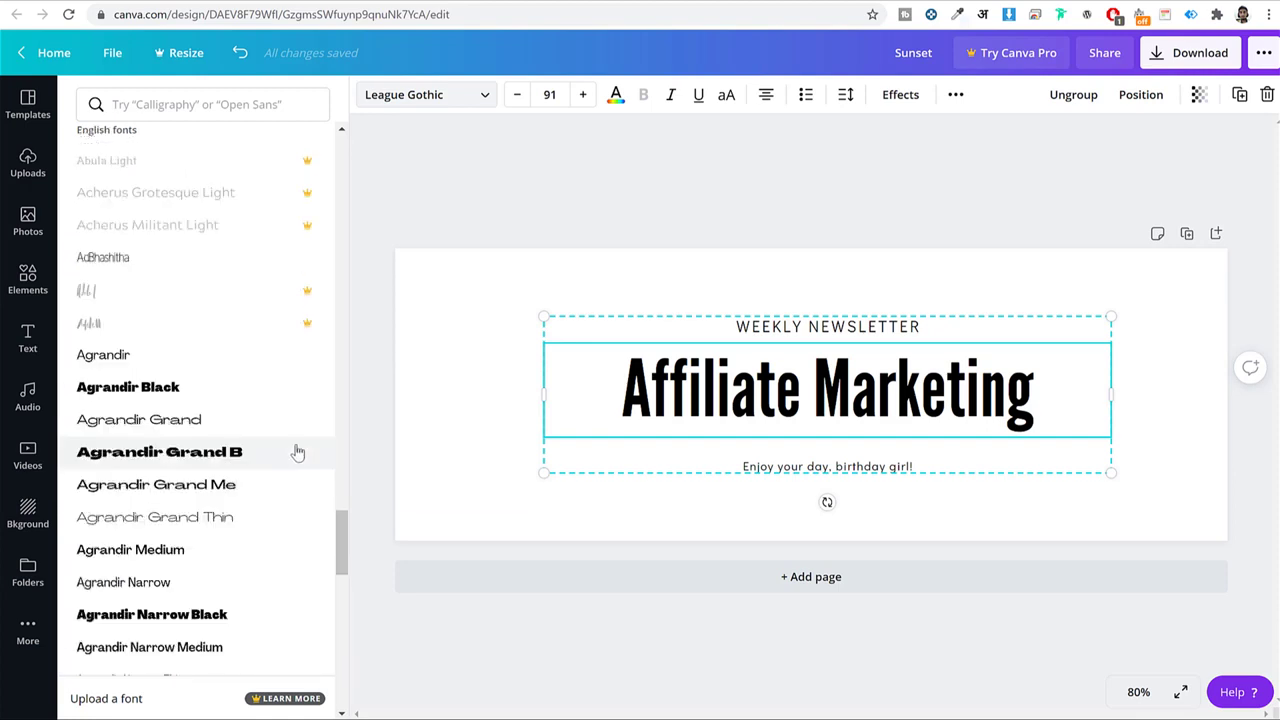
pyautogui.scroll(-6, 297, 451)
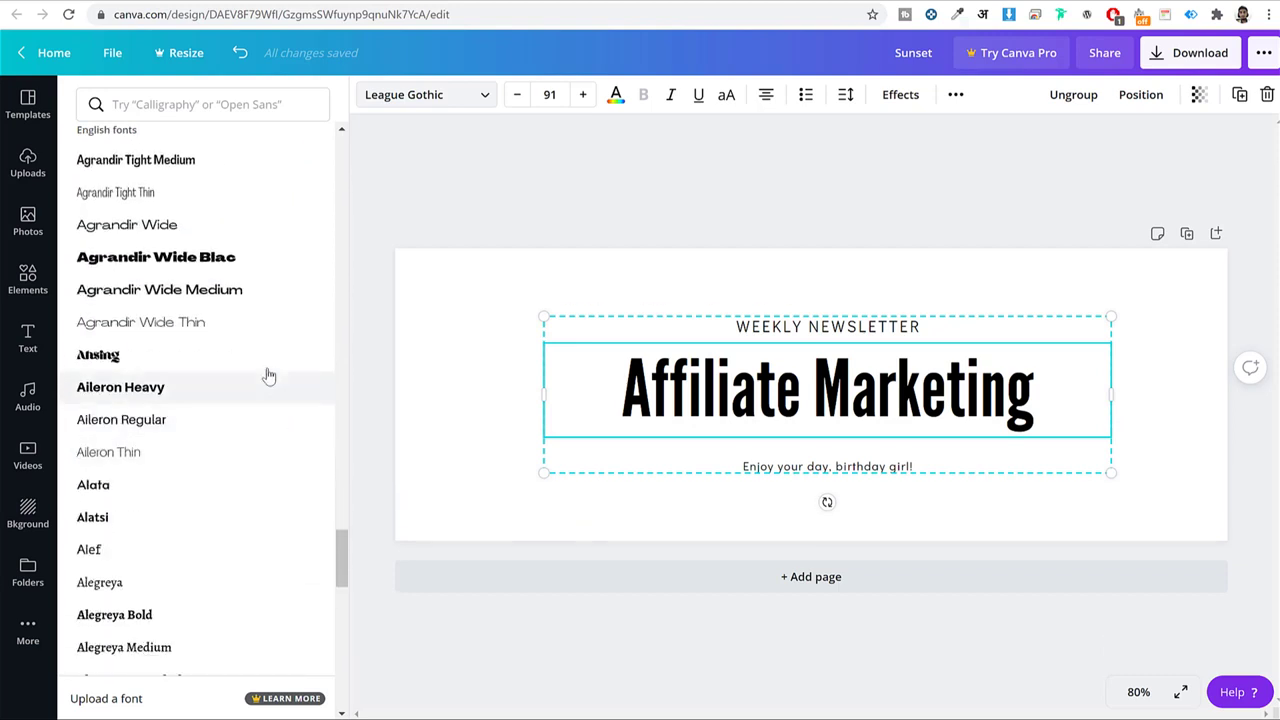
pyautogui.scroll(-6, 242, 358)
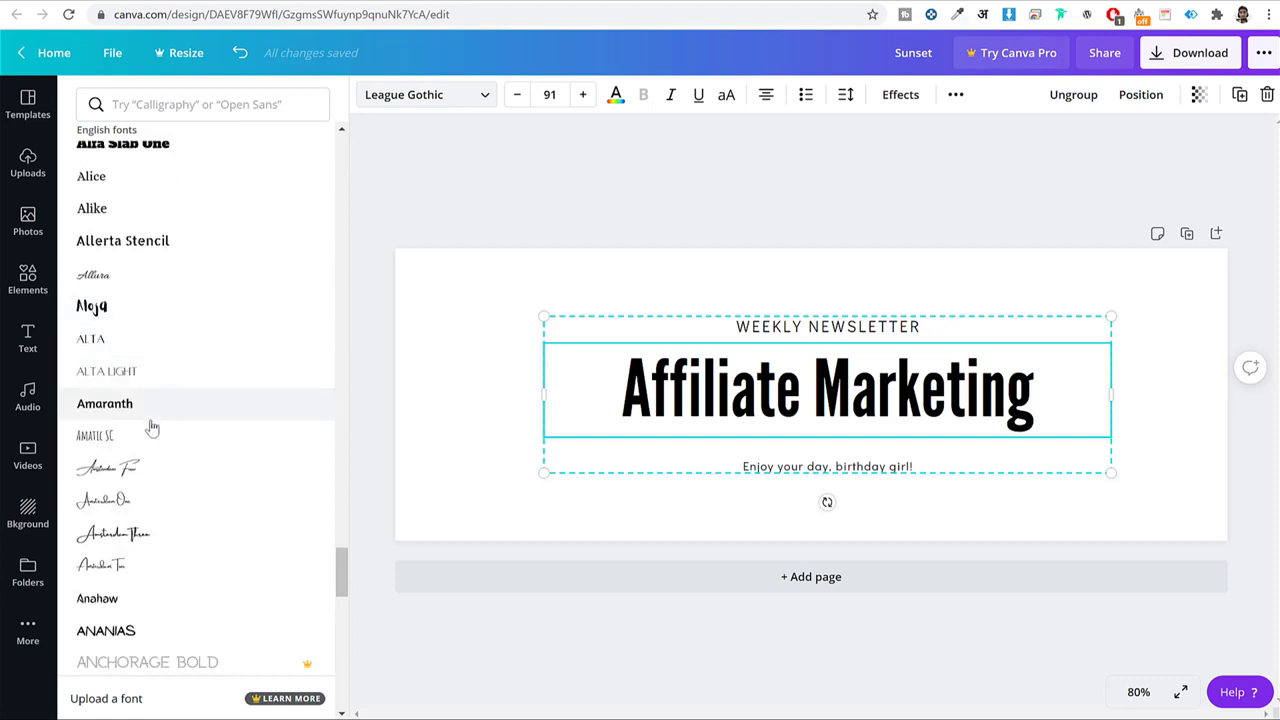
pyautogui.click(150, 410)
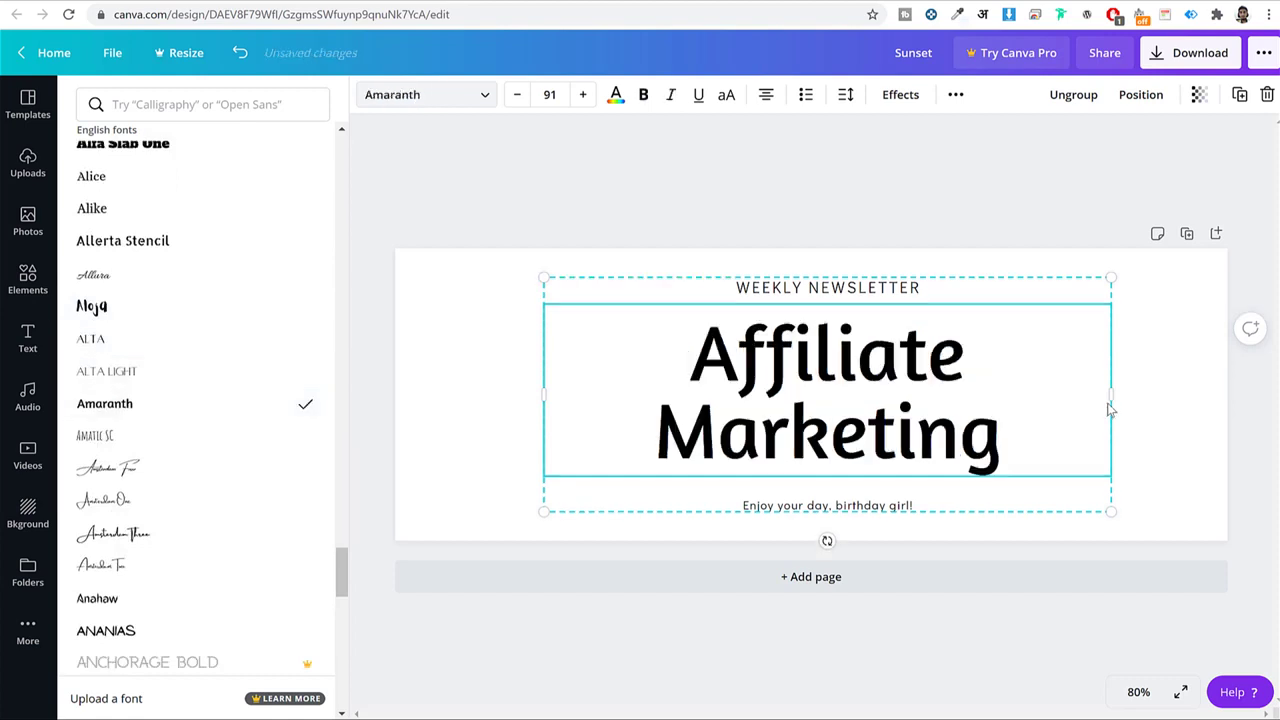
# - Widen the text group again so the Amaranth heading stays on one line
pyautogui.moveTo(1130, 391); pyautogui.dragTo(1155, 390)
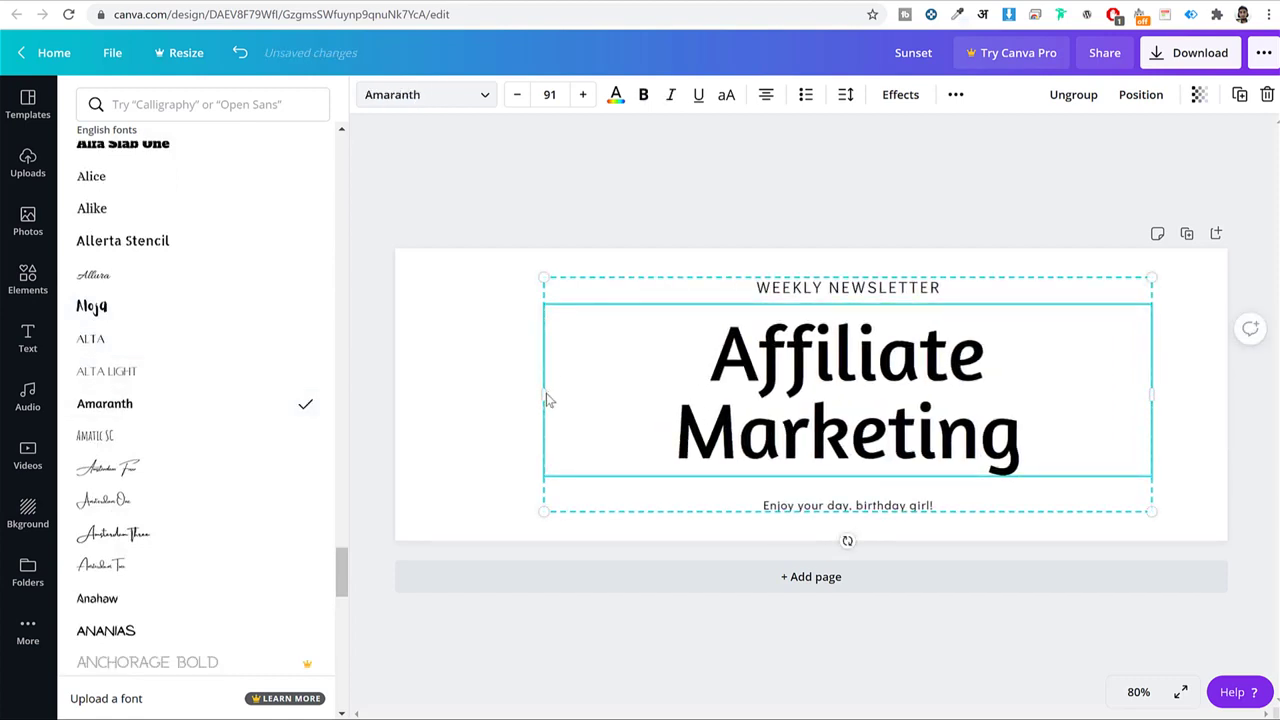
pyautogui.moveTo(542, 393); pyautogui.dragTo(478, 392)
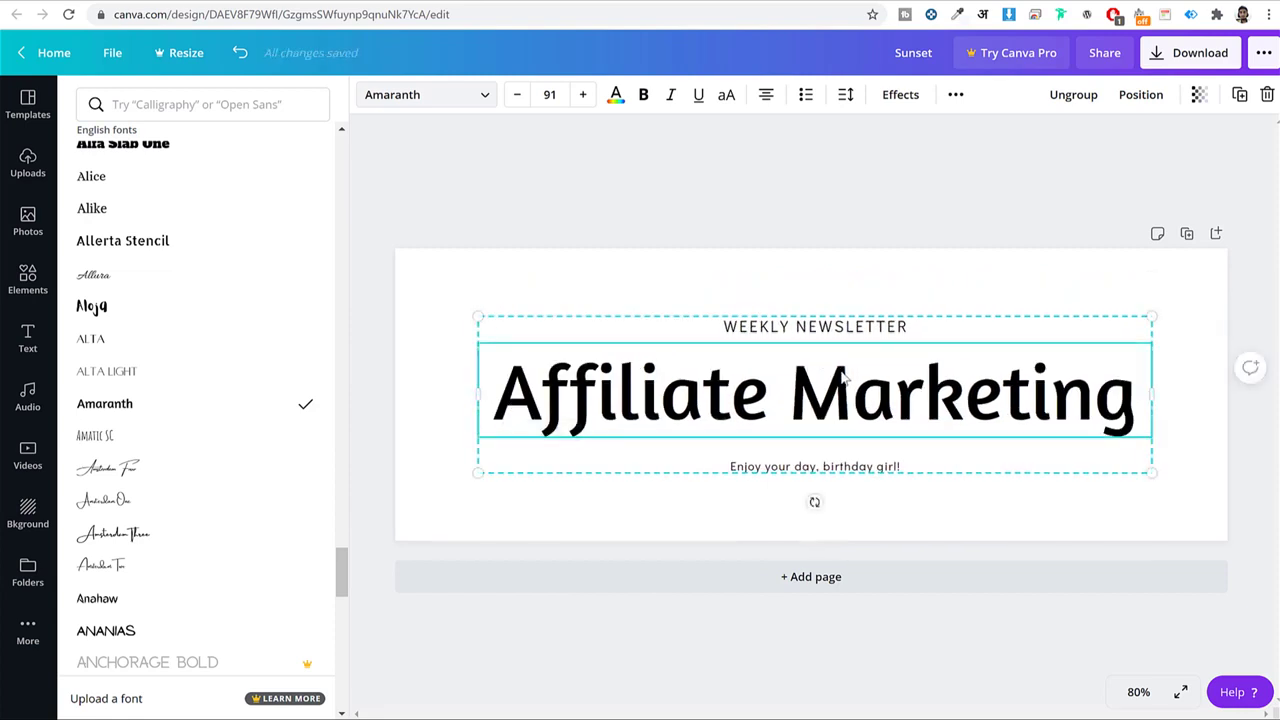
pyautogui.moveTo(408, 204); pyautogui.dragTo(1093, 508)
pyautogui.click(948, 383)
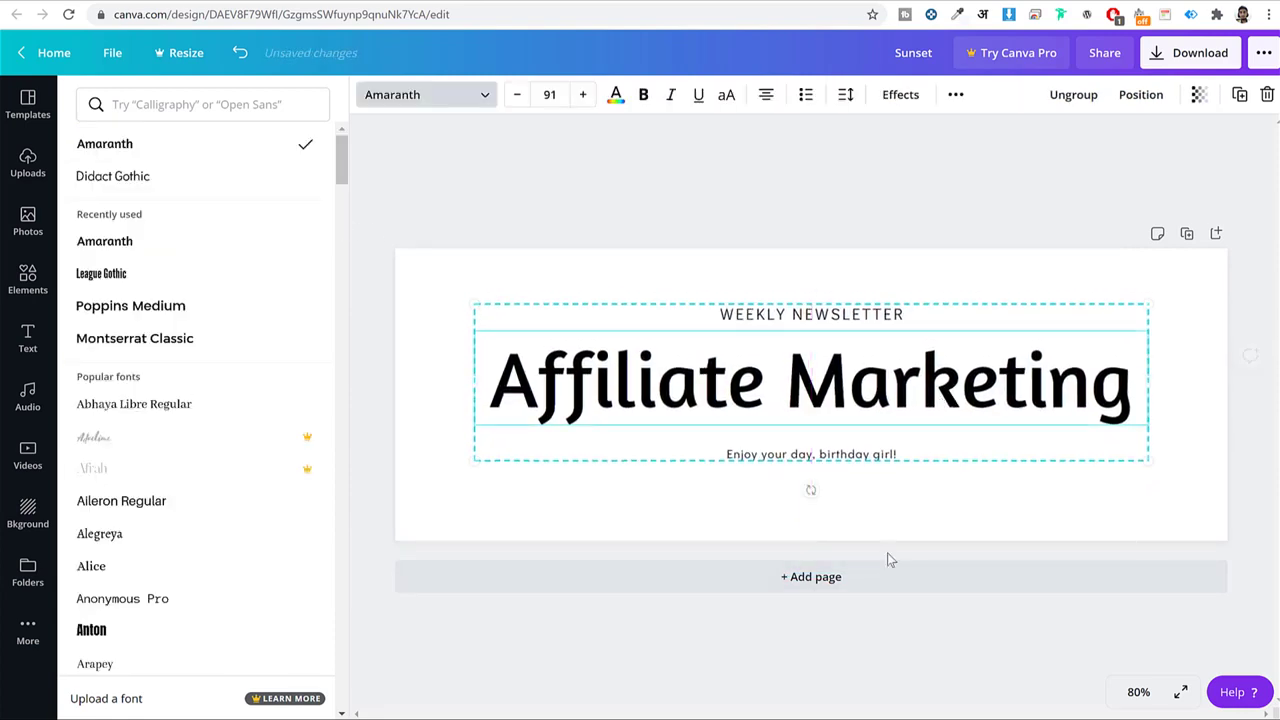
# - Change the birthday subtitle under the heading to 'BloggDude Inc.'
pyautogui.click(837, 464)
pyautogui.click(855, 453)
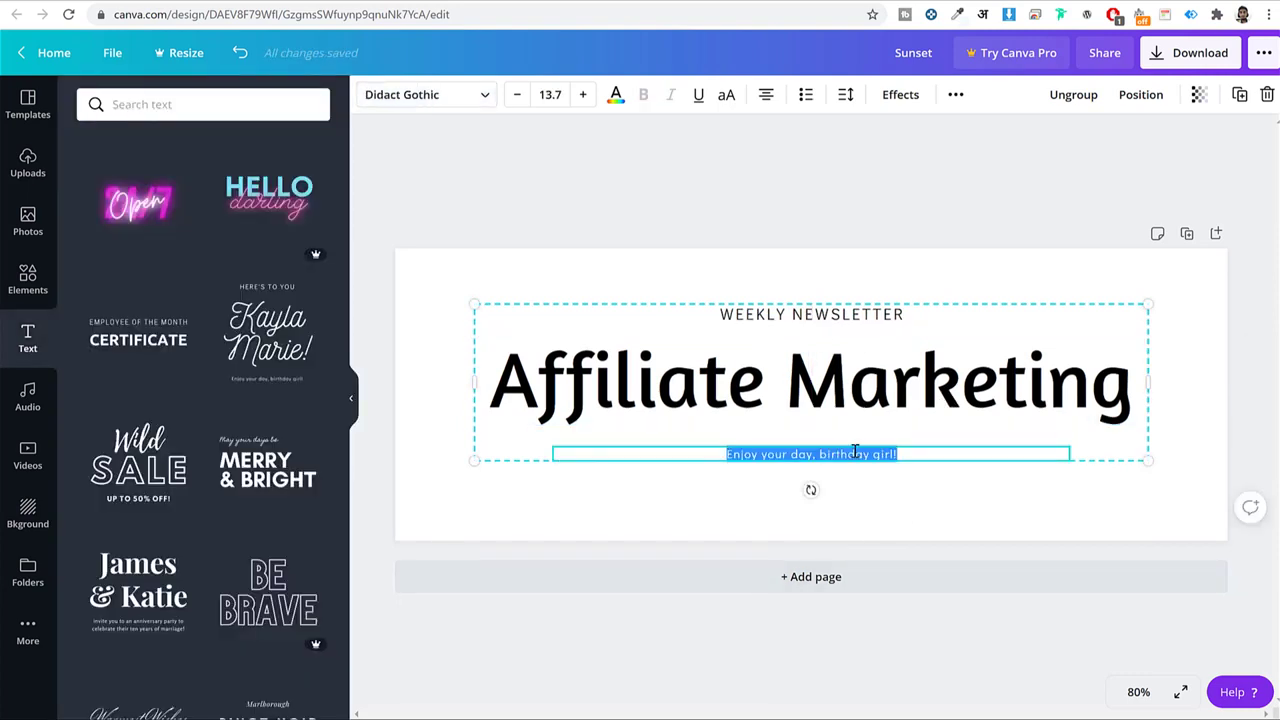
pyautogui.write('Blogg')
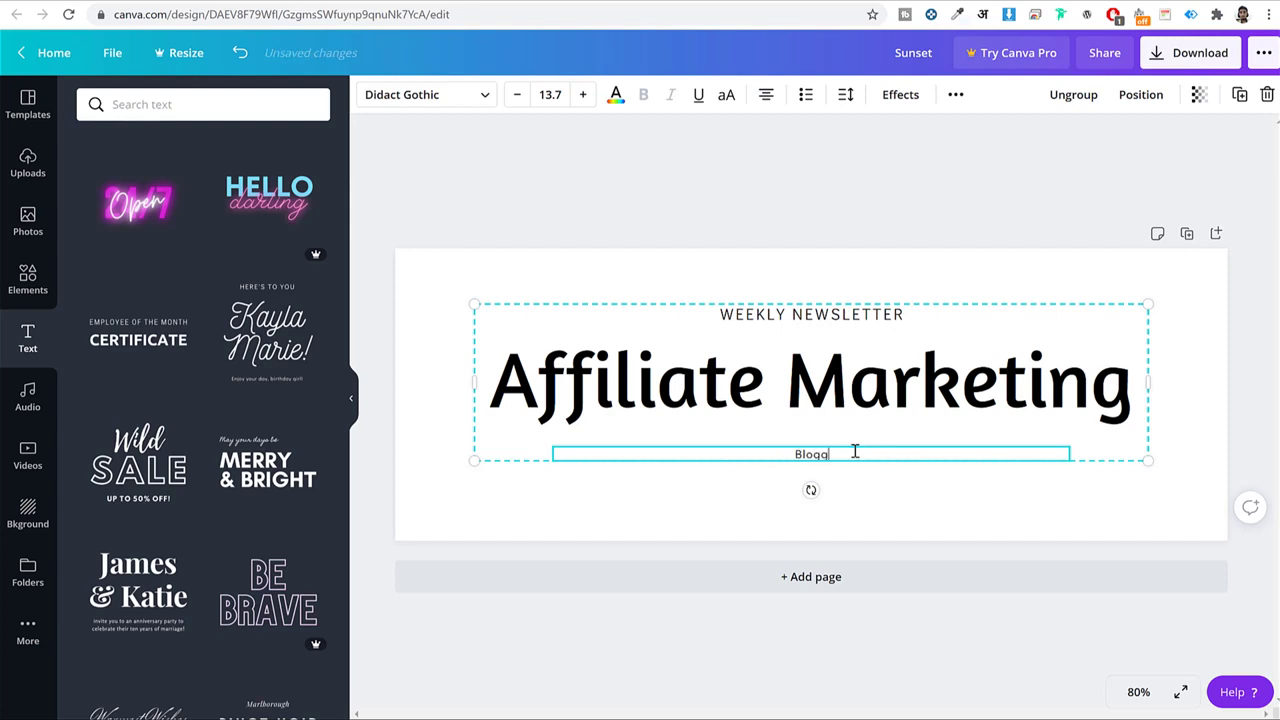
pyautogui.write('Dude Inc.')
pyautogui.click(916, 172)
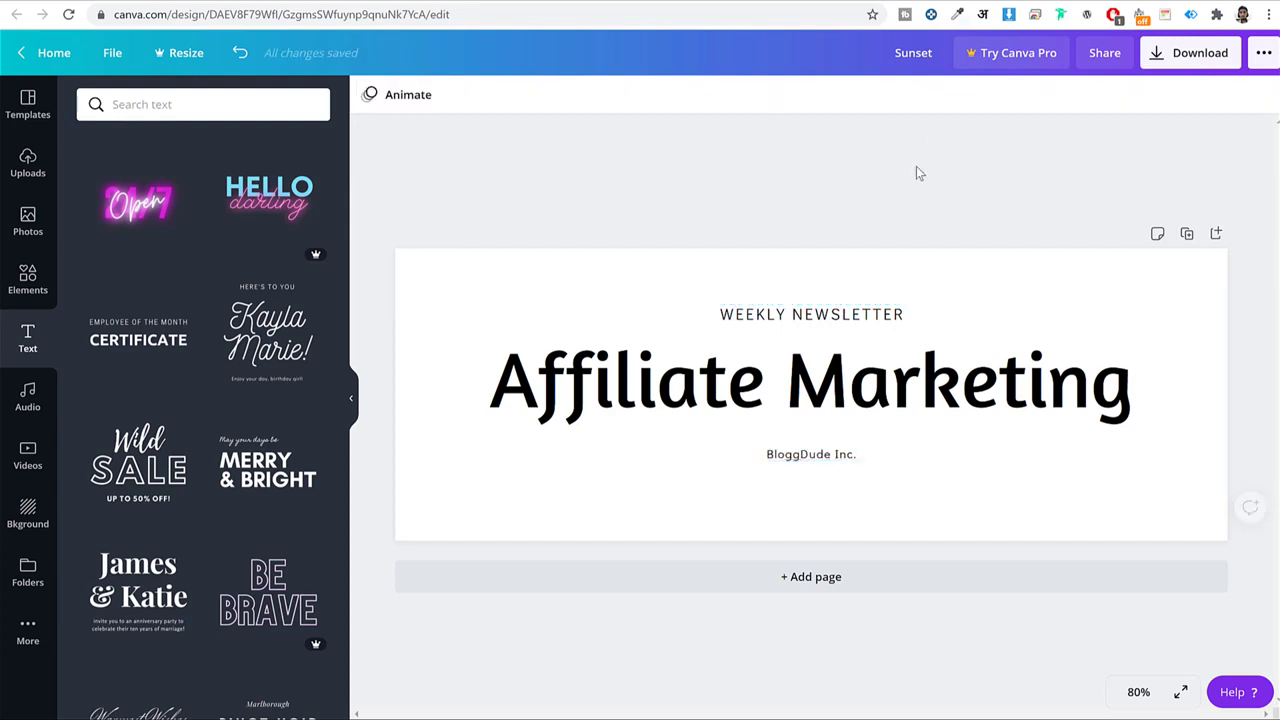
# - Download the Affiliate Marketing banner as a PNG file
pyautogui.click(1205, 50)
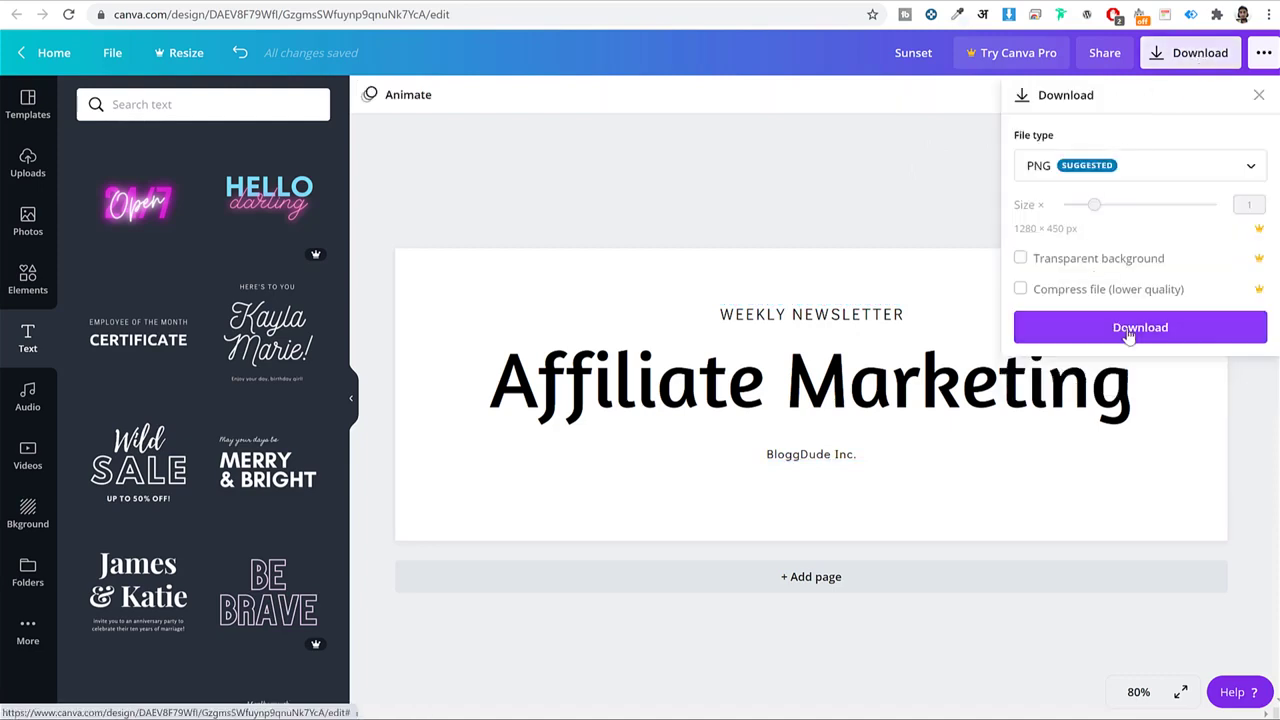
pyautogui.click(1129, 337)
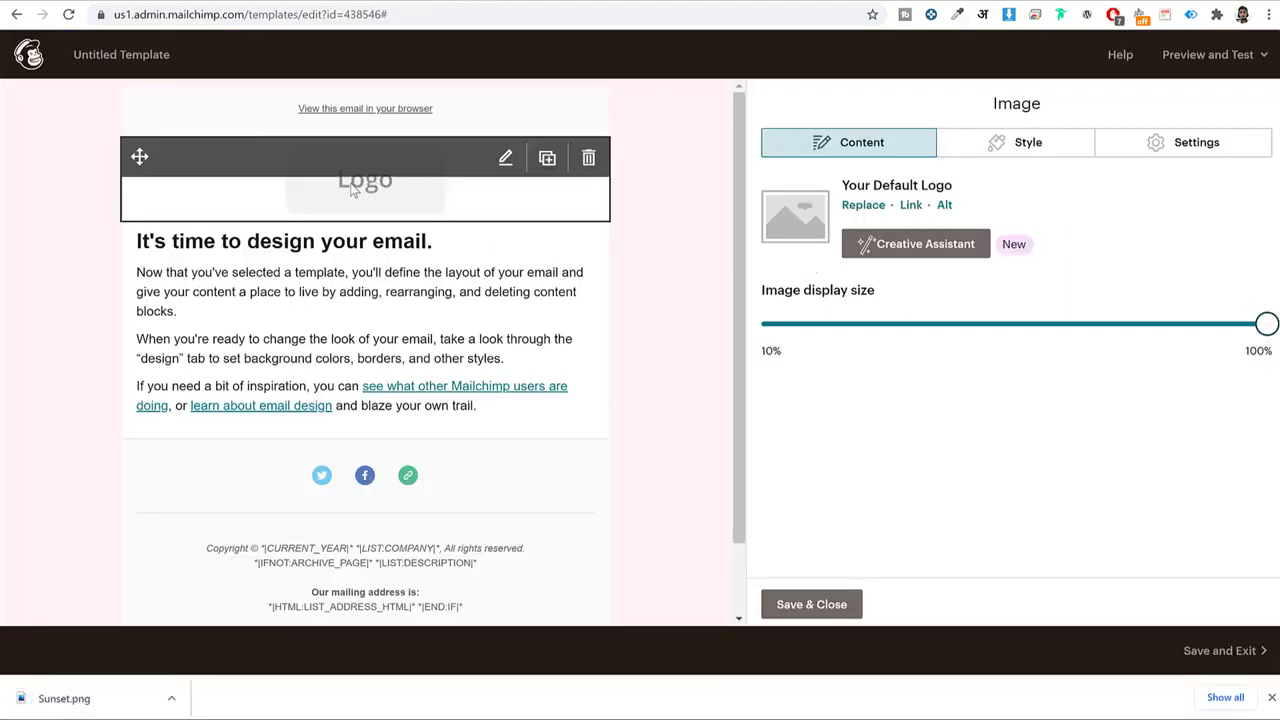
# - Upload Sunset.png from Downloads to replace the header logo with the 1280 × 450 Affiliate Marketing banner
pyautogui.click(863, 206)
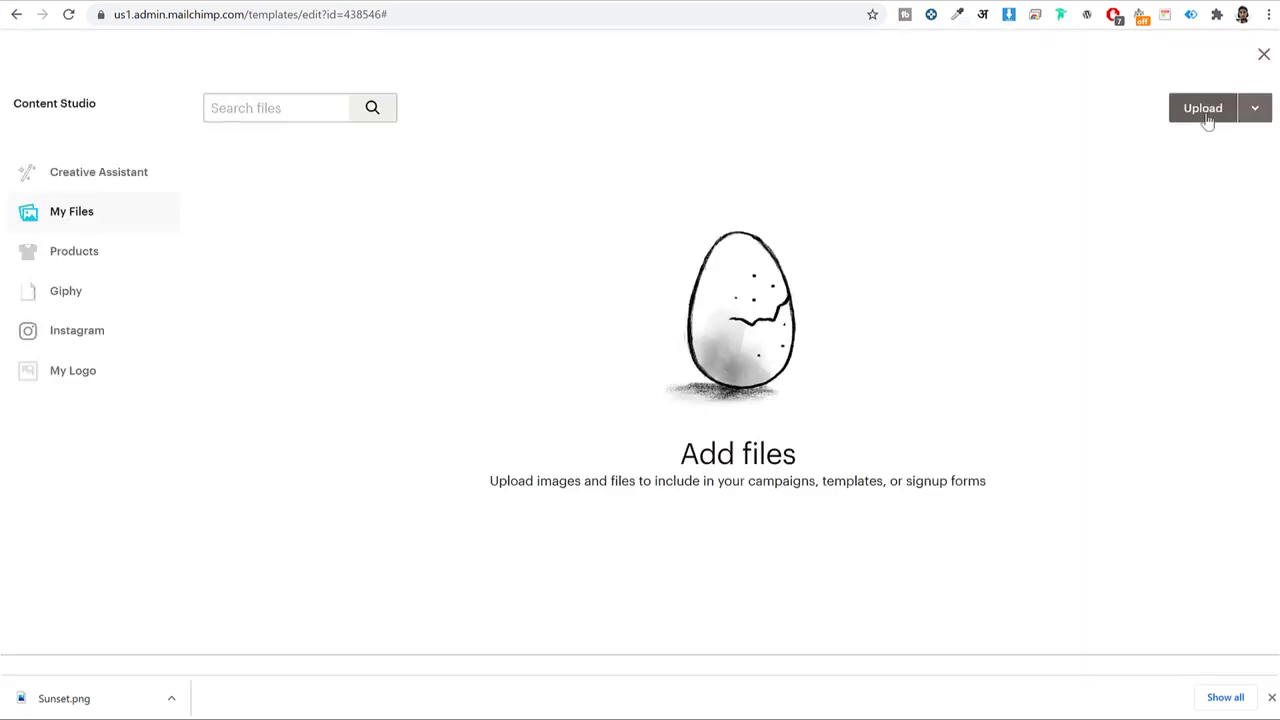
pyautogui.click(1205, 118)
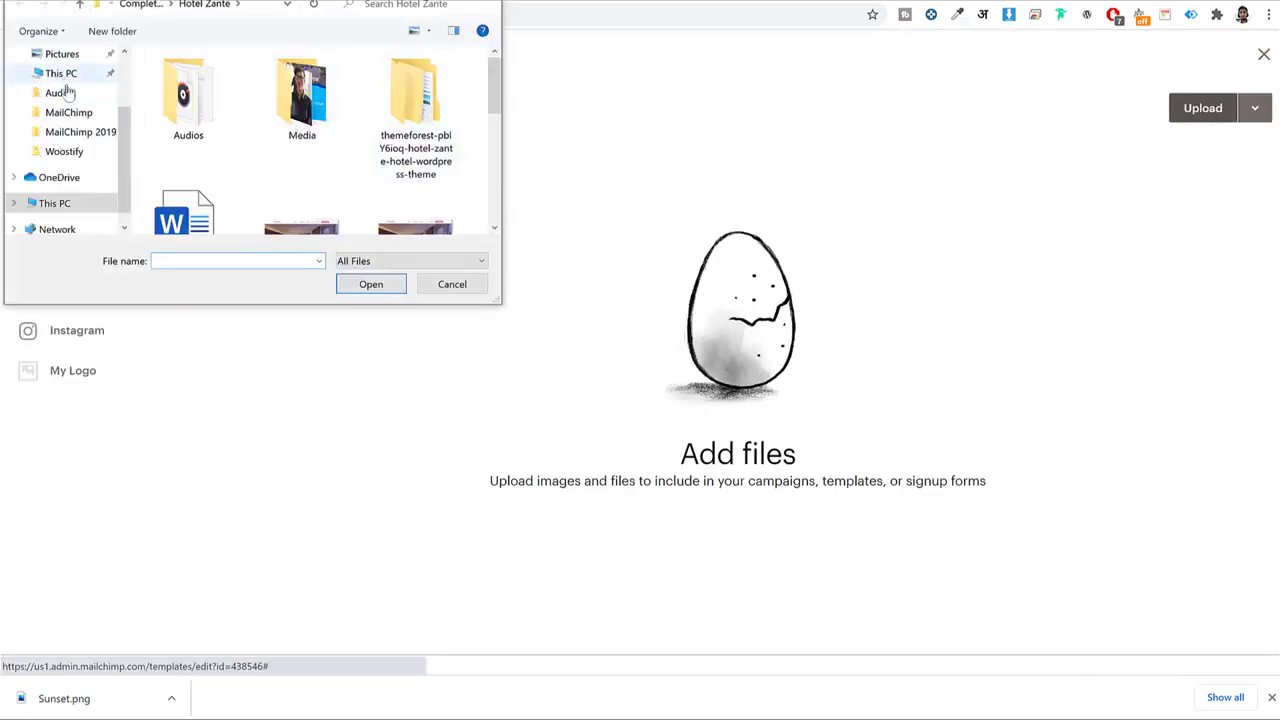
pyautogui.scroll(1, 66, 86)
pyautogui.click(69, 73)
pyautogui.moveTo(175, 119); pyautogui.dragTo(258, 131)
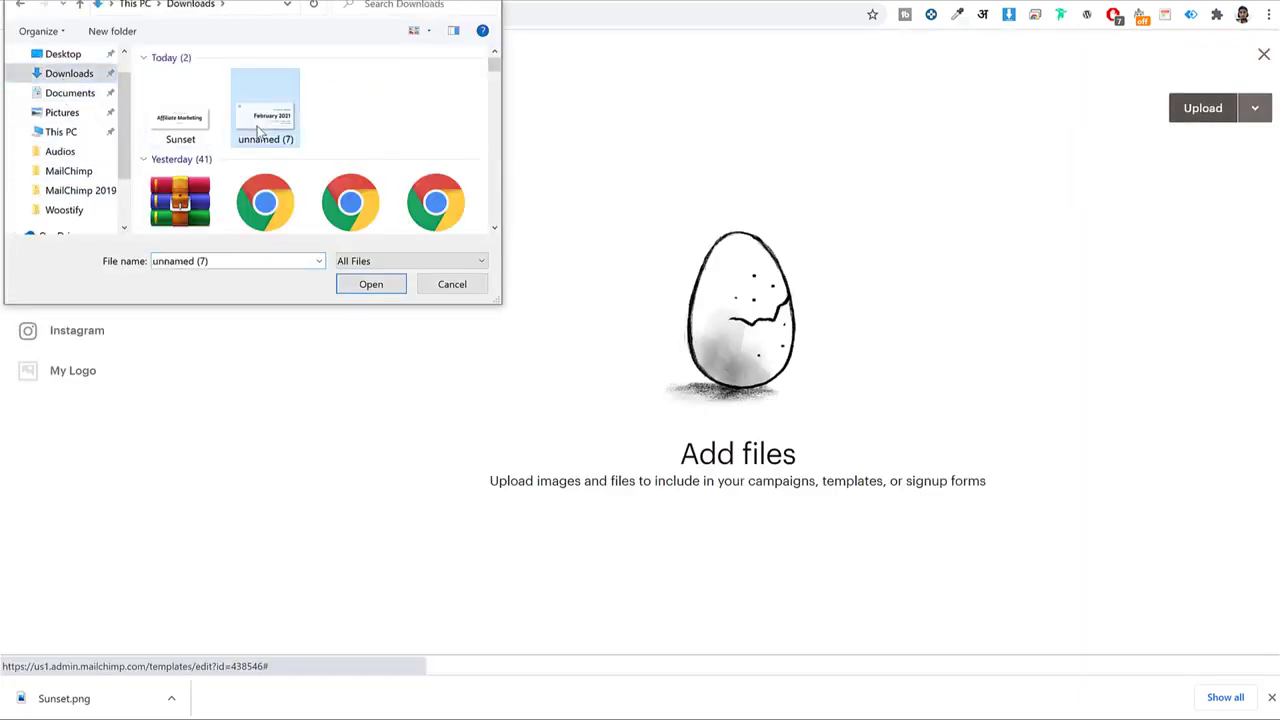
pyautogui.click(195, 119)
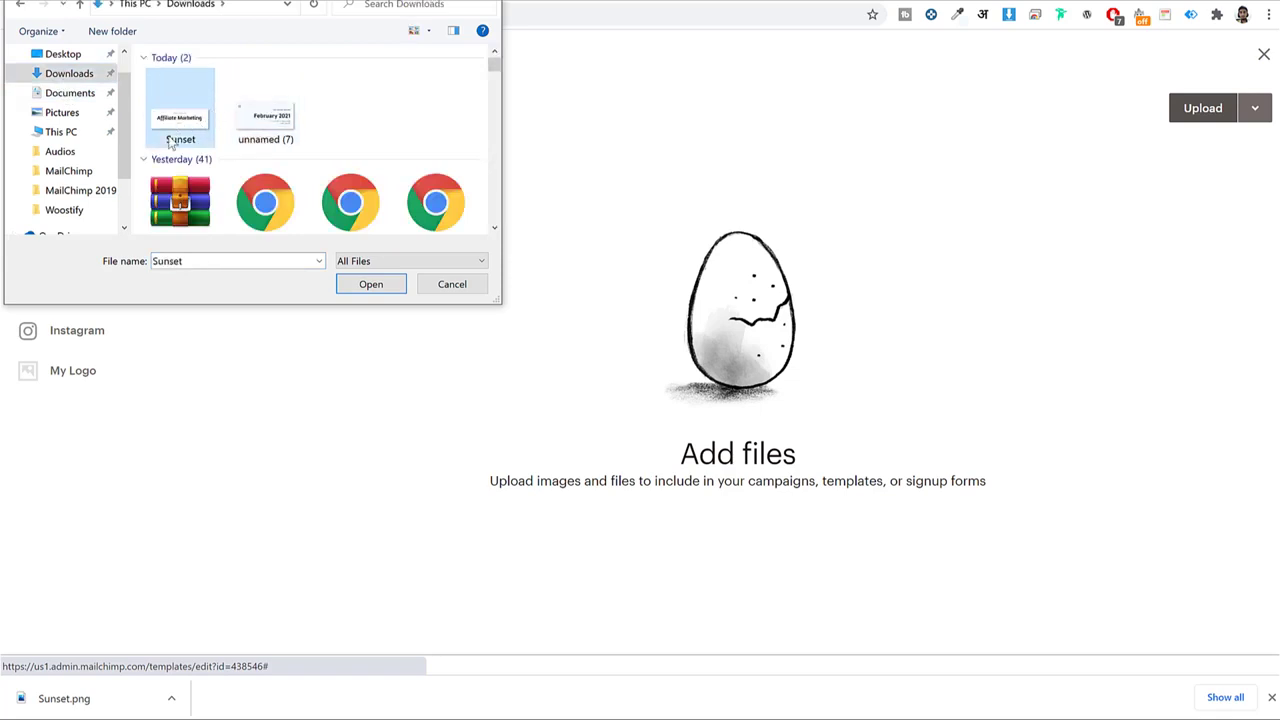
pyautogui.click(374, 287)
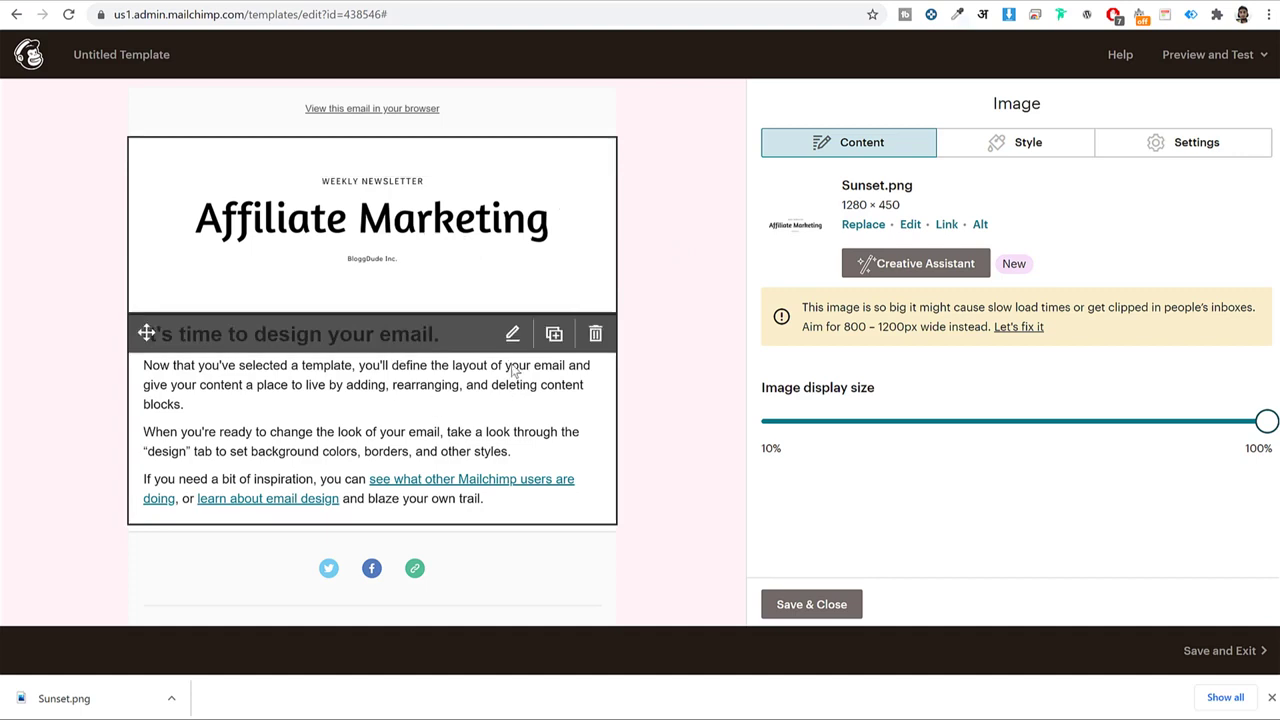
# - Retitle the body heading to 'Affiliate Marketing something....' and start a new line below it
pyautogui.click(430, 402)
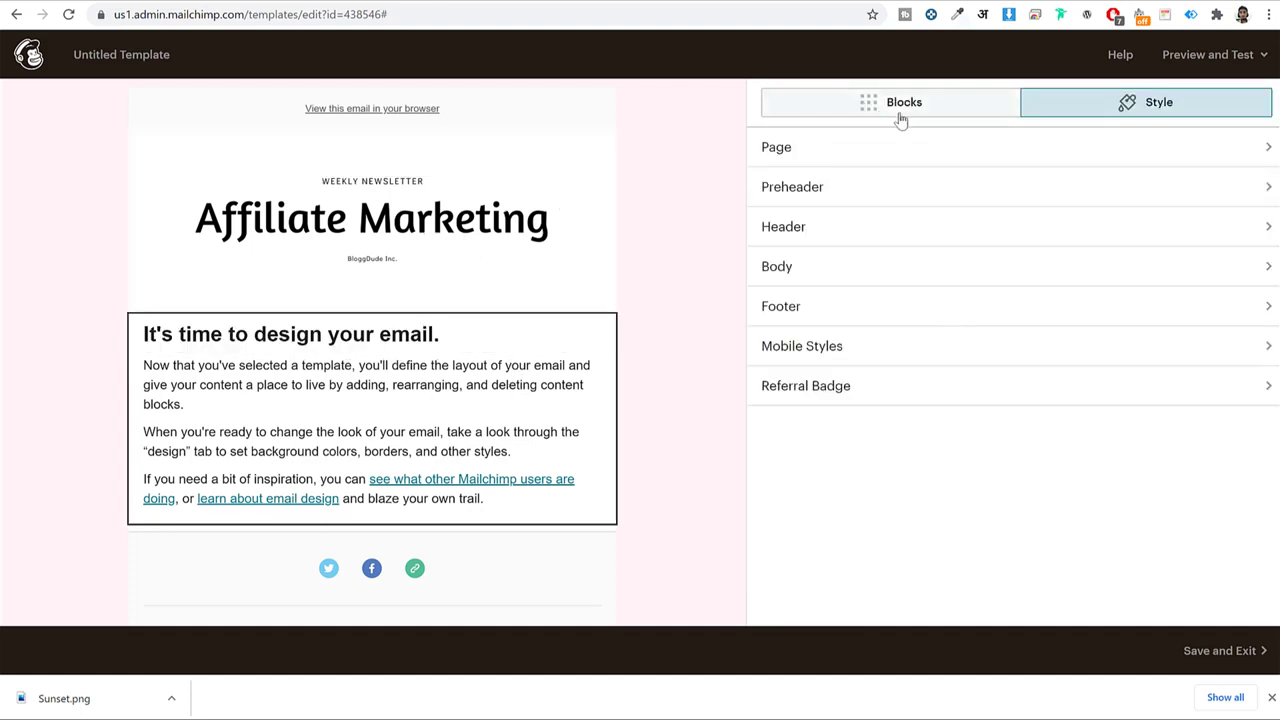
pyautogui.hotkey('ctrl', 'a')
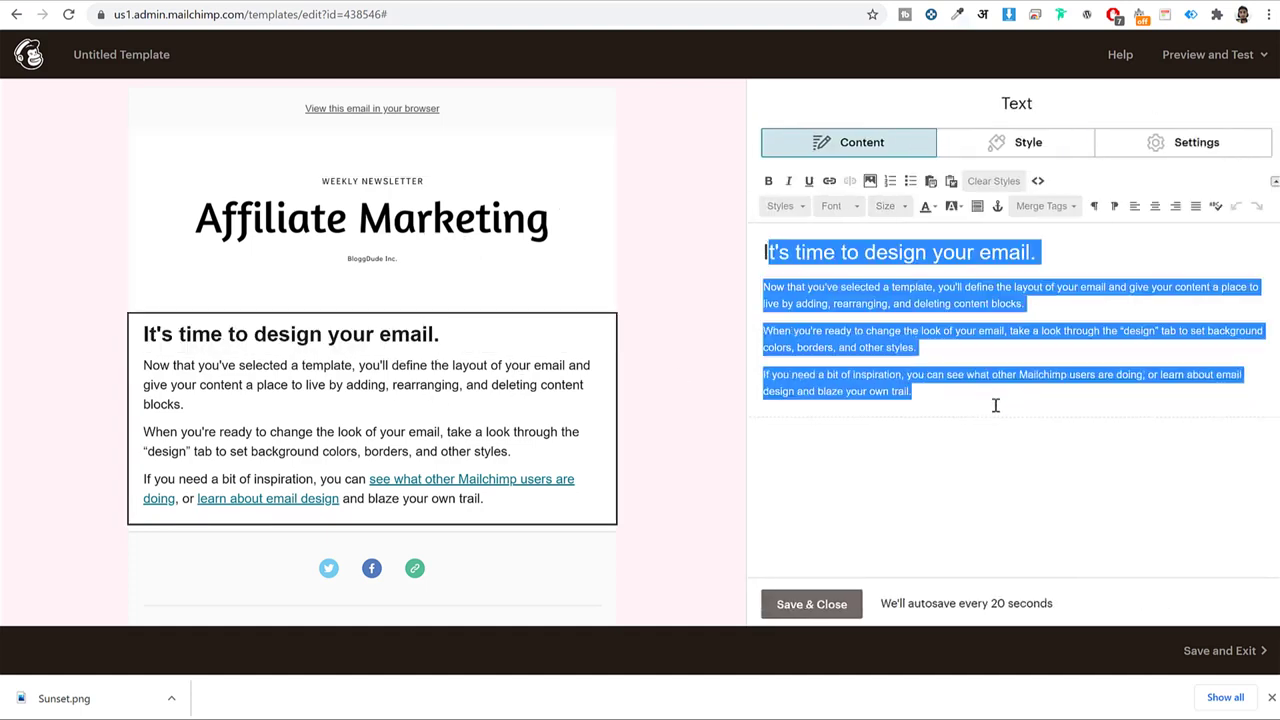
pyautogui.click(926, 288)
pyautogui.tripleClick(815, 252)
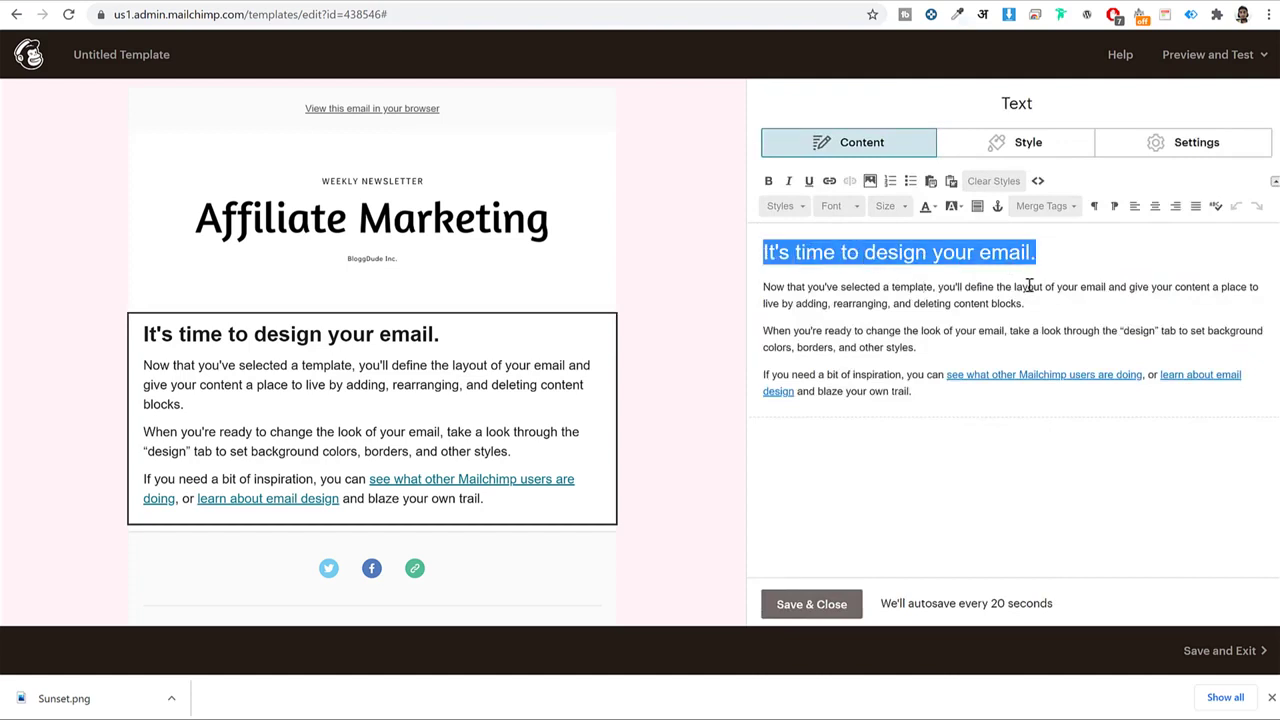
pyautogui.write('Affiliate ')
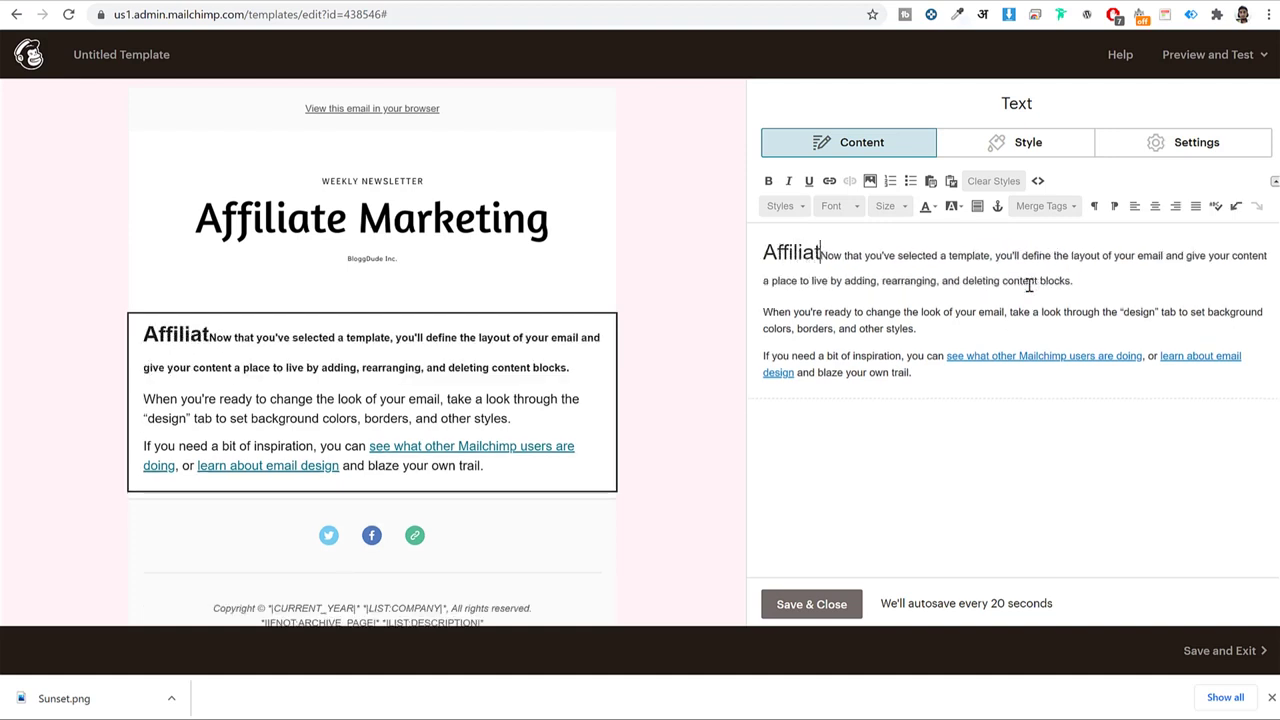
pyautogui.write('Marketing s')
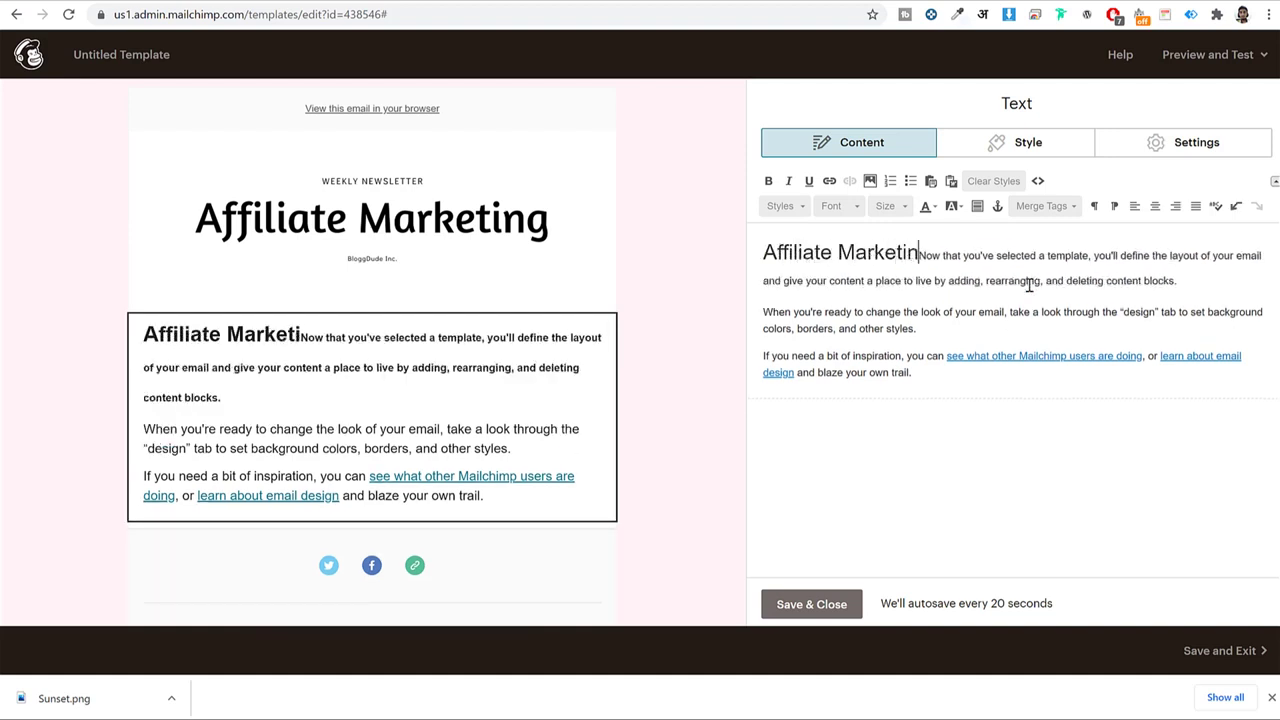
pyautogui.write('omething/..')
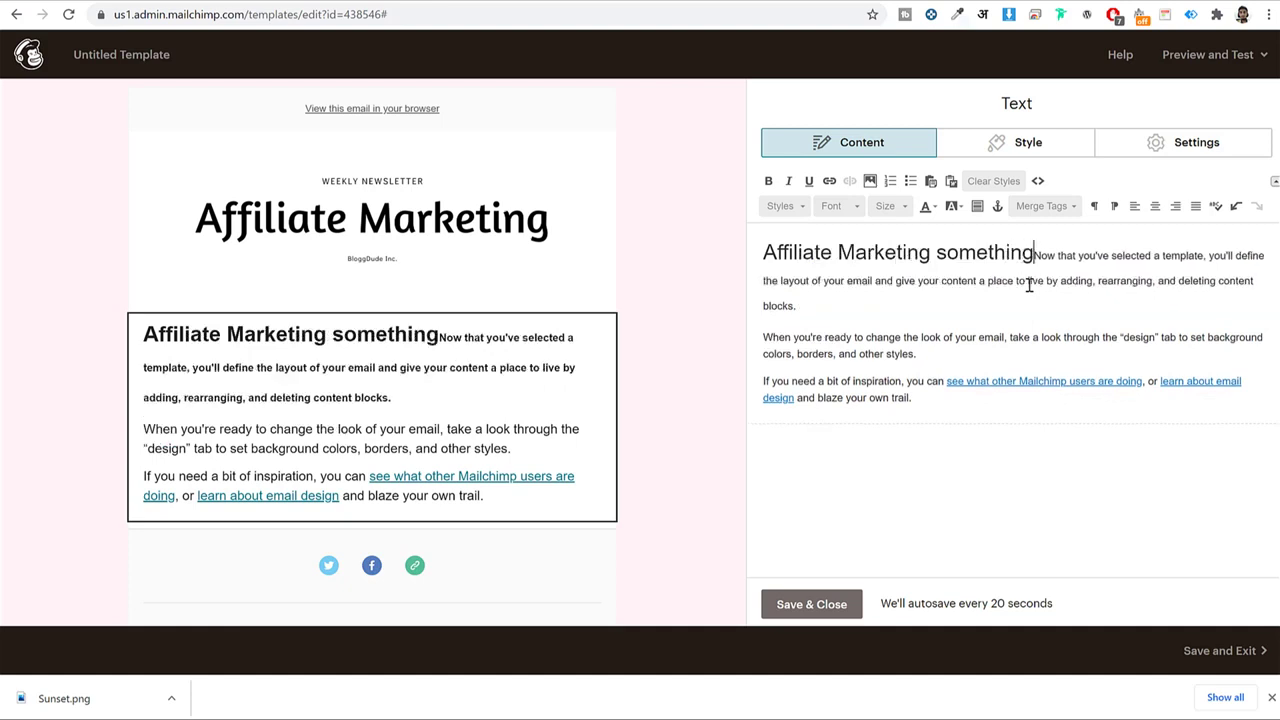
pyautogui.press('BackSpace')
pyautogui.press('BackSpace')
pyautogui.press('BackSpace')
pyautogui.write('....')
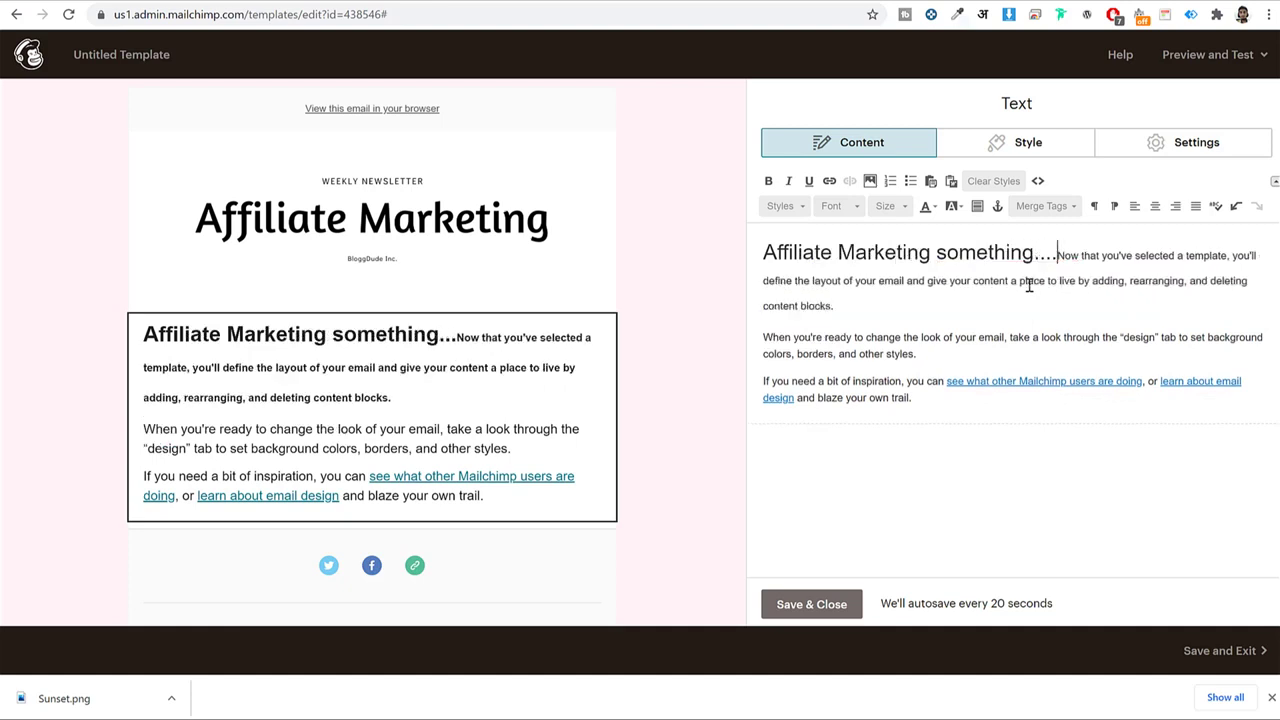
pyautogui.press('Return')
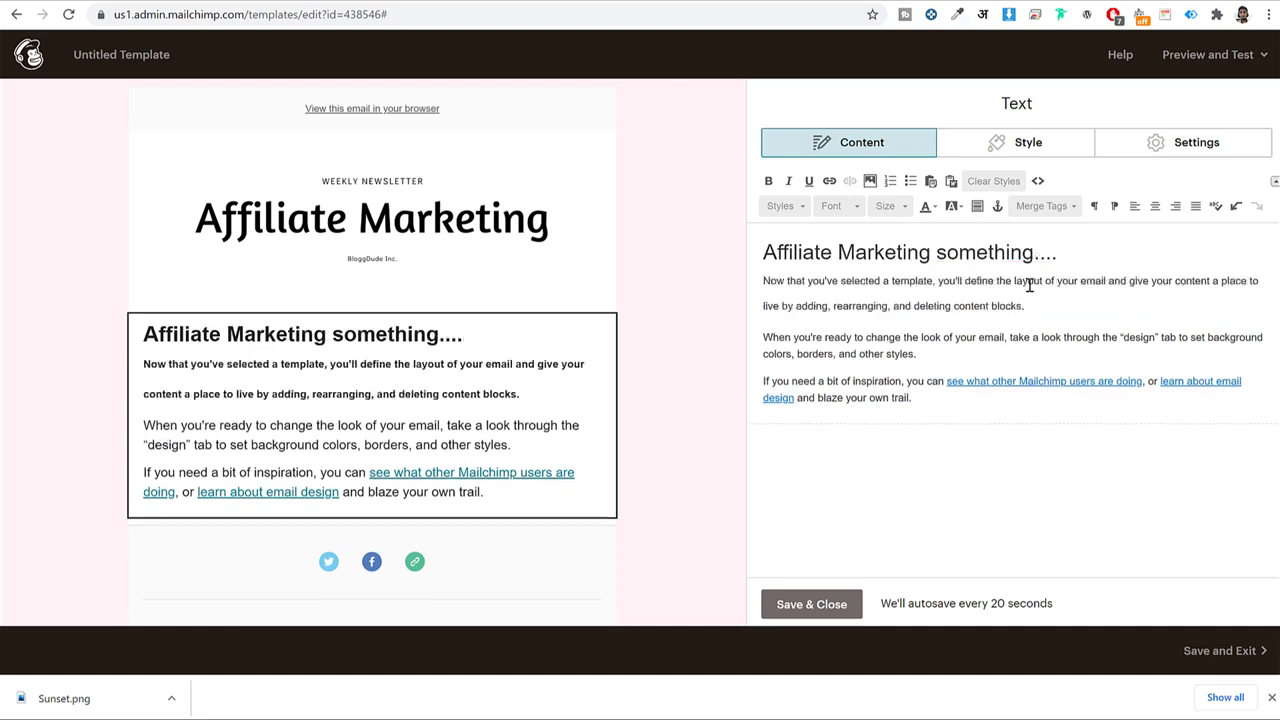
# - Delete the placeholder paragraph beginning 'Now that you've selected a template'
pyautogui.moveTo(762, 280); pyautogui.dragTo(950, 365)
pyautogui.click(1096, 257)
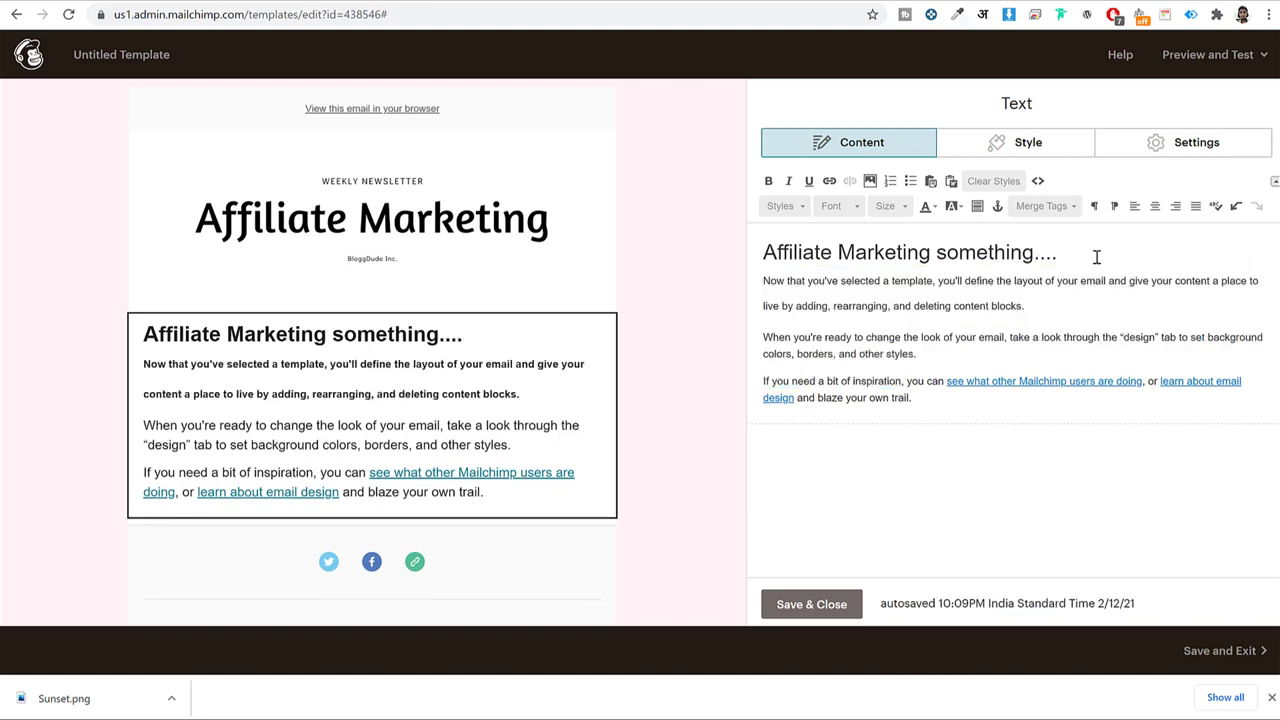
pyautogui.moveTo(1043, 308); pyautogui.dragTo(755, 281)
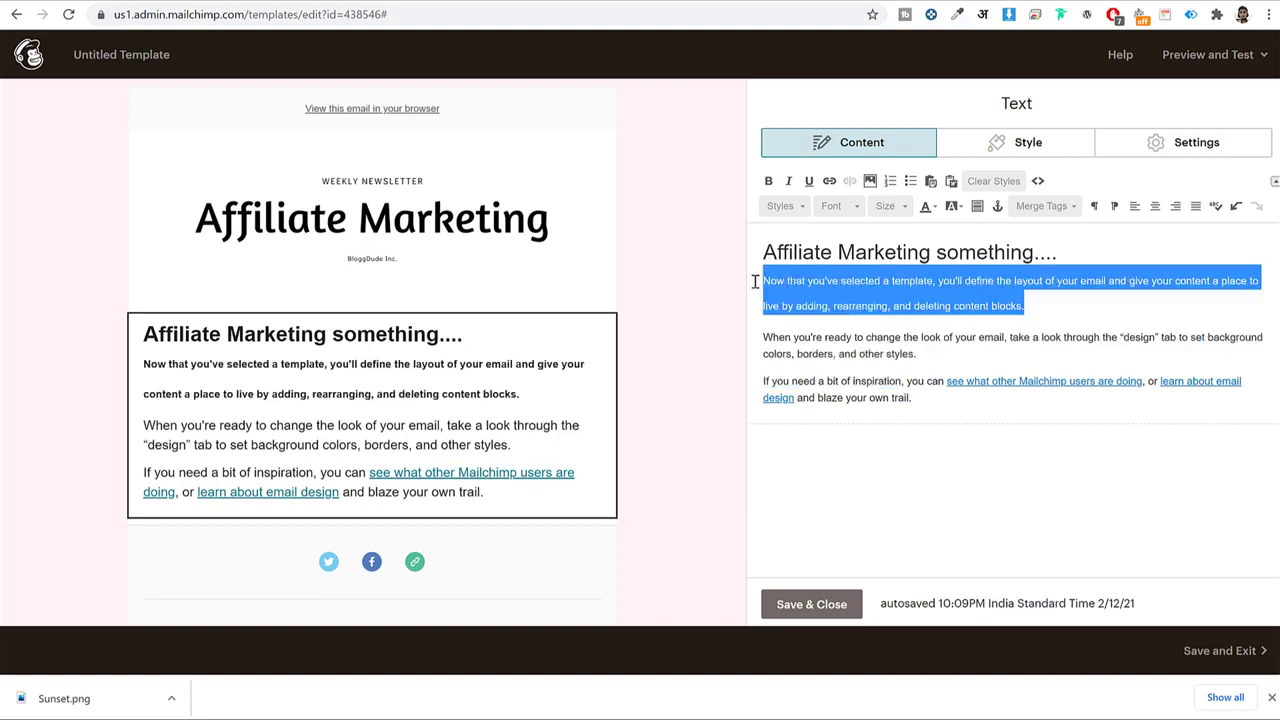
pyautogui.press('BackSpace')
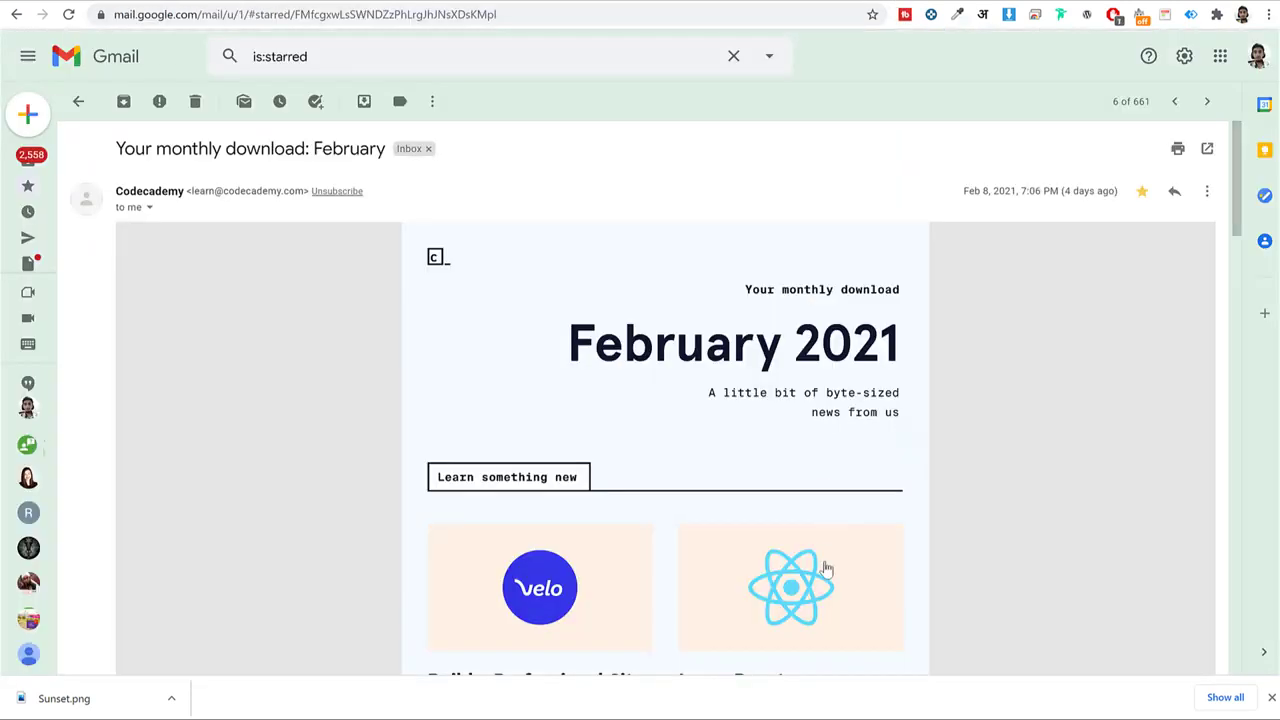
# - Copy the 'Earn certificates…' paragraph from the Gmail email
pyautogui.scroll(-6, 823, 571)
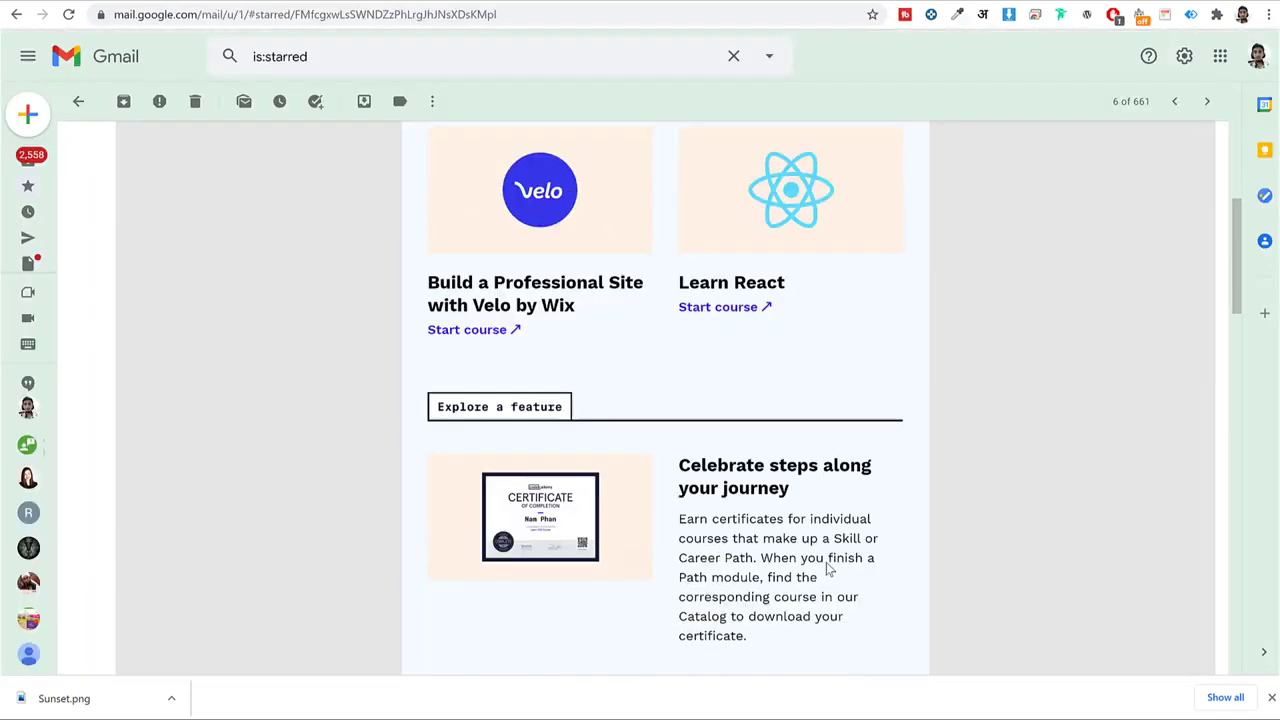
pyautogui.moveTo(681, 345)
pyautogui.mouseDown()
pyautogui.moveTo(767, 461)
pyautogui.moveTo(702, 410)
pyautogui.moveTo(680, 346)
pyautogui.mouseUp()
pyautogui.hotkey('ctrl', 'c')
pyautogui.hotkey('ctrl', 'Tab')
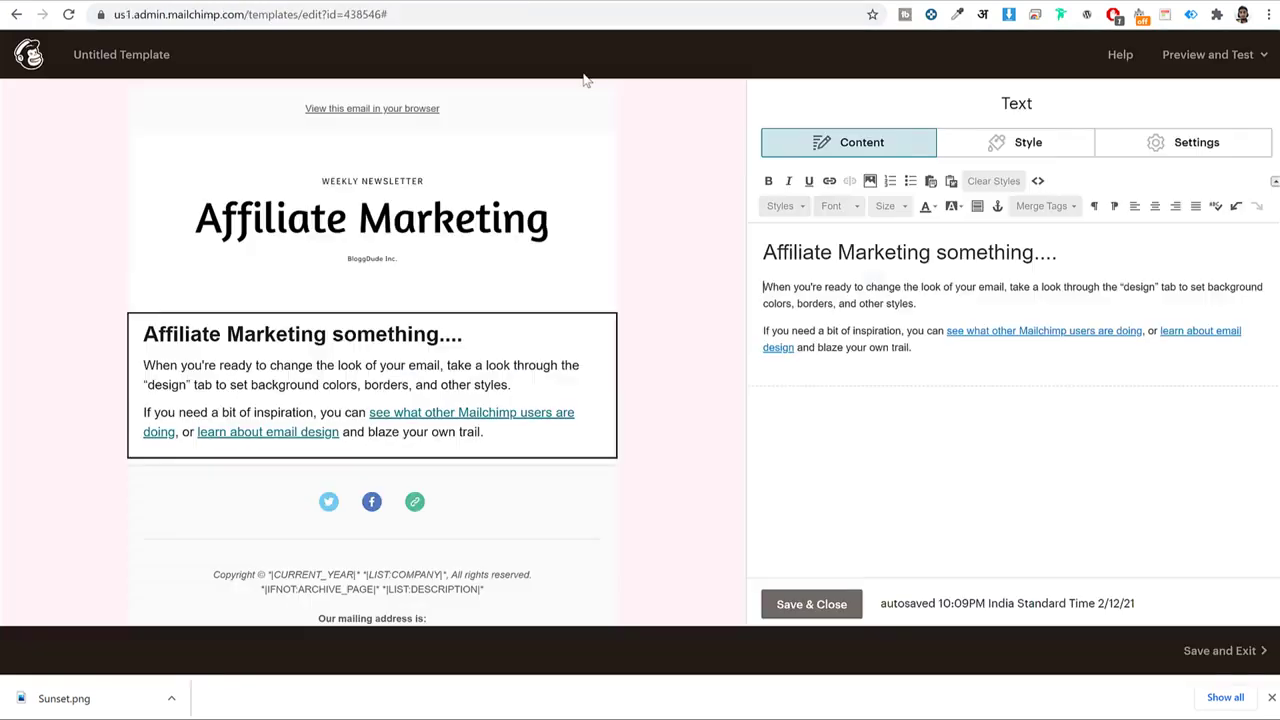
# - Paste it twice over the remaining body paragraphs, separated by a blank line
pyautogui.moveTo(766, 283); pyautogui.dragTo(934, 357)
pyautogui.hotkey('ctrl', 'v')
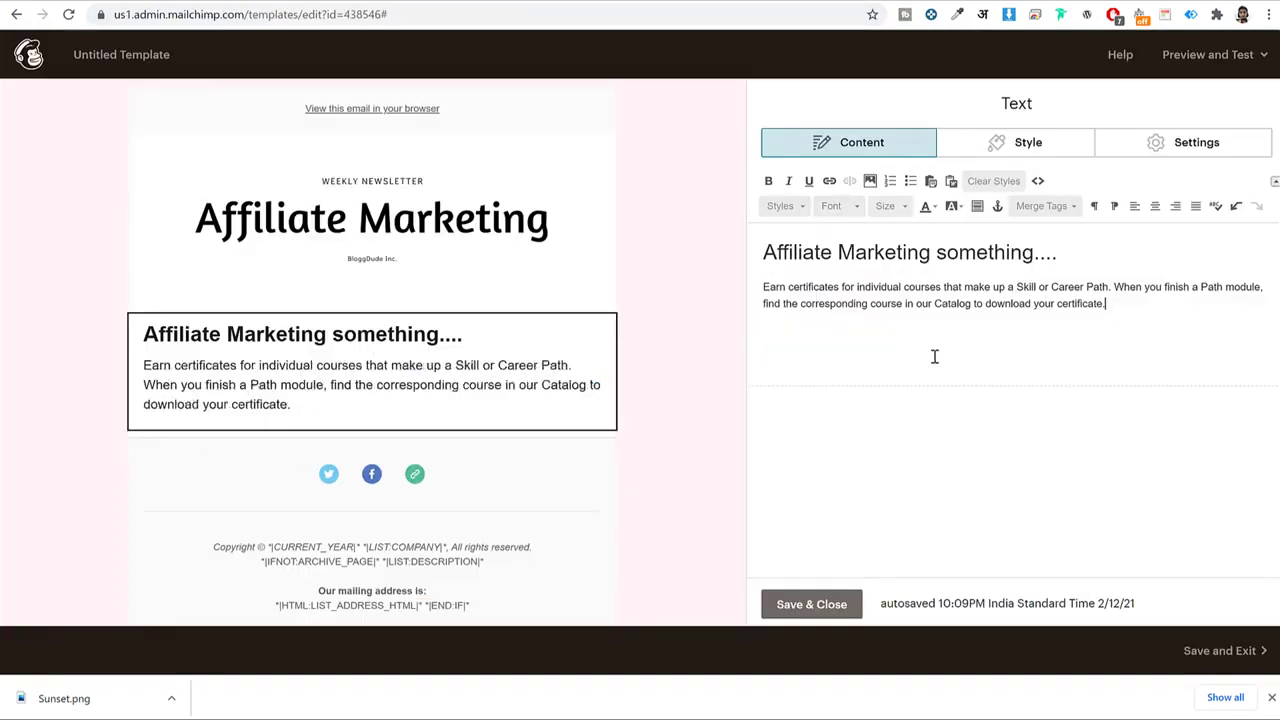
pyautogui.press('Return')
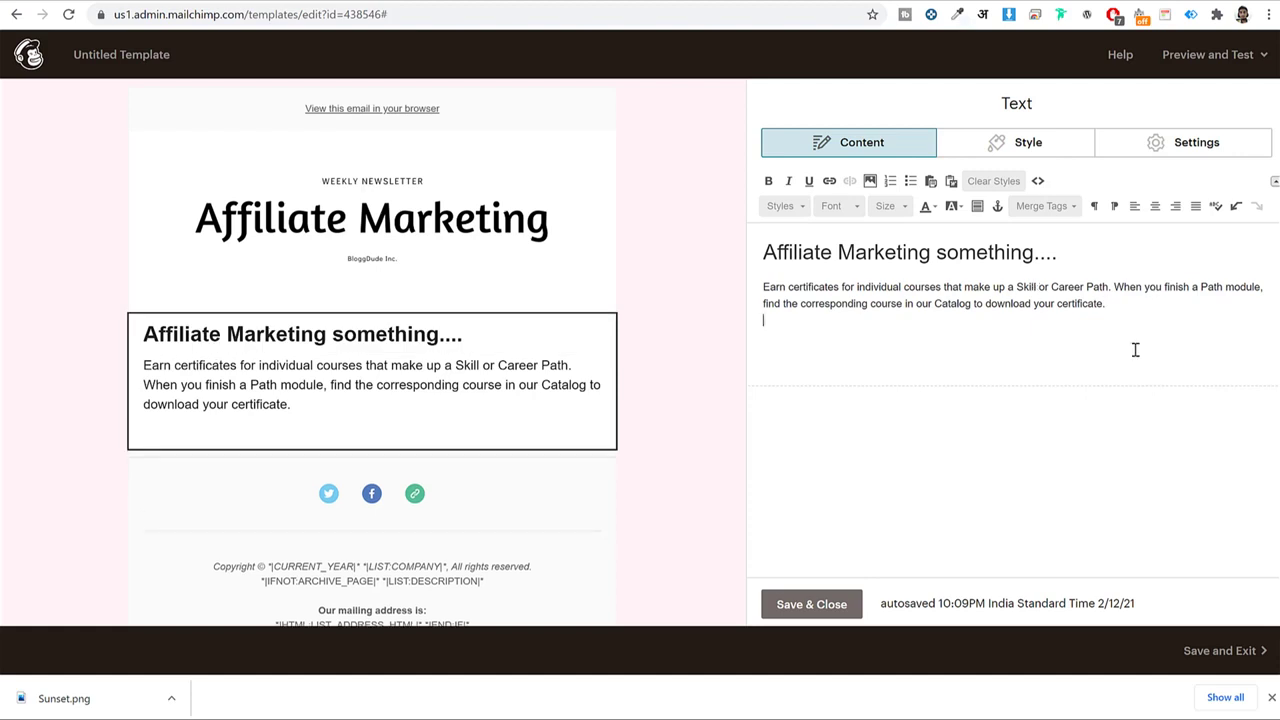
pyautogui.hotkey('ctrl', 'v')
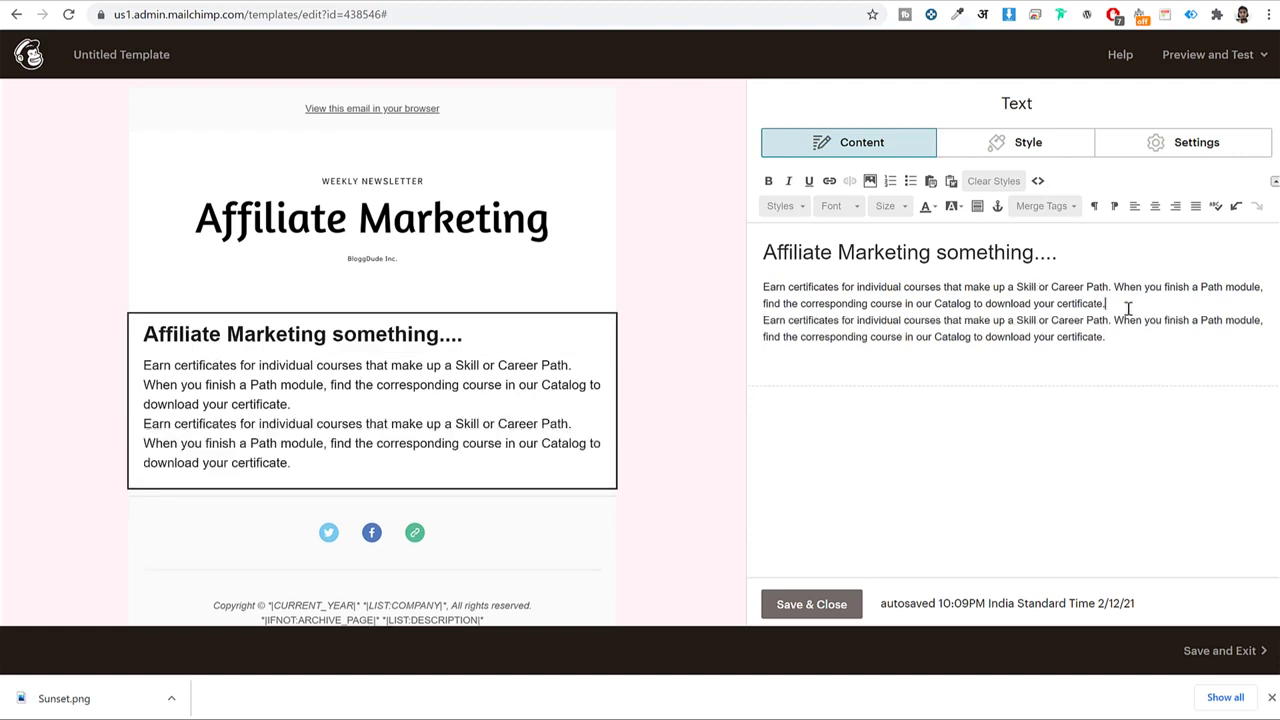
pyautogui.press('Return')
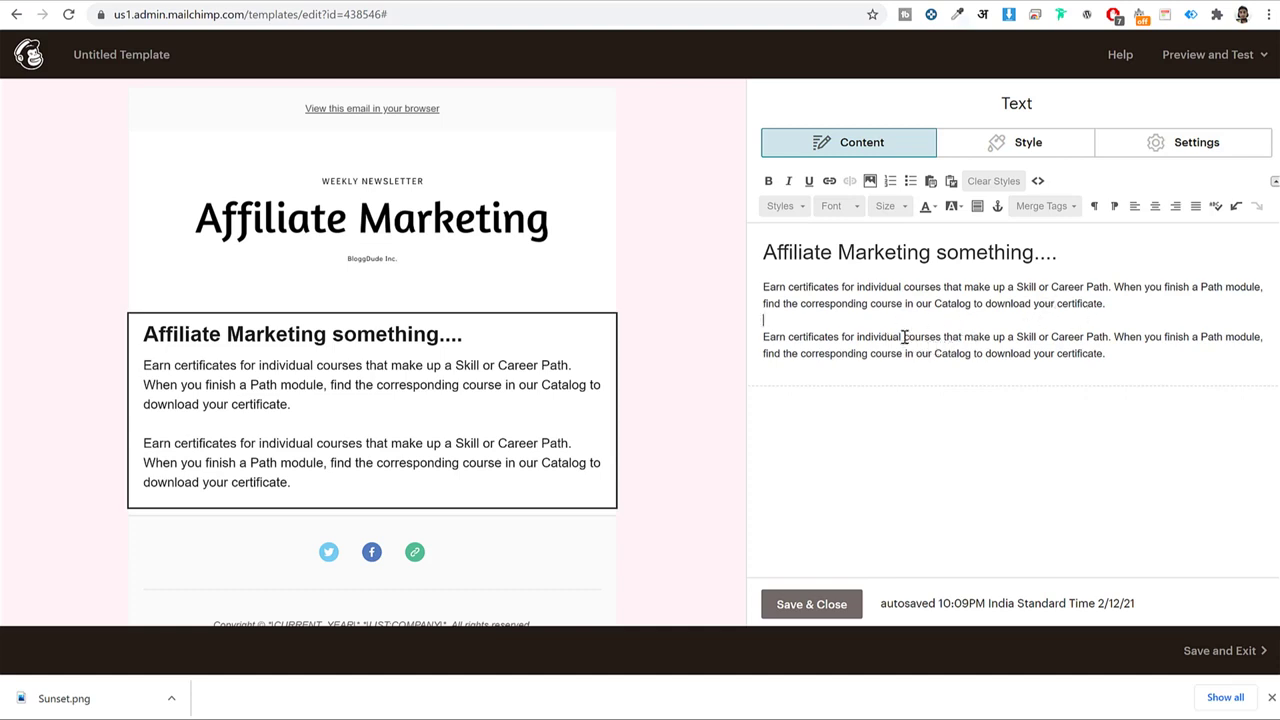
pyautogui.moveTo(905, 337); pyautogui.dragTo(950, 340)
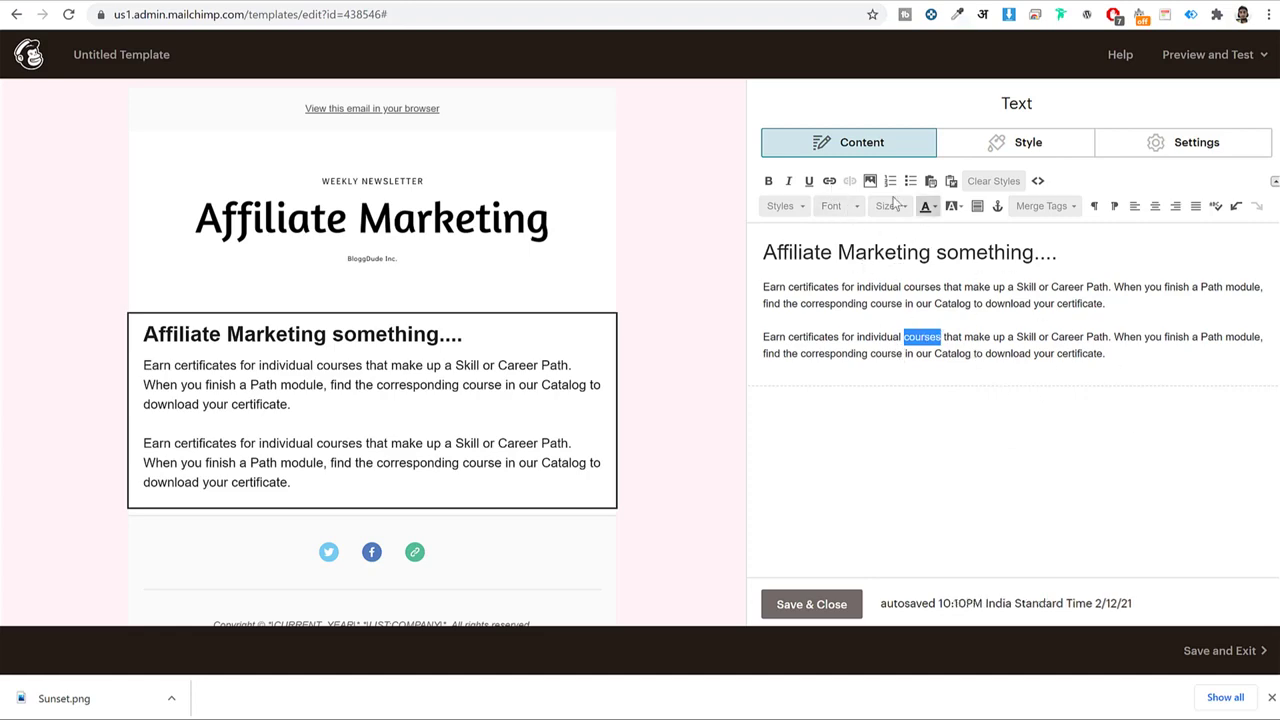
pyautogui.click(829, 181)
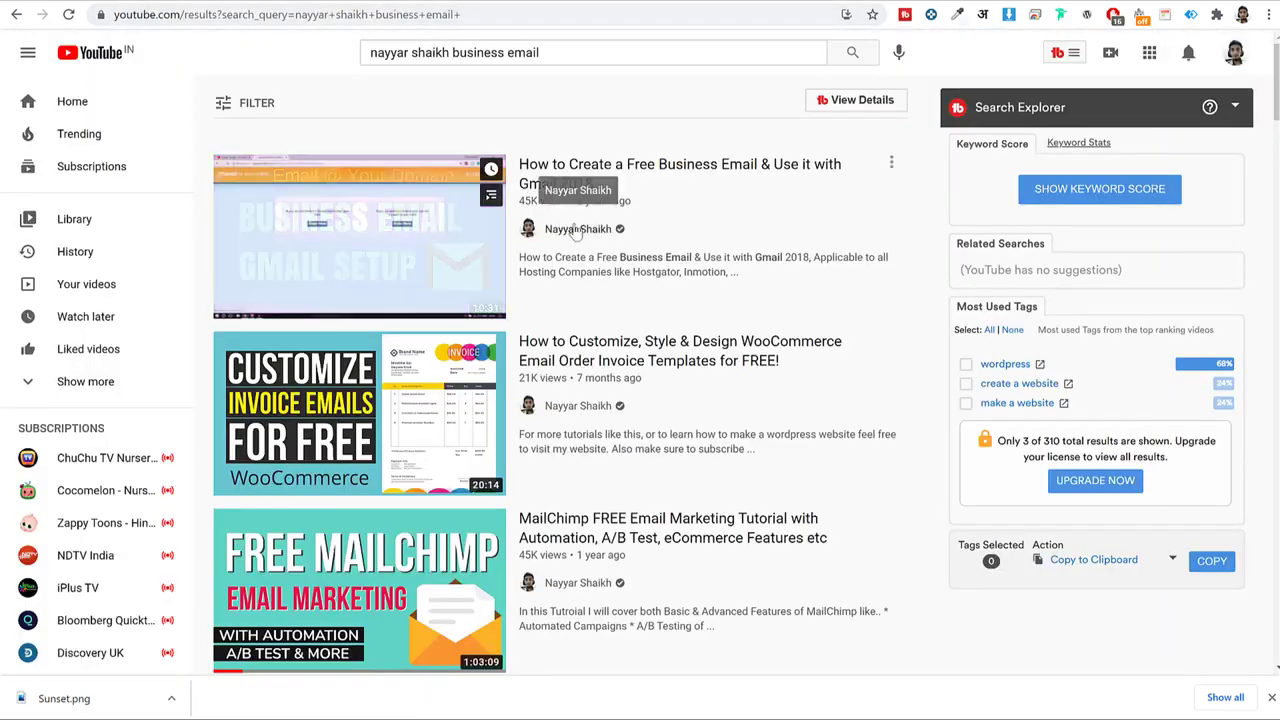
pyautogui.rightClick(576, 228)
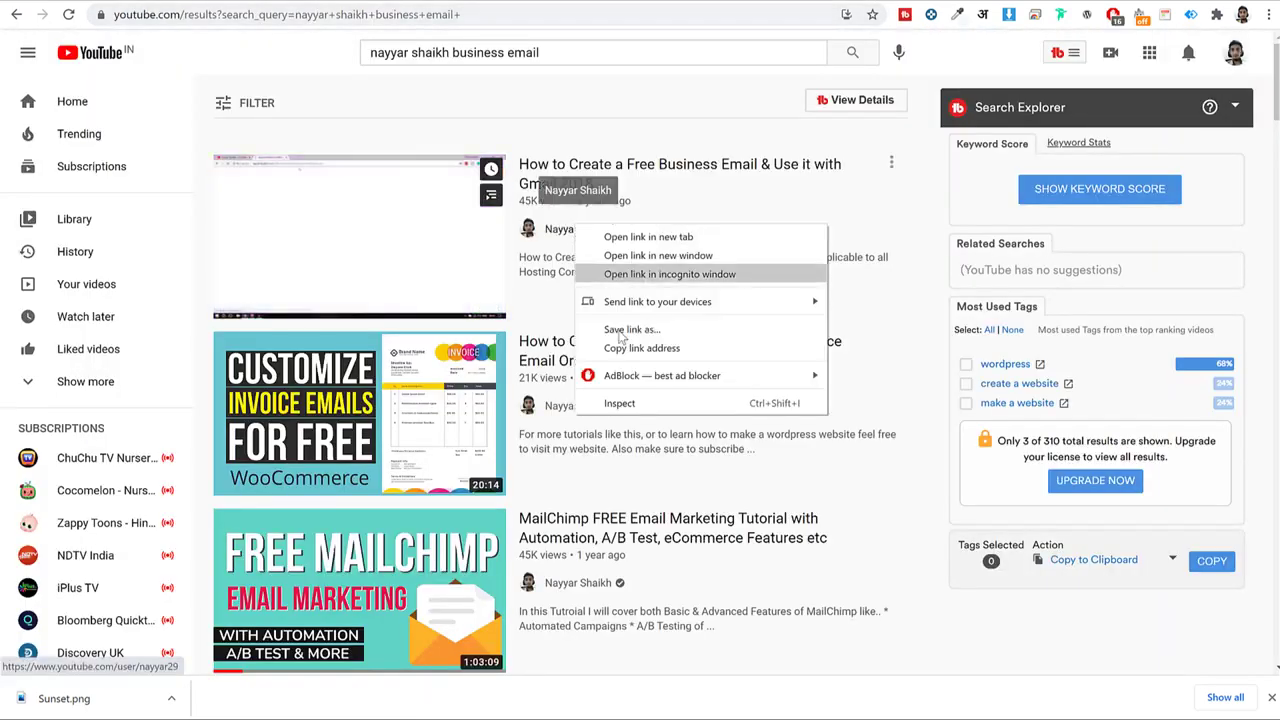
pyautogui.click(635, 347)
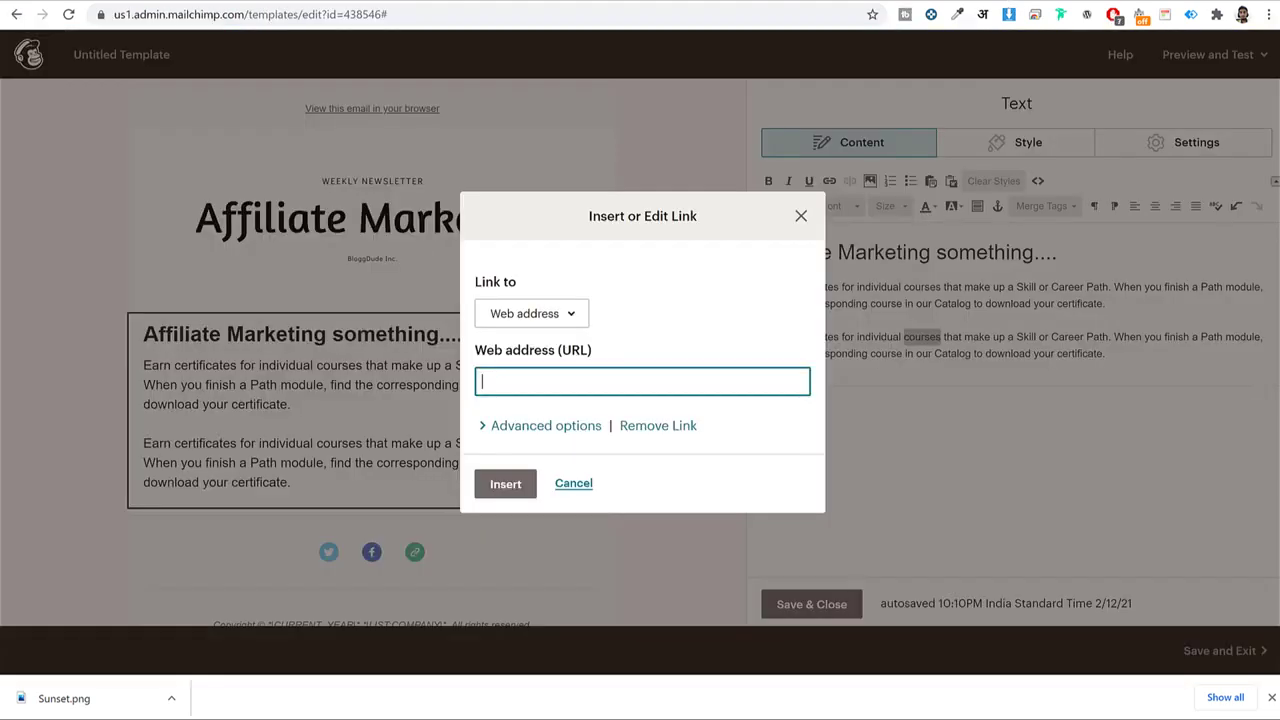
pyautogui.write('http://')
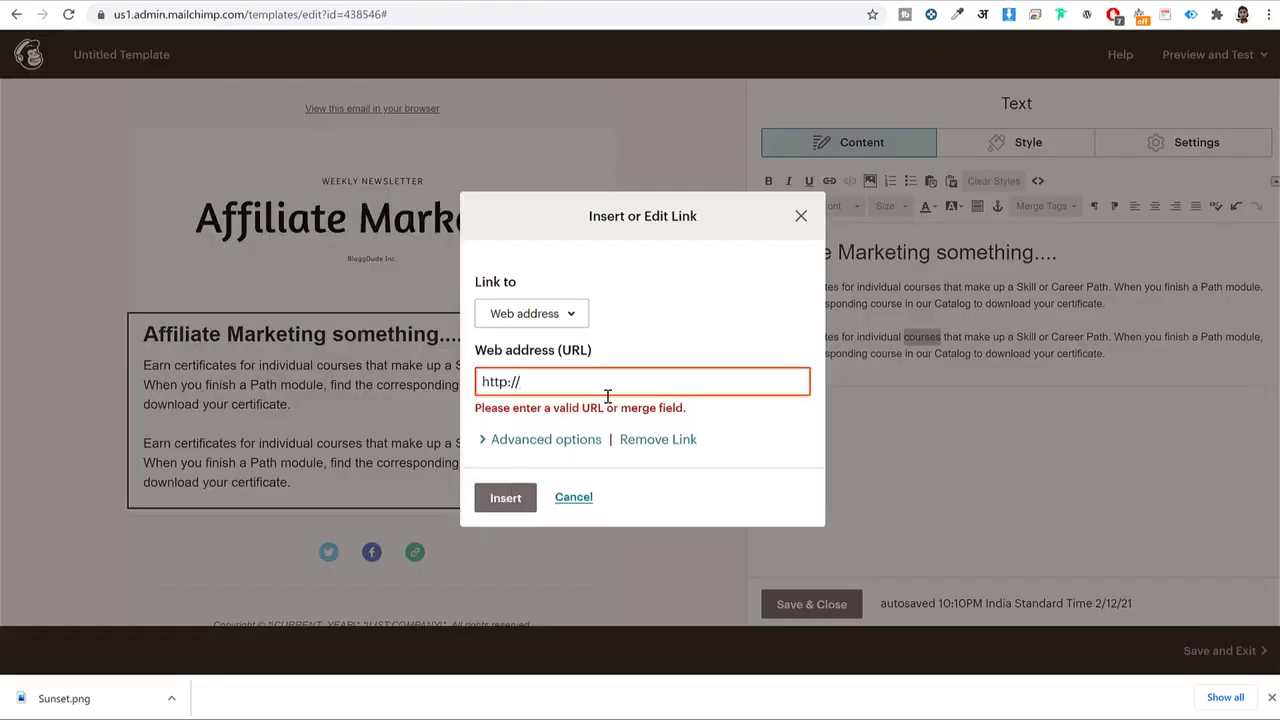
pyautogui.hotkey('ctrl', 'v')
pyautogui.click(490, 500)
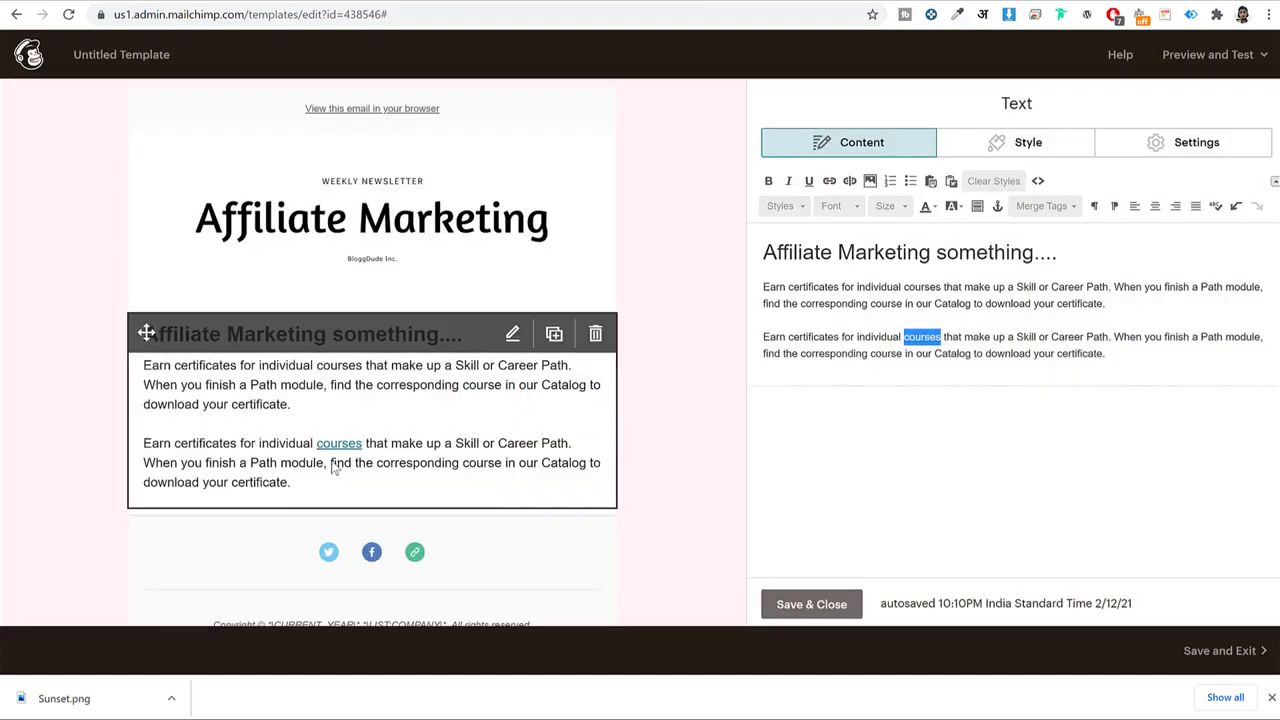
pyautogui.scroll(-2, 398, 443)
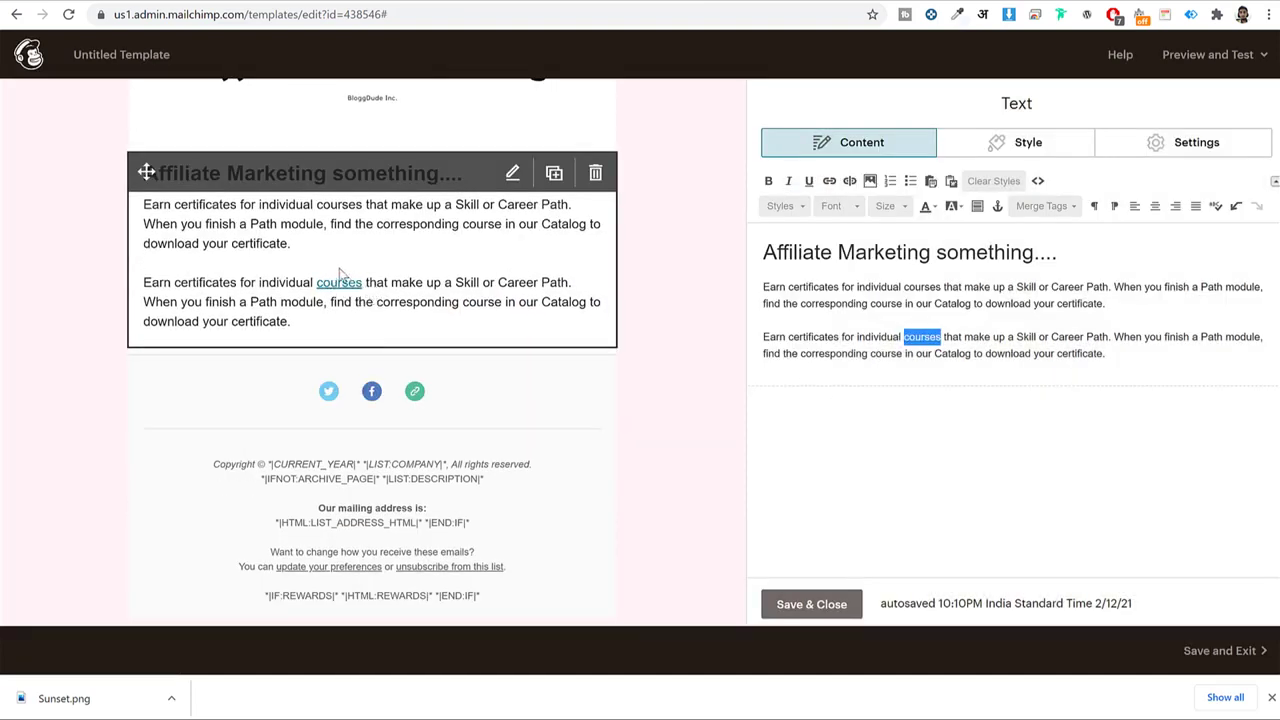
pyautogui.click(1142, 360)
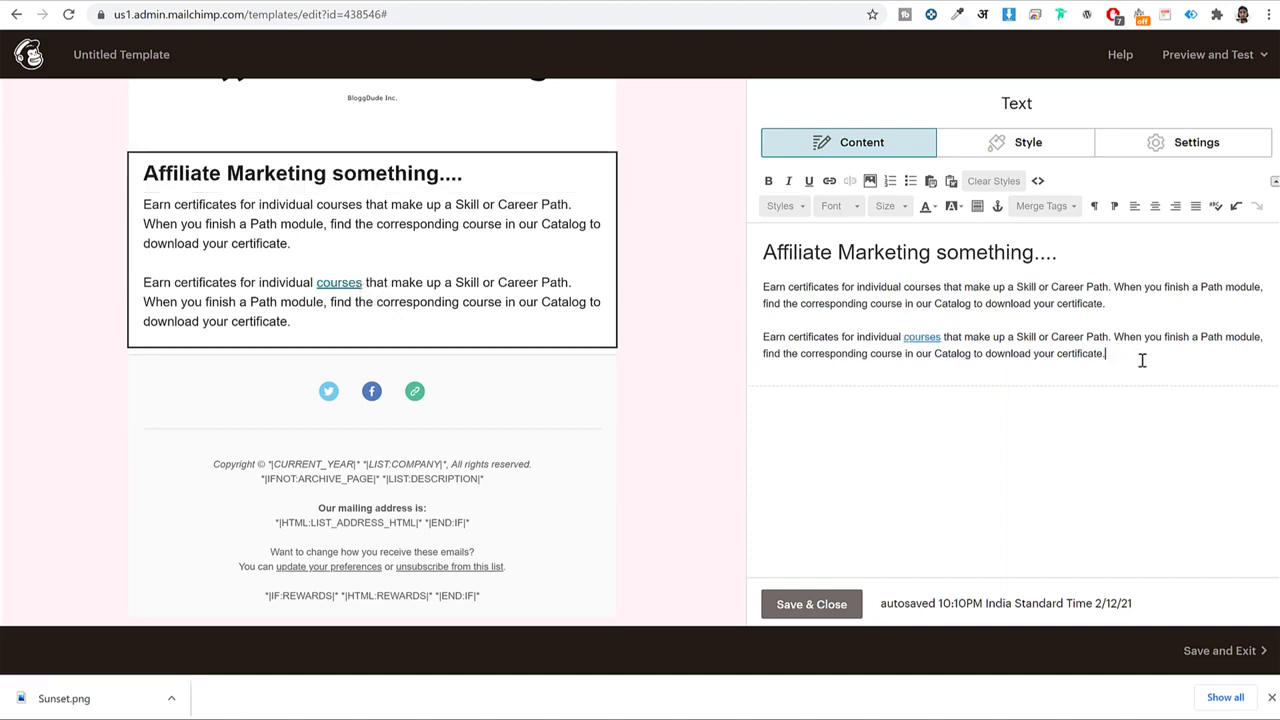
pyautogui.scroll(2, 560, 355)
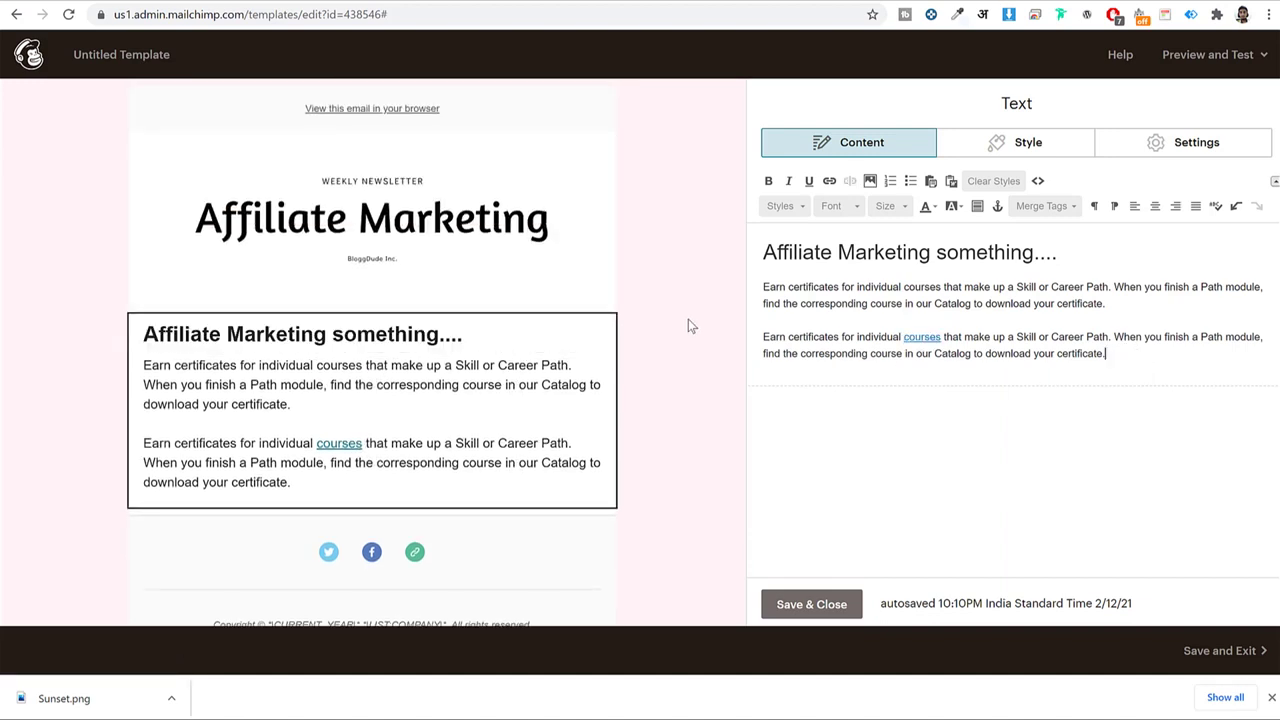
pyautogui.scroll(-1, 690, 320)
pyautogui.scroll(-1, 695, 326)
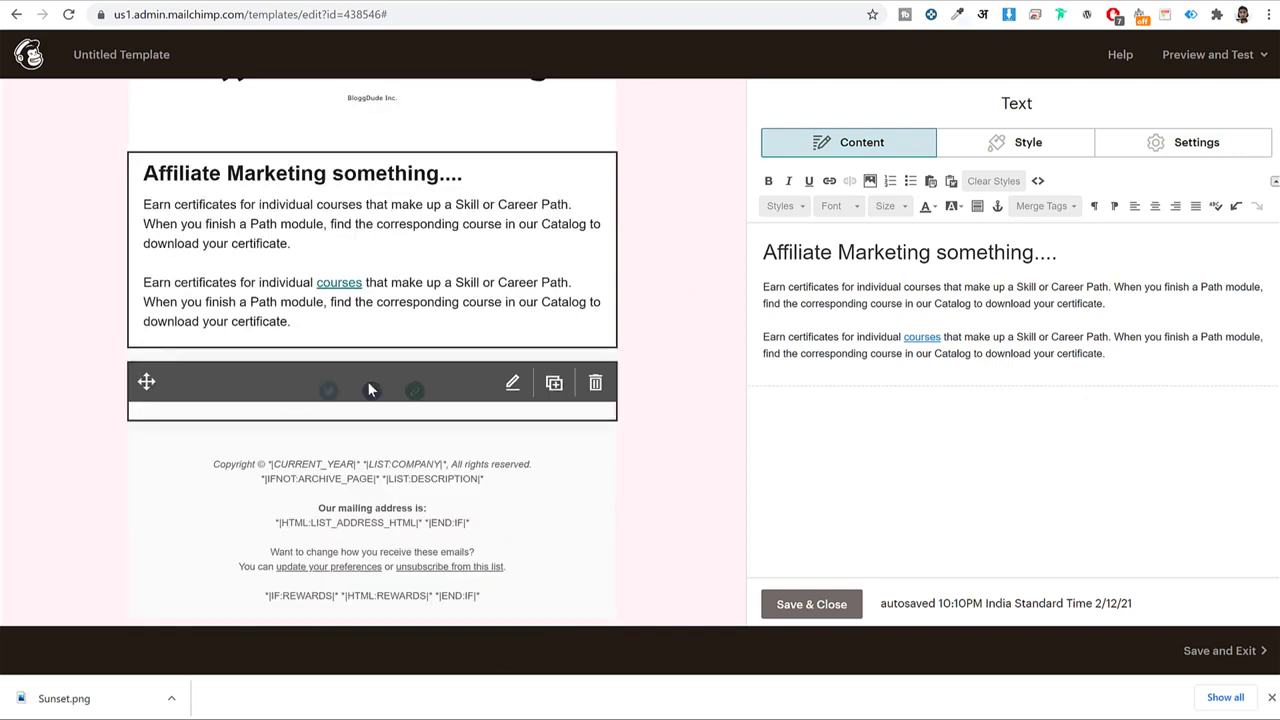
# - In the Social Follow block, append 'realnayyar' to the Twitter URL and 'bloggdude' to Facebook
pyautogui.click(400, 390)
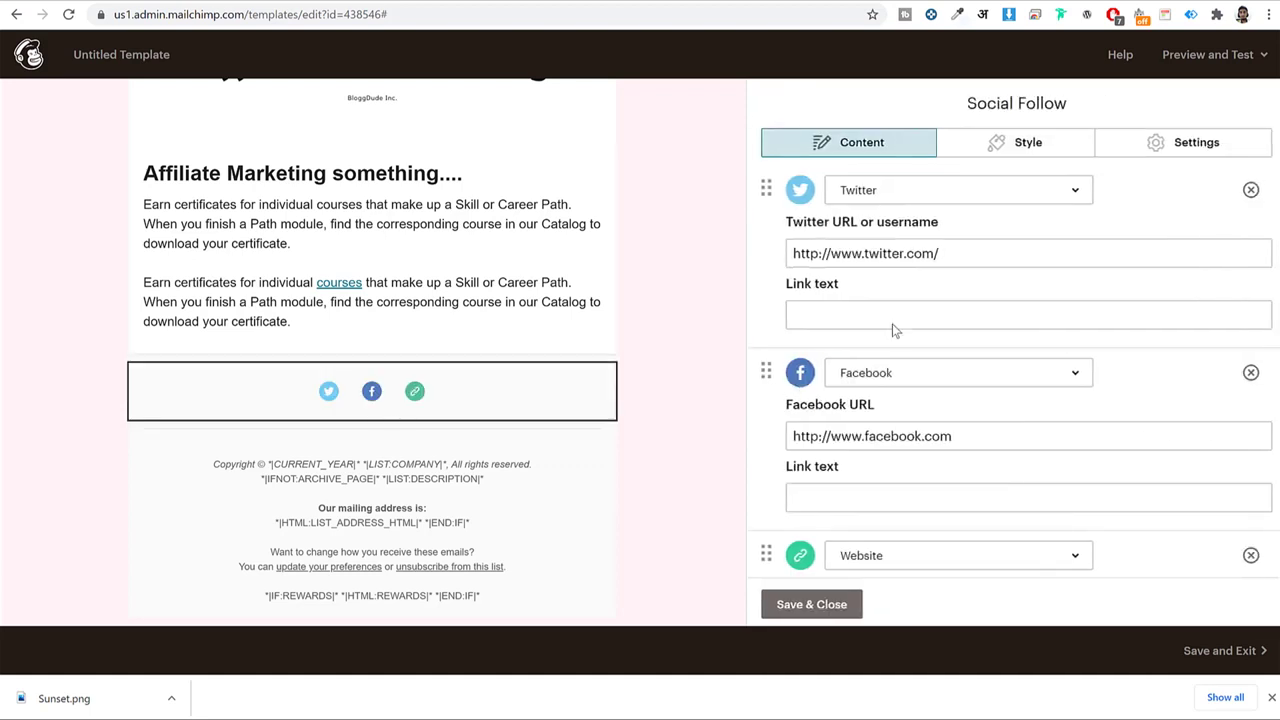
pyautogui.scroll(-3, 1008, 410)
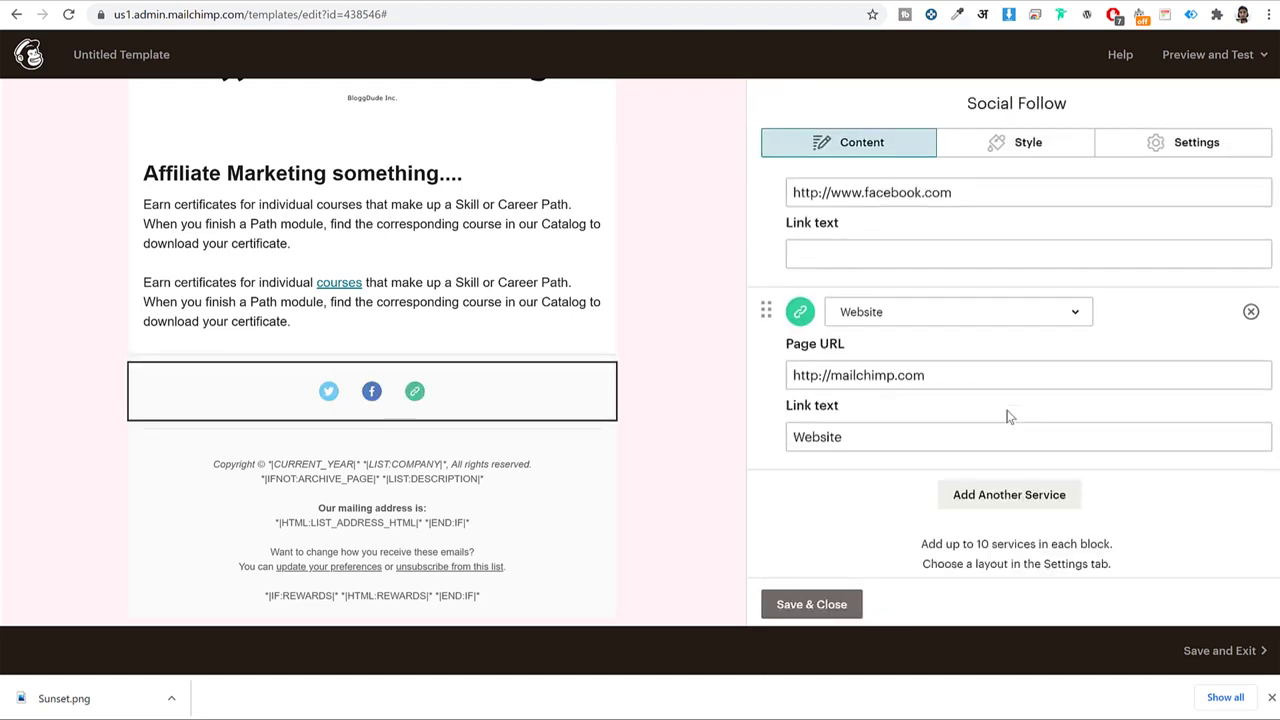
pyautogui.scroll(3, 1006, 409)
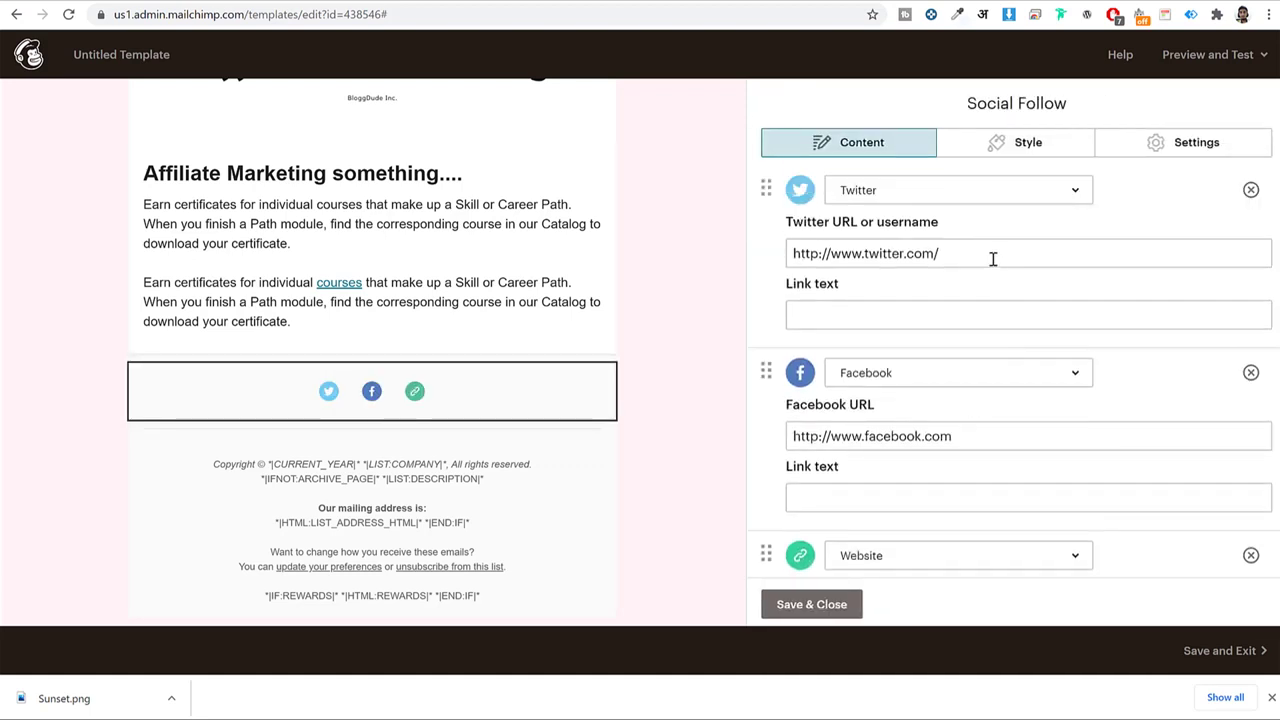
pyautogui.click(993, 259)
pyautogui.write('re')
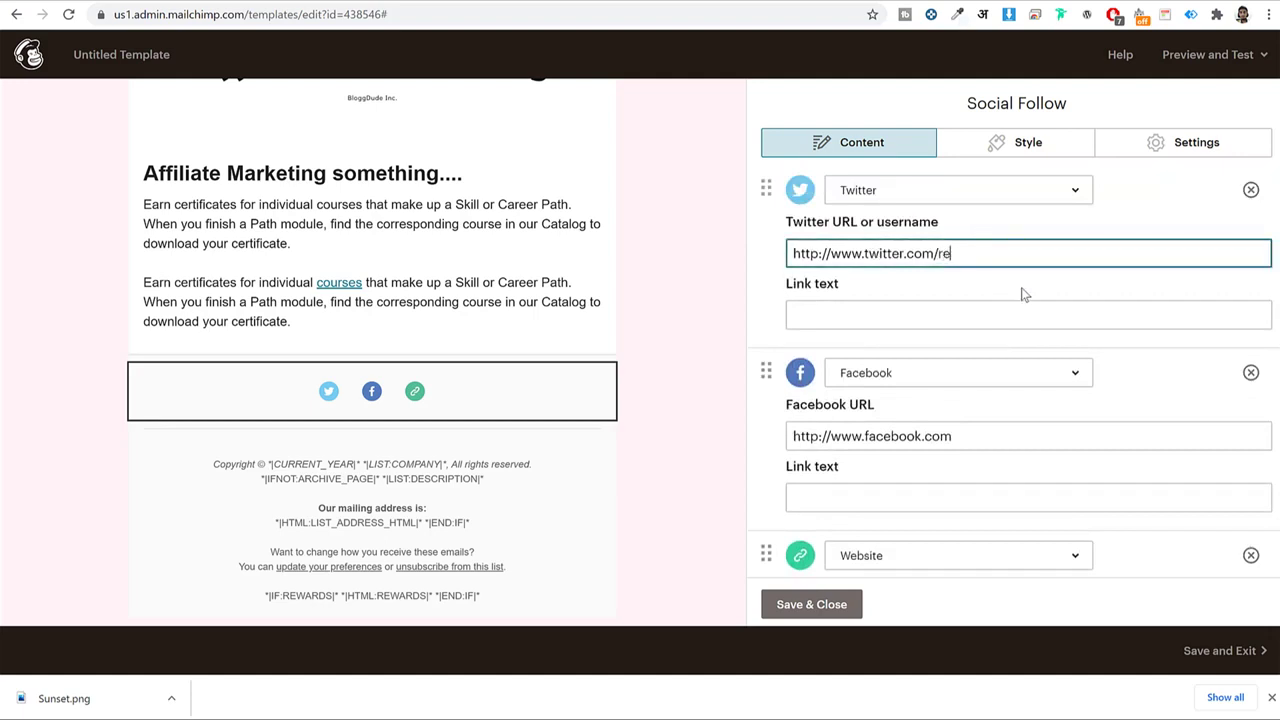
pyautogui.write('alnayyar')
pyautogui.click(986, 437)
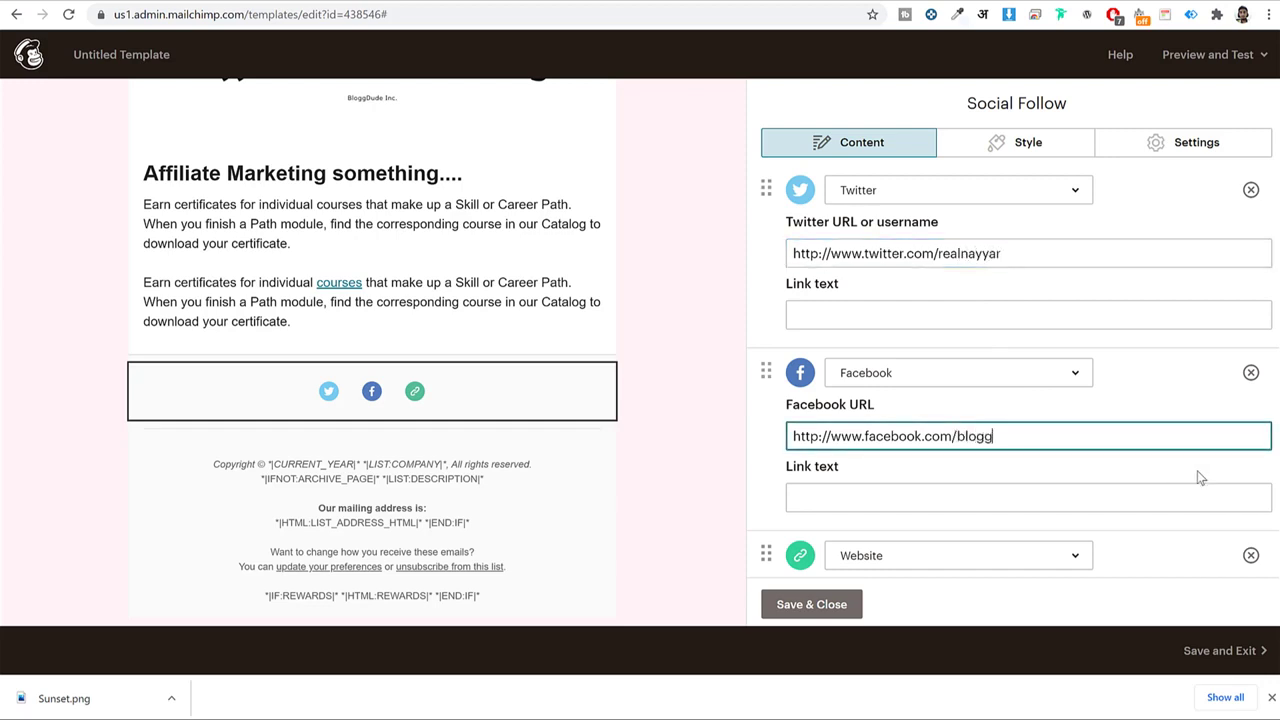
pyautogui.write('bloggdude')
# - Erase the default Mailchimp address from the Website page URL
pyautogui.scroll(-3, 1150, 480)
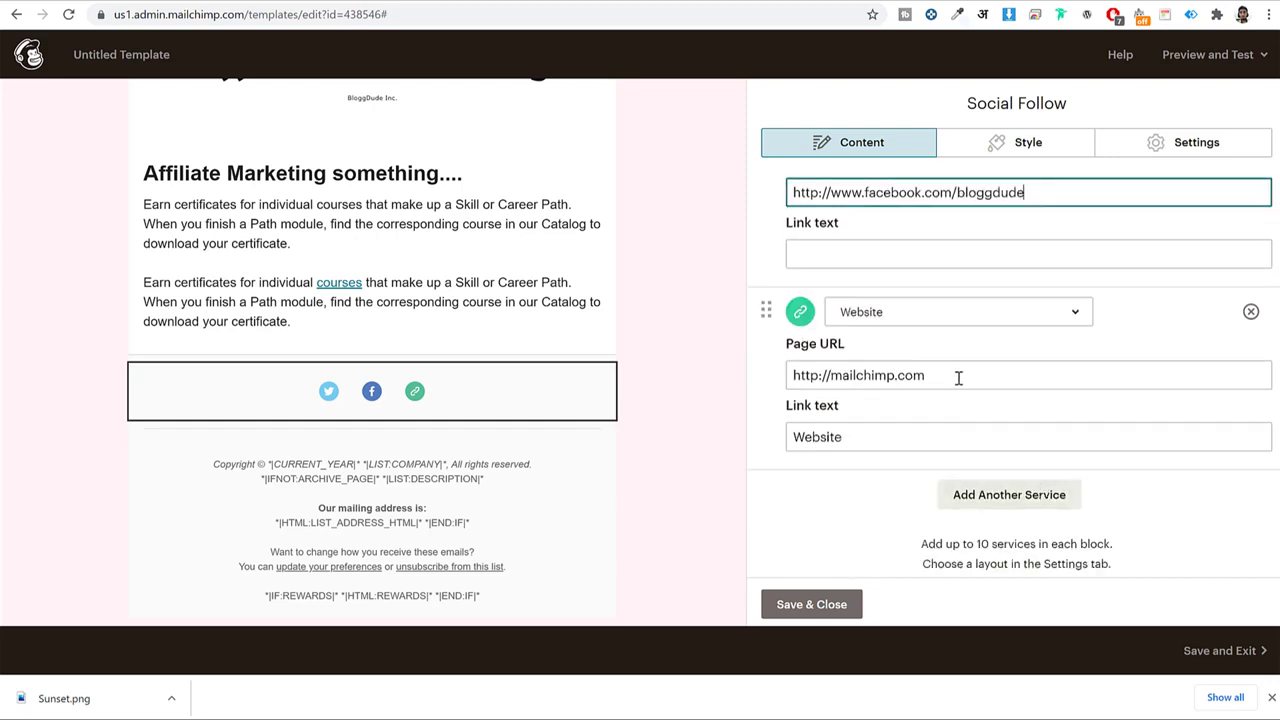
pyautogui.click(958, 378)
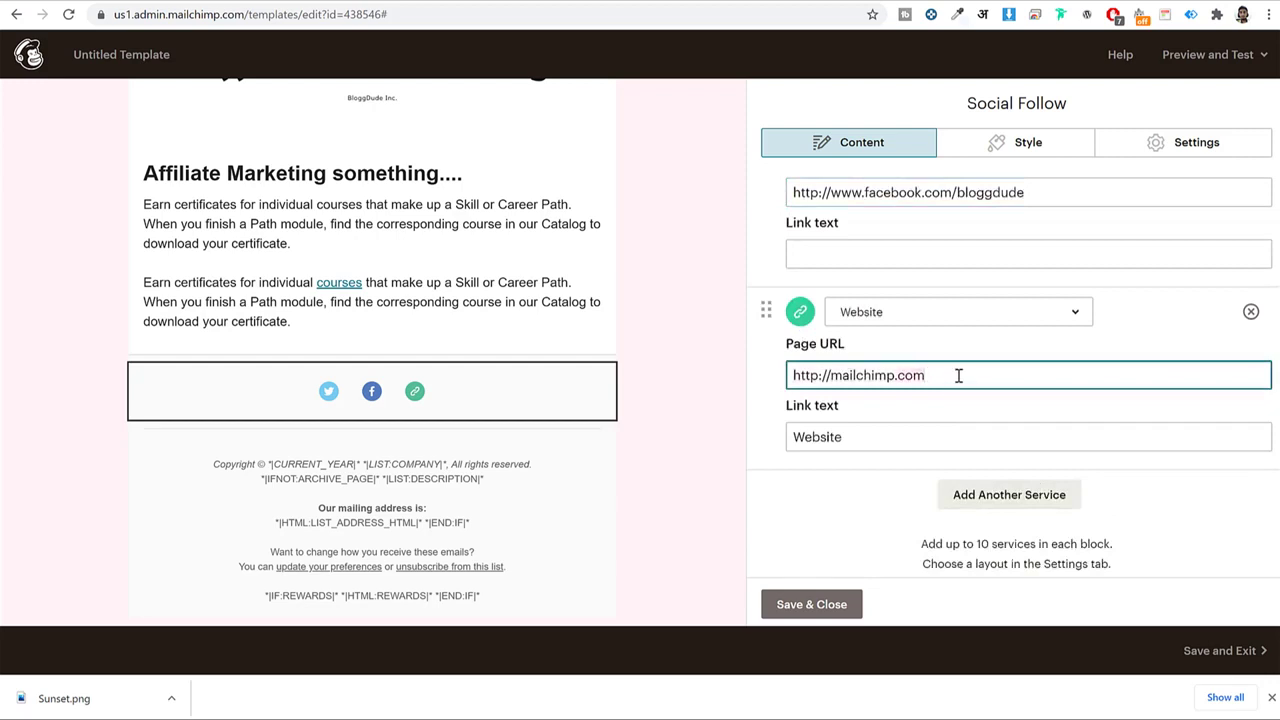
pyautogui.press('BackSpace')
pyautogui.press('BackSpace')
pyautogui.press('BackSpace')
pyautogui.press('BackSpace')
pyautogui.press('BackSpace')
pyautogui.press('BackSpace')
pyautogui.press('BackSpace')
pyautogui.press('BackSpace')
pyautogui.press('BackSpace')
pyautogui.press('BackSpace')
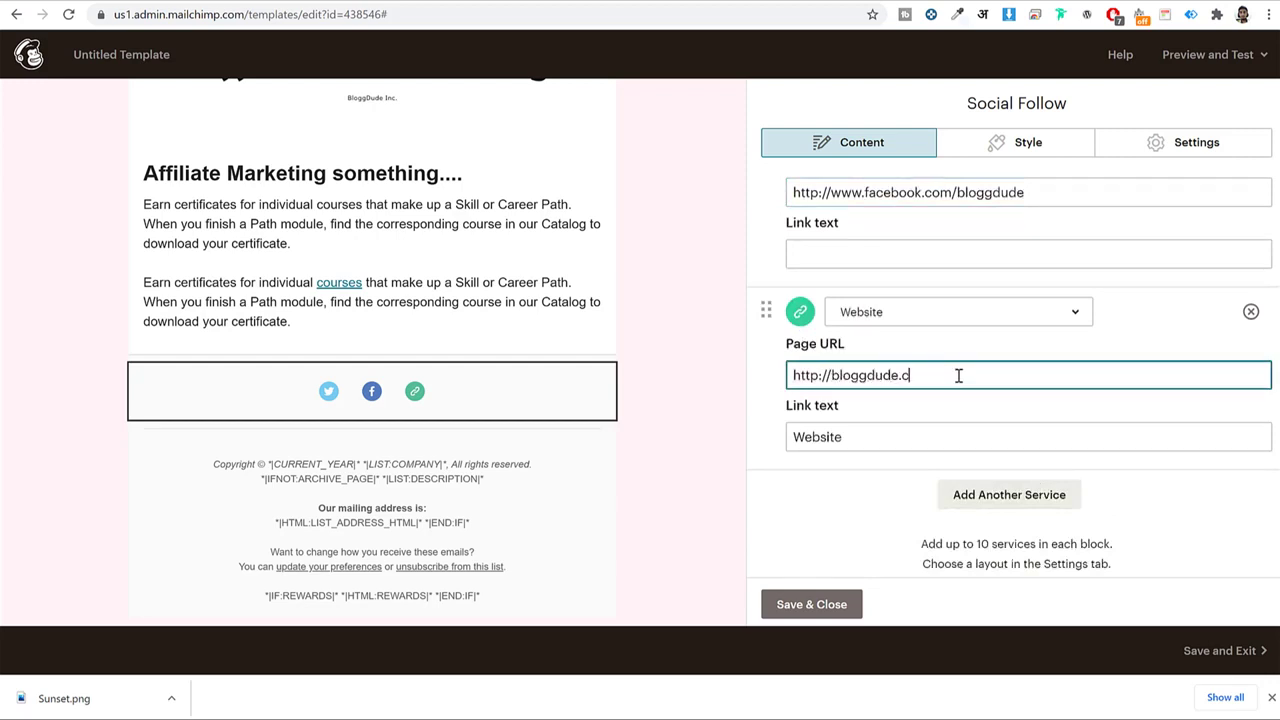
# - Add another social service and set it to YouTube
pyautogui.click(1007, 497)
pyautogui.scroll(-2, 960, 380)
pyautogui.click(910, 305)
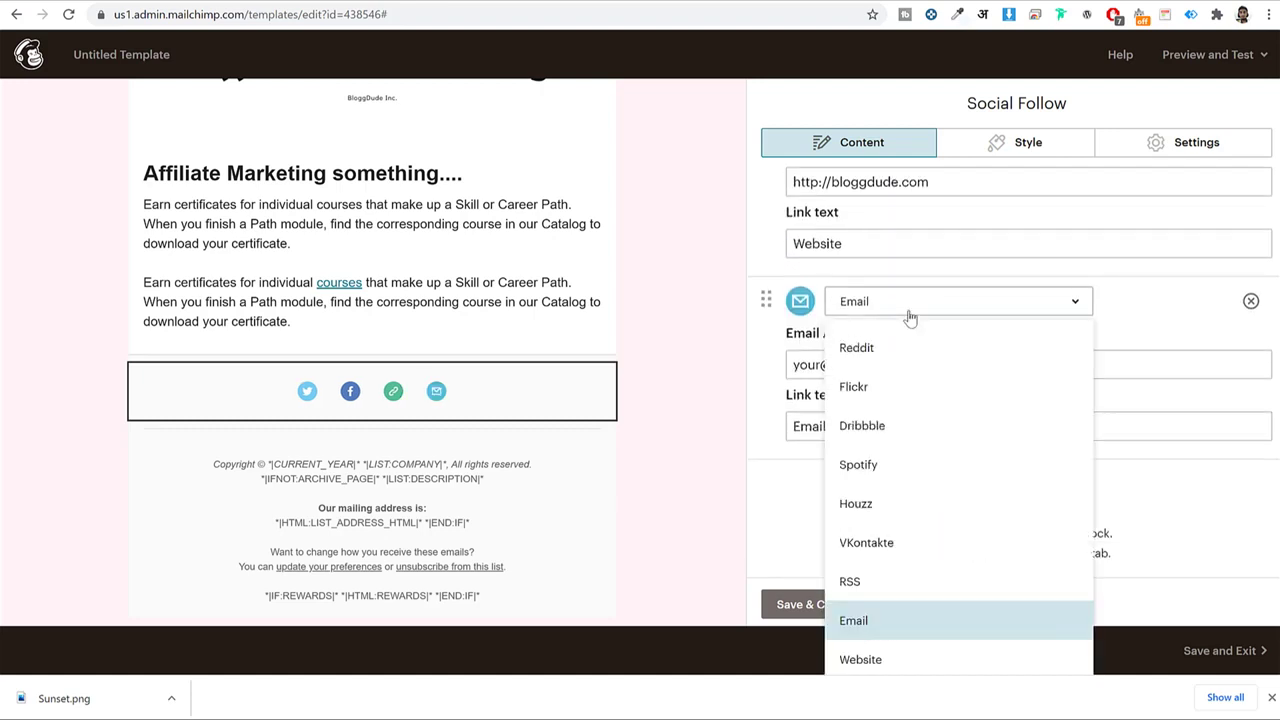
pyautogui.scroll(-1, 937, 534)
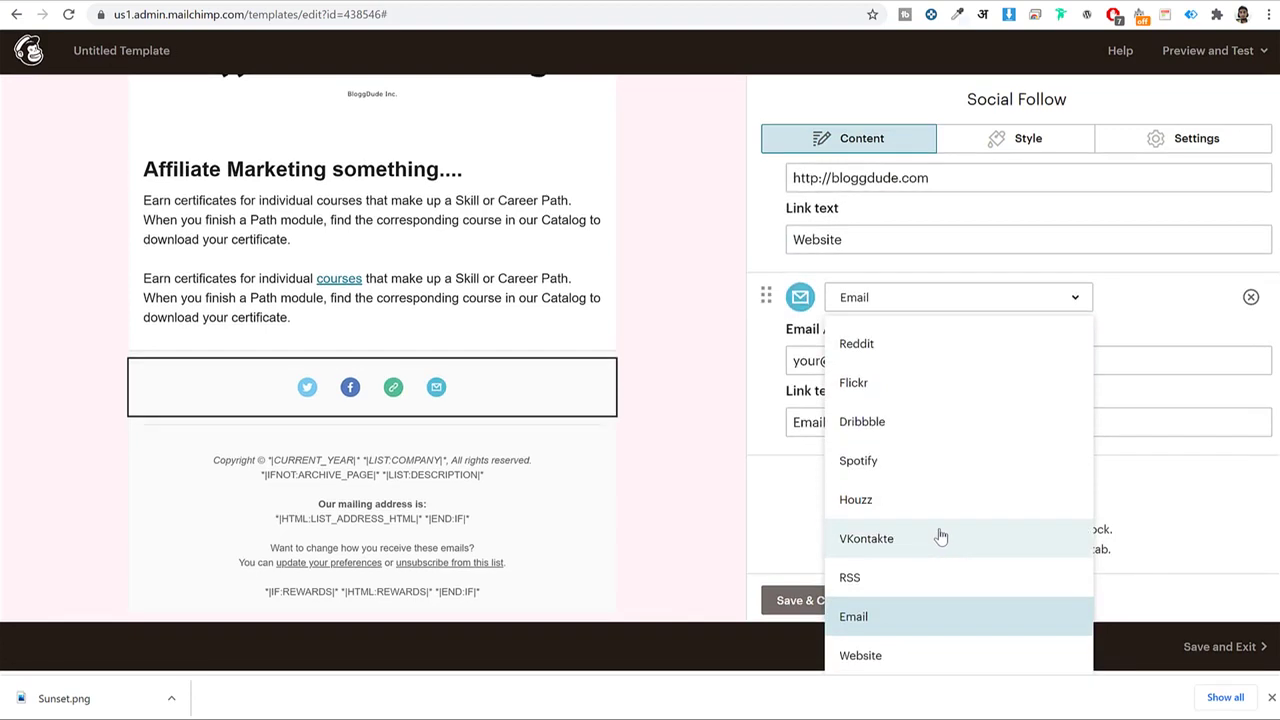
pyautogui.scroll(3, 937, 534)
pyautogui.scroll(3, 979, 536)
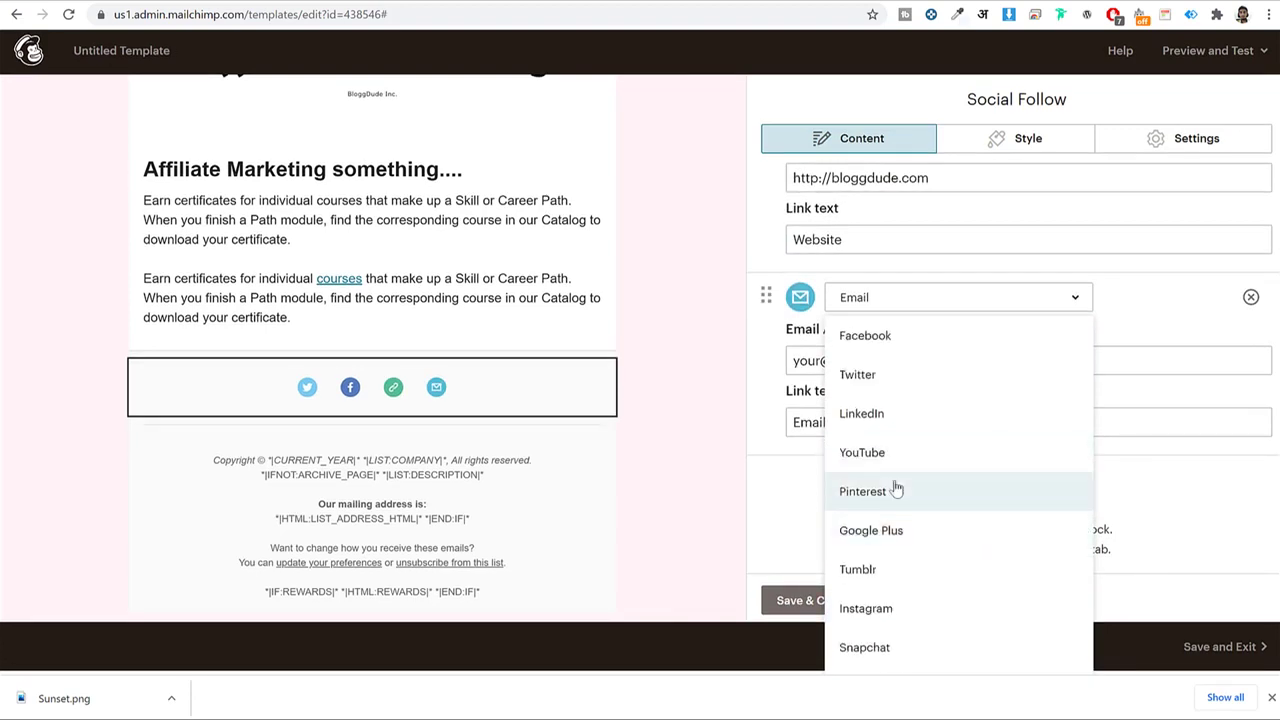
pyautogui.click(894, 452)
# - Paste the YouTube channel URL, remove the duplicated default prefix, and save the Social Follow block
pyautogui.click(955, 366)
pyautogui.hotkey('ctrl', 'v')
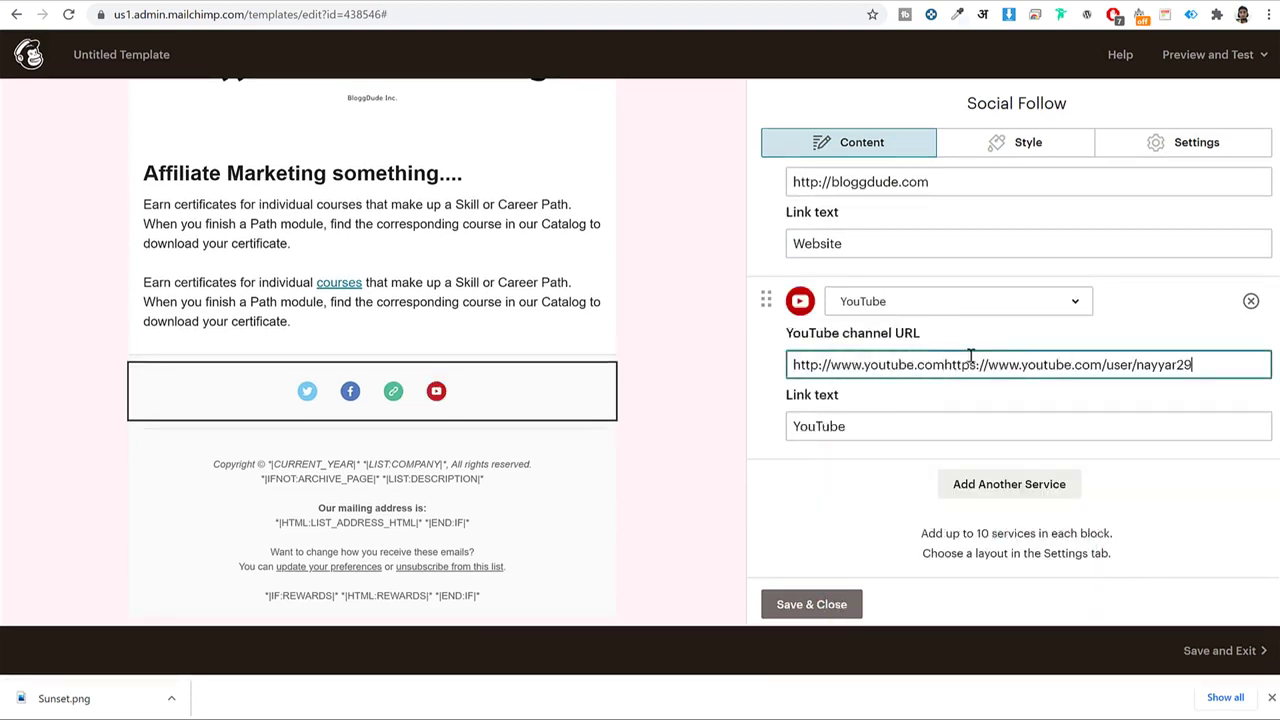
pyautogui.moveTo(917, 365); pyautogui.dragTo(791, 365)
pyautogui.press('BackSpace')
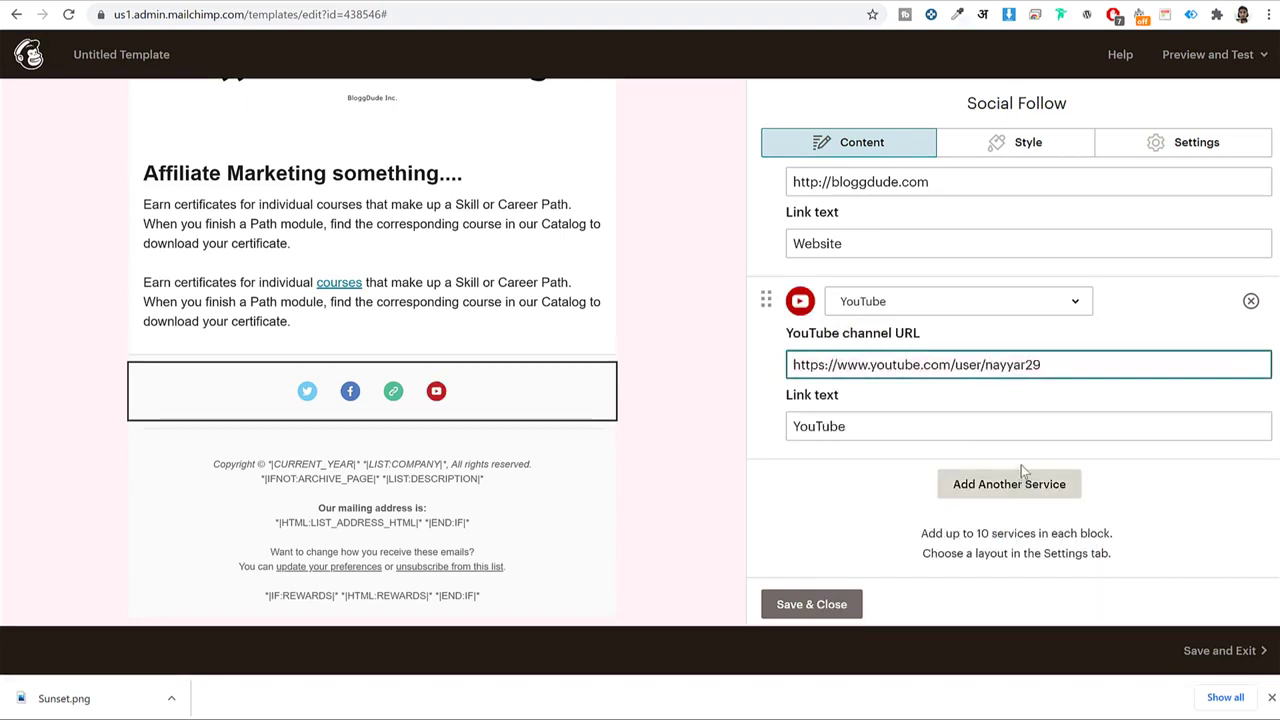
pyautogui.scroll(2, 979, 389)
pyautogui.scroll(-1, 995, 398)
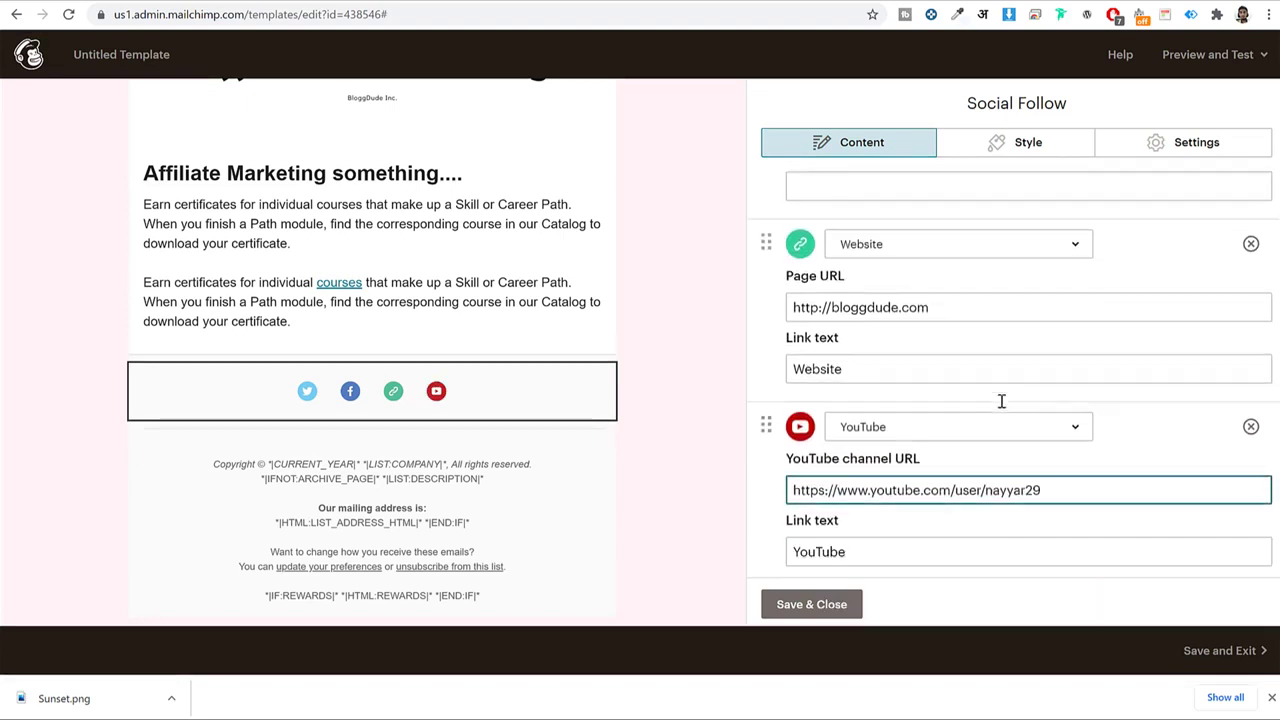
pyautogui.scroll(2, 1040, 330)
pyautogui.click(810, 612)
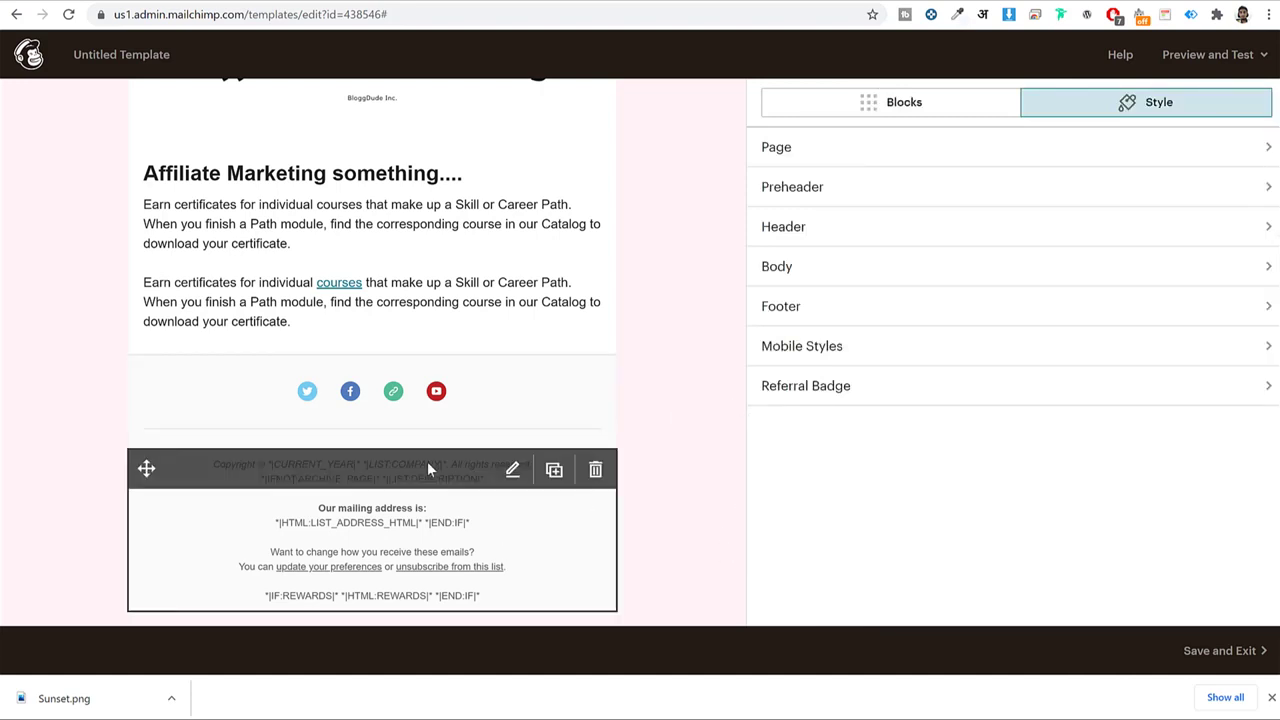
pyautogui.click(503, 527)
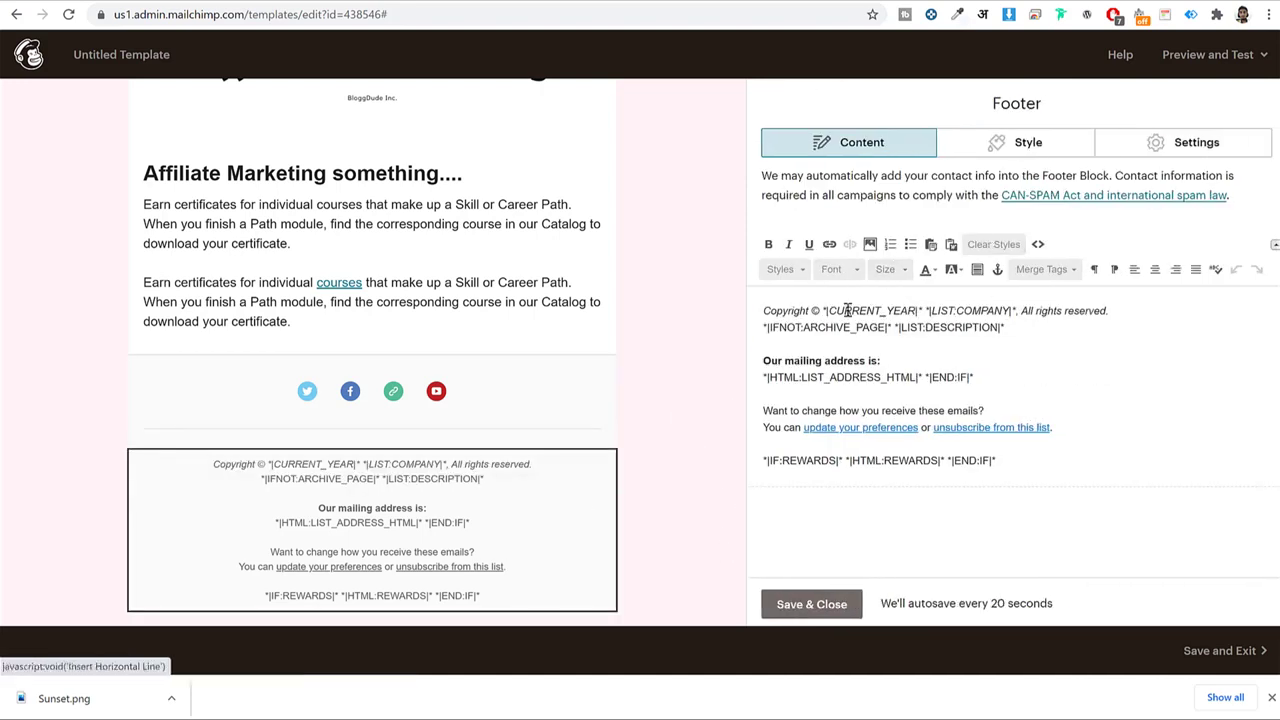
pyautogui.moveTo(766, 311); pyautogui.dragTo(927, 313)
pyautogui.click(809, 311)
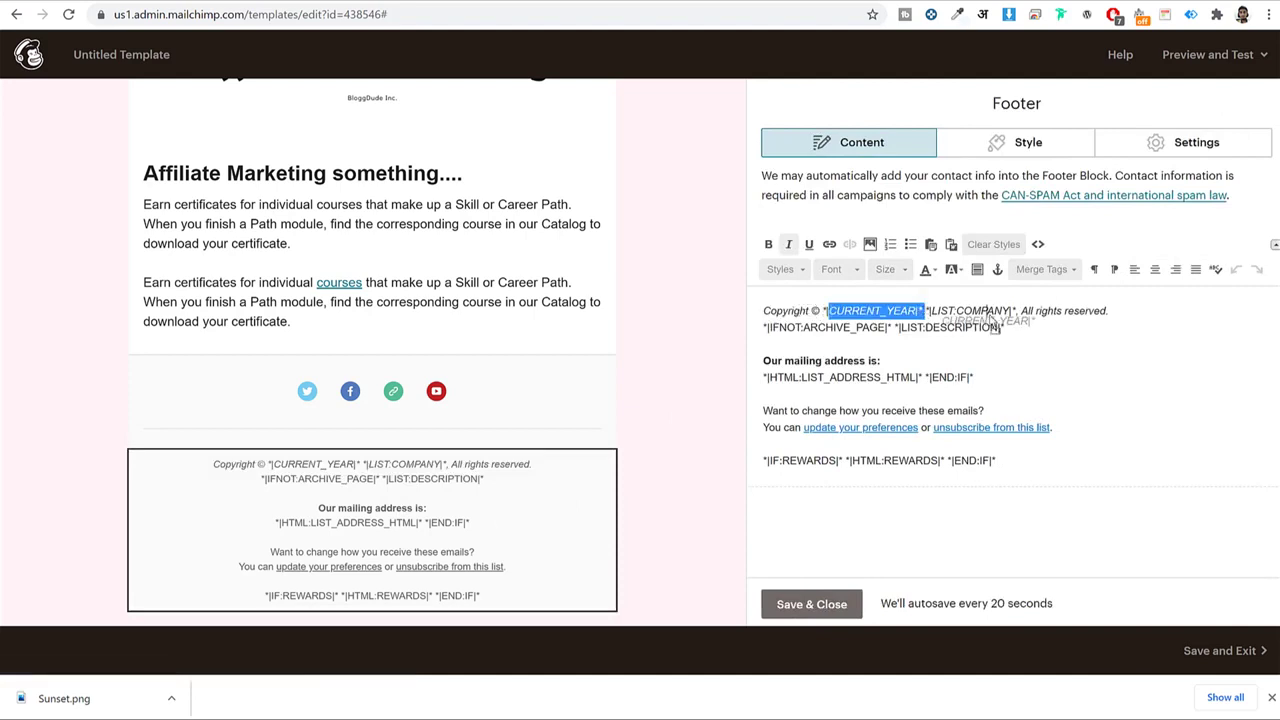
pyautogui.click(940, 311)
pyautogui.moveTo(940, 311); pyautogui.dragTo(1015, 312)
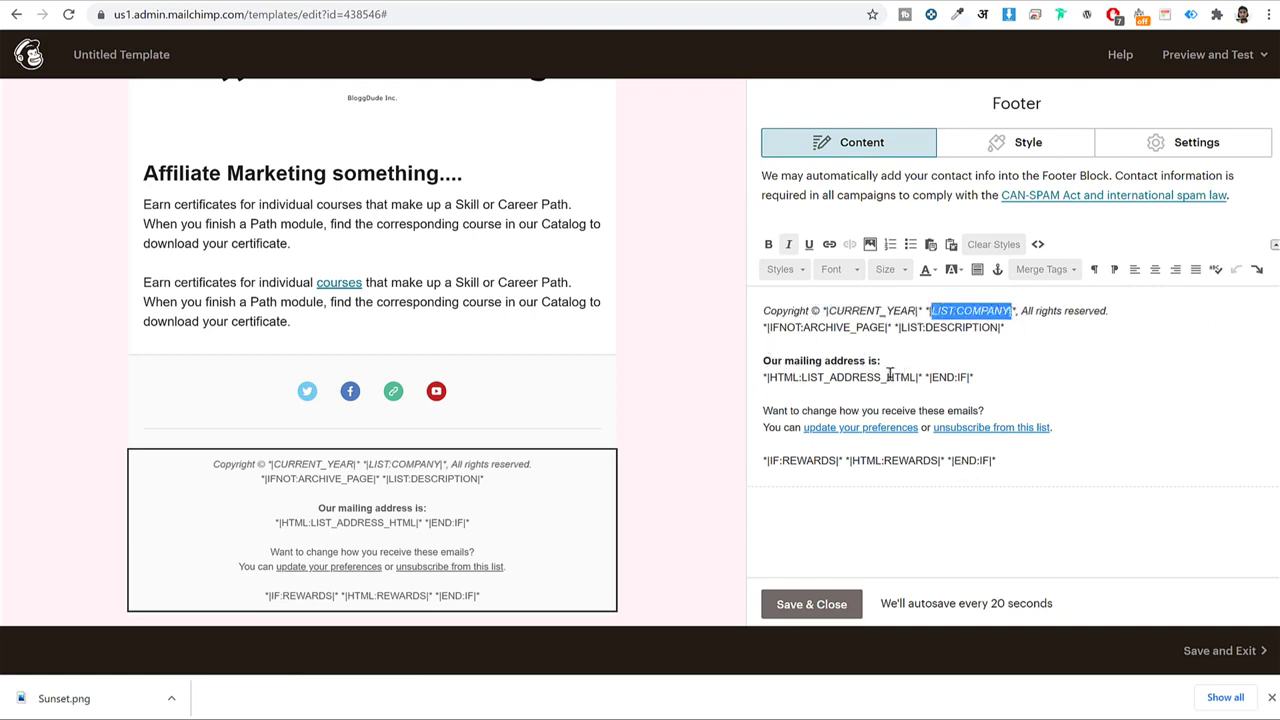
pyautogui.click(811, 604)
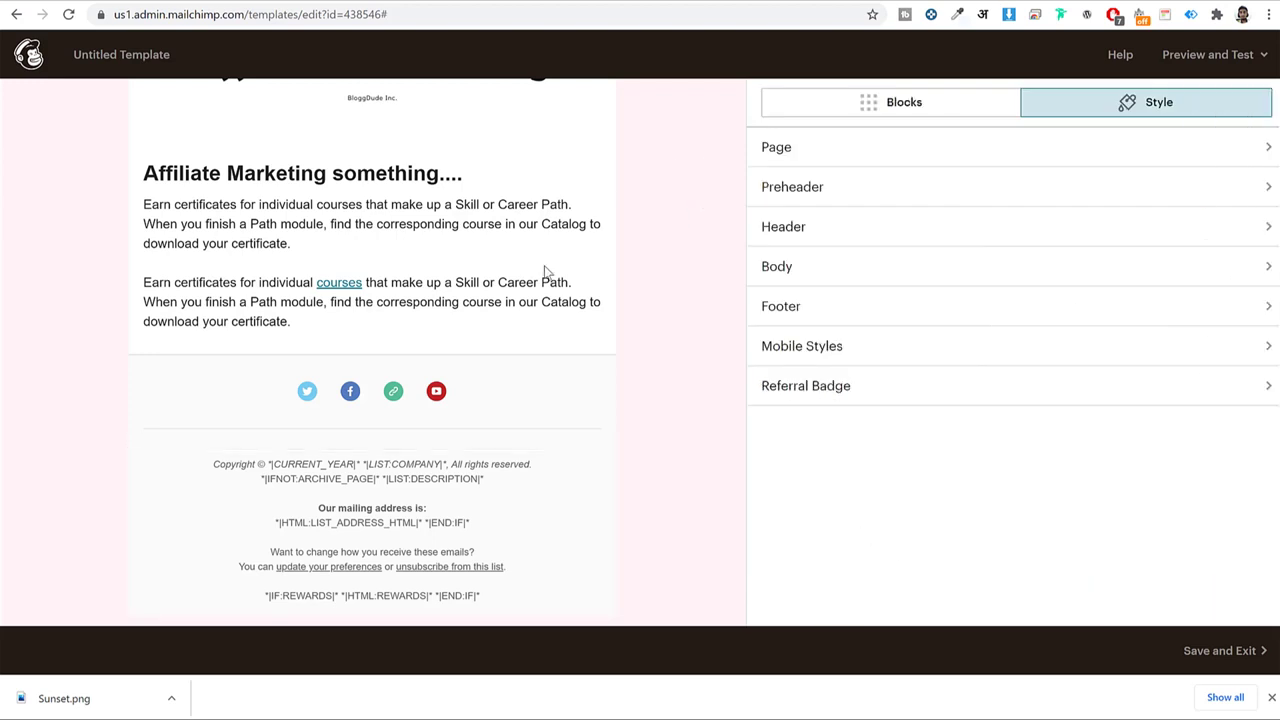
# - From the Blocks tab, drop a Text block between the body and social links, then delete it
pyautogui.click(840, 106)
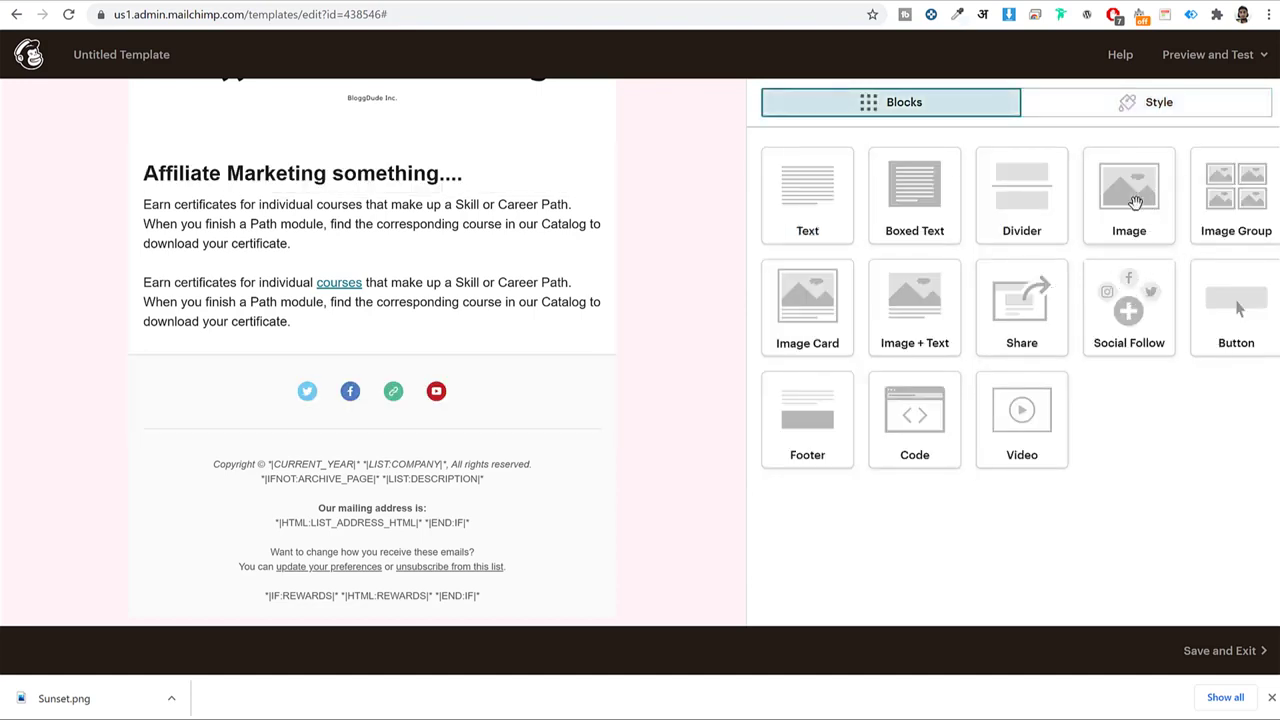
pyautogui.moveTo(834, 209); pyautogui.dragTo(397, 364)
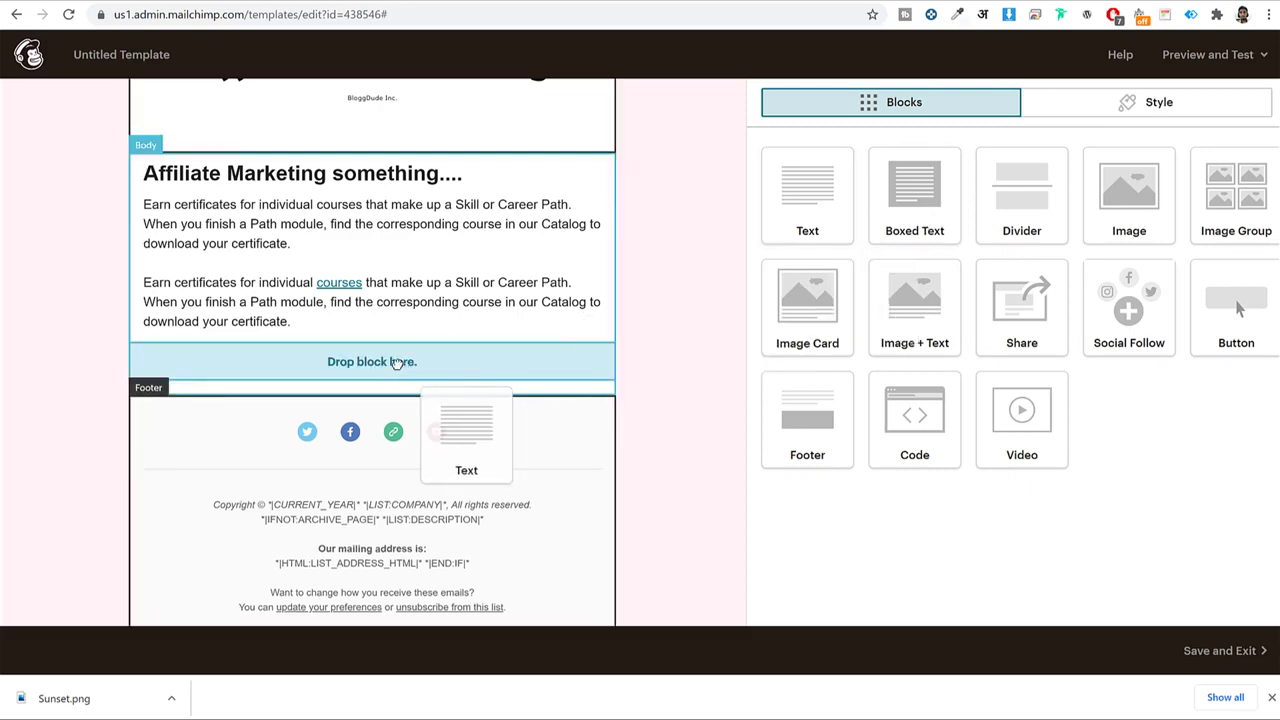
pyautogui.moveTo(318, 363); pyautogui.dragTo(320, 364)
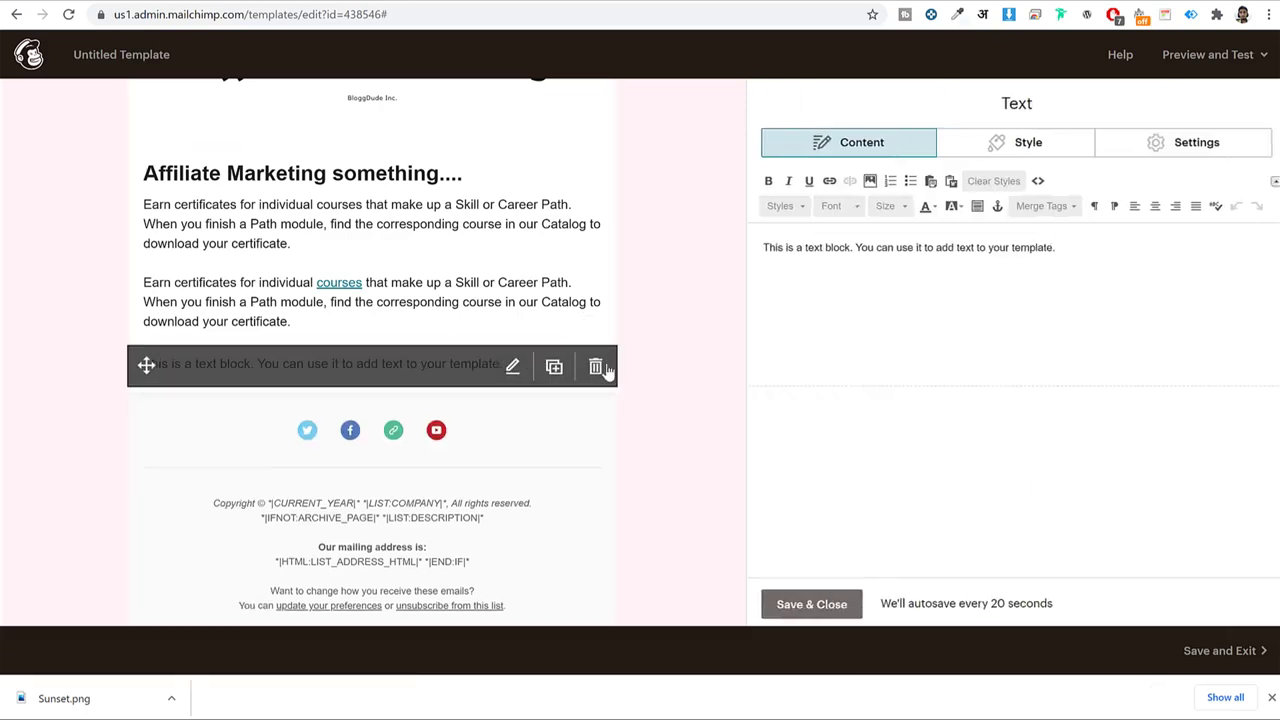
pyautogui.click(600, 367)
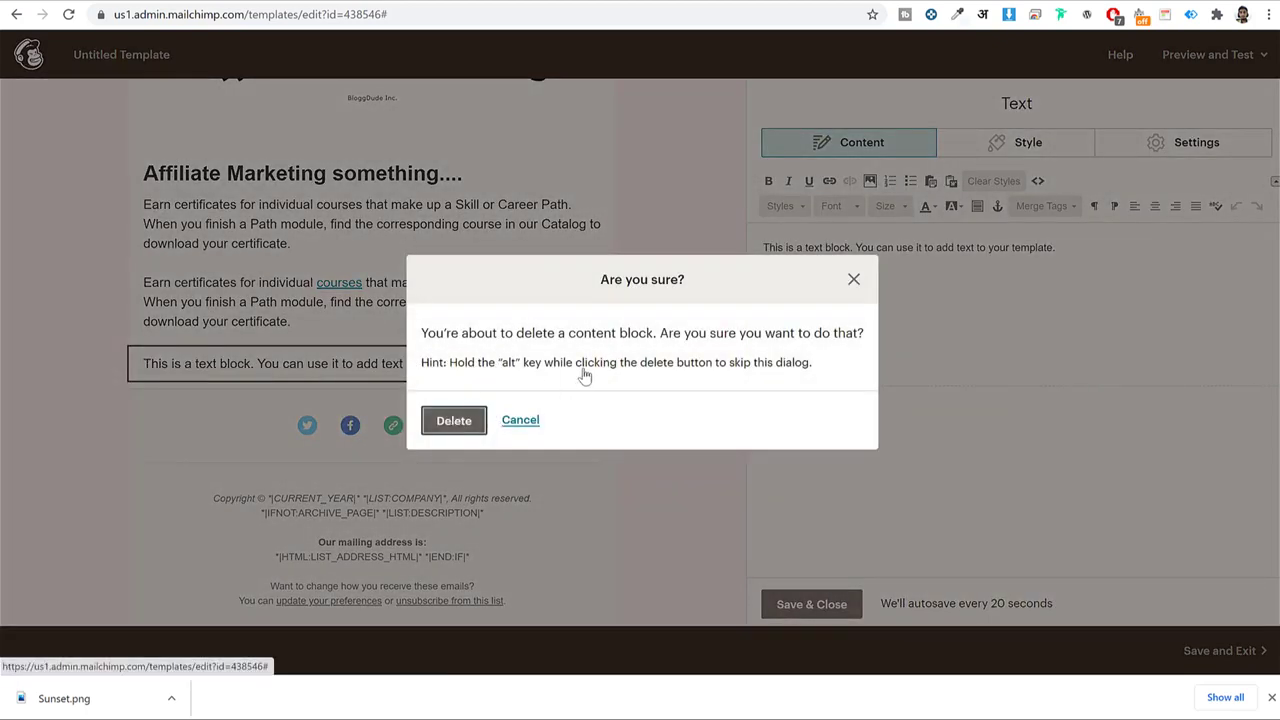
pyautogui.press('Return')
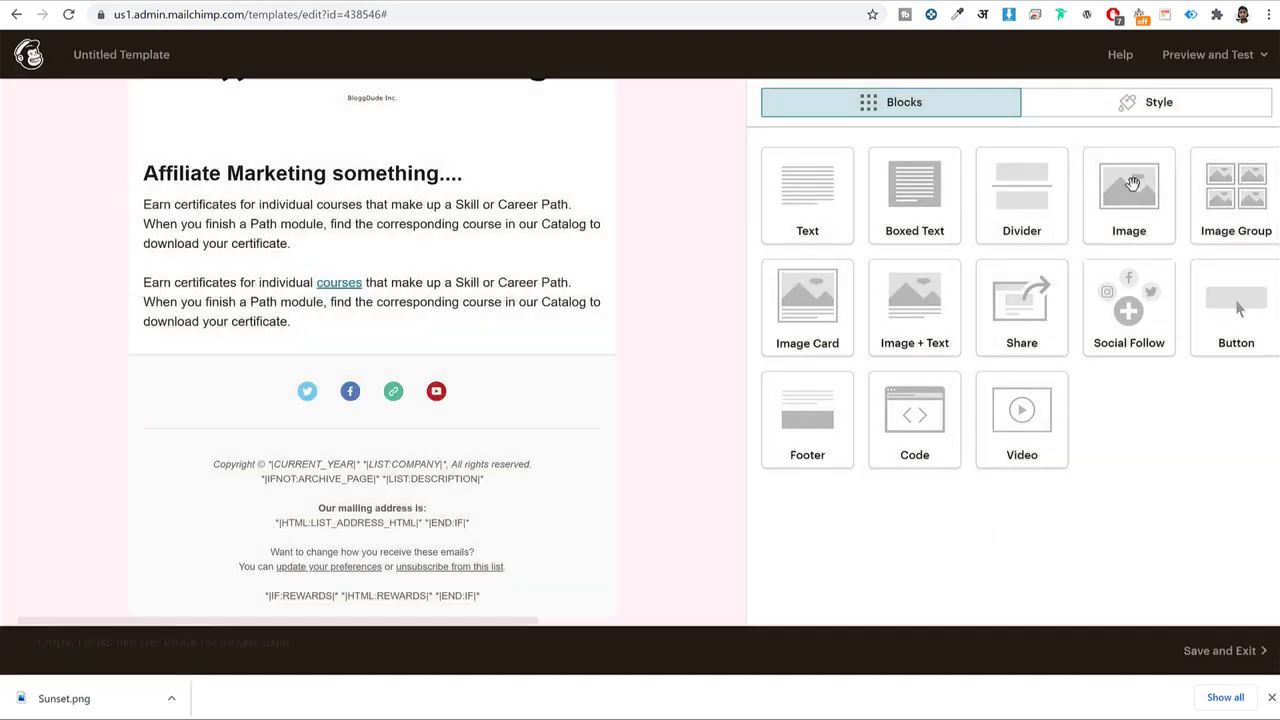
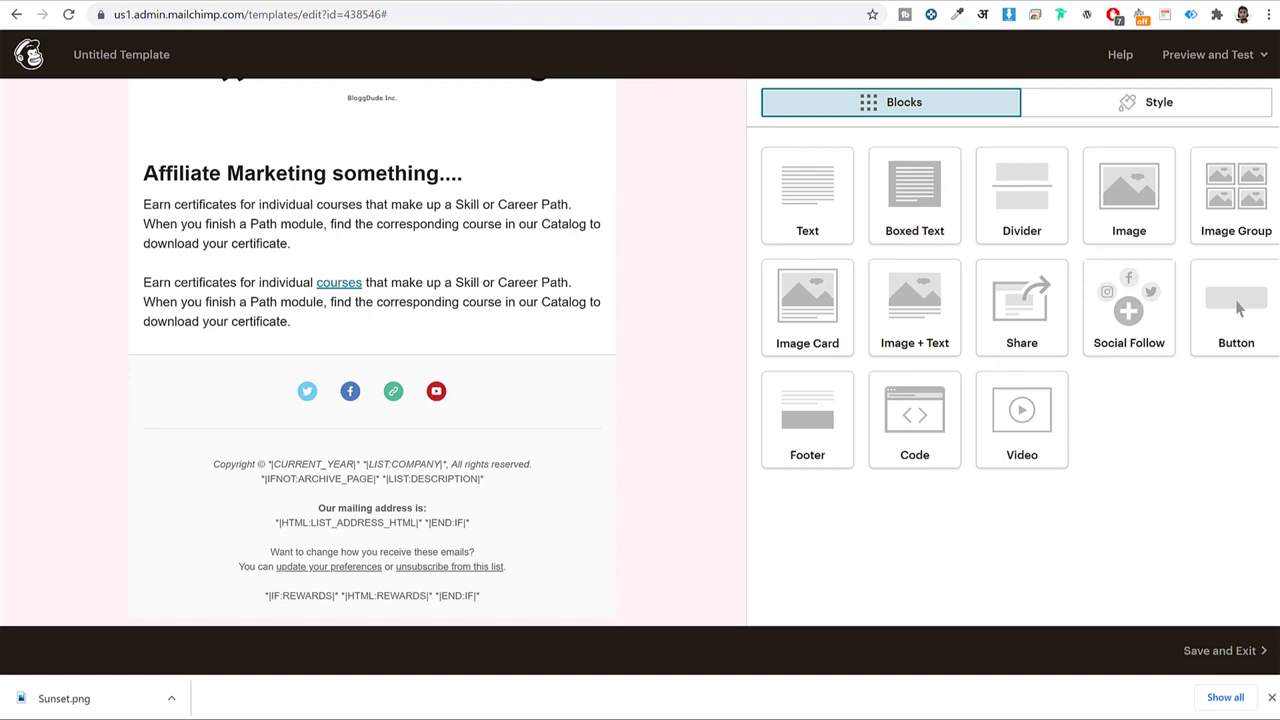
# - Add an image group below the body text with the Affiliate Marketing banner in slot one, then go to Gmail
pyautogui.hotkey('ctrl', 'Tab')
pyautogui.moveTo(1240, 200); pyautogui.dragTo(309, 354)
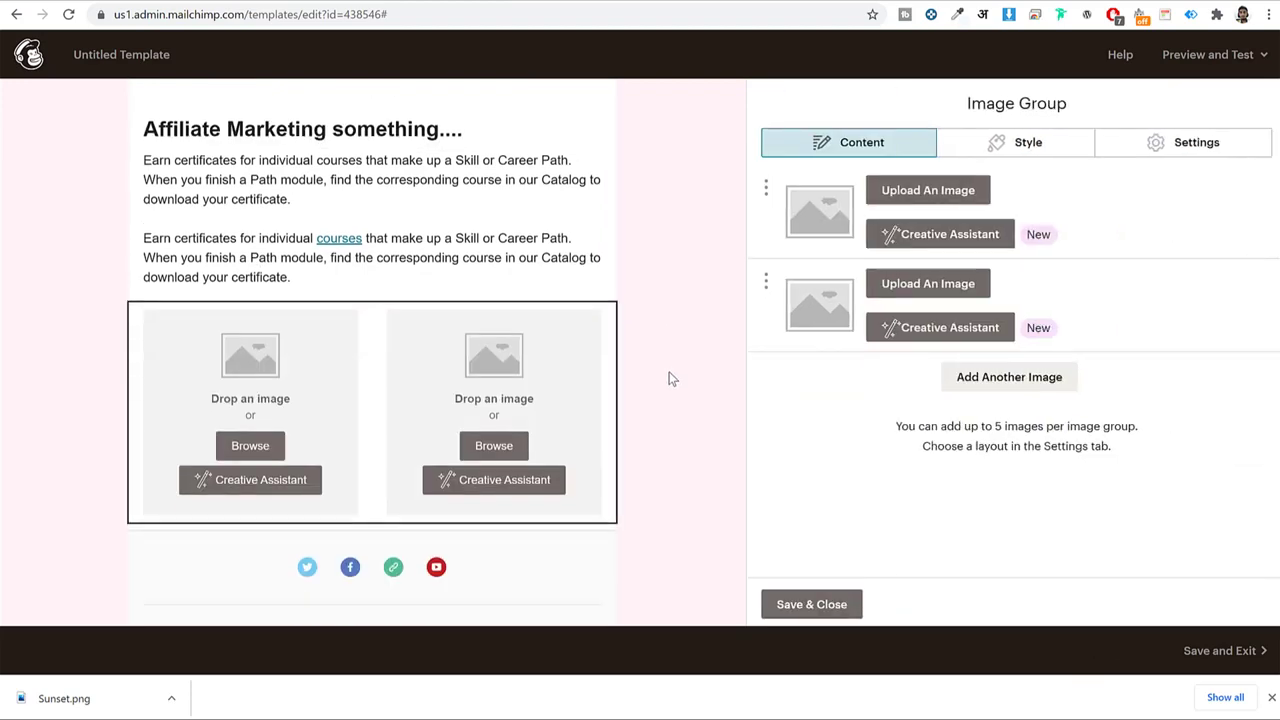
pyautogui.click(929, 192)
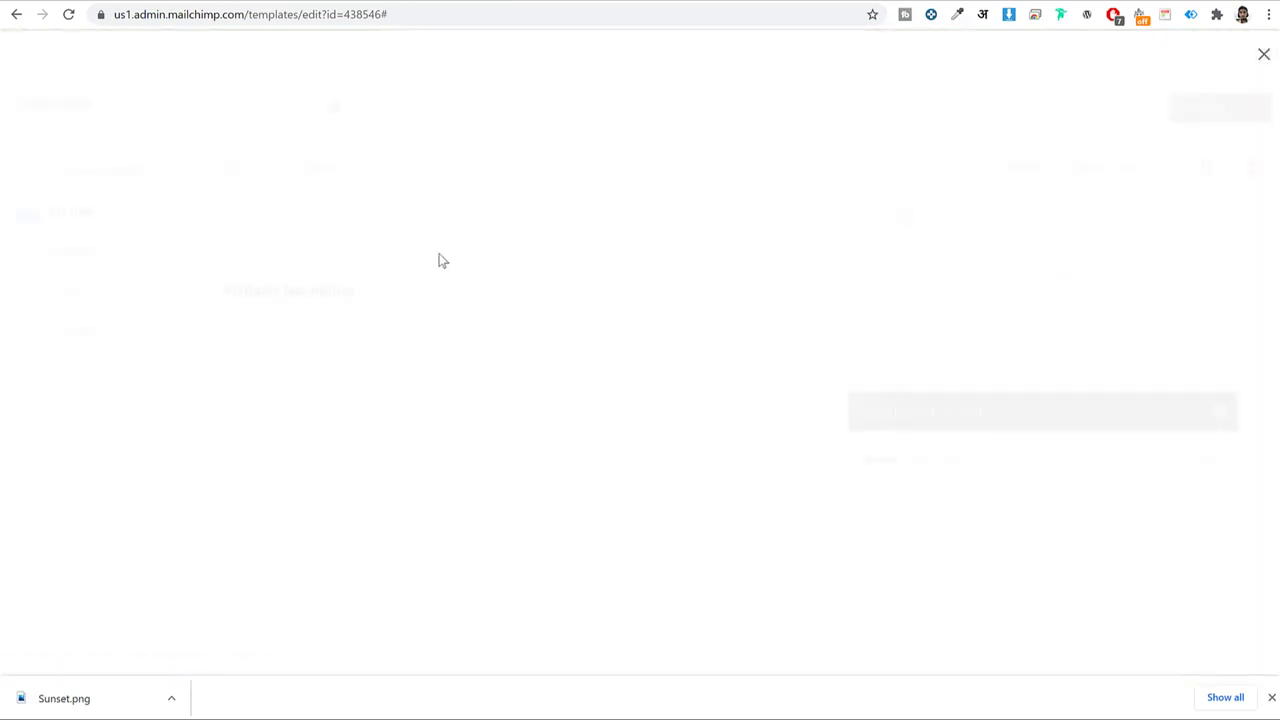
pyautogui.click(291, 254)
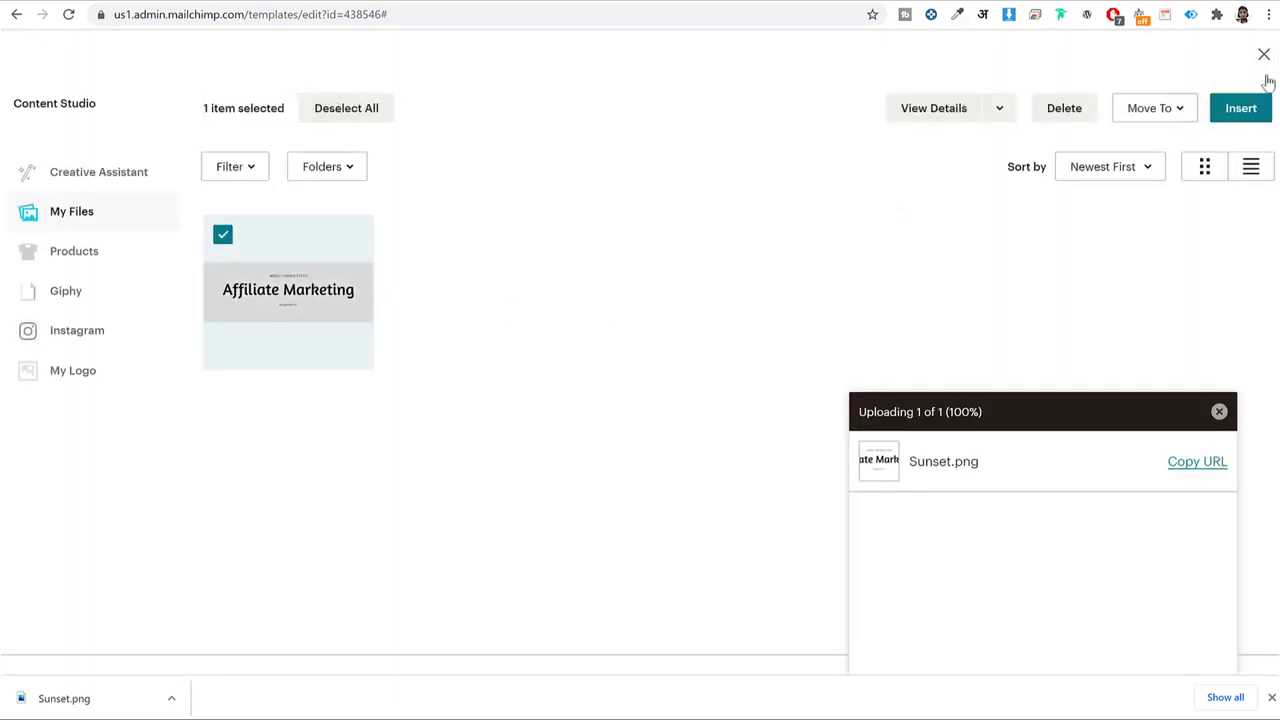
pyautogui.click(1240, 110)
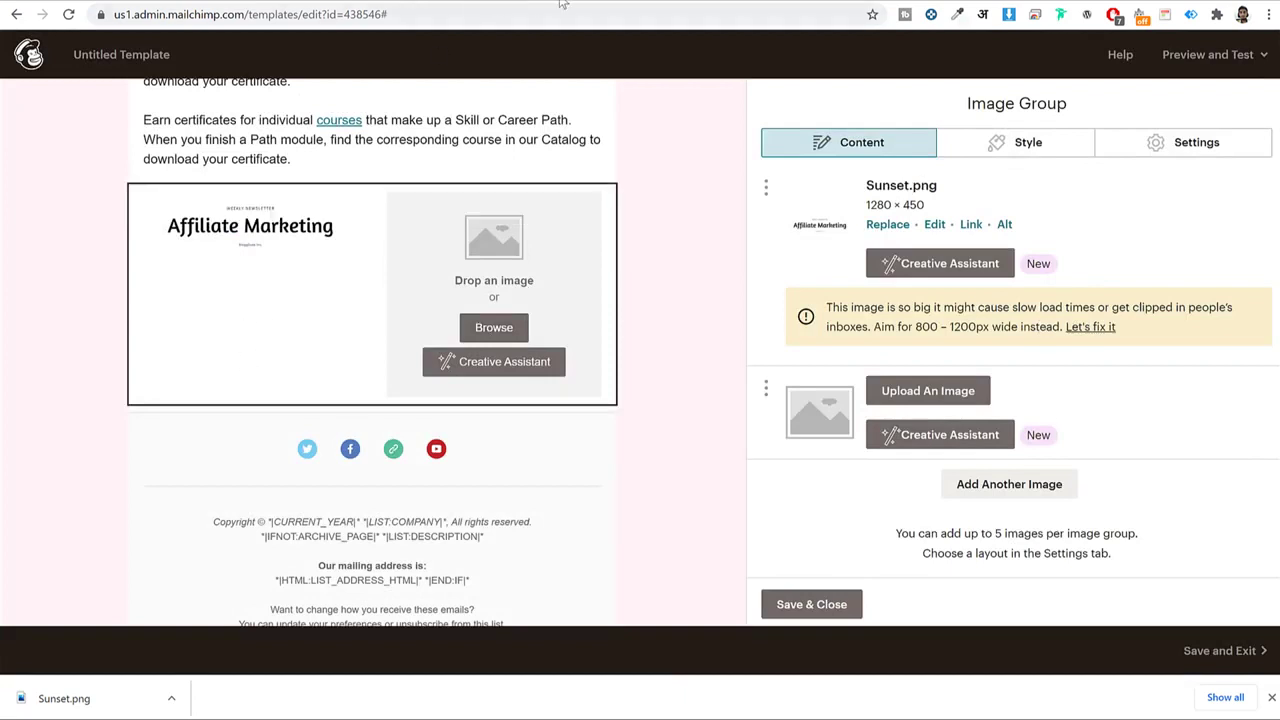
pyautogui.hotkey('ctrl', 'Tab')
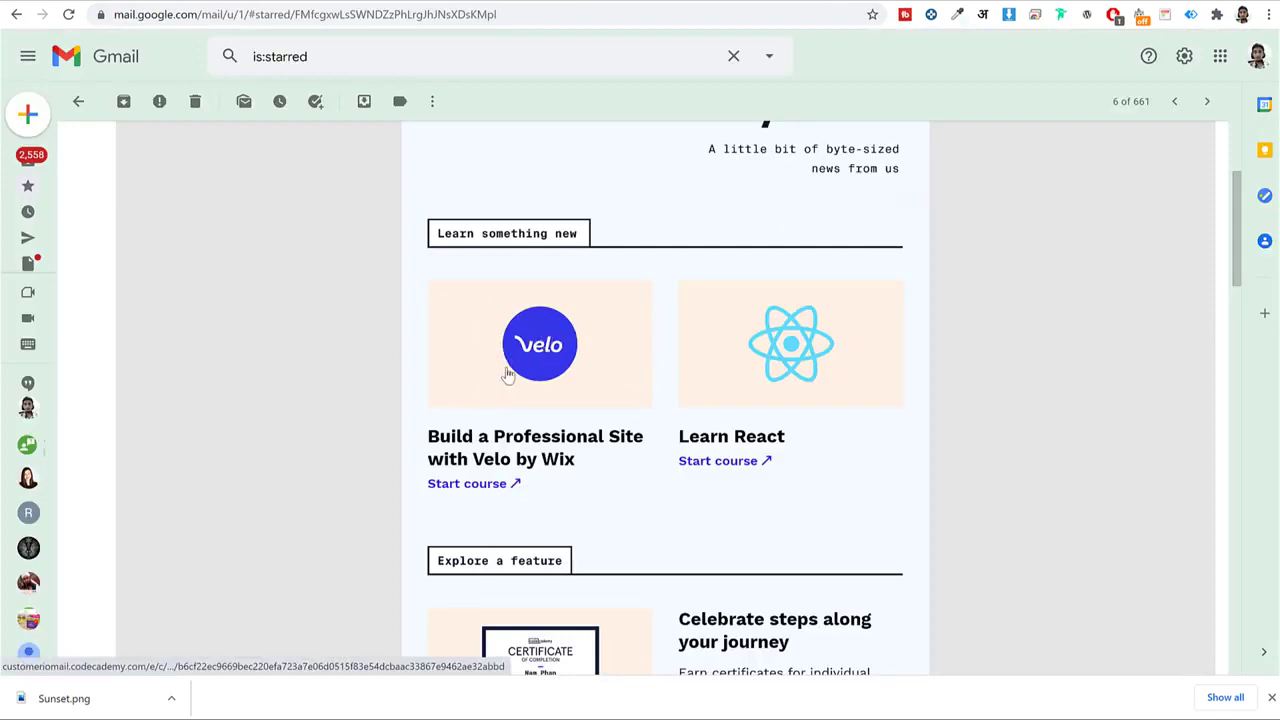
# - Review the Velo card's heading and title in the newsletter, then move to the Canva banner design
pyautogui.moveTo(431, 428); pyautogui.dragTo(603, 474)
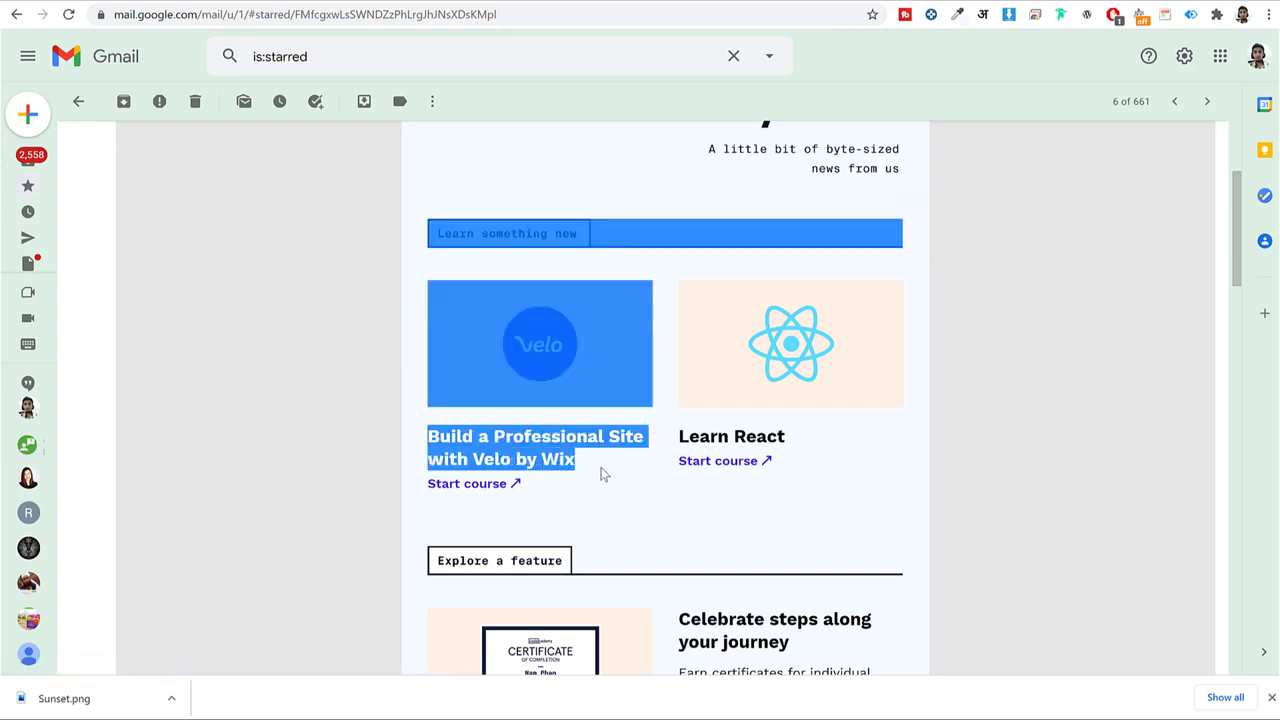
pyautogui.click(603, 478)
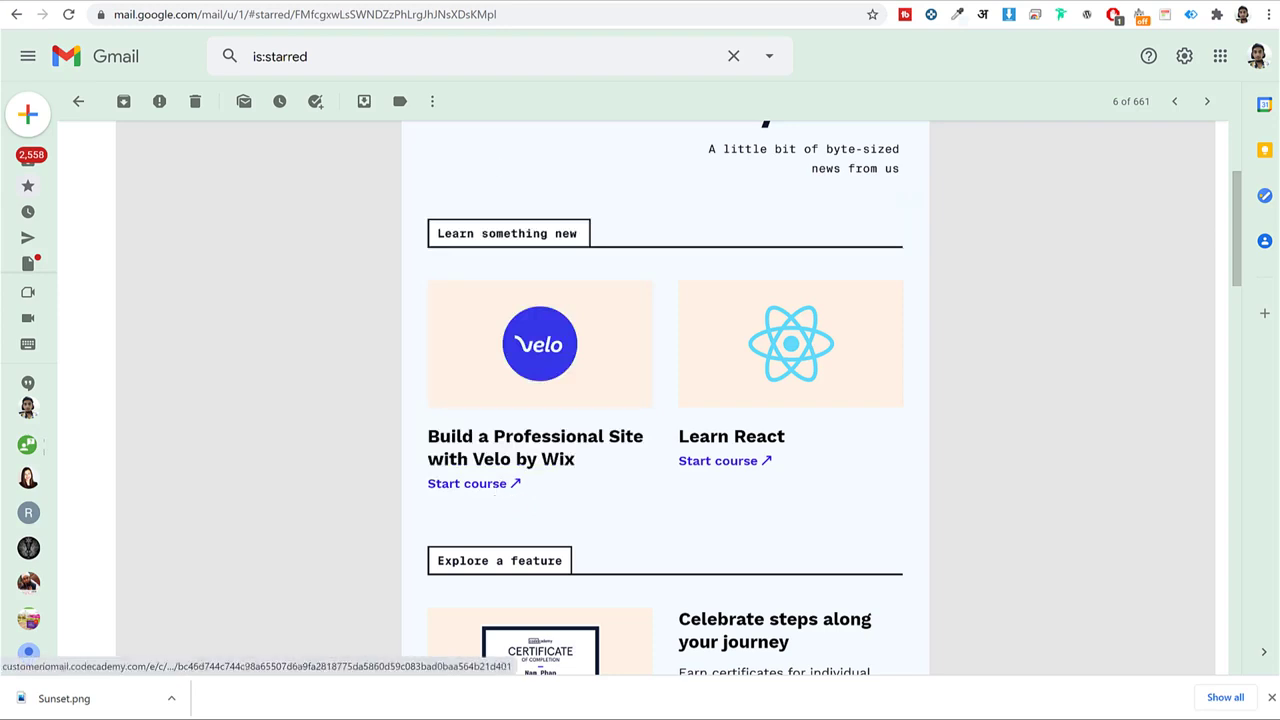
pyautogui.hotkey('alt', 'Tab')
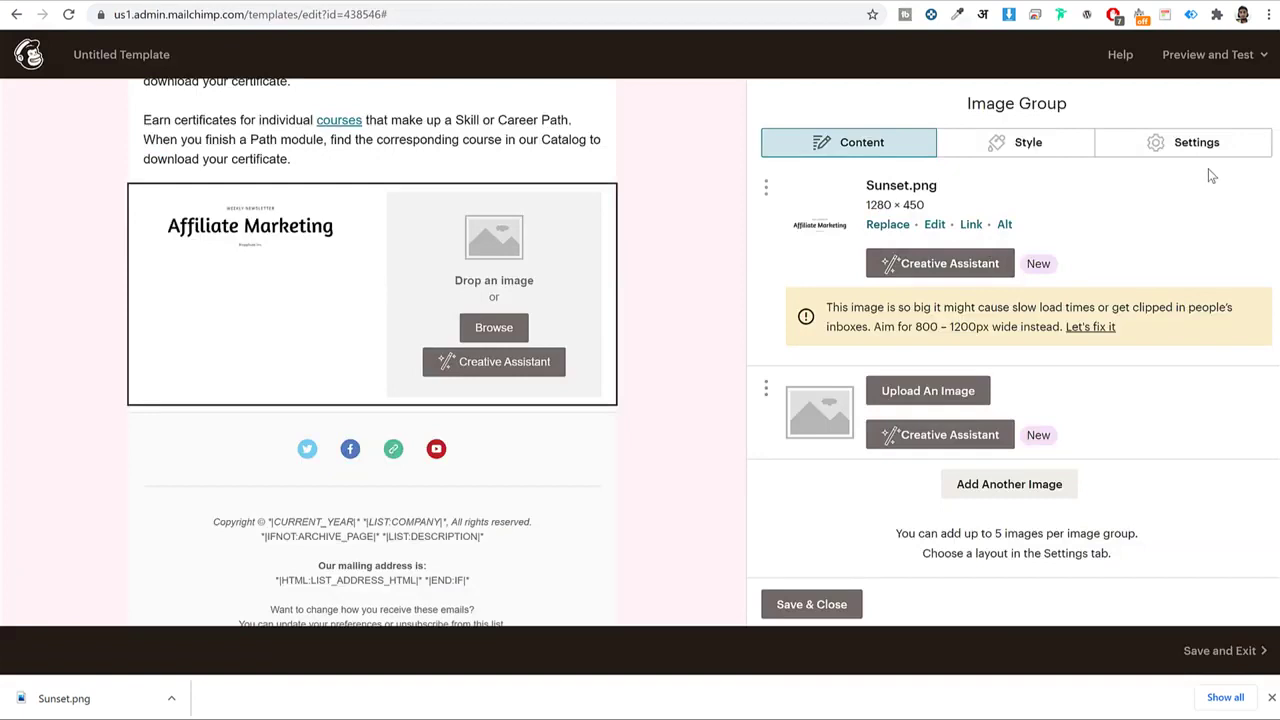
pyautogui.hotkey('alt', 'Tab')
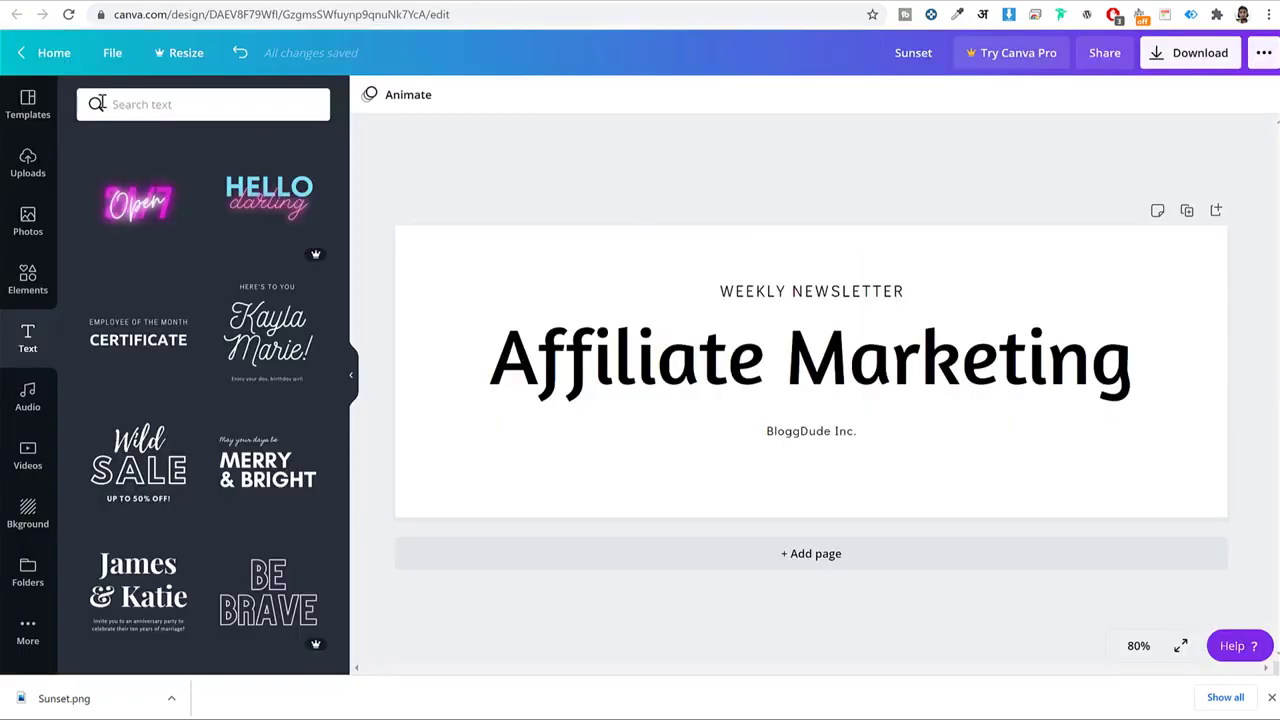
# - Create a new Canva custom-size design 900 px wide and 800 px high
pyautogui.click(43, 51)
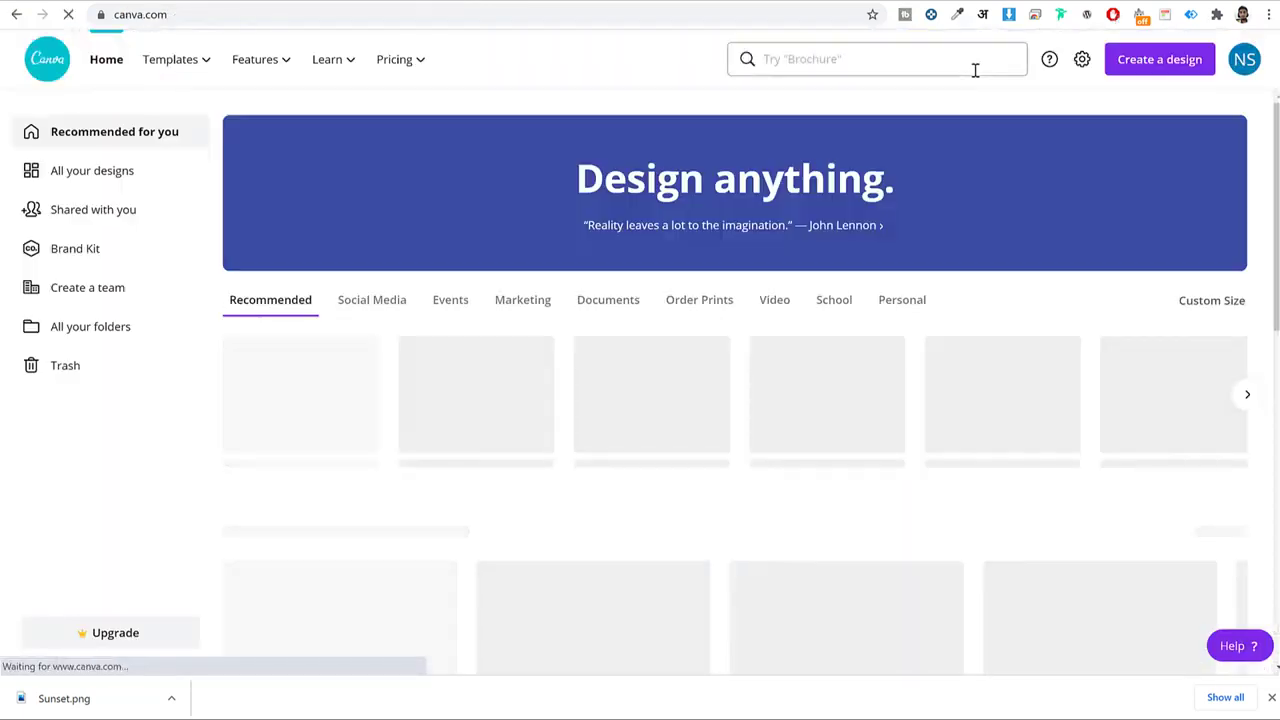
pyautogui.click(1155, 60)
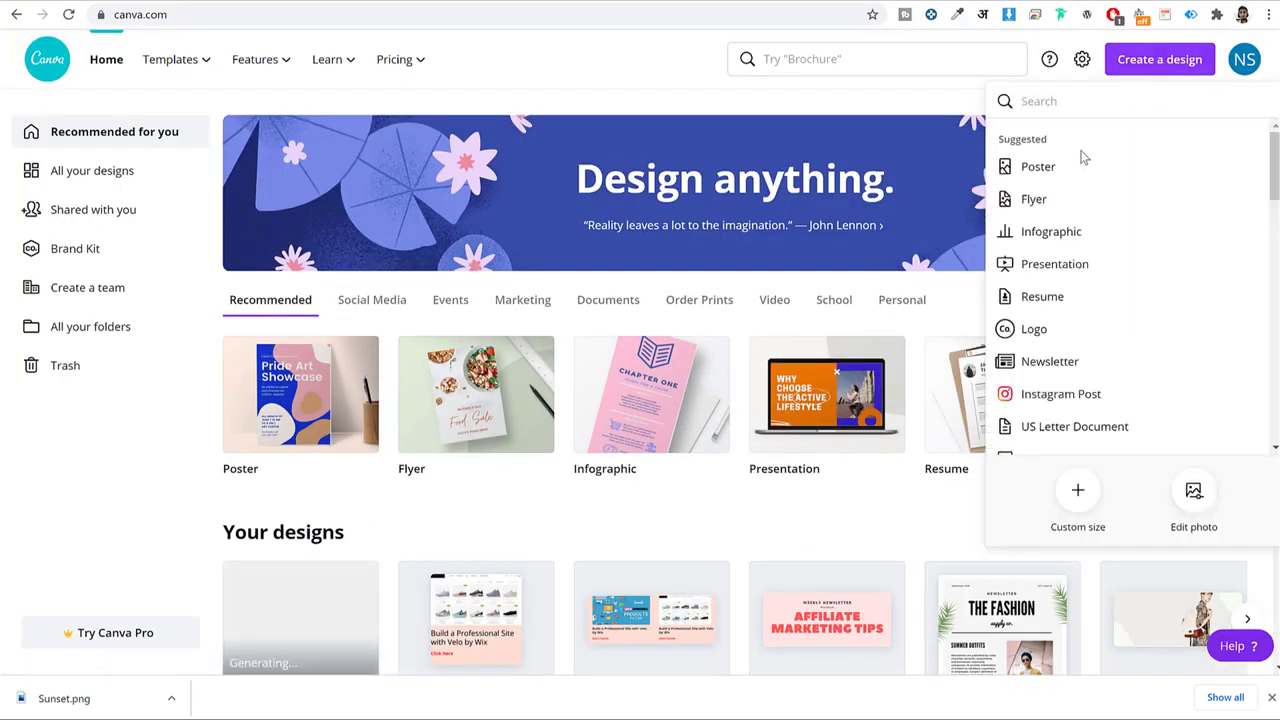
pyautogui.click(1077, 490)
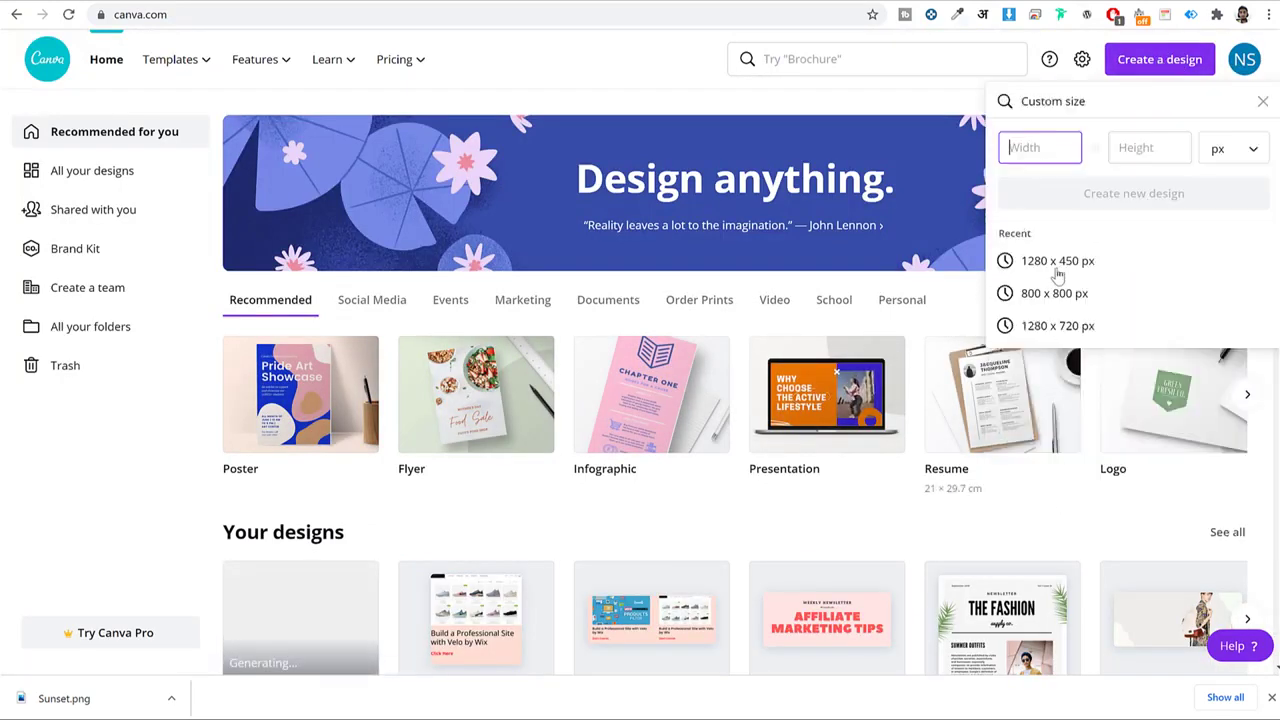
pyautogui.write('90')
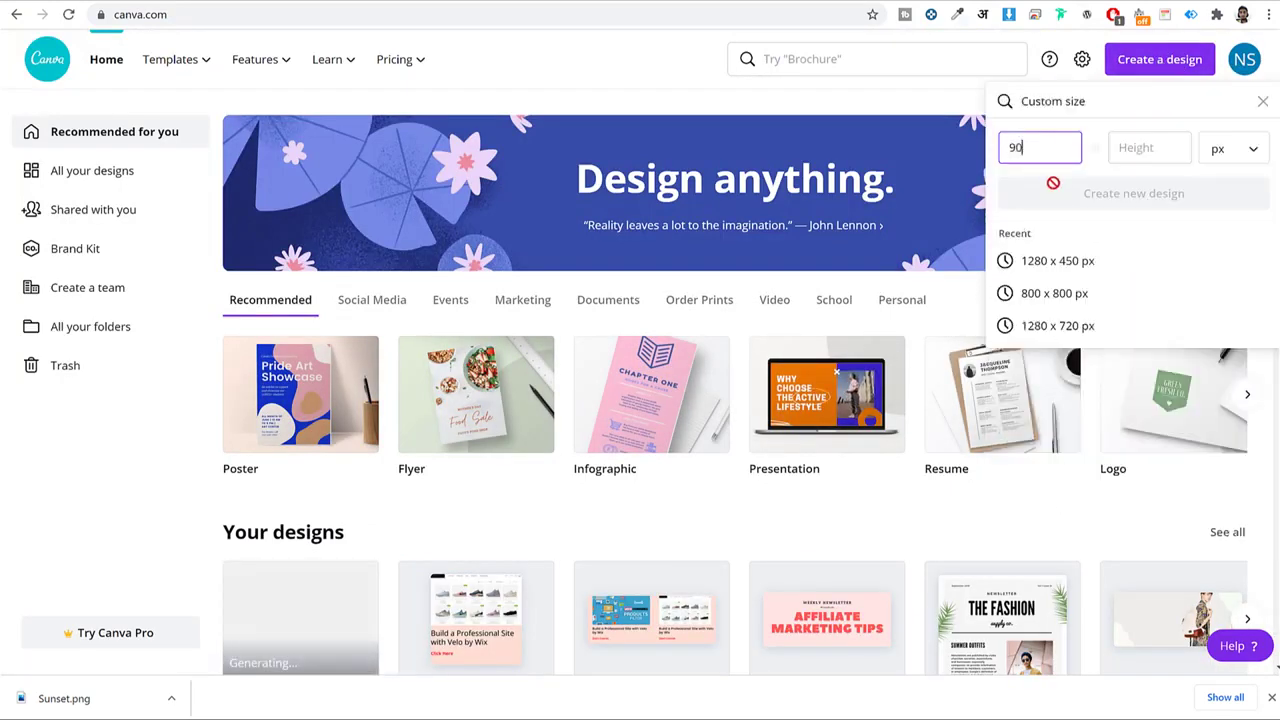
pyautogui.write('0')
pyautogui.press('Tab')
pyautogui.write('900')
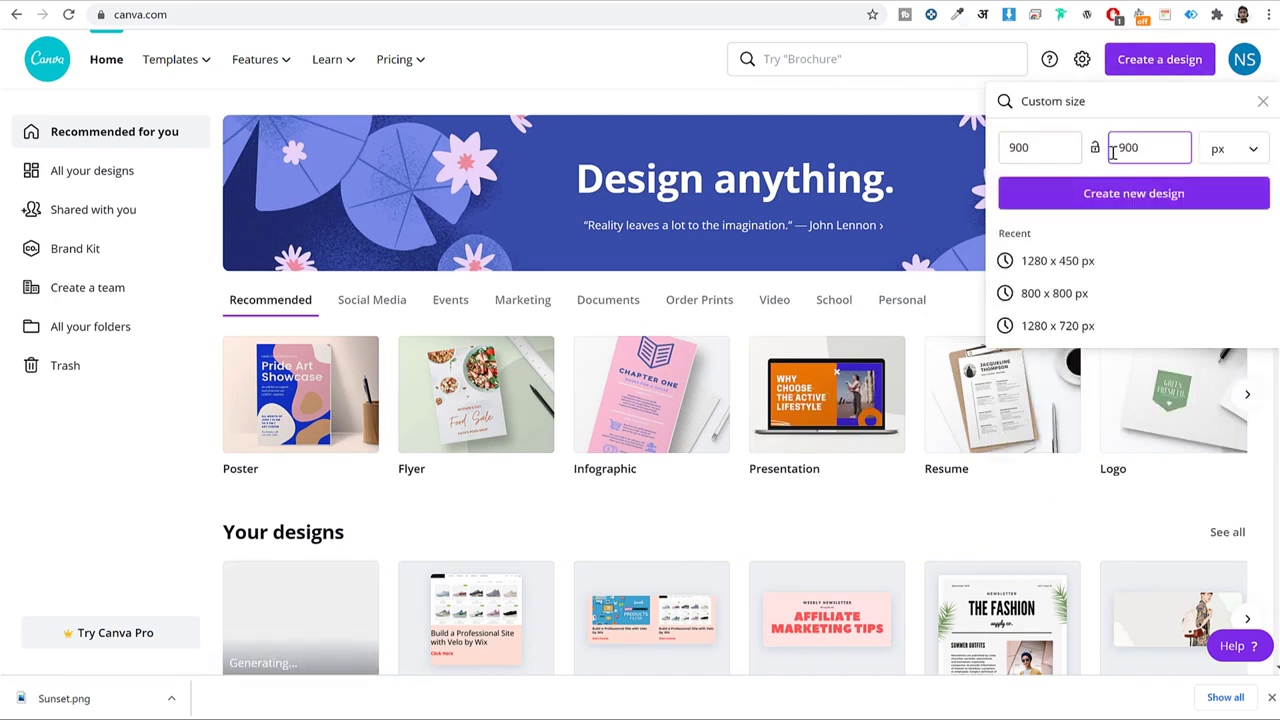
pyautogui.doubleClick(1112, 152)
pyautogui.write('800')
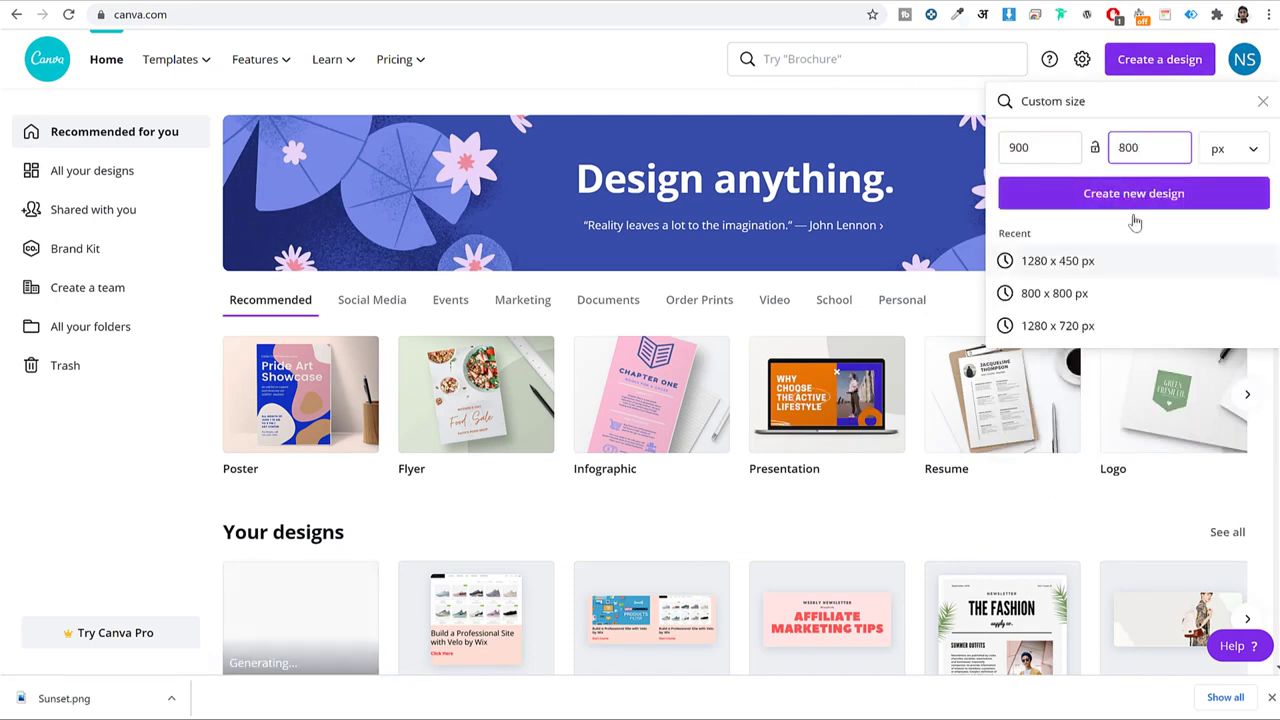
pyautogui.click(1112, 193)
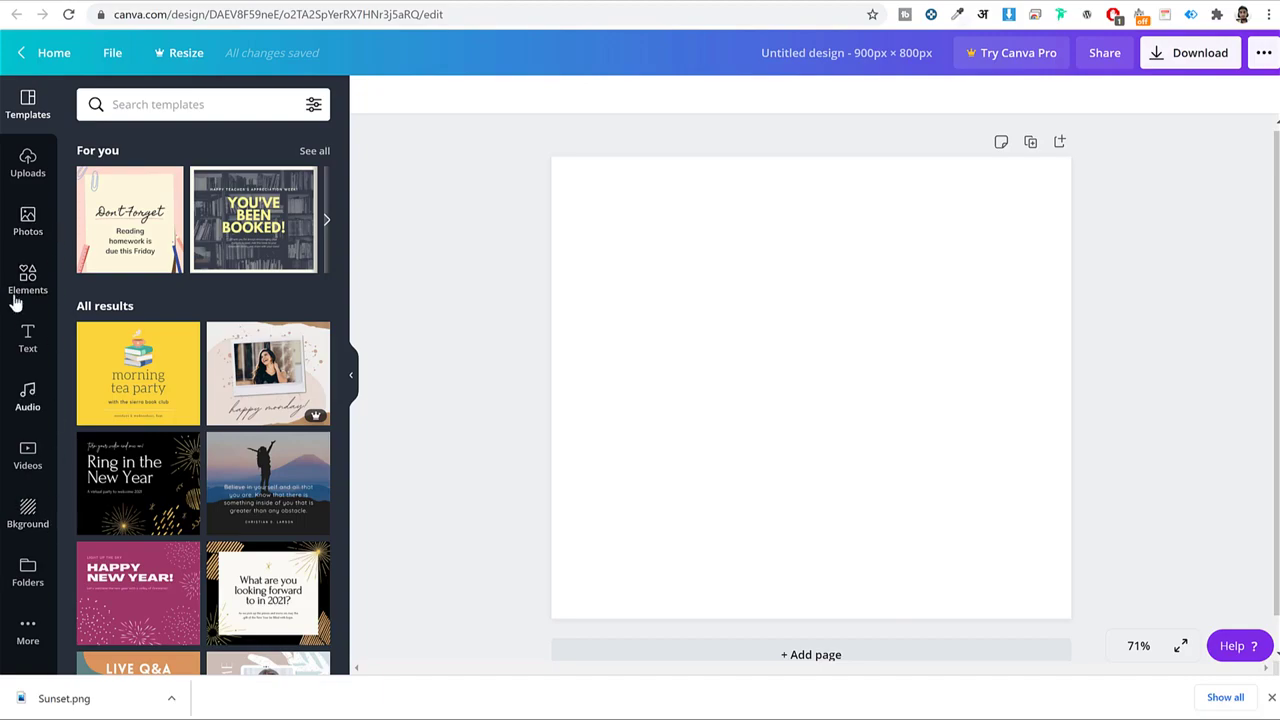
# - Open Canva's Uploads panel and look over the bloggdude.com website
pyautogui.click(29, 165)
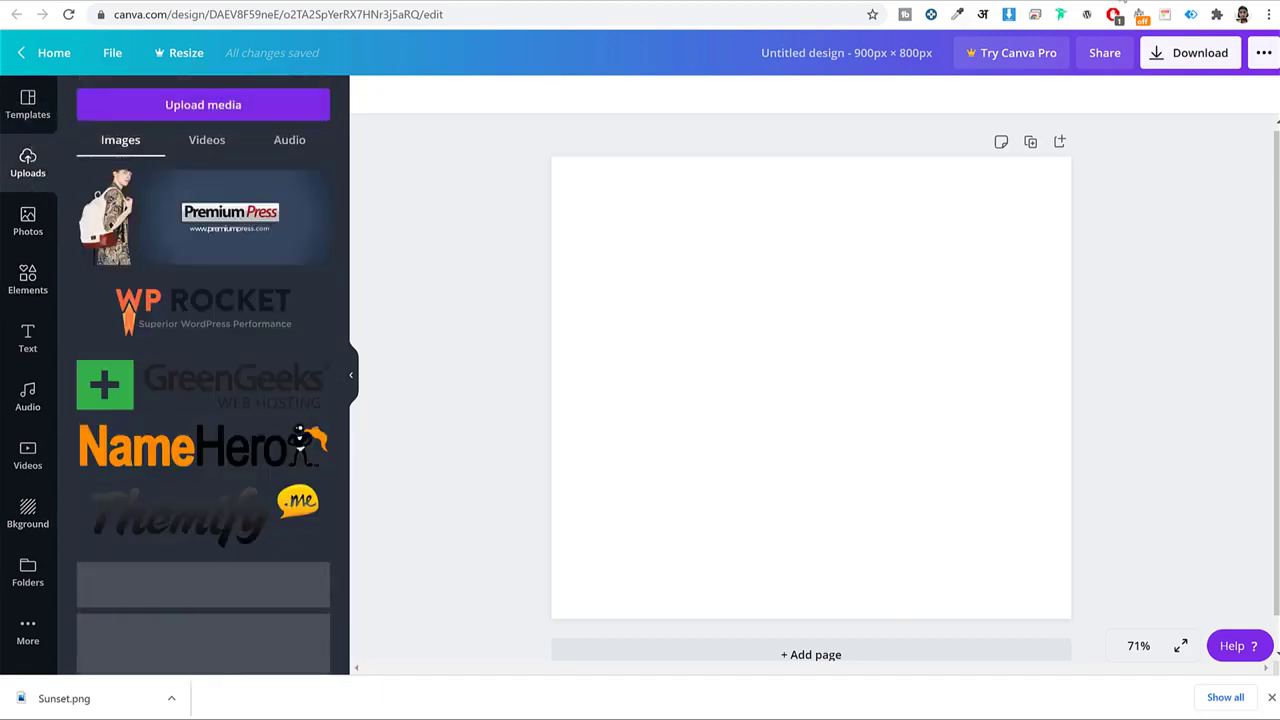
pyautogui.write('bloggdude.com')
pyautogui.press('Return')
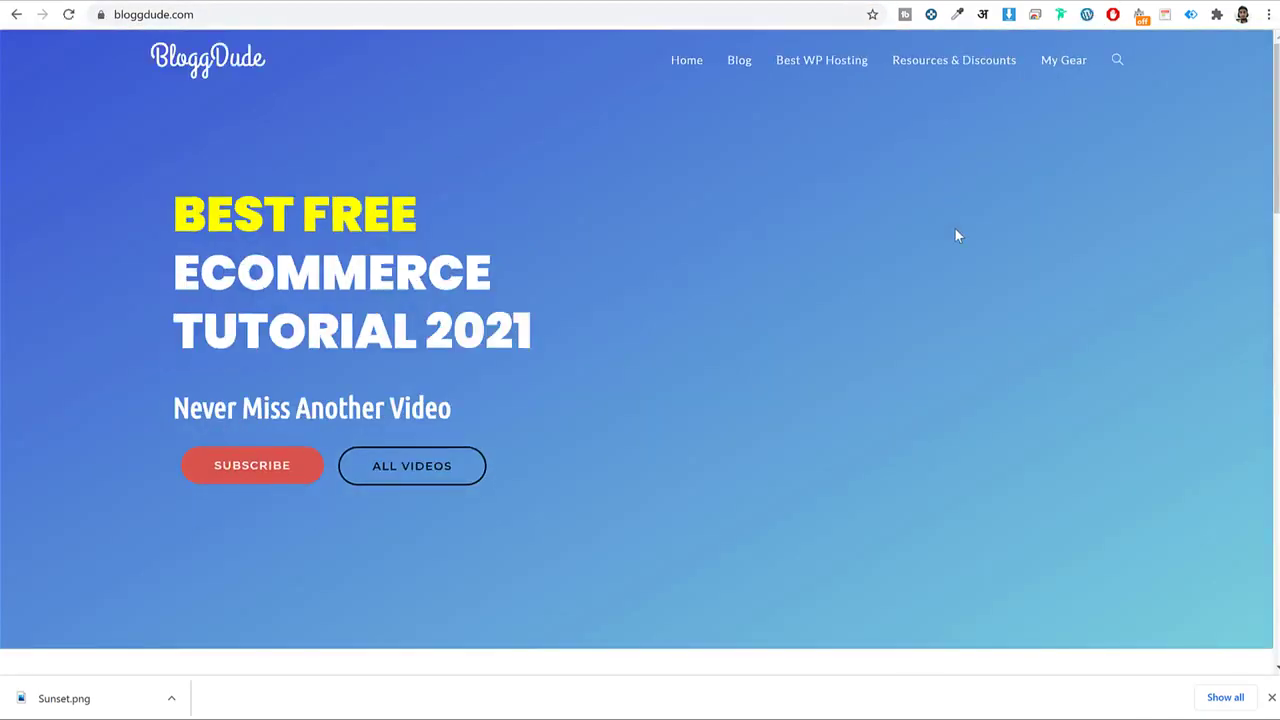
pyautogui.scroll(-3, 955, 230)
pyautogui.scroll(-5, 957, 241)
pyautogui.scroll(2, 1029, 143)
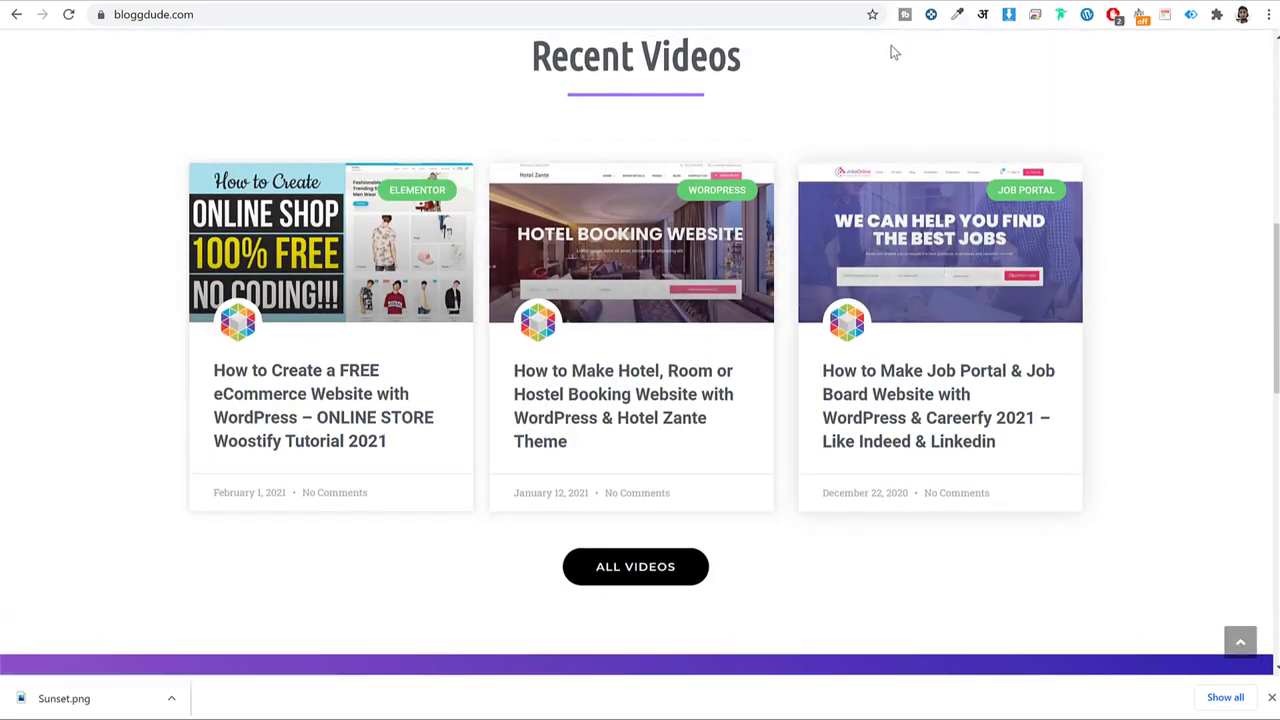
pyautogui.click(905, 3)
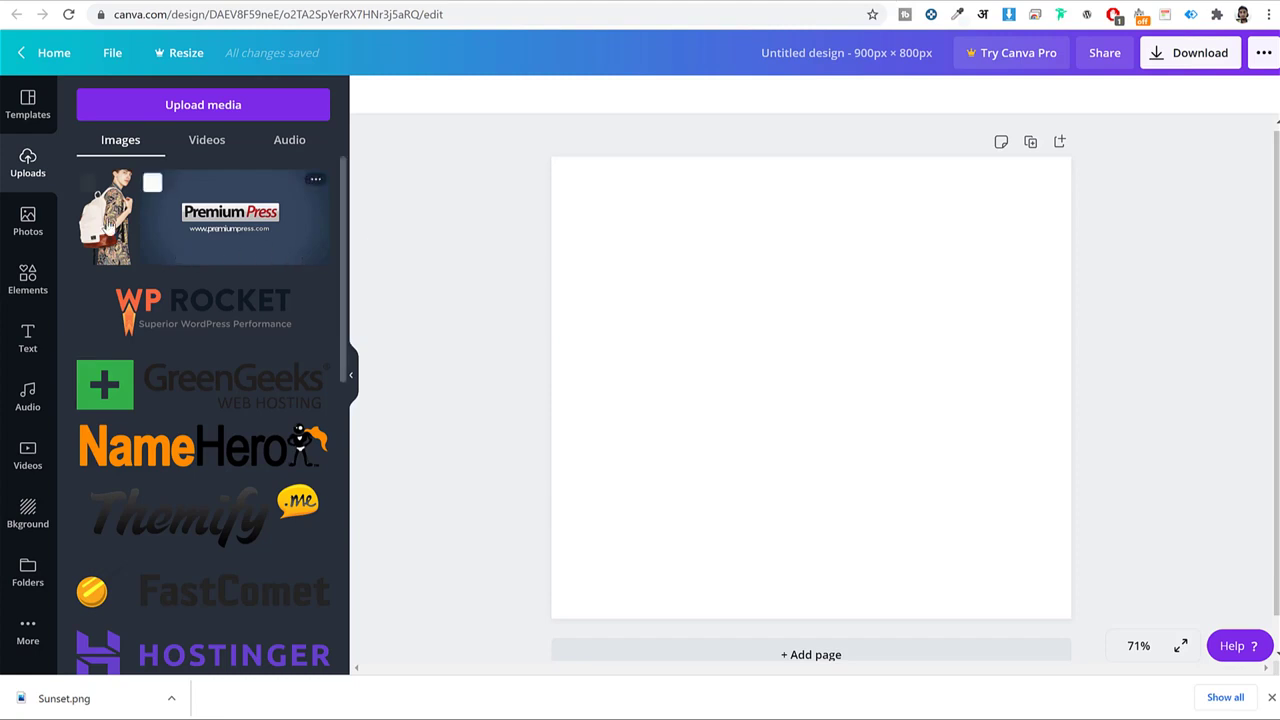
# - Upload the online-shop tutorial thumbnail from the Woostify folder
pyautogui.click(232, 112)
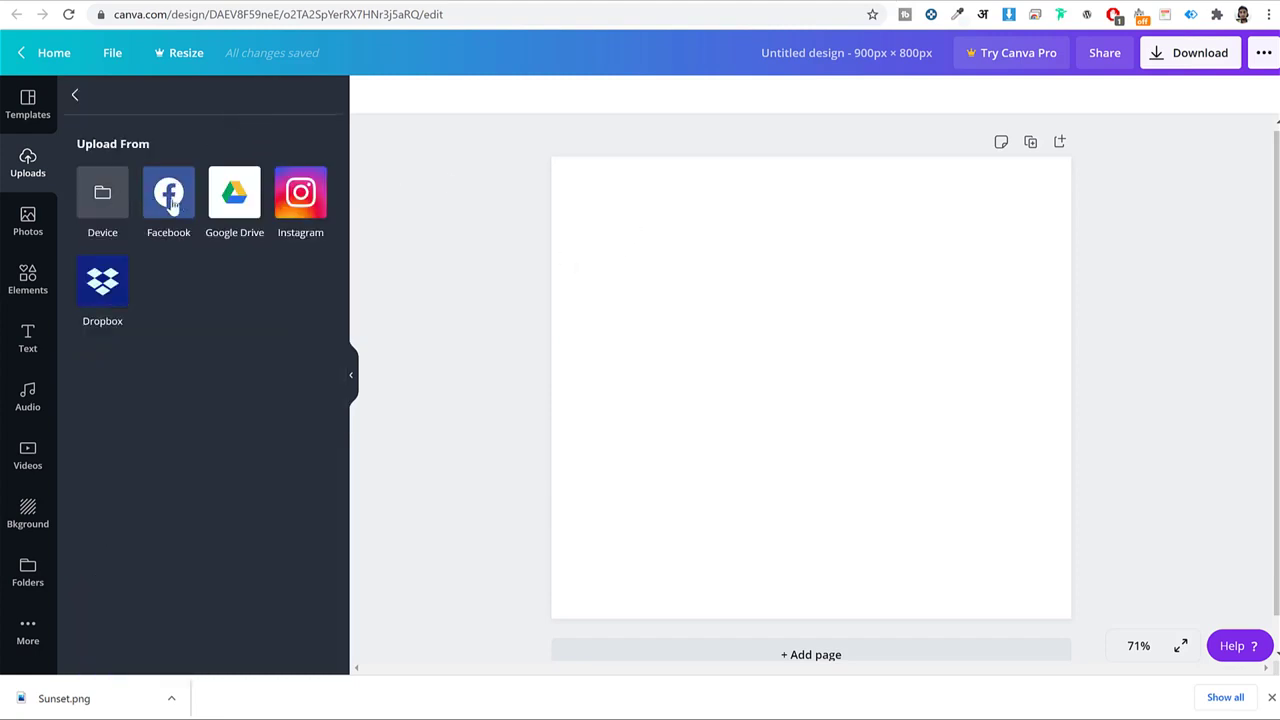
pyautogui.click(103, 198)
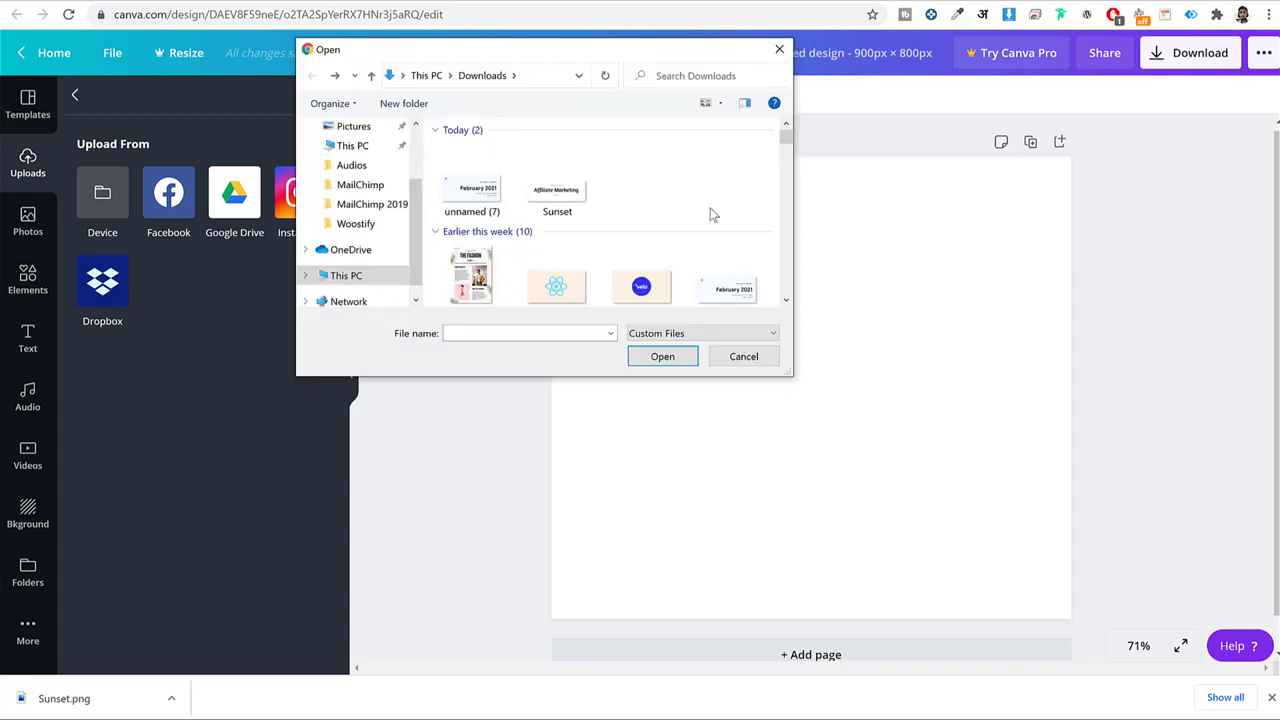
pyautogui.click(355, 223)
pyautogui.click(708, 178)
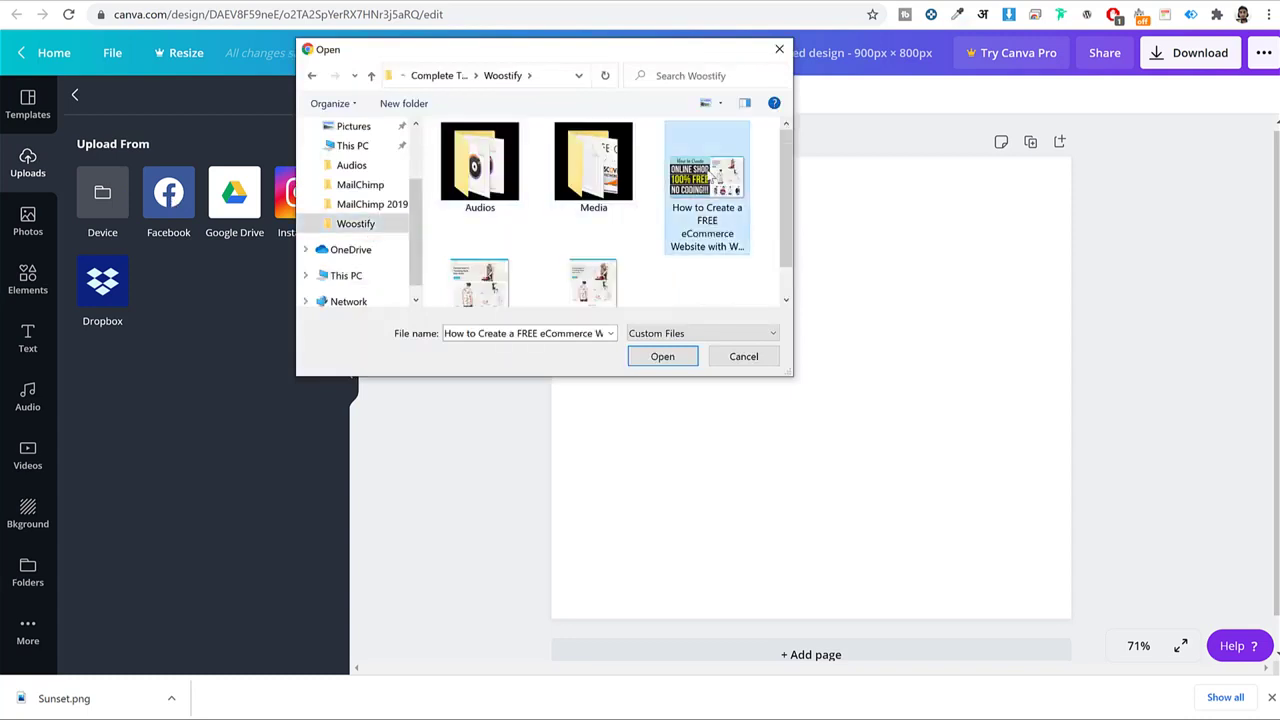
pyautogui.click(668, 358)
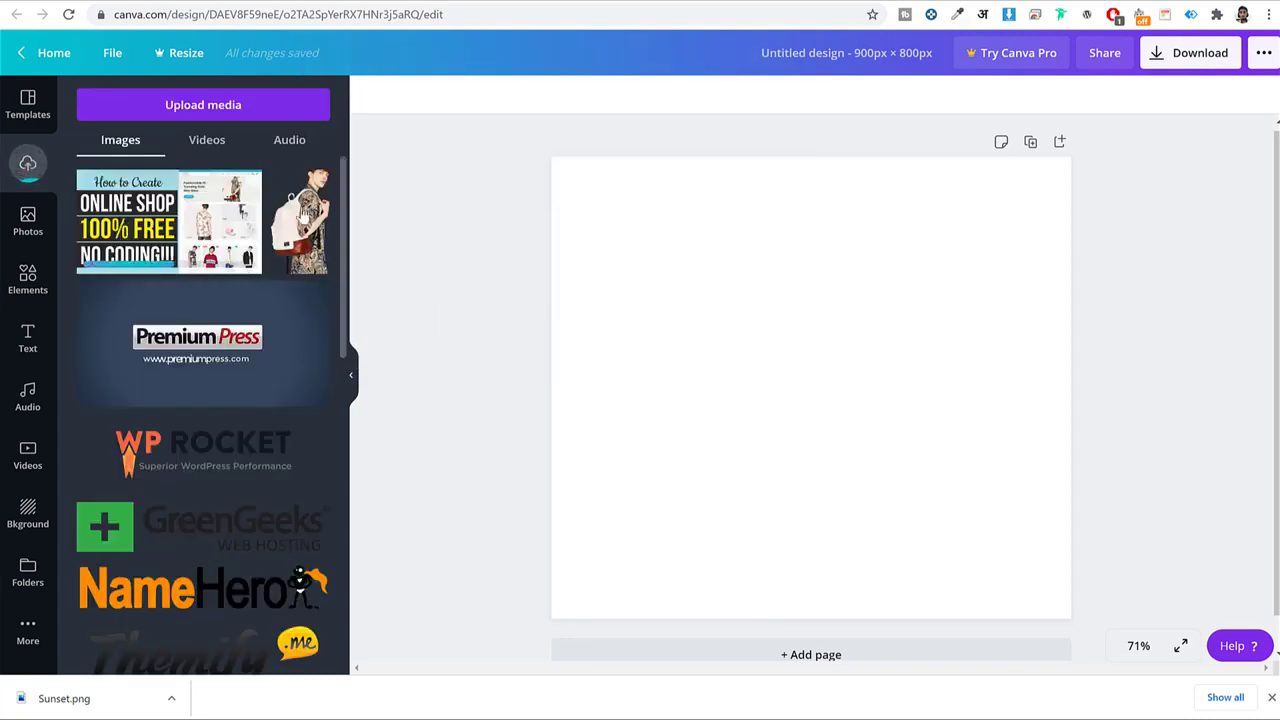
# - Place the uploaded thumbnail at the design's top-left corner, enlarged to the full page width
pyautogui.click(148, 225)
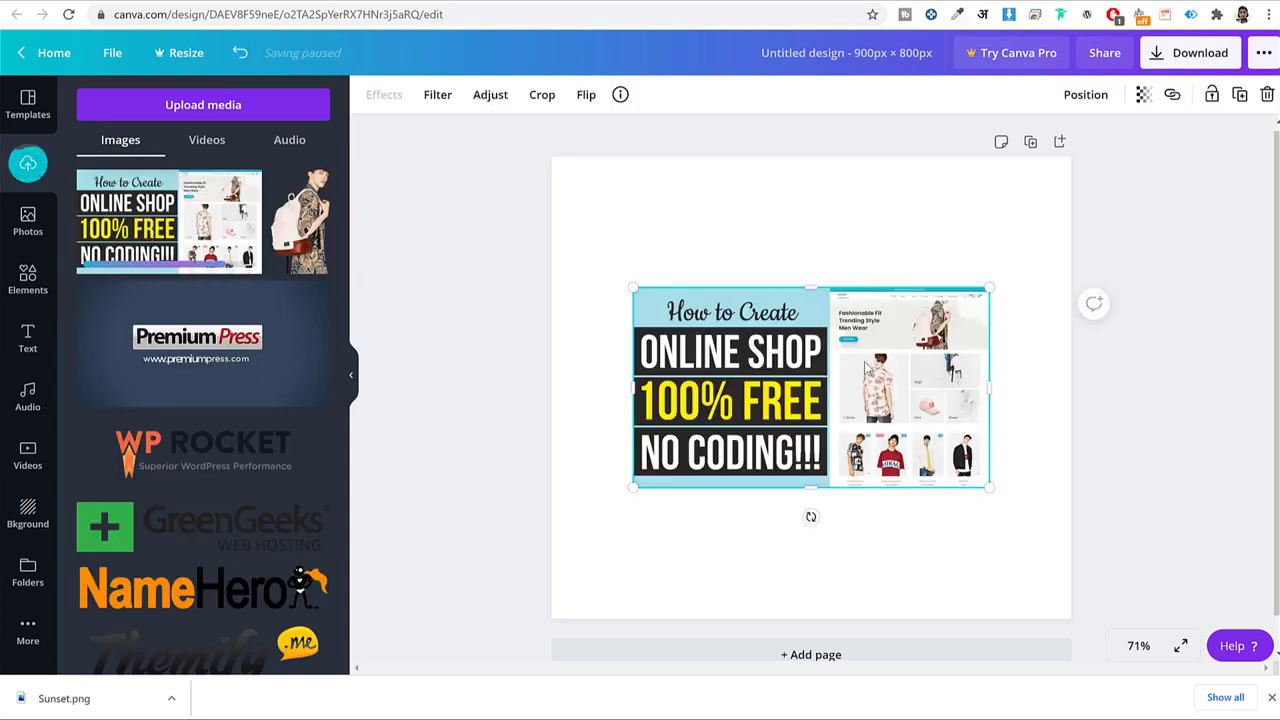
pyautogui.moveTo(864, 361); pyautogui.dragTo(775, 221)
pyautogui.moveTo(908, 354); pyautogui.dragTo(1066, 457)
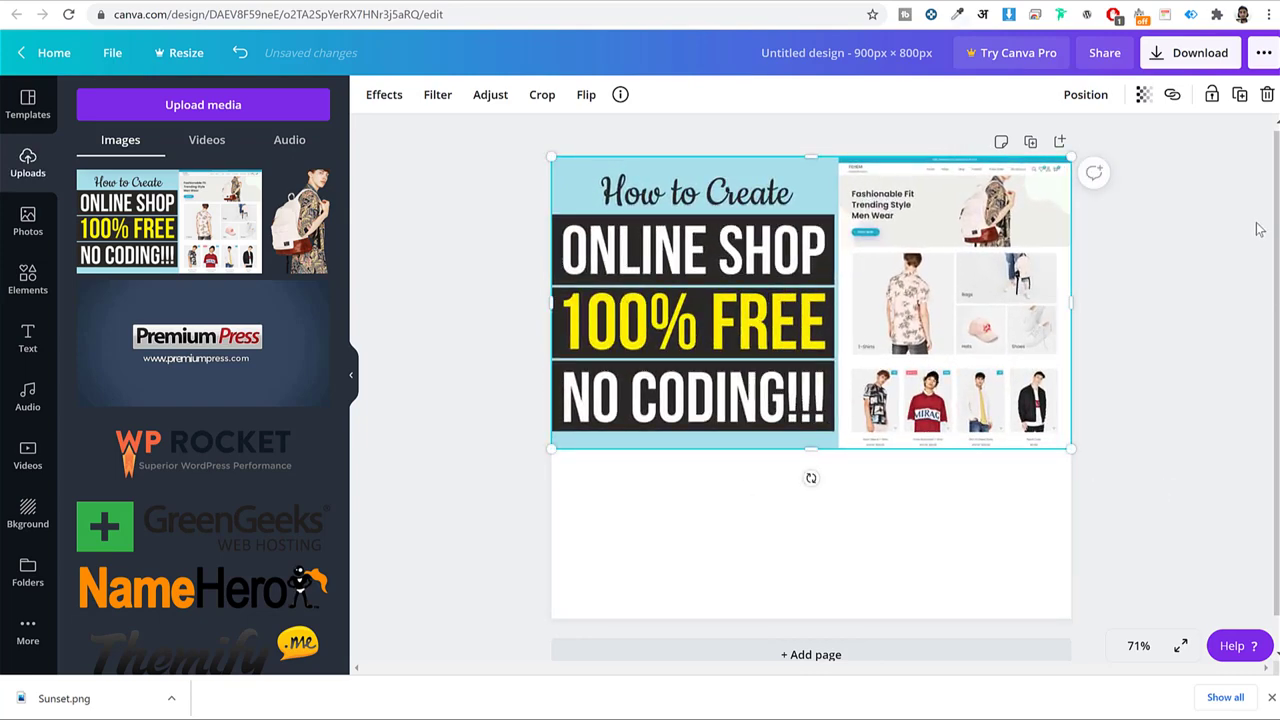
pyautogui.click(710, 3)
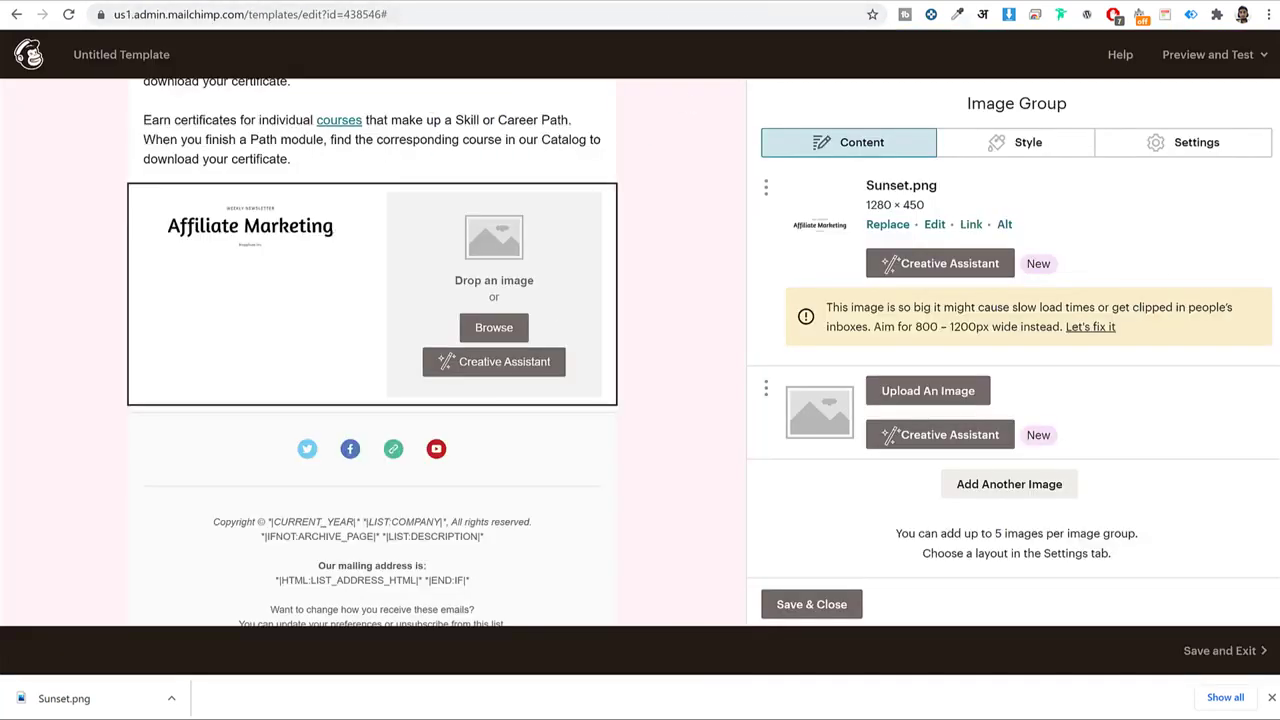
pyautogui.hotkey('ctrl', 'Tab')
pyautogui.click(1163, 483)
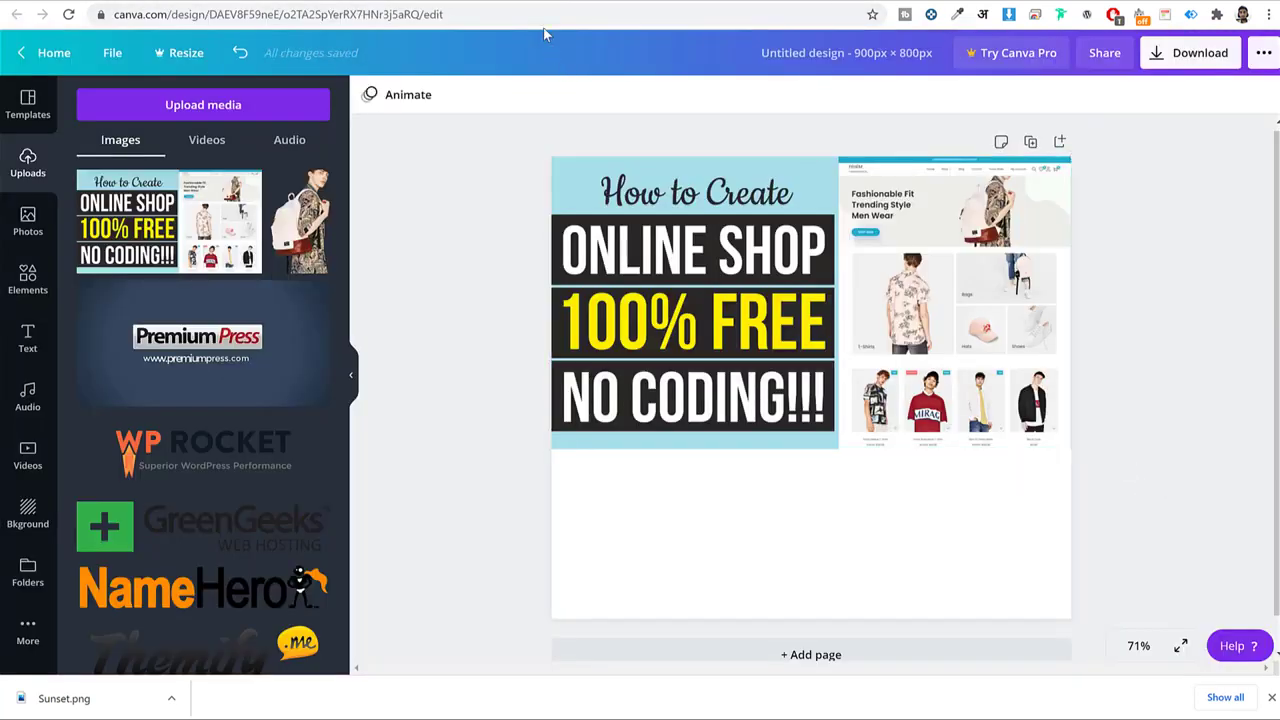
# - Select the 'Build a Professional Site with Velo by Wix' title in the Gmail newsletter
pyautogui.click(600, 3)
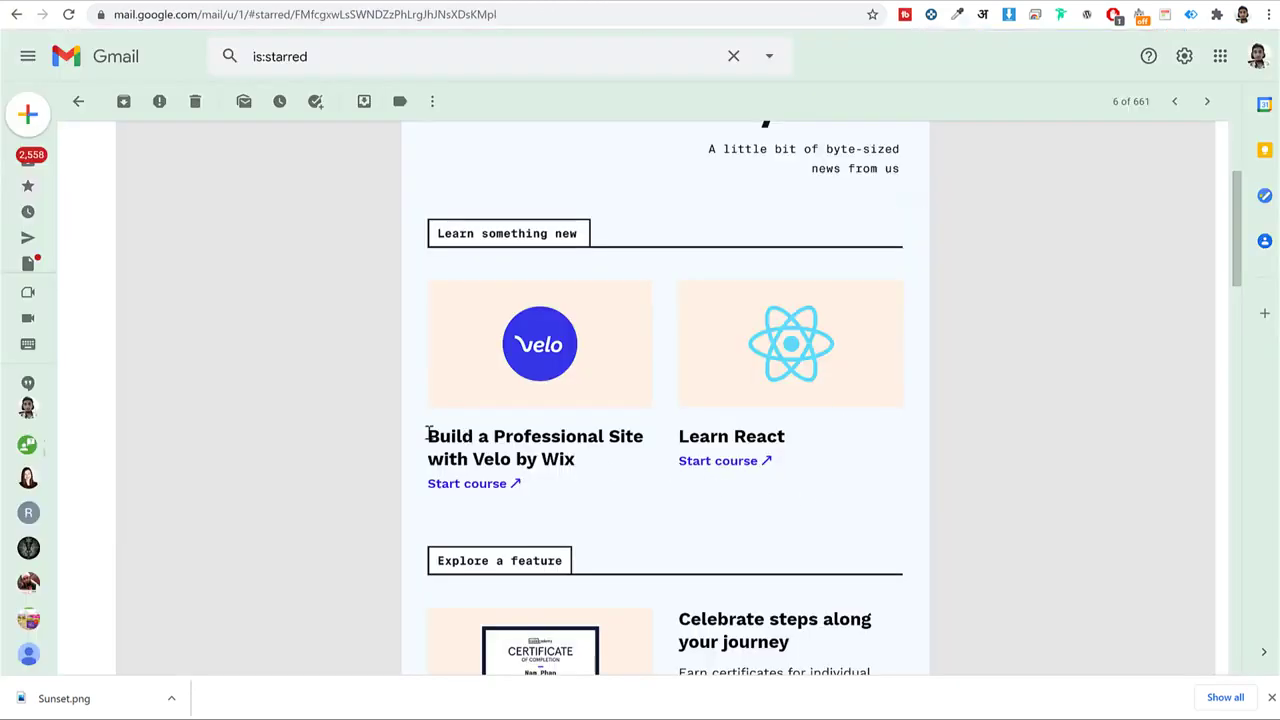
pyautogui.moveTo(428, 434); pyautogui.dragTo(607, 461)
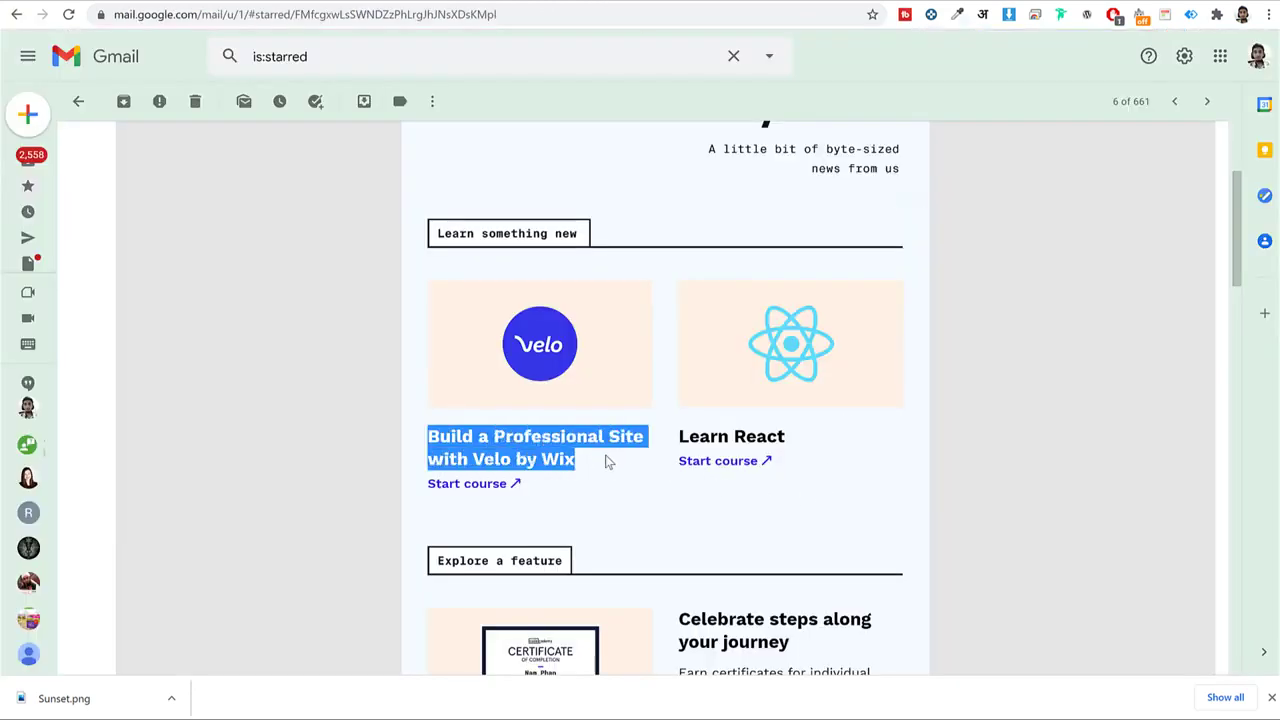
pyautogui.click(887, 3)
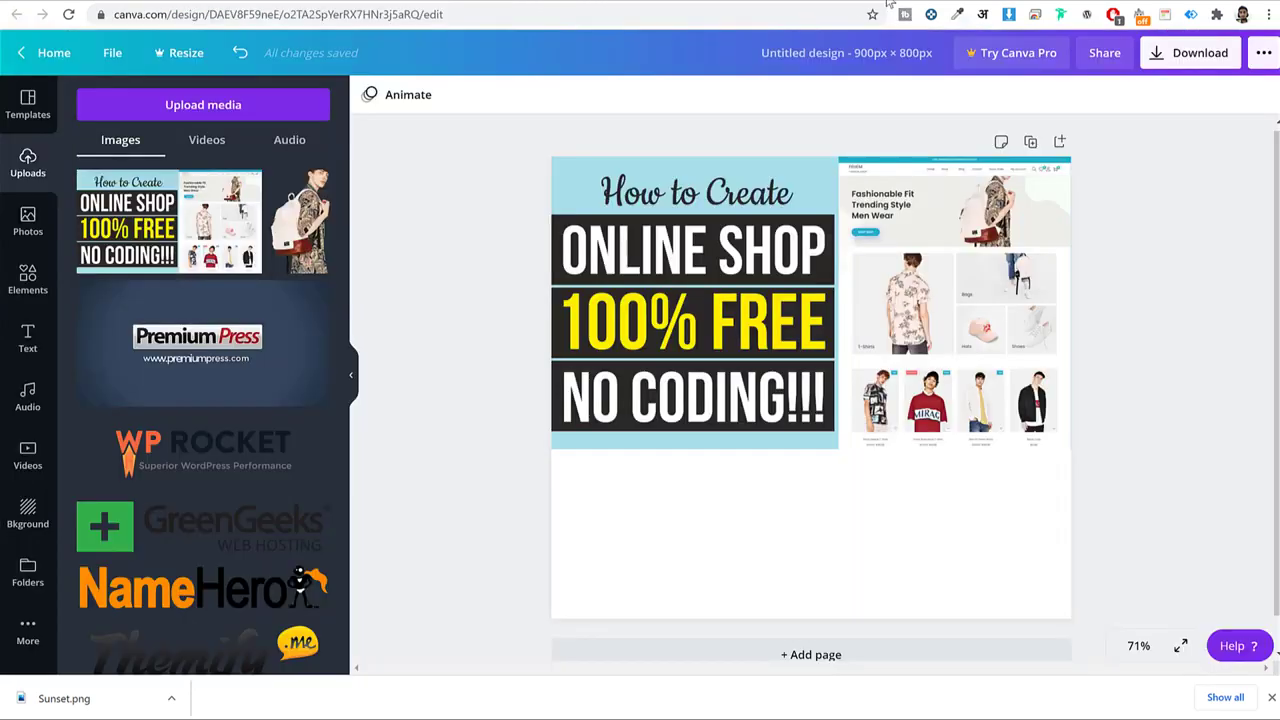
# - Add a subheading with the pasted Velo by Wix course title below the image
pyautogui.click(27, 340)
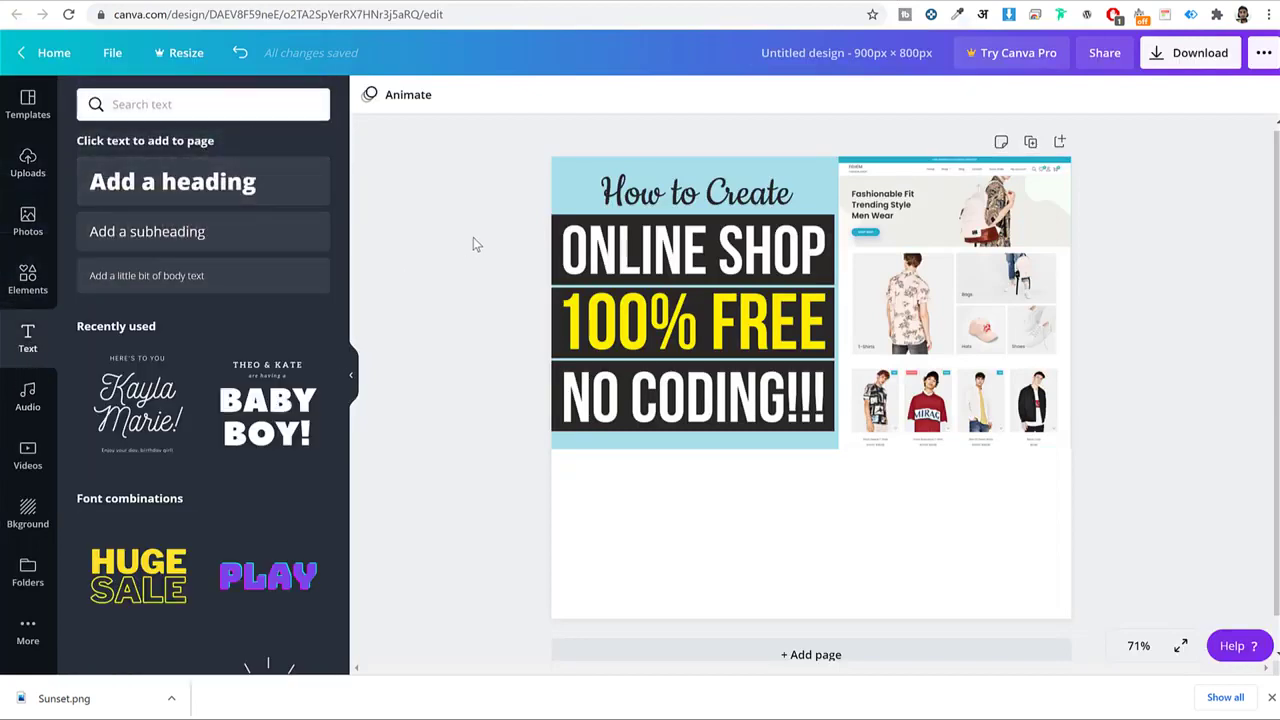
pyautogui.click(207, 234)
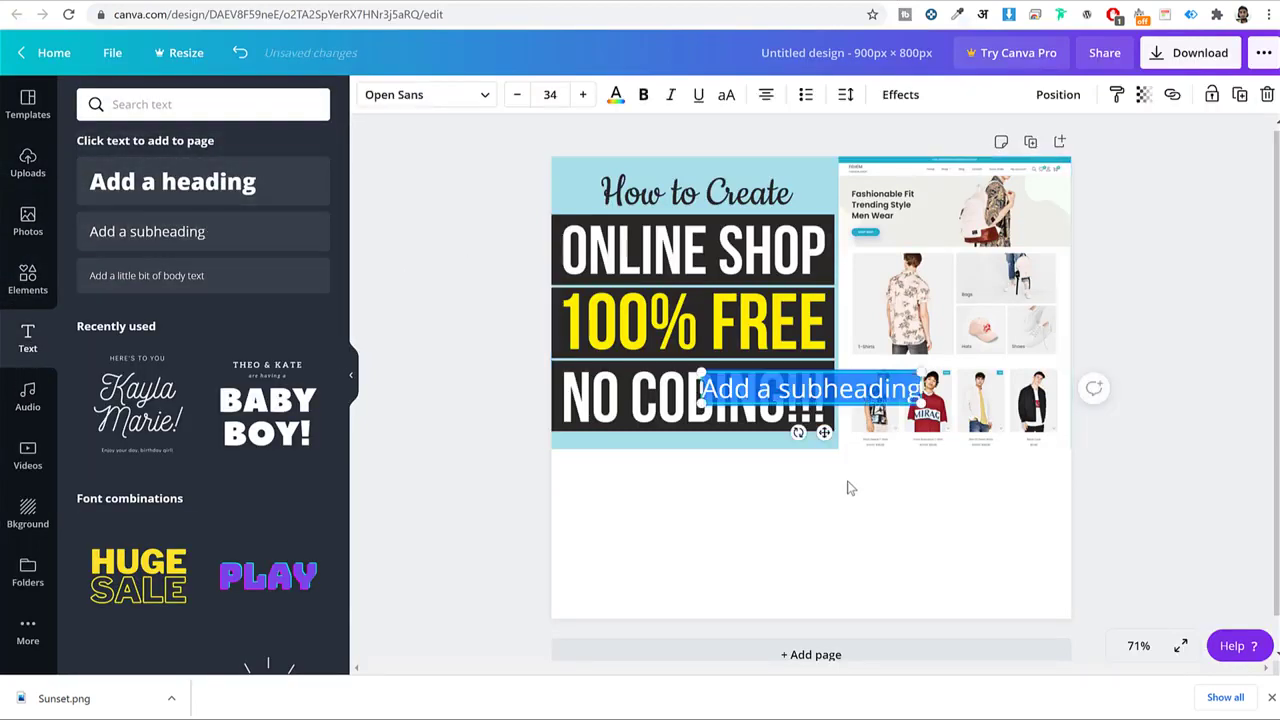
pyautogui.hotkey('ctrl', 'v')
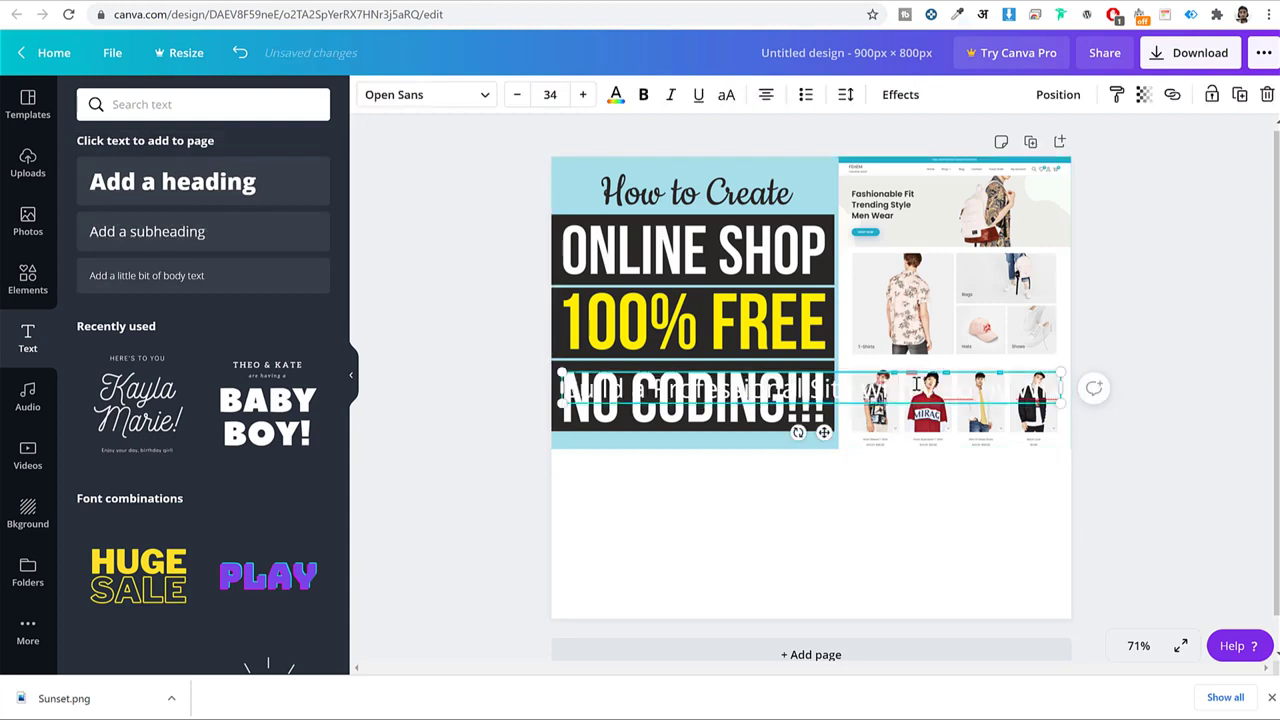
pyautogui.moveTo(895, 398); pyautogui.dragTo(869, 463)
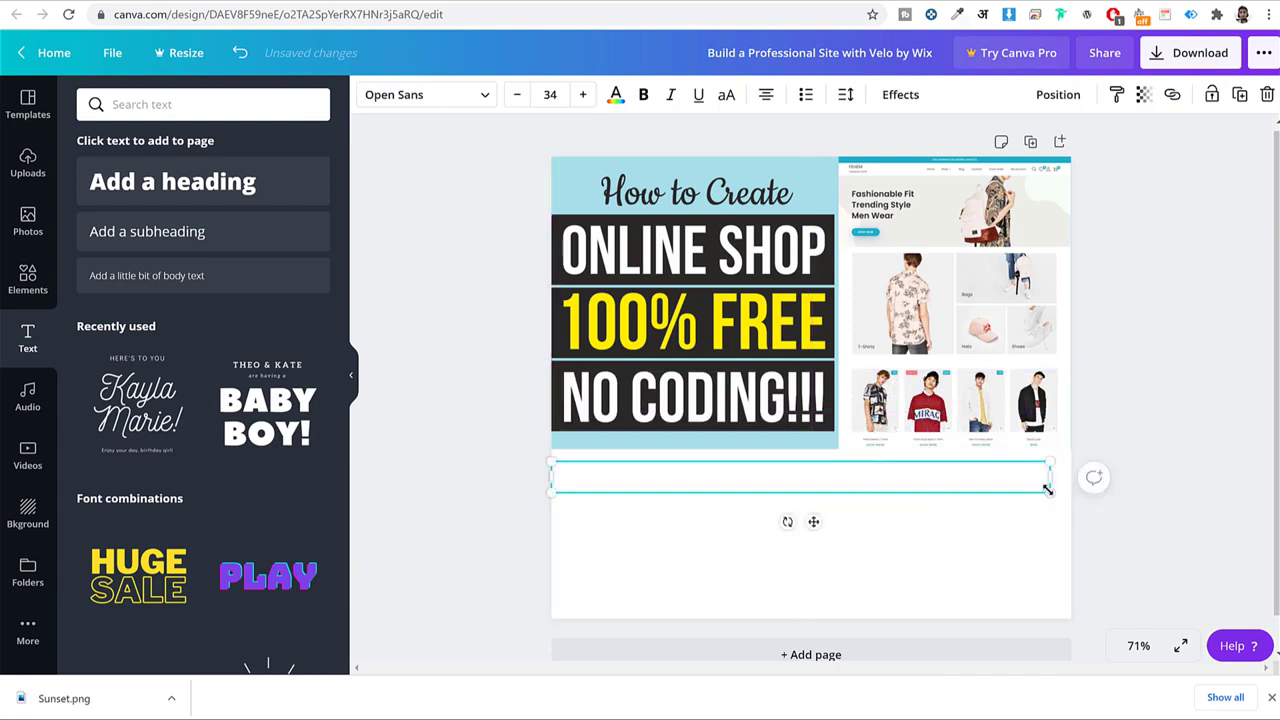
# - Make the title black, left-aligned Poppins Medium
pyautogui.click(620, 100)
pyautogui.click(174, 333)
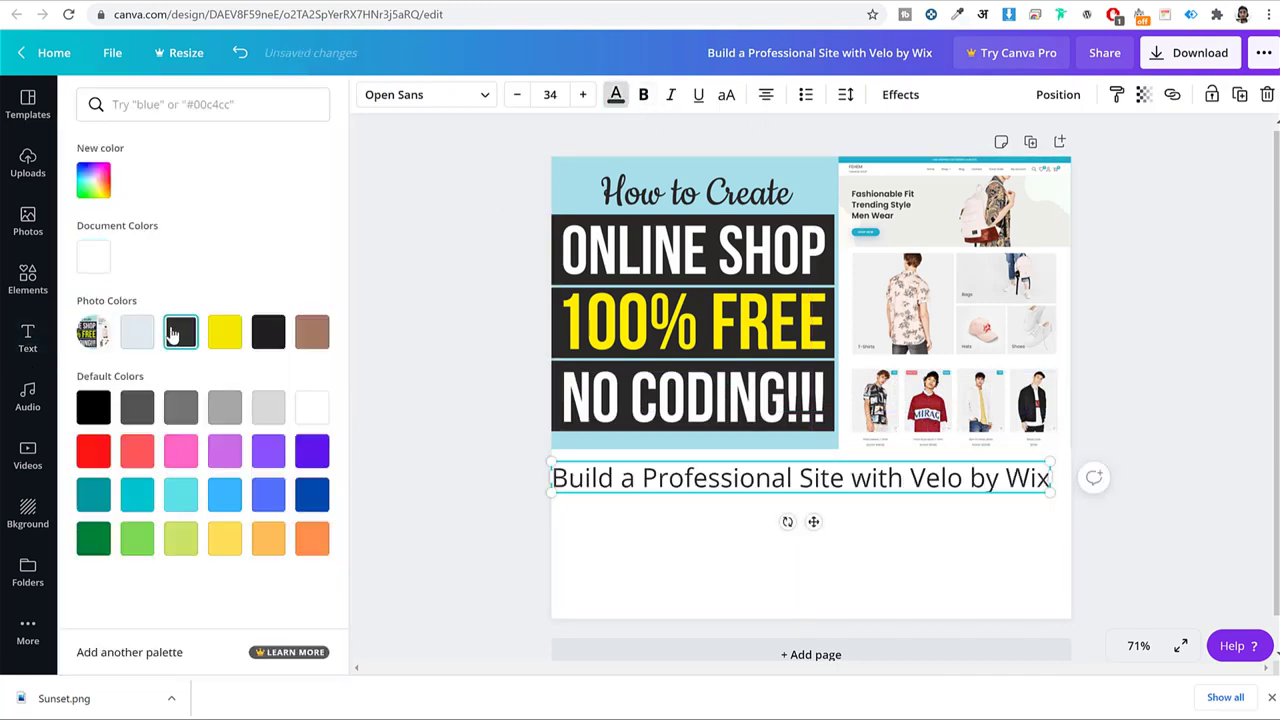
pyautogui.click(93, 407)
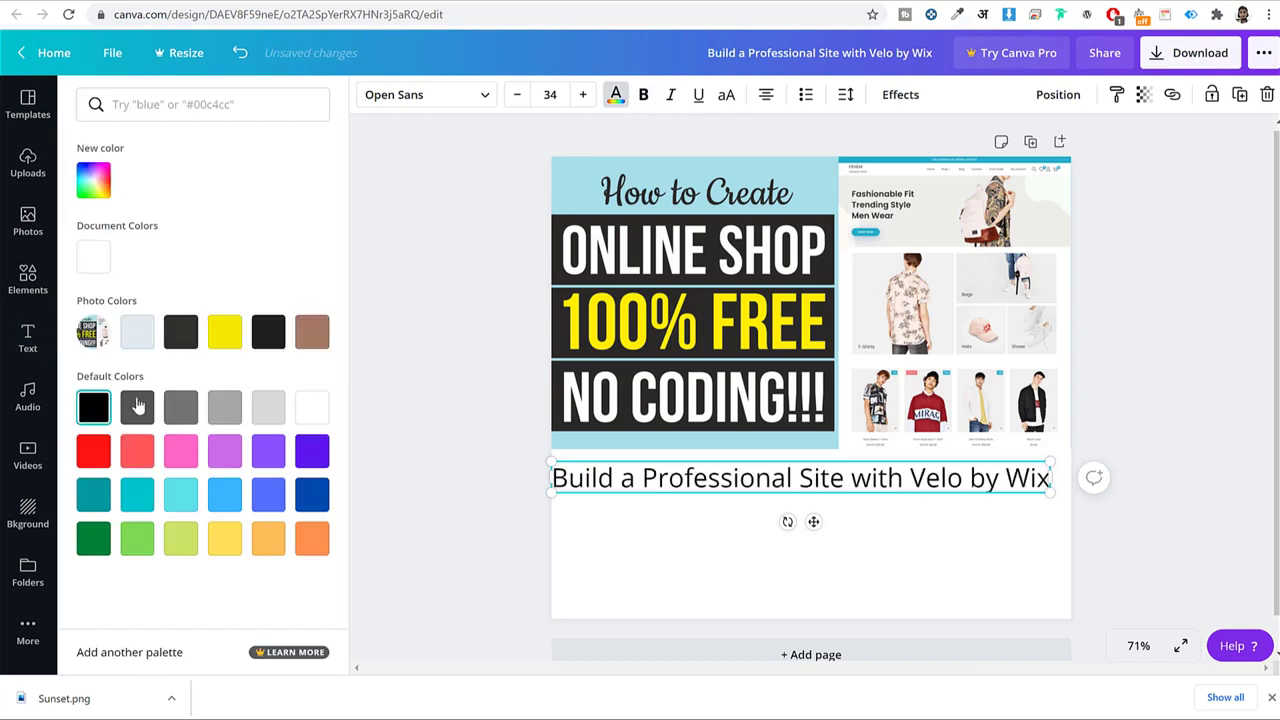
pyautogui.click(403, 95)
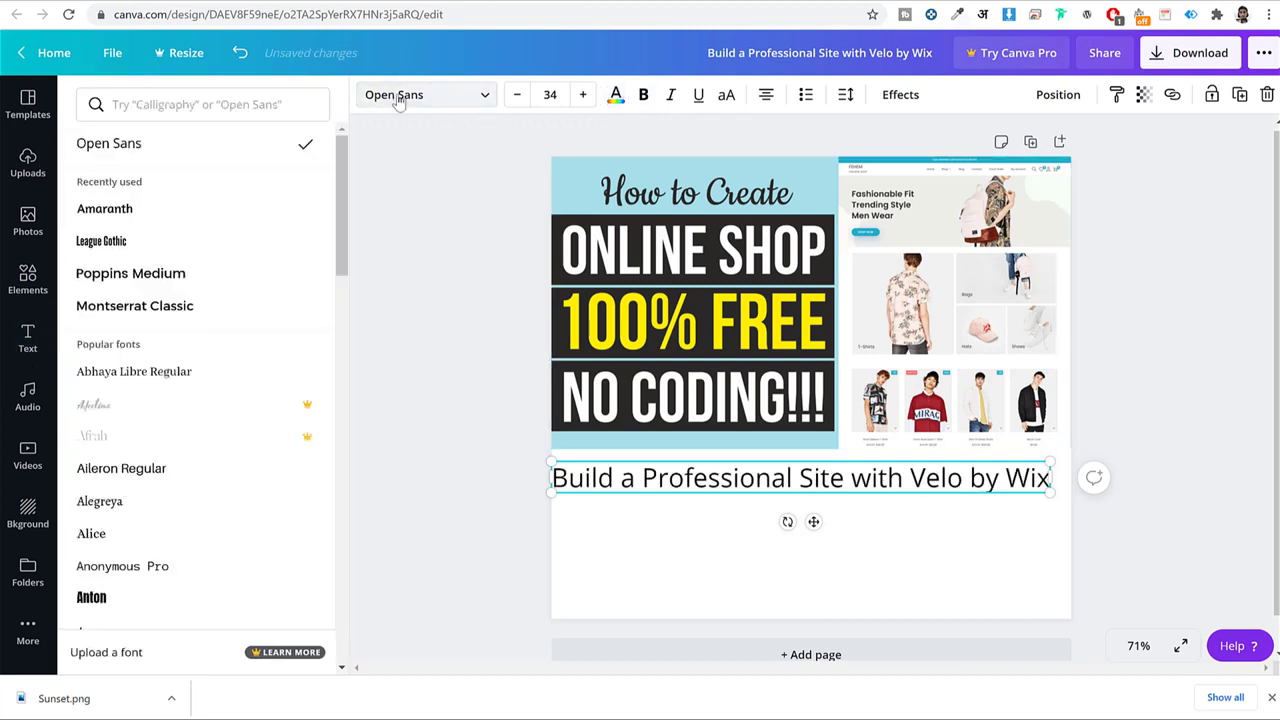
pyautogui.click(196, 279)
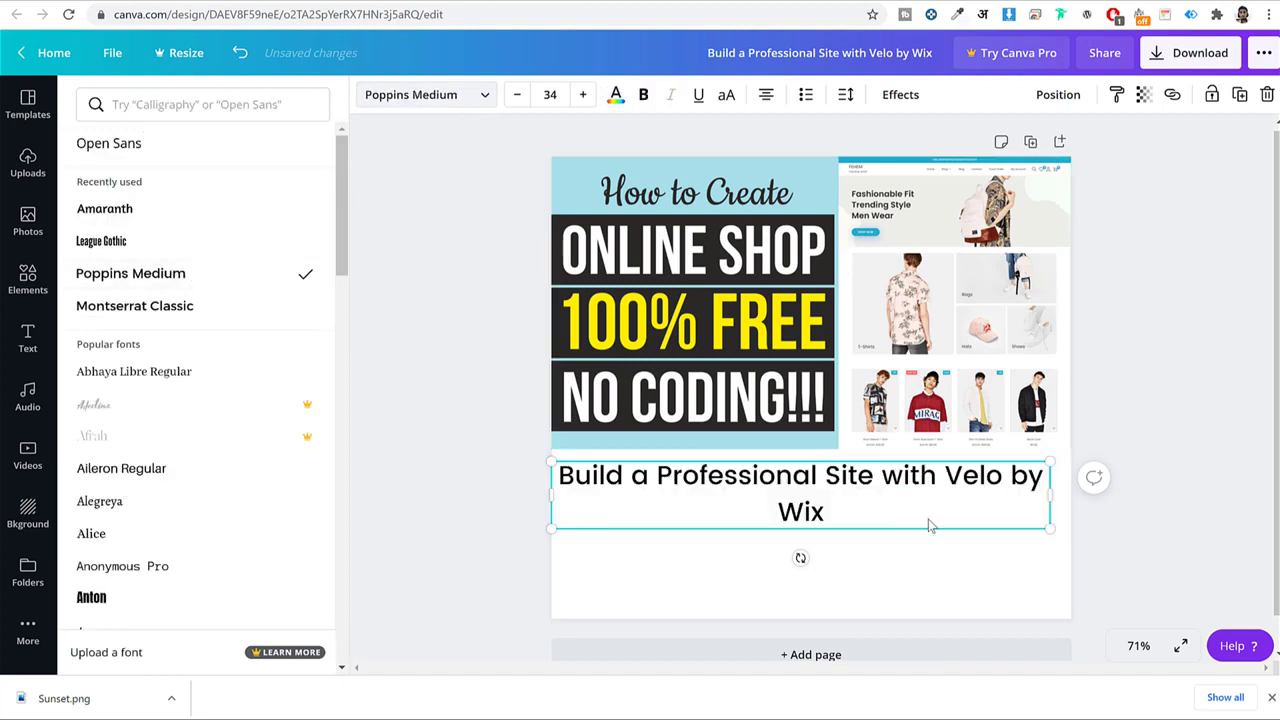
pyautogui.click(766, 94)
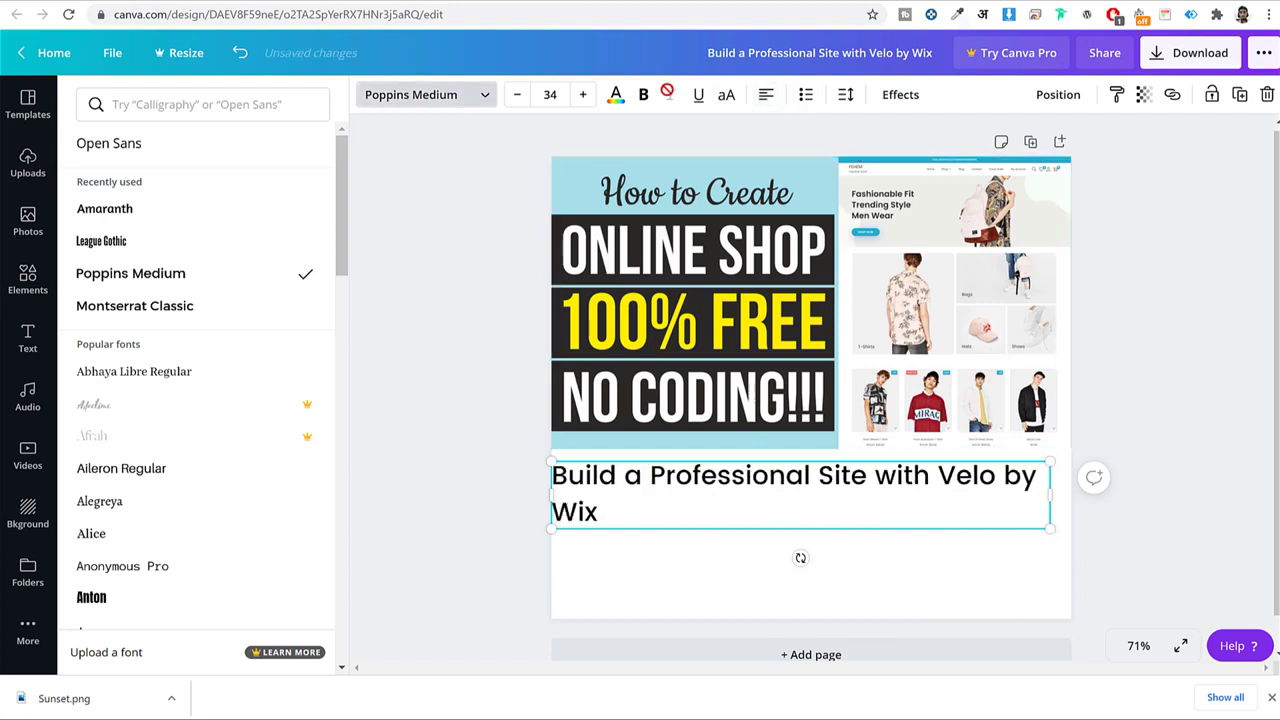
# - Increase the title's font size to 46
pyautogui.click(583, 94)
pyautogui.click(583, 94)
pyautogui.click(583, 94)
pyautogui.click(583, 94)
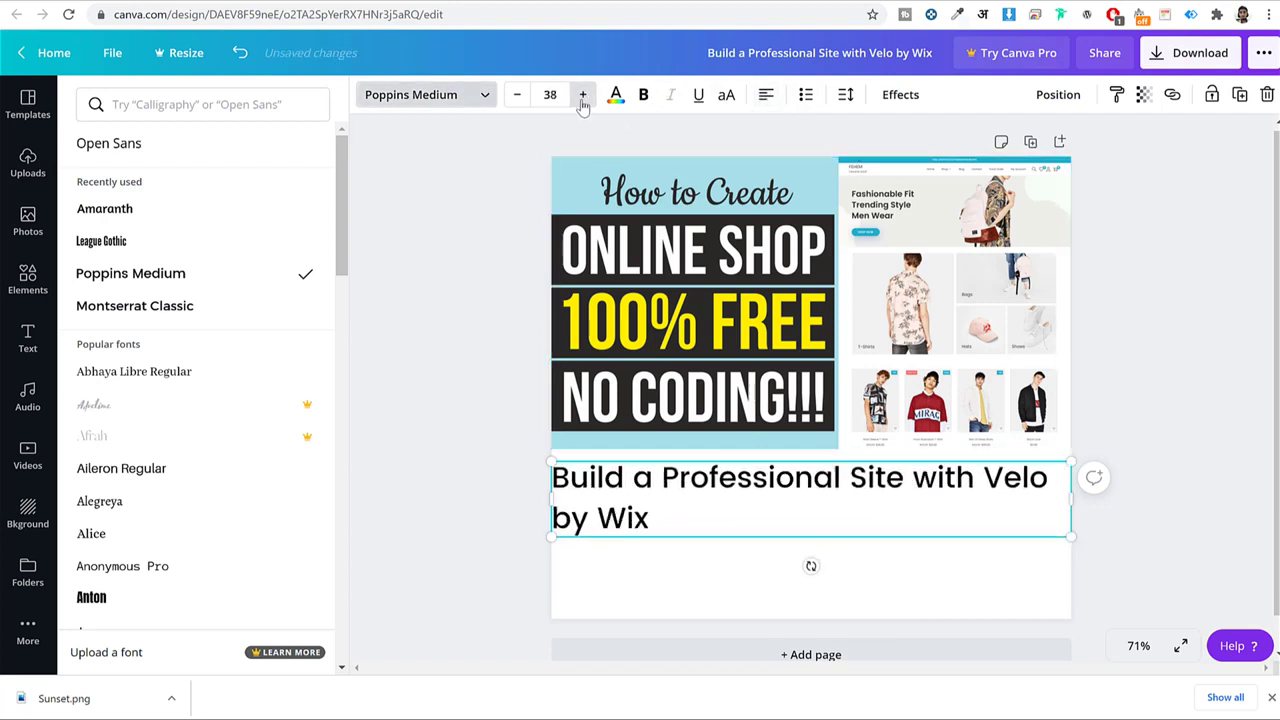
pyautogui.click(582, 97)
pyautogui.click(582, 97)
pyautogui.click(582, 97)
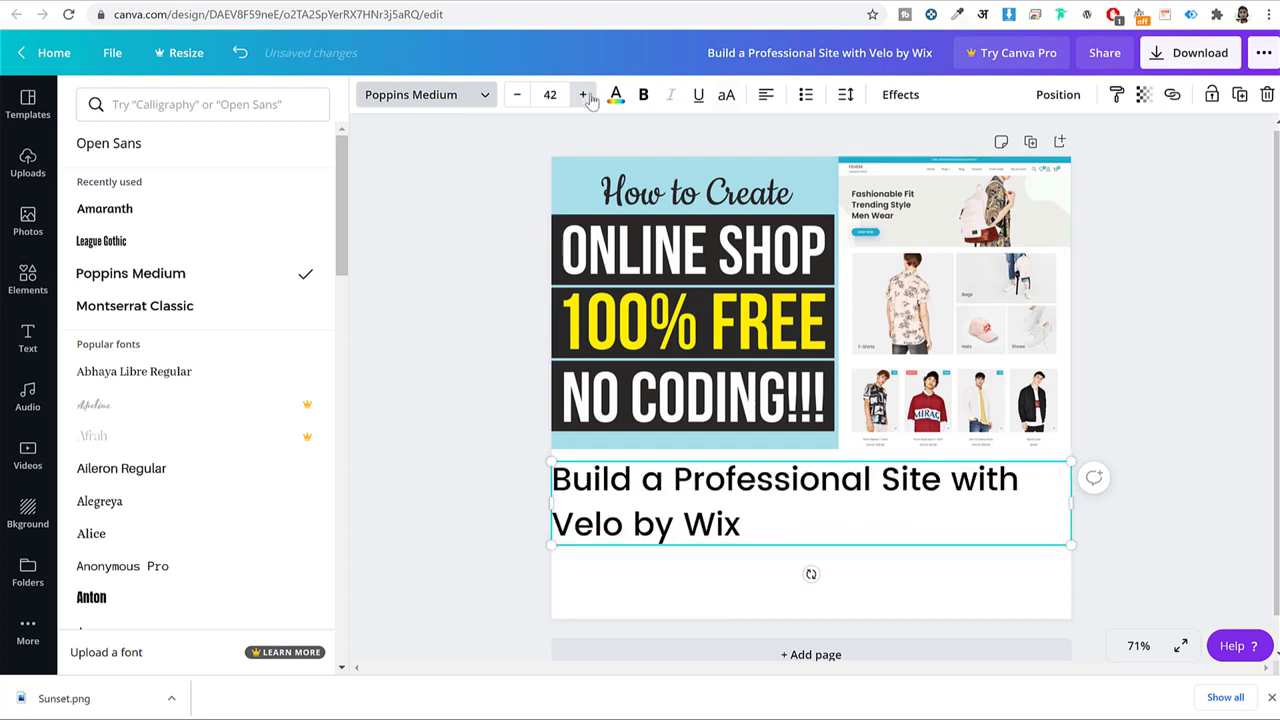
pyautogui.click(585, 96)
pyautogui.click(583, 96)
pyautogui.click(583, 96)
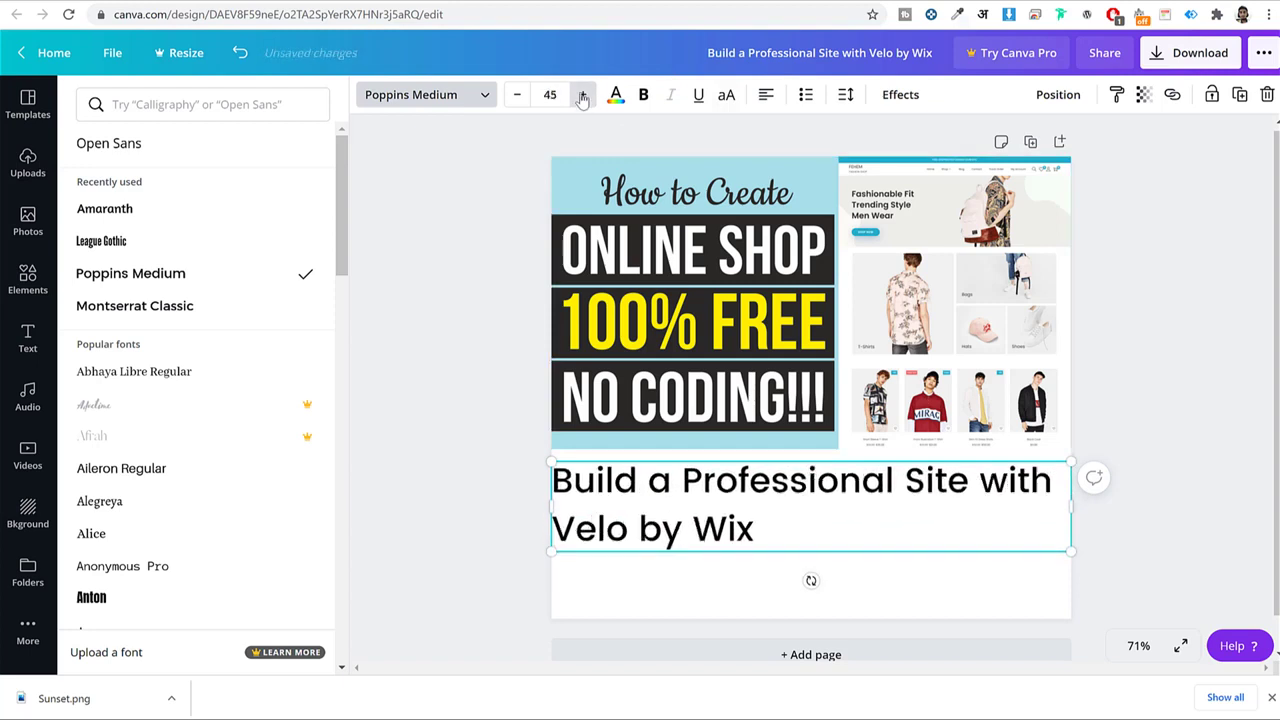
pyautogui.click(583, 96)
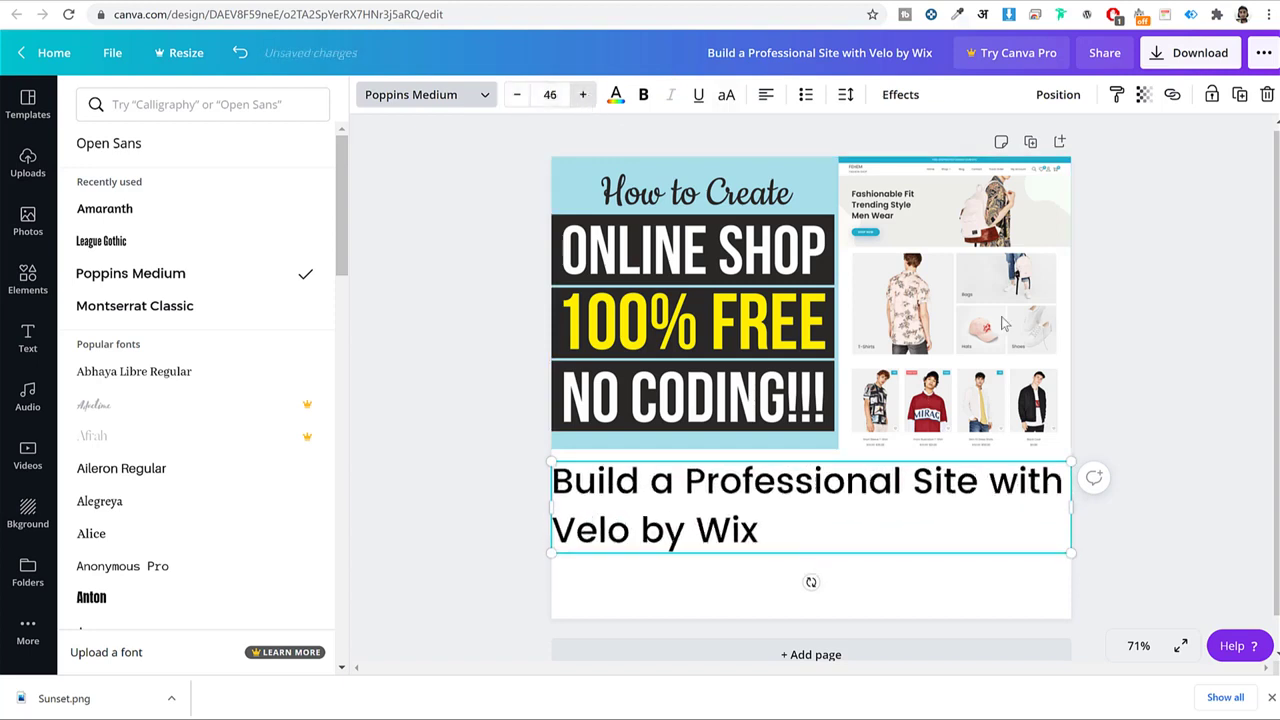
pyautogui.press('Escape')
pyautogui.click(1088, 400)
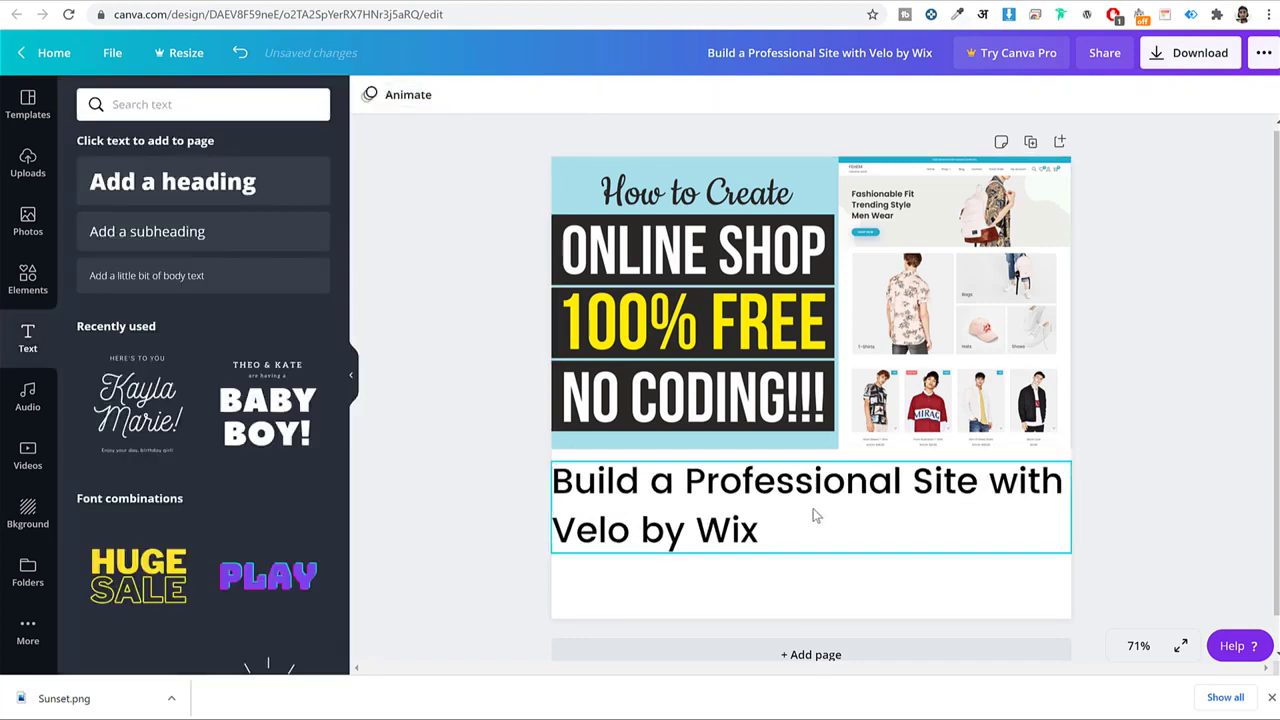
pyautogui.scroll(-1, 800, 515)
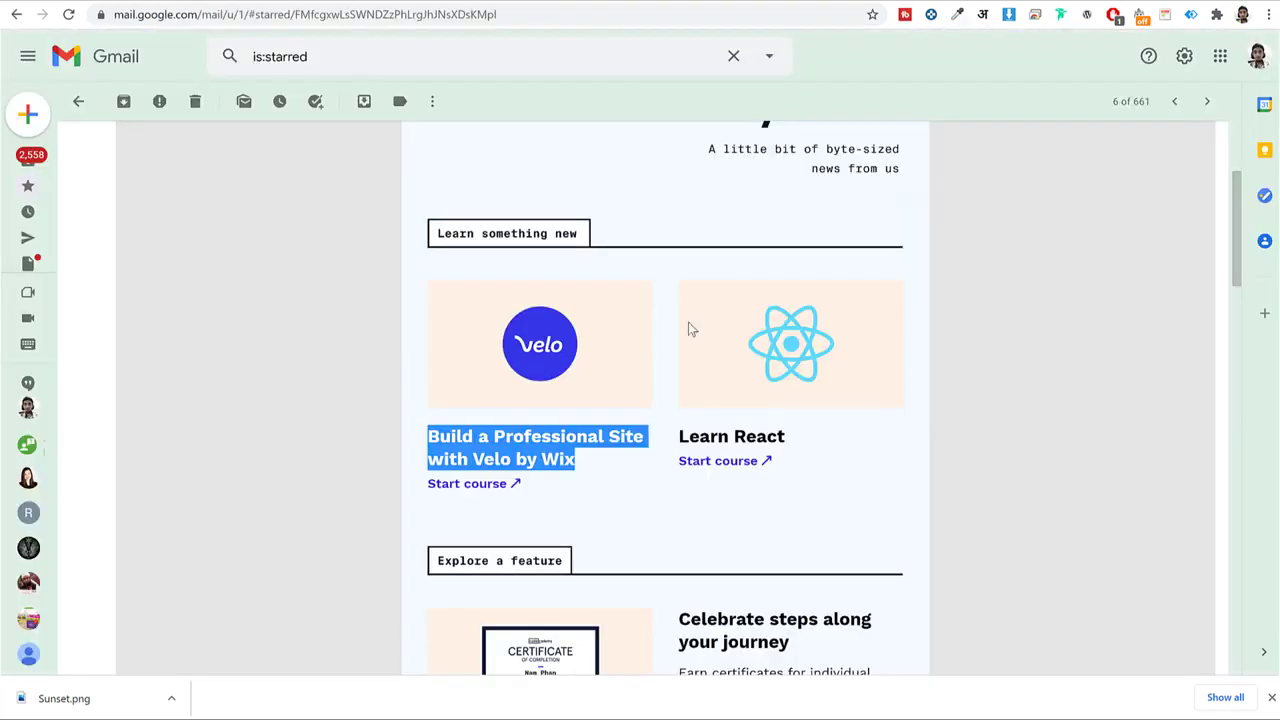
# - Add a body text box and move it below the course title
pyautogui.click(476, 515)
pyautogui.moveTo(416, 497); pyautogui.dragTo(537, 494)
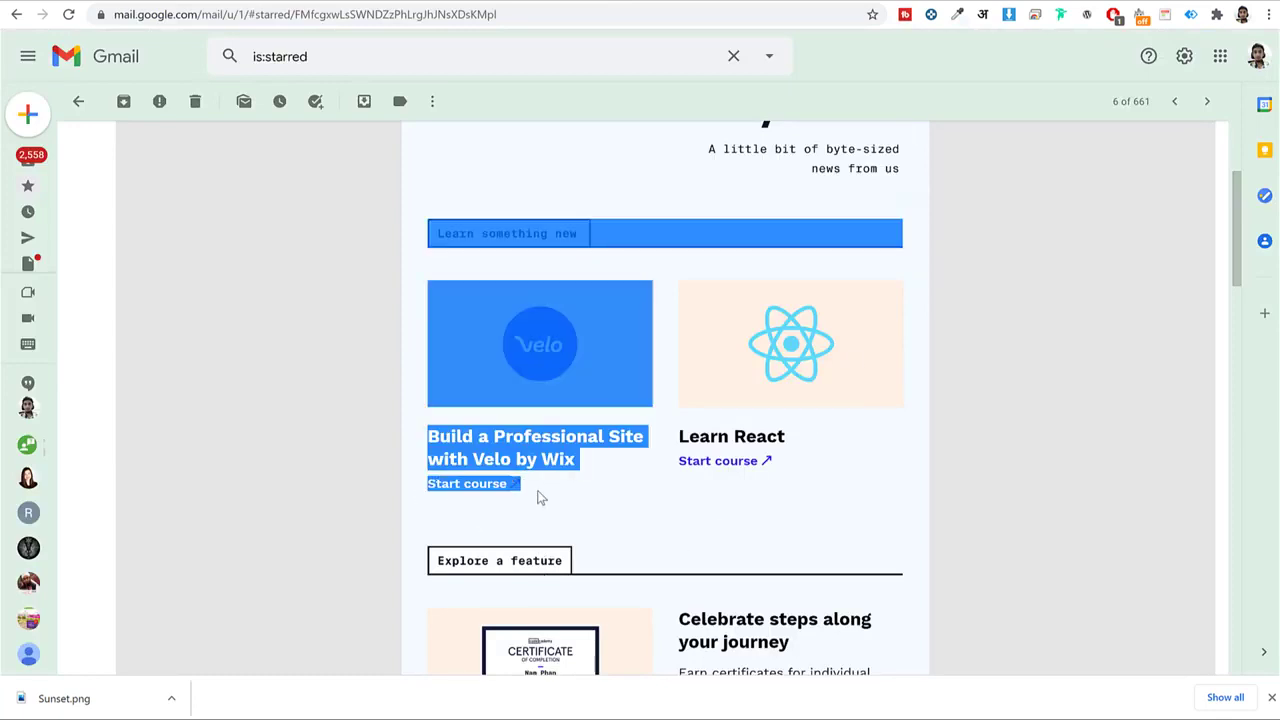
pyautogui.click(538, 507)
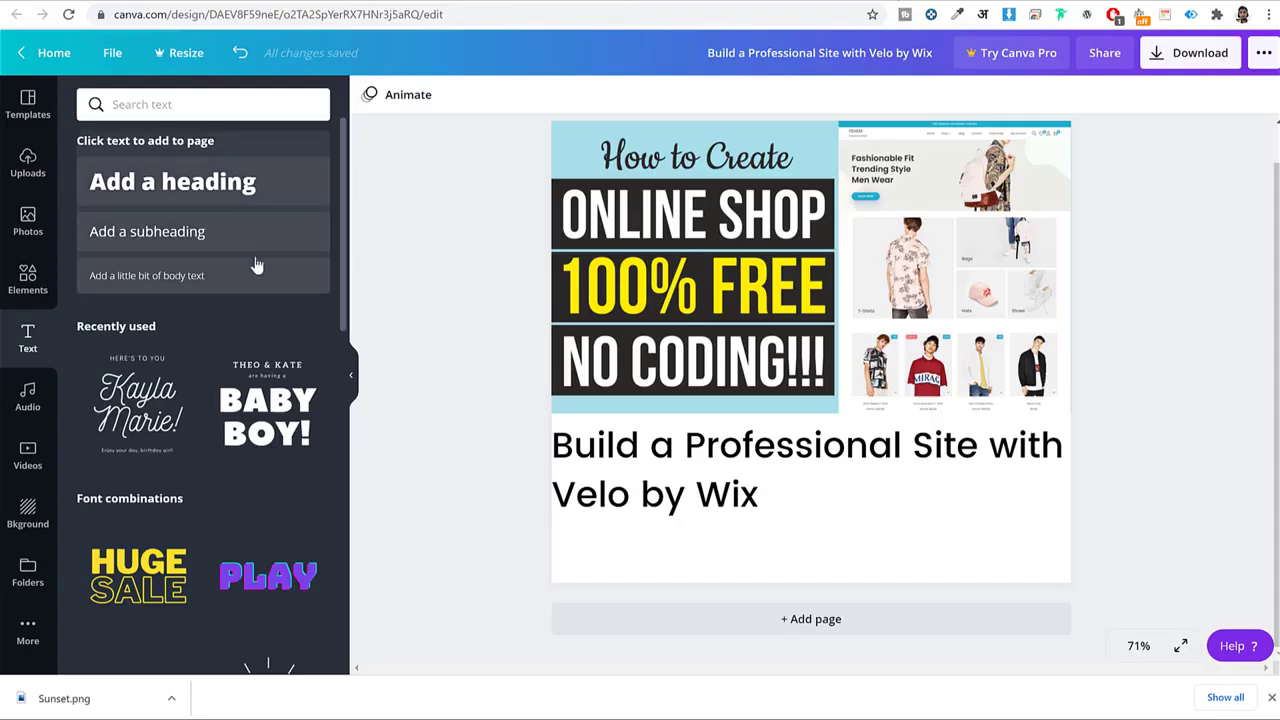
pyautogui.click(185, 276)
pyautogui.doubleClick(830, 352)
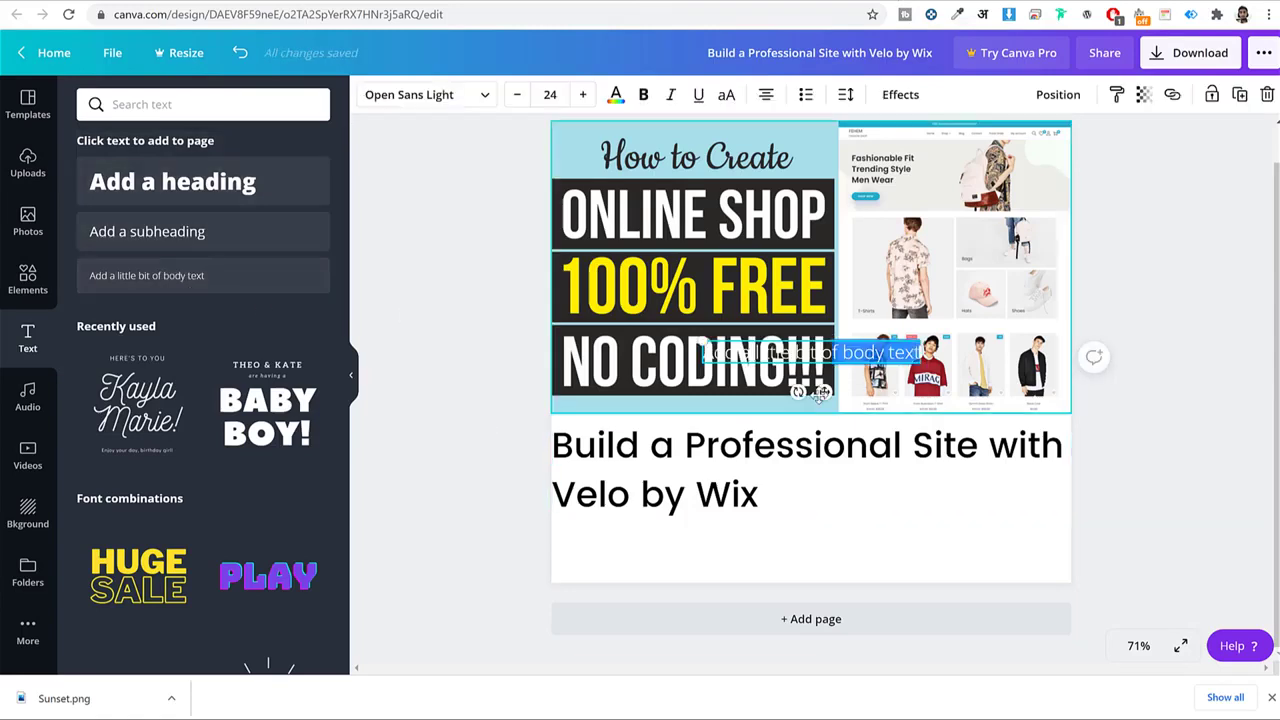
pyautogui.click(1076, 346)
pyautogui.click(839, 366)
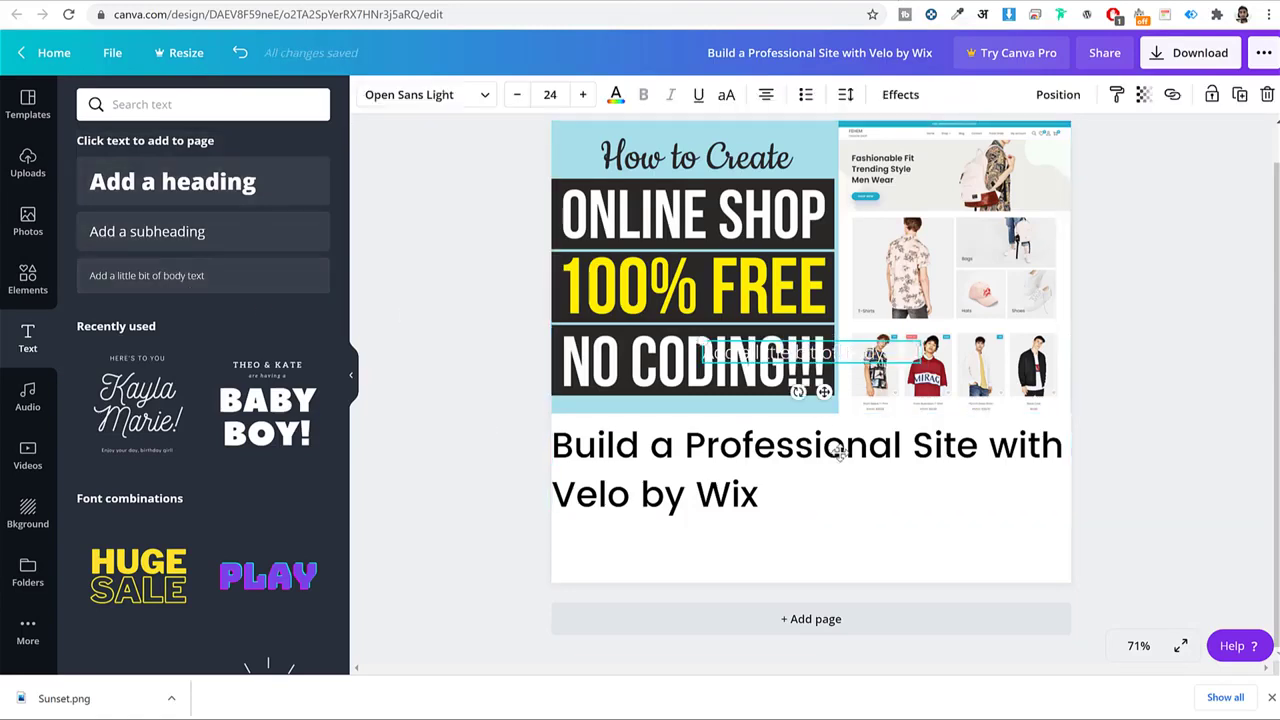
pyautogui.moveTo(839, 366); pyautogui.dragTo(786, 552)
# - Replace the placeholder text with a red 'Watch Video >' label
pyautogui.doubleClick(785, 552)
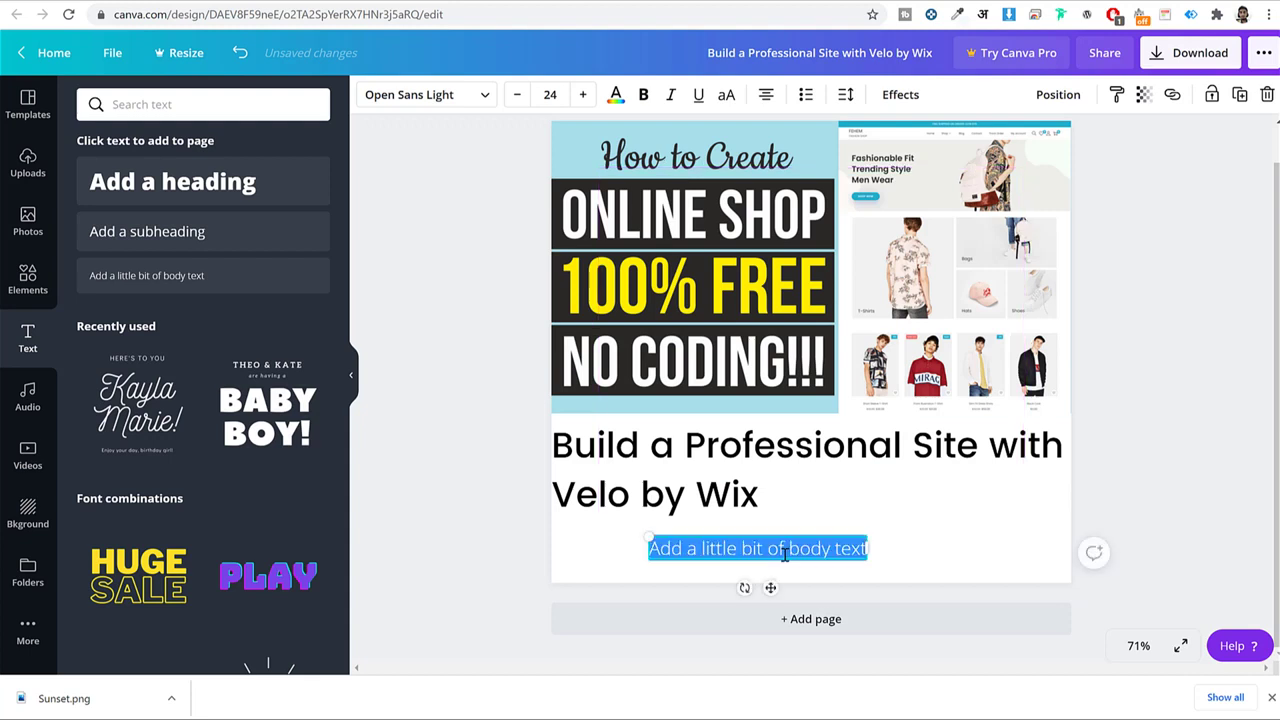
pyautogui.press('BackSpace')
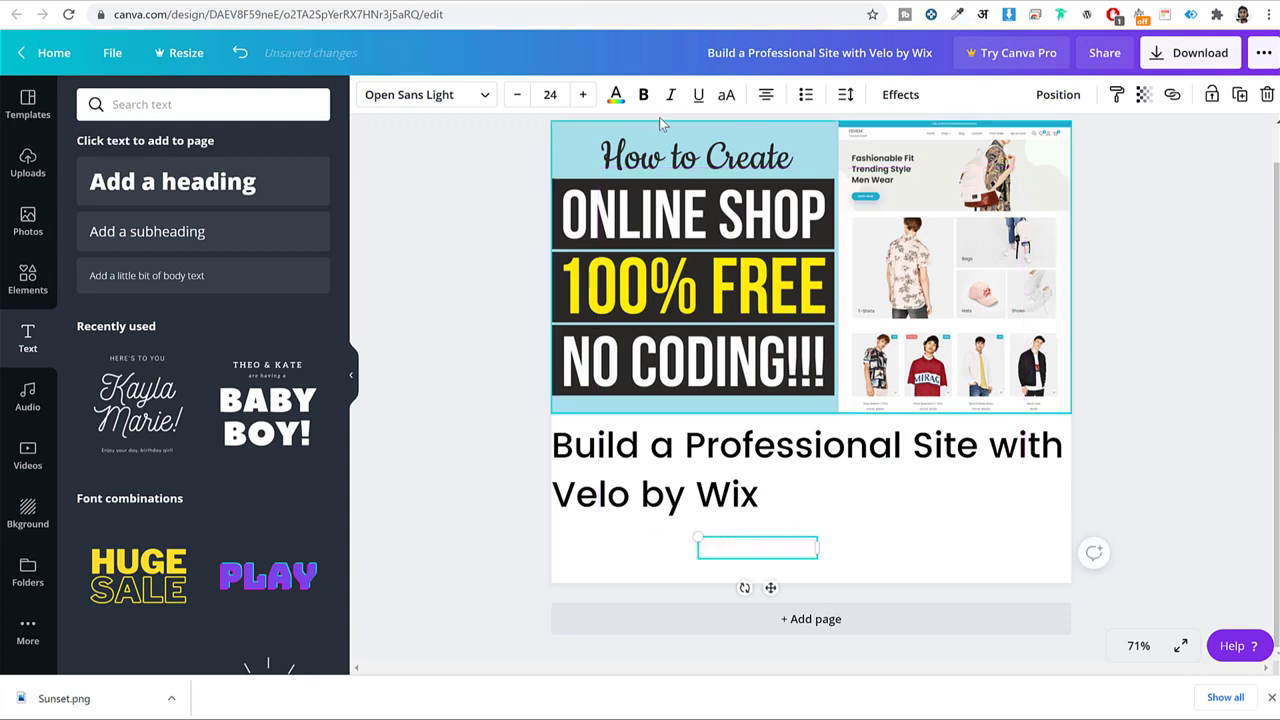
pyautogui.click(614, 96)
pyautogui.write('Watch Video >')
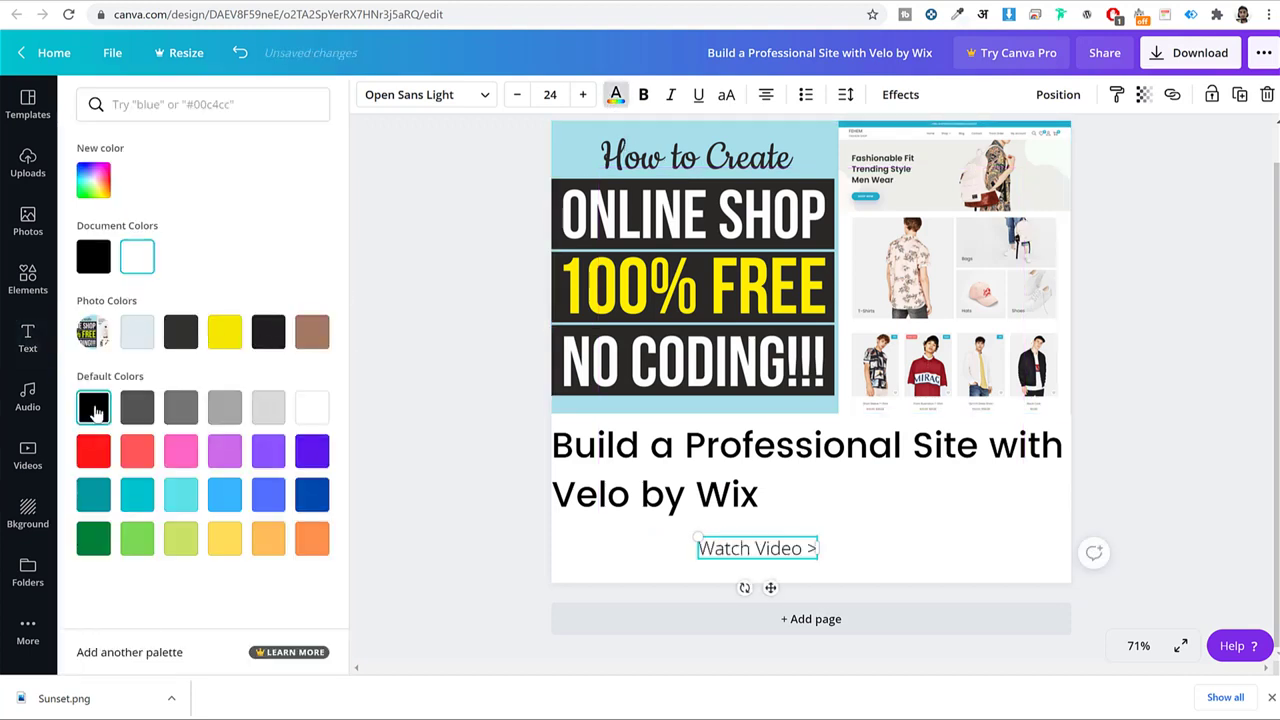
pyautogui.click(94, 451)
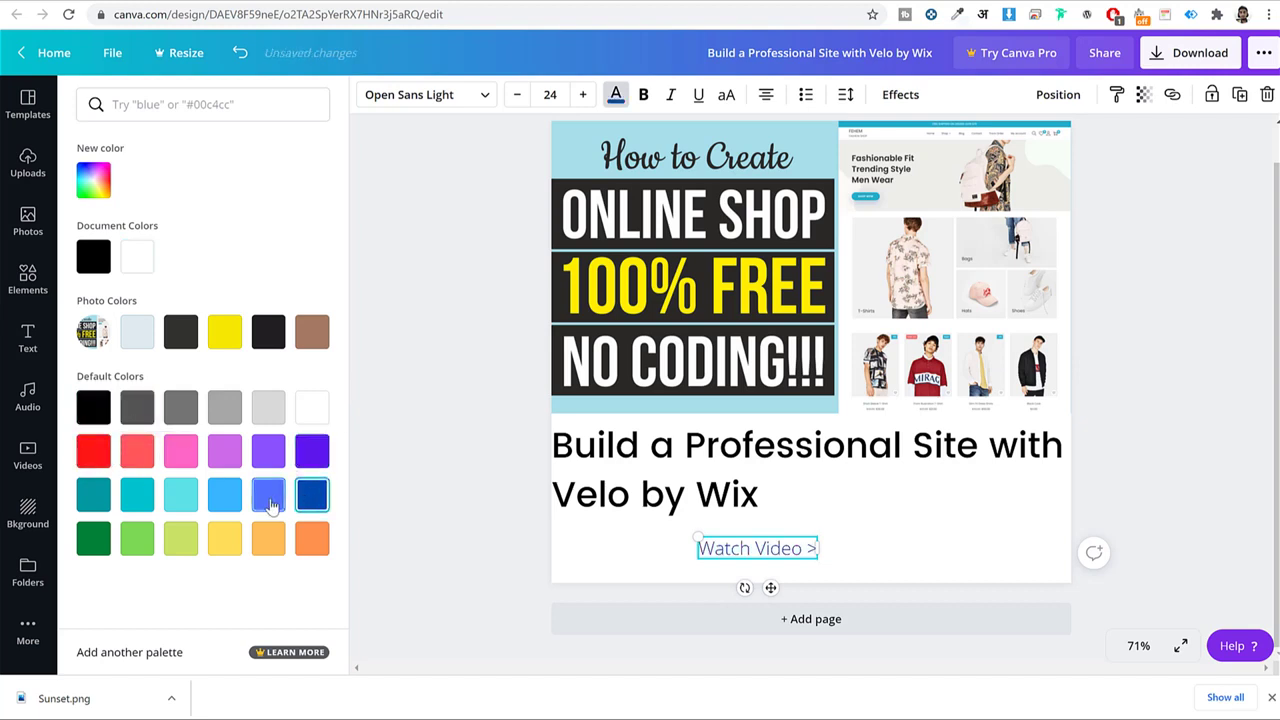
pyautogui.click(225, 494)
pyautogui.click(94, 451)
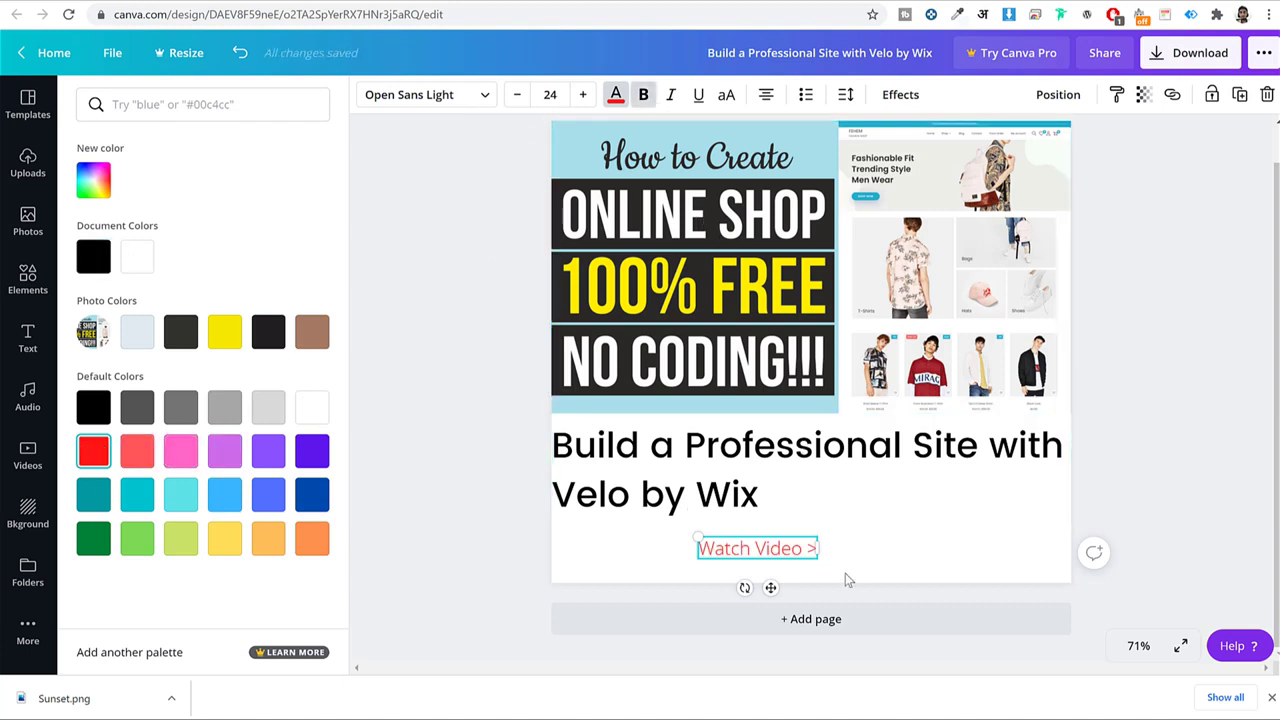
# - Make the whole 'Watch Video >' label bold and slightly larger
pyautogui.doubleClick(740, 548)
pyautogui.hotkey('ctrl', 'a')
pyautogui.click(643, 94)
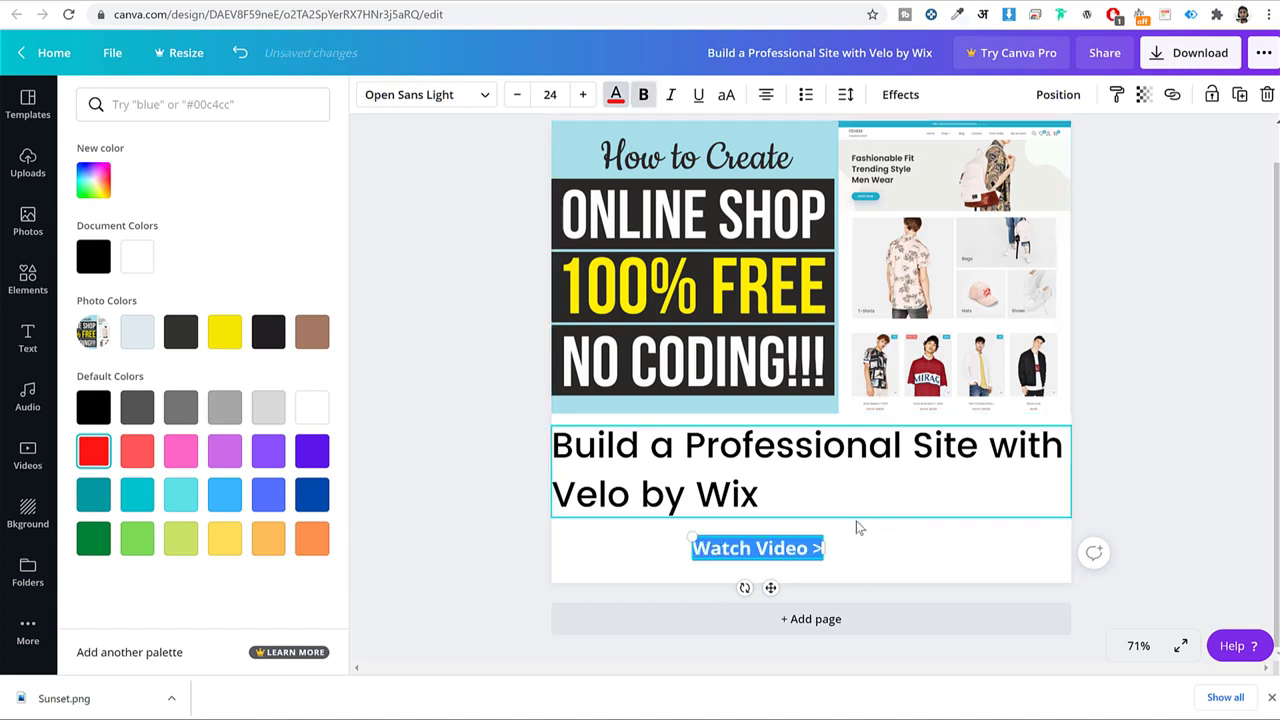
pyautogui.click(581, 100)
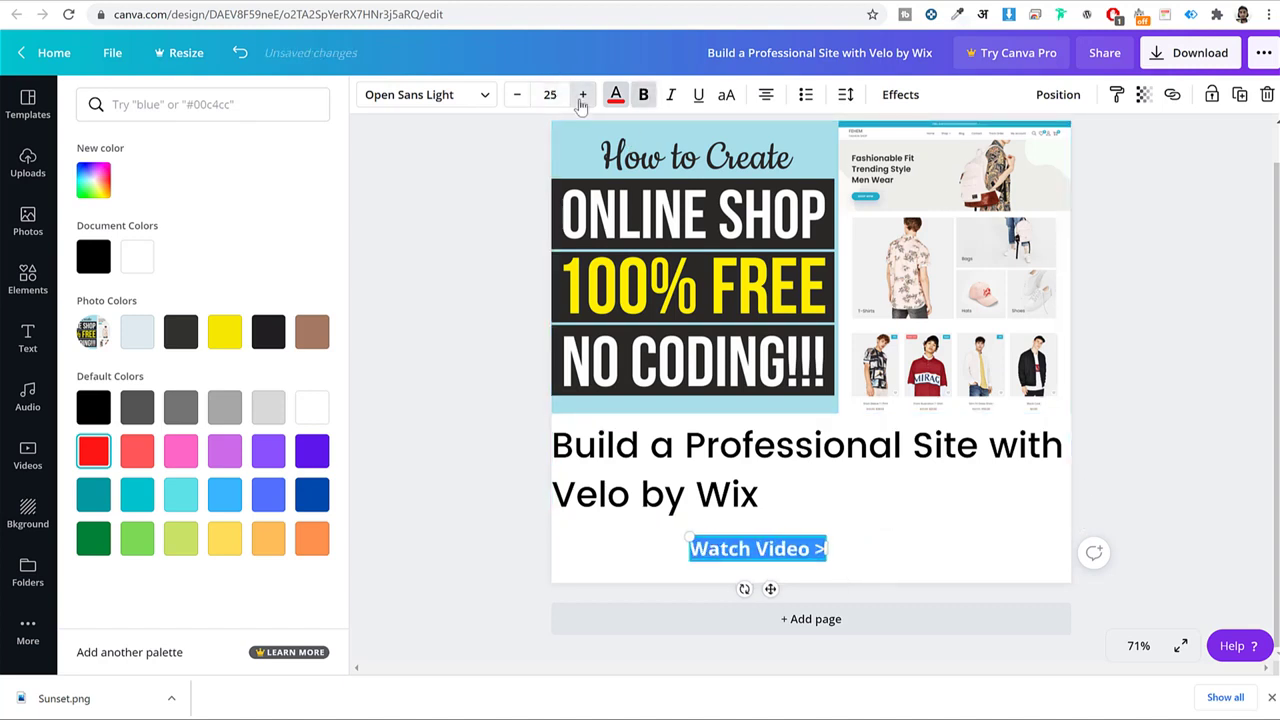
pyautogui.click(581, 97)
pyautogui.click(581, 97)
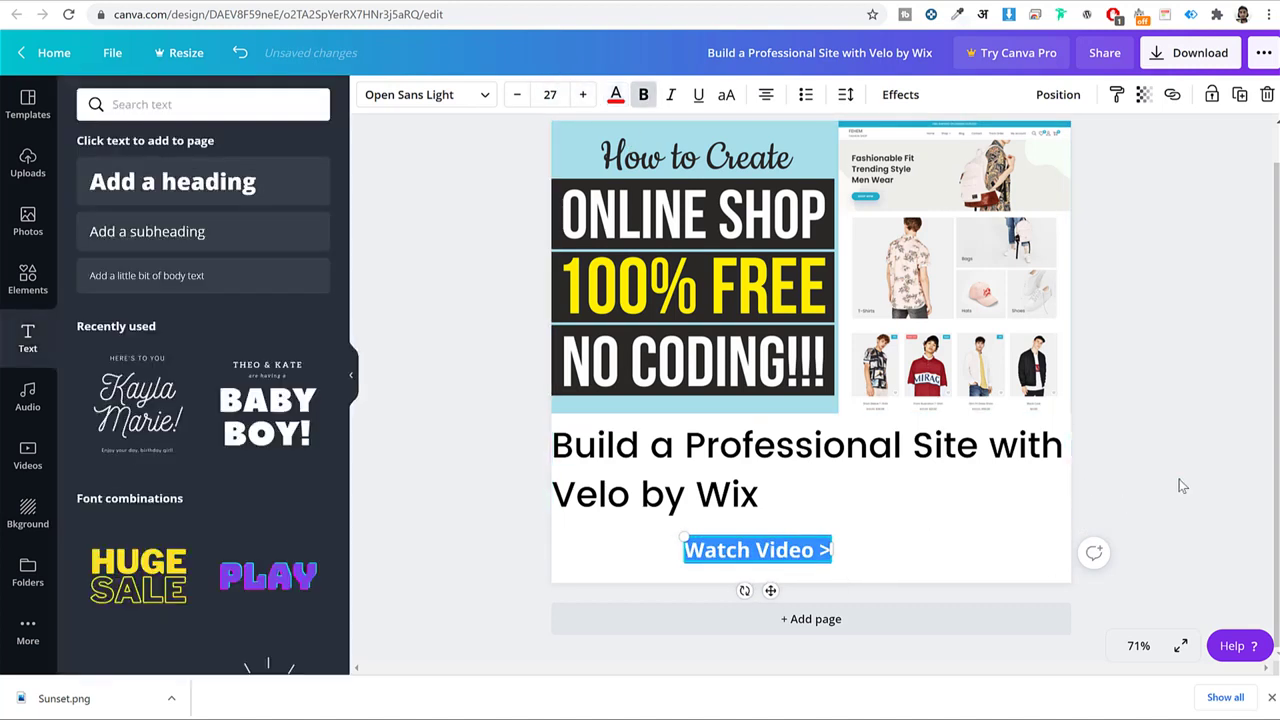
# - Align 'Watch Video >' with the design's left edge, snapping to the page guide
pyautogui.click(1180, 486)
pyautogui.moveTo(799, 550); pyautogui.dragTo(668, 549)
pyautogui.click(1227, 392)
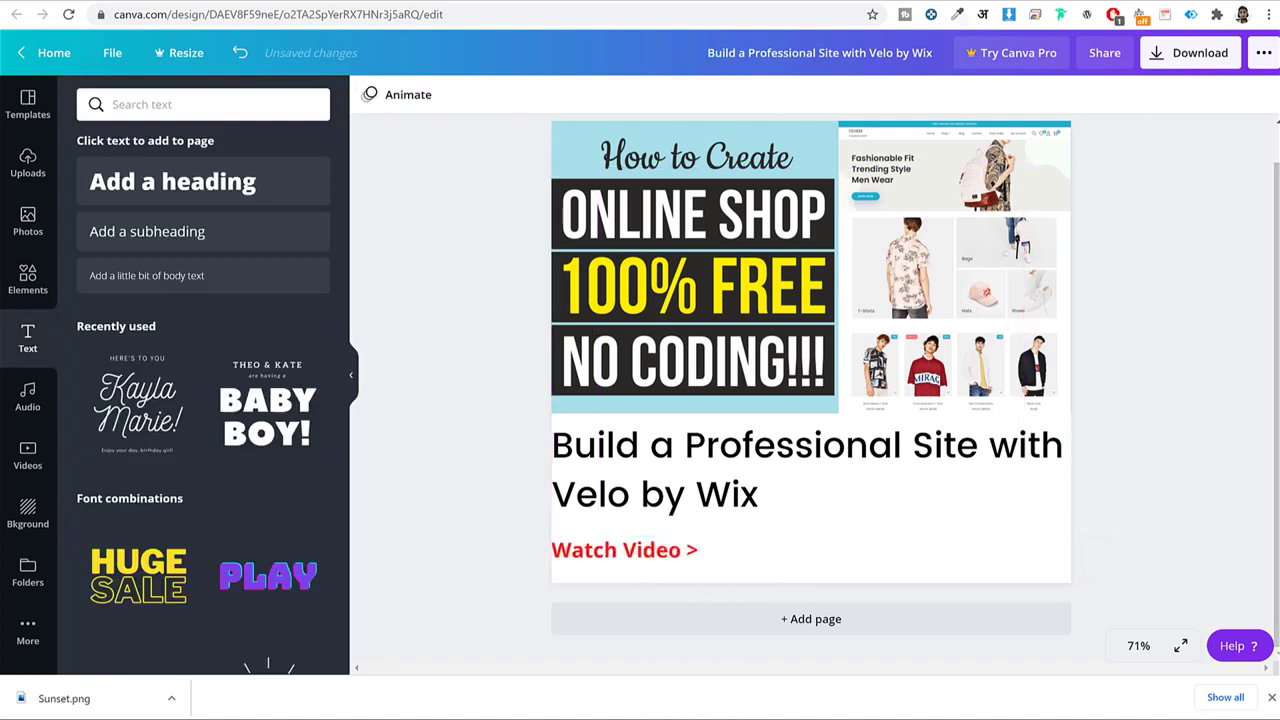
pyautogui.hotkey('ctrl', 'Tab')
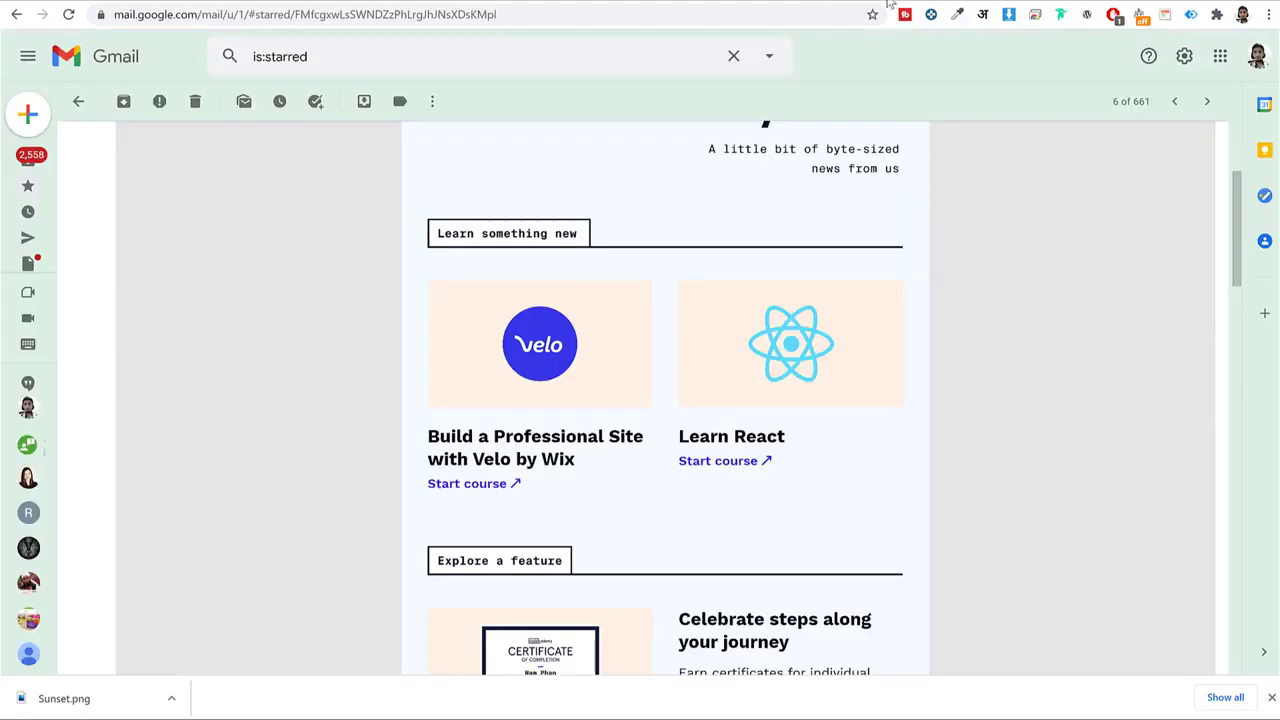
pyautogui.hotkey('ctrl', 'shift', 'Tab')
pyautogui.click(614, 548)
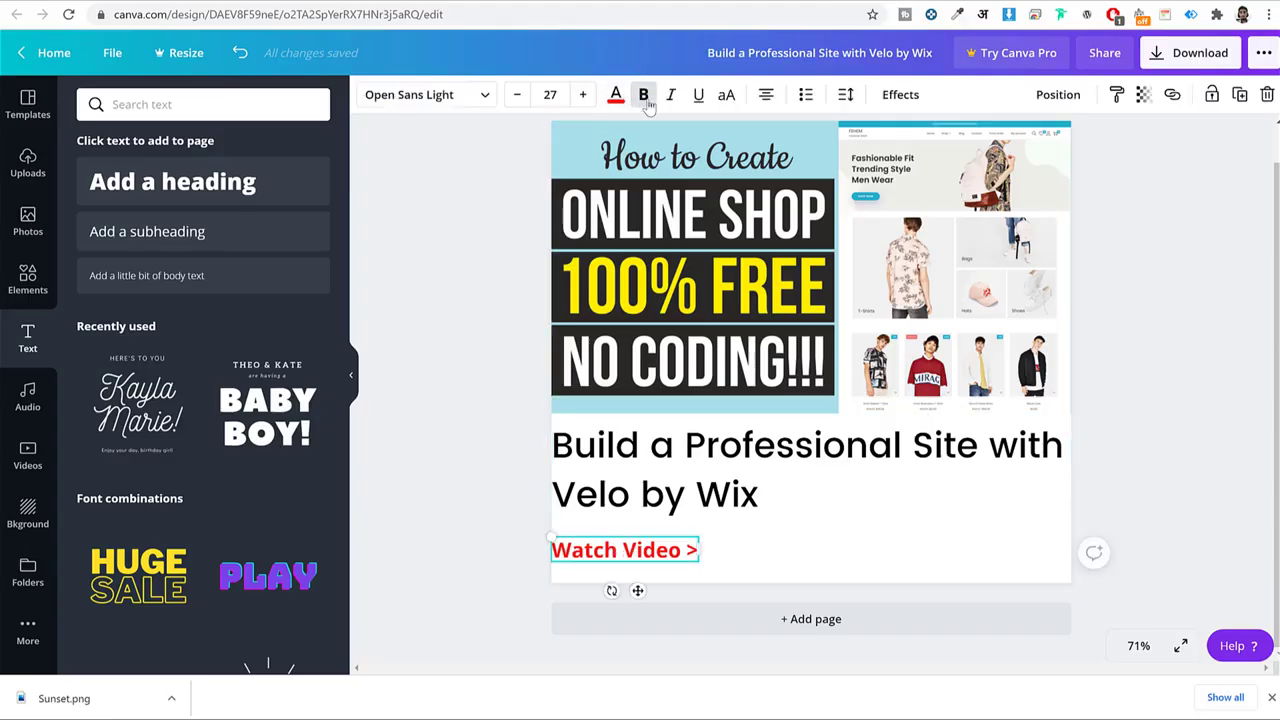
# - Make 'Watch Video >' regular-weight Poppins Medium at size 25
pyautogui.click(647, 103)
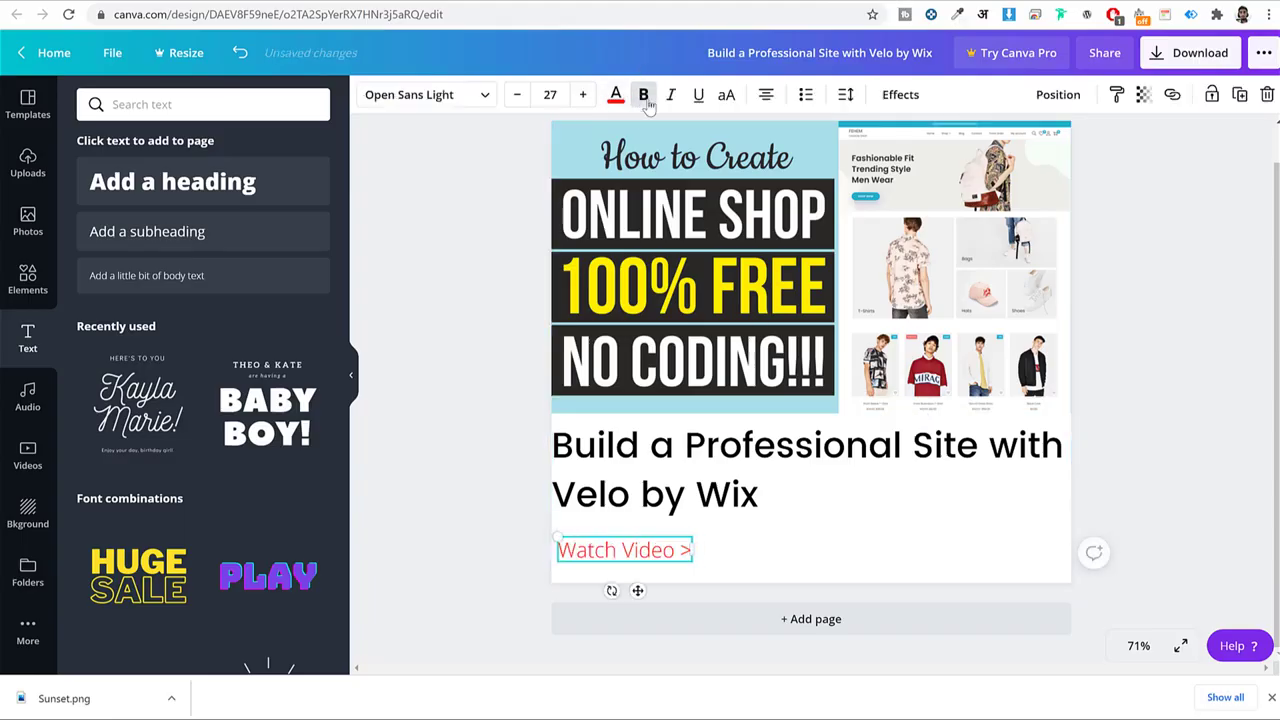
pyautogui.click(517, 108)
pyautogui.click(517, 108)
pyautogui.click(446, 100)
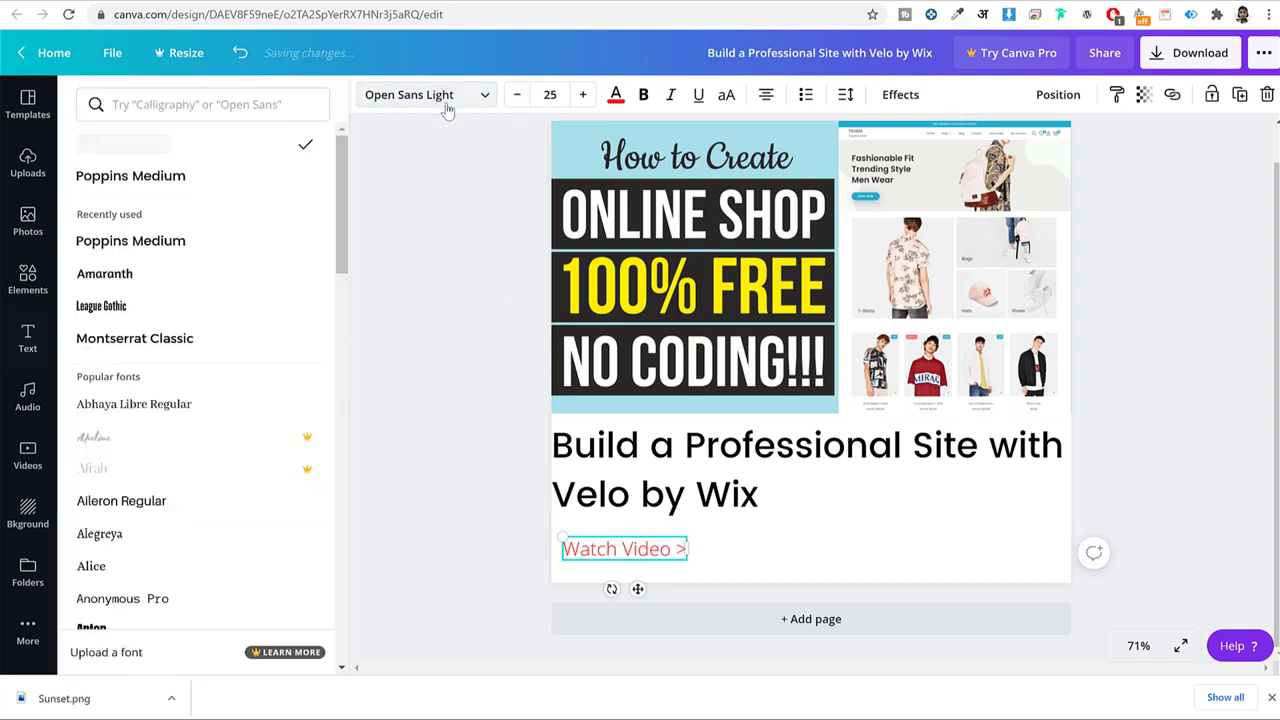
pyautogui.click(171, 242)
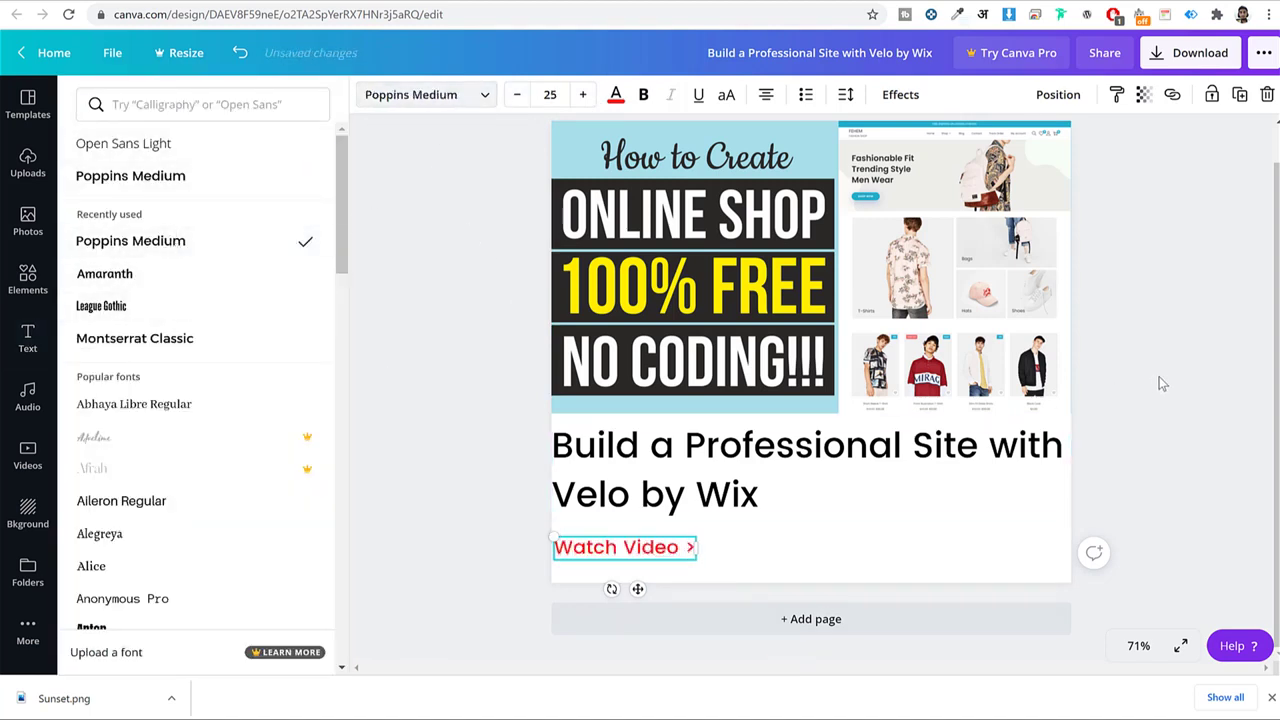
pyautogui.press('Escape')
pyautogui.click(1187, 297)
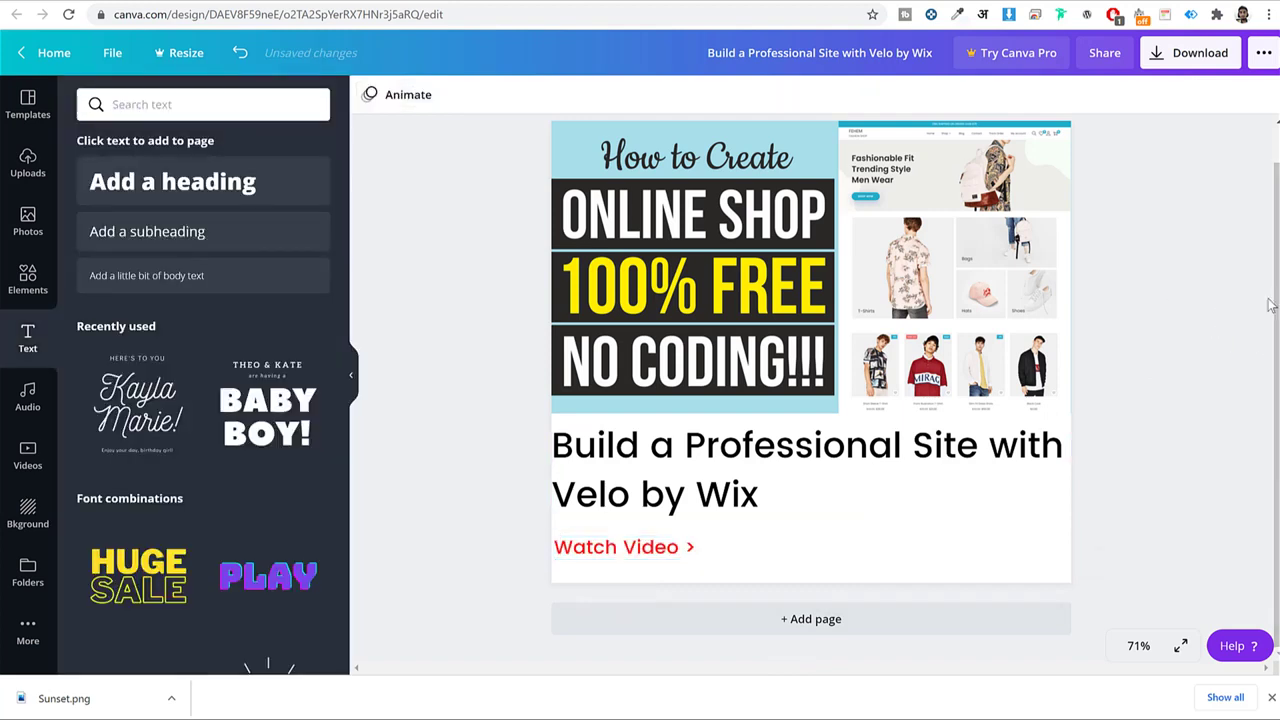
# - Nudge 'Watch Video >' slightly lower and download the design as PNG
pyautogui.click(665, 553)
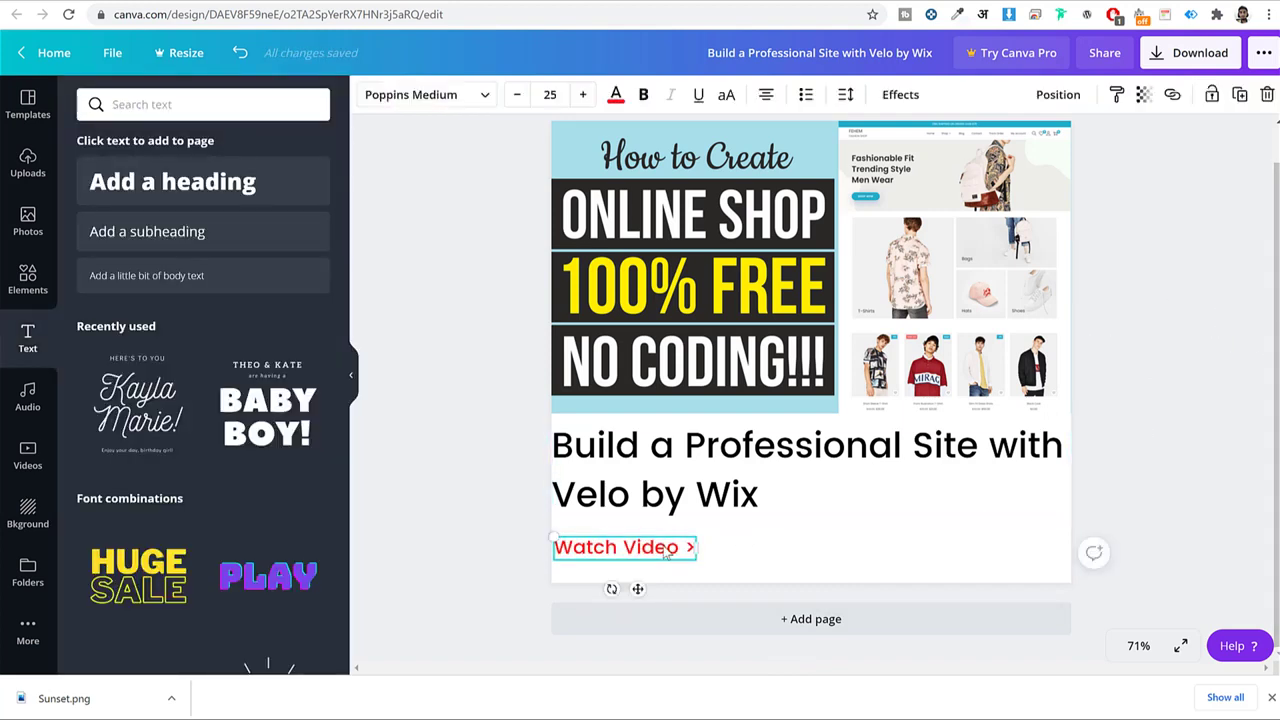
pyautogui.moveTo(665, 553); pyautogui.dragTo(667, 555)
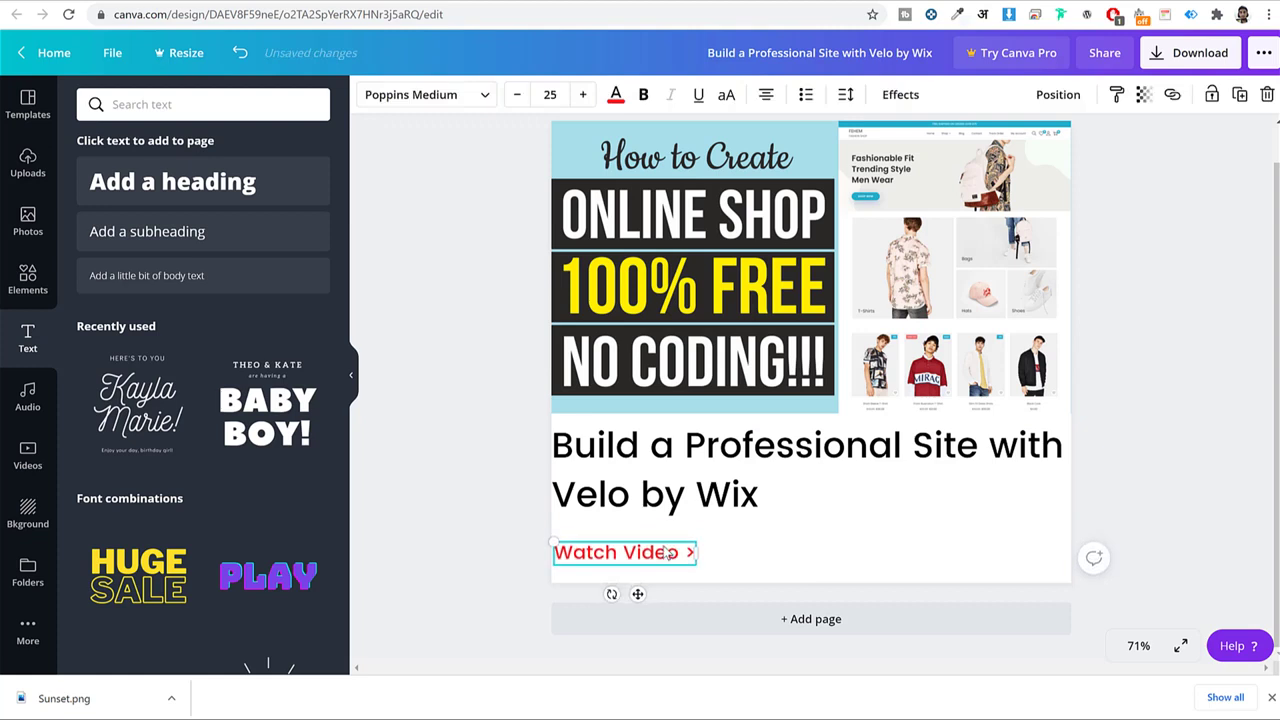
pyautogui.click(1143, 315)
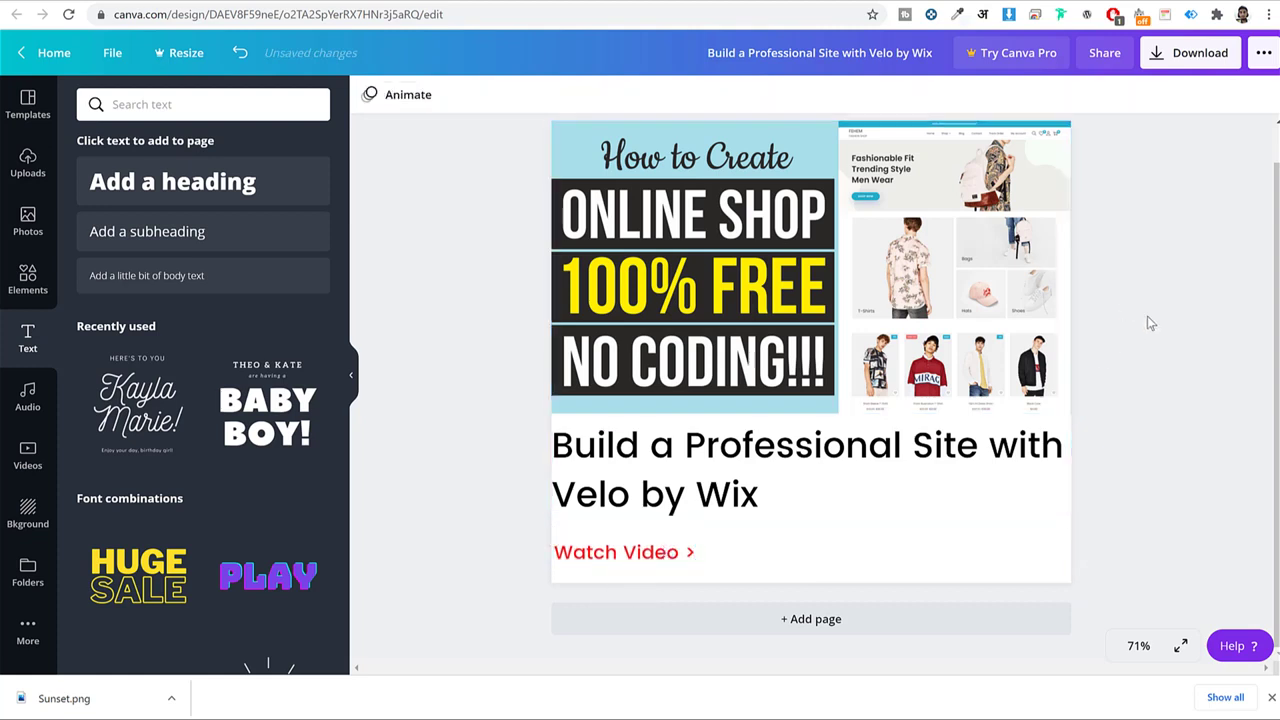
pyautogui.click(1192, 60)
pyautogui.click(1105, 328)
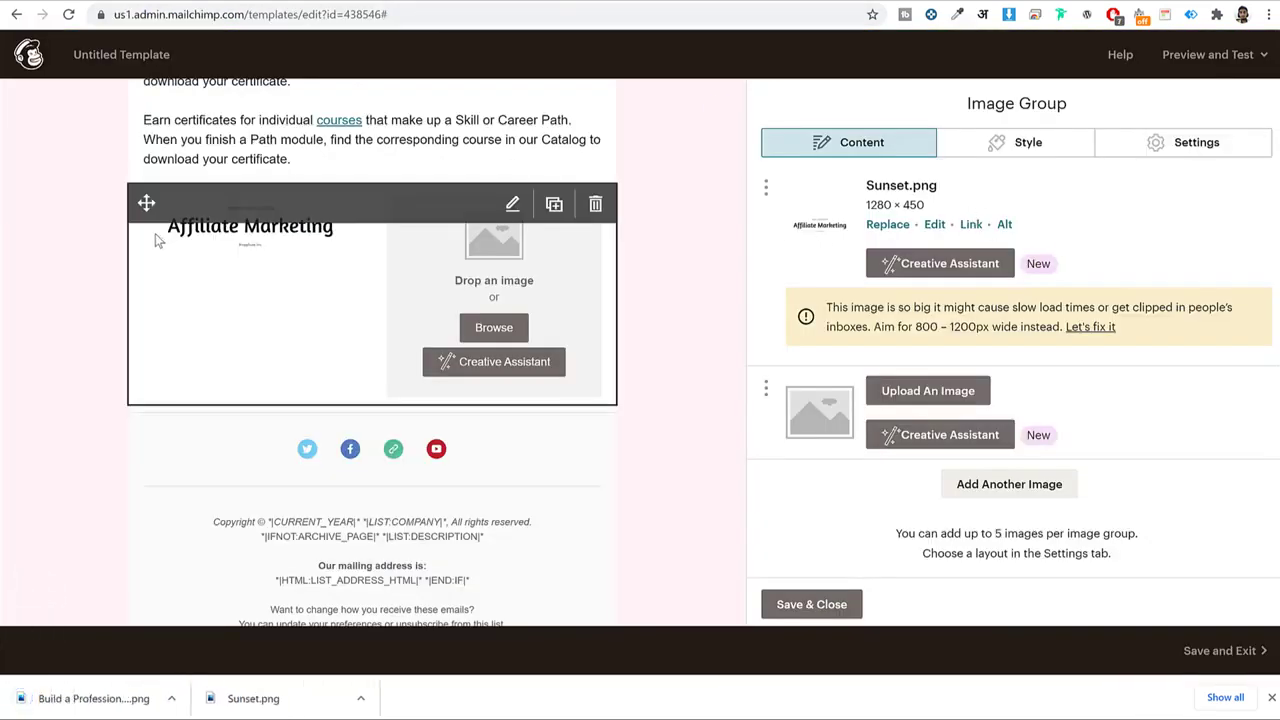
# - Replace the first image with the Velo by Wix PNG from Downloads, and insert it in slot two
pyautogui.click(874, 224)
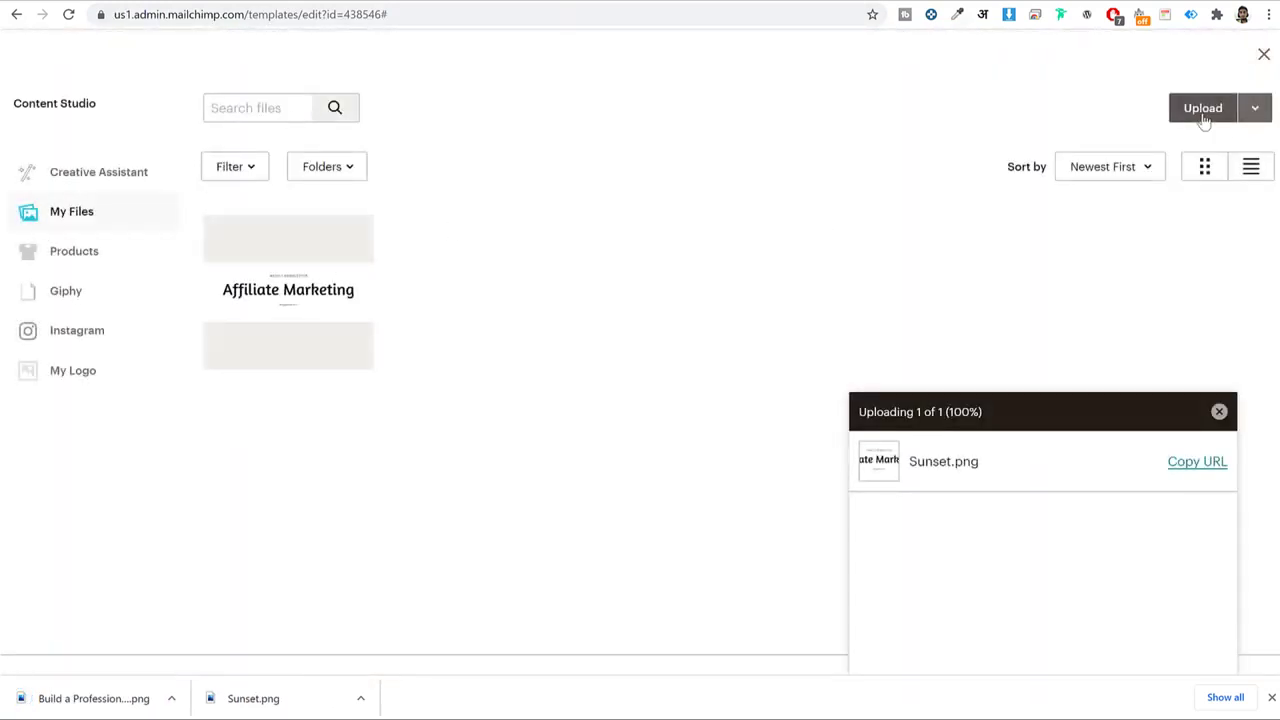
pyautogui.click(1198, 116)
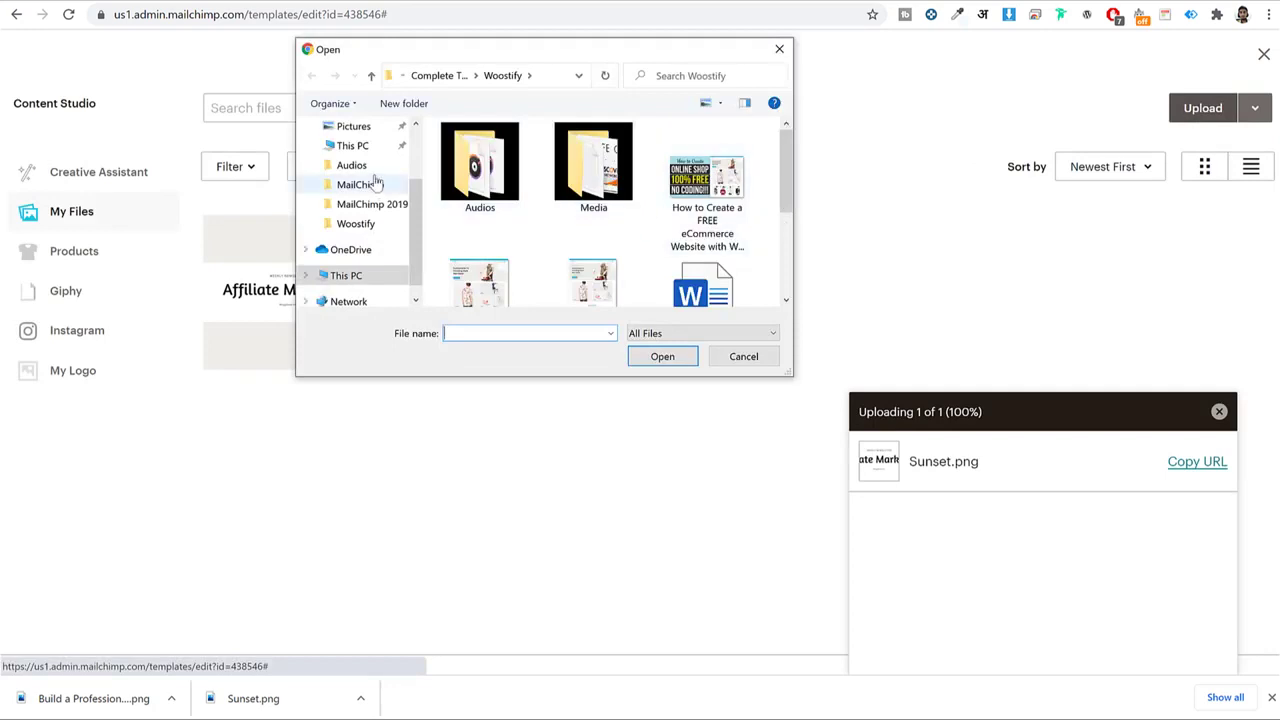
pyautogui.scroll(2, 371, 180)
pyautogui.click(360, 145)
pyautogui.click(636, 177)
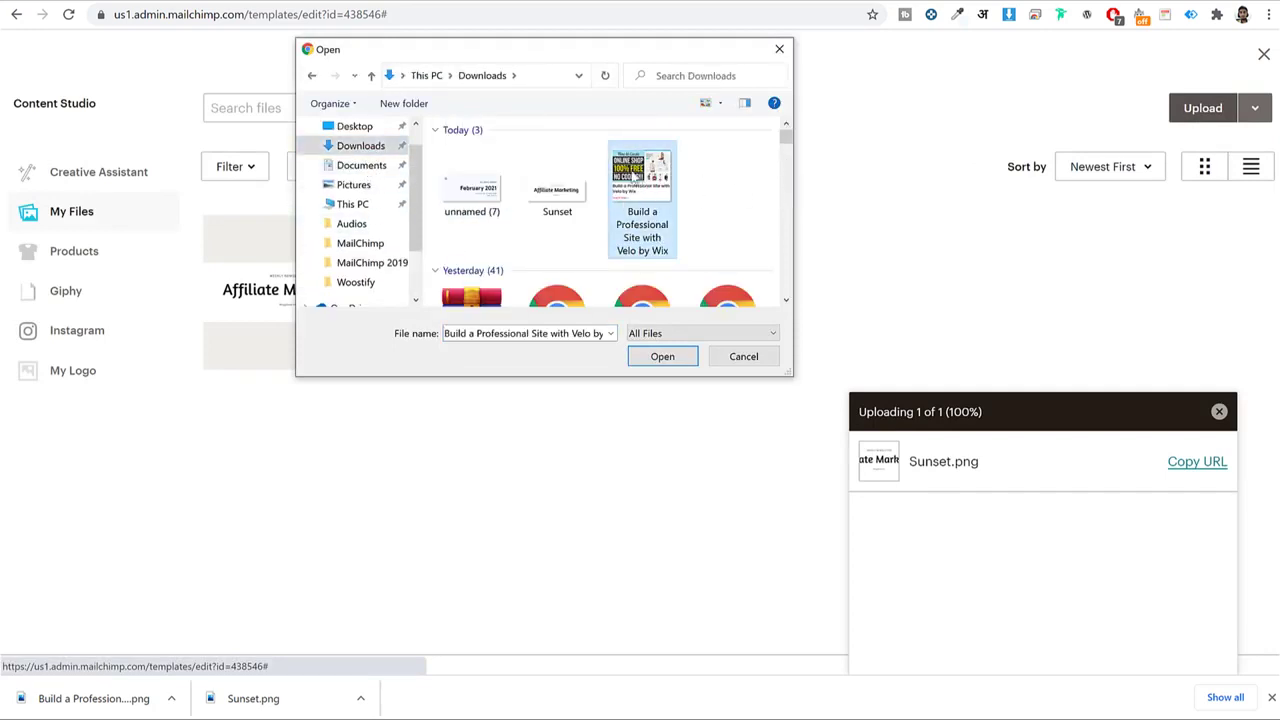
pyautogui.click(677, 362)
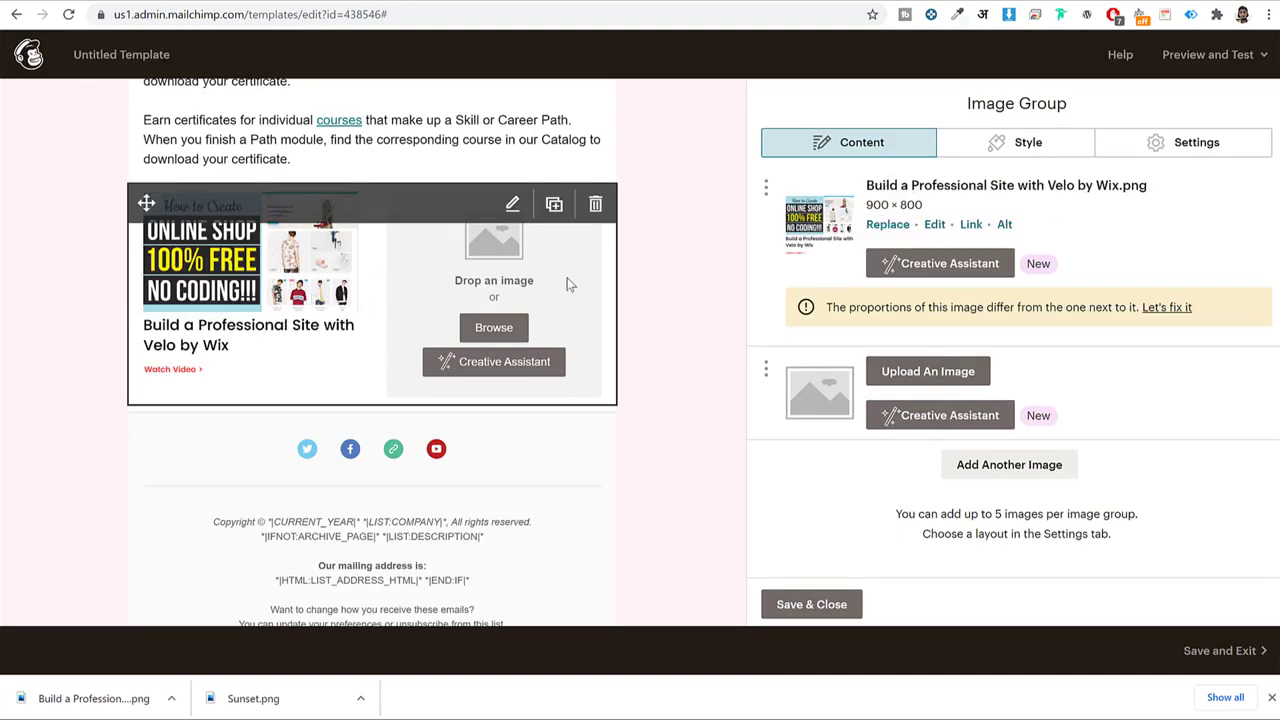
pyautogui.click(494, 327)
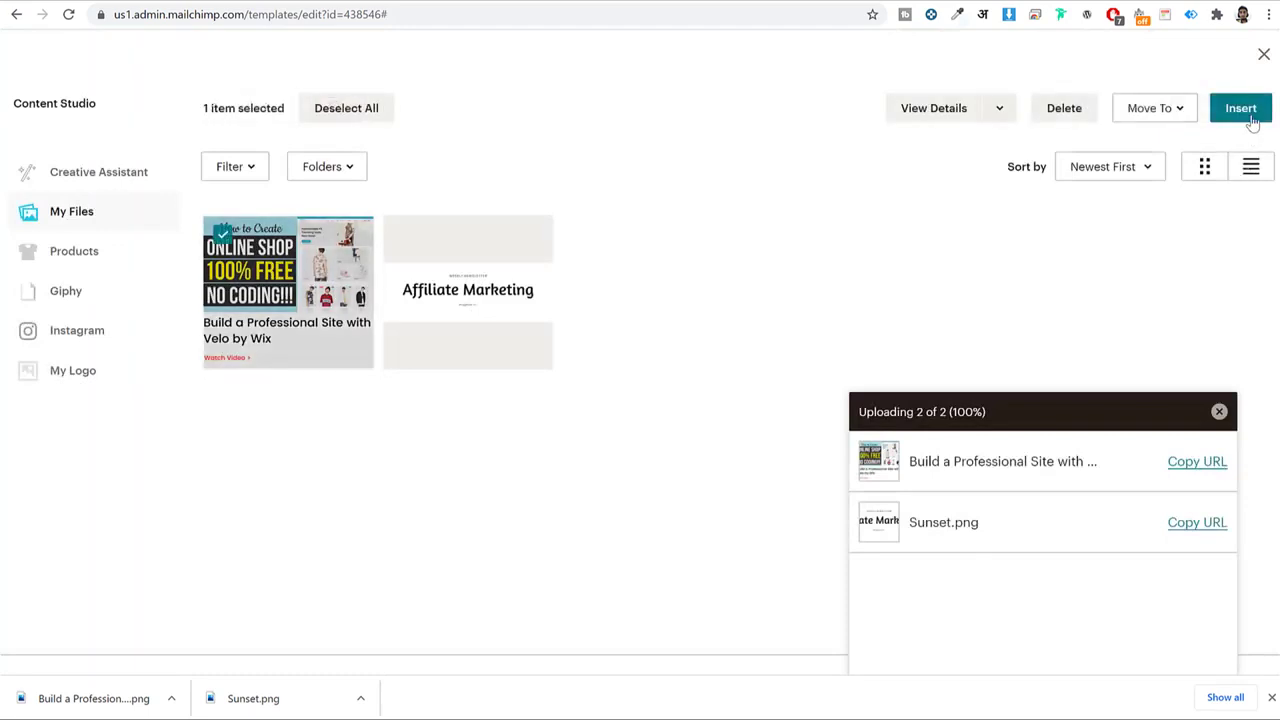
pyautogui.click(1240, 112)
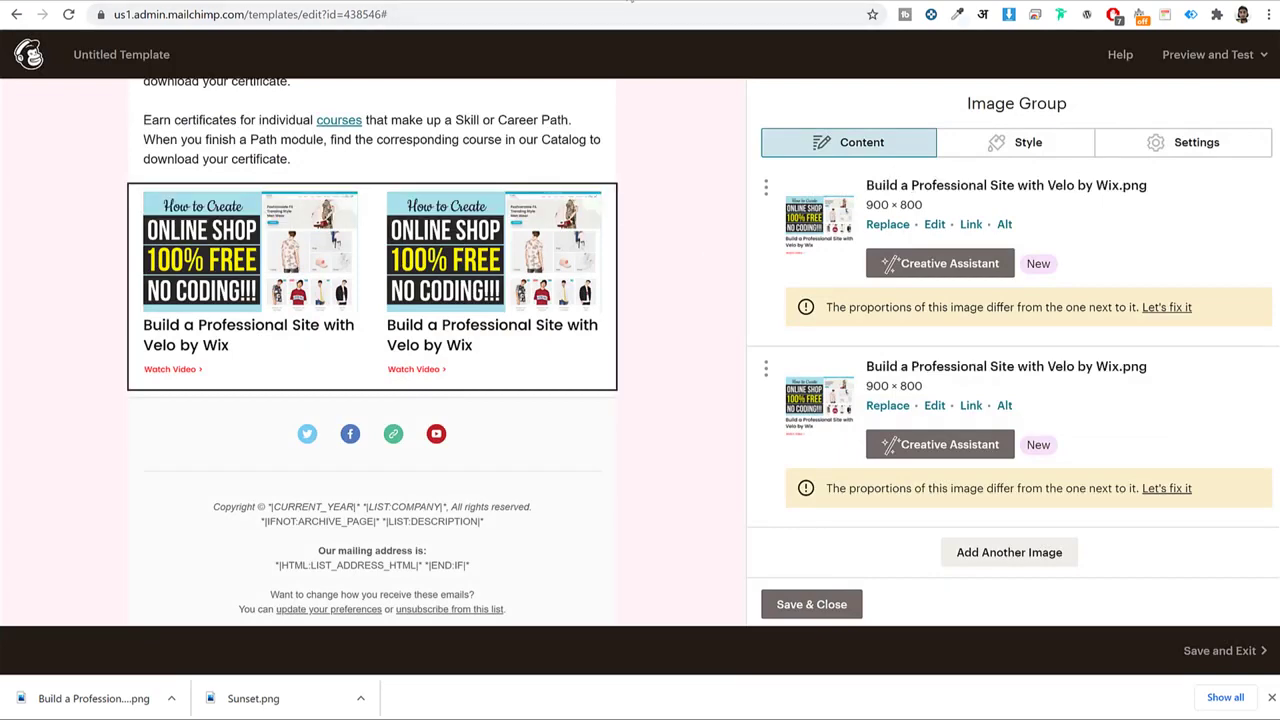
# - Link the first image to the second YouTube search result's video URL
pyautogui.click(608, 2)
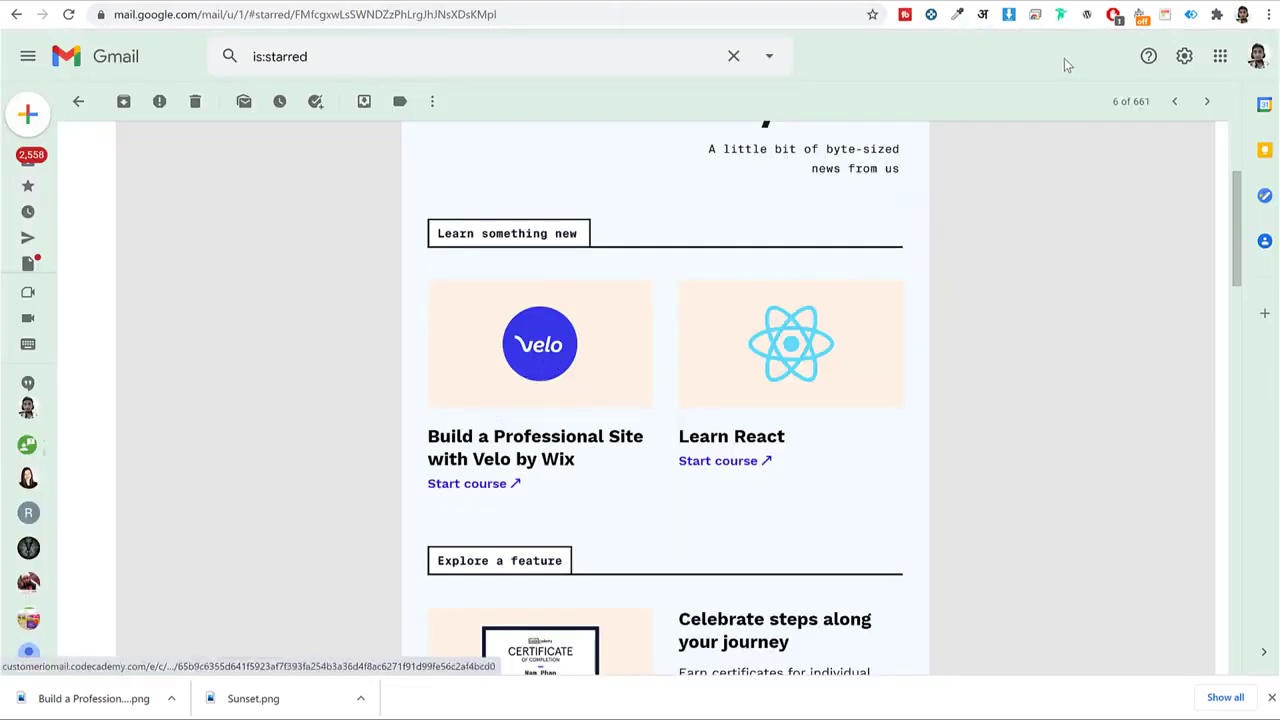
pyautogui.click(660, 2)
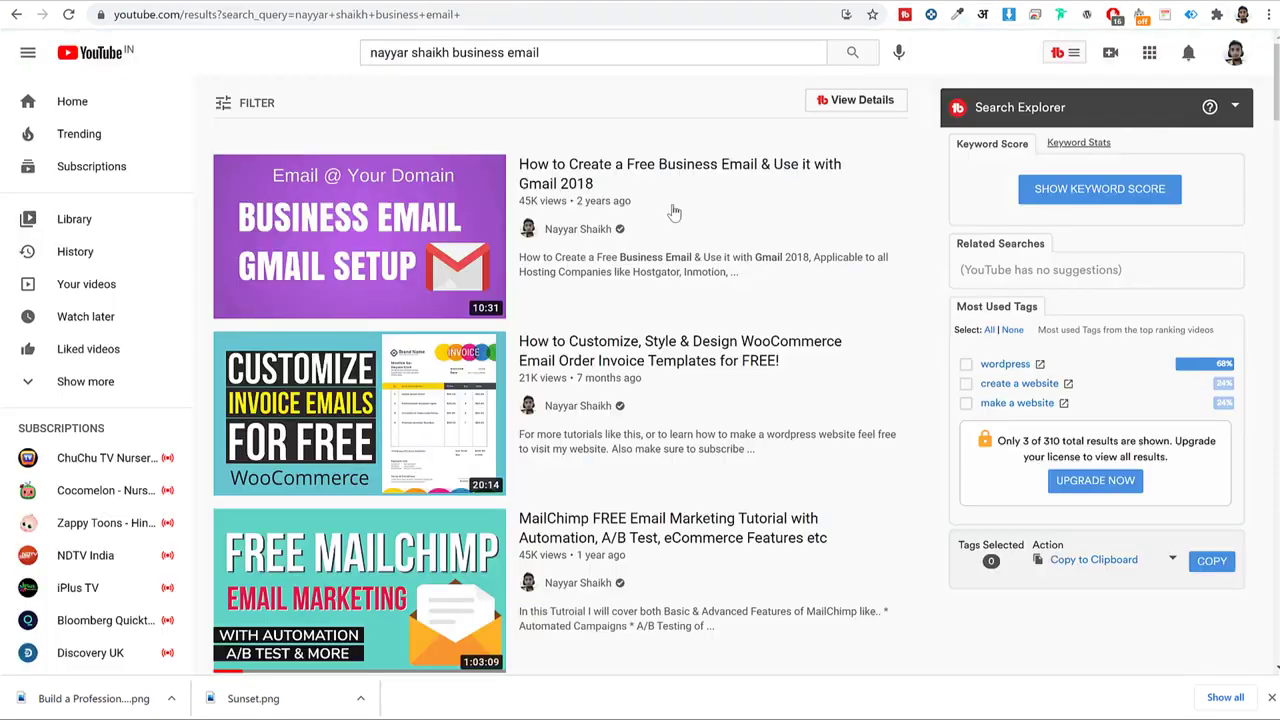
pyautogui.rightClick(305, 380)
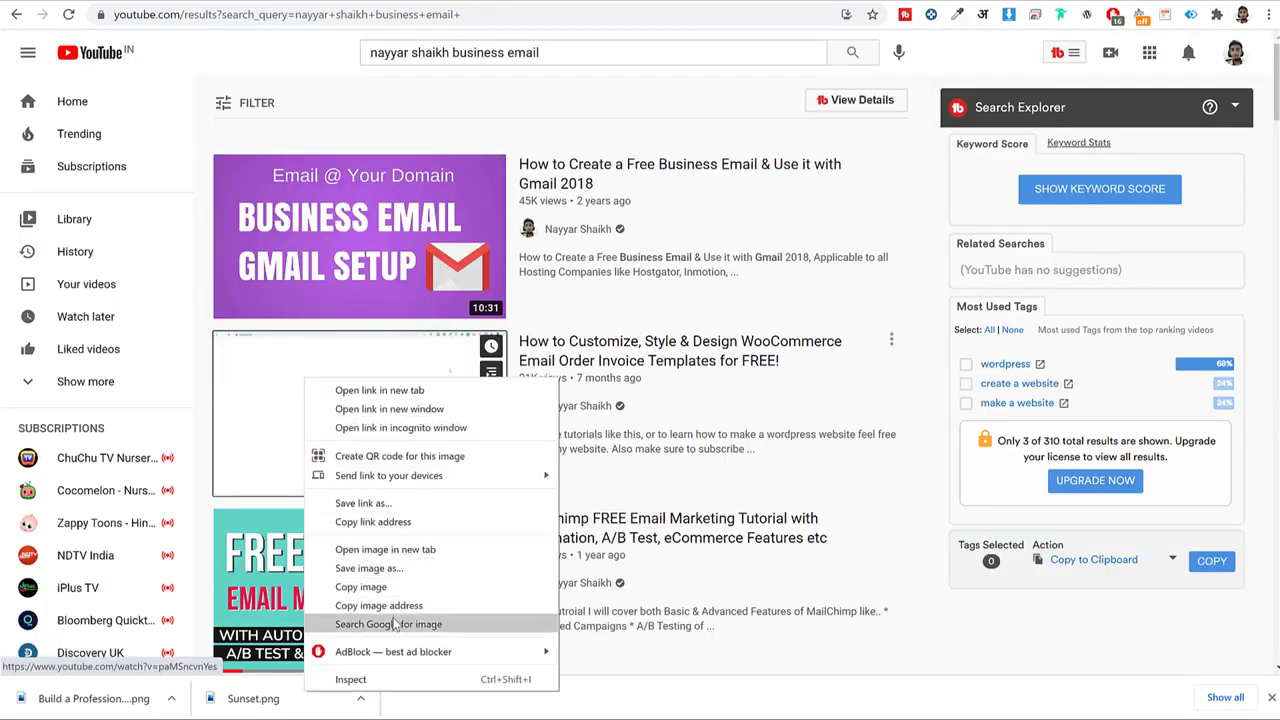
pyautogui.click(372, 522)
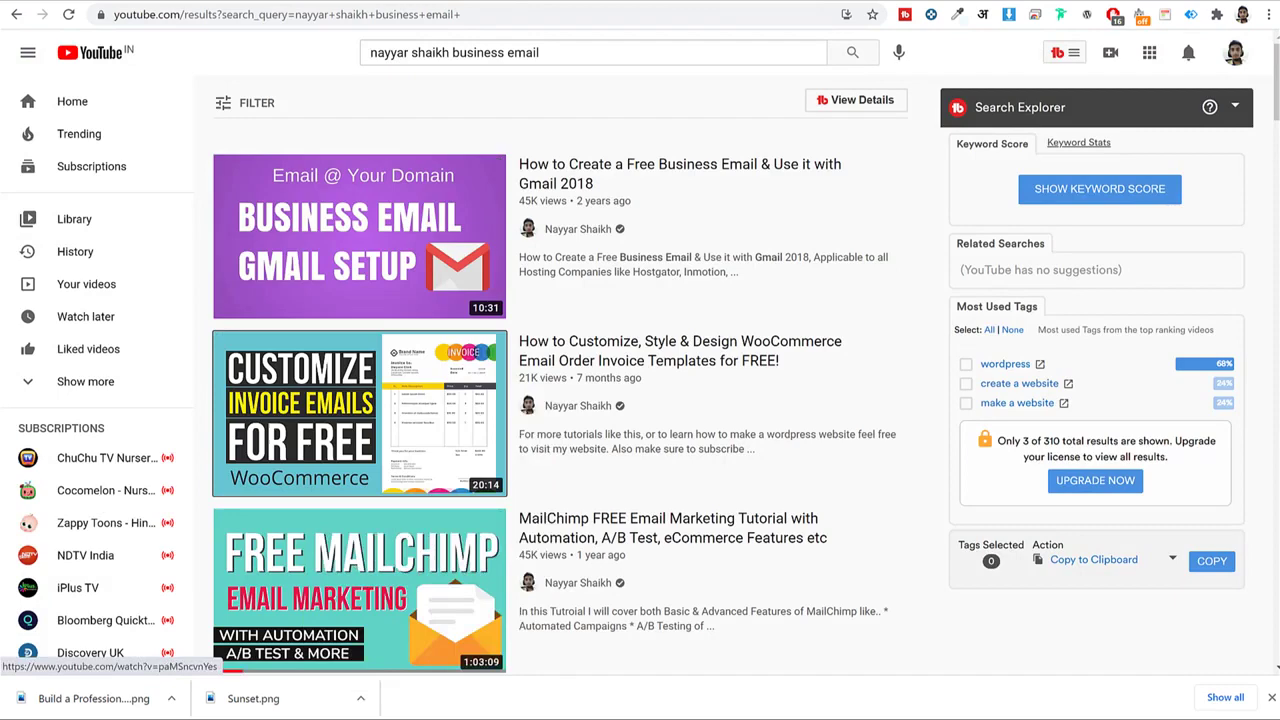
pyautogui.click(648, 2)
pyautogui.click(309, 2)
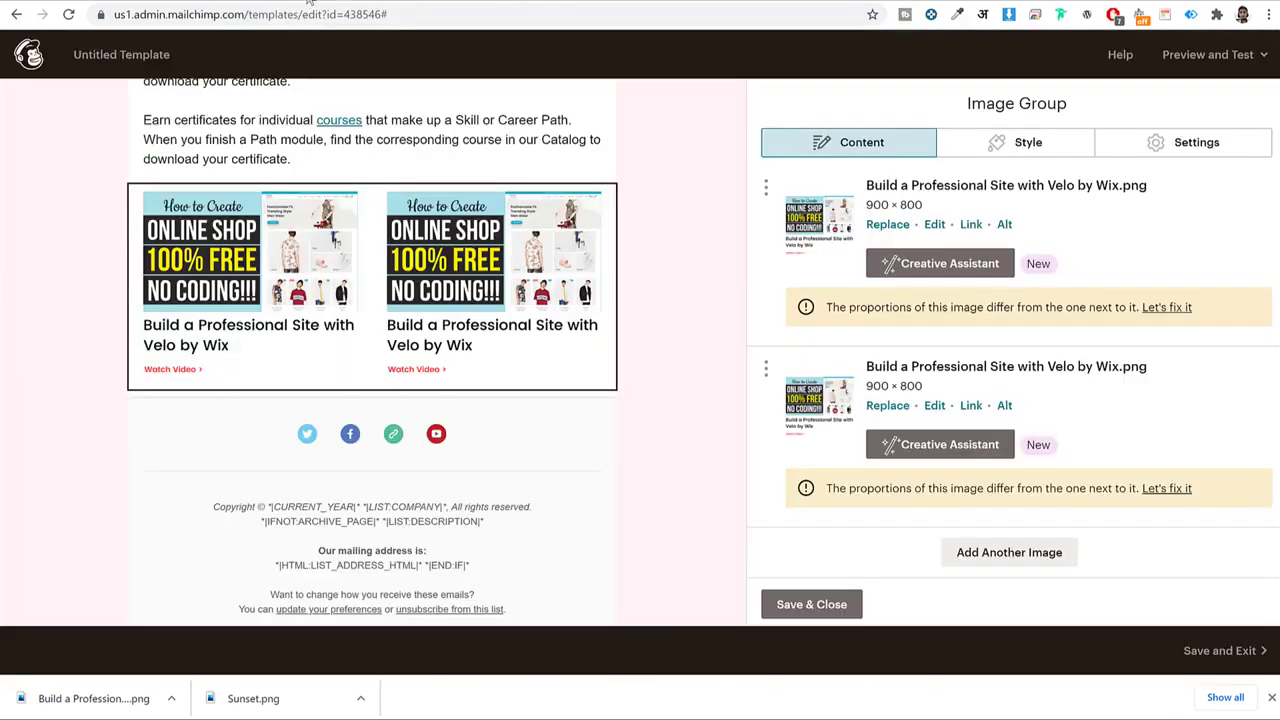
pyautogui.click(971, 225)
pyautogui.write('https://www.youtube.com/watch?v=paMSncvnYes')
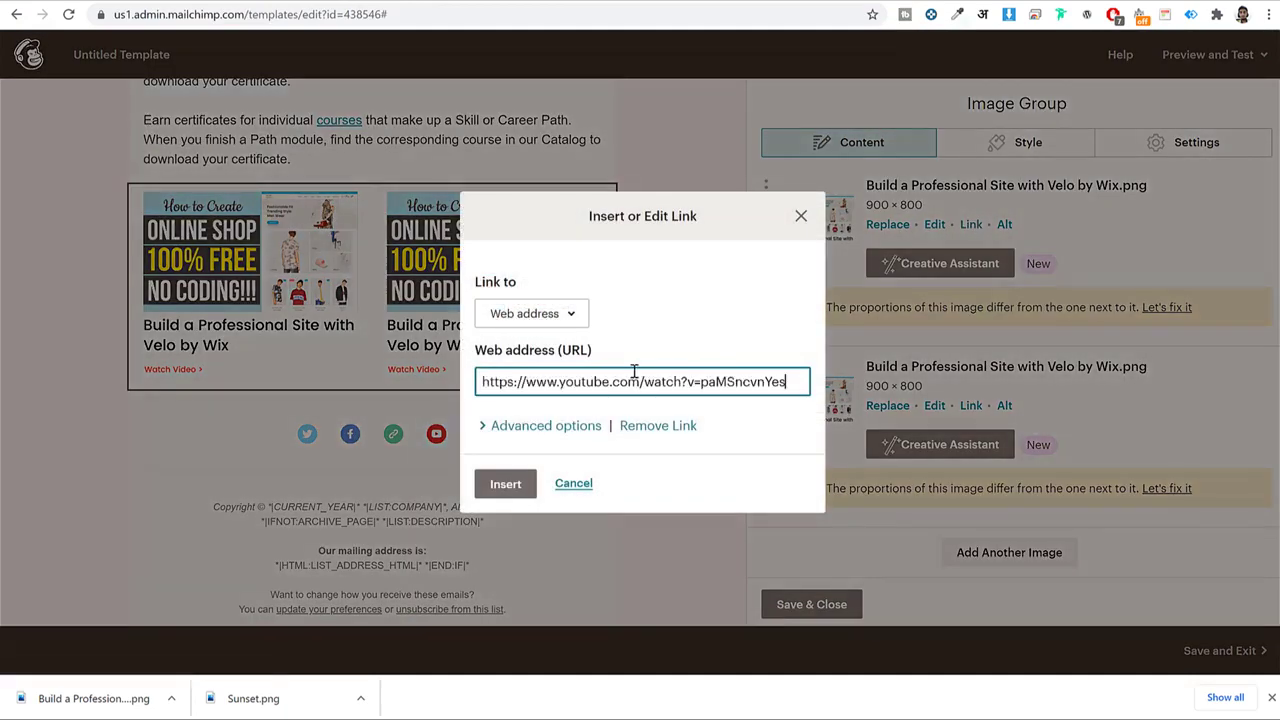
pyautogui.click(503, 485)
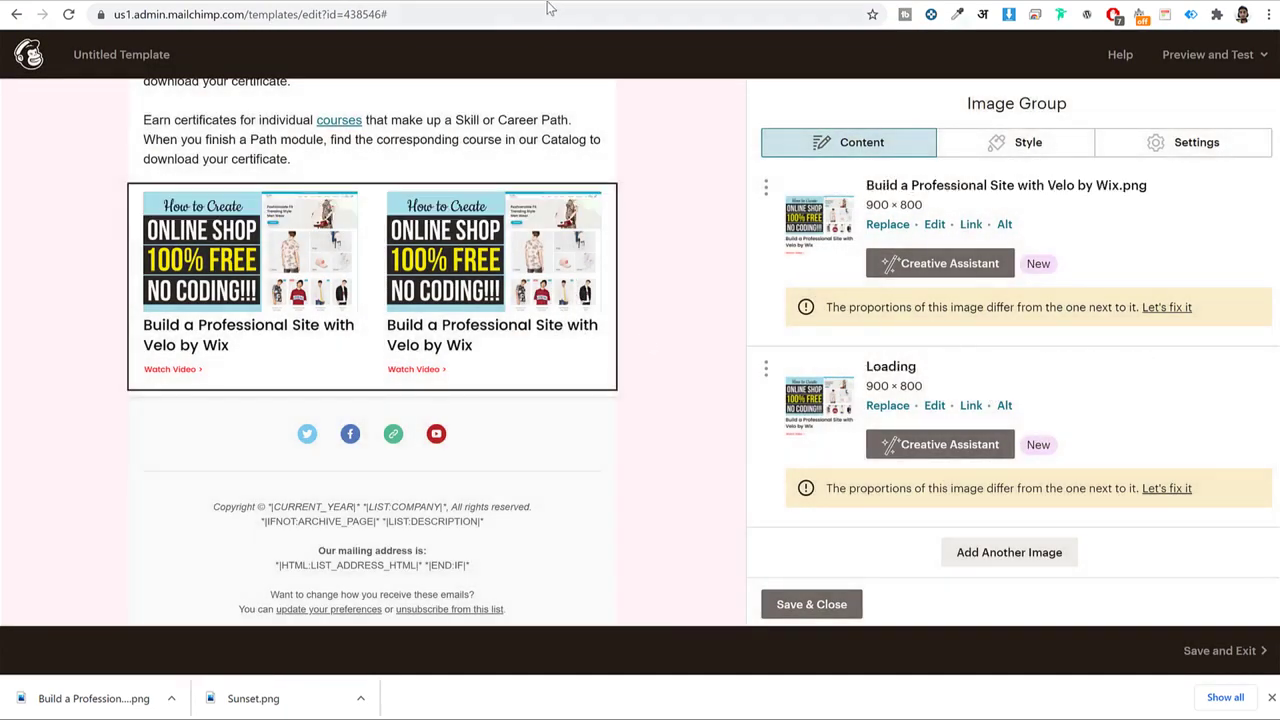
# - Link the second image to the White Label YouTube video's URL
pyautogui.hotkey('ctrl', 'Tab')
pyautogui.scroll(-3, 780, 308)
pyautogui.scroll(-2, 780, 308)
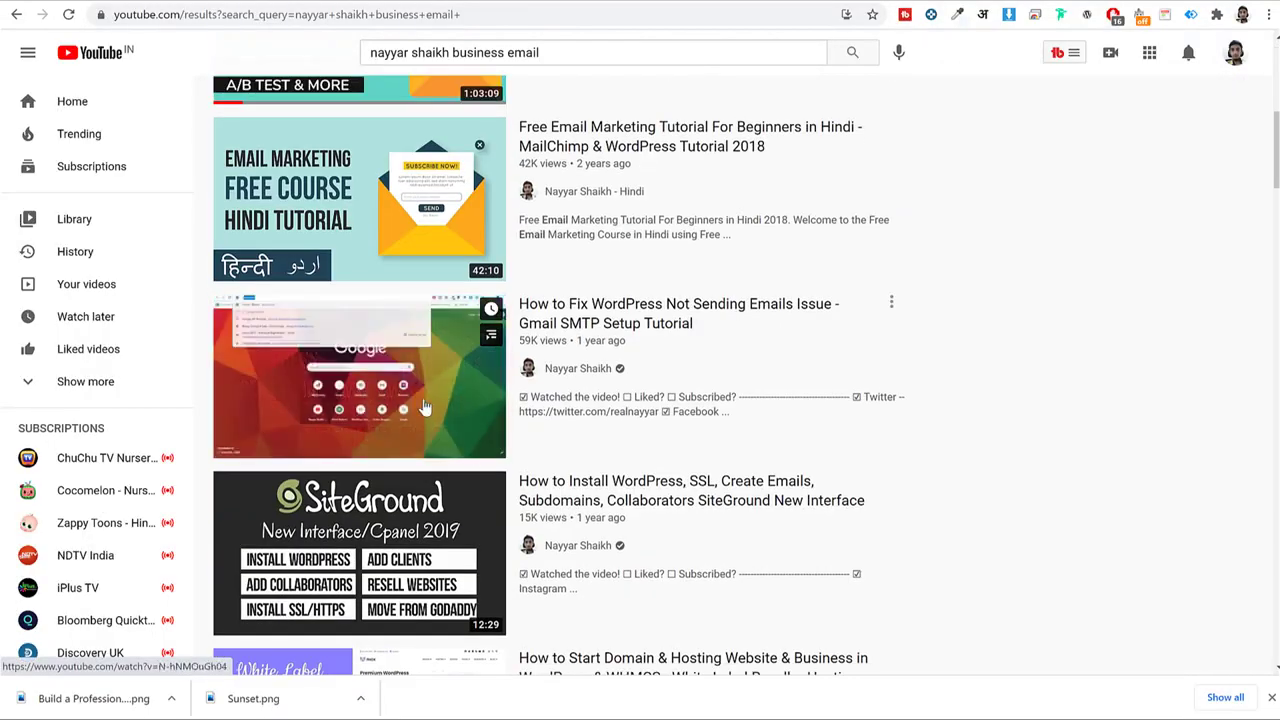
pyautogui.scroll(-2, 290, 450)
pyautogui.rightClick(290, 450)
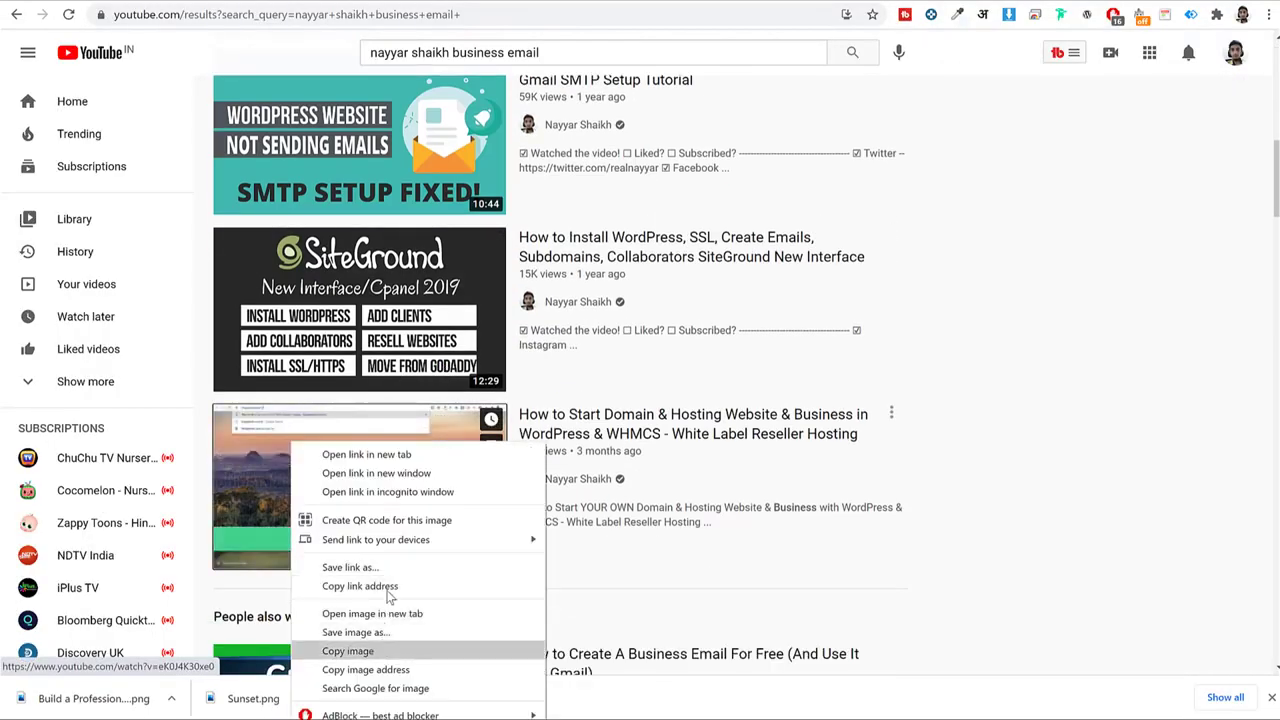
pyautogui.click(391, 586)
pyautogui.hotkey('ctrl', 'shift', 'Tab')
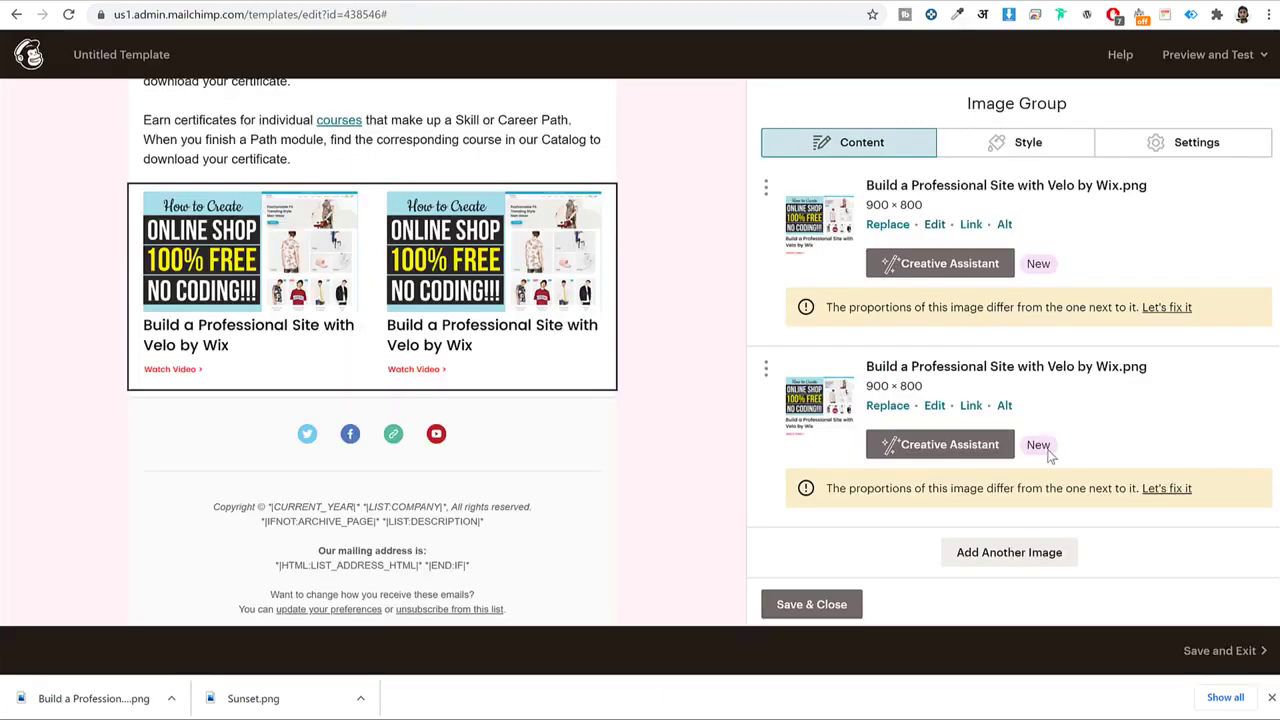
pyautogui.click(970, 406)
pyautogui.hotkey('ctrl', 'v')
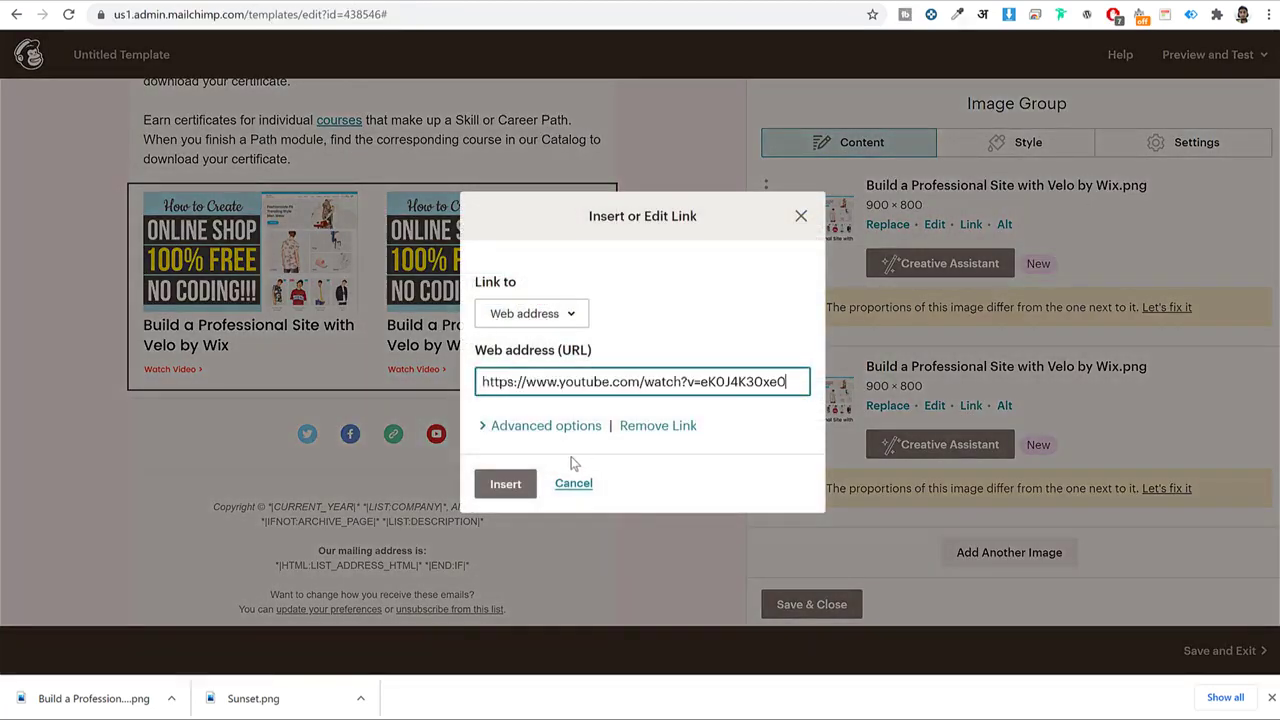
pyautogui.click(507, 484)
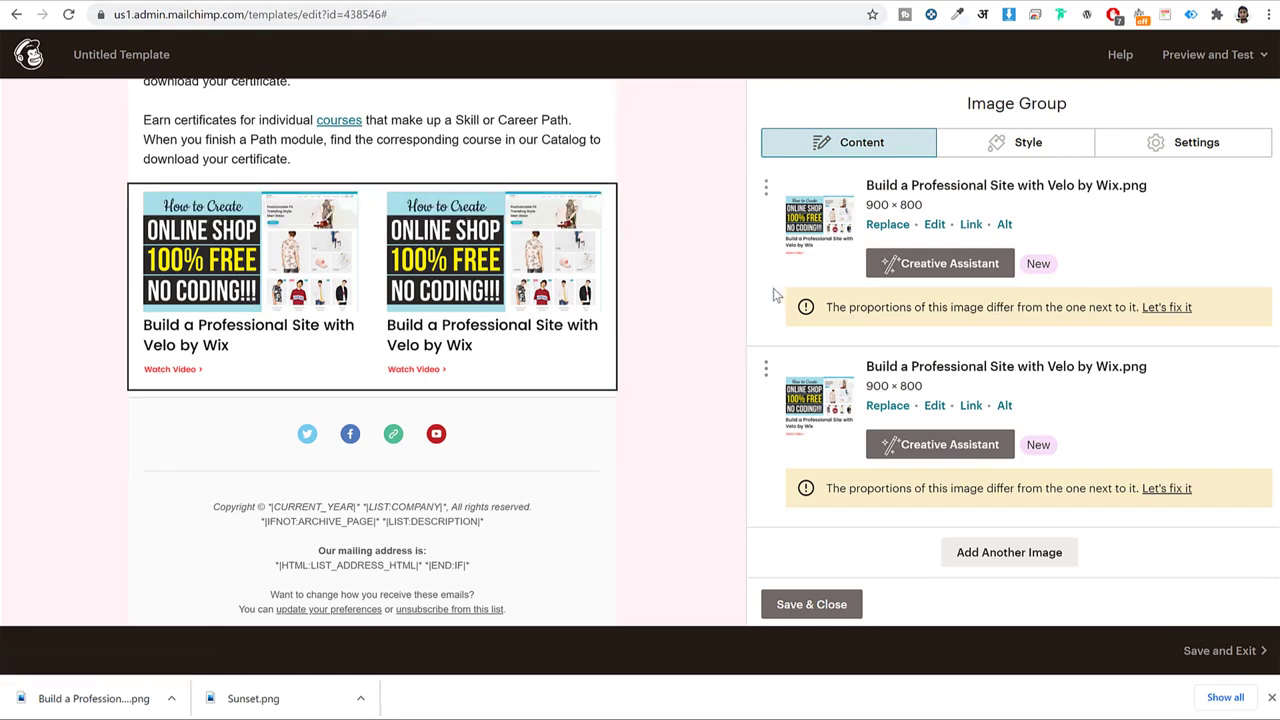
# - Save and close the image group settings so each card links to its own YouTube video
pyautogui.click(834, 604)
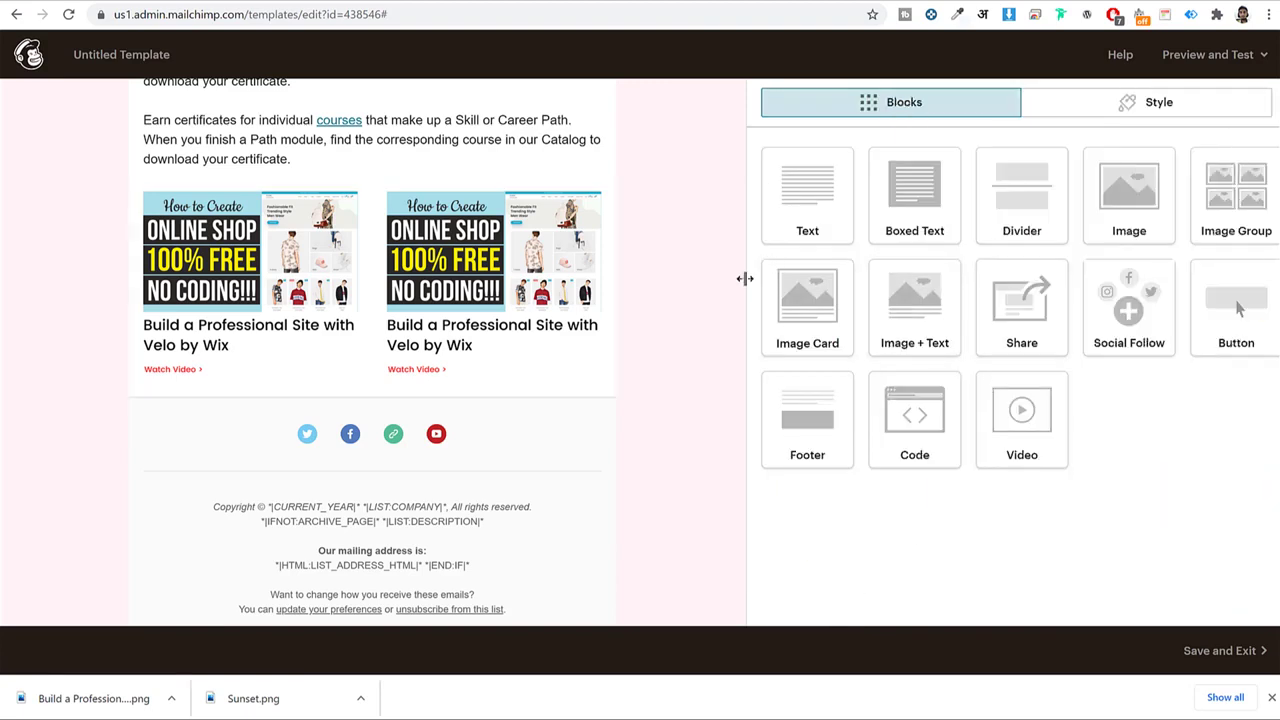
pyautogui.scroll(4, 736, 294)
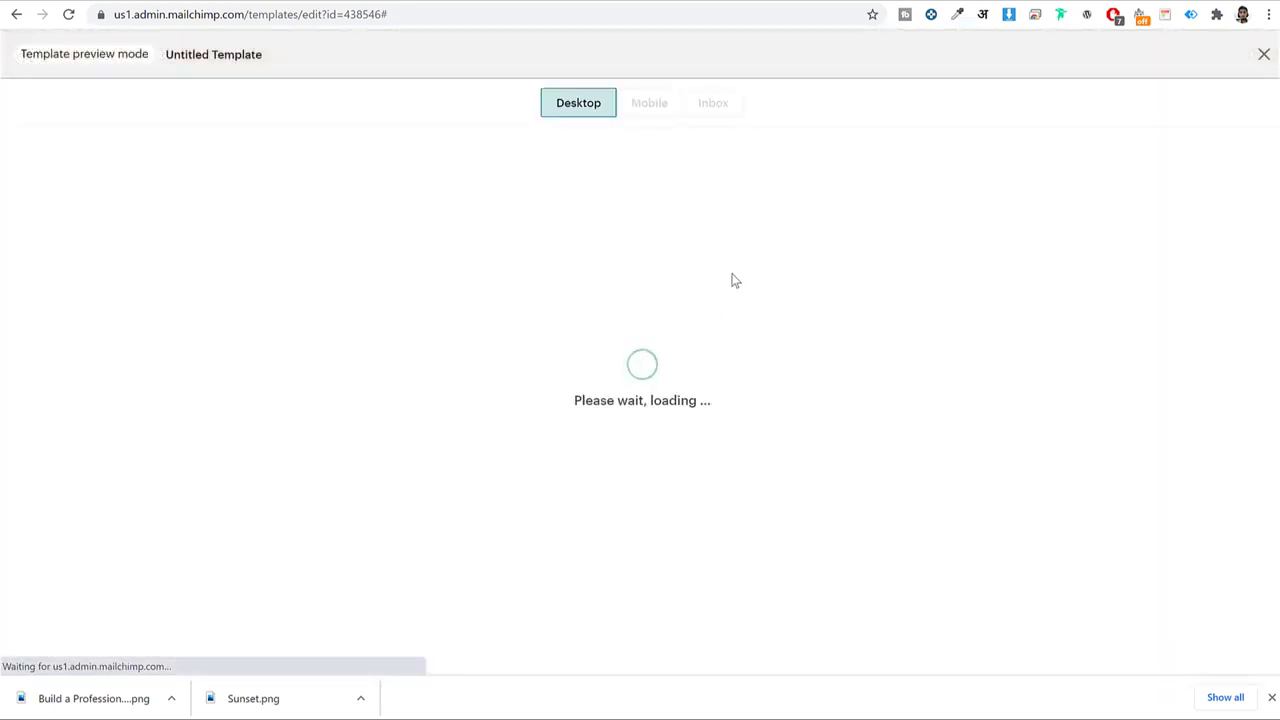
pyautogui.scroll(-3, 960, 320)
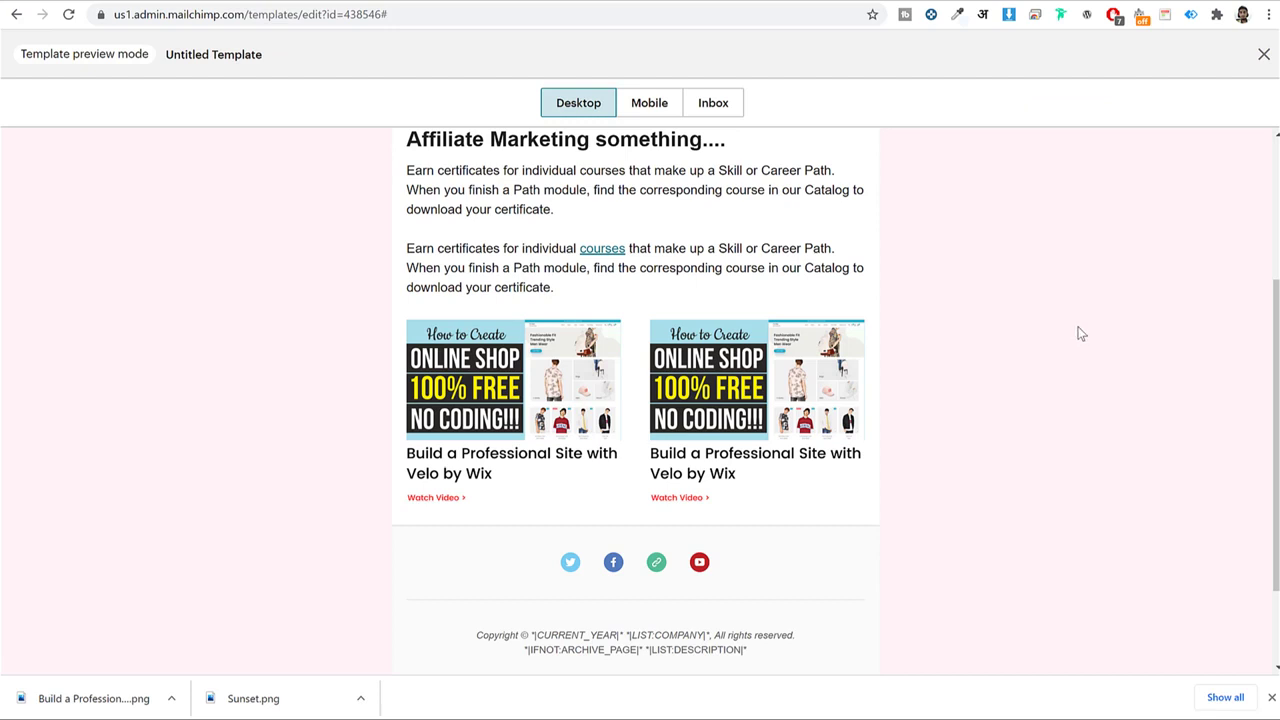
pyautogui.scroll(-1, 1030, 336)
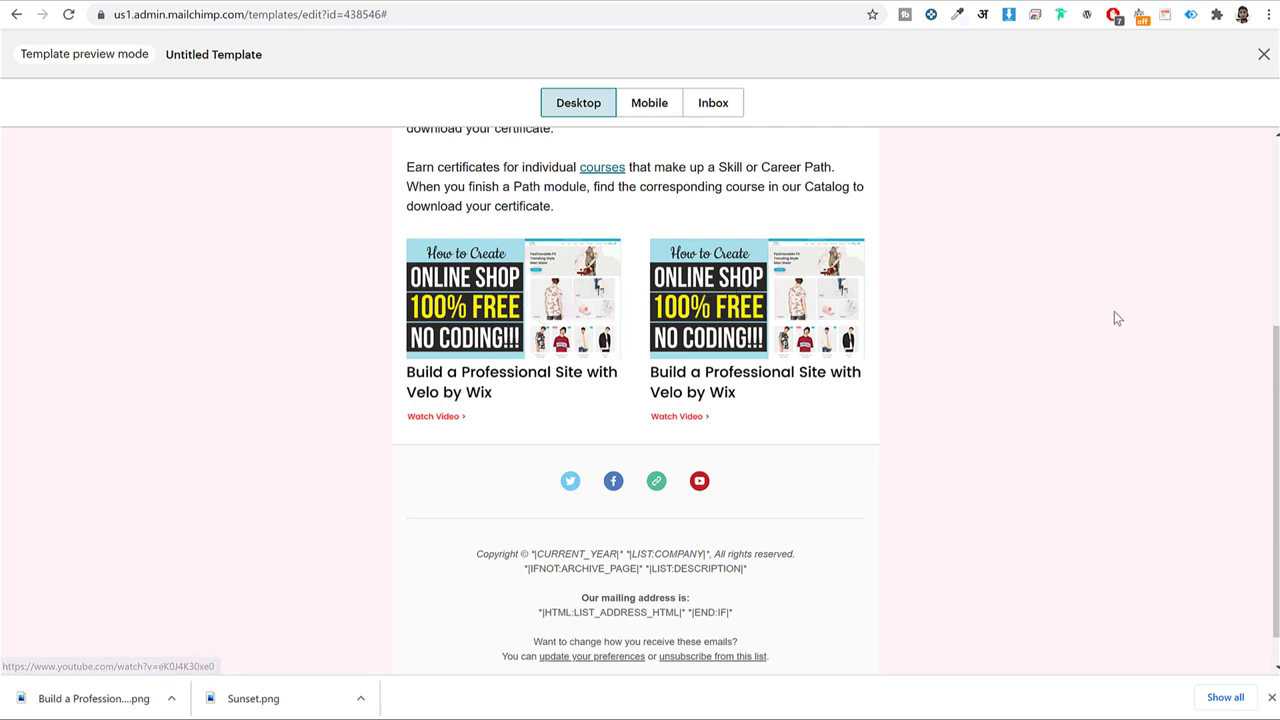
pyautogui.scroll(3, 1060, 234)
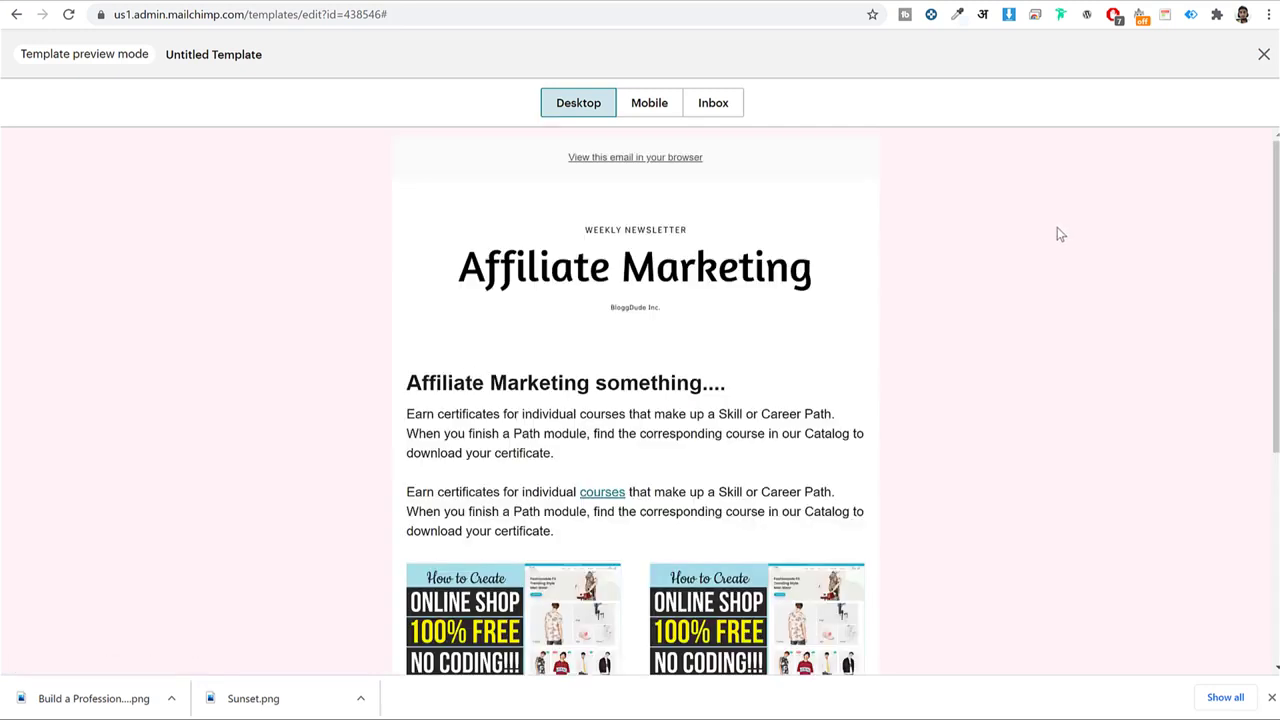
# - Review the email in mobile and desktop previews, then exit preview back to the editor
pyautogui.click(651, 106)
pyautogui.scroll(-2, 683, 362)
pyautogui.scroll(-4, 683, 362)
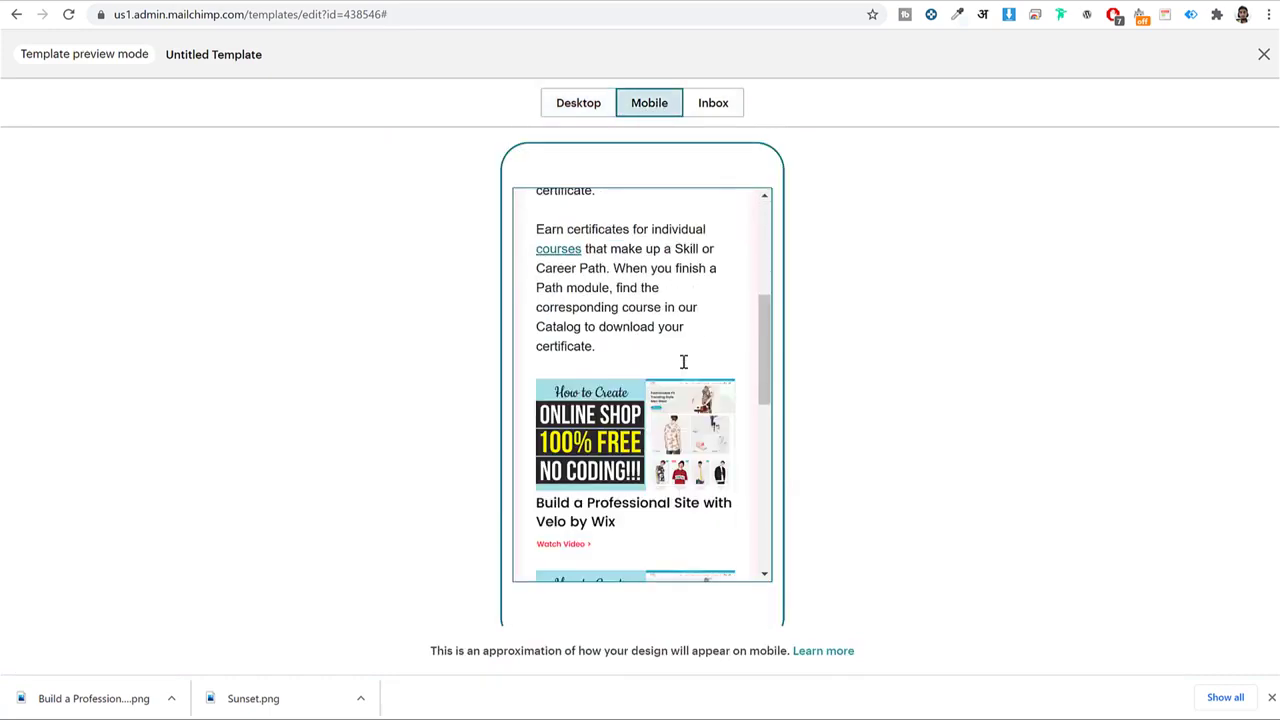
pyautogui.scroll(6, 683, 362)
pyautogui.scroll(1, 683, 362)
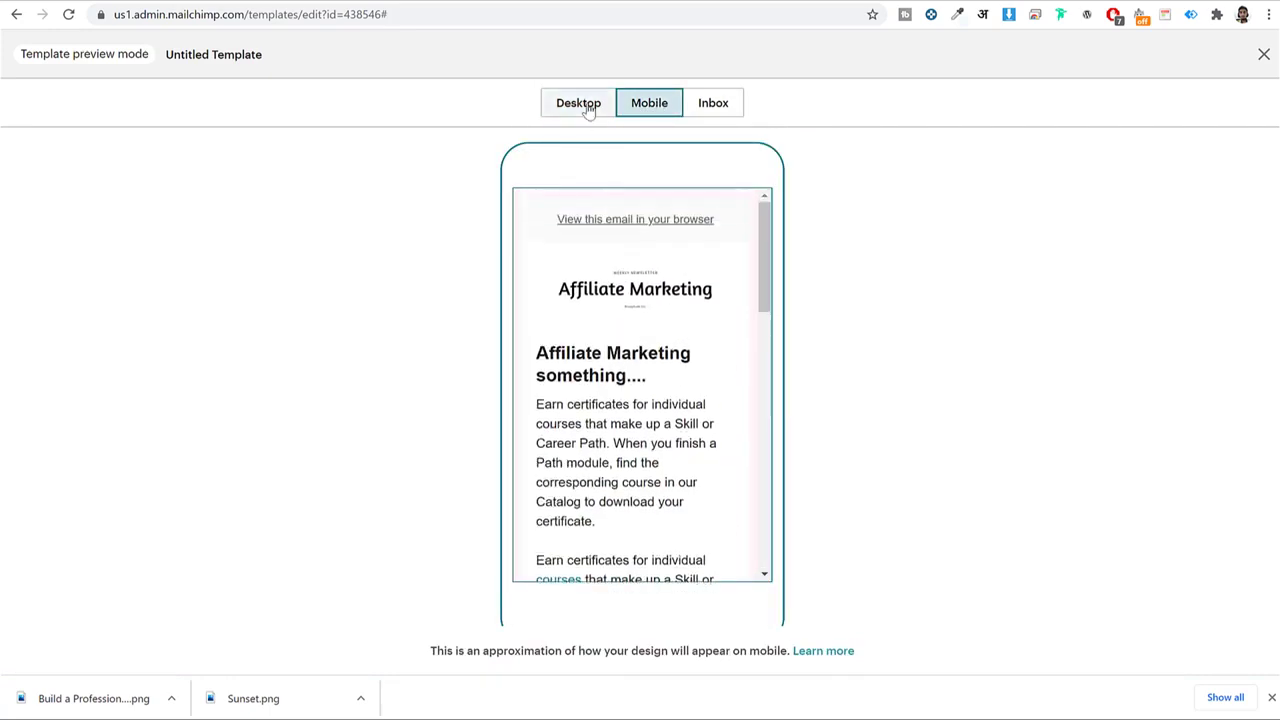
pyautogui.click(586, 106)
pyautogui.click(1263, 53)
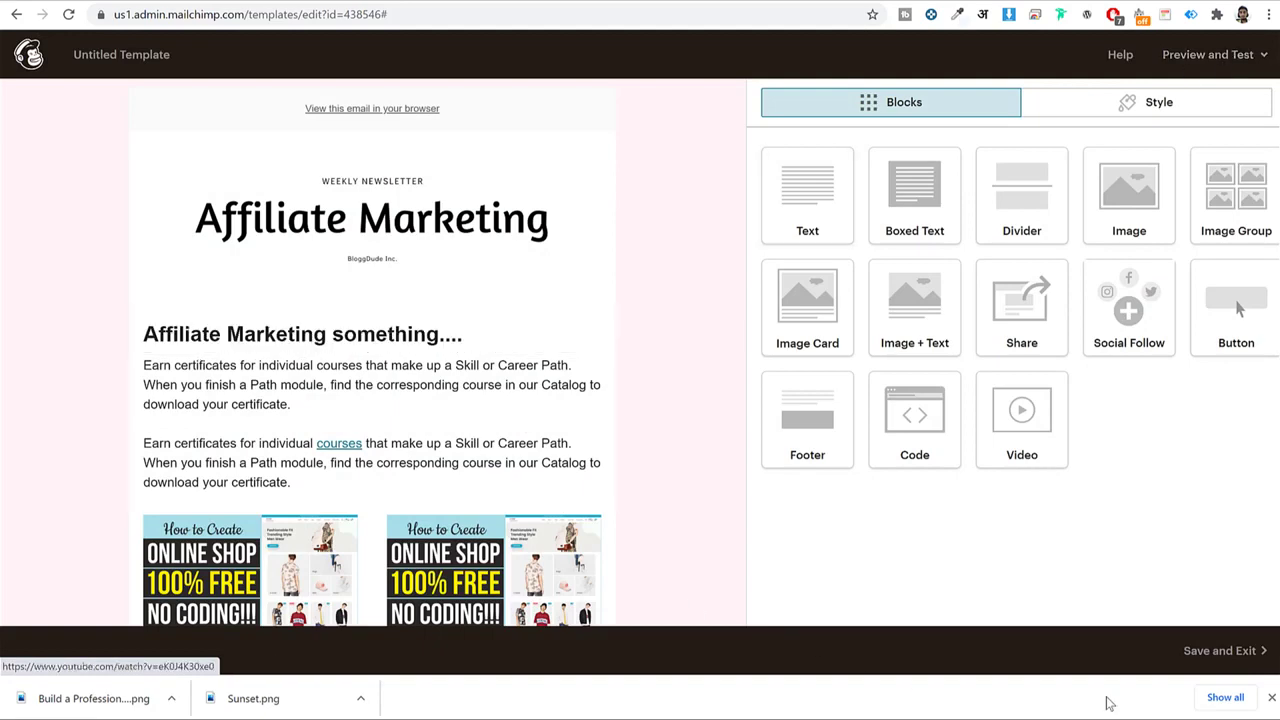
# - Save the email design as 'Video Template' and switch to the woostify.fehem.in shop tab
pyautogui.click(1220, 655)
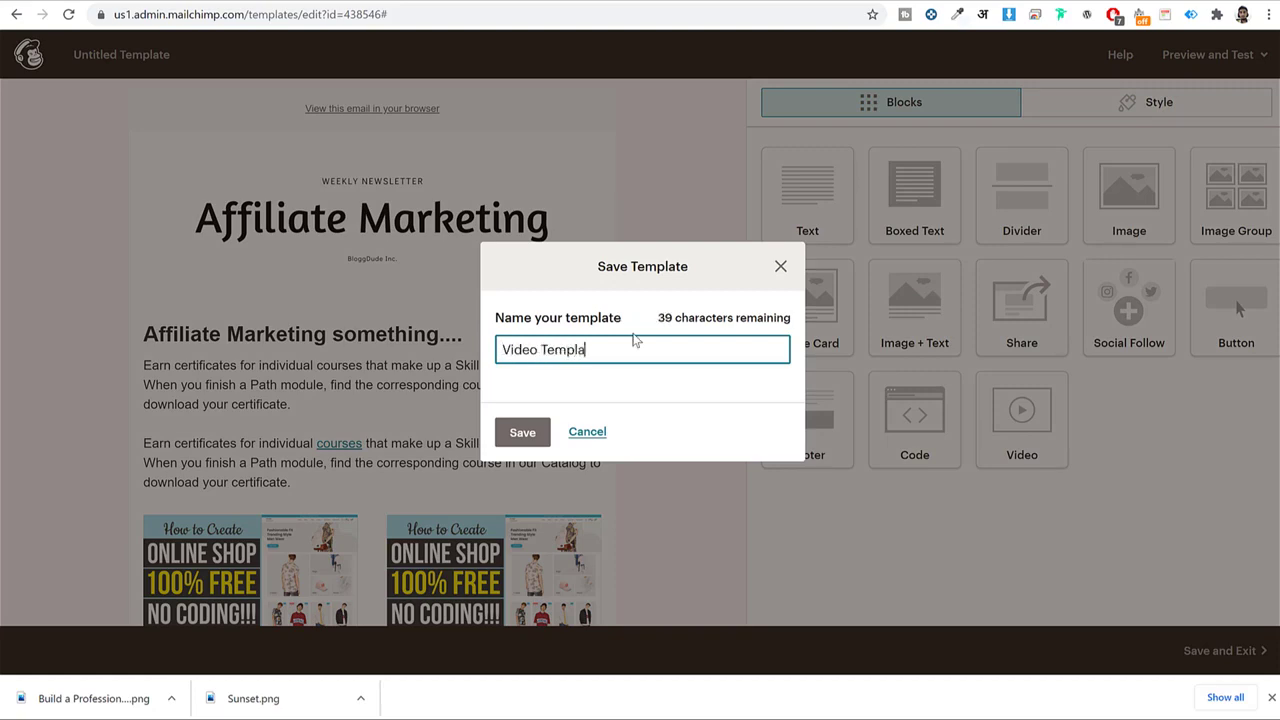
pyautogui.click(518, 437)
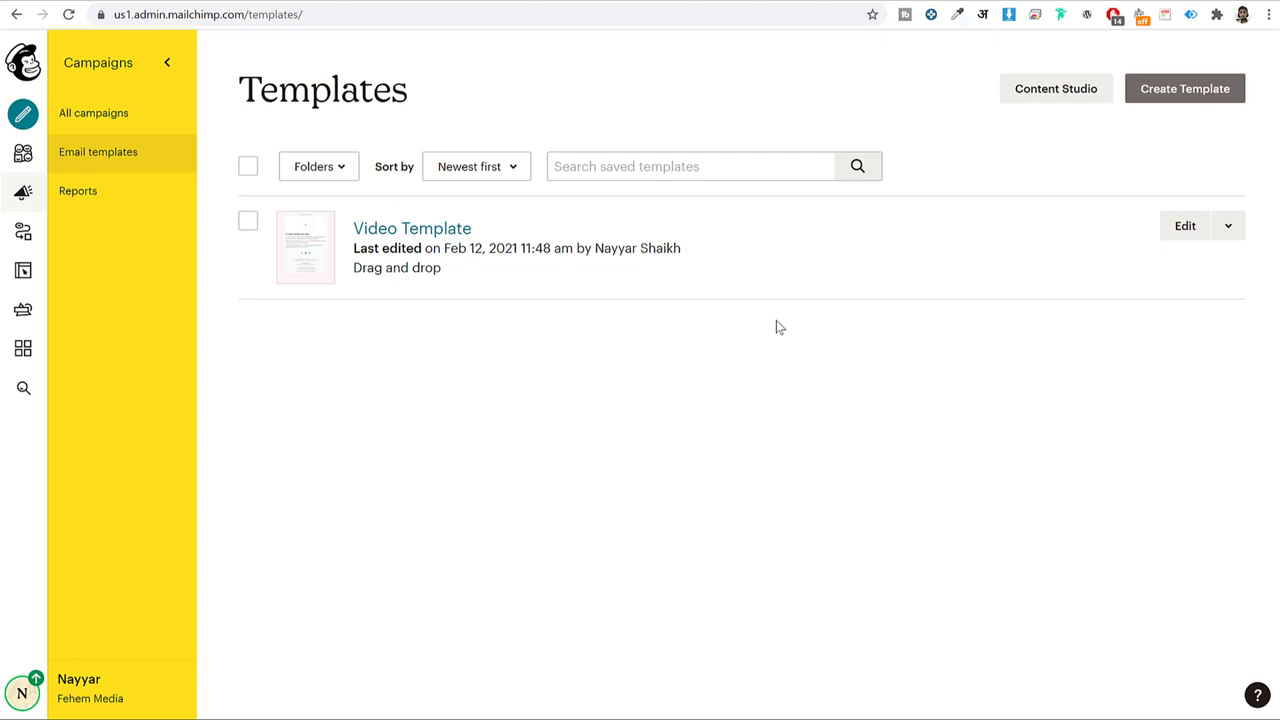
pyautogui.click(91, 3)
pyautogui.scroll(15, 700, 390)
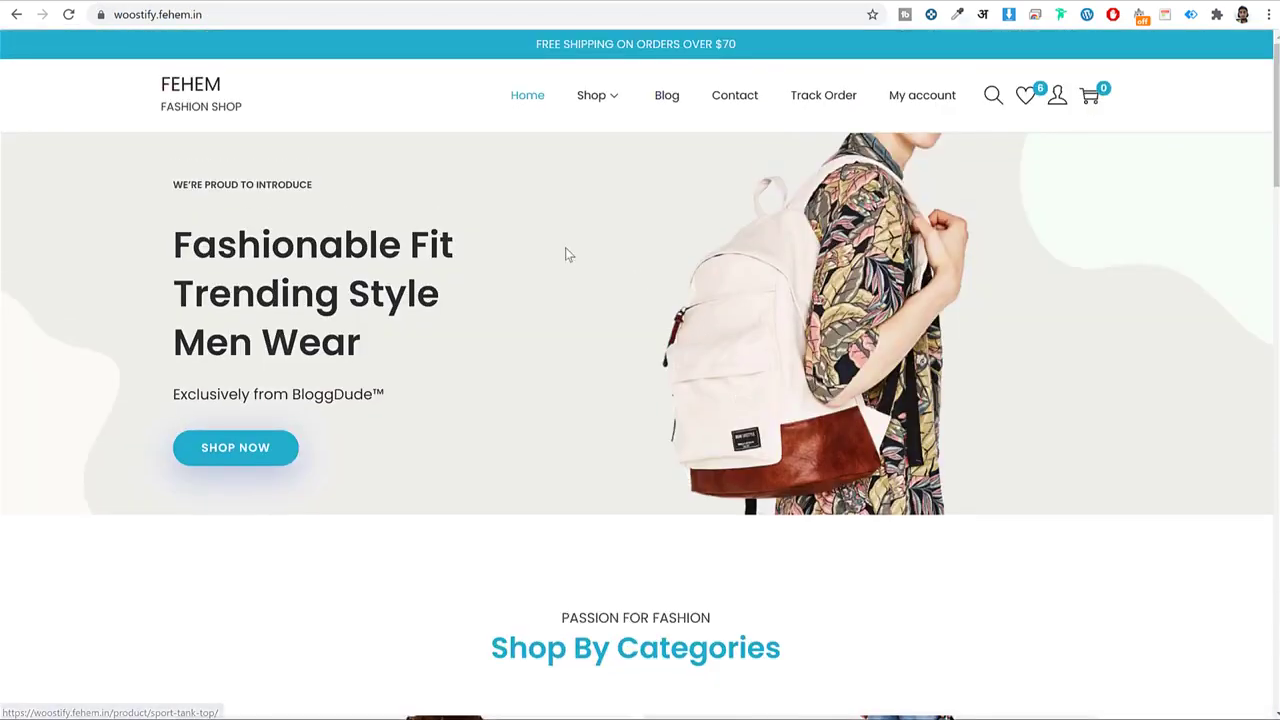
# - Load the shop's WordPress admin dashboard by appending /wp-admin to the site URL
pyautogui.click(310, 9)
pyautogui.click(305, 14)
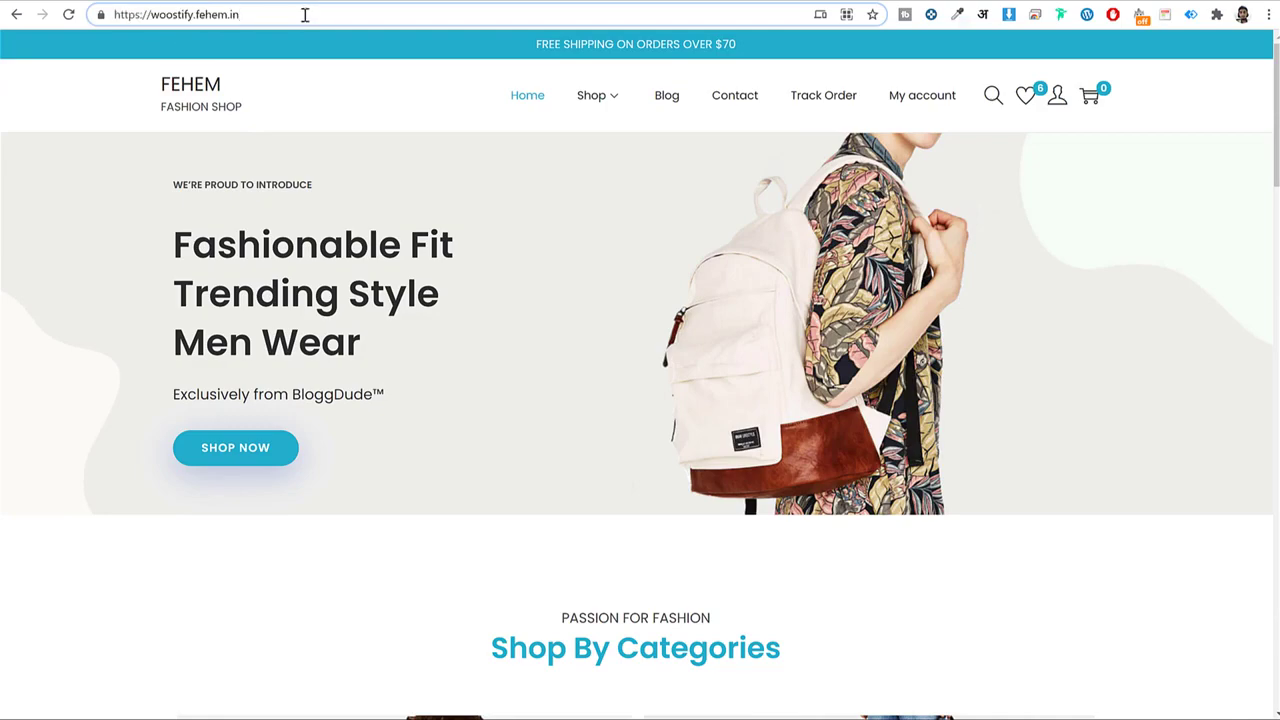
pyautogui.write('/wp-')
pyautogui.press('Return')
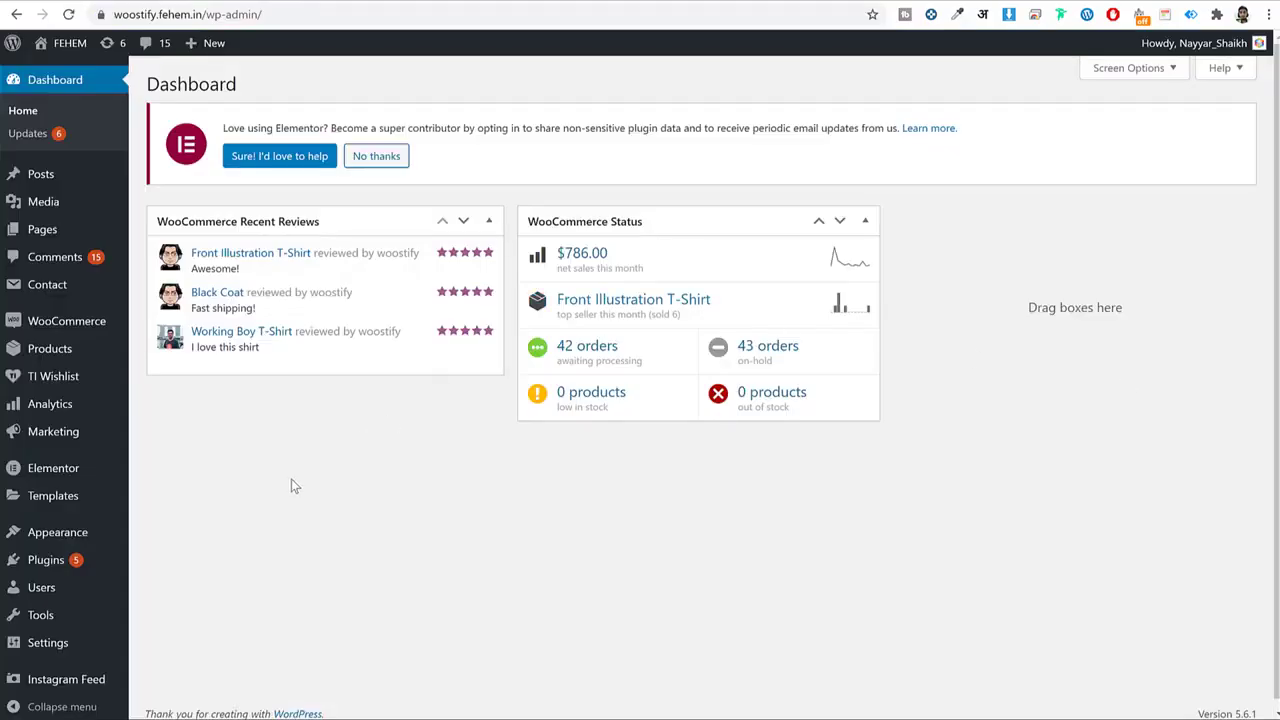
# - Search the Plugins > Add New directory for 'mailchimp'
pyautogui.click(46, 563)
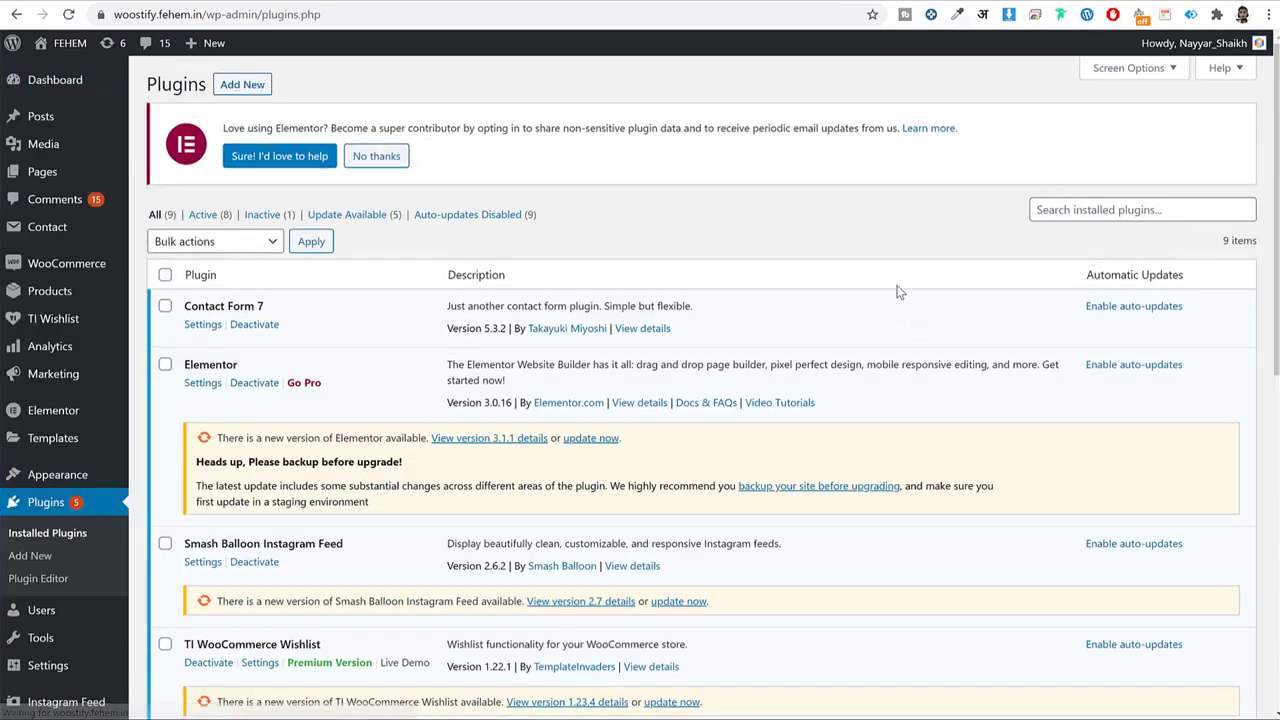
pyautogui.click(262, 88)
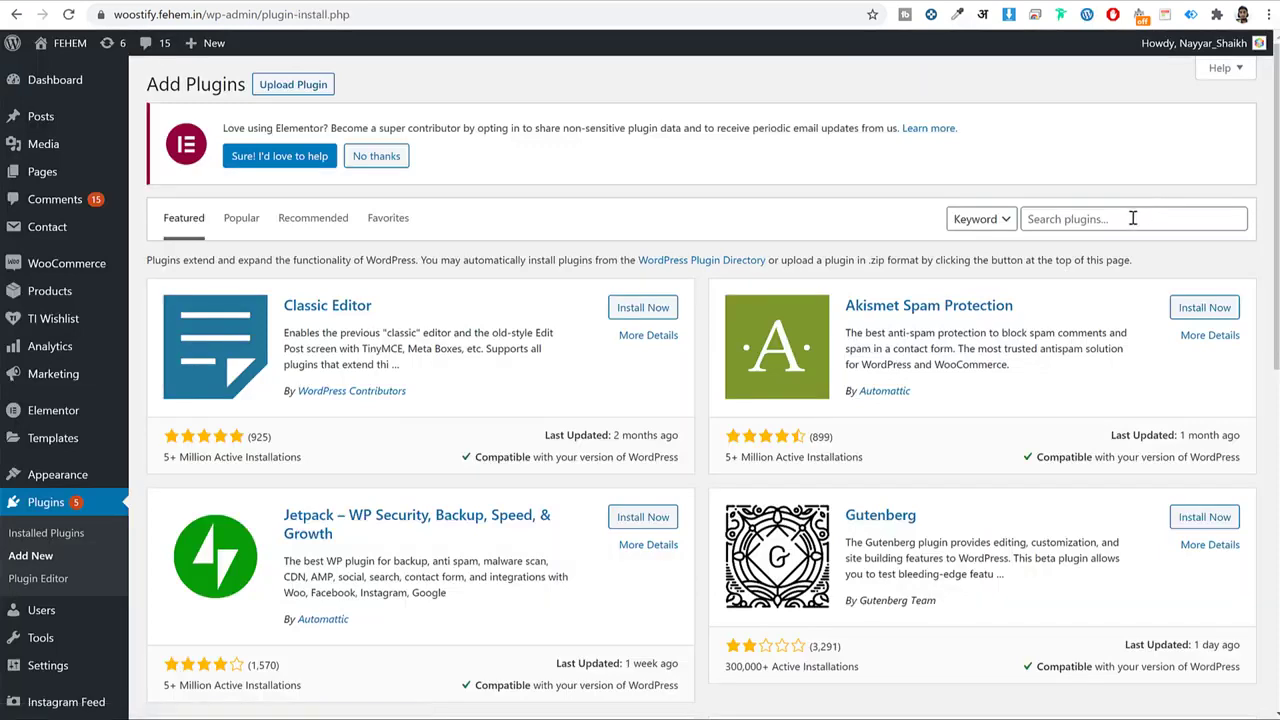
pyautogui.click(1113, 218)
pyautogui.write('mailc')
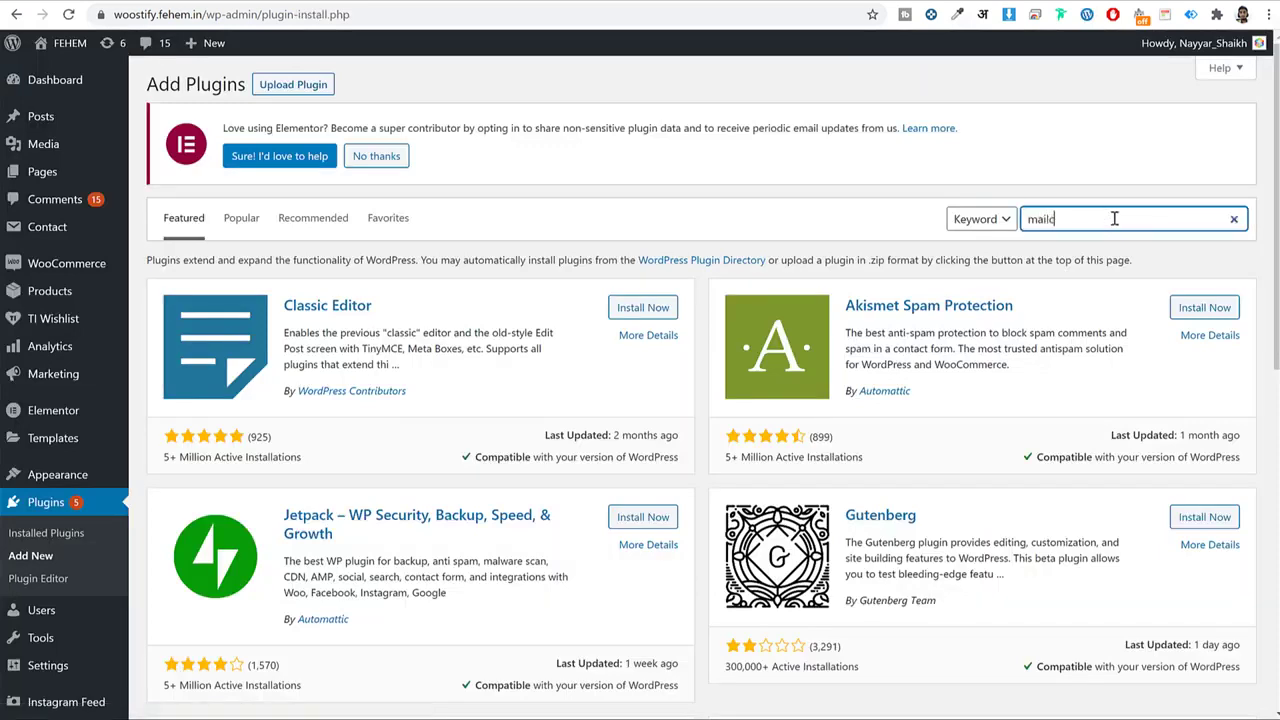
pyautogui.write('himp')
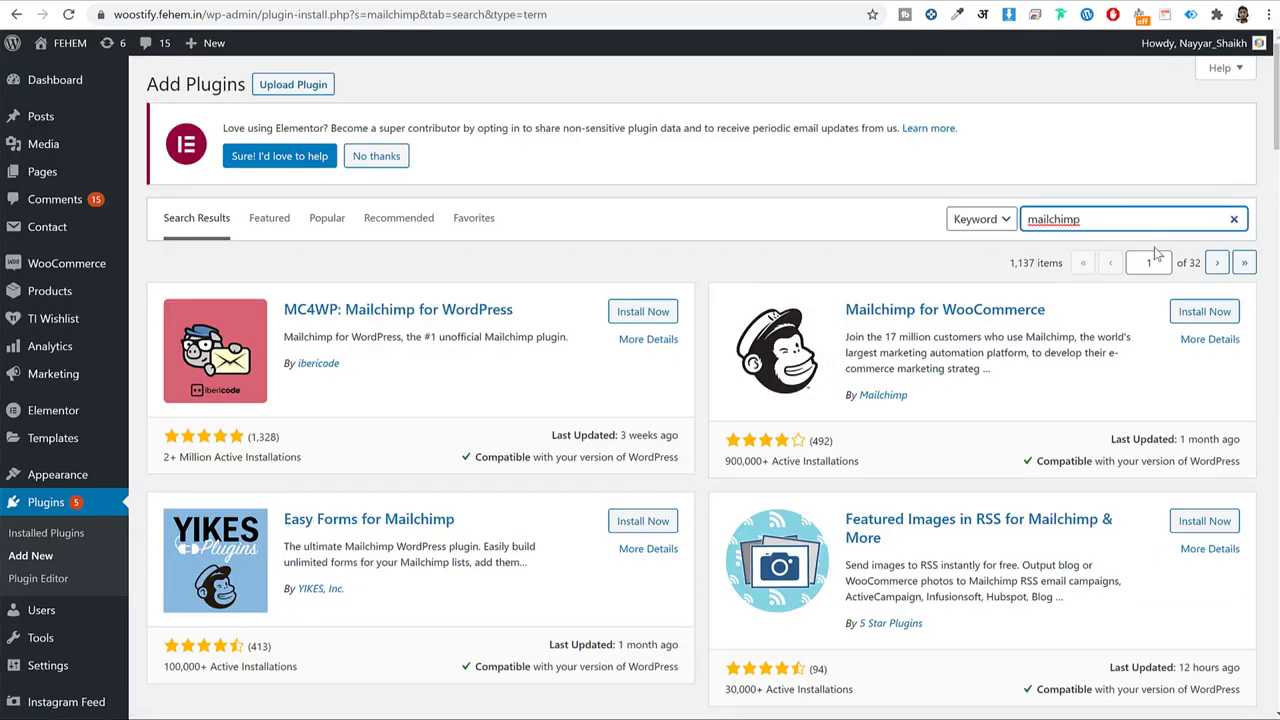
# - Install the MC4WP: Mailchimp for WordPress plugin from the search results
pyautogui.moveTo(283, 306); pyautogui.dragTo(528, 312)
pyautogui.moveTo(884, 312); pyautogui.dragTo(1056, 318)
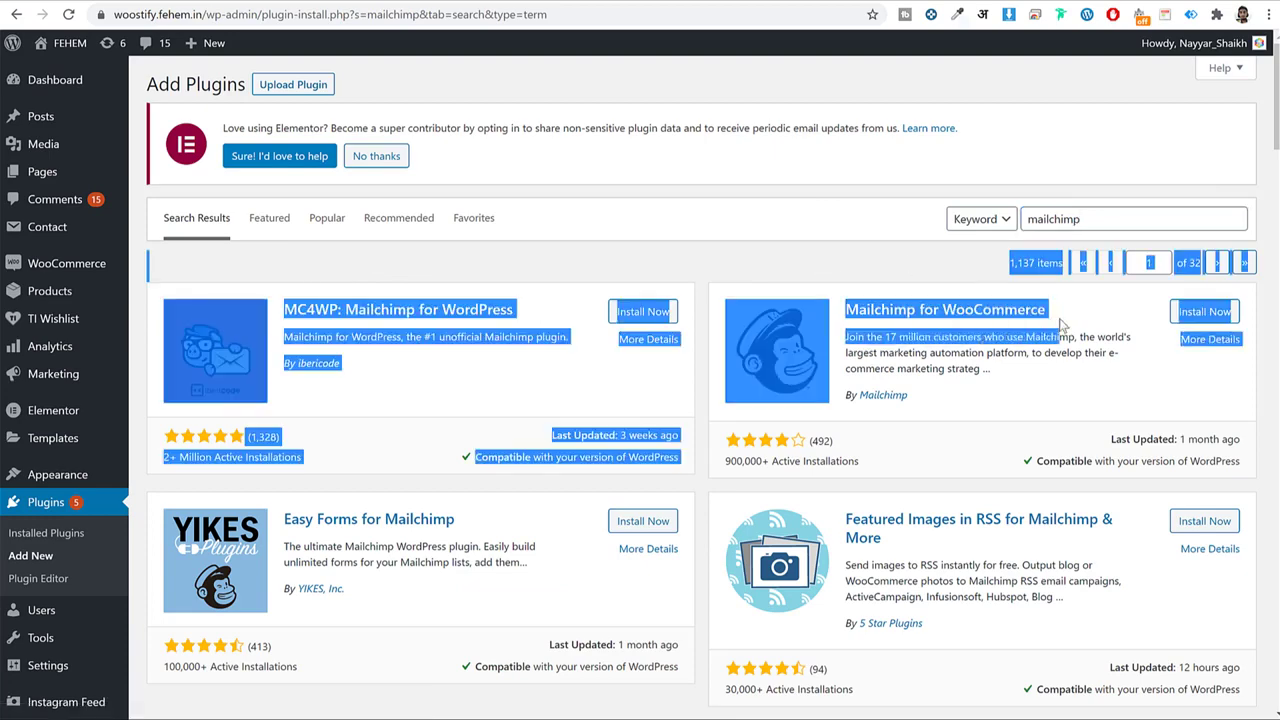
pyautogui.click(703, 308)
pyautogui.click(655, 312)
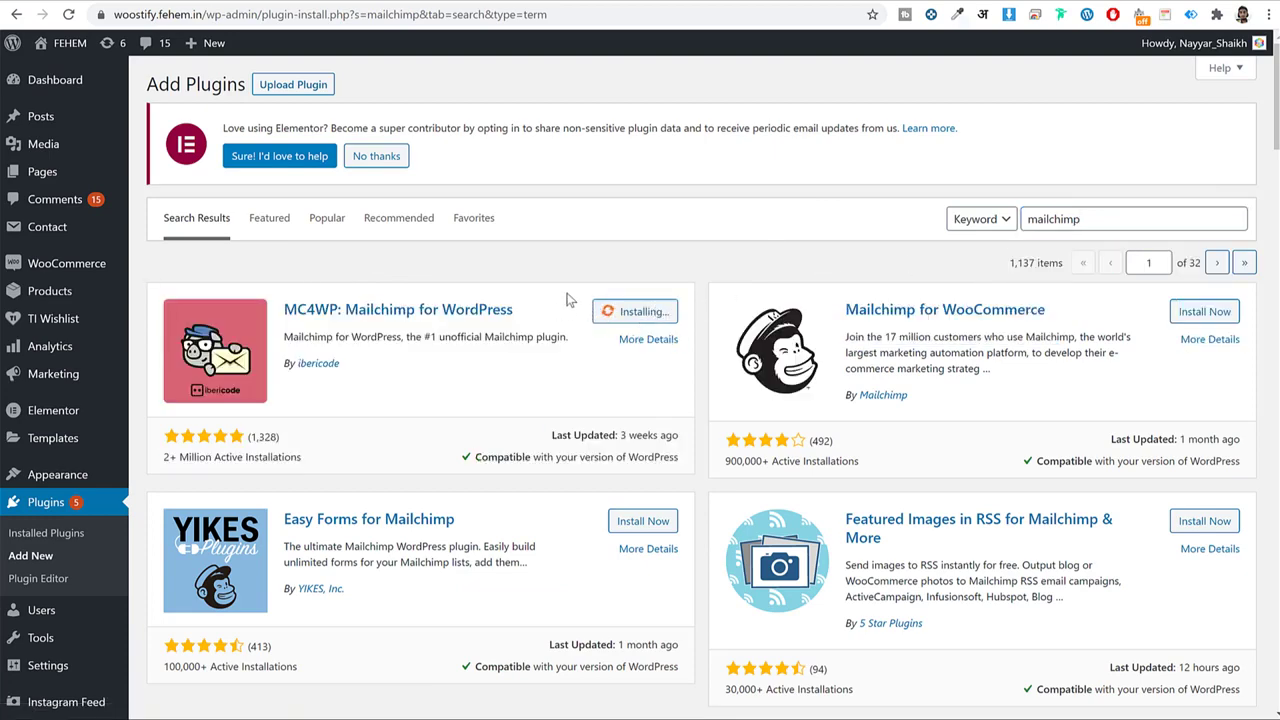
pyautogui.tripleClick(310, 326)
pyautogui.tripleClick(532, 266)
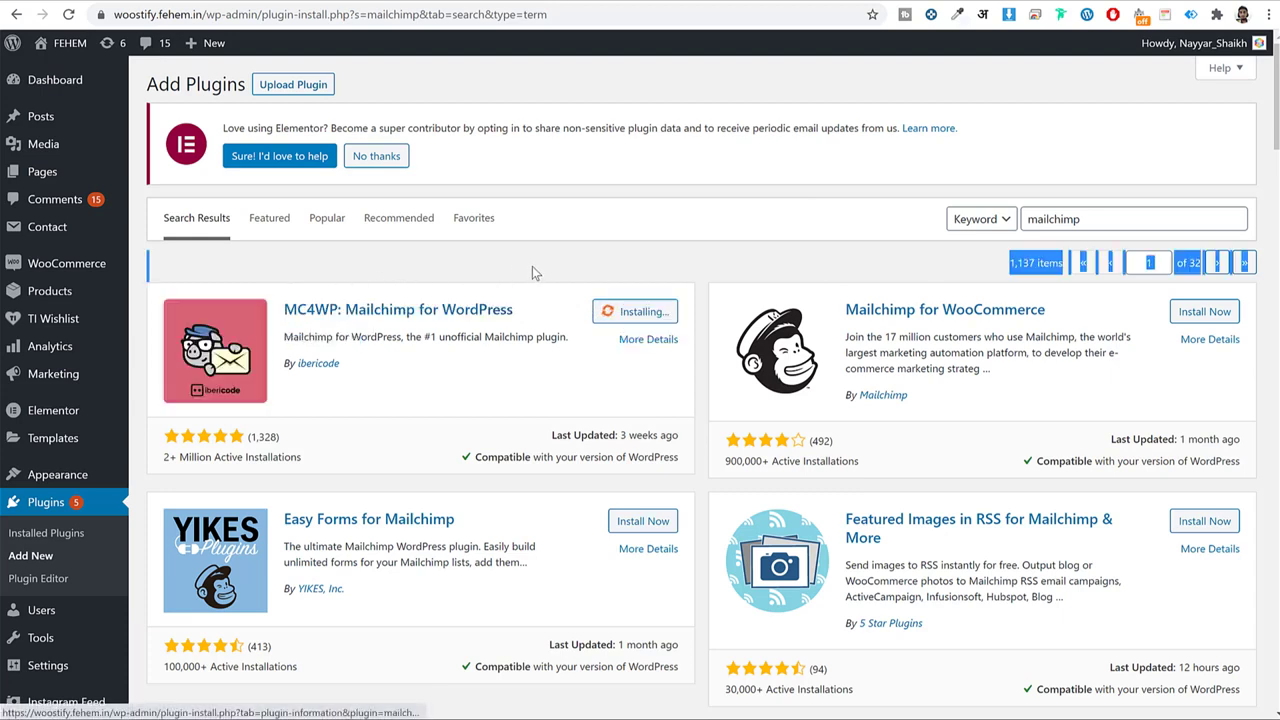
pyautogui.click(534, 267)
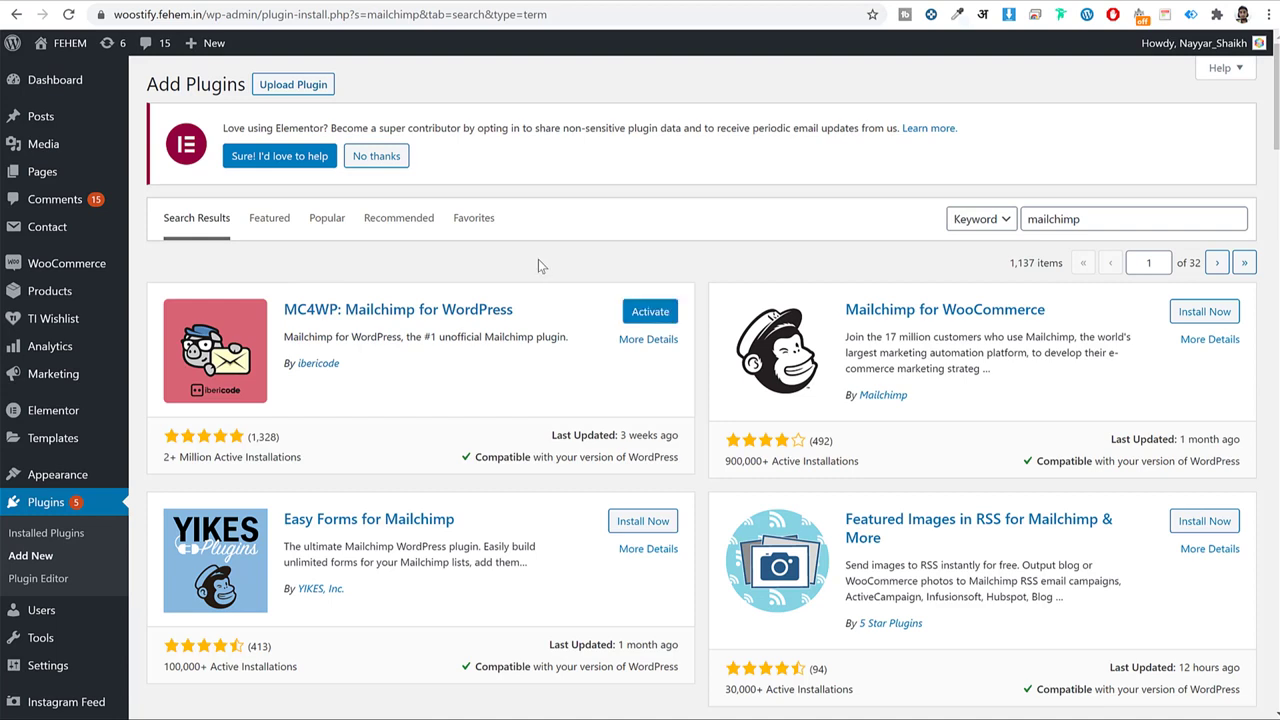
# - Install the Mailchimp for WooCommerce plugin and go to the installed plugins list
pyautogui.moveTo(852, 300); pyautogui.dragTo(1078, 335)
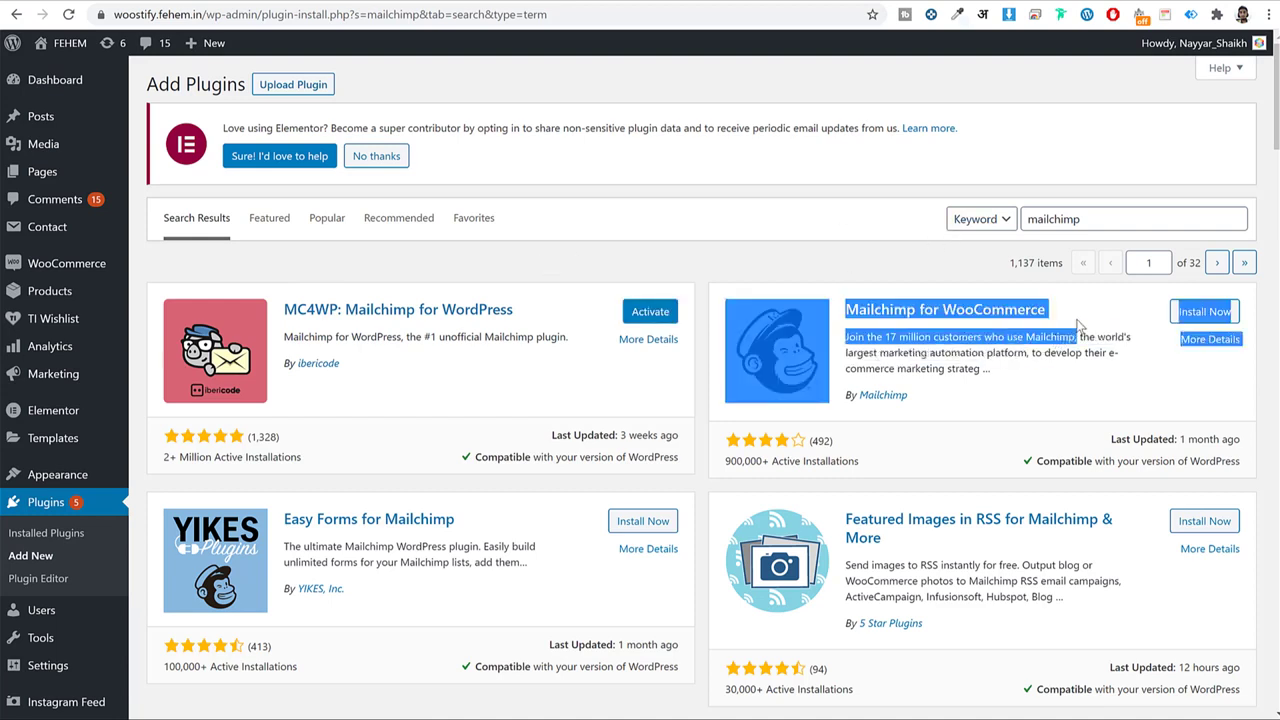
pyautogui.click(1100, 317)
pyautogui.click(1206, 316)
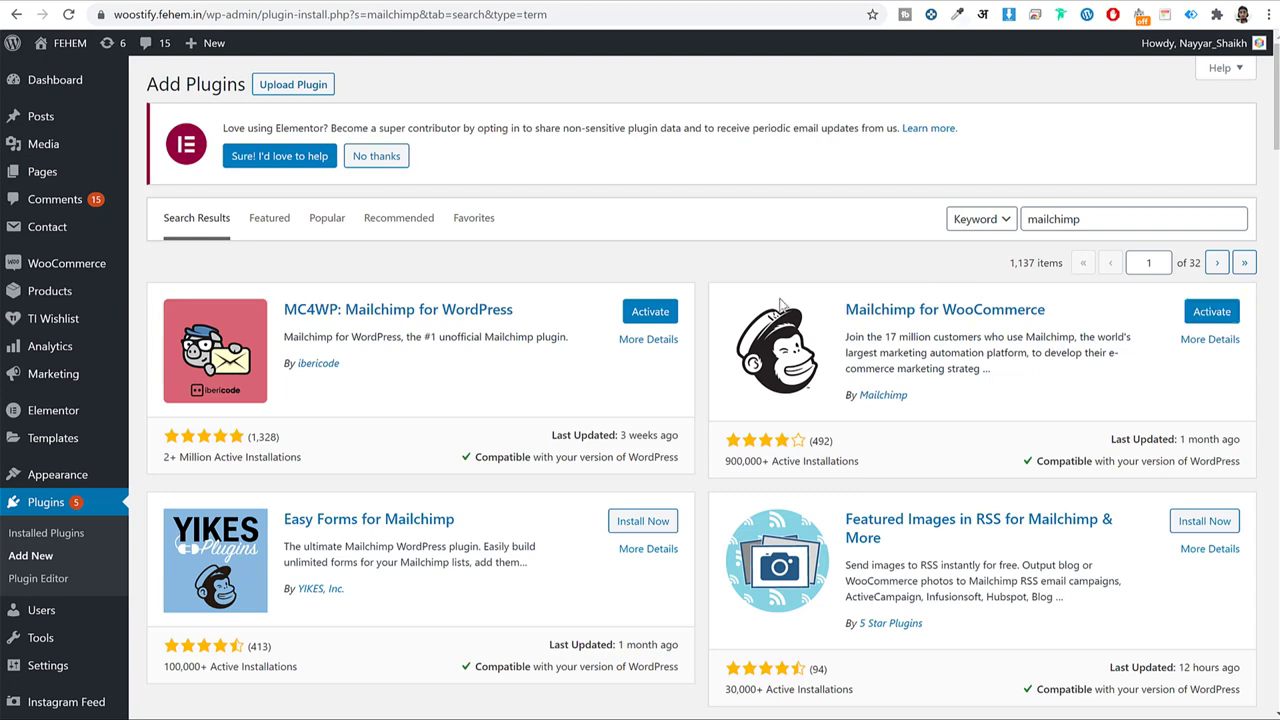
pyautogui.moveTo(845, 300); pyautogui.dragTo(1083, 323)
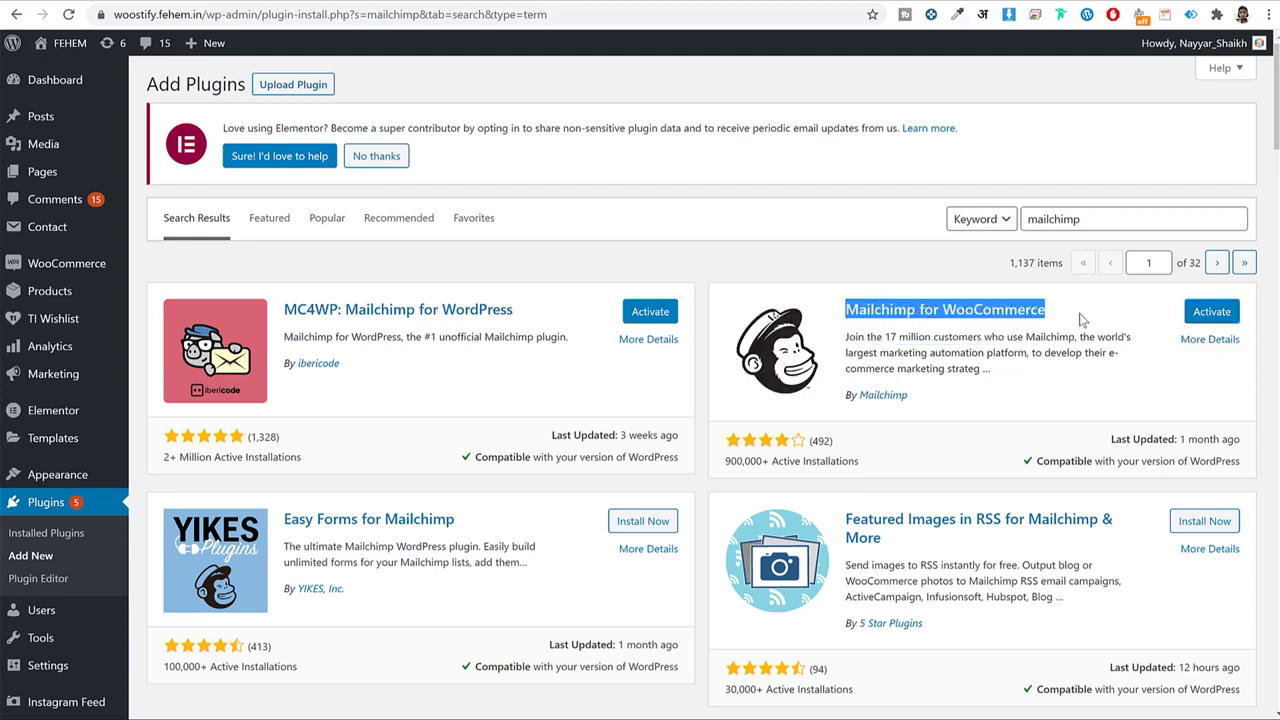
pyautogui.moveTo(286, 306); pyautogui.dragTo(520, 308)
pyautogui.click(897, 287)
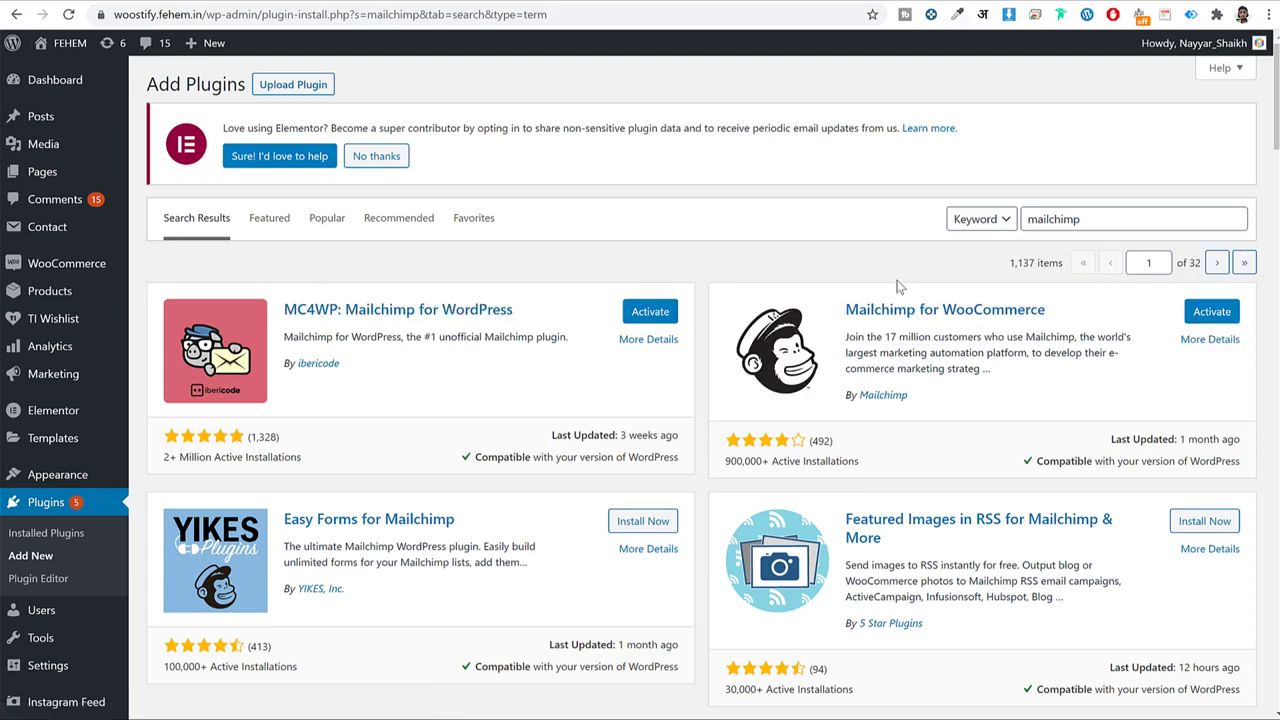
pyautogui.click(62, 506)
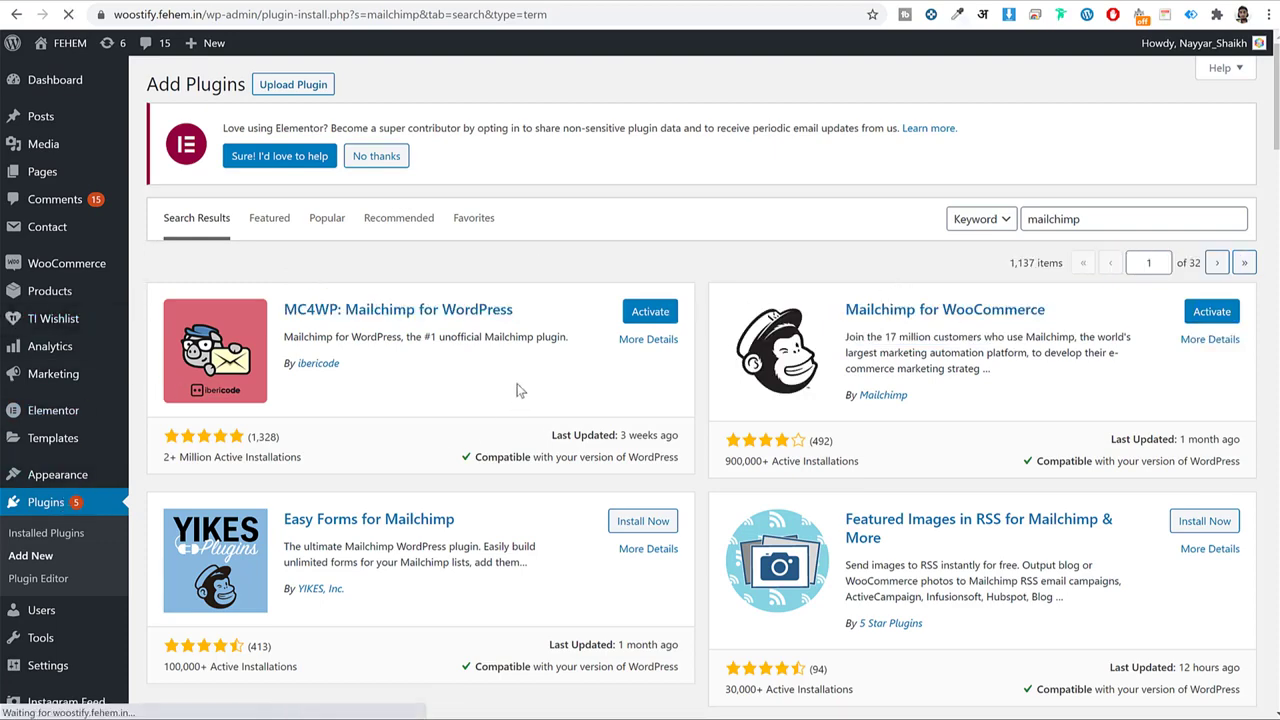
# - Bulk-activate Mailchimp for WooCommerce and MC4WP: Mailchimp for WordPress
pyautogui.scroll(-2, 536, 344)
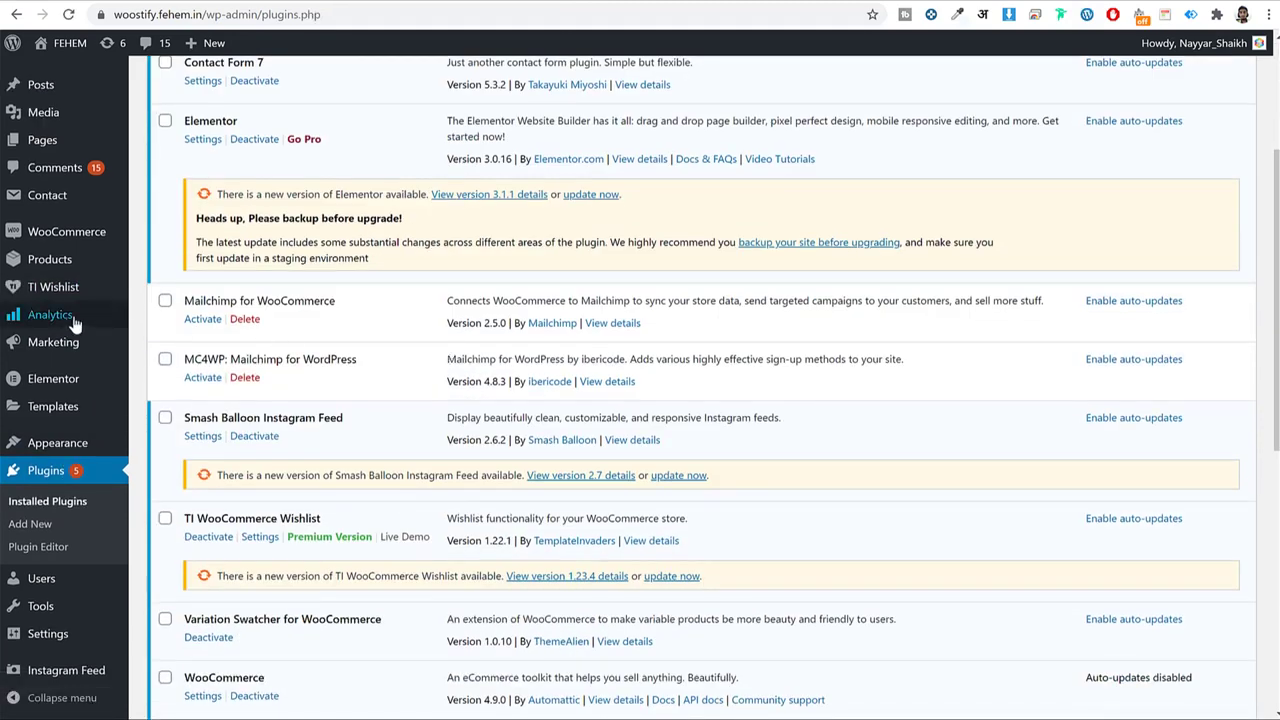
pyautogui.moveTo(75, 316)
pyautogui.click(165, 300)
pyautogui.click(165, 359)
pyautogui.scroll(-4, 265, 379)
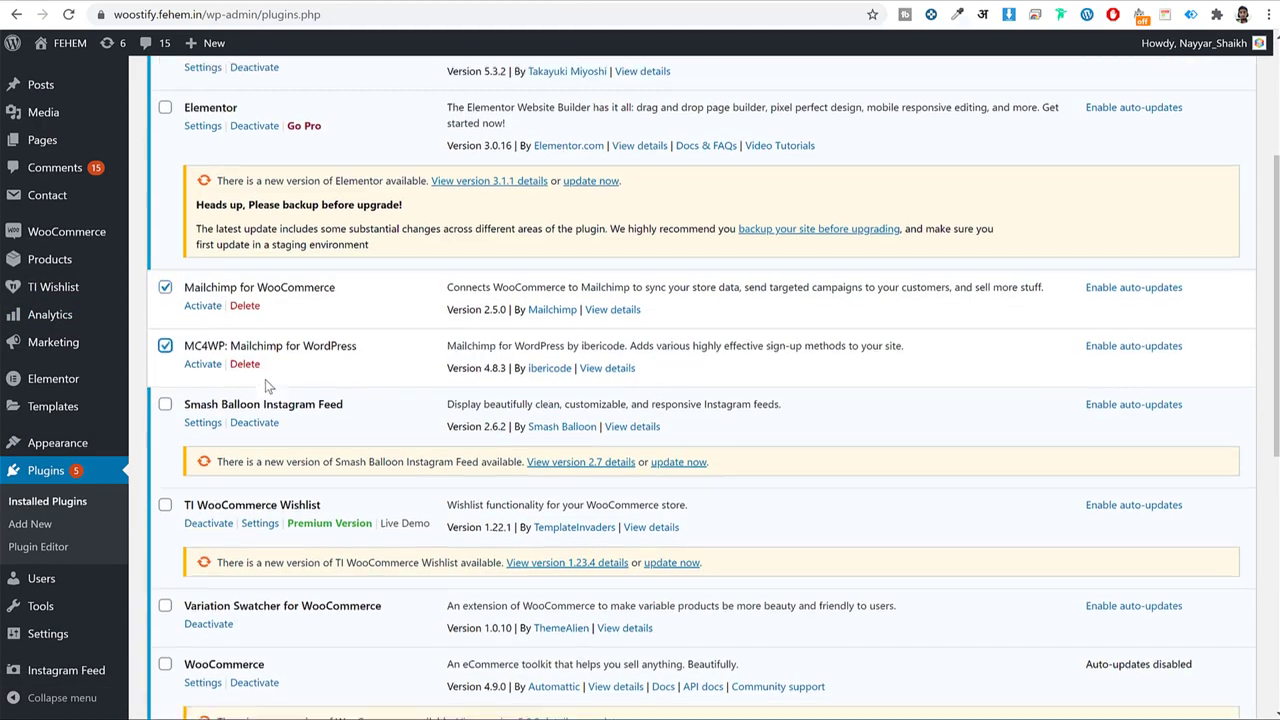
pyautogui.scroll(-2, 272, 595)
pyautogui.click(212, 633)
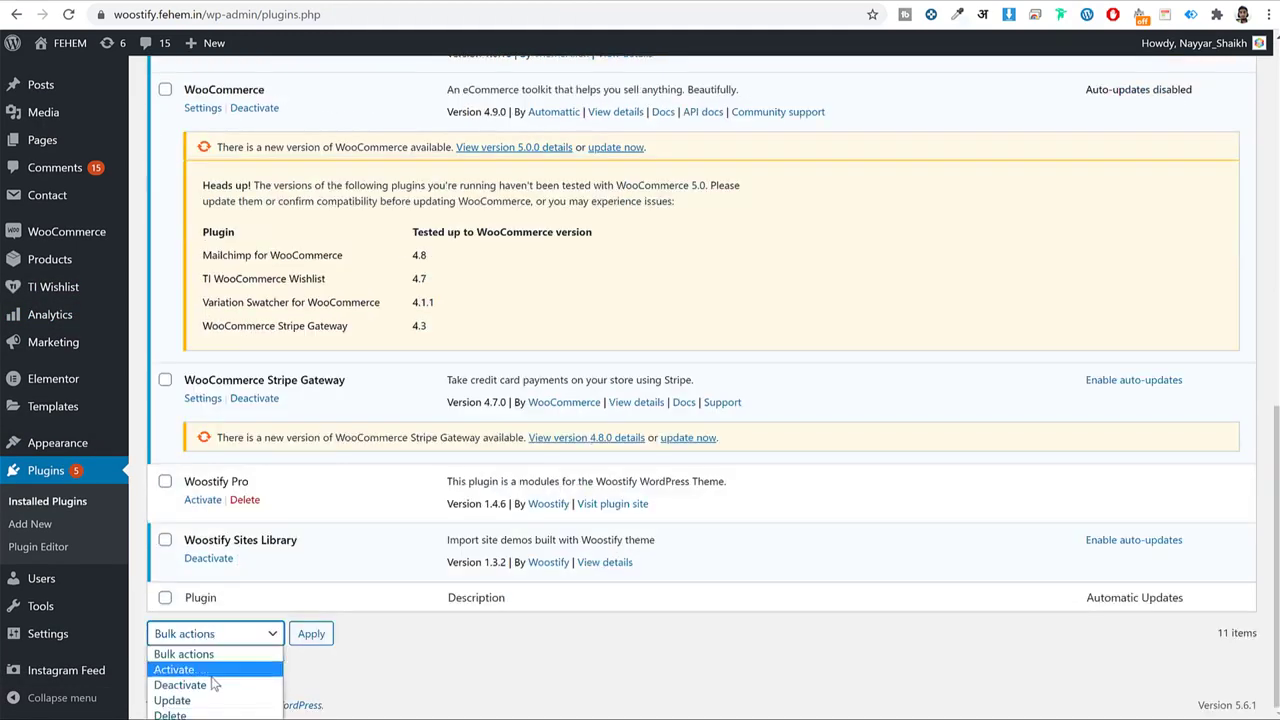
pyautogui.click(185, 675)
pyautogui.click(311, 633)
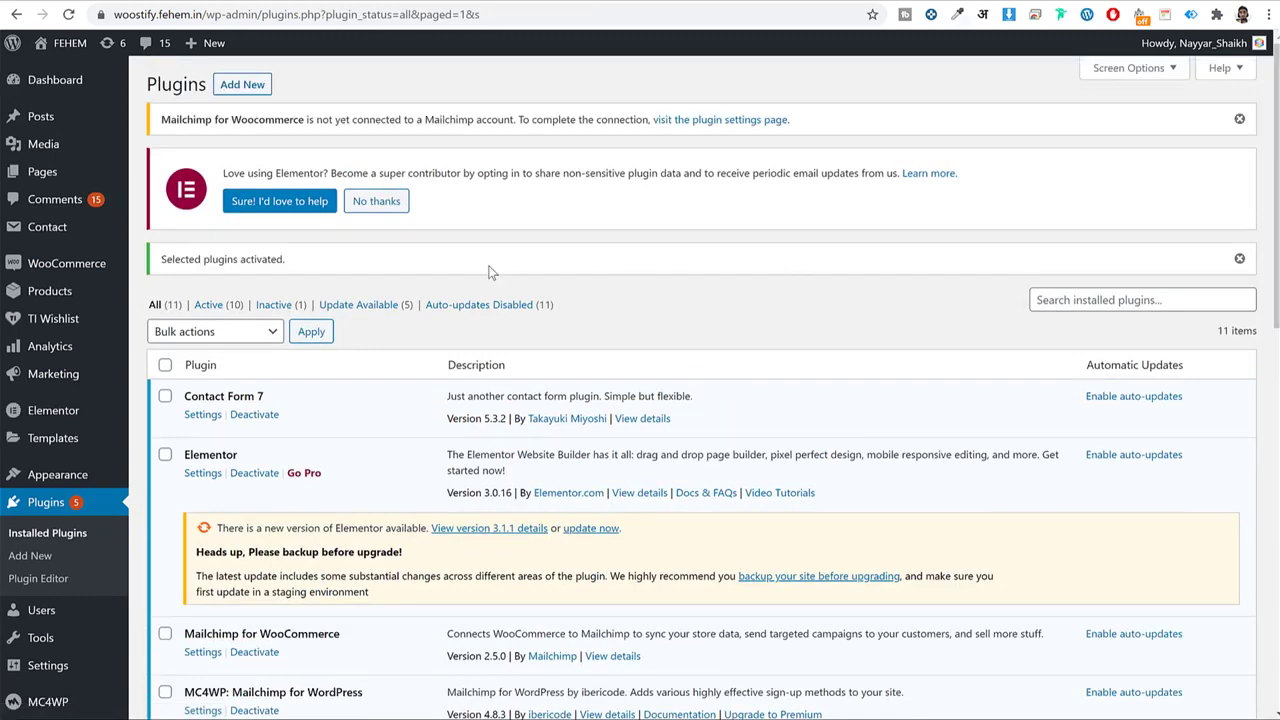
# - Open the MC4WP API settings page, then switch to the Mailchimp account tab
pyautogui.scroll(-3, 312, 405)
pyautogui.moveTo(216, 448); pyautogui.dragTo(374, 449)
pyautogui.click(378, 450)
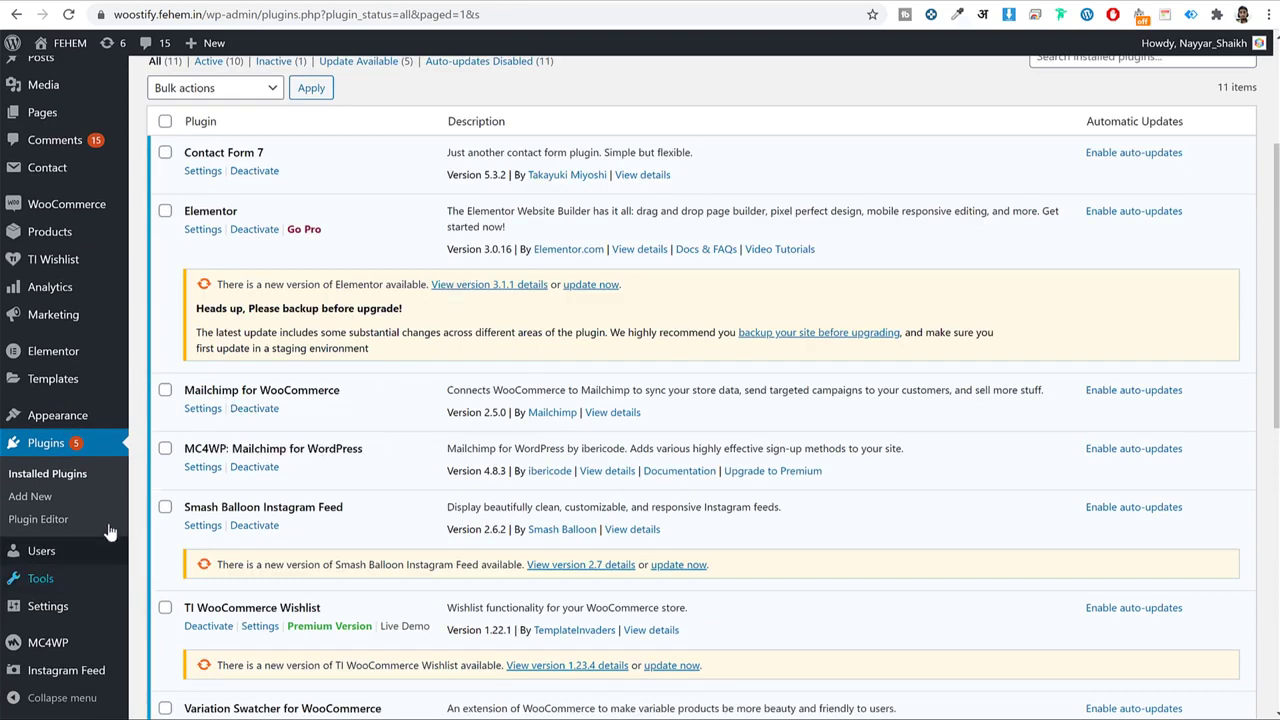
pyautogui.moveTo(60, 655)
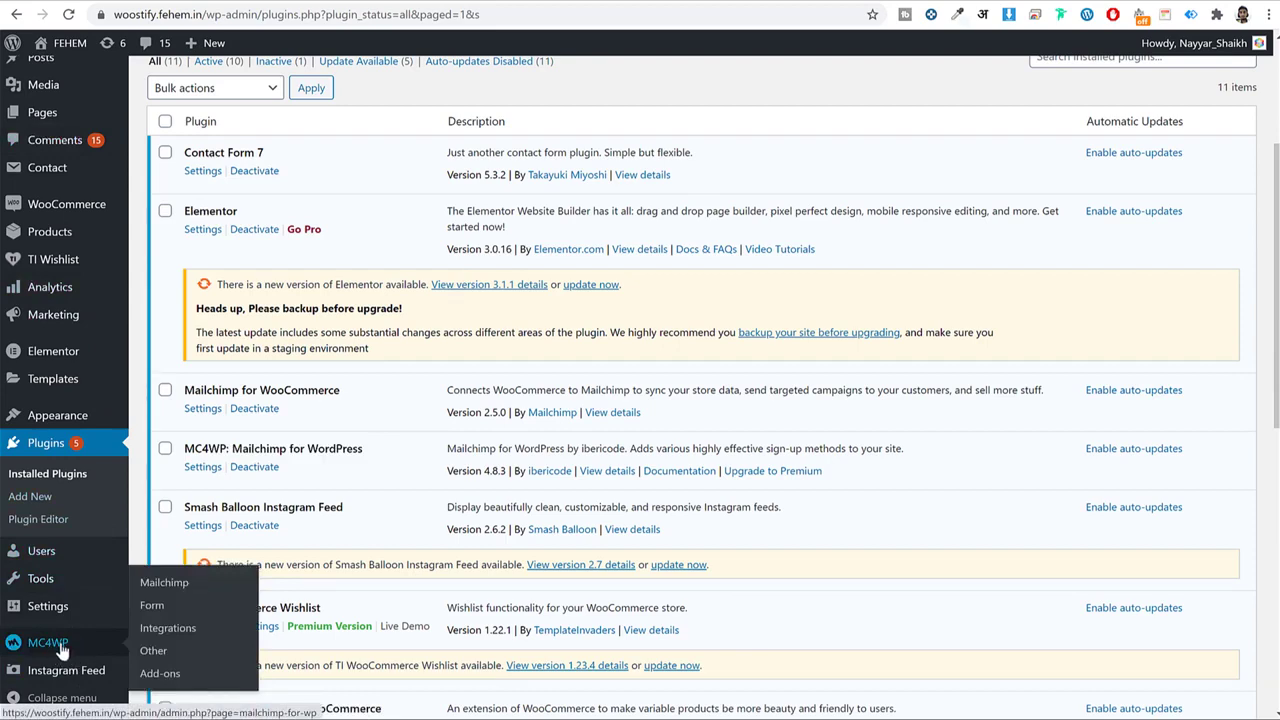
pyautogui.click(62, 649)
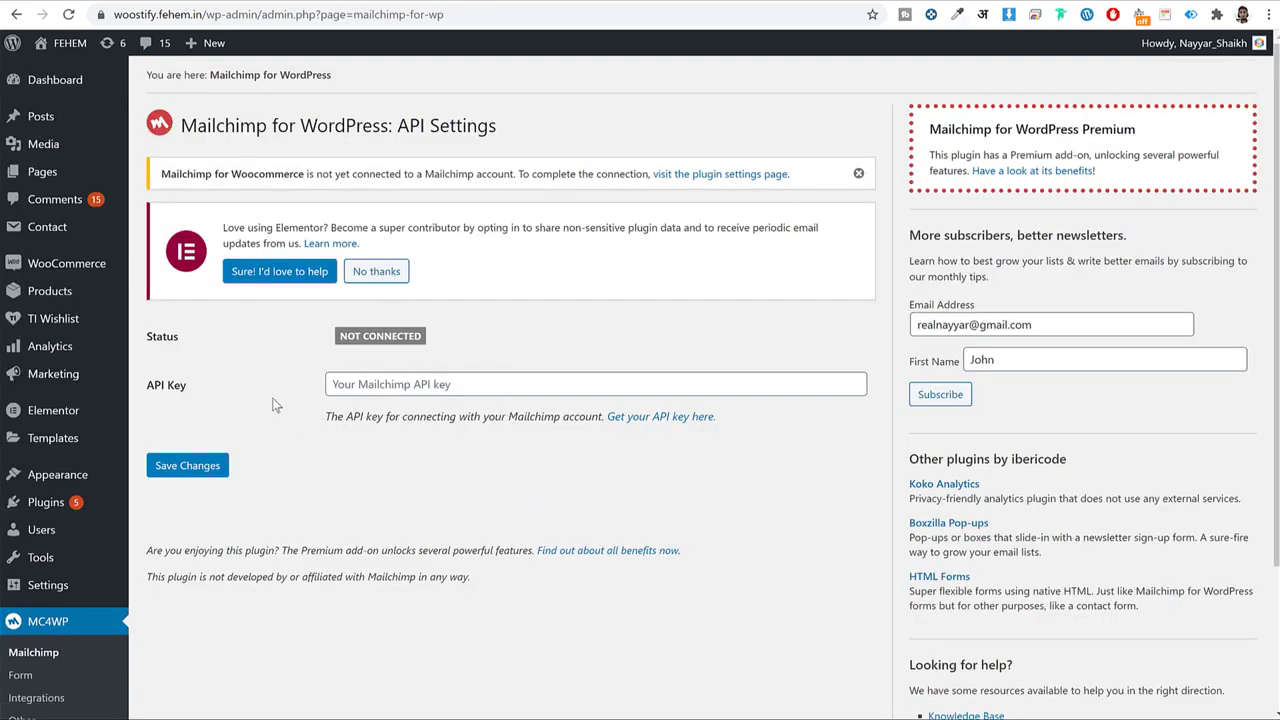
pyautogui.moveTo(210, 379)
pyautogui.mouseDown()
pyautogui.moveTo(150, 386)
pyautogui.moveTo(198, 392)
pyautogui.mouseUp()
pyautogui.click(198, 392)
pyautogui.click(300, 2)
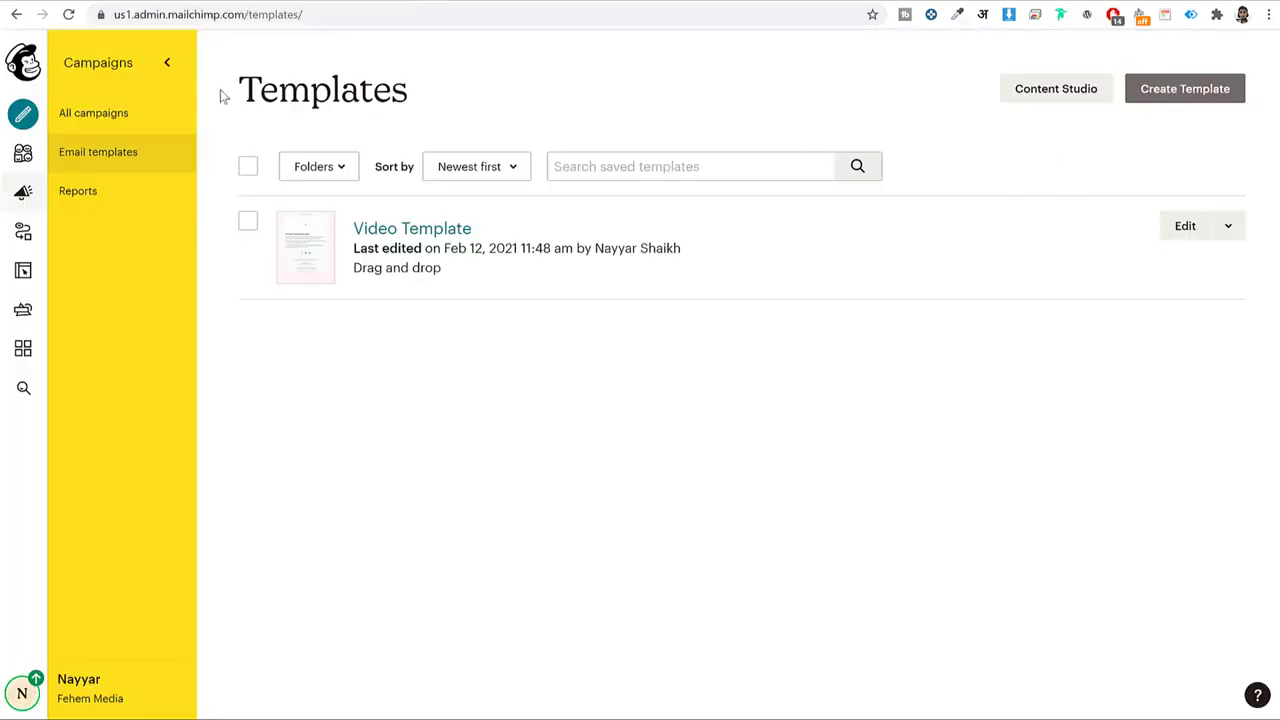
# - Create a new API key under Account > Extras > API keys in Mailchimp
pyautogui.click(21, 693)
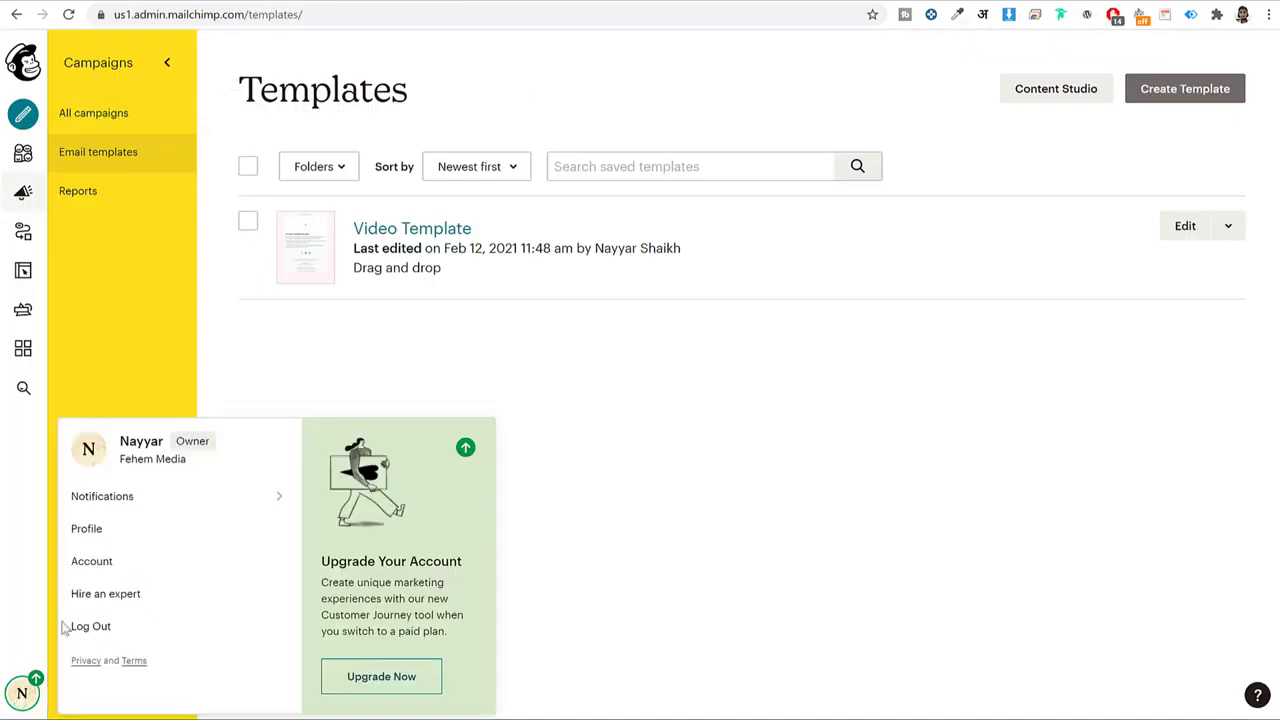
pyautogui.click(108, 563)
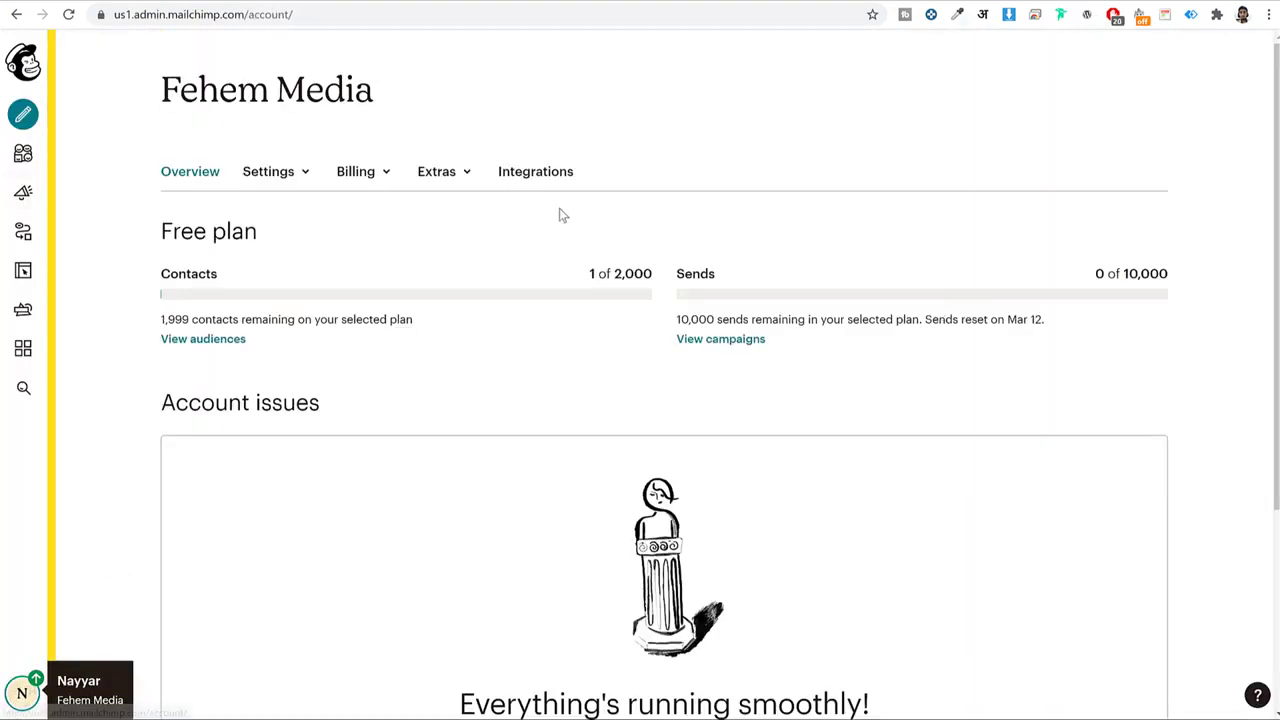
pyautogui.click(450, 174)
pyautogui.click(445, 252)
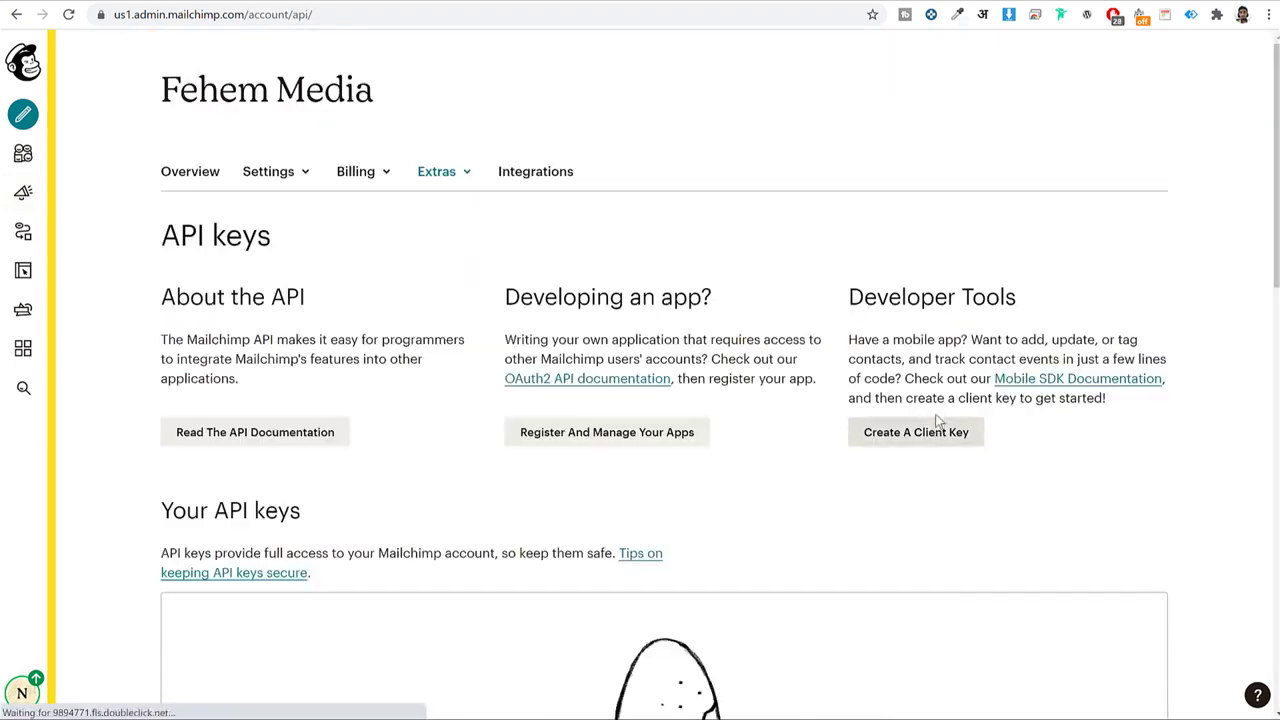
pyautogui.scroll(-6, 934, 425)
pyautogui.scroll(6, 823, 334)
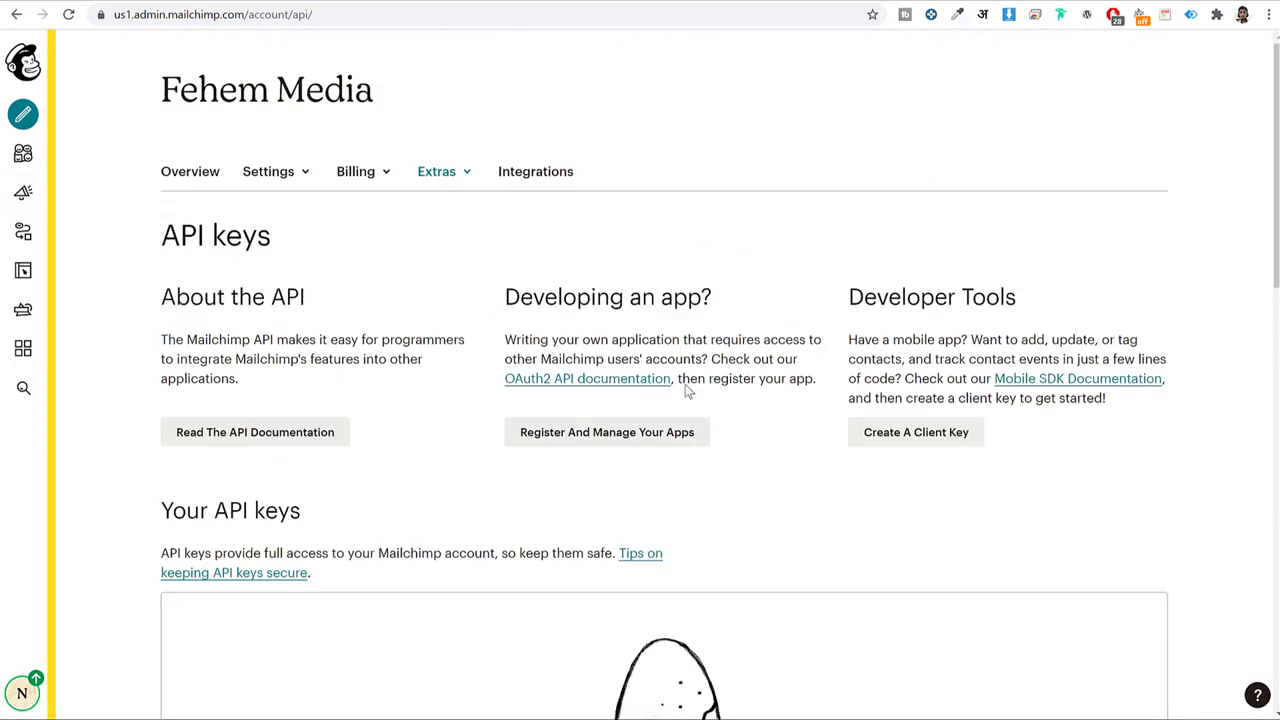
pyautogui.scroll(-6, 686, 391)
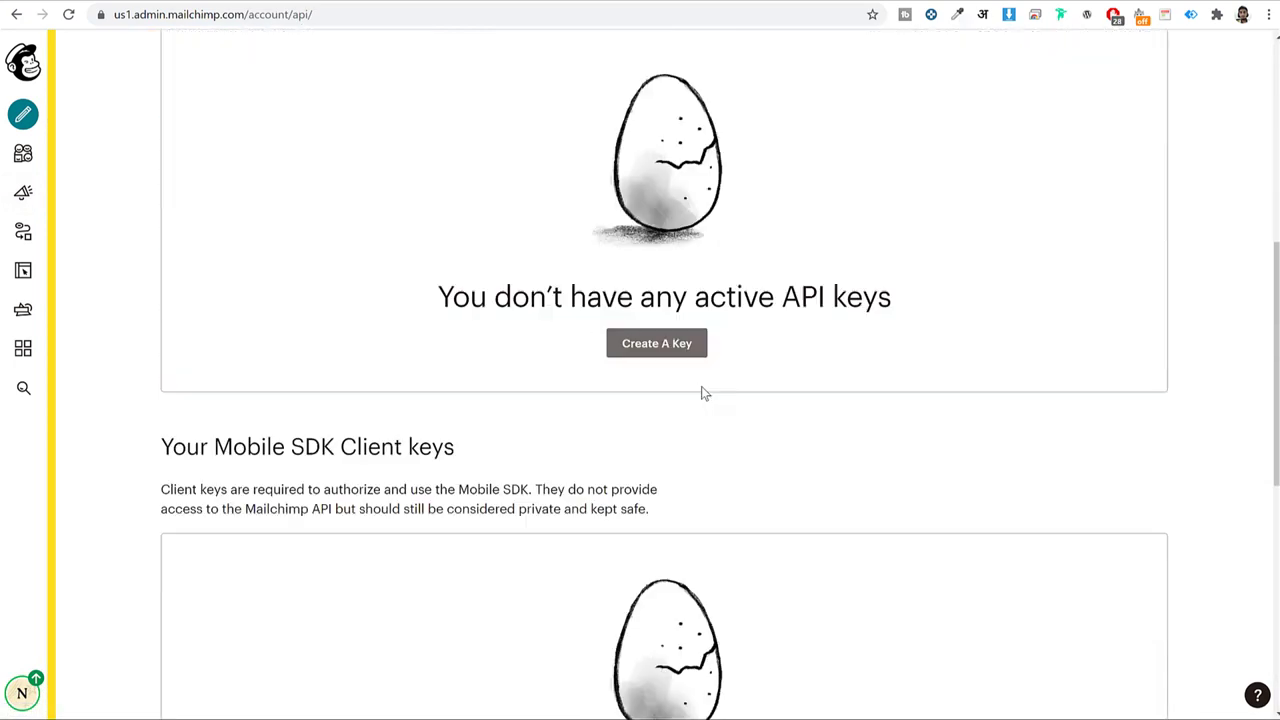
pyautogui.click(664, 342)
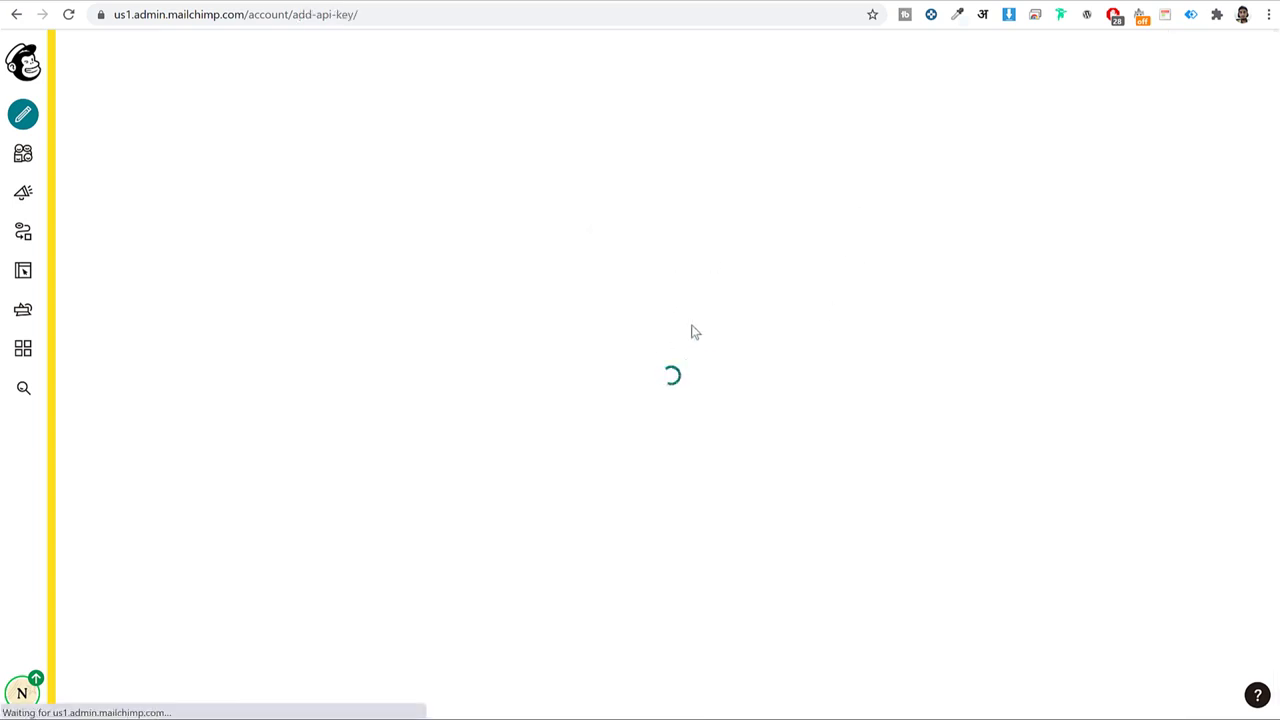
# - Copy the new key, paste it into the MC4WP API Key field, and save
pyautogui.scroll(-3, 803, 392)
pyautogui.click(795, 406)
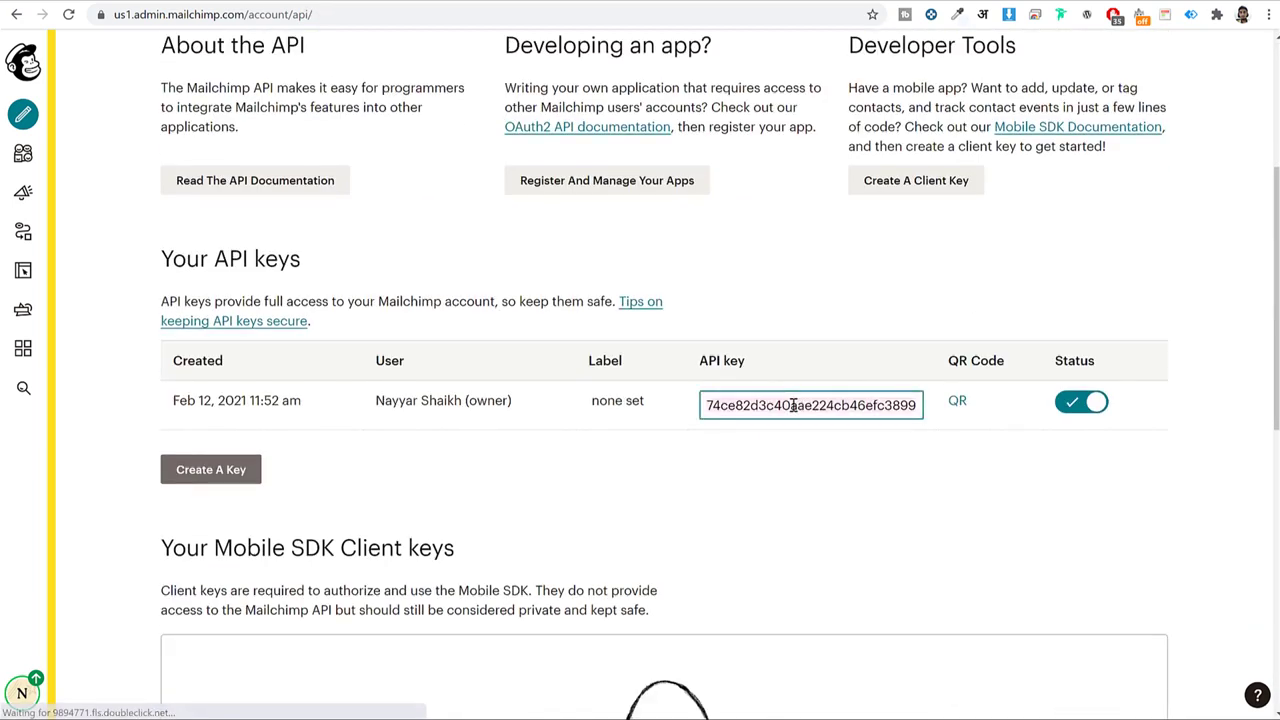
pyautogui.rightClick(795, 406)
pyautogui.click(880, 458)
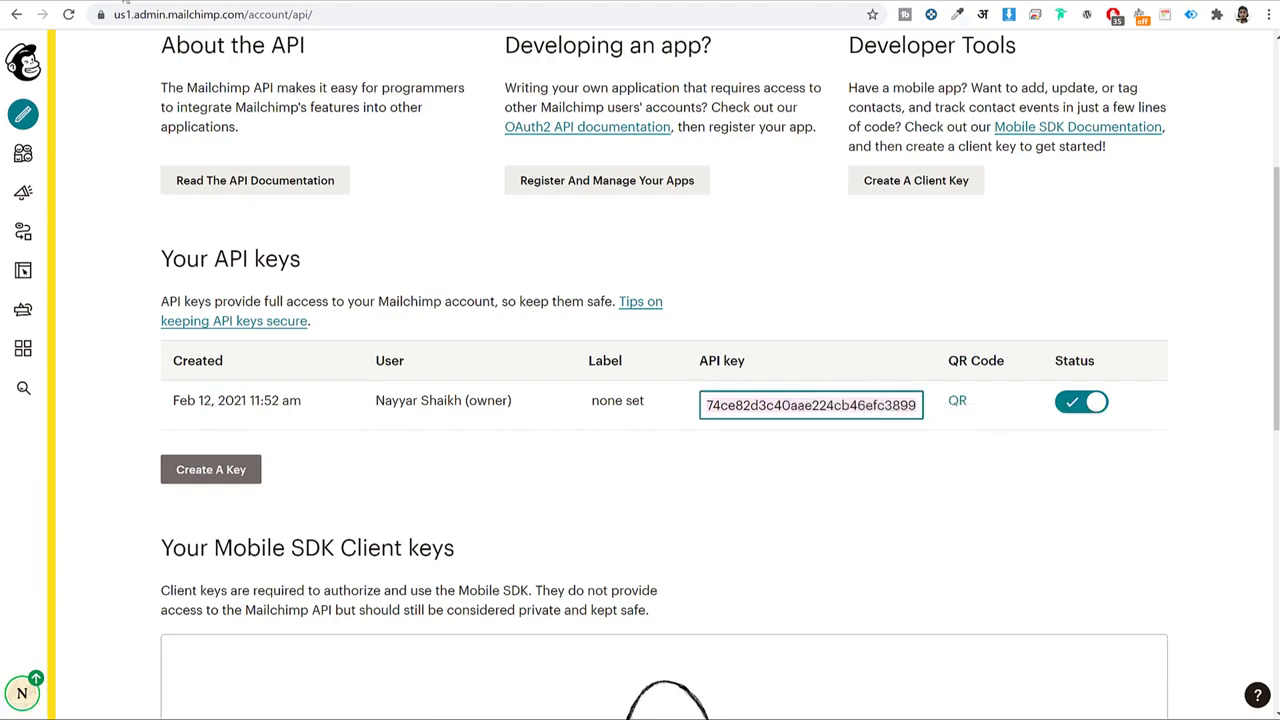
pyautogui.click(155, 4)
pyautogui.click(405, 388)
pyautogui.hotkey('ctrl', 'v')
pyautogui.click(200, 471)
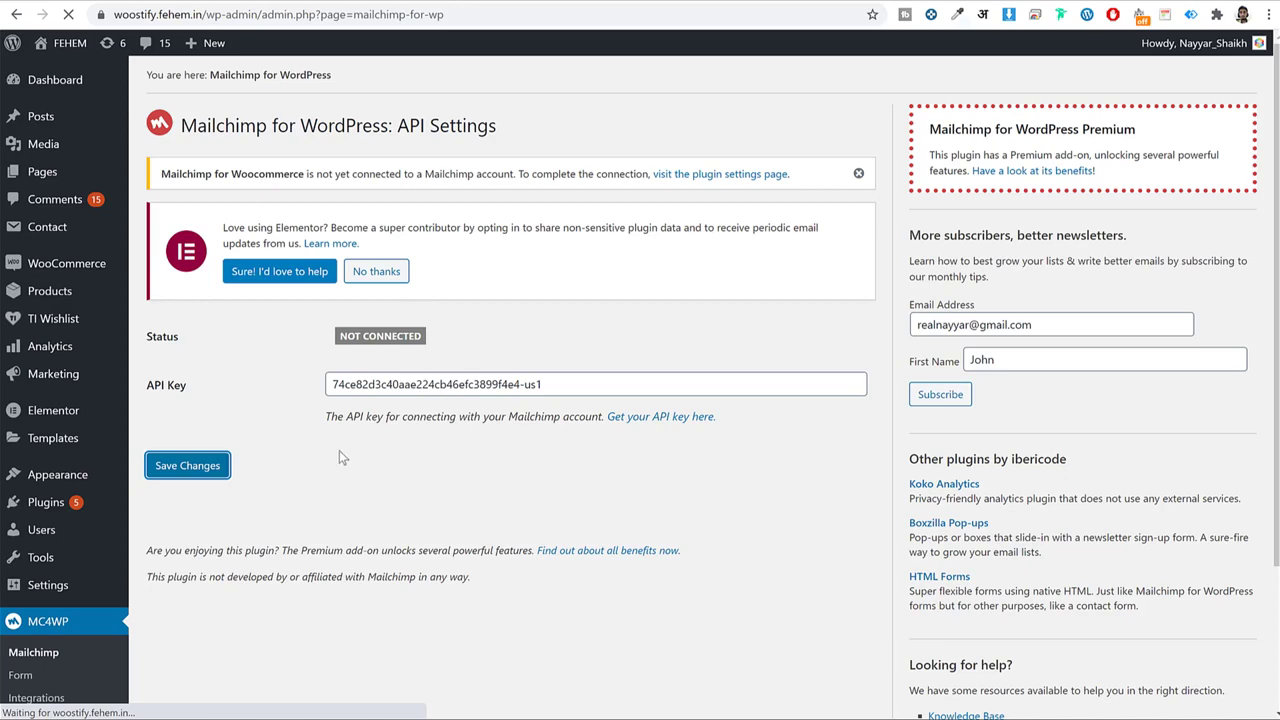
# - Check the connected BloggDude - SEO Newsletter list, selecting its ID ff65cf6d06 and noting 1 subscriber
pyautogui.scroll(-3, 211, 522)
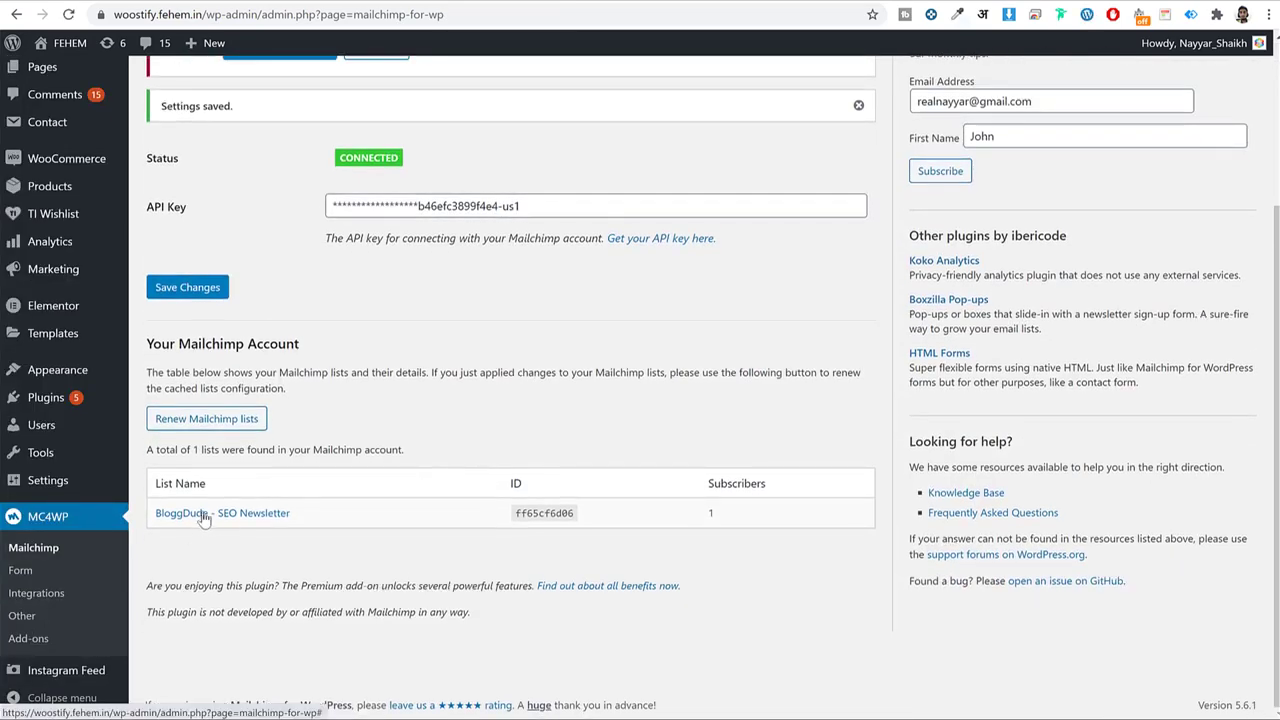
pyautogui.moveTo(344, 517); pyautogui.dragTo(161, 516)
pyautogui.click(180, 552)
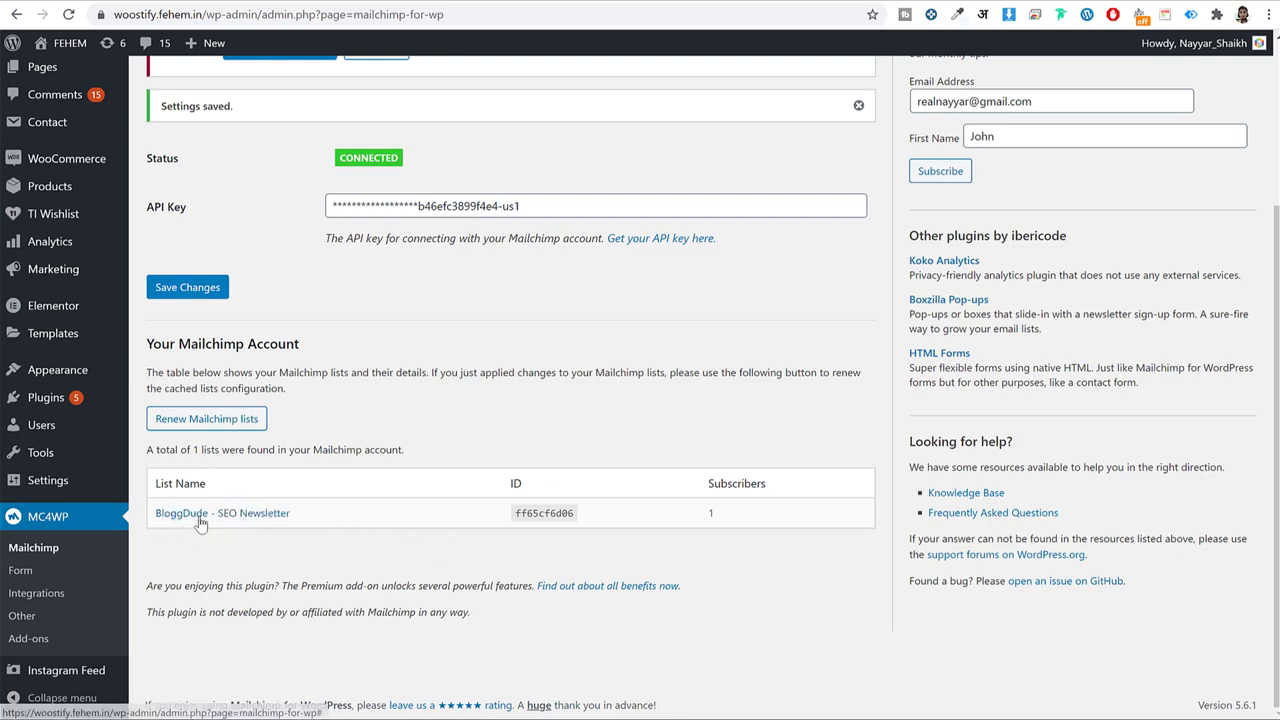
pyautogui.doubleClick(545, 513)
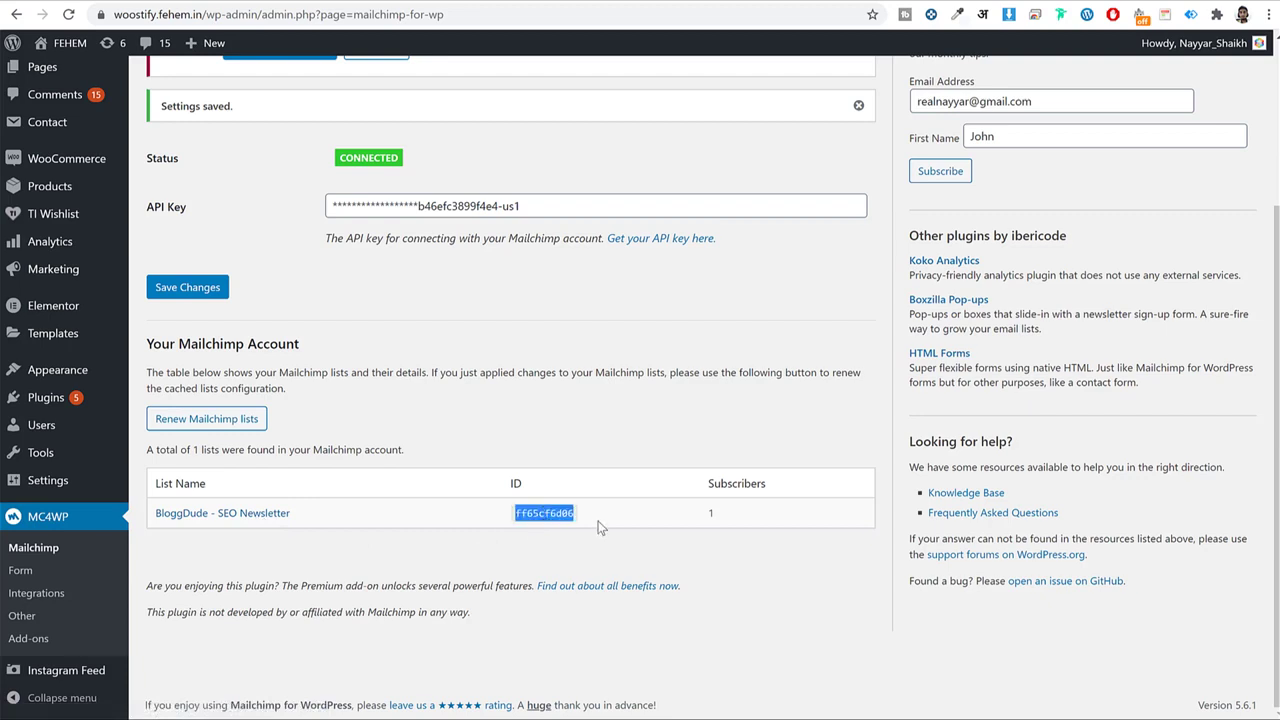
pyautogui.moveTo(715, 525); pyautogui.dragTo(706, 525)
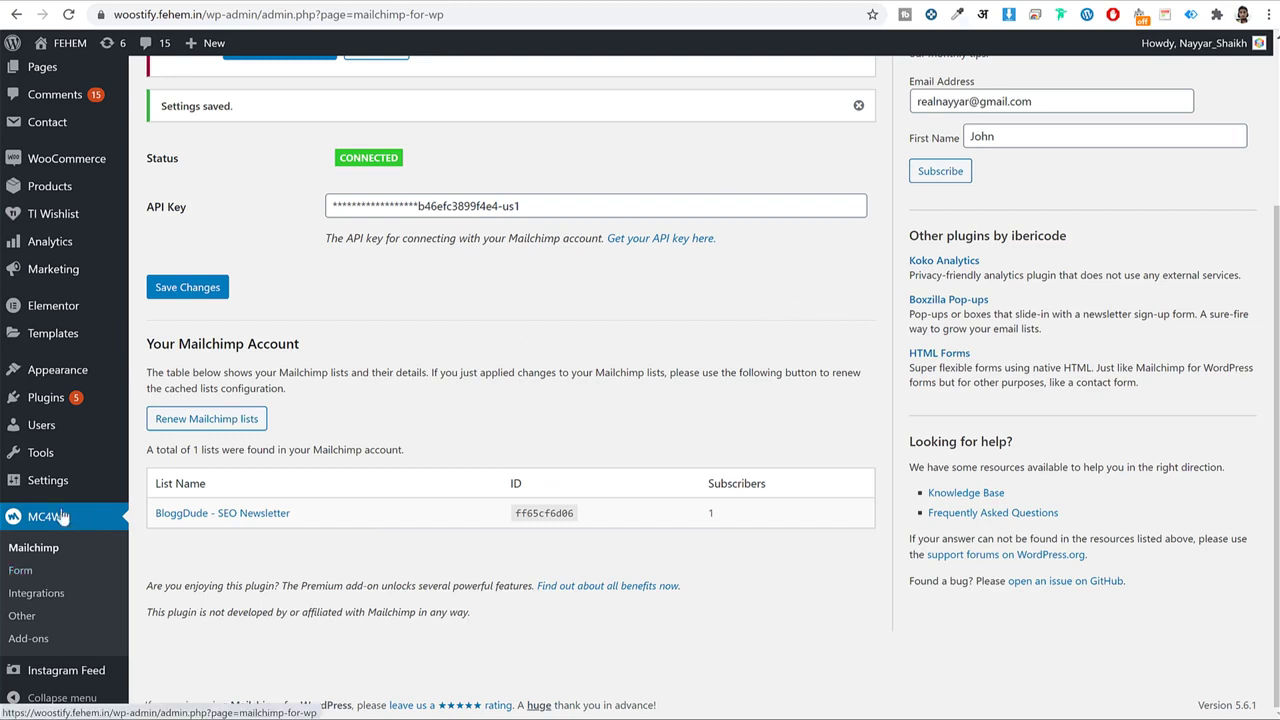
# - Add a new MC4WP form named Form1 for the BloggDude - SEO Newsletter list
pyautogui.click(21, 573)
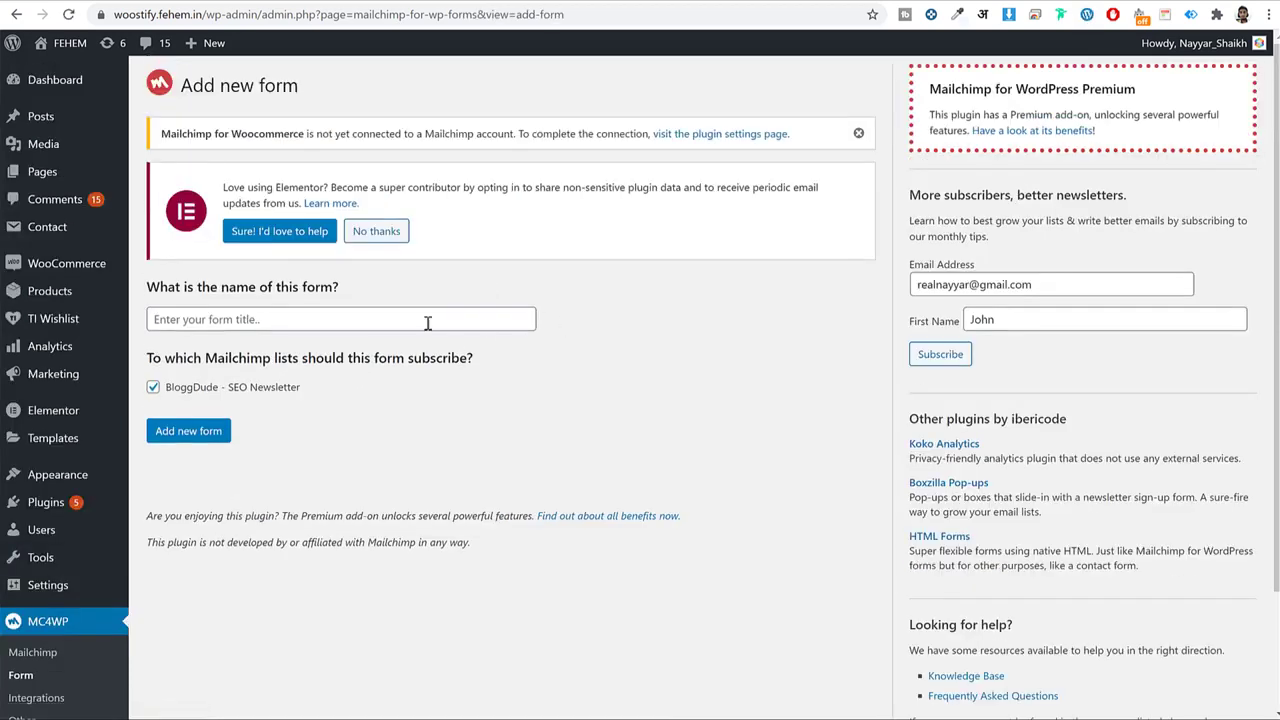
pyautogui.click(366, 318)
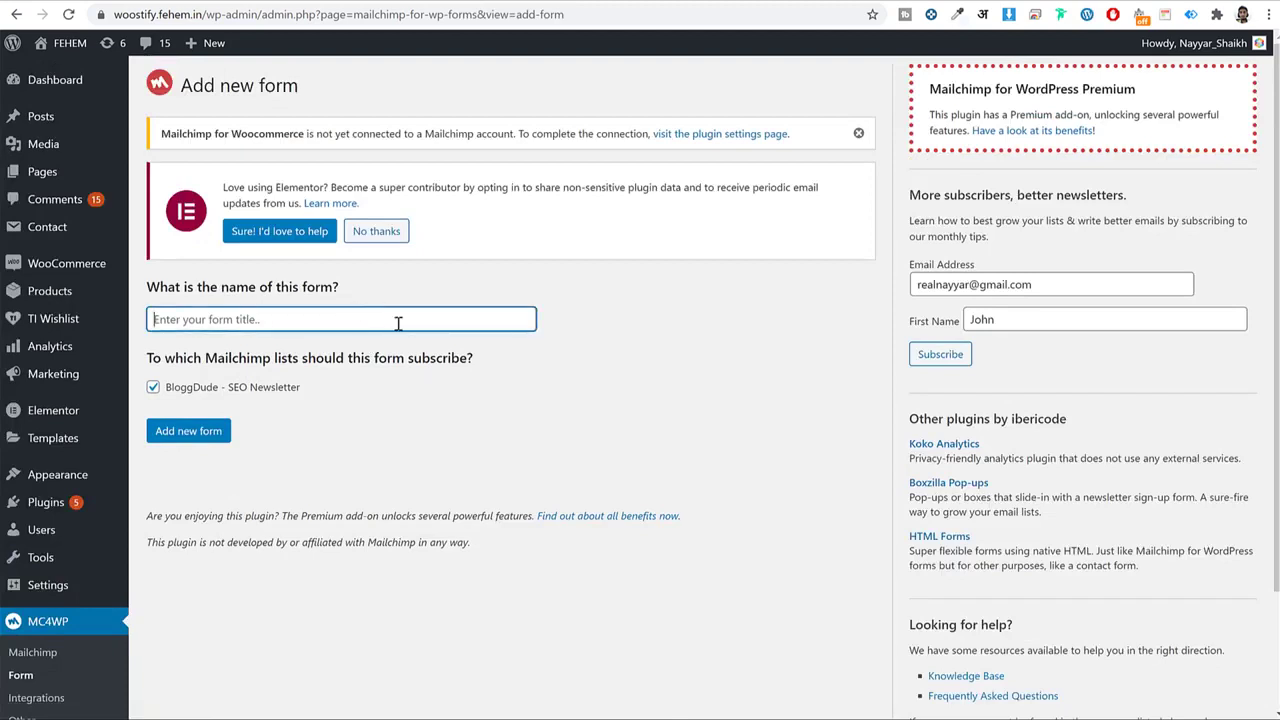
pyautogui.write('FRor')
pyautogui.click(198, 432)
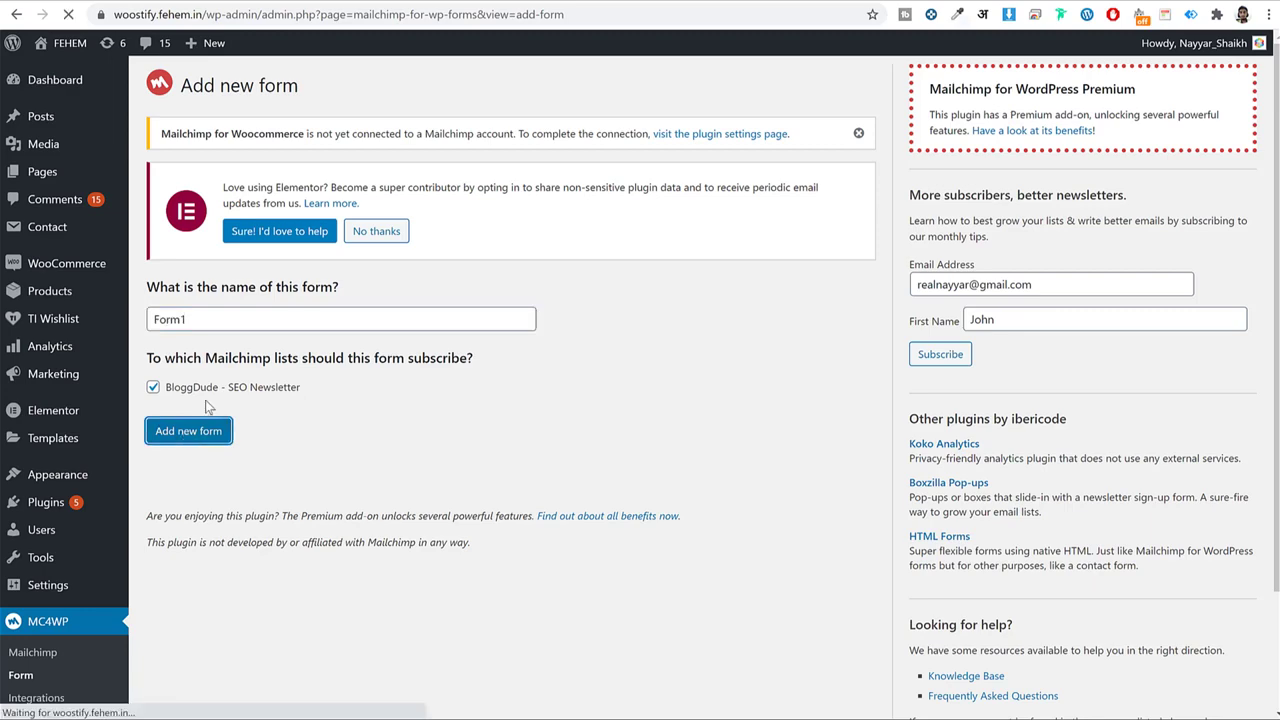
pyautogui.scroll(-5, 813, 345)
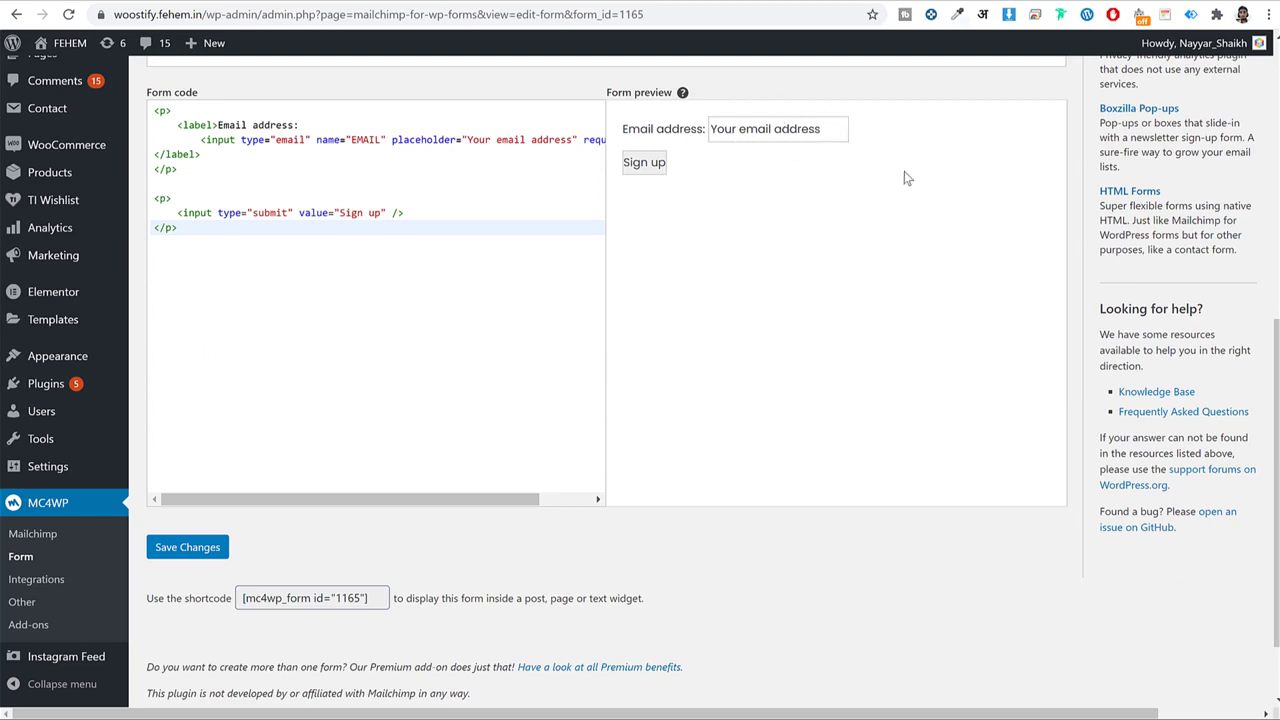
pyautogui.scroll(3, 940, 225)
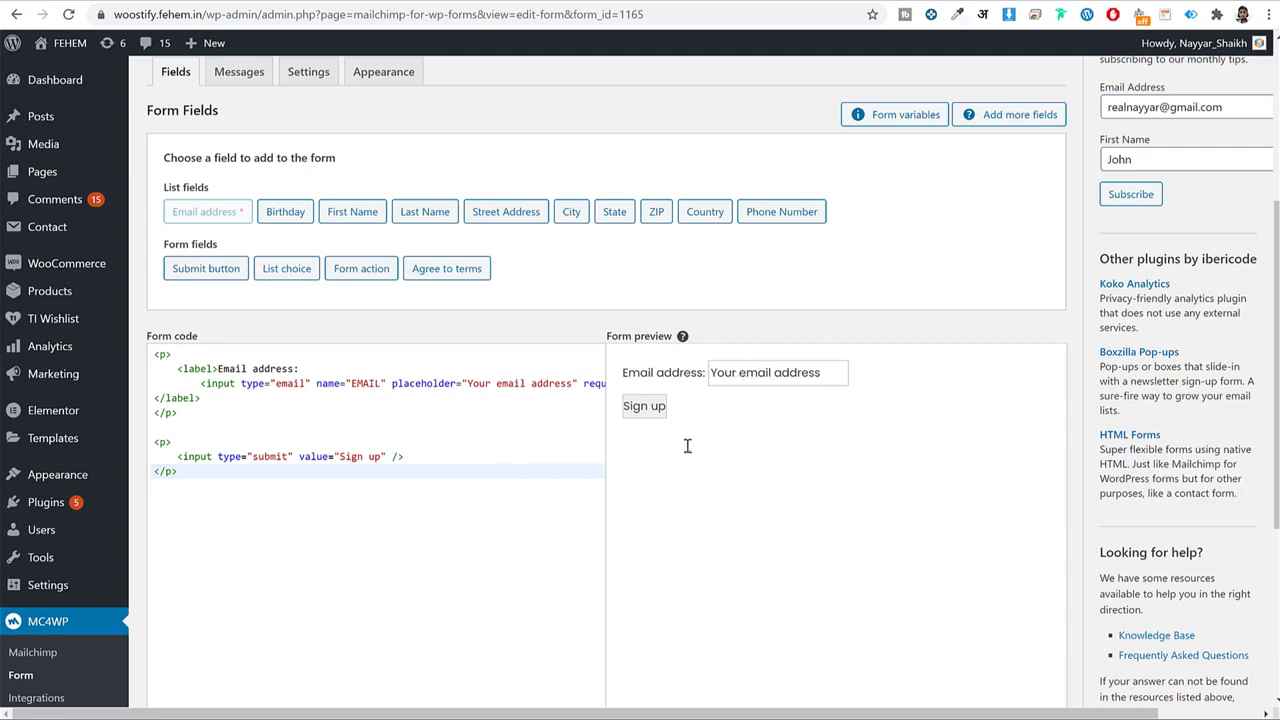
# - Set Form1's style to Basic, save, and review the email field in the fields preview
pyautogui.click(384, 86)
pyautogui.click(423, 155)
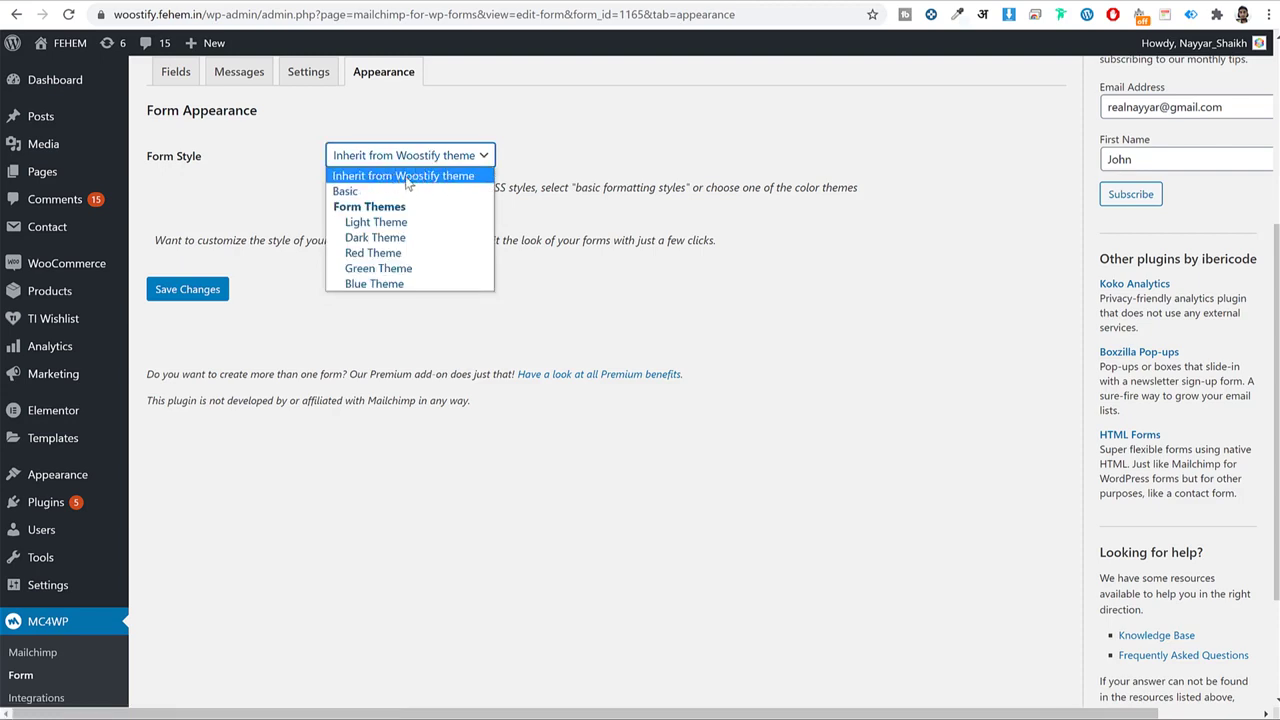
pyautogui.click(383, 191)
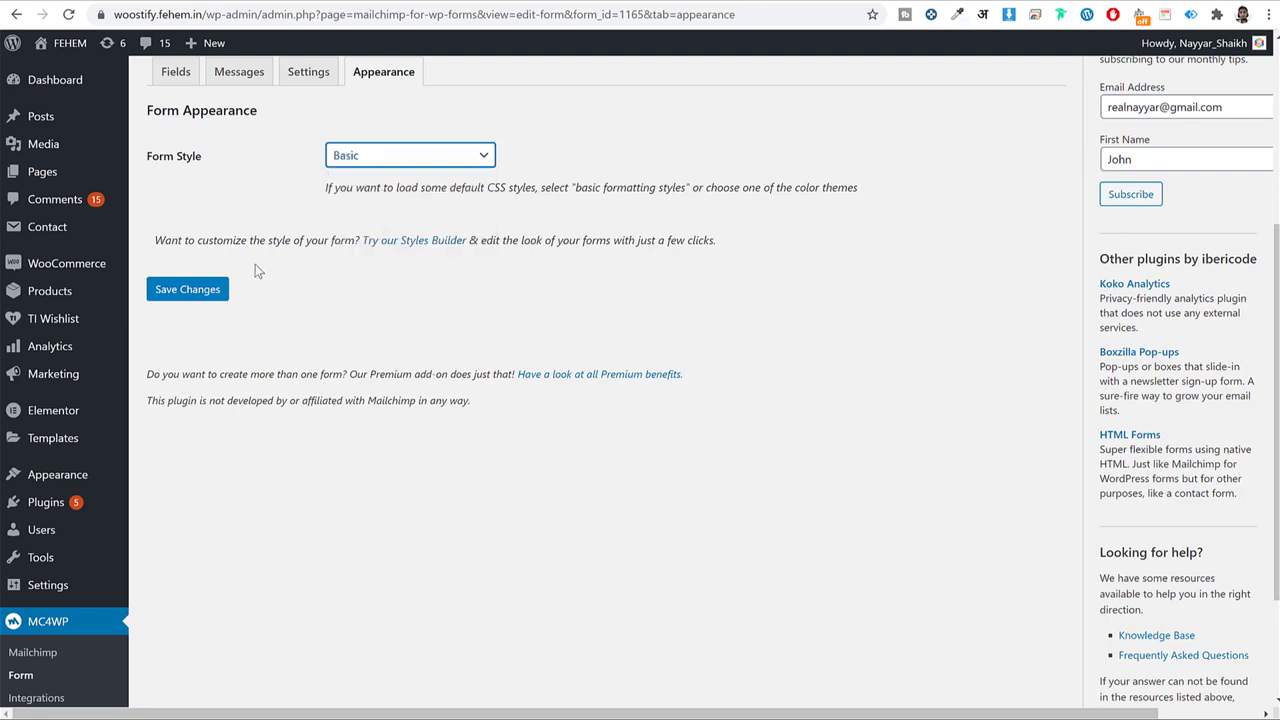
pyautogui.click(212, 289)
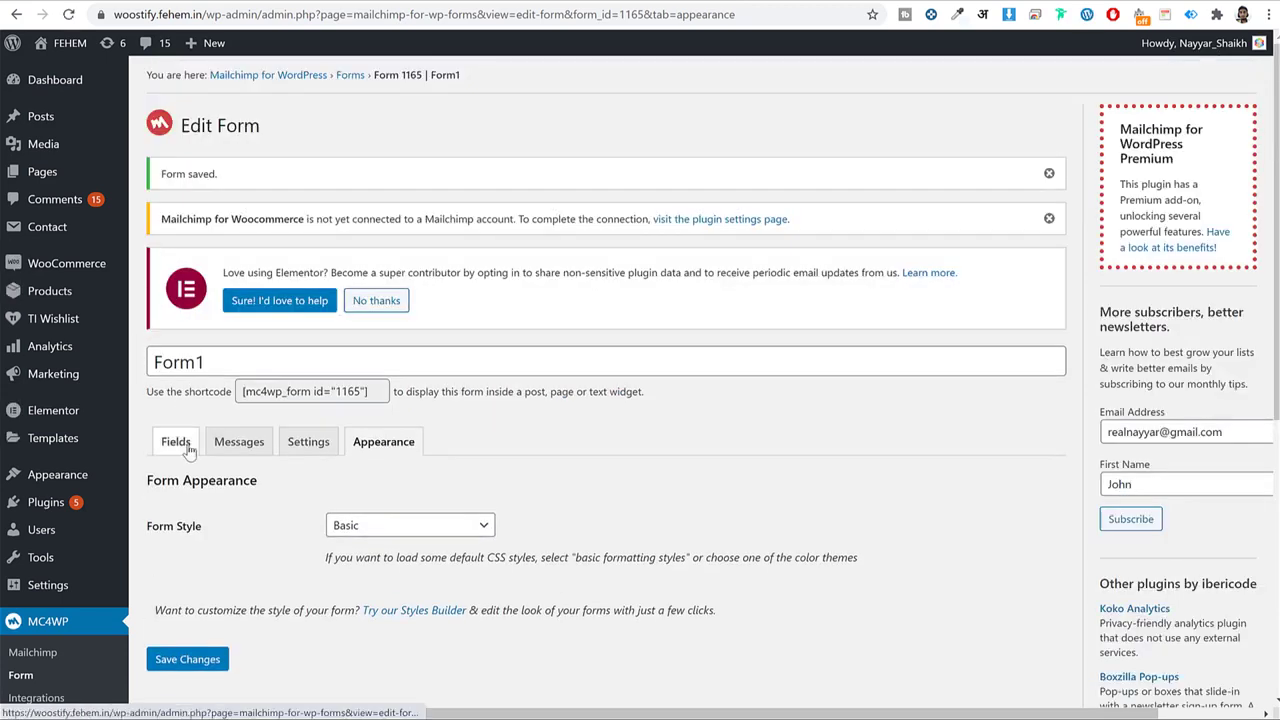
pyautogui.click(175, 441)
pyautogui.scroll(-4, 662, 370)
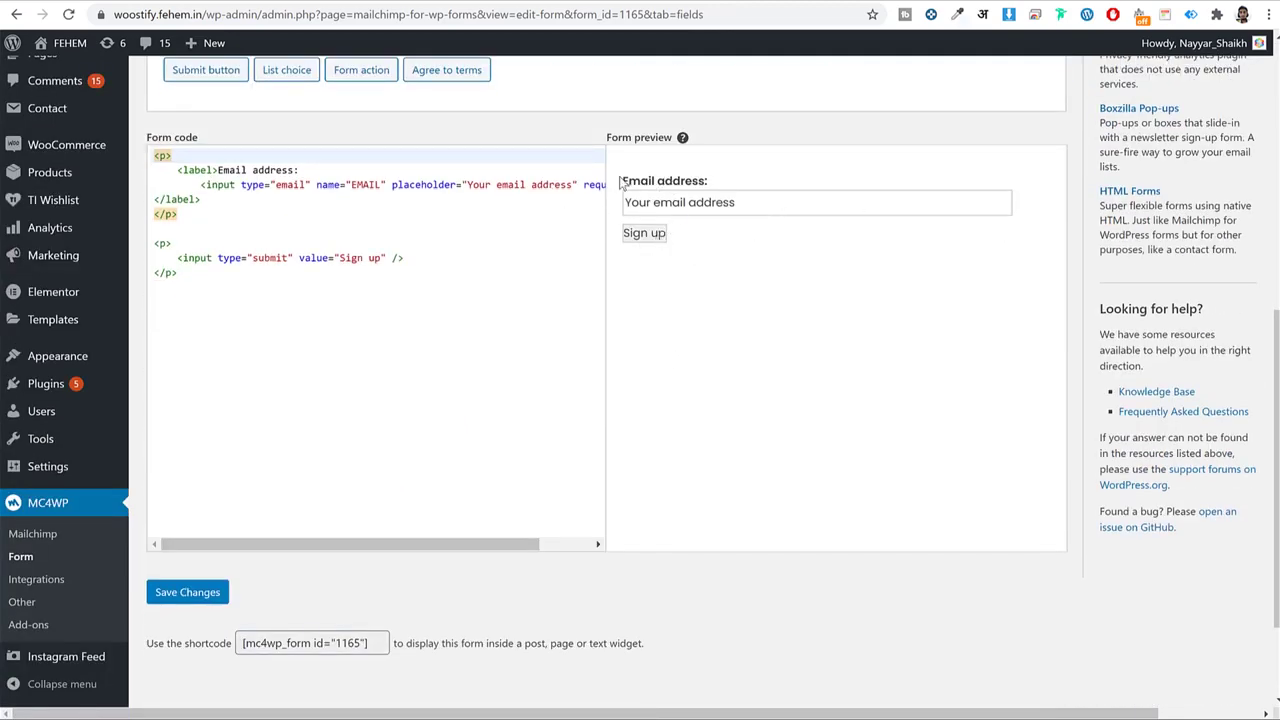
pyautogui.moveTo(623, 178); pyautogui.dragTo(828, 264)
pyautogui.click(974, 213)
pyautogui.scroll(8, 697, 291)
# - Switch Form1's style to Red Theme, save, and view the fields again
pyautogui.click(383, 440)
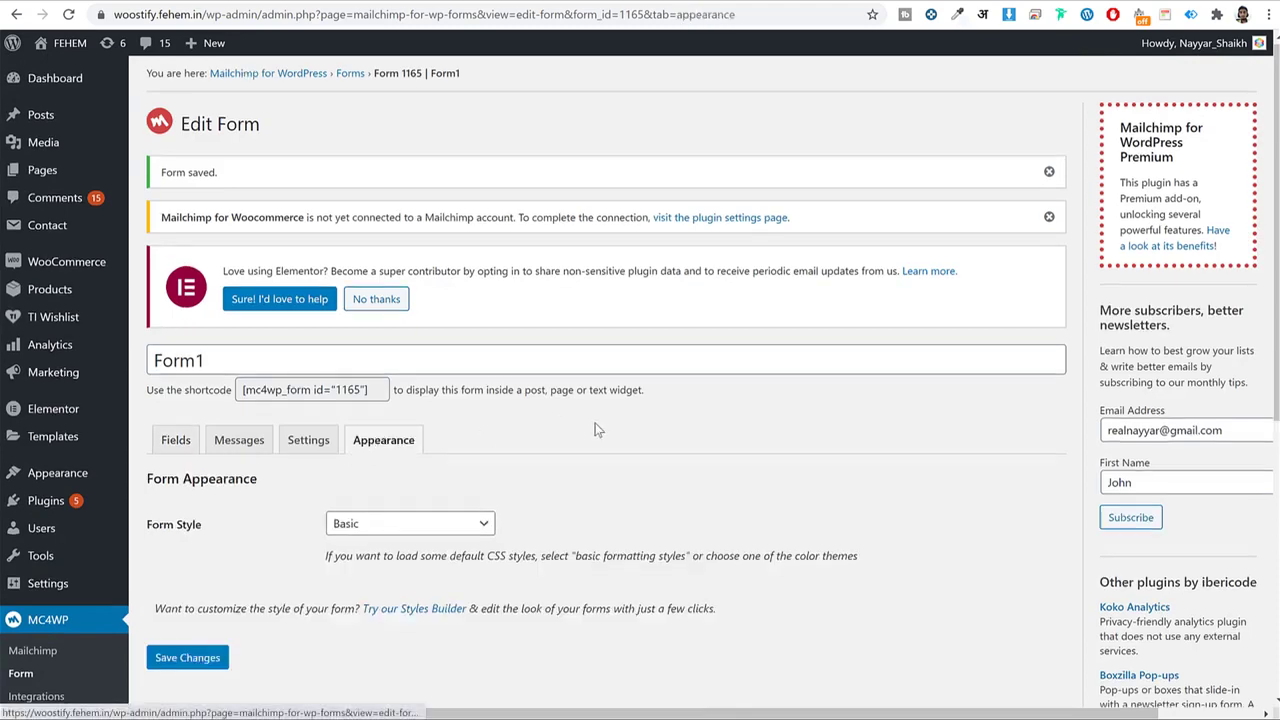
pyautogui.scroll(-3, 594, 430)
pyautogui.click(390, 282)
pyautogui.click(395, 371)
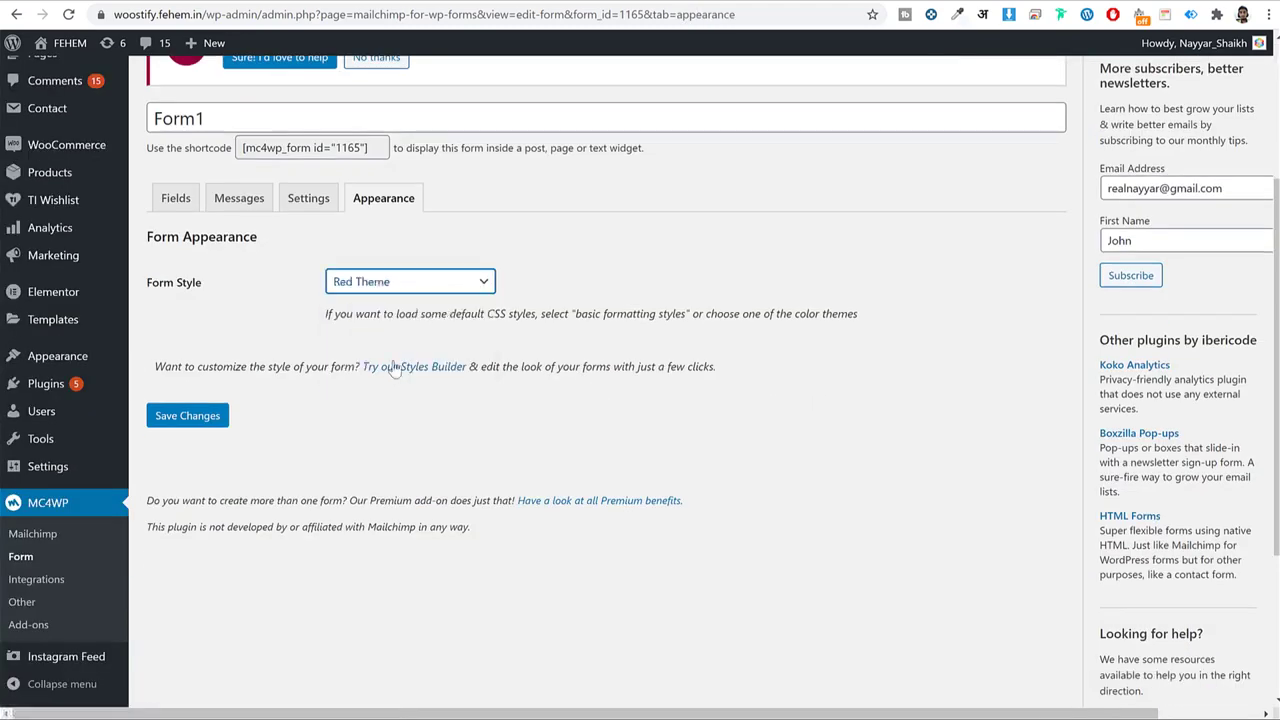
pyautogui.click(195, 420)
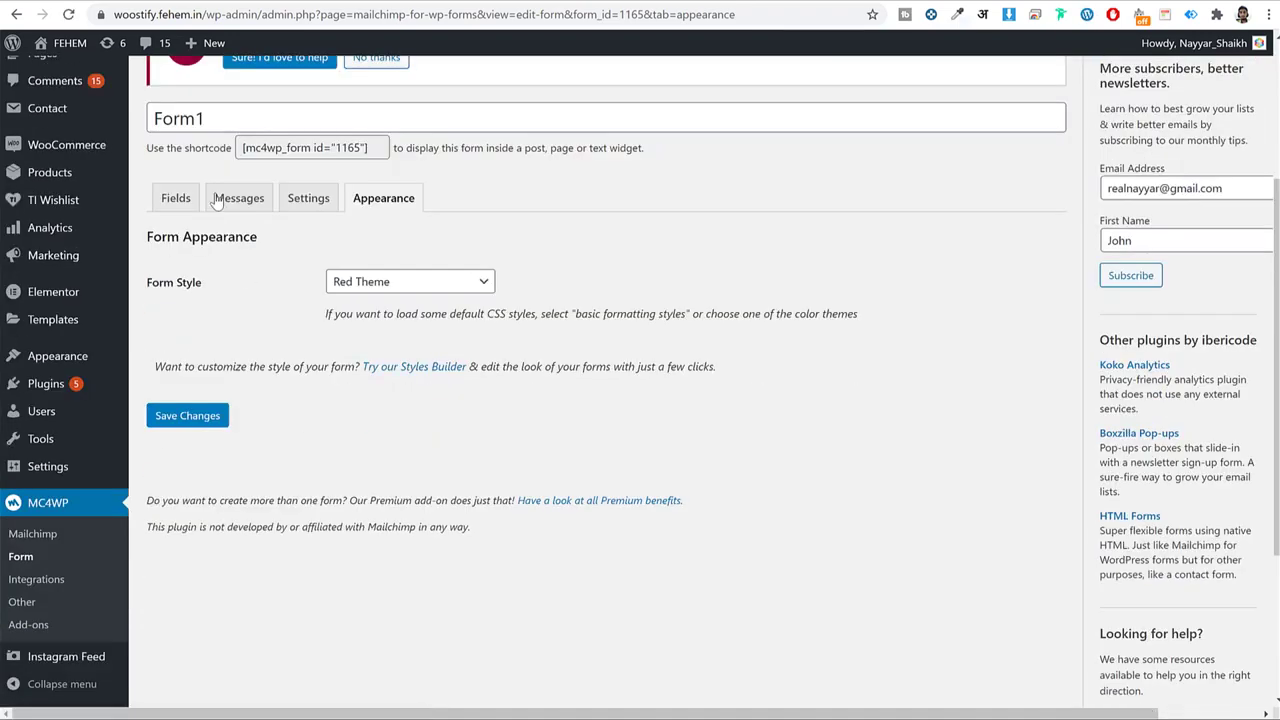
pyautogui.click(180, 205)
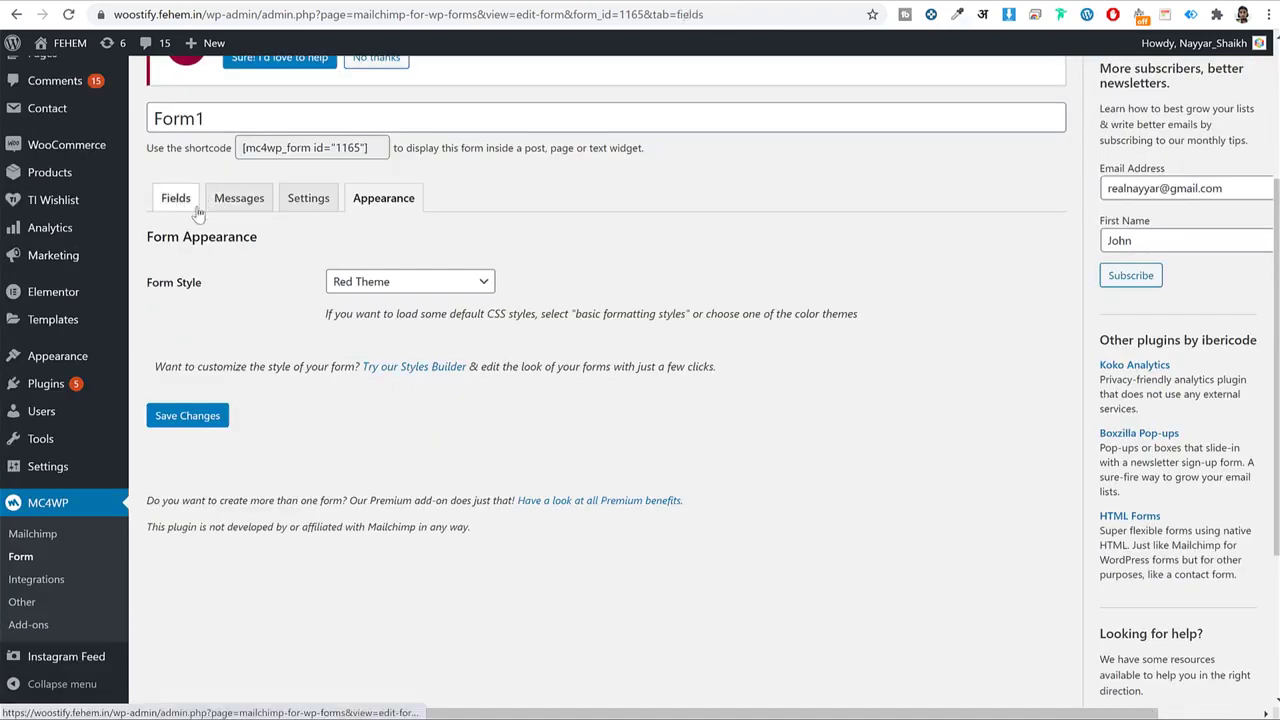
pyautogui.scroll(-4, 837, 366)
pyautogui.scroll(4, 500, 297)
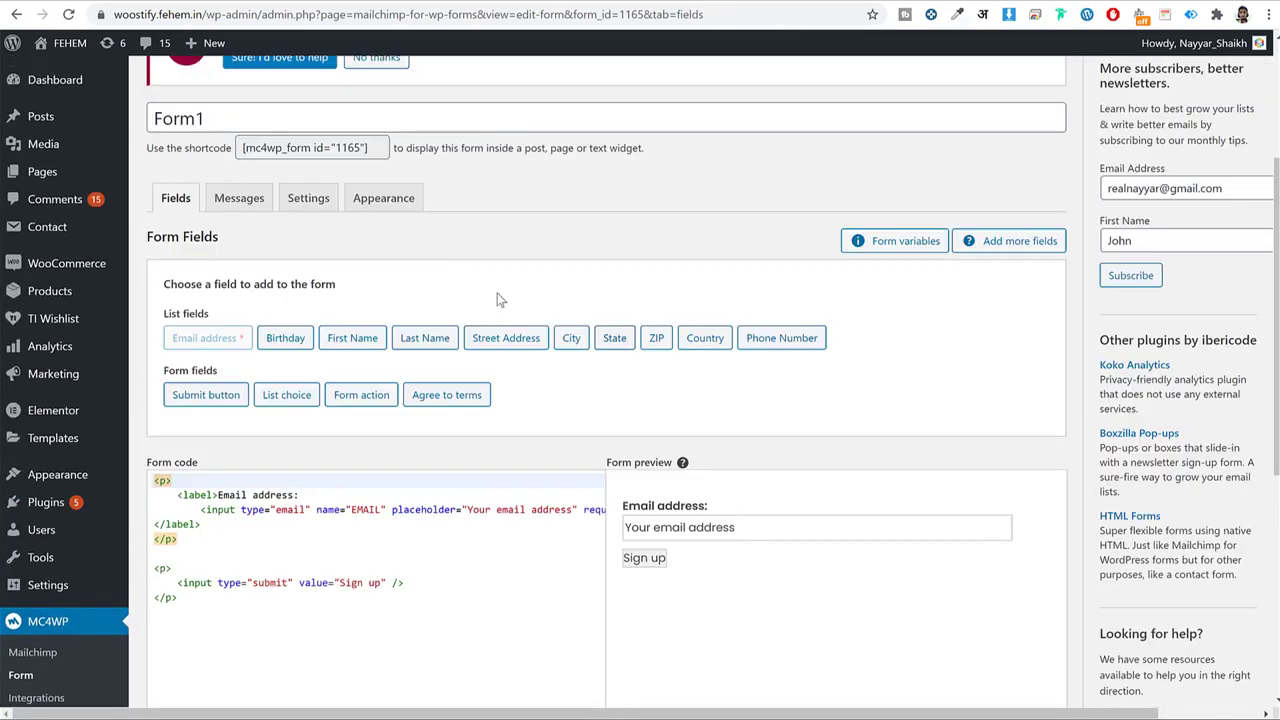
# - Change Form1's style to Inherit from Woostify theme and save it
pyautogui.click(384, 198)
pyautogui.click(410, 281)
pyautogui.click(409, 297)
pyautogui.click(188, 415)
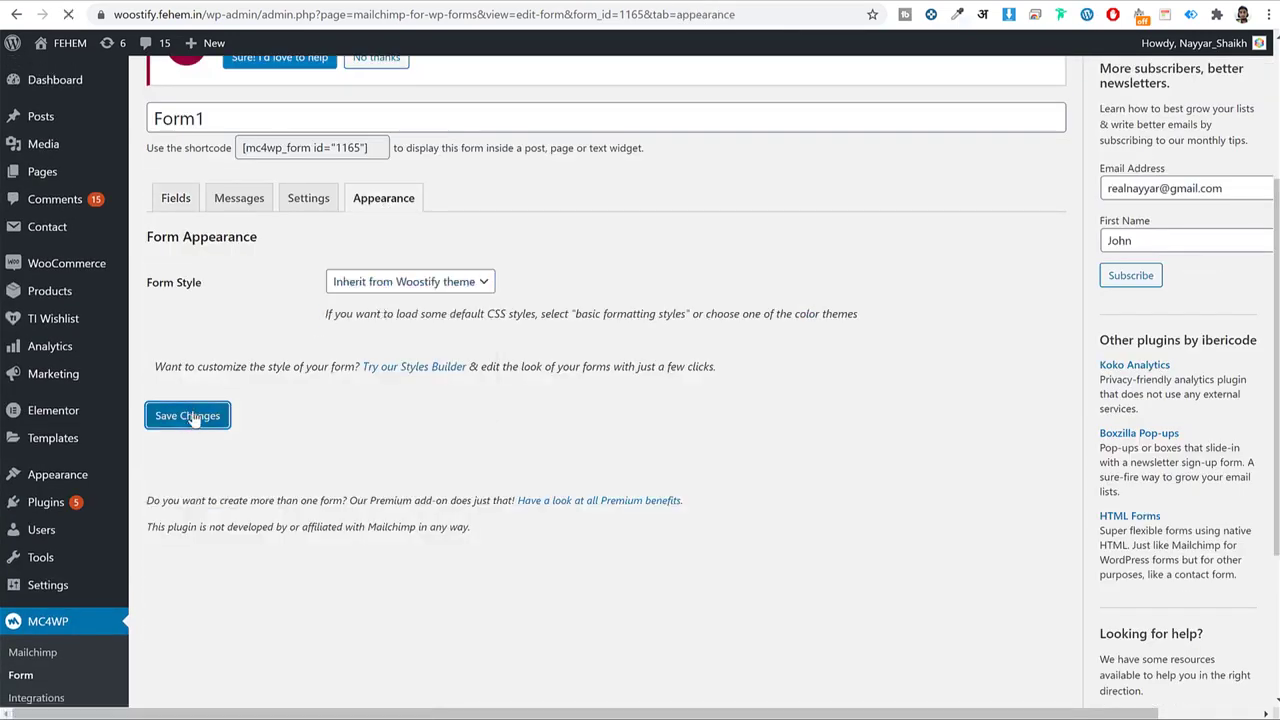
pyautogui.scroll(-5, 574, 286)
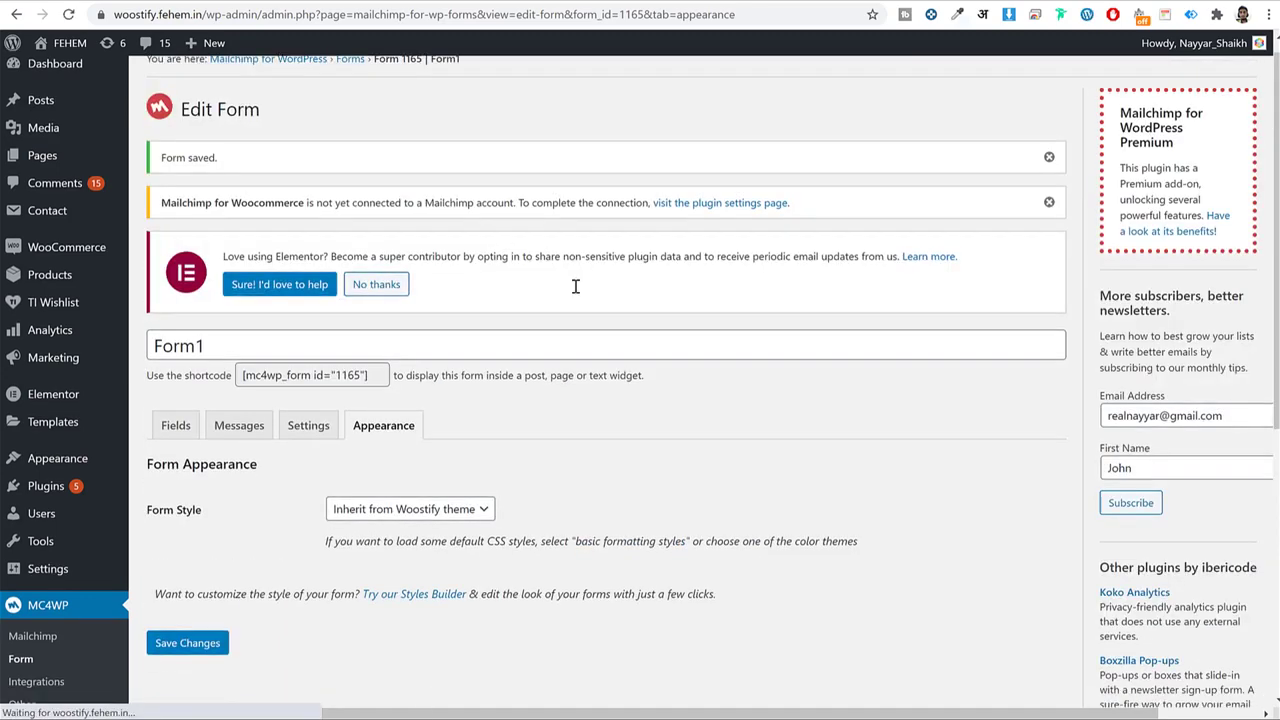
pyautogui.scroll(3, 580, 371)
# - Add class="mc-input" to the email input in the form code
pyautogui.click(175, 274)
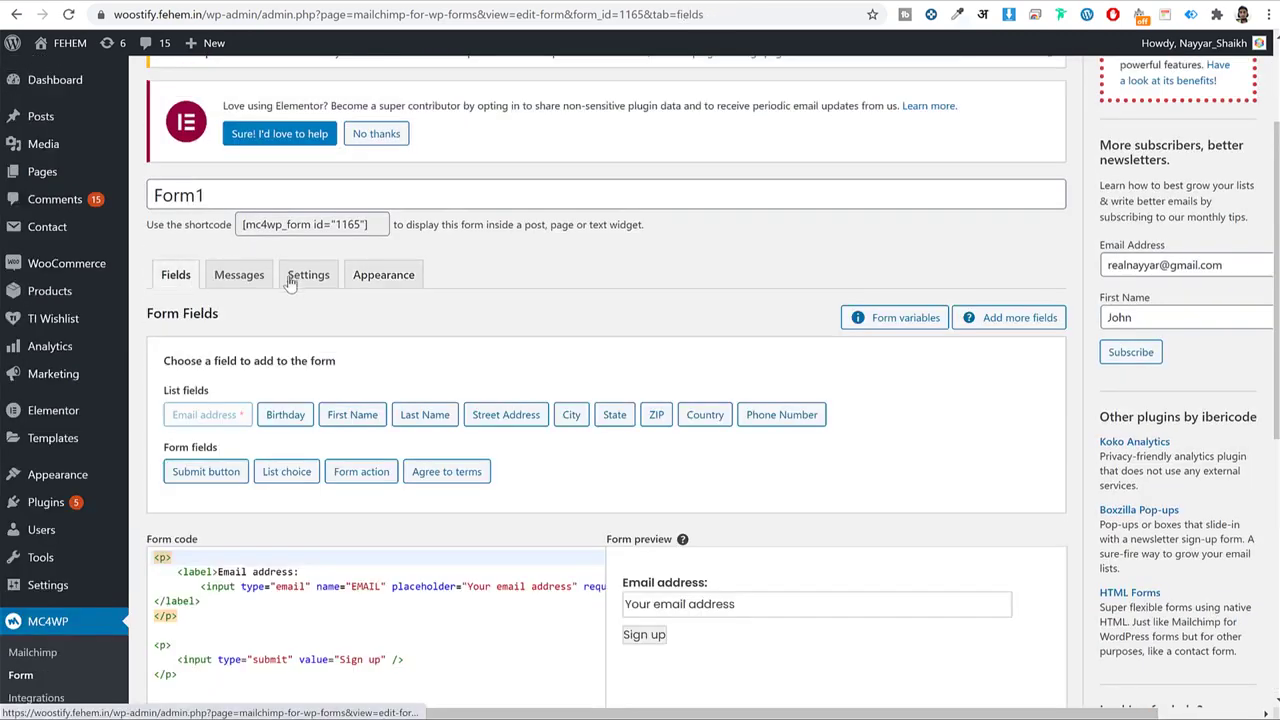
pyautogui.scroll(-5, 583, 326)
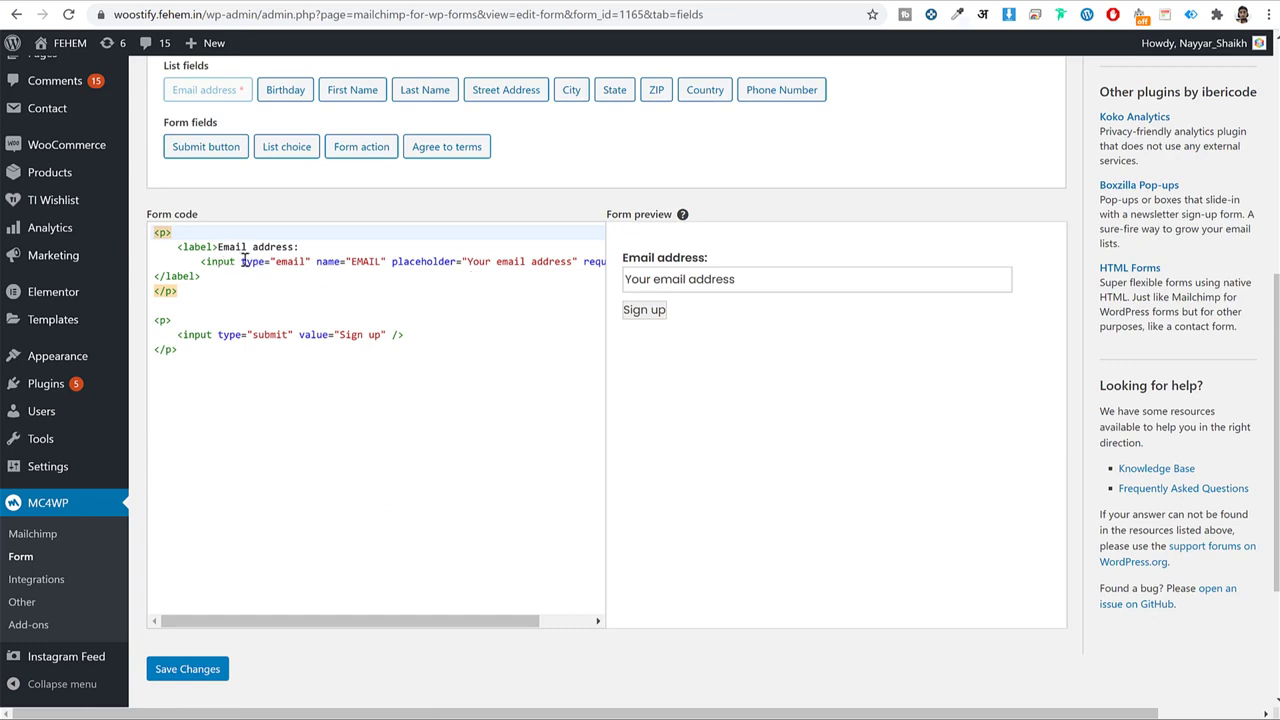
pyautogui.moveTo(241, 259); pyautogui.dragTo(537, 261)
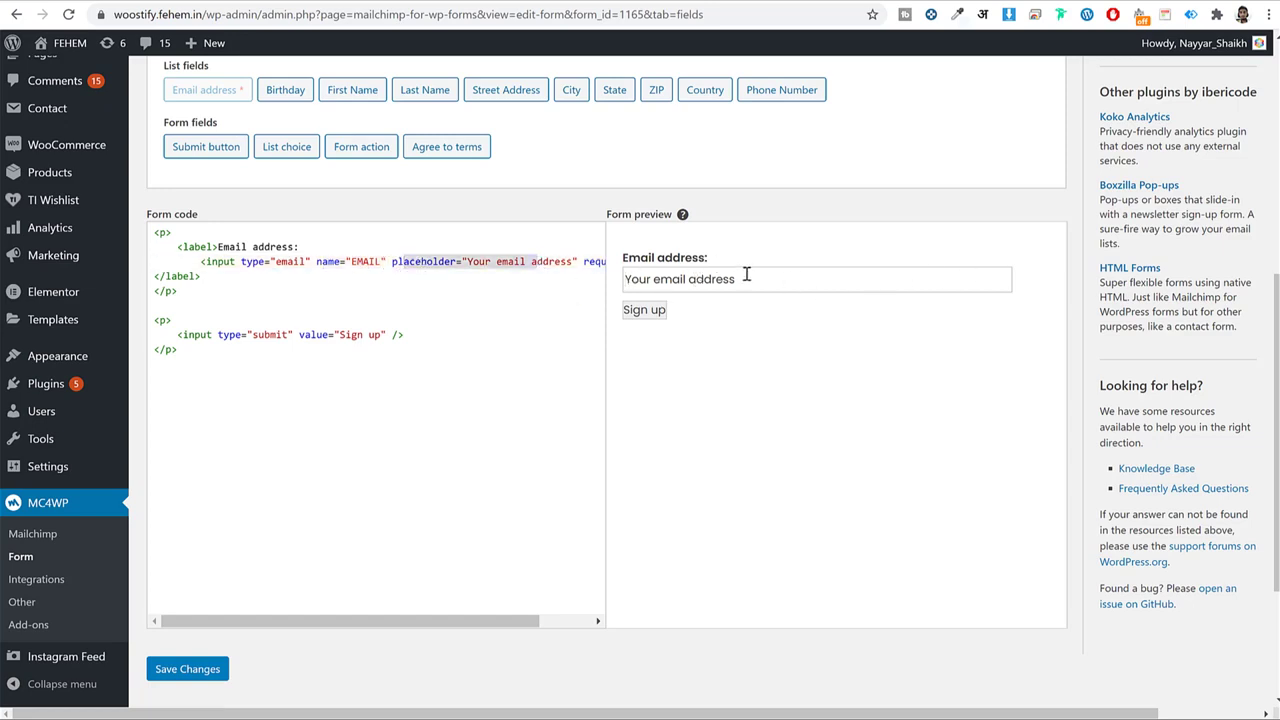
pyautogui.click(487, 261)
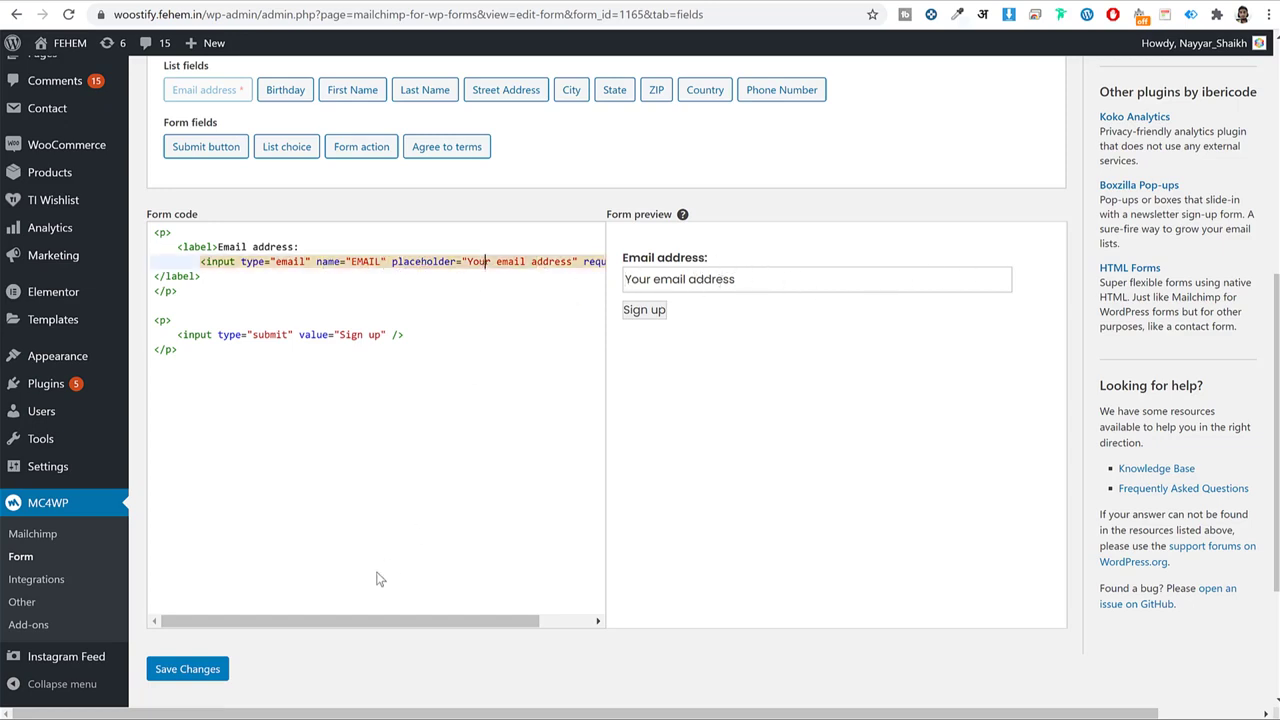
pyautogui.moveTo(397, 620); pyautogui.dragTo(505, 620)
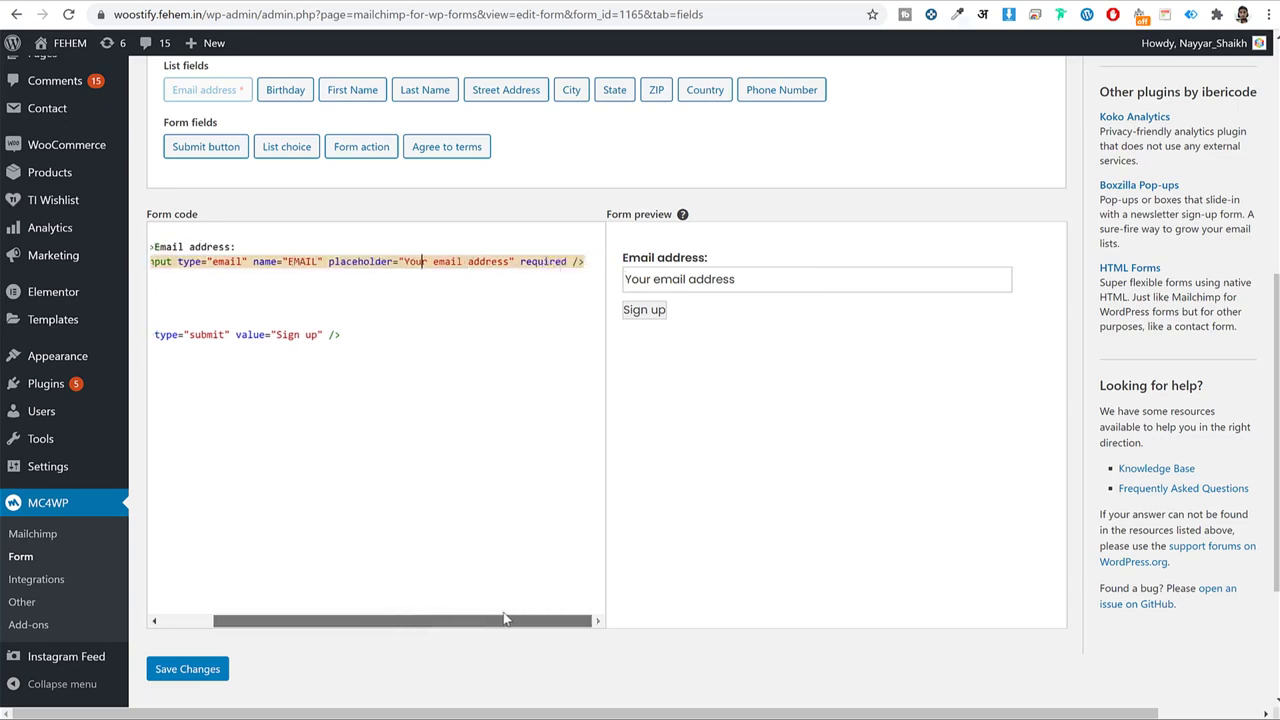
pyautogui.click(520, 262)
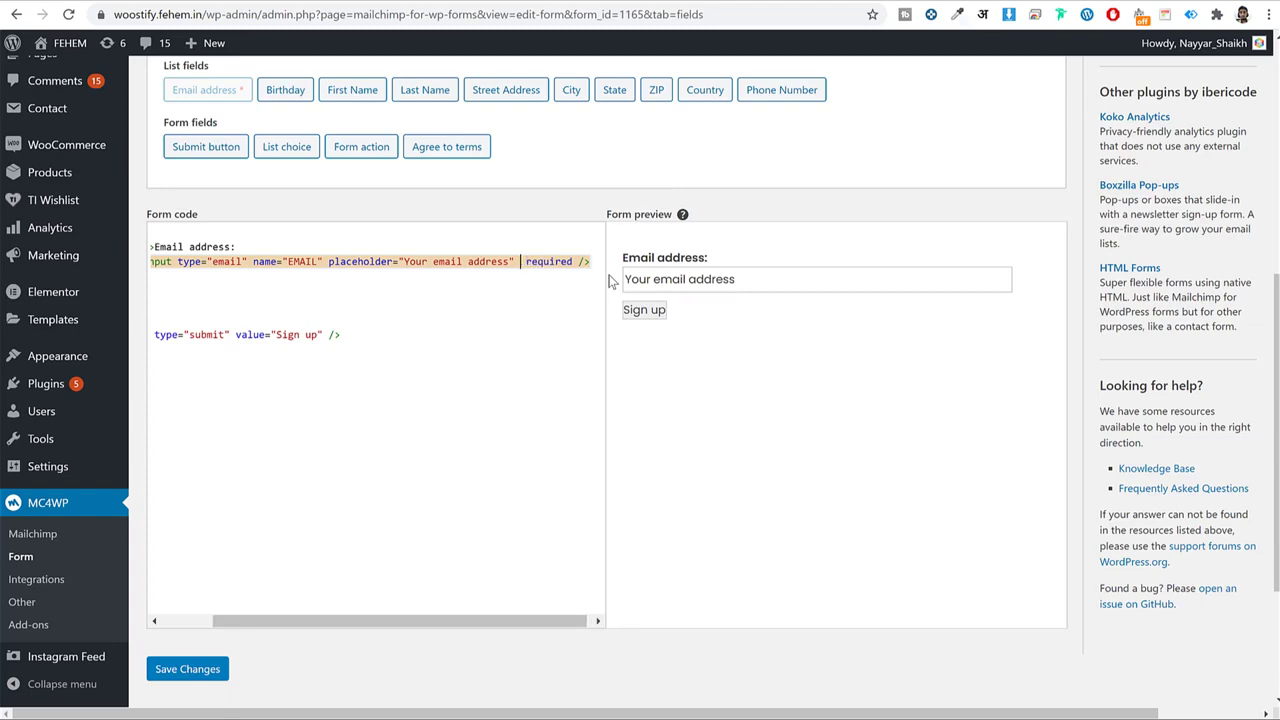
pyautogui.write('class')
pyautogui.write('=""')
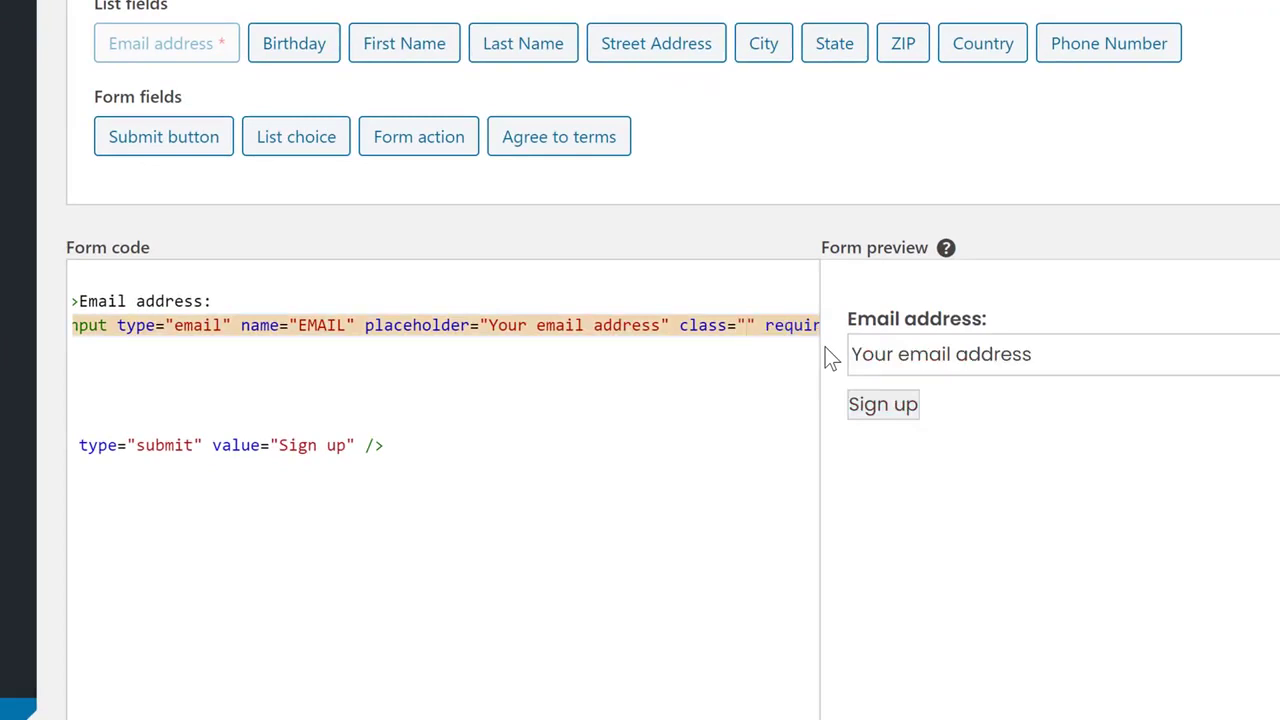
pyautogui.write('mc-in')
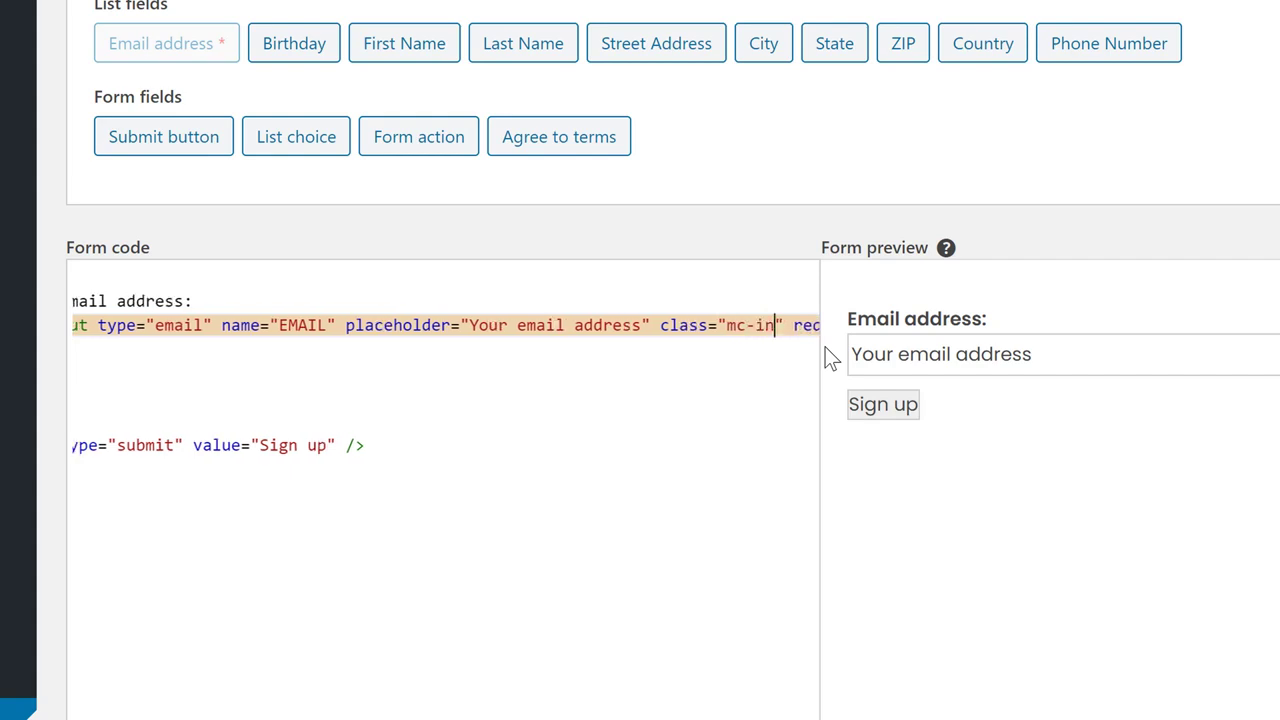
pyautogui.write('put')
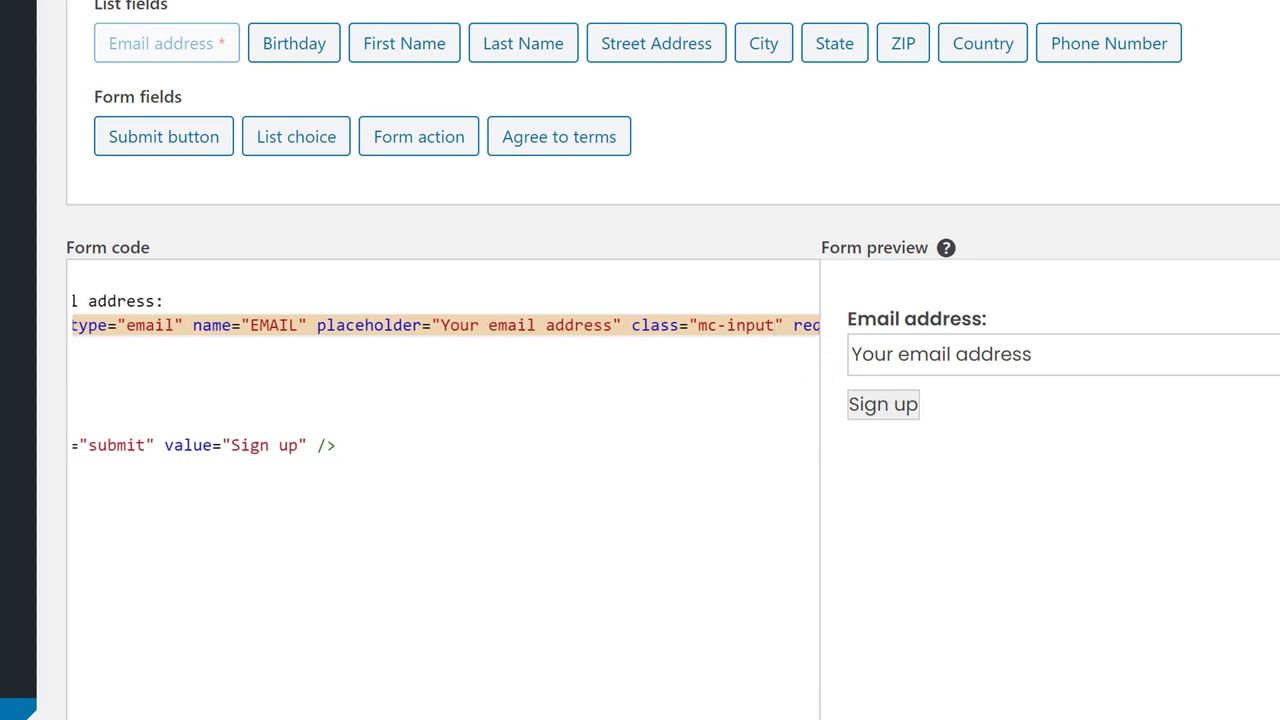
pyautogui.hscroll(2, 688, 578)
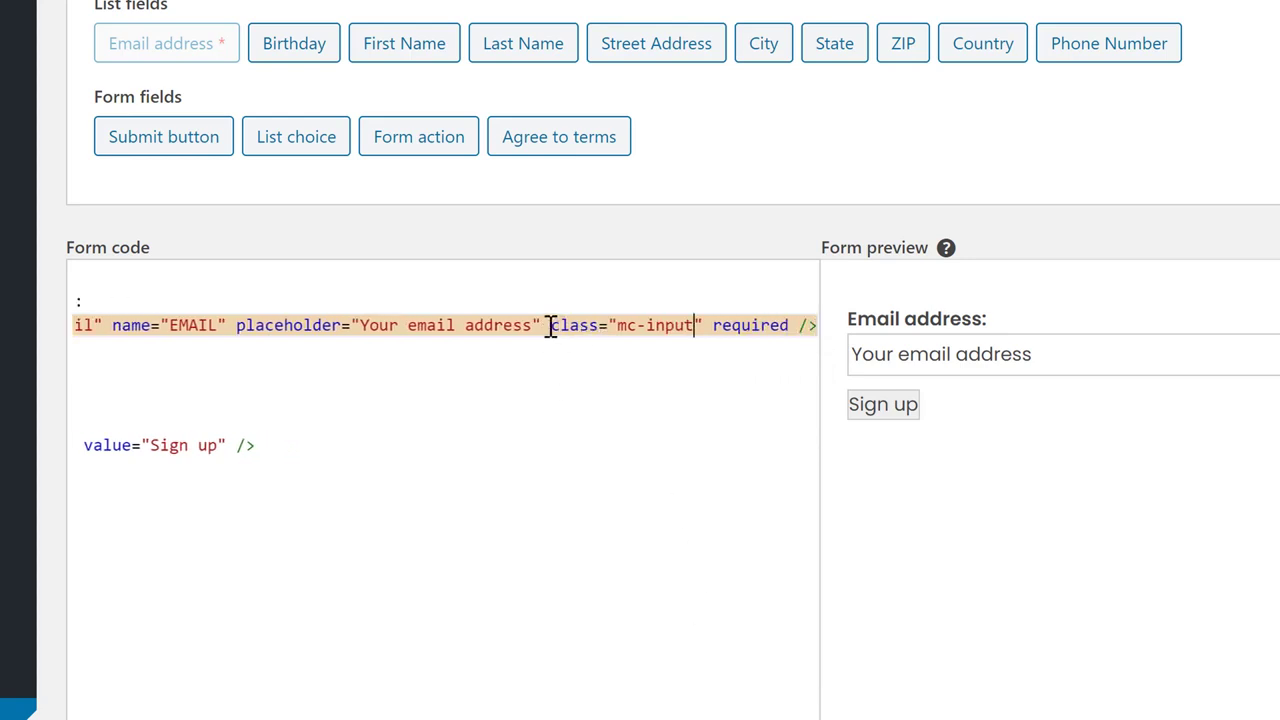
pyautogui.moveTo(551, 334); pyautogui.dragTo(712, 328)
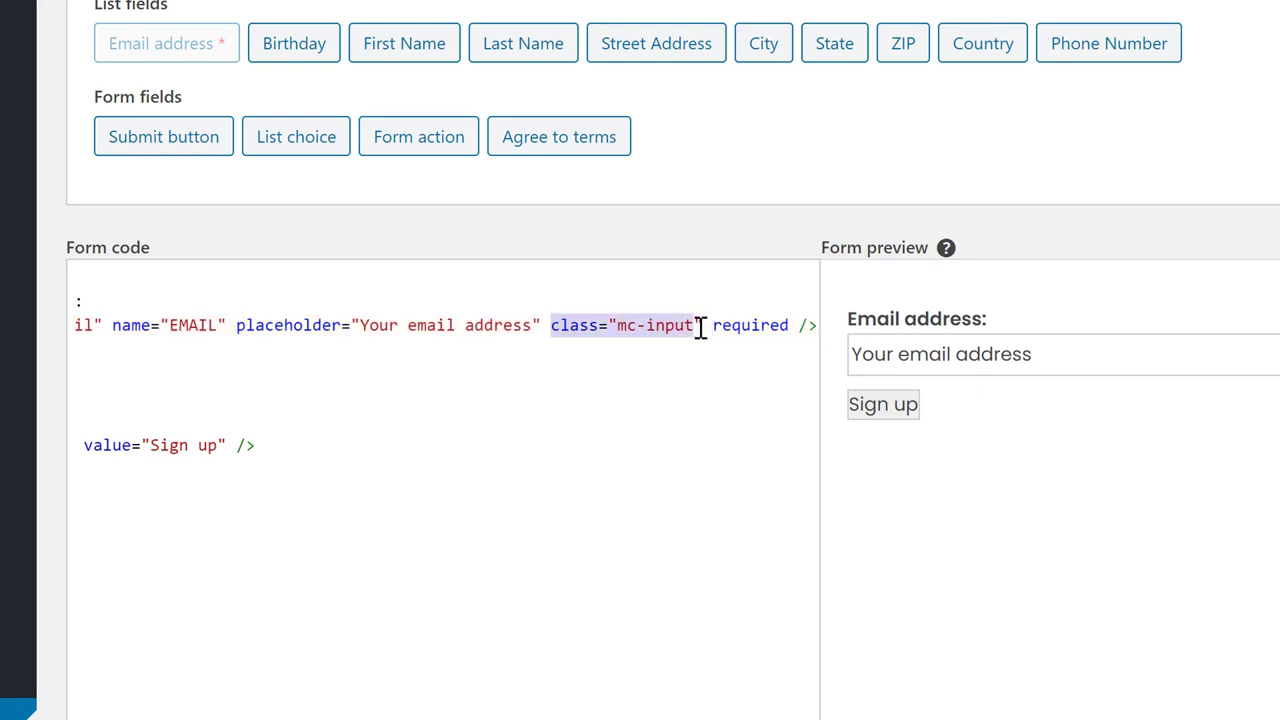
pyautogui.click(713, 326)
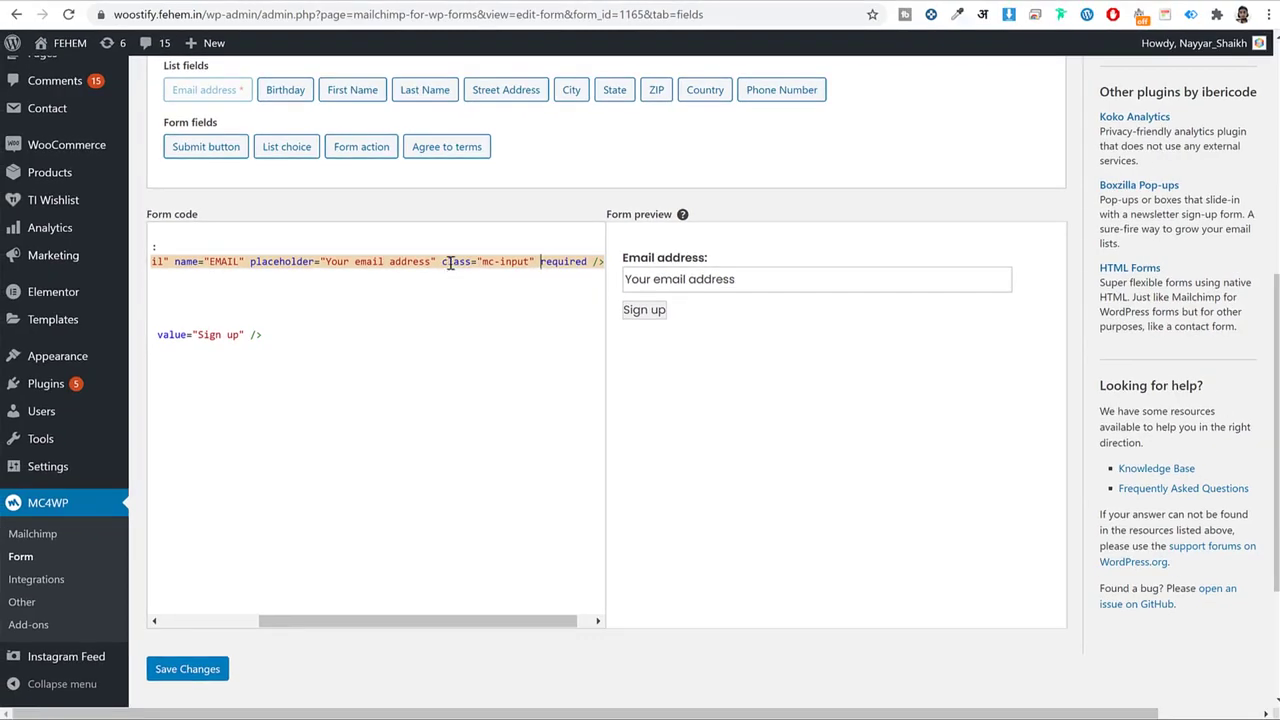
# - Give the Sign up submit input class="mc-button" and save the form
pyautogui.click(452, 261)
pyautogui.moveTo(443, 261); pyautogui.dragTo(534, 261)
pyautogui.hotkey('ctrl', 'c')
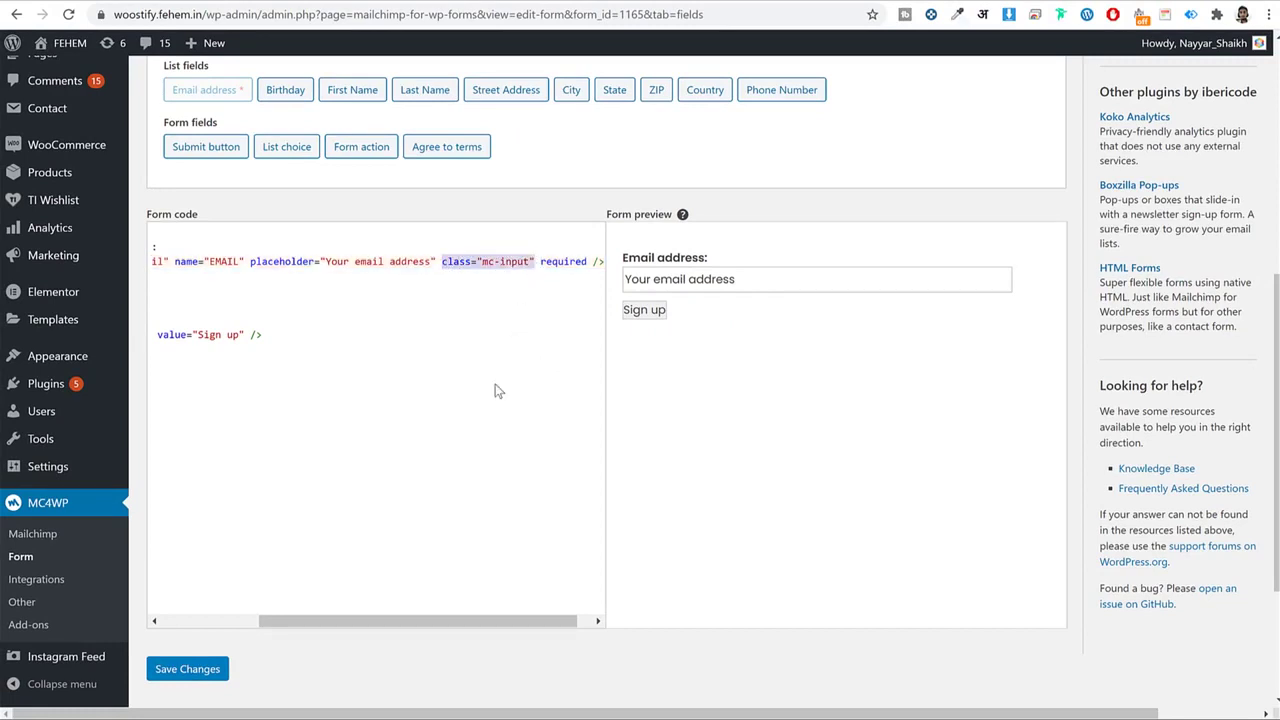
pyautogui.moveTo(378, 620); pyautogui.dragTo(280, 620)
pyautogui.click(386, 334)
pyautogui.hotkey('ctrl', 'v')
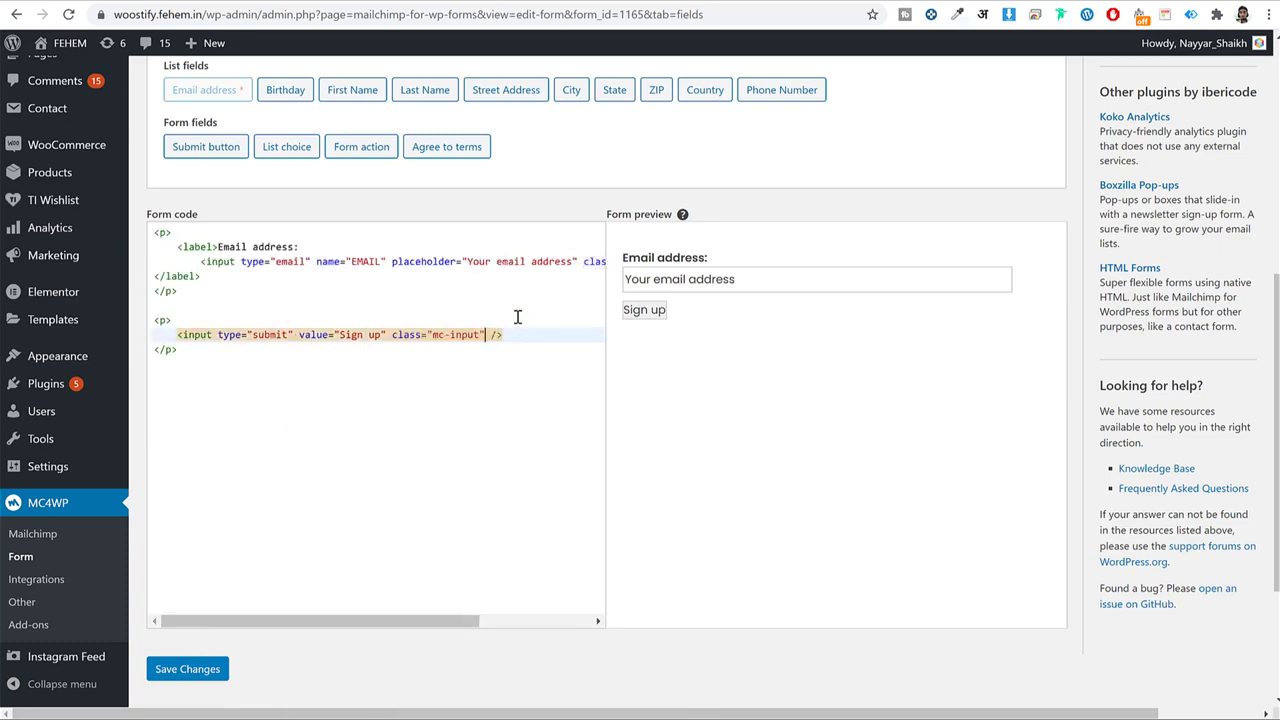
pyautogui.press('BackSpace')
pyautogui.press('BackSpace')
pyautogui.press('BackSpace')
pyautogui.press('BackSpace')
pyautogui.press('BackSpace')
pyautogui.write('button')
pyautogui.press('BackSpace')
pyautogui.click(192, 674)
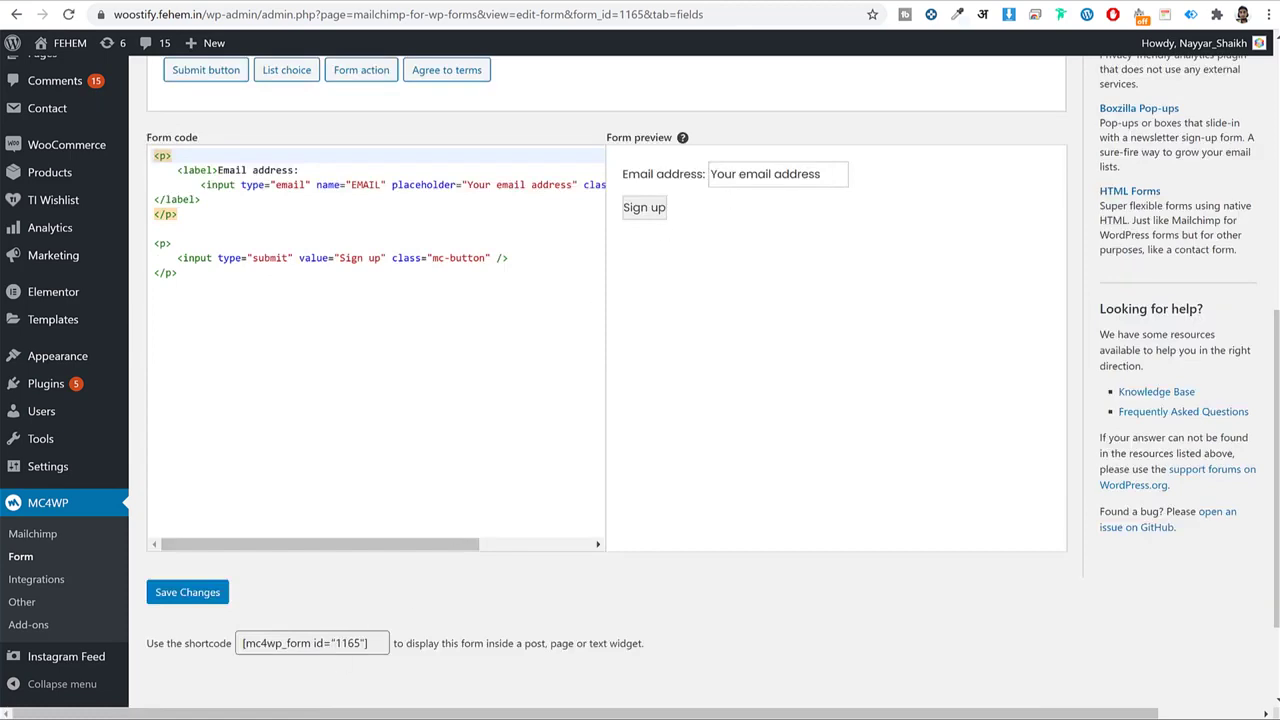
# - Open the MailChimp folder's Style file in Notepad, select all its CSS, then hide both windows
pyautogui.hotkey('alt', 'Tab')
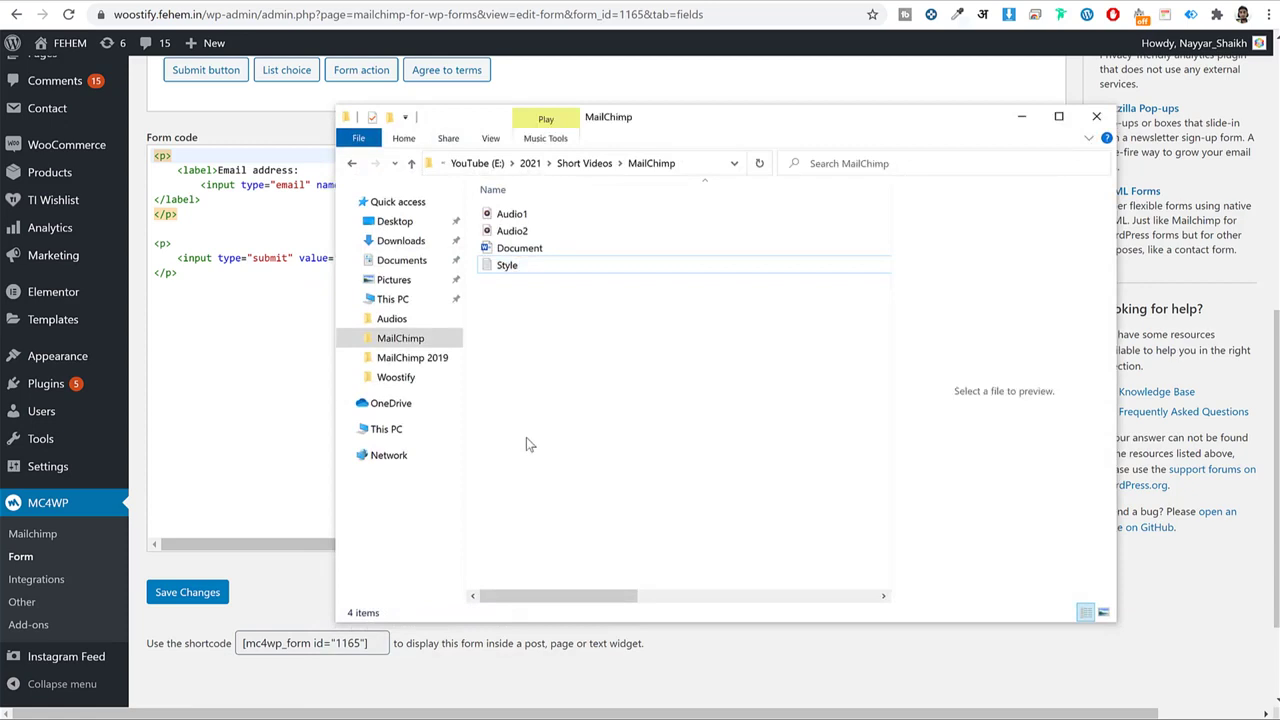
pyautogui.click(549, 265)
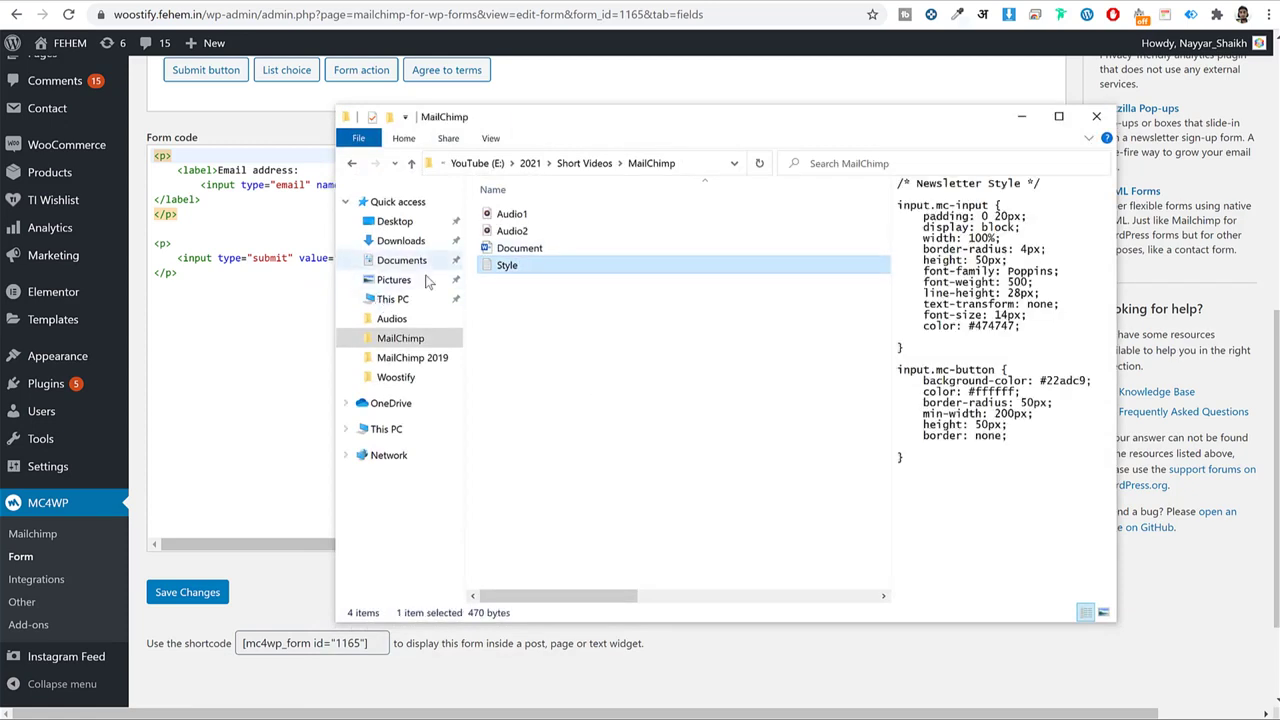
pyautogui.doubleClick(514, 272)
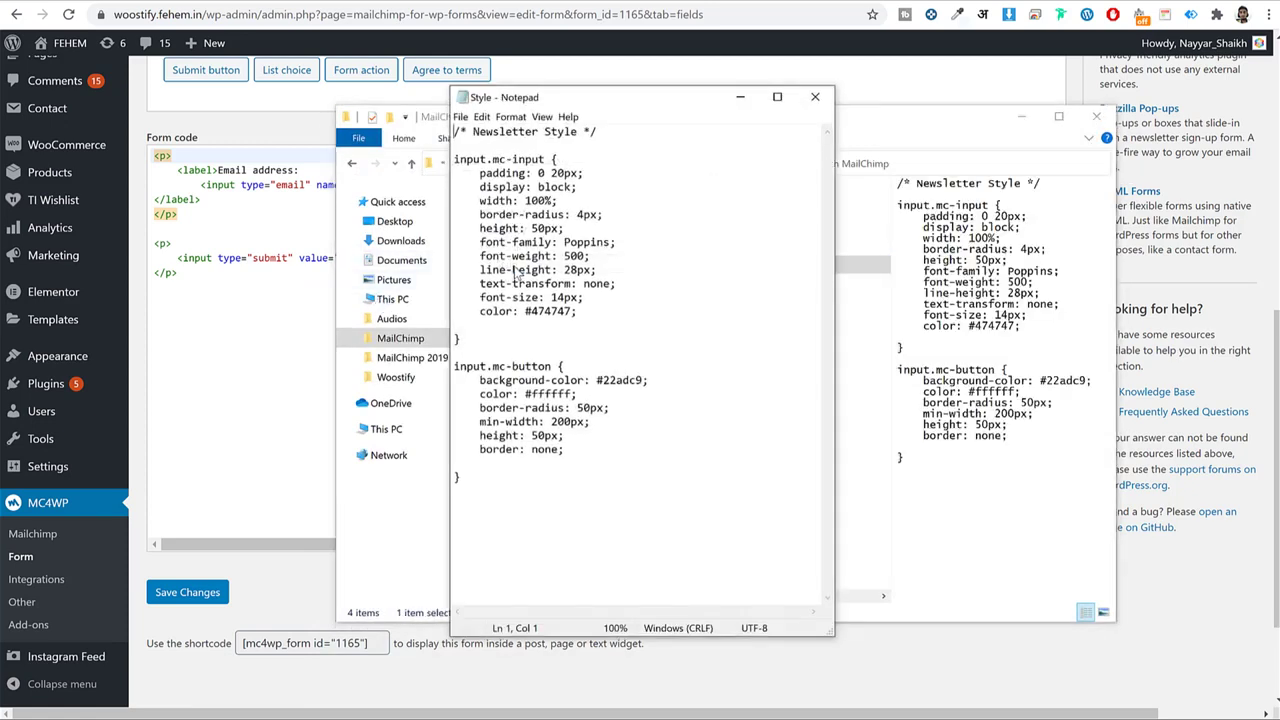
pyautogui.moveTo(477, 489); pyautogui.dragTo(453, 100)
pyautogui.hotkey('ctrl', 'c')
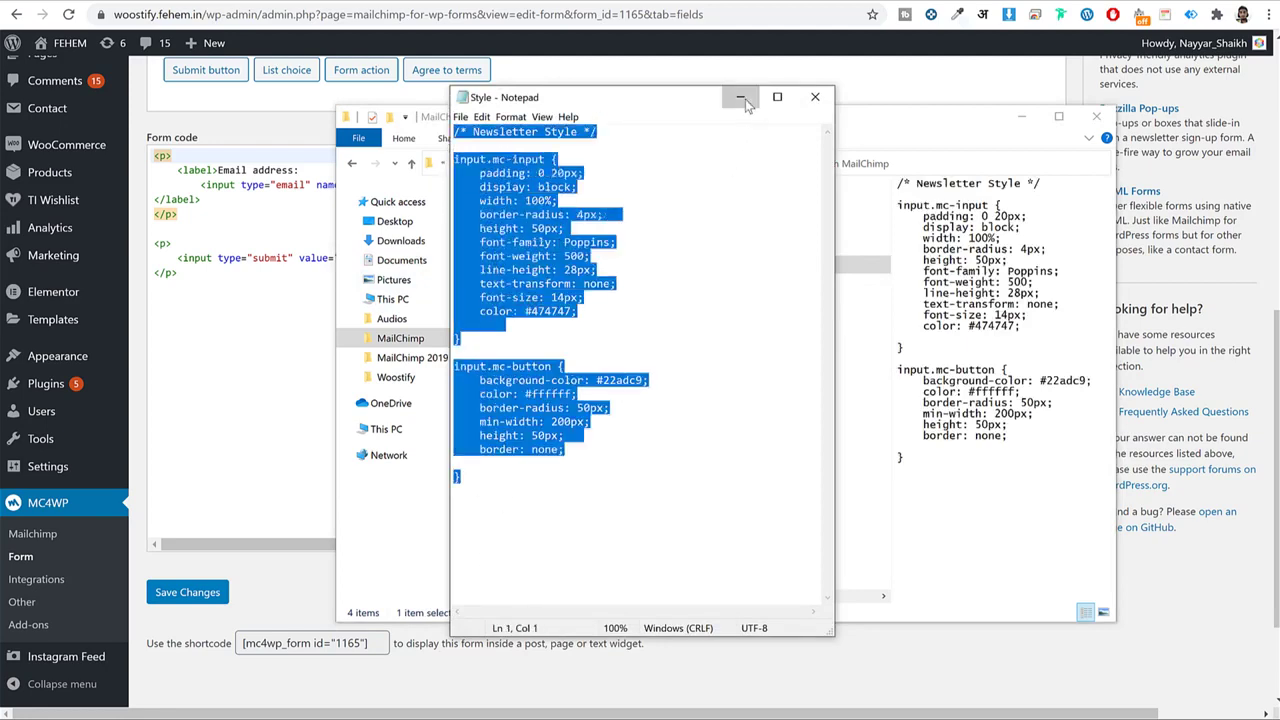
pyautogui.click(740, 97)
pyautogui.click(1022, 117)
# - Open the theme Customizer in a new browser tab
pyautogui.scroll(-2, 251, 420)
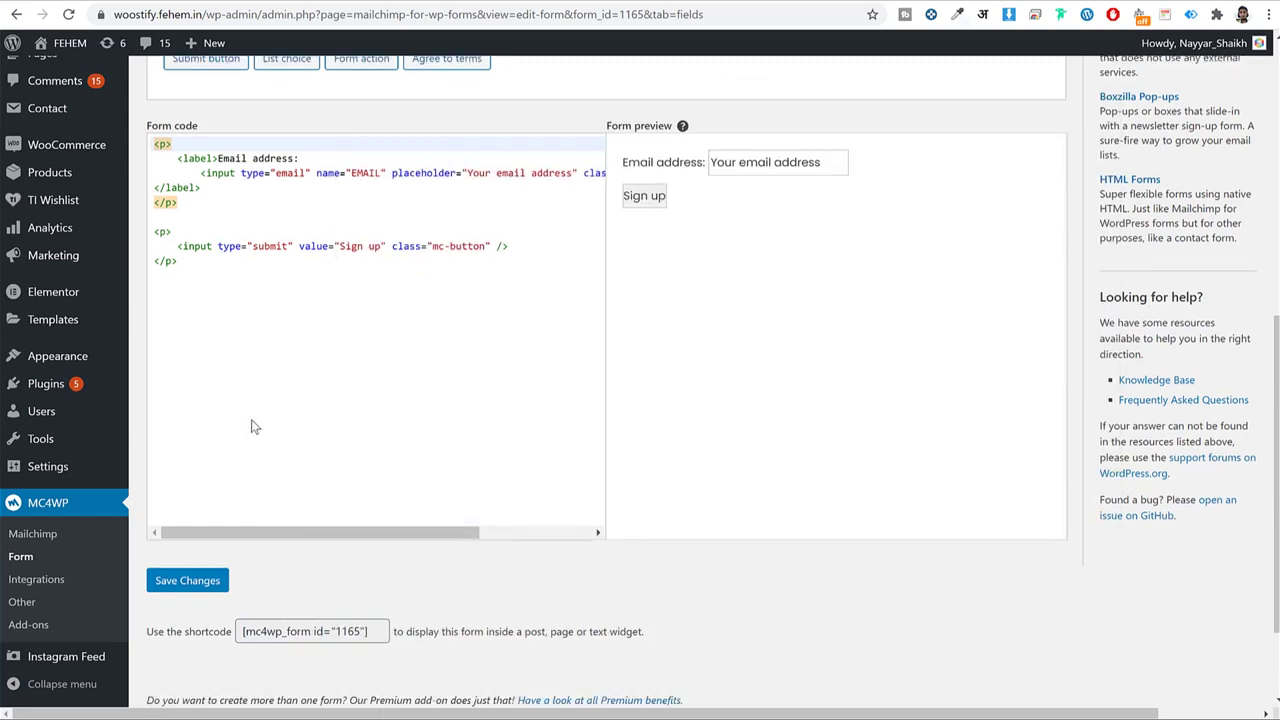
pyautogui.scroll(3, 263, 417)
pyautogui.moveTo(84, 503)
pyautogui.moveTo(70, 476)
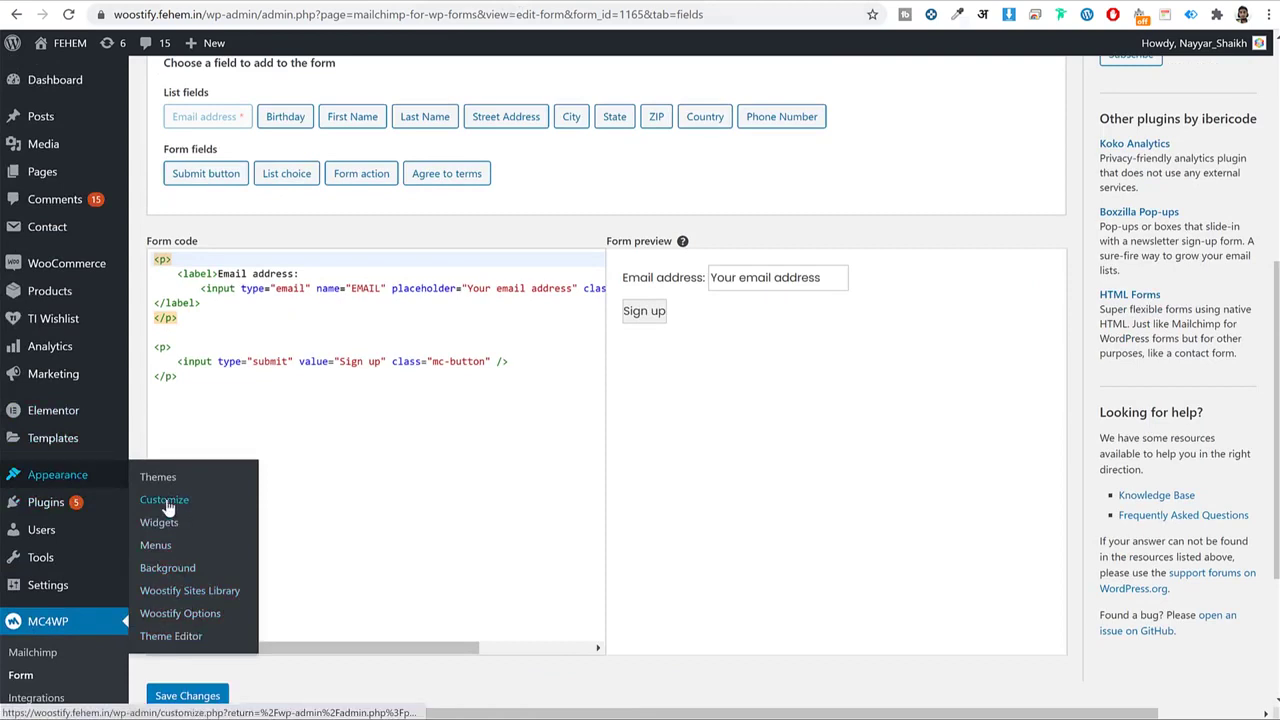
pyautogui.rightClick(168, 508)
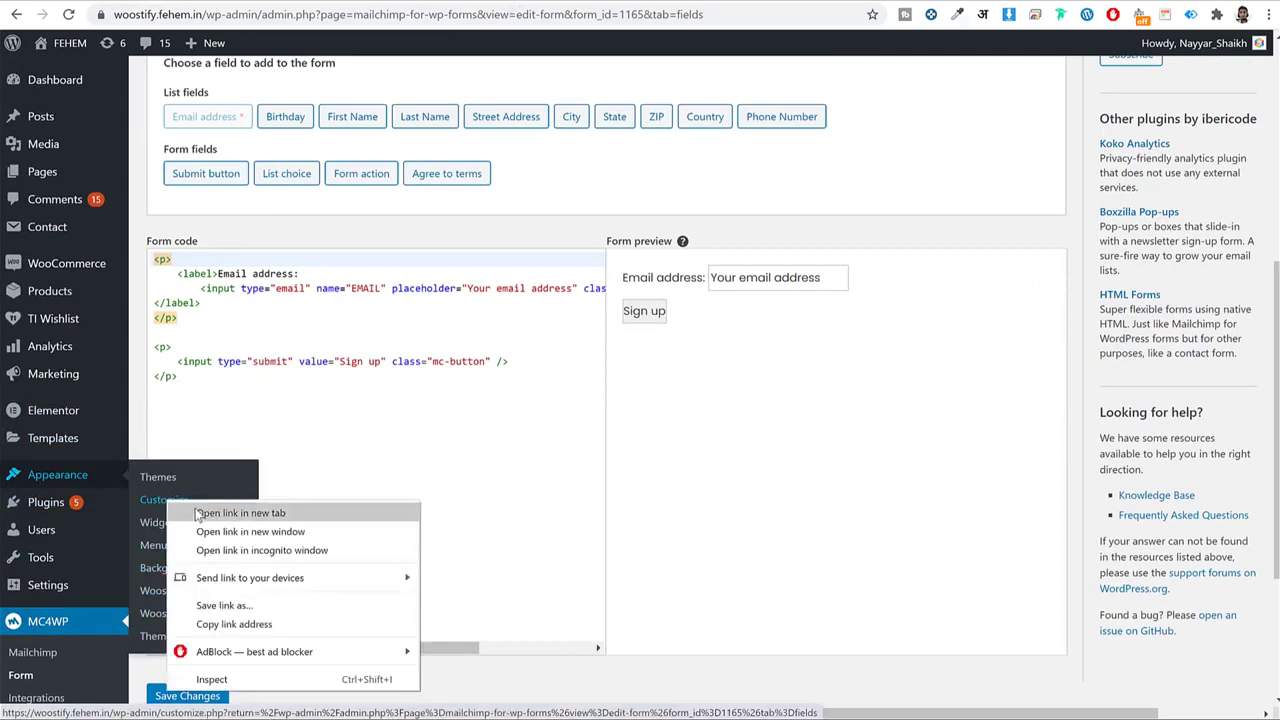
pyautogui.click(200, 513)
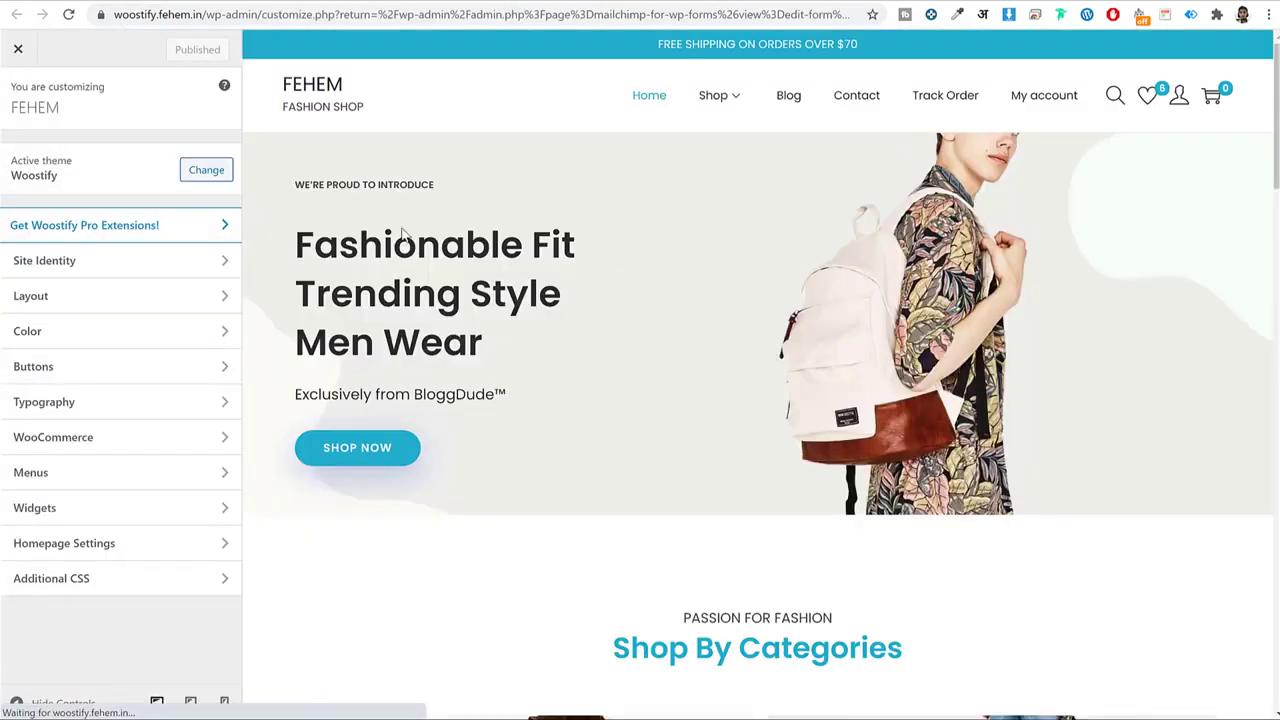
# - Paste the newsletter CSS into Additional CSS, publish it, and check the mc-input and mc-button classes
pyautogui.click(100, 588)
pyautogui.click(140, 524)
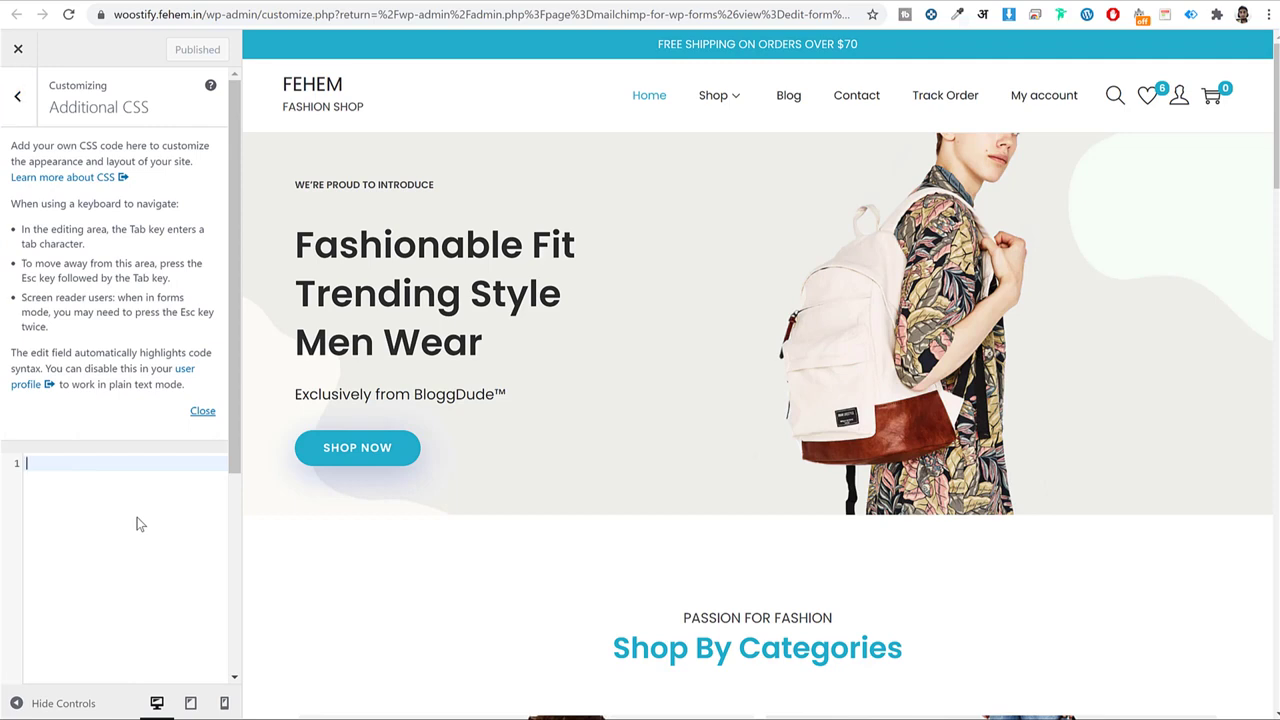
pyautogui.hotkey('ctrl', 'v')
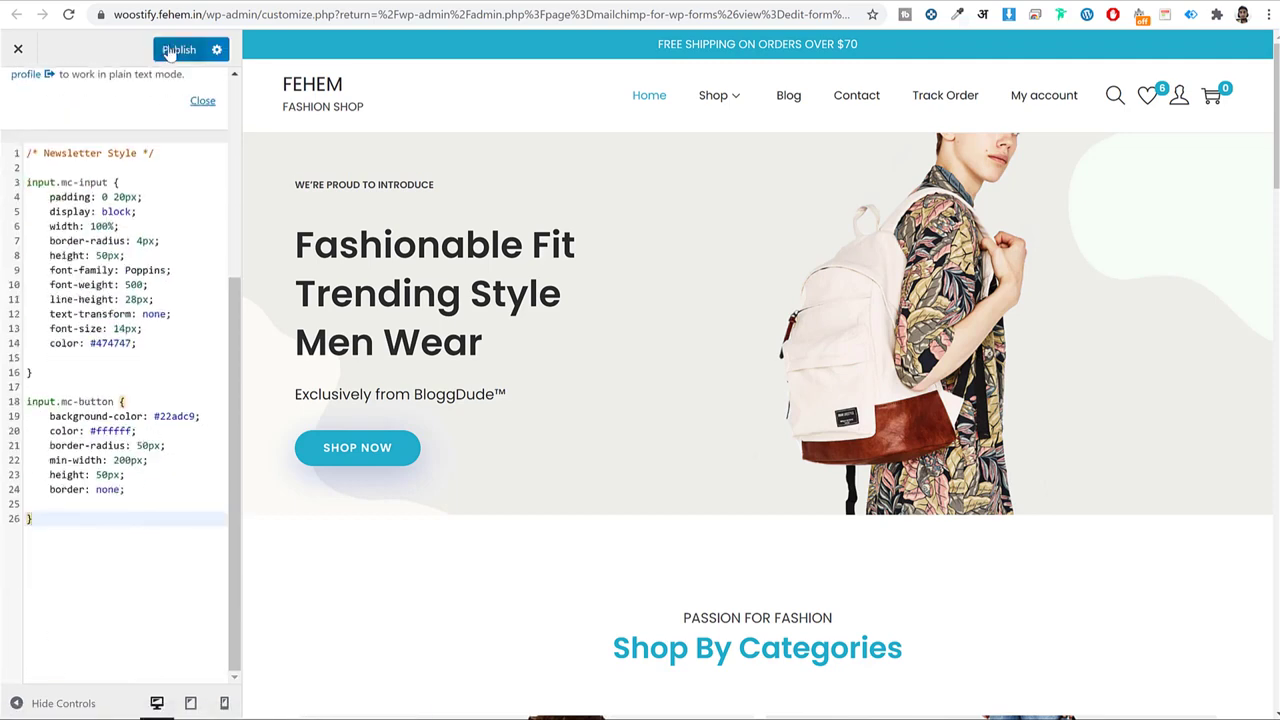
pyautogui.click(165, 50)
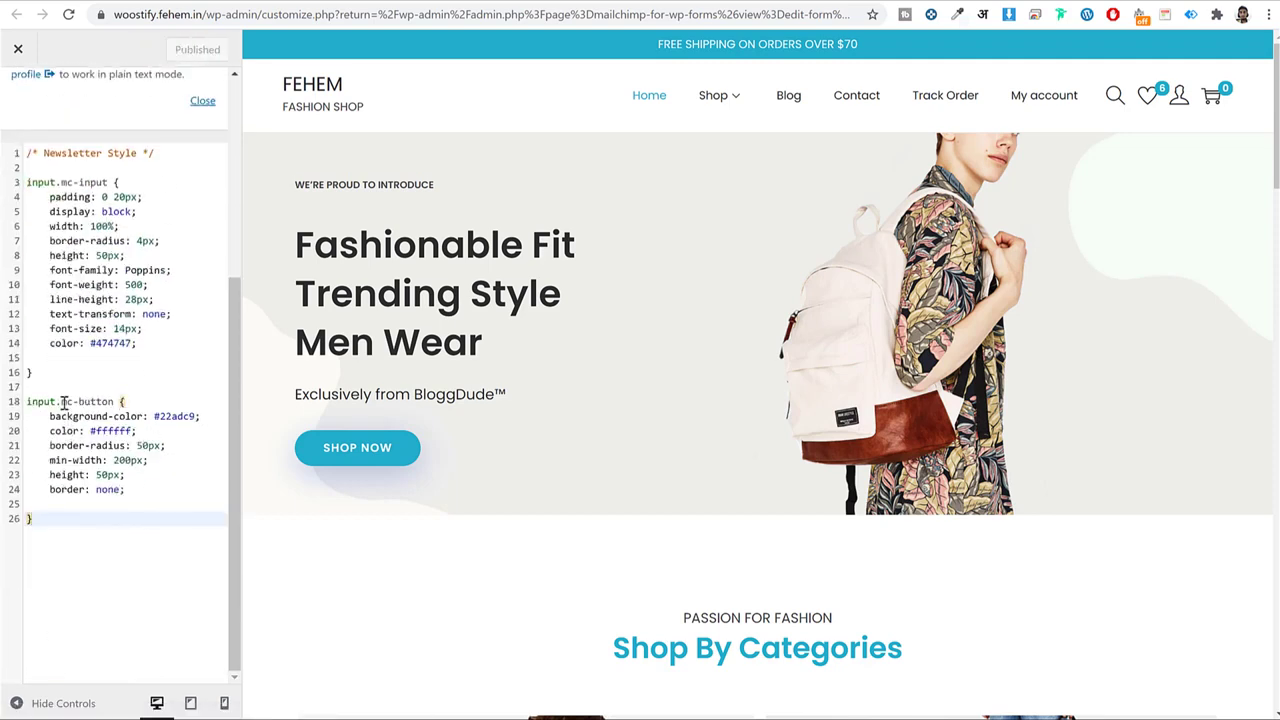
pyautogui.moveTo(61, 401); pyautogui.dragTo(115, 408)
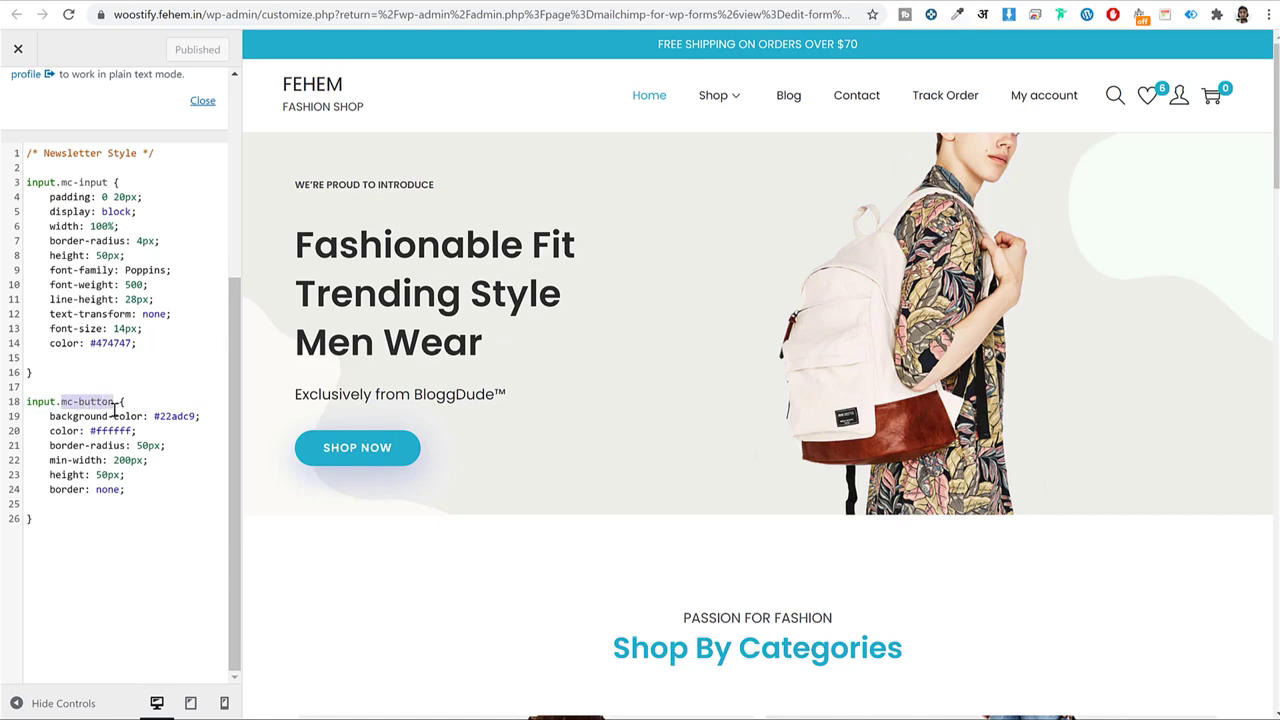
pyautogui.scroll(2, 83, 327)
pyautogui.moveTo(60, 345); pyautogui.dragTo(108, 345)
pyautogui.click(303, 4)
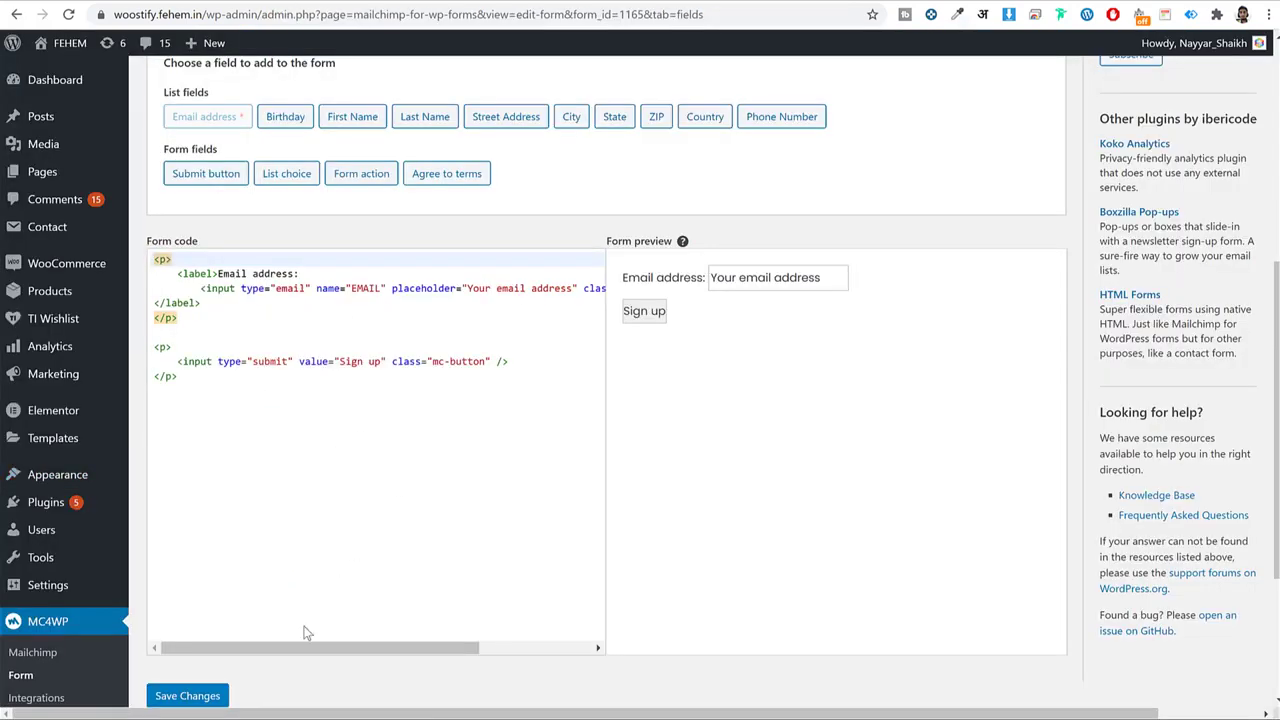
# - Reload the form editor and confirm the mc-button rule's #22adc9 background colour in Additional CSS
pyautogui.click(77, 20)
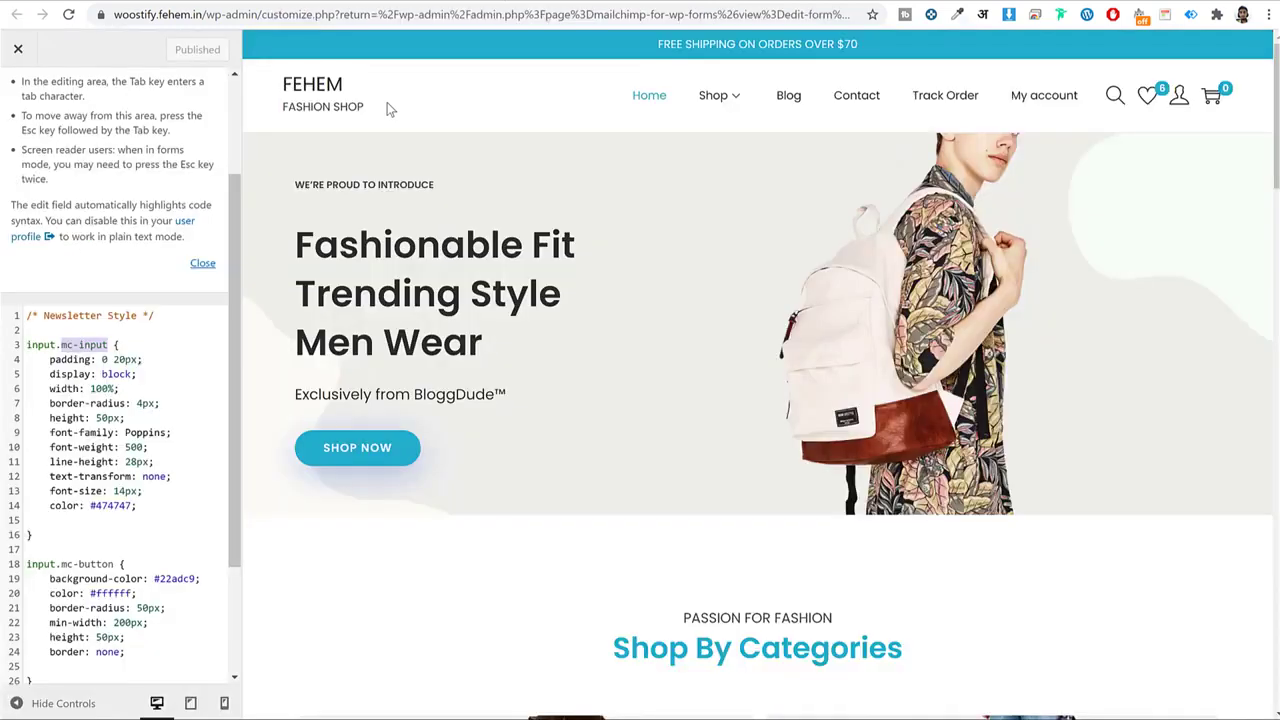
pyautogui.scroll(-2, 88, 578)
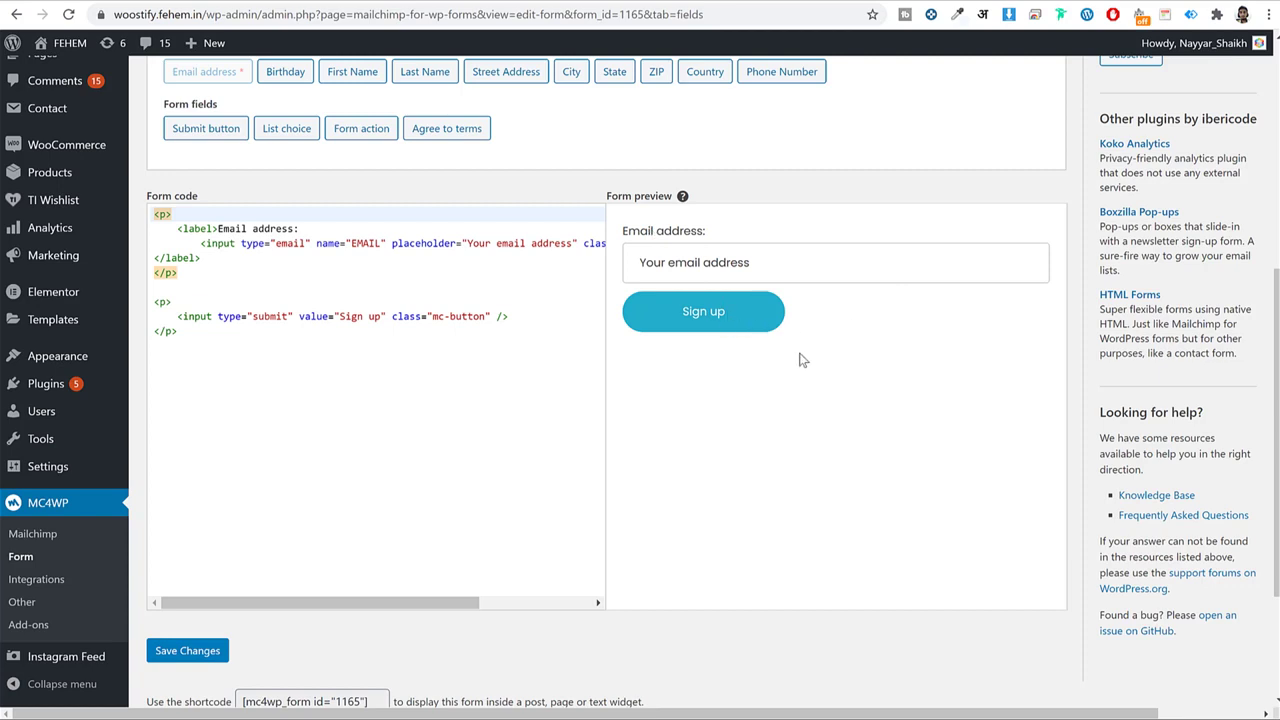
pyautogui.hotkey('ctrl', 'Tab')
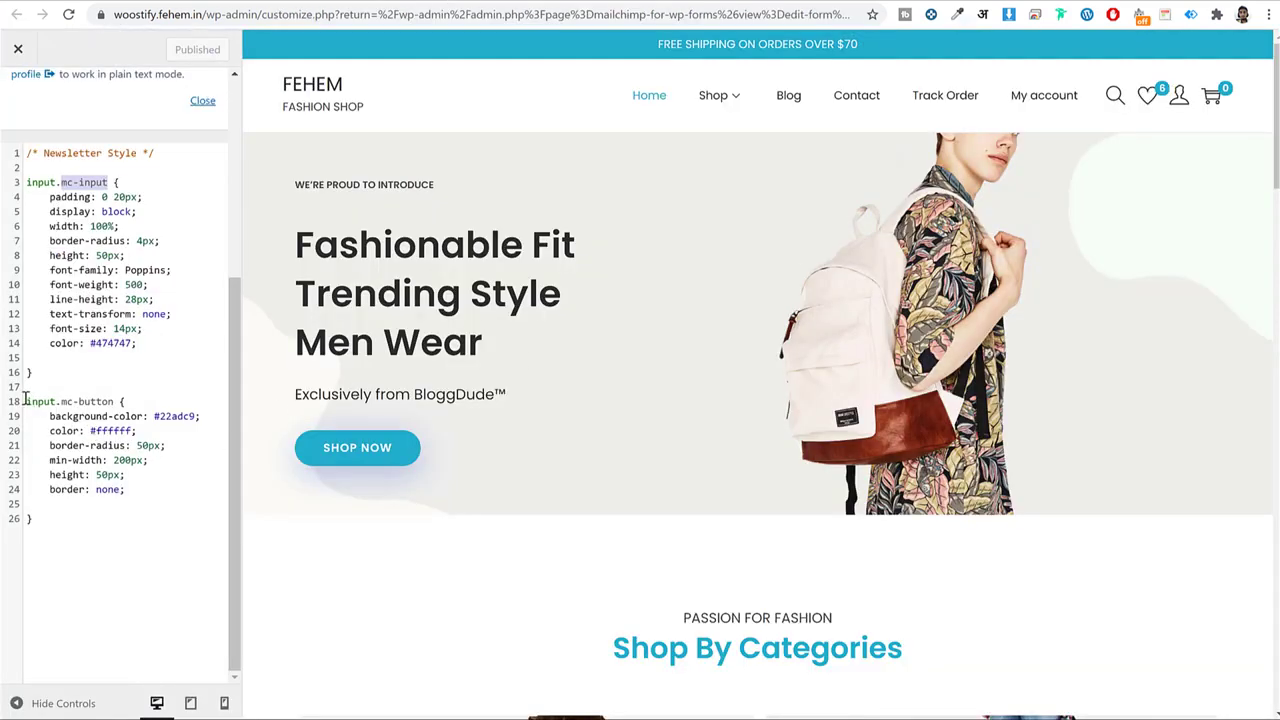
pyautogui.moveTo(25, 401); pyautogui.dragTo(100, 490)
pyautogui.click(96, 460)
pyautogui.moveTo(50, 416); pyautogui.dragTo(154, 416)
pyautogui.click(193, 417)
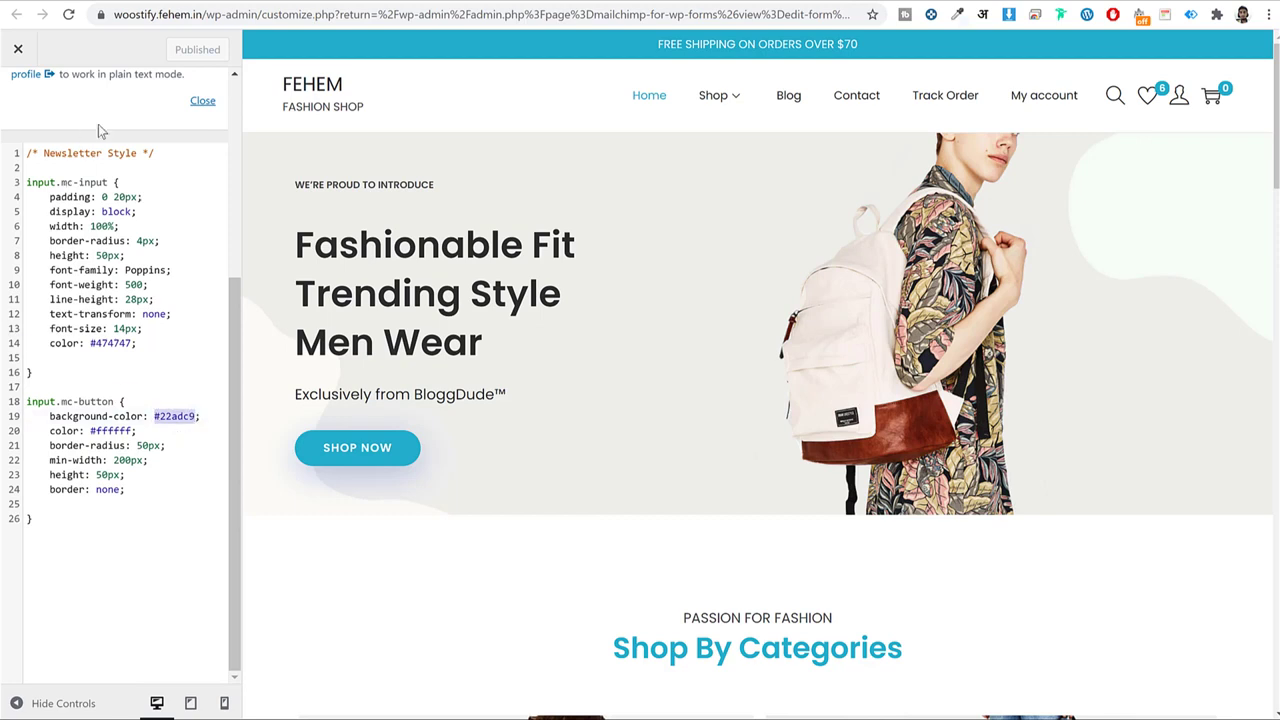
pyautogui.click(576, 3)
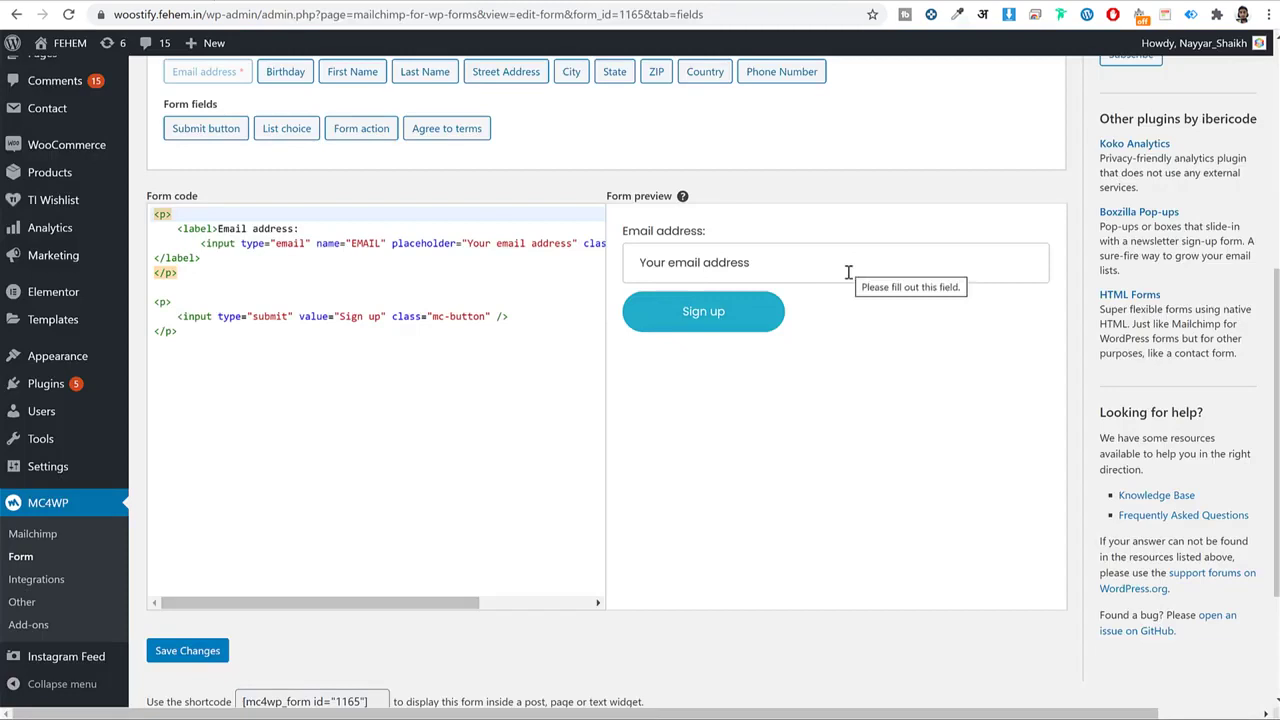
# - Copy the MC4WP form shortcode
pyautogui.scroll(3, 849, 403)
pyautogui.click(341, 127)
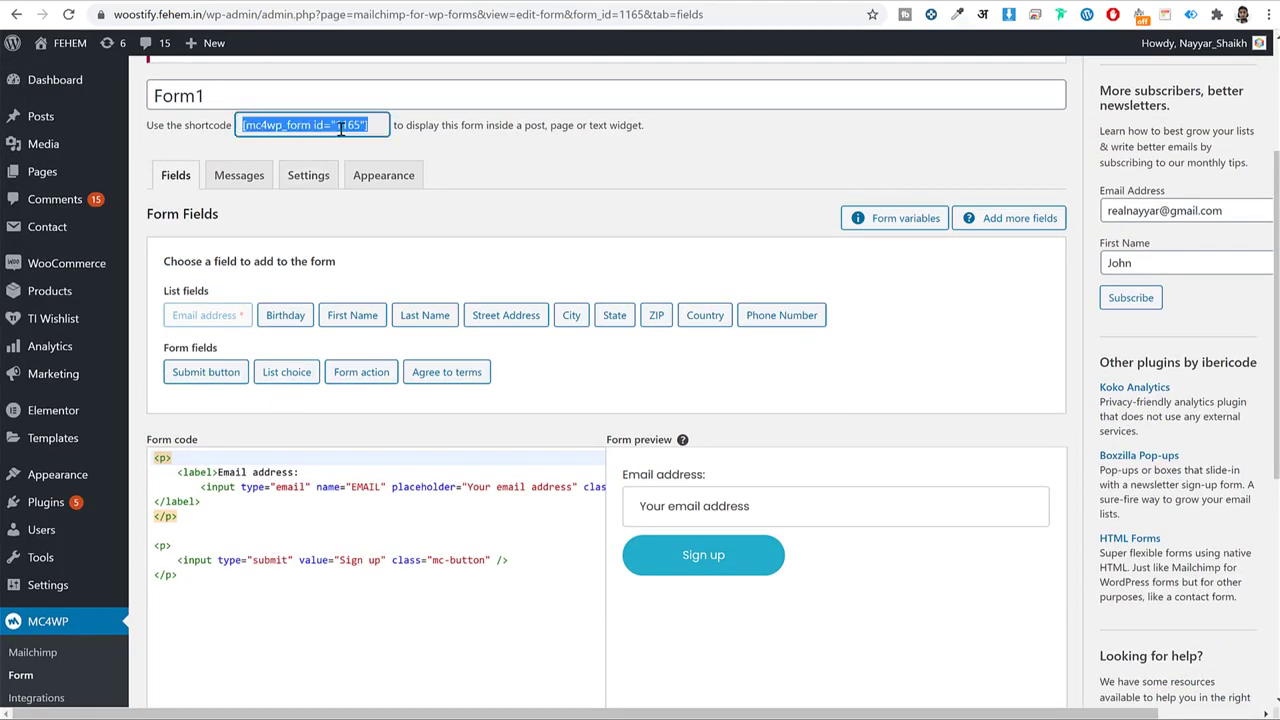
pyautogui.rightClick(336, 120)
pyautogui.click(370, 129)
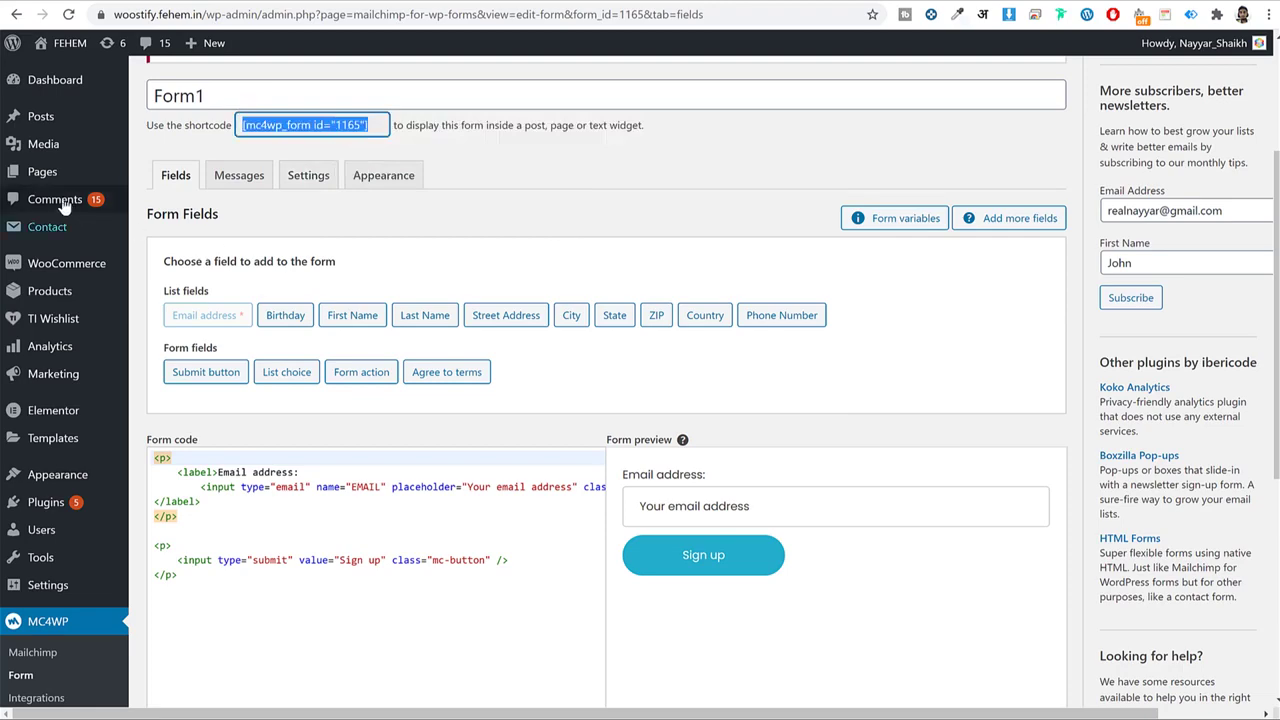
# - Go to the Appearance > Widgets page
pyautogui.scroll(-1, 145, 407)
pyautogui.scroll(-3, 400, 414)
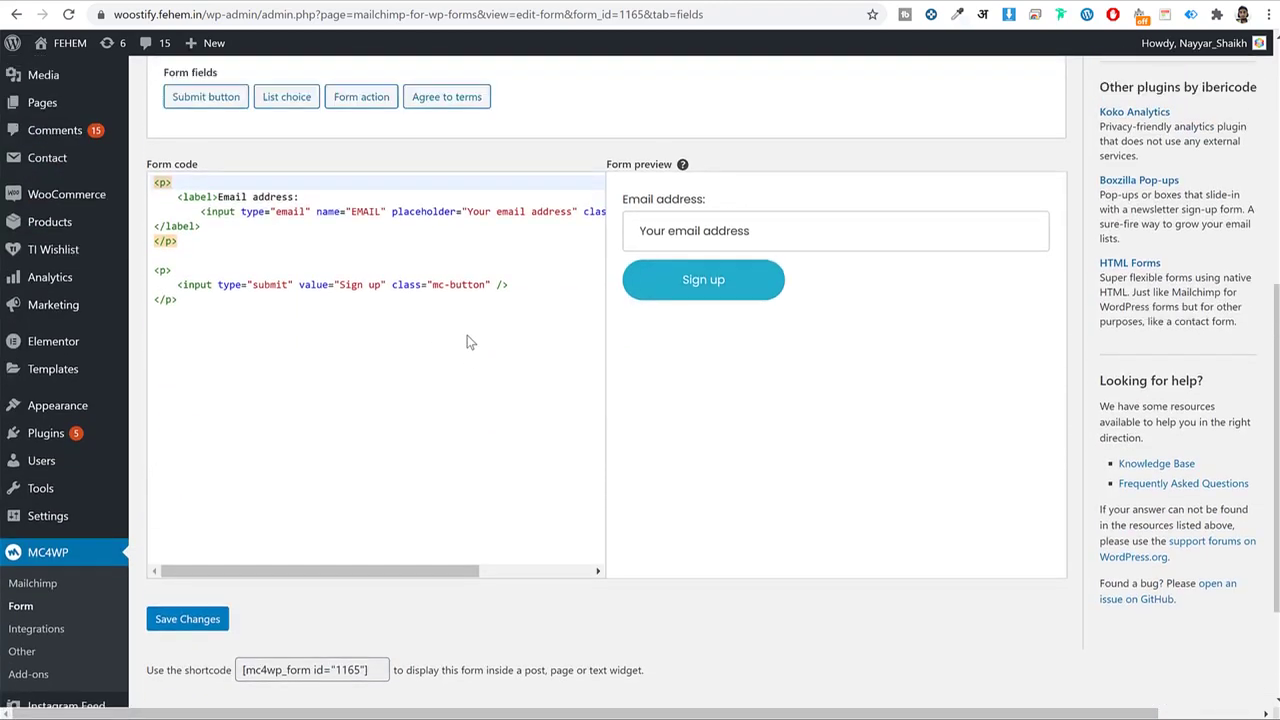
pyautogui.scroll(4, 466, 334)
pyautogui.scroll(-1, 300, 380)
pyautogui.scroll(-2, 165, 400)
pyautogui.moveTo(64, 365)
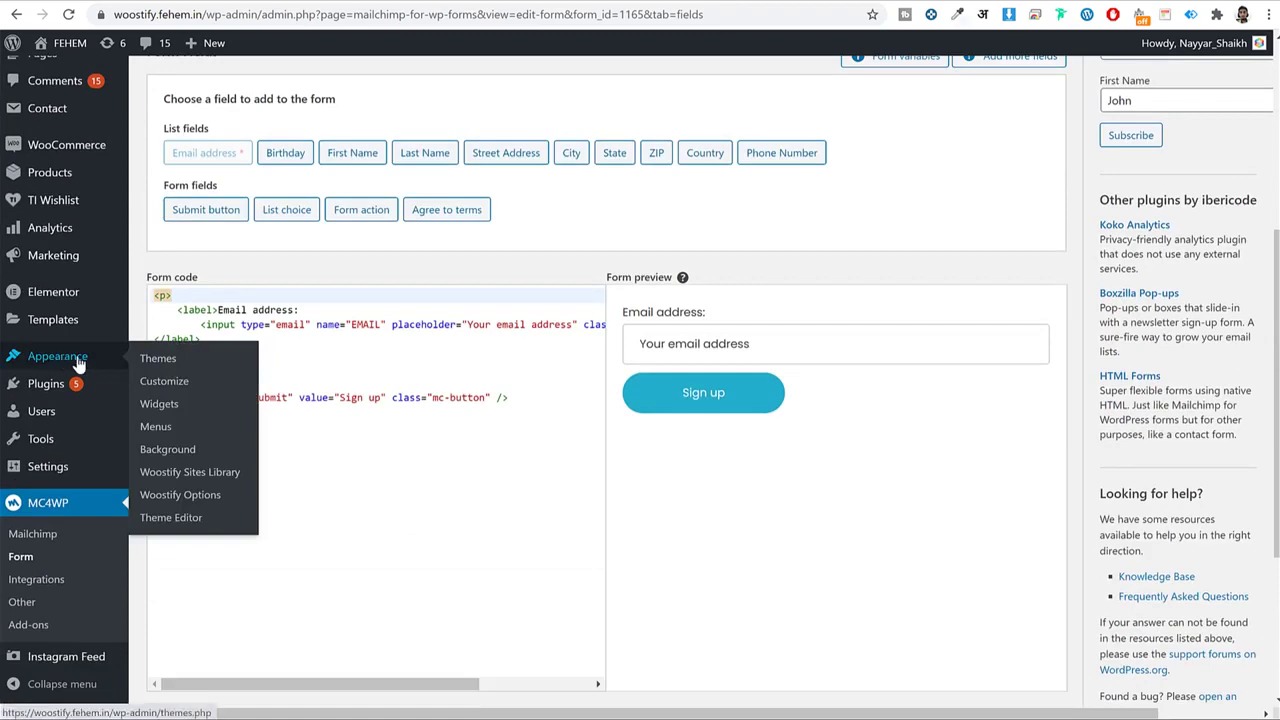
pyautogui.click(163, 410)
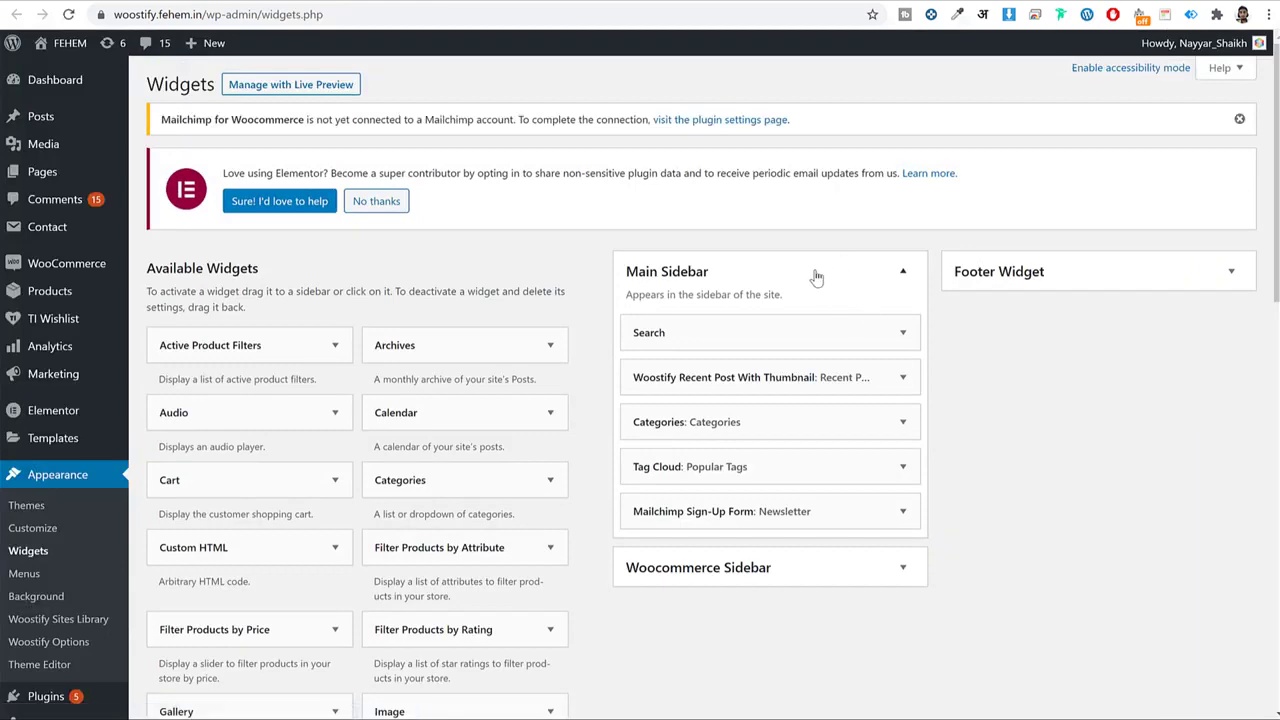
# - Add a Mailchimp Sign-Up Form widget to the Main Sidebar and view the site's front end
pyautogui.click(815, 273)
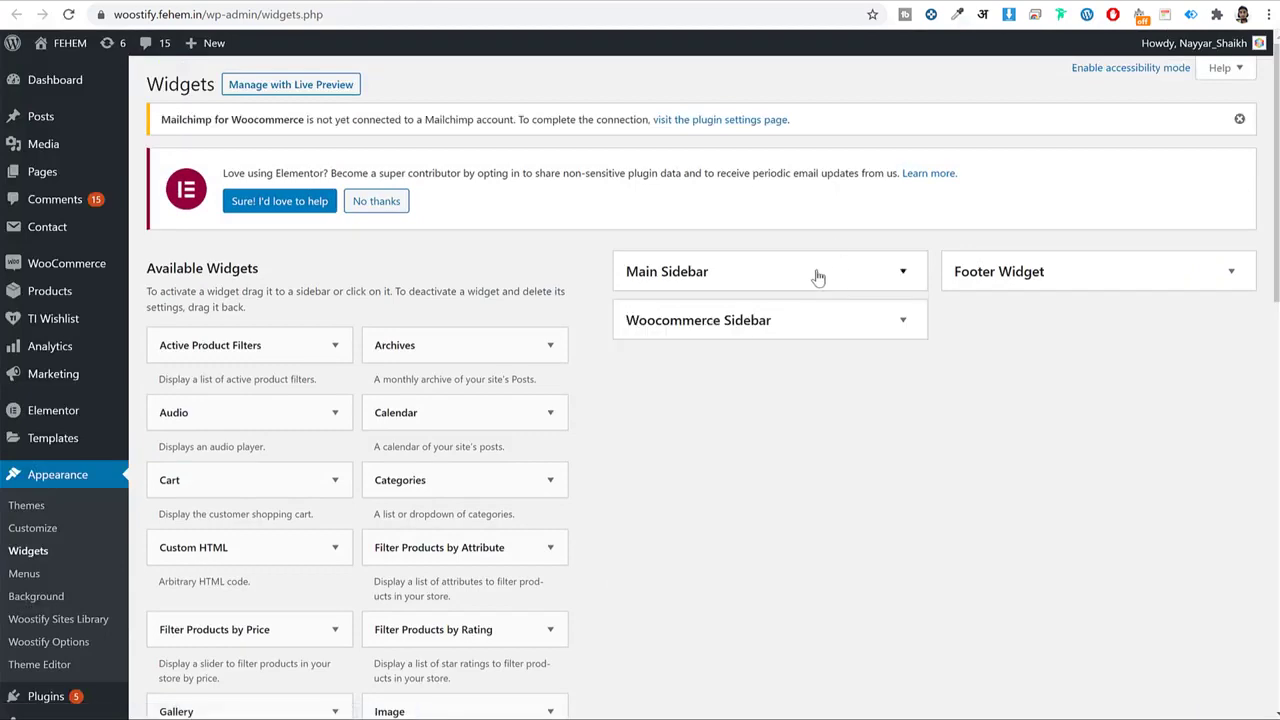
pyautogui.scroll(-4, 783, 404)
pyautogui.scroll(-2, 775, 402)
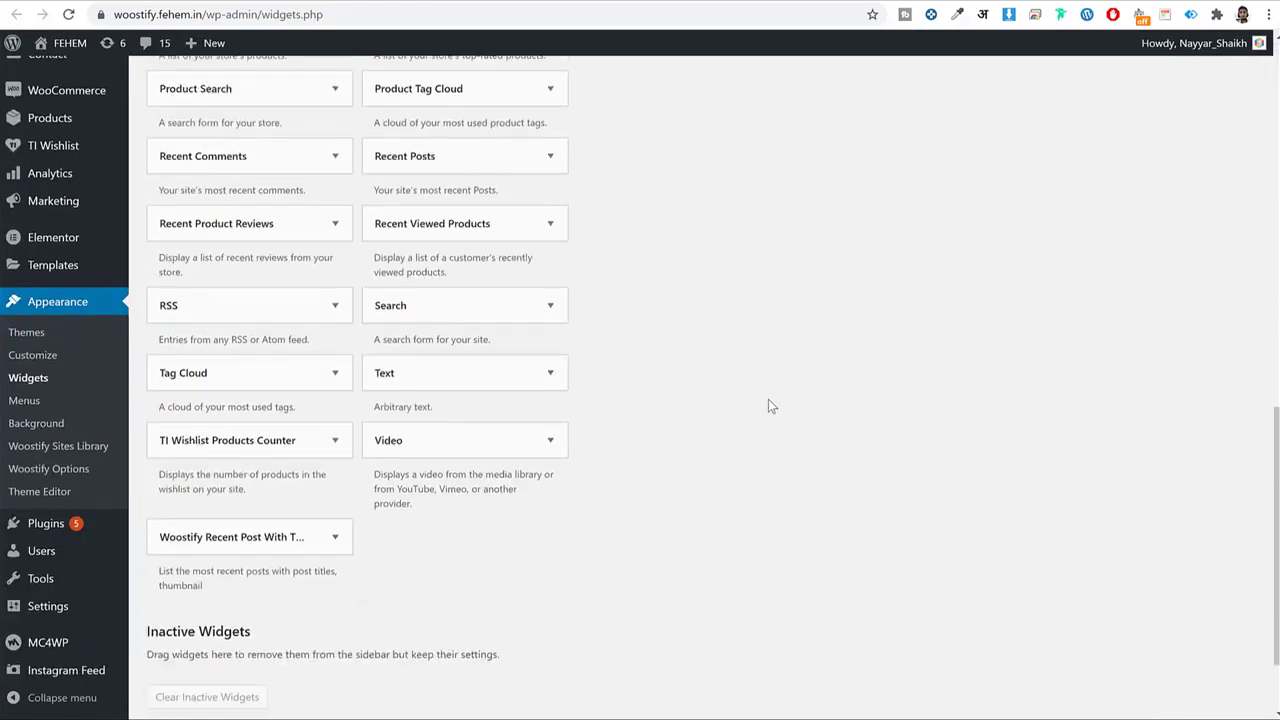
pyautogui.scroll(3, 394, 366)
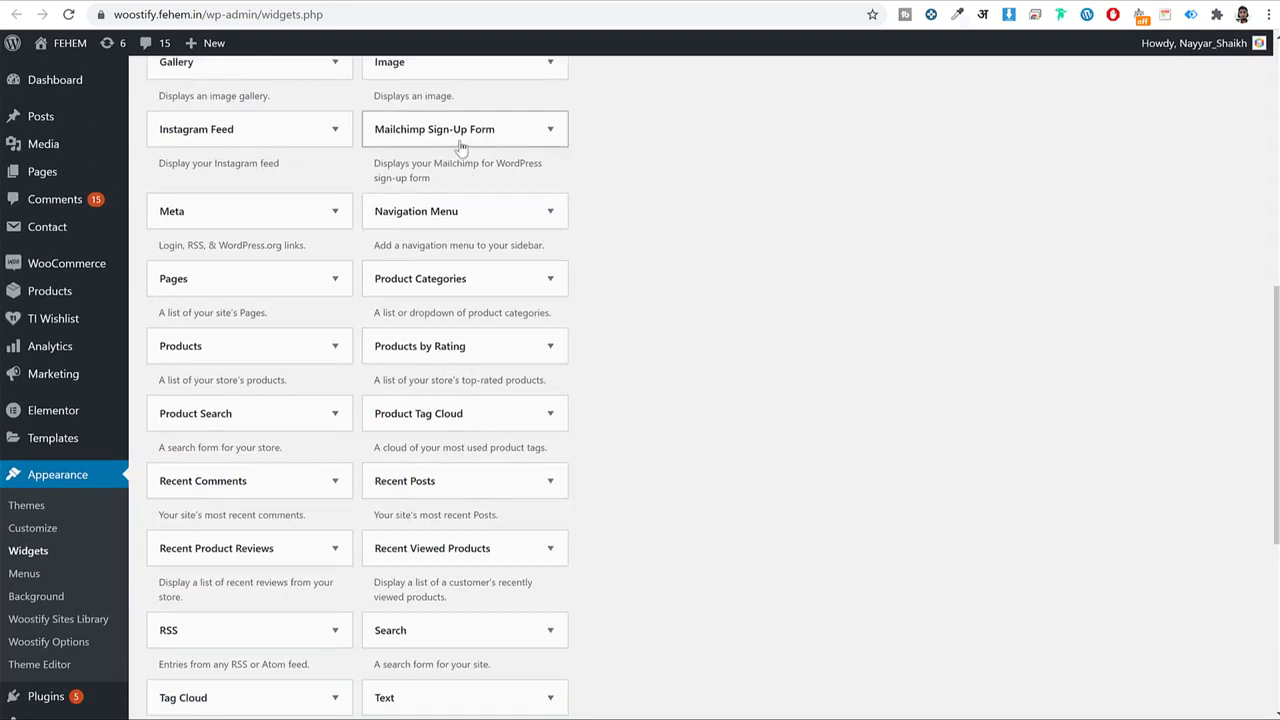
pyautogui.click(538, 140)
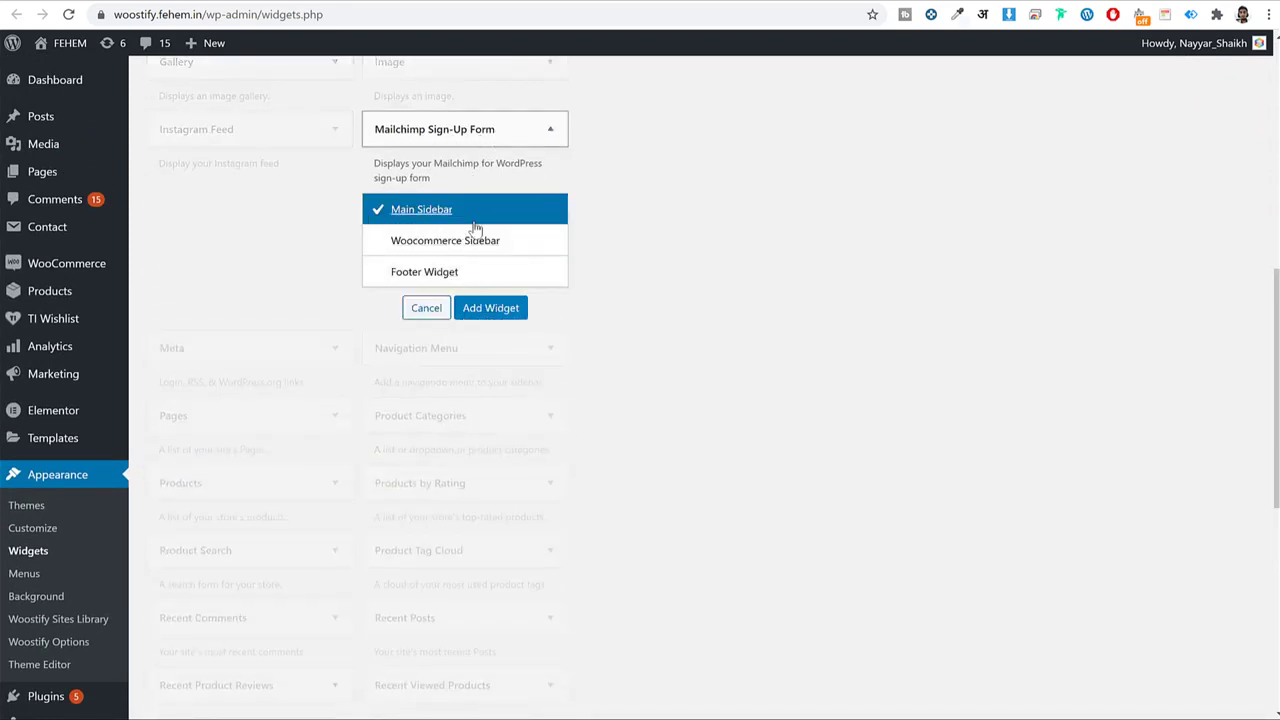
pyautogui.click(490, 308)
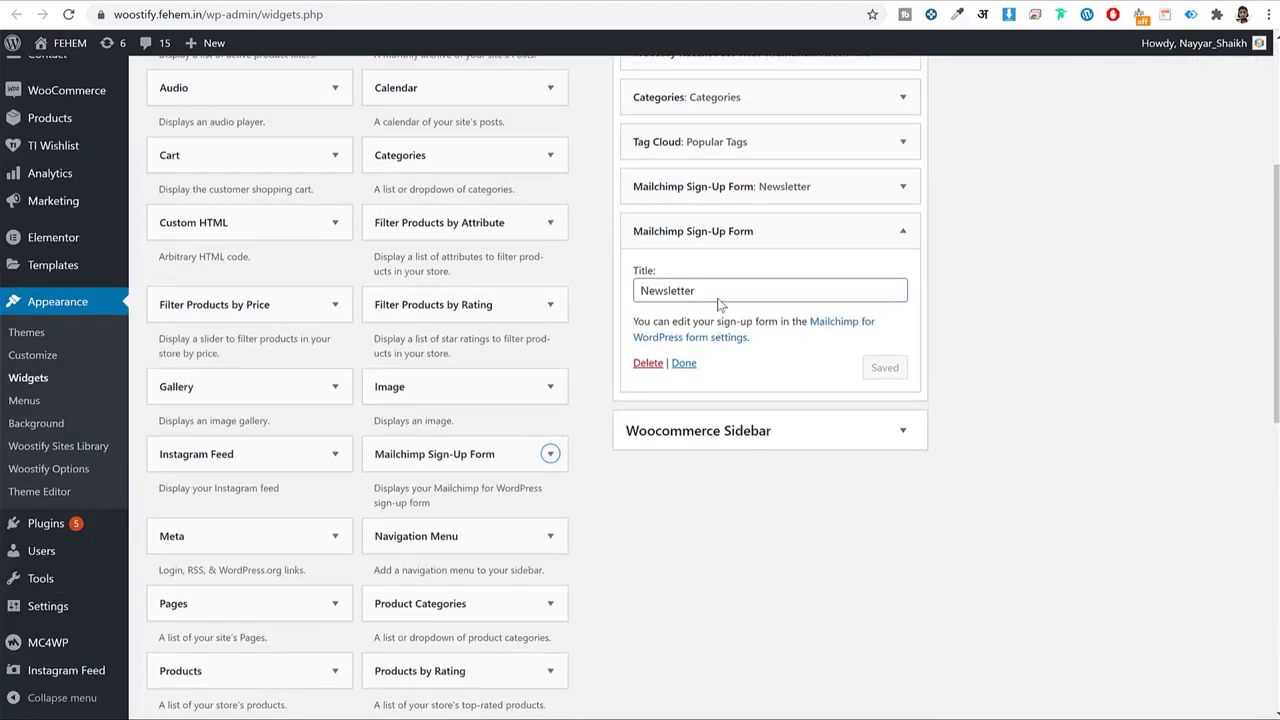
pyautogui.click(684, 363)
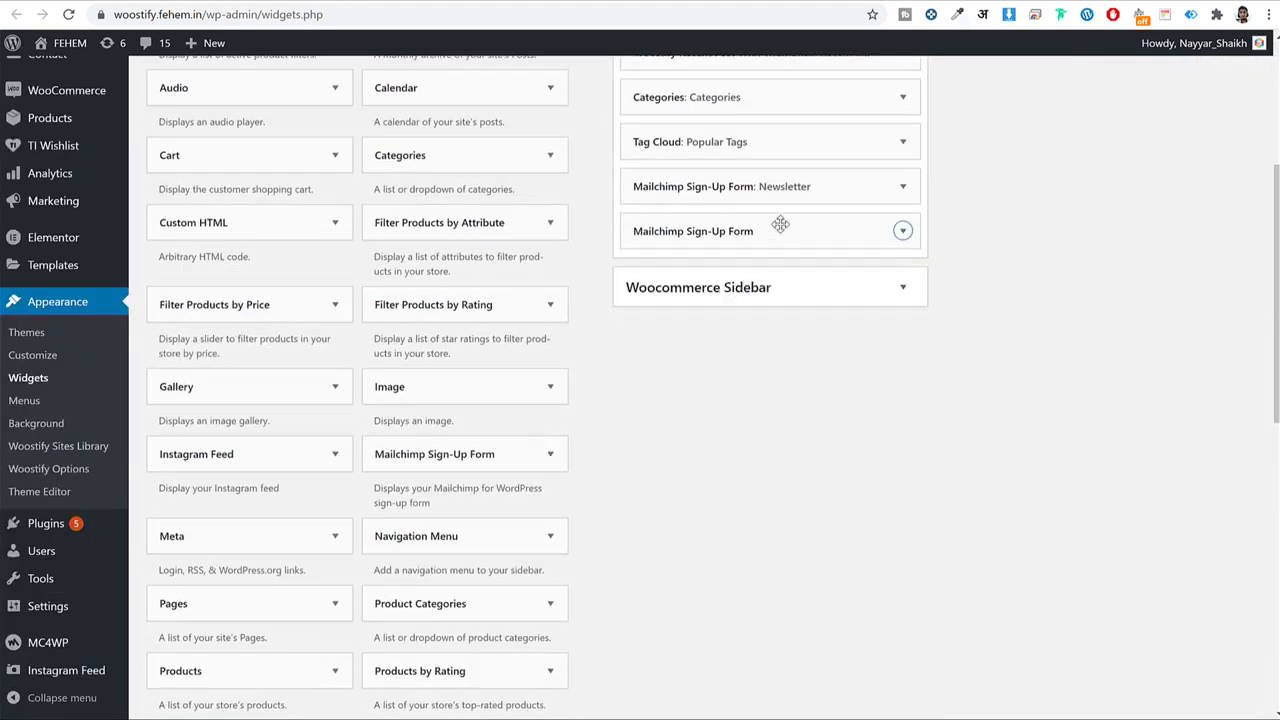
pyautogui.click(658, 5)
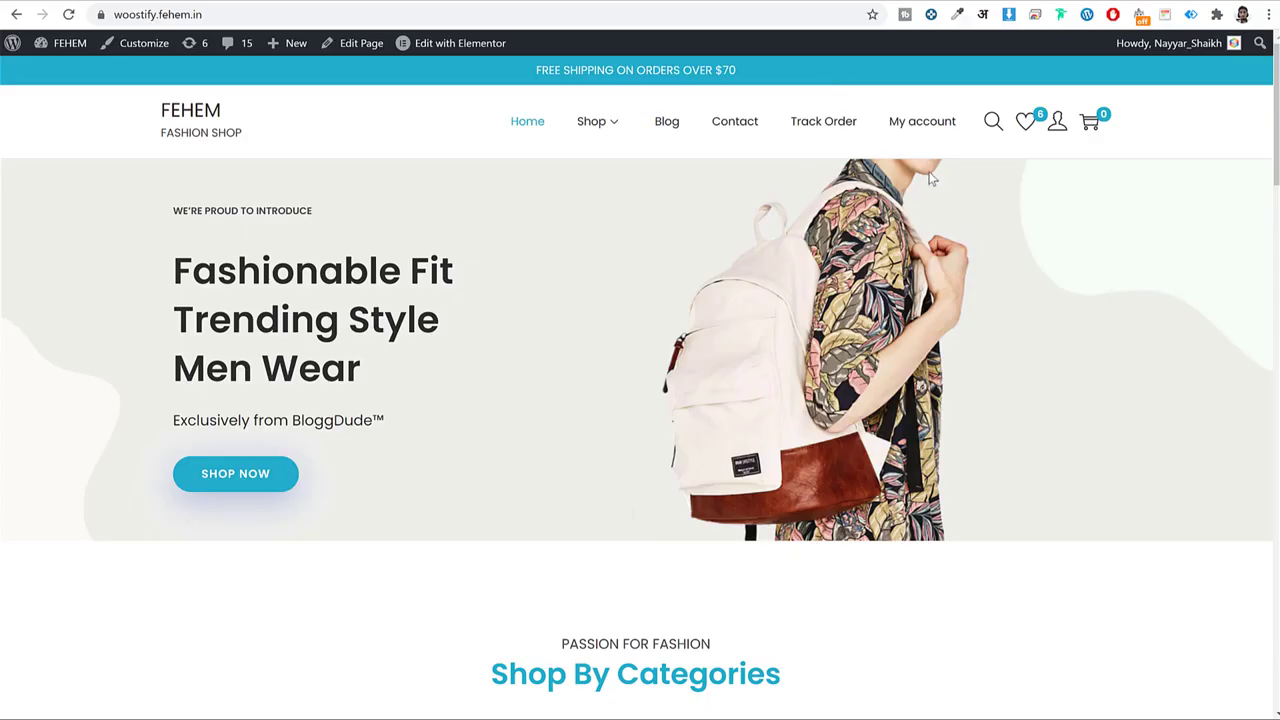
# - Delete the duplicate Newsletter widget and reload the Blog page to show one signup form
pyautogui.click(670, 124)
pyautogui.scroll(-9, 1131, 290)
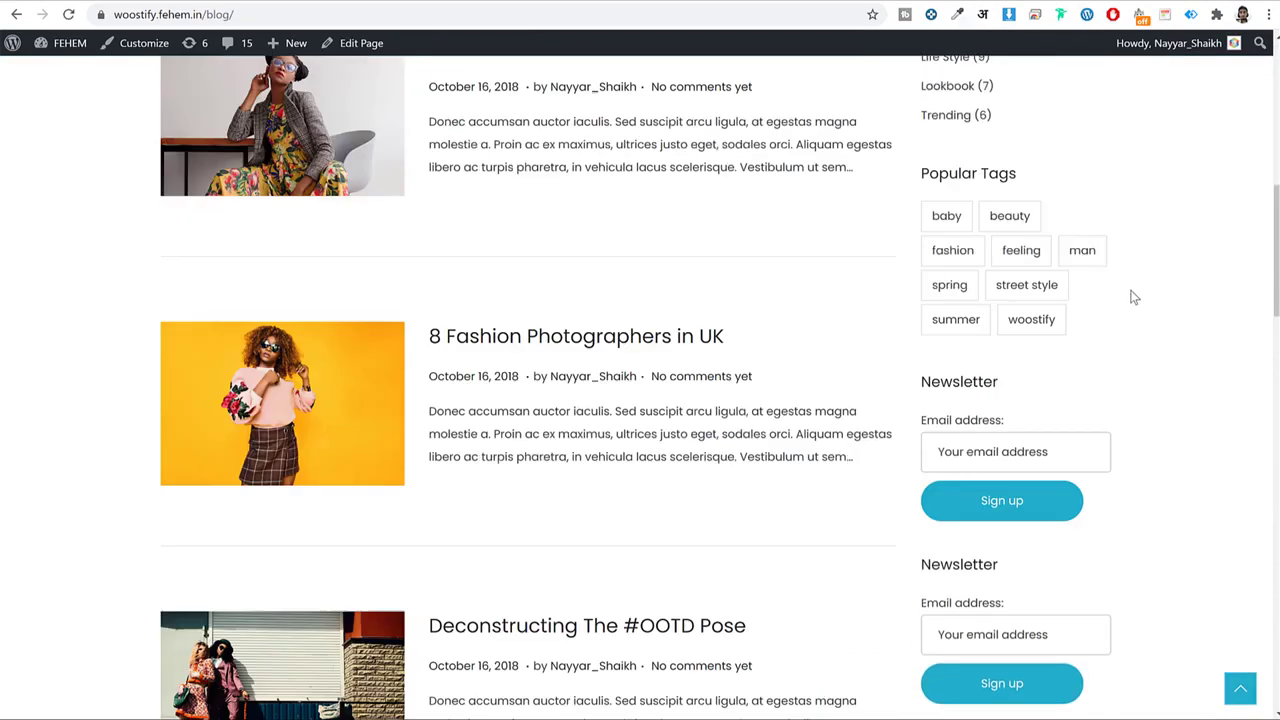
pyautogui.click(493, 5)
pyautogui.click(903, 188)
pyautogui.click(645, 319)
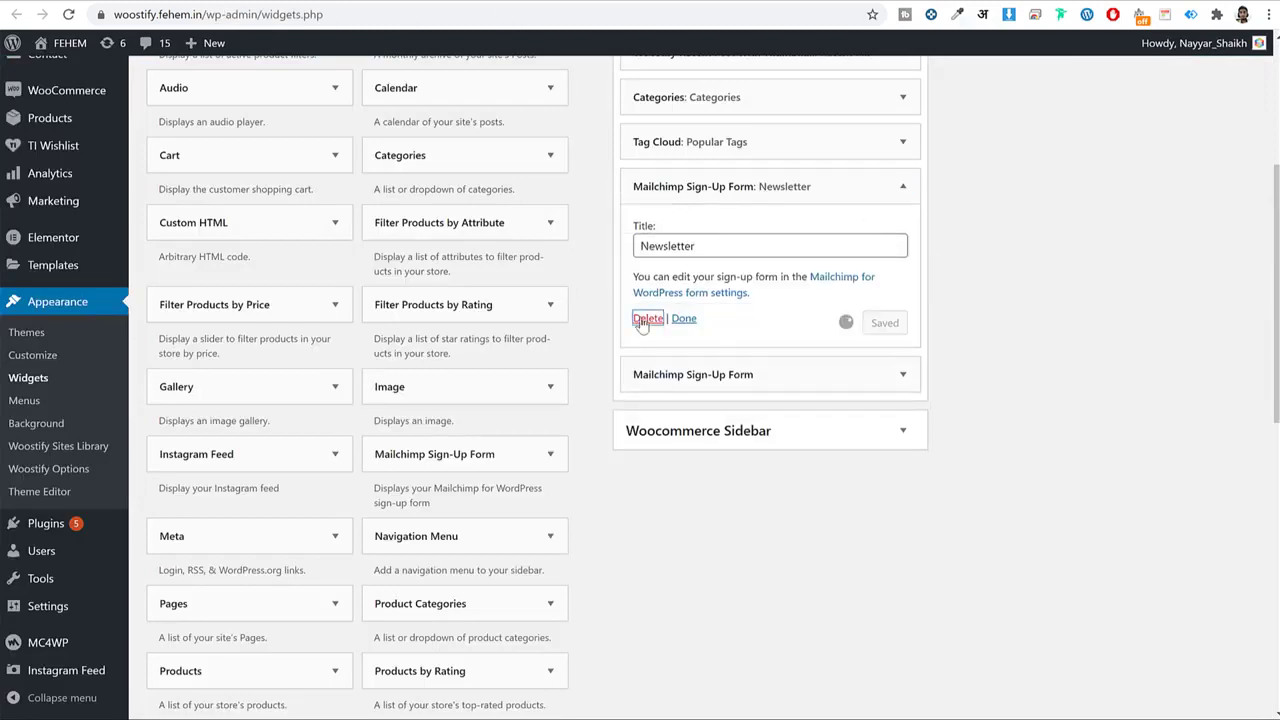
pyautogui.click(663, 5)
pyautogui.click(660, 14)
pyautogui.press('Return')
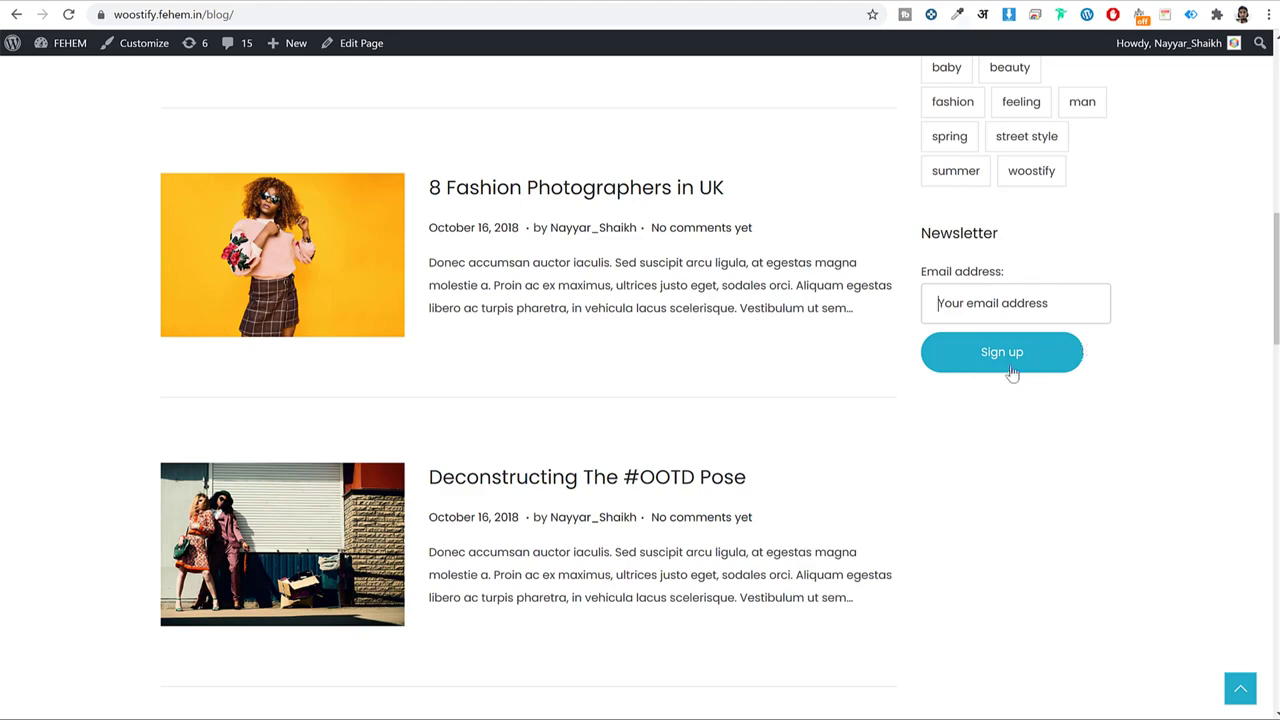
# - Open the '8 Fashion Photographers in UK' post in the editor
pyautogui.scroll(5, 930, 300)
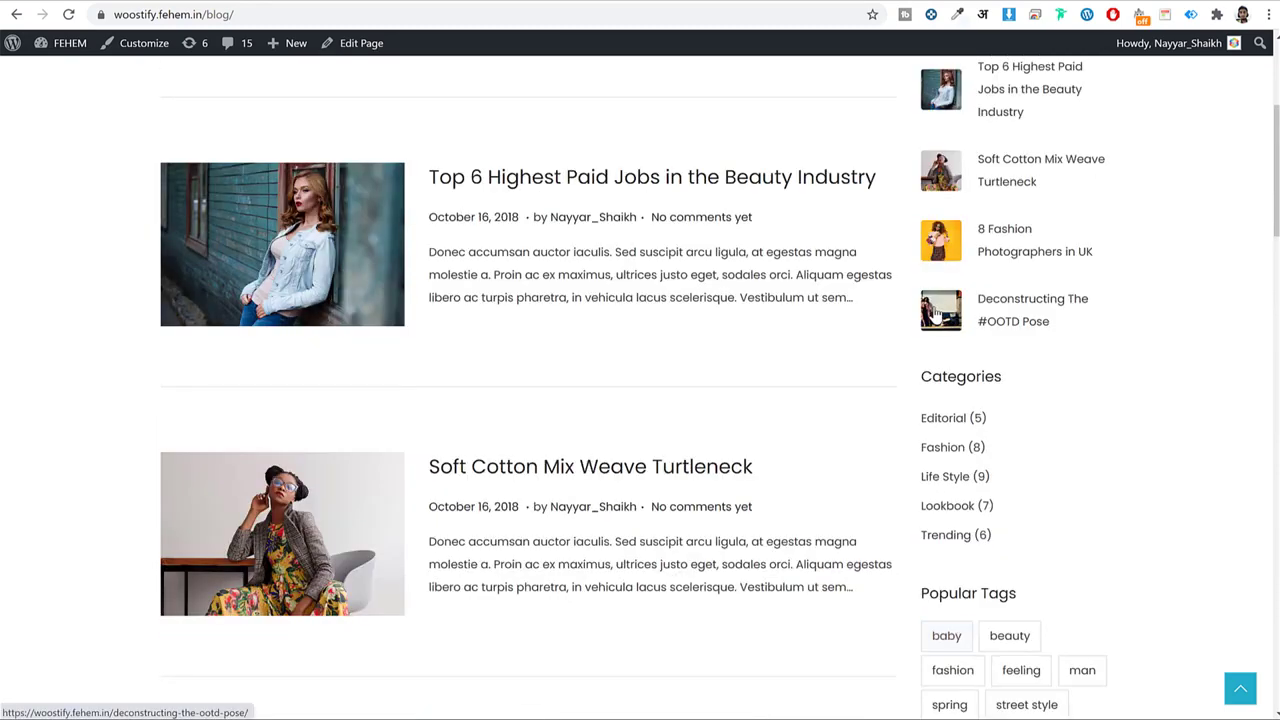
pyautogui.scroll(-4, 936, 314)
pyautogui.scroll(-1, 935, 314)
pyautogui.click(651, 268)
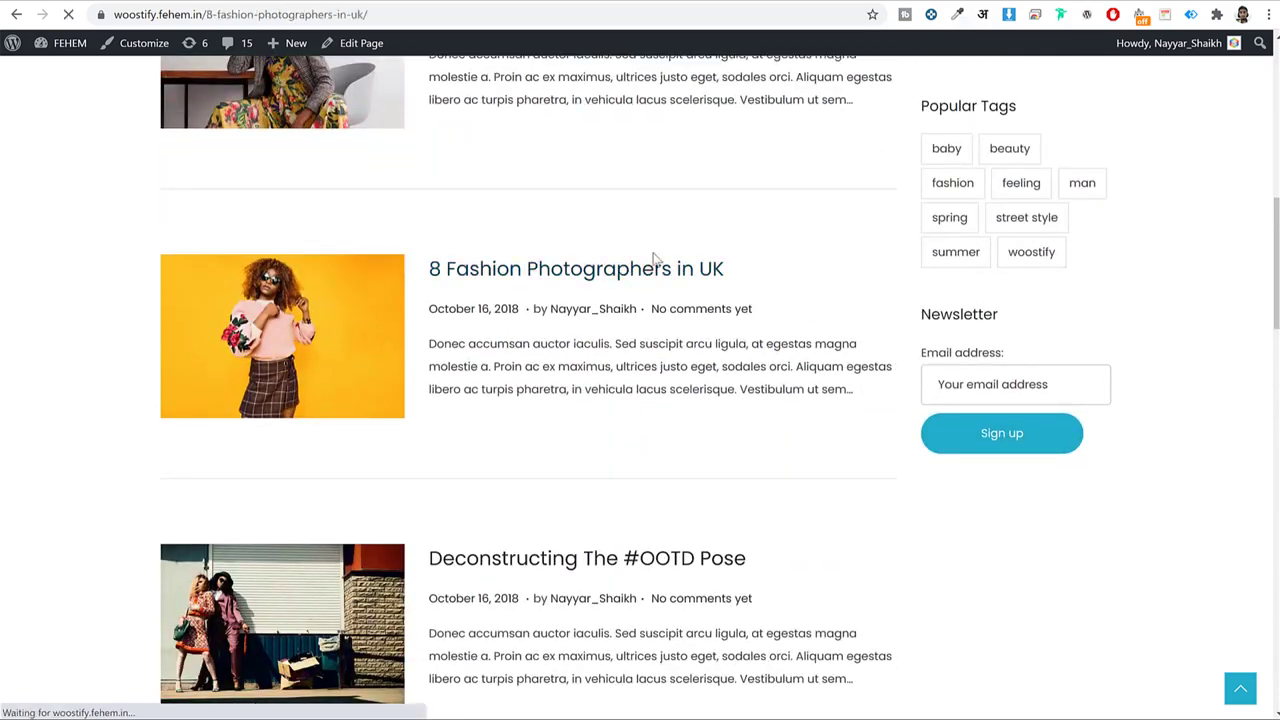
pyautogui.scroll(-13, 663, 286)
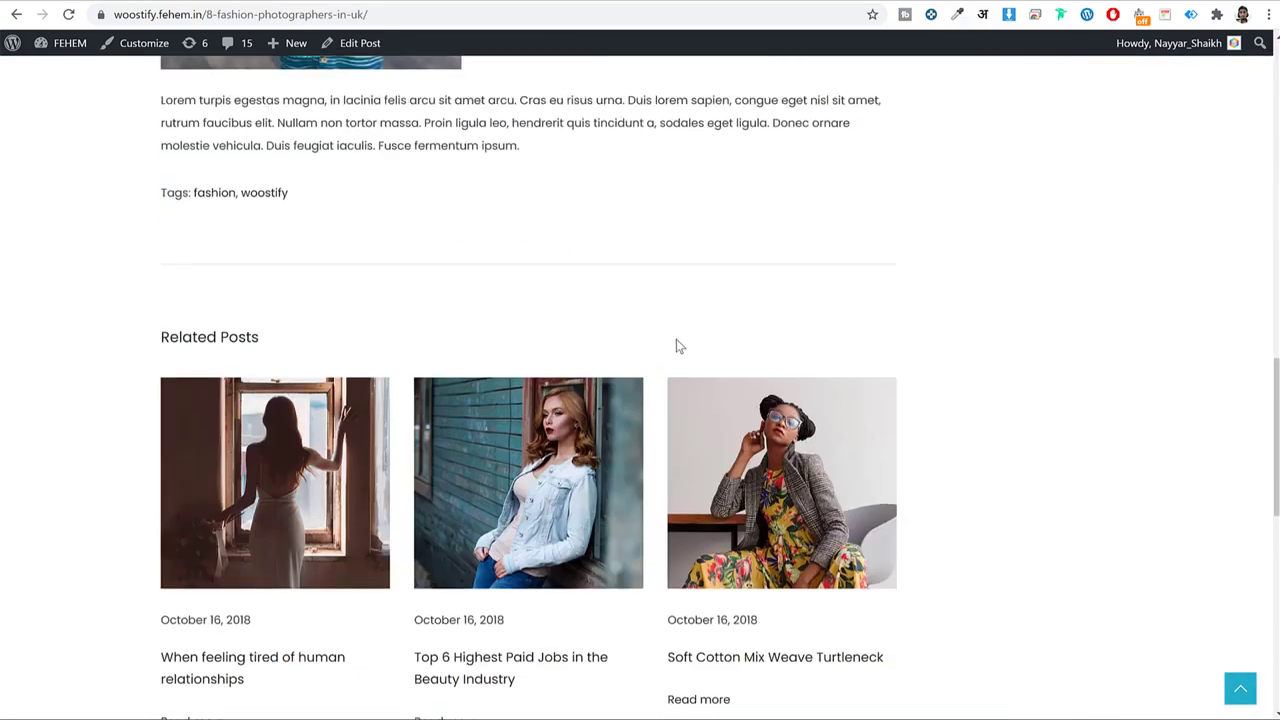
pyautogui.scroll(4, 674, 346)
pyautogui.click(370, 55)
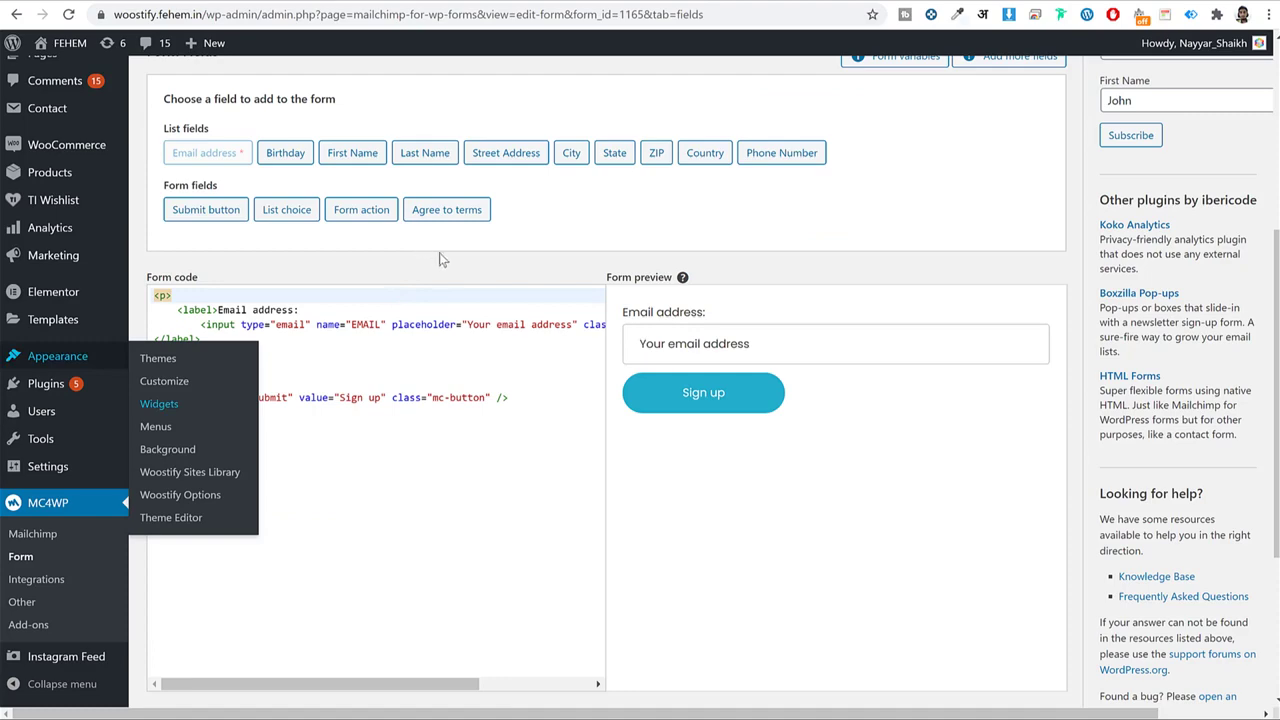
# - Copy the [mc4wp_form] shortcode from the Edit Form page
pyautogui.scroll(3, 443, 260)
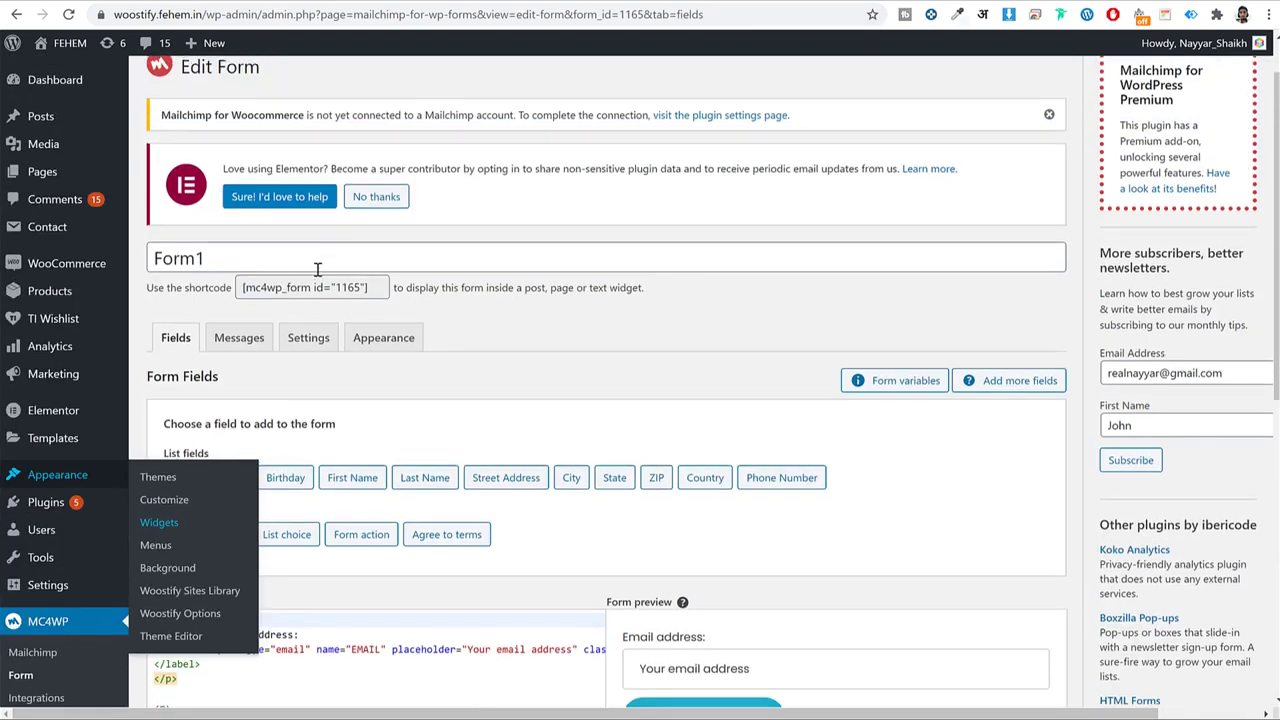
pyautogui.click(320, 287)
pyautogui.rightClick(320, 292)
pyautogui.click(358, 303)
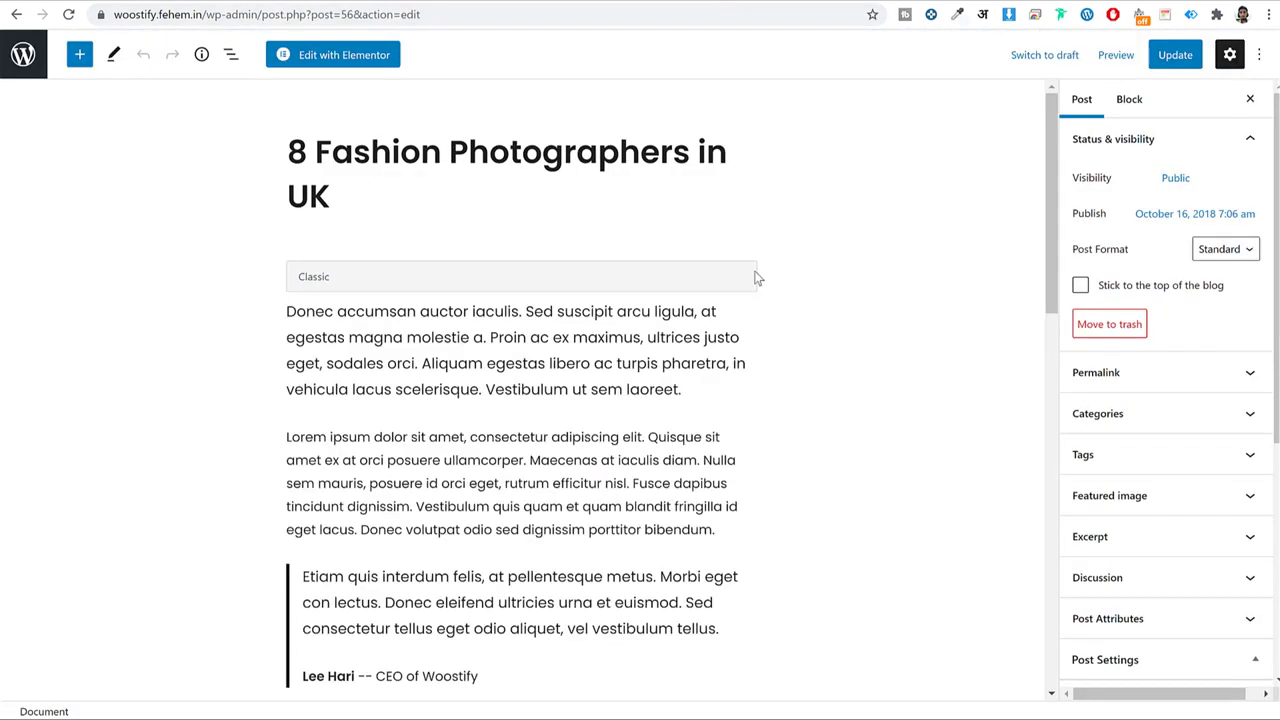
# - Paste the shortcode into a new paragraph after 'risus.' and update the post
pyautogui.scroll(-10, 756, 274)
pyautogui.scroll(-2, 754, 271)
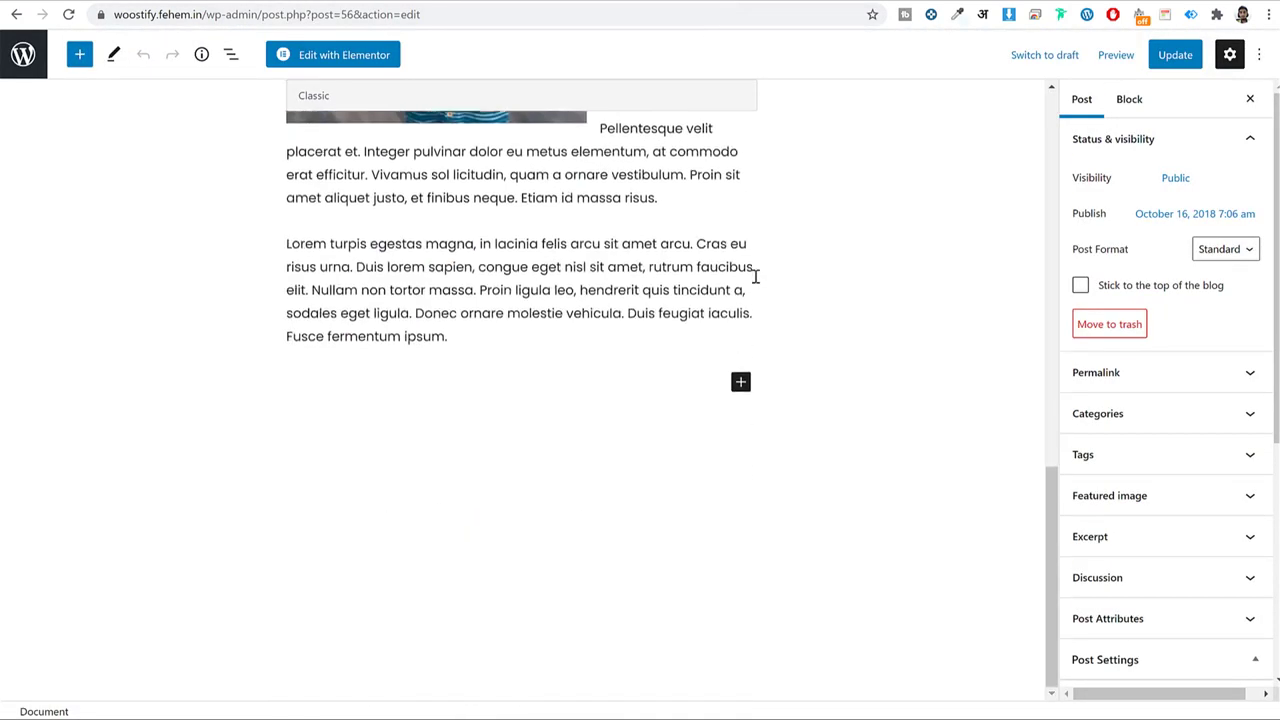
pyautogui.scroll(4, 677, 403)
pyautogui.click(598, 372)
pyautogui.scroll(-3, 660, 390)
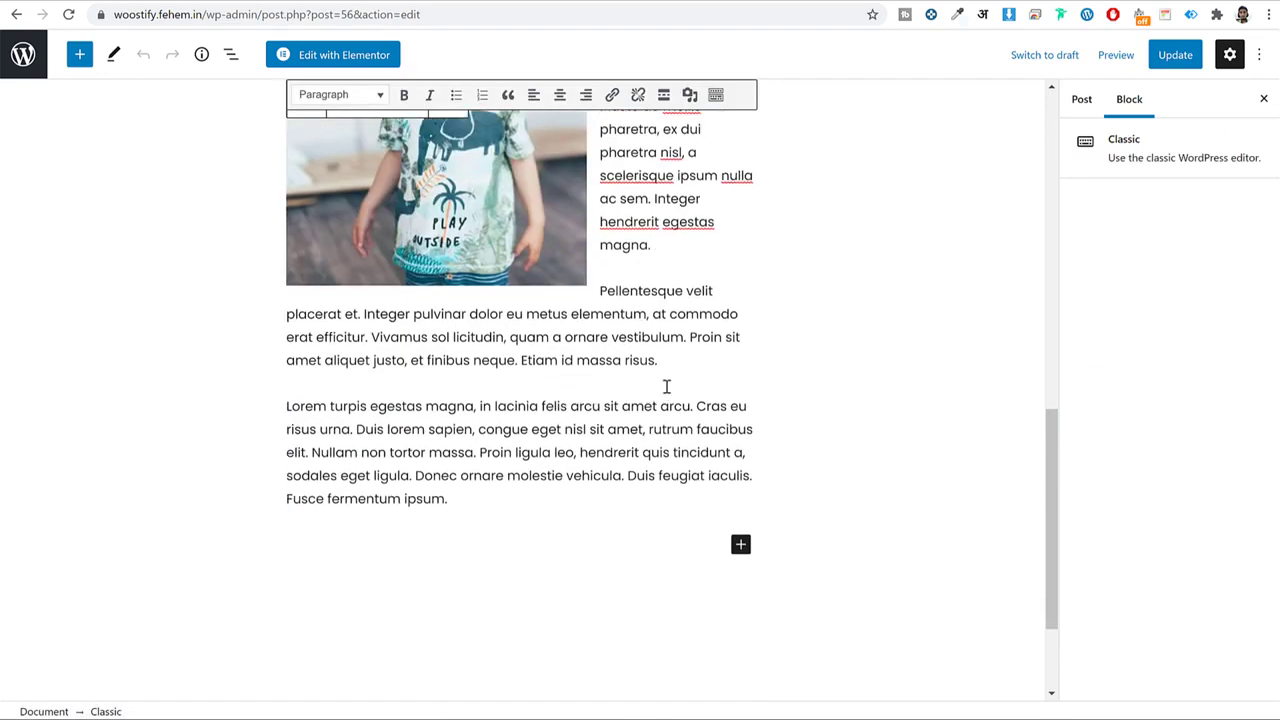
pyautogui.click(721, 359)
pyautogui.press('Return')
pyautogui.hotkey('ctrl', 'v')
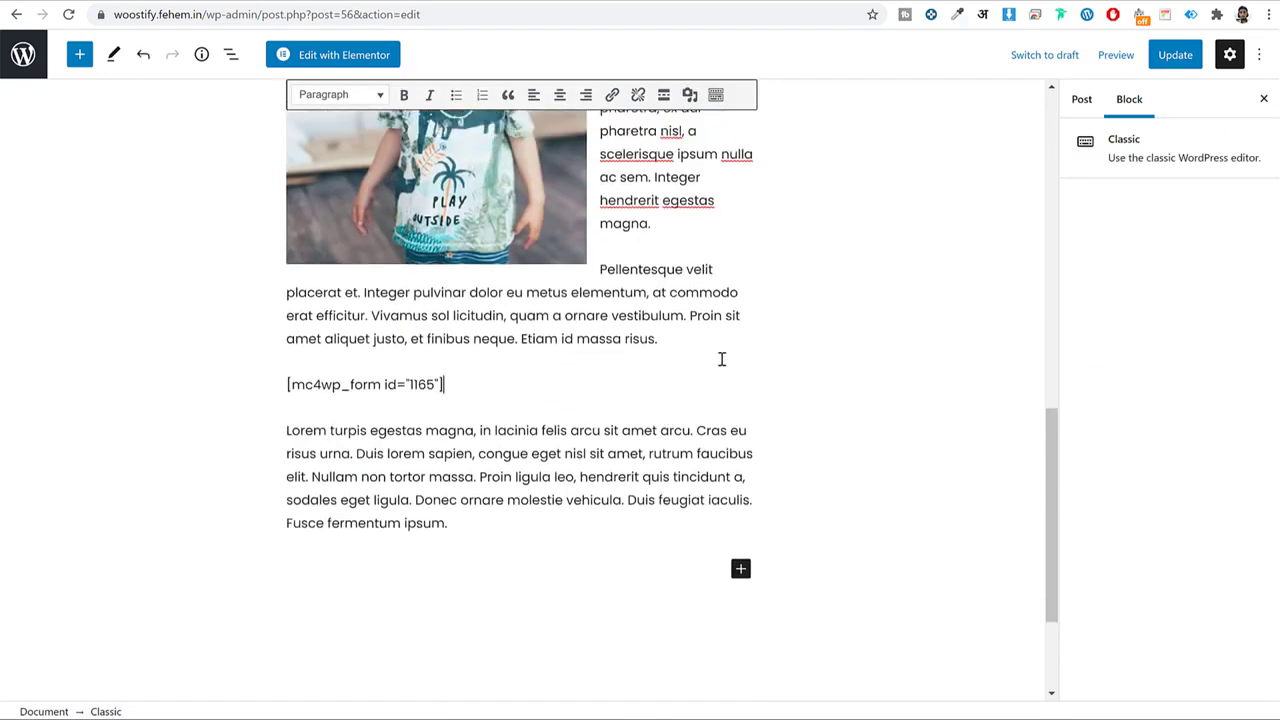
pyautogui.click(1173, 62)
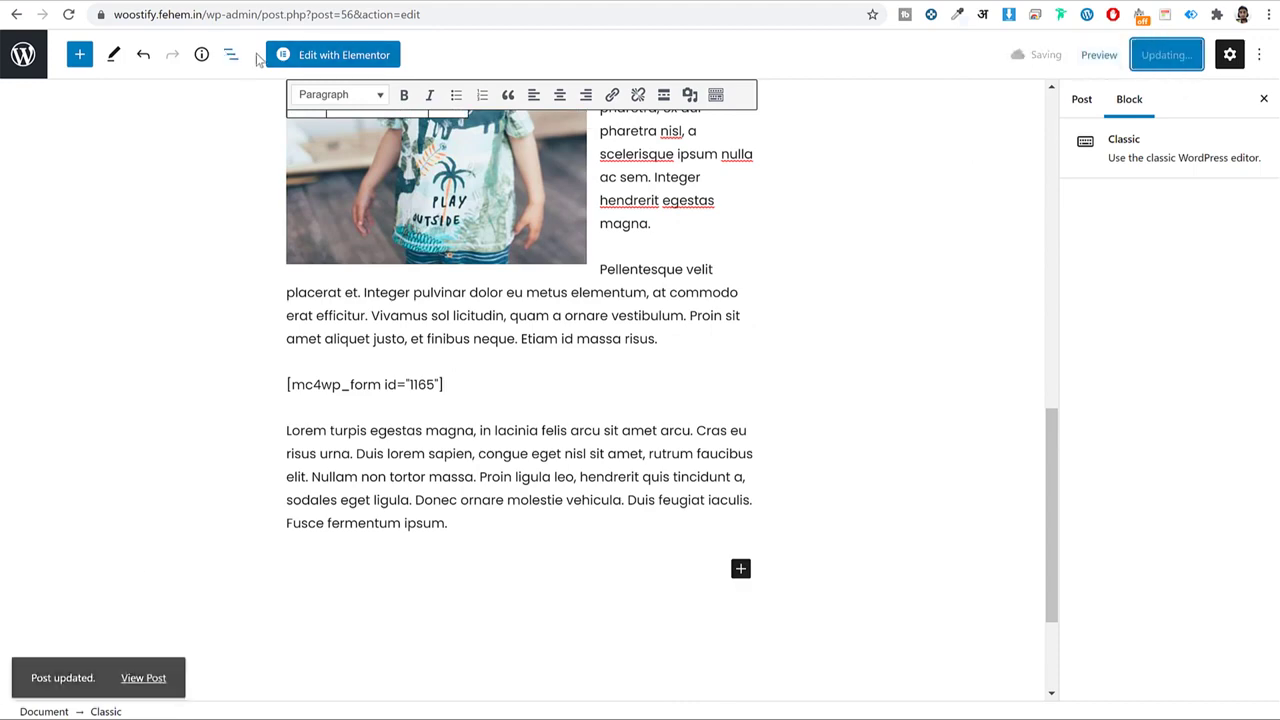
# - View the published post to check the inline email field and Sign up button
pyautogui.click(143, 670)
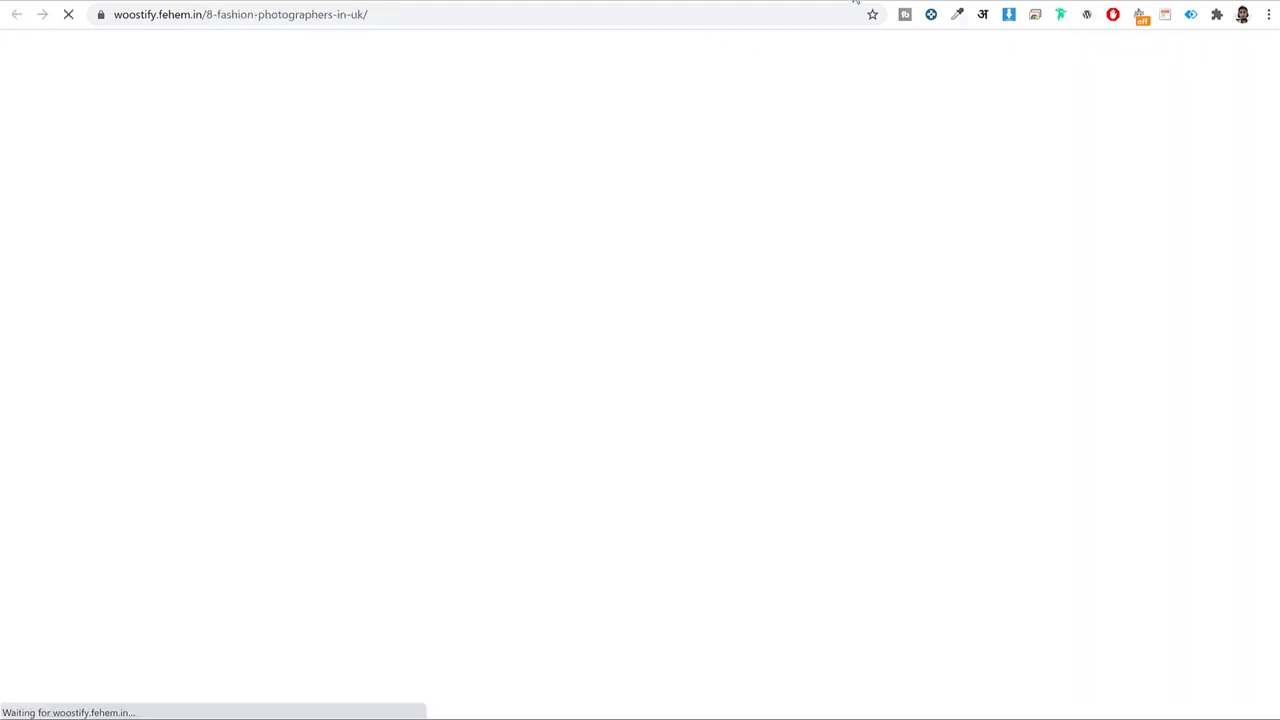
pyautogui.scroll(-3, 906, 292)
pyautogui.scroll(-10, 906, 300)
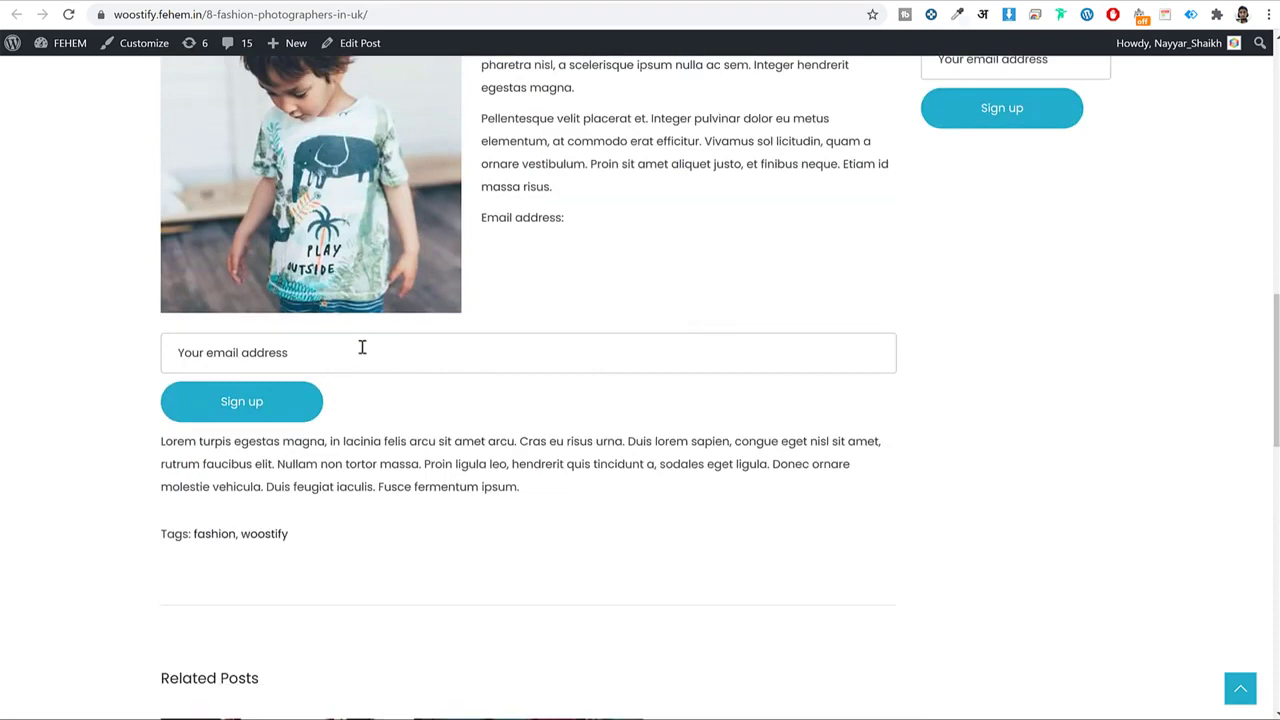
pyautogui.hotkey('alt', 'Left')
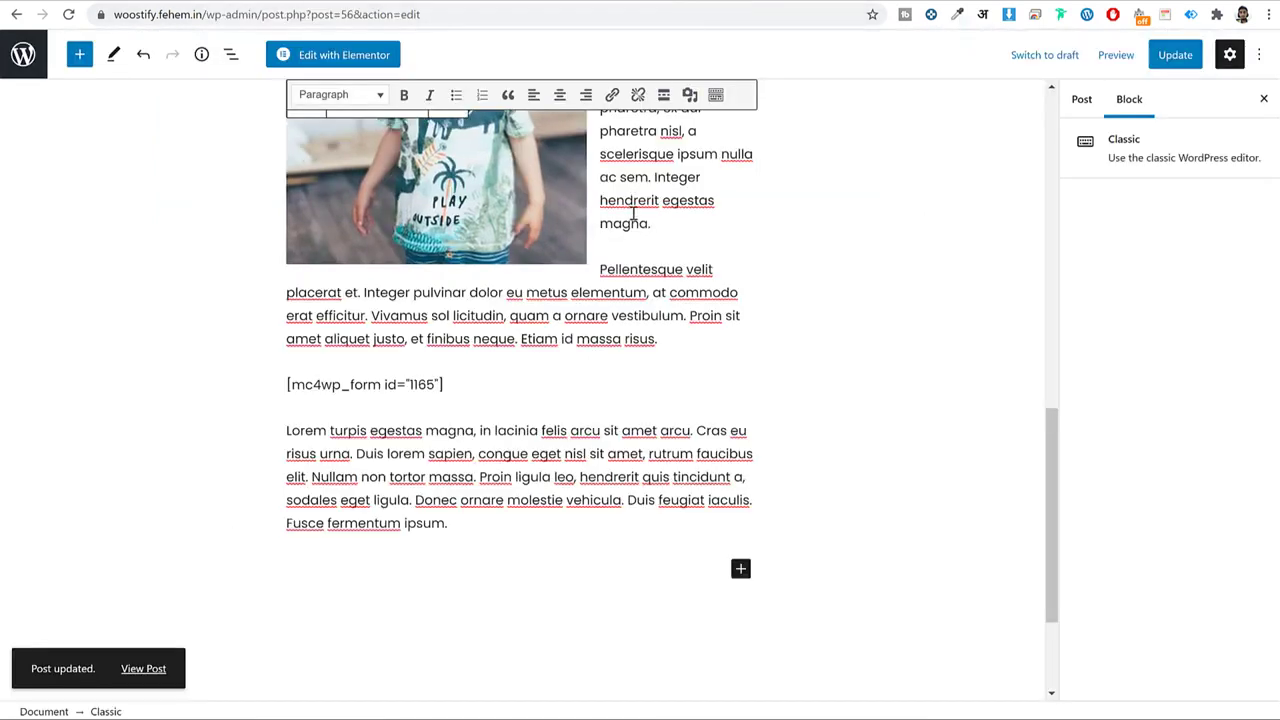
pyautogui.scroll(8, 592, 223)
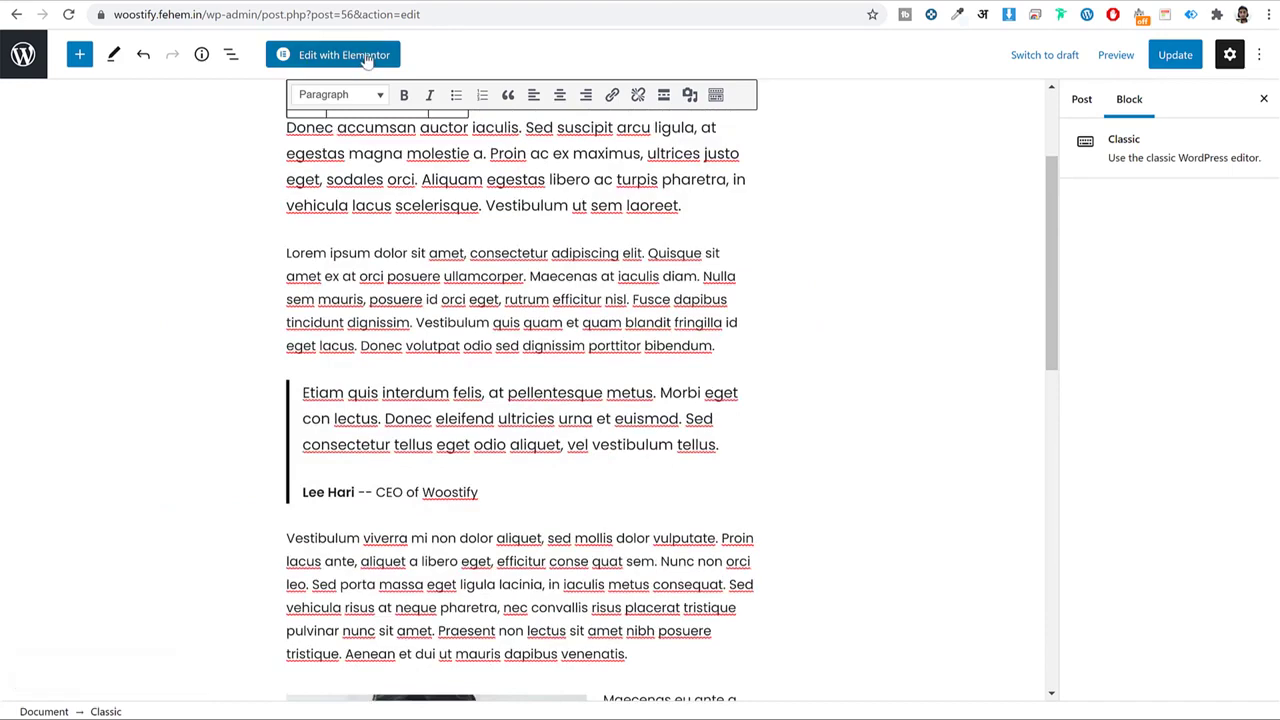
pyautogui.hotkey('alt', 'Right')
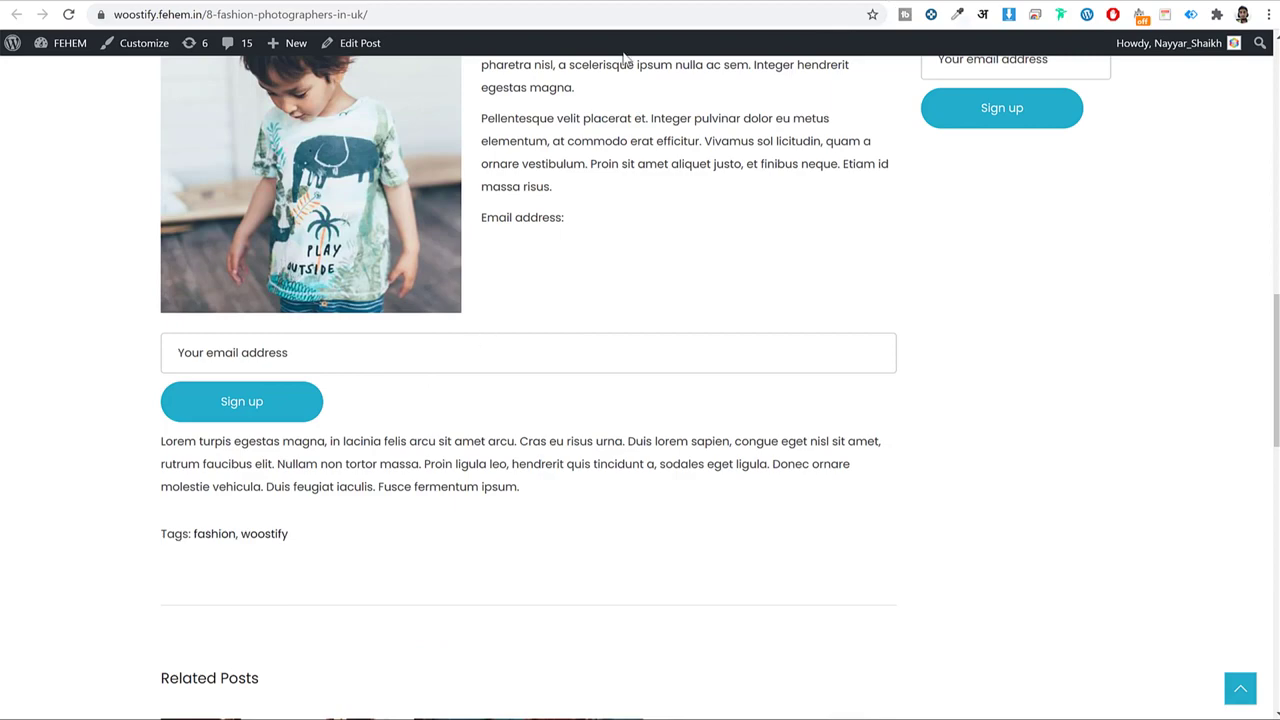
pyautogui.hotkey('alt', 'Left')
pyautogui.scroll(-8, 478, 500)
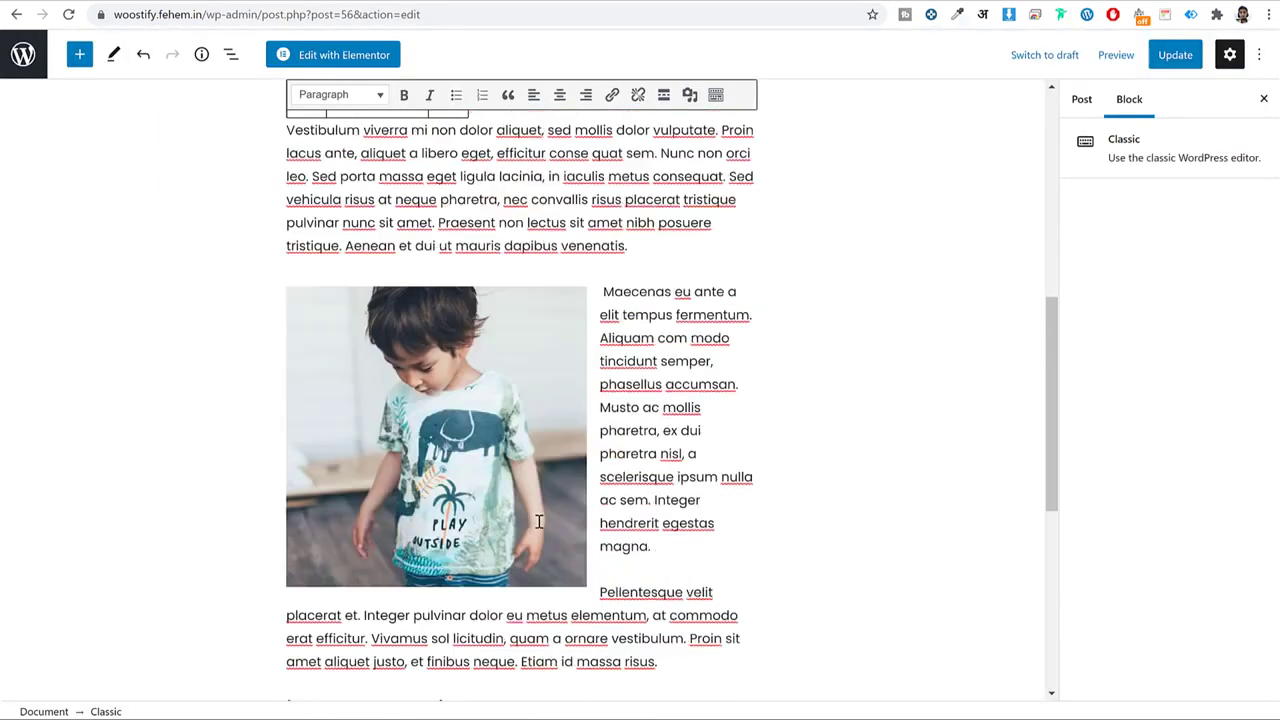
pyautogui.moveTo(460, 384); pyautogui.dragTo(271, 394)
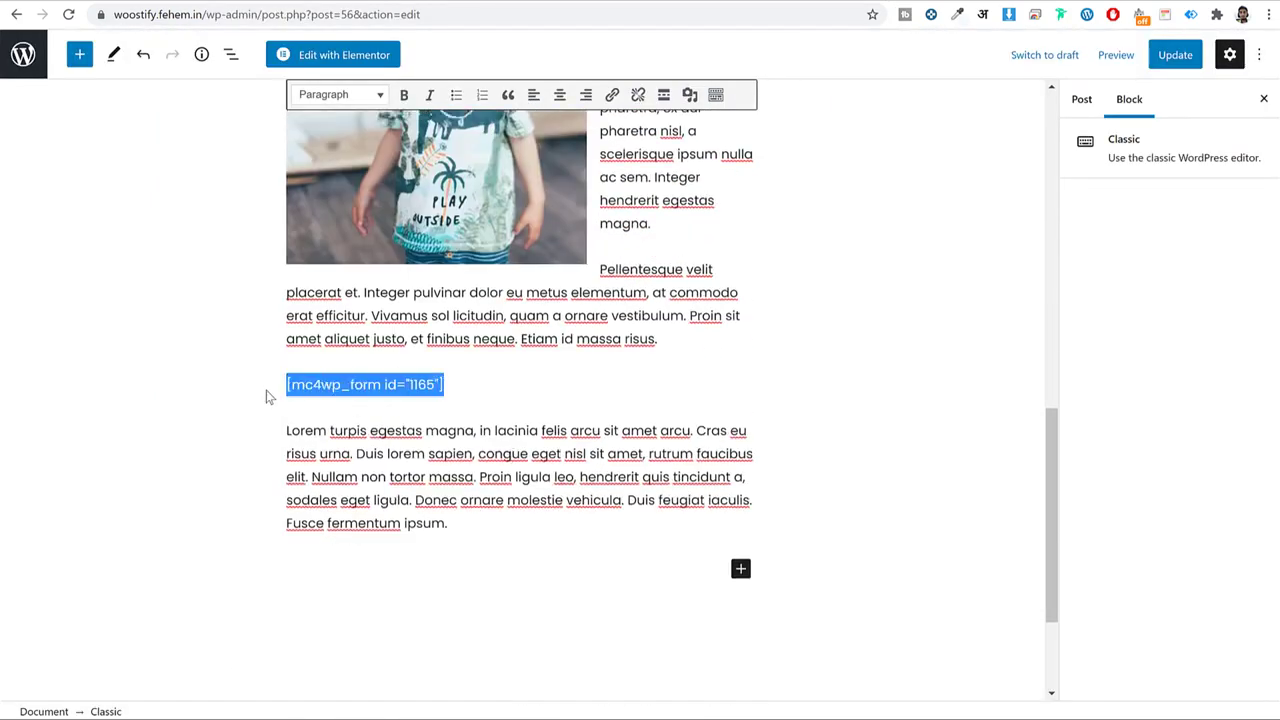
pyautogui.hotkey('alt', 'Right')
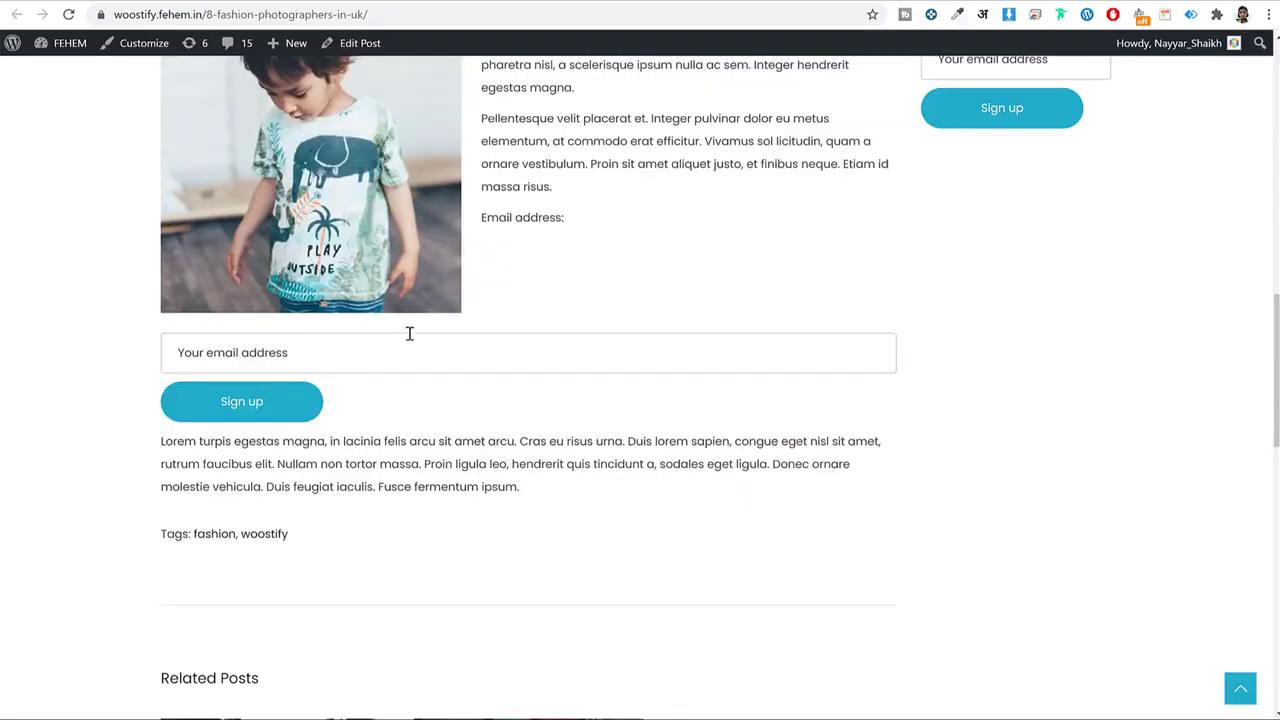
pyautogui.scroll(3, 863, 290)
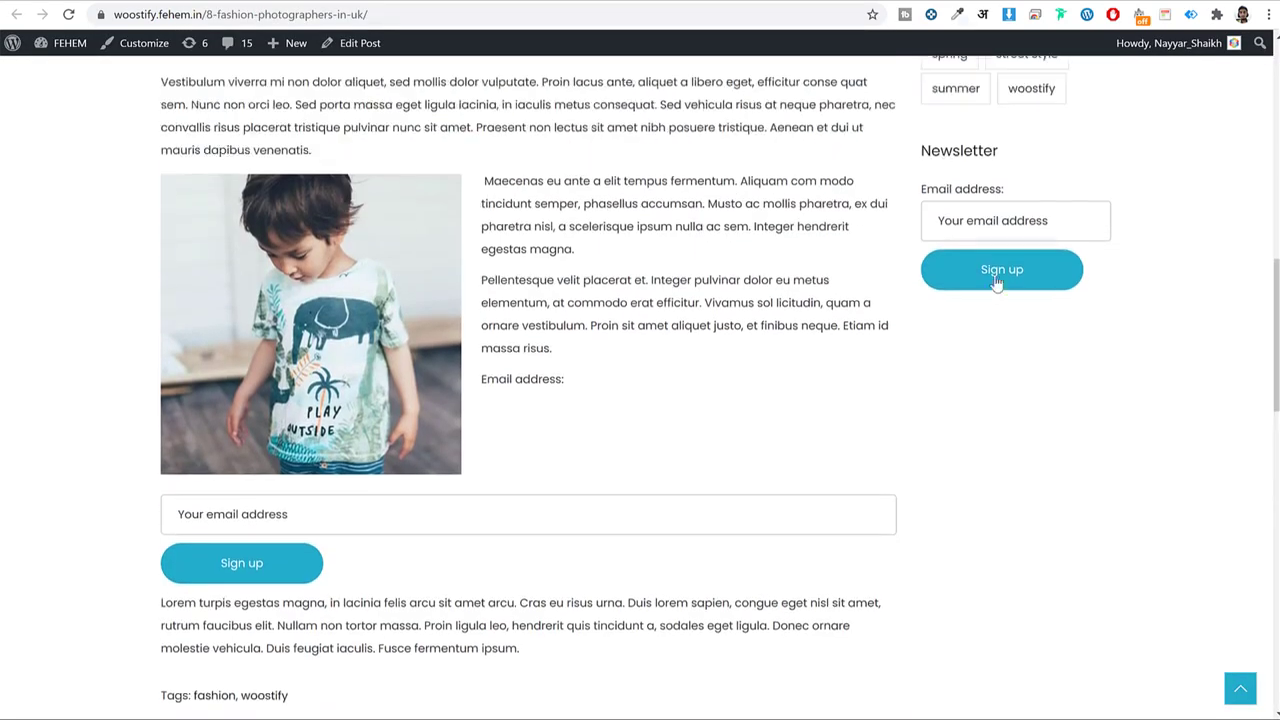
# - Compare the widget settings with the post page's current footer
pyautogui.click(519, 3)
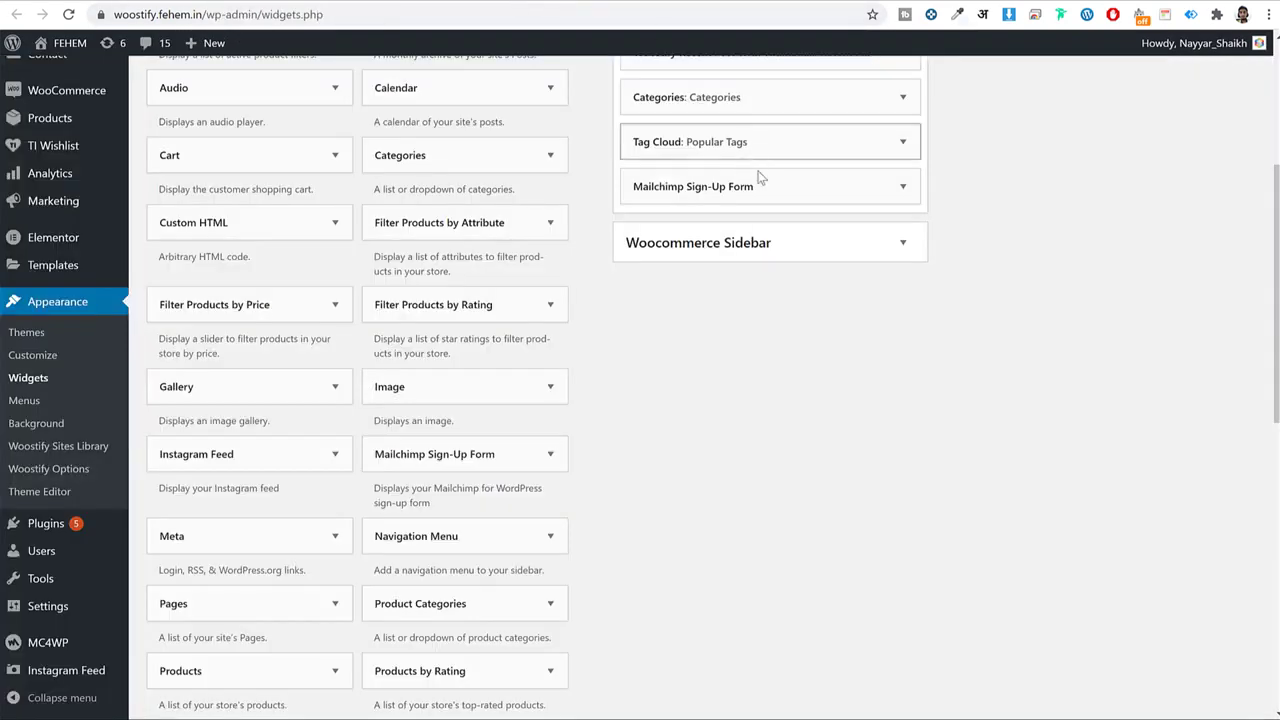
pyautogui.scroll(4, 840, 177)
pyautogui.click(813, 5)
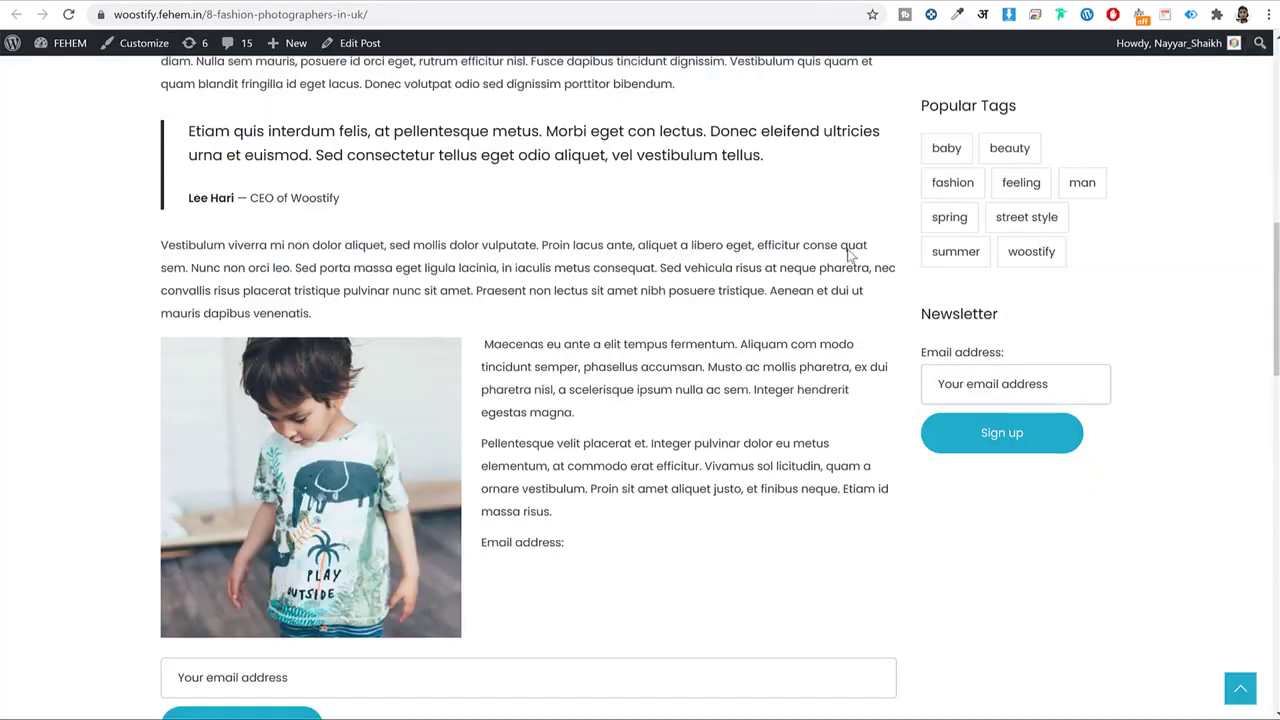
pyautogui.scroll(-10, 893, 323)
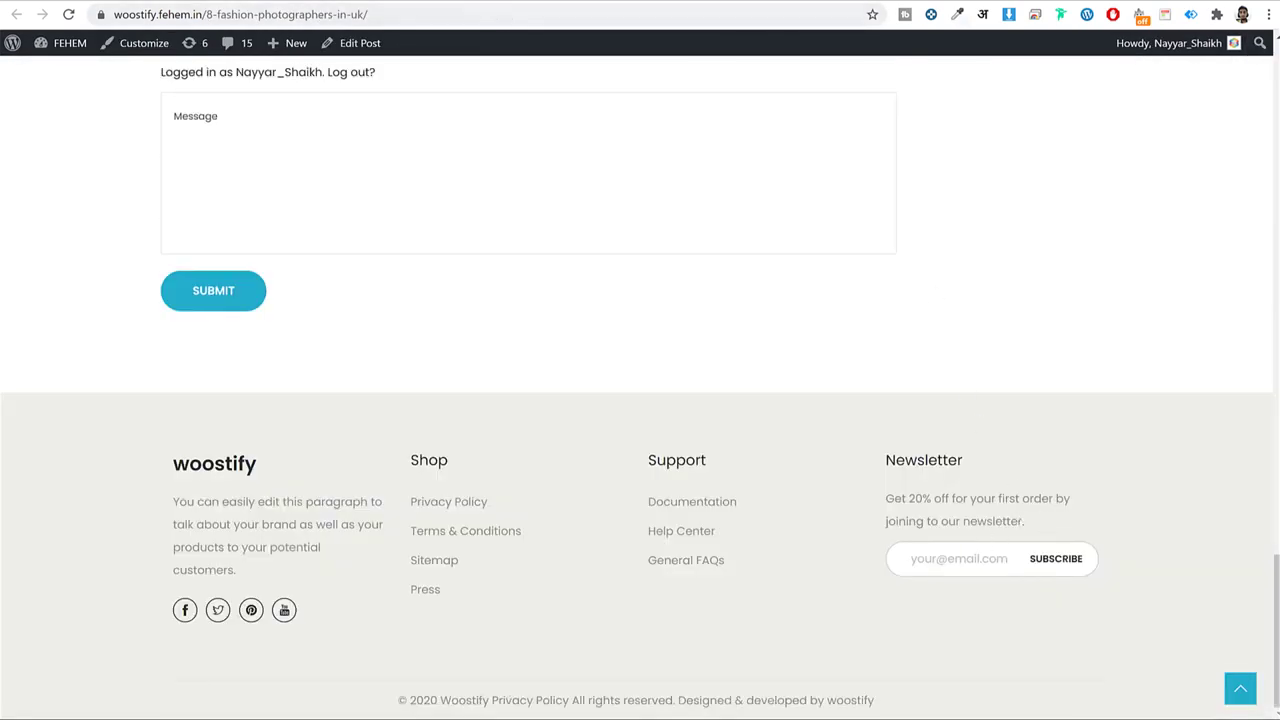
pyautogui.click(495, 2)
pyautogui.scroll(-5, 557, 531)
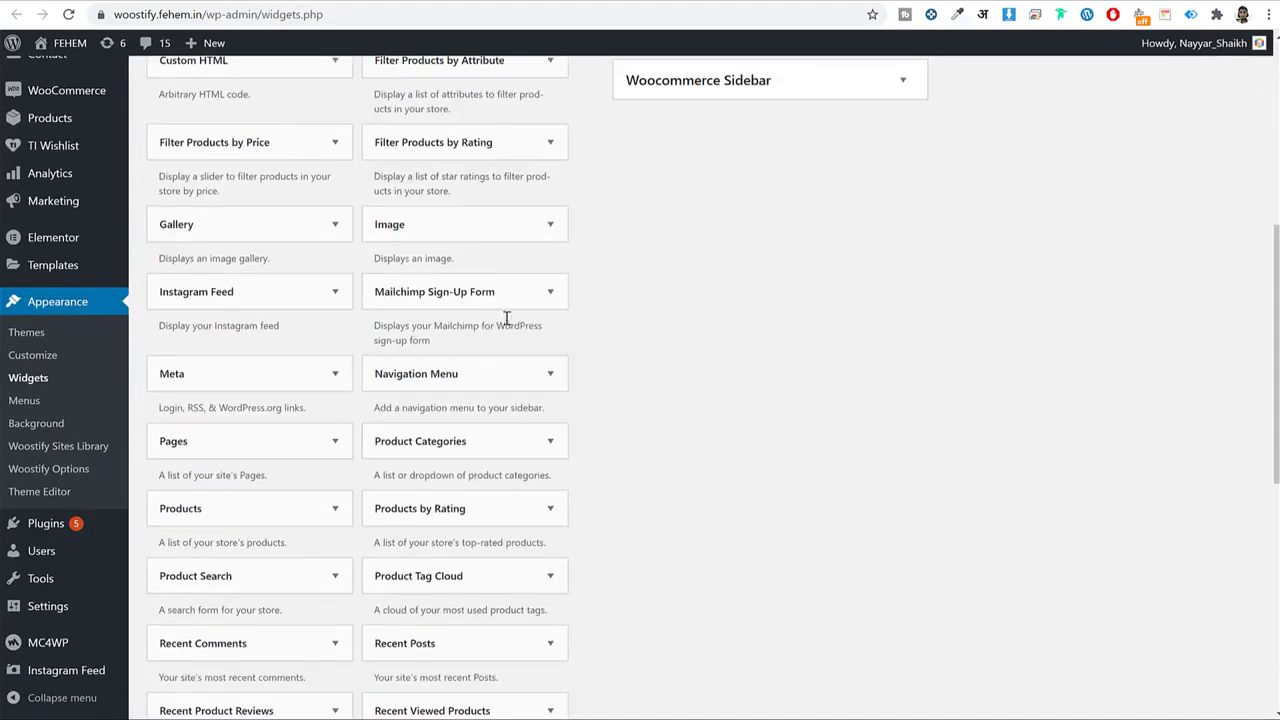
# - Add the Mailchimp Sign-Up Form to Footer Widget above Text: Newsletter, then reload the post
pyautogui.click(532, 310)
pyautogui.click(426, 436)
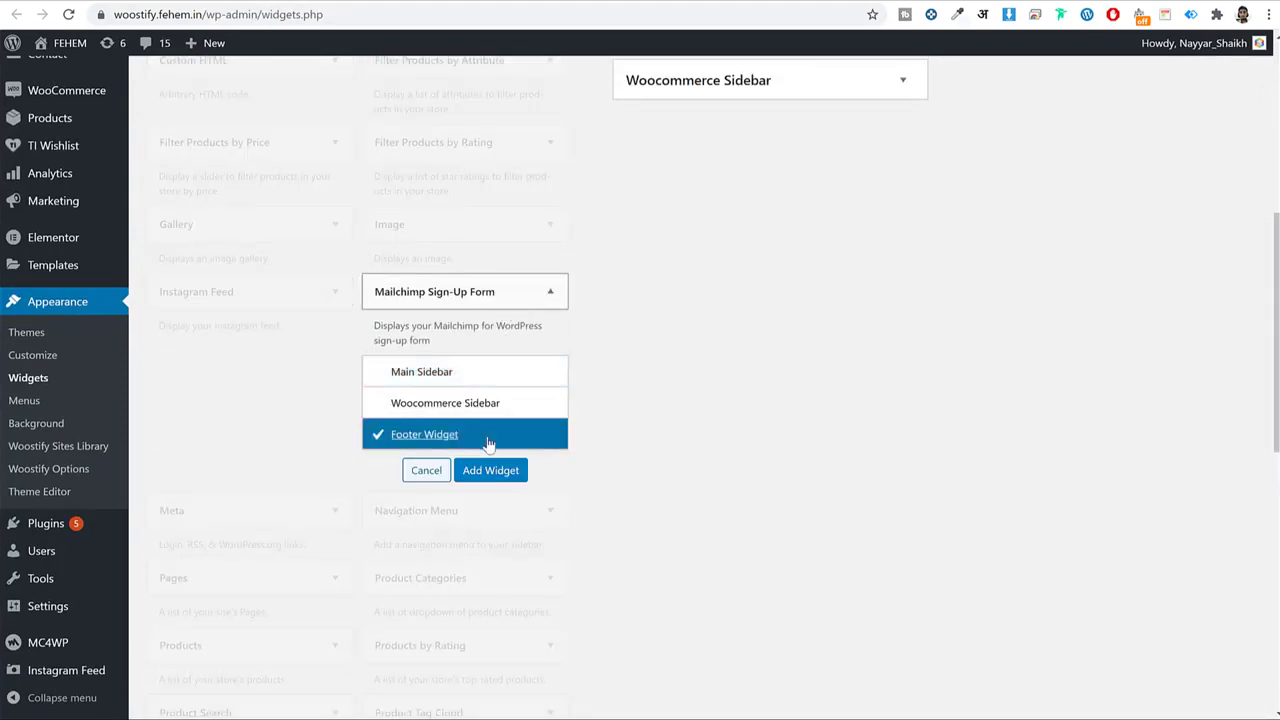
pyautogui.click(508, 464)
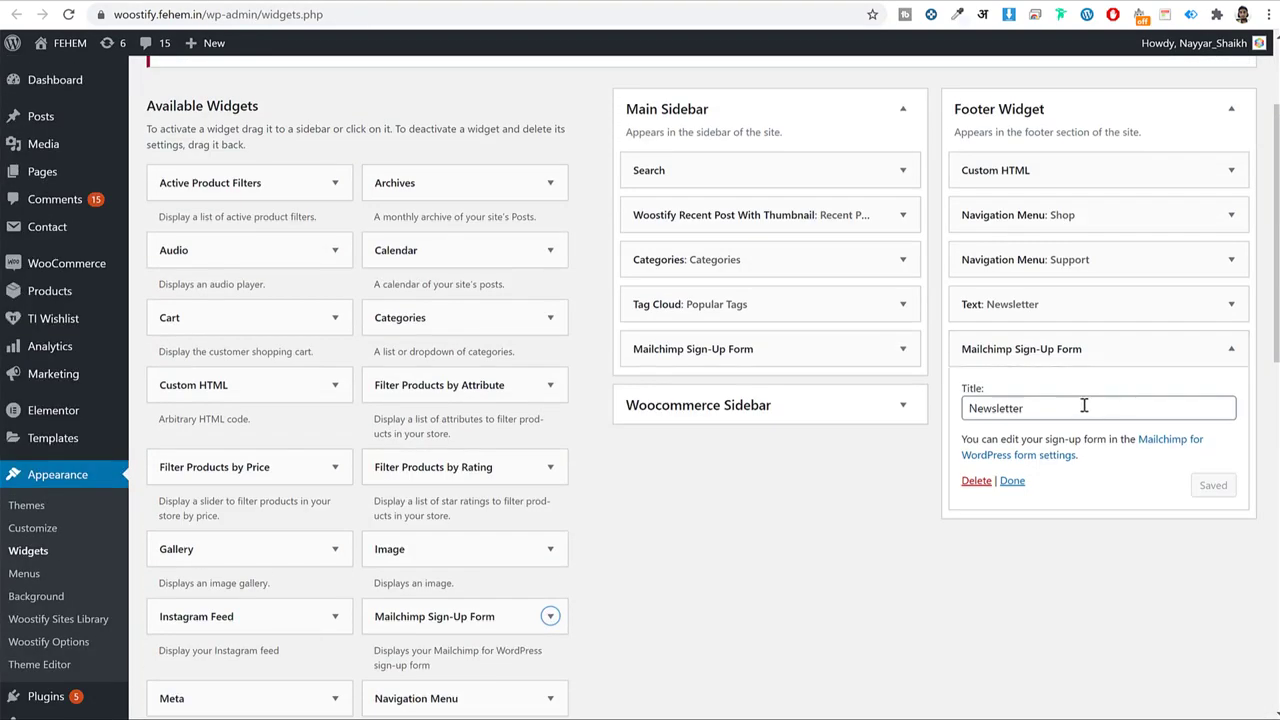
pyautogui.click(1175, 346)
pyautogui.moveTo(1134, 304); pyautogui.dragTo(1134, 355)
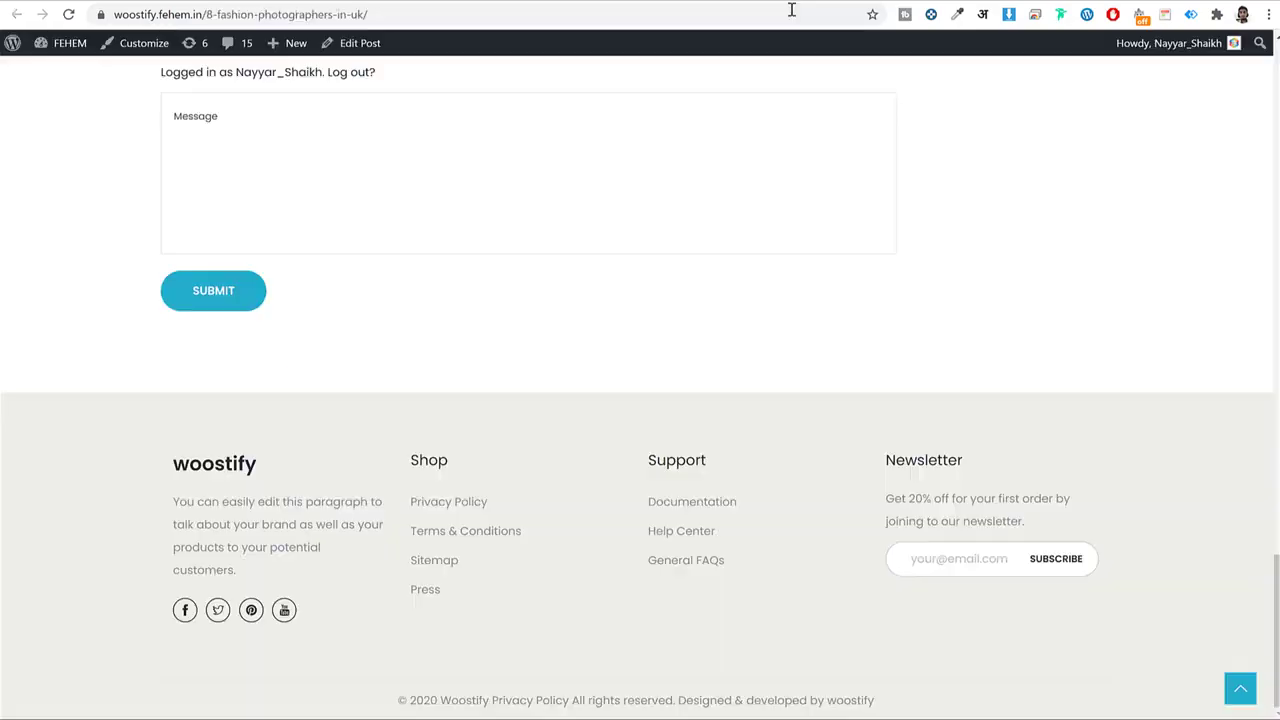
pyautogui.click(790, 13)
pyautogui.press('Return')
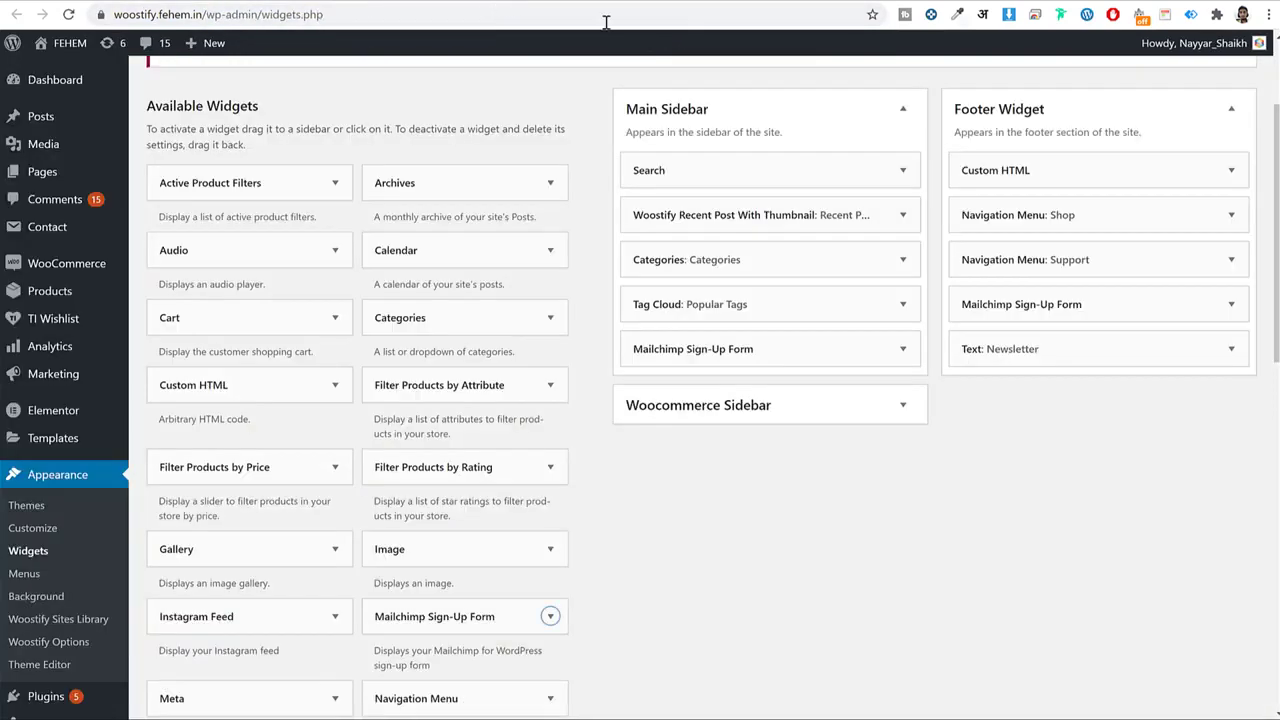
# - Inspect the footer signup widget's settings and review the post page
pyautogui.click(1205, 307)
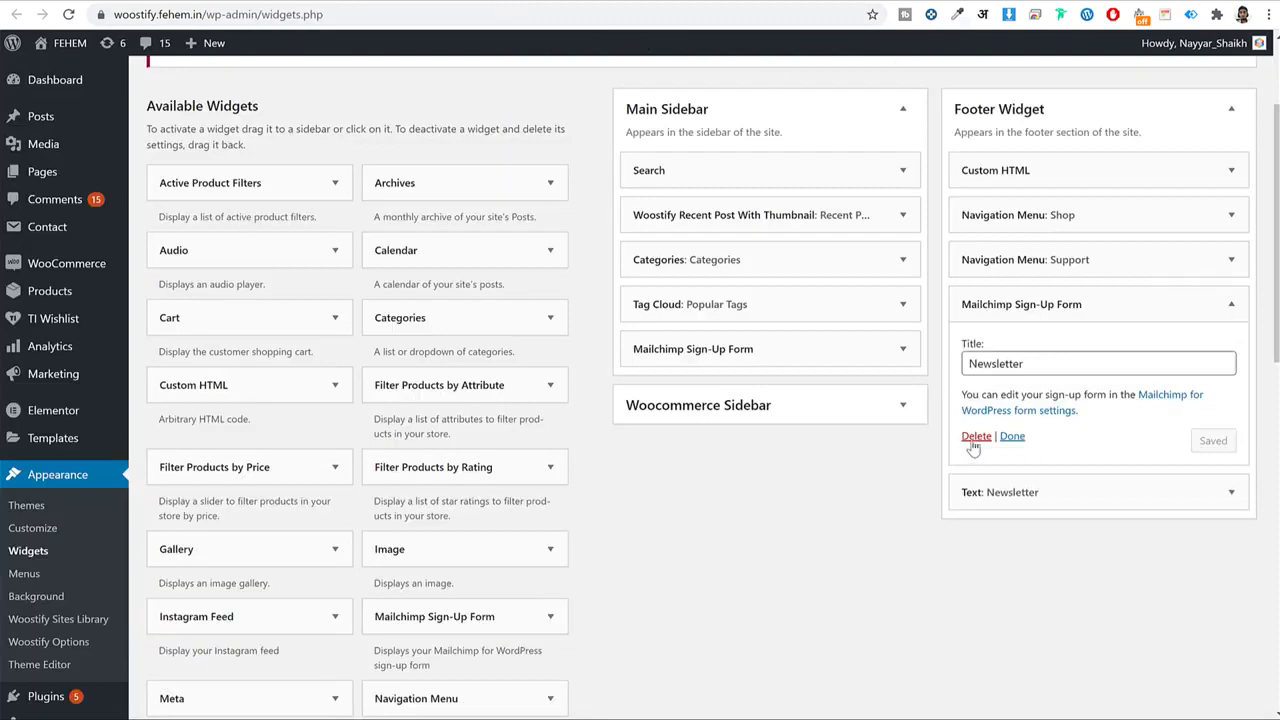
pyautogui.click(1158, 312)
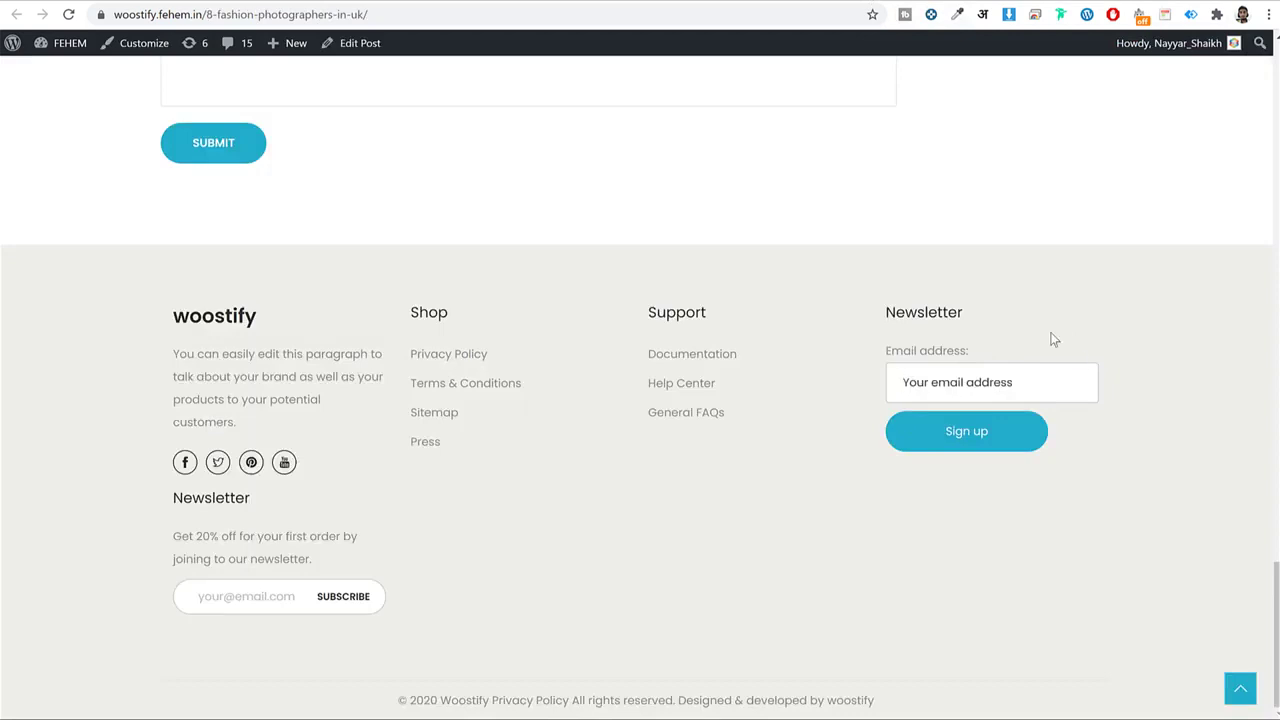
pyautogui.scroll(8, 1045, 340)
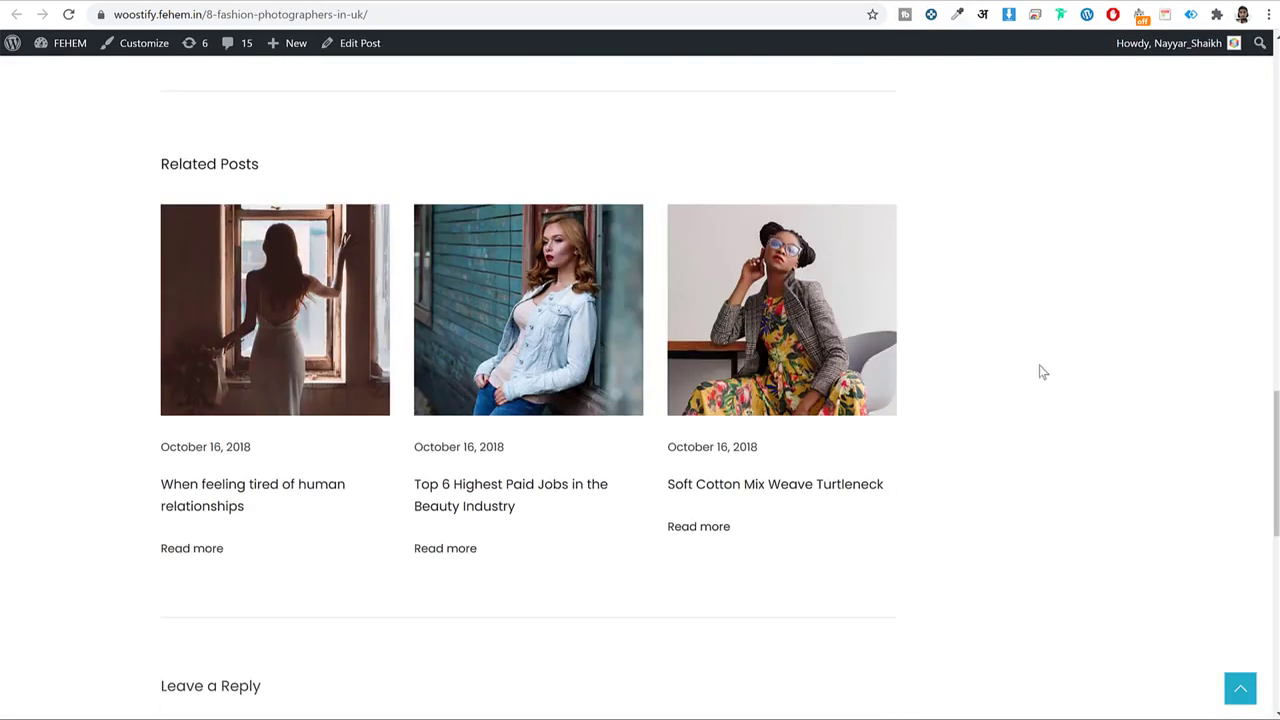
pyautogui.scroll(-4, 1036, 374)
pyautogui.scroll(4, 1036, 377)
pyautogui.scroll(10, 1037, 376)
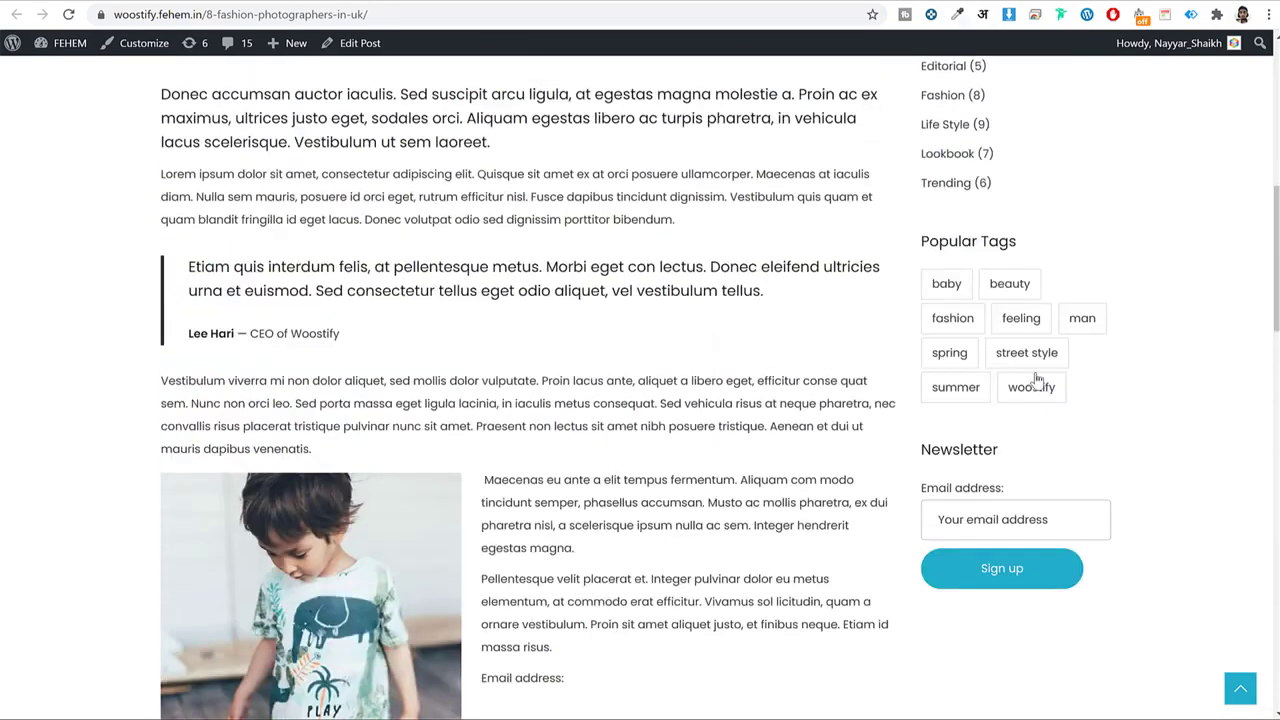
pyautogui.scroll(3, 1037, 375)
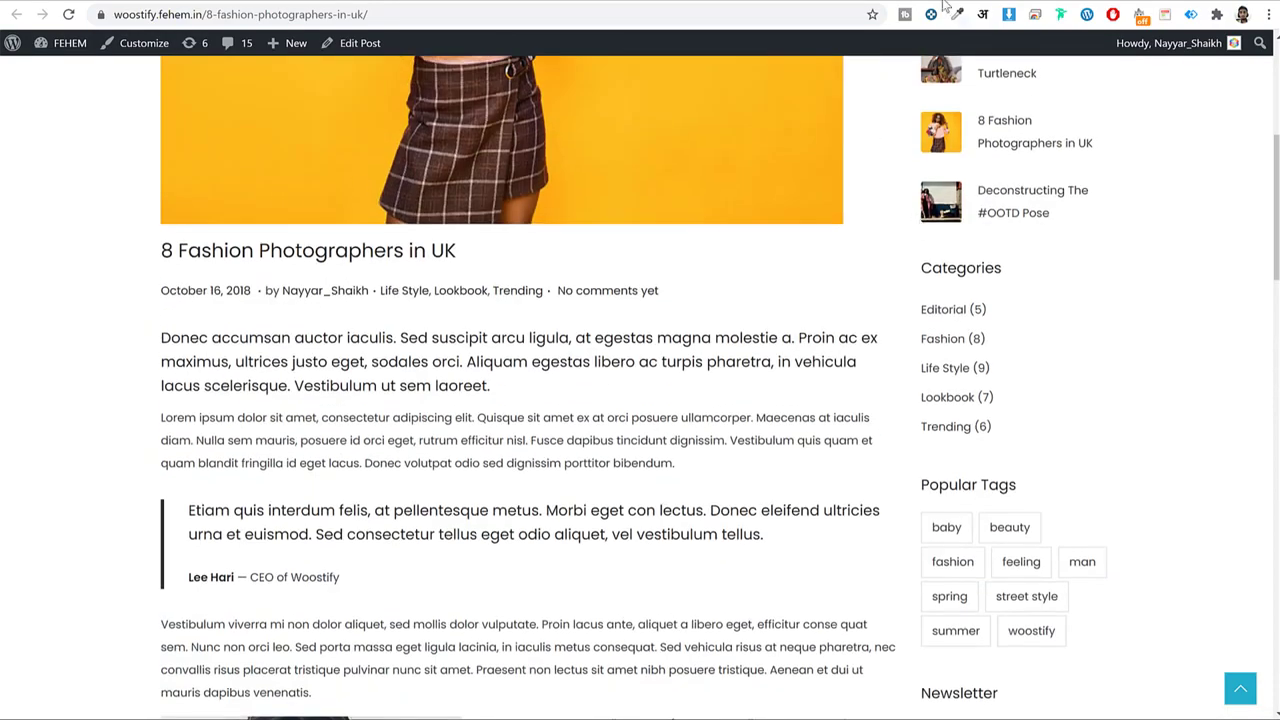
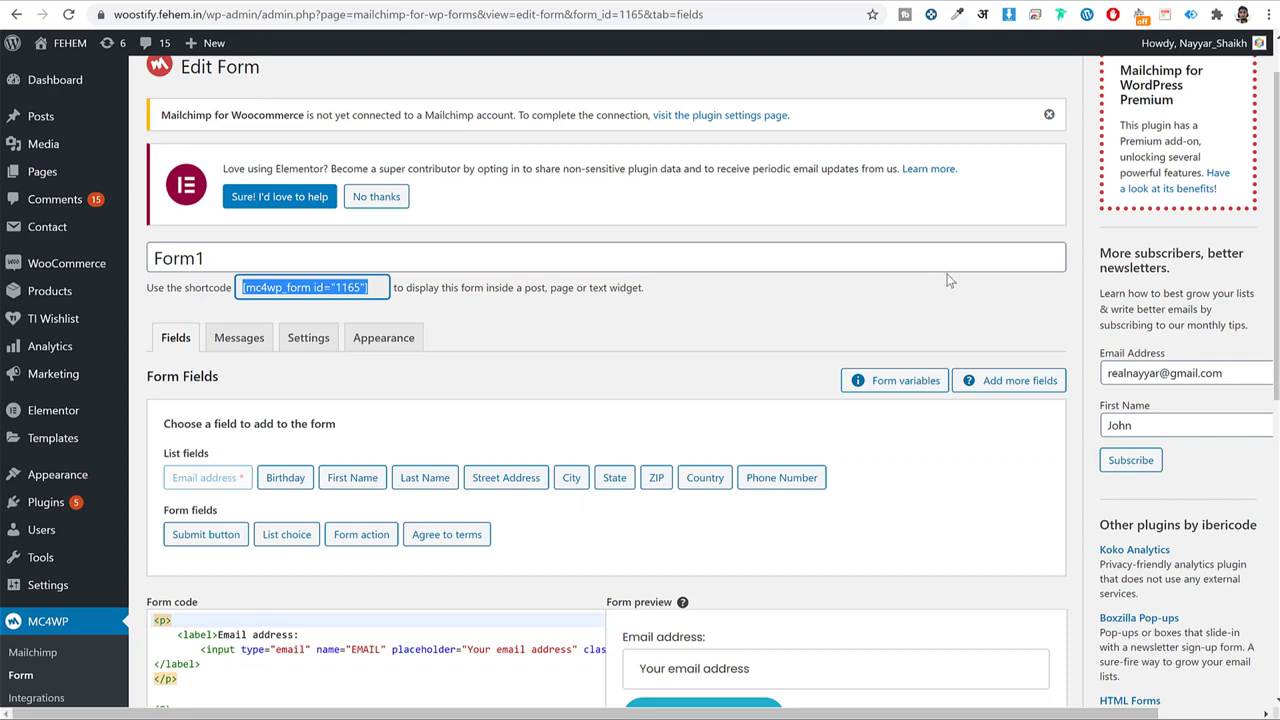
# - Search the Add New Plugins directory for 'hust'
pyautogui.scroll(-3, 950, 280)
pyautogui.click(60, 383)
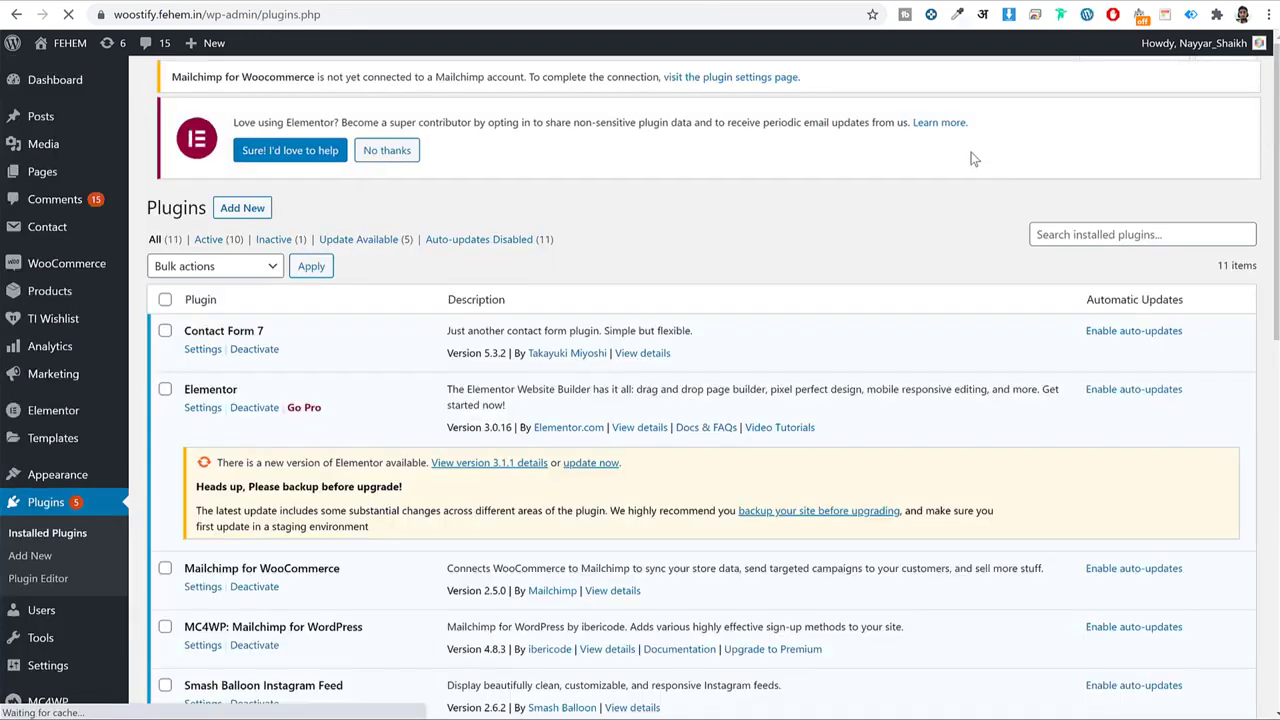
pyautogui.click(255, 86)
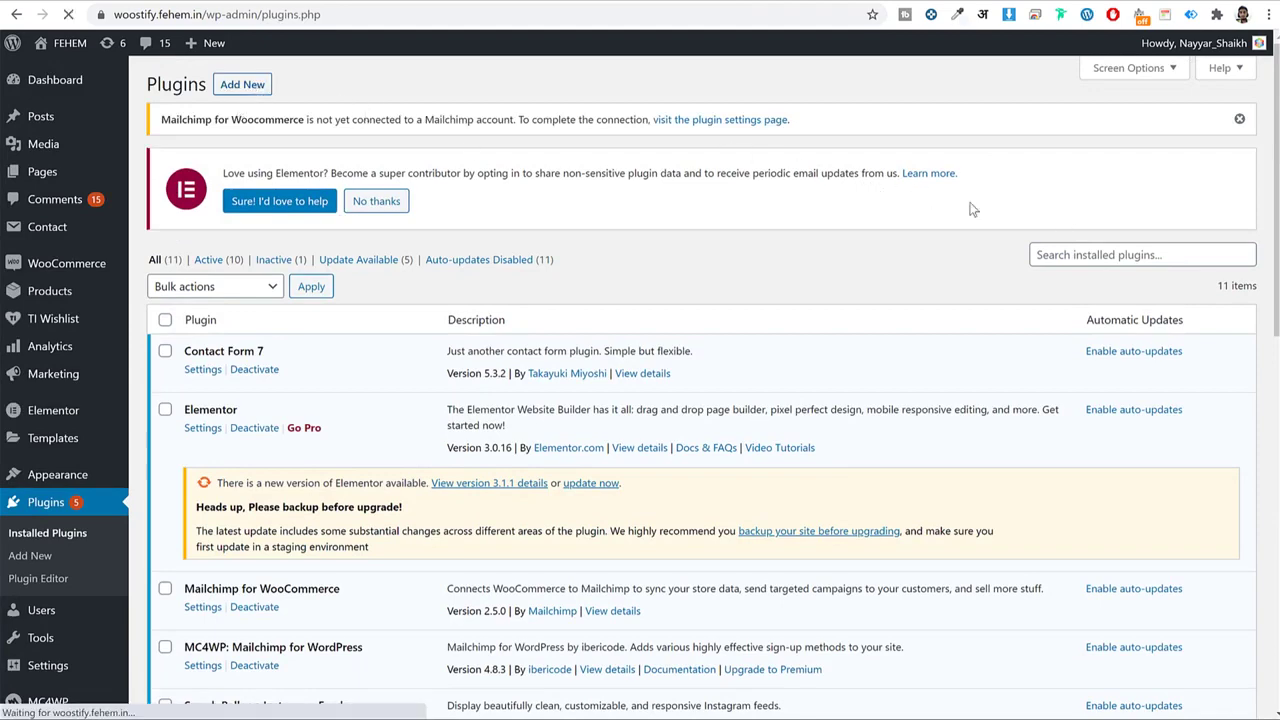
pyautogui.click(1072, 260)
pyautogui.write('hu')
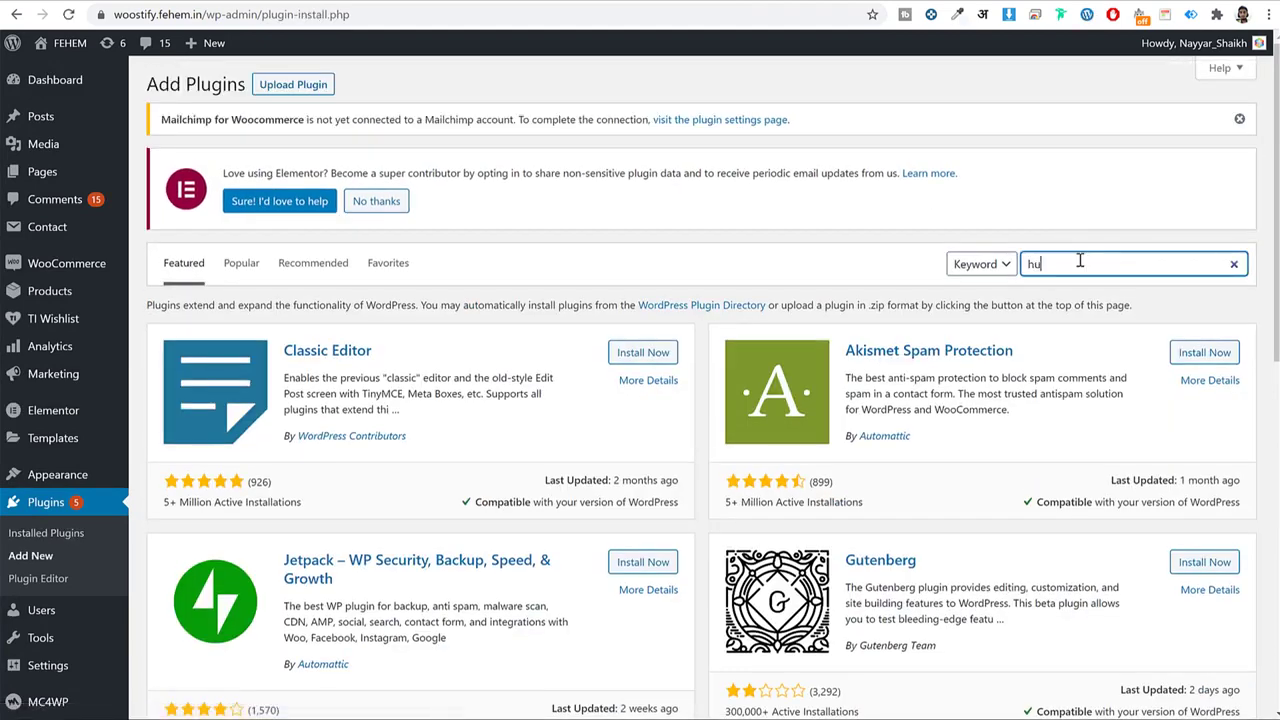
pyautogui.write('stle')
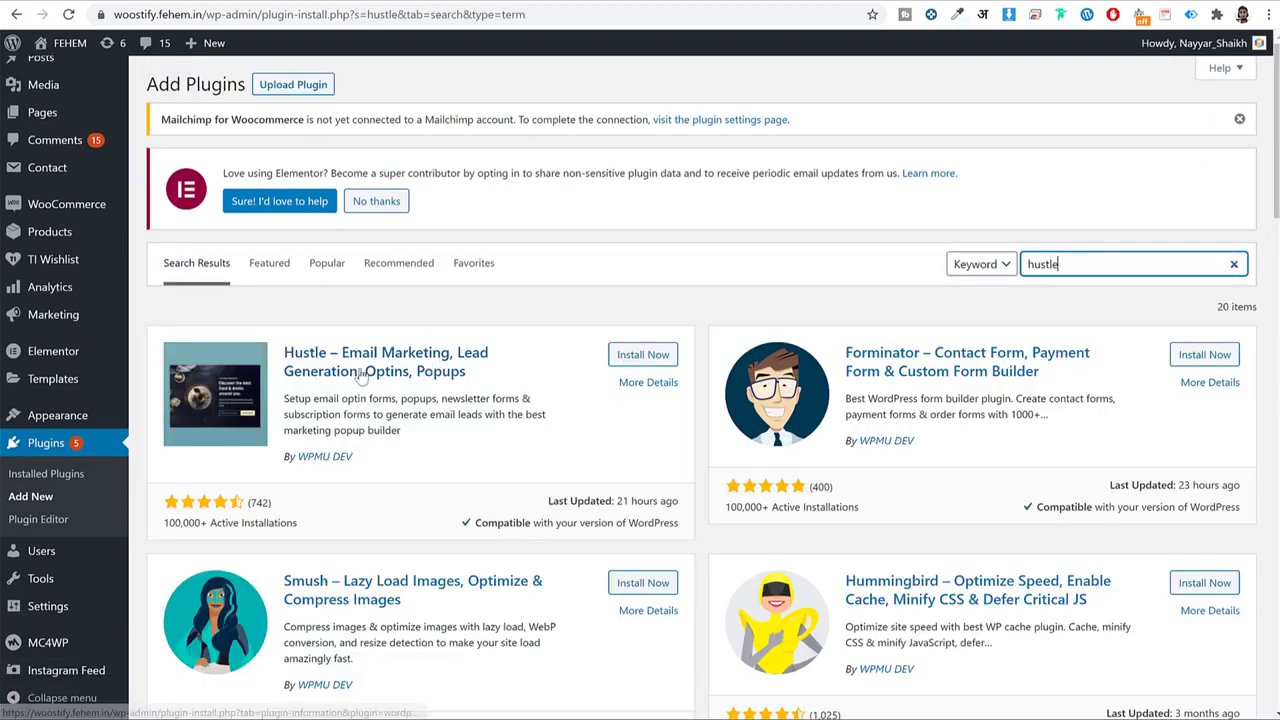
# - Install the Hustle plugin by WPMU DEV
pyautogui.moveTo(298, 330); pyautogui.dragTo(386, 376)
pyautogui.click(368, 382)
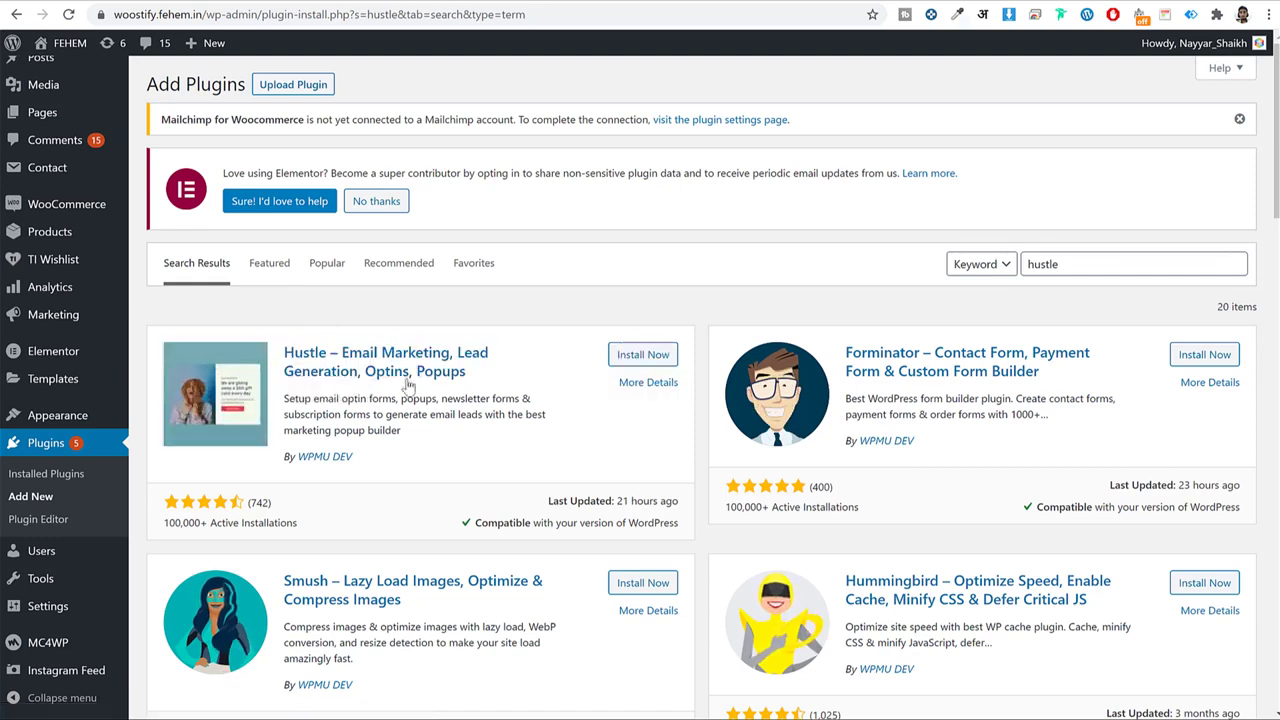
pyautogui.moveTo(376, 457); pyautogui.dragTo(297, 457)
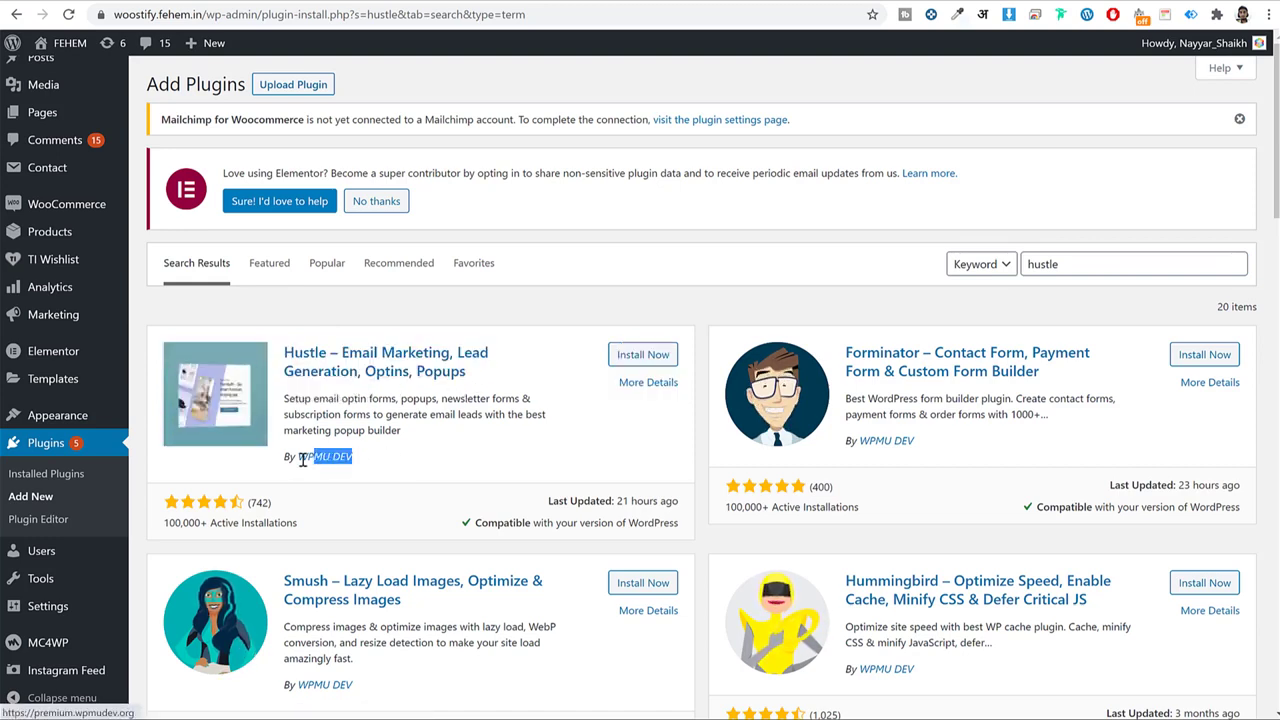
pyautogui.click(630, 356)
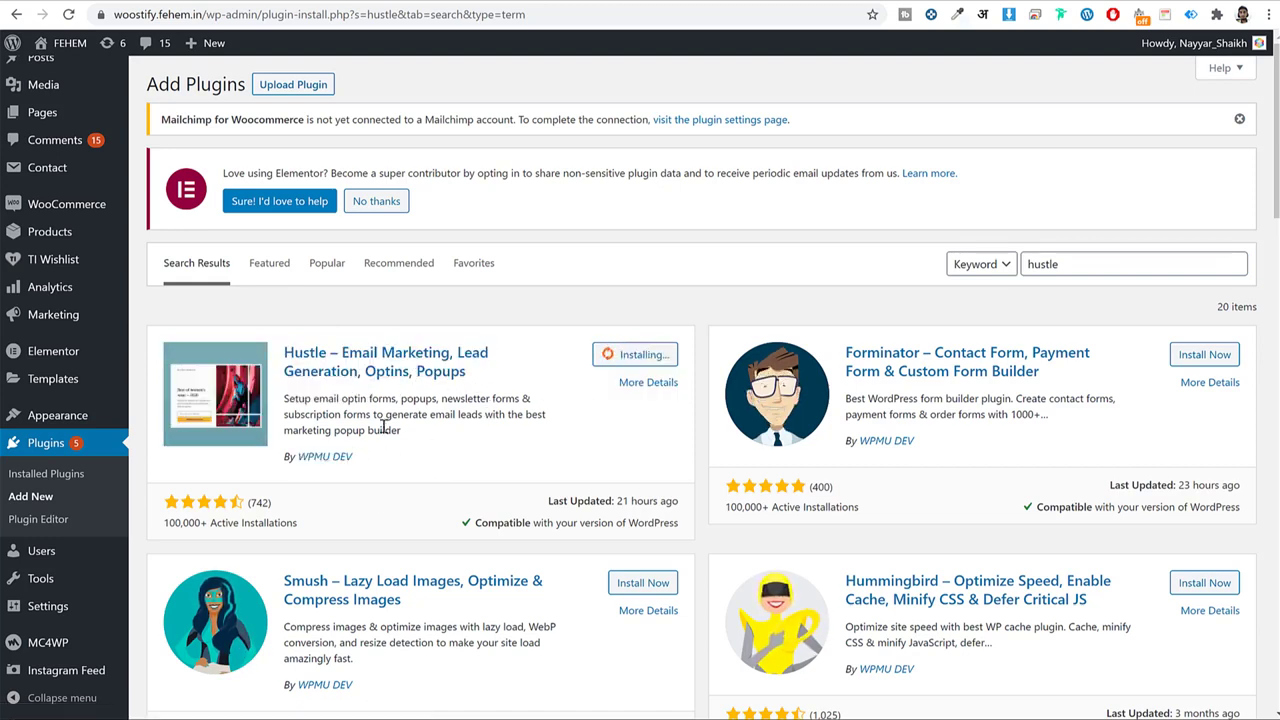
# - Activate the newly installed Hustle plugin
pyautogui.moveTo(330, 531); pyautogui.dragTo(175, 503)
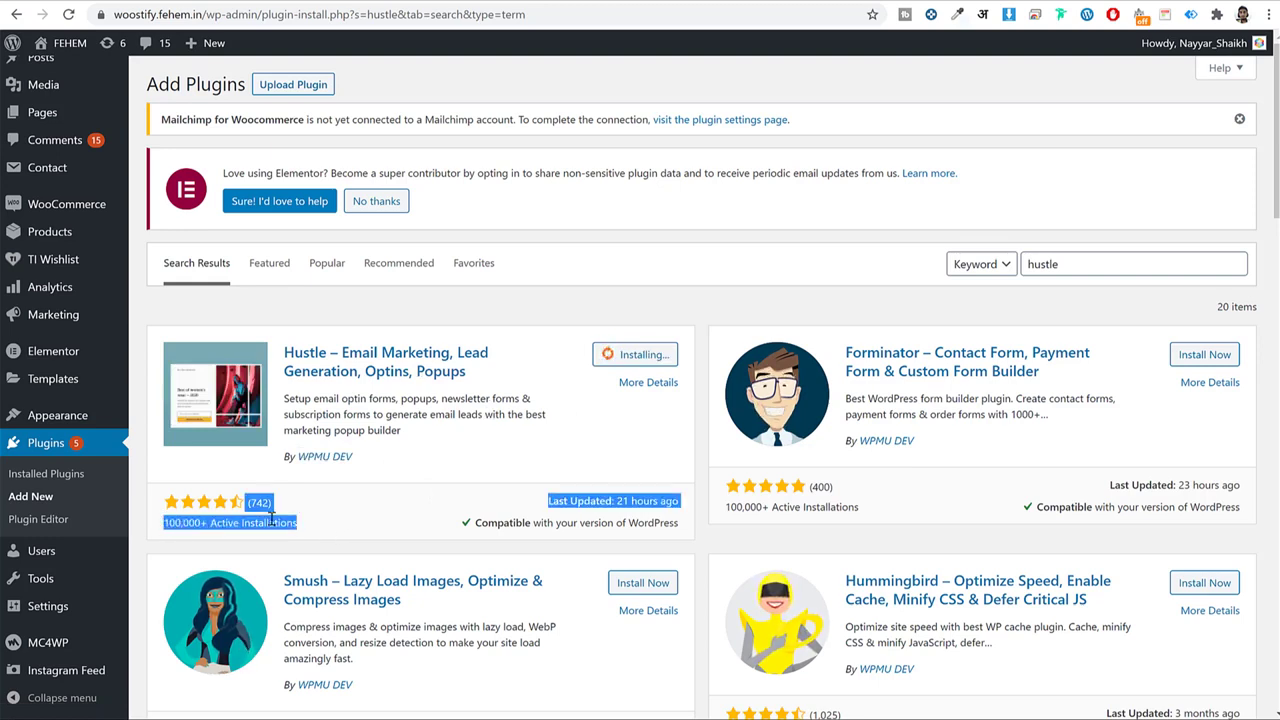
pyautogui.click(279, 510)
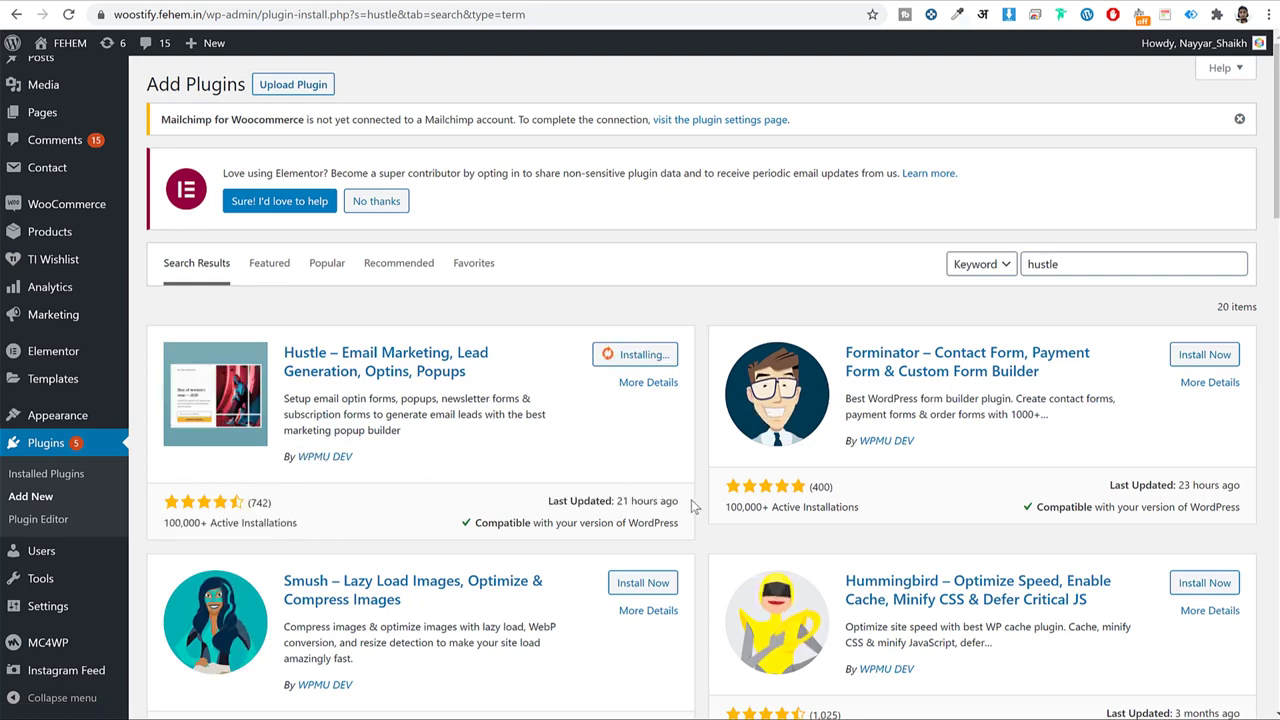
pyautogui.moveTo(557, 497); pyautogui.dragTo(622, 500)
pyautogui.click(630, 500)
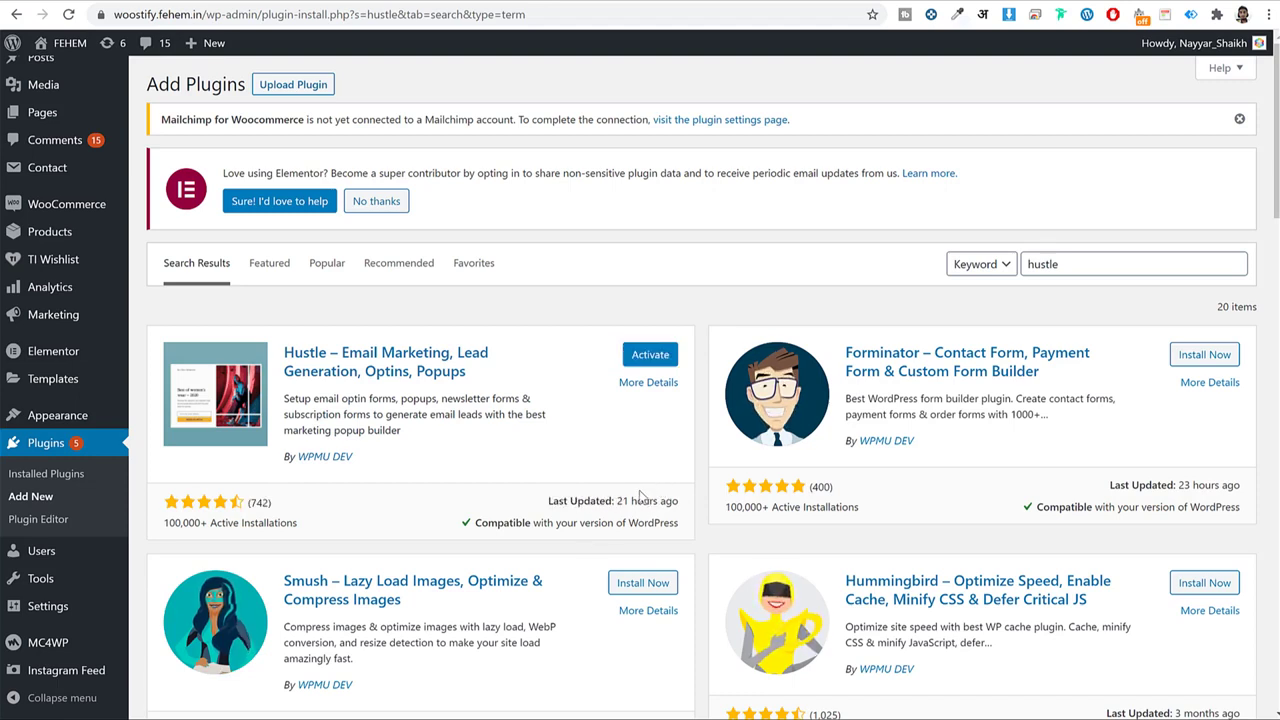
pyautogui.click(650, 356)
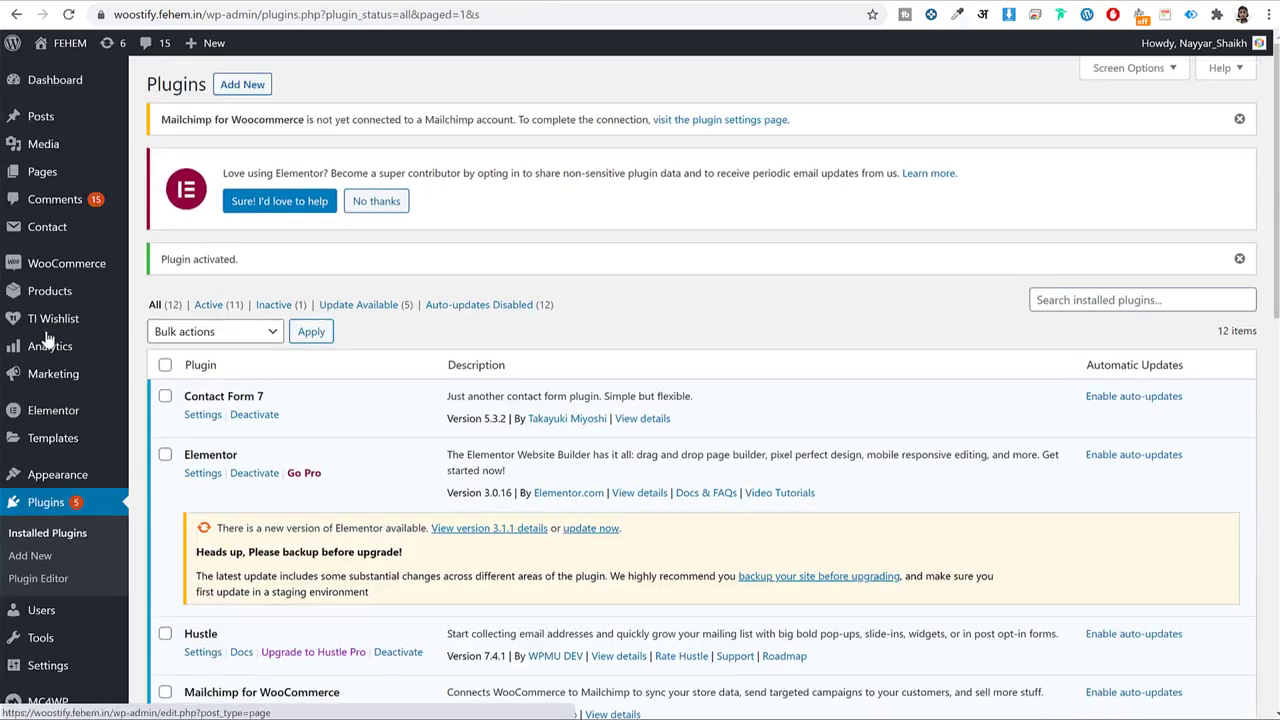
pyautogui.scroll(-3, 60, 300)
pyautogui.scroll(-2, 66, 360)
pyautogui.moveTo(60, 680)
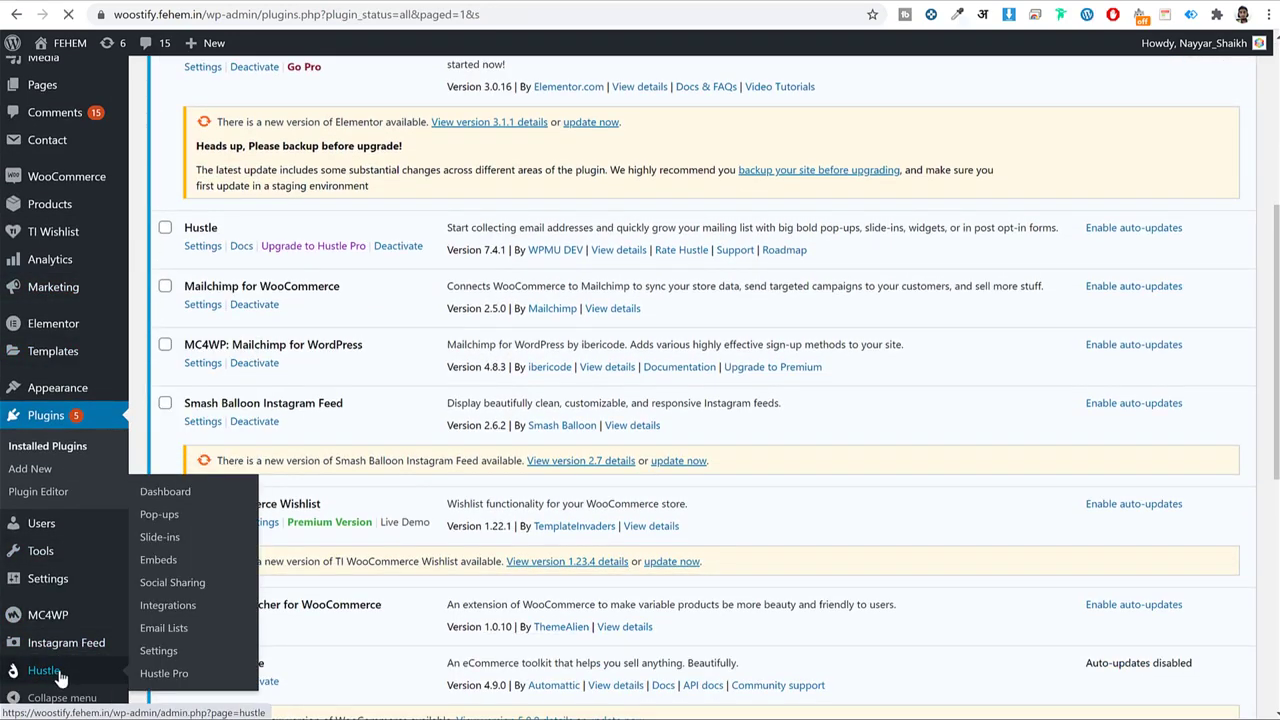
# - Start a new Hustle pop-up module named 'SEO Newsletter'
pyautogui.click(60, 672)
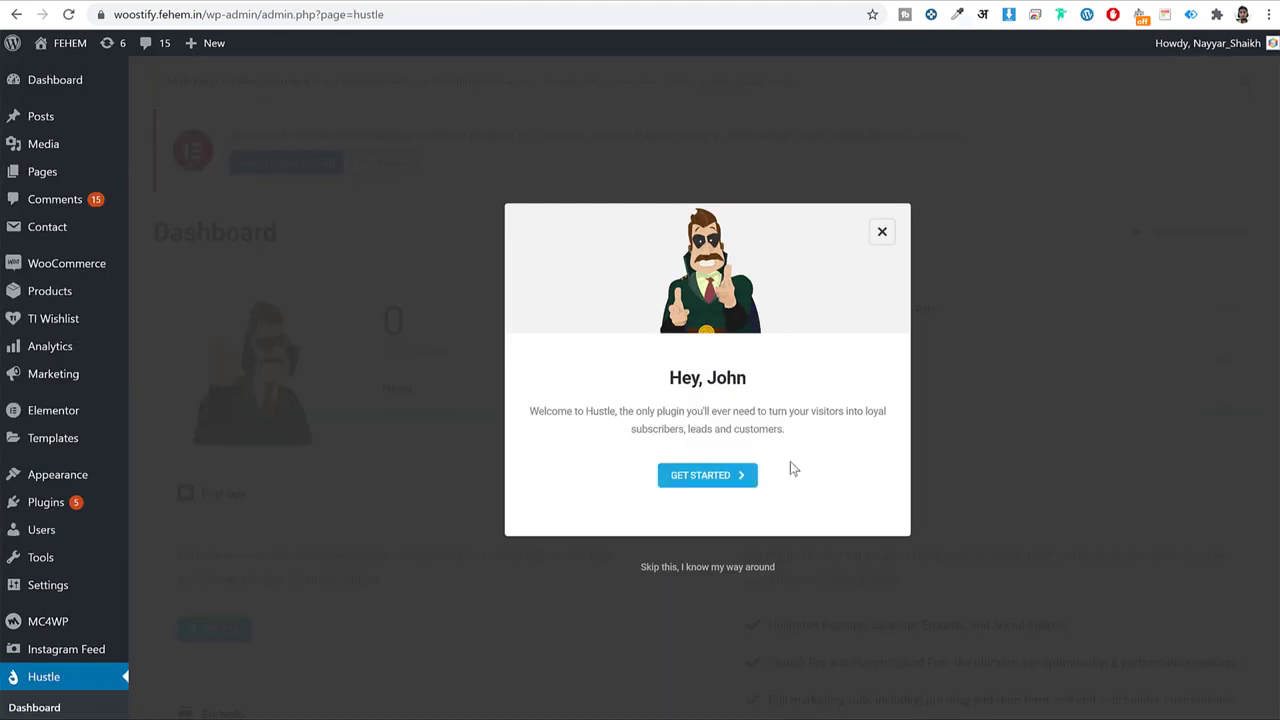
pyautogui.click(716, 479)
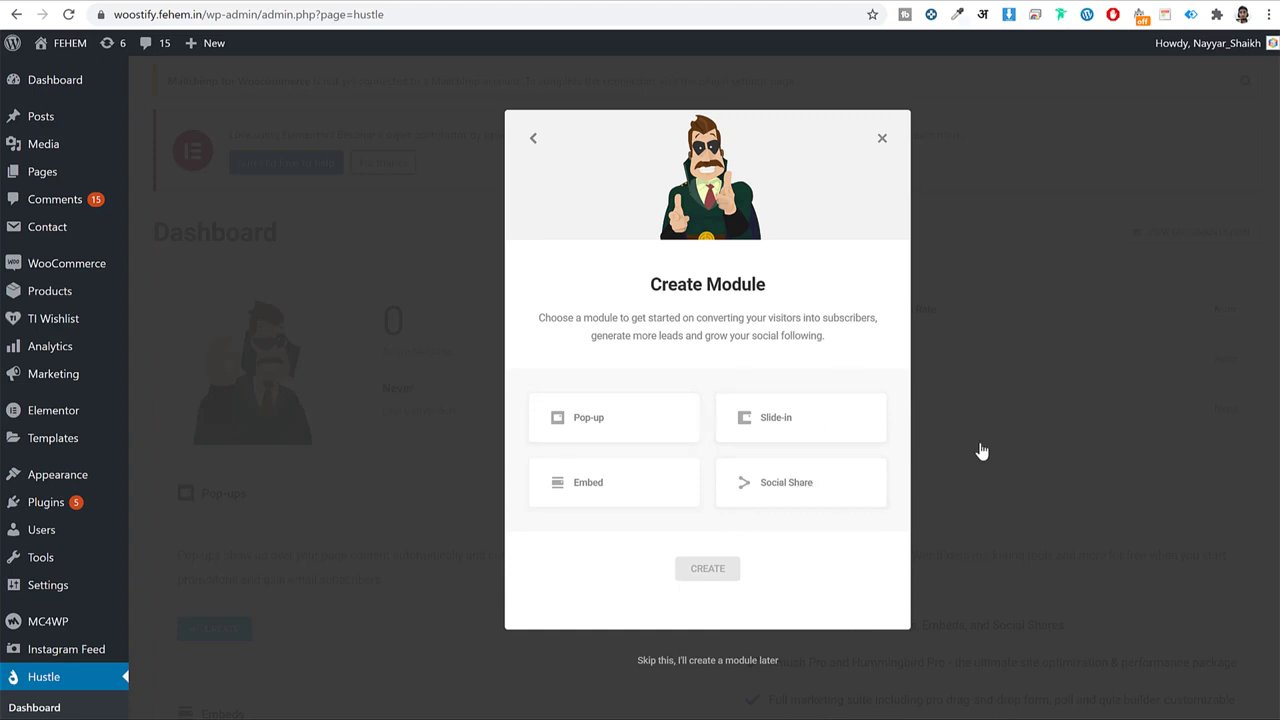
pyautogui.click(632, 425)
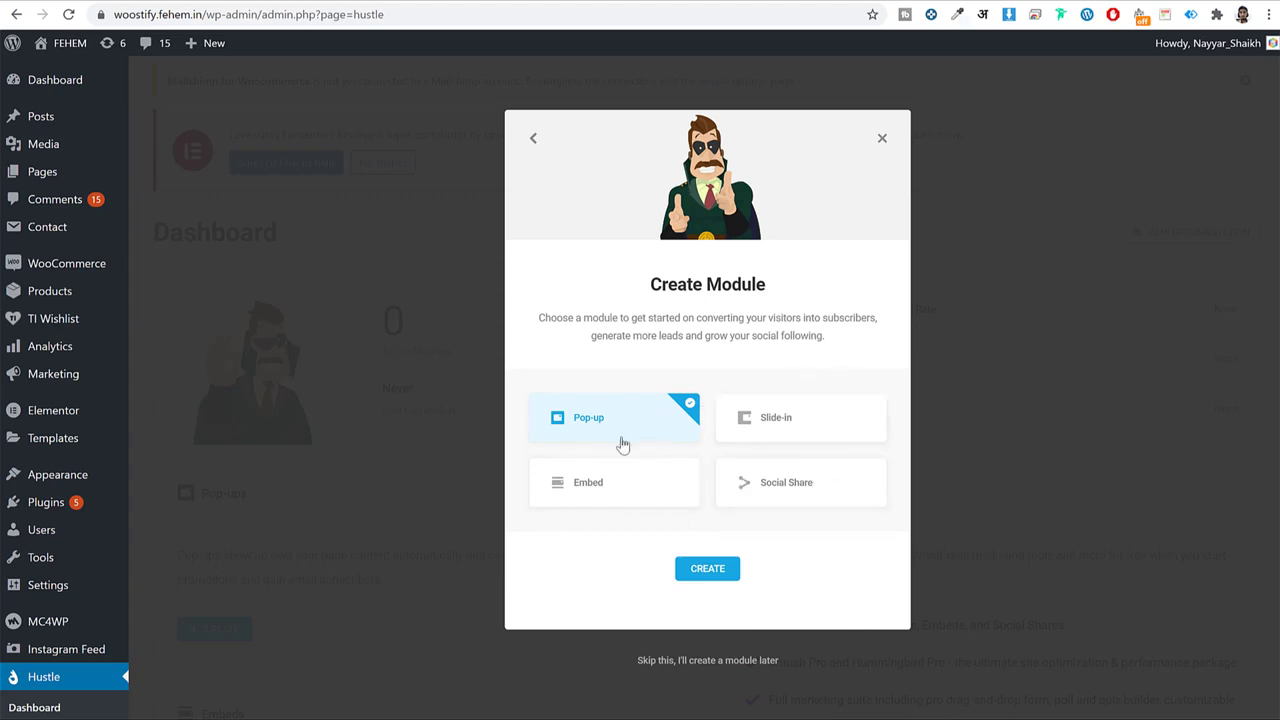
pyautogui.click(707, 568)
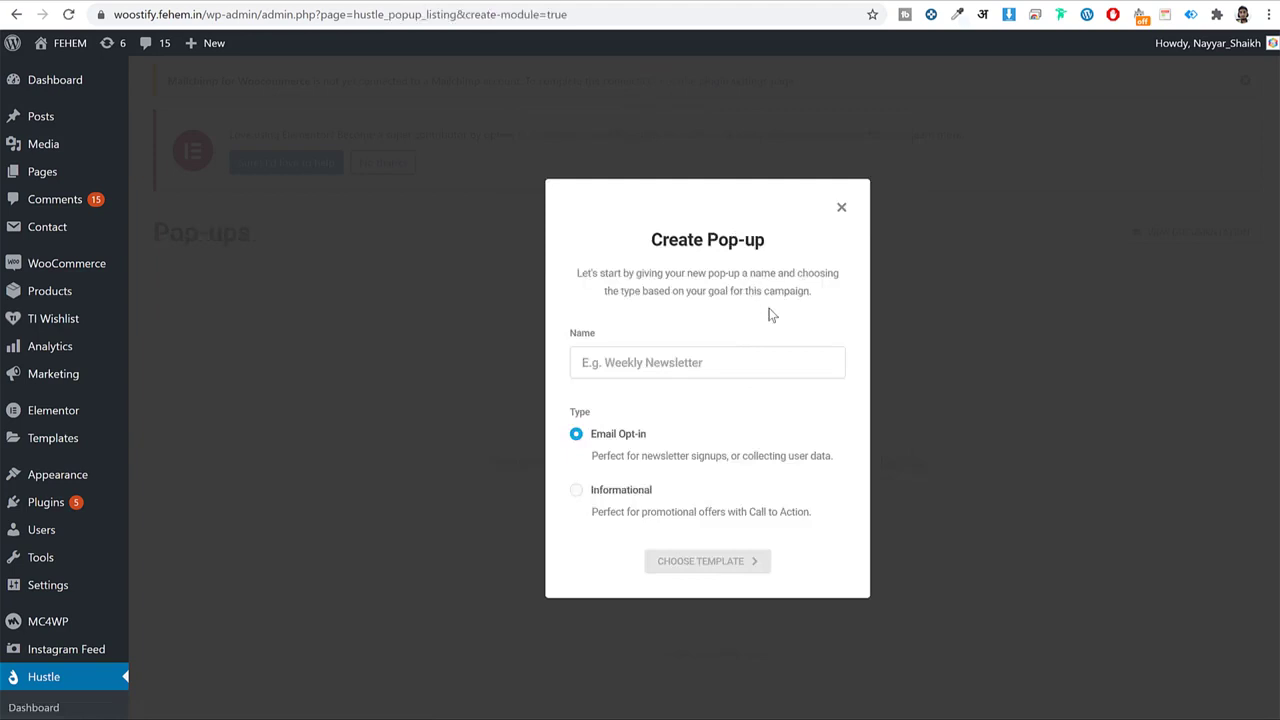
pyautogui.write('SEO Newsletter')
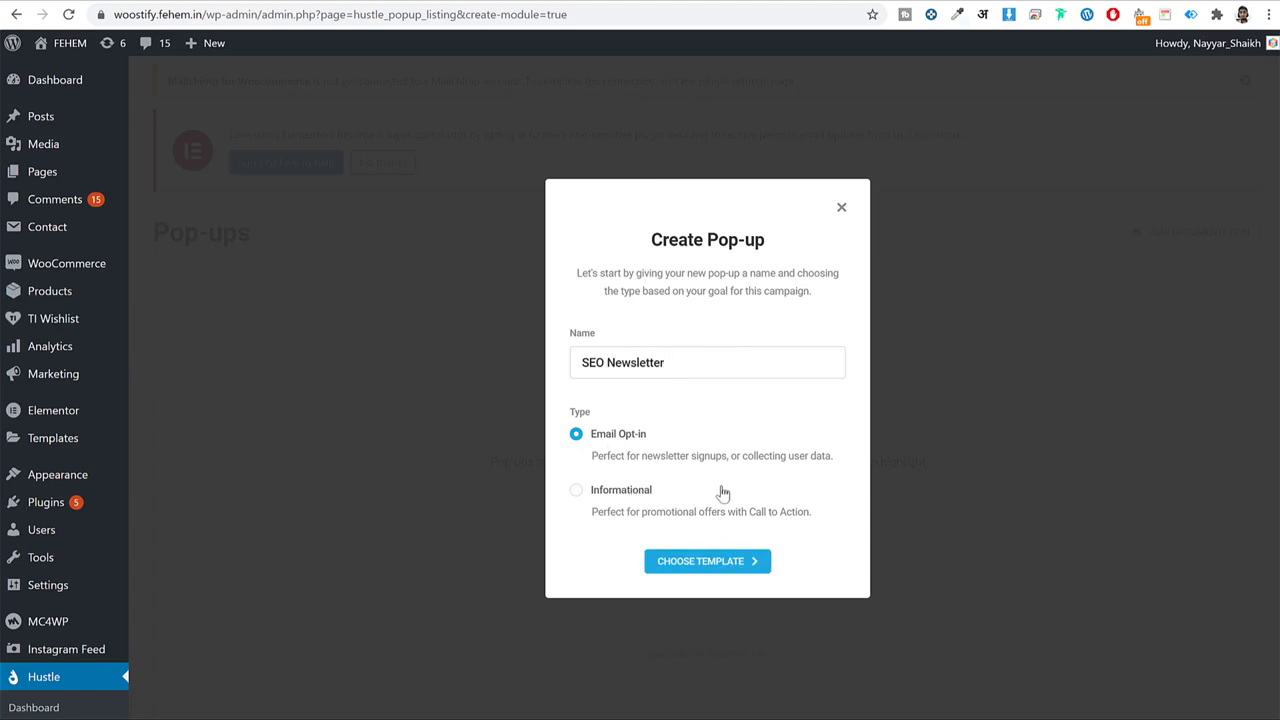
pyautogui.click(691, 566)
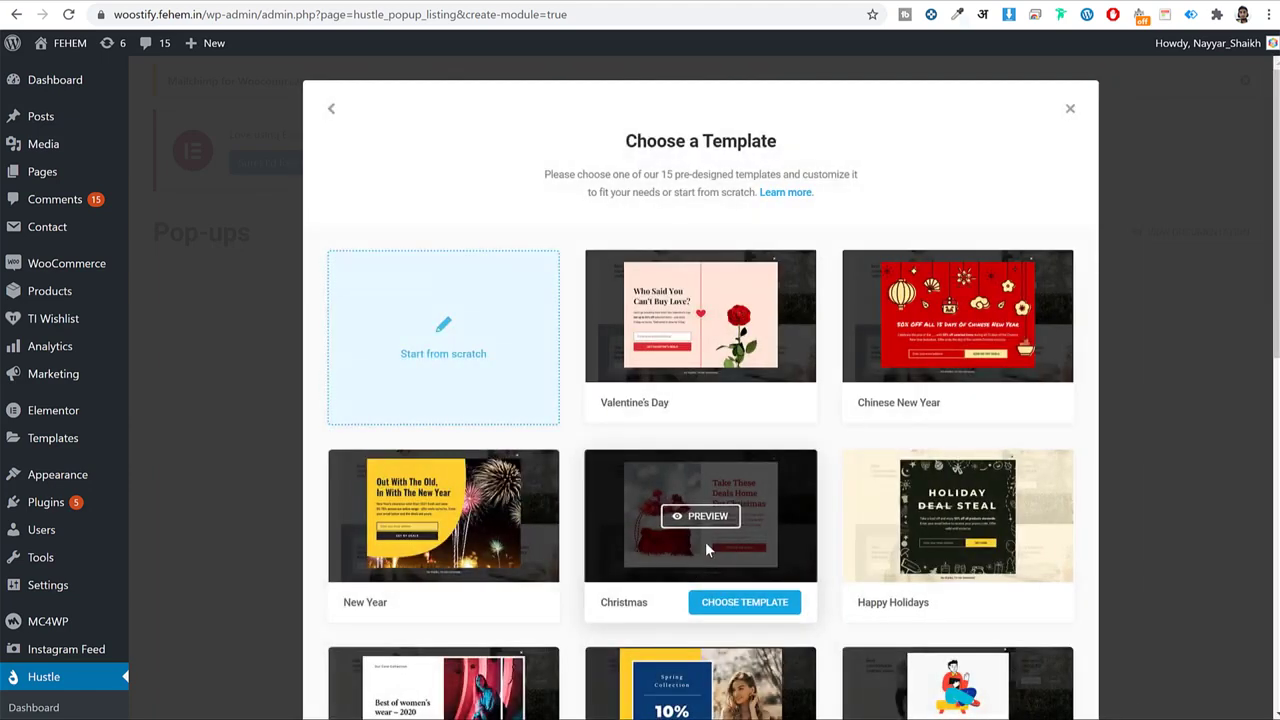
# - Choose the Pandemic template from the pop-up template gallery
pyautogui.scroll(-8, 1084, 450)
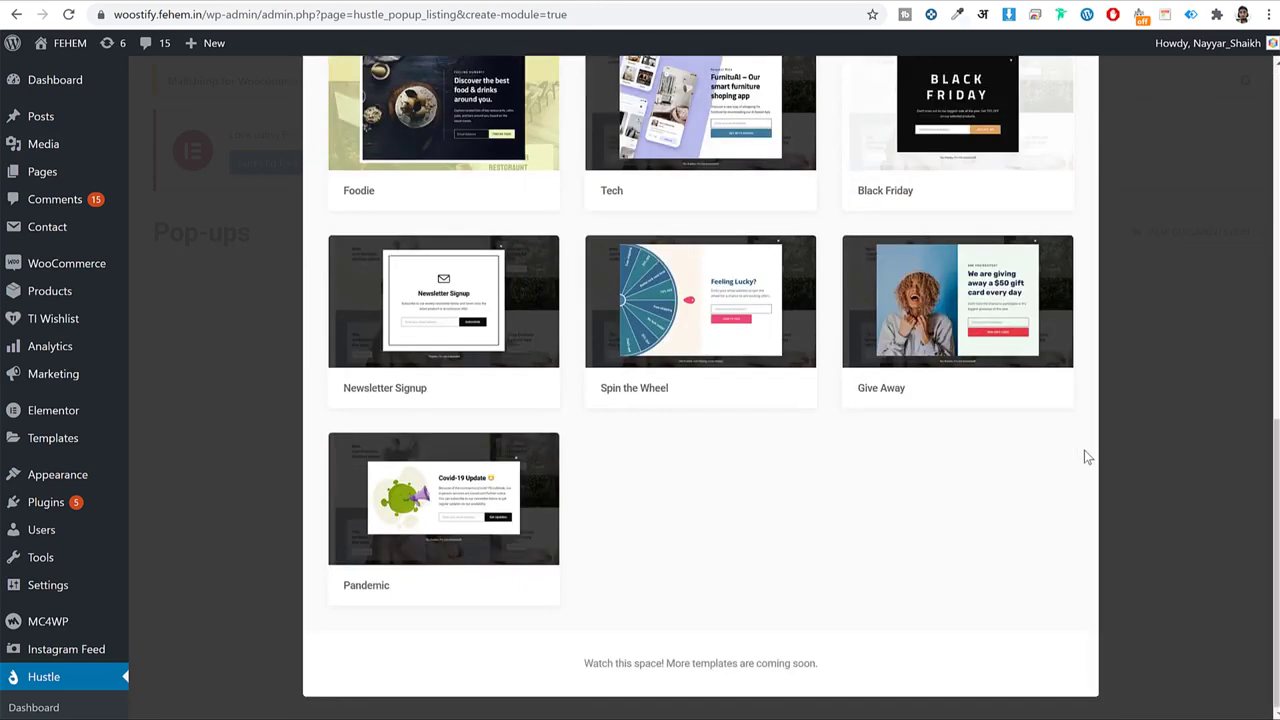
pyautogui.scroll(3, 980, 411)
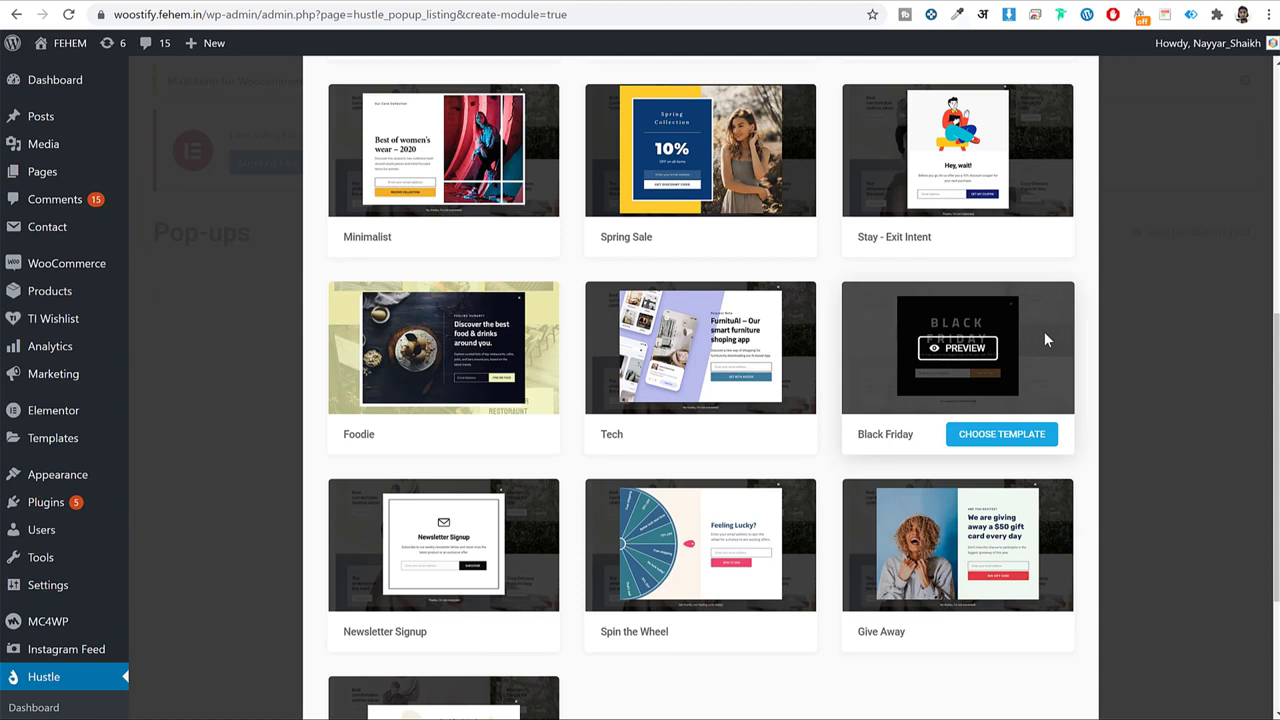
pyautogui.scroll(2, 912, 389)
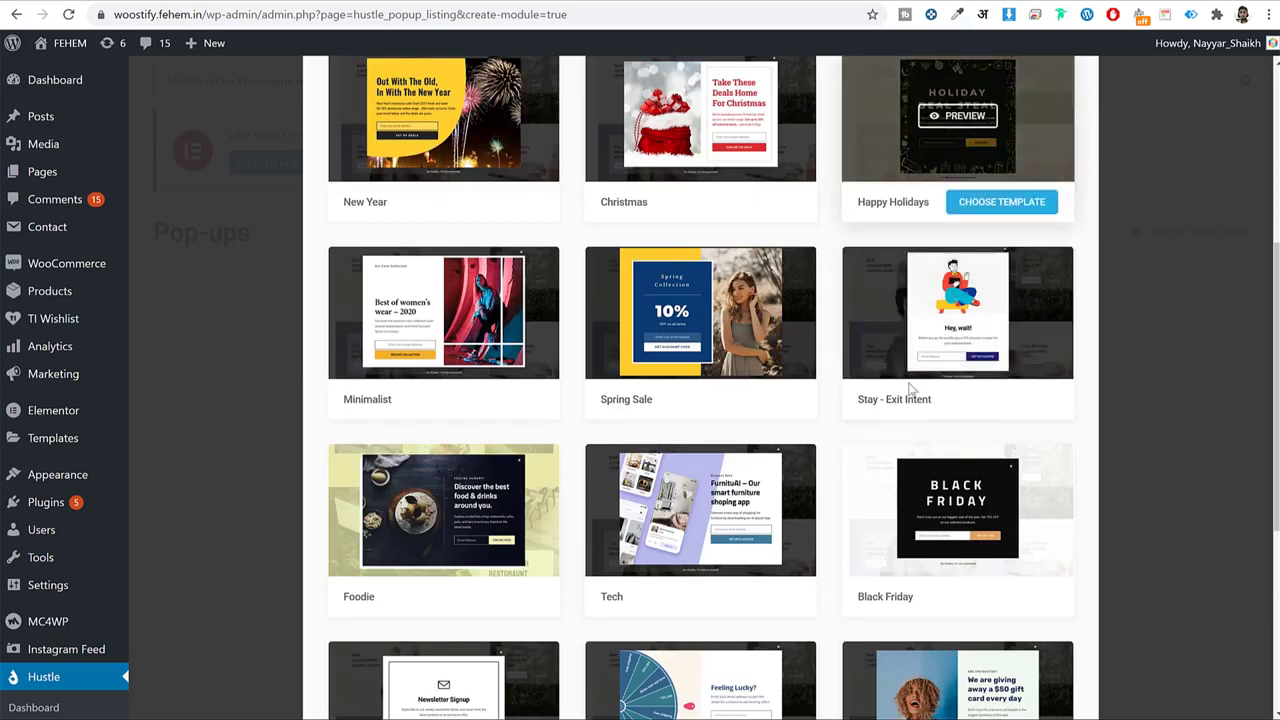
pyautogui.moveTo(903, 335)
pyautogui.scroll(-5, 939, 340)
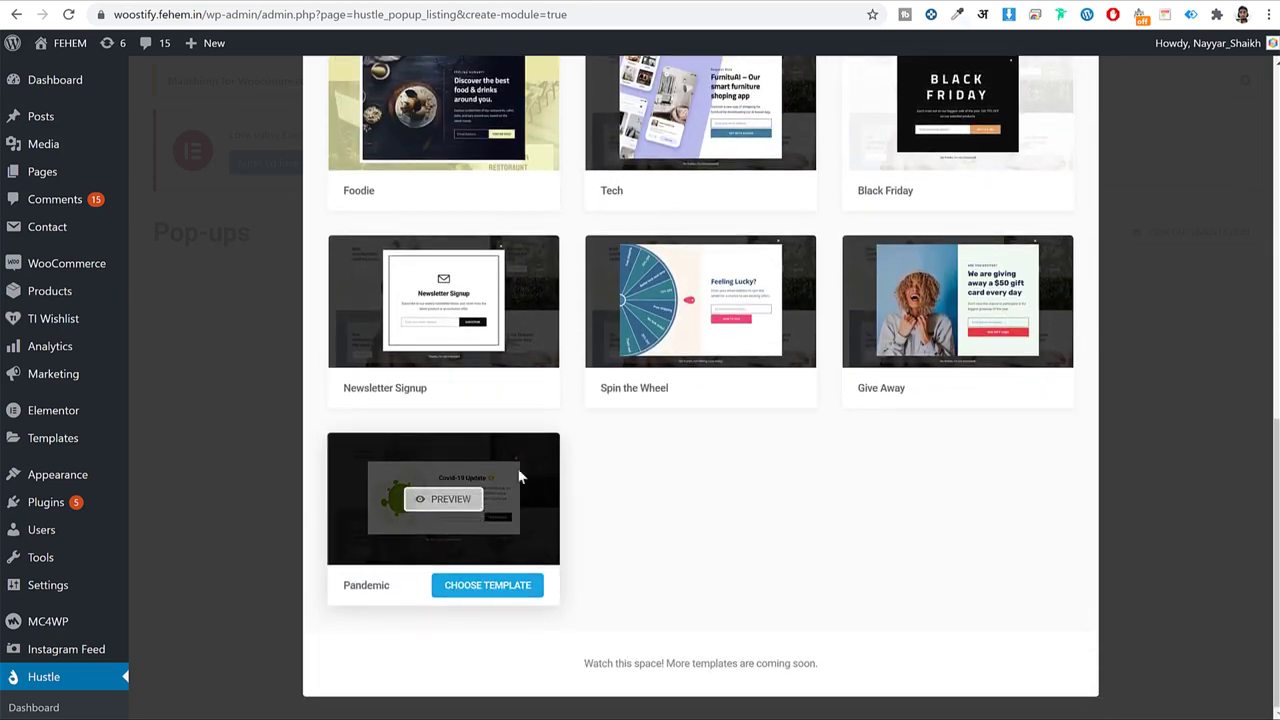
pyautogui.click(509, 595)
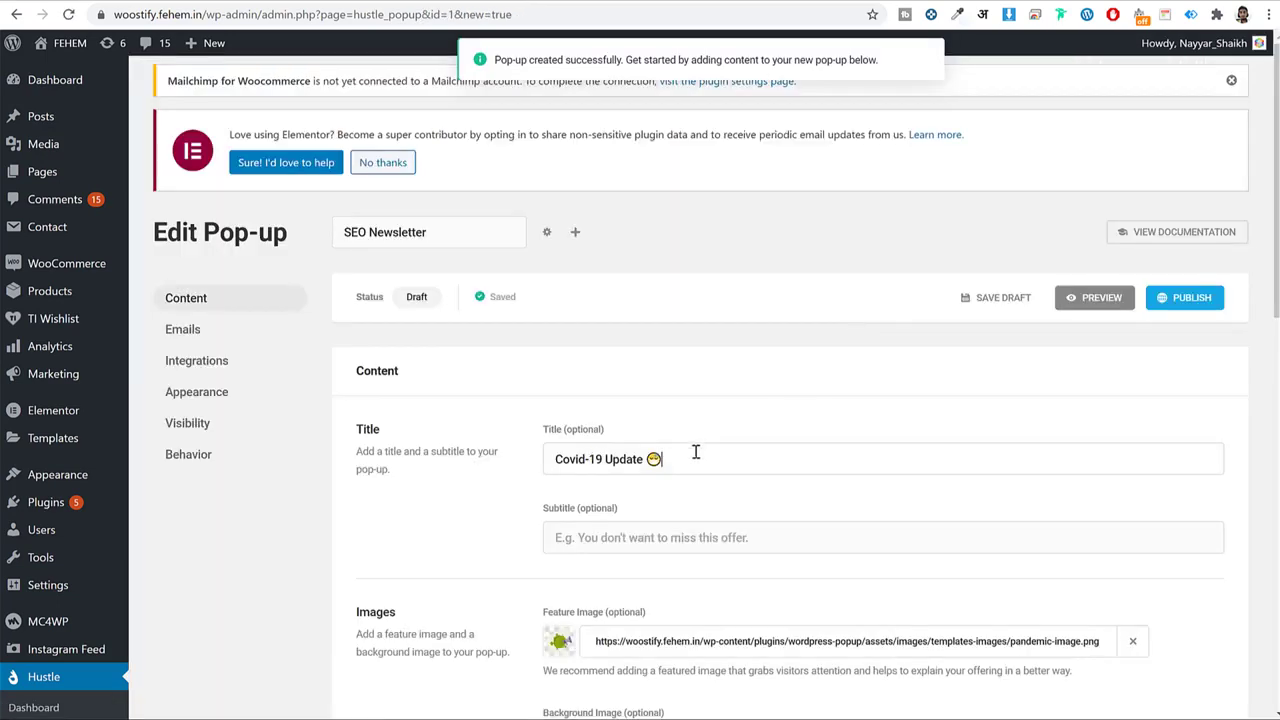
# - Select the Covid-19 Update title and scroll through the content settings
pyautogui.tripleClick(696, 452)
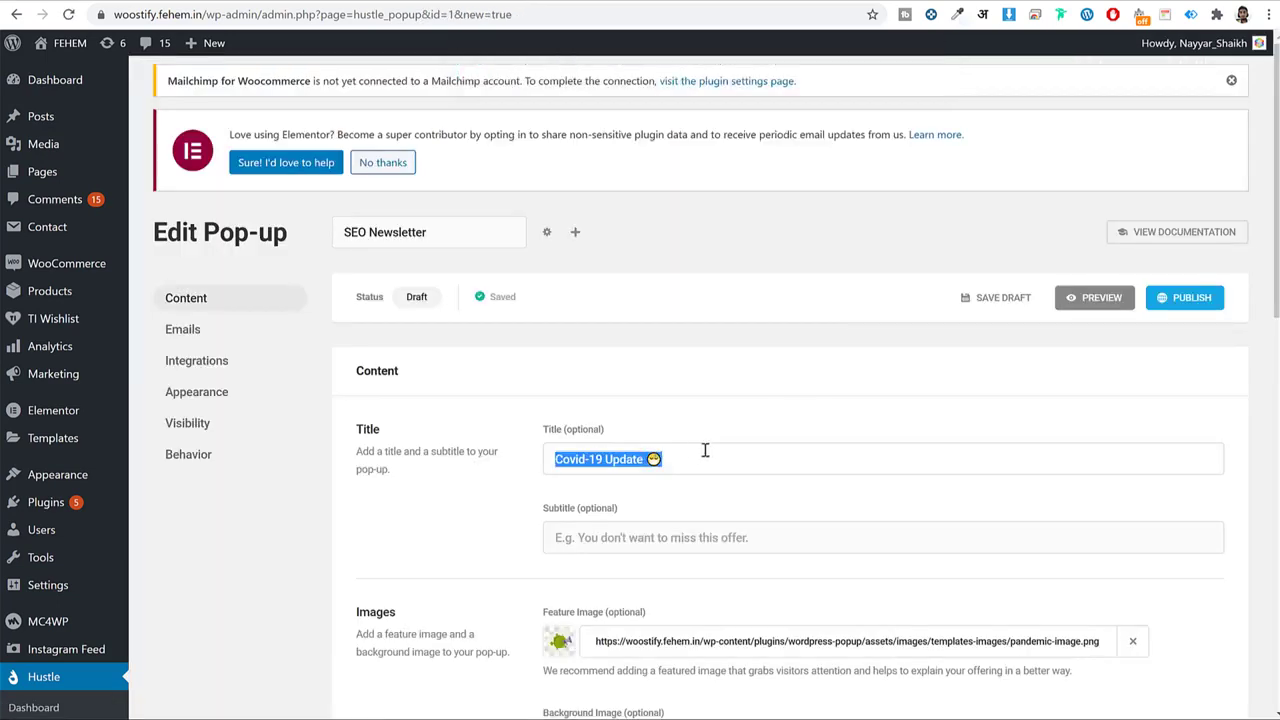
pyautogui.scroll(-3, 800, 449)
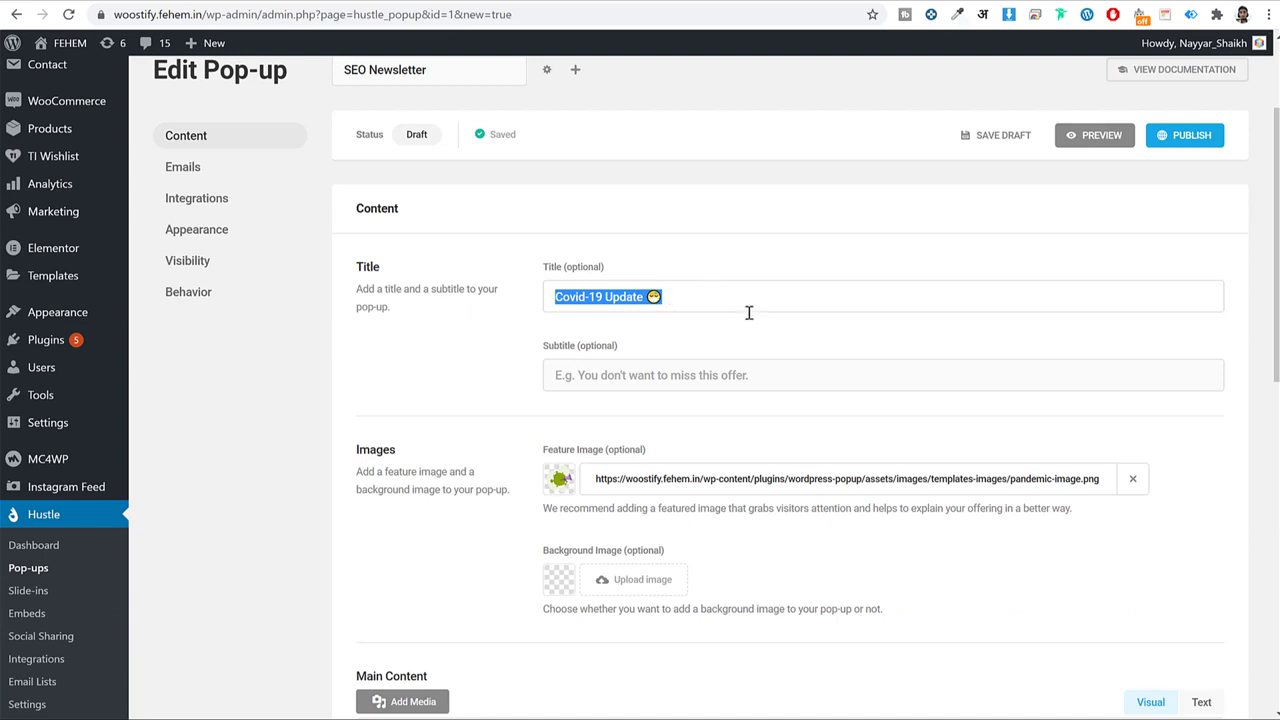
pyautogui.scroll(-3, 748, 313)
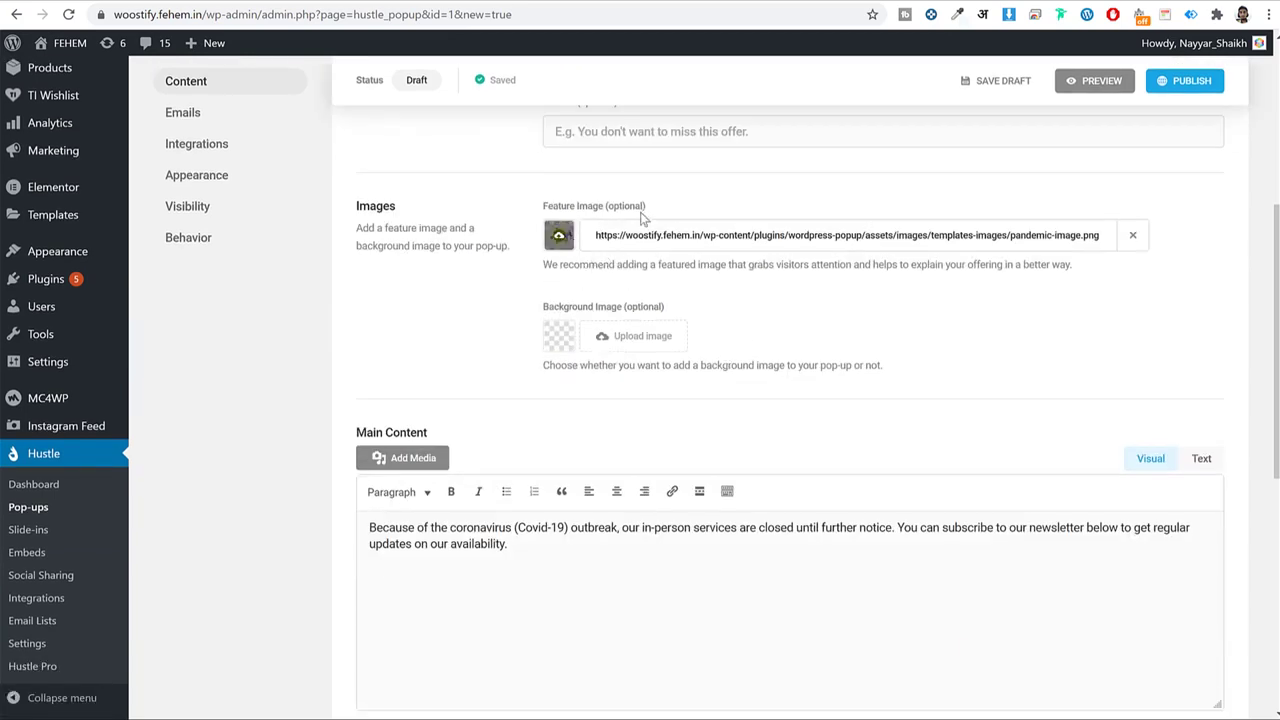
pyautogui.scroll(-4, 757, 281)
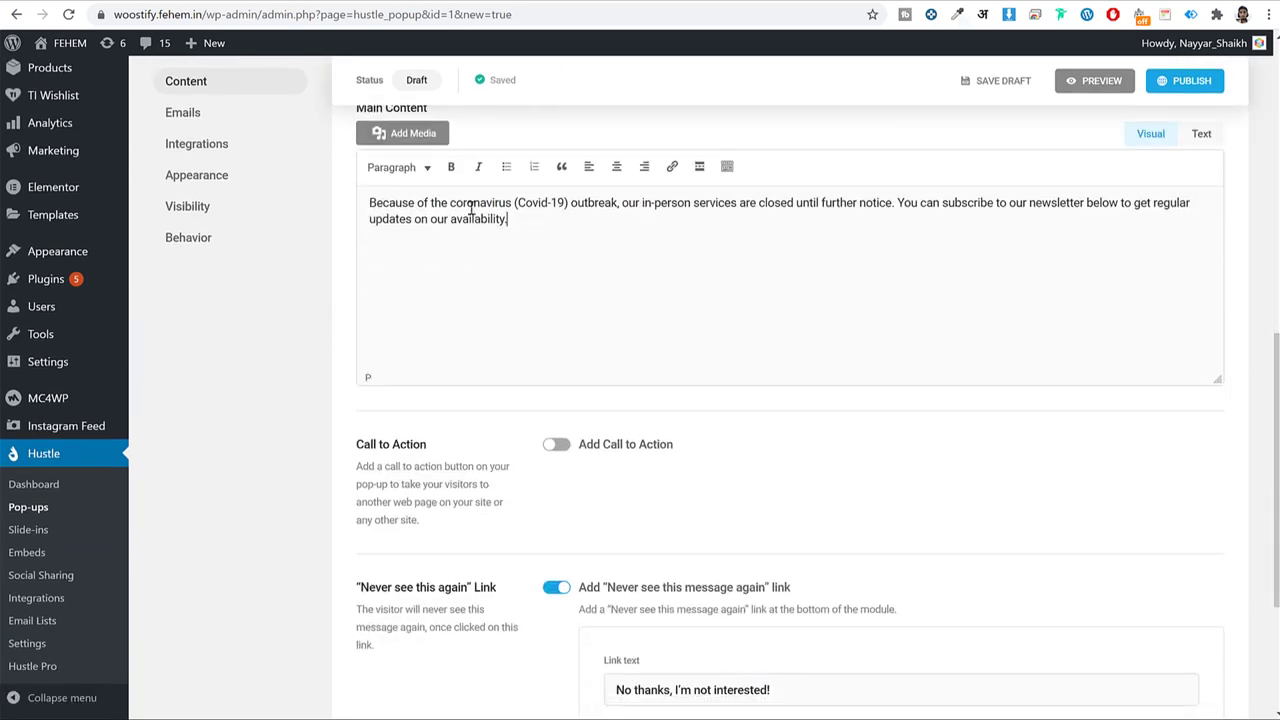
pyautogui.moveTo(369, 203); pyautogui.dragTo(514, 234)
pyautogui.scroll(-3, 665, 441)
pyautogui.scroll(10, 748, 410)
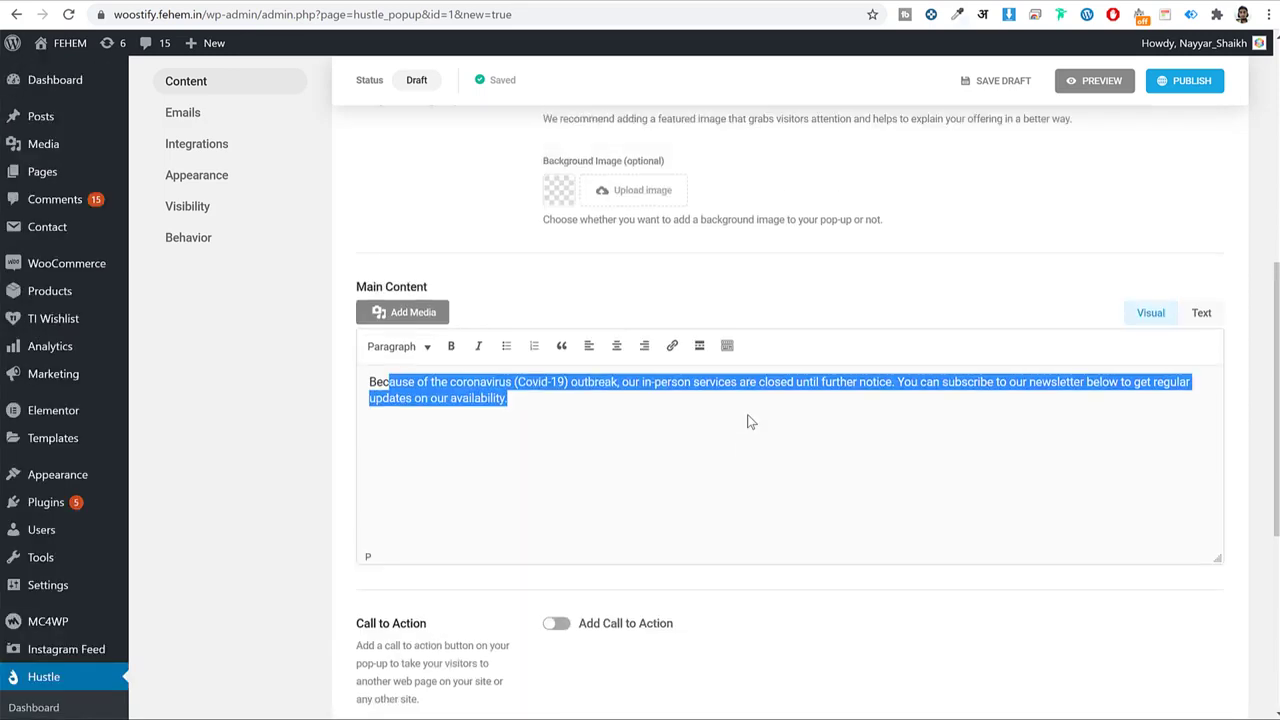
# - Preview the template pop-up, inspecting its heading and body paragraph
pyautogui.click(1098, 303)
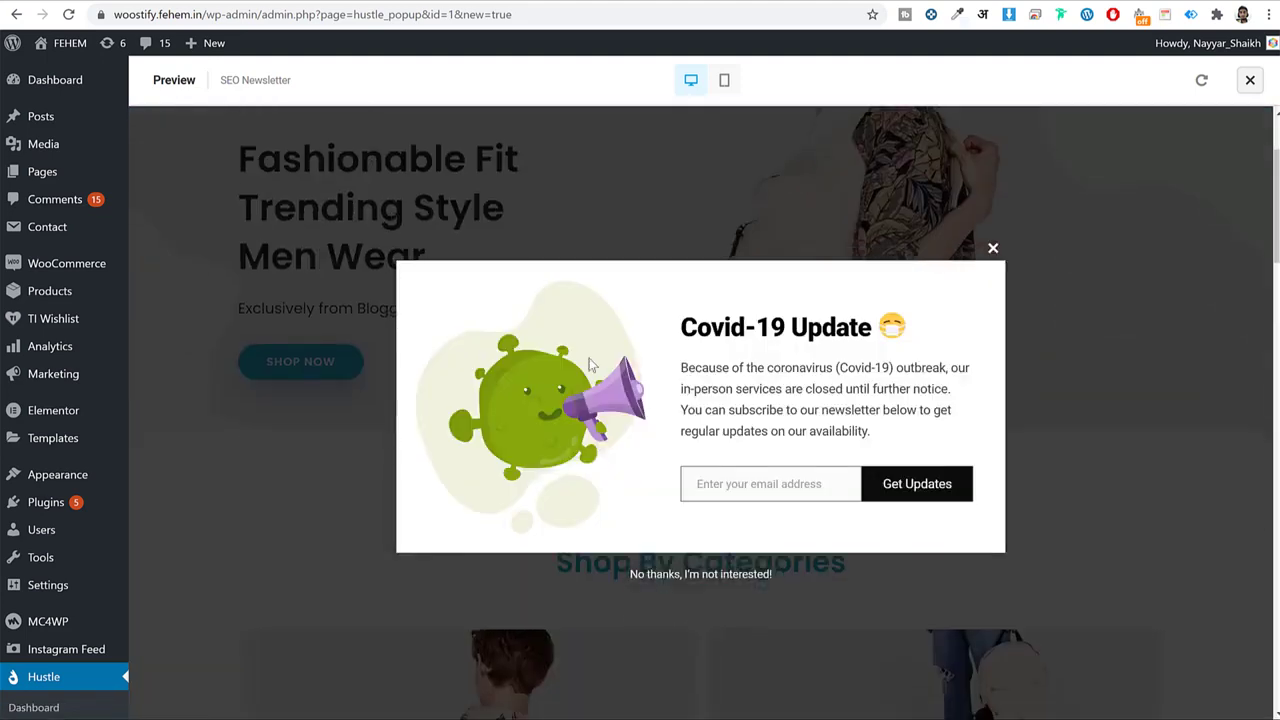
pyautogui.moveTo(668, 331); pyautogui.dragTo(909, 334)
pyautogui.click(920, 333)
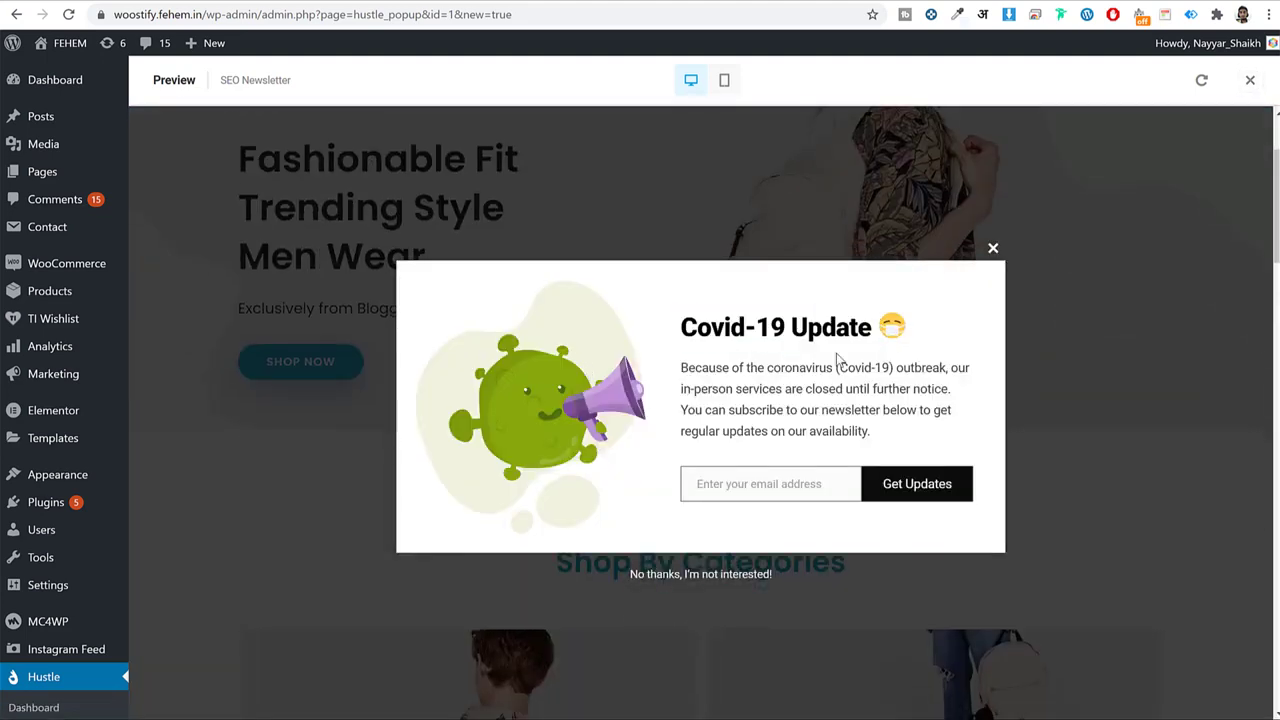
pyautogui.moveTo(691, 366); pyautogui.dragTo(857, 432)
pyautogui.click(544, 391)
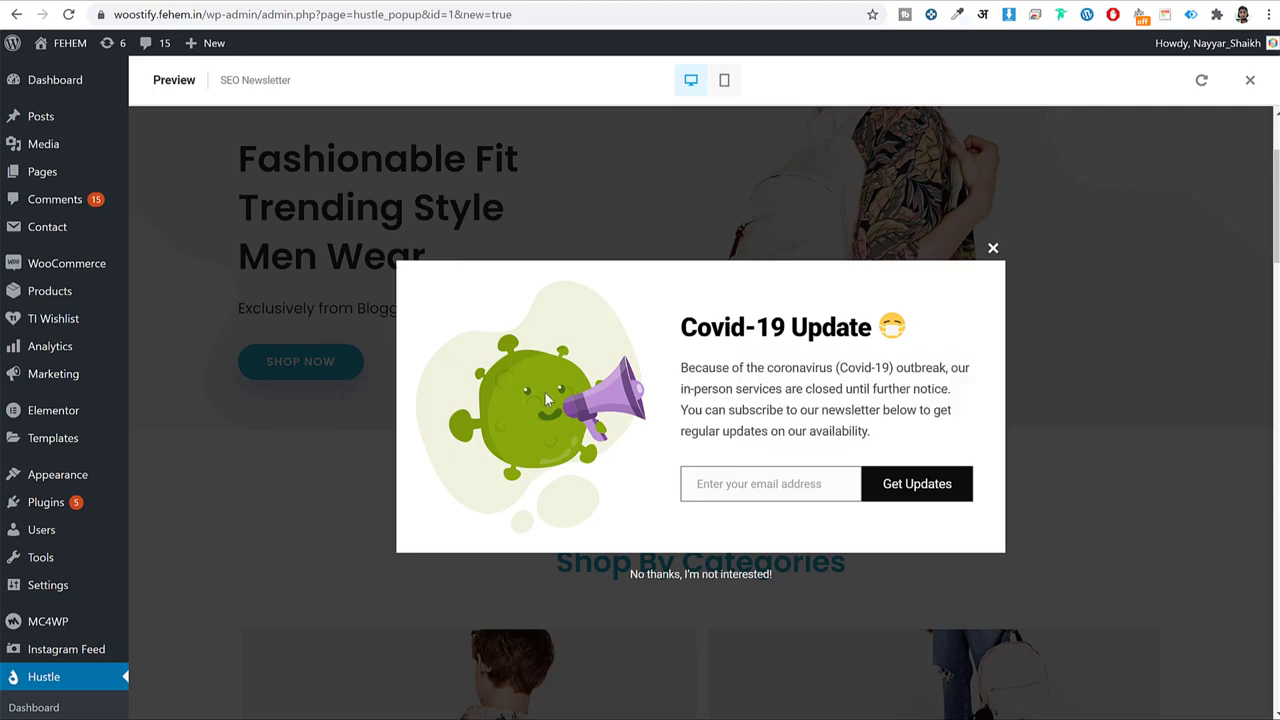
pyautogui.click(993, 248)
pyautogui.click(1250, 80)
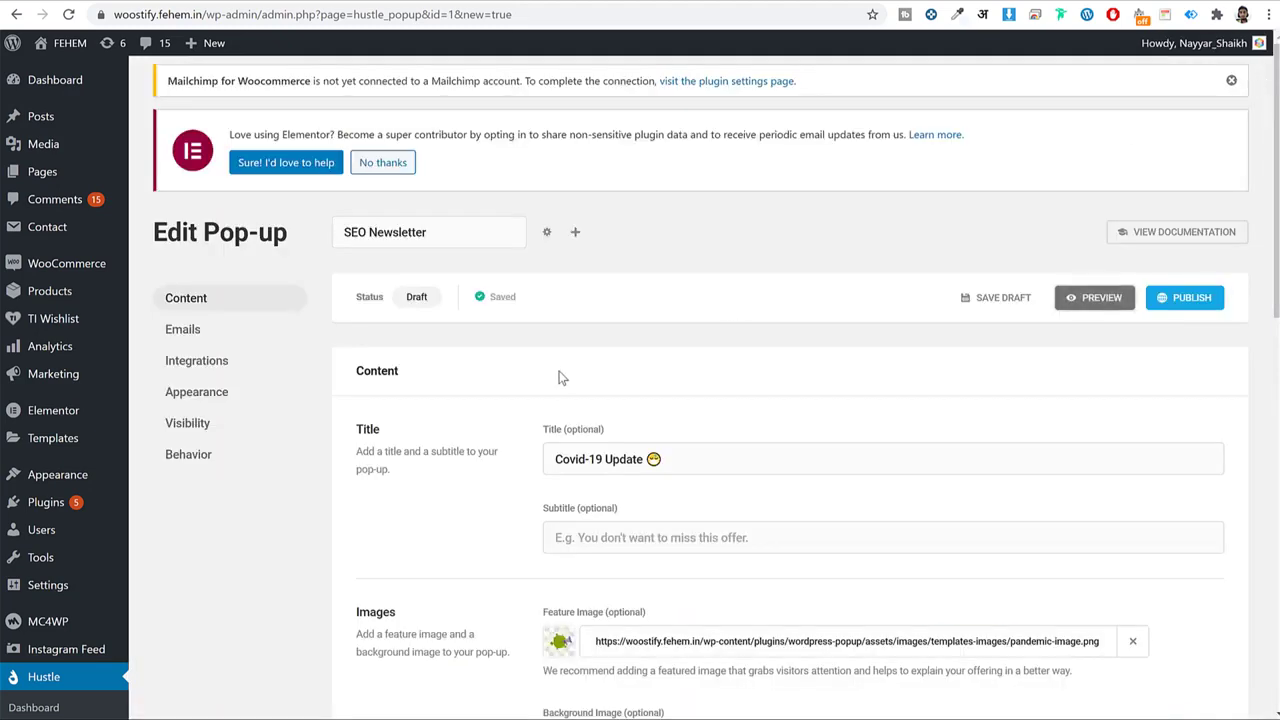
# - Replace the title with 'Get Weekly SEO Tips' and select the Main Content paragraph
pyautogui.tripleClick(691, 459)
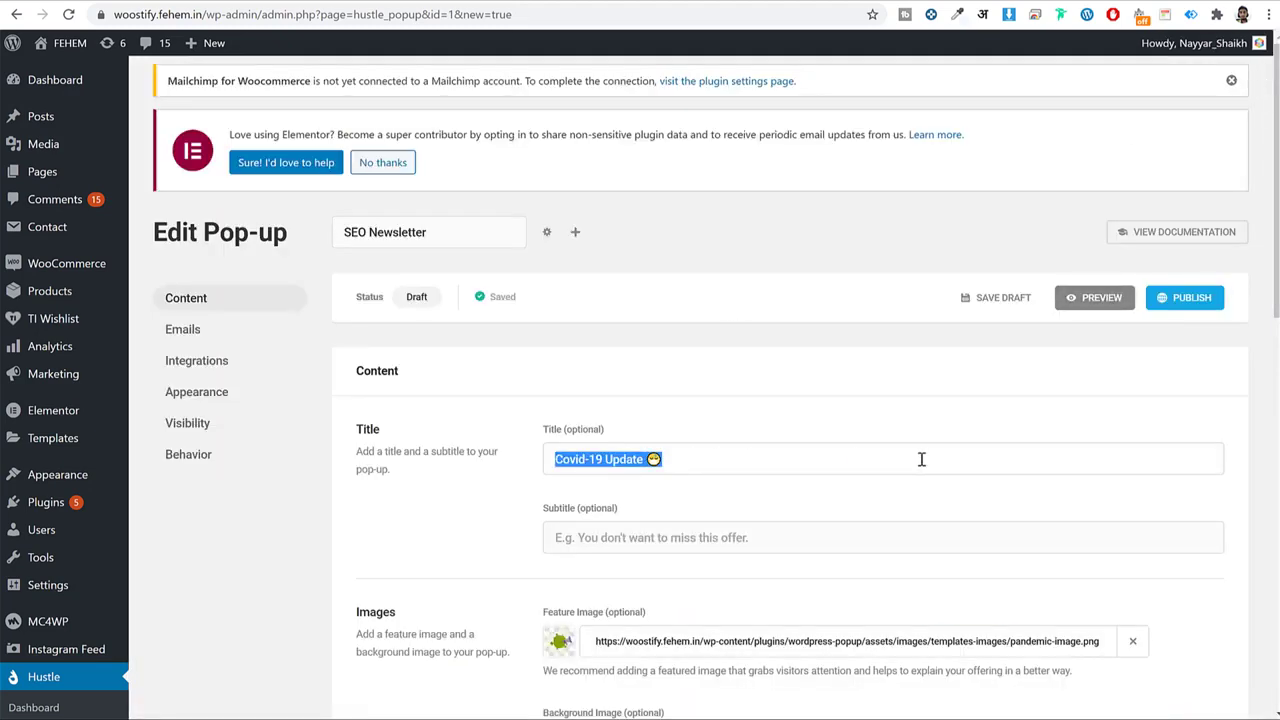
pyautogui.write('Get Weekly SEO Tips')
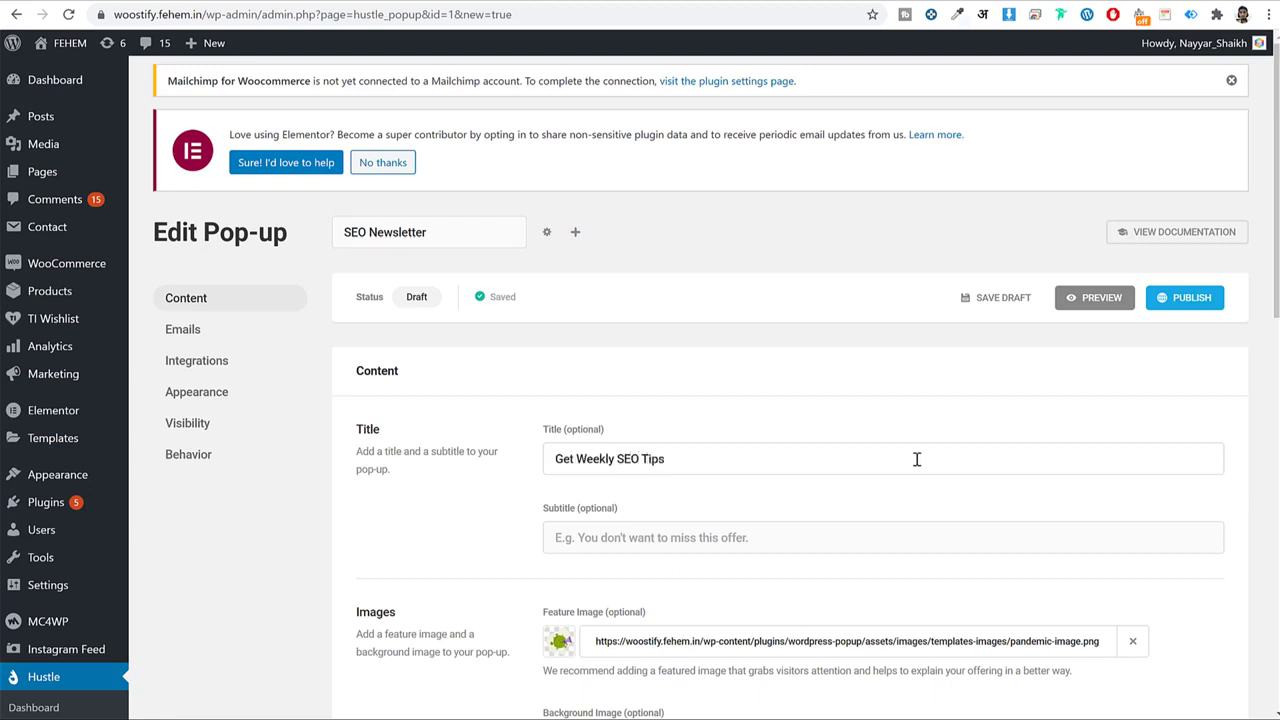
pyautogui.scroll(-6, 917, 459)
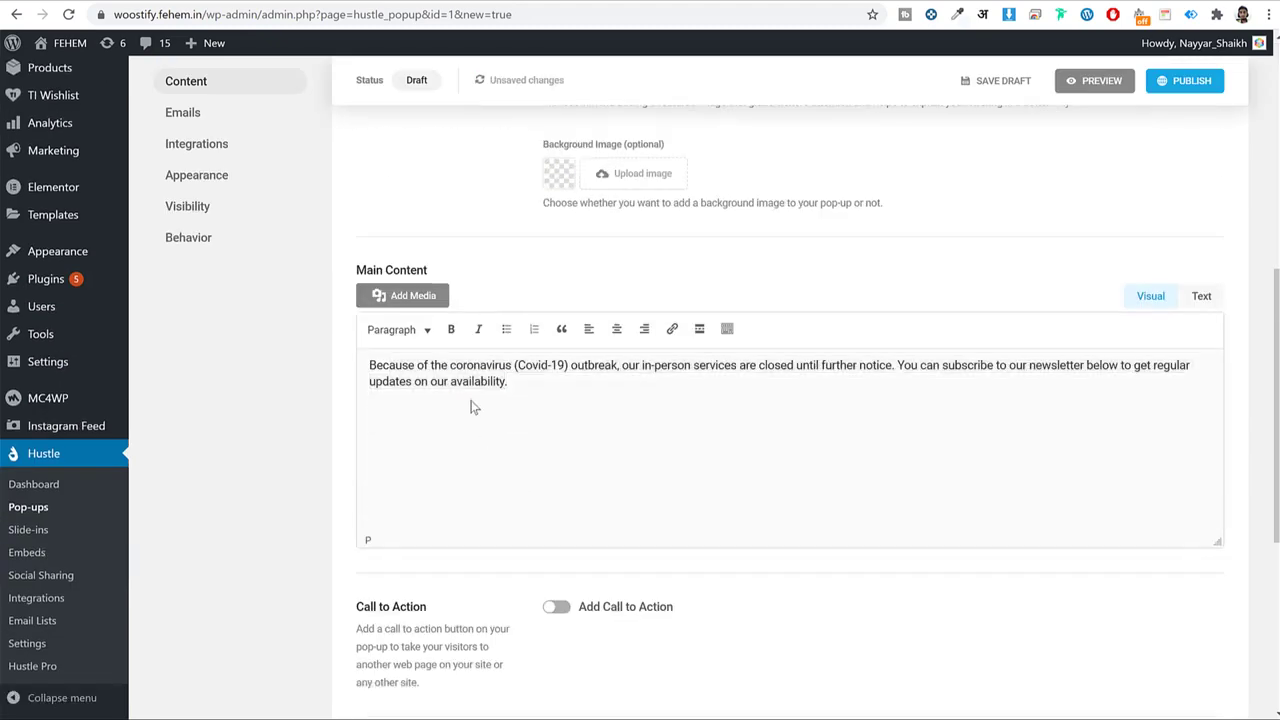
pyautogui.tripleClick(474, 407)
pyautogui.scroll(3, 683, 425)
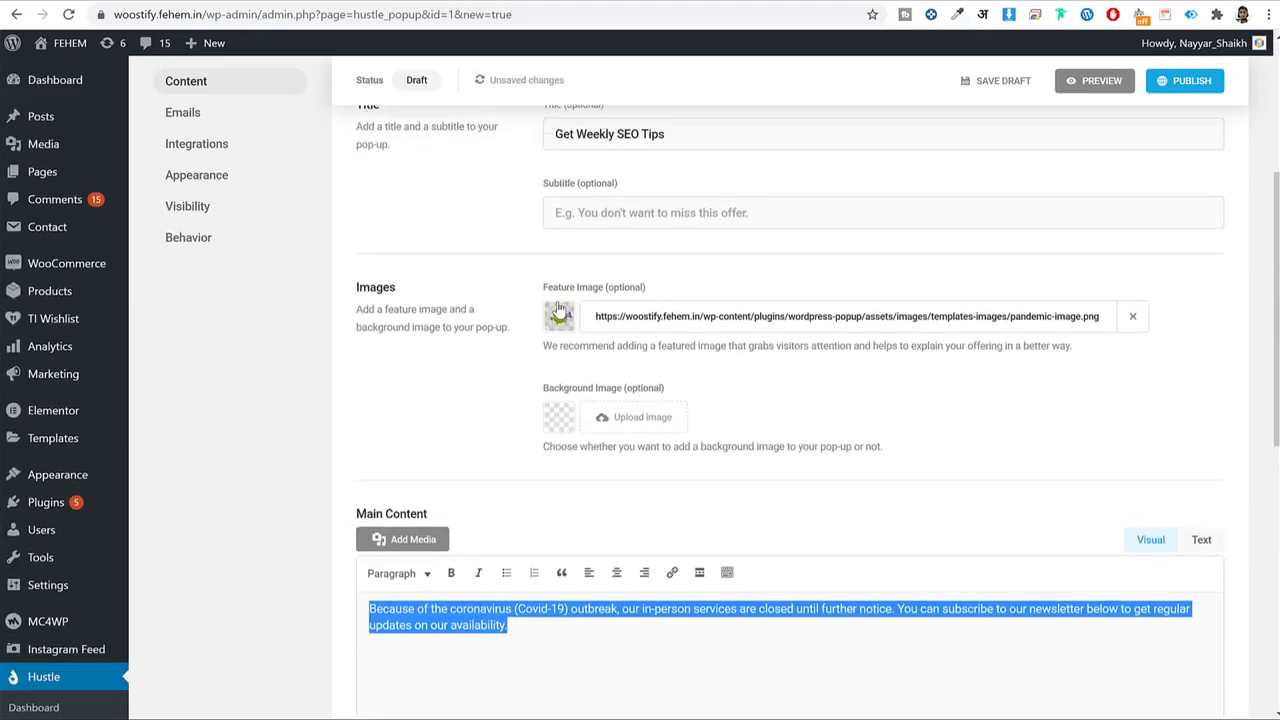
# - Set the peace-sign photo blog-img-6 as the pop-up's feature image
pyautogui.click(558, 318)
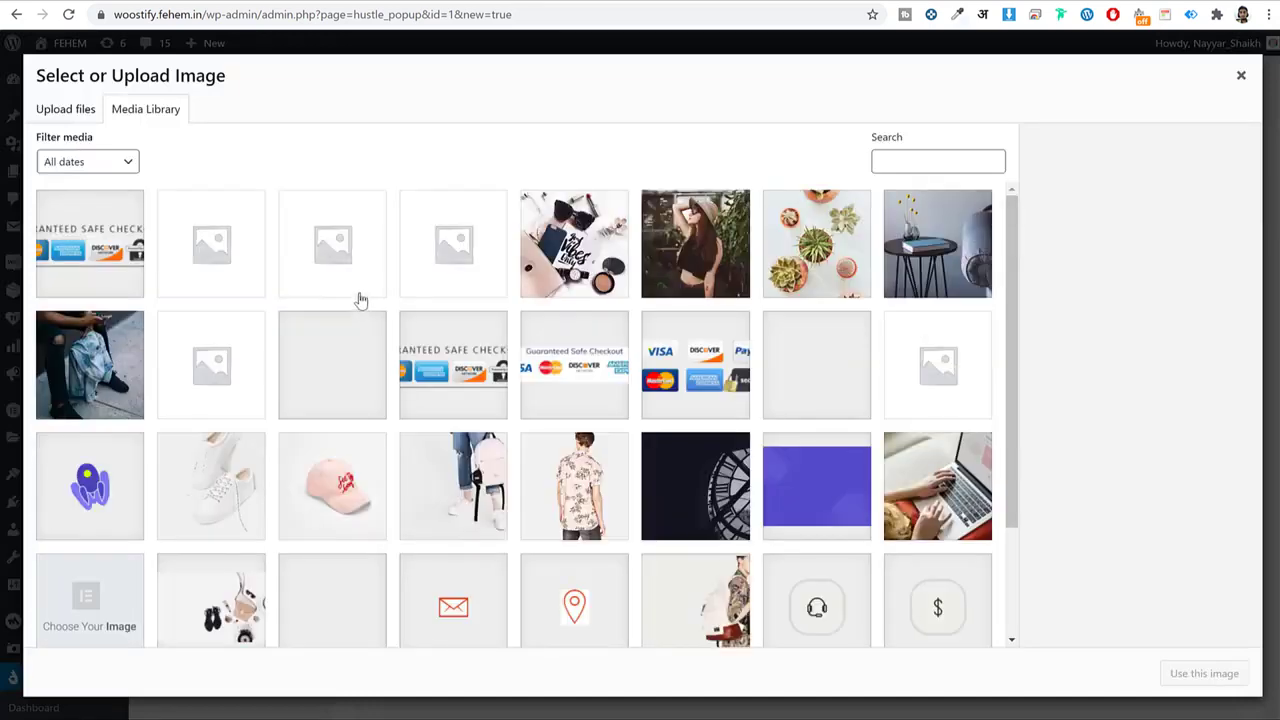
pyautogui.scroll(-10, 846, 335)
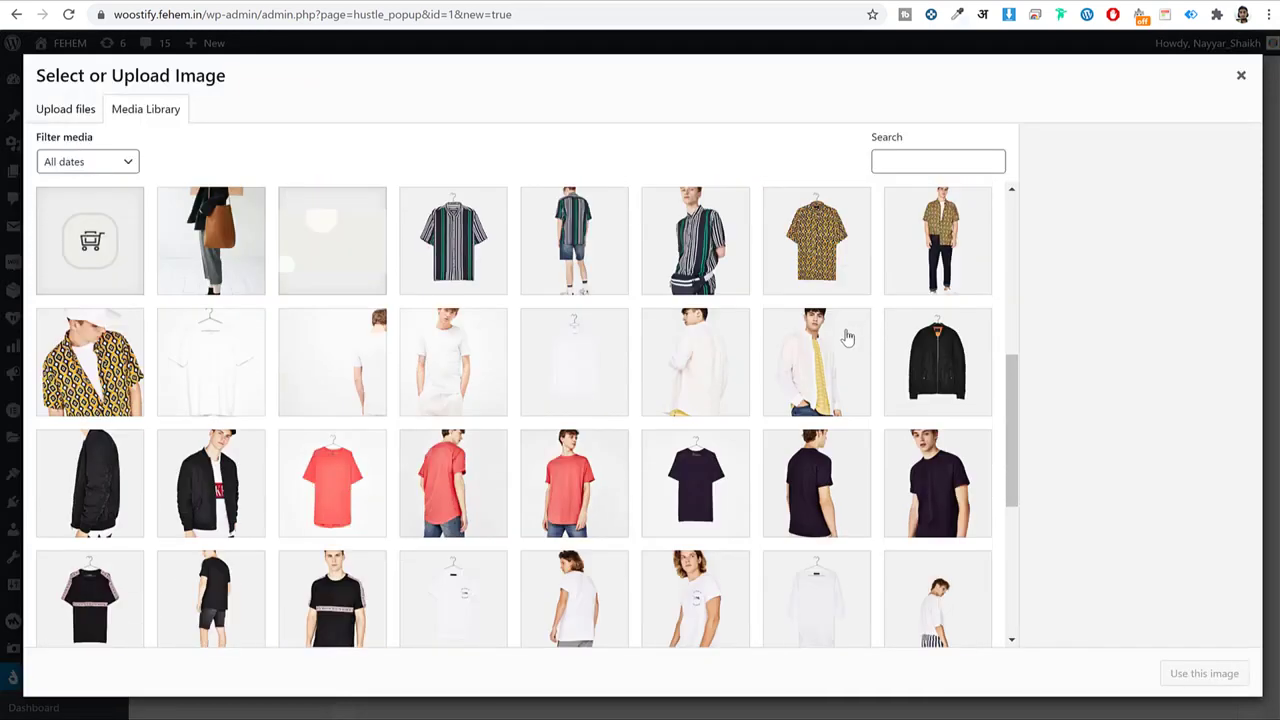
pyautogui.scroll(5, 846, 335)
pyautogui.scroll(-10, 846, 343)
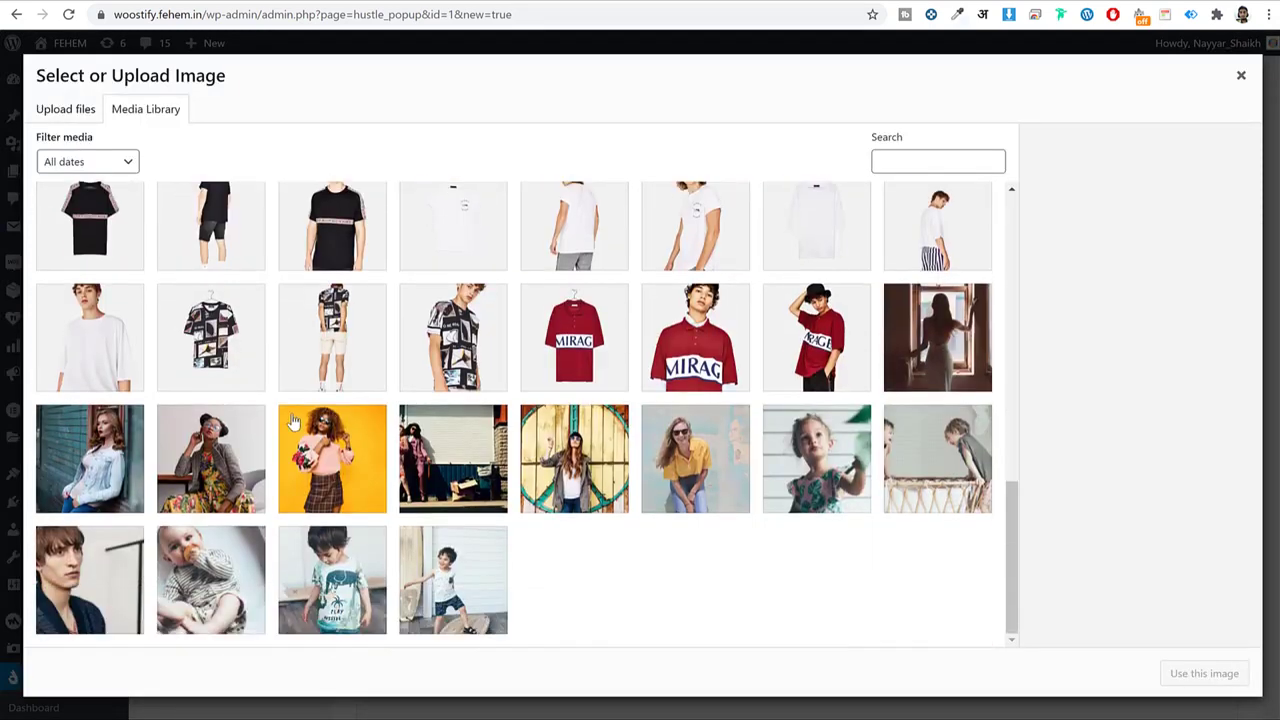
pyautogui.click(336, 428)
pyautogui.click(249, 457)
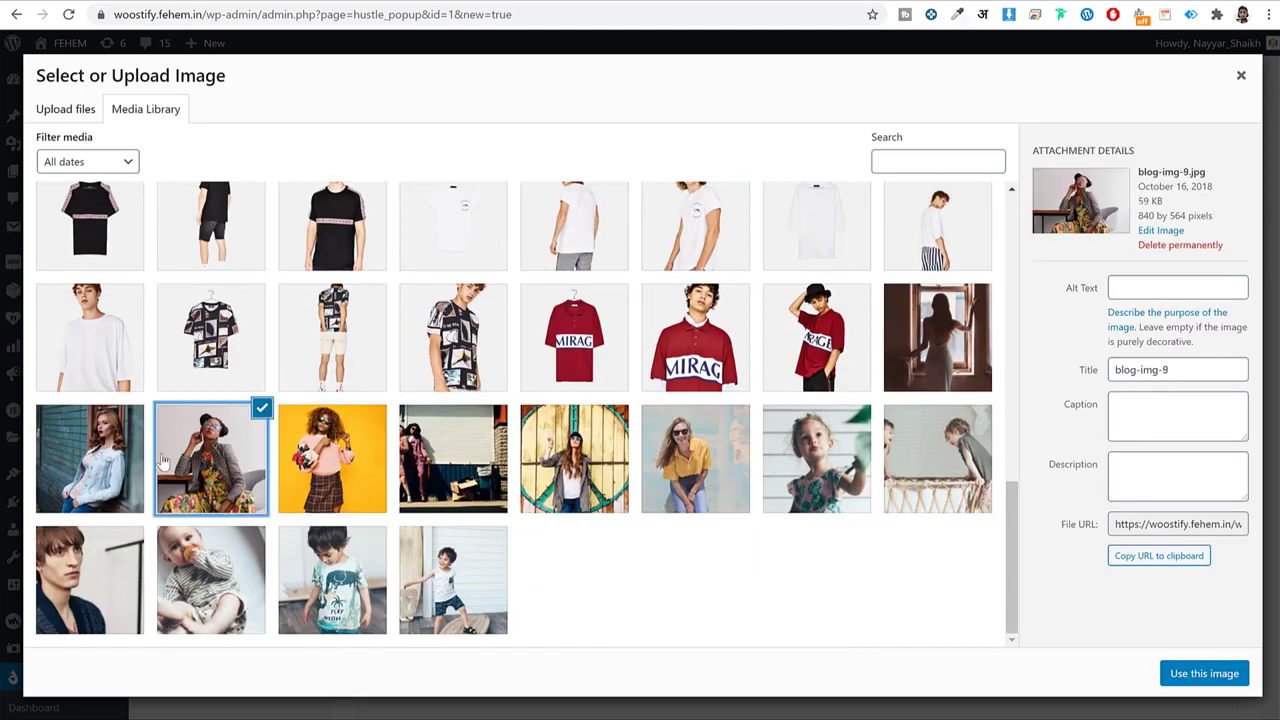
pyautogui.click(120, 466)
pyautogui.click(455, 460)
pyautogui.click(578, 467)
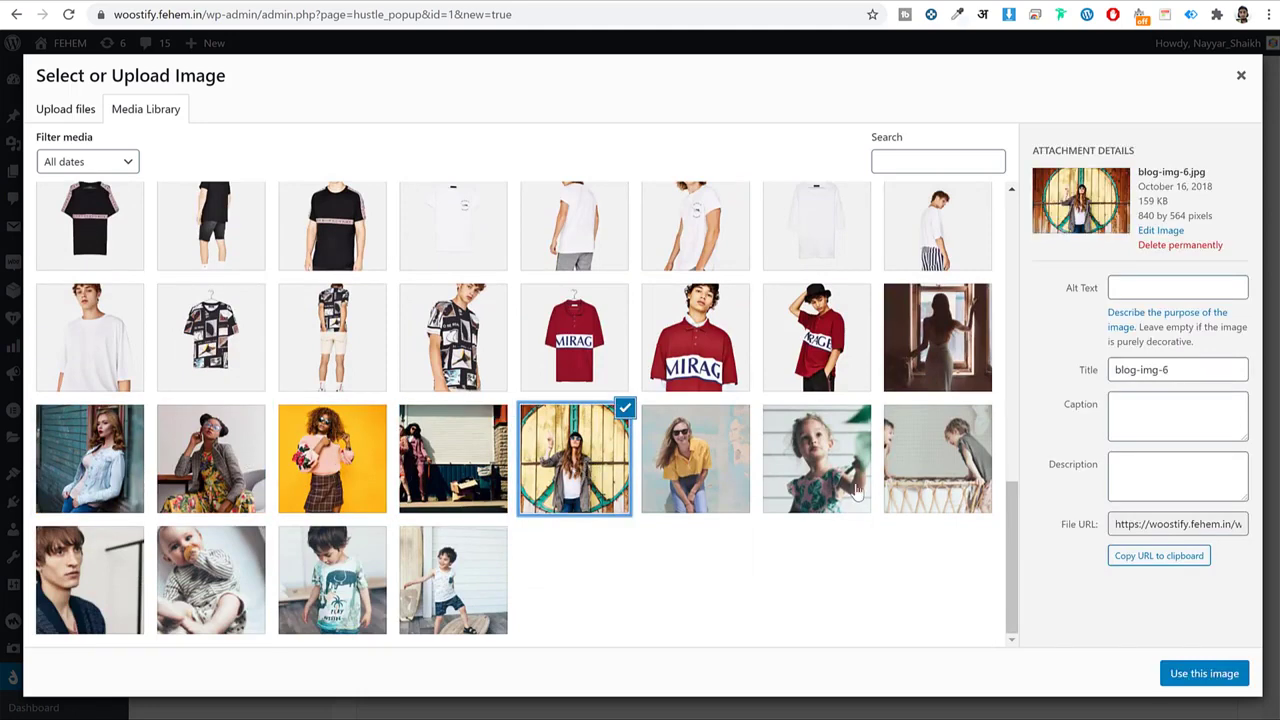
pyautogui.scroll(15, 874, 468)
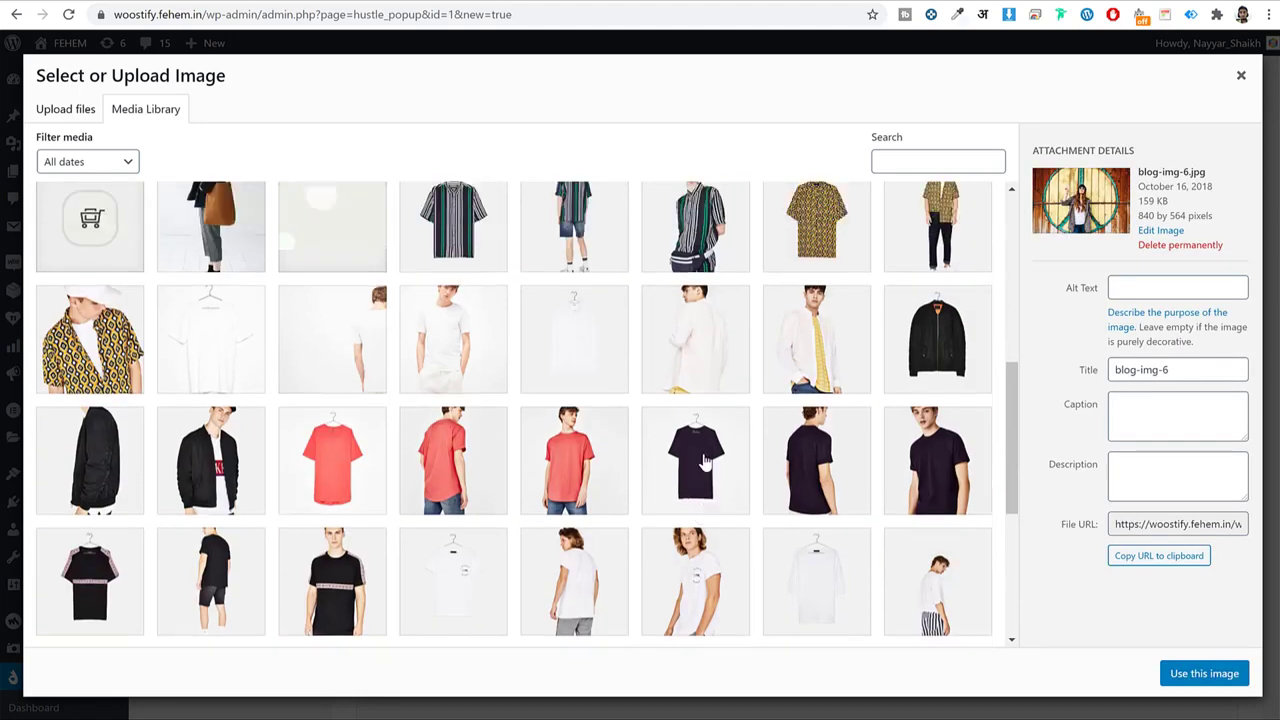
pyautogui.scroll(-15, 874, 468)
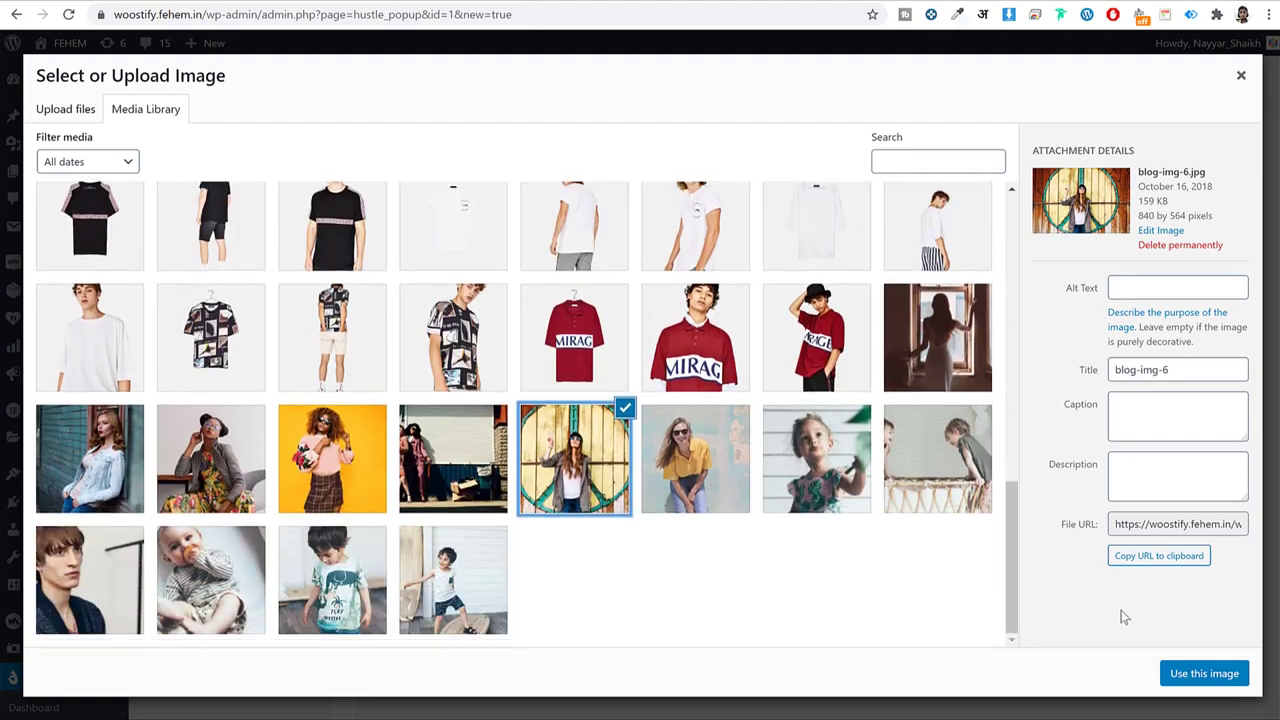
pyautogui.click(1180, 673)
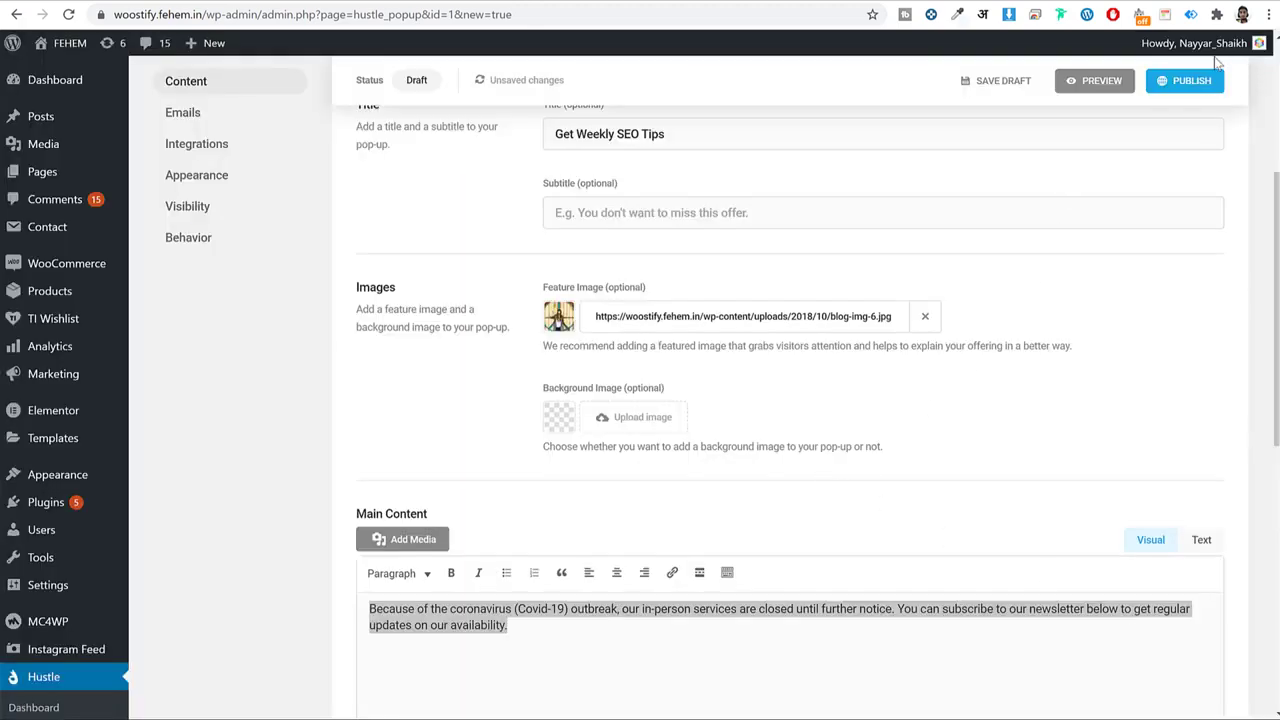
# - Preview the pop-up with blog-img-6 and return to editing
pyautogui.click(1093, 84)
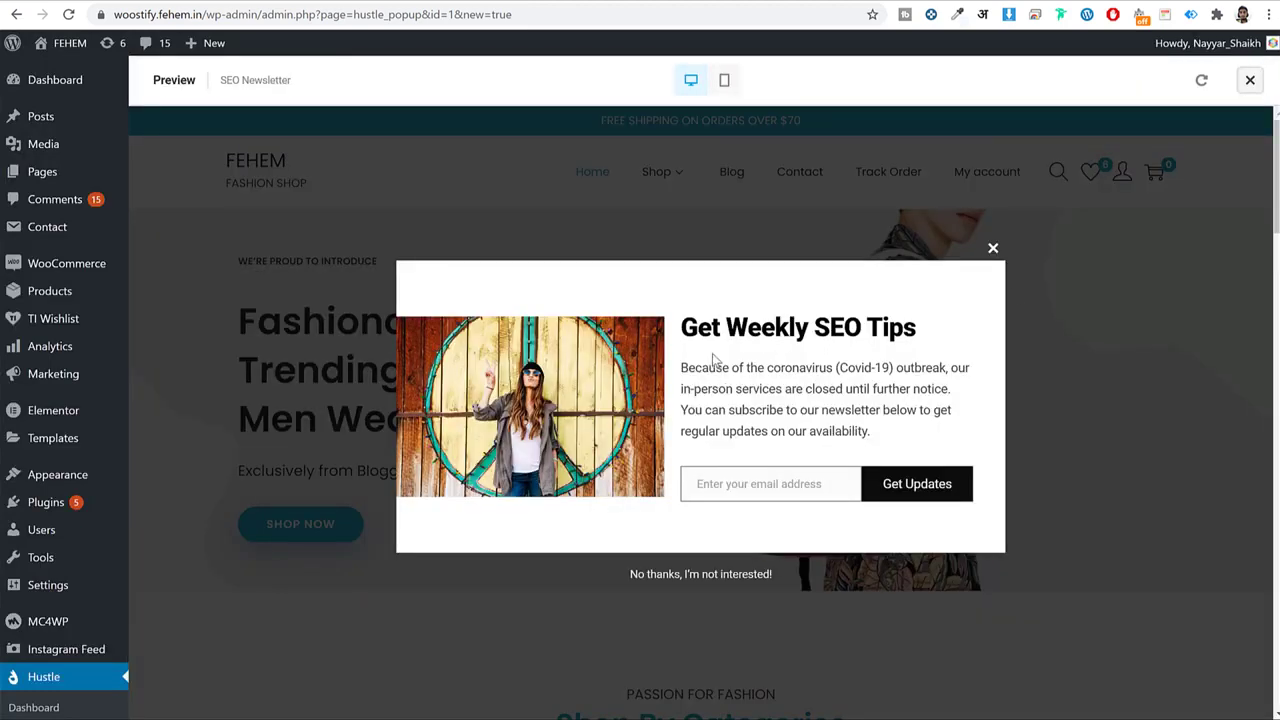
pyautogui.click(990, 250)
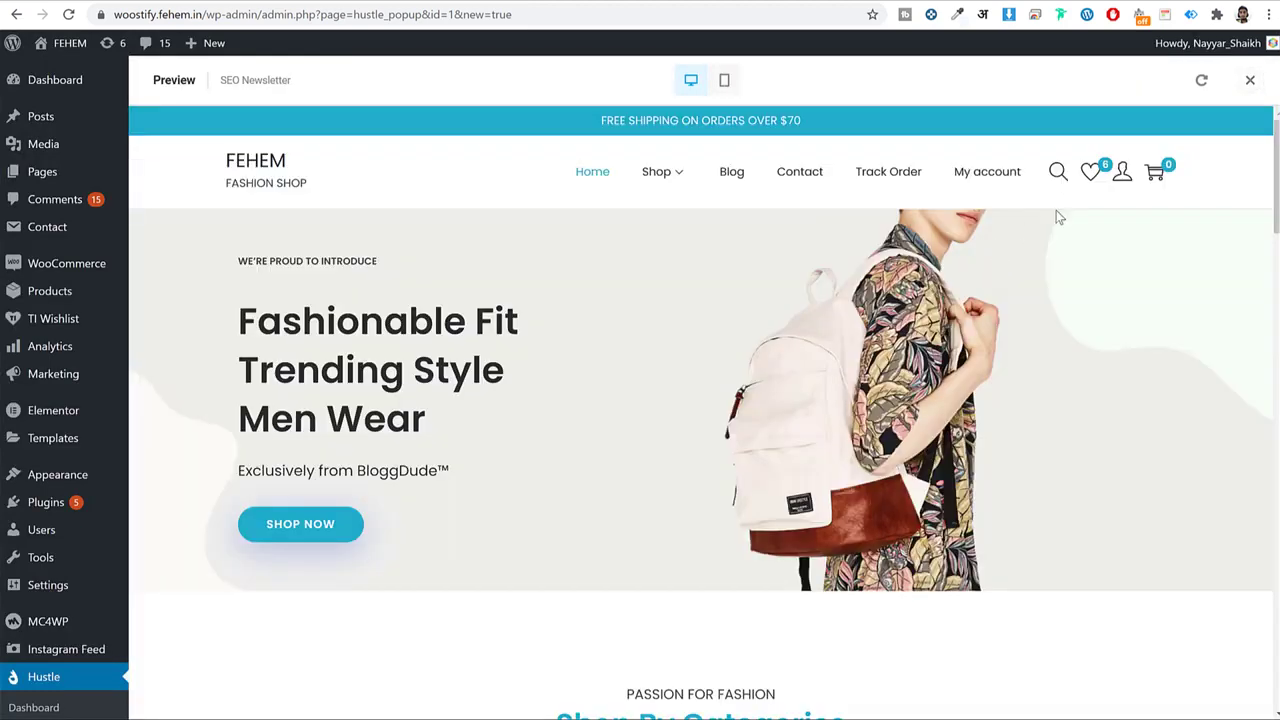
pyautogui.click(1249, 80)
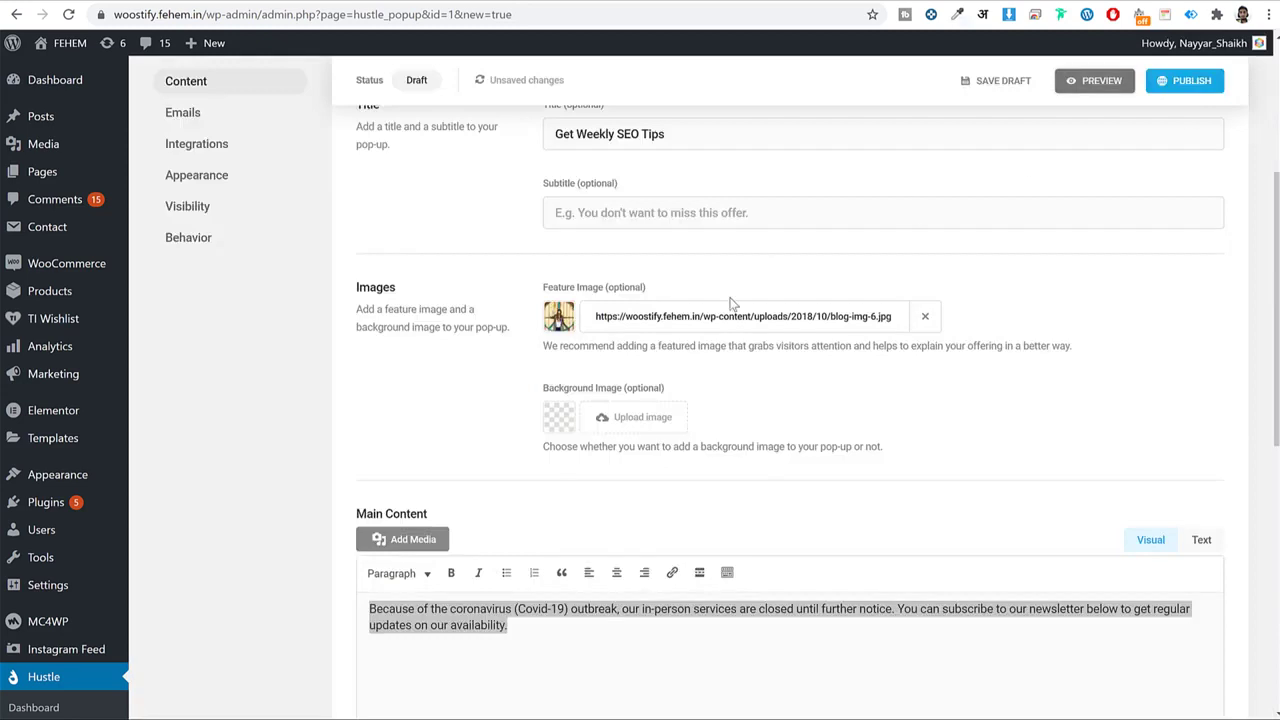
# - Replace the feature image with the side-table photo from the Media Library
pyautogui.click(559, 316)
pyautogui.scroll(15, 455, 442)
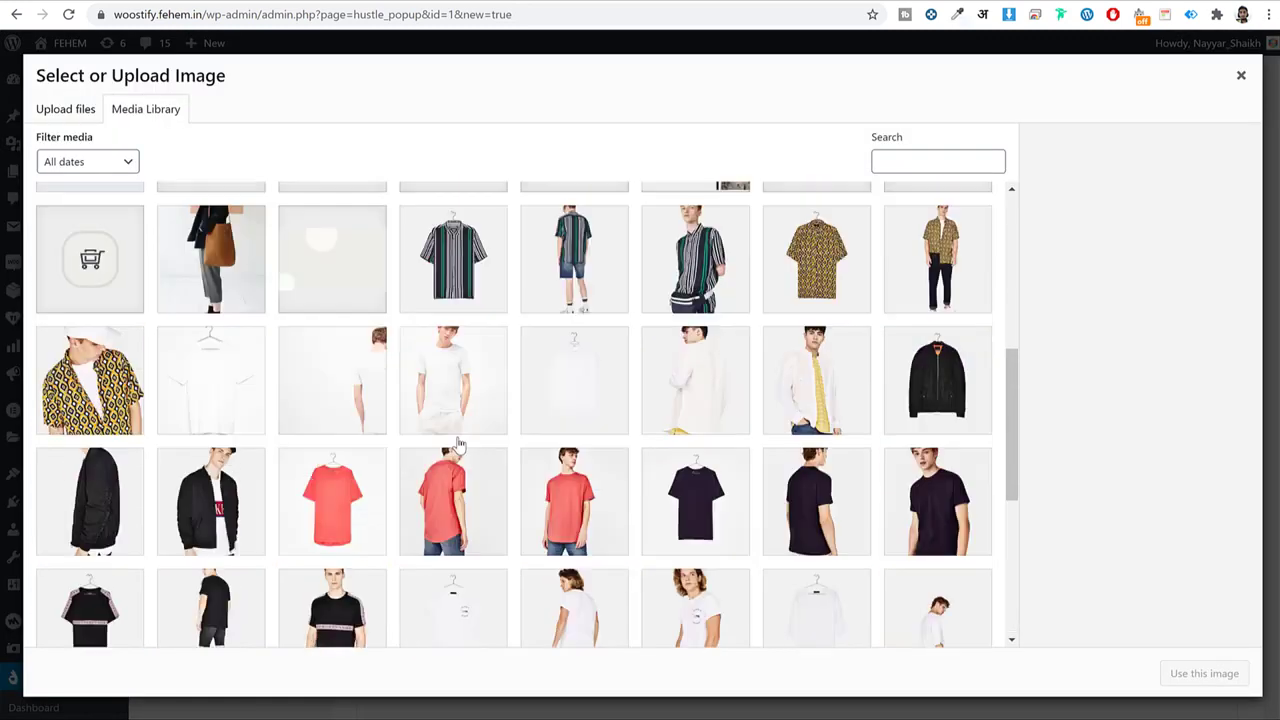
pyautogui.click(688, 244)
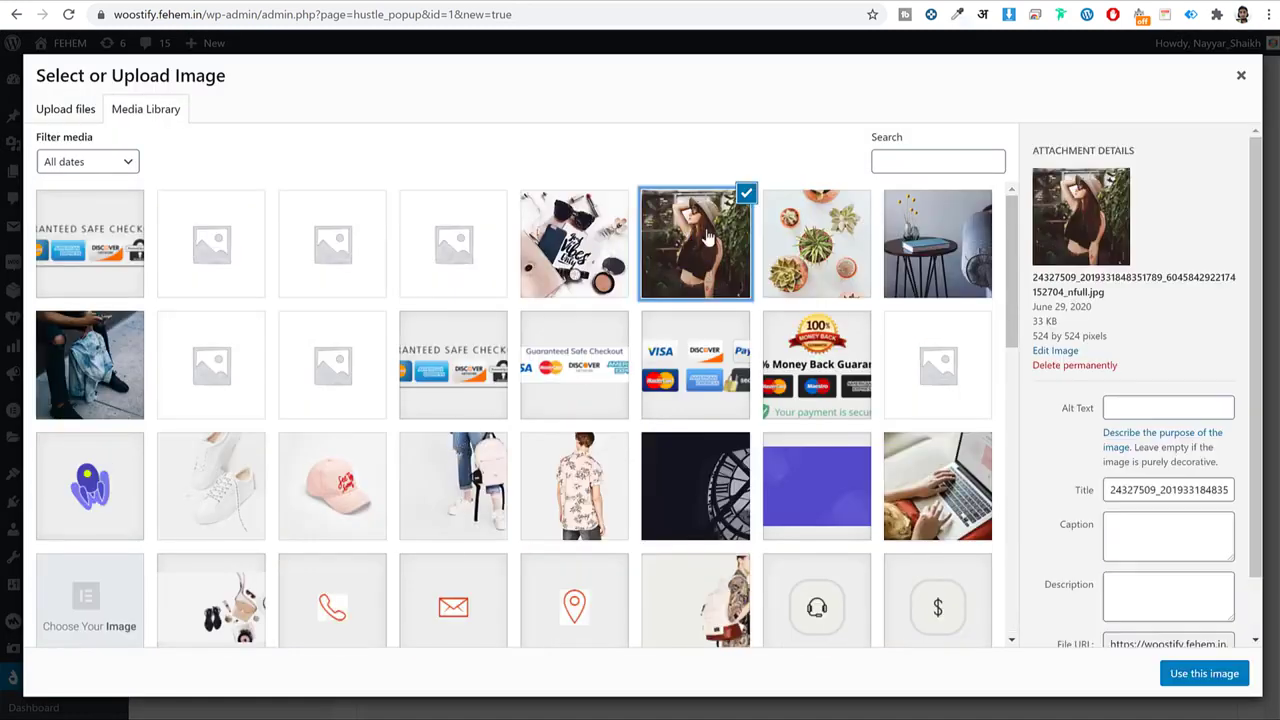
pyautogui.click(820, 266)
pyautogui.click(716, 262)
pyautogui.click(940, 274)
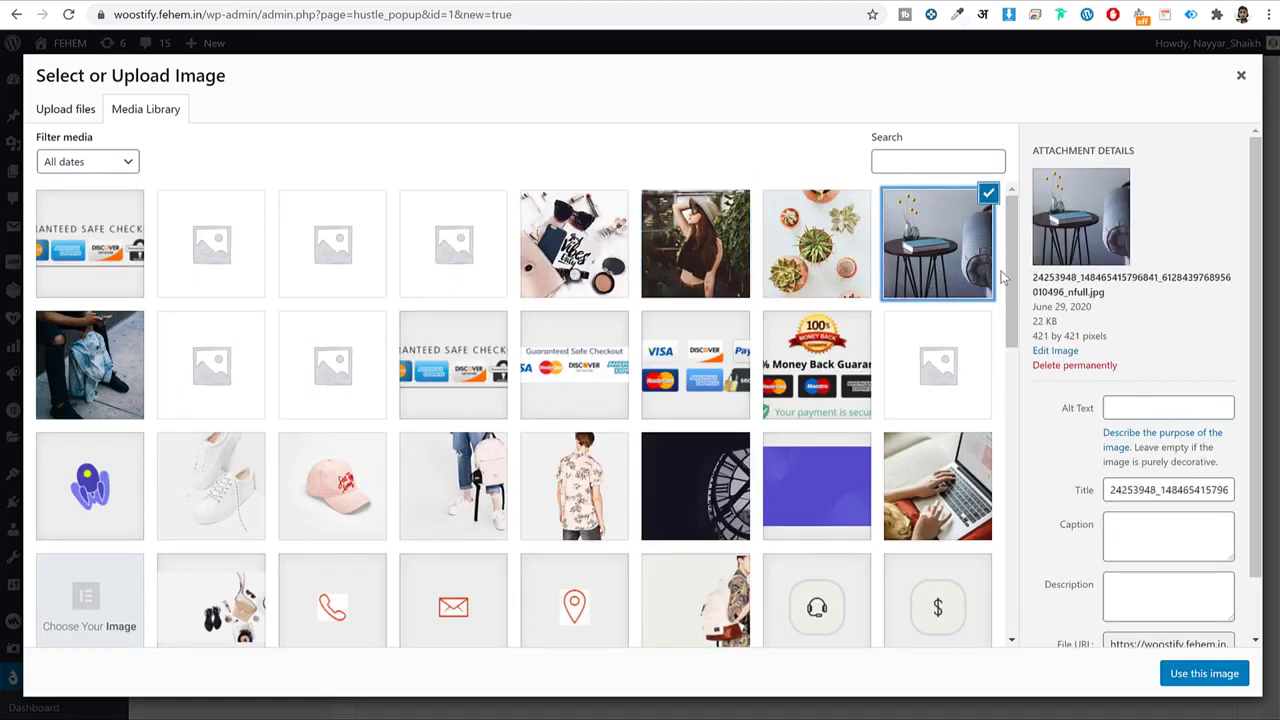
pyautogui.click(1201, 674)
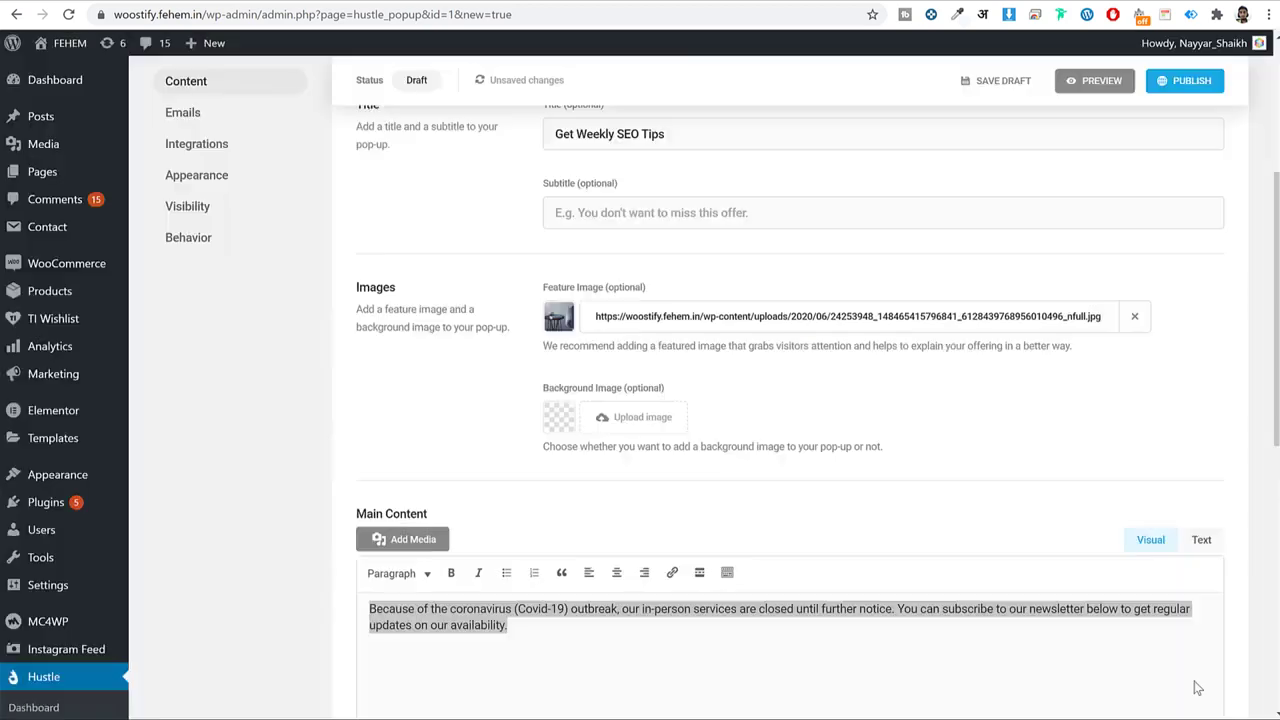
# - Preview the pop-up with the side-table image and return to editing
pyautogui.click(1105, 79)
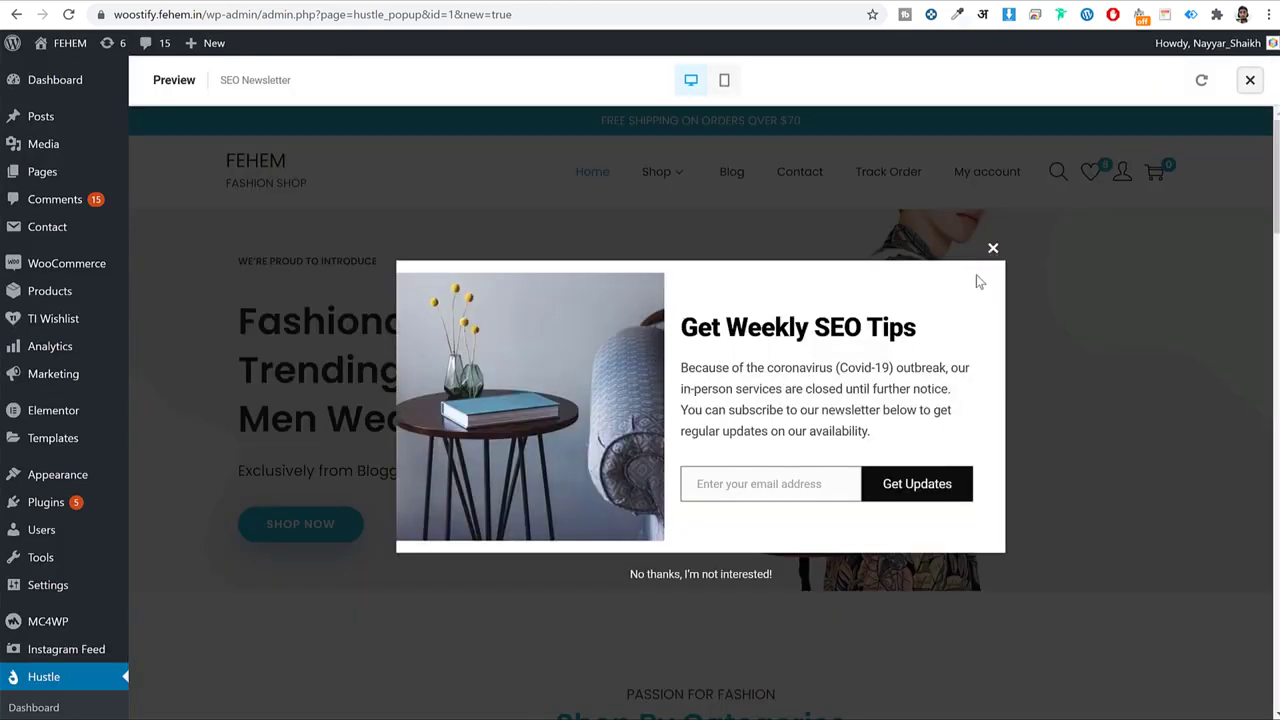
pyautogui.click(993, 249)
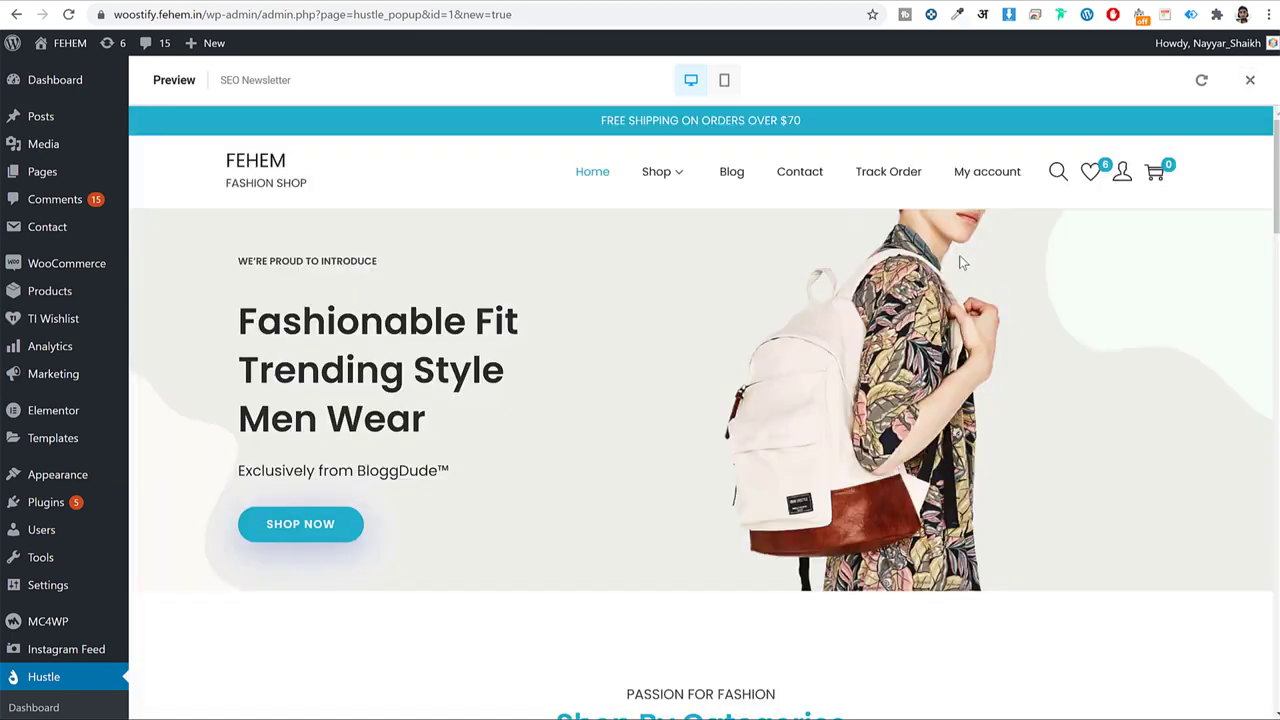
pyautogui.click(1250, 80)
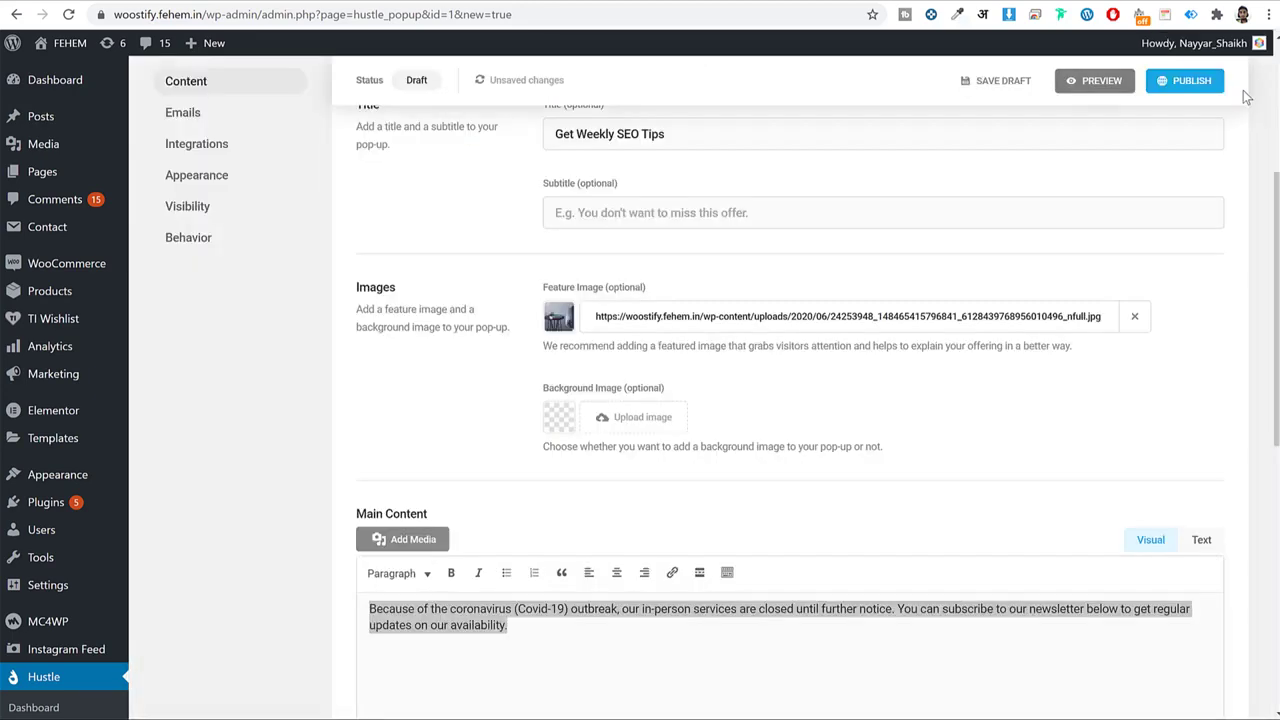
# - Publish the SEO Newsletter pop-up and dismiss the confirmation
pyautogui.scroll(-7, 925, 450)
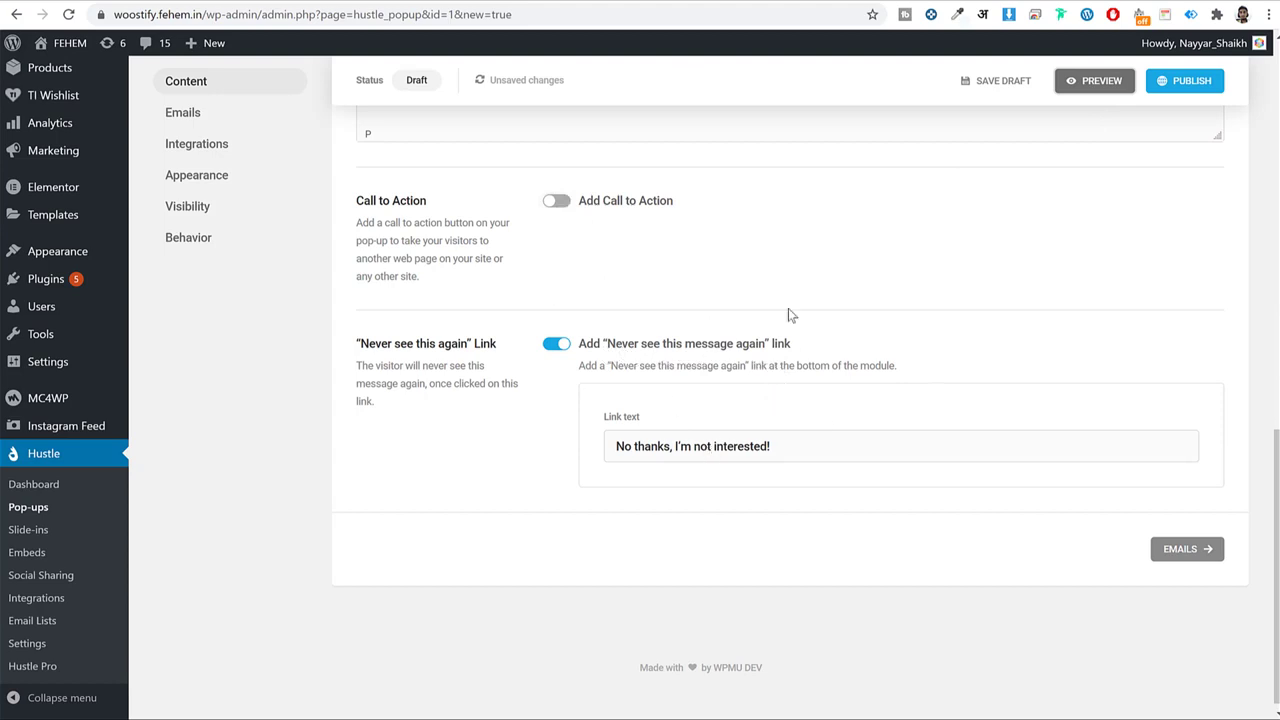
pyautogui.scroll(10, 788, 315)
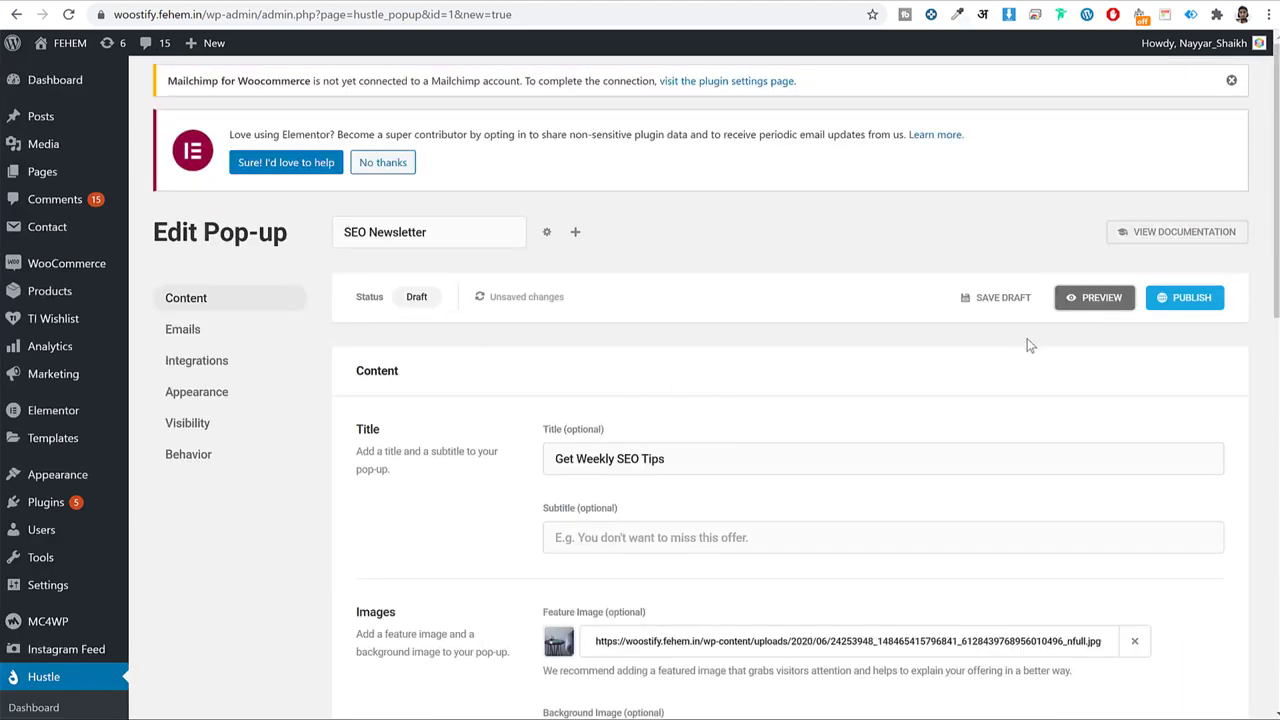
pyautogui.click(1179, 305)
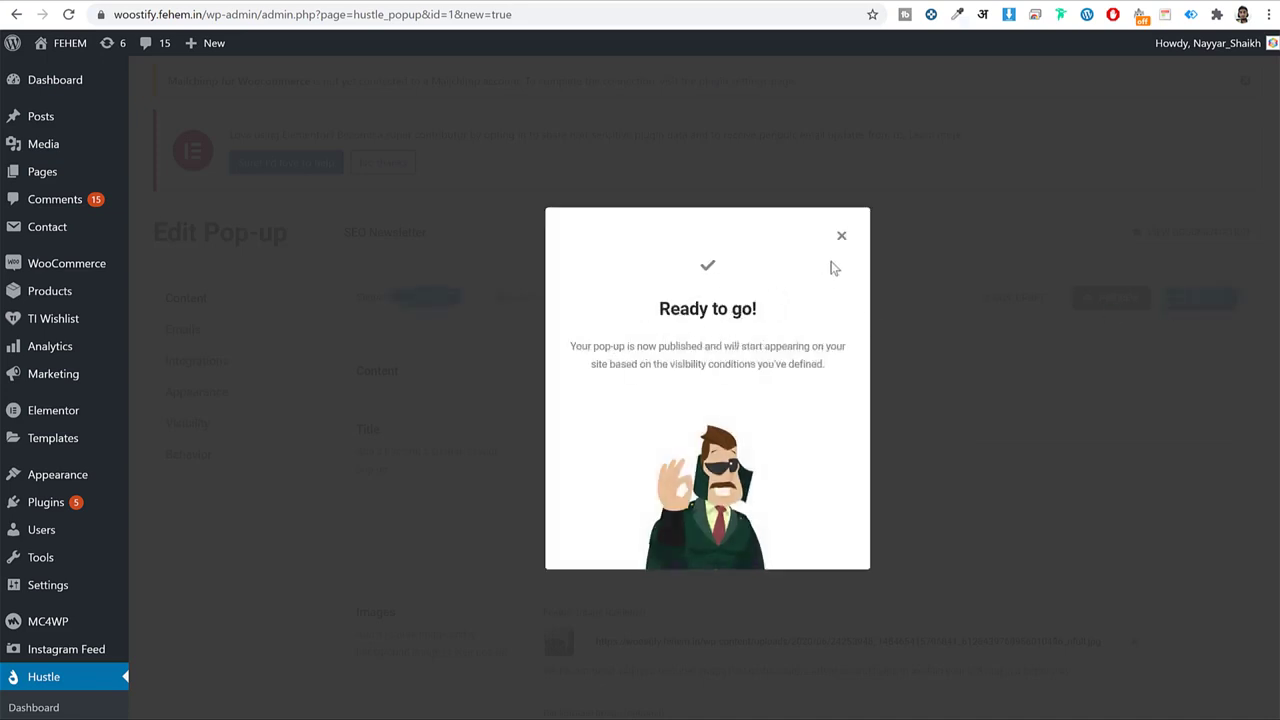
pyautogui.click(841, 236)
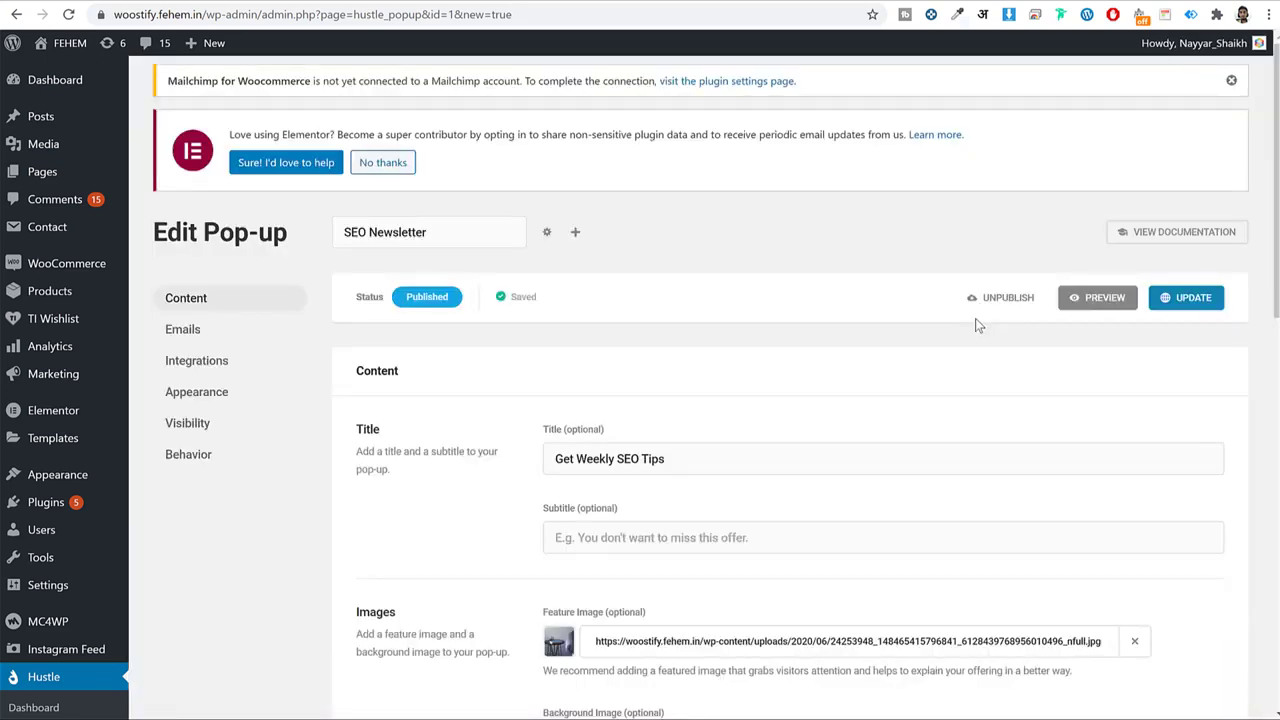
# - Scroll through the Content section and move to the Emails settings
pyautogui.scroll(-3, 975, 318)
pyautogui.scroll(-10, 975, 320)
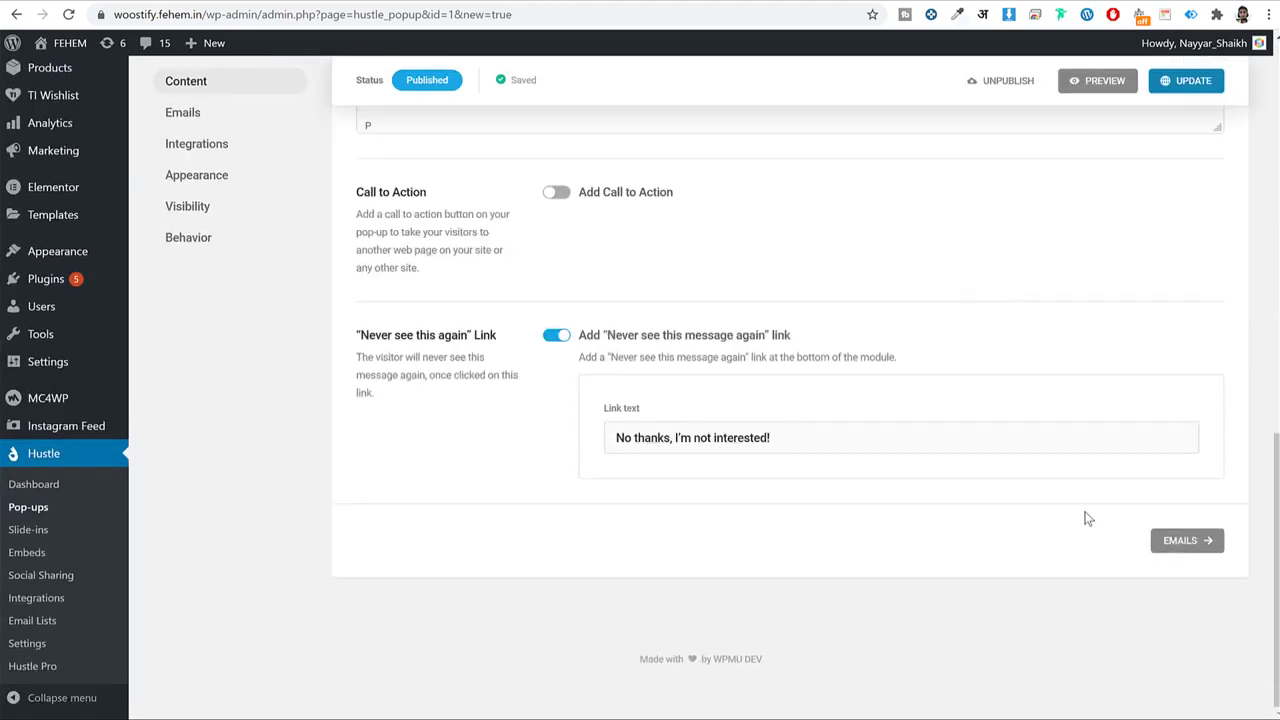
pyautogui.scroll(15, 776, 438)
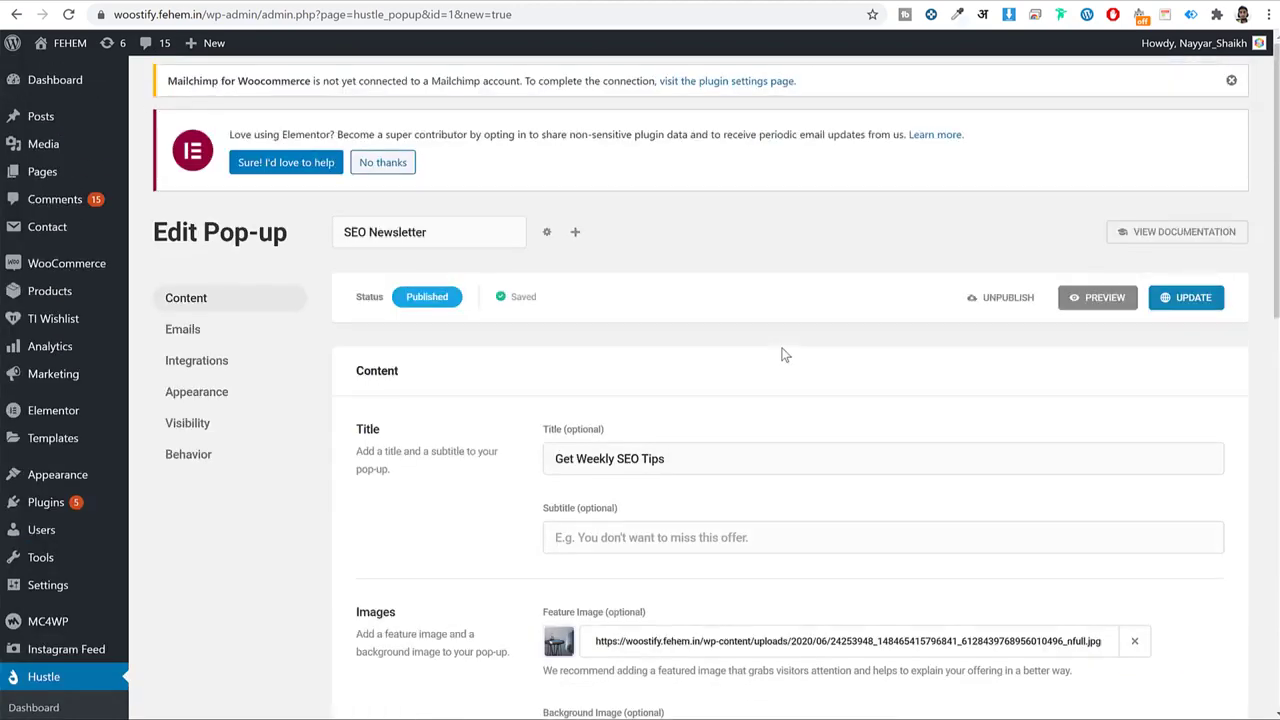
pyautogui.scroll(-15, 783, 357)
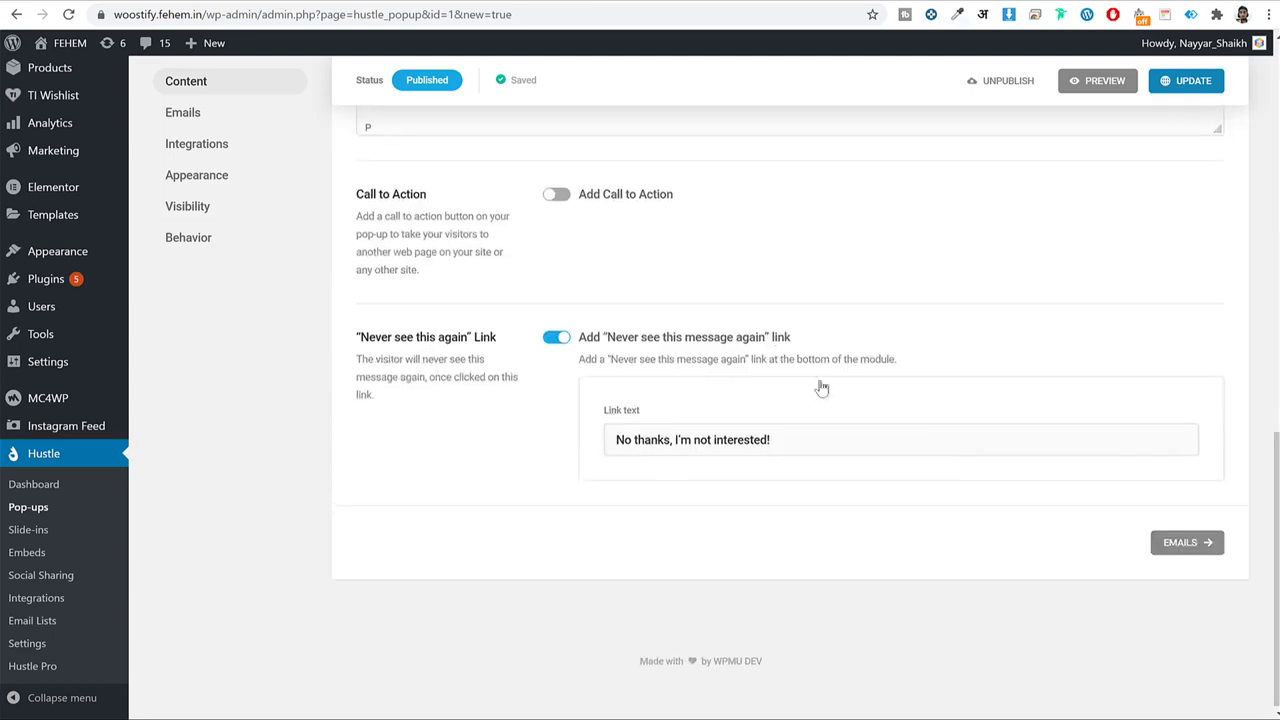
pyautogui.click(1185, 545)
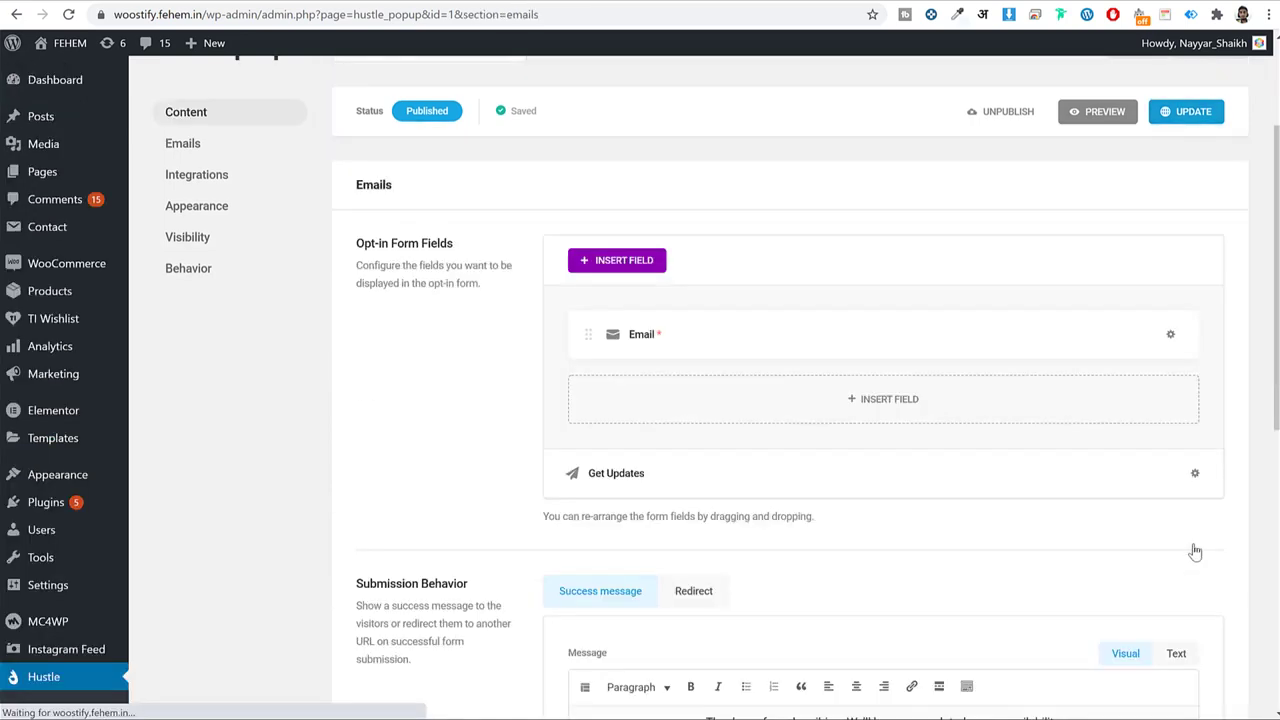
pyautogui.click(1171, 338)
pyautogui.click(1133, 383)
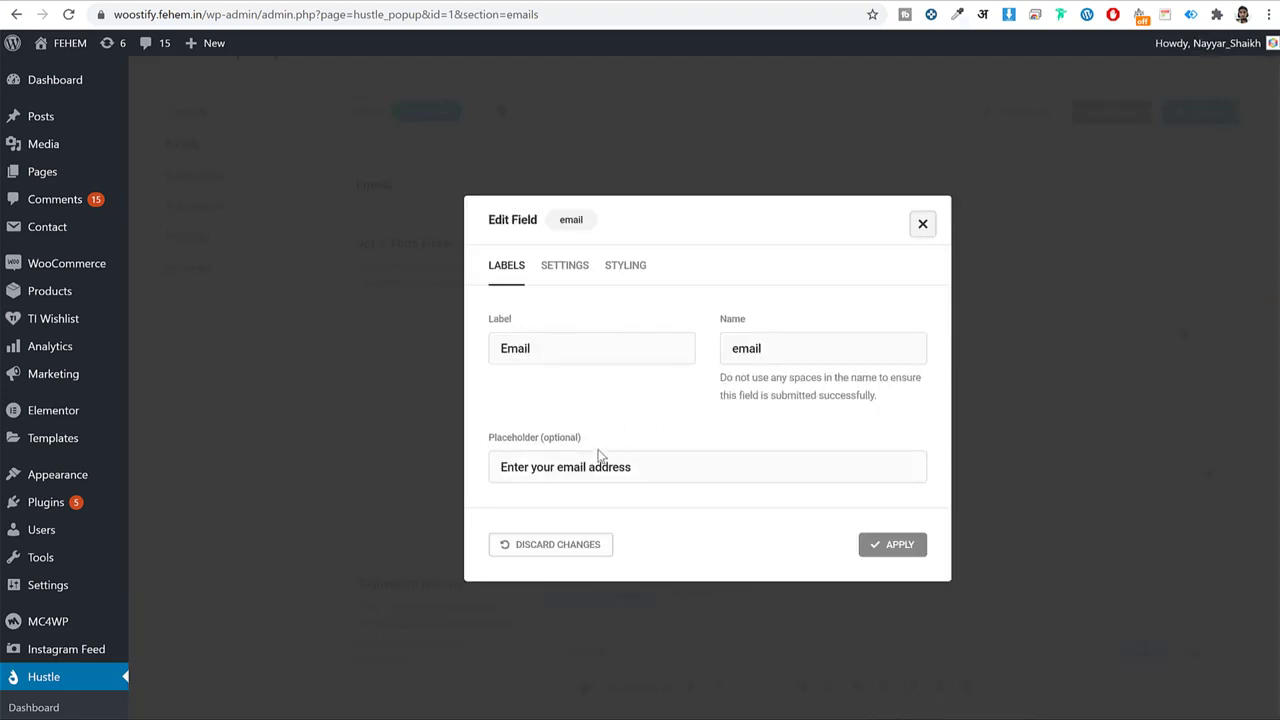
pyautogui.tripleClick(609, 466)
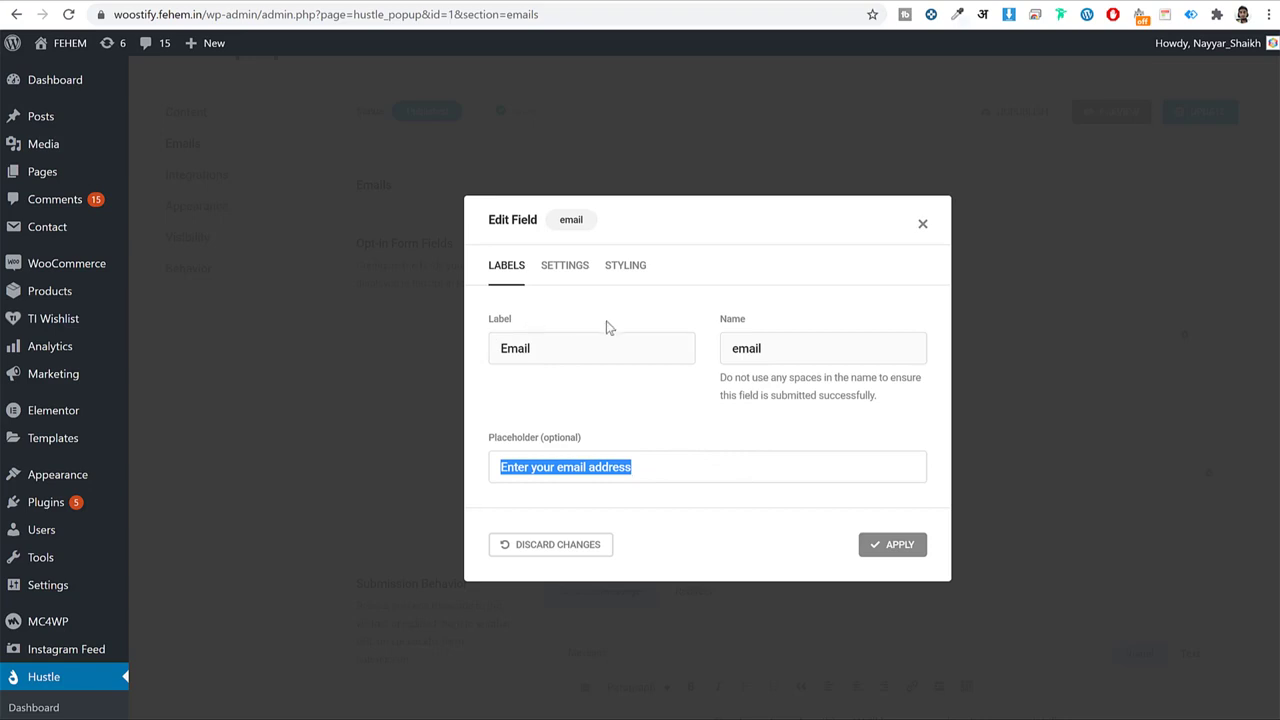
pyautogui.click(621, 268)
pyautogui.click(565, 265)
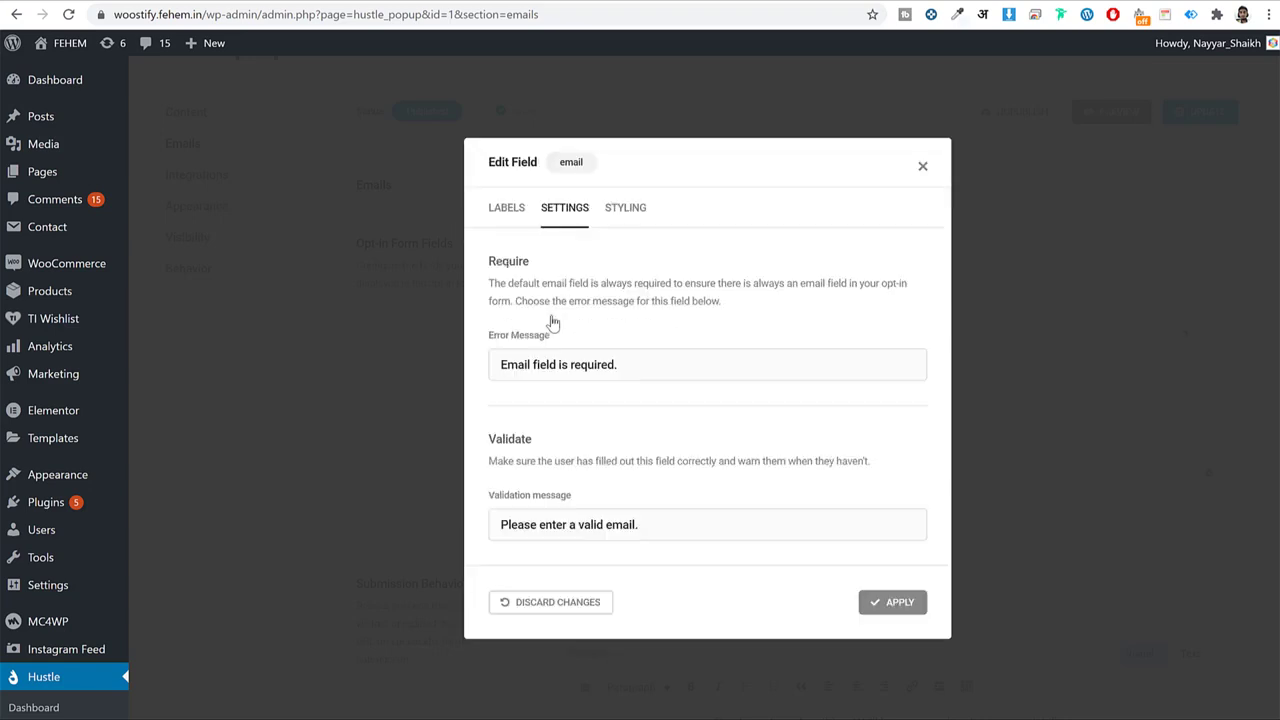
pyautogui.click(923, 168)
pyautogui.scroll(-5, 1240, 320)
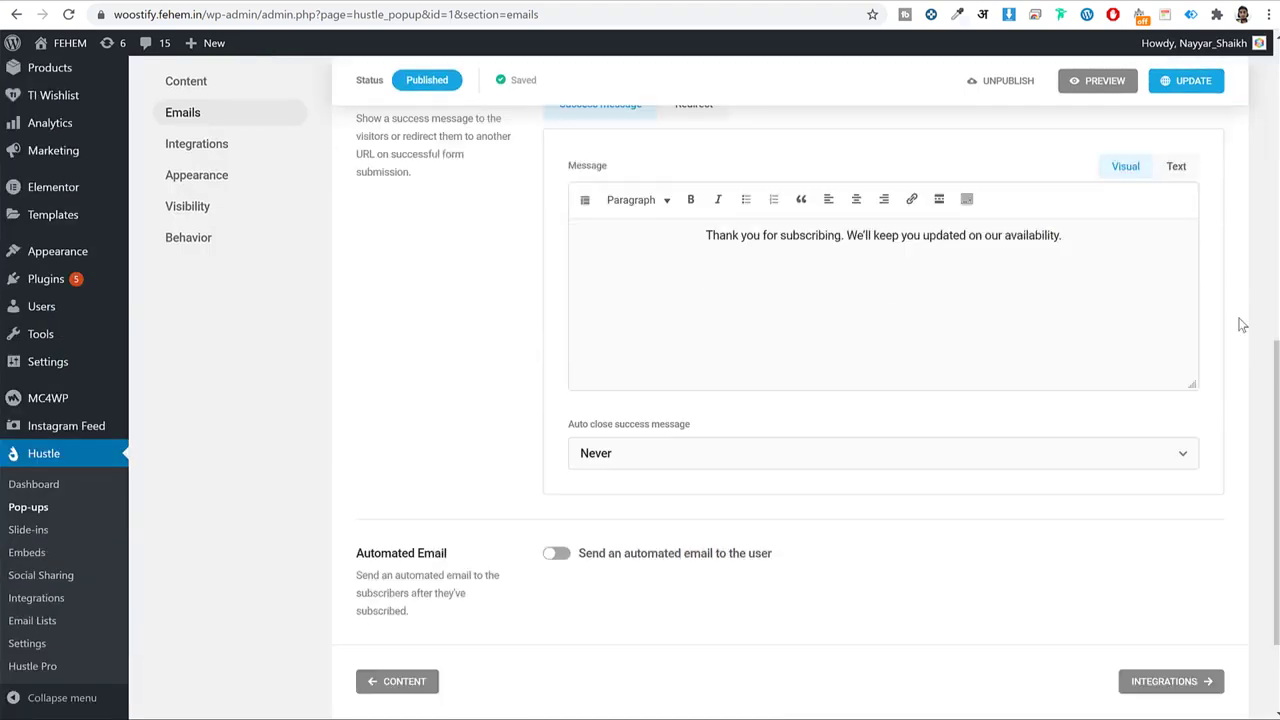
pyautogui.scroll(1, 1235, 328)
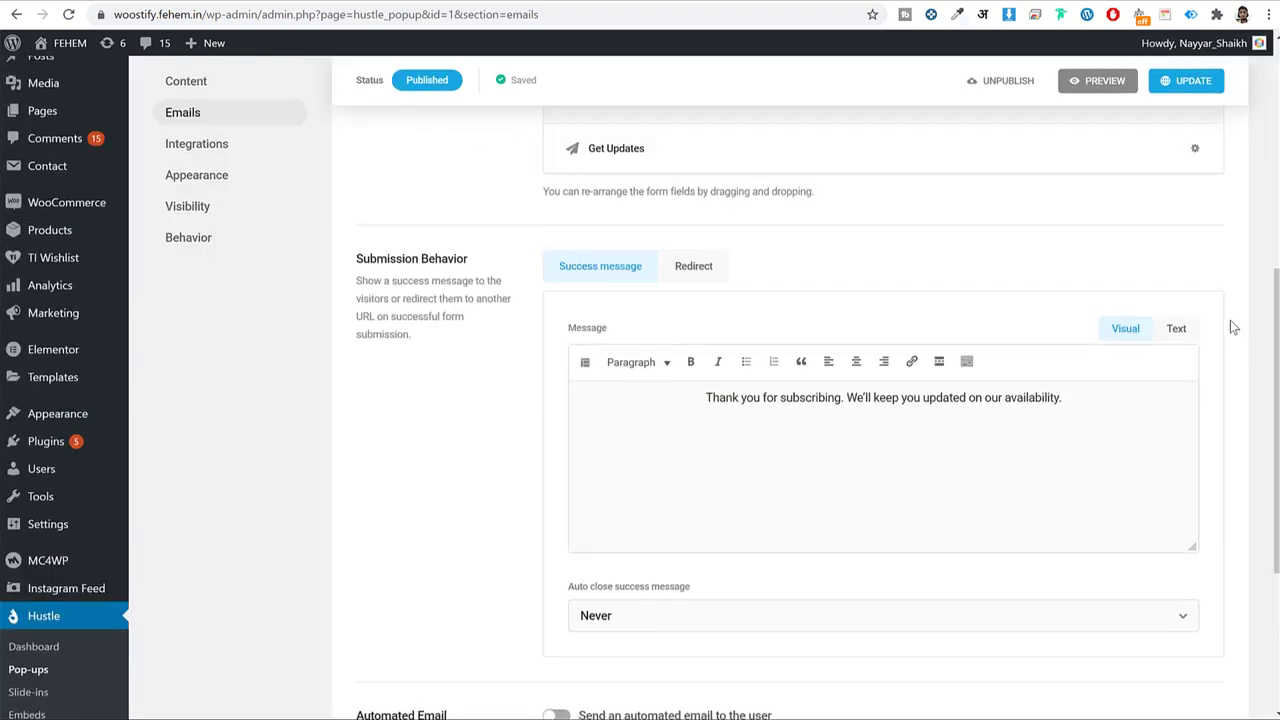
pyautogui.moveTo(352, 288); pyautogui.dragTo(451, 320)
pyautogui.click(452, 318)
pyautogui.click(688, 397)
pyautogui.keyDown('shift'); pyautogui.click(1142, 406); pyautogui.keyUp('shift')
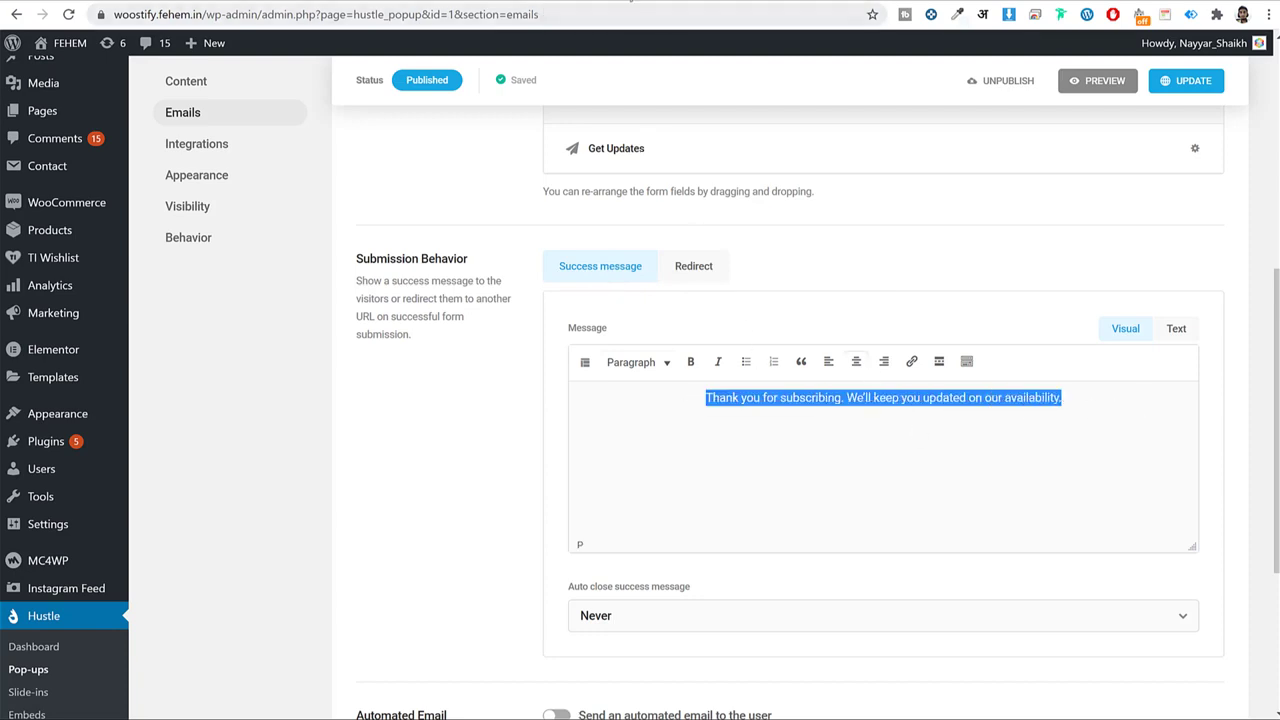
pyautogui.click(631, 2)
pyautogui.scroll(-15, 1138, 628)
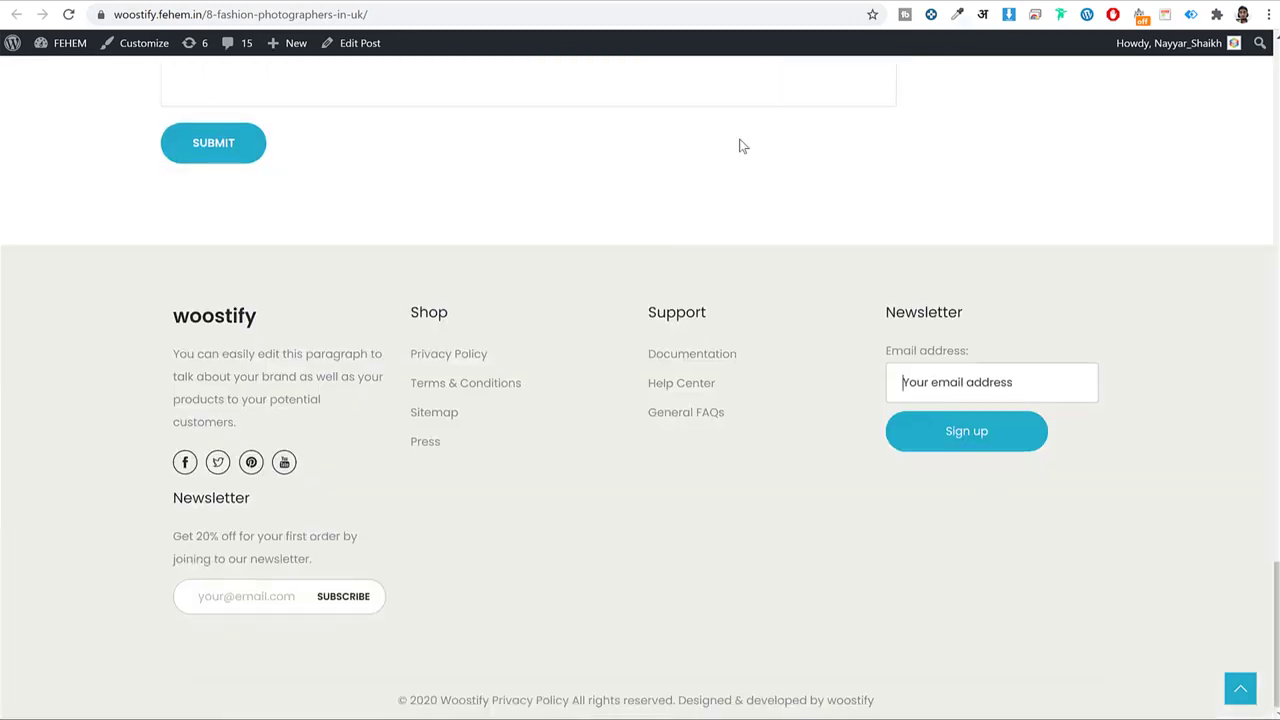
pyautogui.hotkey('ctrl', 'Tab')
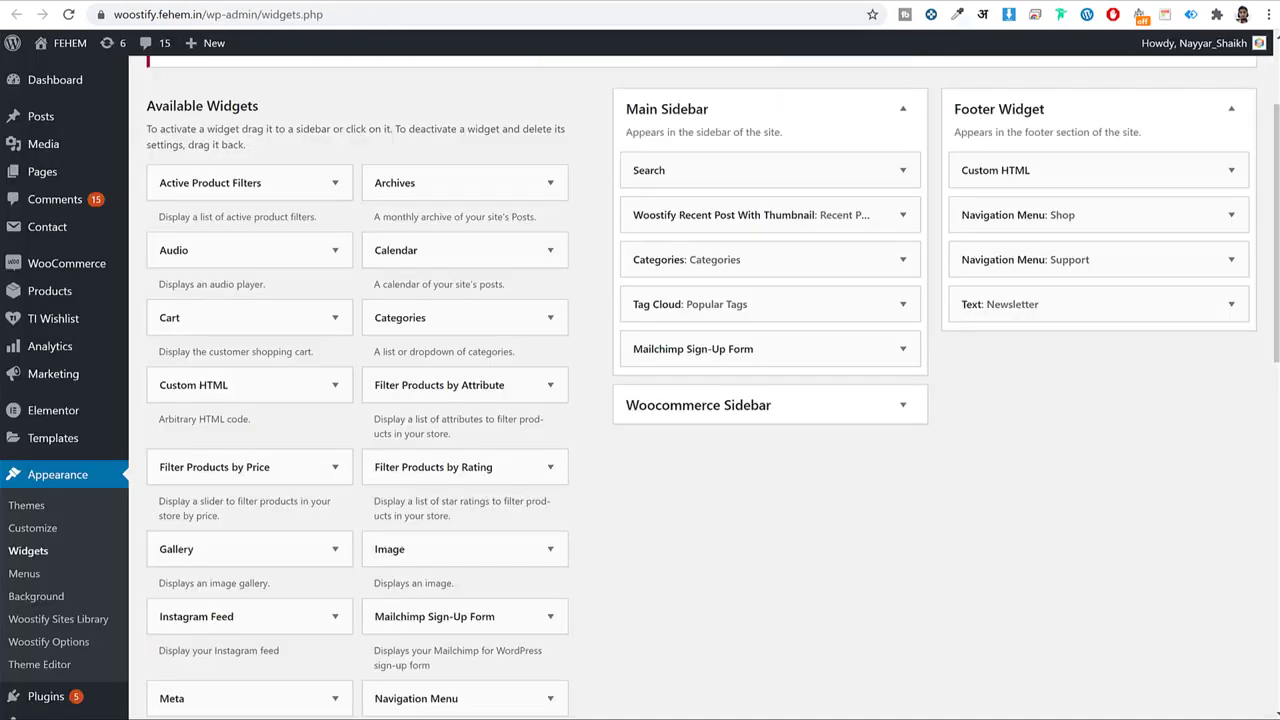
pyautogui.hotkey('ctrl', 'Tab')
pyautogui.click(694, 268)
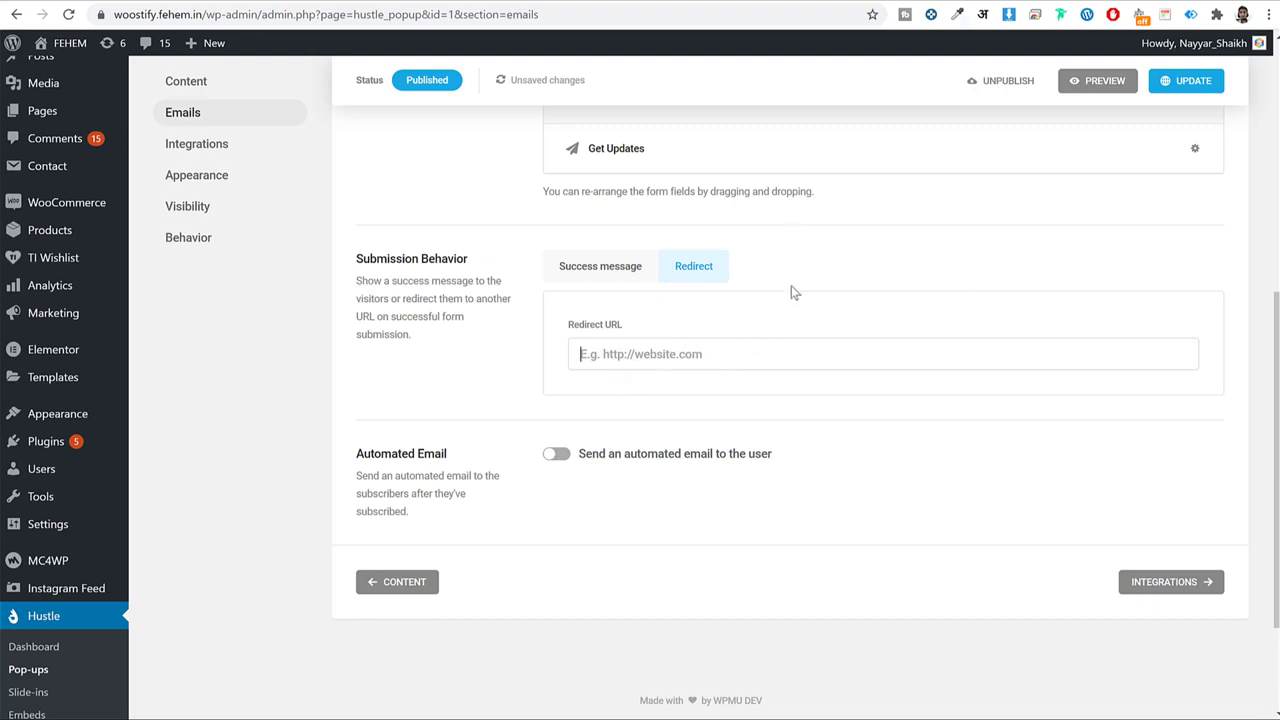
pyautogui.click(610, 270)
pyautogui.scroll(-3, 855, 385)
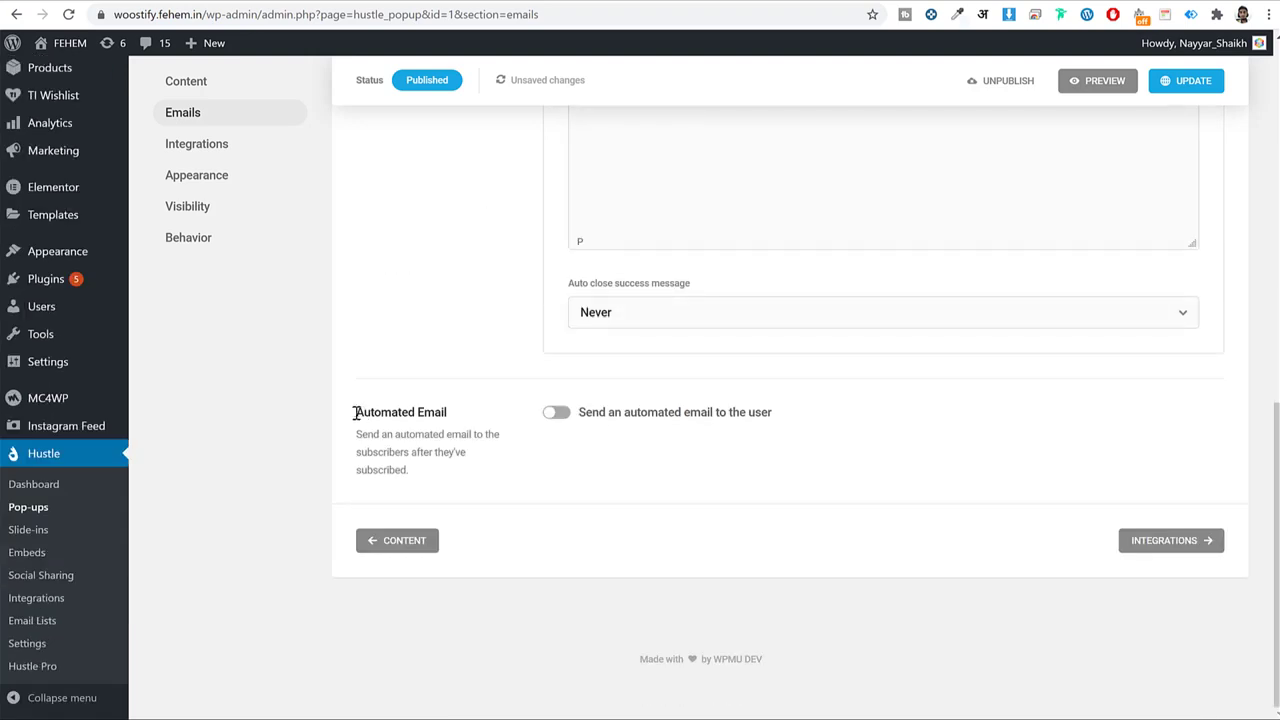
pyautogui.moveTo(410, 471); pyautogui.dragTo(432, 434)
pyautogui.click(506, 437)
# - Open the pop-up's Integrations settings and review Local List as the active app
pyautogui.click(1207, 542)
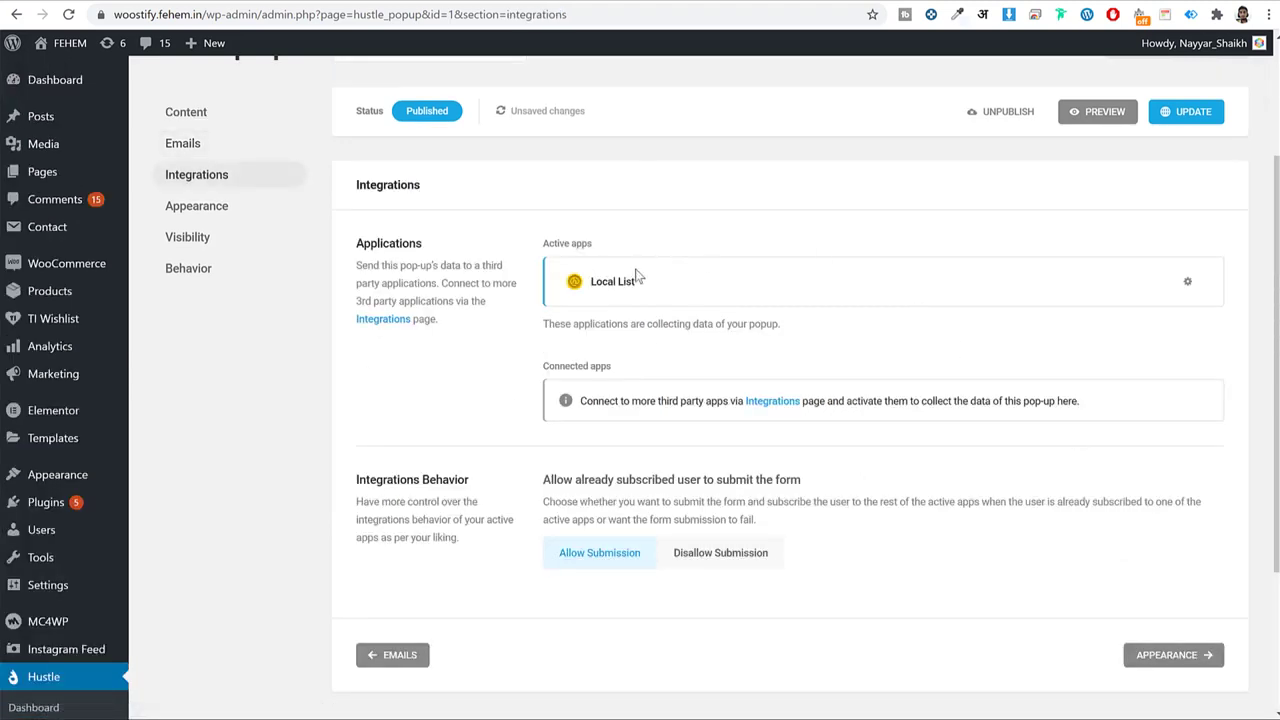
pyautogui.moveTo(634, 281); pyautogui.dragTo(588, 282)
pyautogui.scroll(-3, 678, 375)
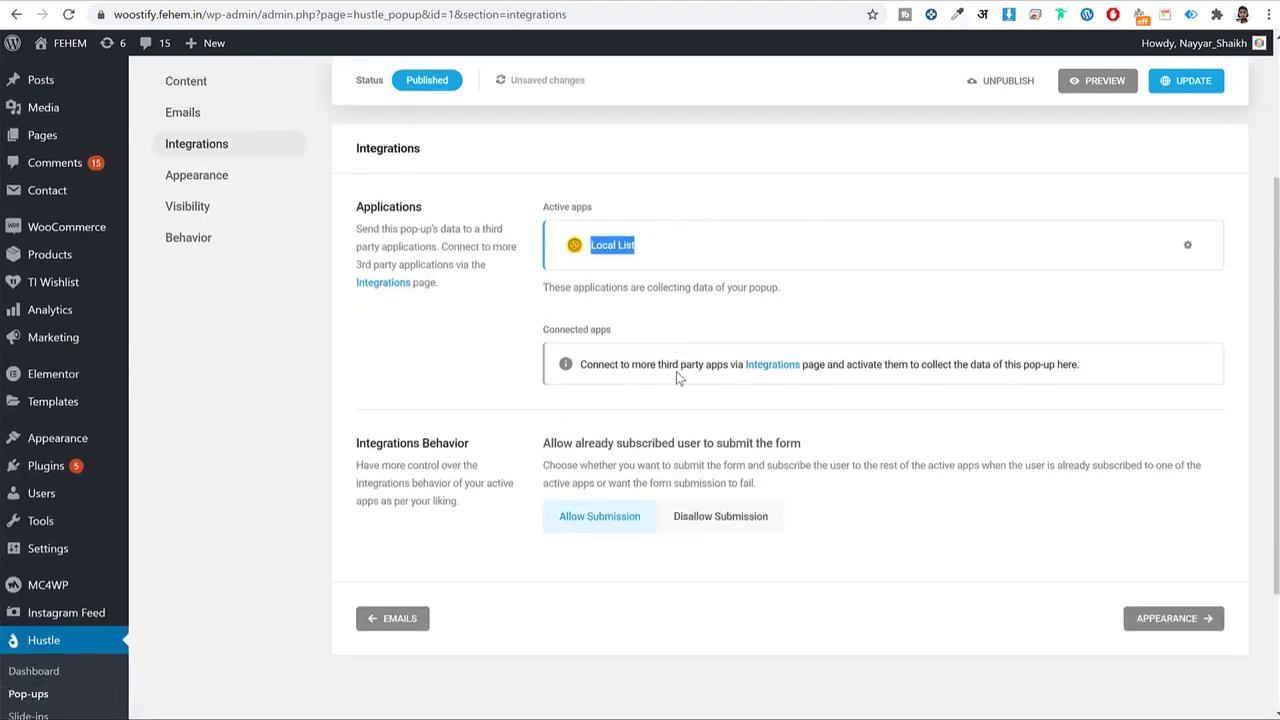
pyautogui.scroll(1, 678, 377)
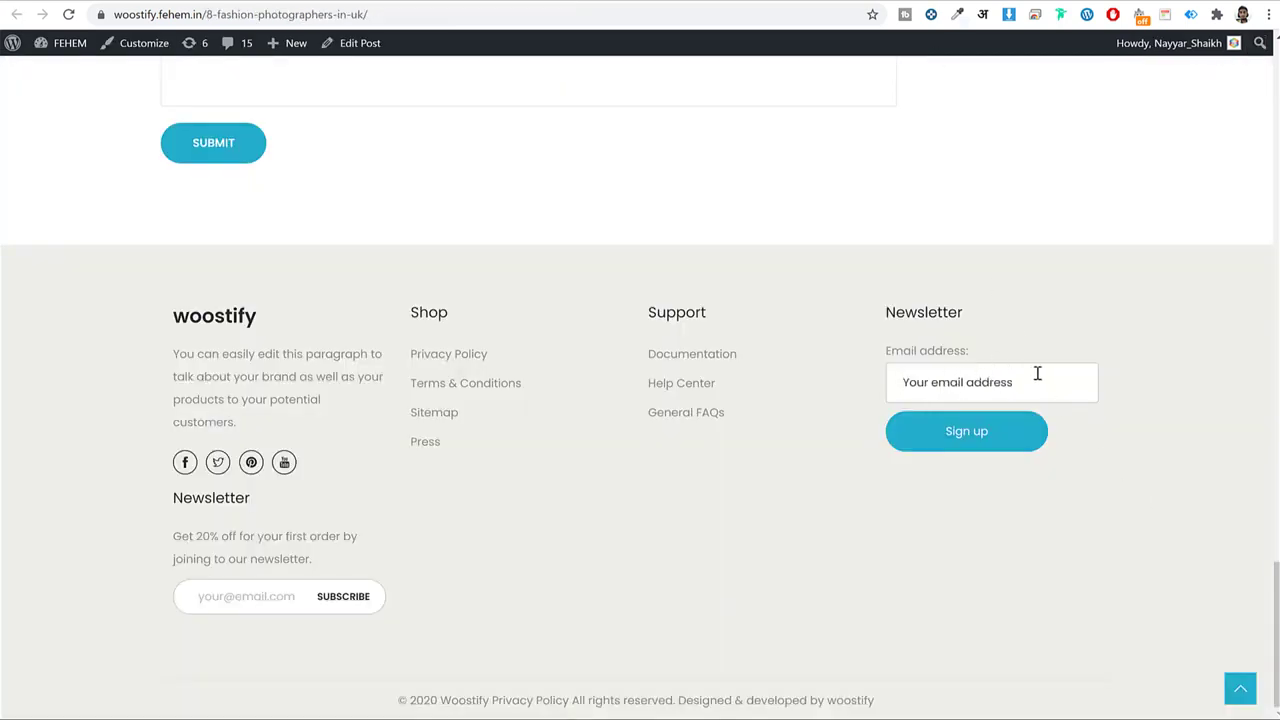
pyautogui.scroll(2, 816, 160)
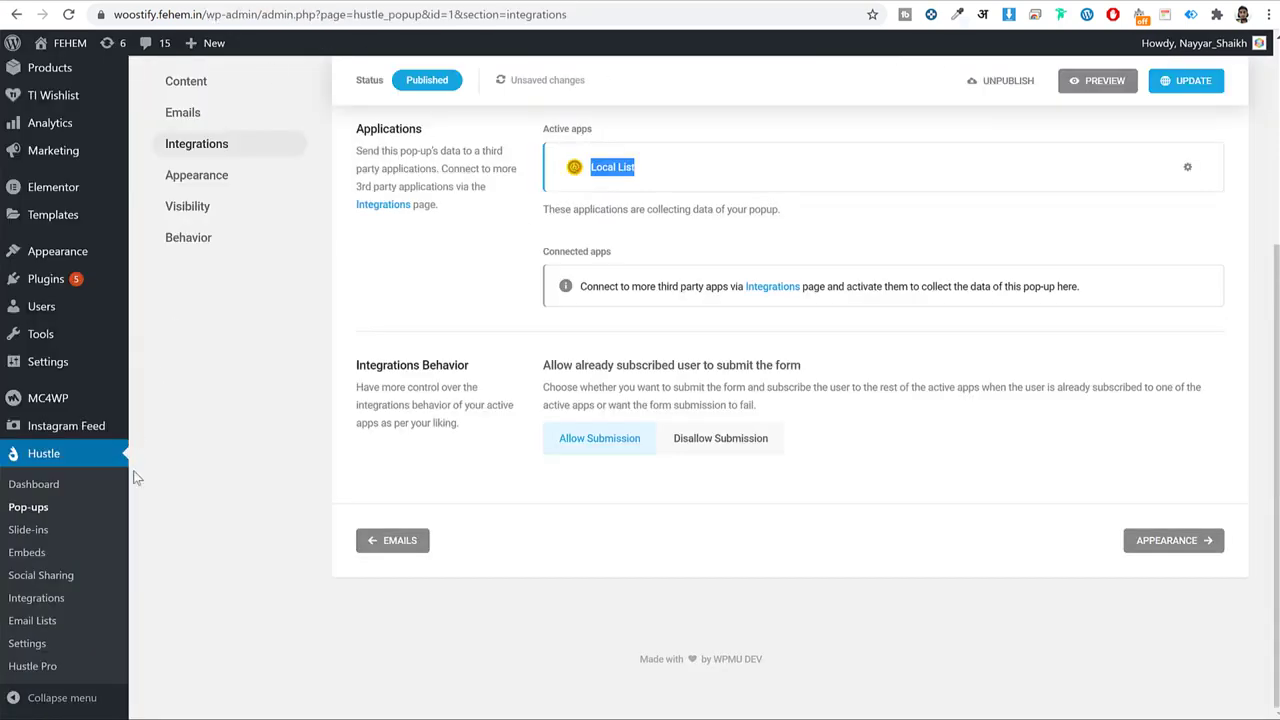
# - Visit Hustle's Email Lists page, then open the Integrations page in a new tab
pyautogui.rightClick(36, 622)
pyautogui.press('Escape')
pyautogui.click(36, 622)
pyautogui.click(598, 187)
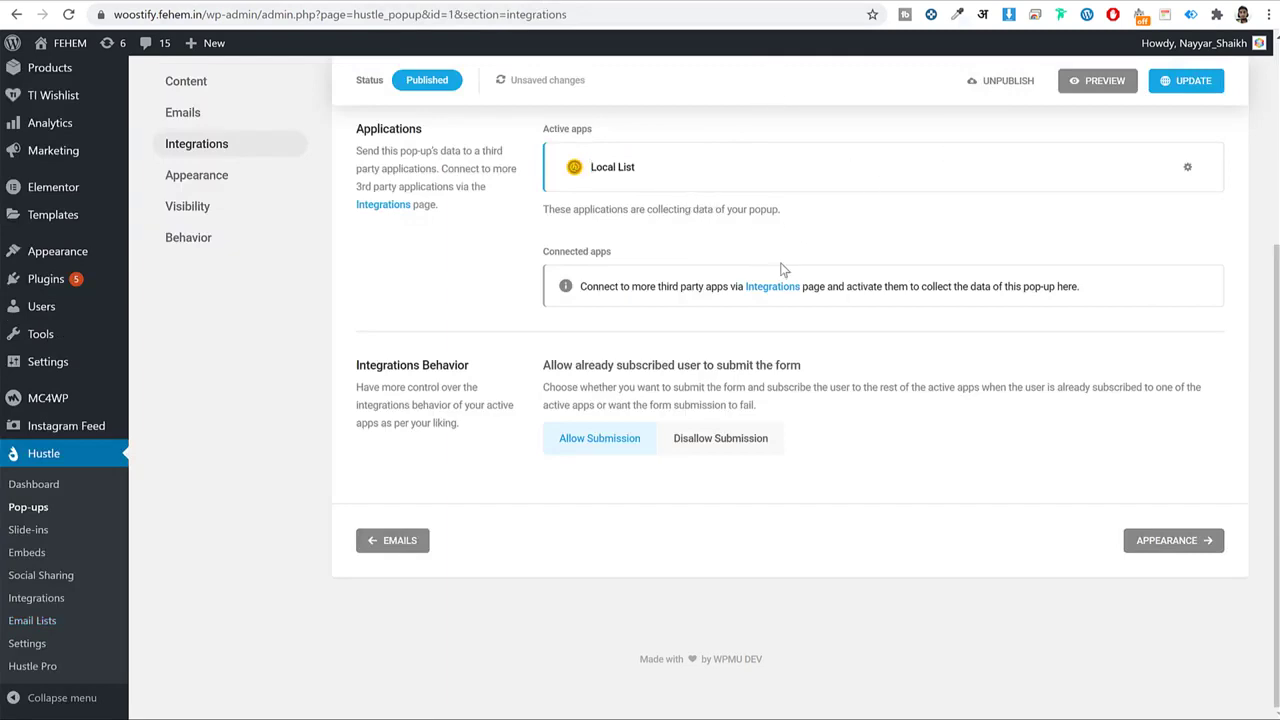
pyautogui.scroll(3, 800, 275)
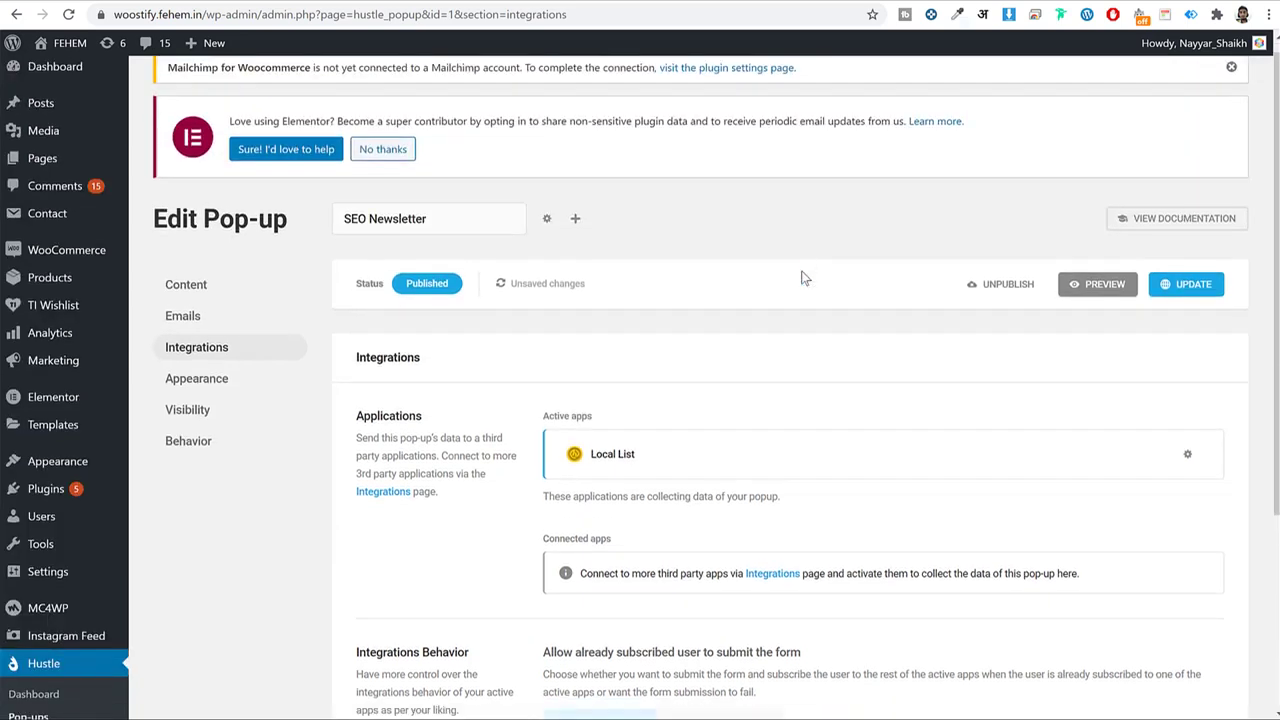
pyautogui.scroll(-3, 800, 278)
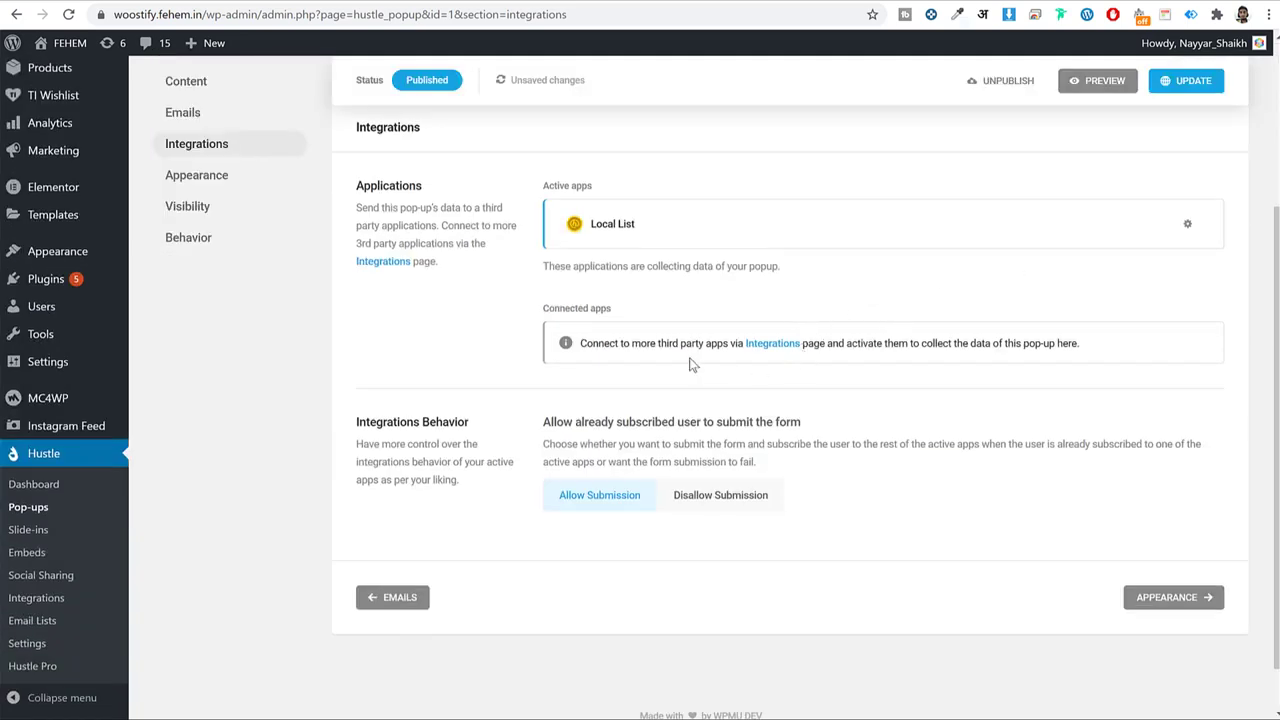
pyautogui.rightClick(770, 346)
pyautogui.click(843, 358)
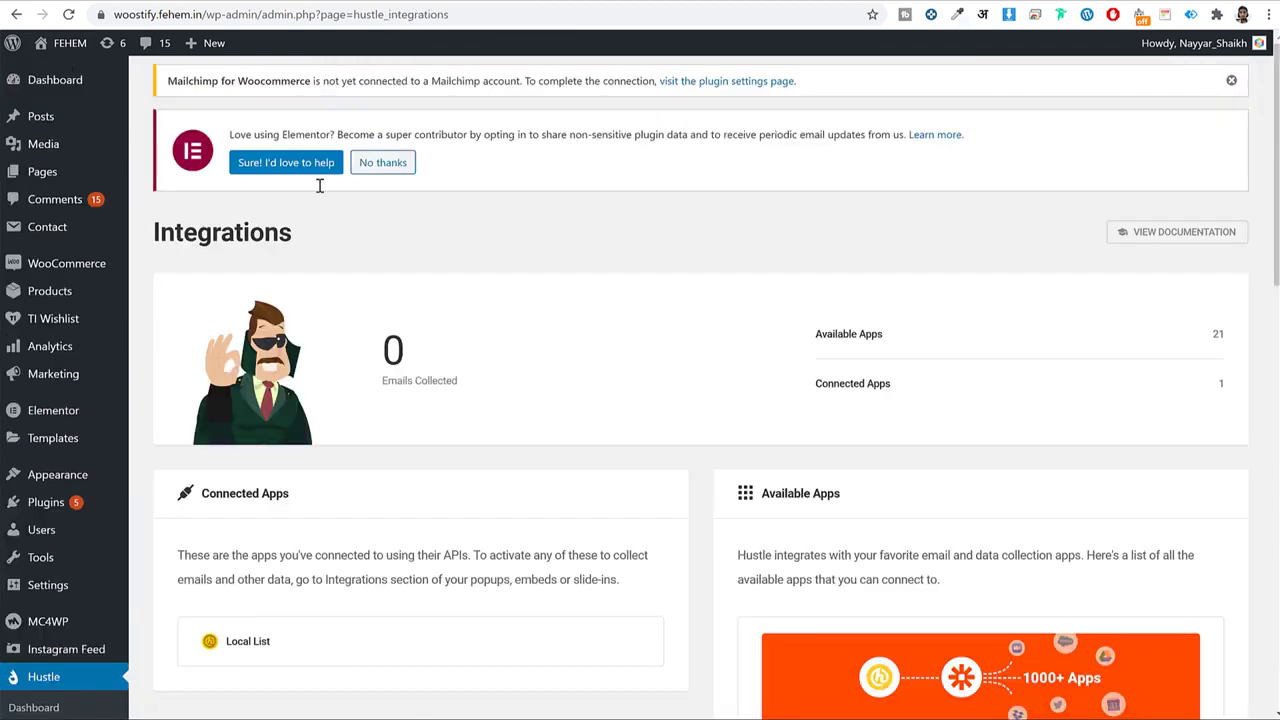
# - On Hustle's reloaded Integrations tab, add Mailchimp from Available Apps
pyautogui.click(429, 5)
pyautogui.scroll(-4, 60, 435)
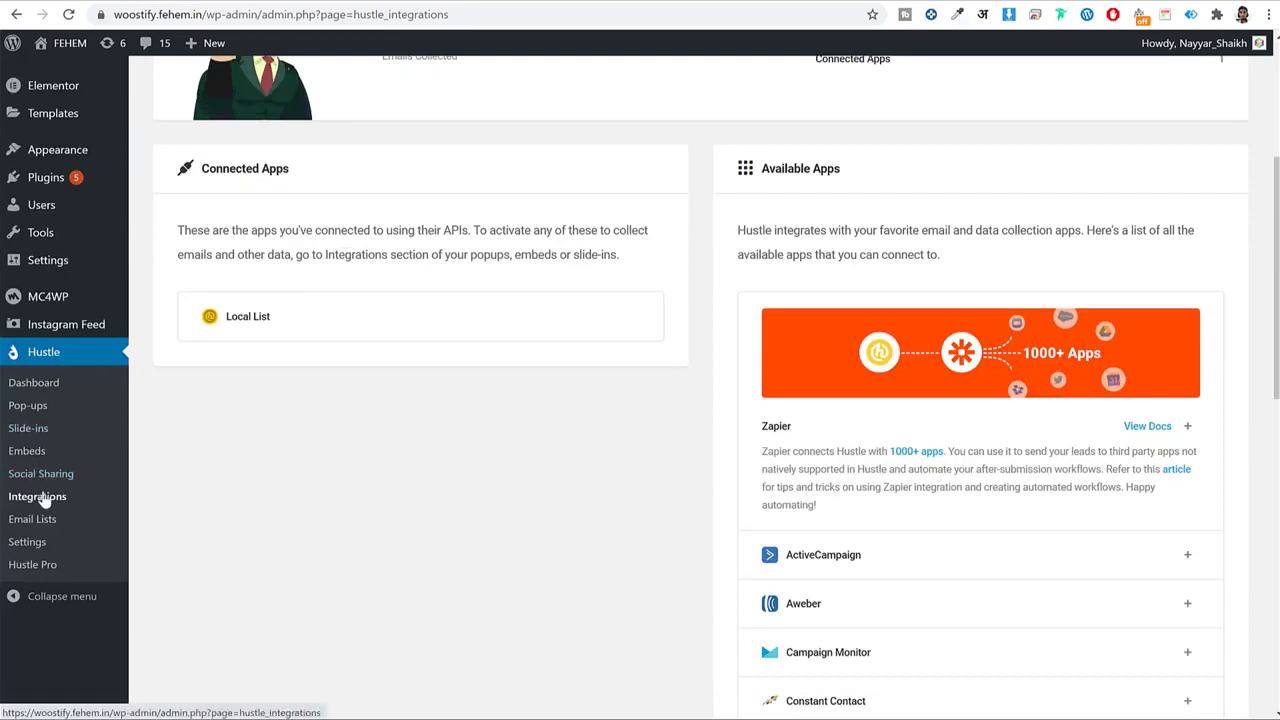
pyautogui.click(45, 497)
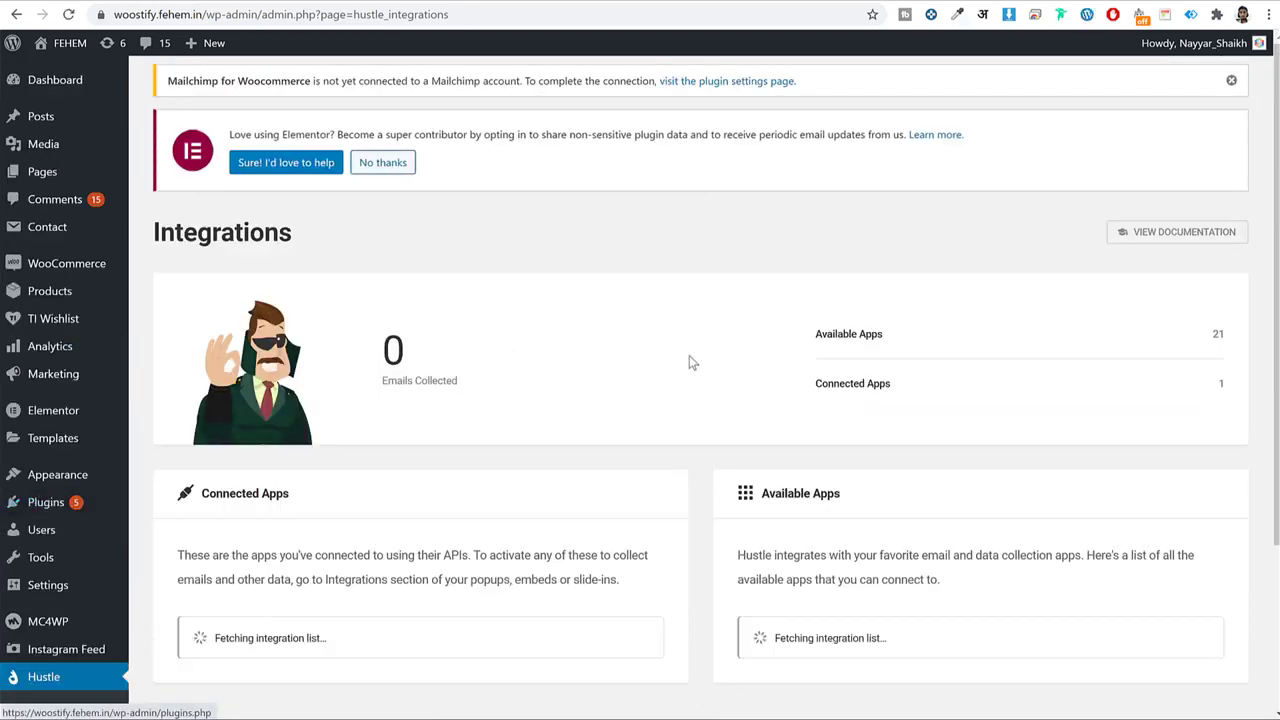
pyautogui.scroll(-5, 808, 391)
pyautogui.scroll(-3, 1043, 376)
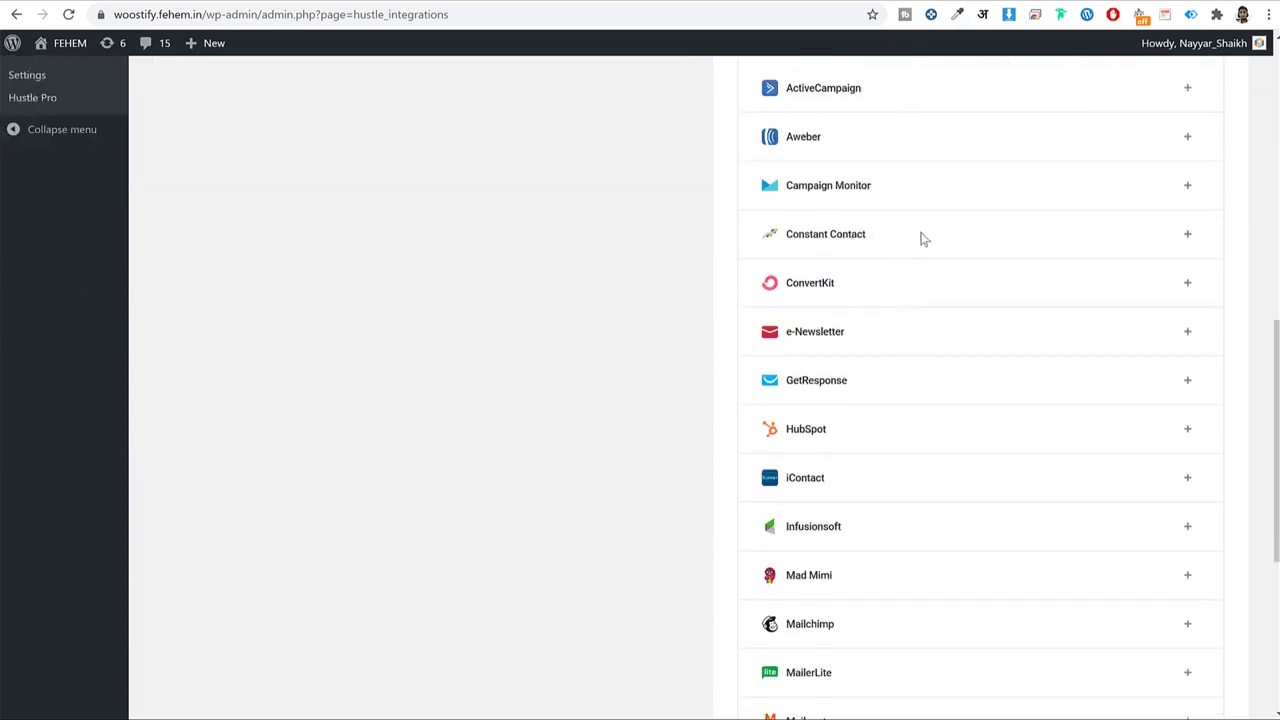
pyautogui.scroll(-3, 929, 277)
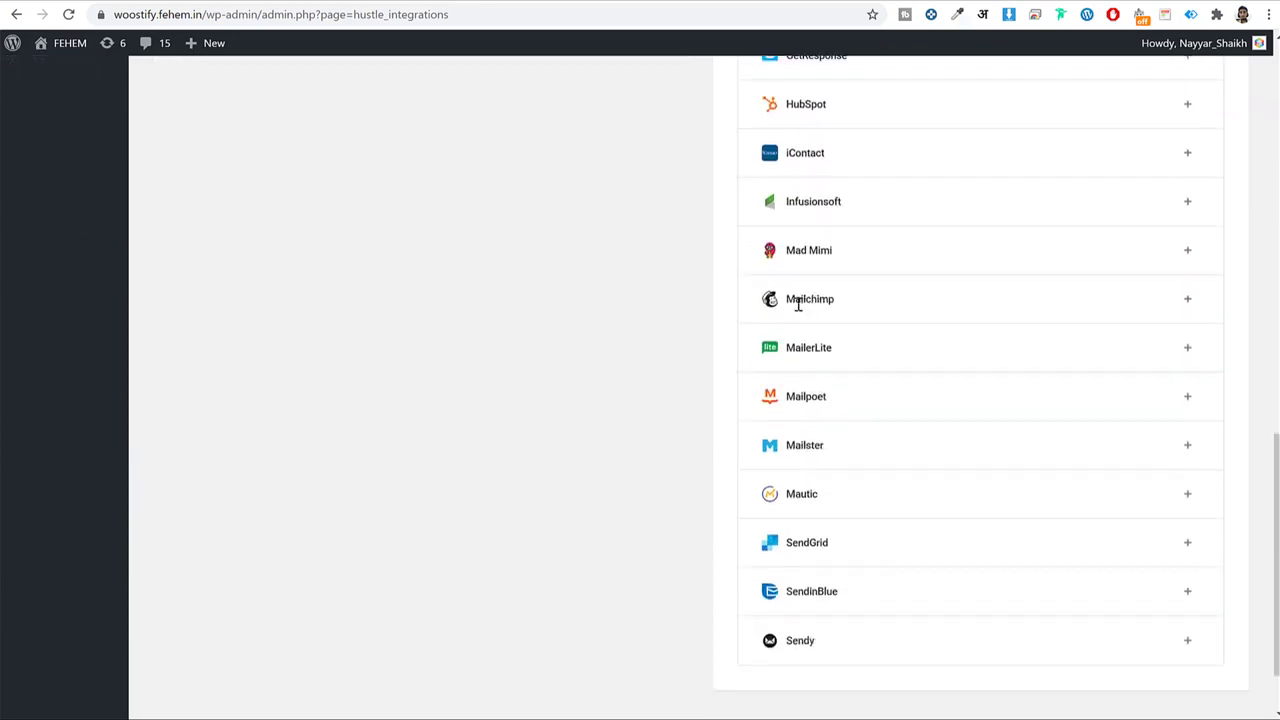
pyautogui.click(1189, 302)
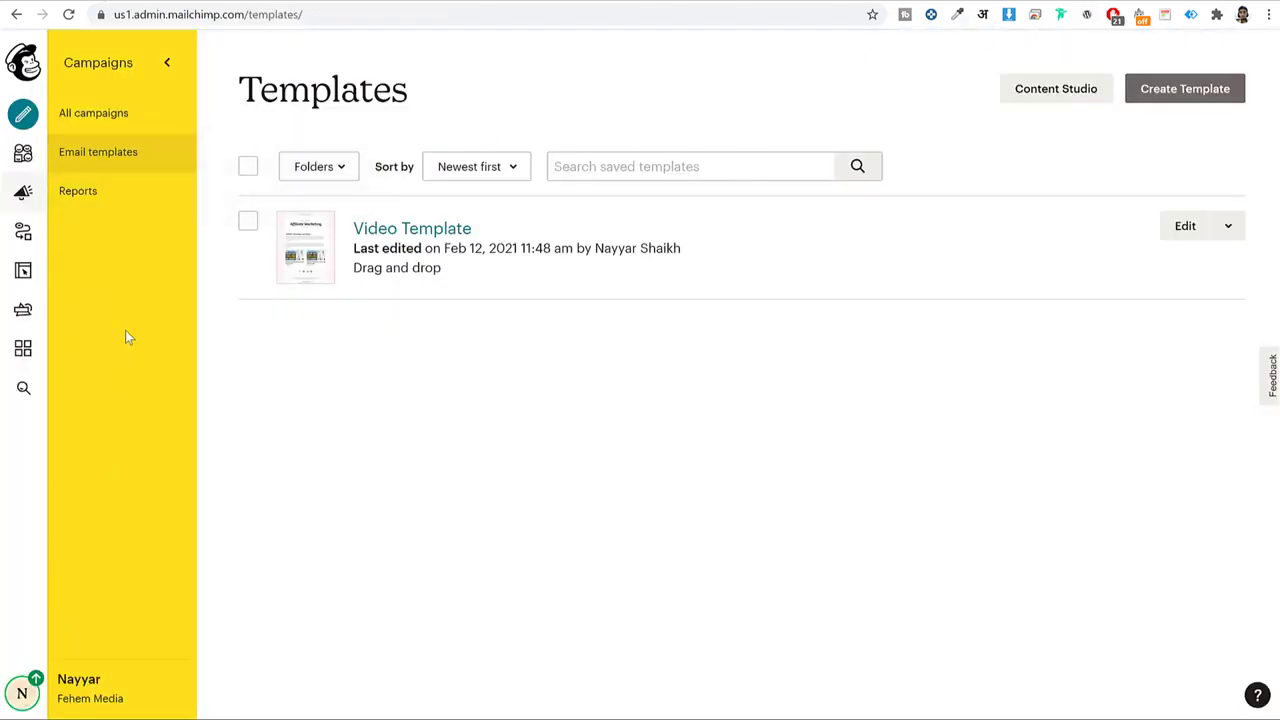
# - Go to the Mailchimp account's API keys page via Account > Extras
pyautogui.click(22, 690)
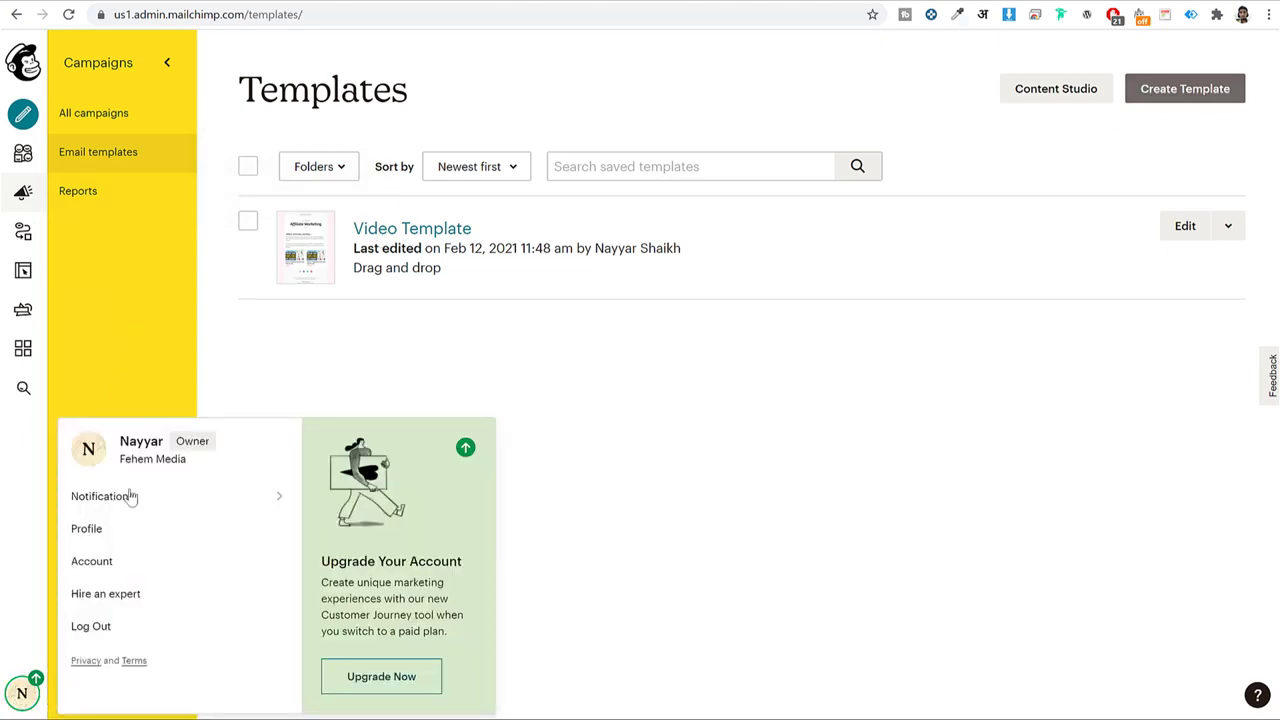
pyautogui.click(100, 562)
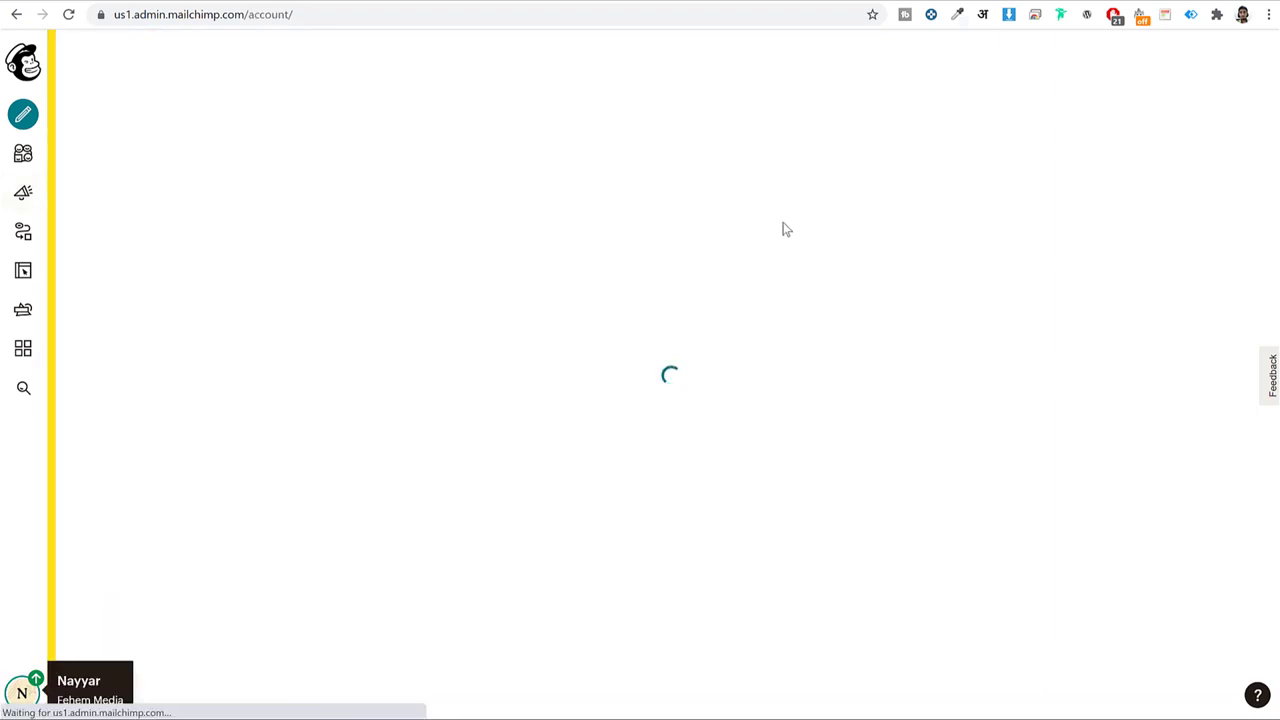
pyautogui.click(449, 178)
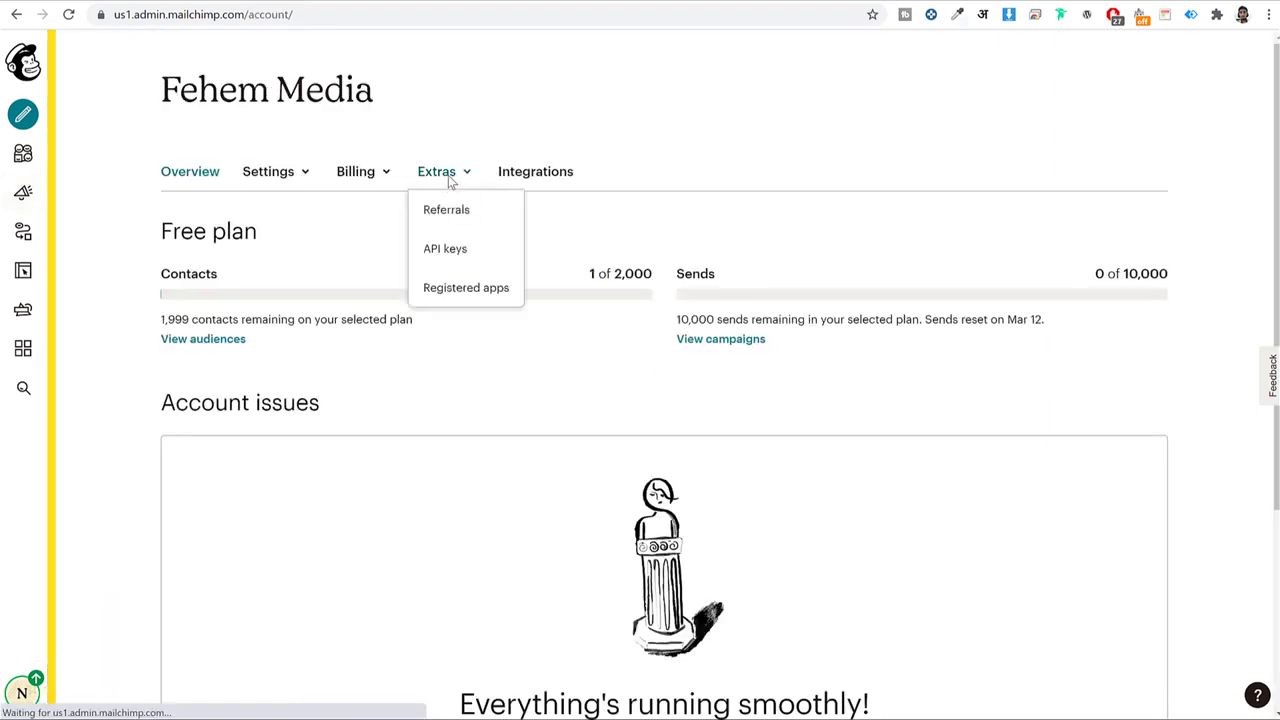
pyautogui.click(445, 256)
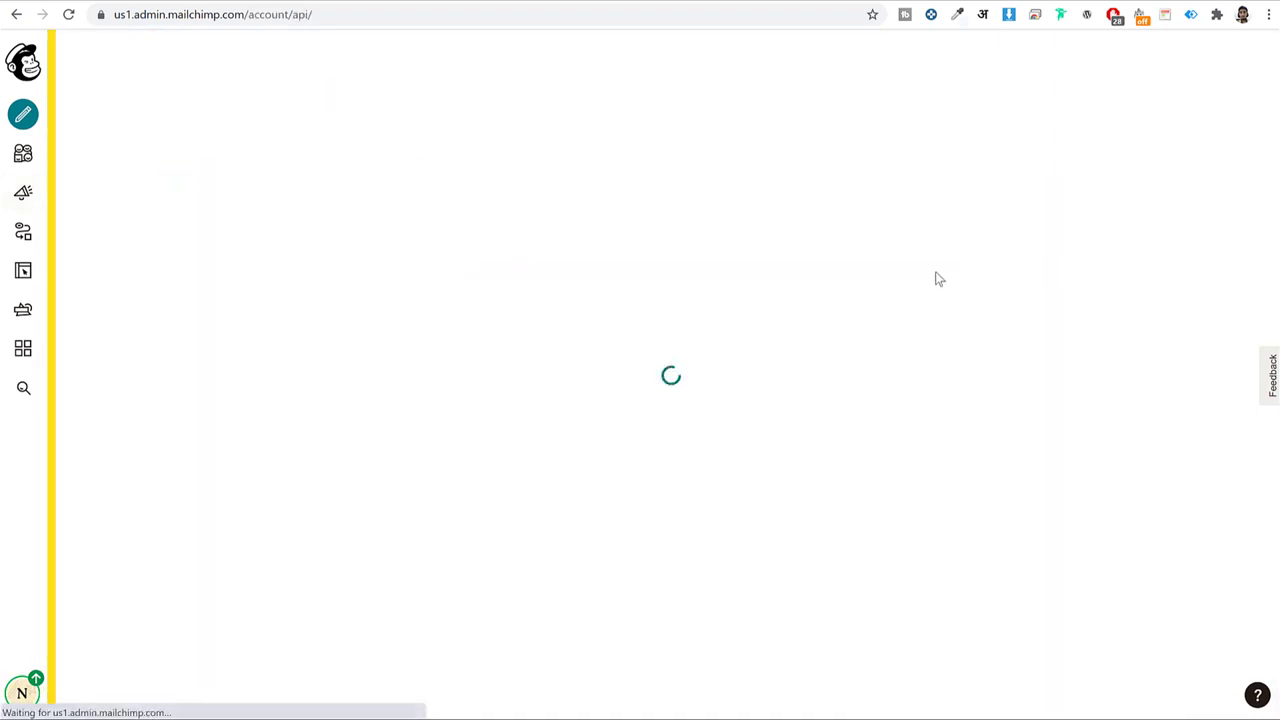
pyautogui.scroll(-3, 774, 437)
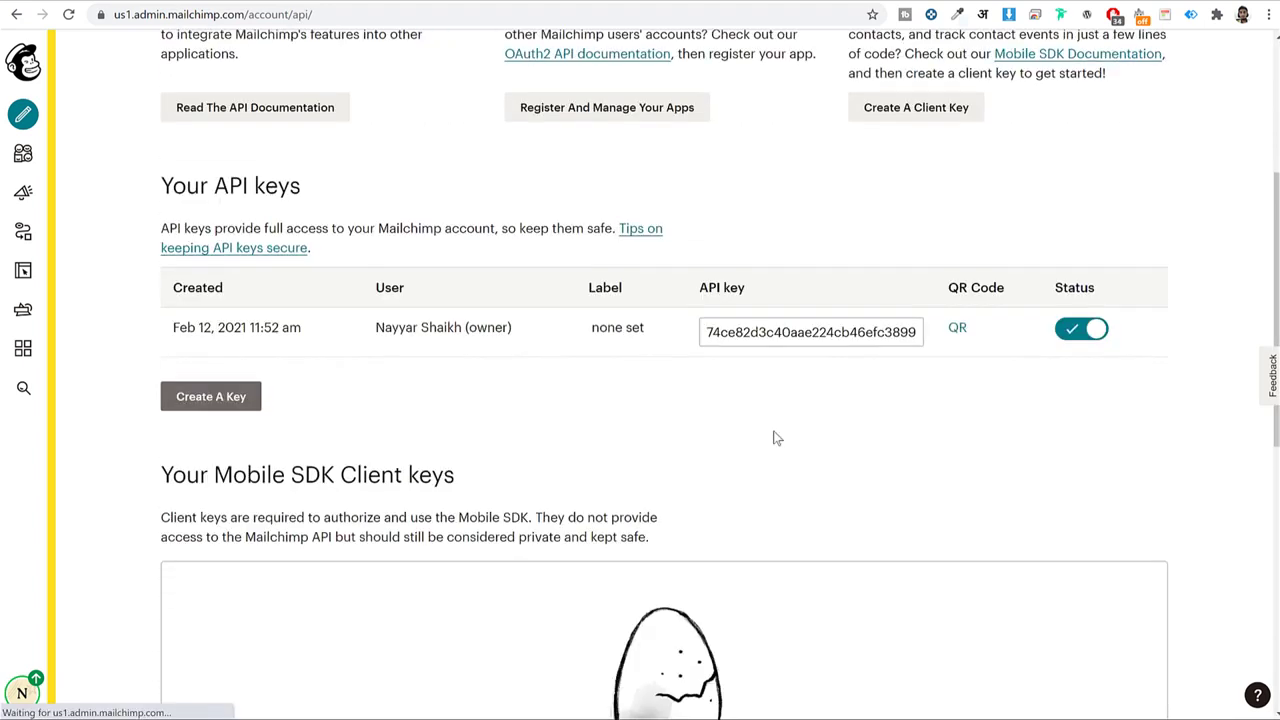
# - Copy the API key and paste it into Hustle's API Key field
pyautogui.rightClick(800, 337)
pyautogui.tripleClick(769, 340)
pyautogui.rightClick(768, 340)
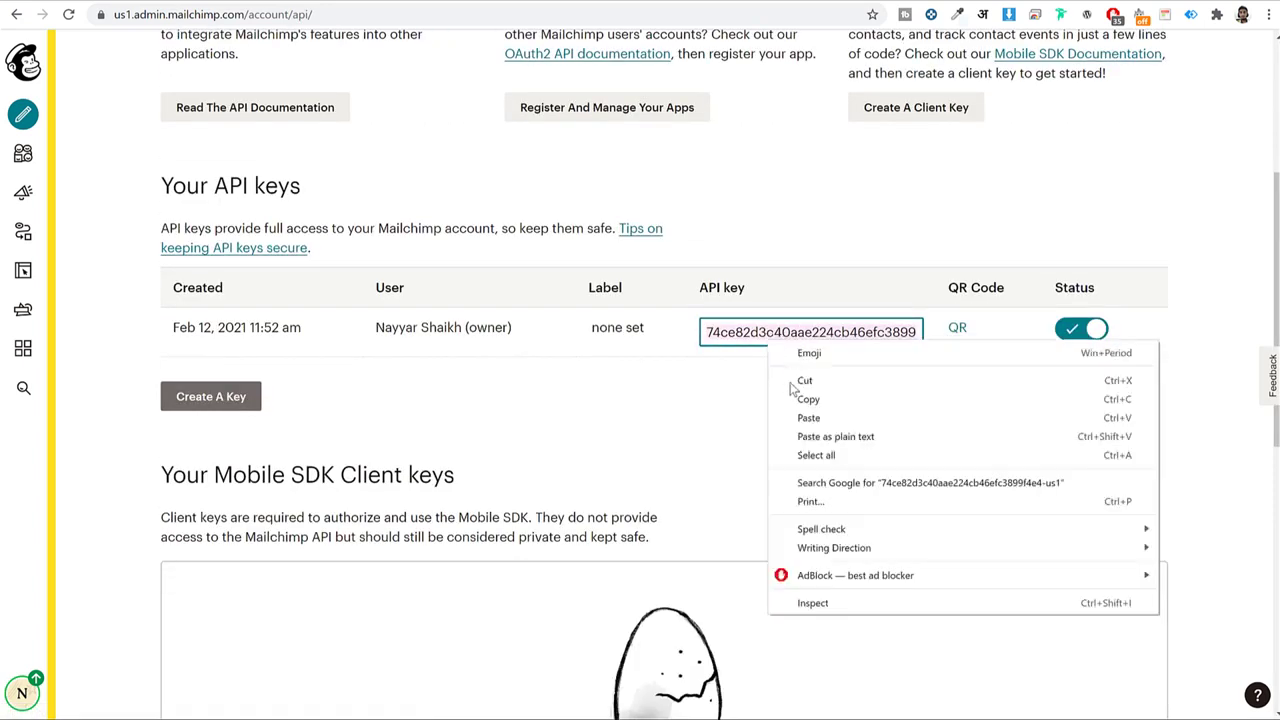
pyautogui.click(810, 399)
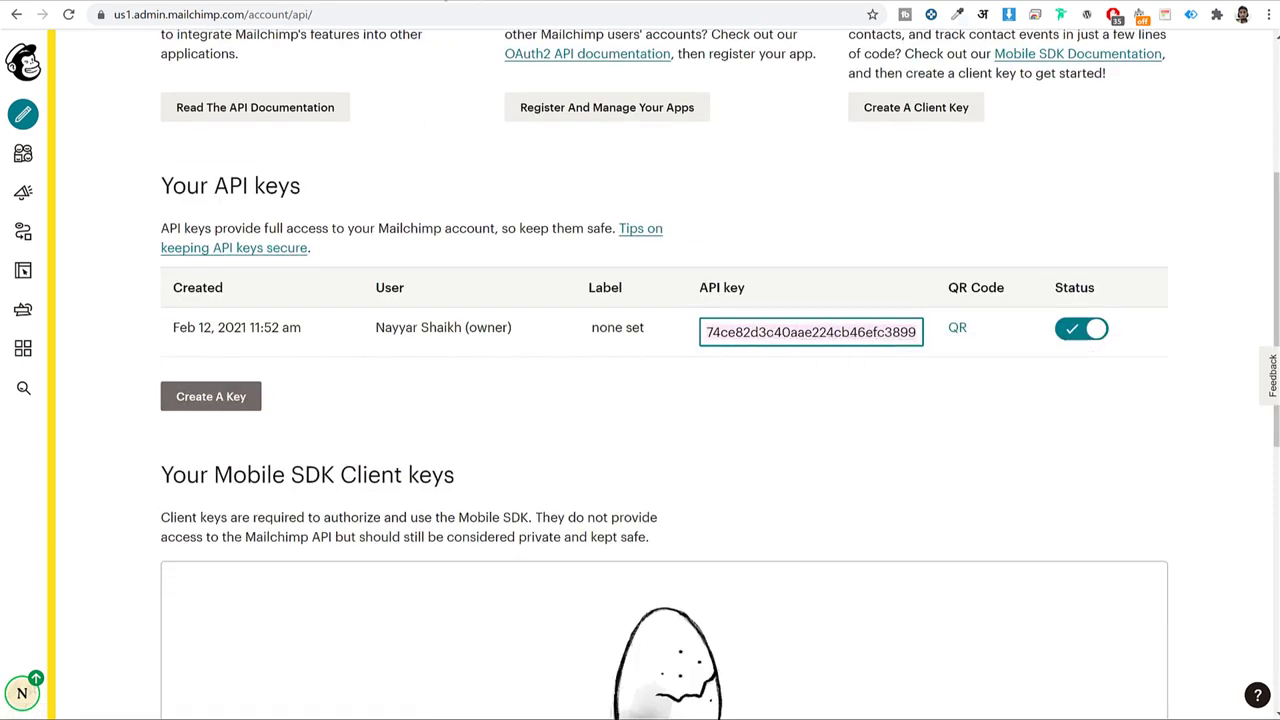
pyautogui.hotkey('ctrl', 'Tab')
pyautogui.hotkey('ctrl', 'v')
# - Enter 'SEO' as the Mailchimp identifier and connect the account
pyautogui.click(714, 462)
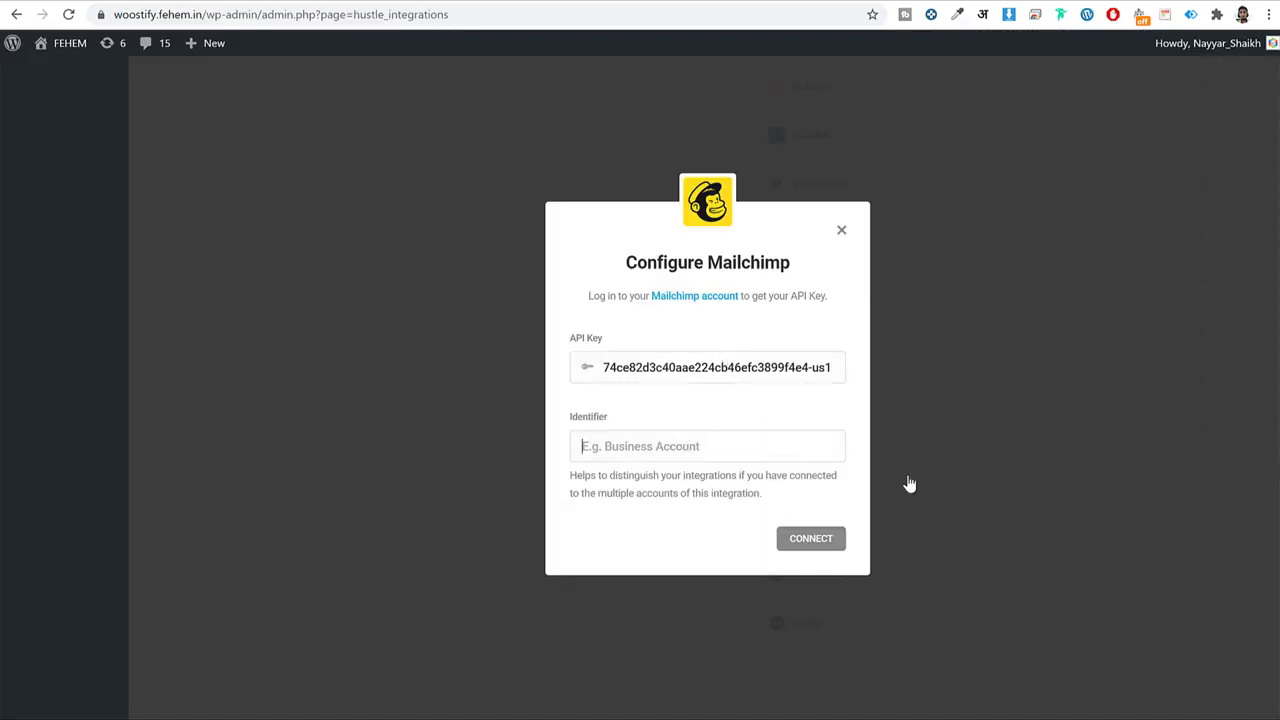
pyautogui.write('SE')
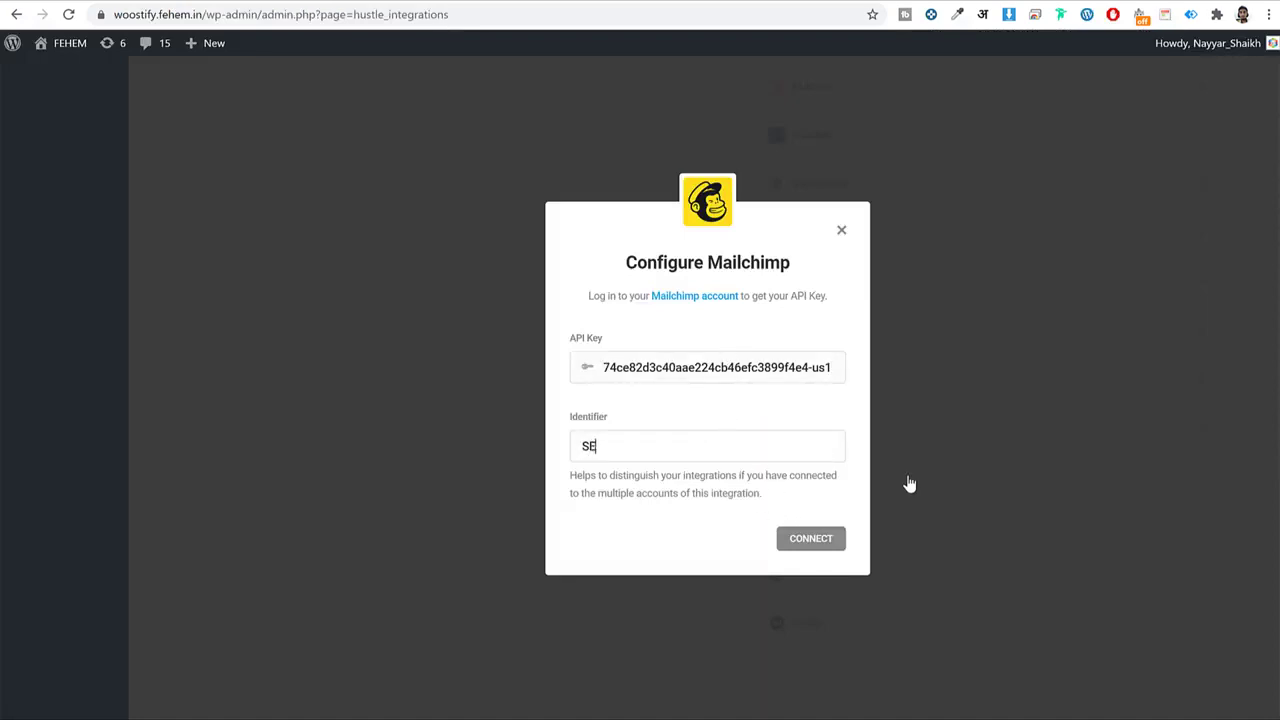
pyautogui.press('BackSpace')
pyautogui.write('SEO Newsletter')
pyautogui.click(811, 540)
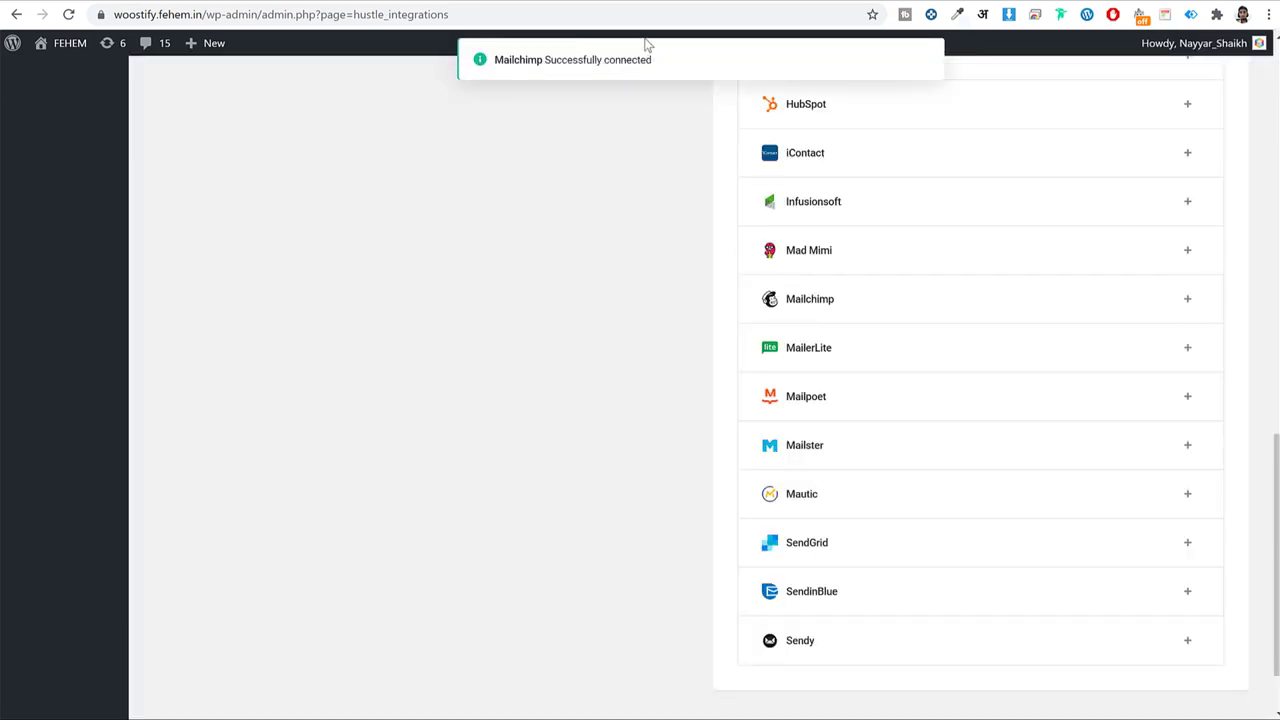
pyautogui.scroll(7, 705, 150)
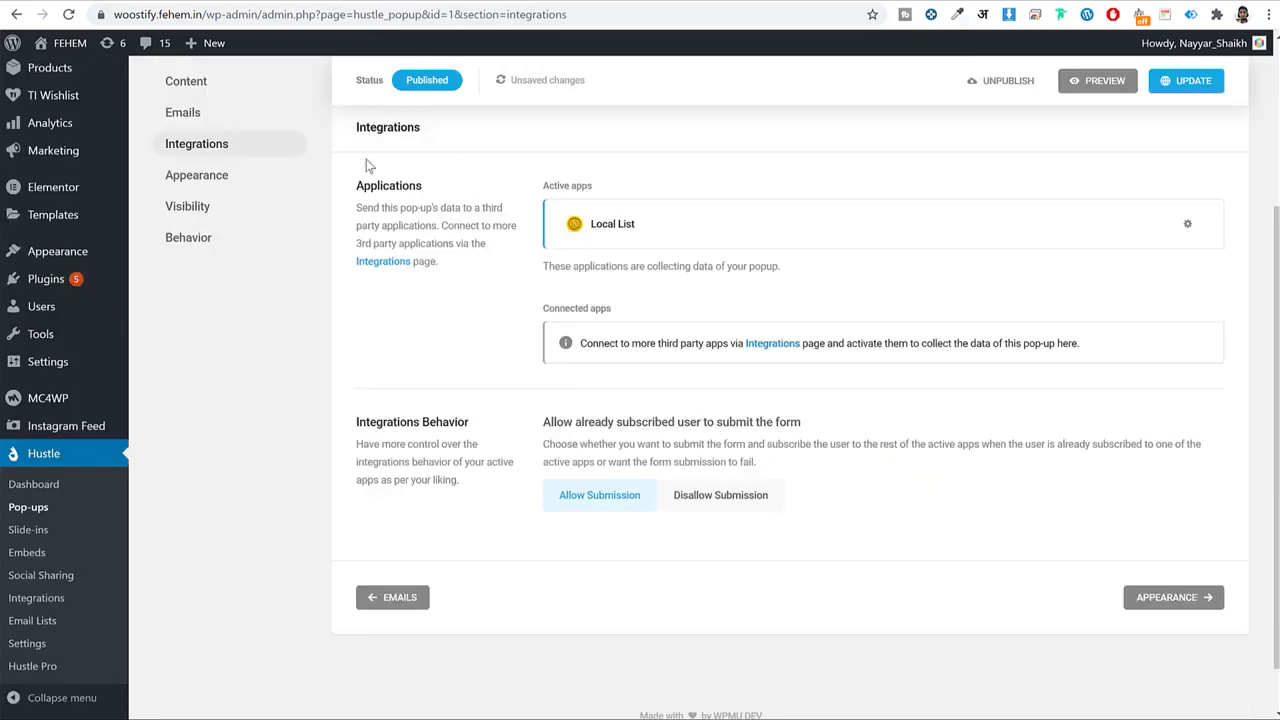
# - Save the pop-up and reload the editor to show the Mailchimp connection
pyautogui.click(70, 20)
pyautogui.click(784, 106)
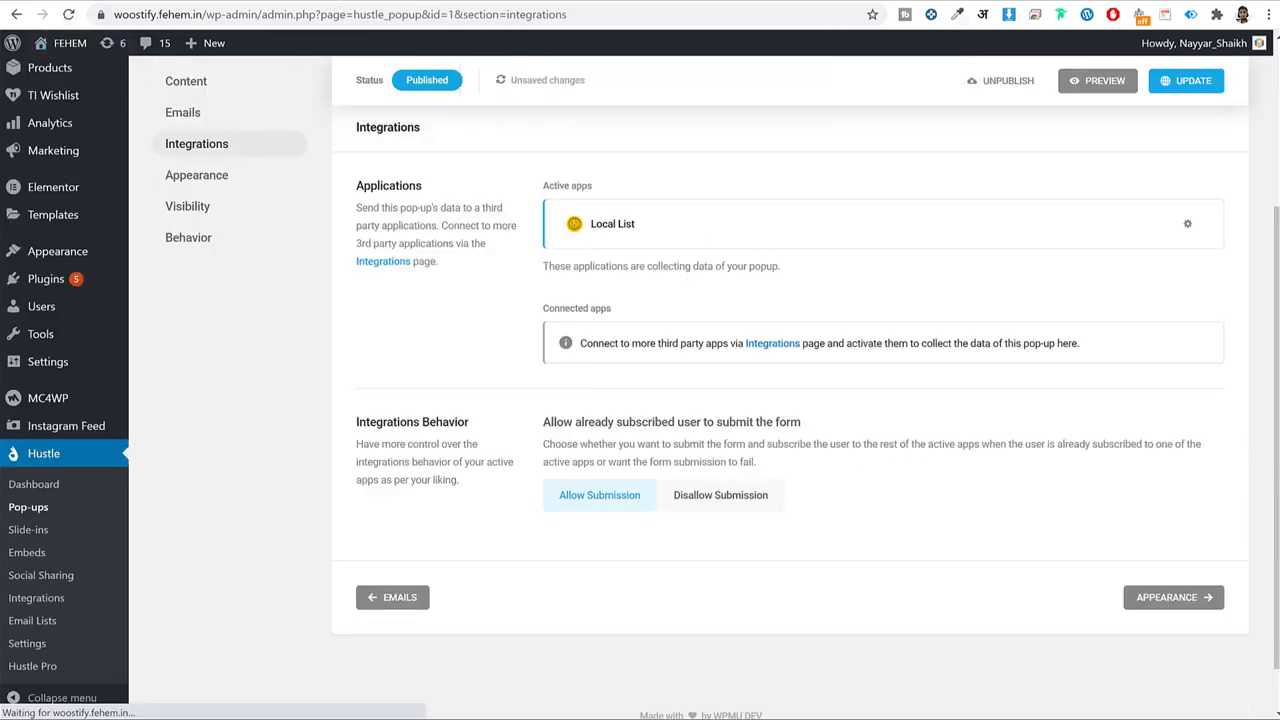
pyautogui.click(1211, 86)
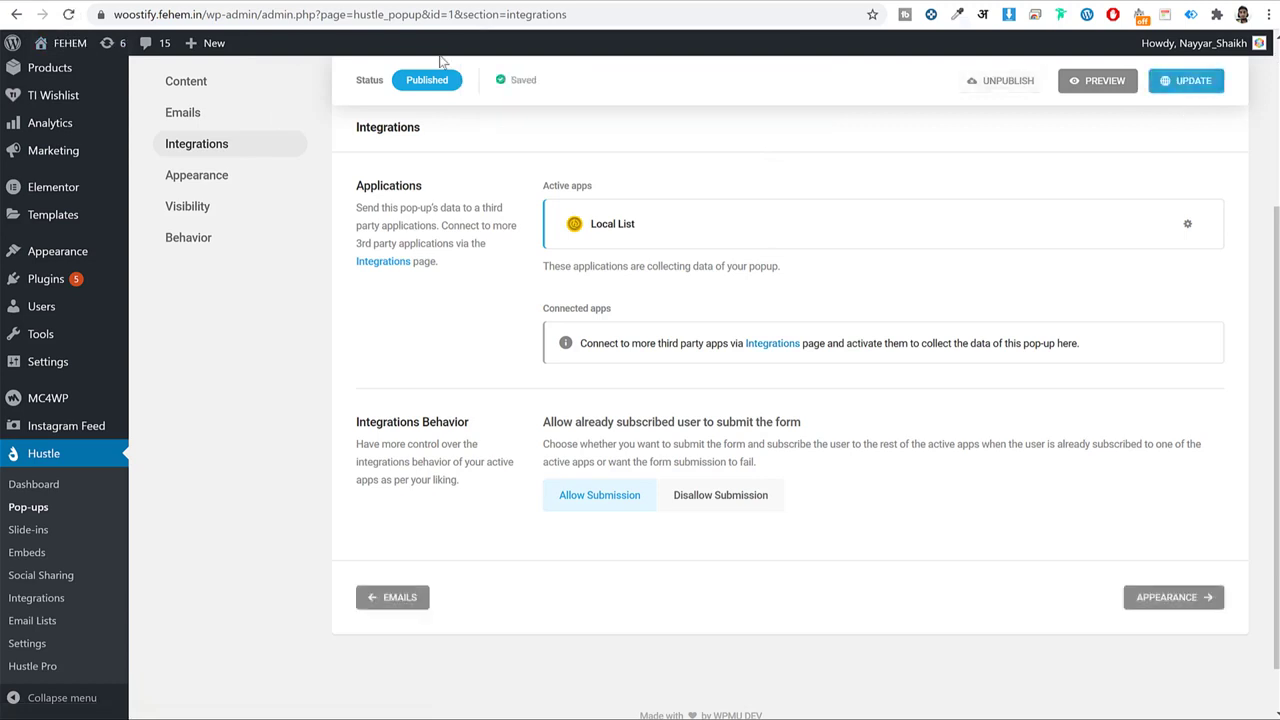
pyautogui.click(69, 16)
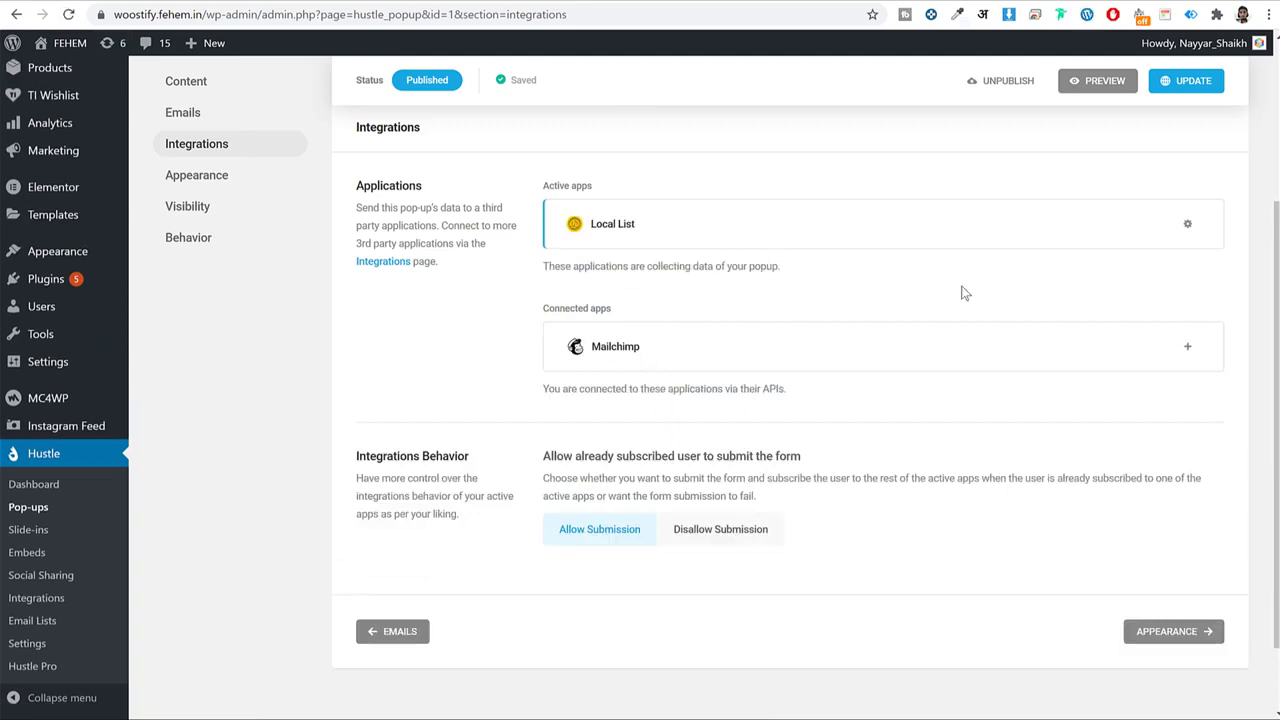
# - Add the Mailchimp – SEO Newsletter account with the BloggDude - SEO Newsletter list and auto opt-in on
pyautogui.click(1187, 348)
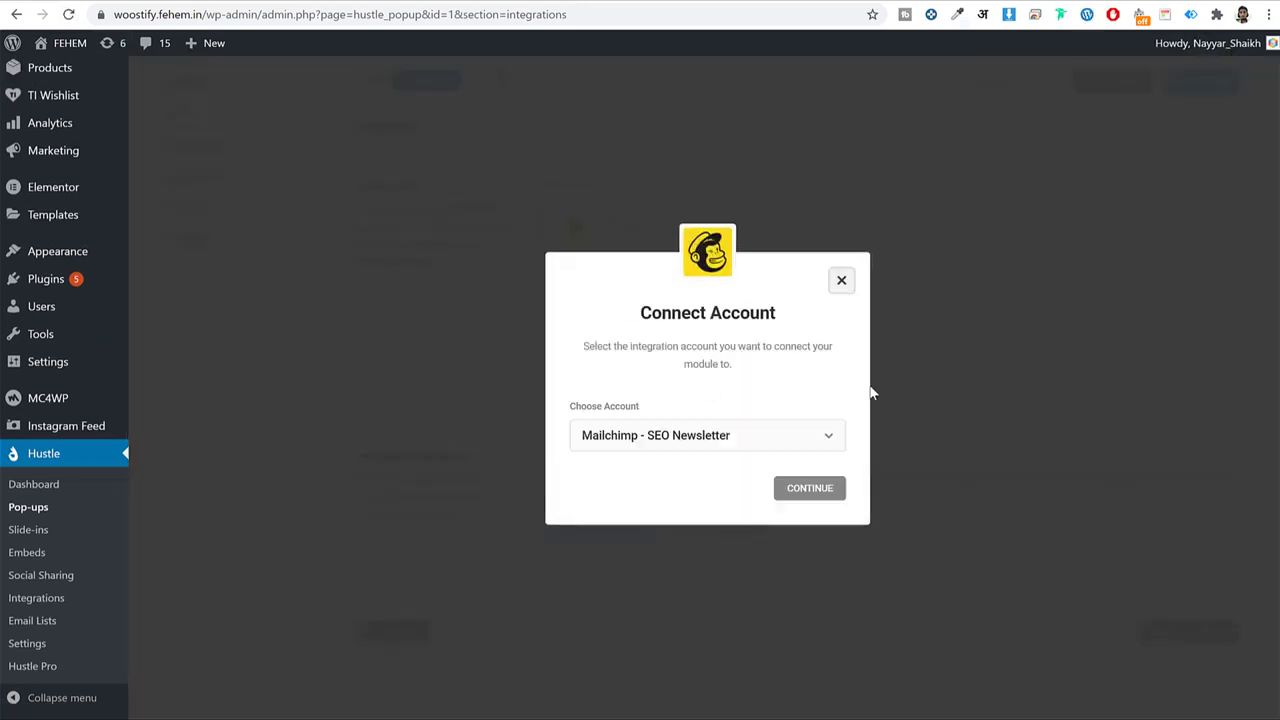
pyautogui.click(734, 450)
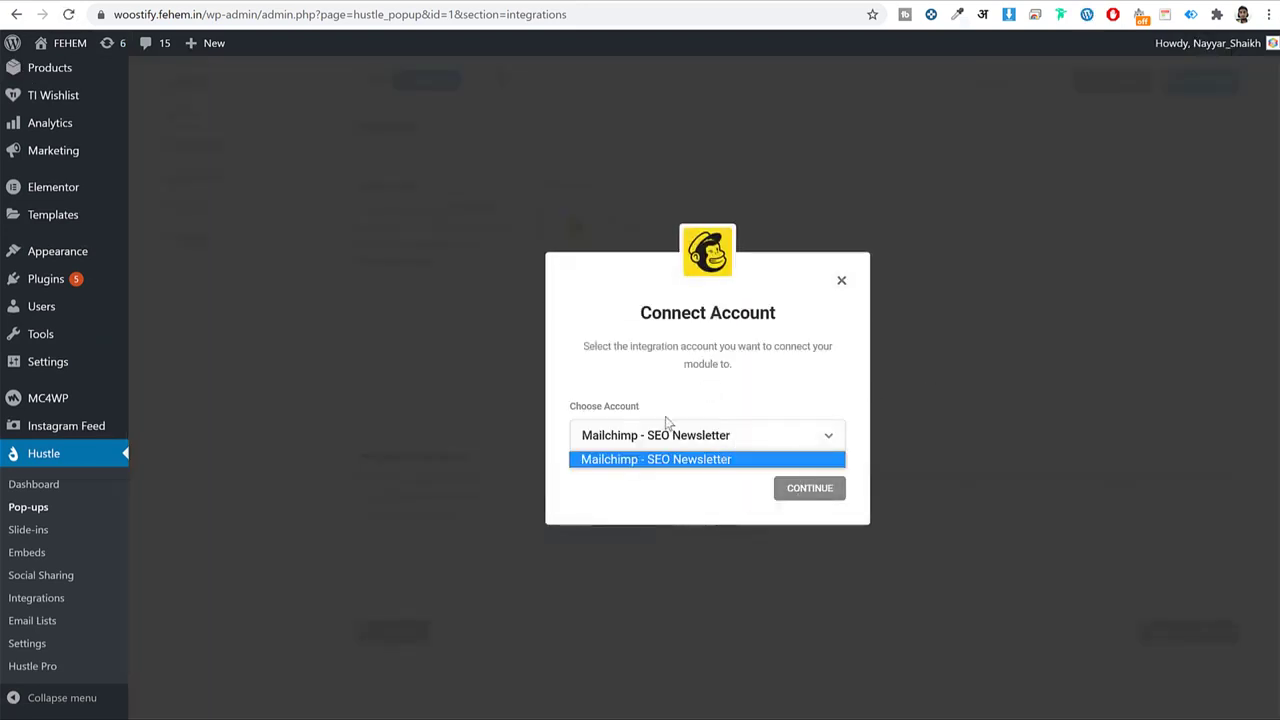
pyautogui.click(812, 490)
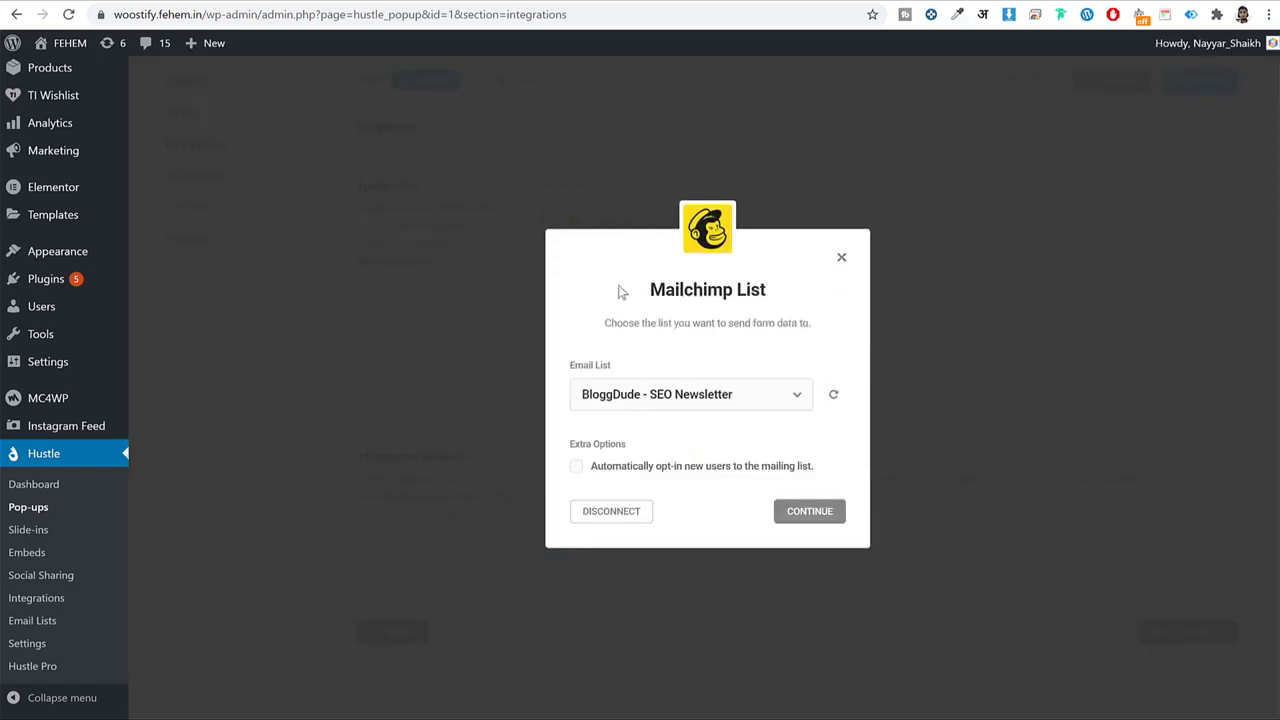
pyautogui.click(645, 466)
pyautogui.click(642, 468)
pyautogui.click(681, 470)
pyautogui.click(576, 467)
pyautogui.click(574, 469)
pyautogui.click(572, 471)
pyautogui.click(634, 476)
pyautogui.click(809, 512)
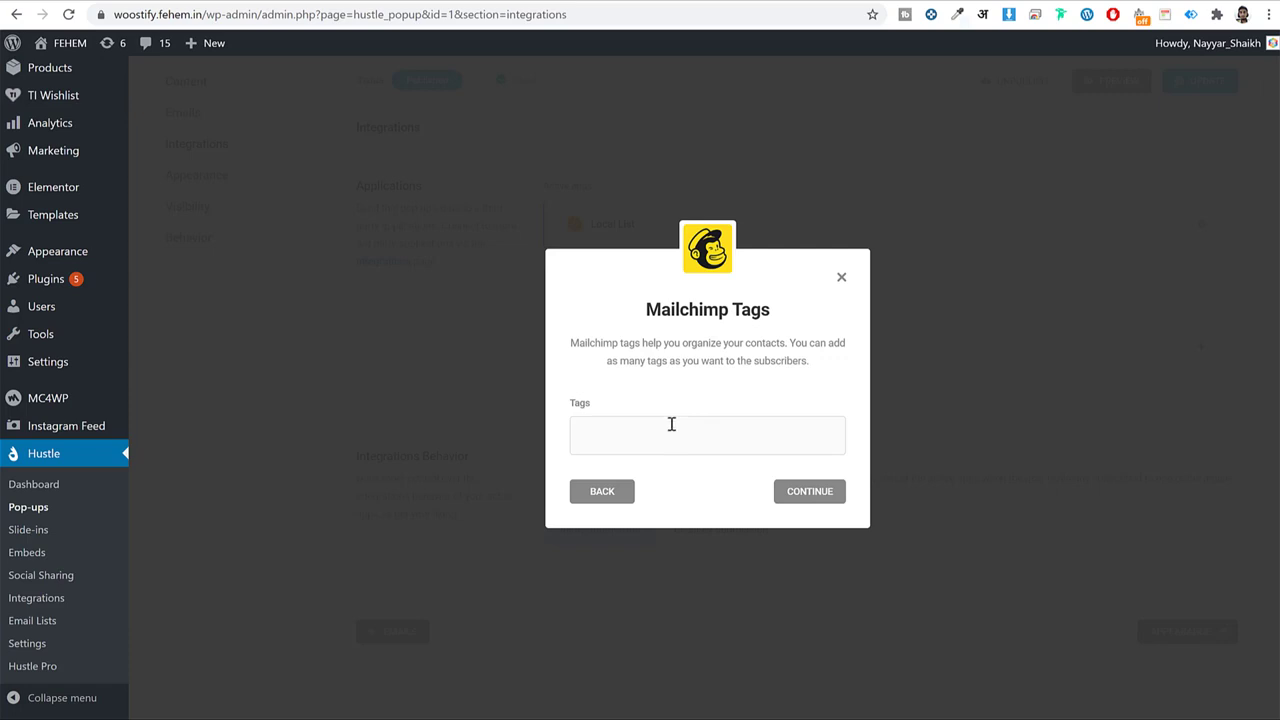
# - Skip Mailchimp tags and save the pop-up with the new integration
pyautogui.click(818, 493)
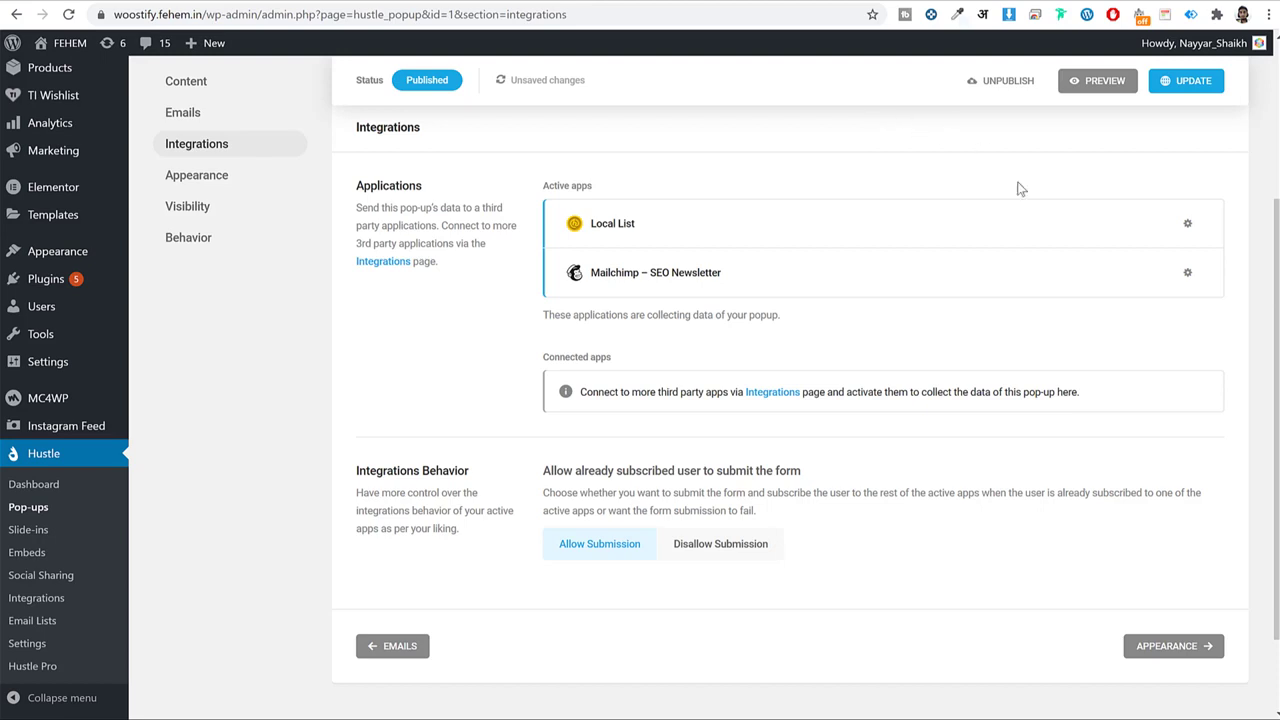
pyautogui.click(1193, 86)
pyautogui.click(1170, 646)
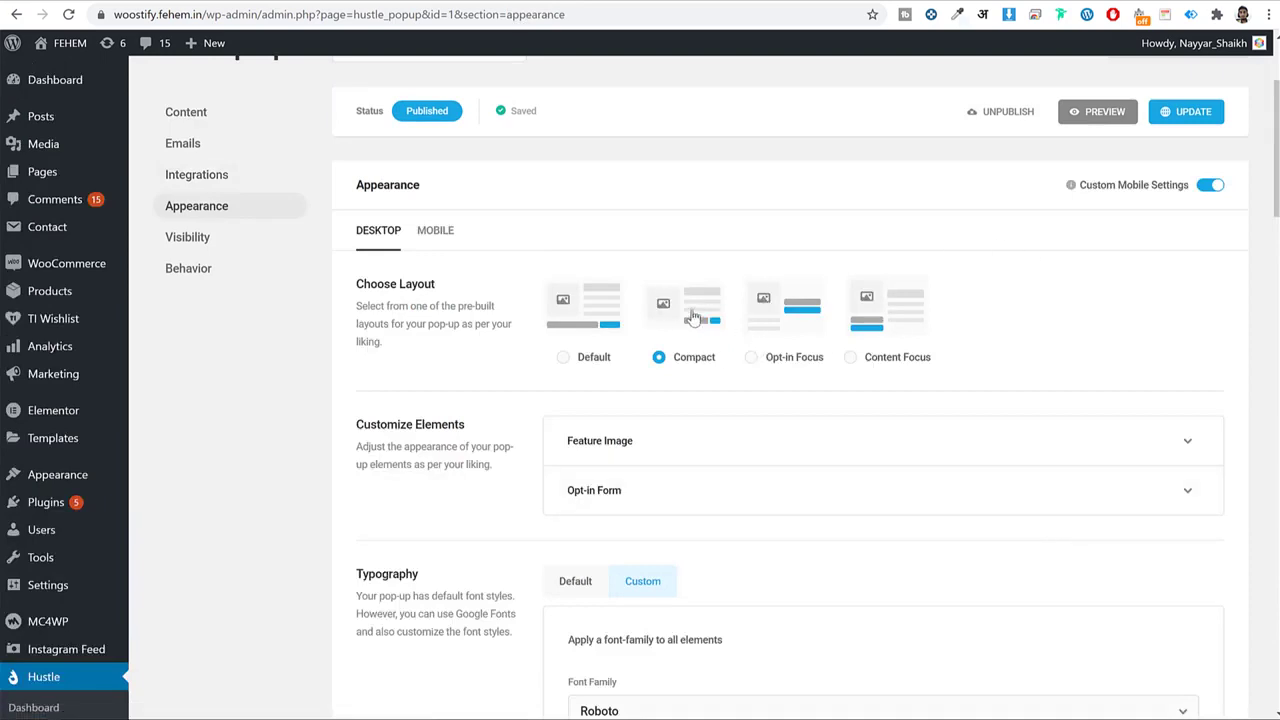
# - Try the Opt-in Focus layout, revert to Compact, and review the remaining appearance settings
pyautogui.click(792, 360)
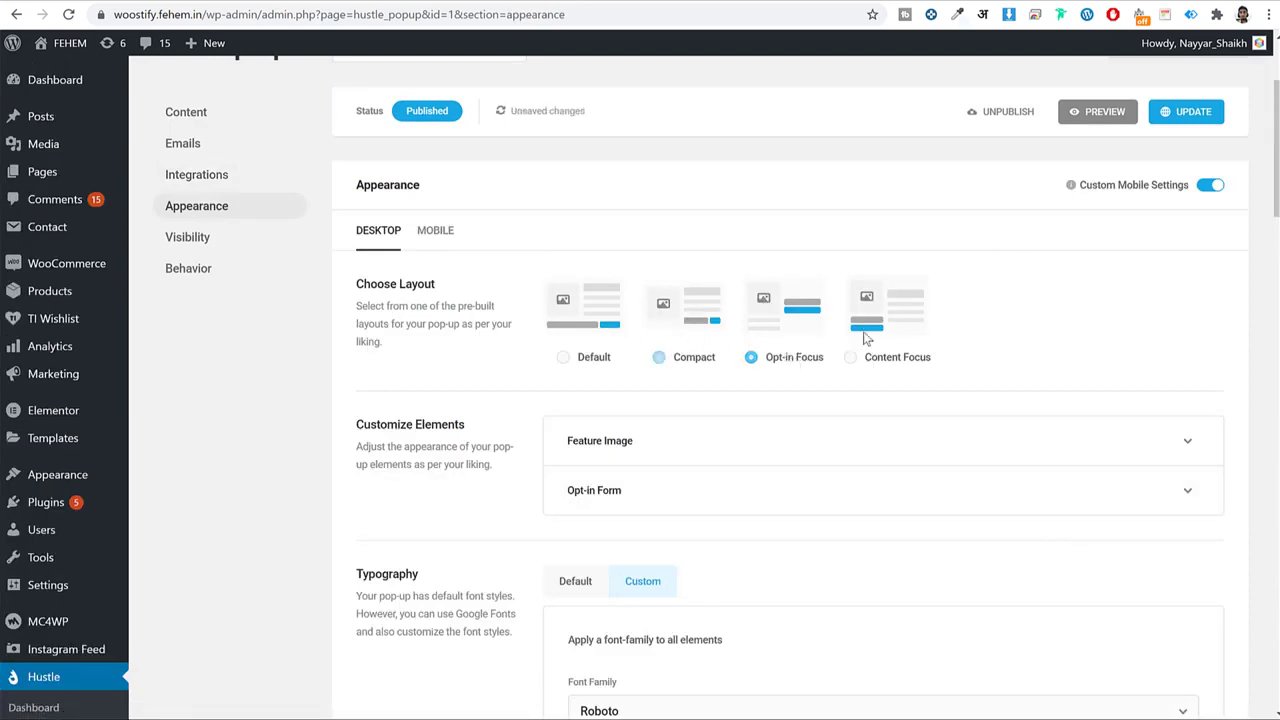
pyautogui.click(711, 367)
pyautogui.scroll(-3, 966, 357)
pyautogui.scroll(-2, 929, 386)
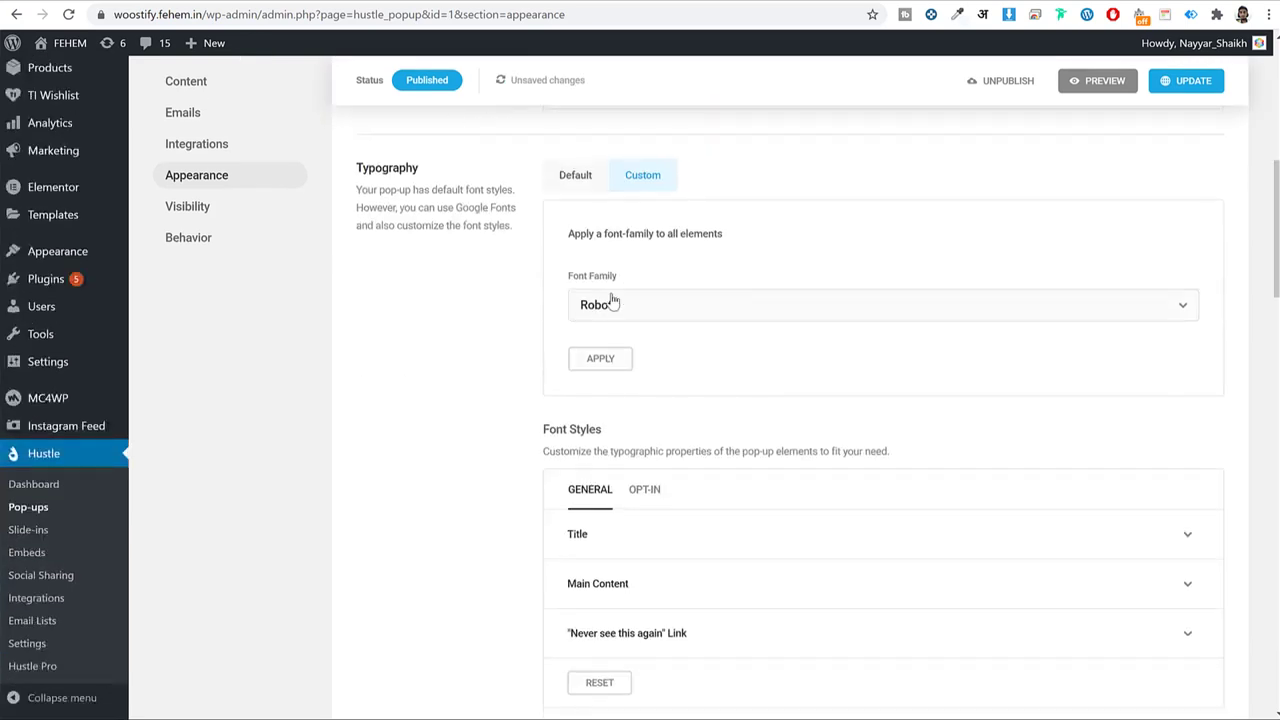
pyautogui.scroll(-9, 837, 340)
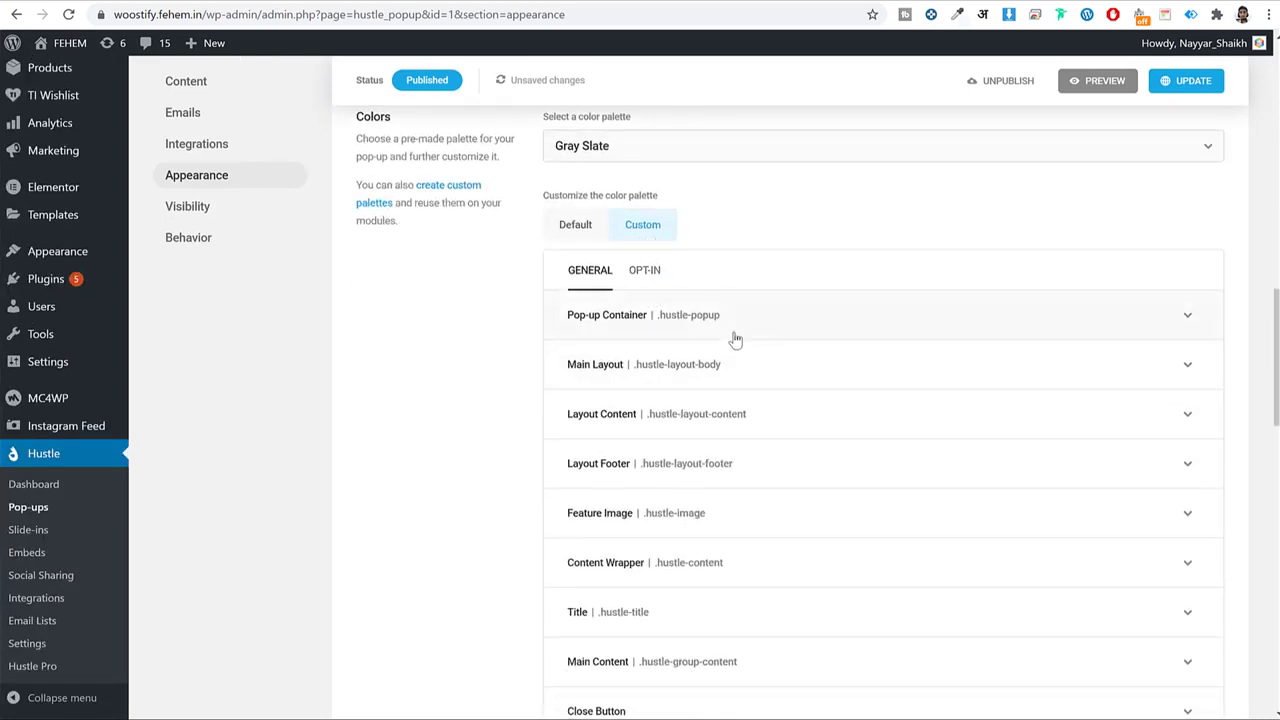
pyautogui.scroll(-7, 731, 337)
pyautogui.scroll(5, 735, 340)
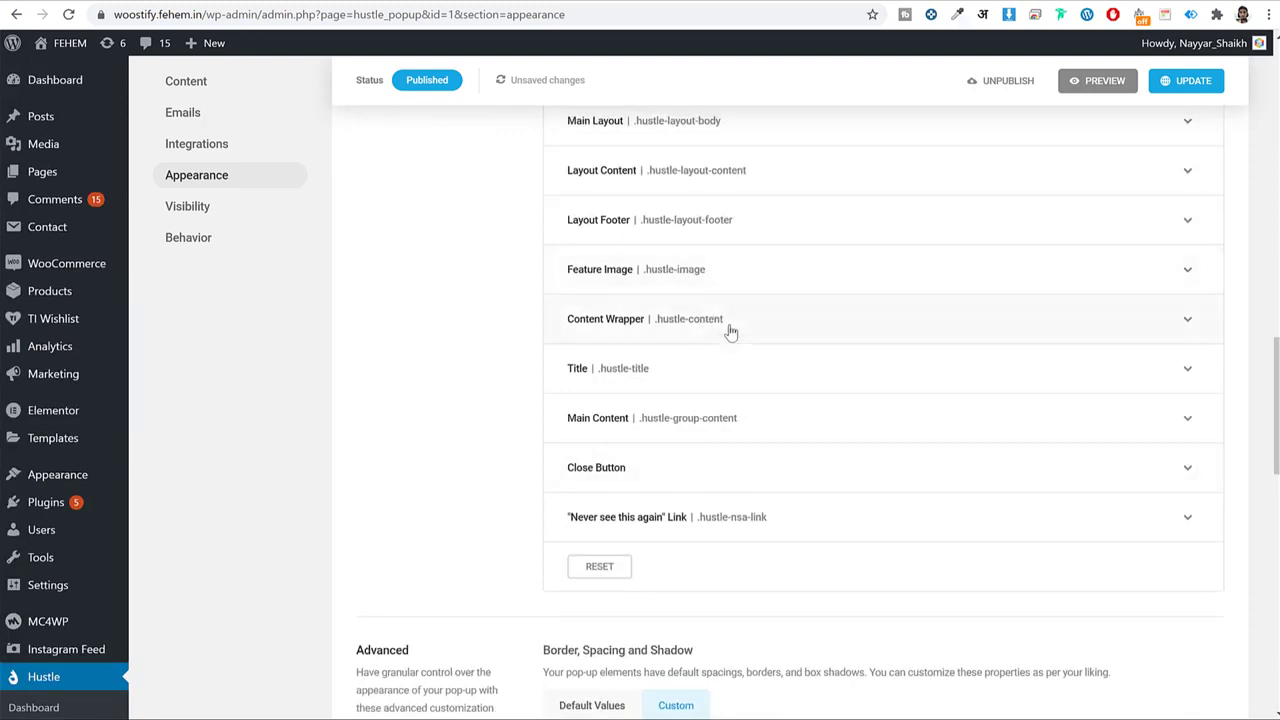
pyautogui.scroll(-10, 780, 330)
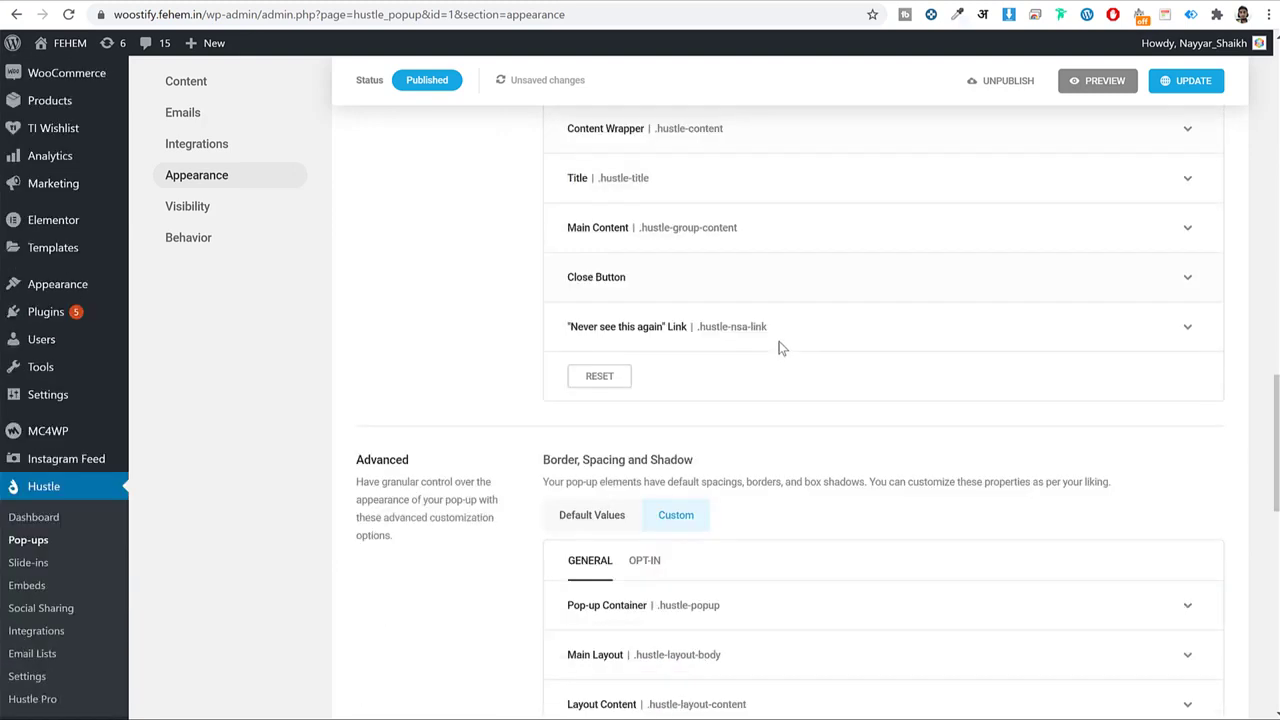
pyautogui.scroll(-4, 782, 358)
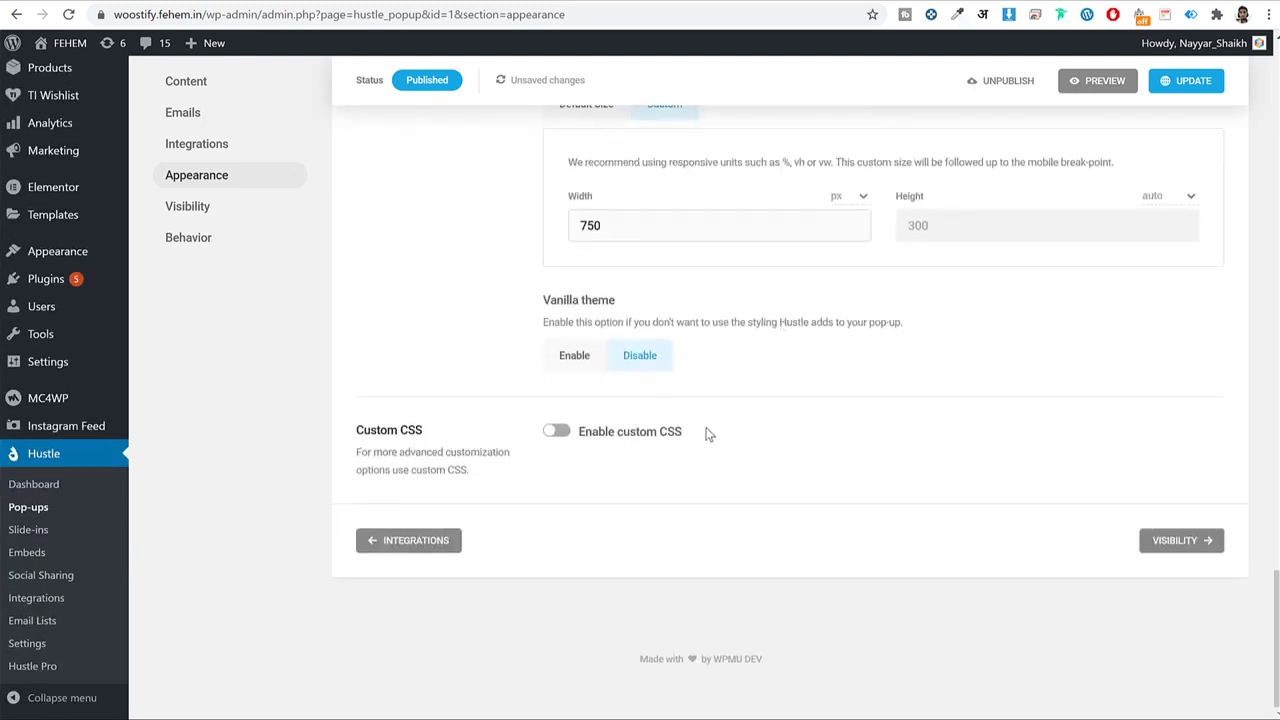
pyautogui.click(1190, 546)
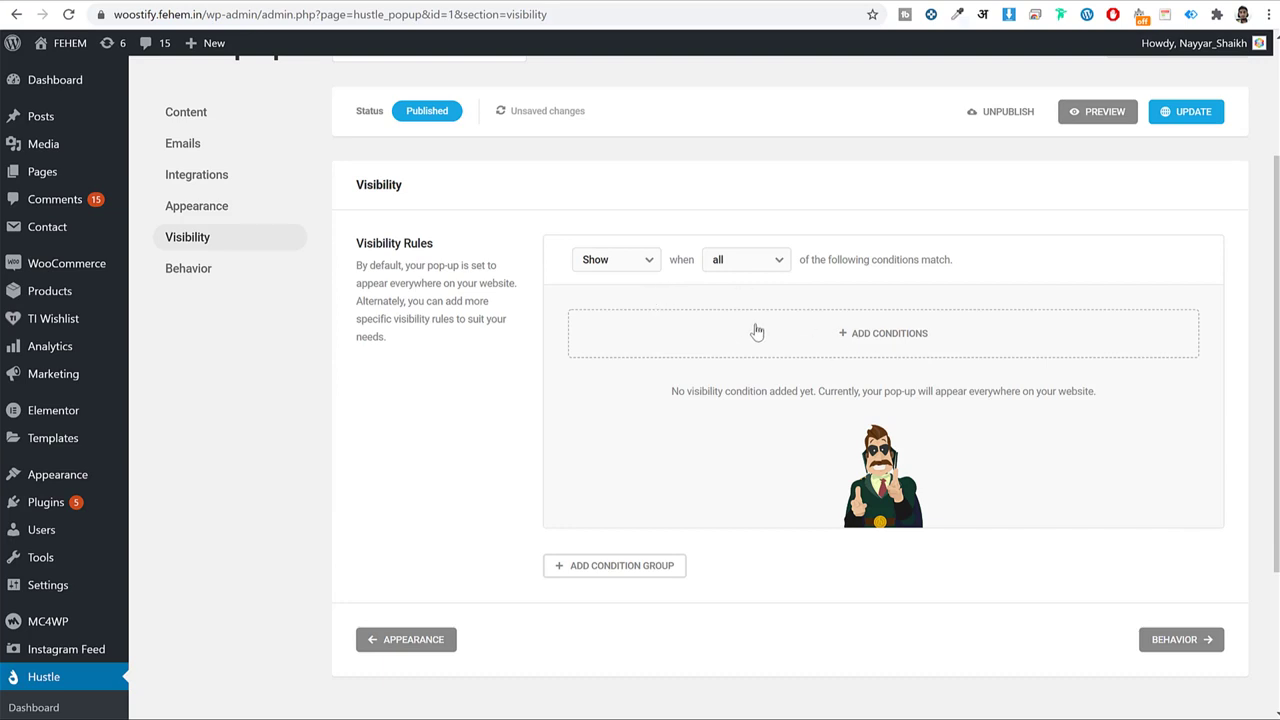
# - Add Posts and WooCommerce Products visibility conditions to the pop-up
pyautogui.click(840, 342)
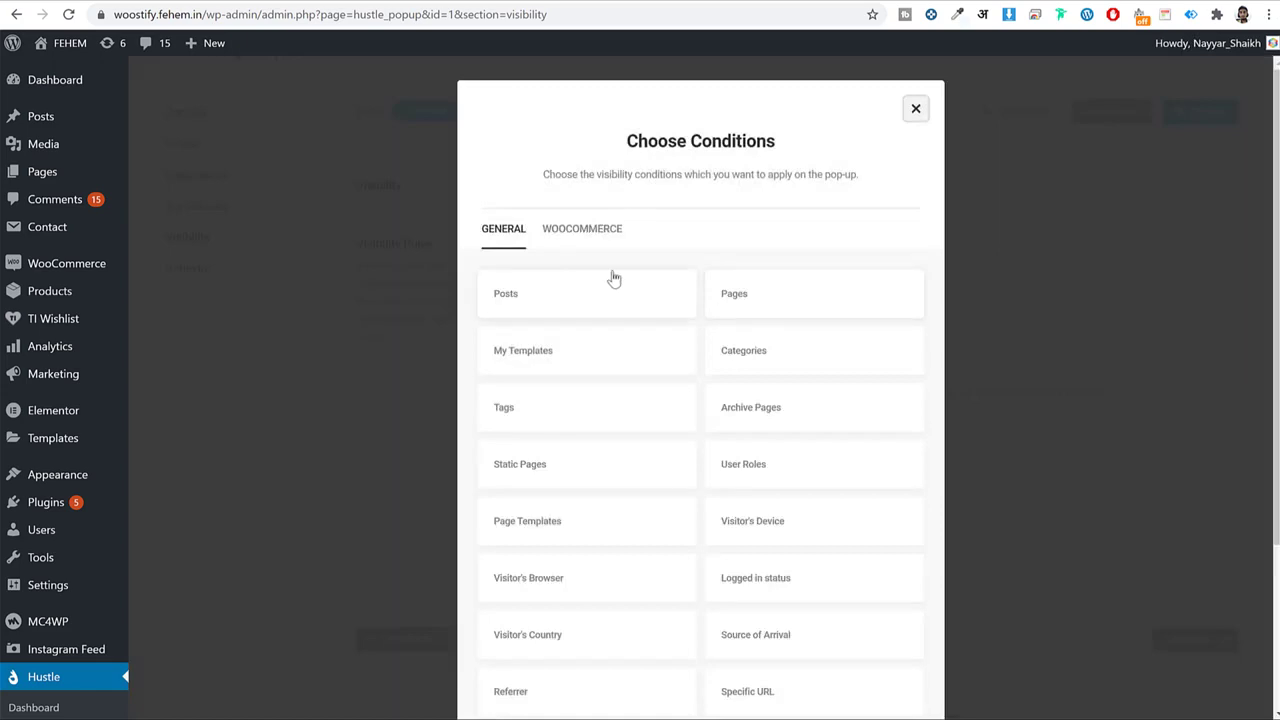
pyautogui.click(589, 311)
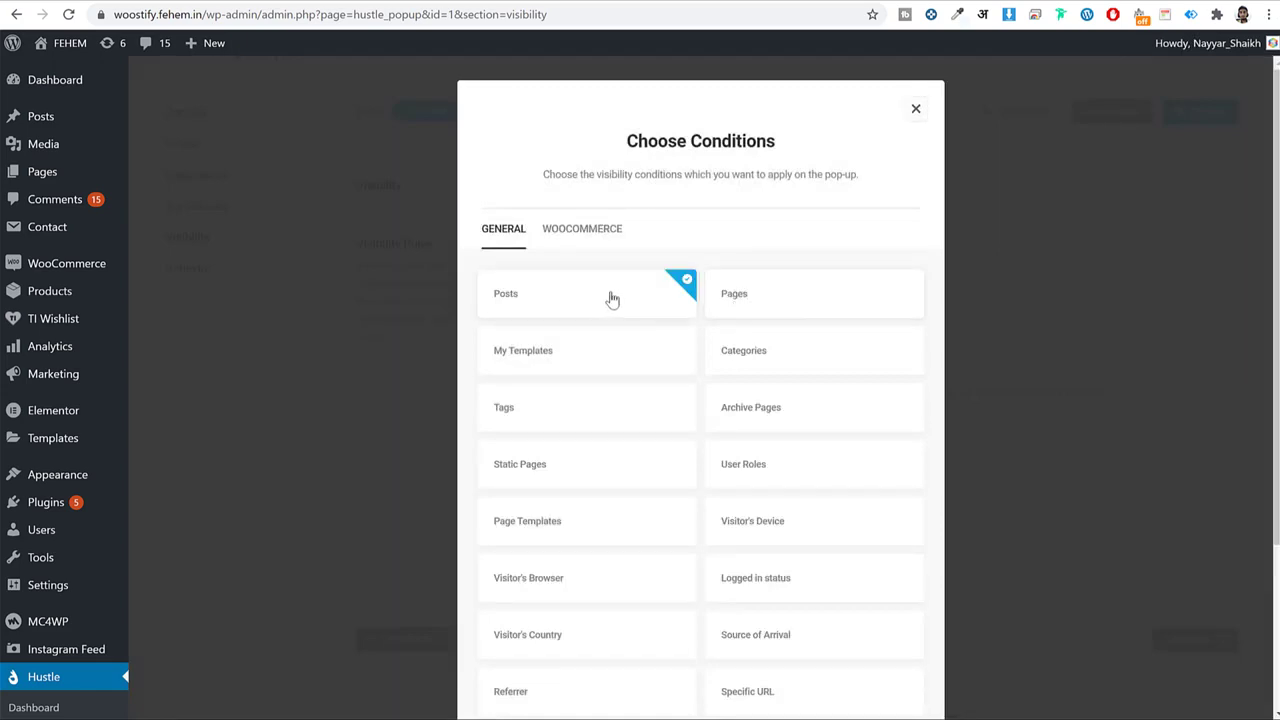
pyautogui.scroll(-3, 890, 350)
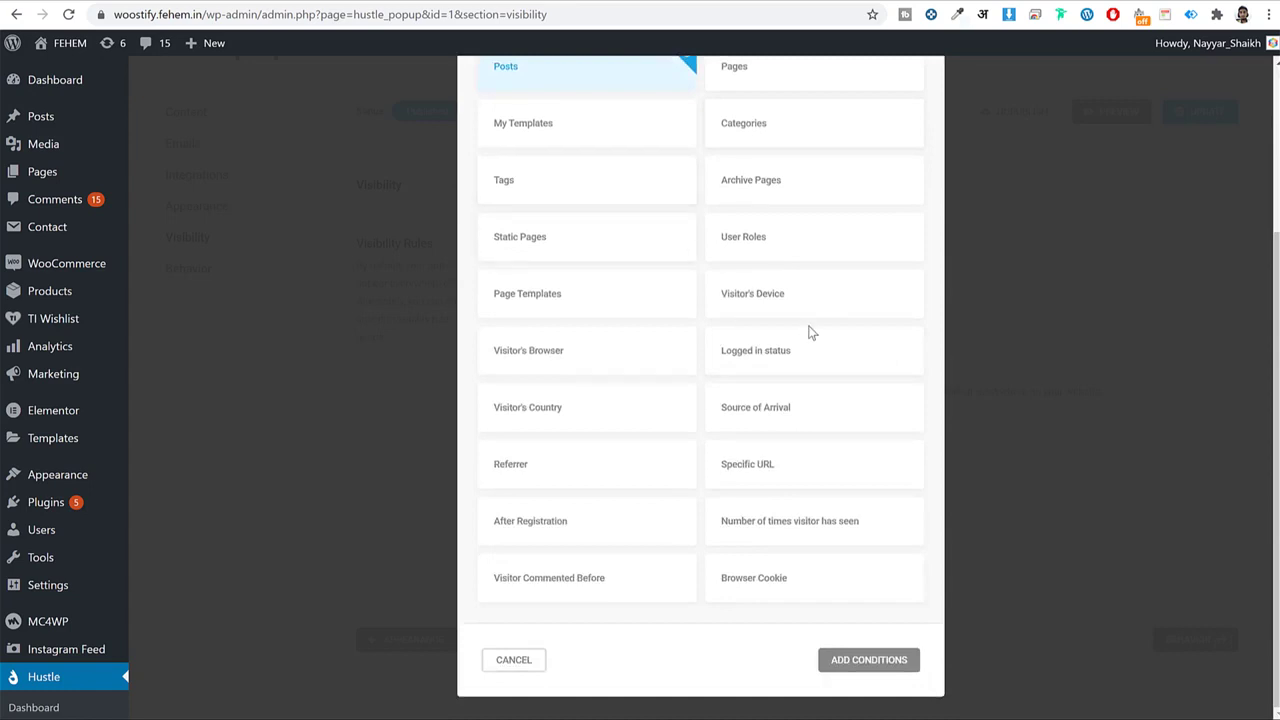
pyautogui.scroll(3, 809, 331)
pyautogui.scroll(-3, 604, 274)
pyautogui.scroll(3, 749, 551)
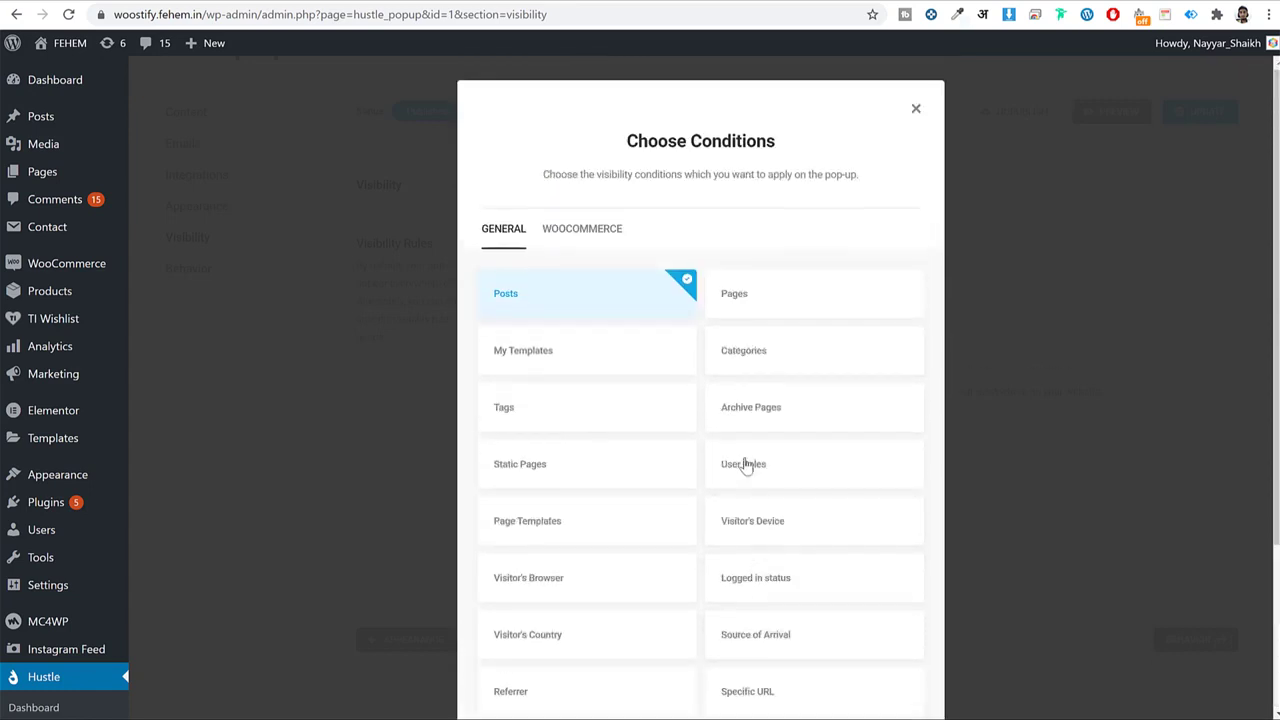
pyautogui.click(588, 232)
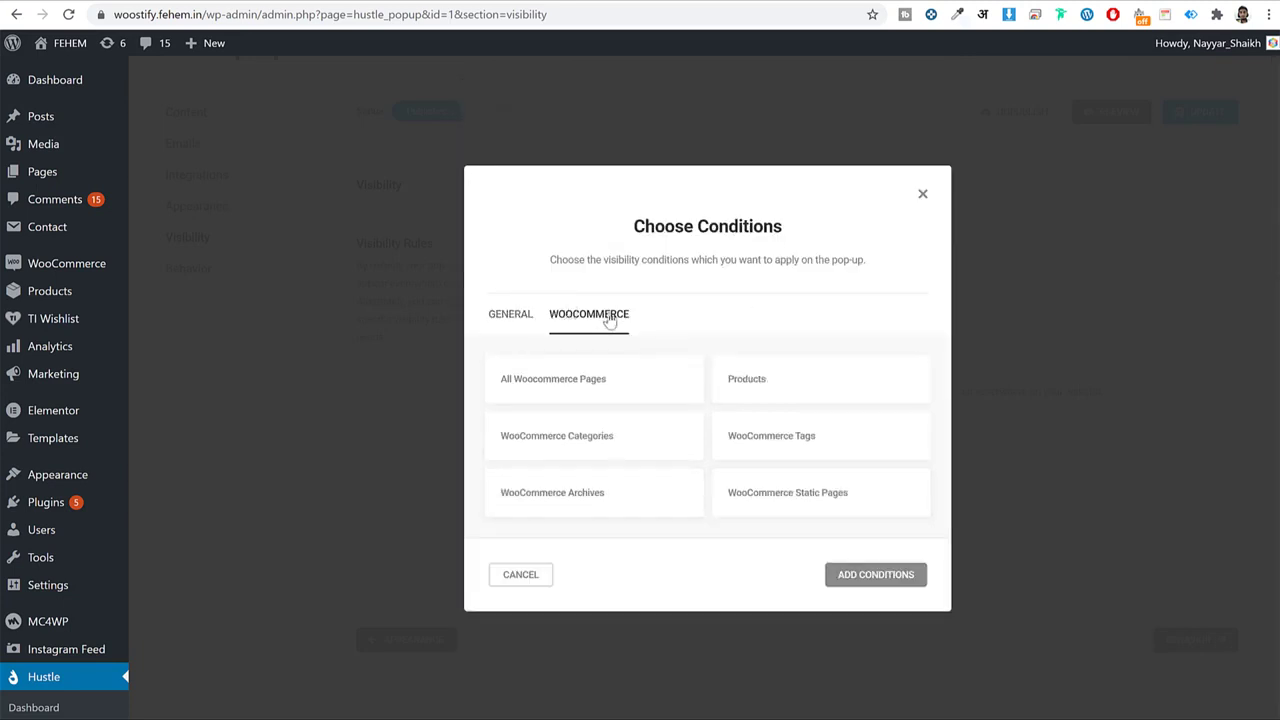
pyautogui.click(757, 380)
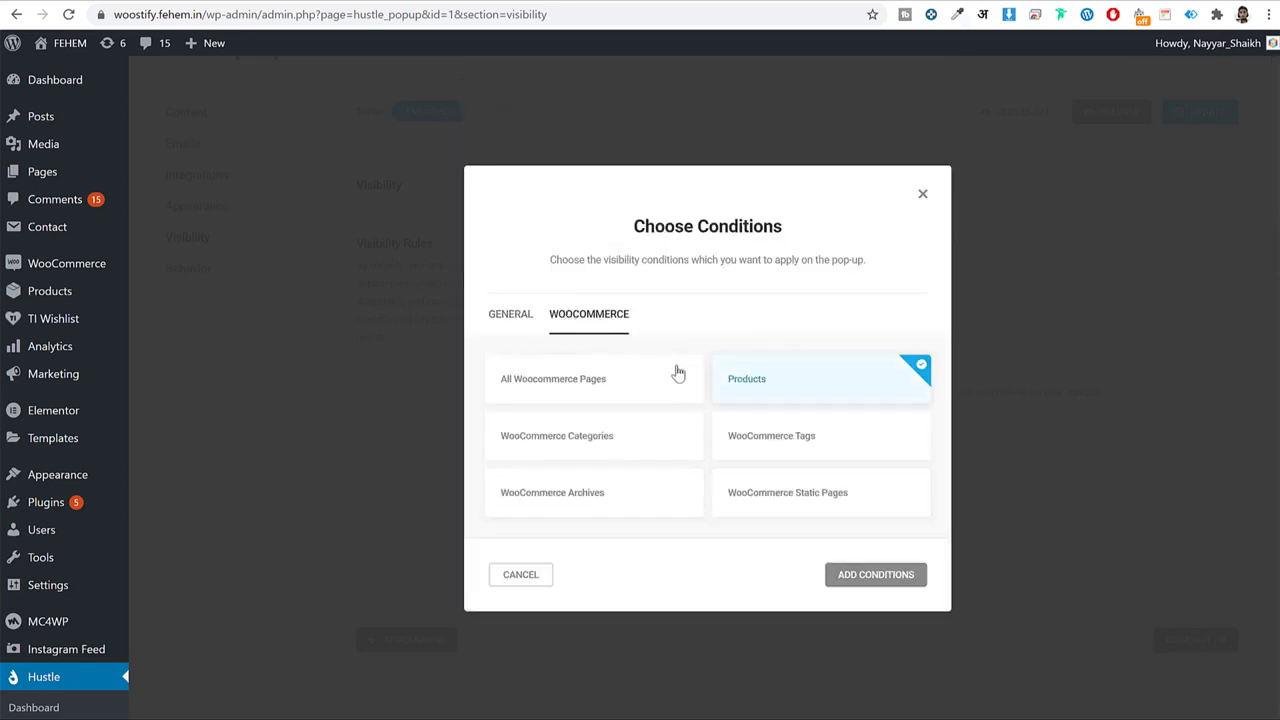
pyautogui.click(511, 320)
pyautogui.click(565, 236)
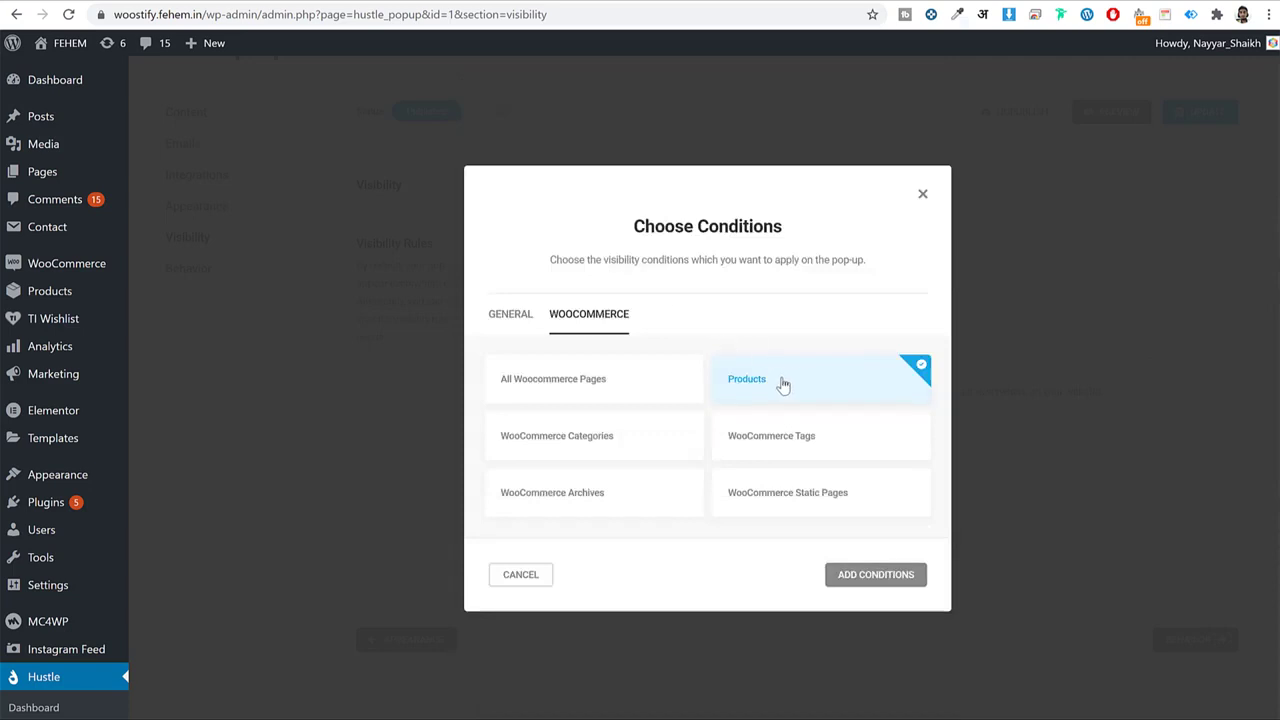
pyautogui.click(885, 578)
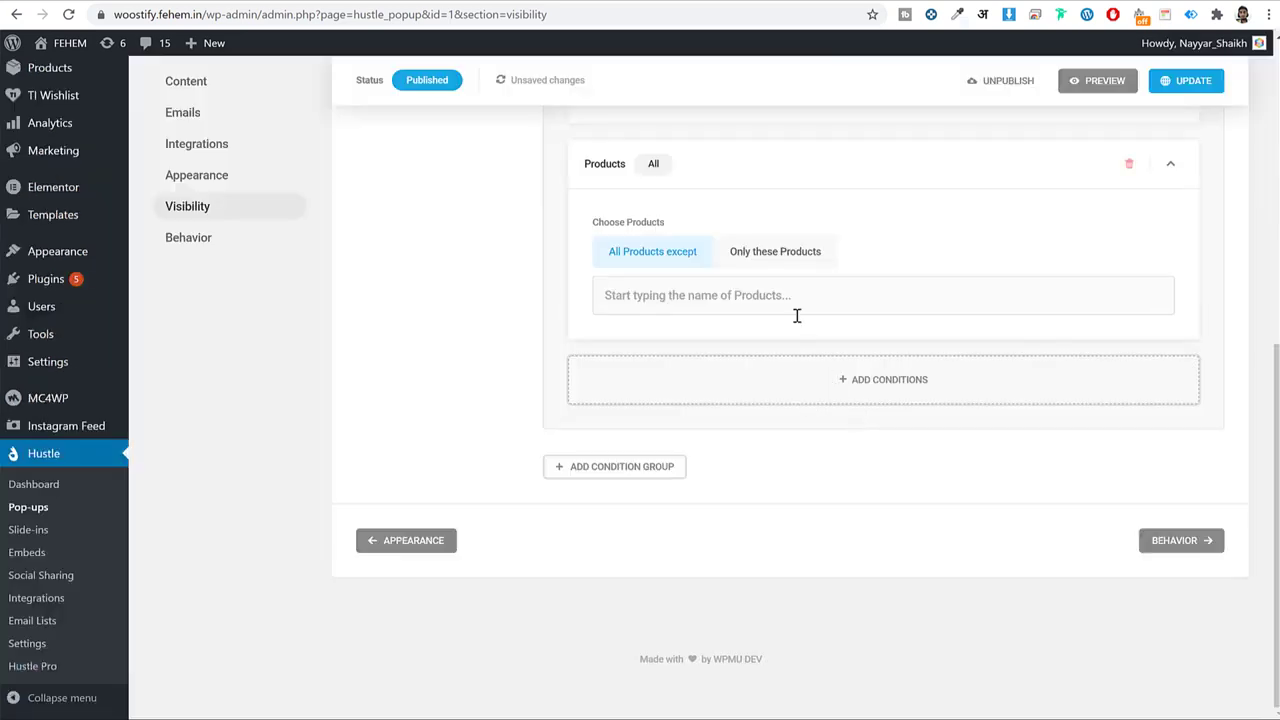
# - Delete the Posts and Products condition blocks, leaving no visibility rules
pyautogui.scroll(2, 742, 369)
pyautogui.scroll(4, 742, 369)
pyautogui.scroll(-3, 771, 345)
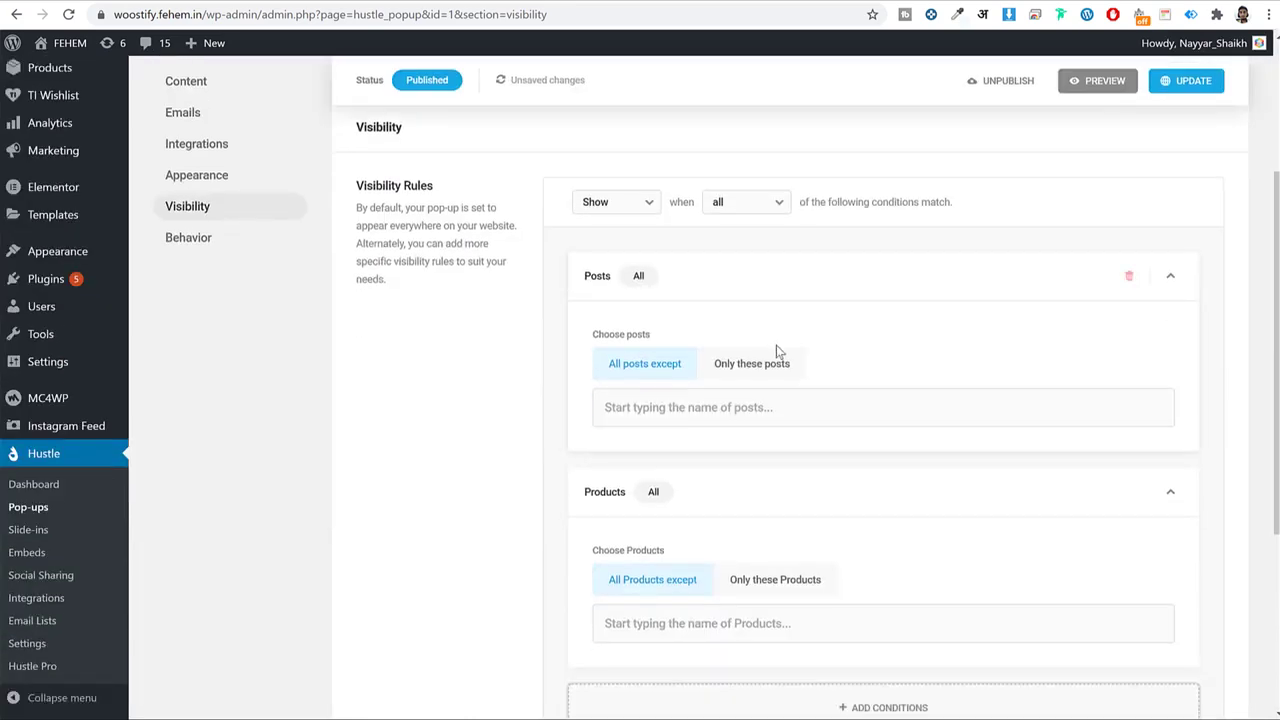
pyautogui.scroll(-3, 674, 314)
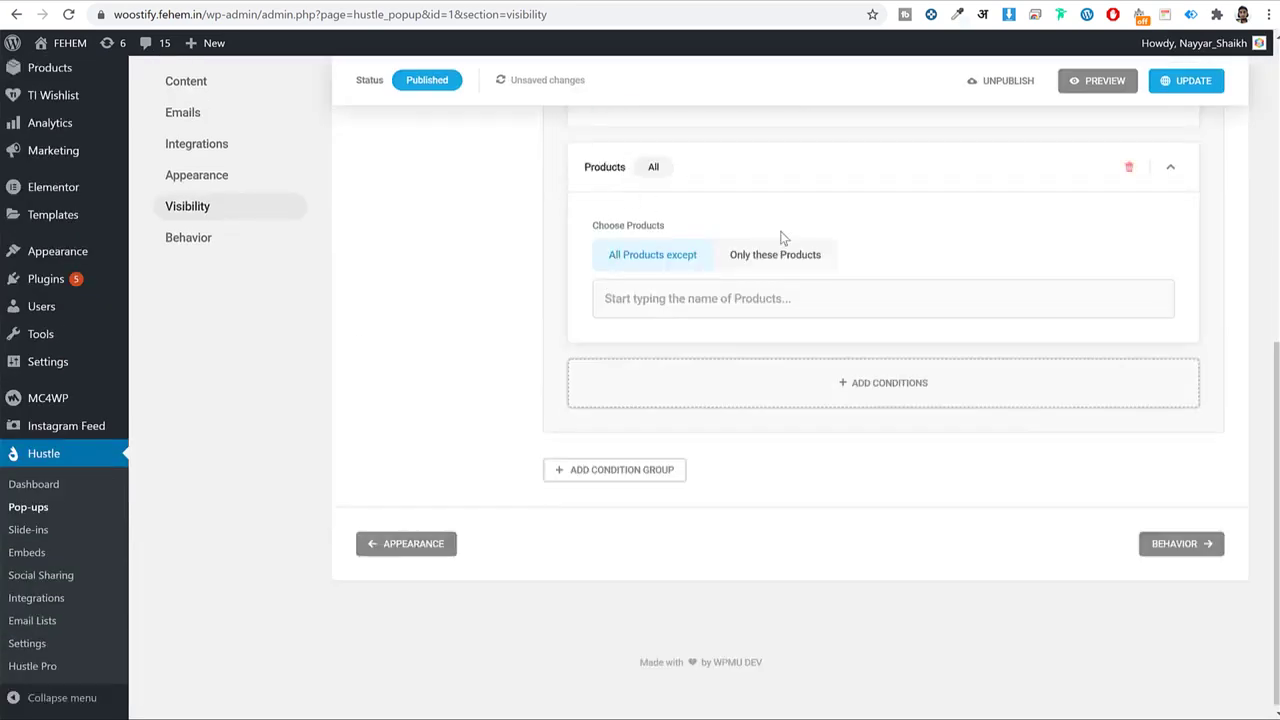
pyautogui.scroll(3, 780, 240)
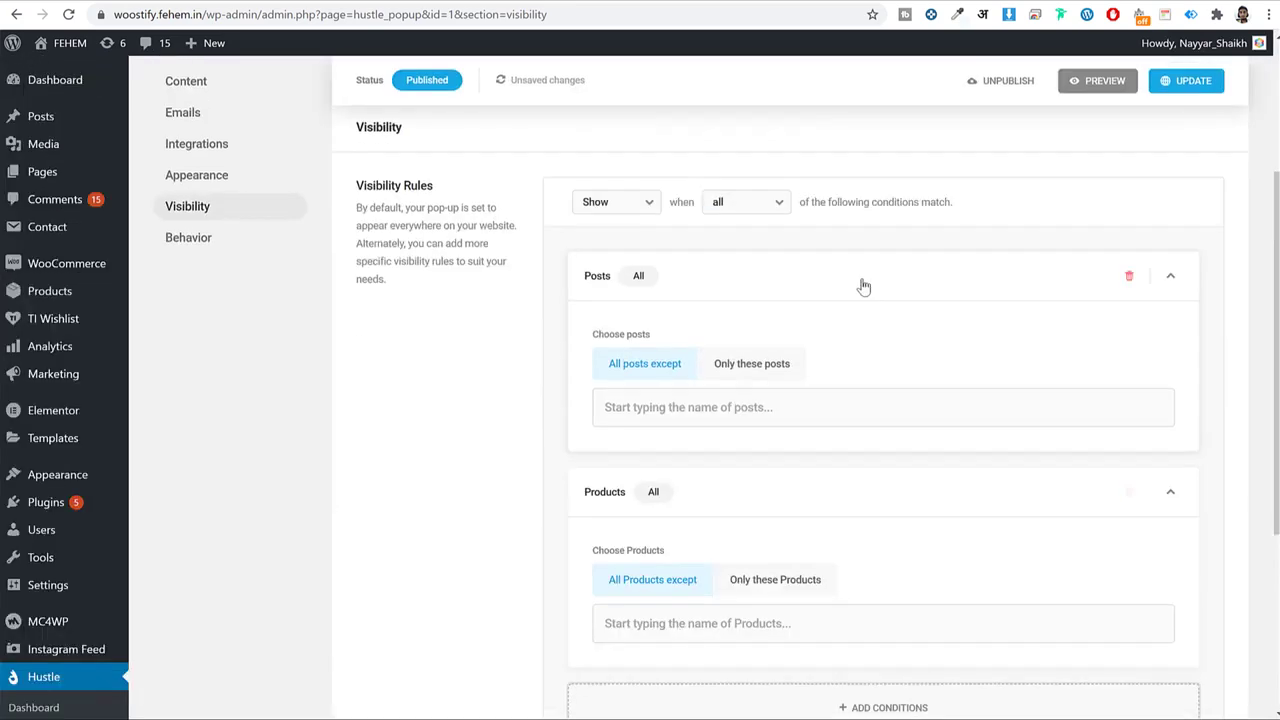
pyautogui.click(1128, 276)
pyautogui.click(1128, 278)
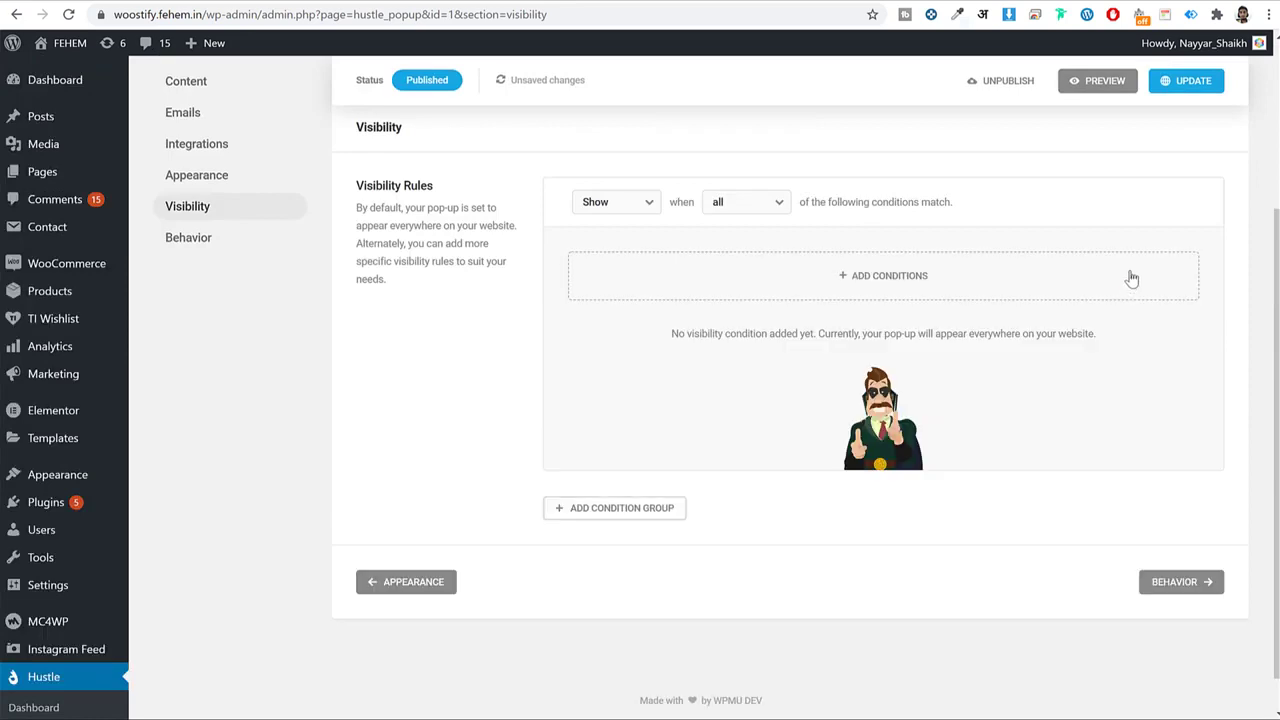
pyautogui.moveTo(410, 207); pyautogui.dragTo(466, 291)
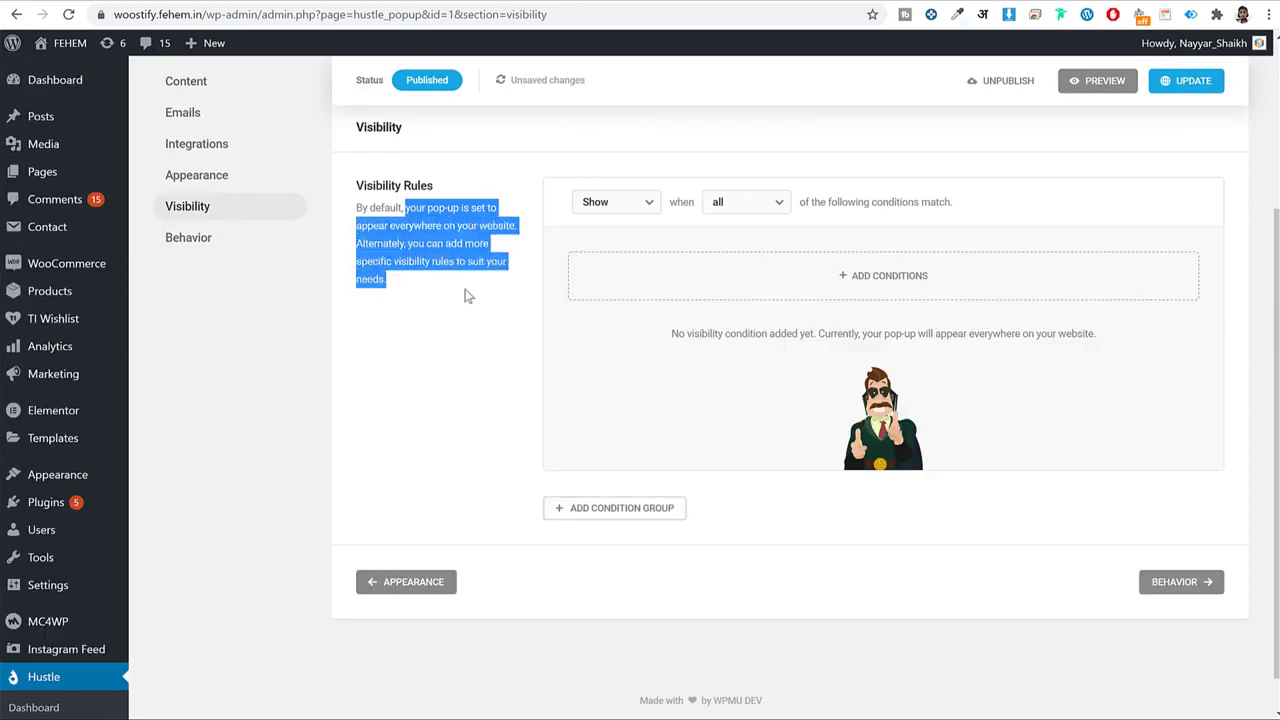
pyautogui.click(466, 291)
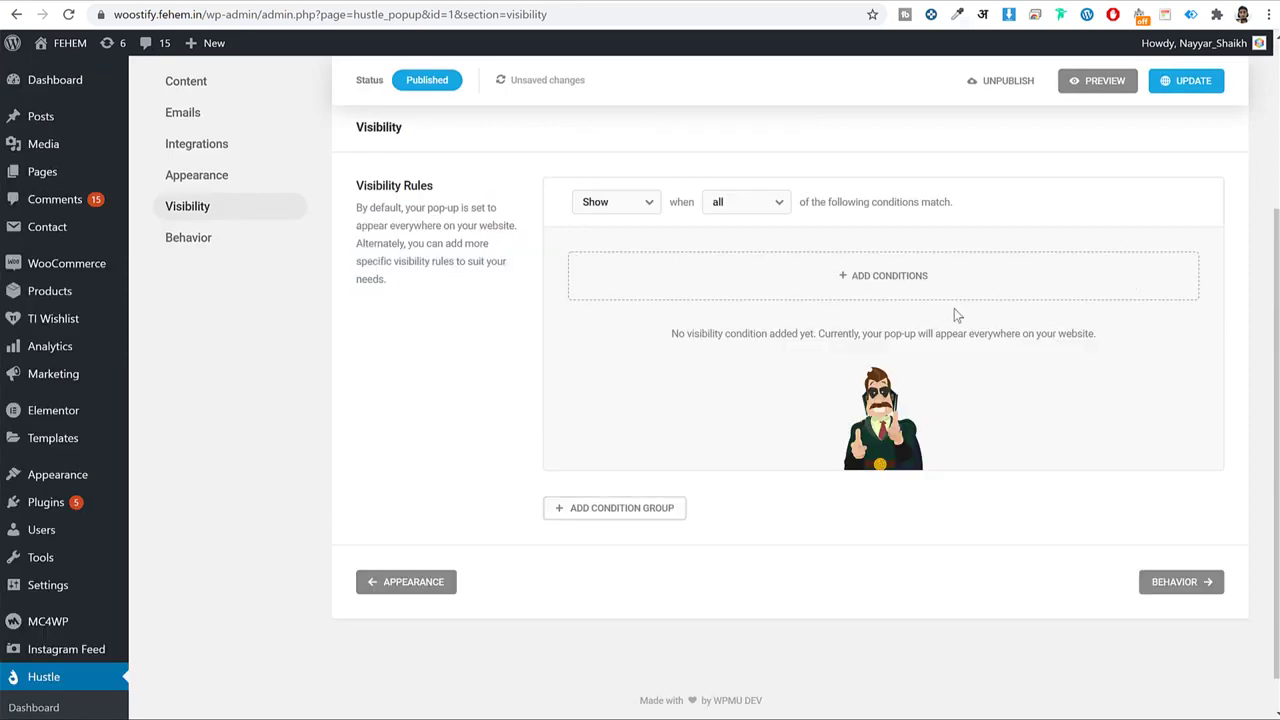
# - Enable the Scroll and Click triggers and change Page scrolled by from 20 to 50%
pyautogui.click(1199, 590)
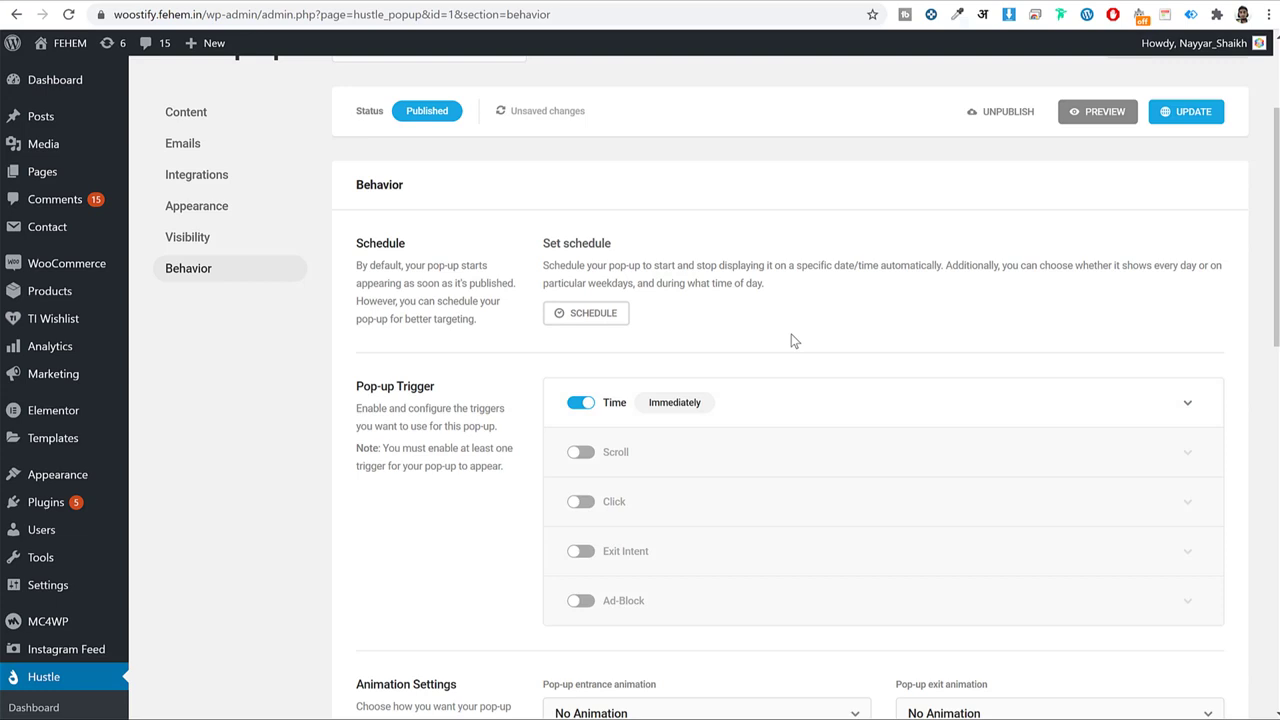
pyautogui.scroll(-2, 770, 358)
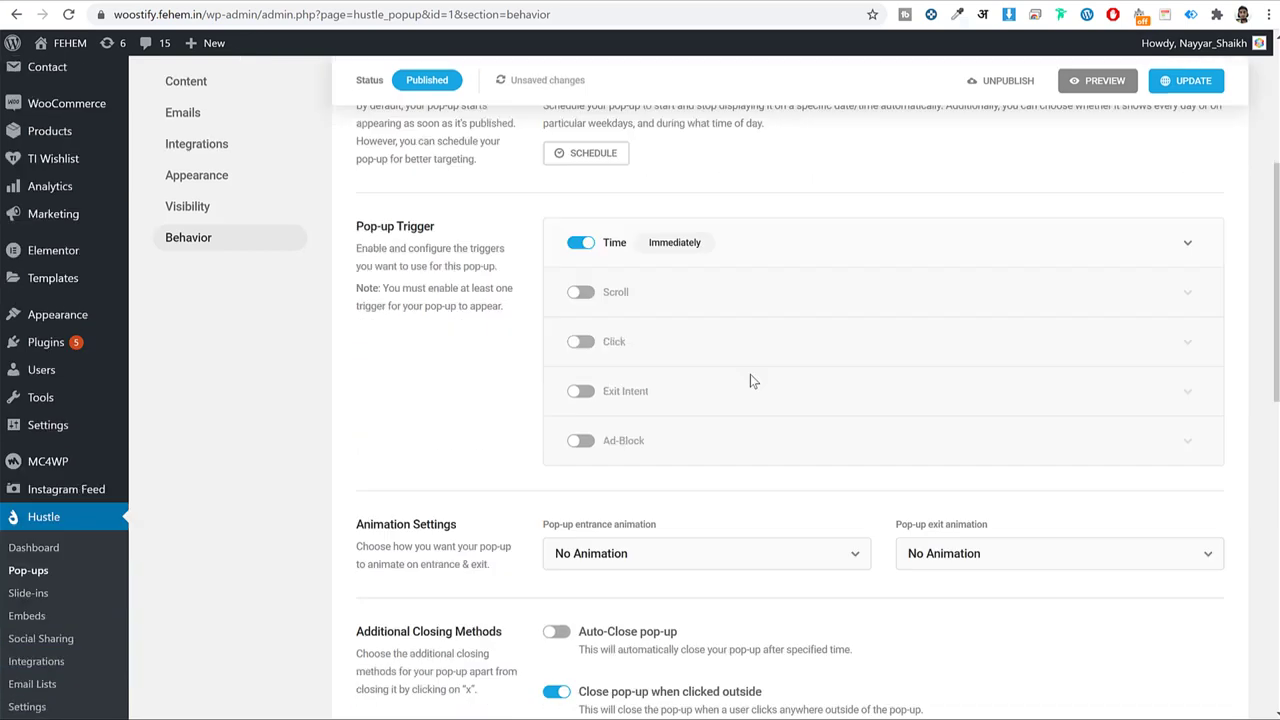
pyautogui.click(582, 291)
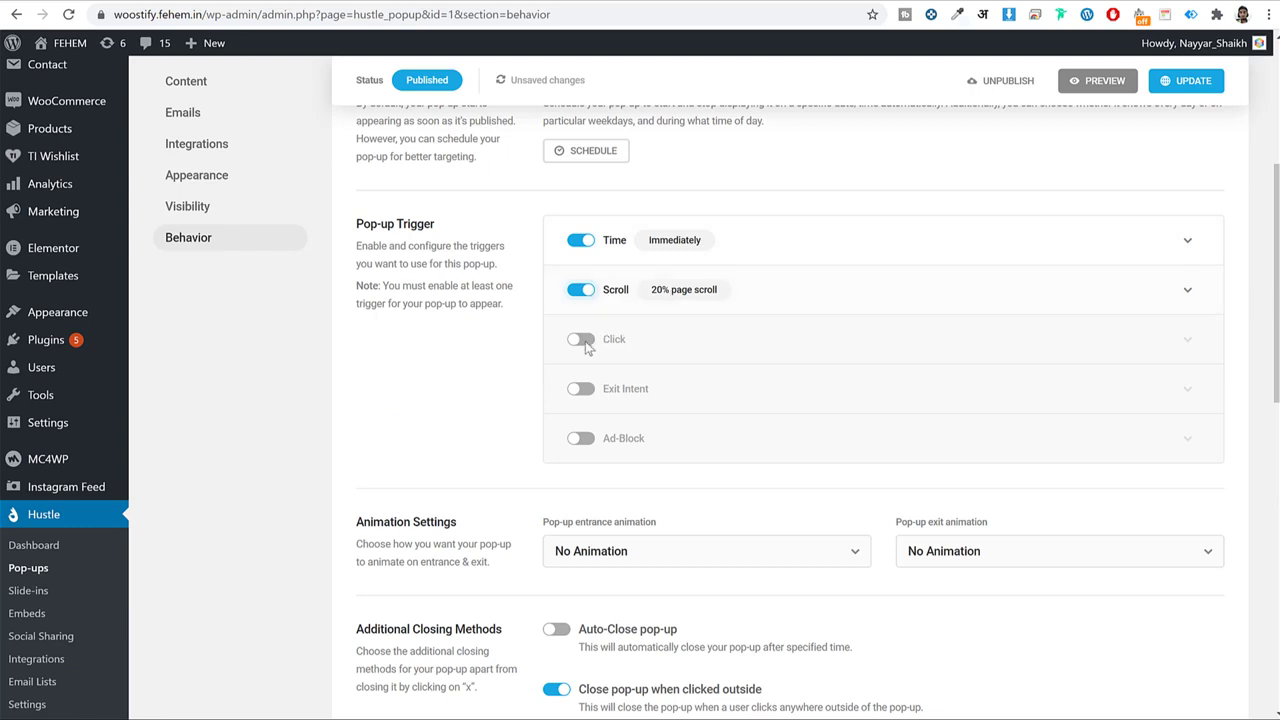
pyautogui.click(582, 340)
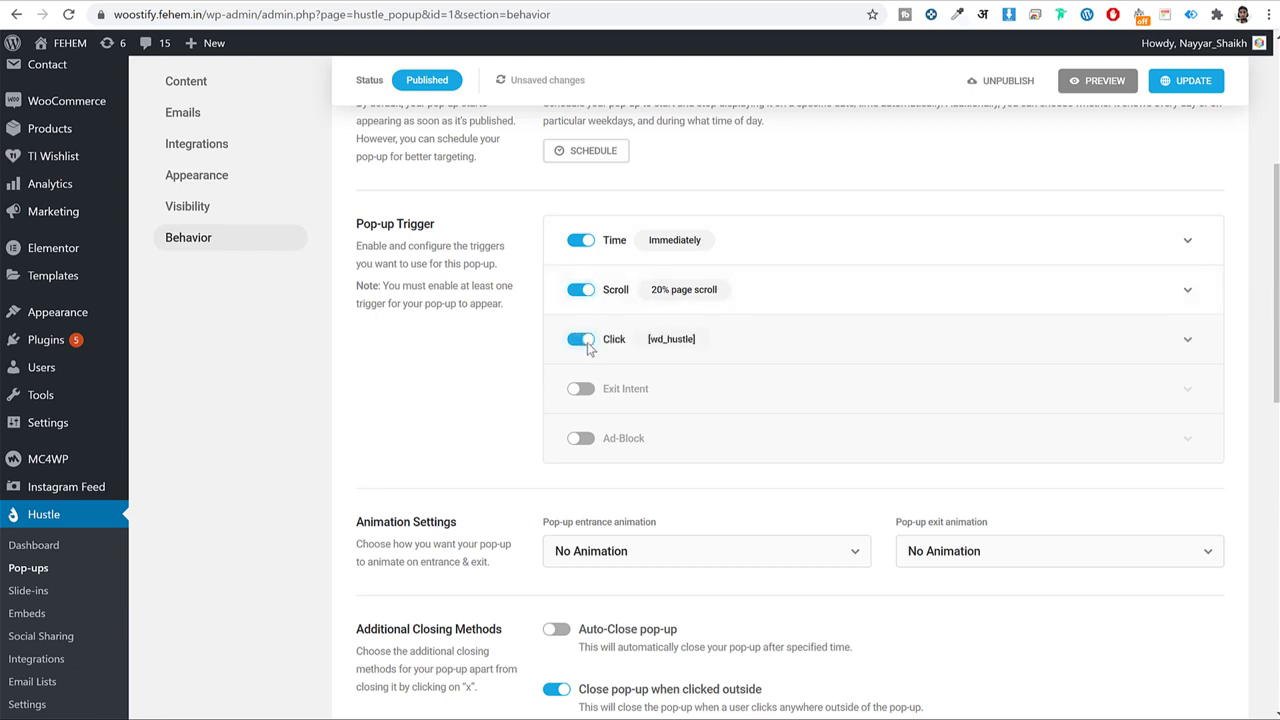
pyautogui.click(668, 297)
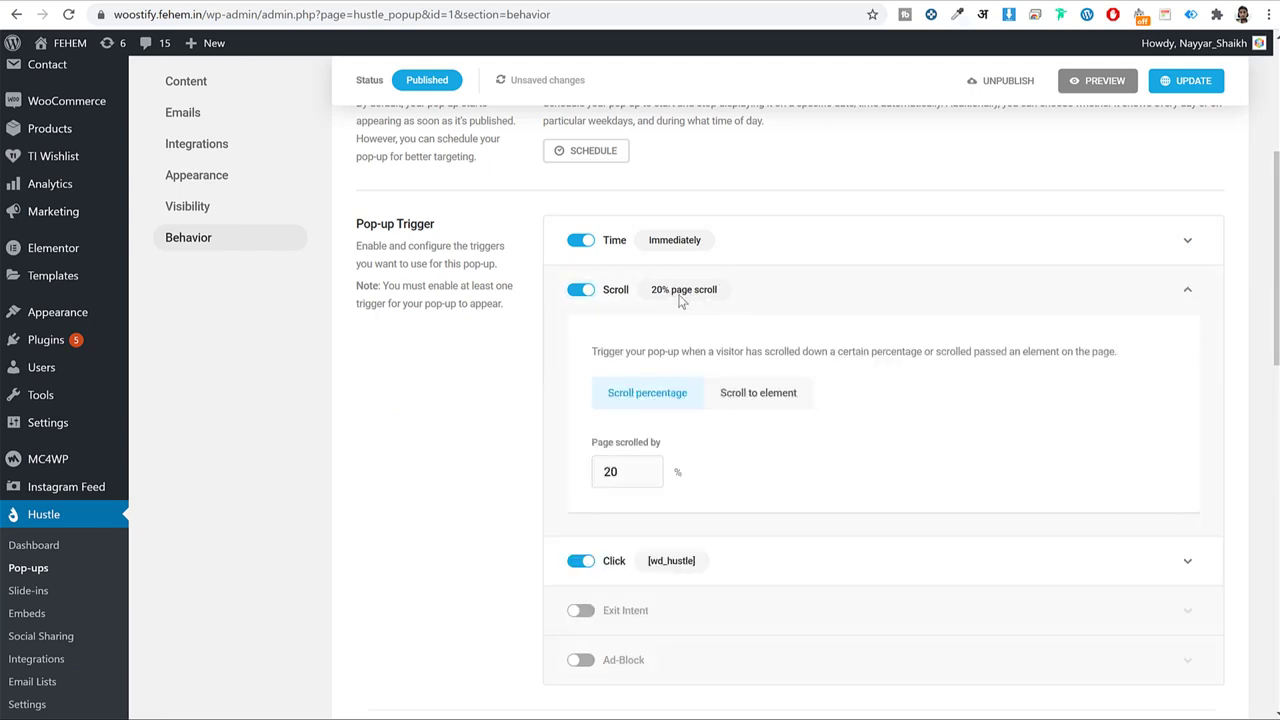
pyautogui.moveTo(634, 486); pyautogui.dragTo(530, 490)
pyautogui.click(890, 290)
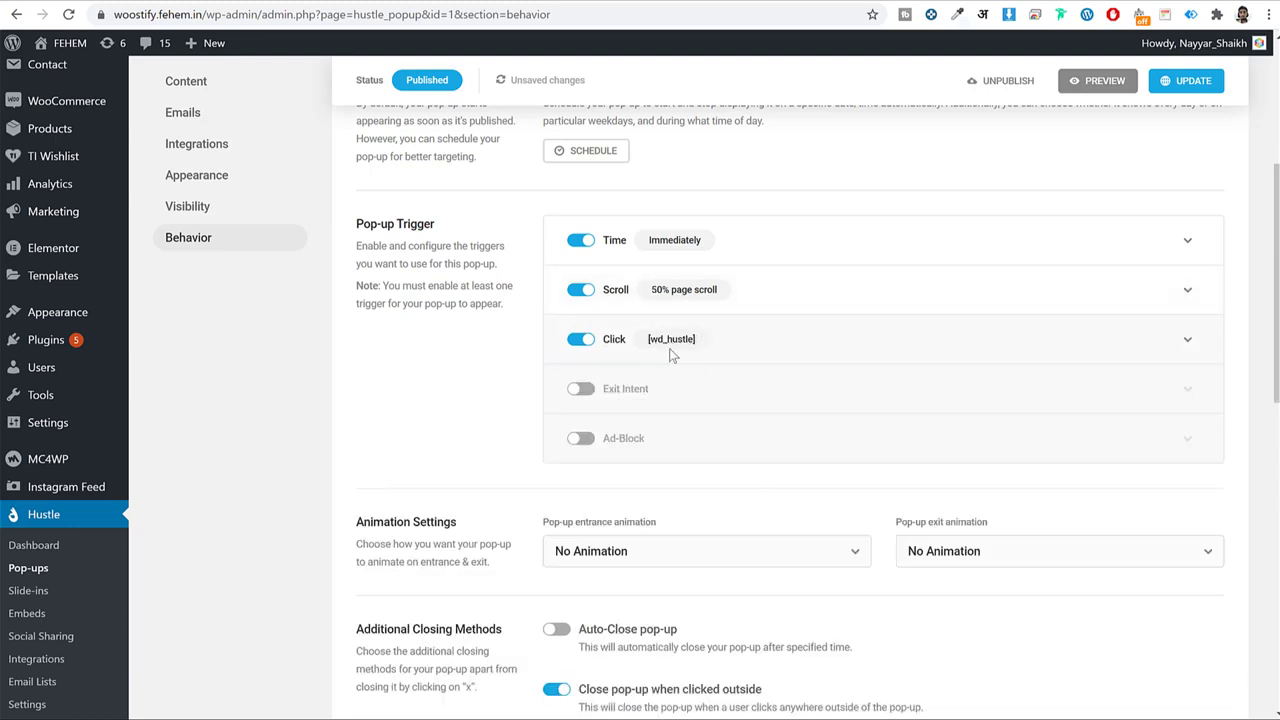
# - Enable the Exit Intent trigger and expand its settings to review them
pyautogui.click(582, 392)
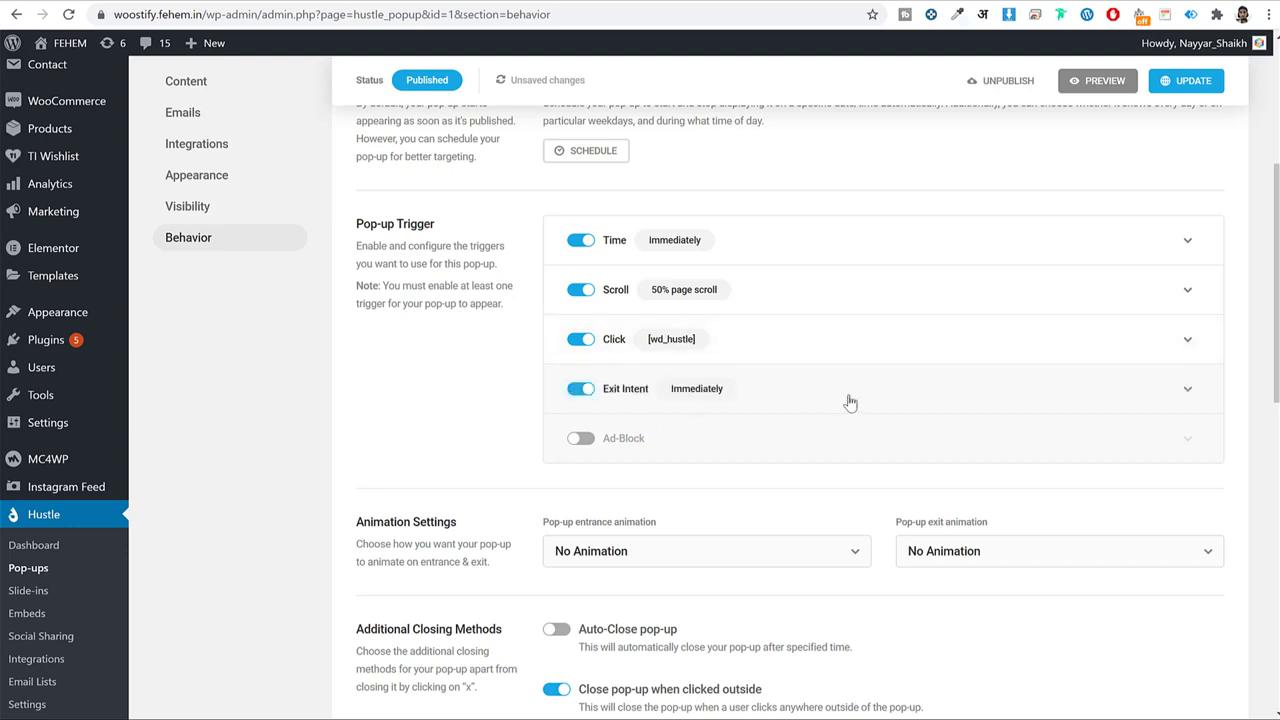
pyautogui.moveTo(652, 396); pyautogui.dragTo(598, 402)
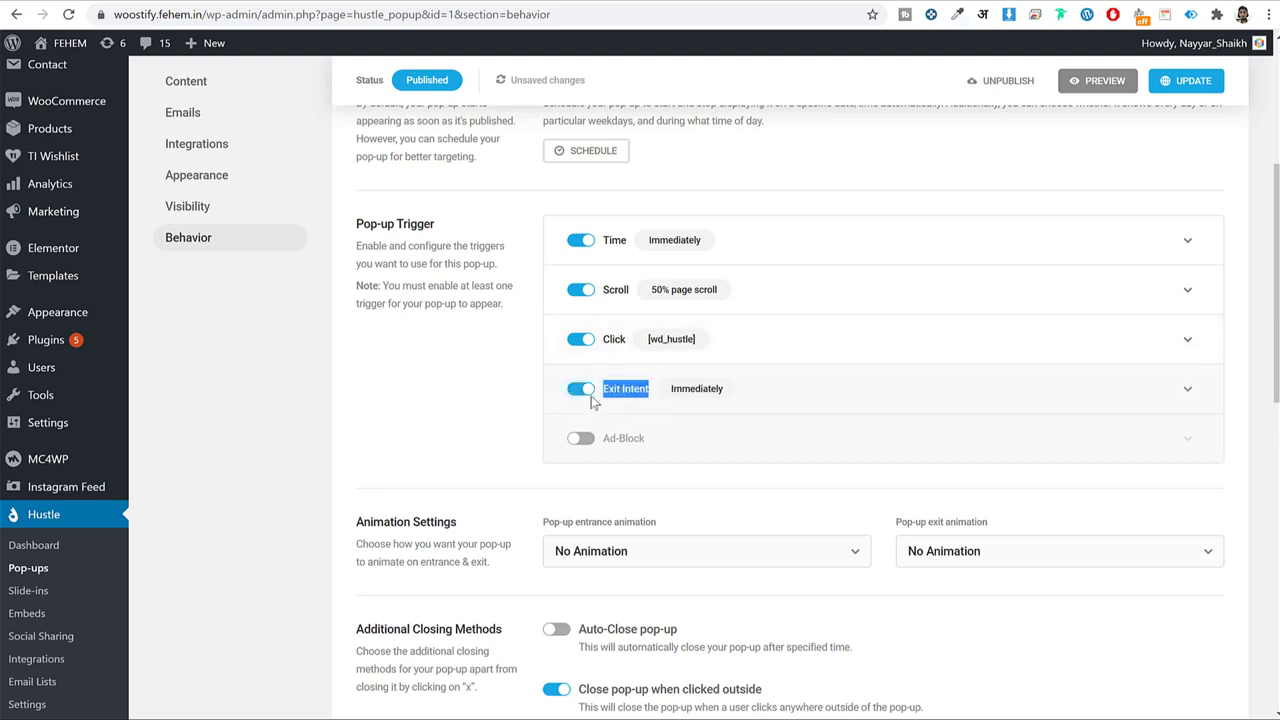
pyautogui.scroll(-3, 864, 417)
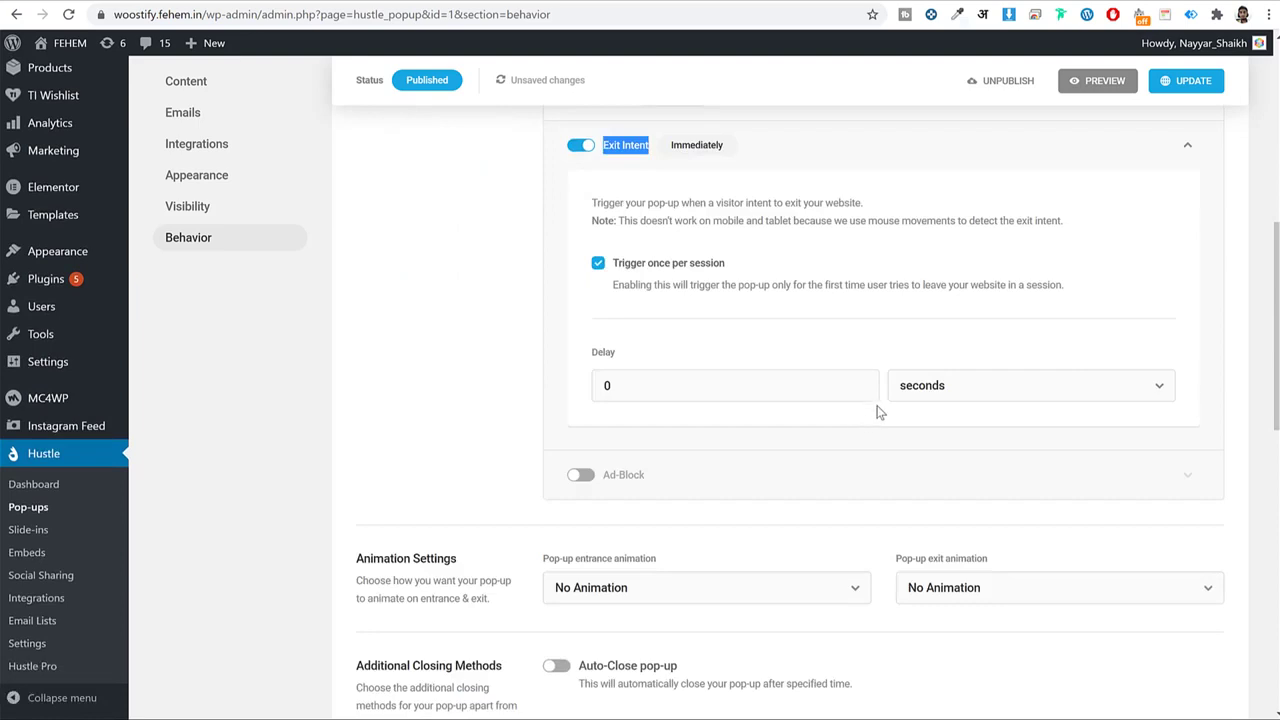
pyautogui.scroll(2, 915, 410)
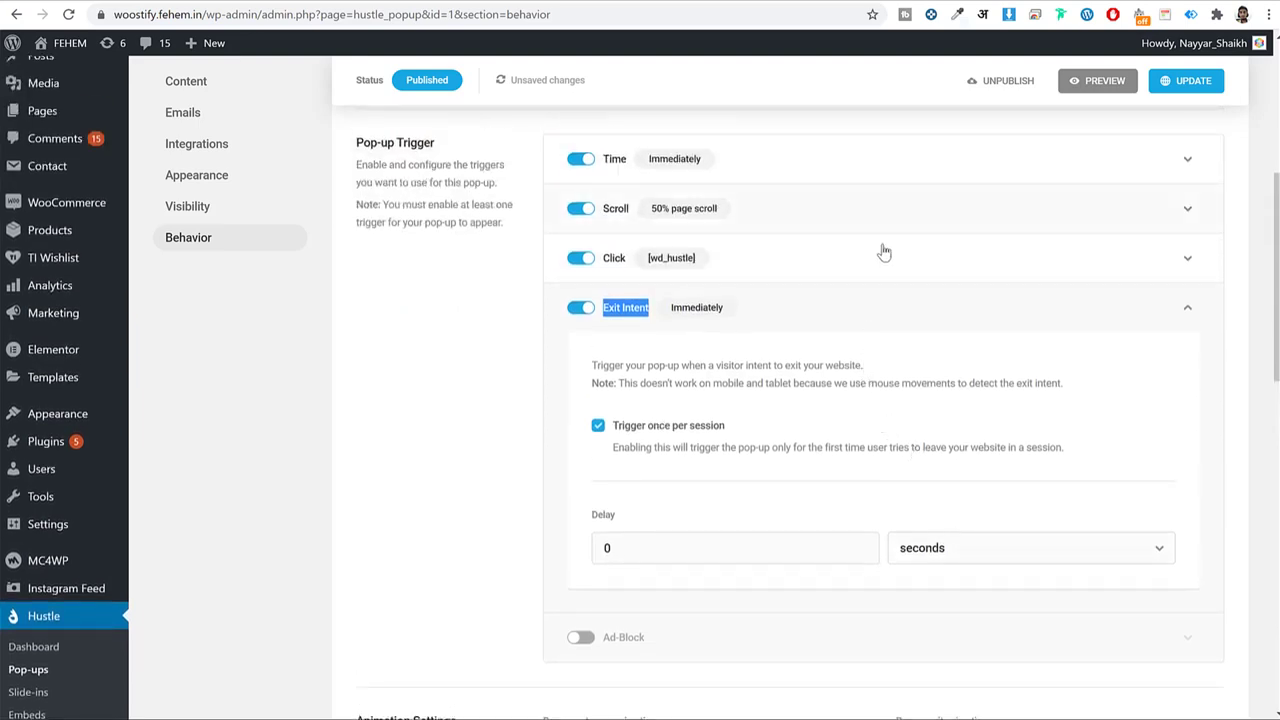
# - Open an incognito Chrome window beside the admin page and load bloggdude.com
pyautogui.click(1268, 14)
pyautogui.click(1209, 77)
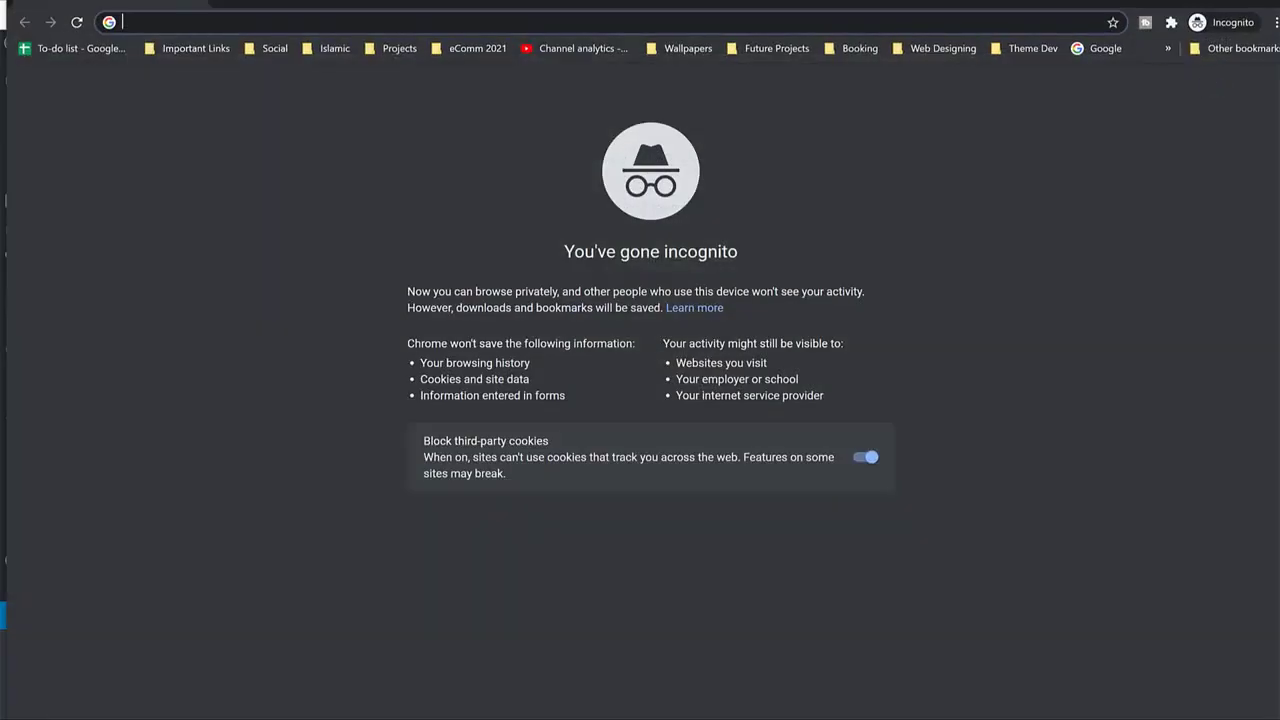
pyautogui.moveTo(753, 3); pyautogui.dragTo(823, 112)
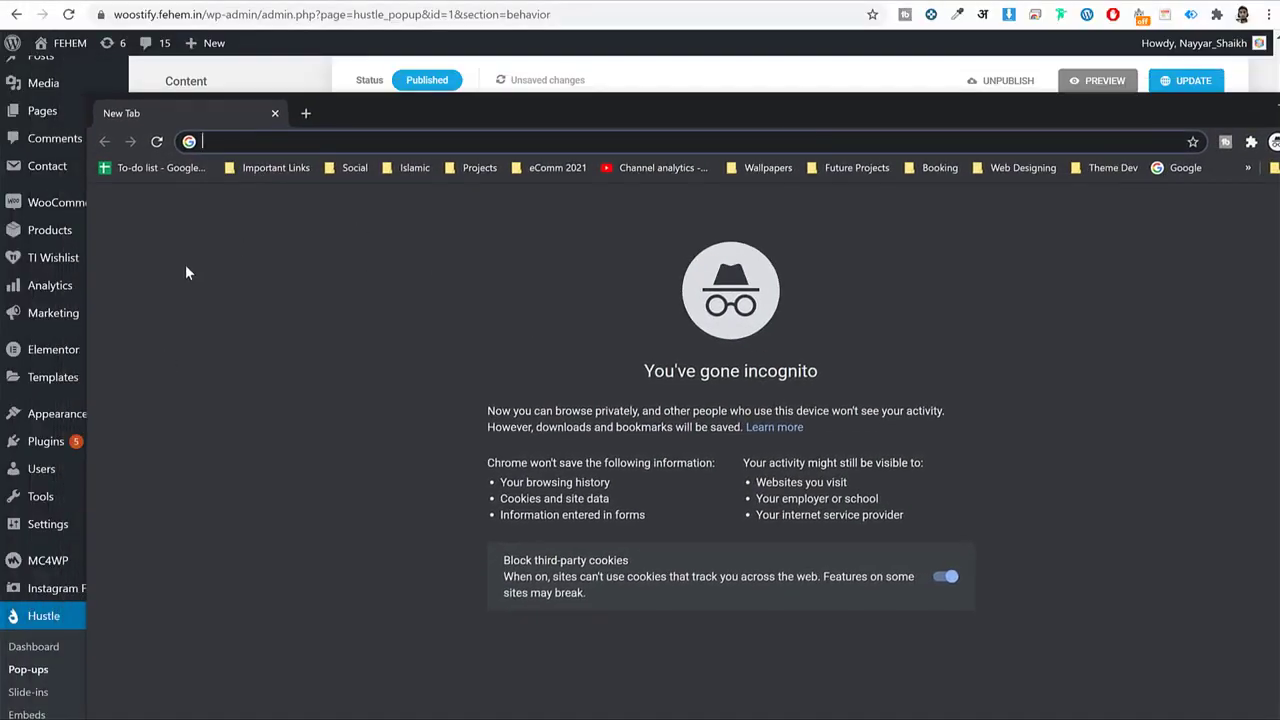
pyautogui.write('bloggdude.com')
pyautogui.press('Return')
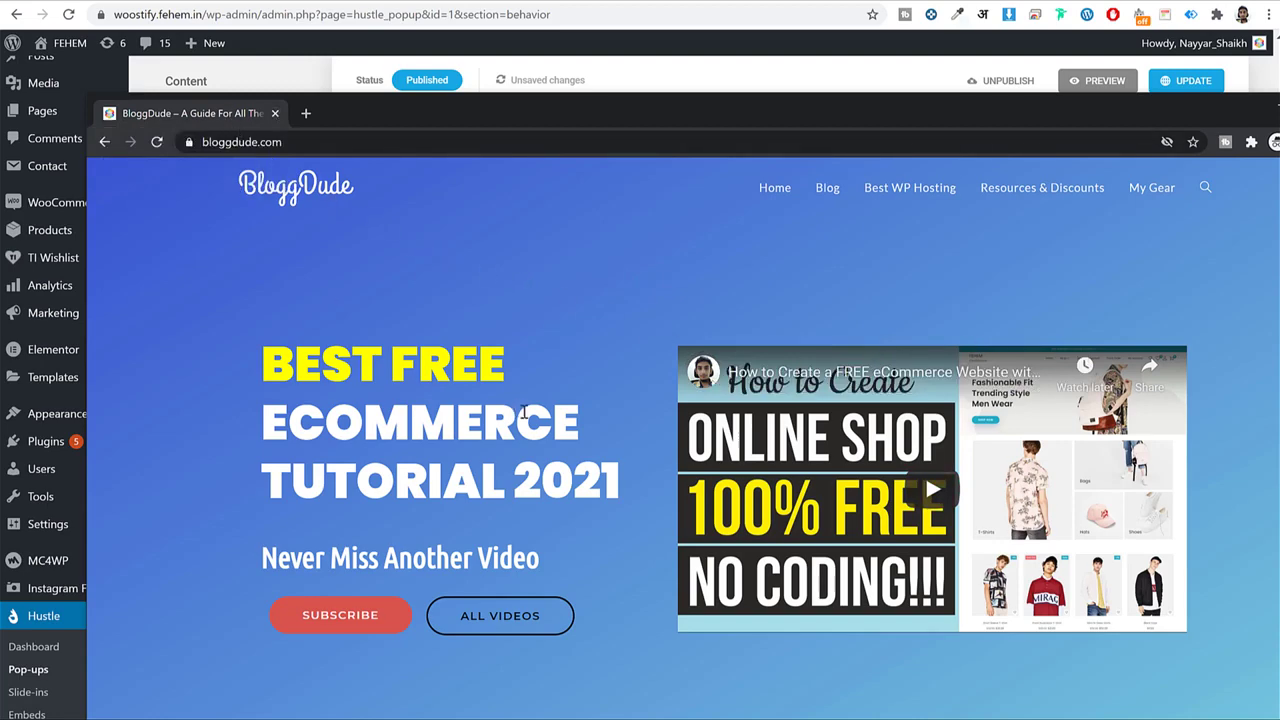
pyautogui.moveTo(870, 125); pyautogui.dragTo(826, 119)
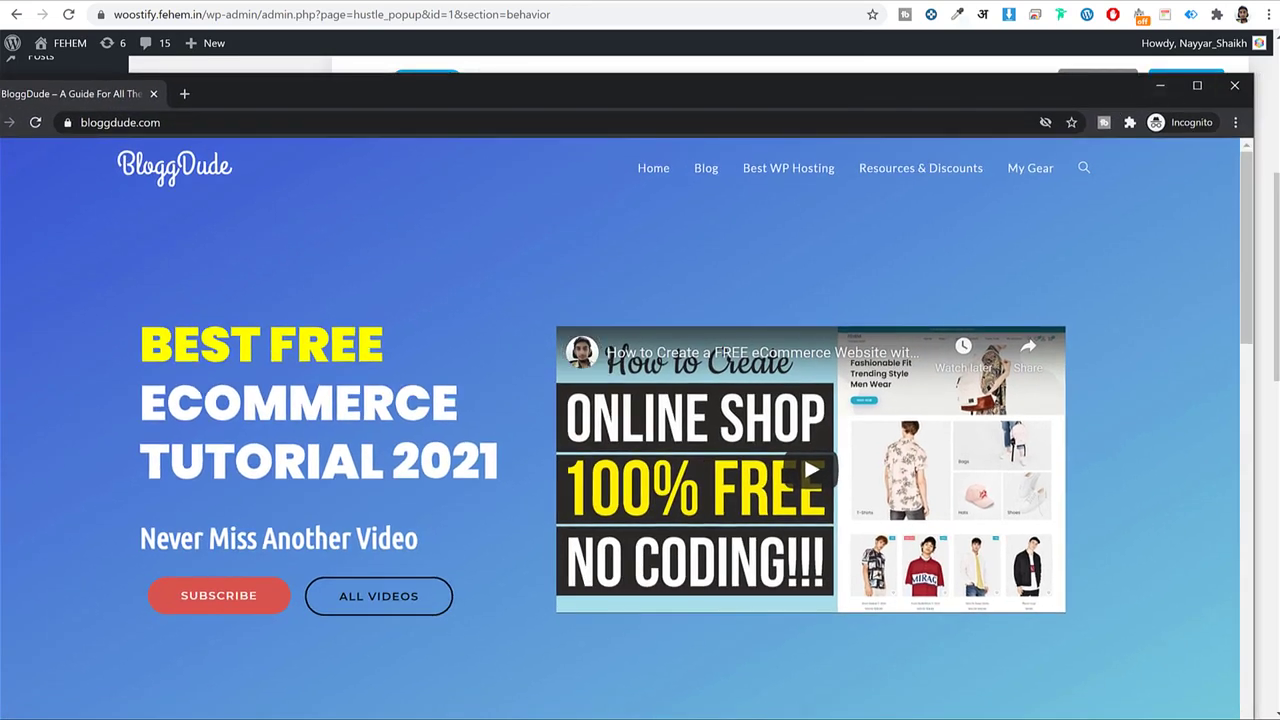
# - Close the incognito window, toggle Auto-Close on and back off, and save the behavior settings
pyautogui.click(1234, 85)
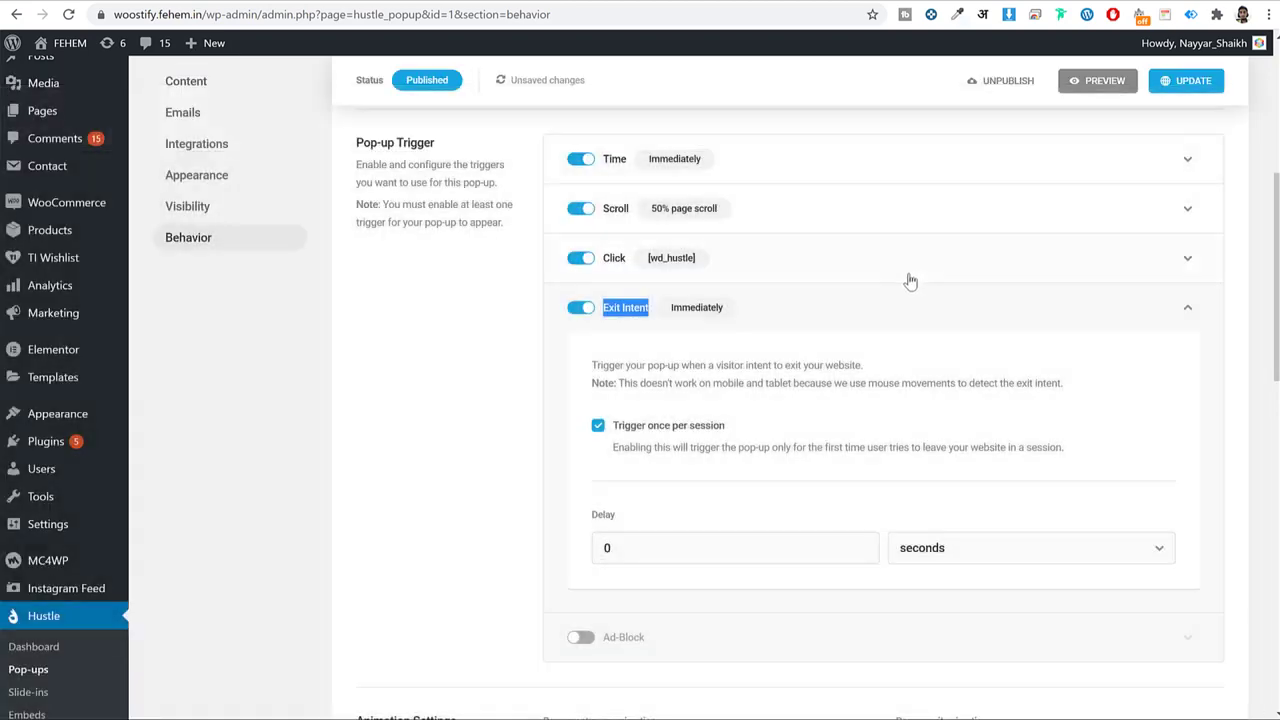
pyautogui.click(811, 326)
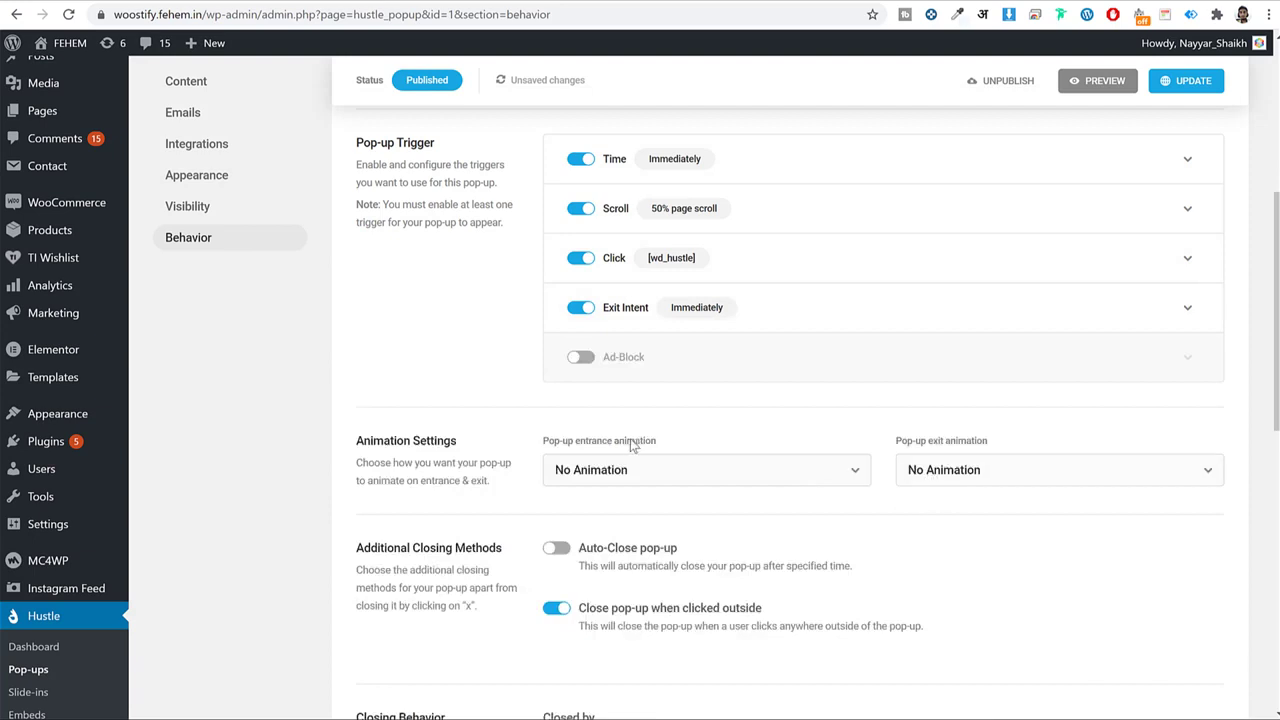
pyautogui.scroll(-2, 657, 408)
pyautogui.scroll(-1, 657, 408)
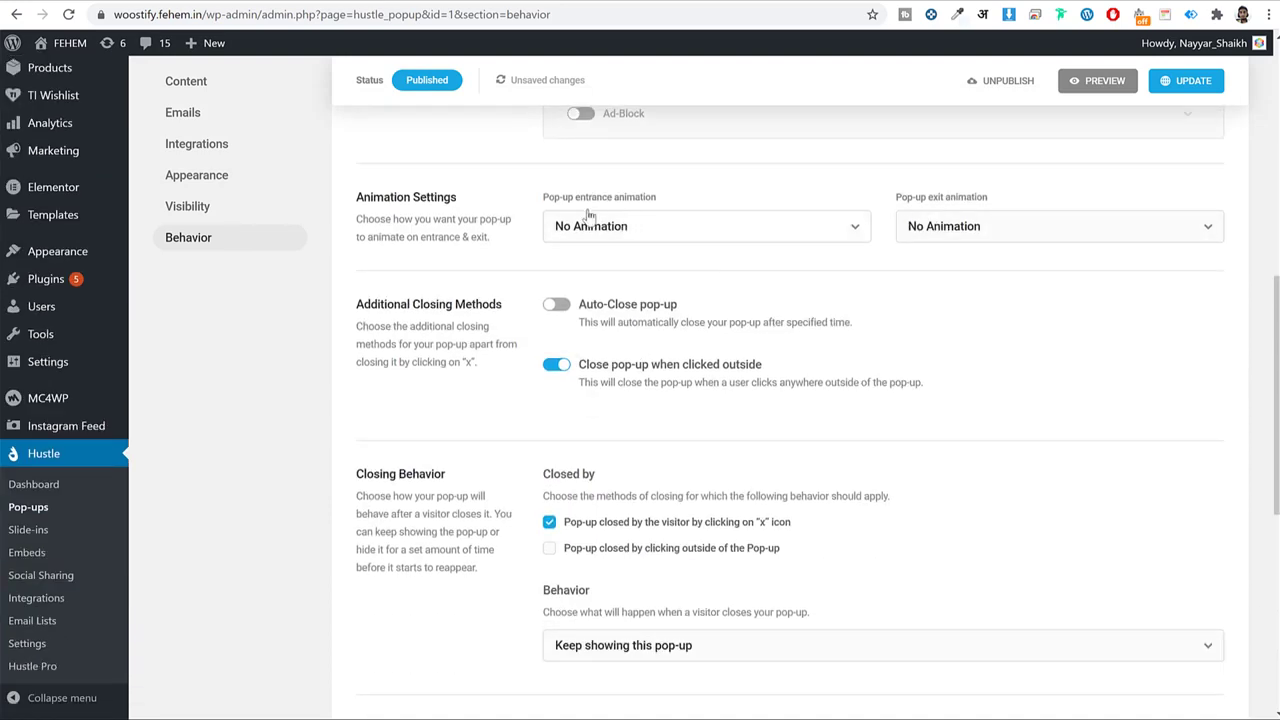
pyautogui.moveTo(554, 197); pyautogui.dragTo(727, 206)
pyautogui.moveTo(905, 205); pyautogui.dragTo(1011, 223)
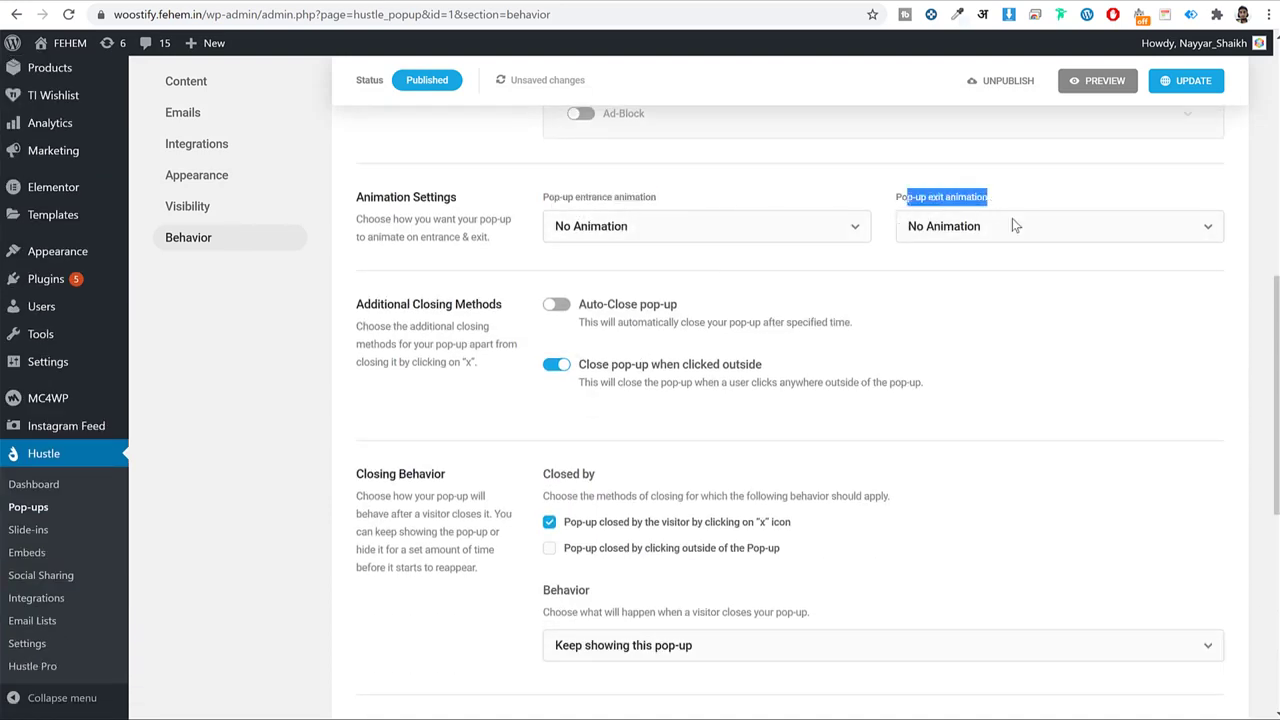
pyautogui.click(1007, 310)
pyautogui.scroll(-1, 960, 300)
pyautogui.click(902, 236)
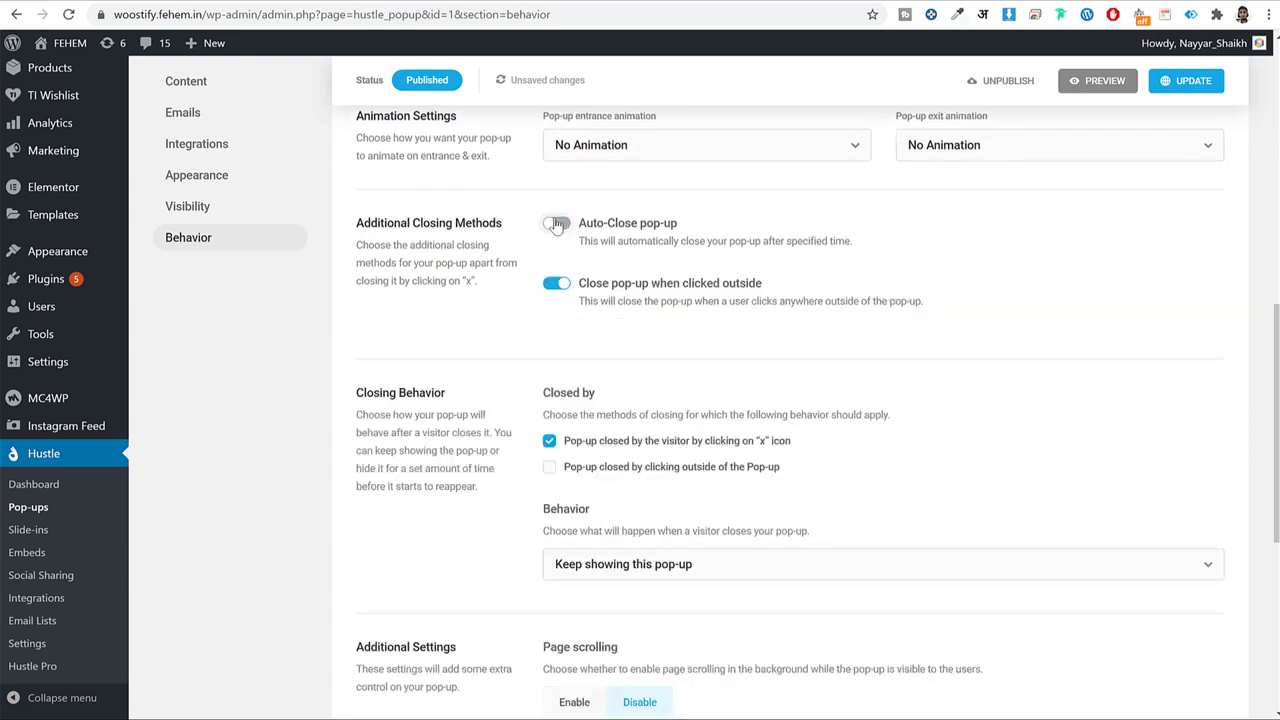
pyautogui.scroll(-4, 1056, 456)
pyautogui.scroll(-1, 1056, 458)
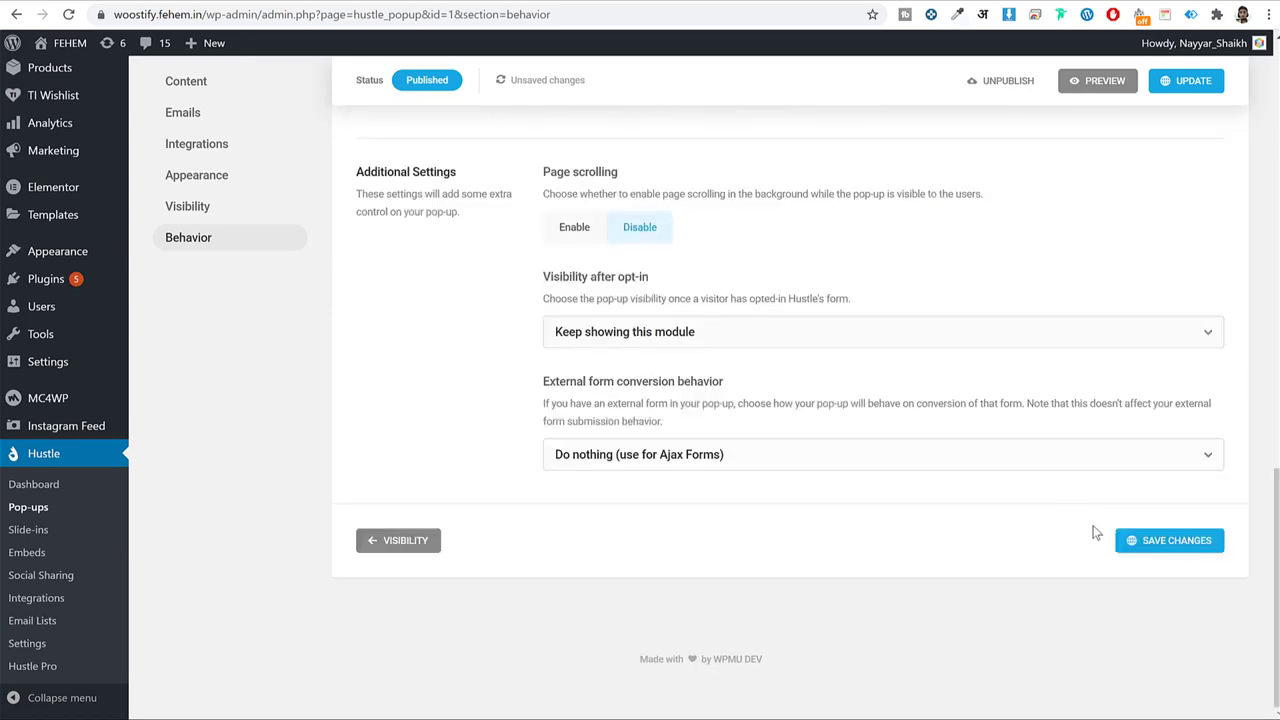
pyautogui.click(1173, 545)
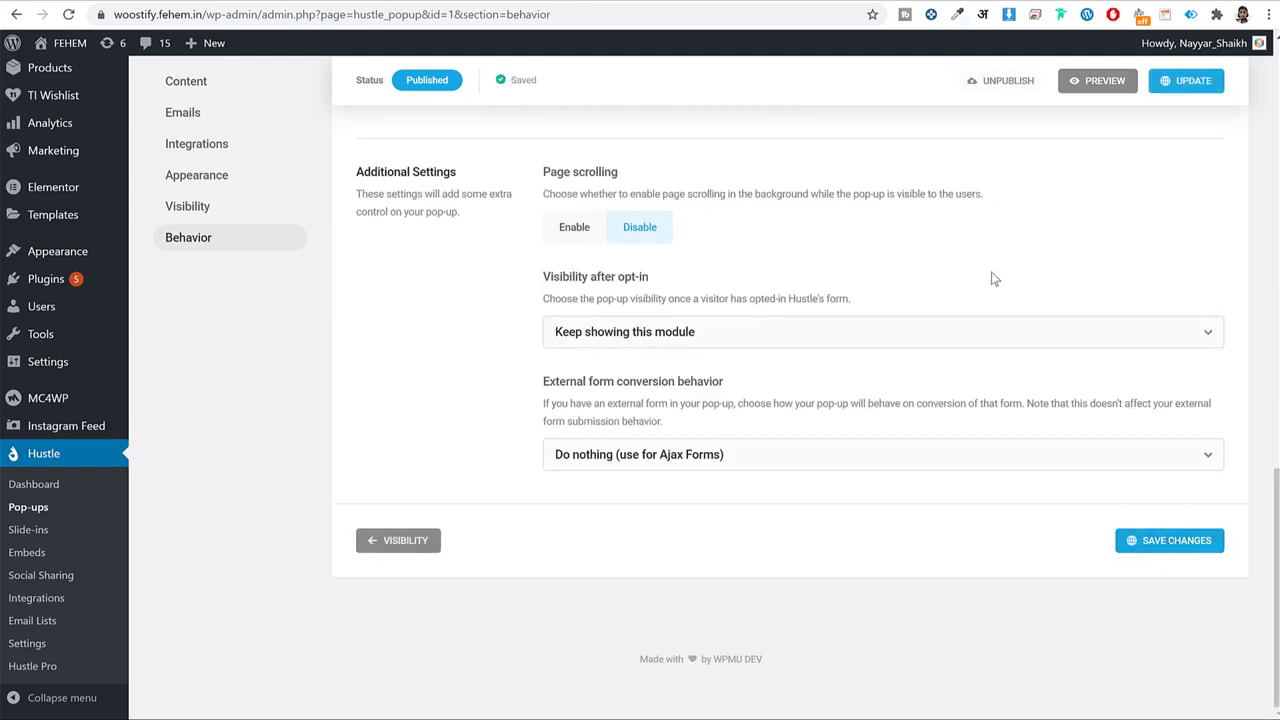
# - Open the shop's home page from the blog post tab
pyautogui.hotkey('ctrl', 'Tab')
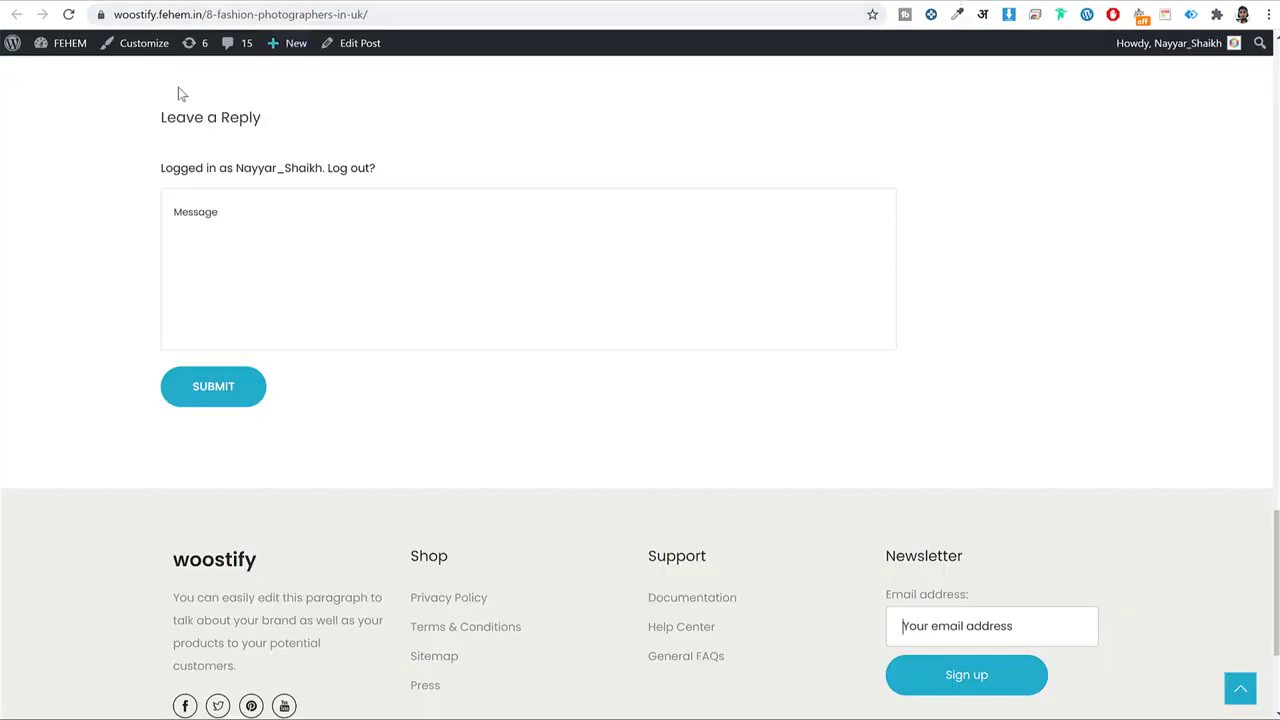
pyautogui.scroll(15, 200, 156)
pyautogui.scroll(1, 336, 118)
pyautogui.click(188, 122)
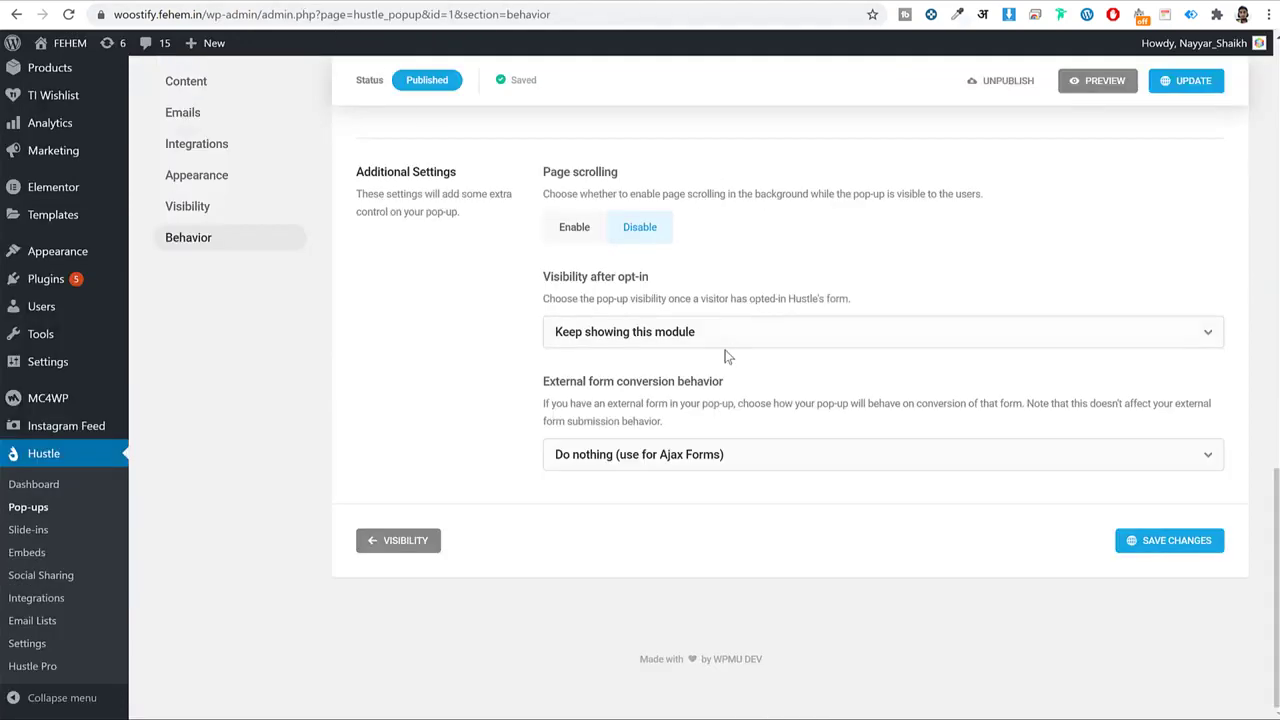
pyautogui.scroll(10, 729, 362)
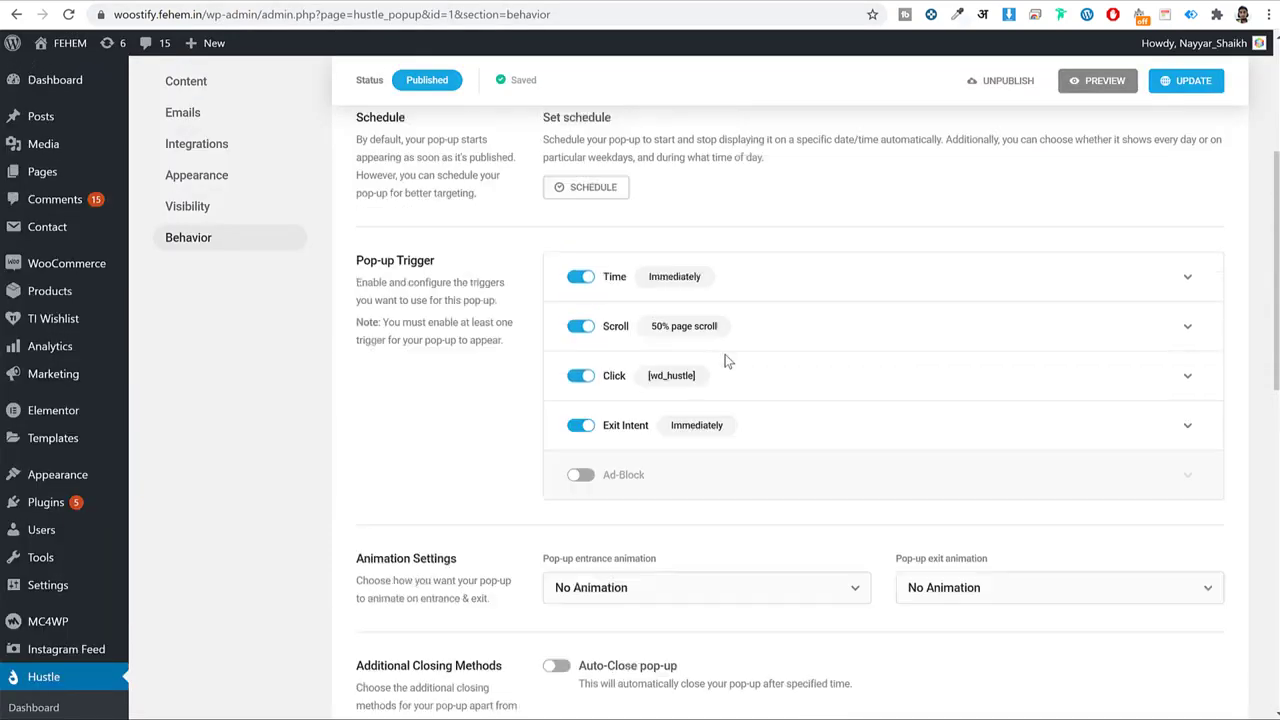
pyautogui.scroll(-2, 613, 505)
# - Switch off the Time and Click pop-up triggers and Update the pop-up
pyautogui.click(580, 333)
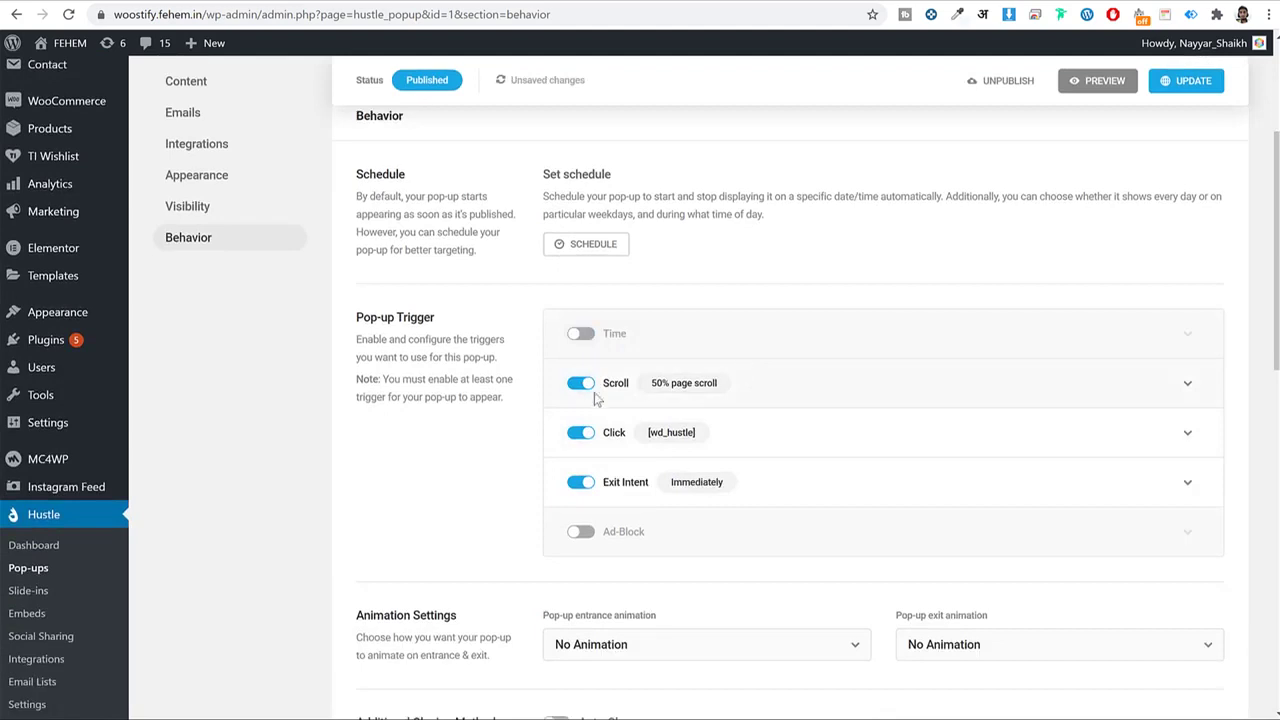
pyautogui.click(580, 432)
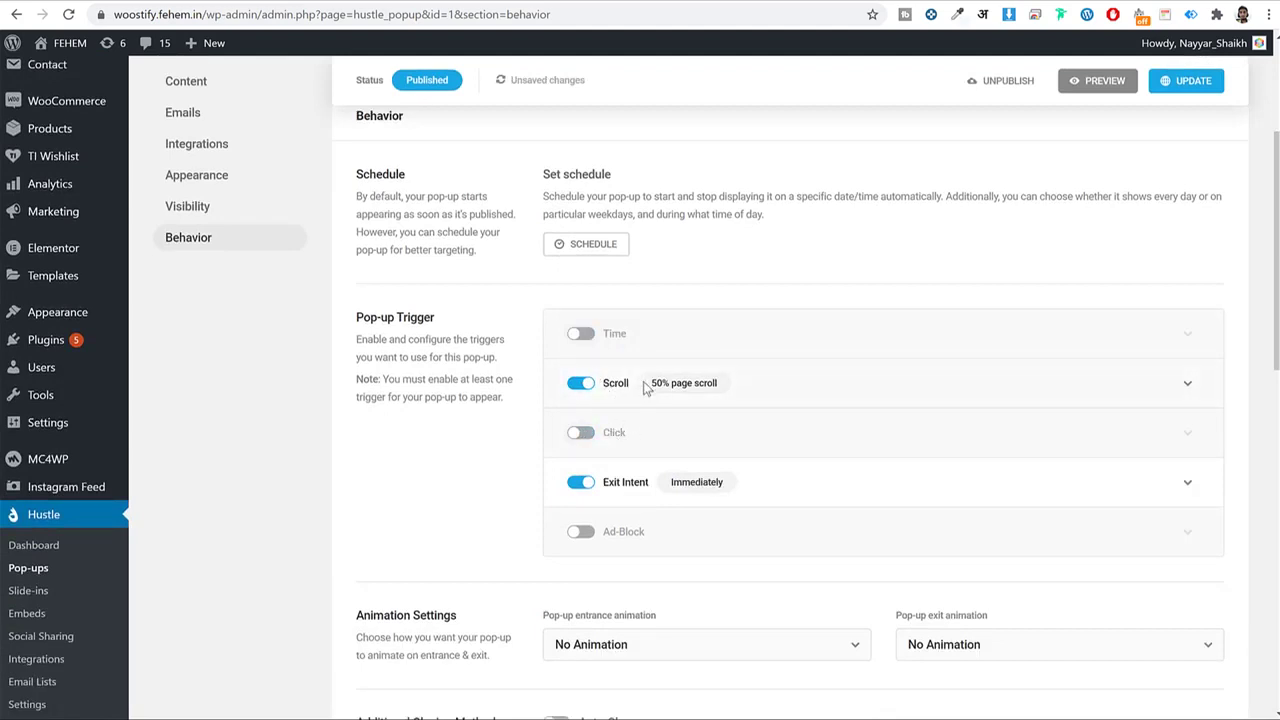
pyautogui.scroll(-6, 718, 483)
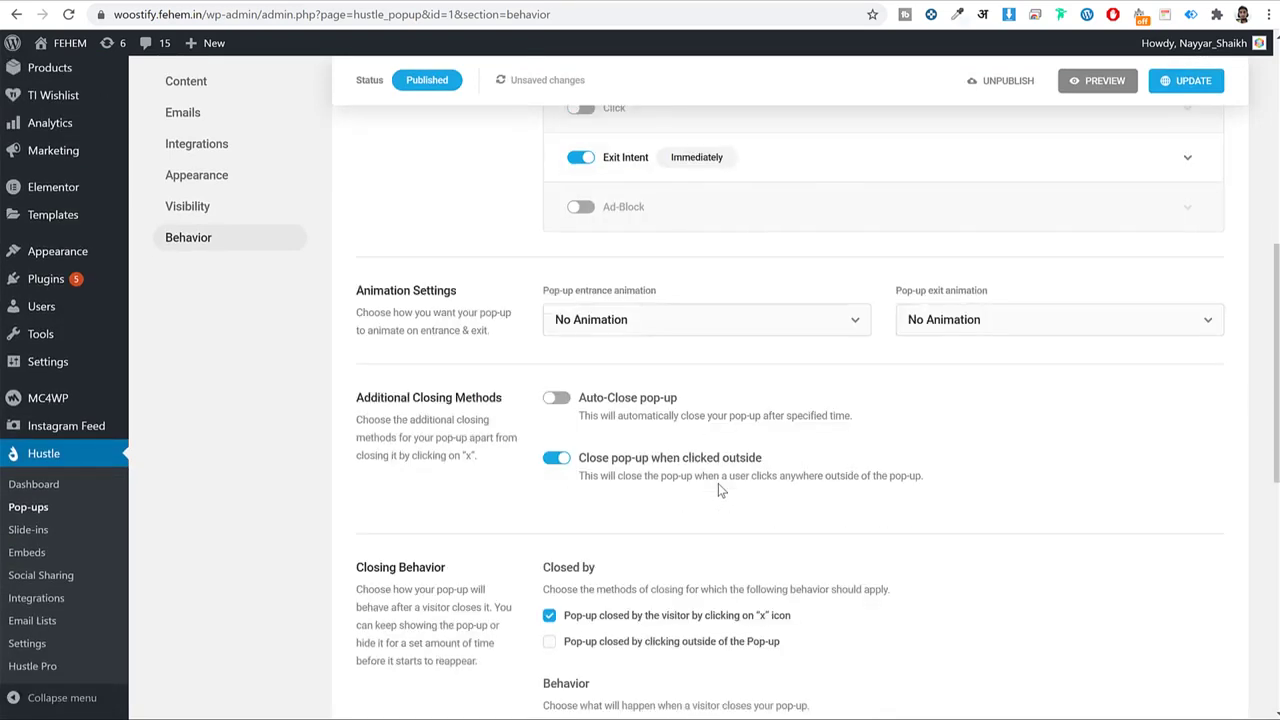
pyautogui.click(1192, 84)
pyautogui.scroll(4, 879, 269)
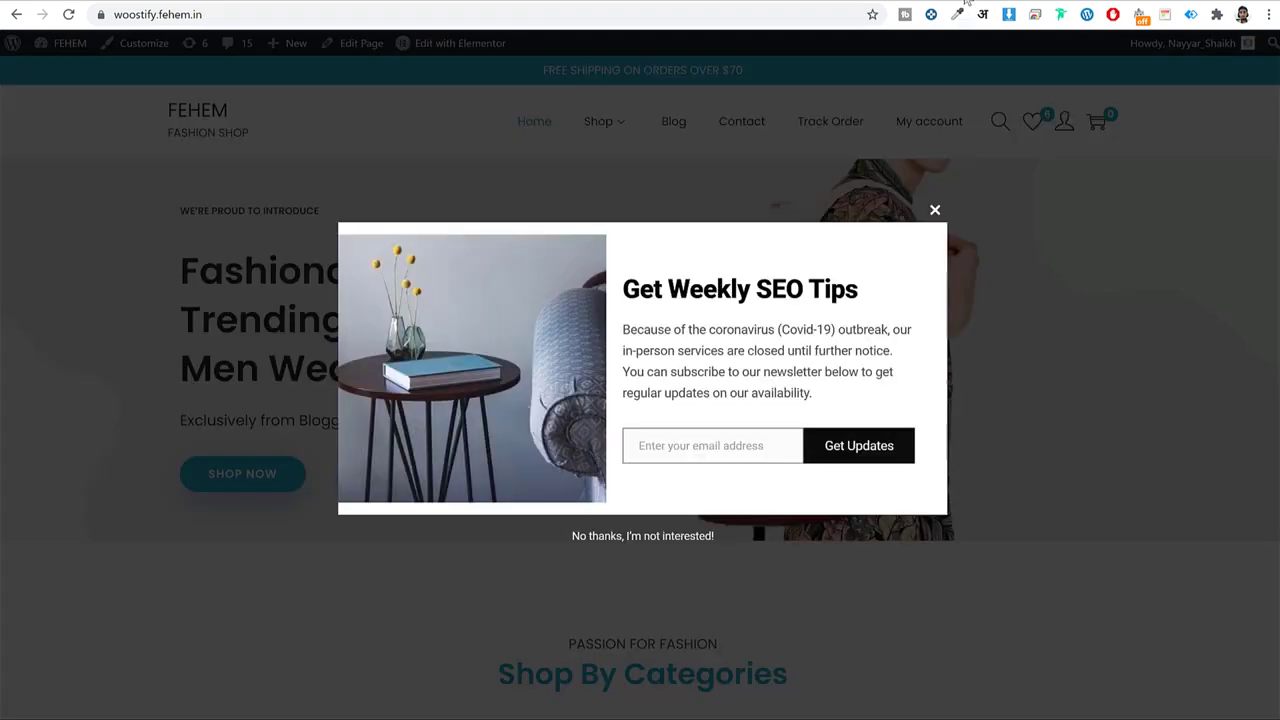
# - Reload the shop home page, dismiss the Get Weekly SEO Tips pop-up there and on T-Shirt DAD, then go to the editor
pyautogui.click(526, 12)
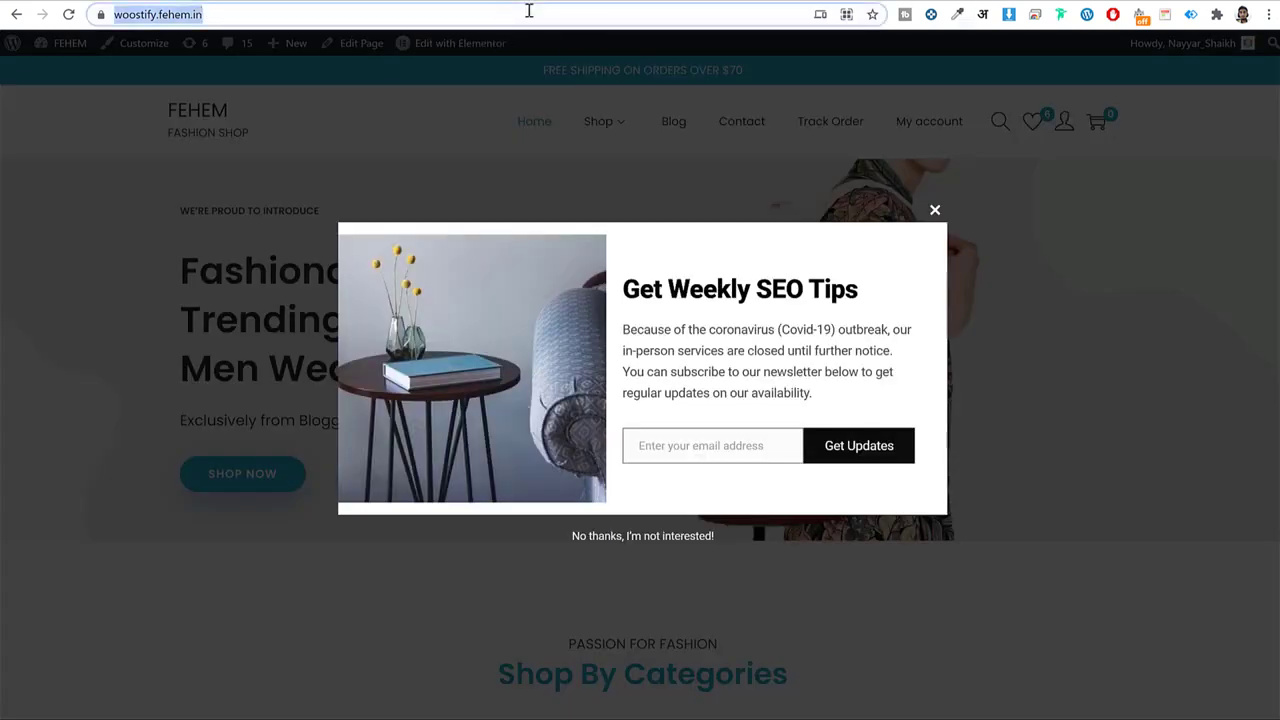
pyautogui.press('Return')
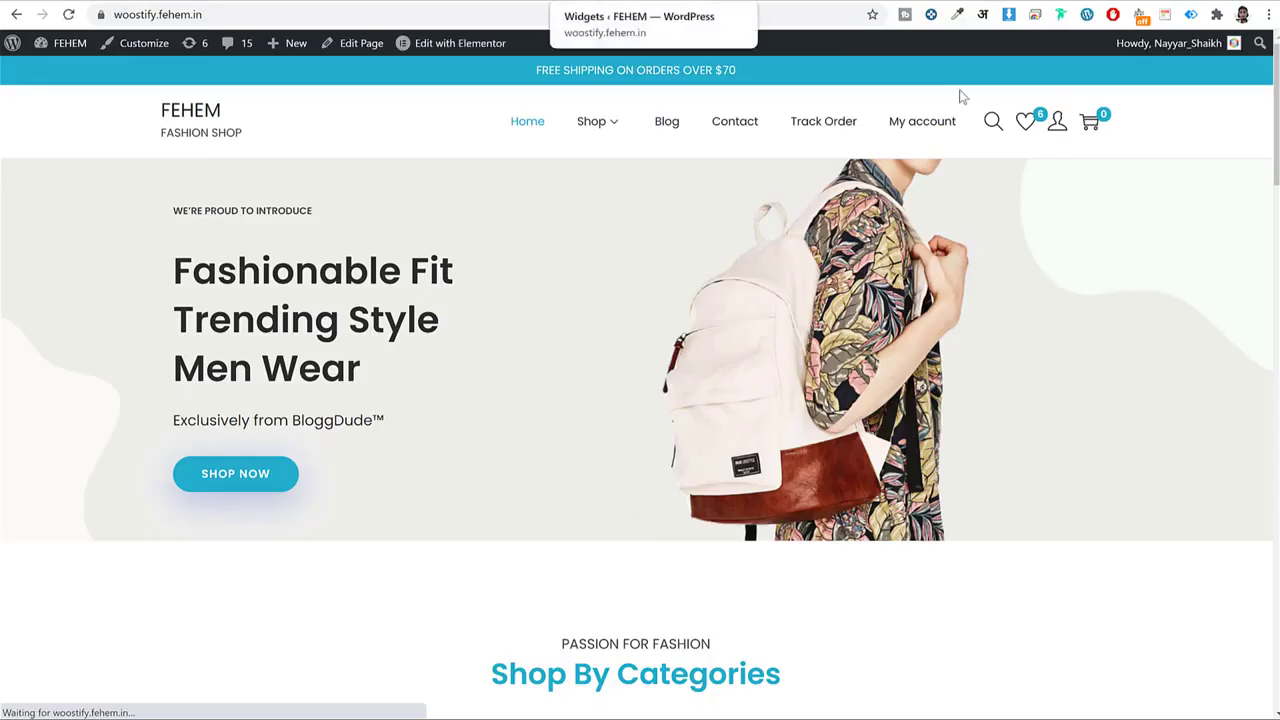
pyautogui.scroll(-1, 1106, 277)
pyautogui.scroll(-3, 1106, 277)
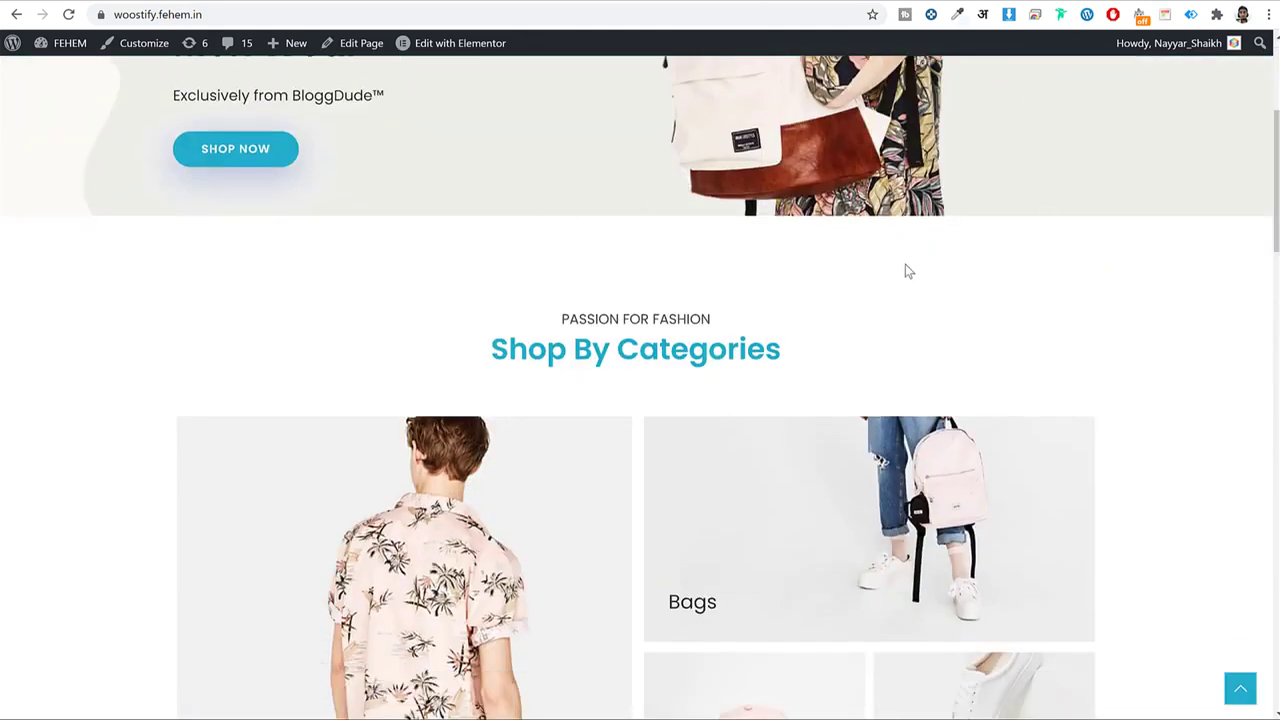
pyautogui.scroll(-8, 905, 268)
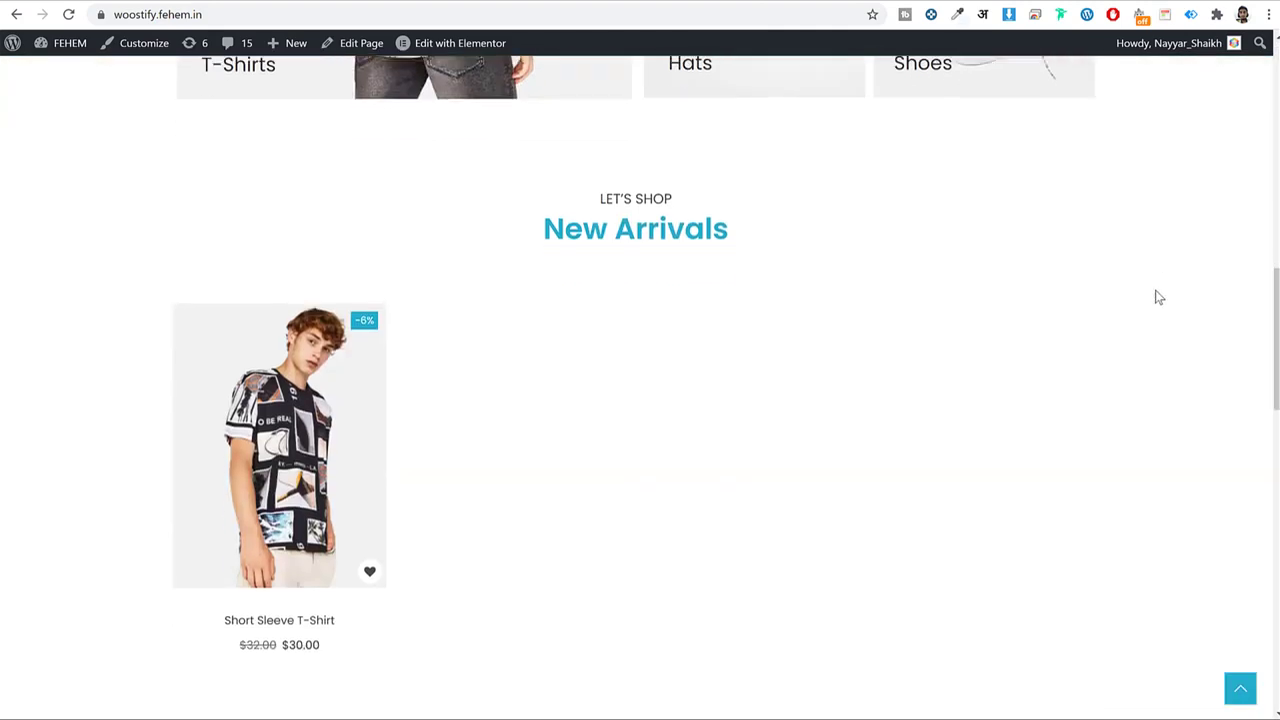
pyautogui.scroll(-9, 1158, 297)
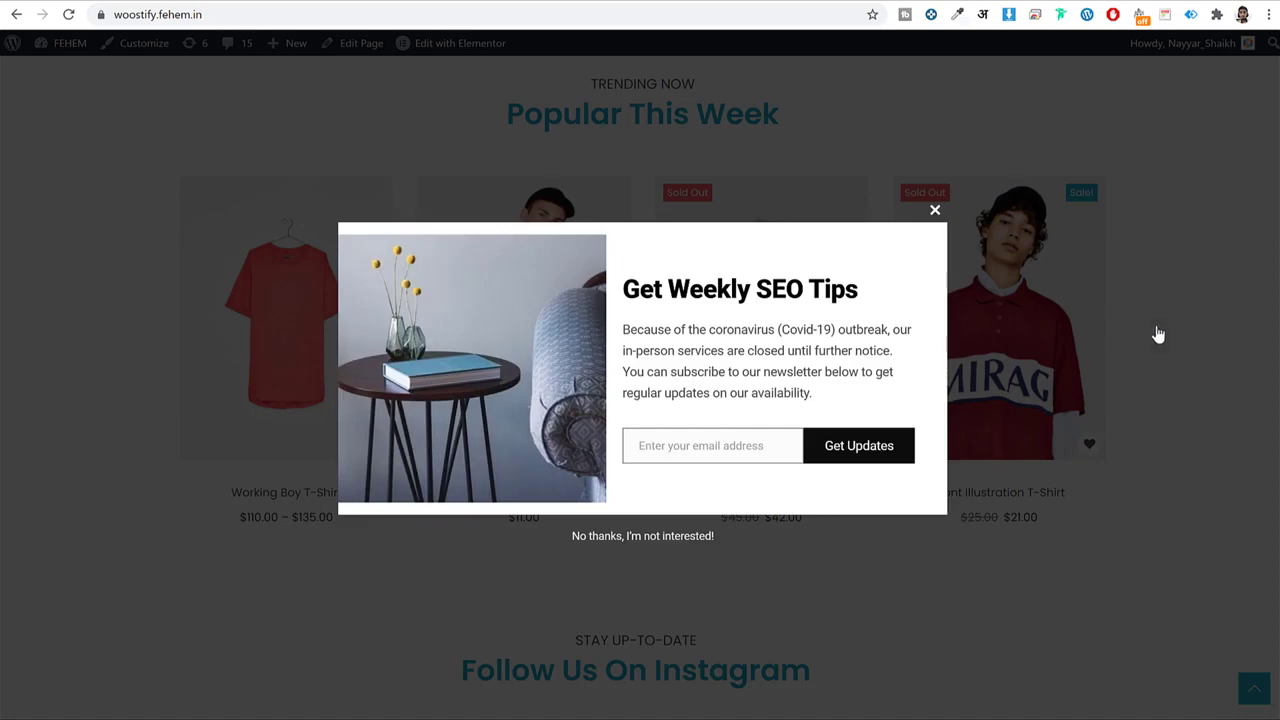
pyautogui.click(935, 210)
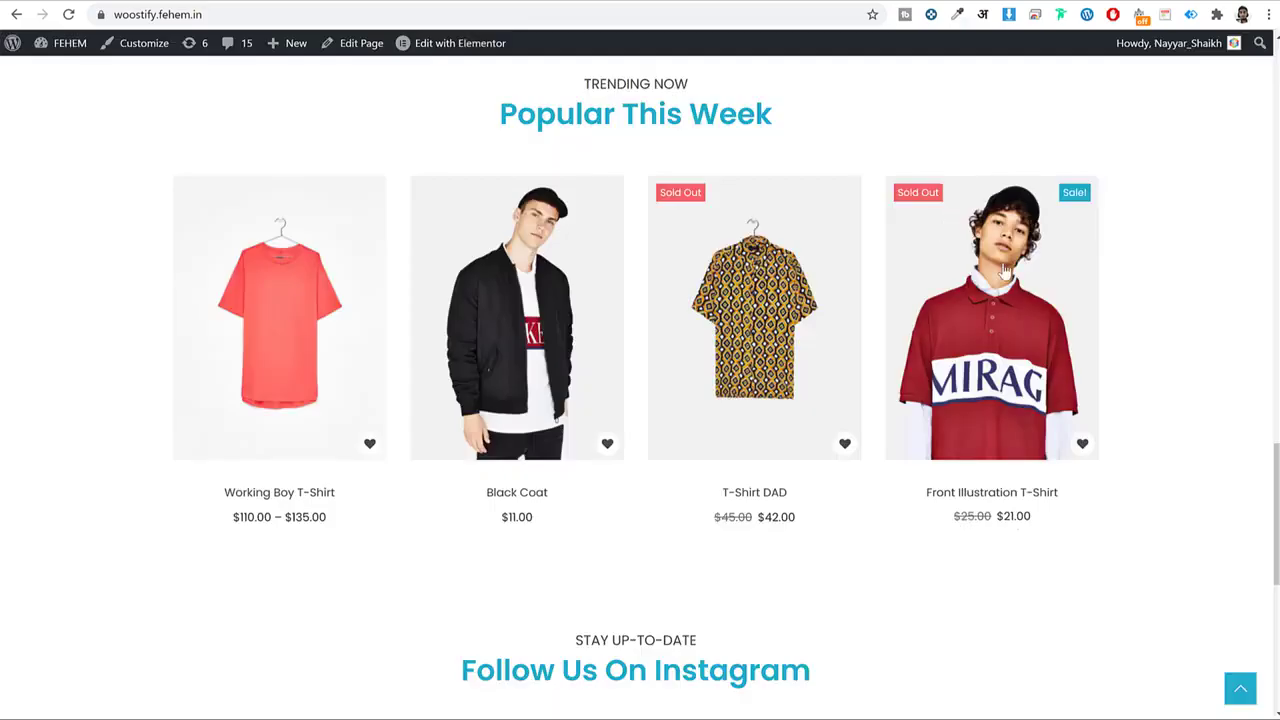
pyautogui.click(834, 240)
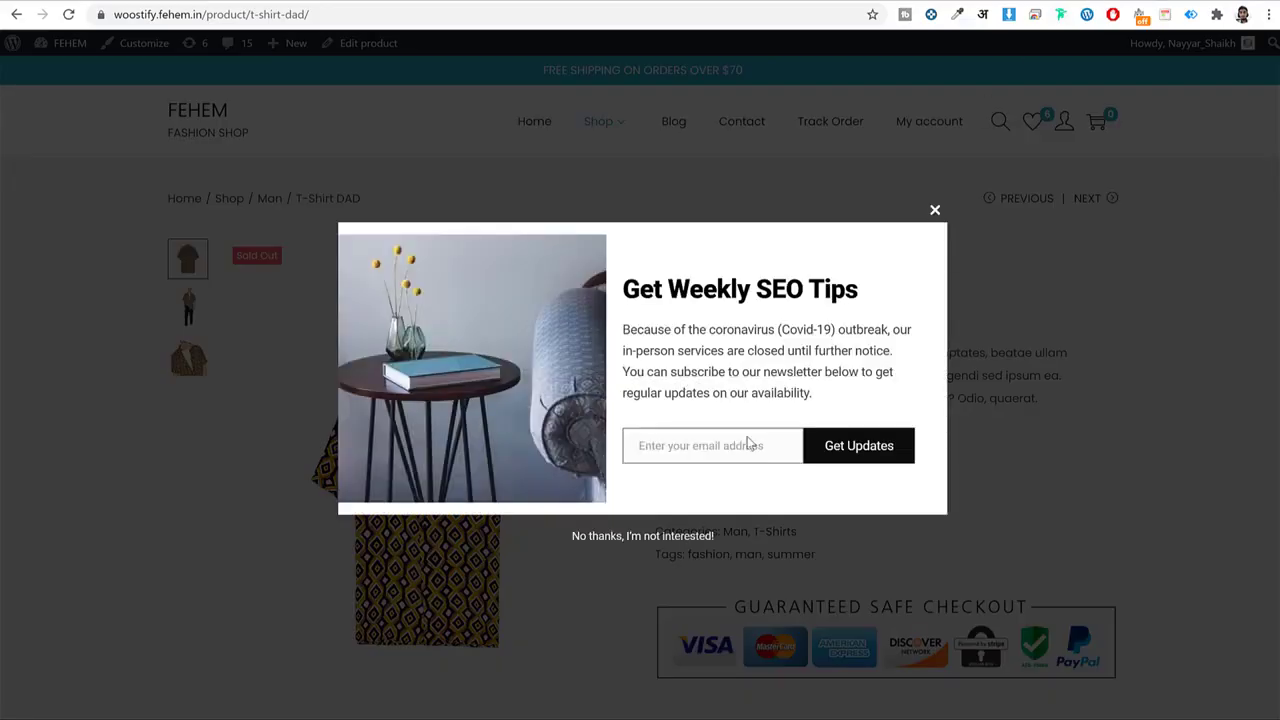
pyautogui.click(935, 212)
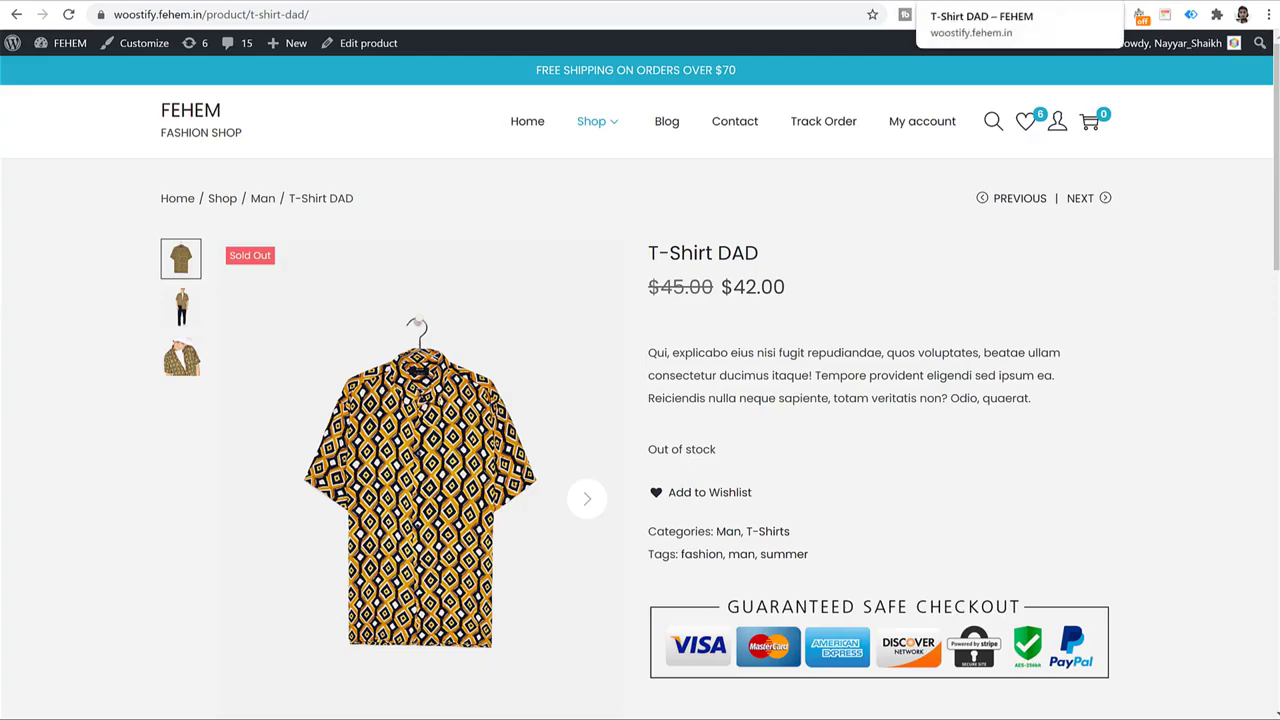
pyautogui.hotkey('ctrl', 'Tab')
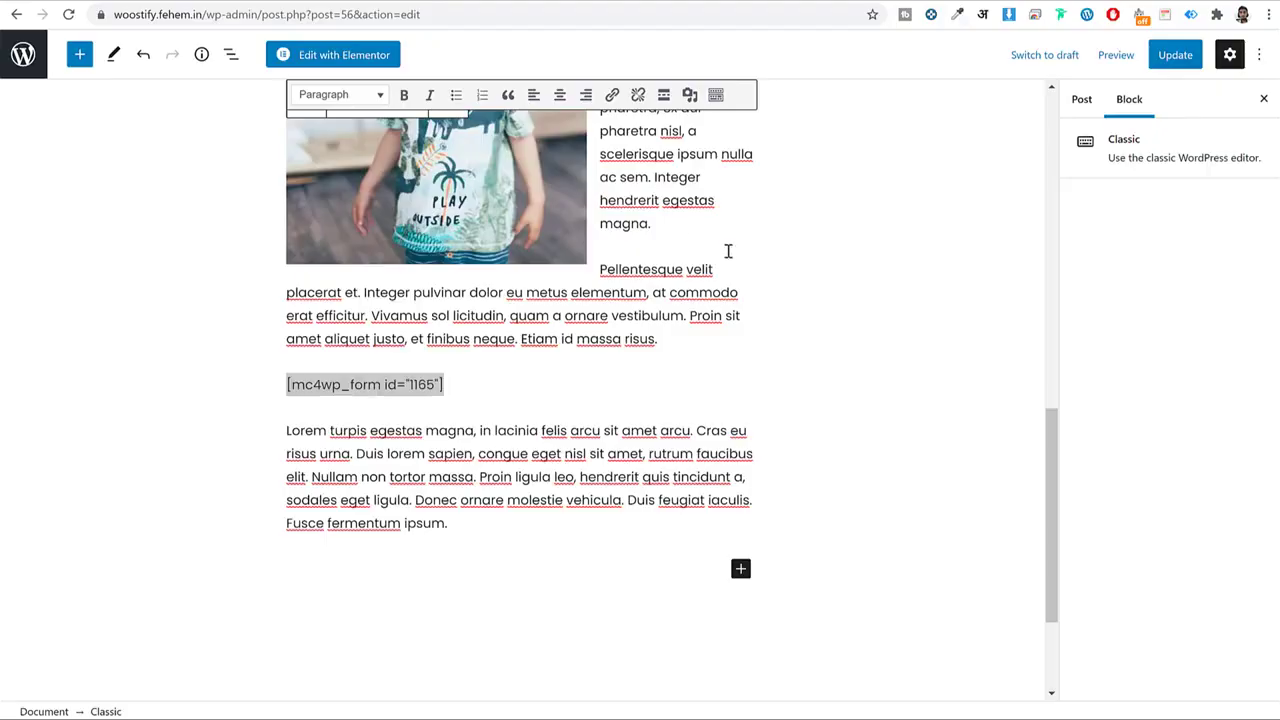
# - Scroll to the top of the pop-up's Behavior section, then switch to the Mailchimp tab
pyautogui.scroll(10, 728, 251)
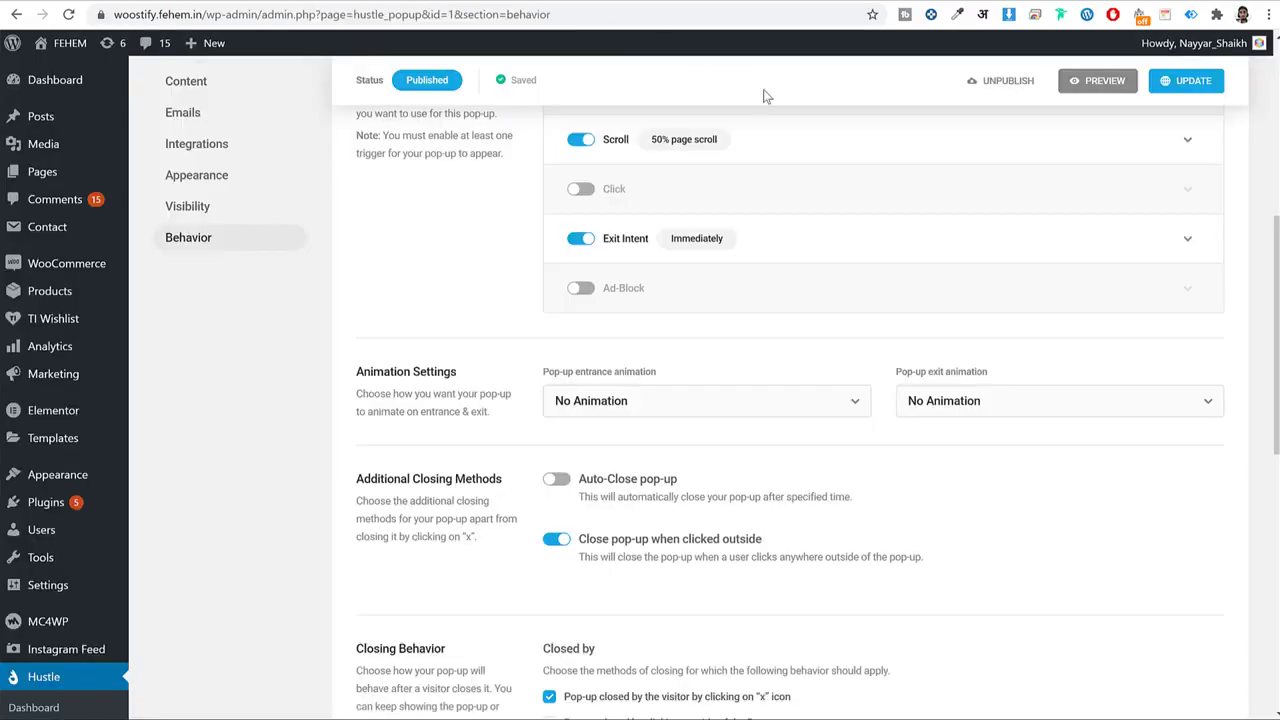
pyautogui.scroll(5, 672, 303)
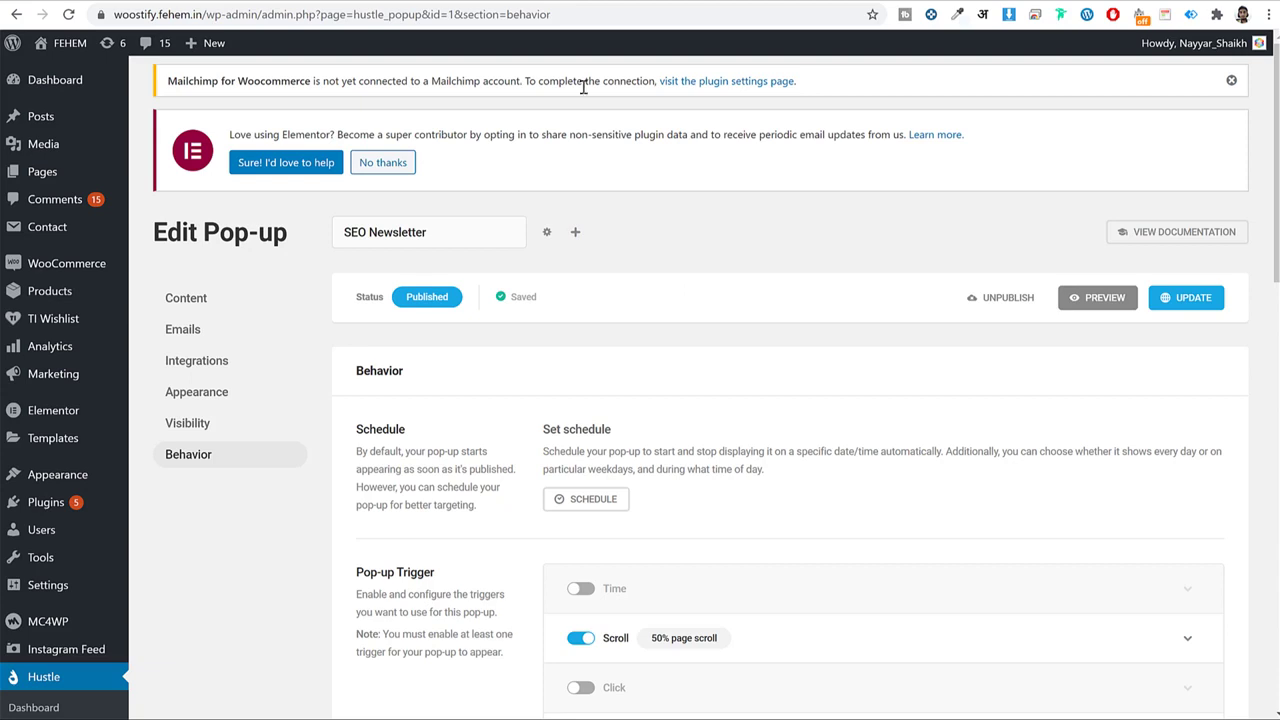
pyautogui.hotkey('ctrl', 'Tab')
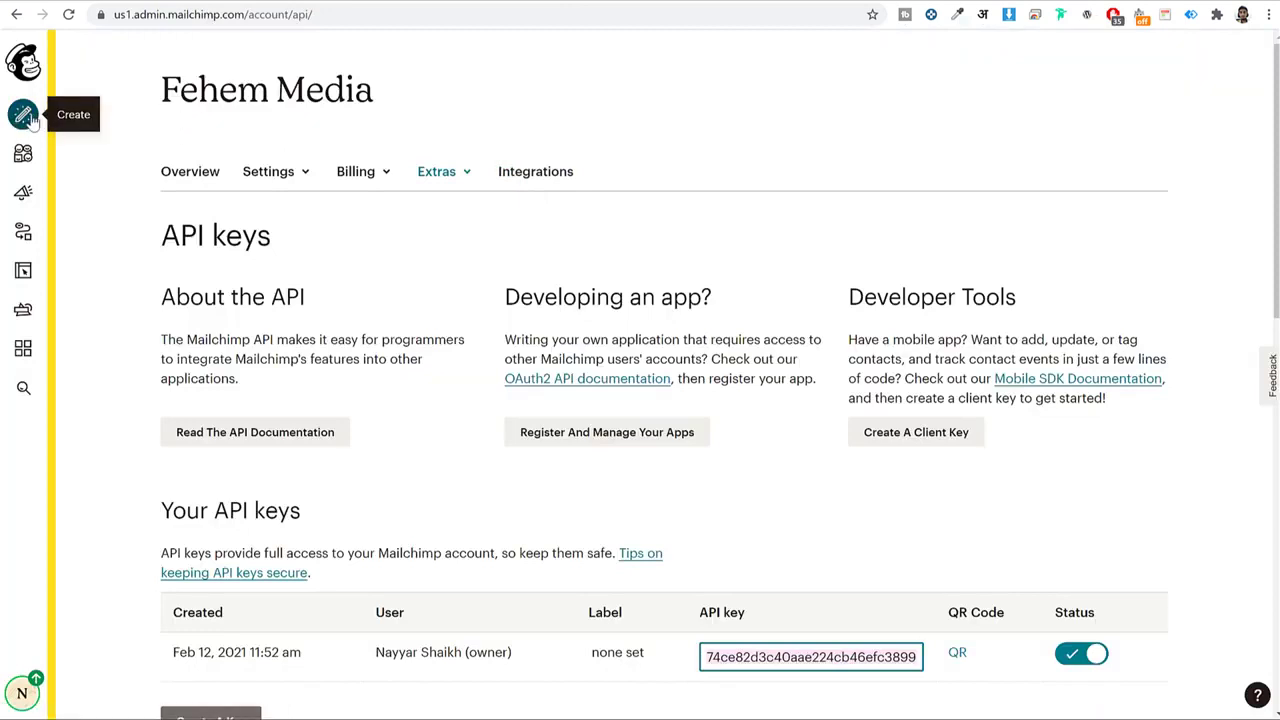
# - Open Mailchimp's All campaigns list for the BloggDude - SEO Newsletter audience
pyautogui.click(24, 193)
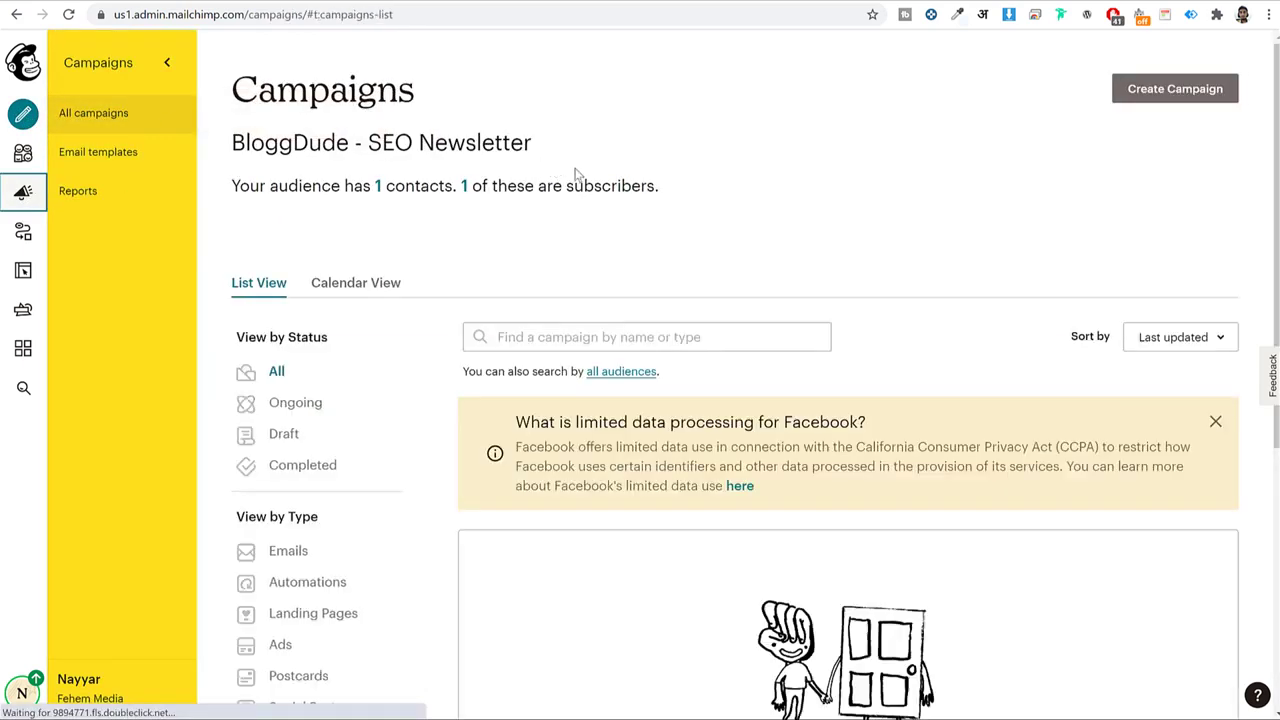
pyautogui.doubleClick(376, 189)
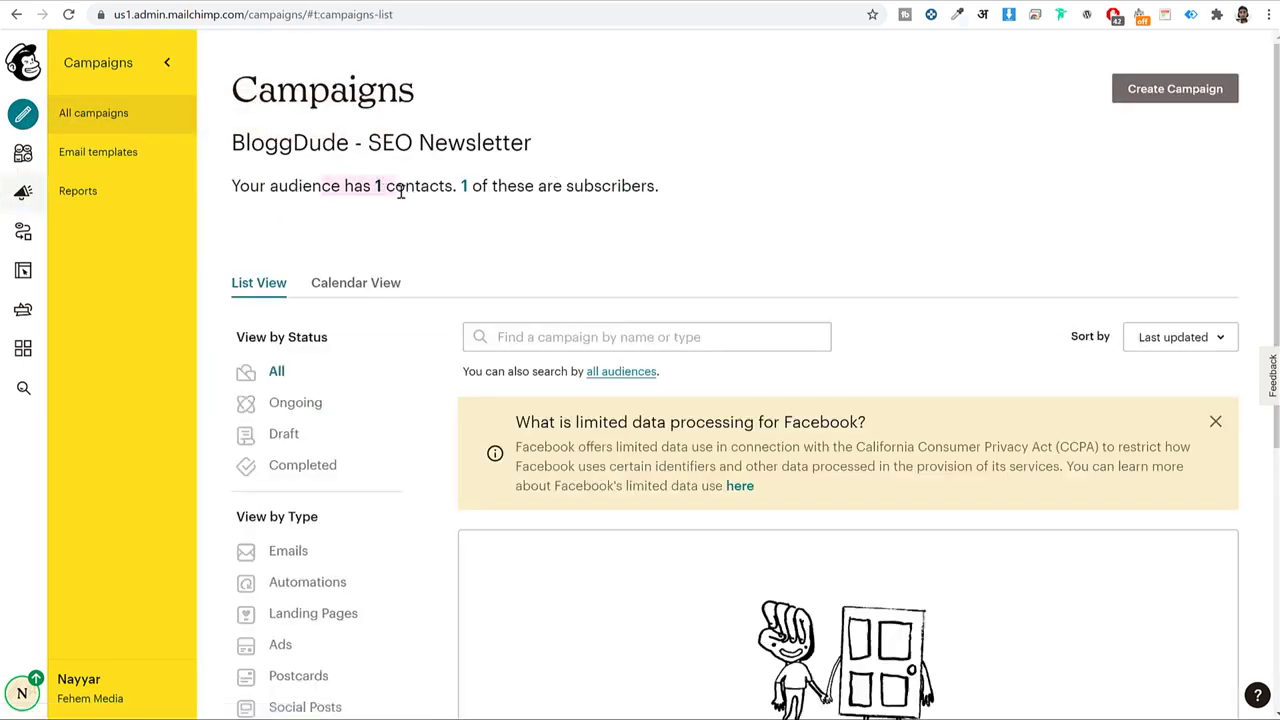
pyautogui.click(404, 189)
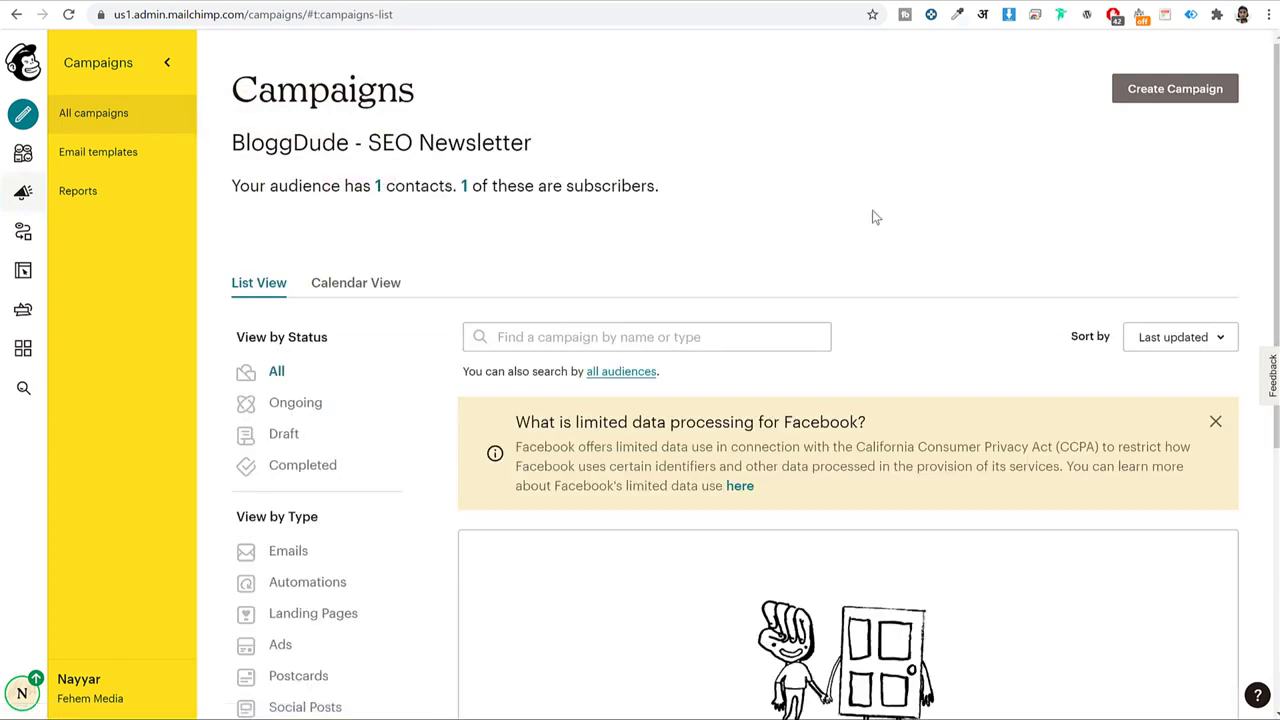
# - Start a new email campaign, compare Regular and Automated, and choose the Plain-text type
pyautogui.click(1157, 97)
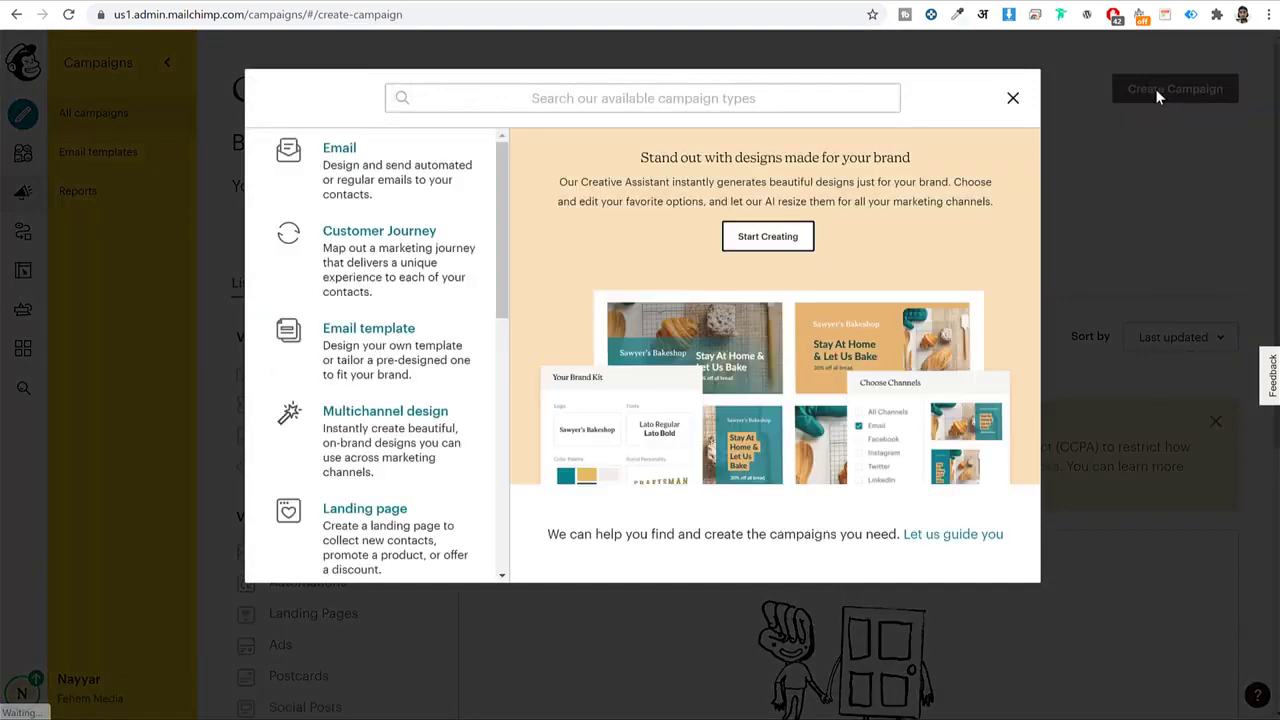
pyautogui.scroll(-1, 365, 318)
pyautogui.scroll(-5, 400, 390)
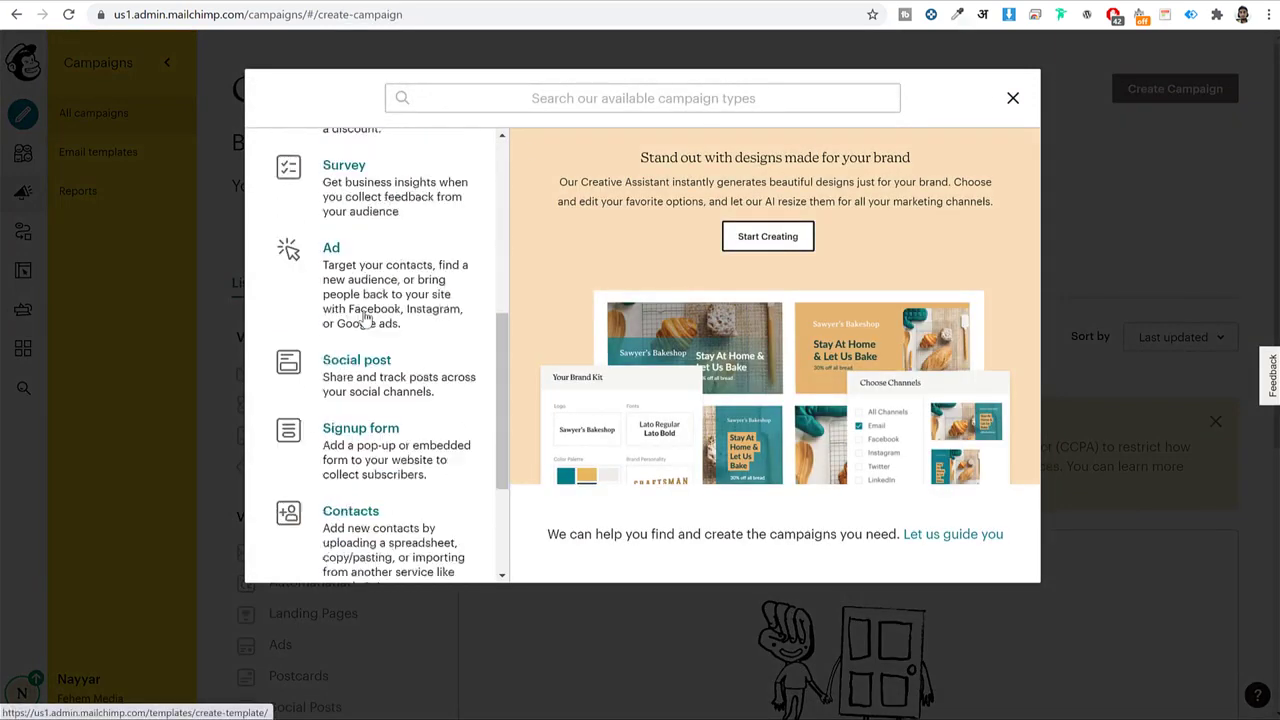
pyautogui.scroll(7, 414, 403)
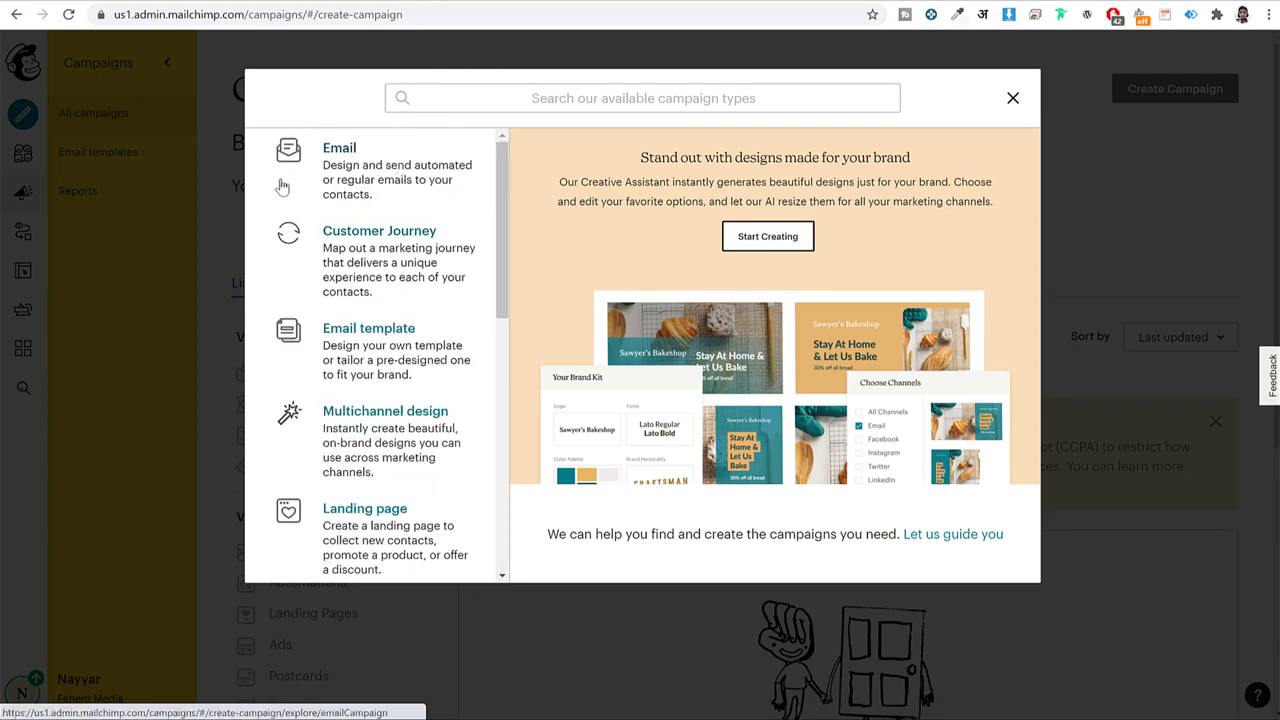
pyautogui.click(344, 190)
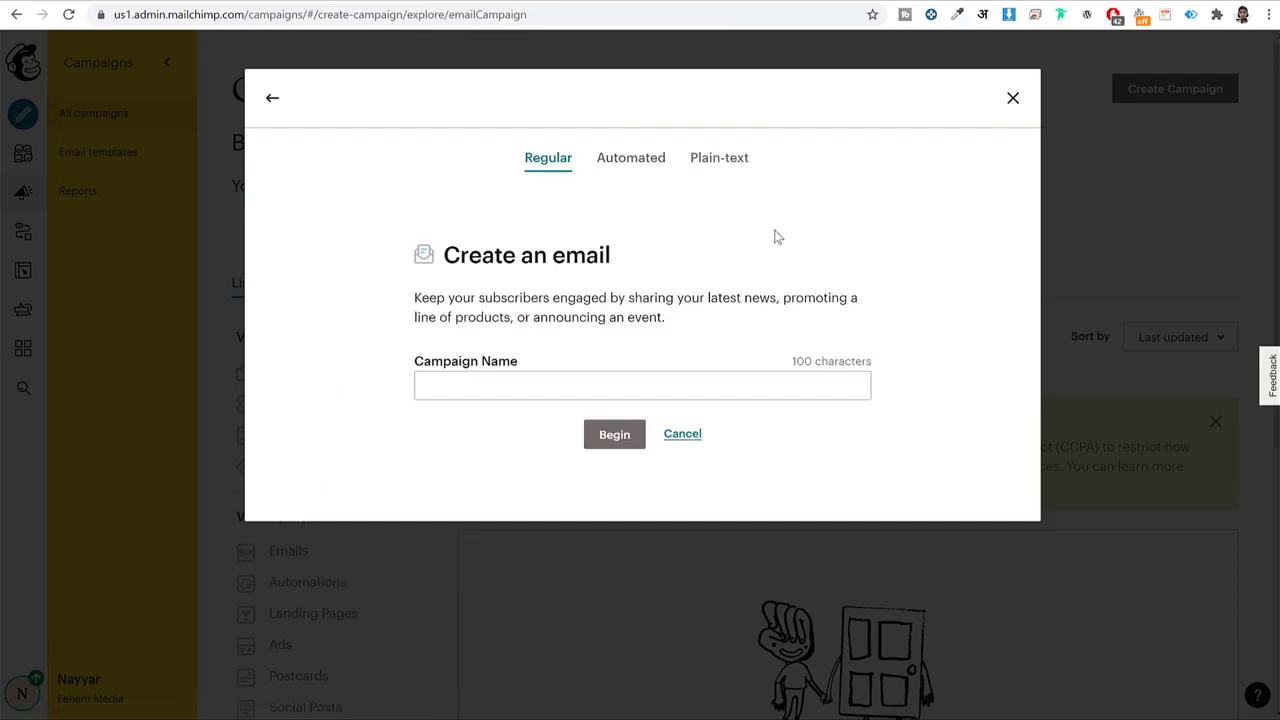
pyautogui.click(655, 168)
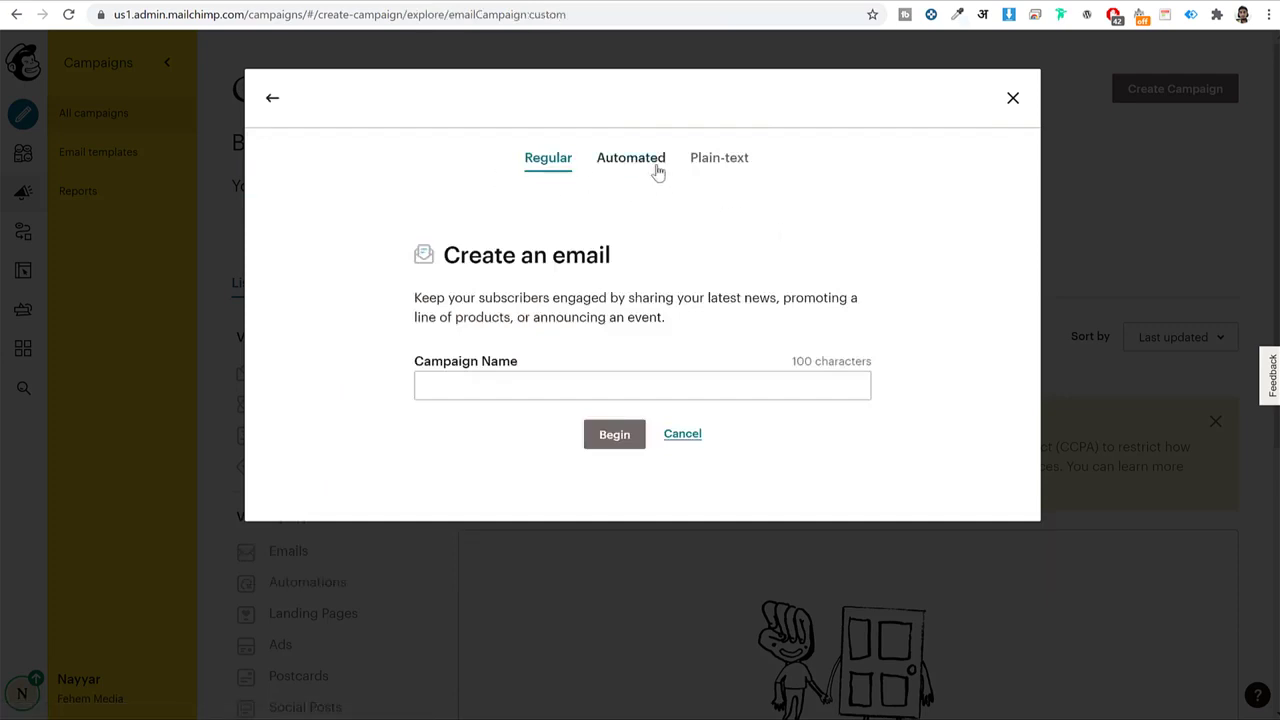
pyautogui.click(722, 170)
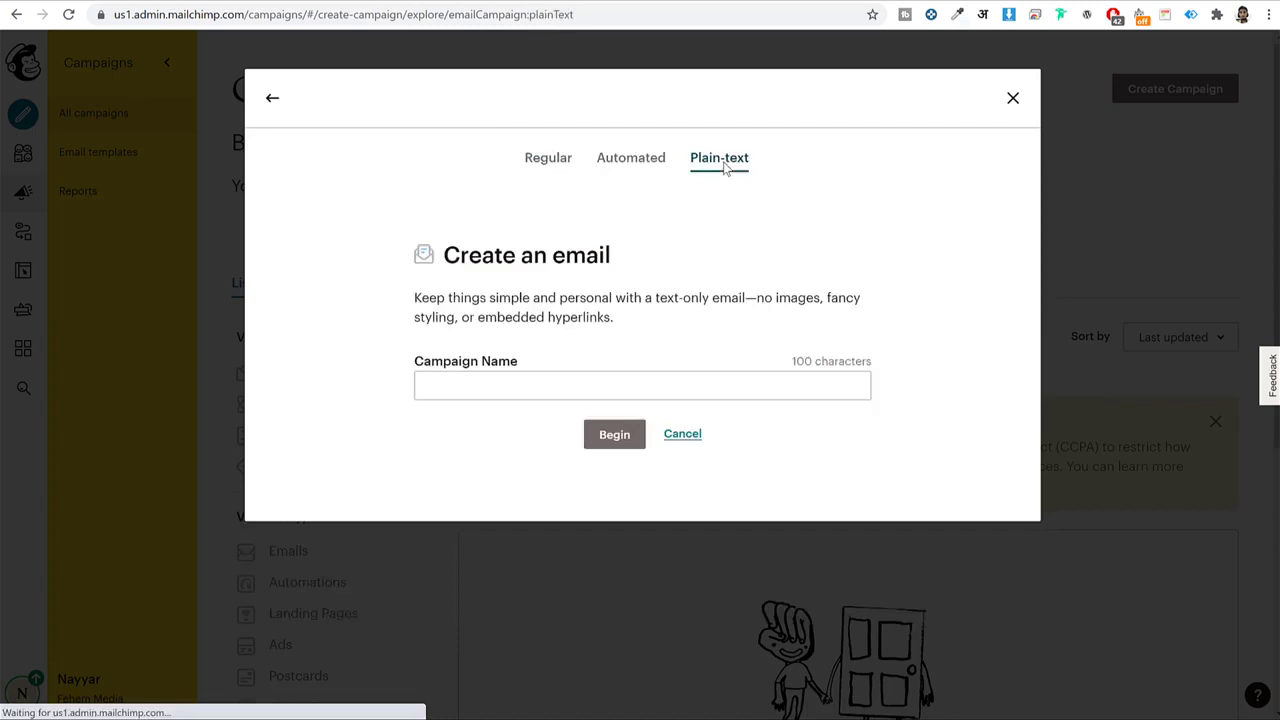
pyautogui.click(549, 172)
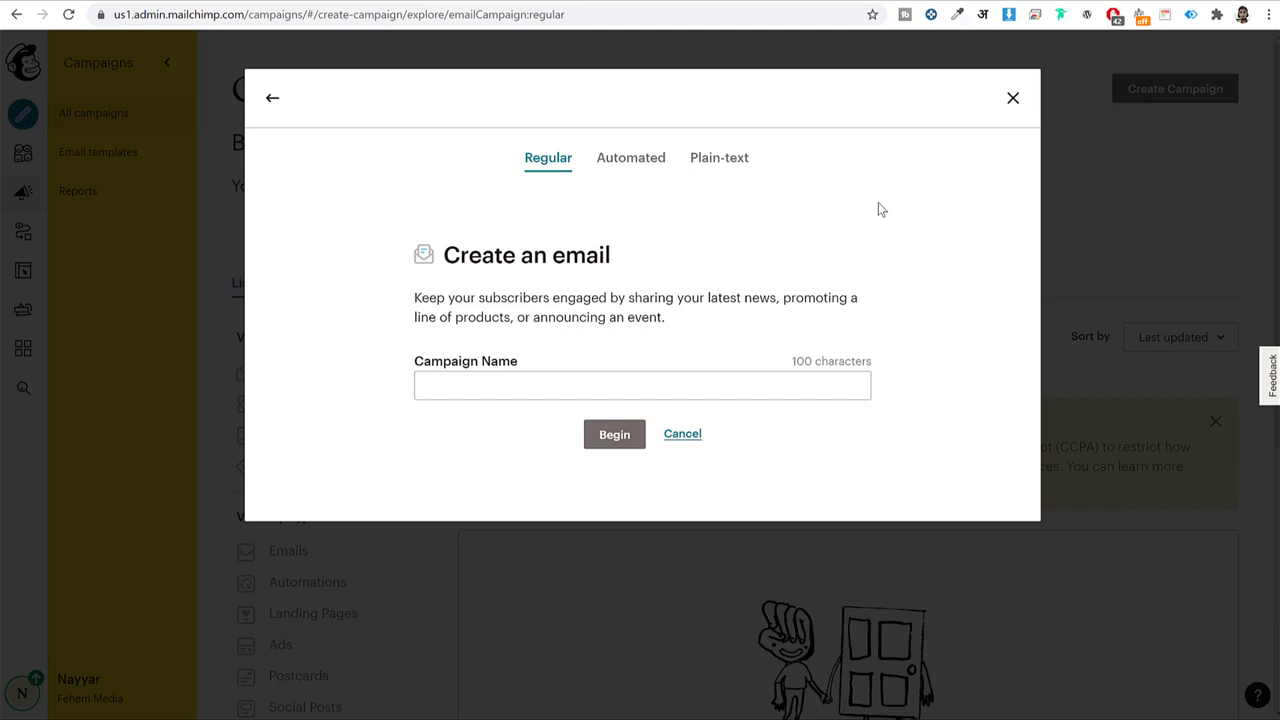
pyautogui.click(737, 160)
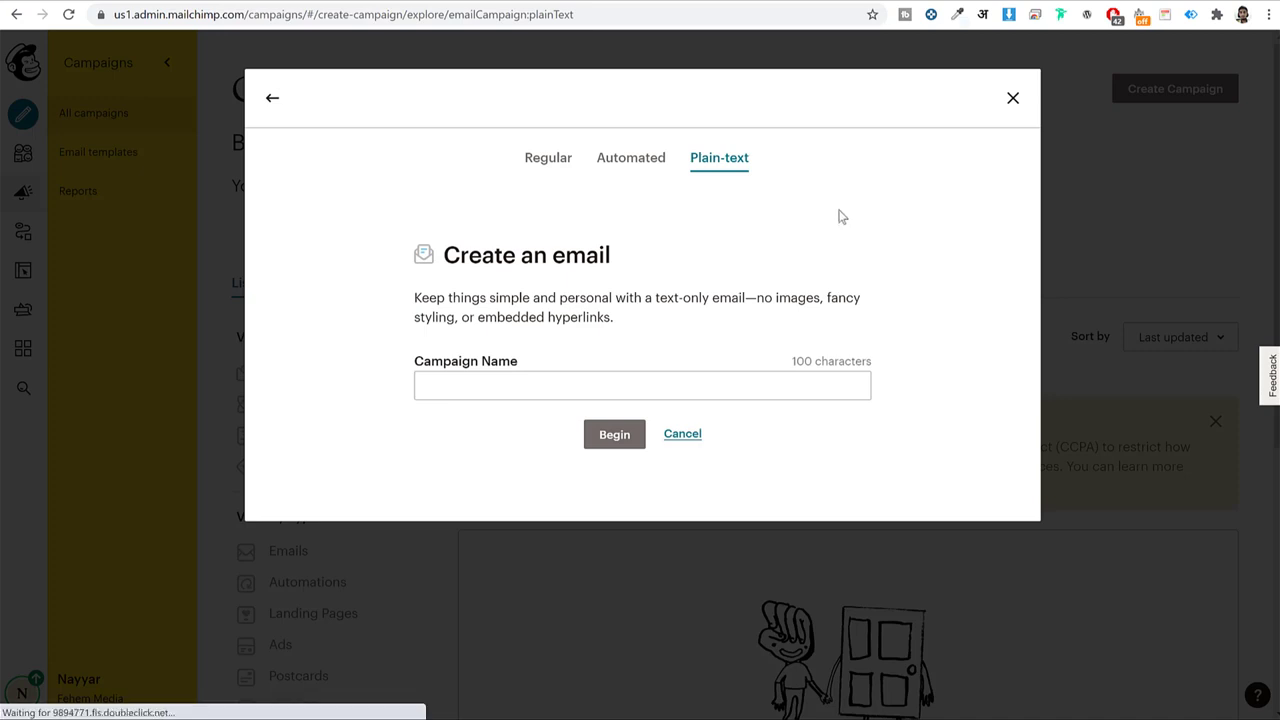
# - Name the campaign 'Plain Text Camp' and begin it
pyautogui.click(546, 384)
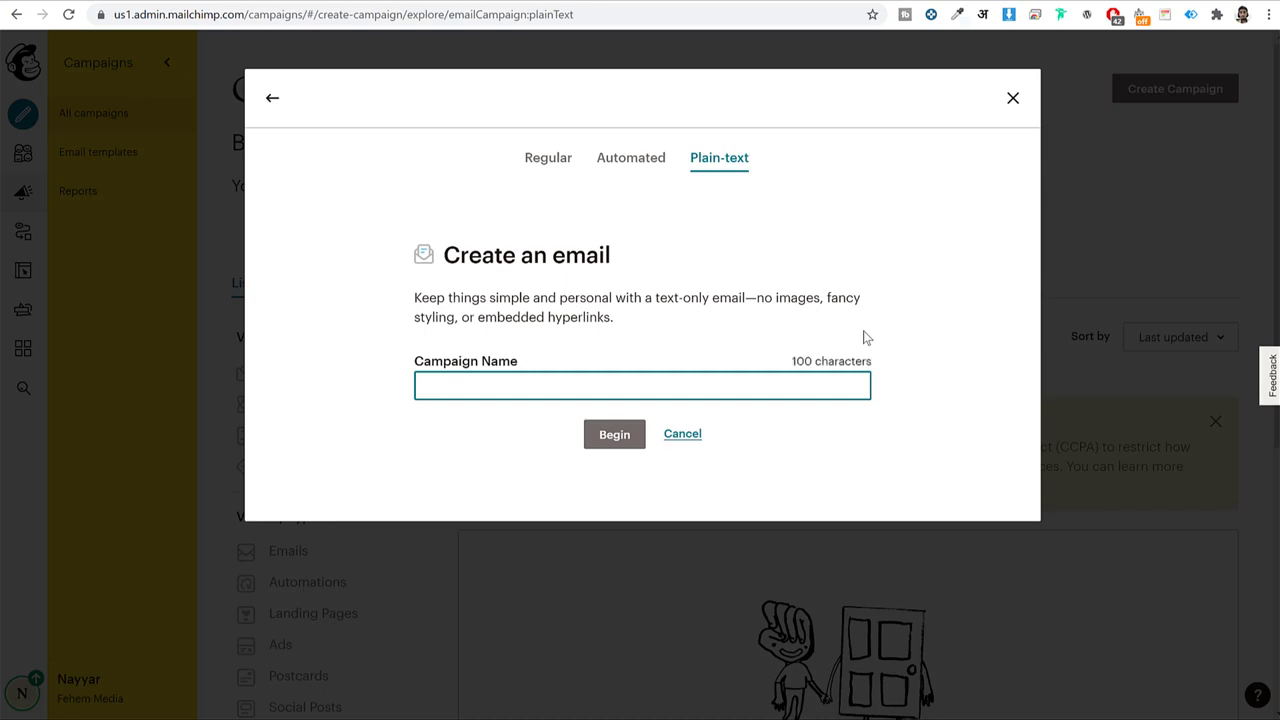
pyautogui.write('Plain Text Camp')
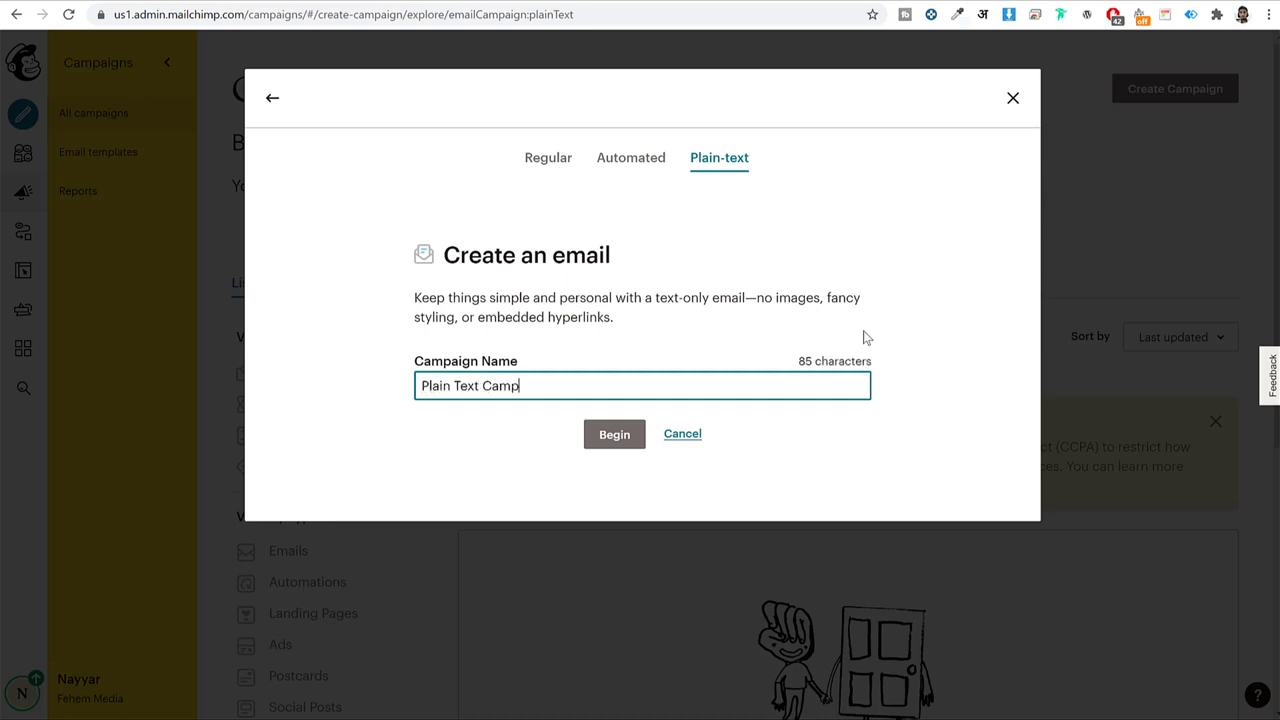
pyautogui.click(618, 434)
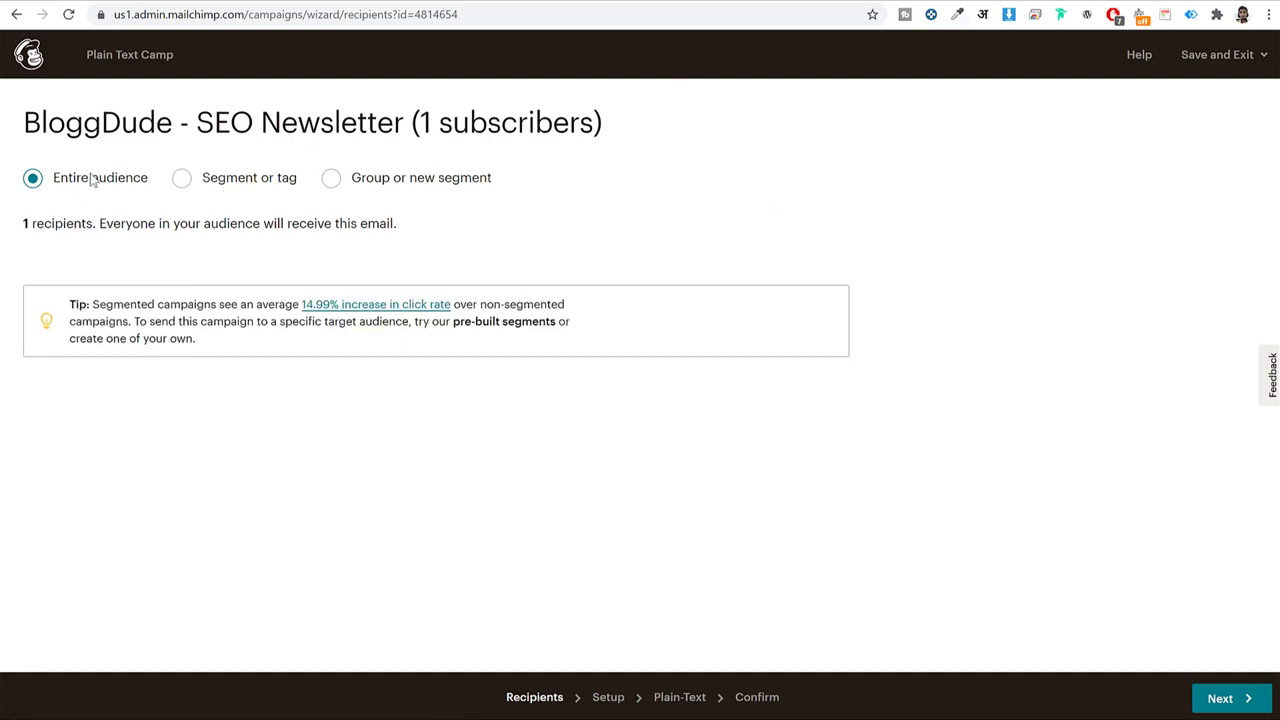
# - Keep the entire audience as recipients and personalize the To field with *|FNAME|*
pyautogui.moveTo(37, 220); pyautogui.dragTo(126, 223)
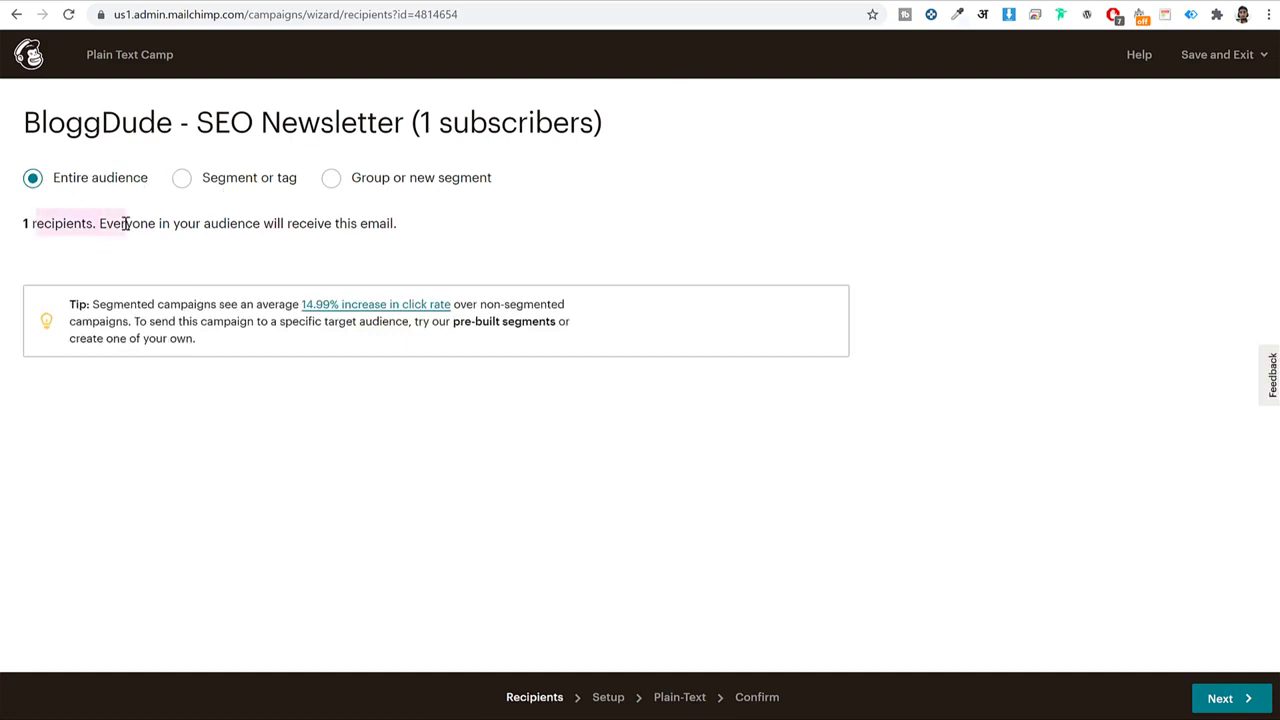
pyautogui.click(126, 223)
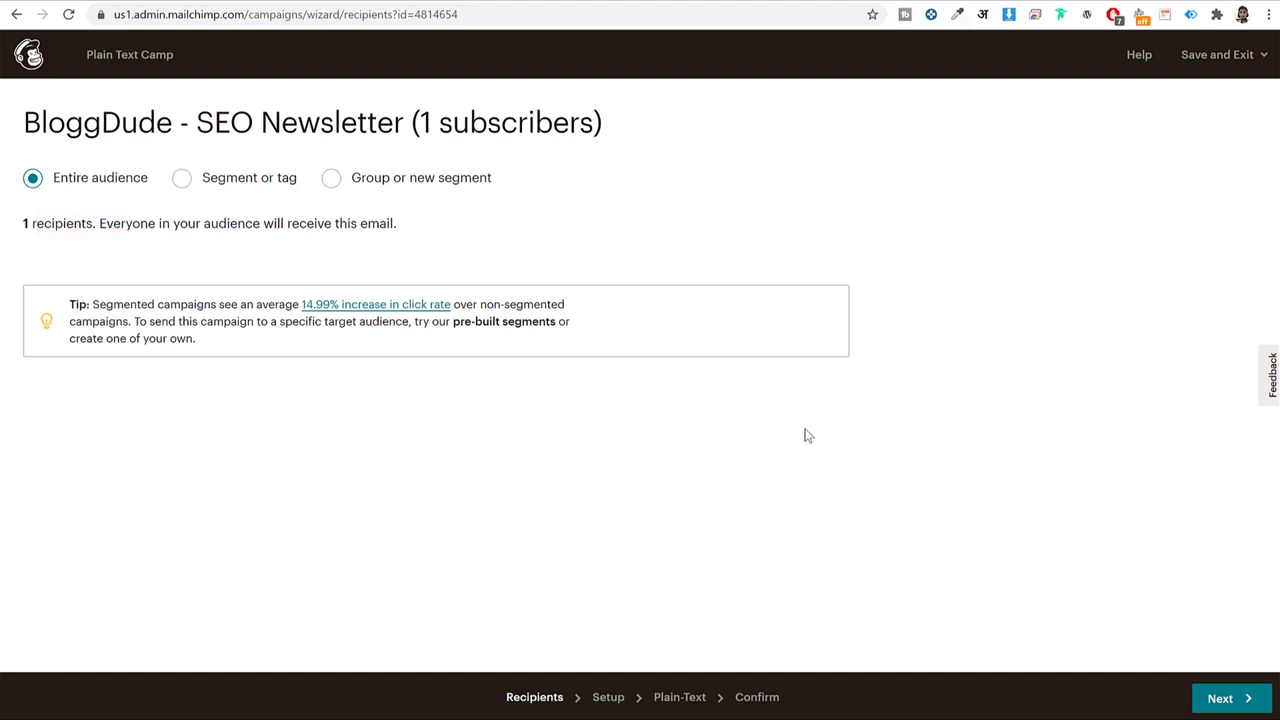
pyautogui.click(1230, 700)
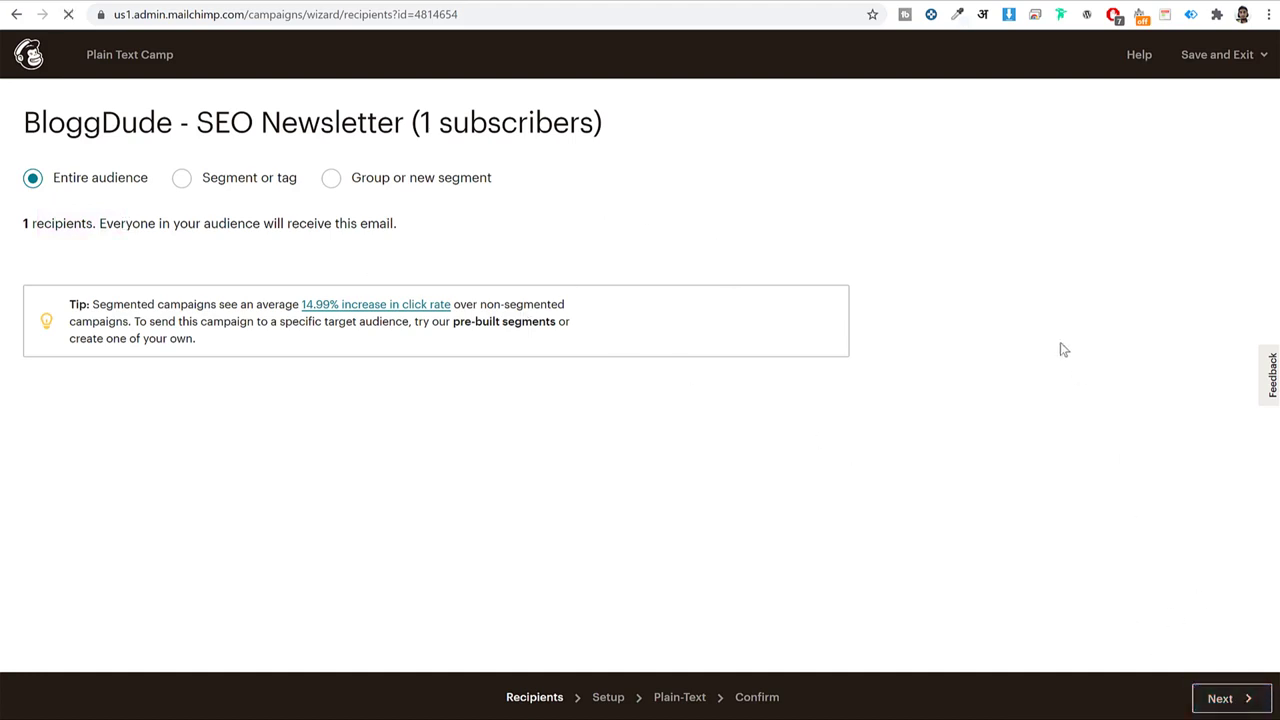
pyautogui.click(191, 209)
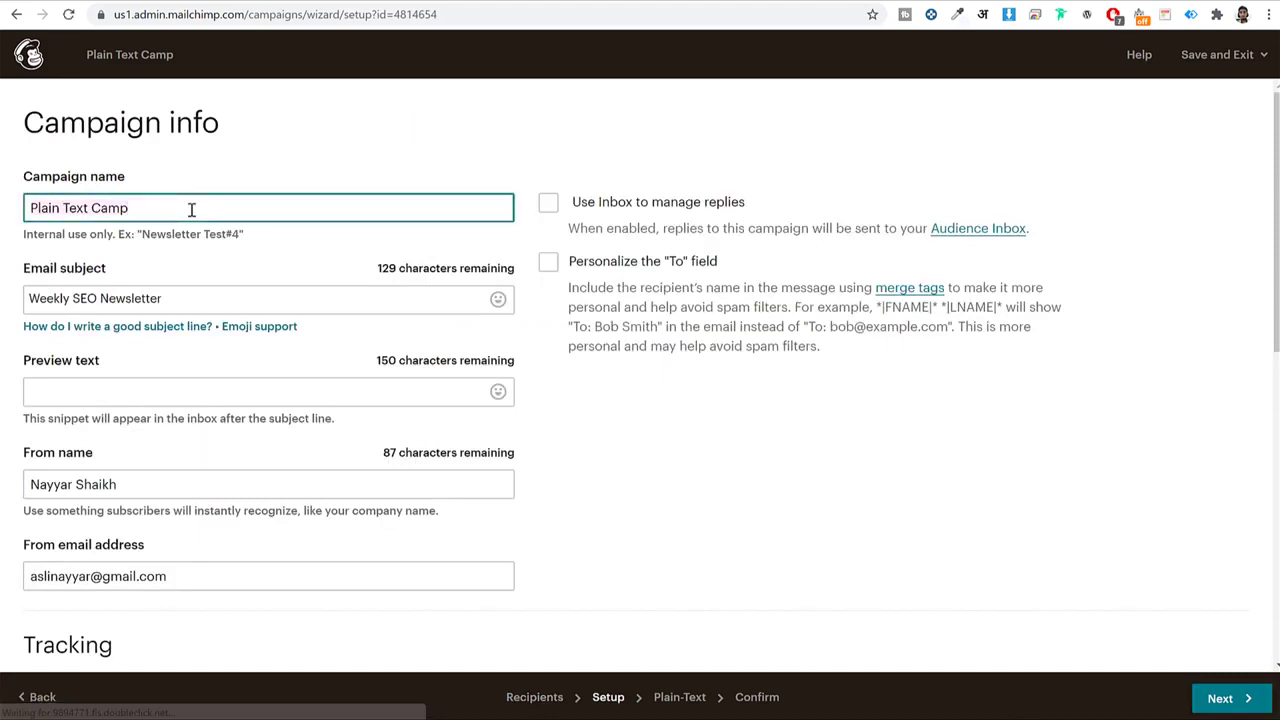
pyautogui.scroll(-2, 1074, 268)
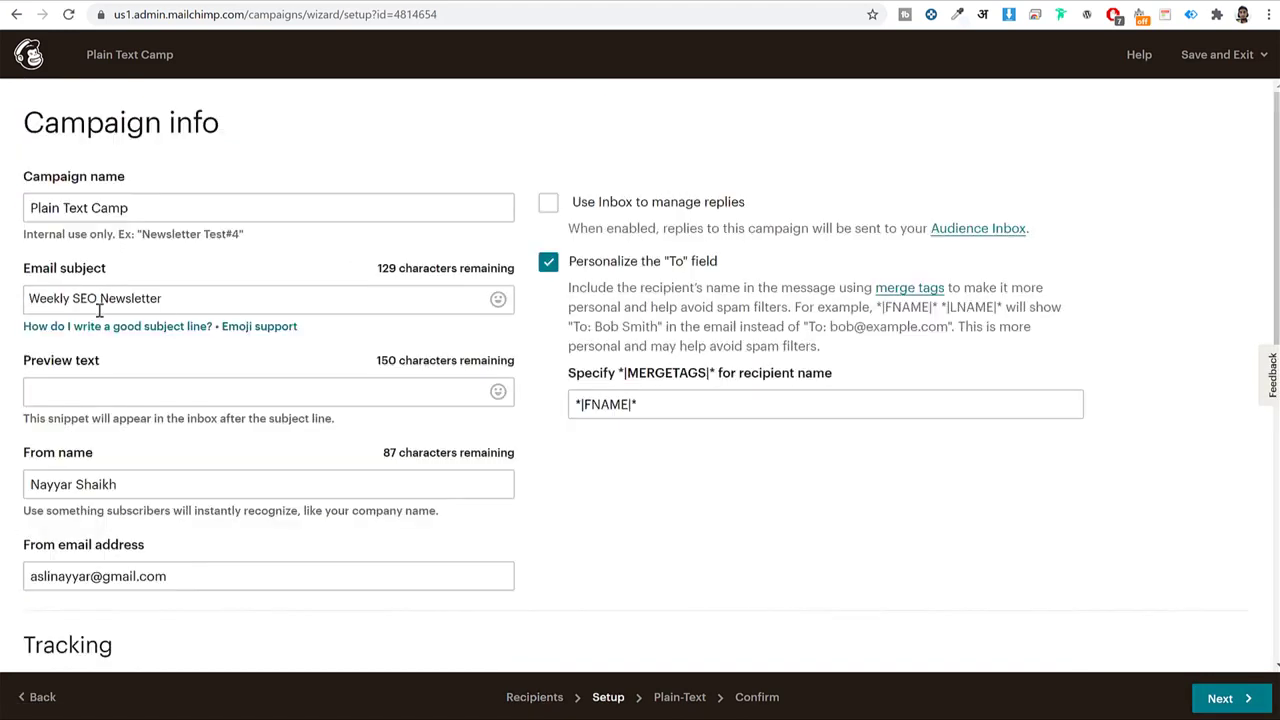
pyautogui.click(176, 298)
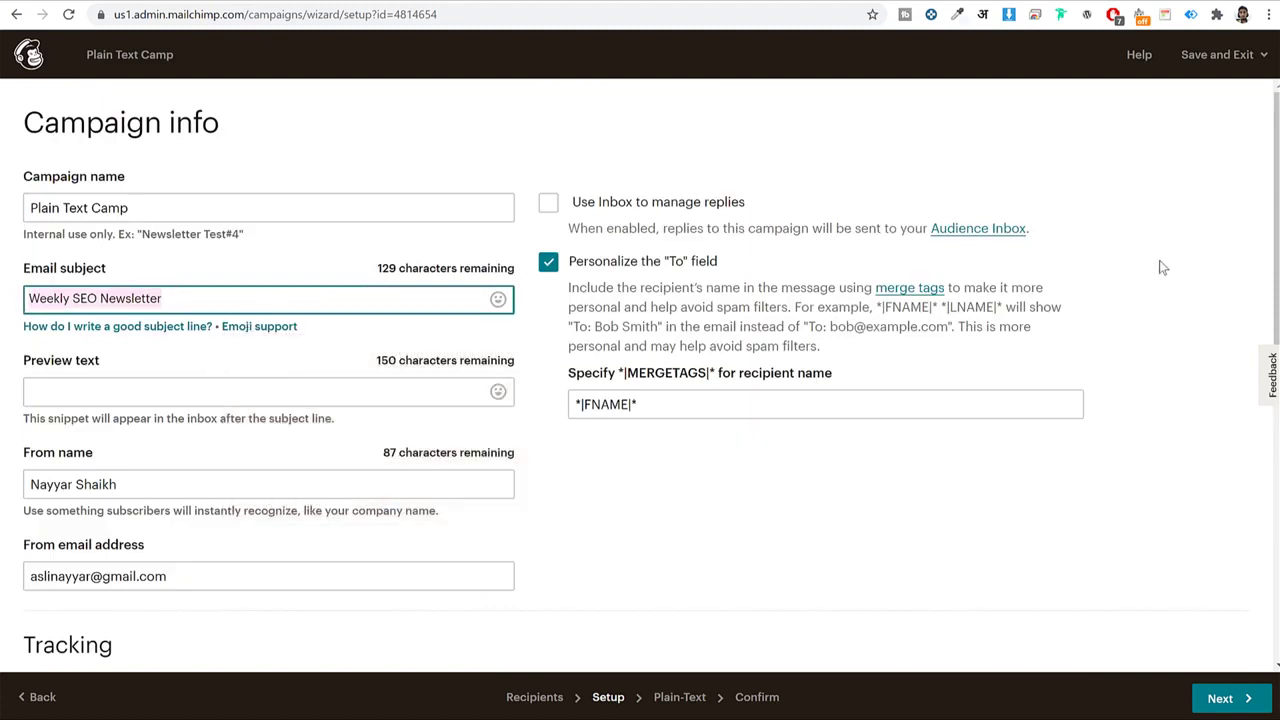
# - Compare an example Gmail message's subject line while reviewing the subject and preview text fields
pyautogui.click(420, 2)
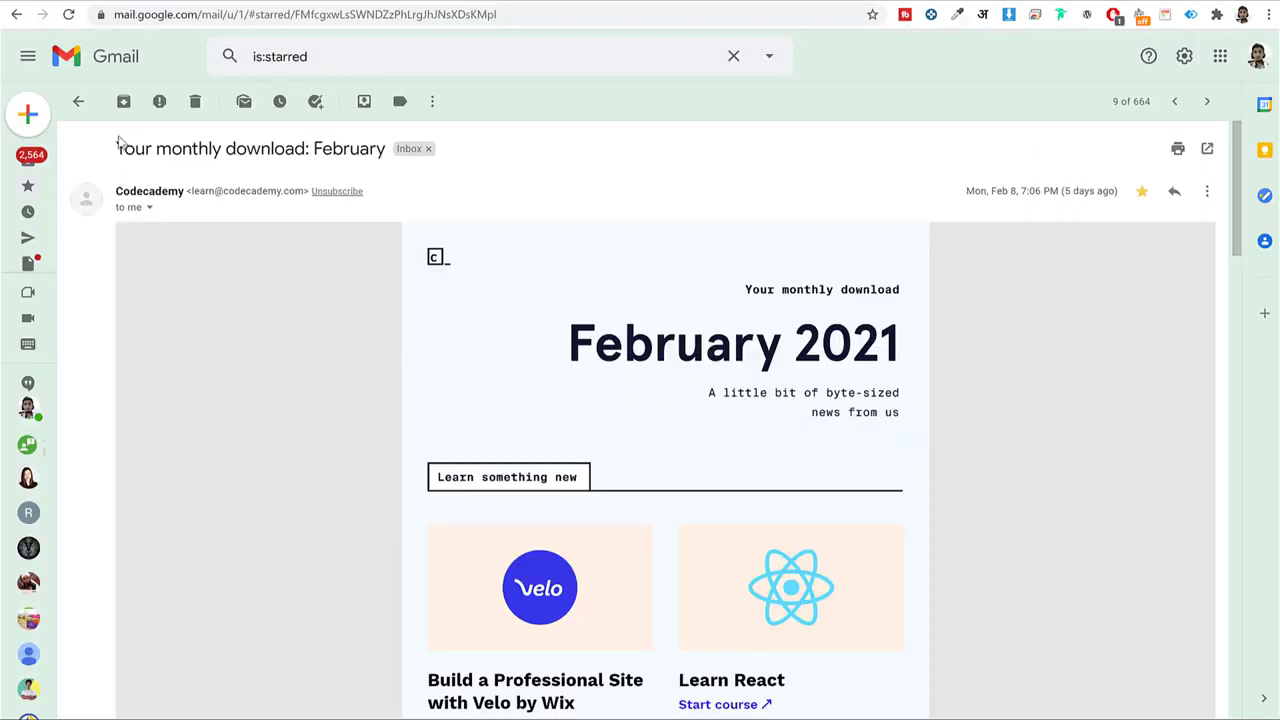
pyautogui.moveTo(117, 148); pyautogui.dragTo(395, 148)
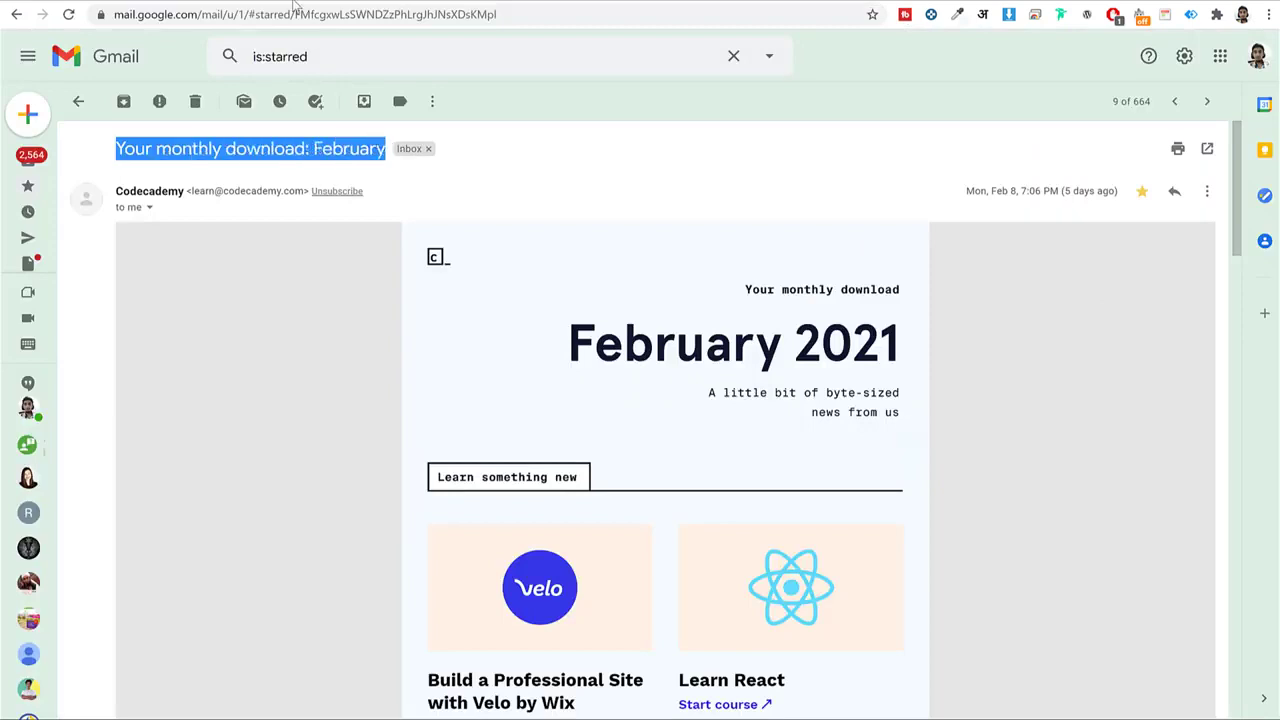
pyautogui.click(290, 3)
pyautogui.click(237, 3)
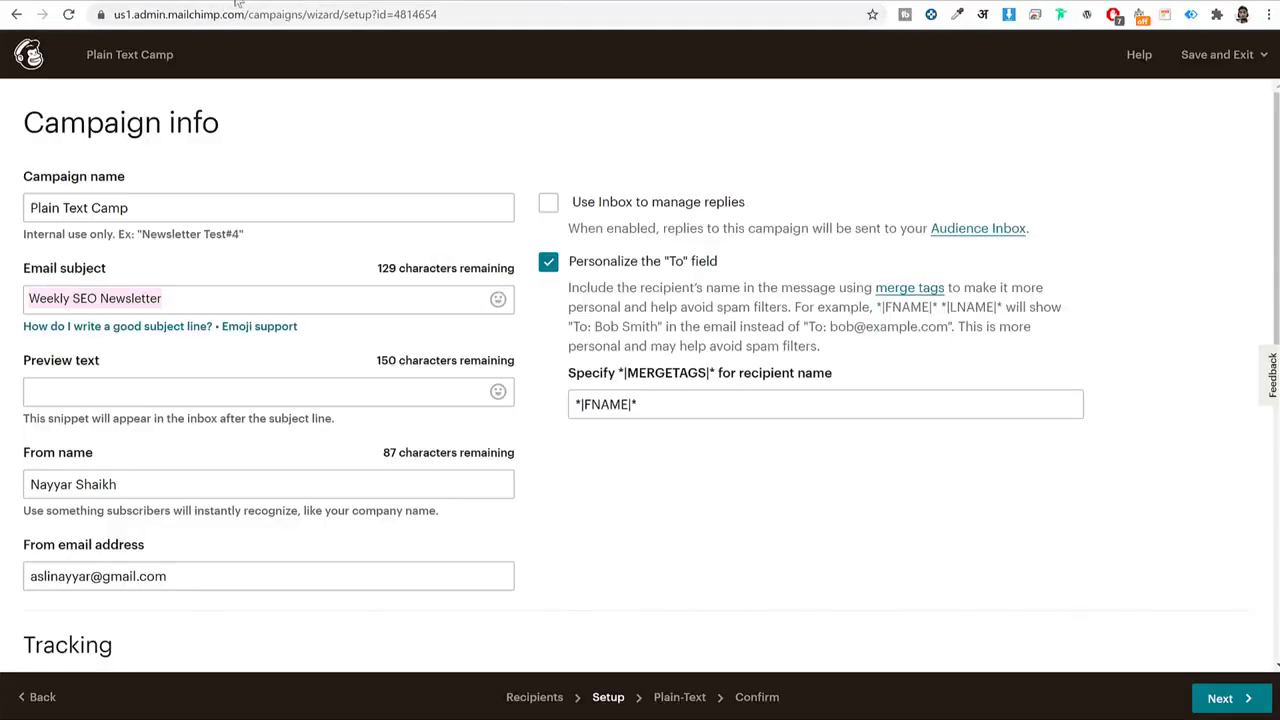
pyautogui.click(349, 294)
pyautogui.scroll(-1, 260, 305)
pyautogui.click(174, 312)
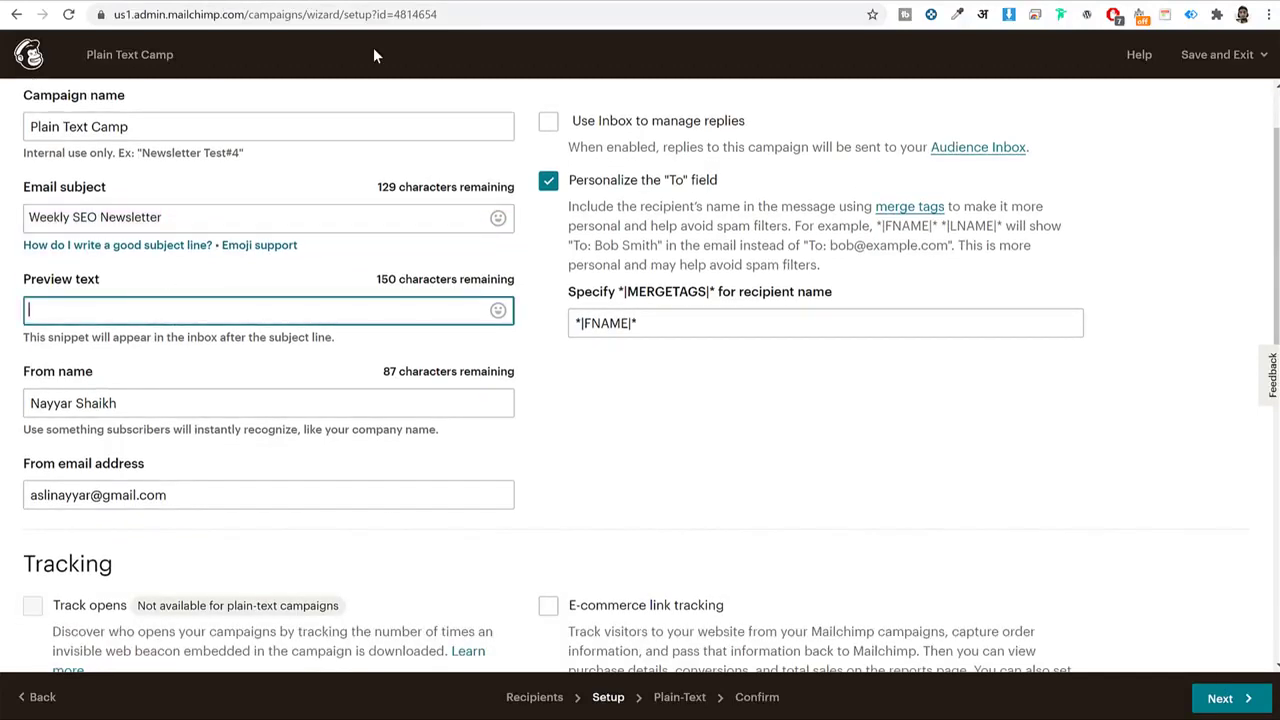
pyautogui.hotkey('ctrl', 'shift', 'Tab')
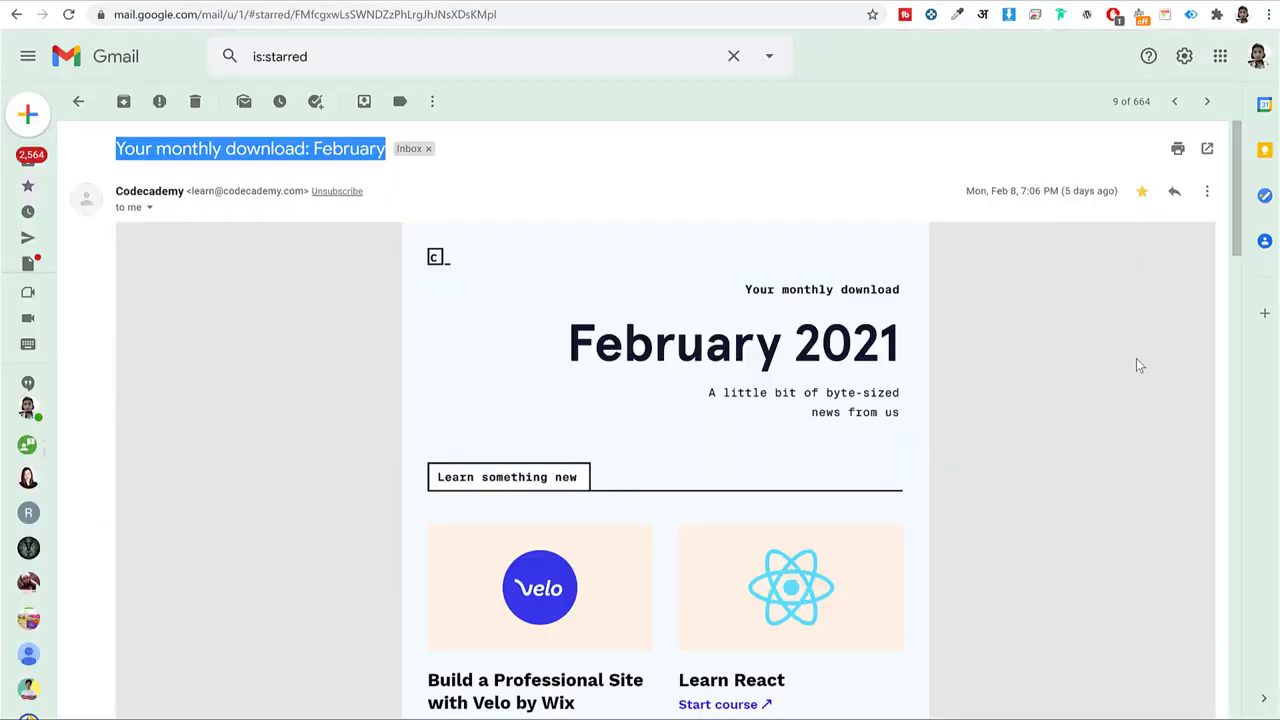
pyautogui.hotkey('alt', 'Left')
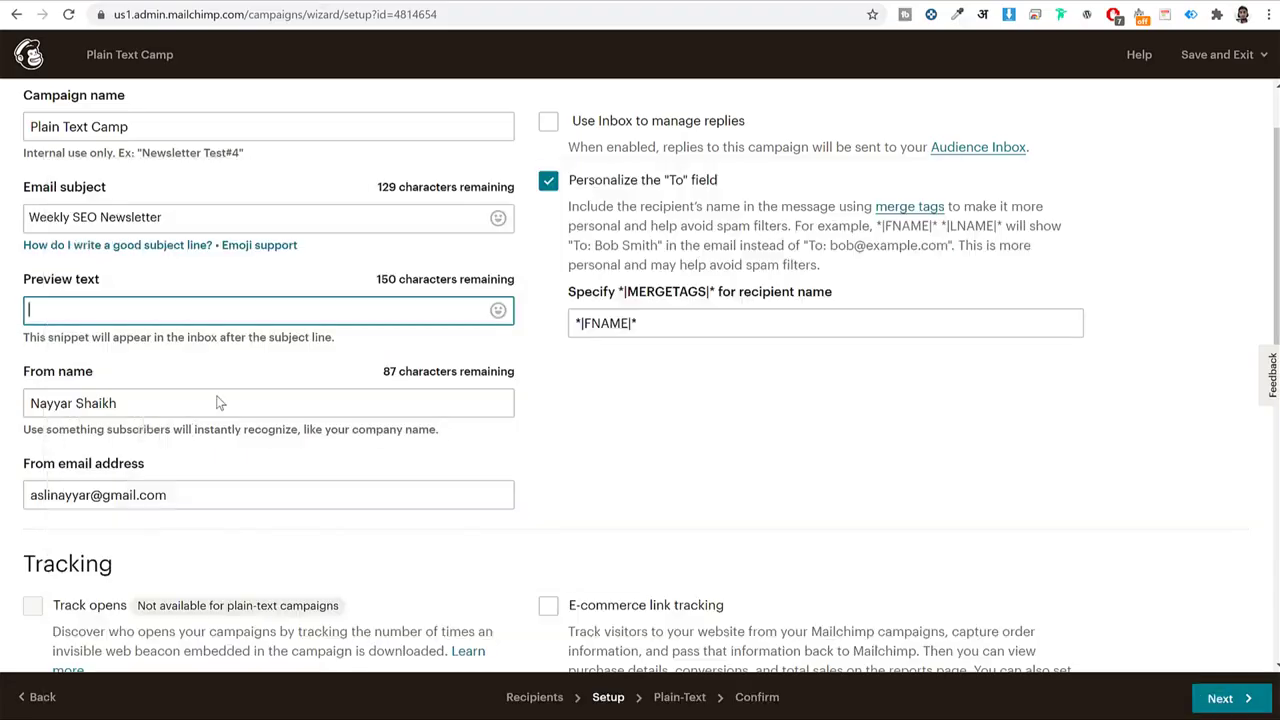
# - Leave the preview text empty and review the from name and from email address fields
pyautogui.click(185, 328)
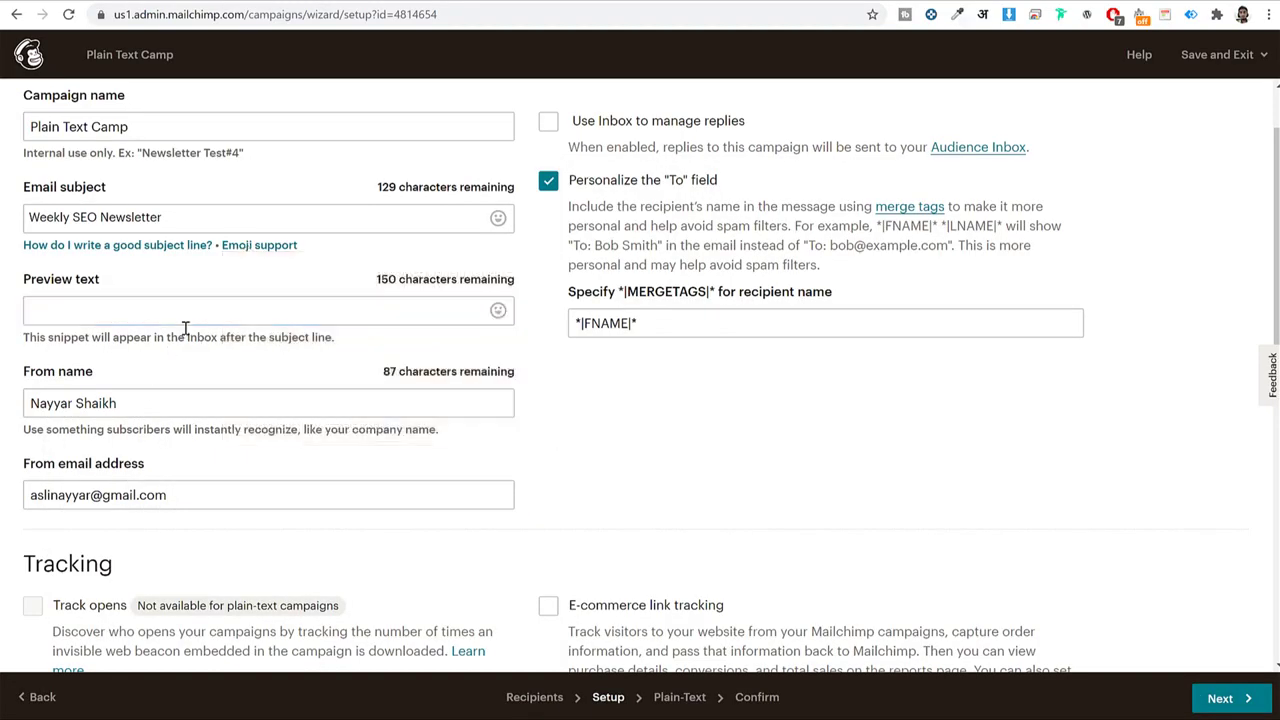
pyautogui.scroll(-2, 323, 341)
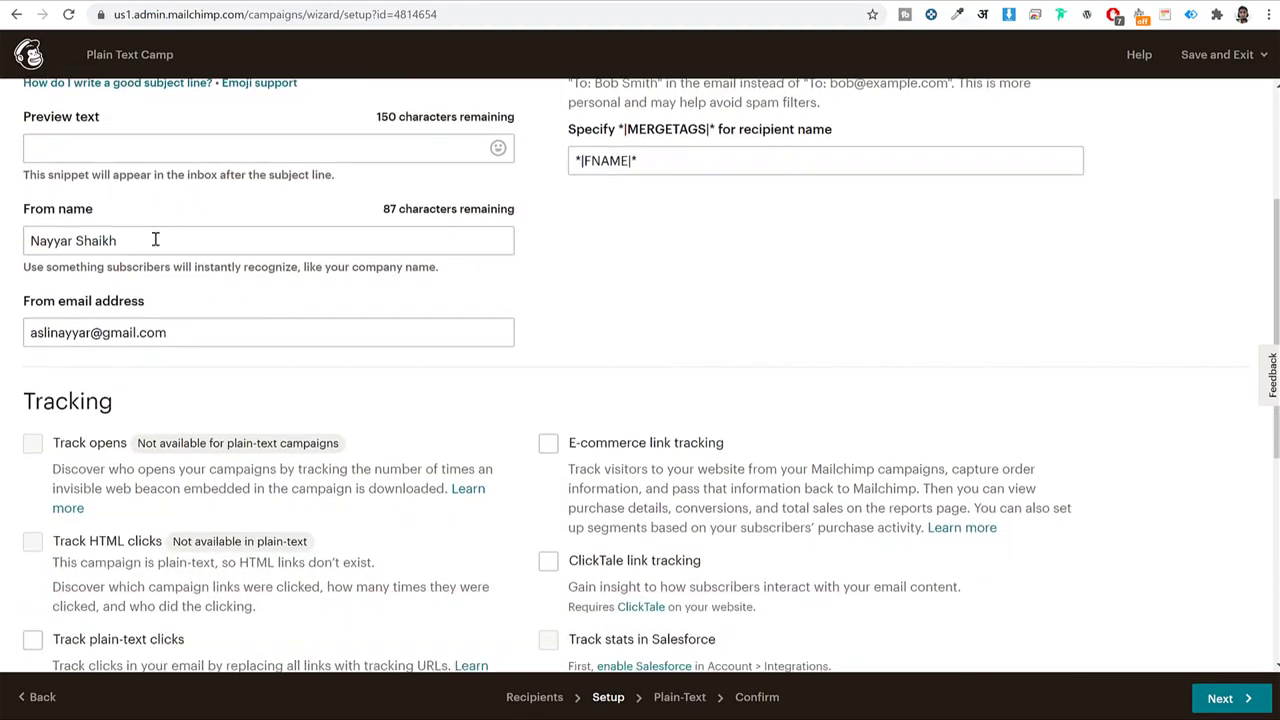
pyautogui.click(155, 239)
pyautogui.click(180, 330)
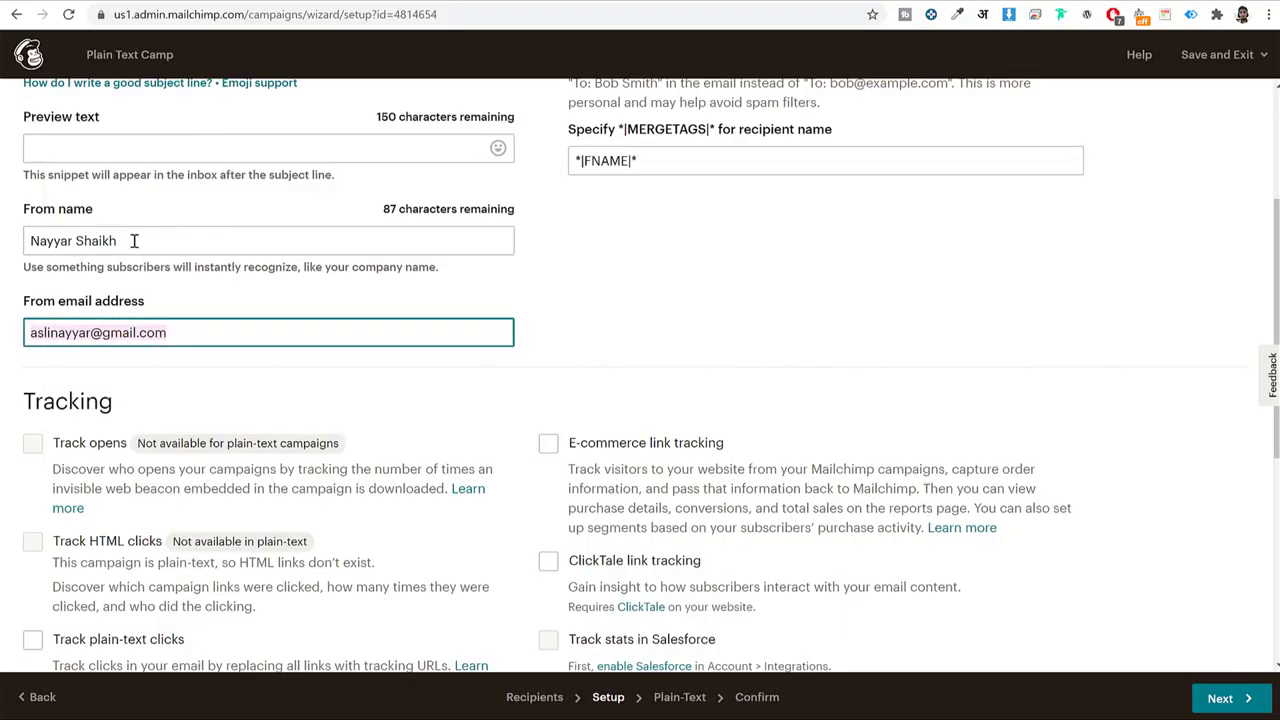
pyautogui.click(146, 252)
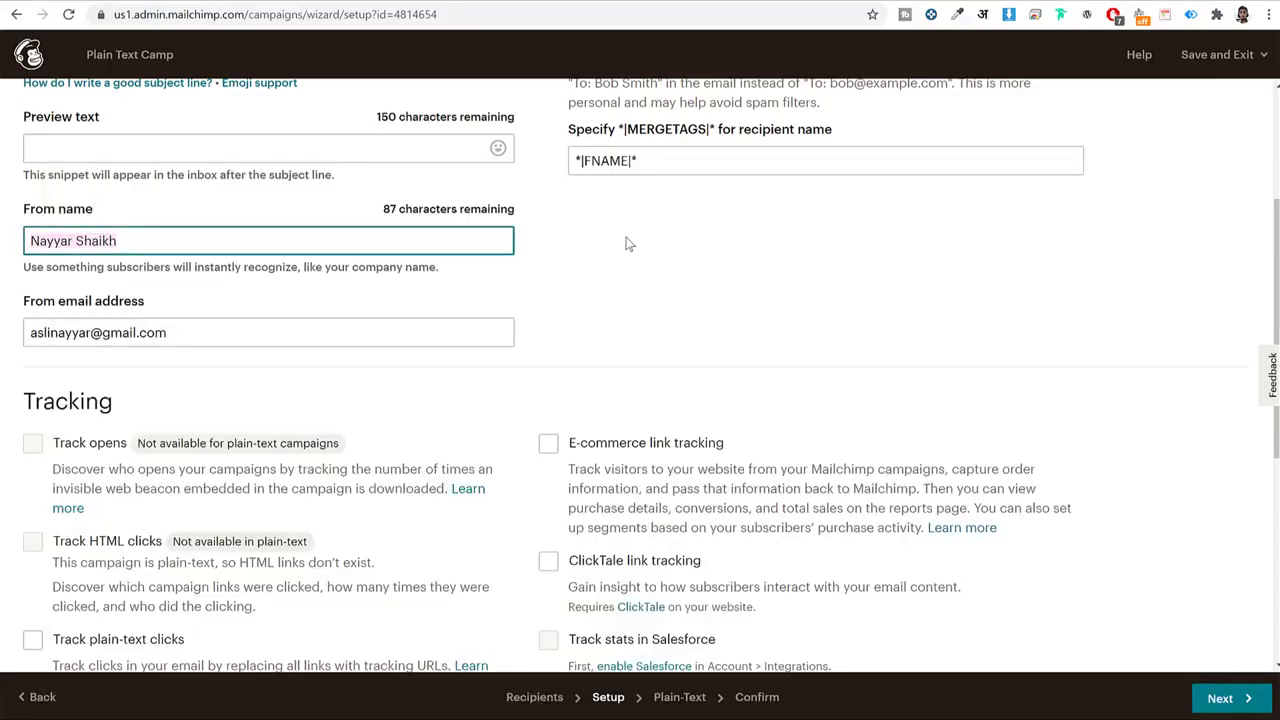
pyautogui.scroll(-2, 660, 368)
pyautogui.scroll(-1, 1139, 250)
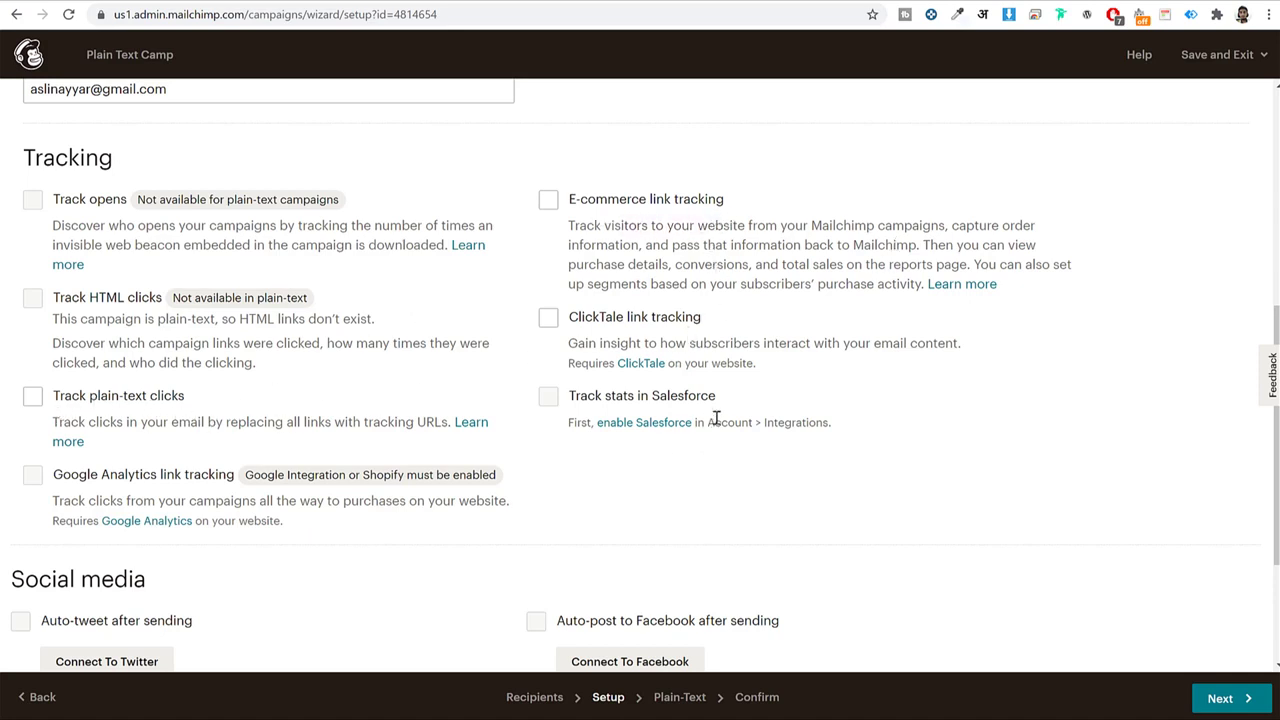
pyautogui.scroll(-1, 716, 418)
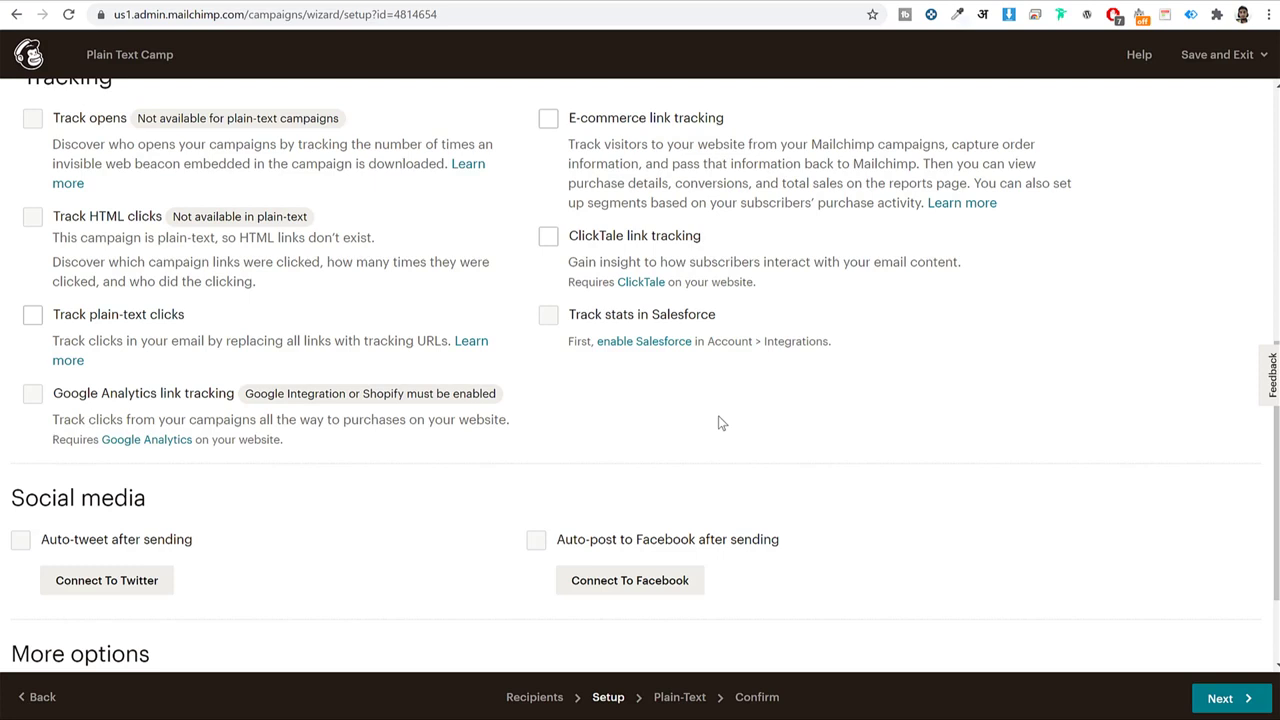
pyautogui.scroll(-2, 946, 351)
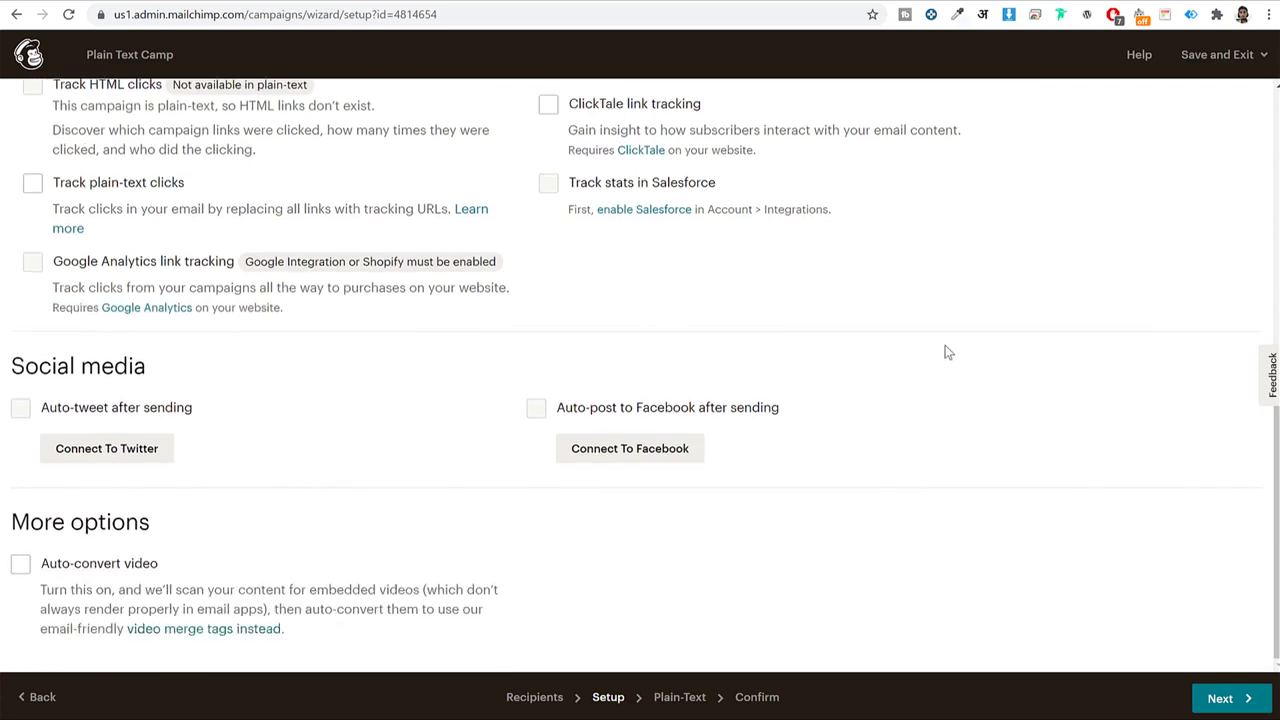
# - Advance to the plain-text content step and select the '--- ENTER YOUR CONTENT HERE ---' placeholder line
pyautogui.click(1238, 705)
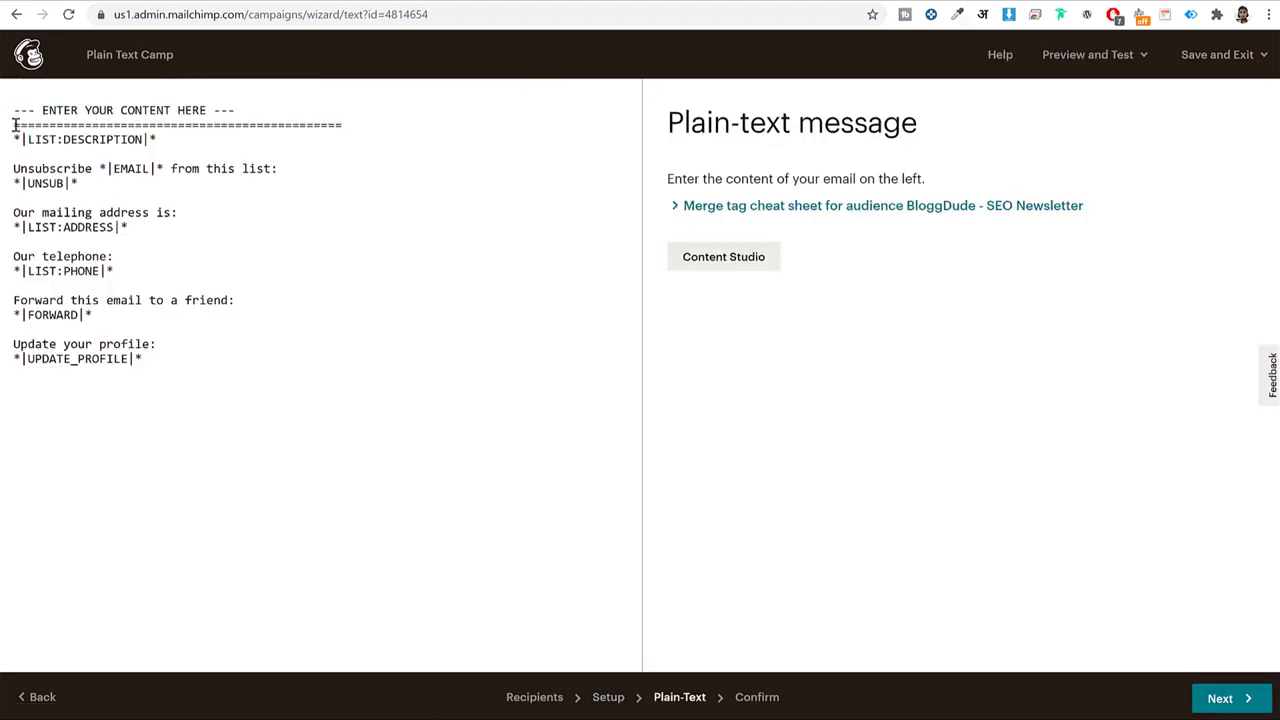
pyautogui.moveTo(15, 124); pyautogui.dragTo(209, 371)
pyautogui.click(197, 194)
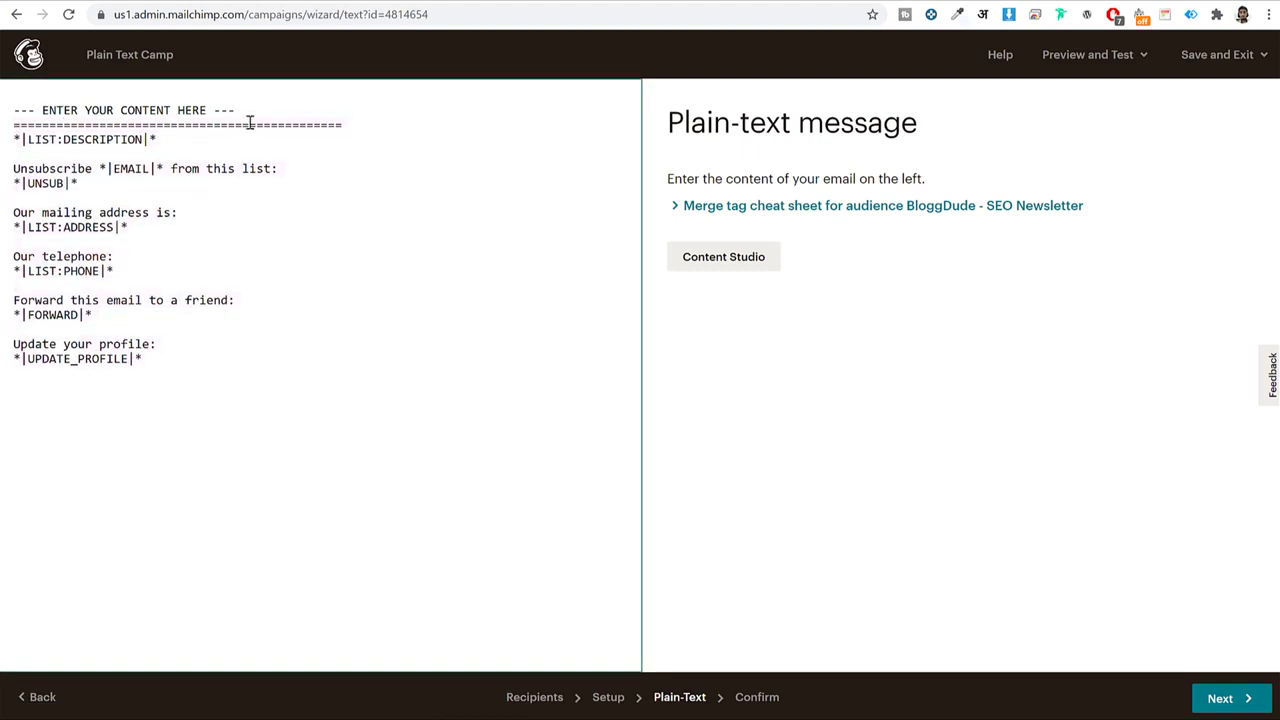
pyautogui.moveTo(240, 111); pyautogui.dragTo(11, 103)
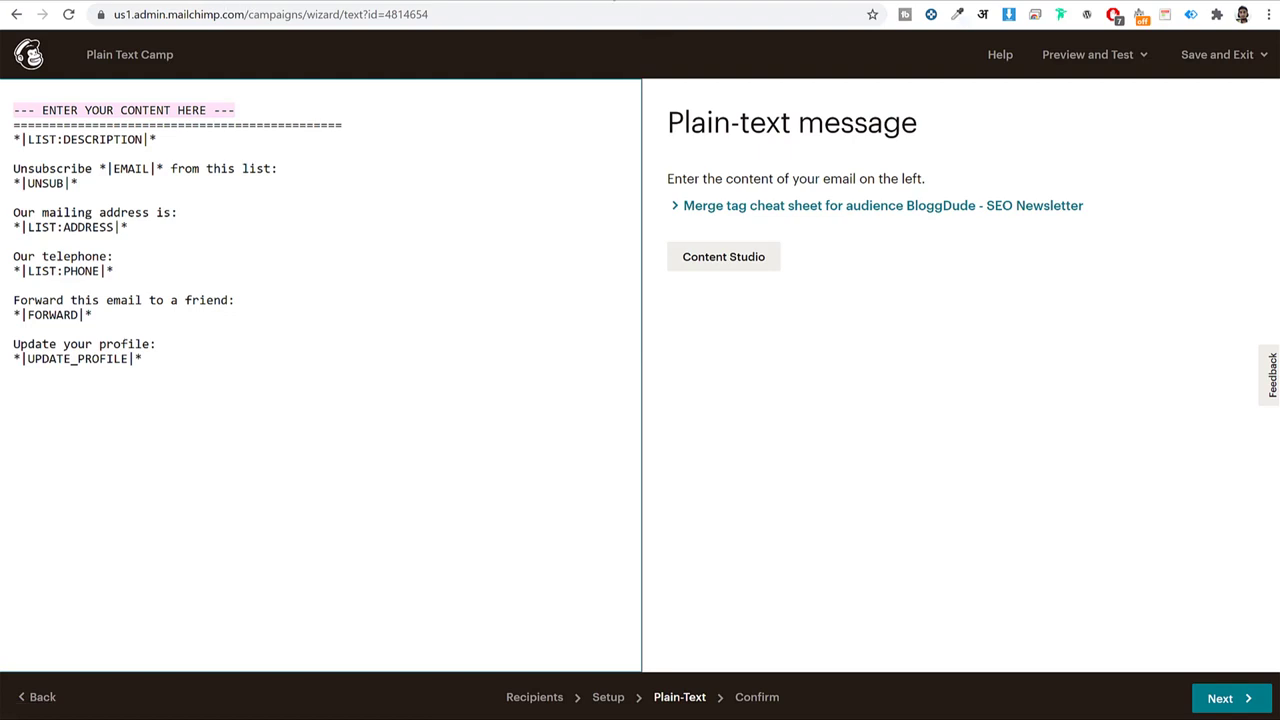
# - Copy the first two Lorem Ipsum paragraphs from lipsum.com and paste them over the placeholder
pyautogui.click(641, 2)
pyautogui.scroll(-2, 1017, 274)
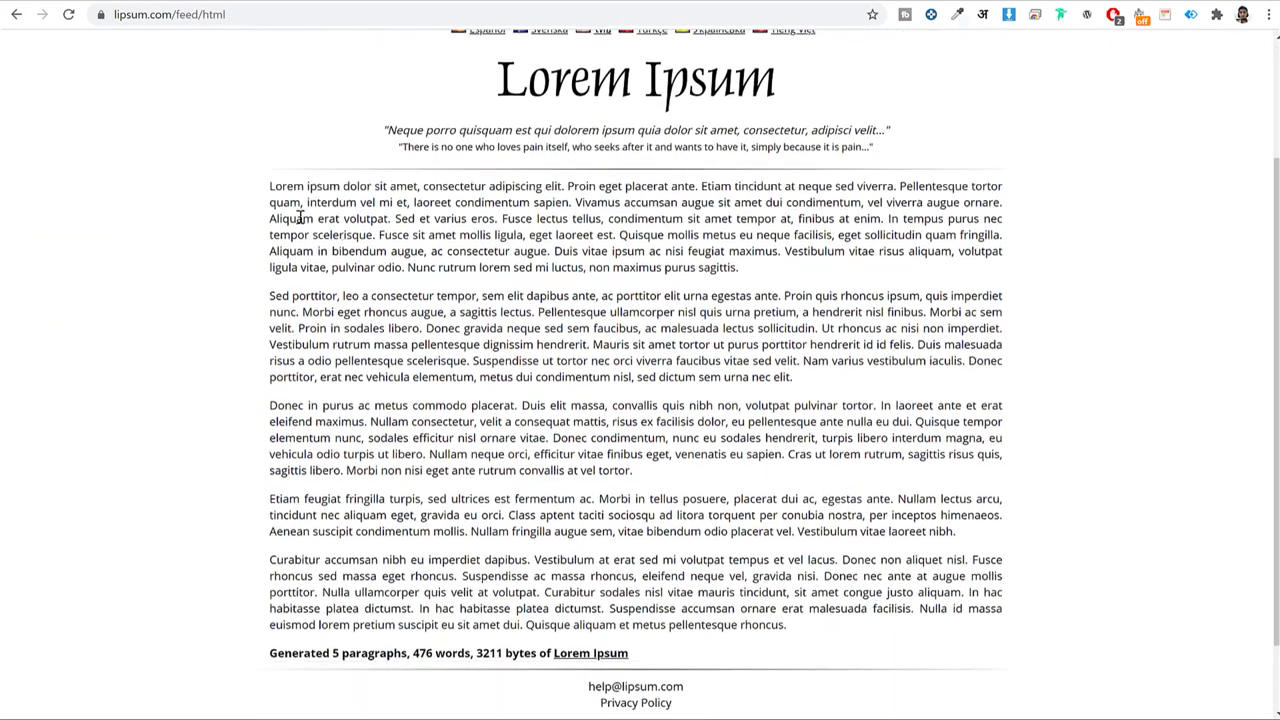
pyautogui.moveTo(311, 190); pyautogui.dragTo(808, 385)
pyautogui.hotkey('ctrl', 'c')
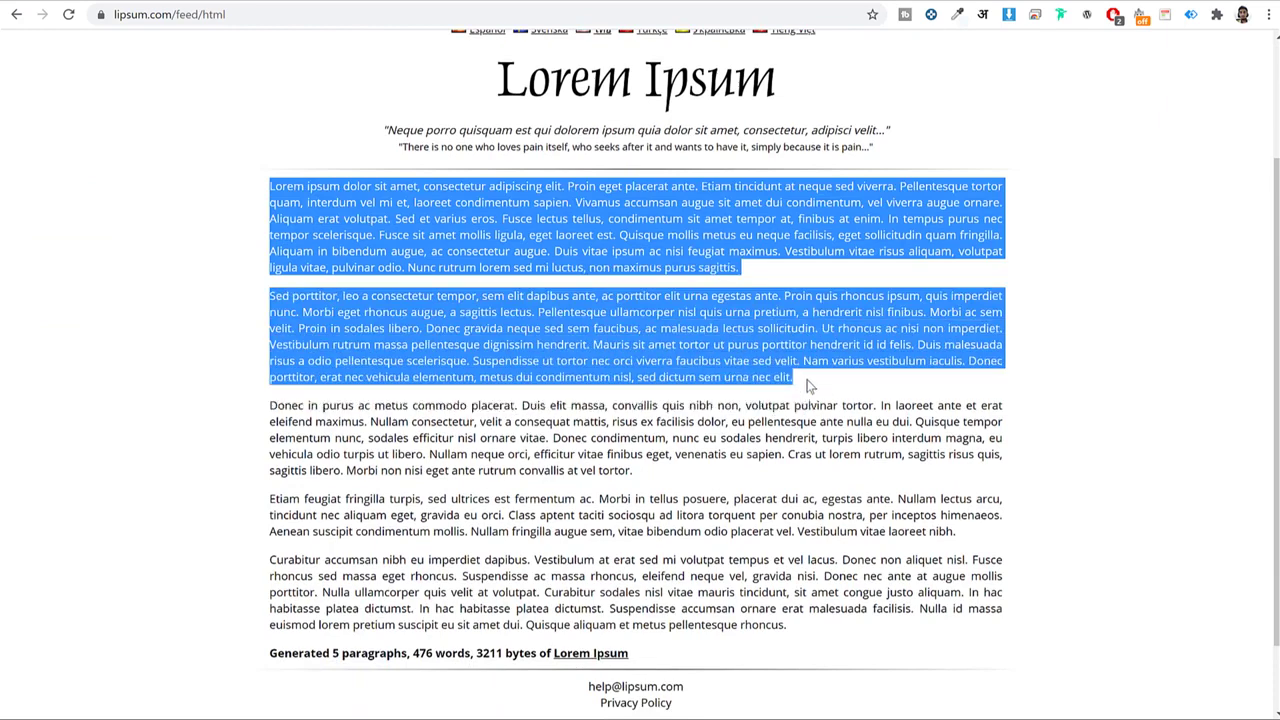
pyautogui.click(313, 7)
pyautogui.hotkey('ctrl', 'v')
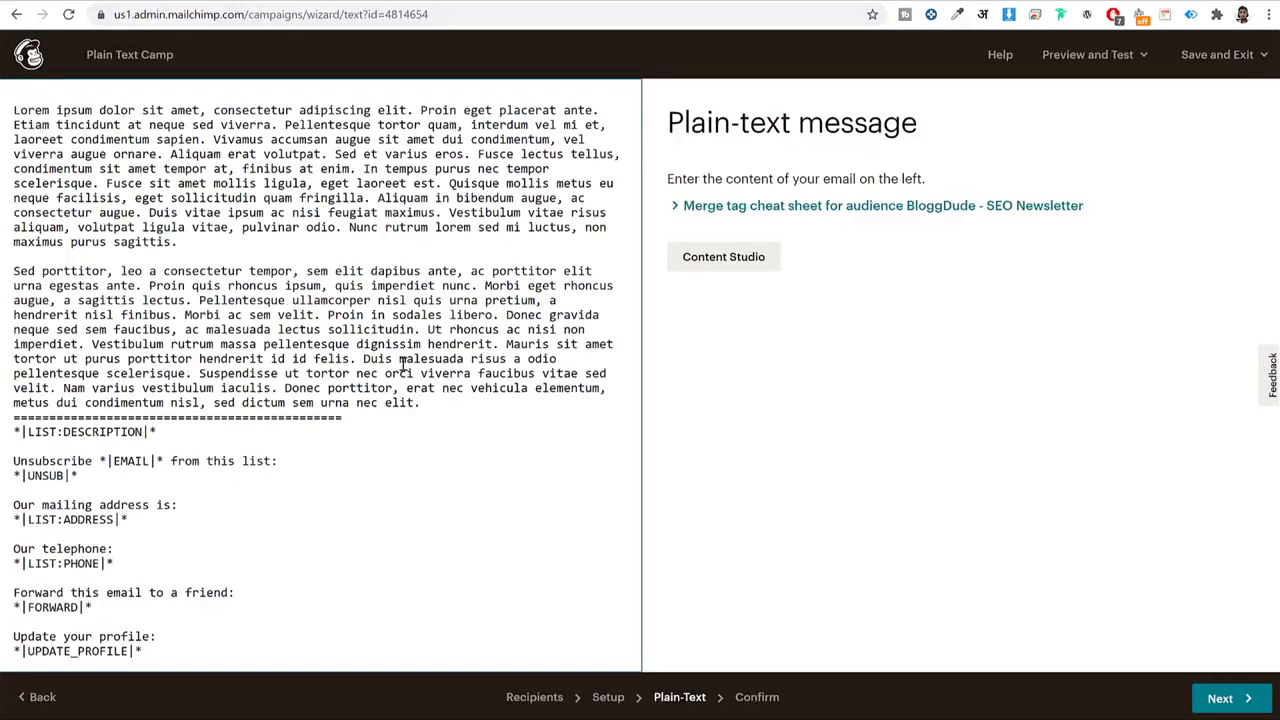
pyautogui.press('Return')
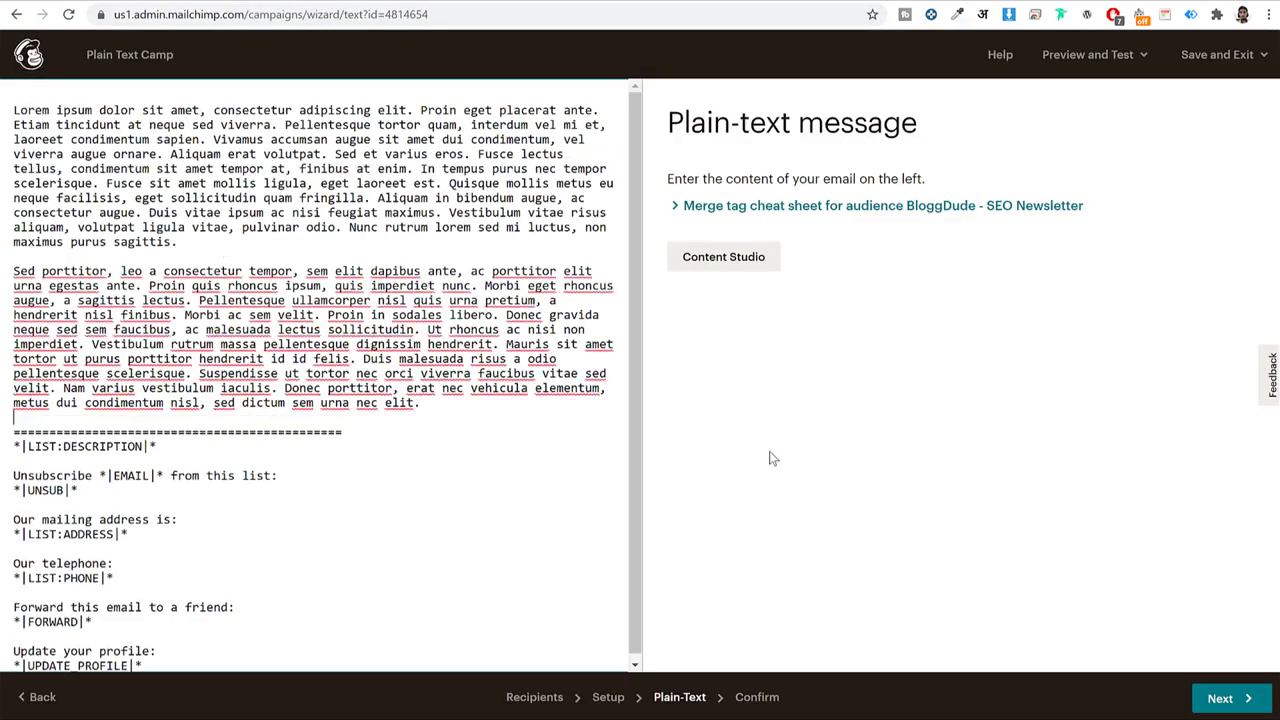
pyautogui.write("sdvlm,alk;'sdvm'alkmvp's")
pyautogui.press('BackSpace')
pyautogui.press('BackSpace')
pyautogui.press('BackSpace')
pyautogui.press('BackSpace')
pyautogui.press('BackSpace')
pyautogui.press('BackSpace')
pyautogui.press('BackSpace')
pyautogui.press('BackSpace')
pyautogui.press('BackSpace')
pyautogui.press('BackSpace')
pyautogui.press('BackSpace')
pyautogui.press('BackSpace')
pyautogui.press('BackSpace')
pyautogui.press('BackSpace')
pyautogui.press('BackSpace')
pyautogui.press('BackSpace')
pyautogui.press('BackSpace')
pyautogui.press('BackSpace')
pyautogui.press('BackSpace')
pyautogui.press('BackSpace')
# - Move to the confirmation step and preview the plain-text email in preview mode, then exit it
pyautogui.click(1218, 698)
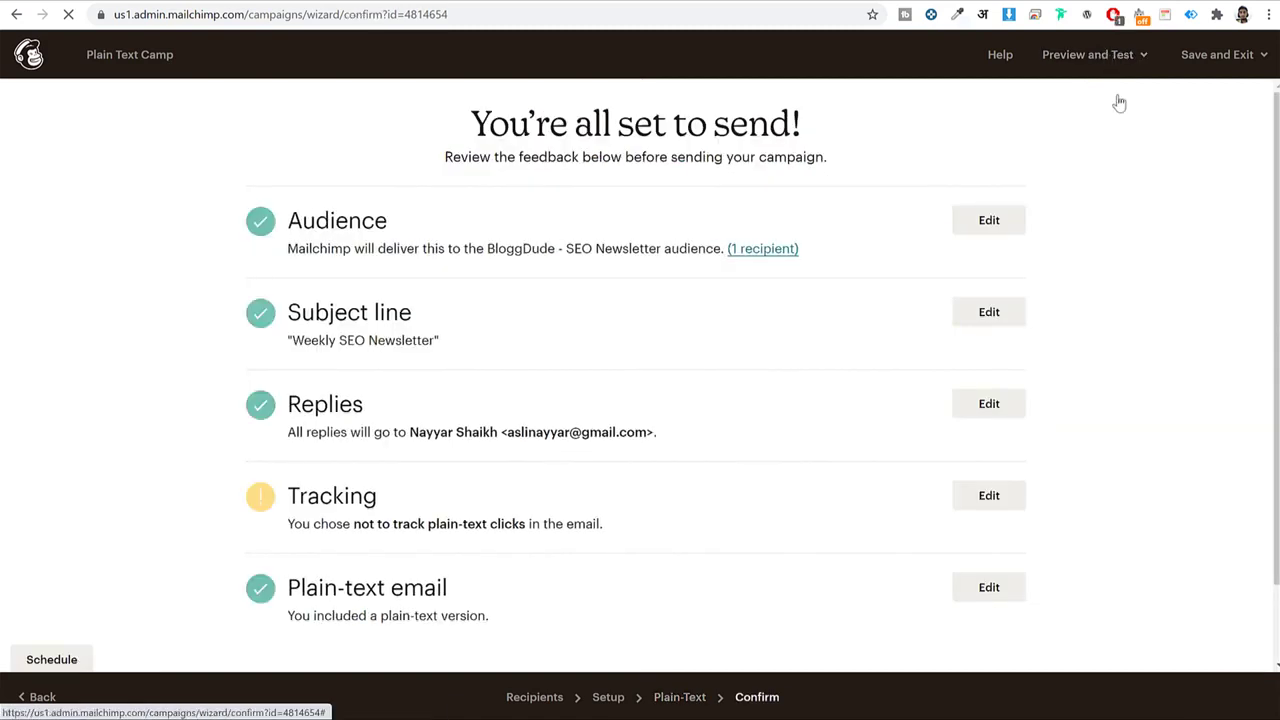
pyautogui.click(1143, 60)
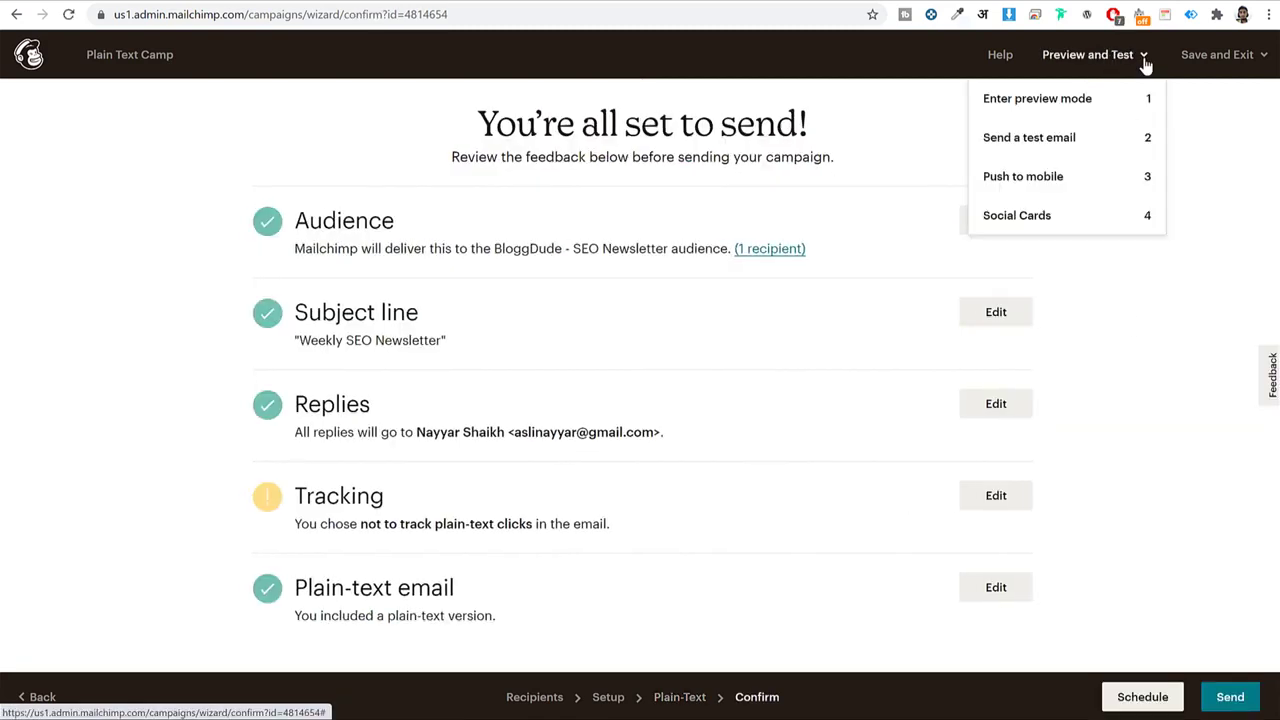
pyautogui.click(1067, 104)
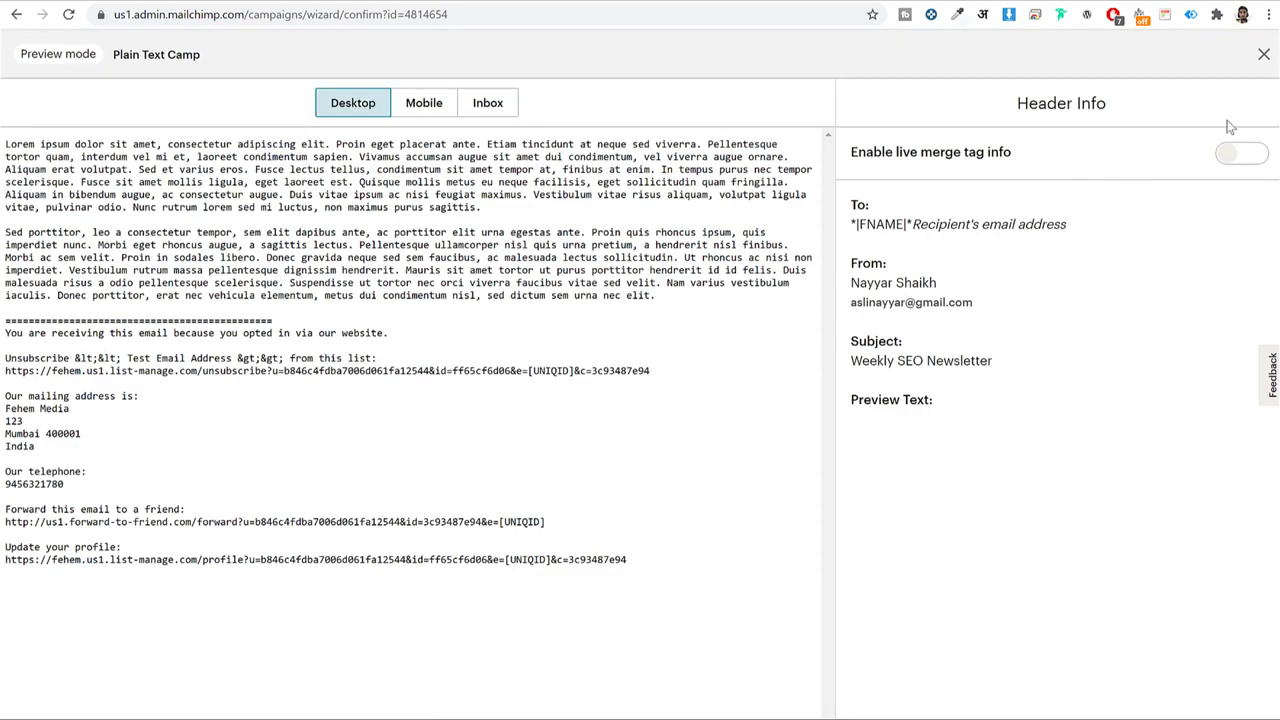
pyautogui.click(1148, 60)
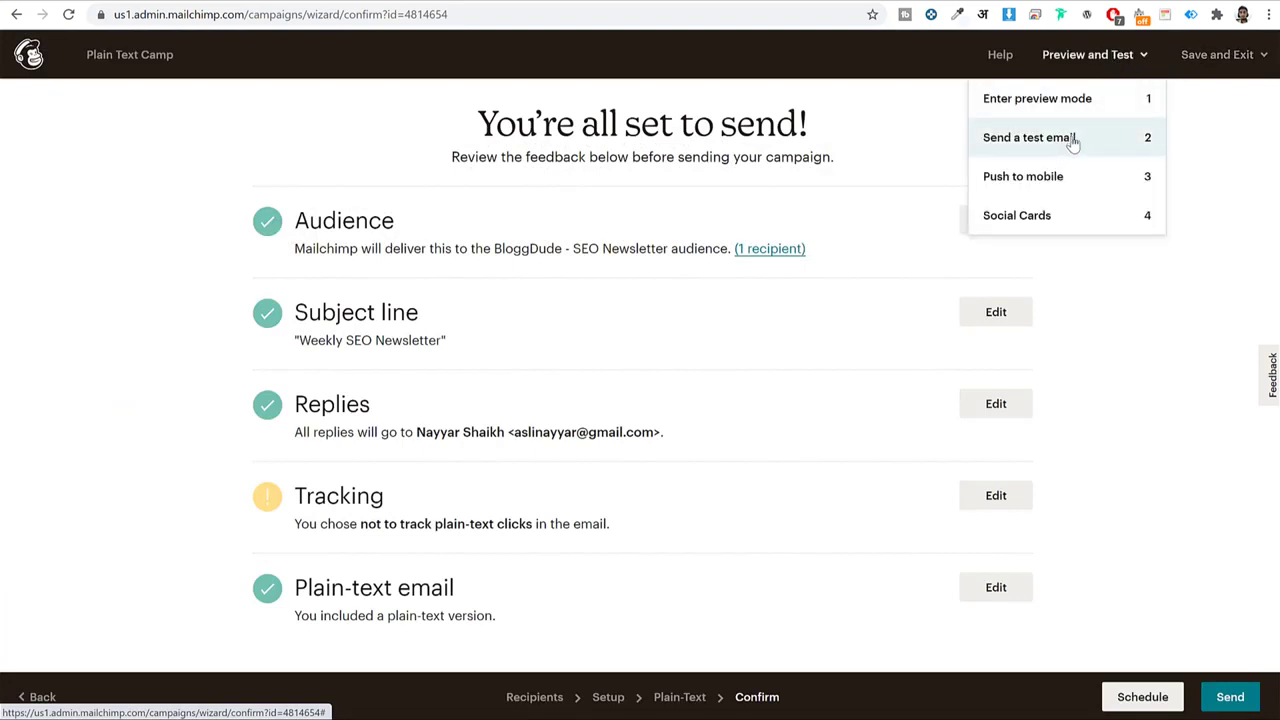
# - Send the campaign now to the 1 BloggDude - SEO Newsletter subscriber
pyautogui.click(1234, 700)
pyautogui.moveTo(597, 393); pyautogui.dragTo(711, 390)
pyautogui.click(618, 466)
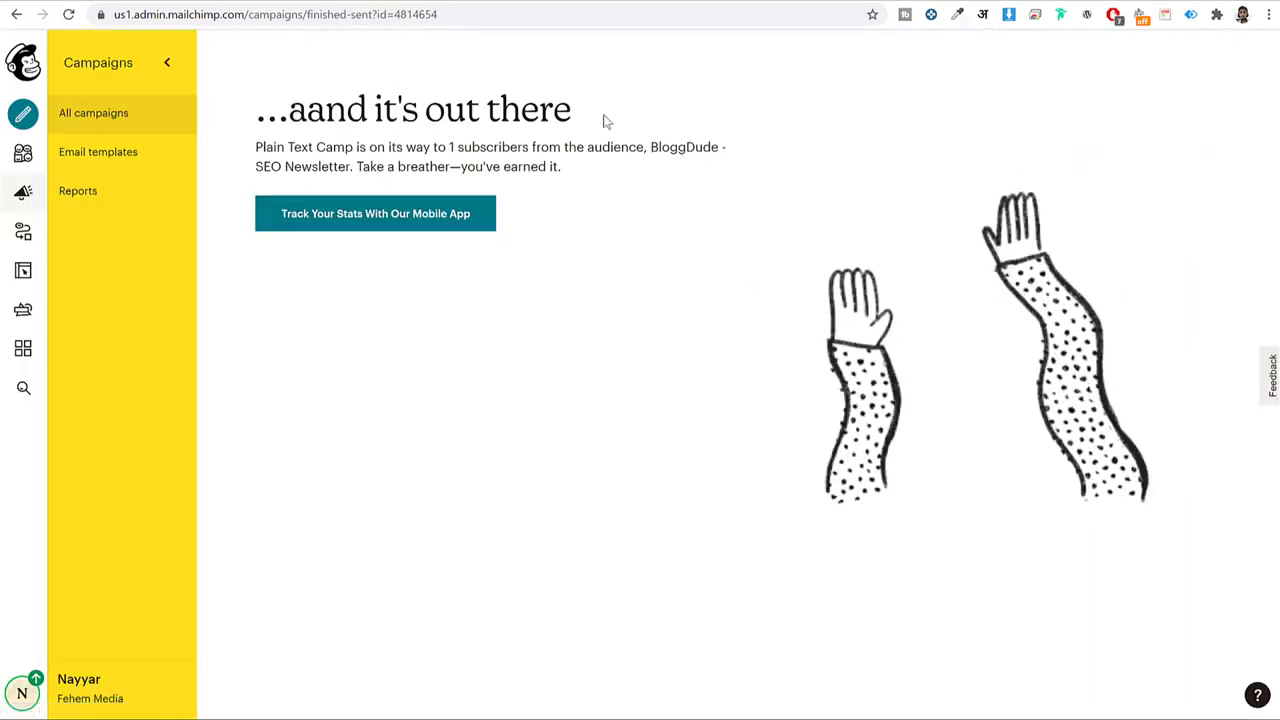
# - Open All campaigns and check that Plain Text Camp is listed as Sent with its date and recipients
pyautogui.moveTo(600, 112); pyautogui.dragTo(297, 106)
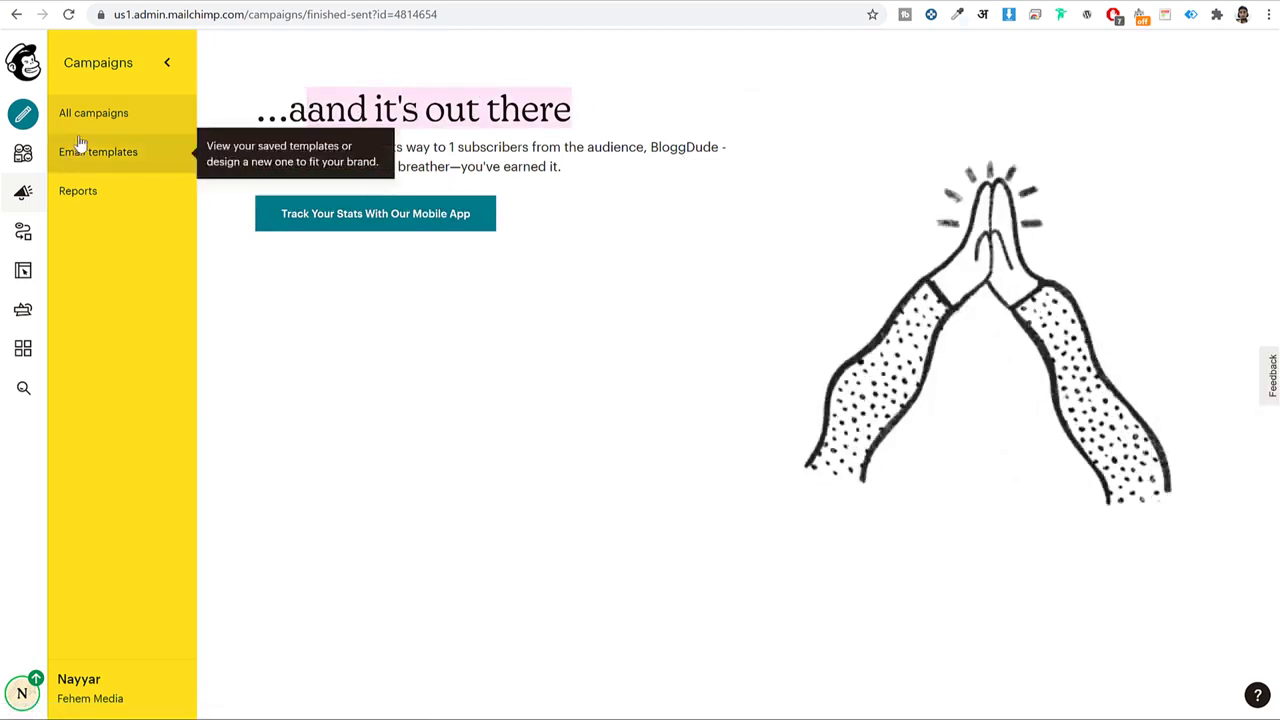
pyautogui.click(112, 114)
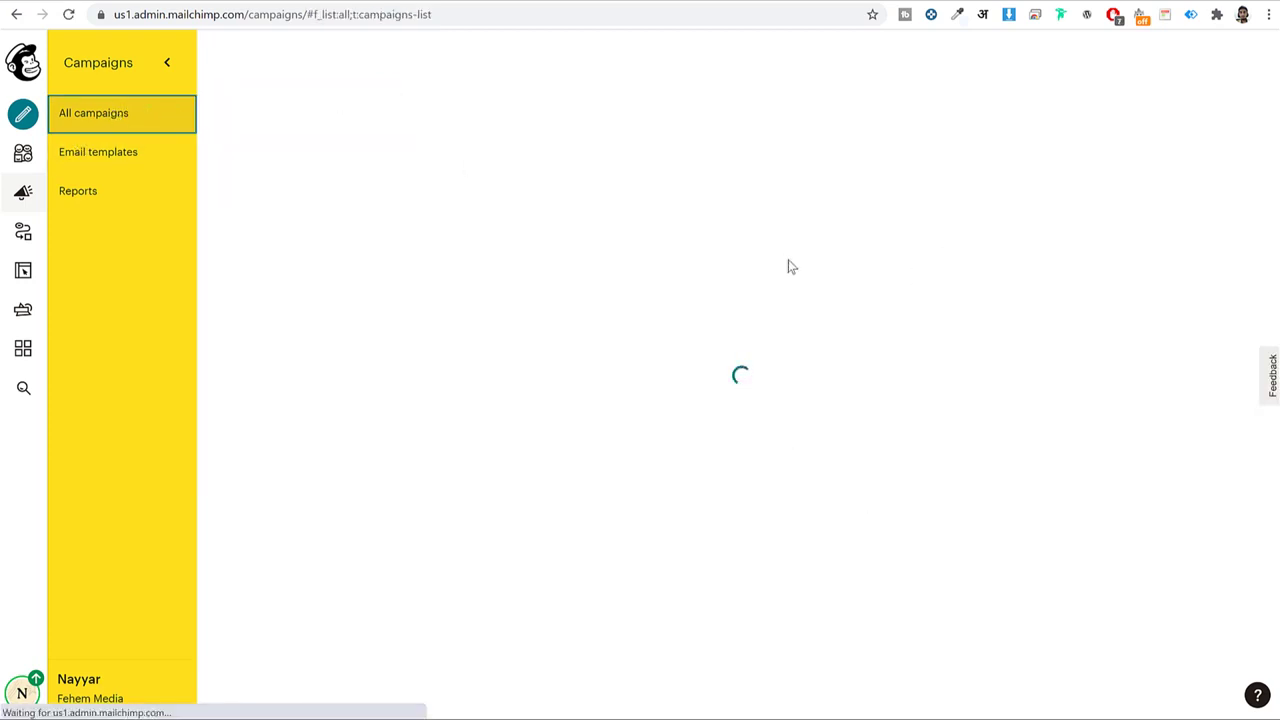
pyautogui.scroll(-2, 881, 265)
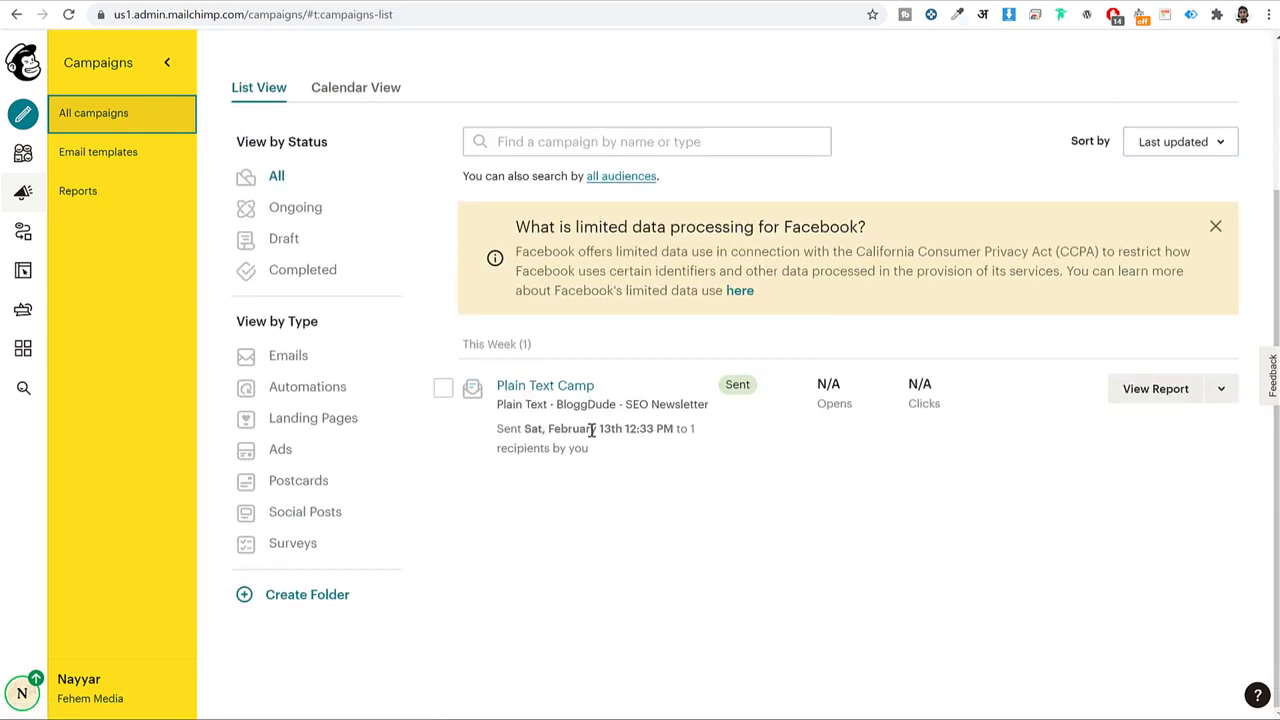
pyautogui.moveTo(592, 429); pyautogui.dragTo(714, 443)
pyautogui.click(756, 422)
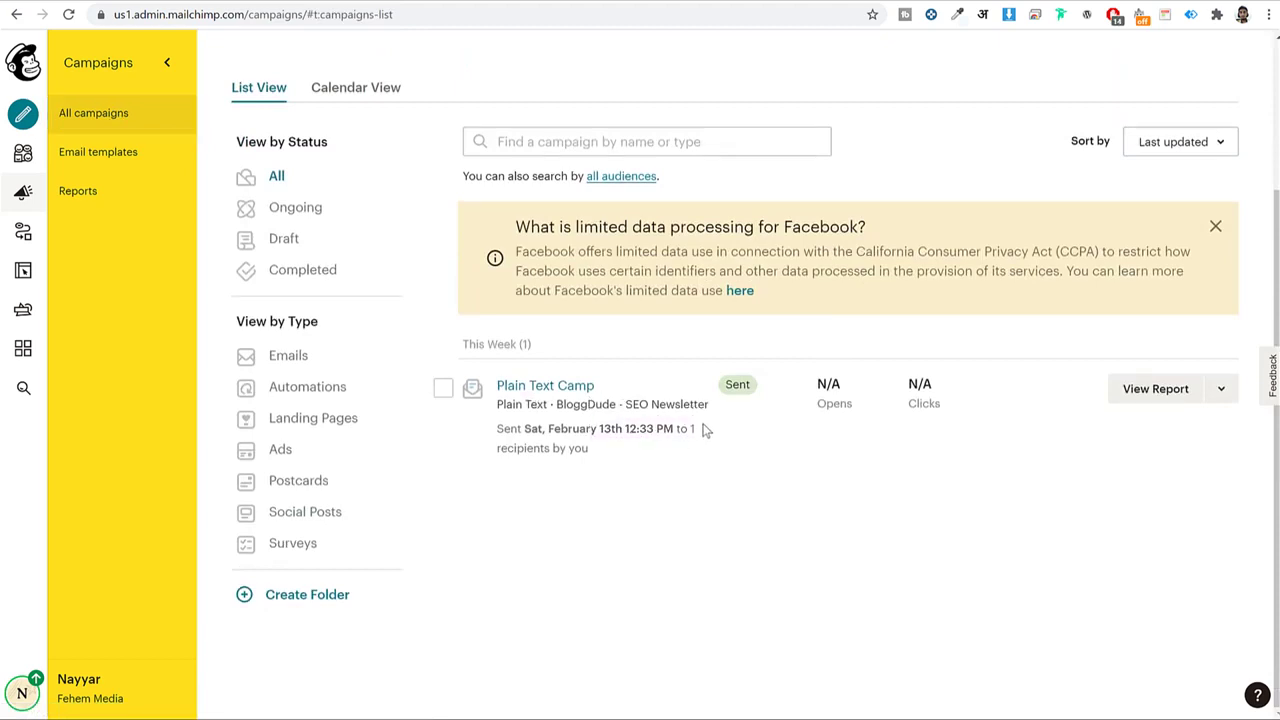
pyautogui.scroll(2, 705, 430)
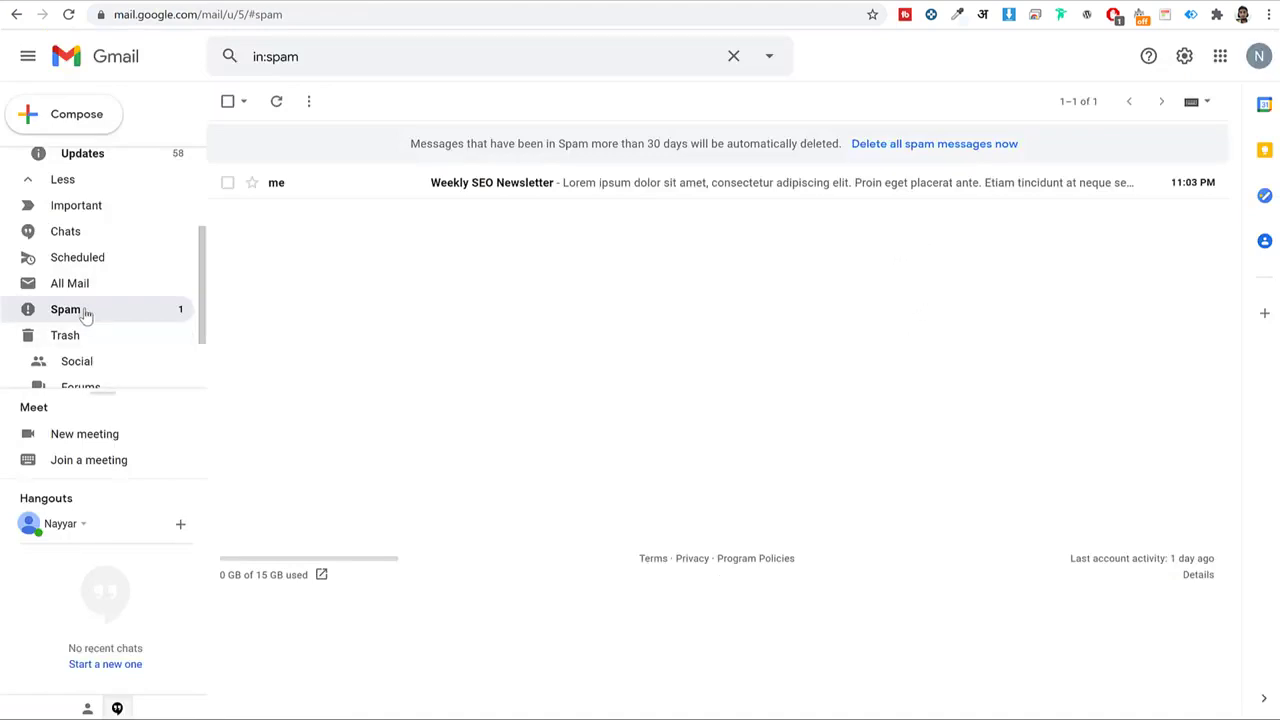
# - Open the Weekly SEO Newsletter email from Spam and check its subject line
pyautogui.click(586, 196)
pyautogui.hotkey('alt', 'Left')
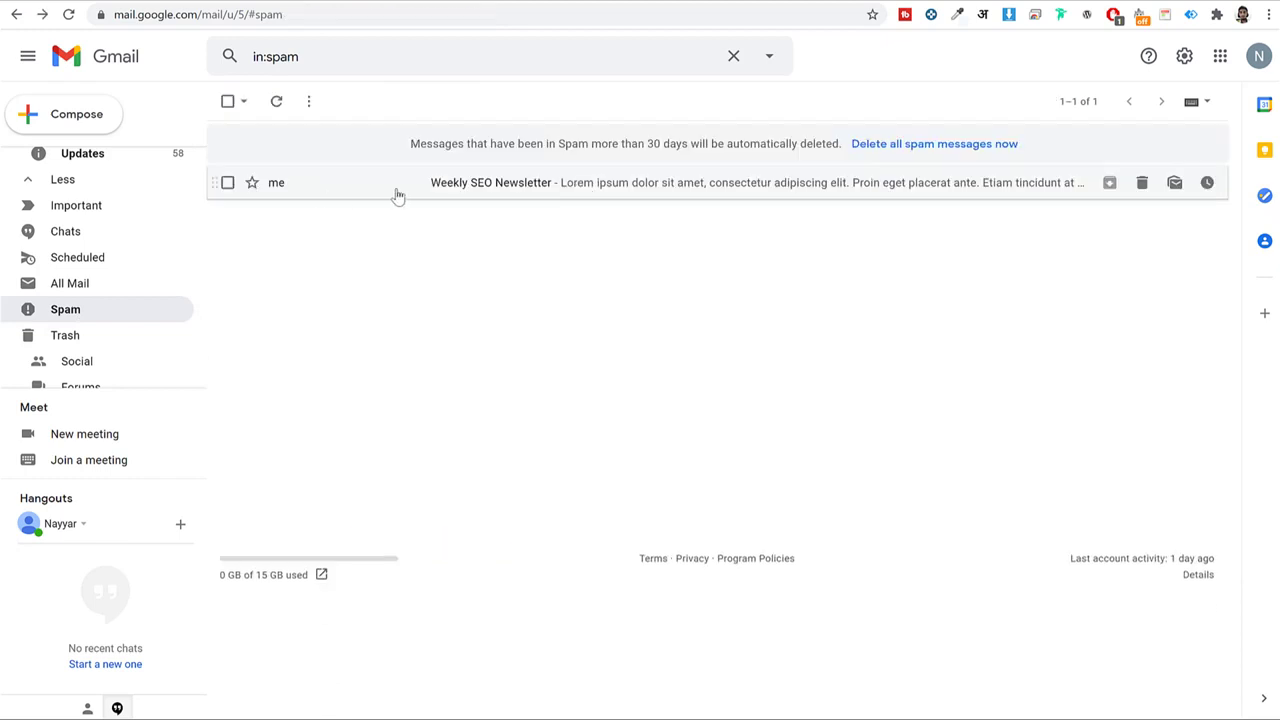
pyautogui.click(467, 193)
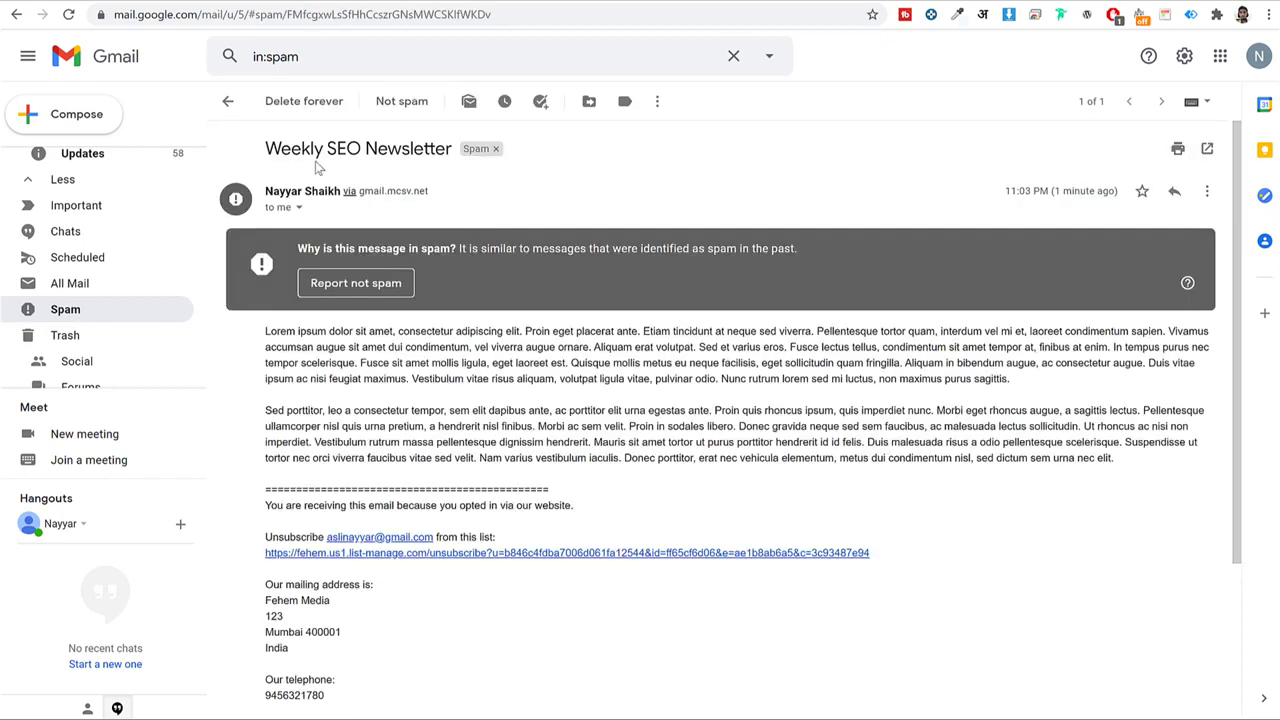
pyautogui.moveTo(264, 150); pyautogui.dragTo(415, 150)
pyautogui.click(498, 191)
pyautogui.scroll(-2, 760, 400)
pyautogui.scroll(2, 760, 400)
# - Inspect the sender and reply-to details, then read through the Lorem Ipsum body and footer
pyautogui.click(299, 207)
pyautogui.moveTo(382, 256); pyautogui.dragTo(519, 263)
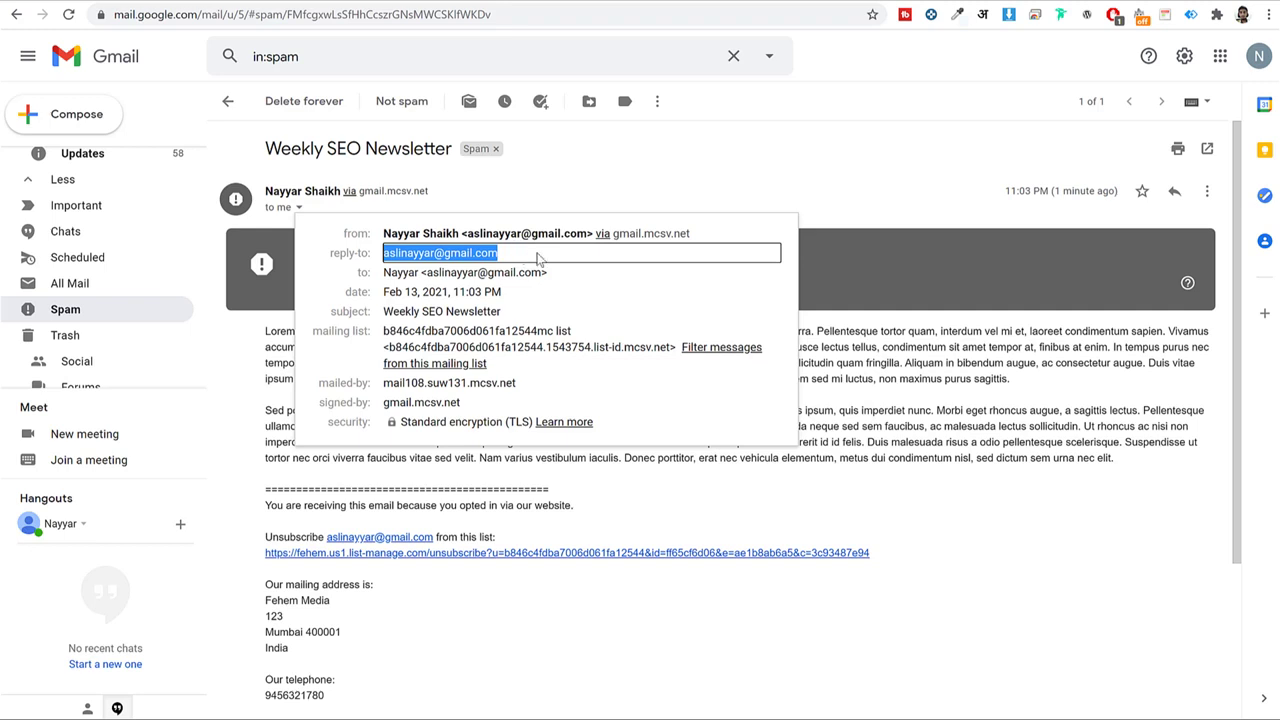
pyautogui.click(881, 173)
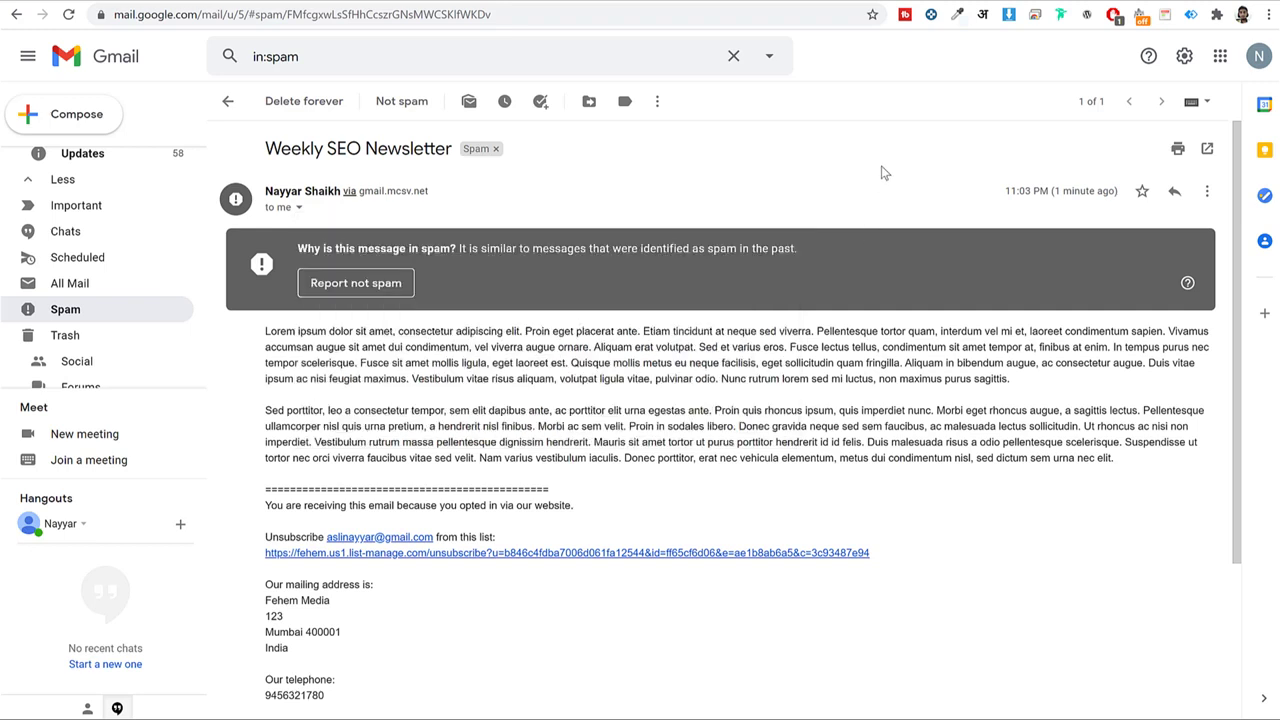
pyautogui.scroll(-1, 926, 318)
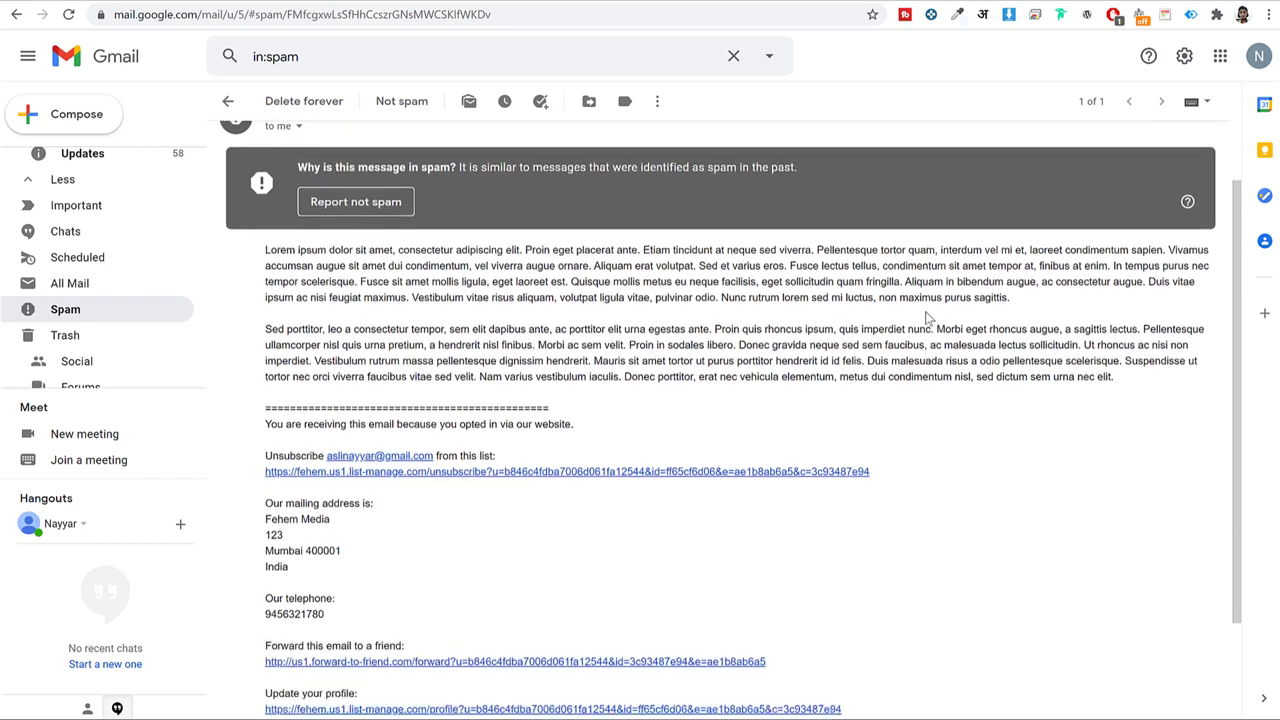
pyautogui.scroll(-2, 926, 318)
pyautogui.scroll(3, 931, 340)
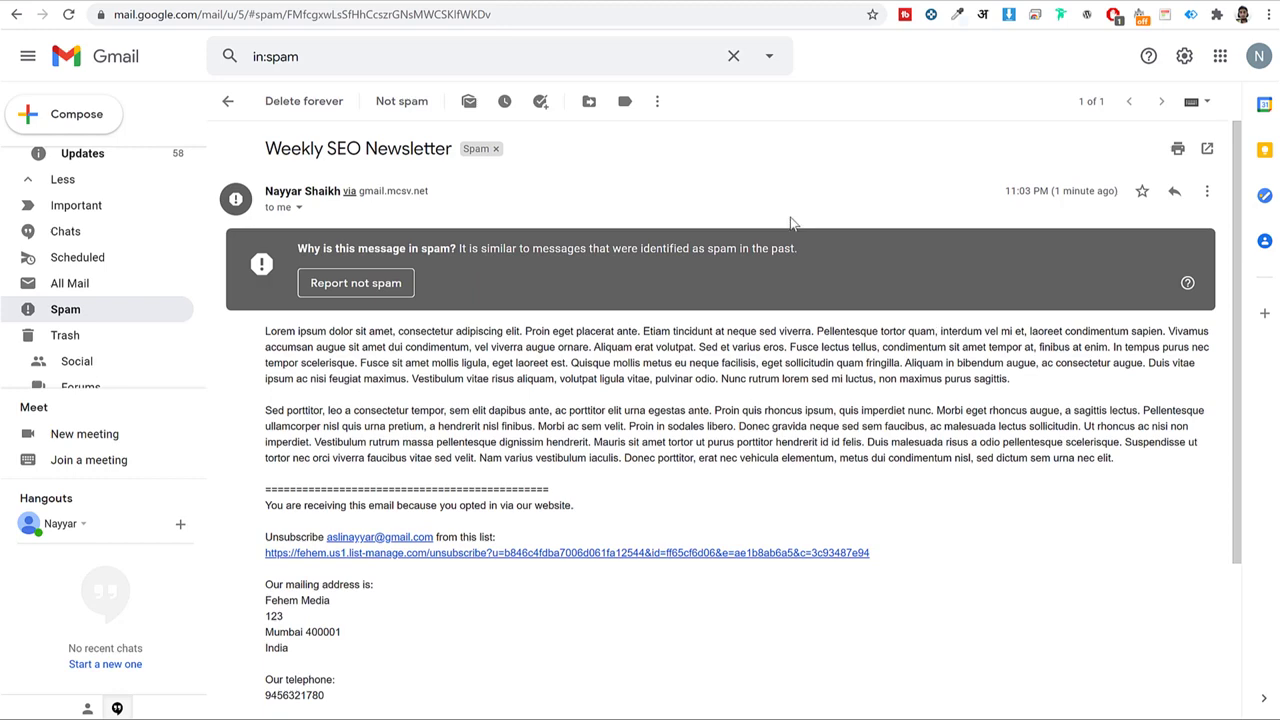
# - Back in Mailchimp, create a new Regular email campaign, leaving the Campaign Name field empty
pyautogui.click(318, 4)
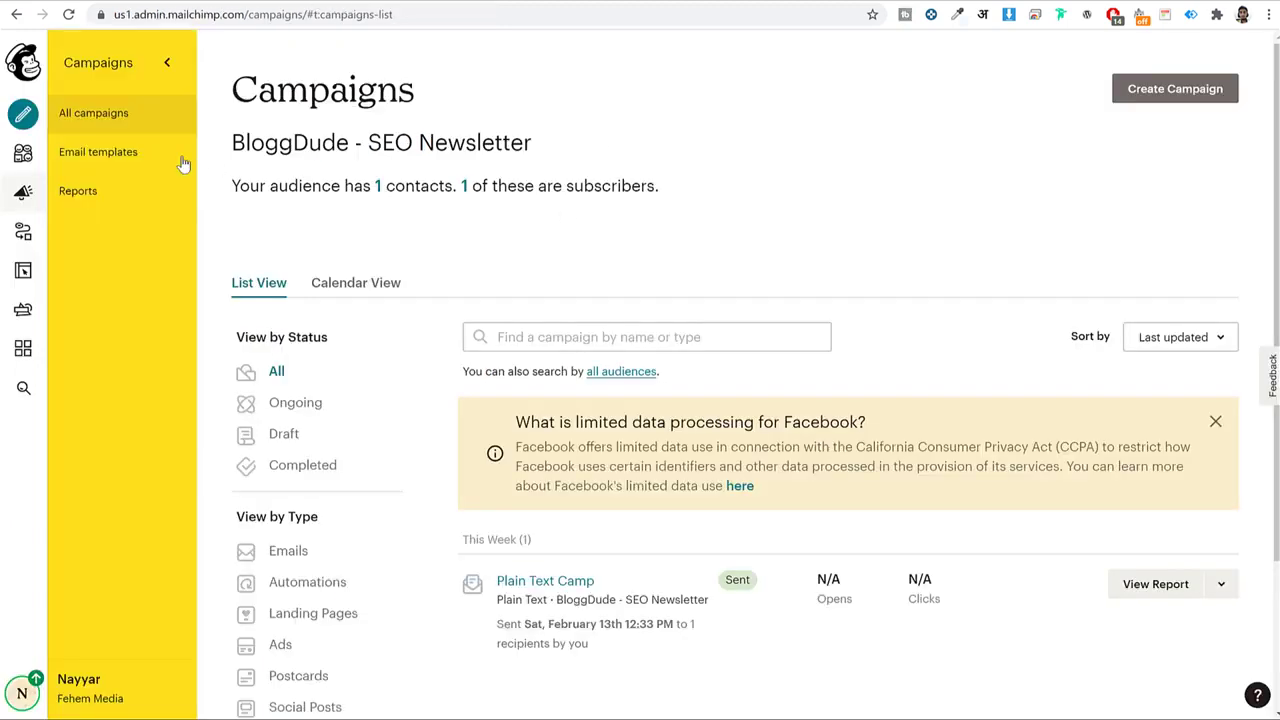
pyautogui.click(80, 112)
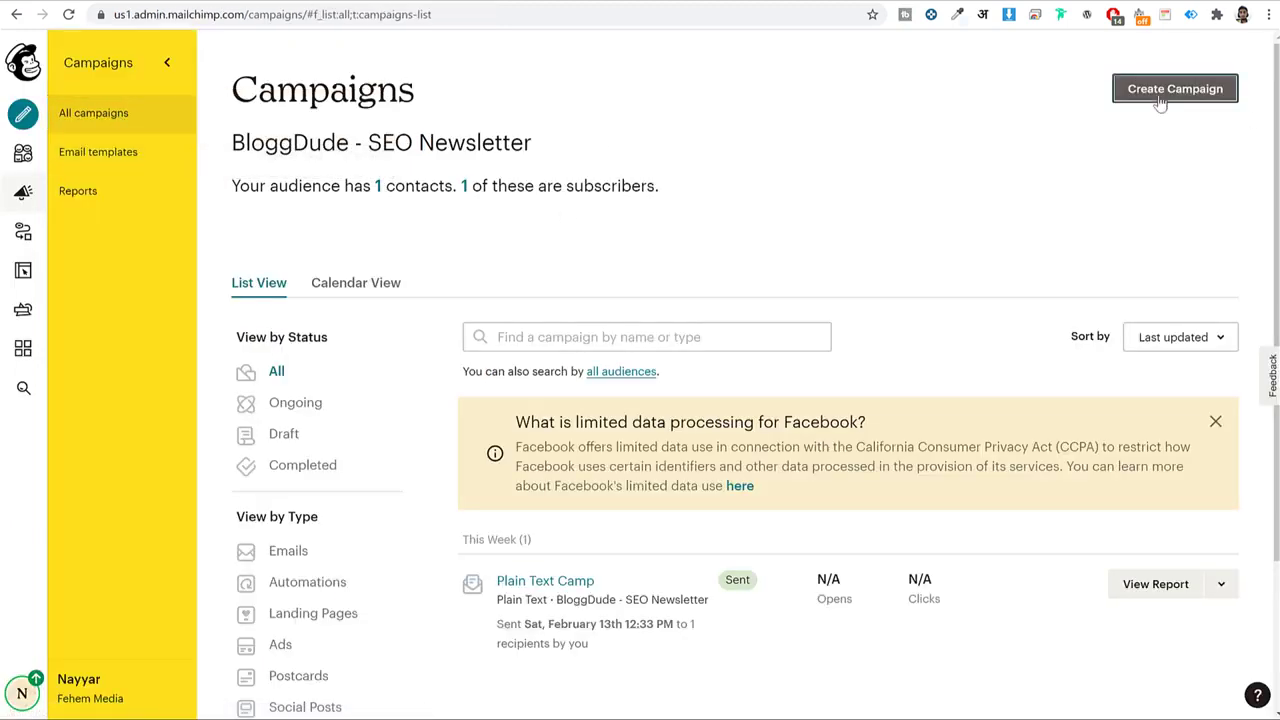
pyautogui.click(1160, 96)
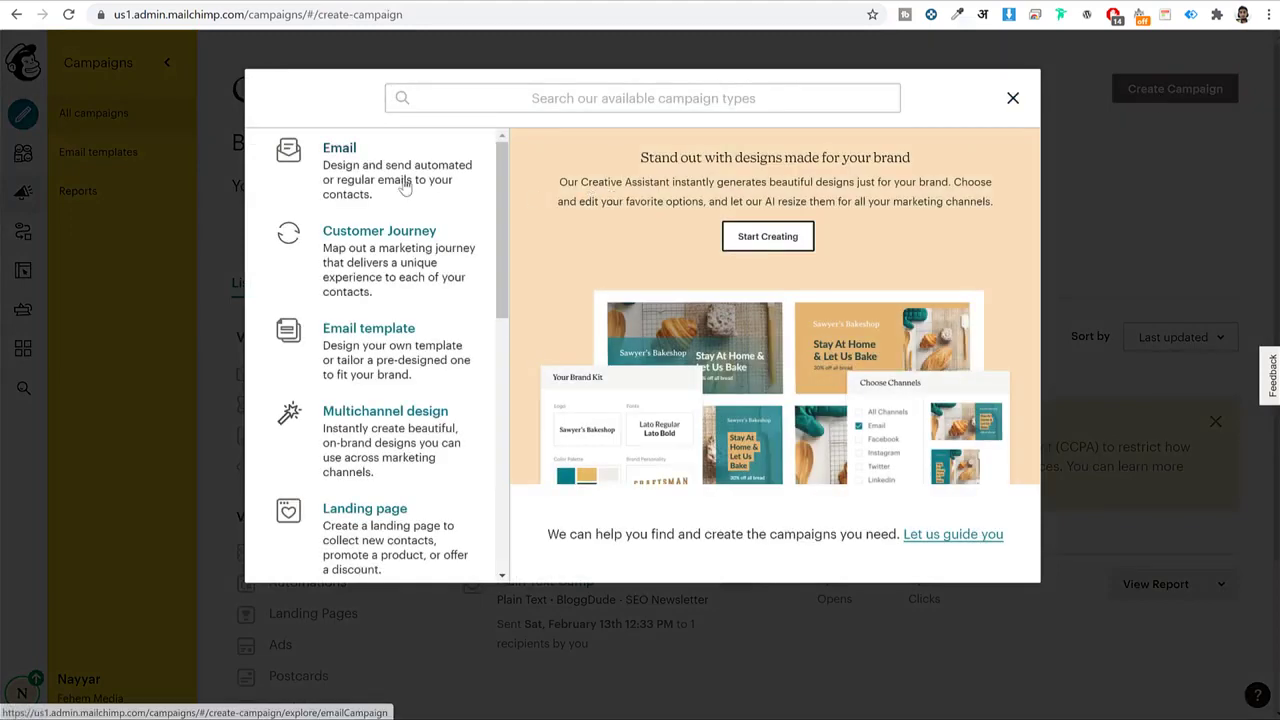
pyautogui.click(405, 186)
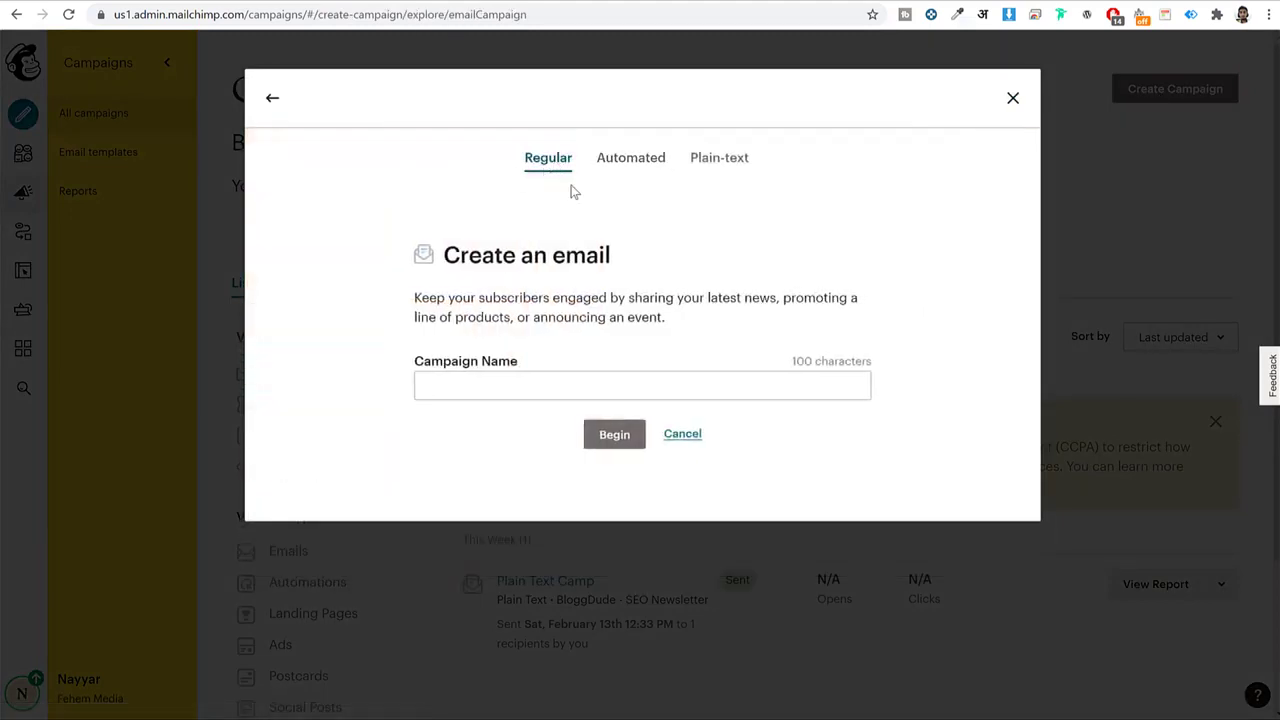
pyautogui.click(605, 380)
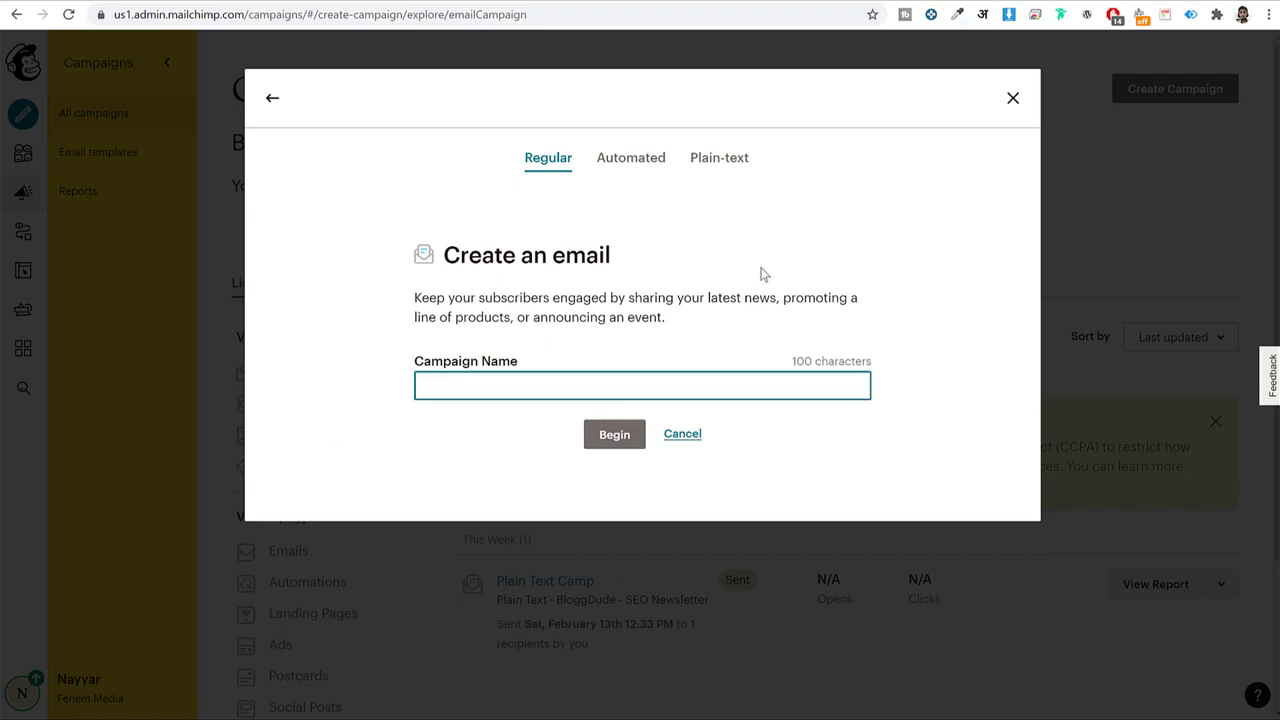
pyautogui.write('SEO')
pyautogui.press('BackSpace')
pyautogui.press('BackSpace')
pyautogui.press('BackSpace')
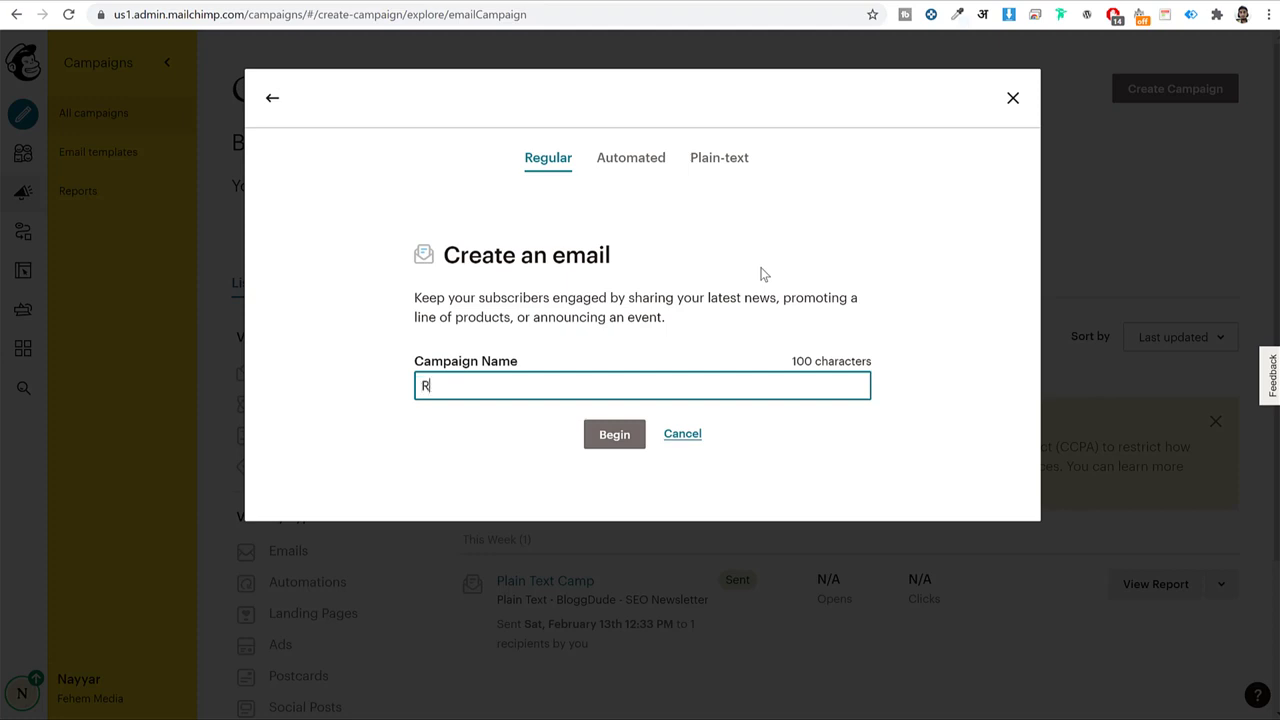
# - Create the email campaign 'Recent Uploads' and start importing contacts as its recipients
pyautogui.write('ecent Uploads')
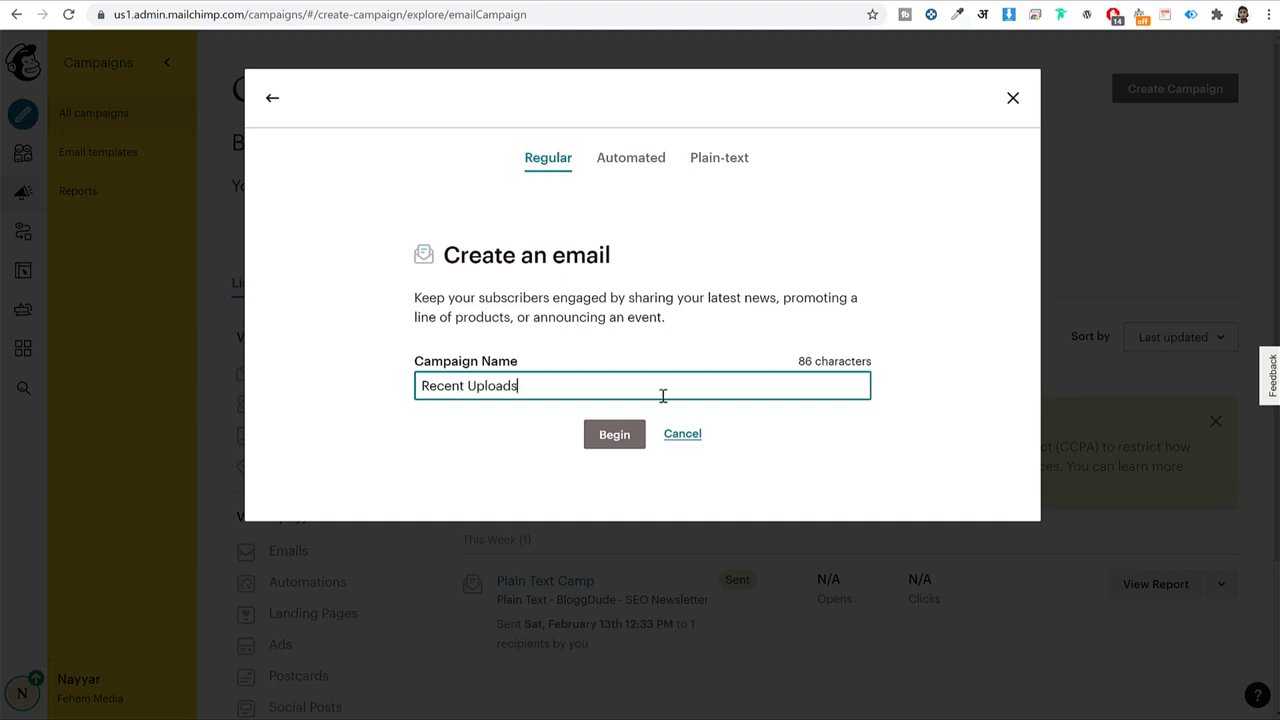
pyautogui.click(622, 440)
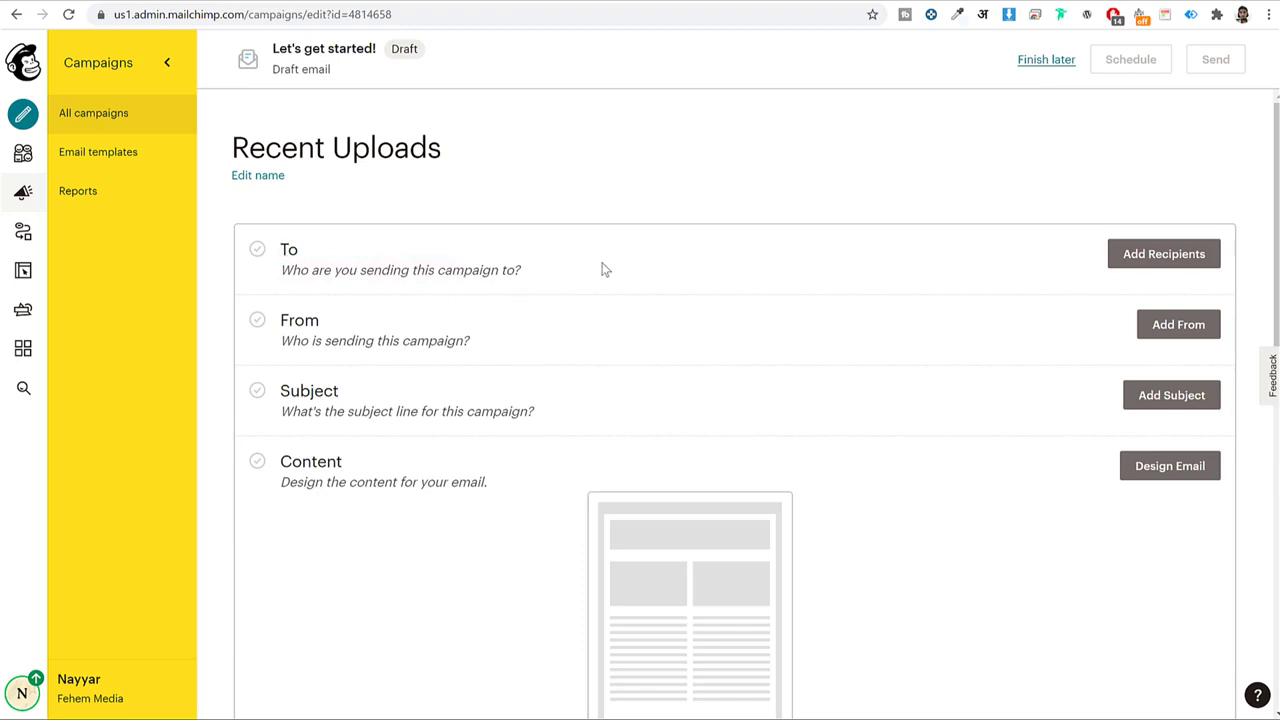
pyautogui.click(1166, 256)
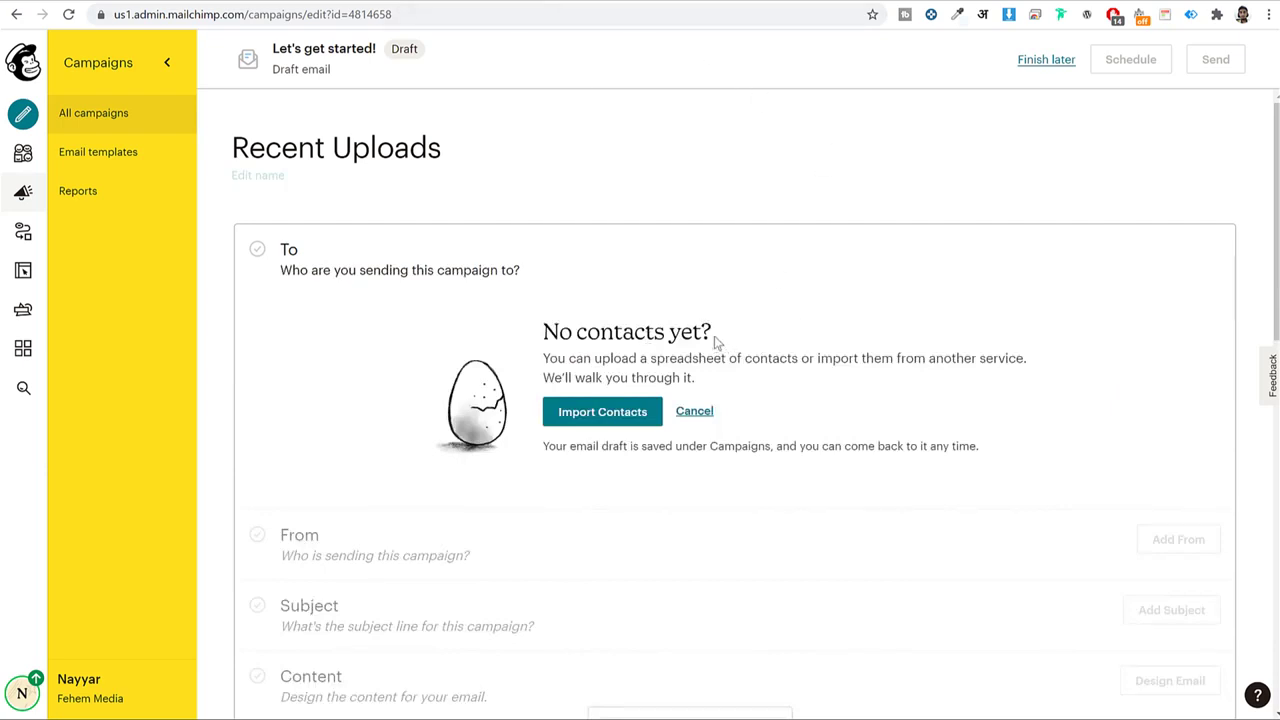
pyautogui.tripleClick(760, 338)
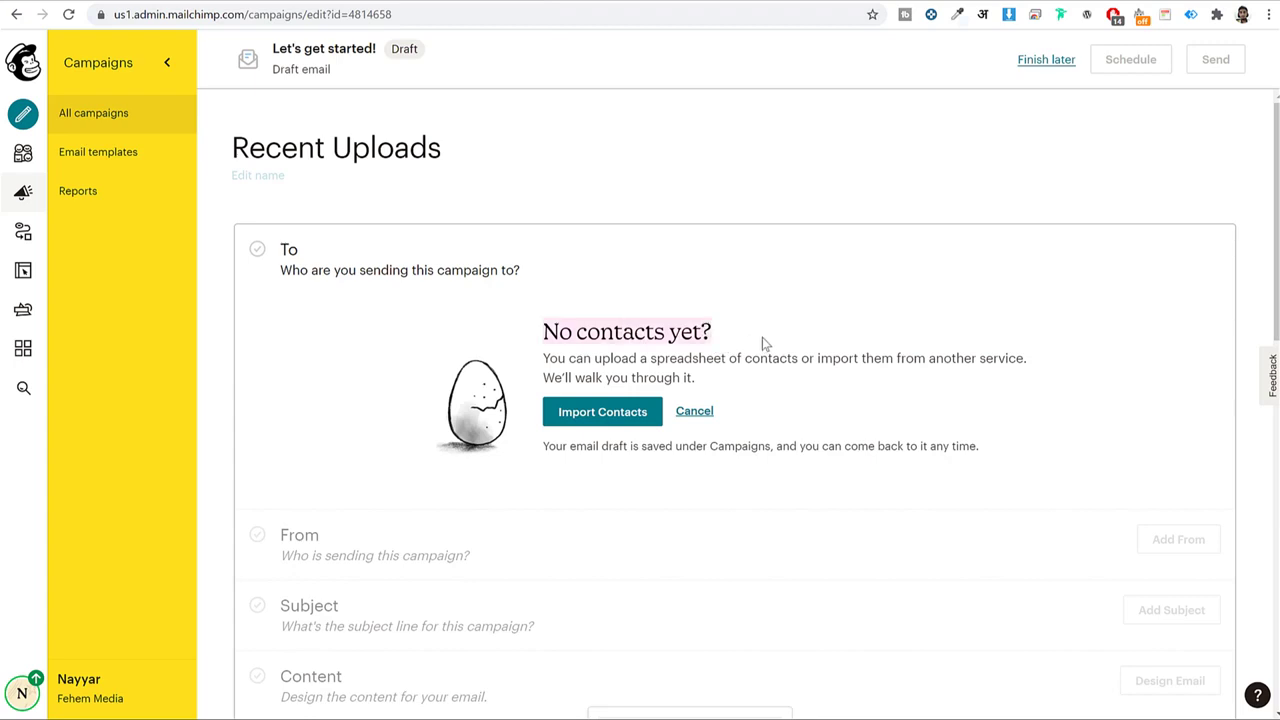
pyautogui.click(762, 337)
pyautogui.click(587, 421)
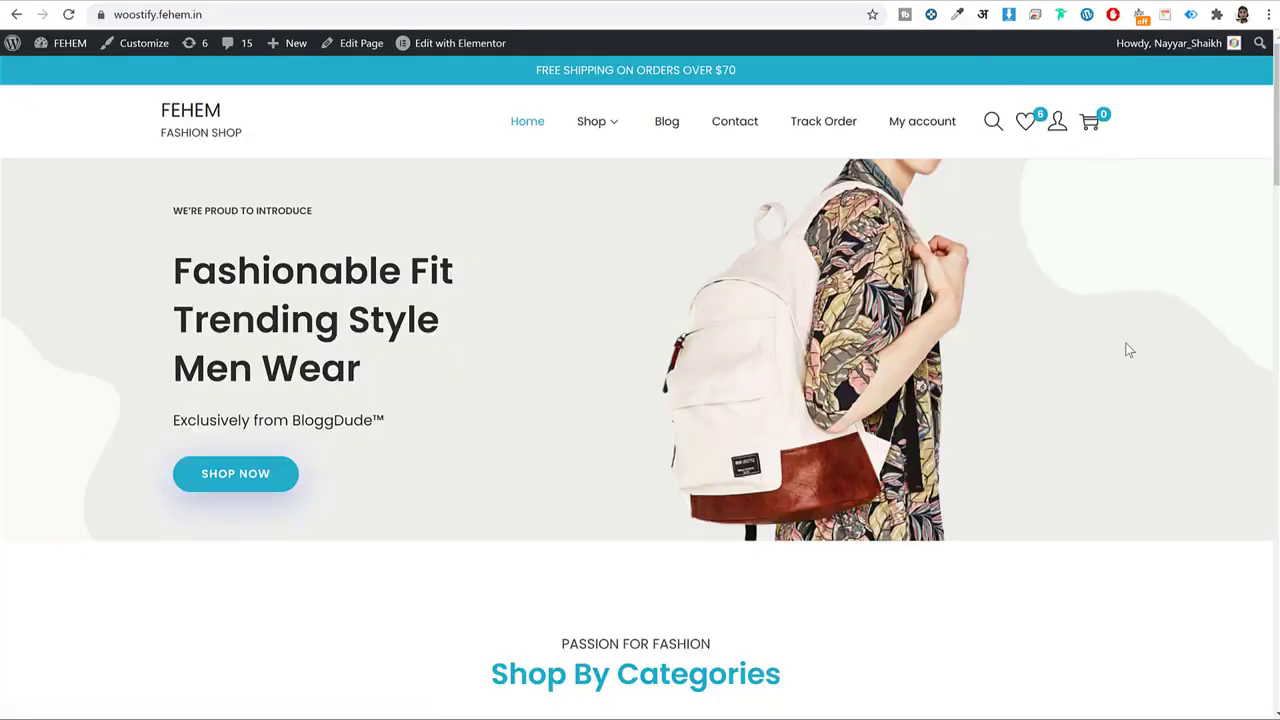
# - Dismiss the Get Weekly SEO Tips popup and open the shop's Blog page
pyautogui.scroll(-20, 1129, 350)
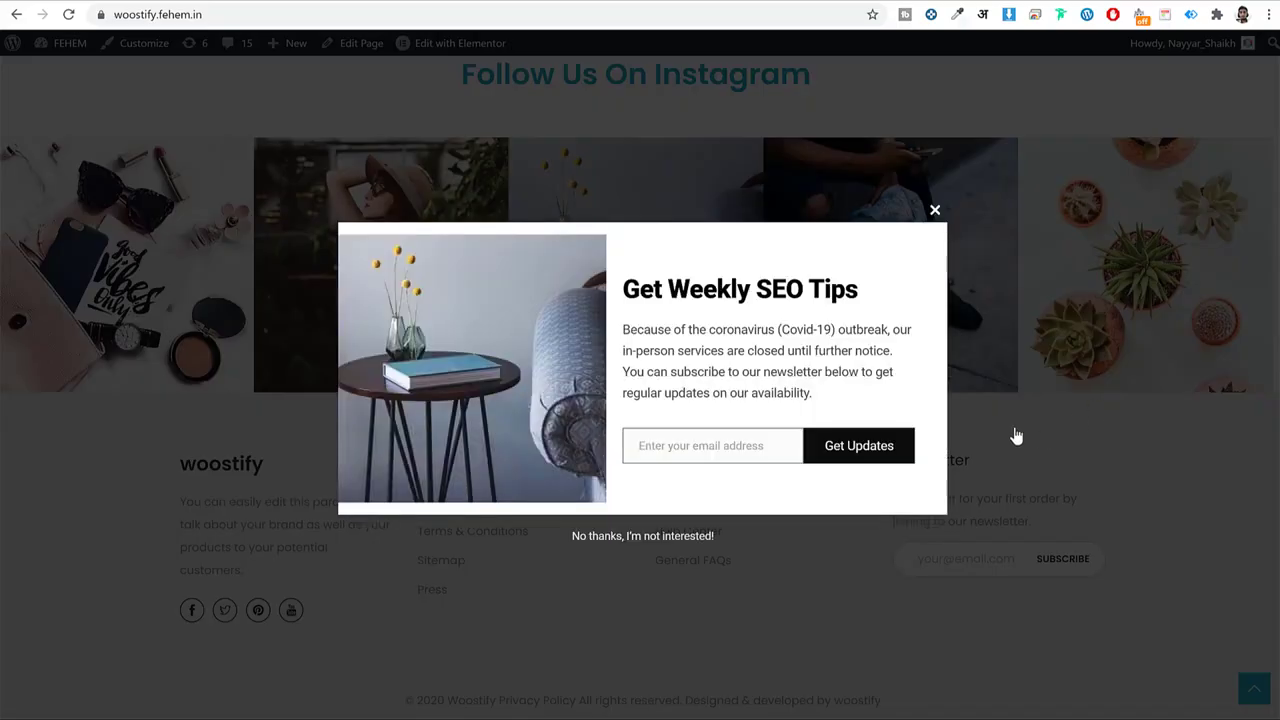
pyautogui.click(931, 209)
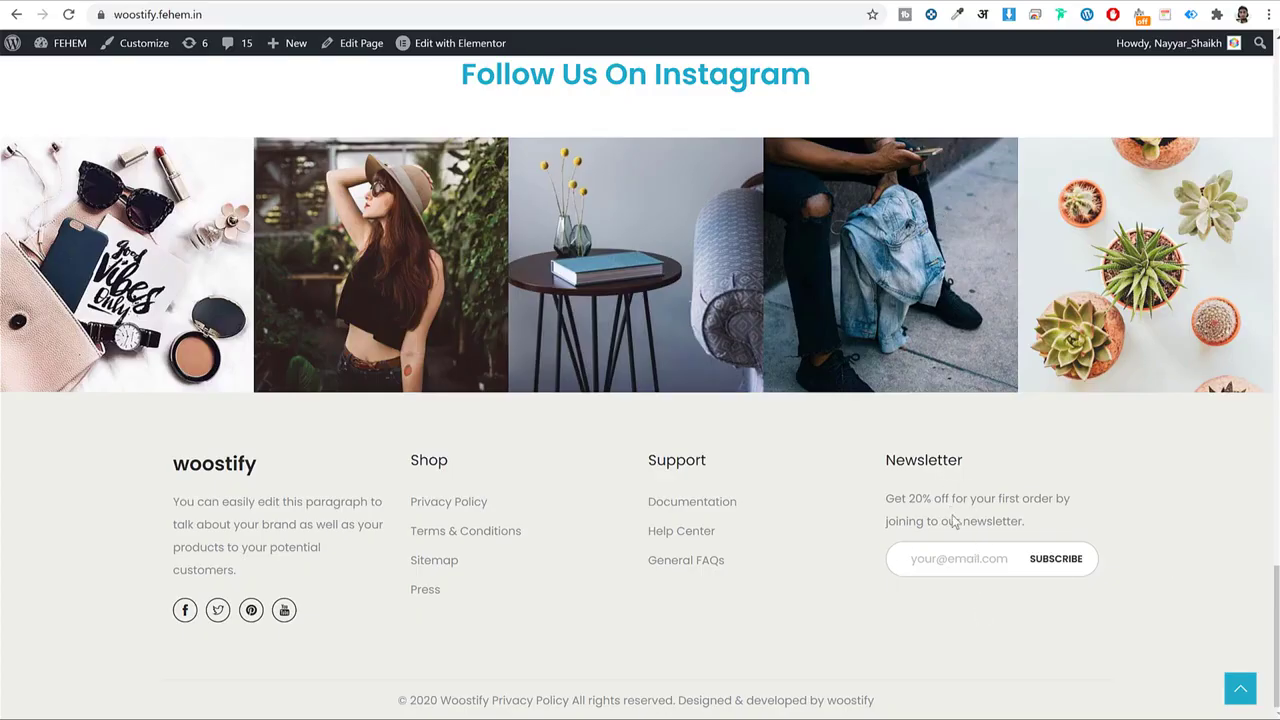
pyautogui.scroll(20, 983, 455)
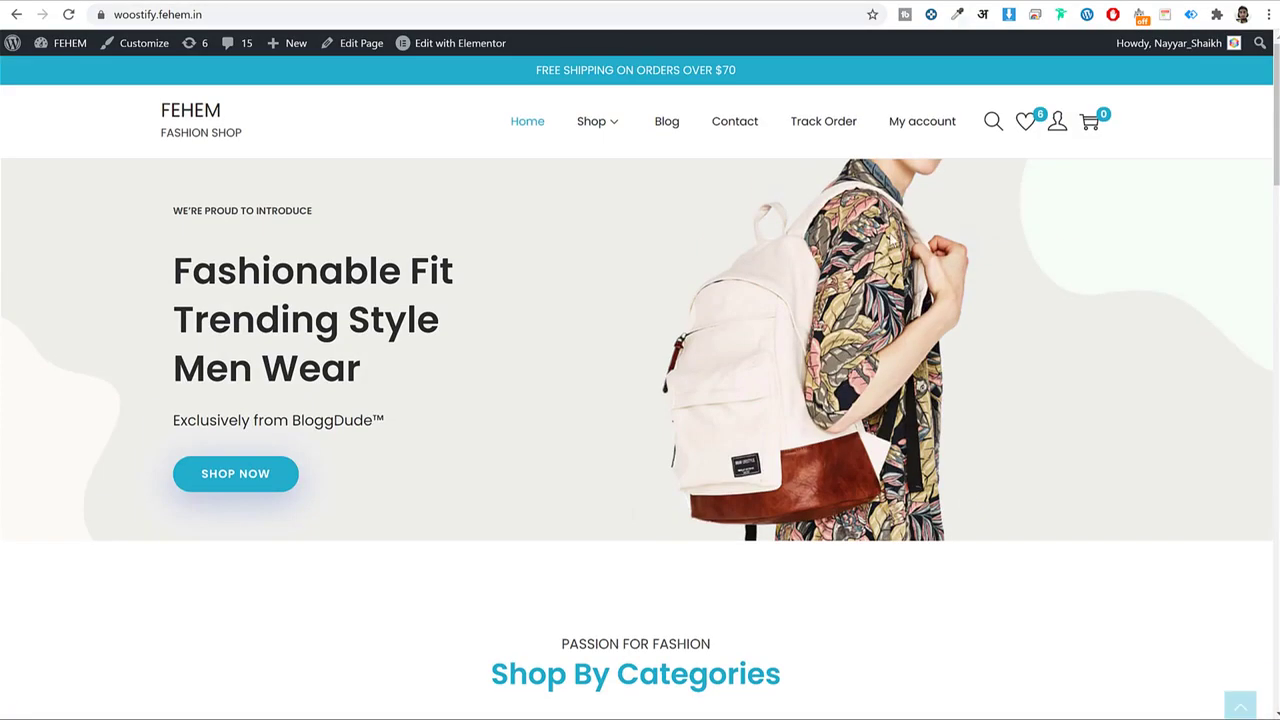
pyautogui.click(665, 124)
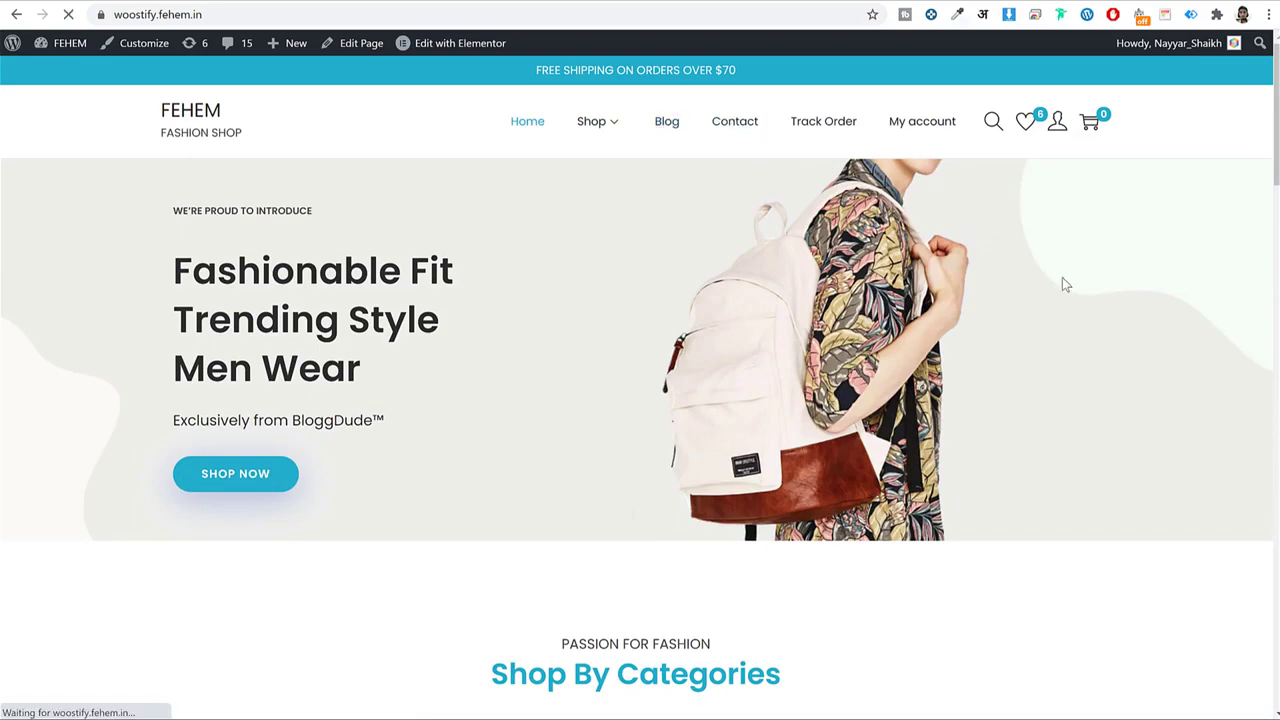
# - Subscribe a Gmail address through the blog's Newsletter sign-up and highlight the success message
pyautogui.scroll(-6, 1063, 320)
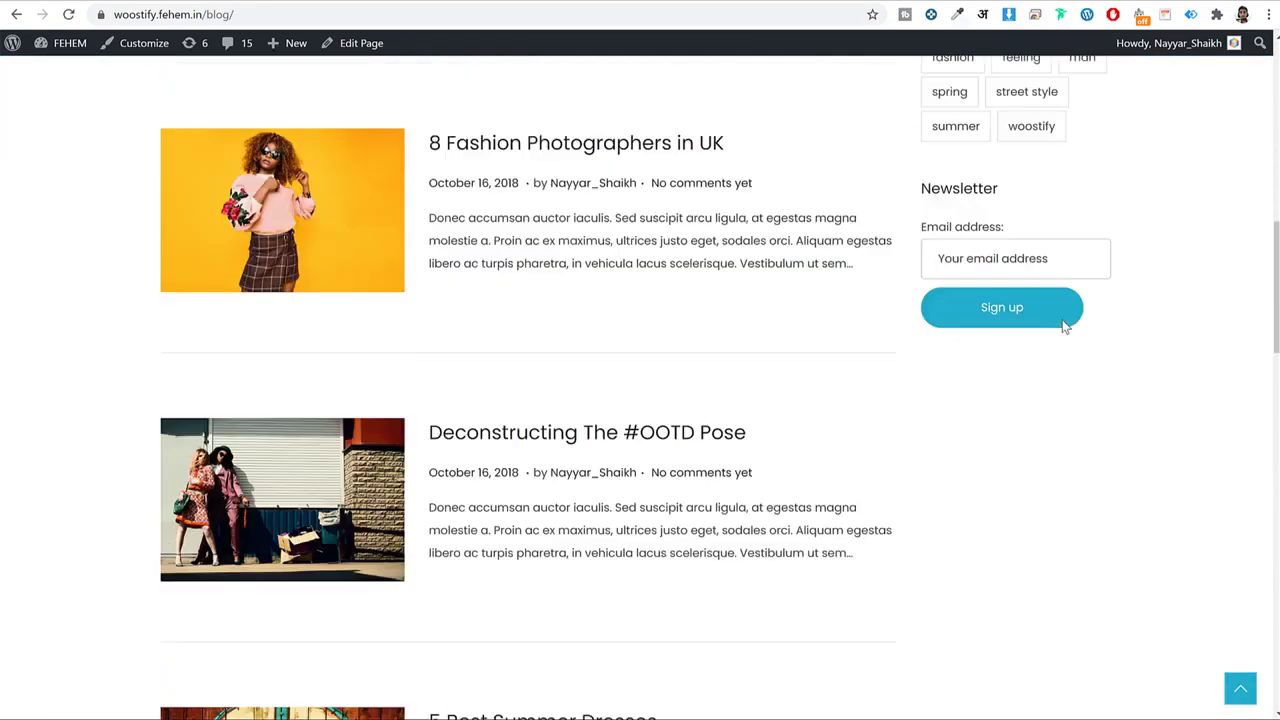
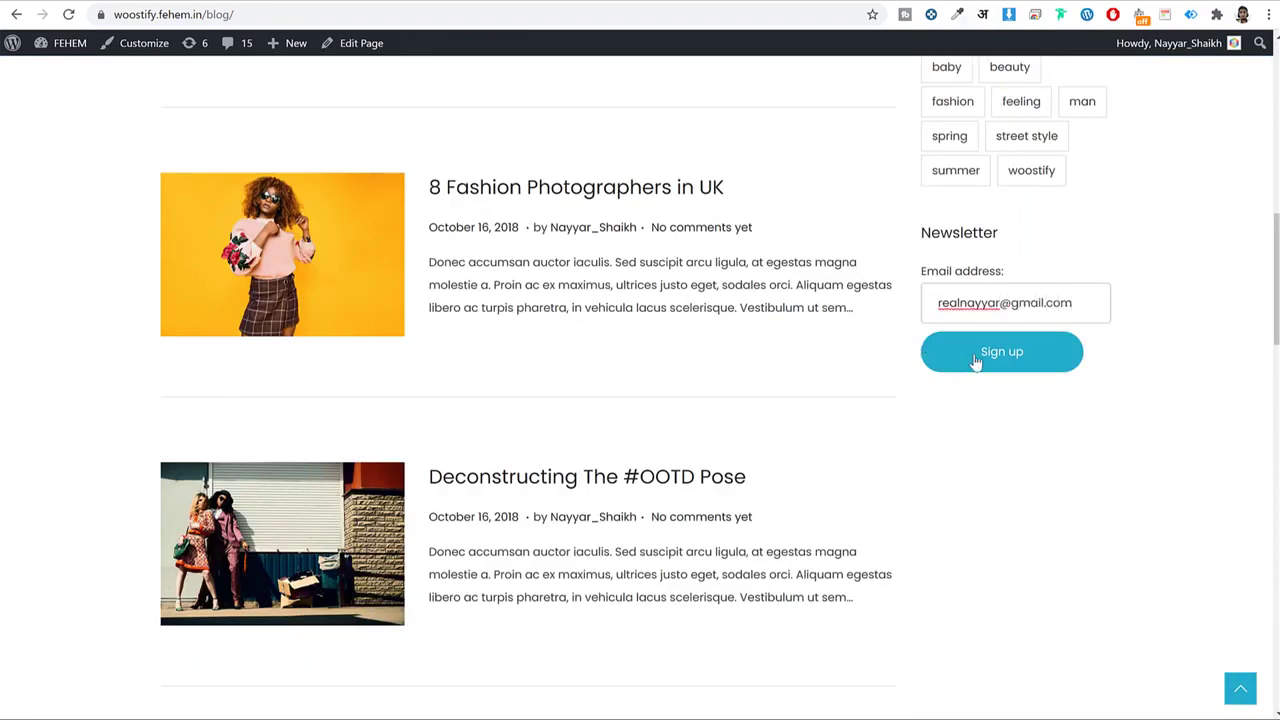
pyautogui.click(978, 360)
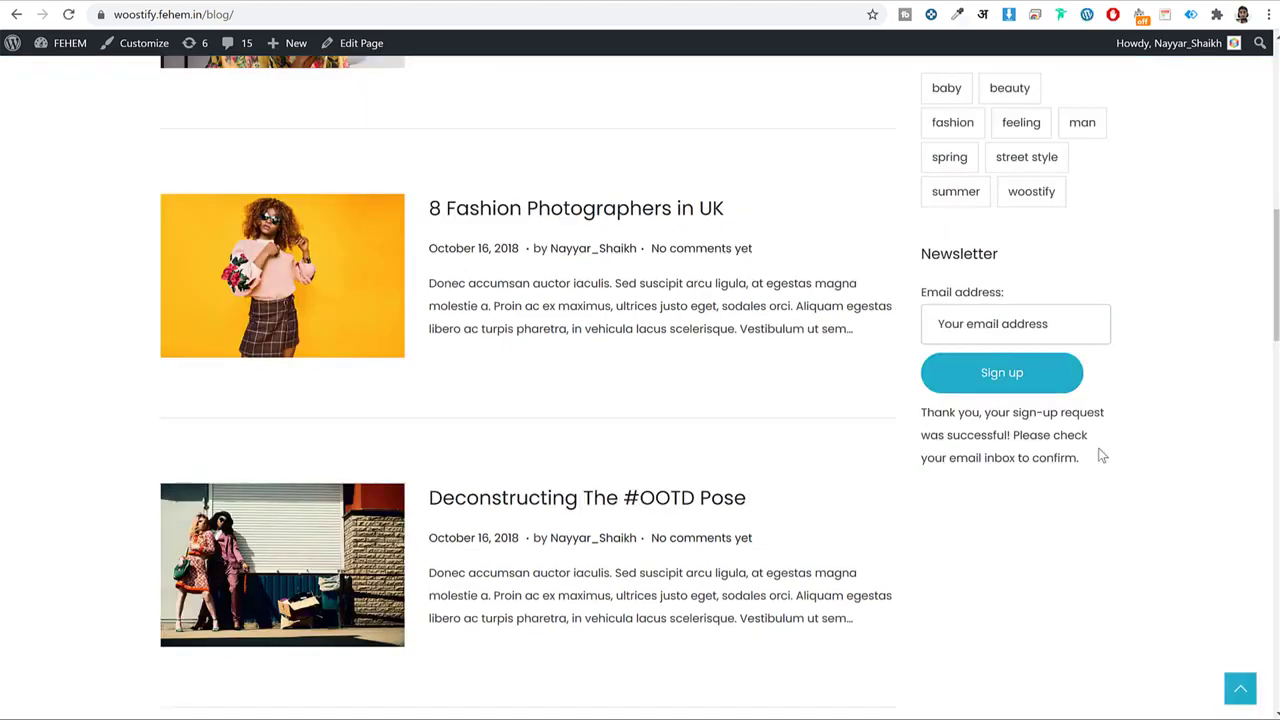
pyautogui.moveTo(1017, 432); pyautogui.dragTo(957, 412)
pyautogui.click(957, 412)
pyautogui.moveTo(968, 460); pyautogui.dragTo(1031, 460)
pyautogui.click(1106, 485)
# - In Gmail, open the BloggDude Please Confirm Subscription email and follow its 'Yes, subscribe me' link
pyautogui.hotkey('ctrl', 'Tab')
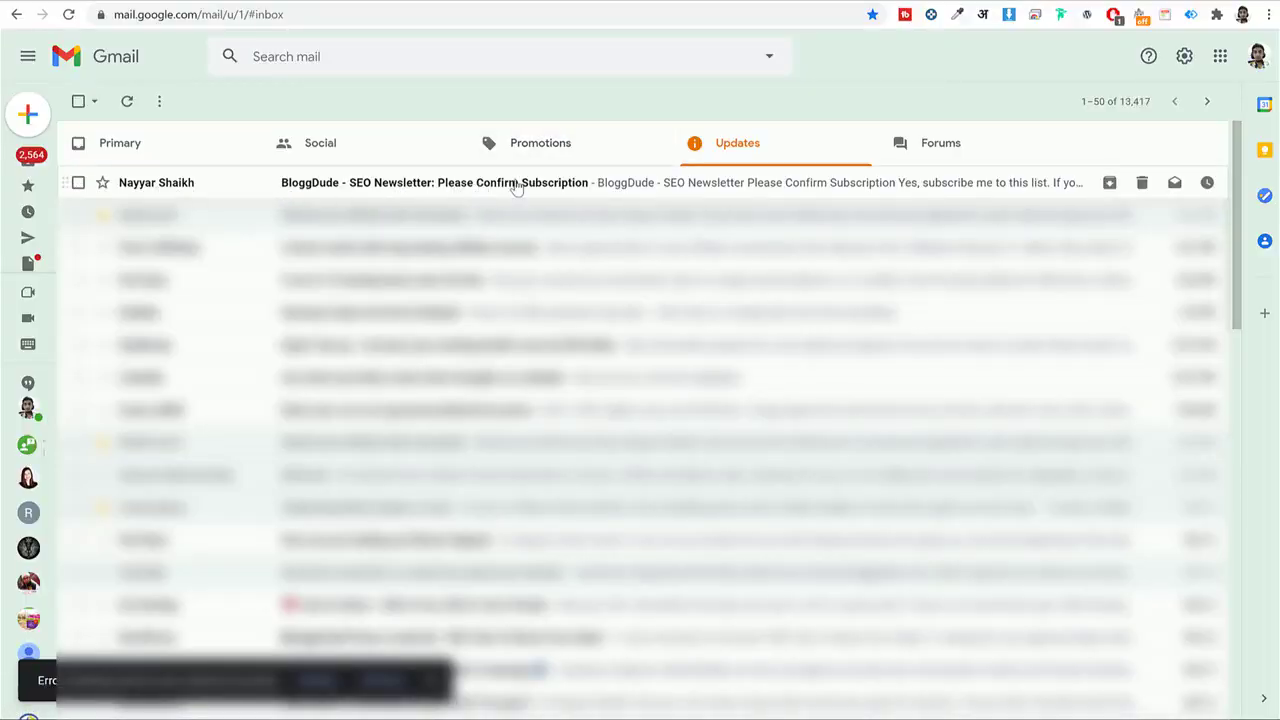
pyautogui.click(546, 185)
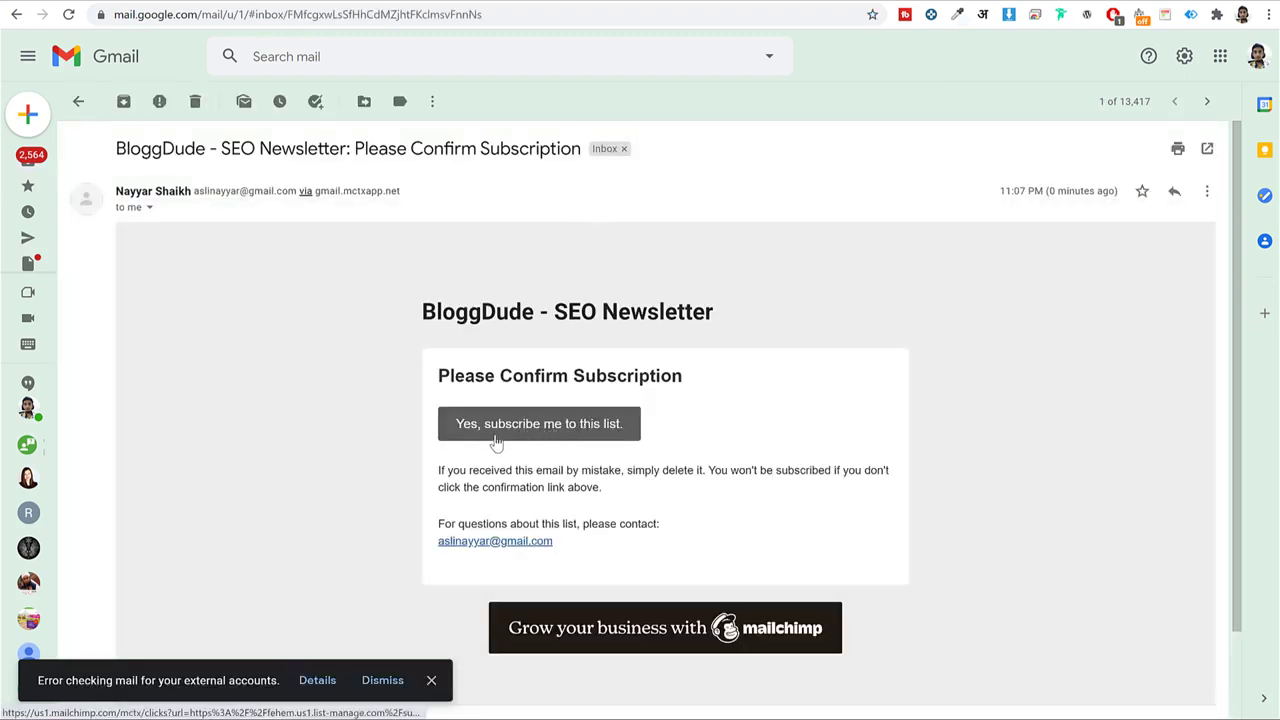
pyautogui.click(522, 430)
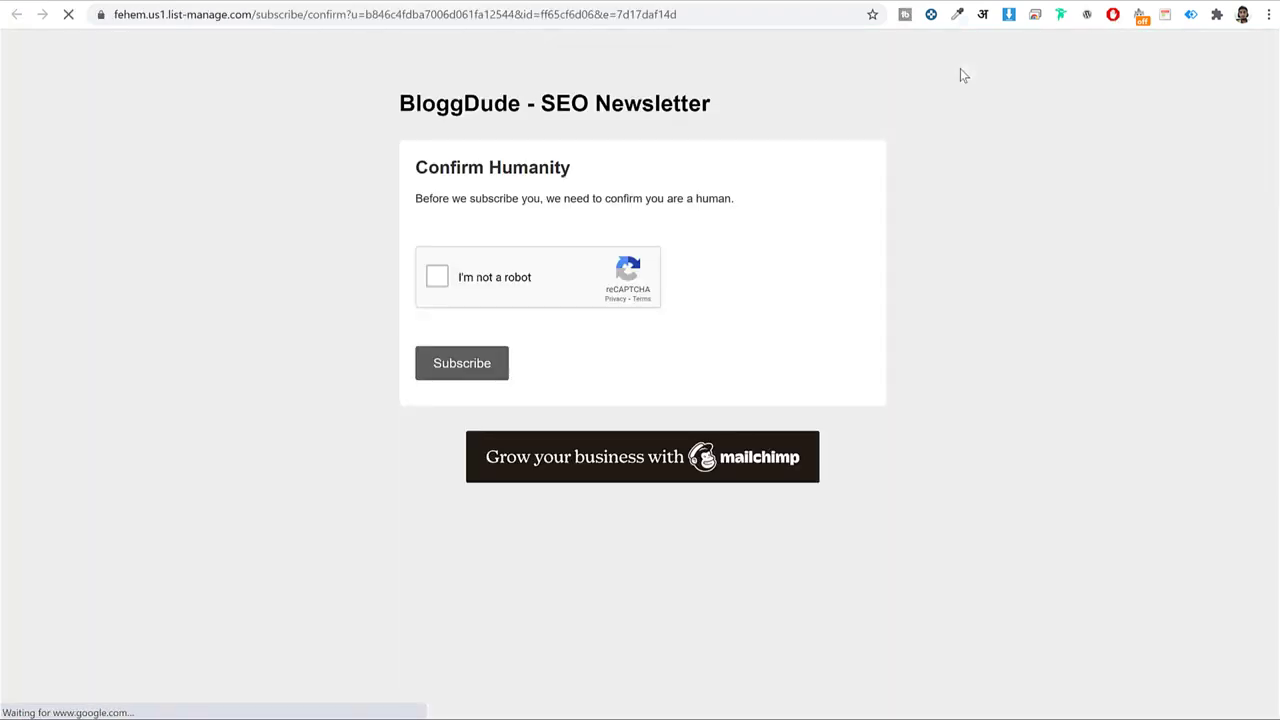
# - Pass the reCAPTCHA check, complete the subscription, then reload the Mailchimp draft to show 2 recipients
pyautogui.click(510, 281)
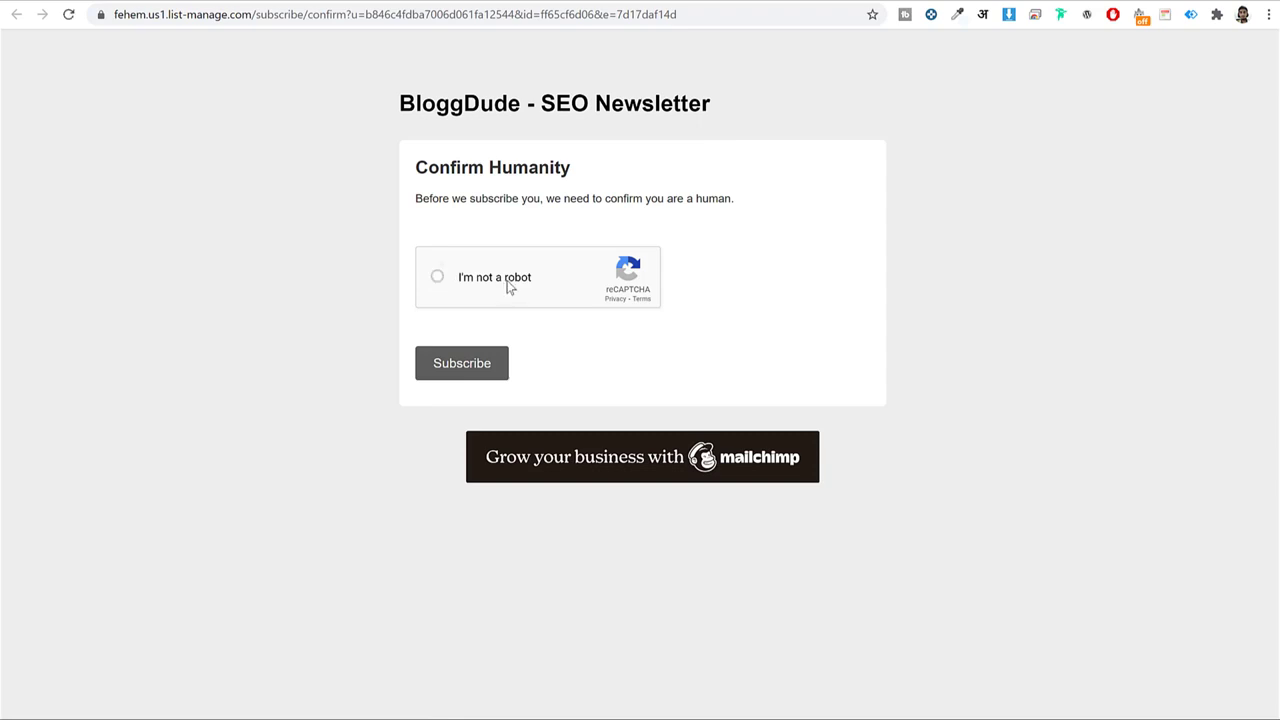
pyautogui.click(476, 371)
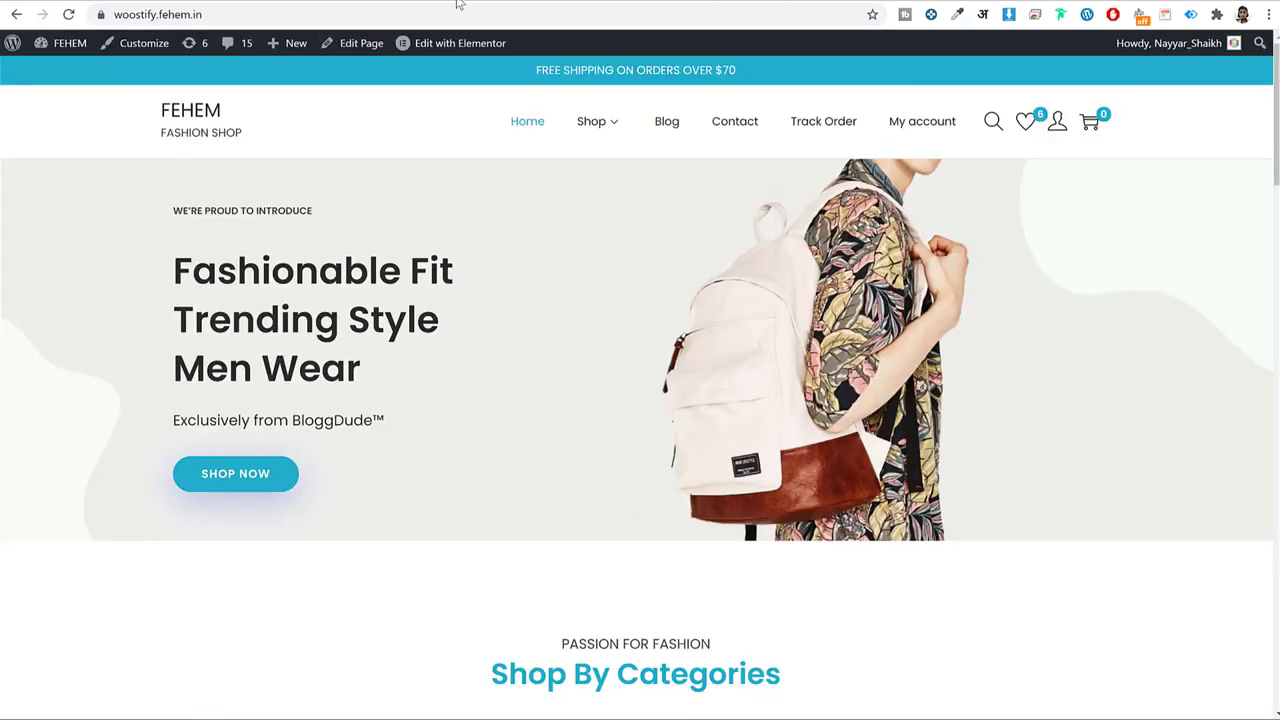
pyautogui.hotkey('ctrl', 'Tab')
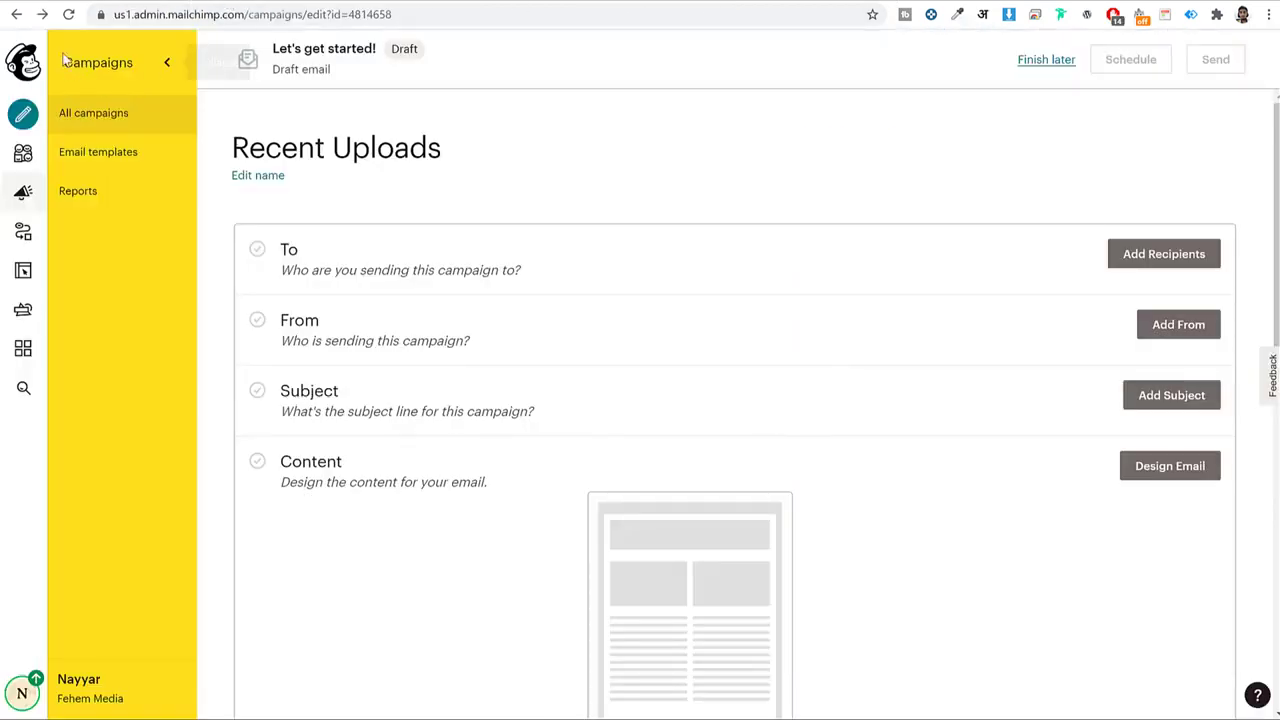
pyautogui.click(69, 15)
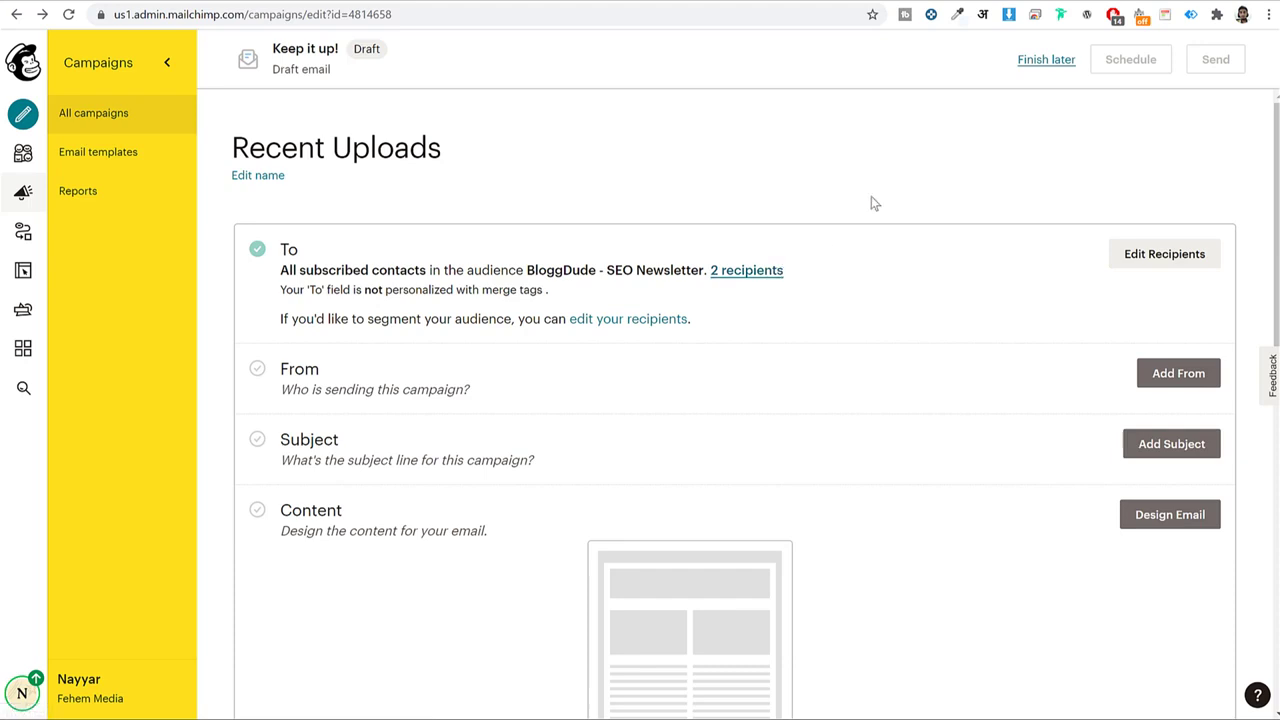
# - Save the prefilled sender name and email, confirming the subject 'Weekly SEO Newsletter'
pyautogui.click(1000, 2)
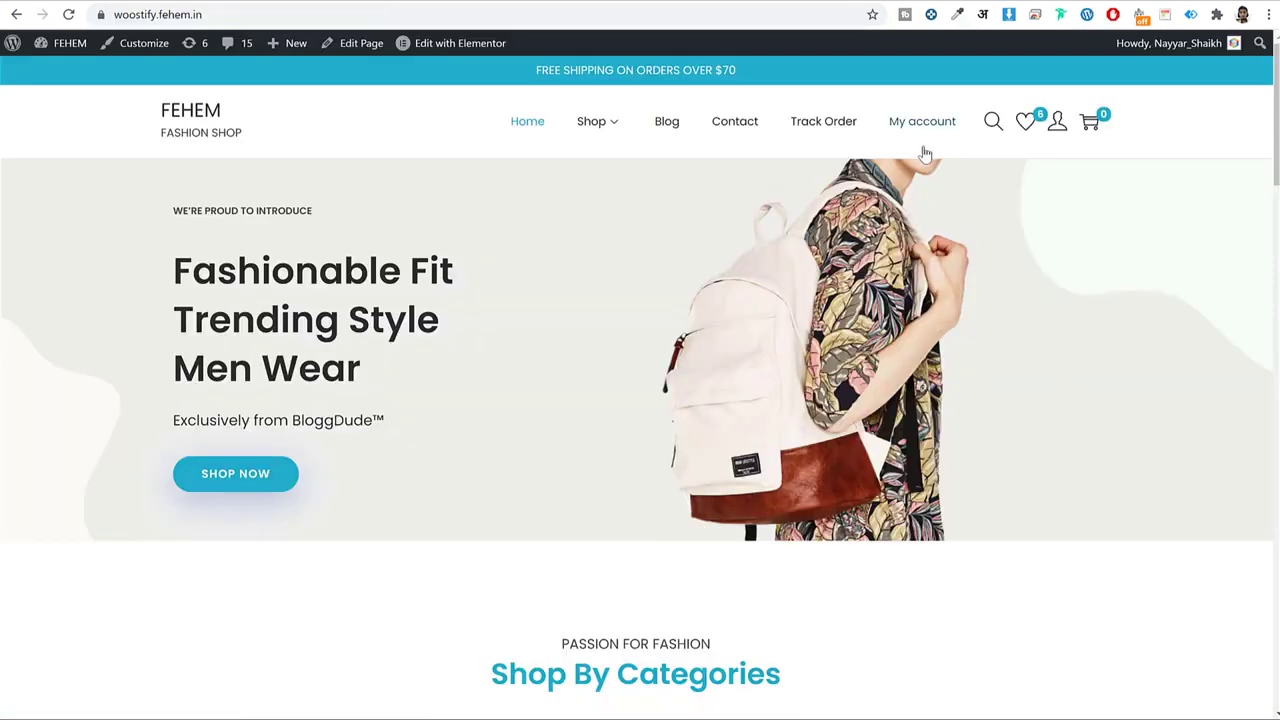
pyautogui.click(224, 3)
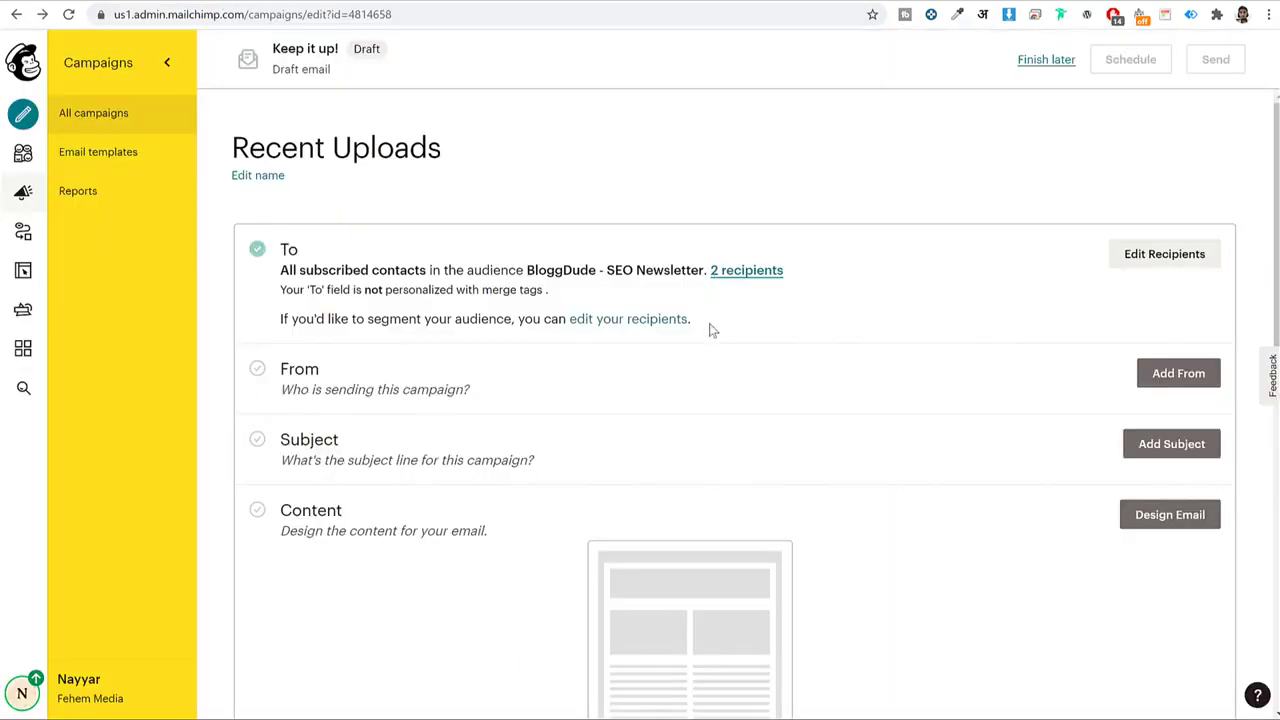
pyautogui.scroll(-2, 712, 293)
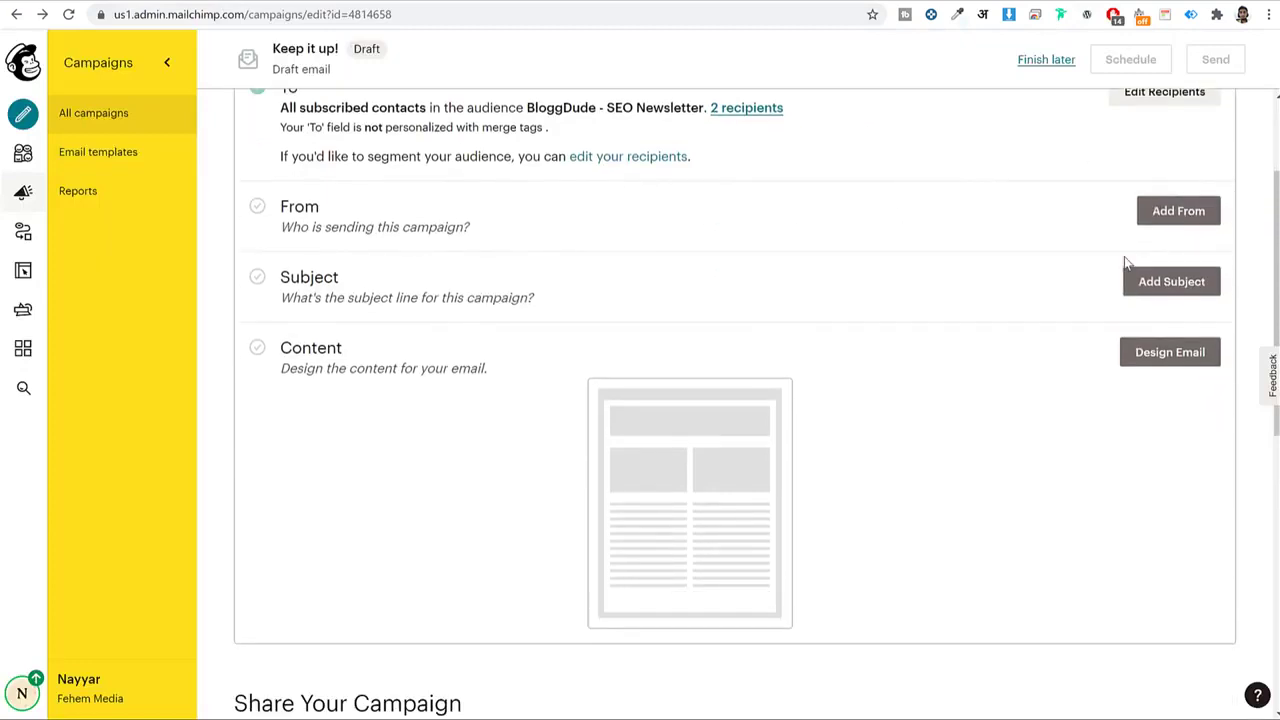
pyautogui.scroll(2, 1140, 270)
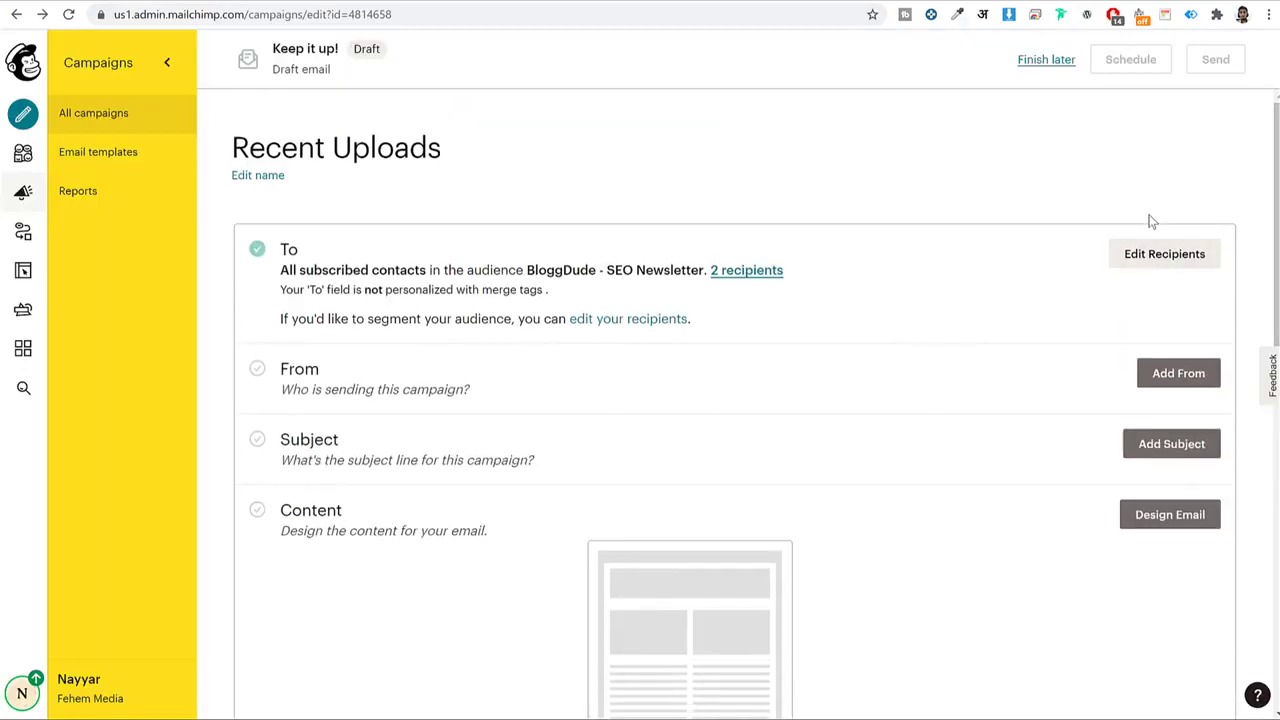
pyautogui.scroll(-2, 966, 337)
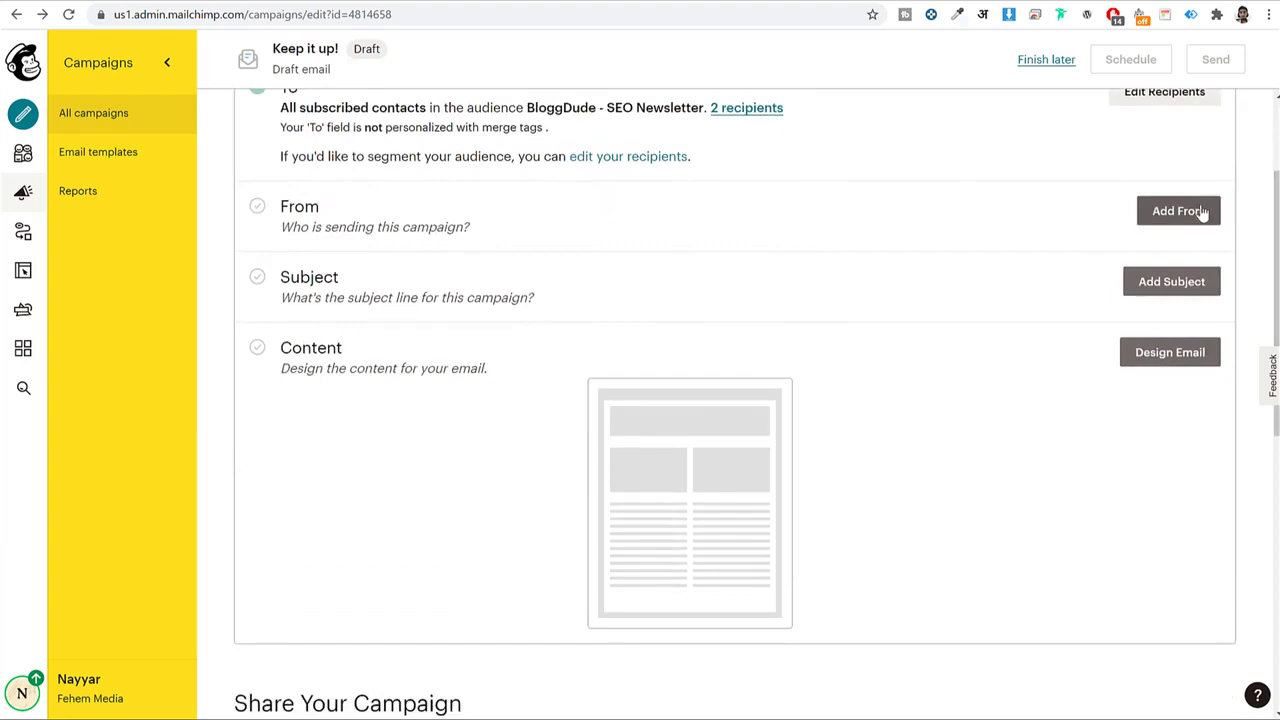
pyautogui.click(1196, 211)
pyautogui.click(481, 293)
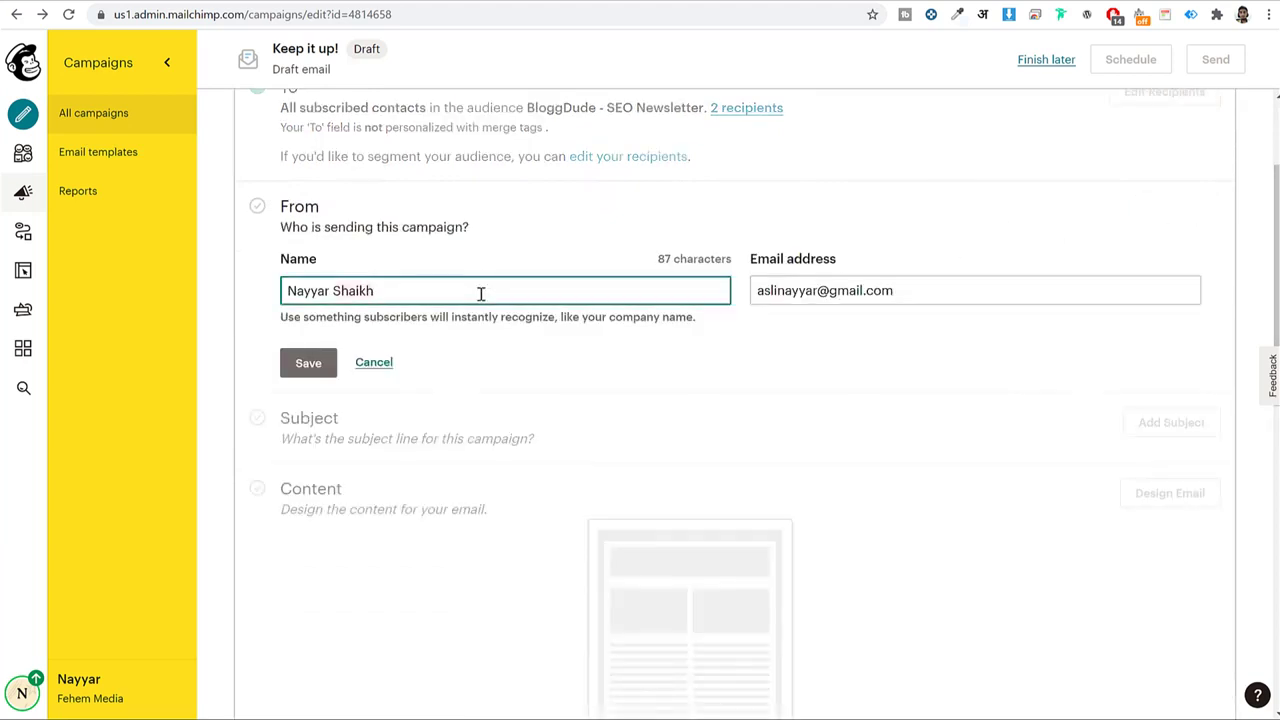
pyautogui.click(930, 300)
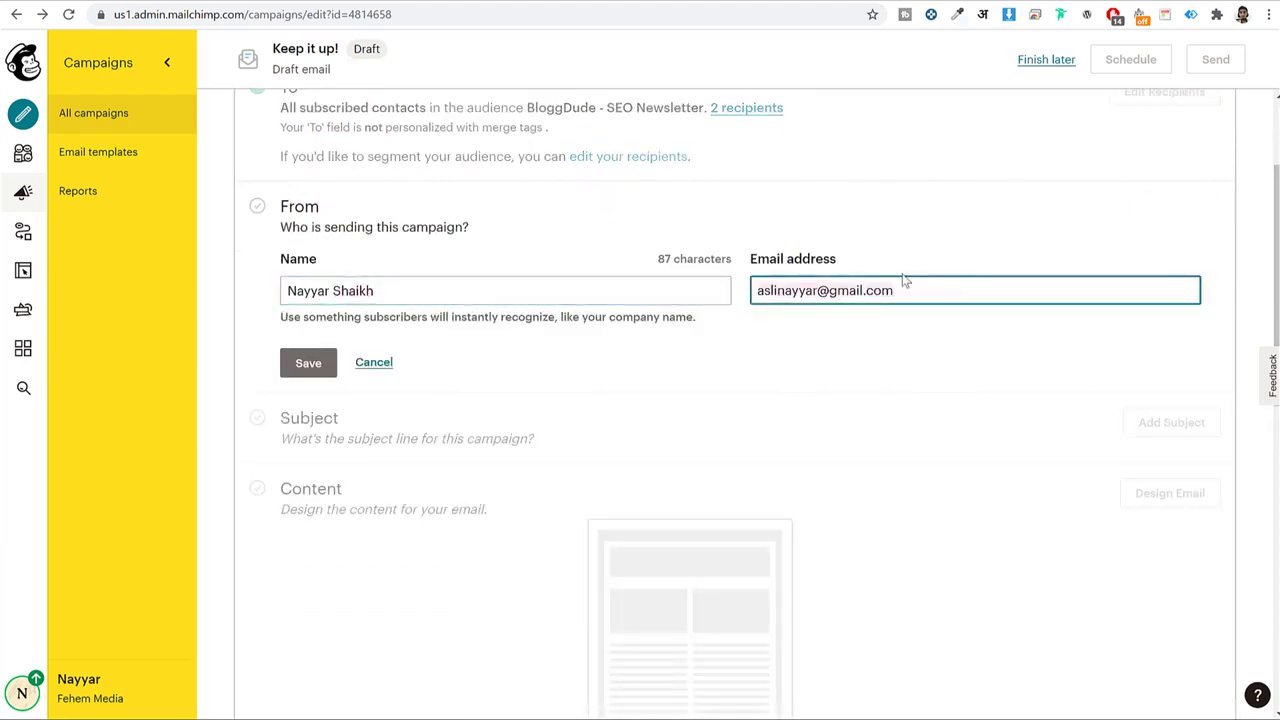
pyautogui.click(306, 365)
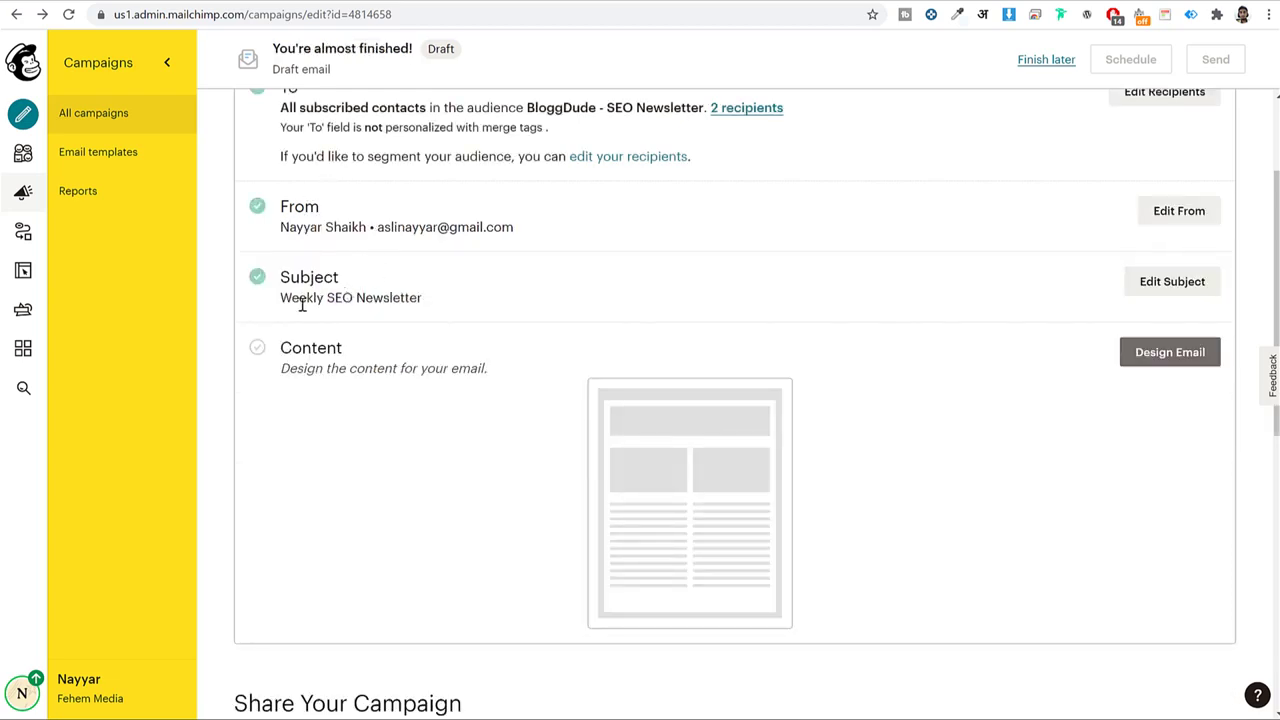
pyautogui.moveTo(302, 305); pyautogui.dragTo(474, 303)
pyautogui.click(474, 303)
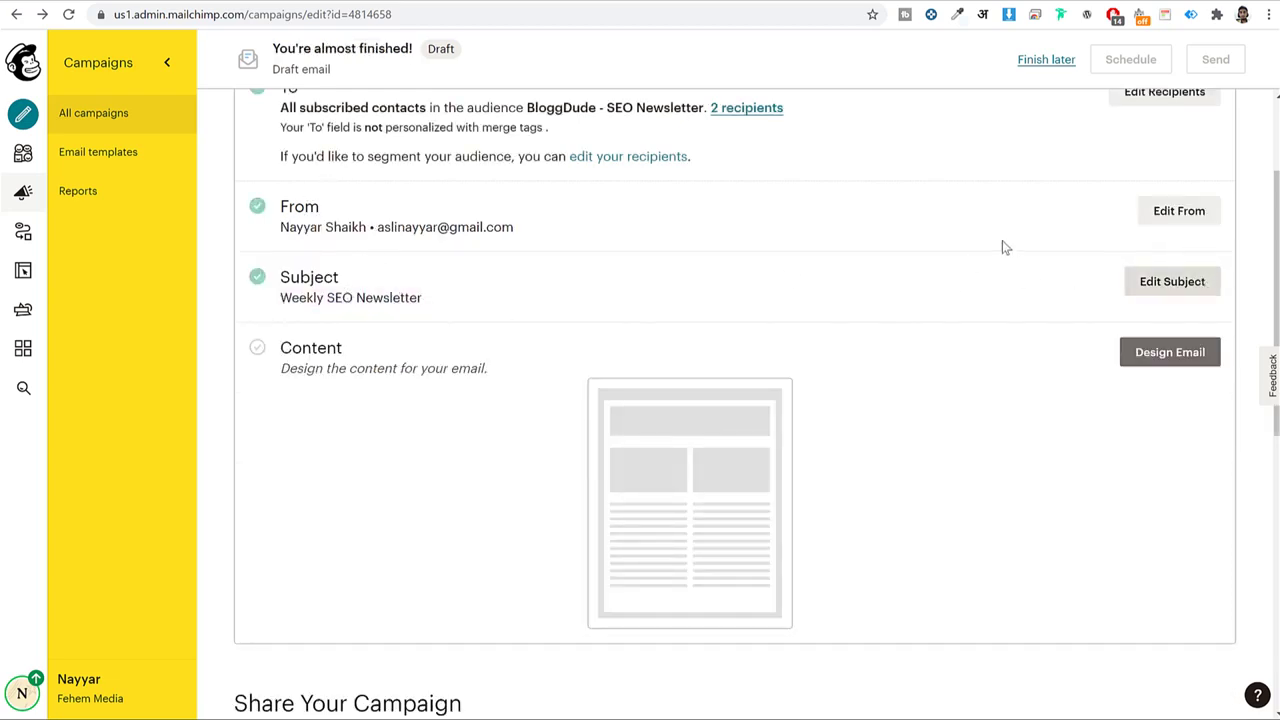
pyautogui.scroll(-2, 1151, 357)
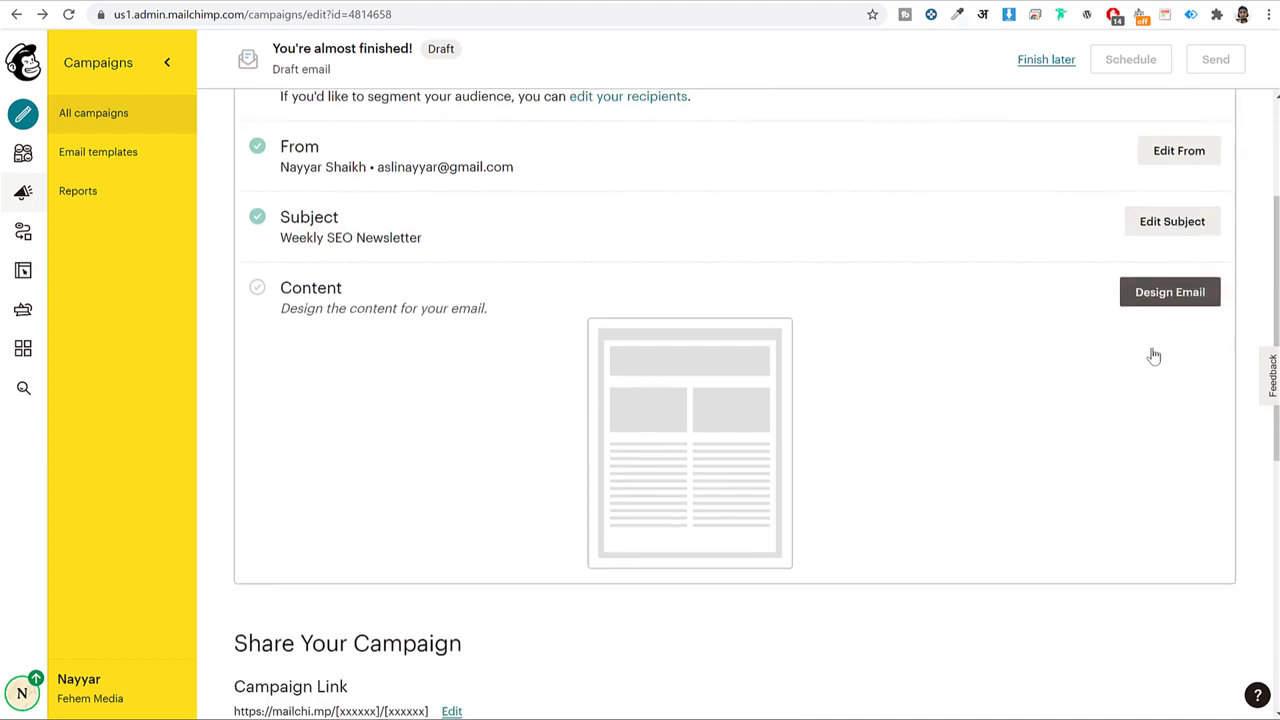
# - Design the content in the classic builder using the saved Video Template
pyautogui.click(1182, 190)
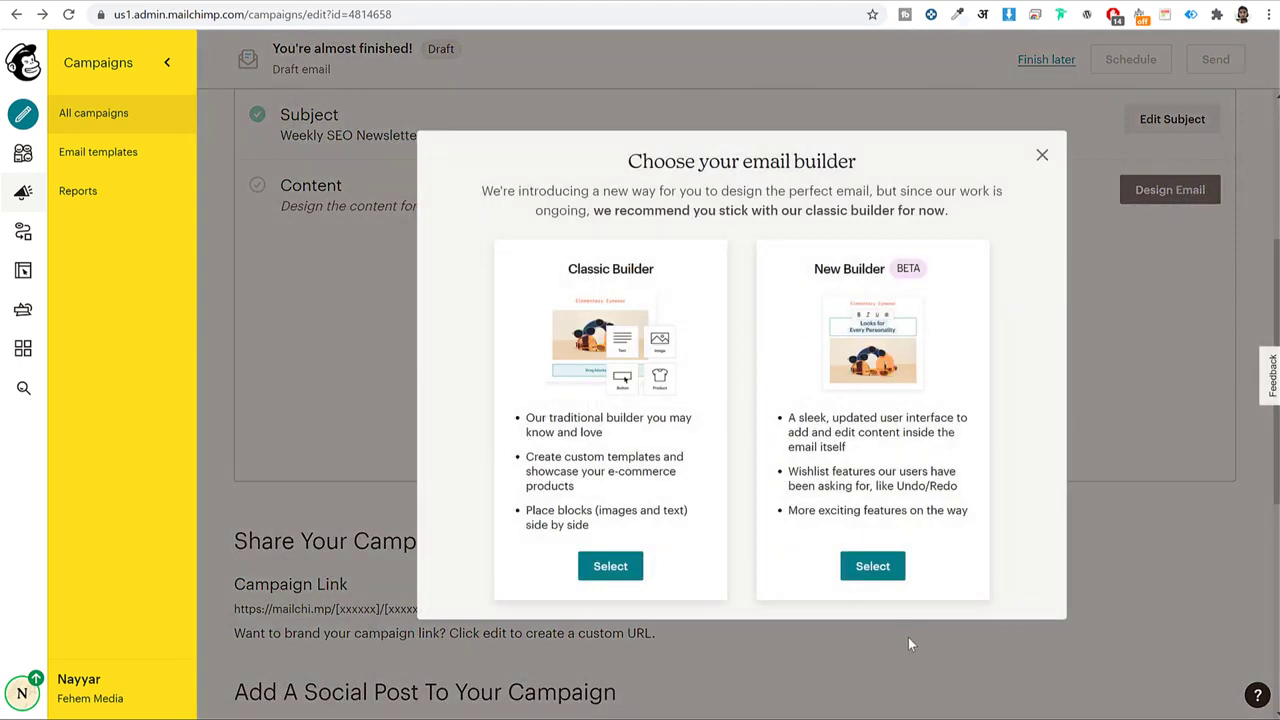
pyautogui.click(632, 570)
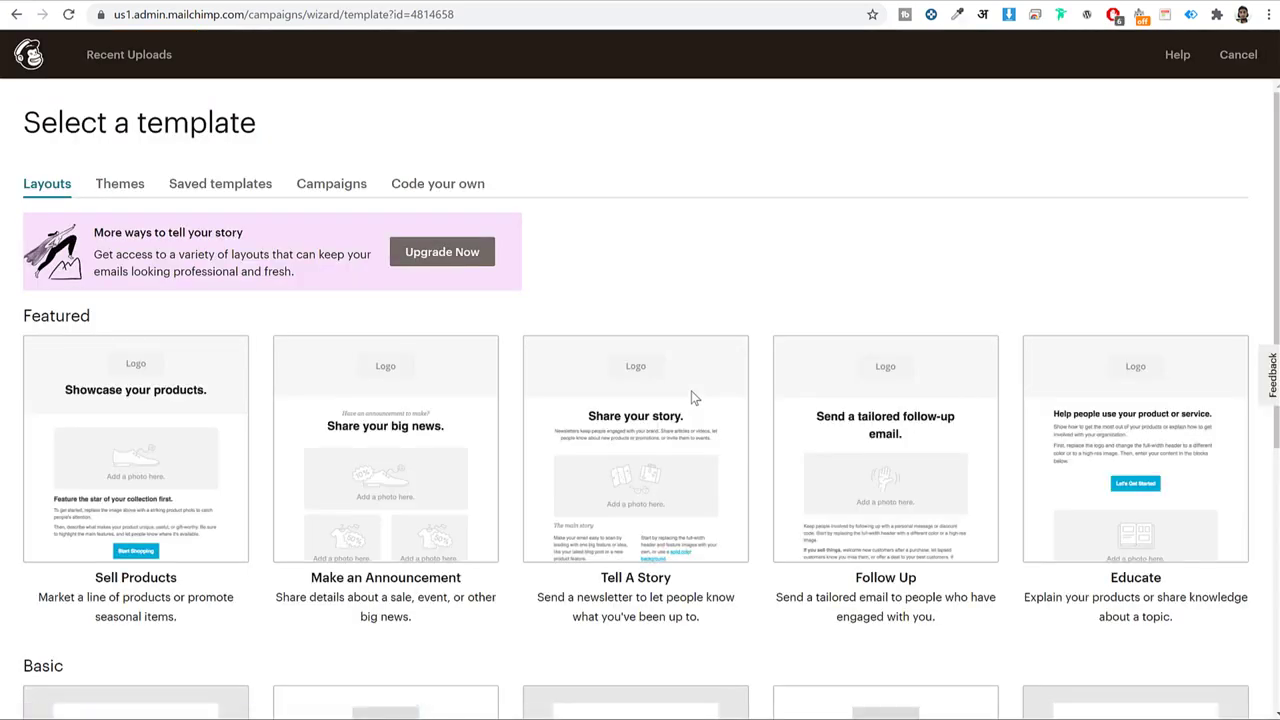
pyautogui.click(218, 186)
pyautogui.click(165, 388)
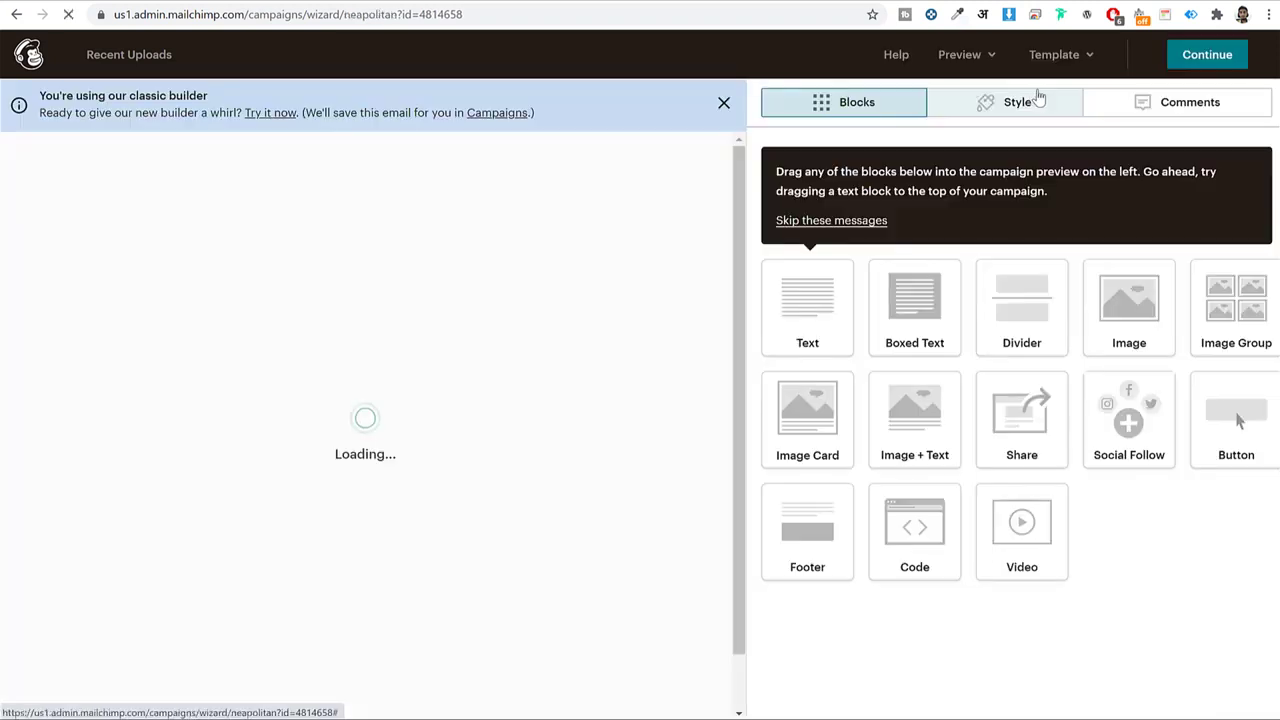
# - Review the Affiliate Marketing text block and two-image video block, then save and continue
pyautogui.click(723, 104)
pyautogui.scroll(-2, 380, 310)
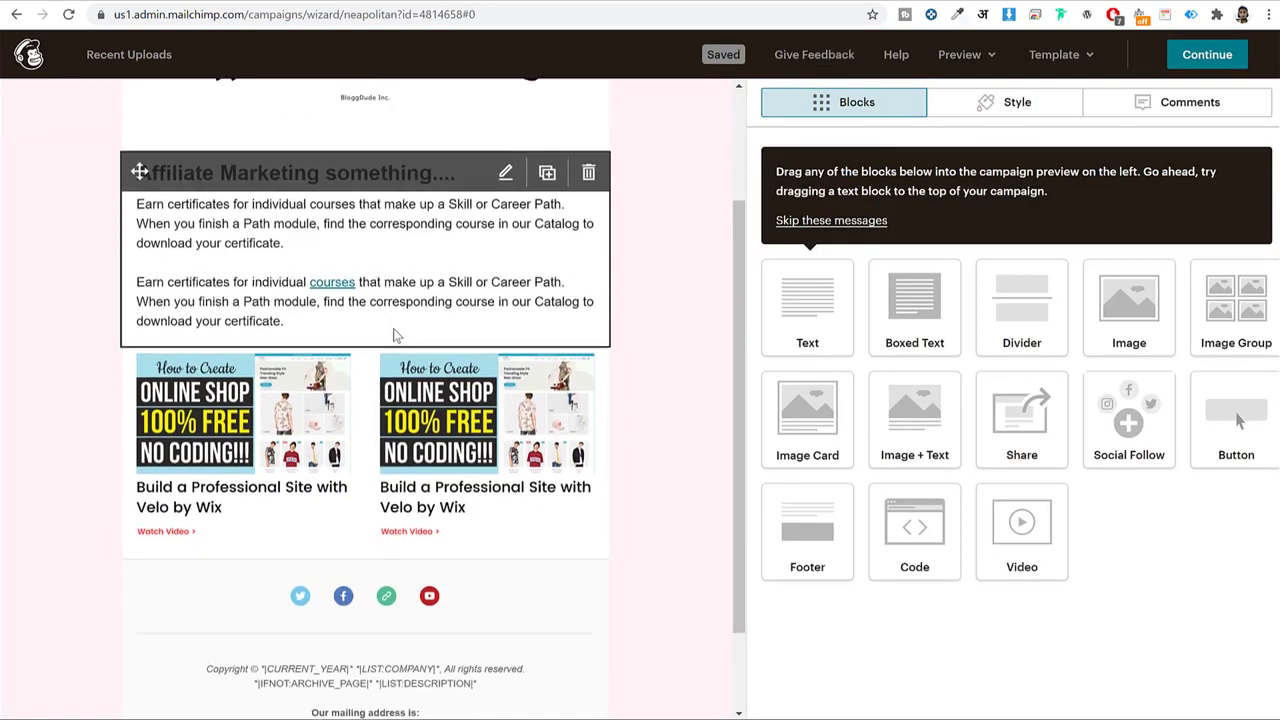
pyautogui.scroll(2, 392, 335)
pyautogui.click(356, 378)
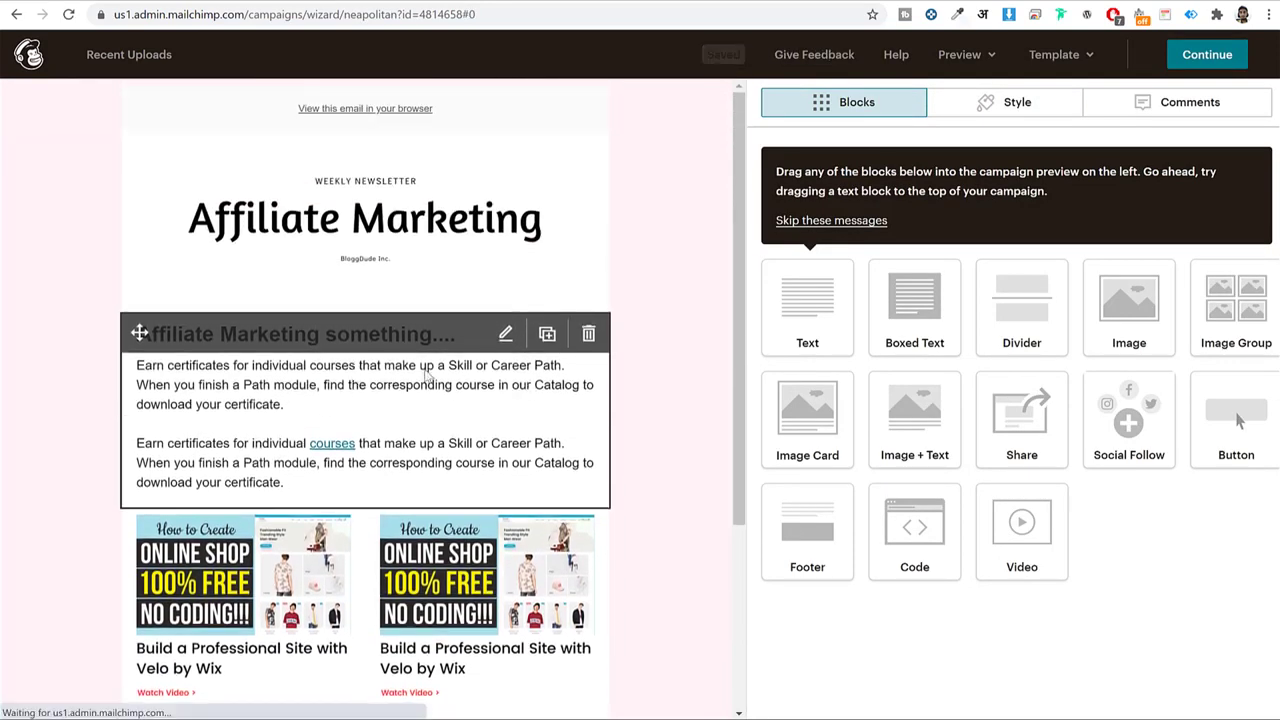
pyautogui.moveTo(760, 245); pyautogui.dragTo(1070, 247)
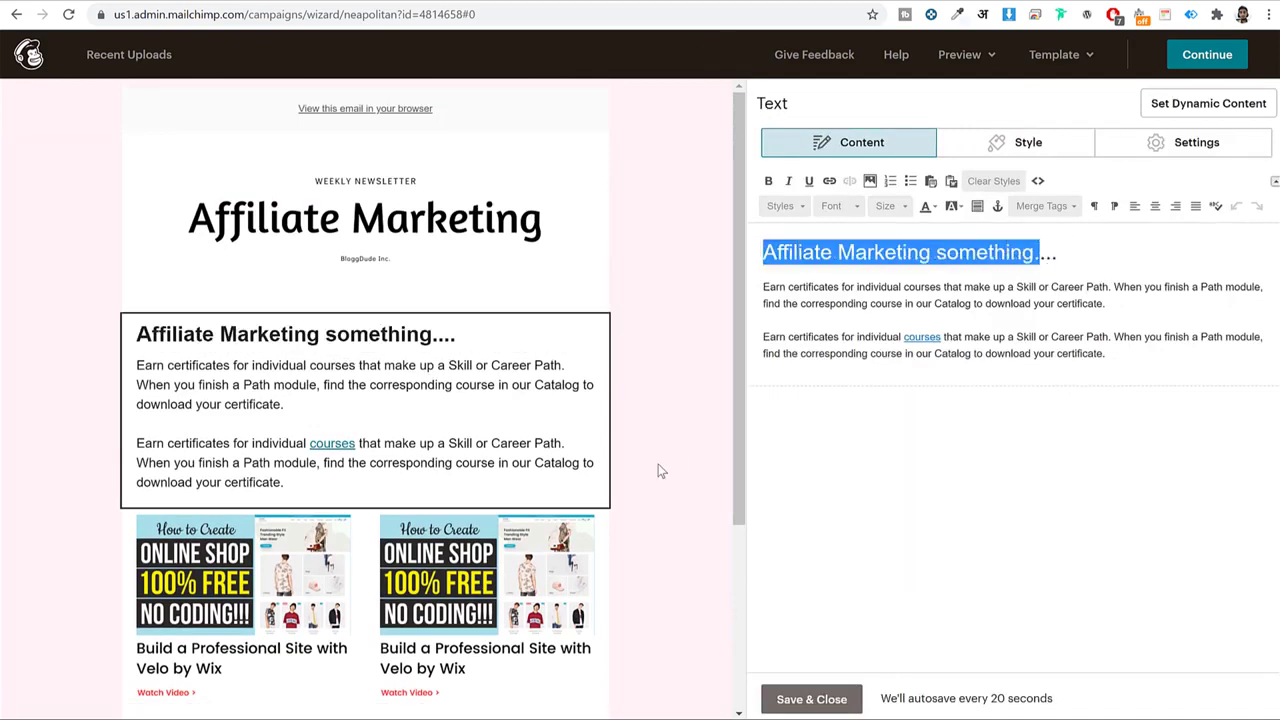
pyautogui.scroll(-3, 660, 470)
pyautogui.click(557, 328)
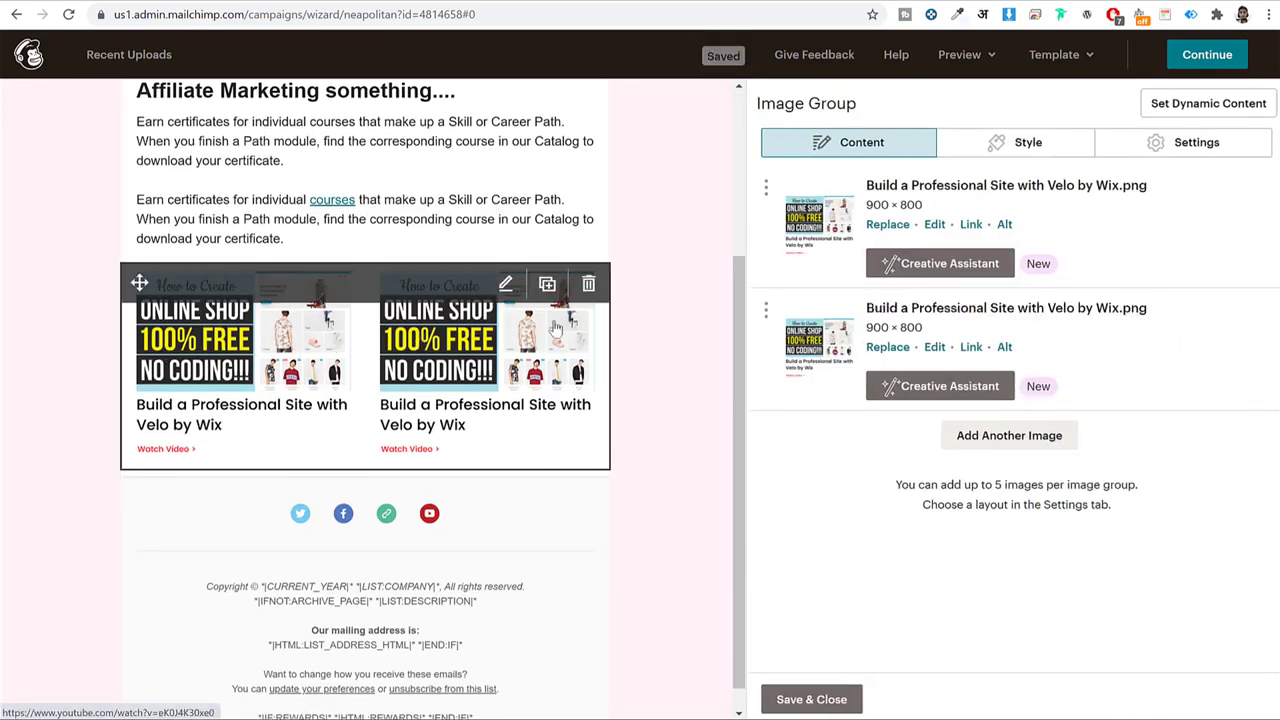
pyautogui.scroll(-1, 400, 420)
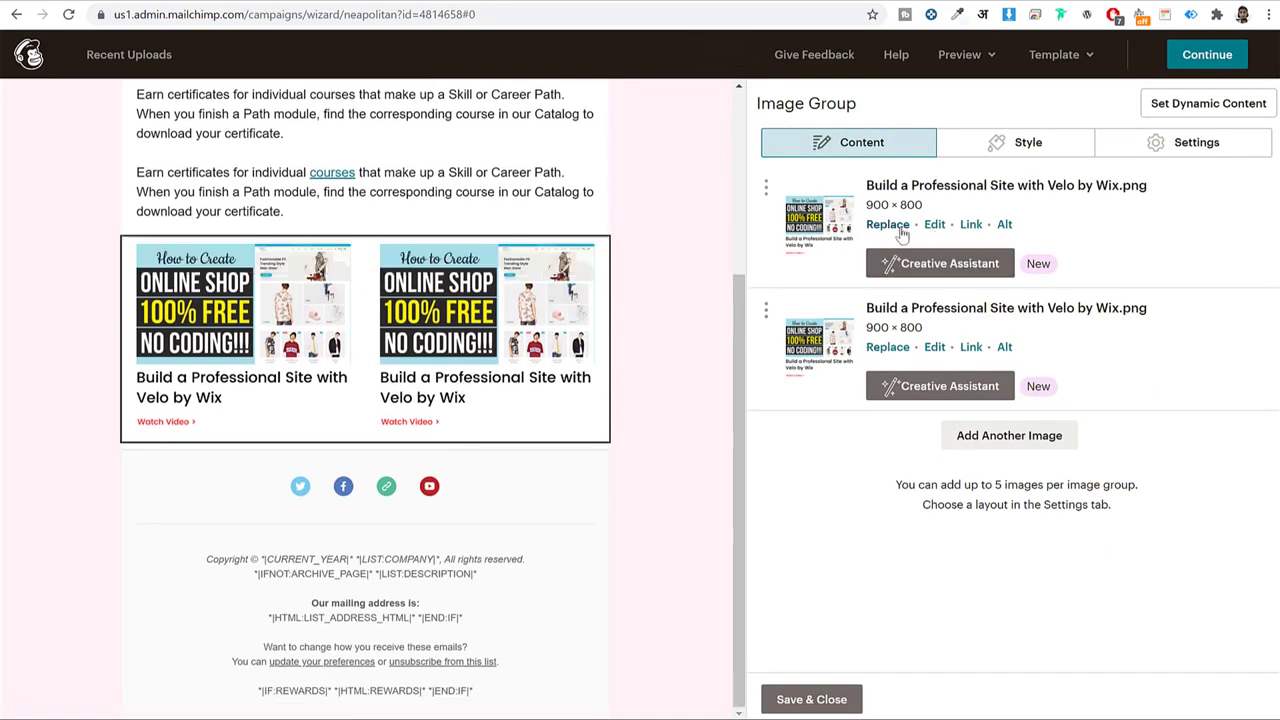
pyautogui.scroll(1, 535, 498)
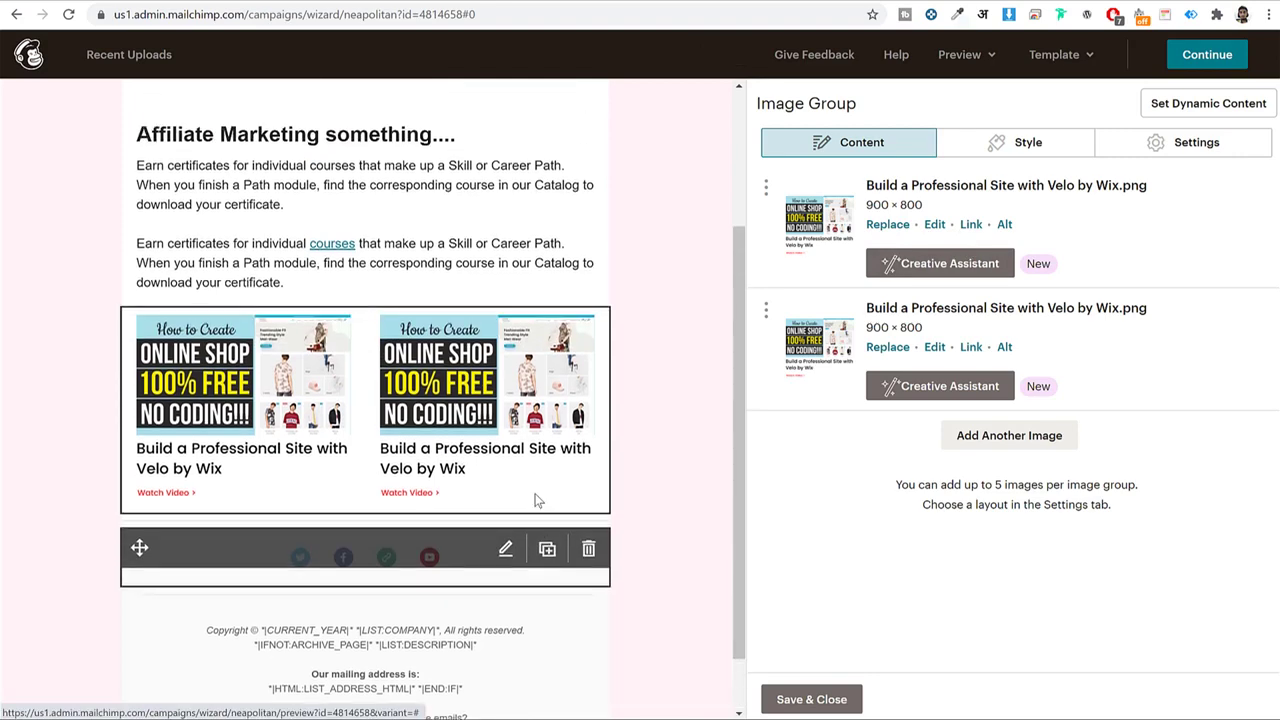
pyautogui.scroll(3, 535, 498)
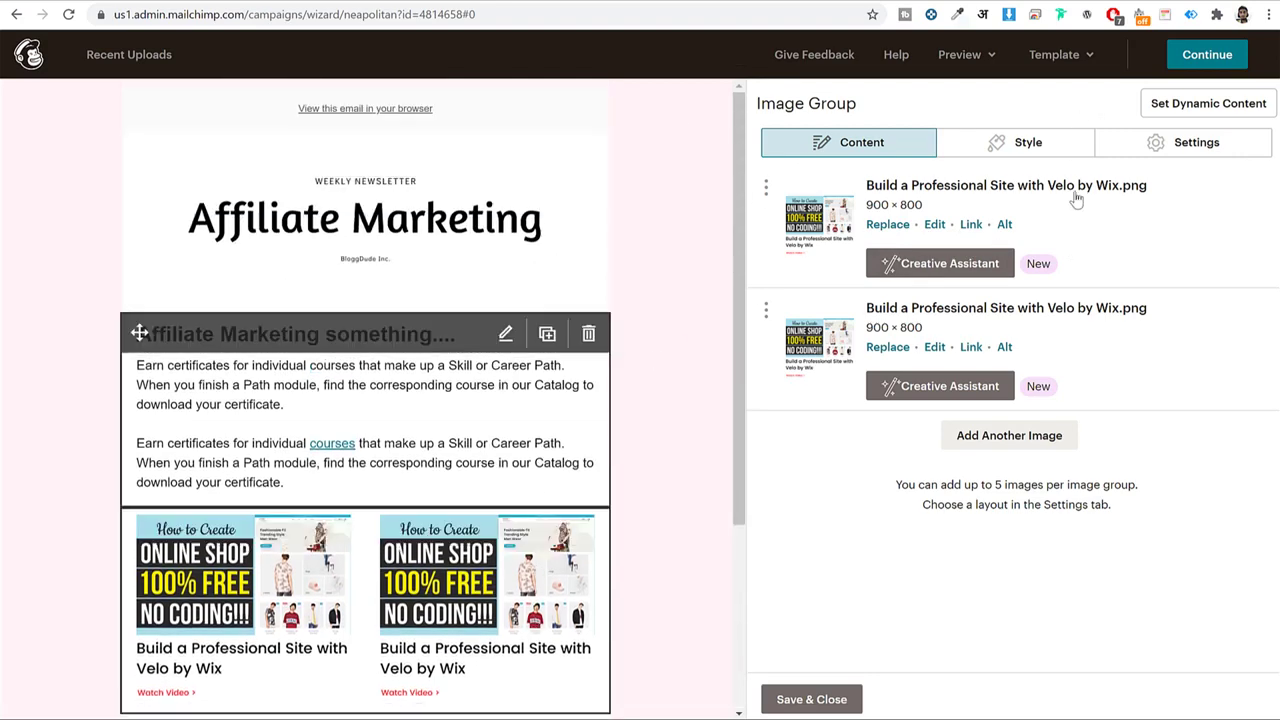
pyautogui.click(1218, 56)
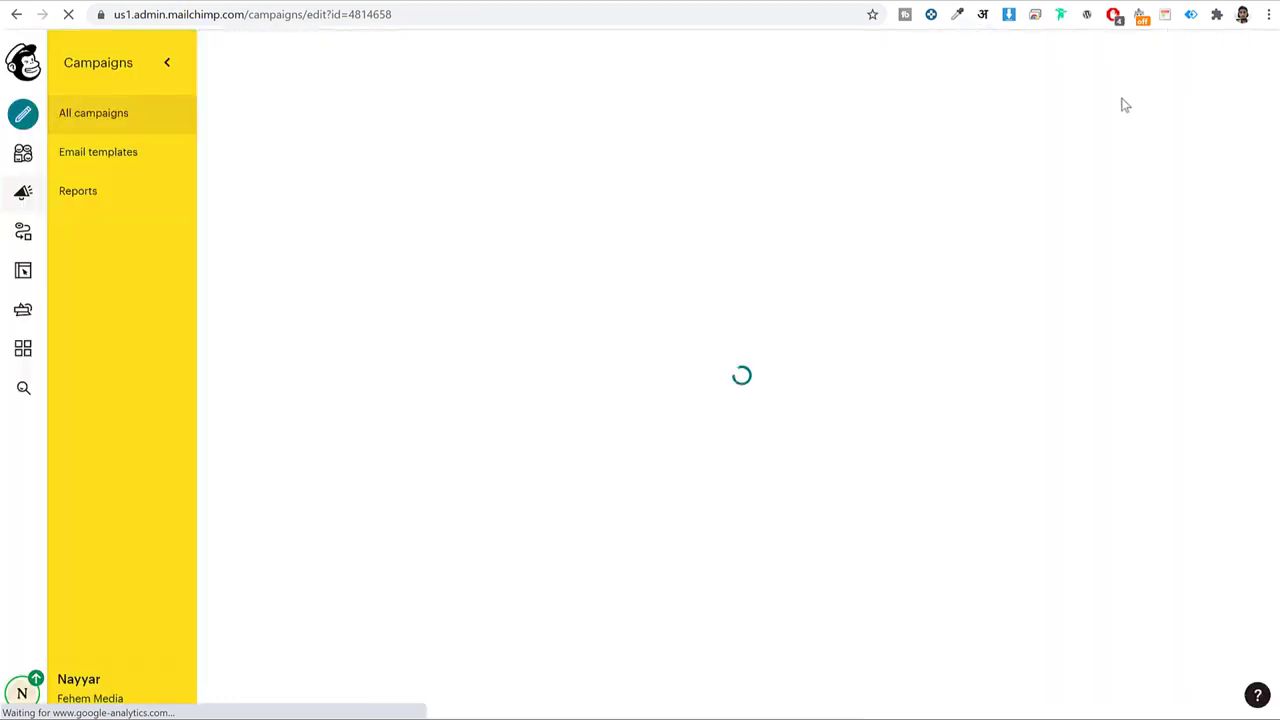
# - Check the scheduling options without scheduling, then send Recent Uploads now to the 2 subscribers
pyautogui.scroll(-3, 757, 432)
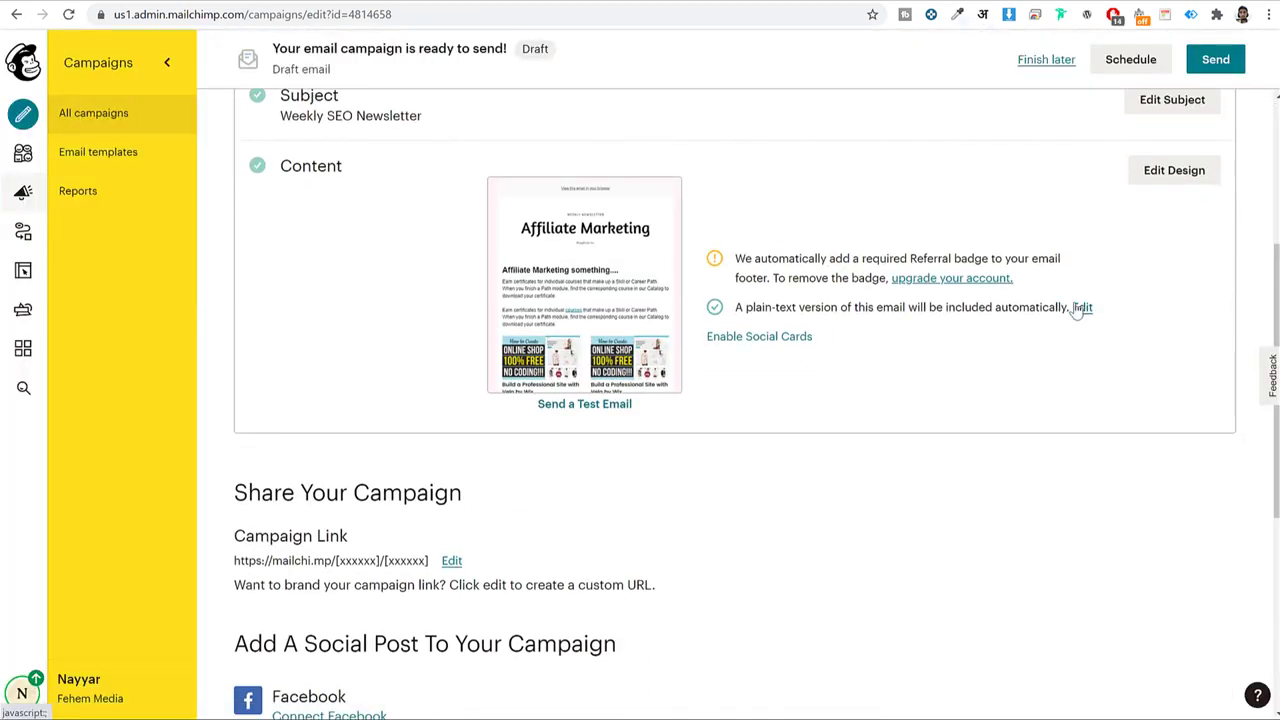
pyautogui.scroll(-4, 1074, 309)
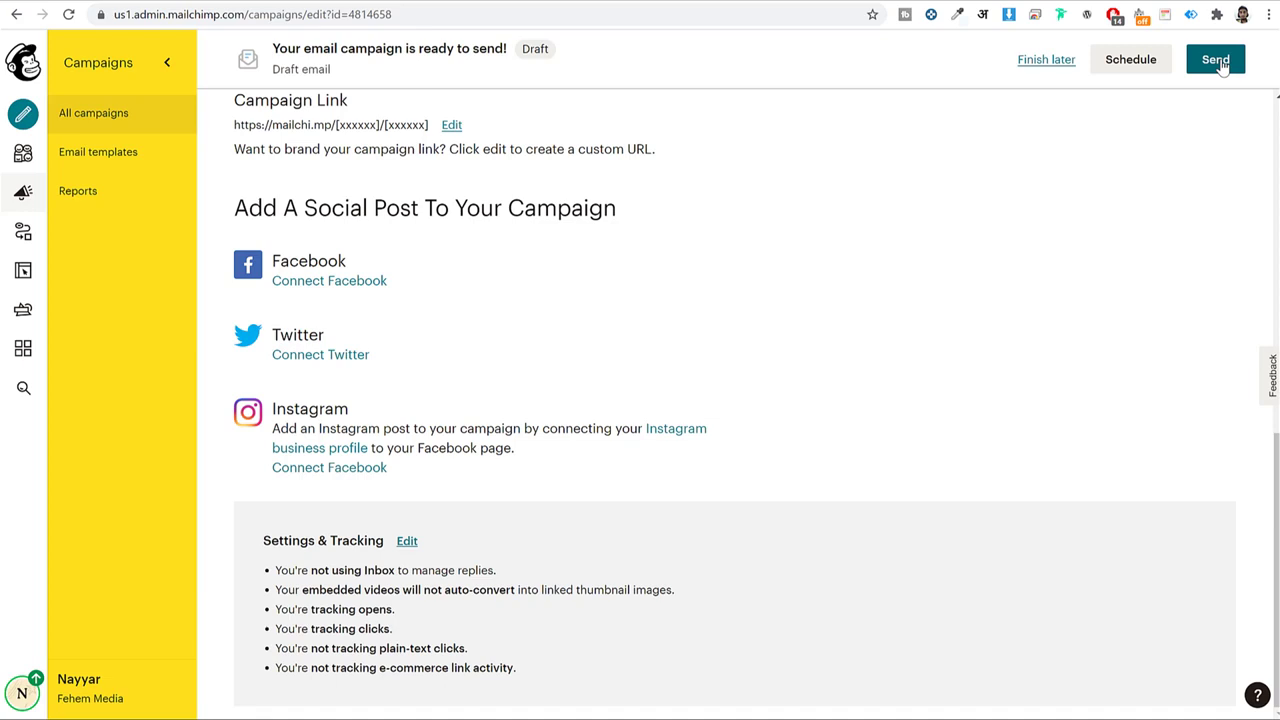
pyautogui.click(1163, 62)
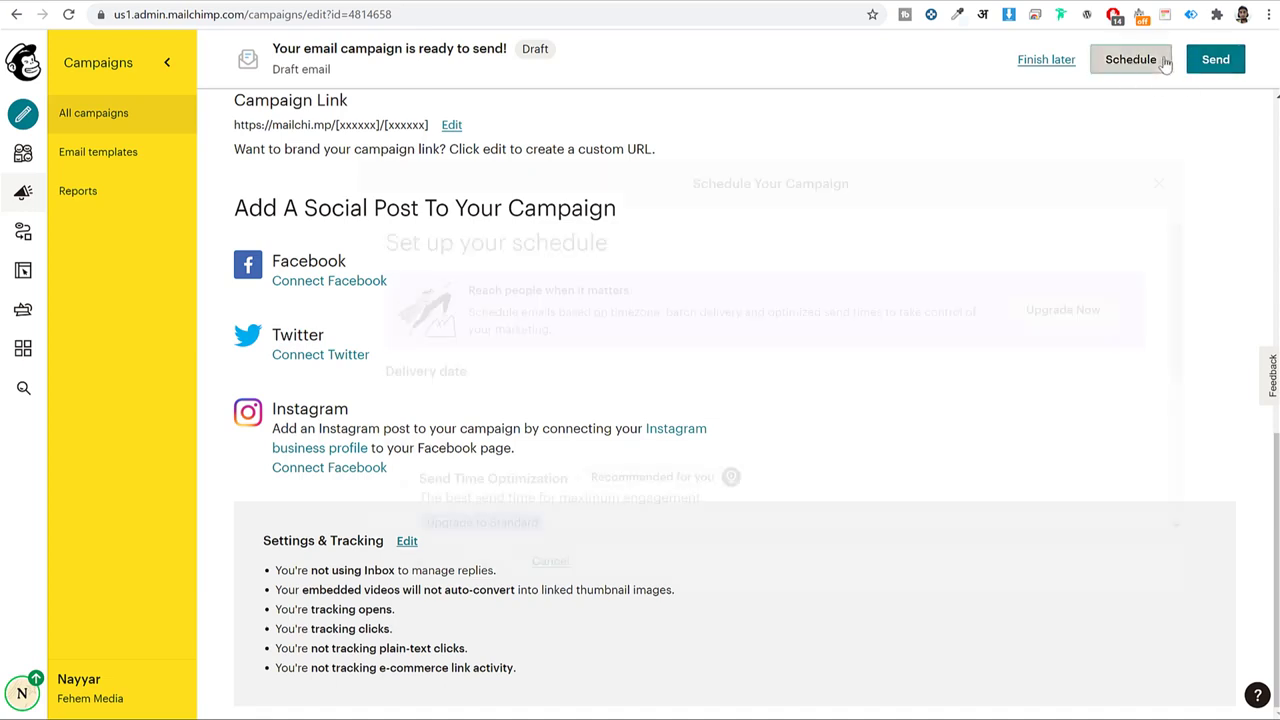
pyautogui.scroll(-2, 555, 410)
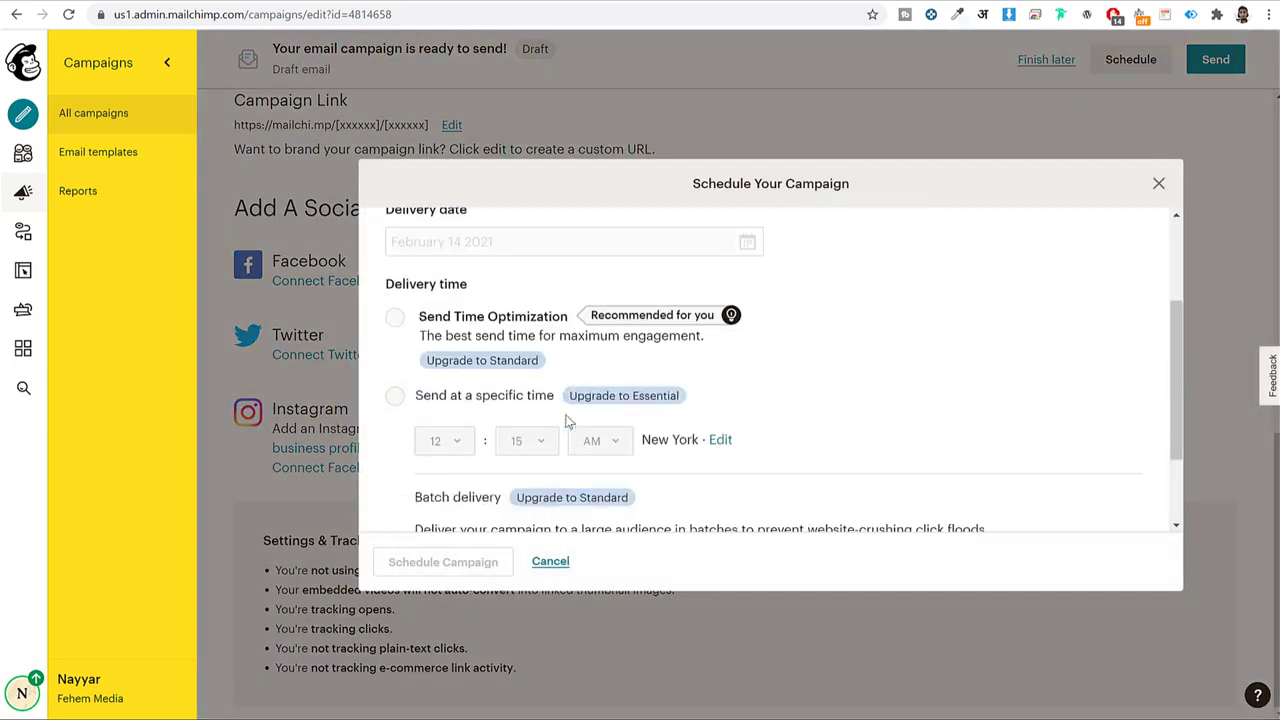
pyautogui.scroll(2, 720, 402)
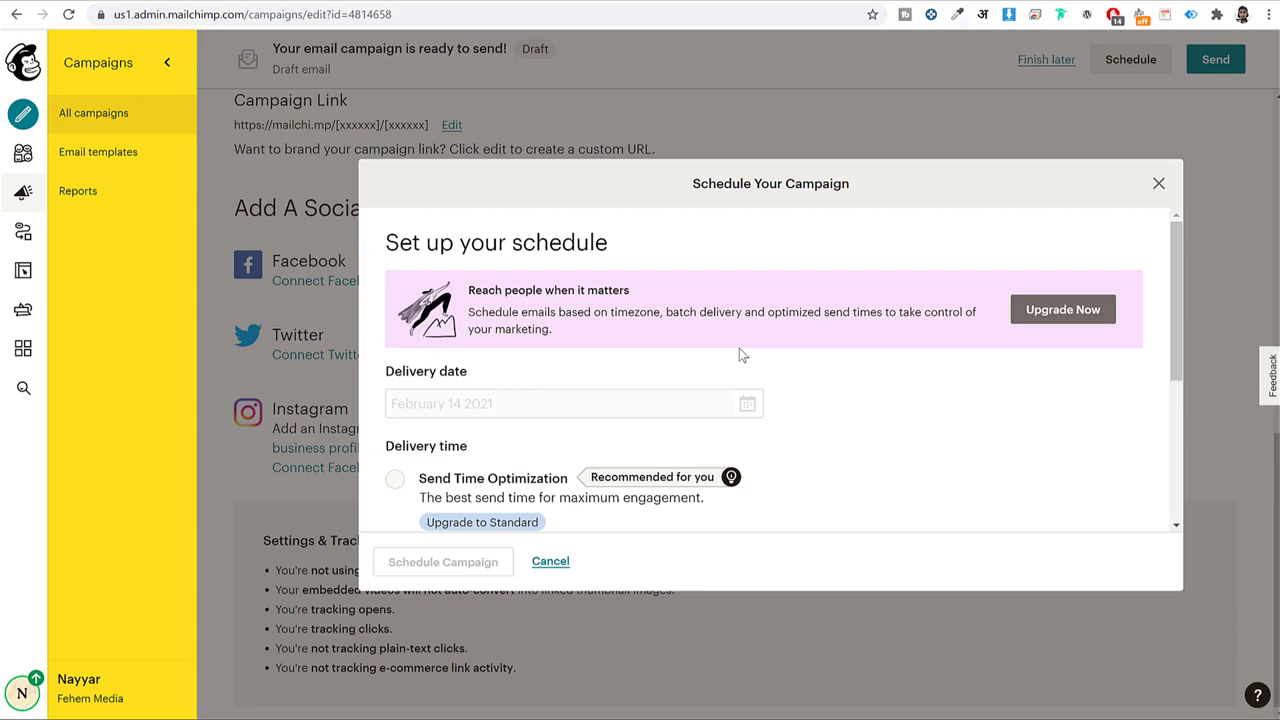
pyautogui.click(1156, 184)
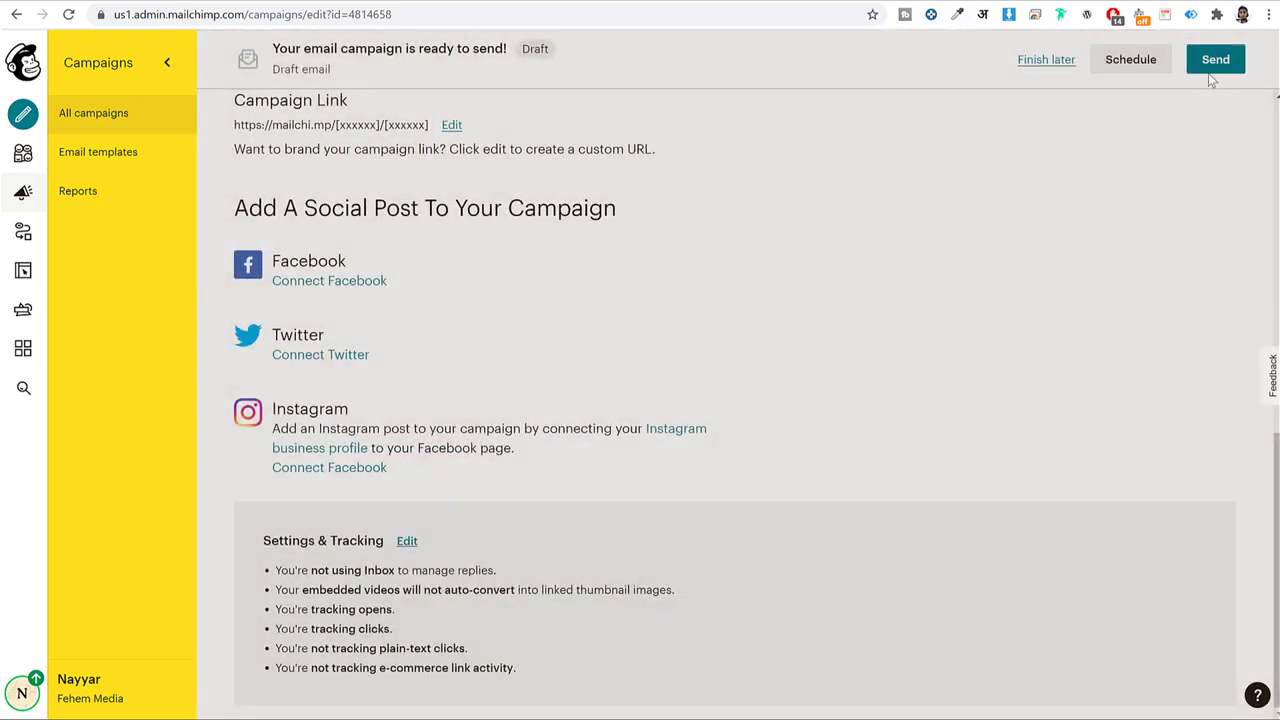
pyautogui.click(1212, 68)
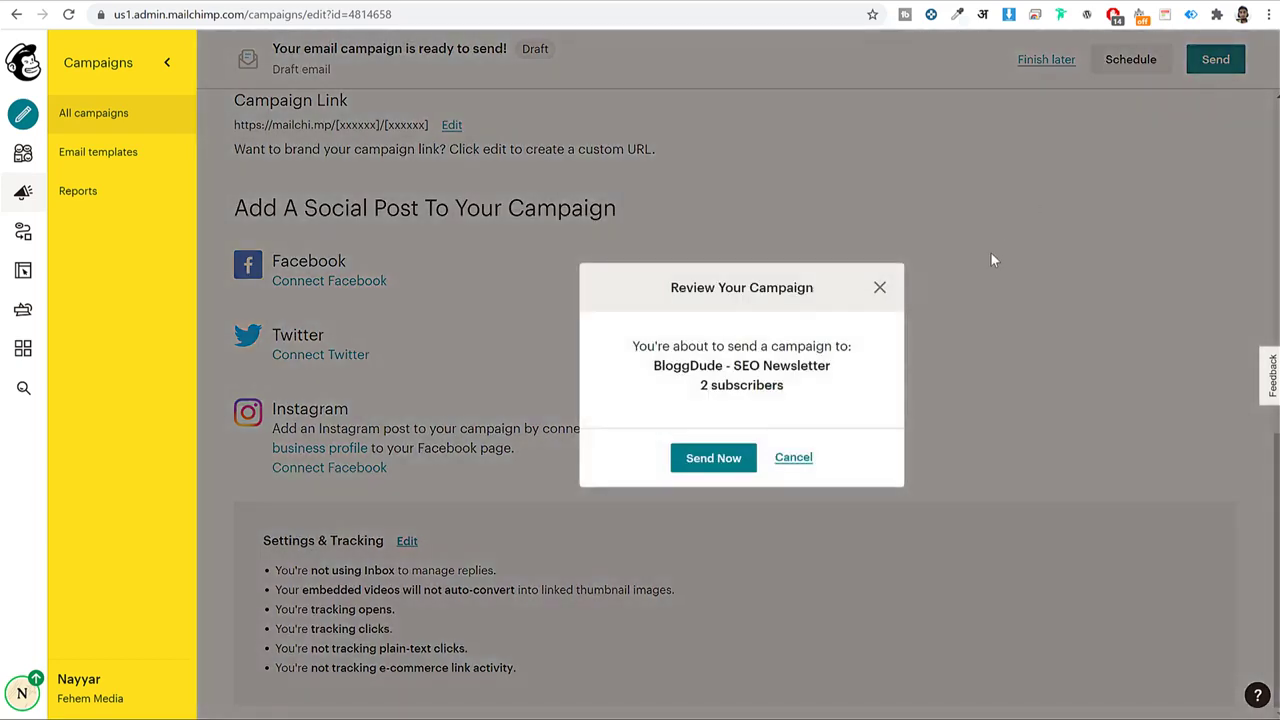
pyautogui.click(729, 462)
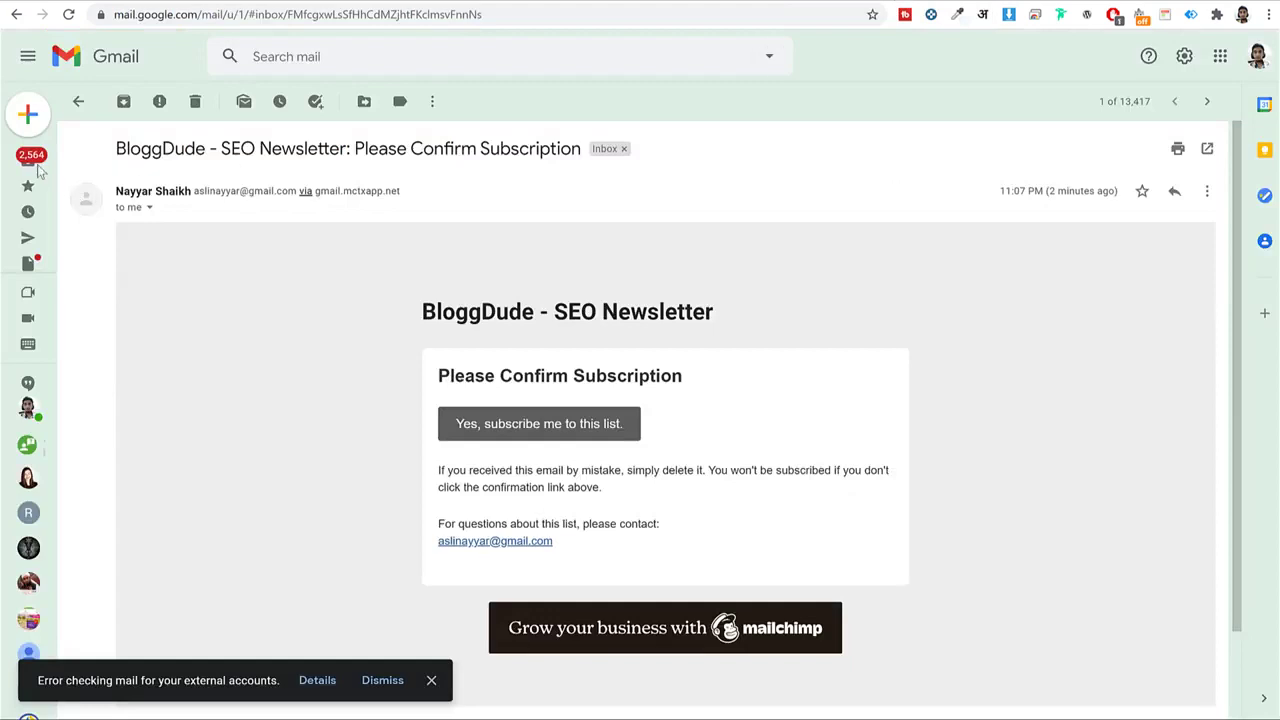
# - Open the Weekly SEO Newsletter email from Gmail's Promotions tab
pyautogui.click(35, 168)
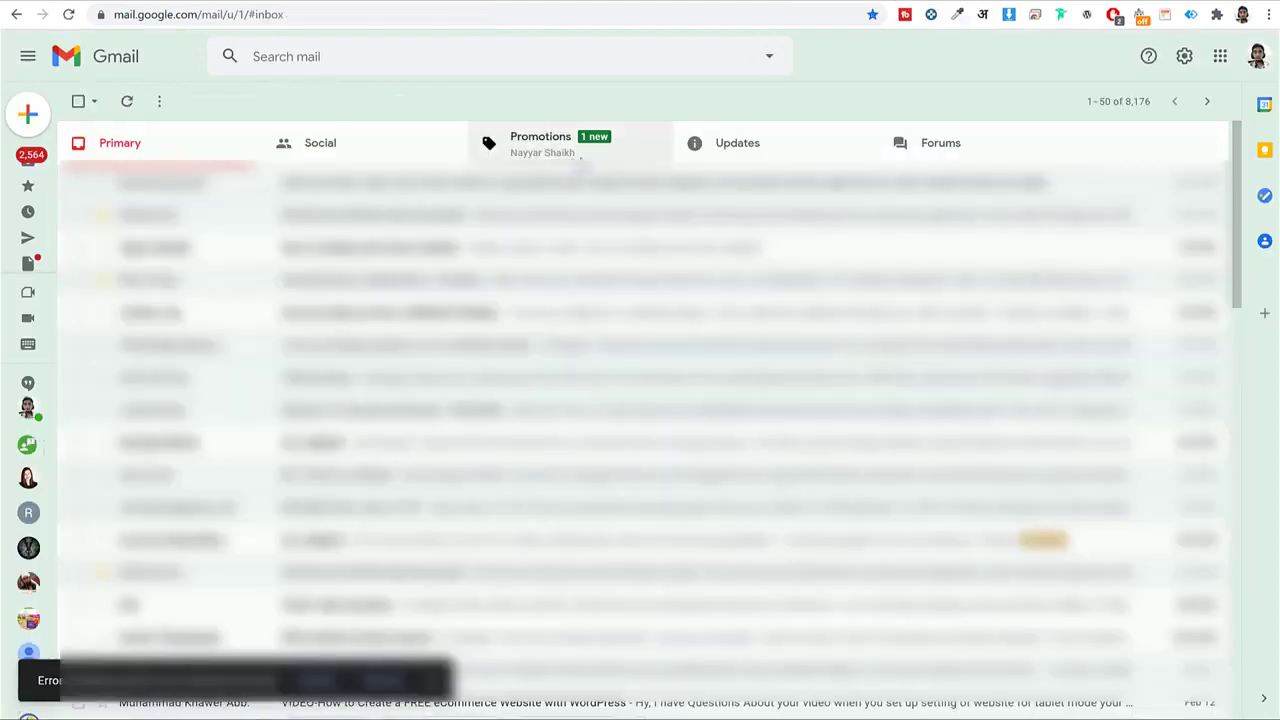
pyautogui.click(592, 155)
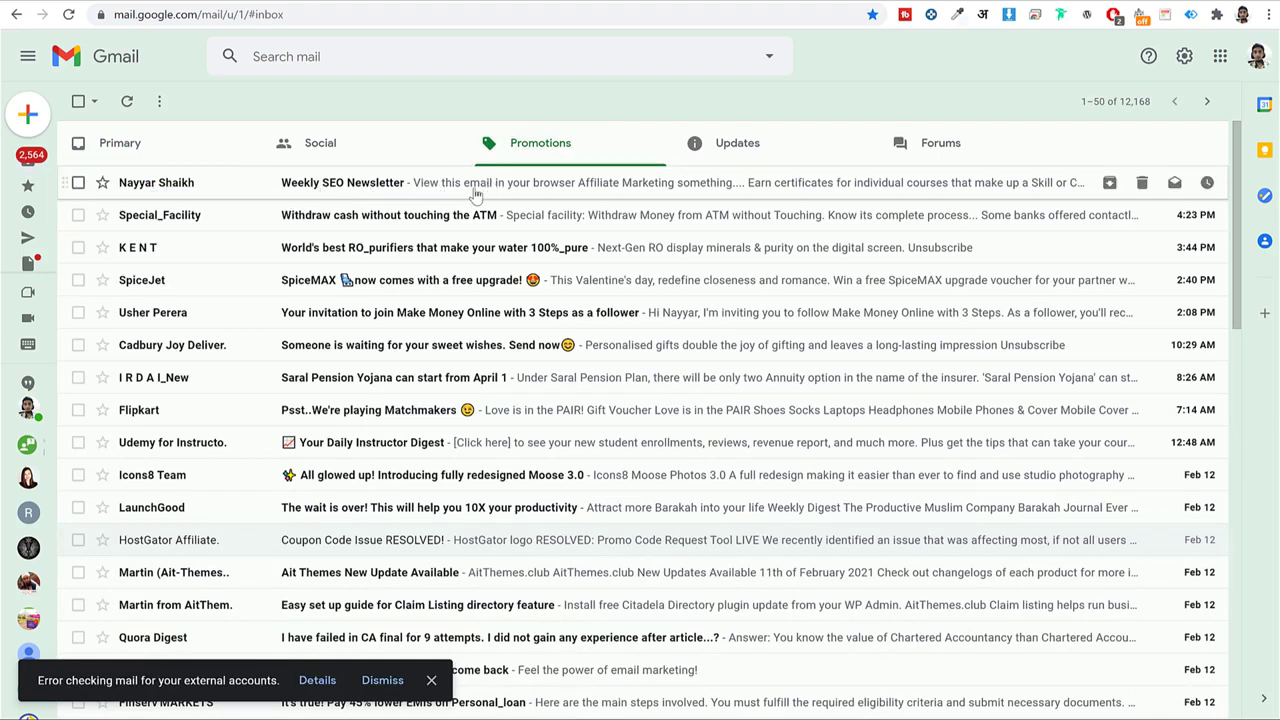
pyautogui.click(476, 190)
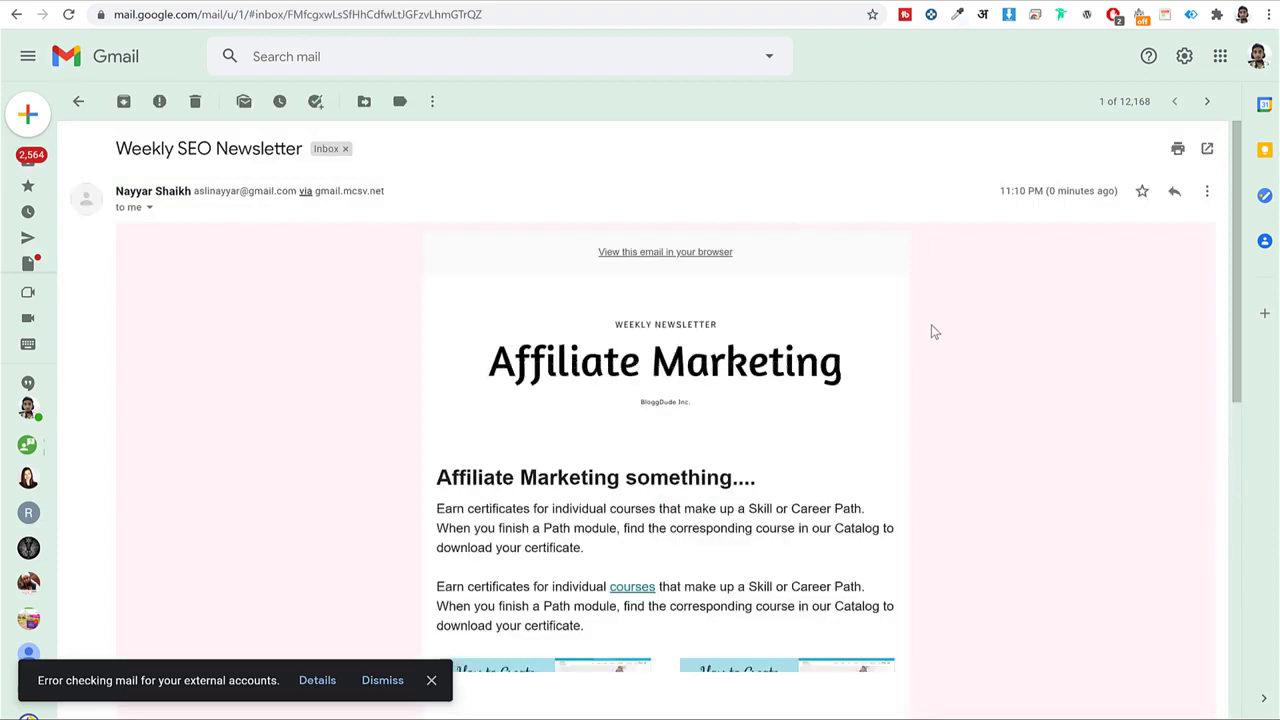
# - Read the newsletter down to the footer mailing address and back up to the subject
pyautogui.scroll(-4, 803, 337)
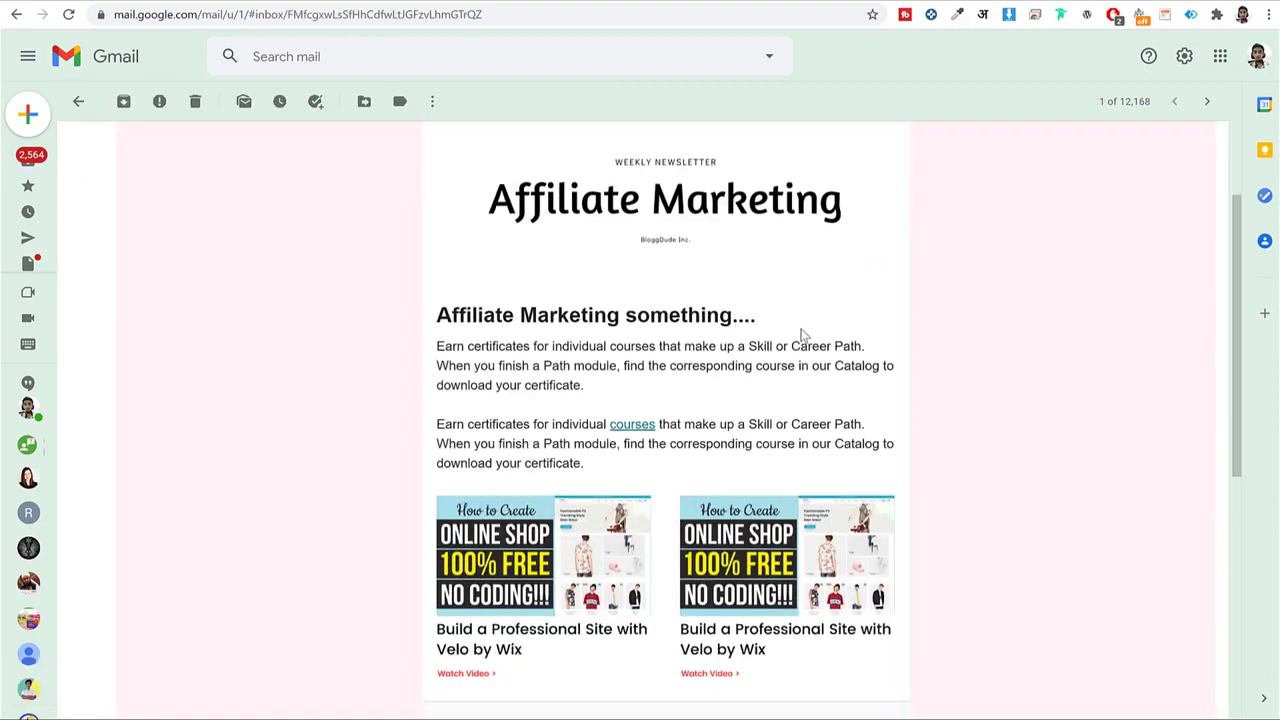
pyautogui.scroll(-2, 950, 328)
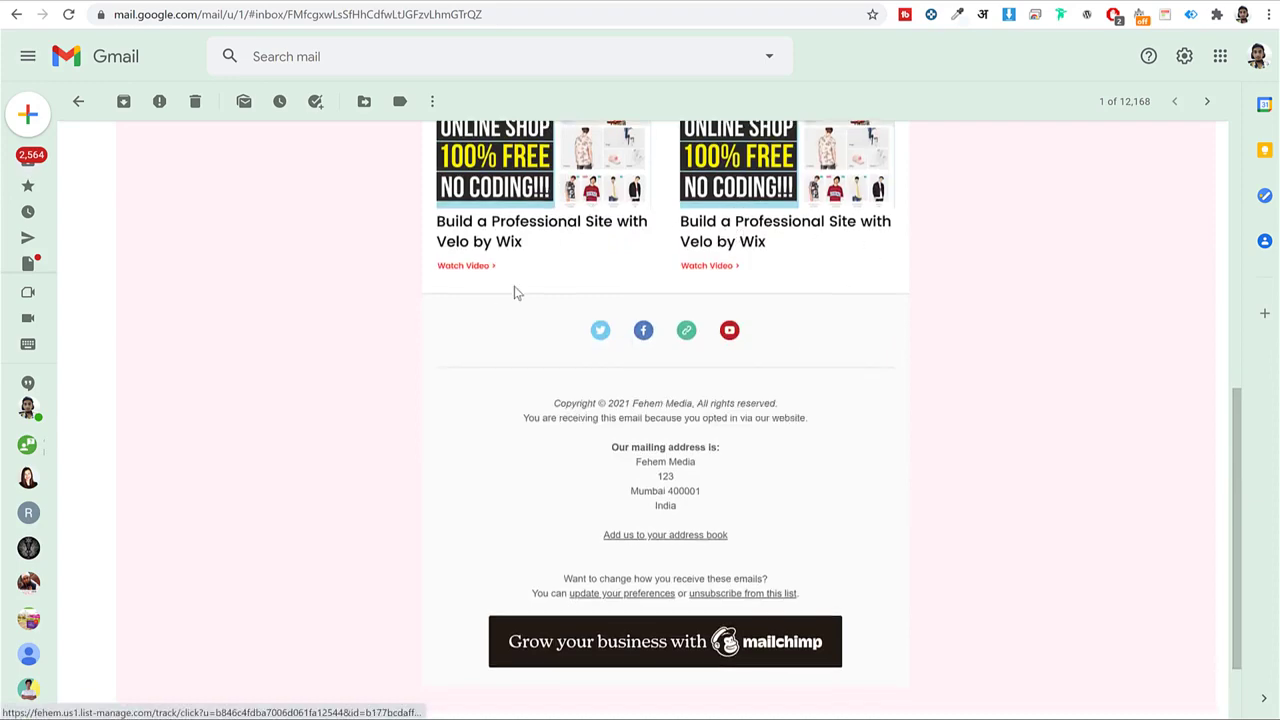
pyautogui.scroll(-2, 515, 160)
pyautogui.scroll(3, 651, 283)
pyautogui.scroll(-3, 645, 330)
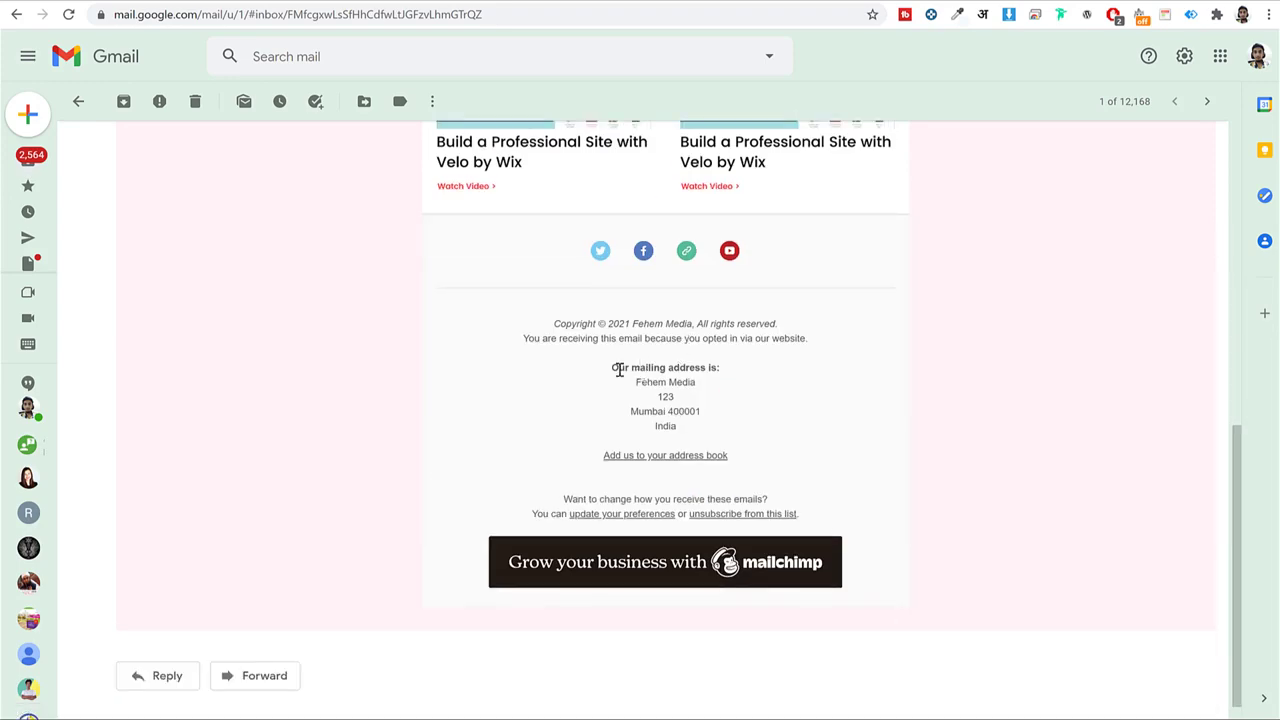
pyautogui.moveTo(619, 369); pyautogui.dragTo(709, 442)
pyautogui.scroll(10, 662, 568)
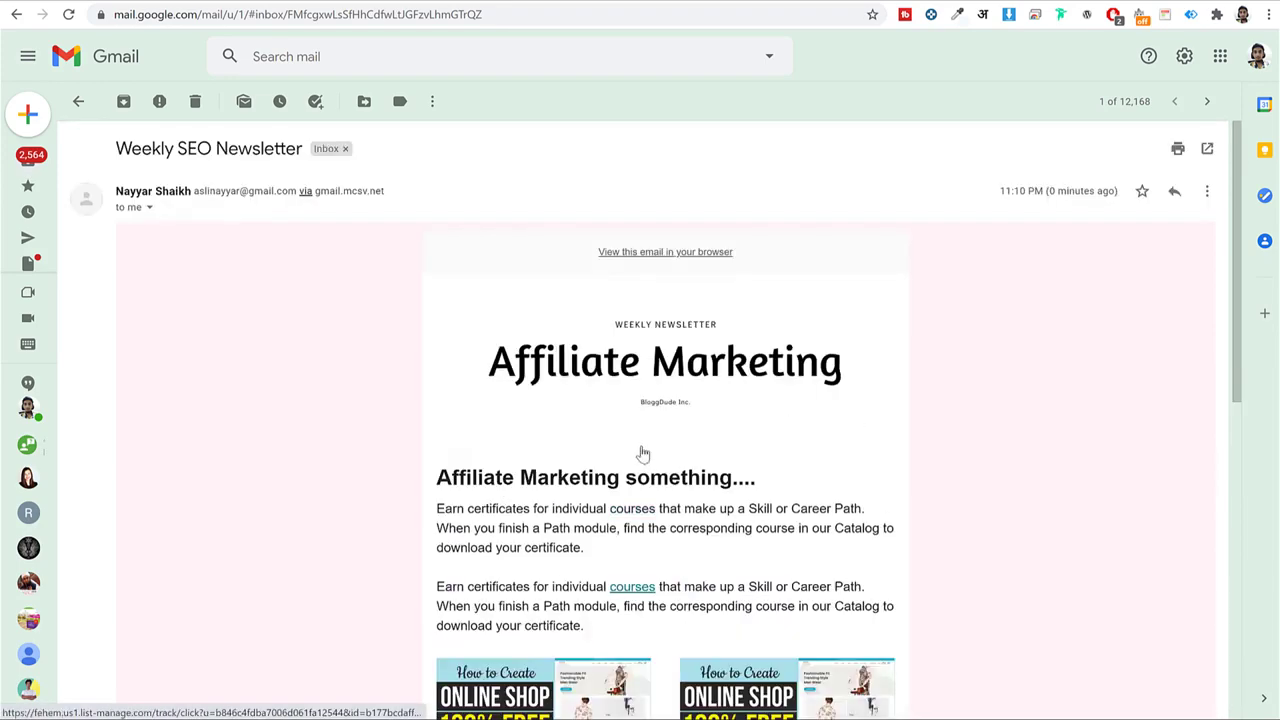
pyautogui.moveTo(143, 145); pyautogui.dragTo(273, 148)
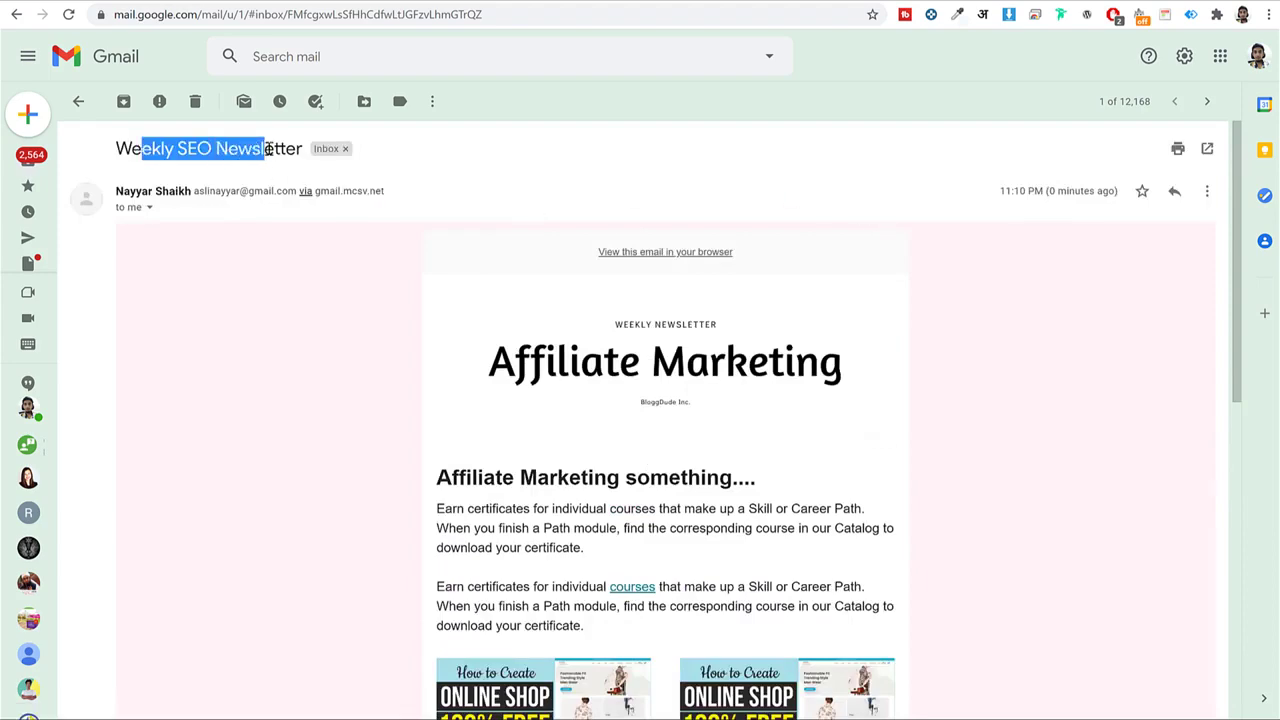
pyautogui.click(540, 175)
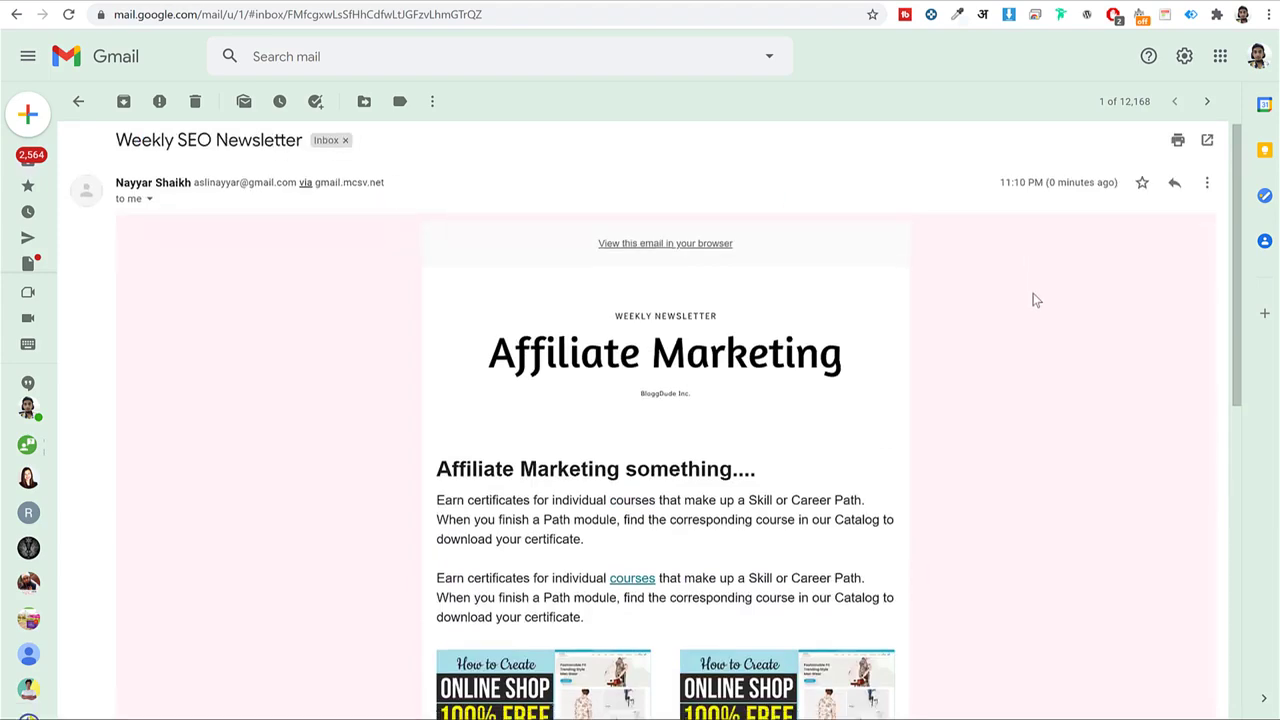
pyautogui.scroll(-10, 1034, 297)
pyautogui.scroll(10, 1011, 334)
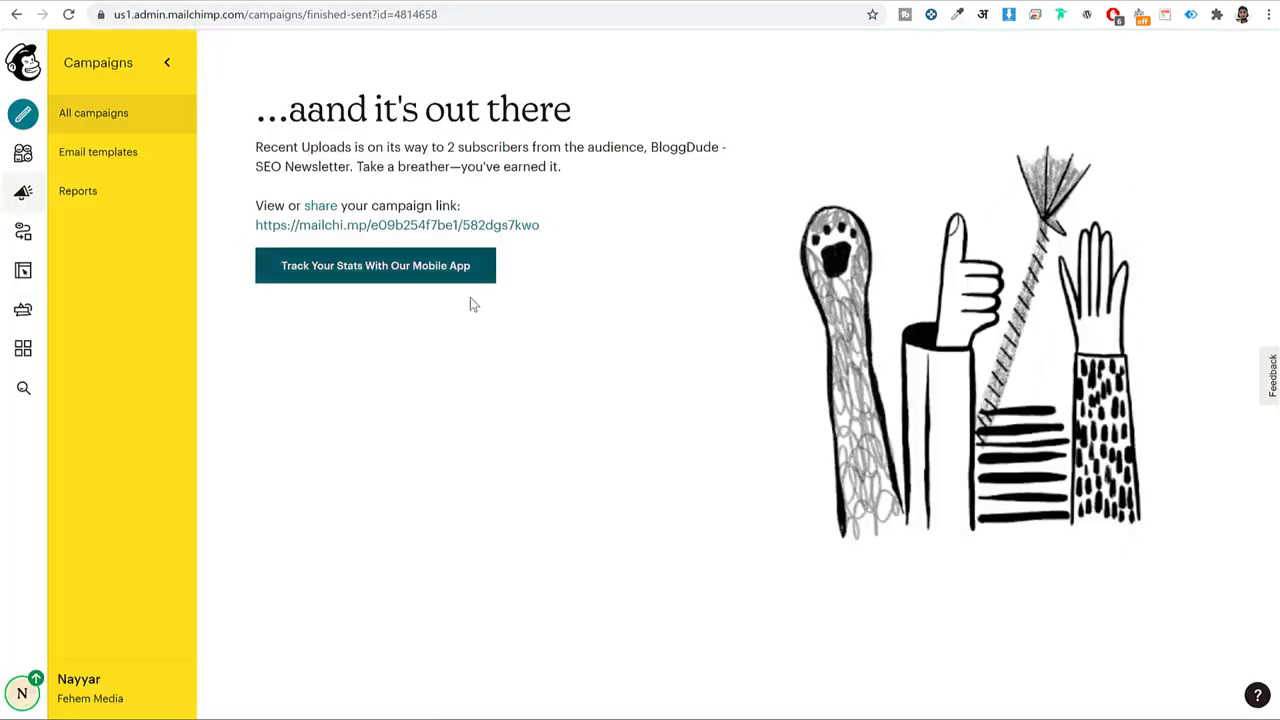
# - Open the Recent Uploads report from All campaigns and view the 50.0% open-rate details
pyautogui.click(72, 122)
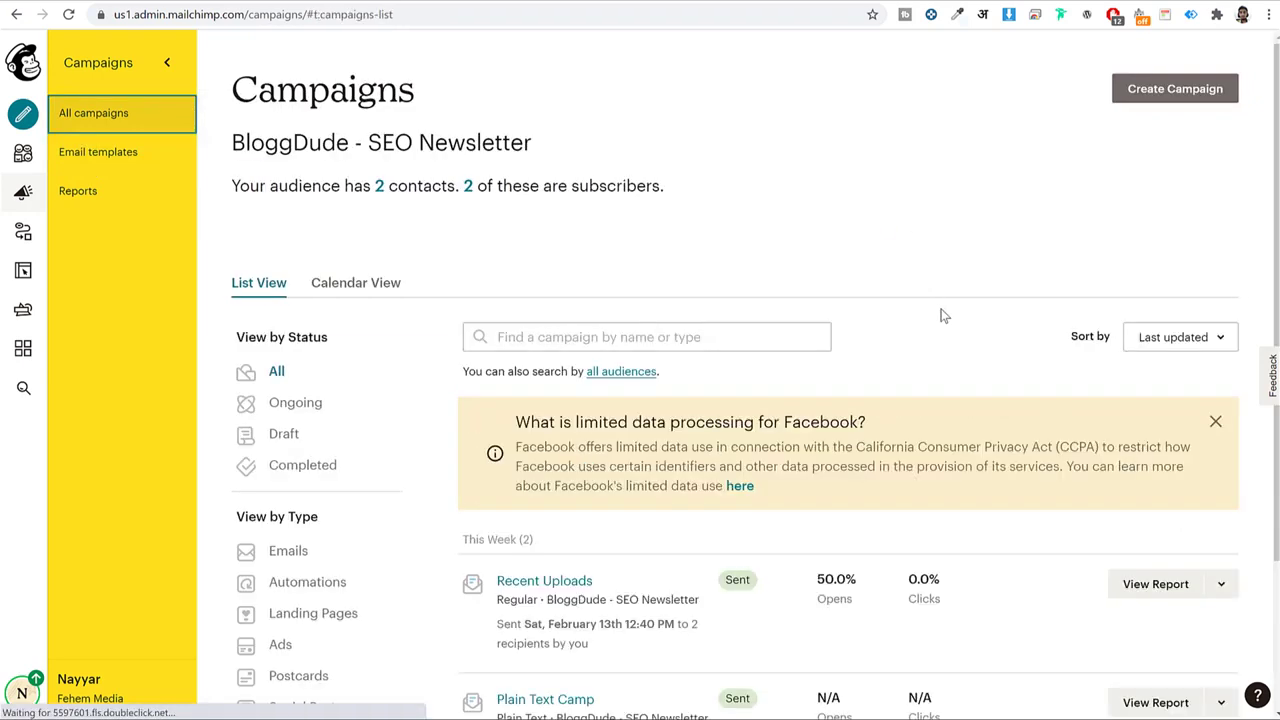
pyautogui.scroll(-2, 940, 314)
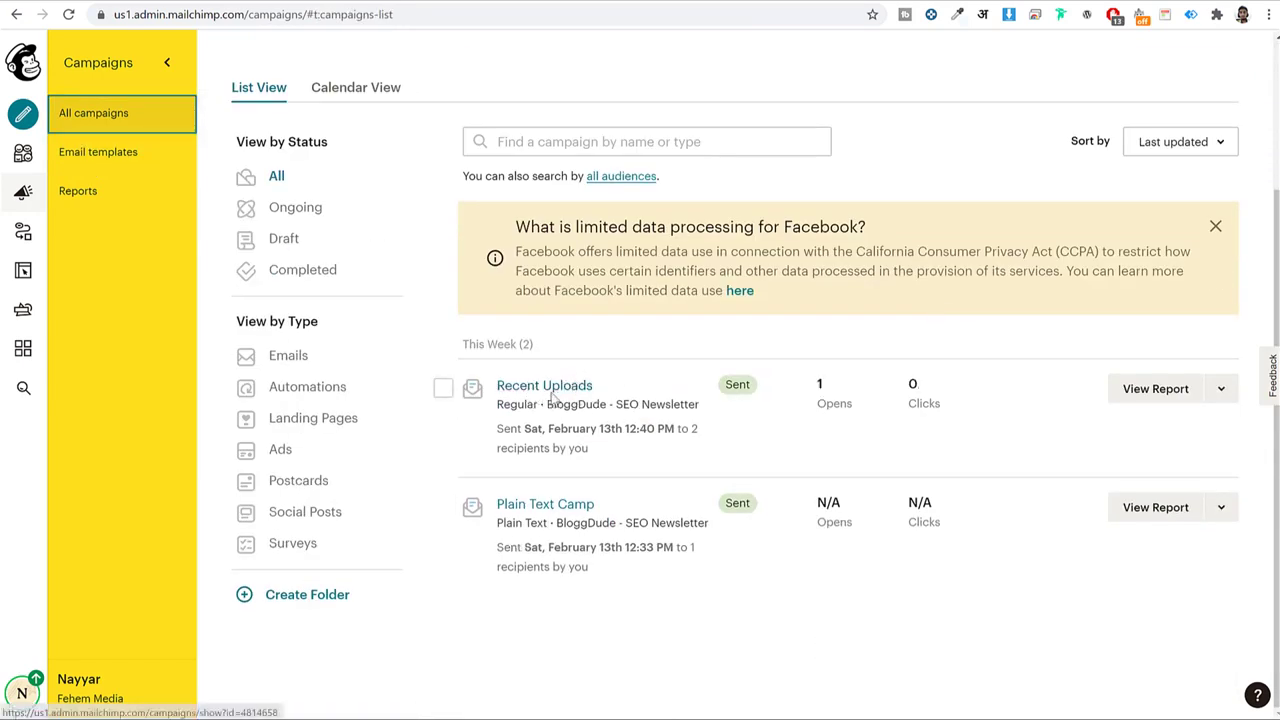
pyautogui.click(1158, 390)
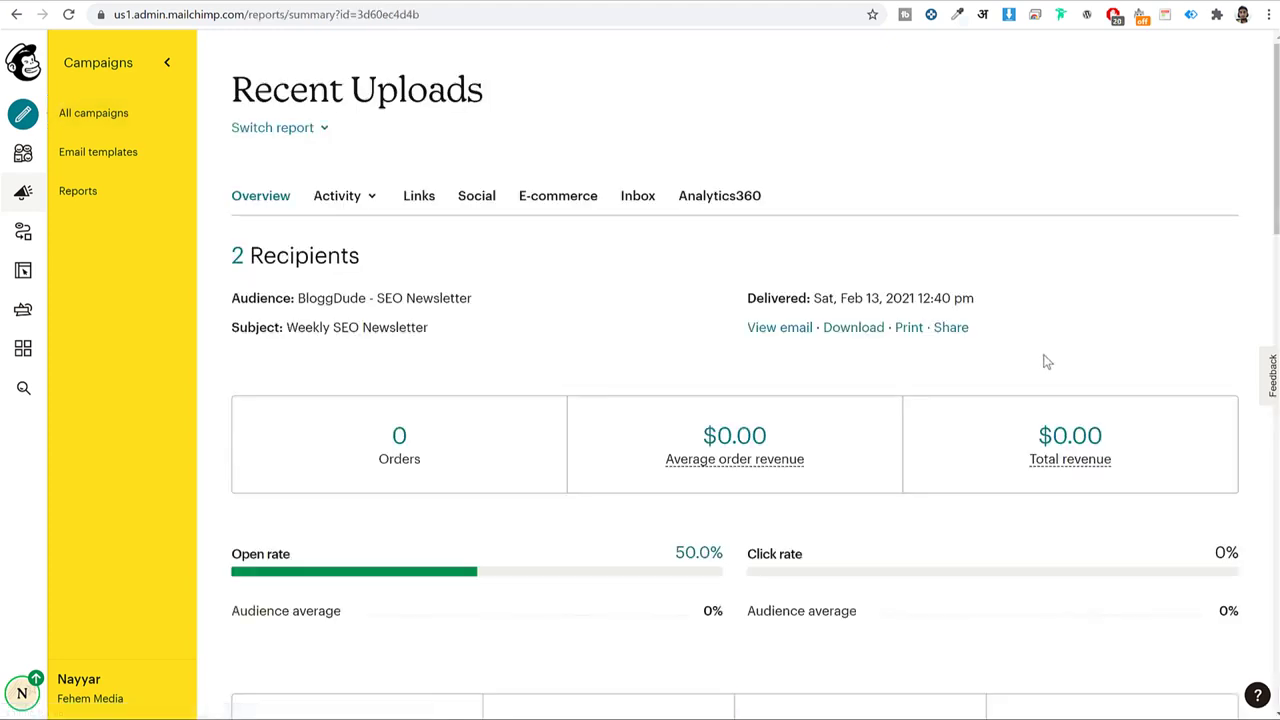
pyautogui.scroll(-3, 335, 266)
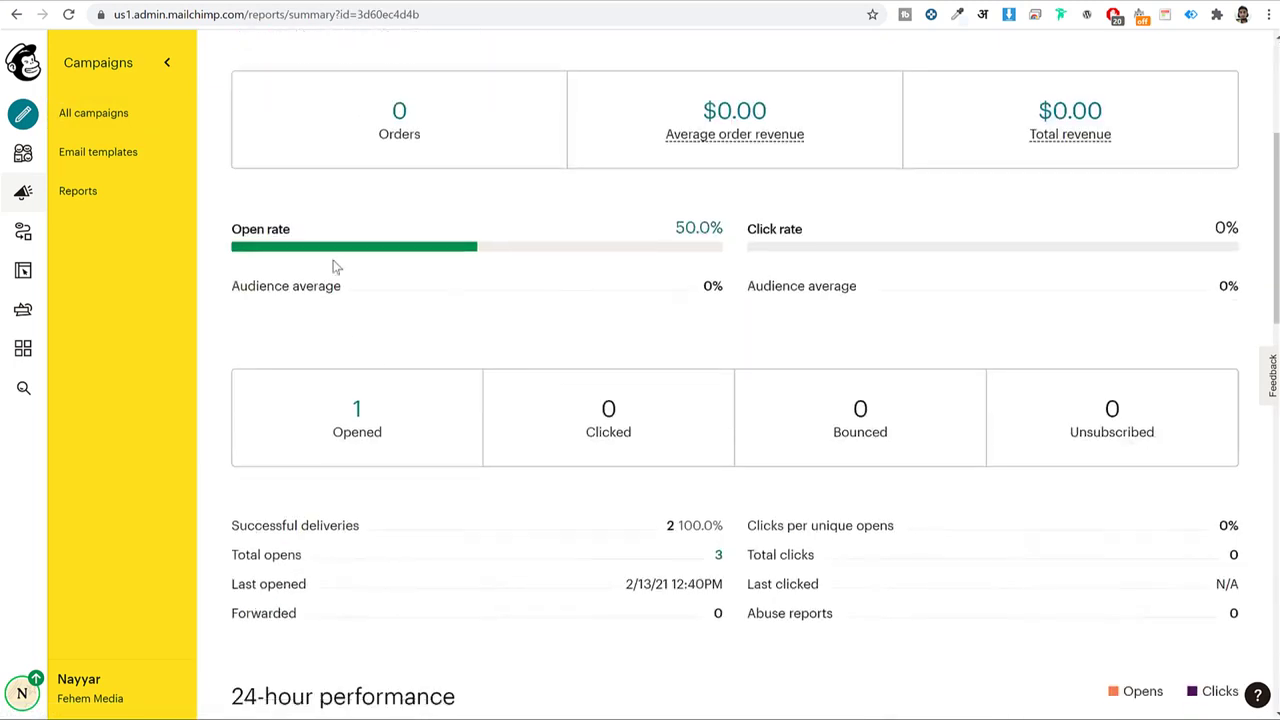
pyautogui.click(704, 226)
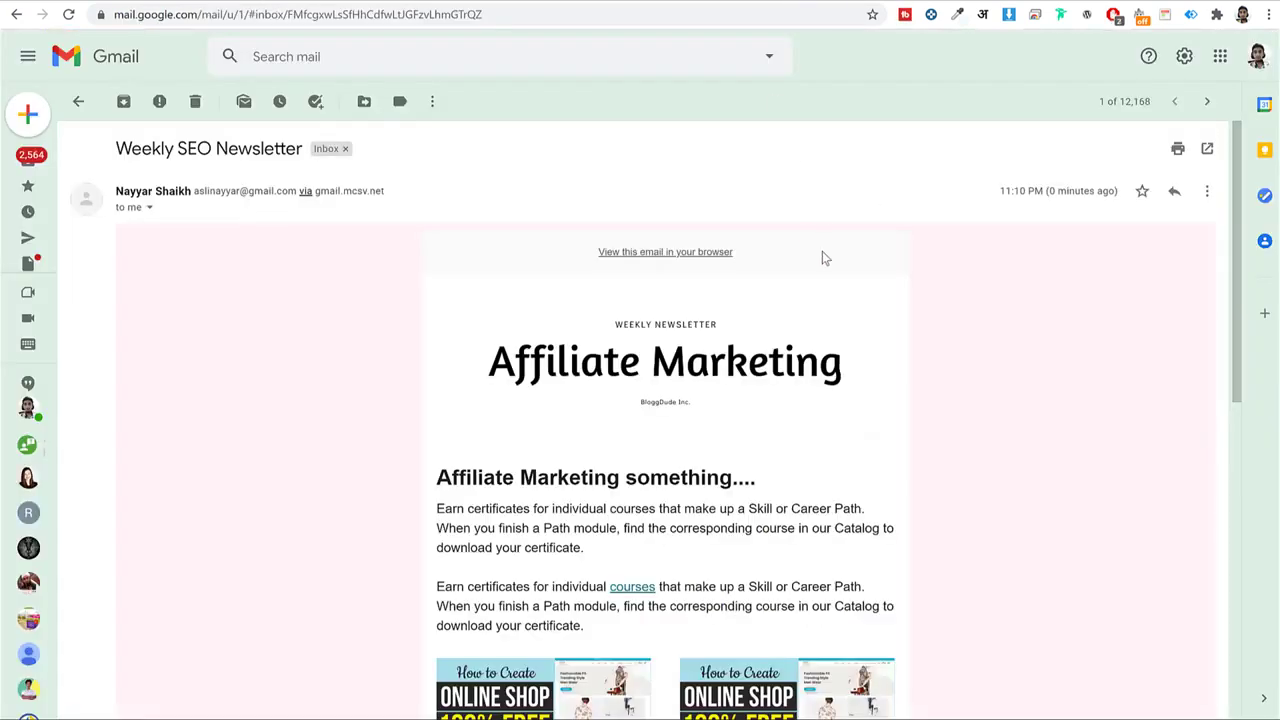
# - Follow the newsletter's video image to the YouTube tutorial, pause it, and close that tab
pyautogui.scroll(-4, 822, 251)
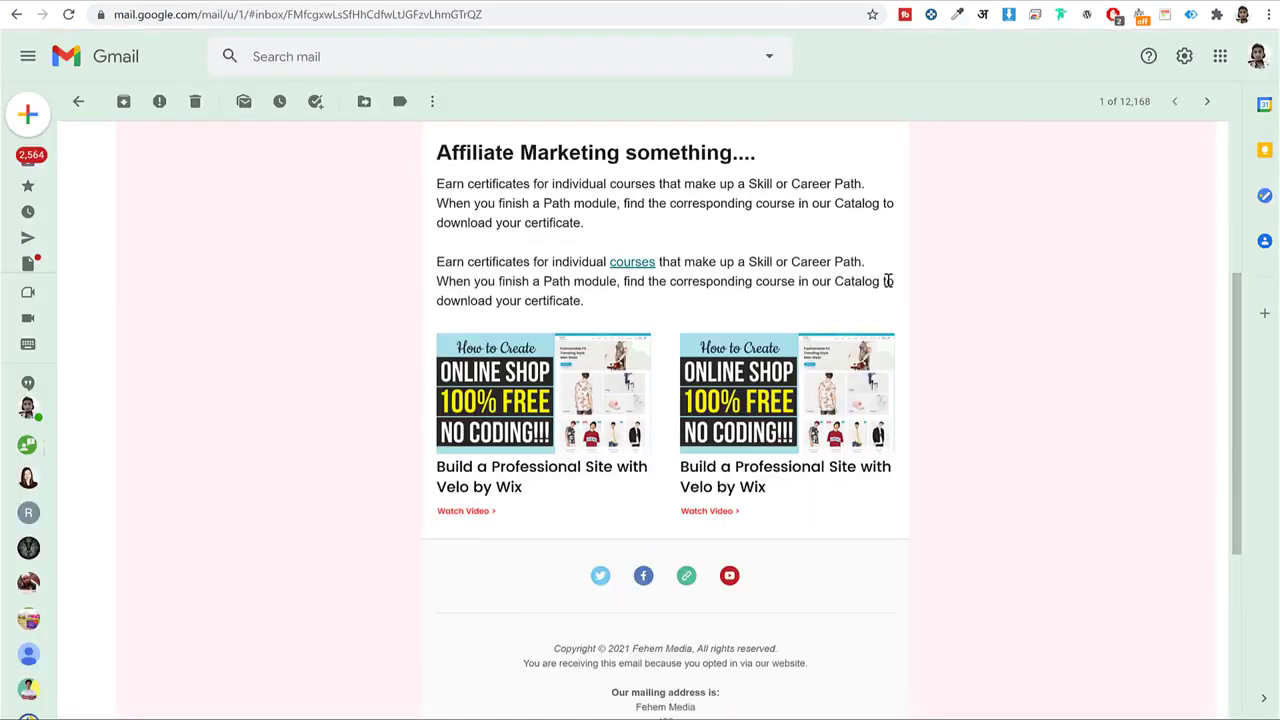
pyautogui.click(549, 310)
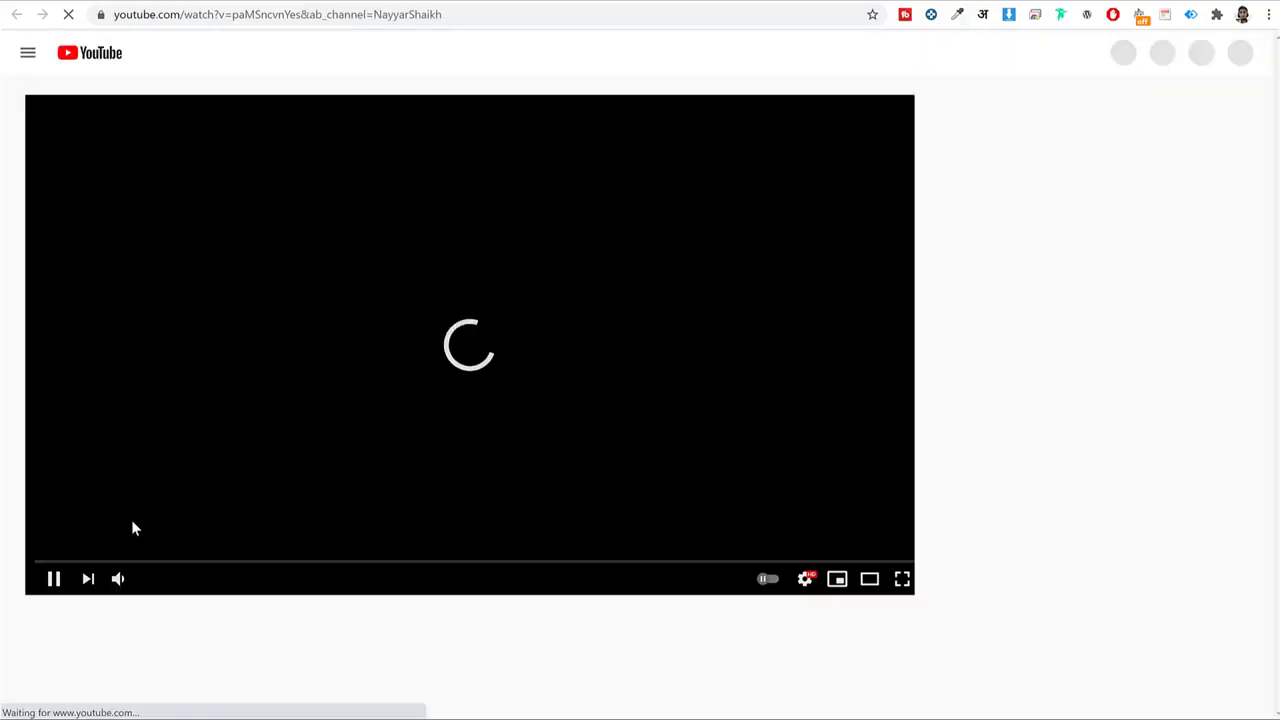
pyautogui.click(50, 587)
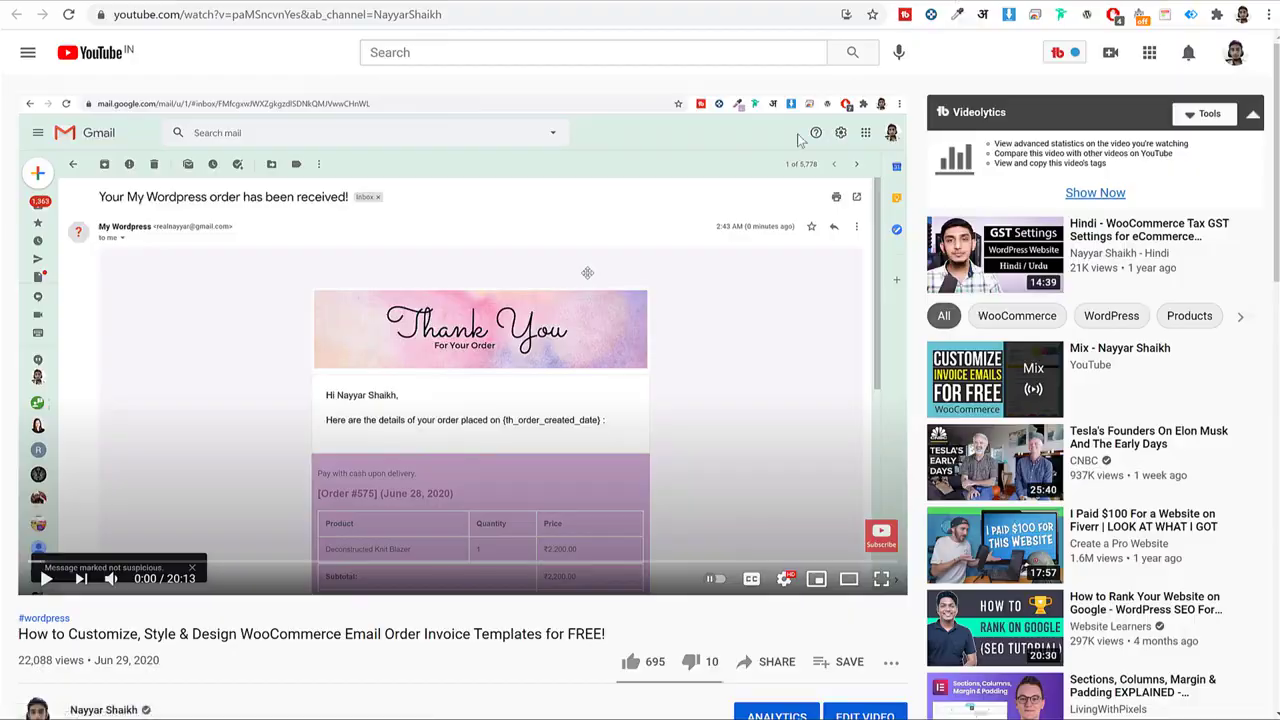
pyautogui.hotkey('ctrl', 'w')
pyautogui.hotkey('ctrl', 'w')
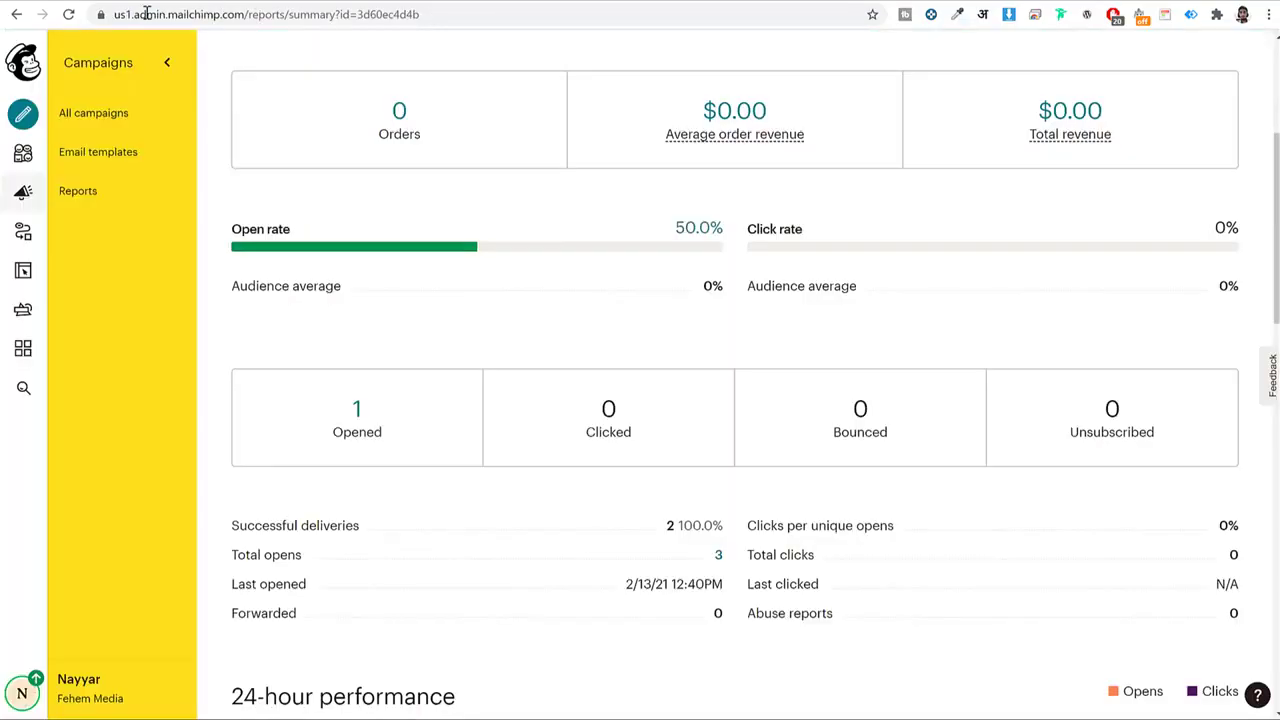
# - Reload the Recent Uploads report and review the 50.0% click rate and the YouTube link's single click
pyautogui.click(72, 15)
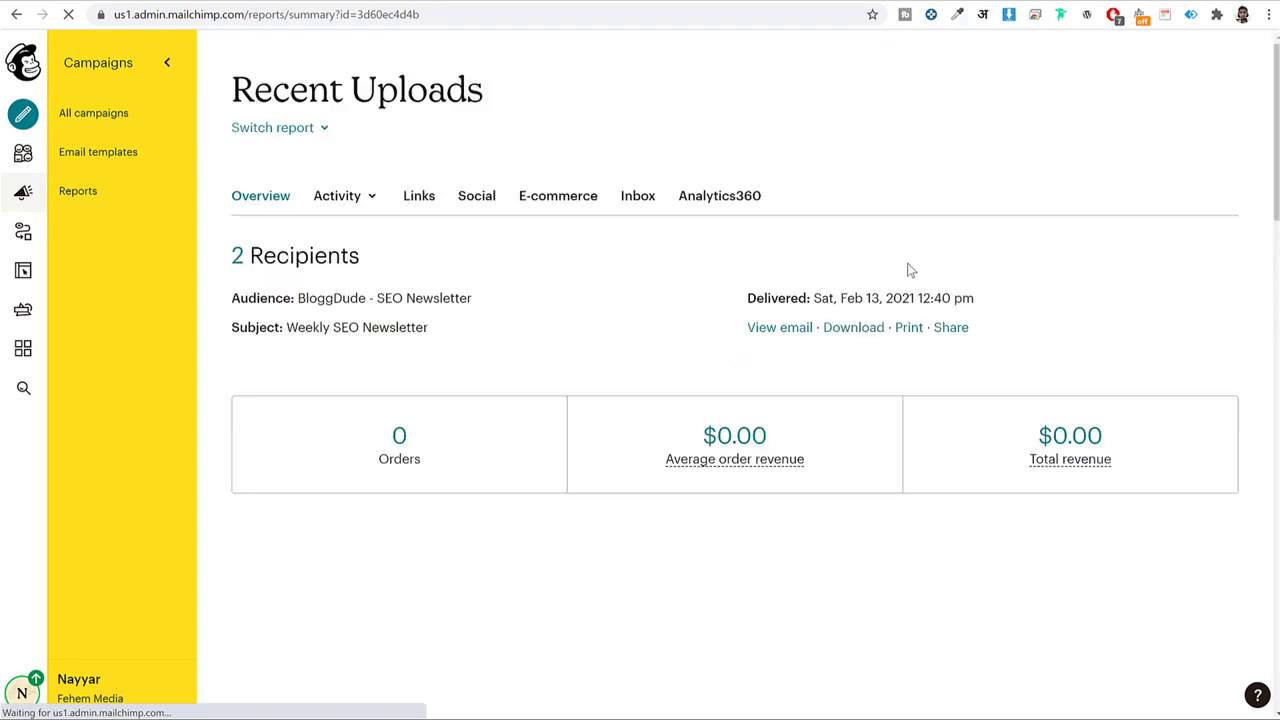
pyautogui.scroll(-3, 910, 272)
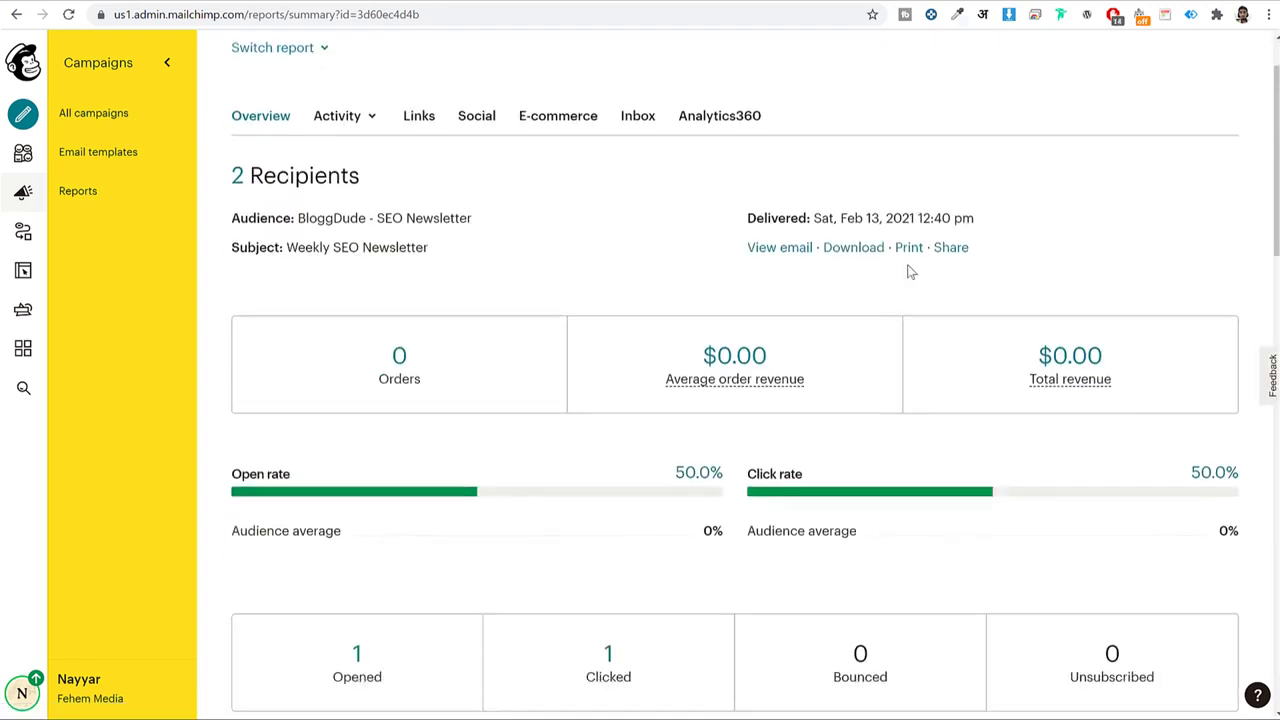
pyautogui.scroll(-2, 910, 272)
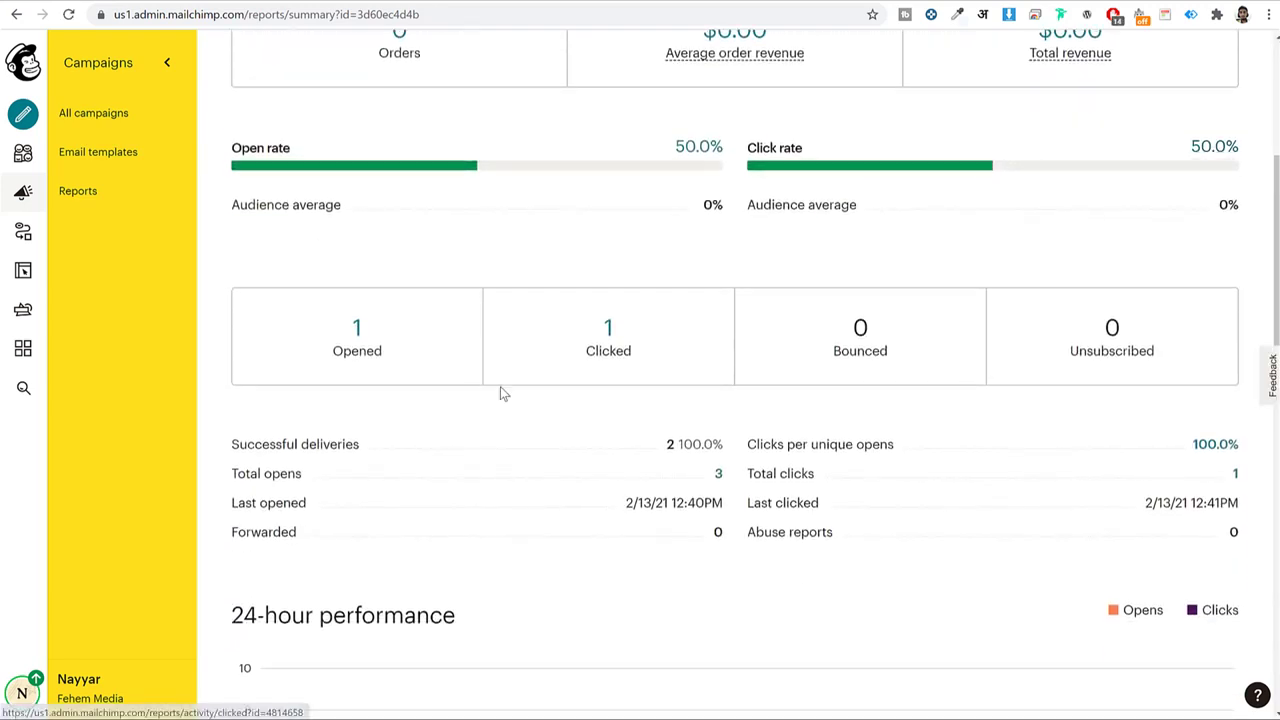
pyautogui.moveTo(323, 328); pyautogui.dragTo(444, 355)
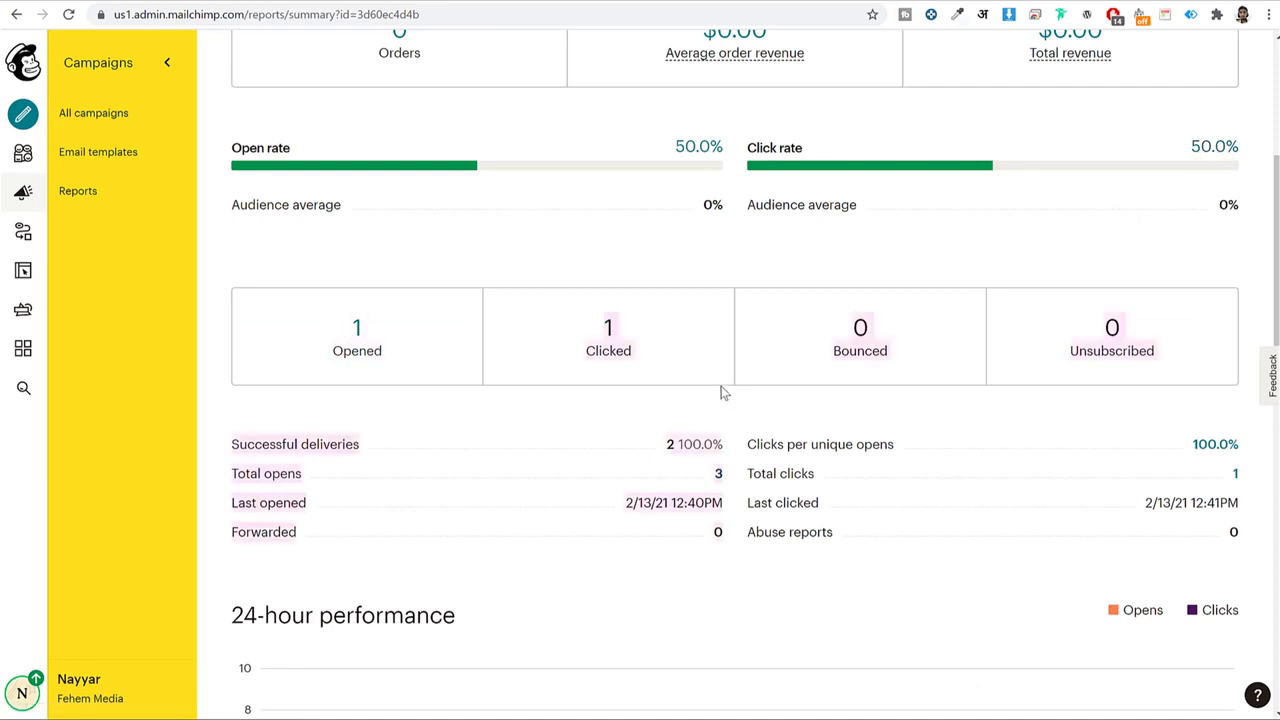
pyautogui.scroll(-3, 723, 437)
pyautogui.scroll(-7, 814, 363)
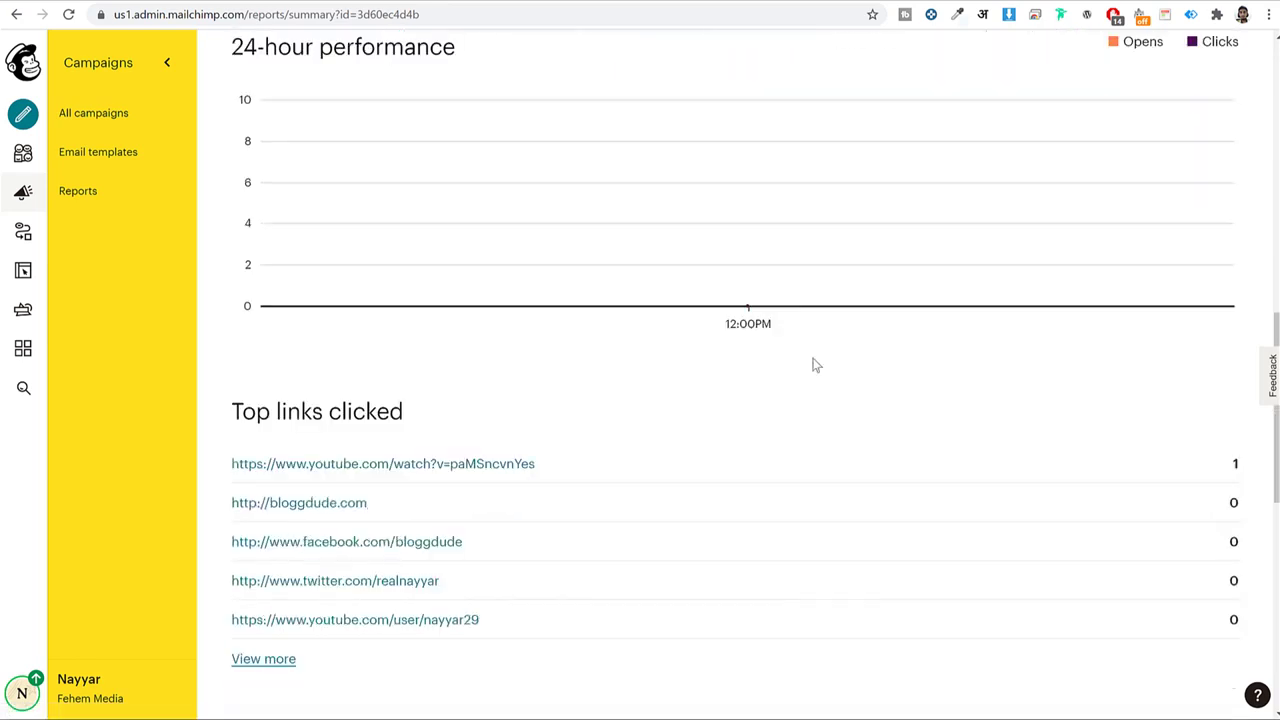
pyautogui.moveTo(257, 168); pyautogui.dragTo(389, 139)
pyautogui.click(700, 317)
pyautogui.scroll(-1, 600, 280)
pyautogui.click(1243, 145)
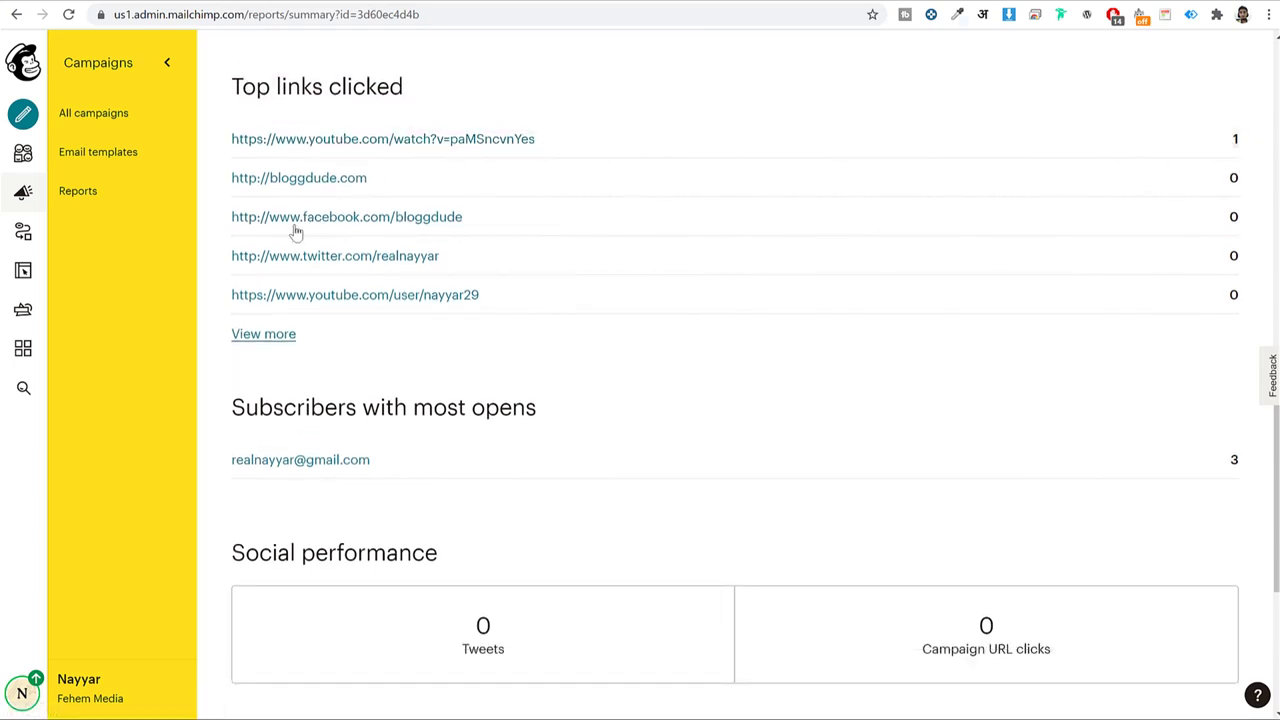
pyautogui.scroll(-3, 589, 329)
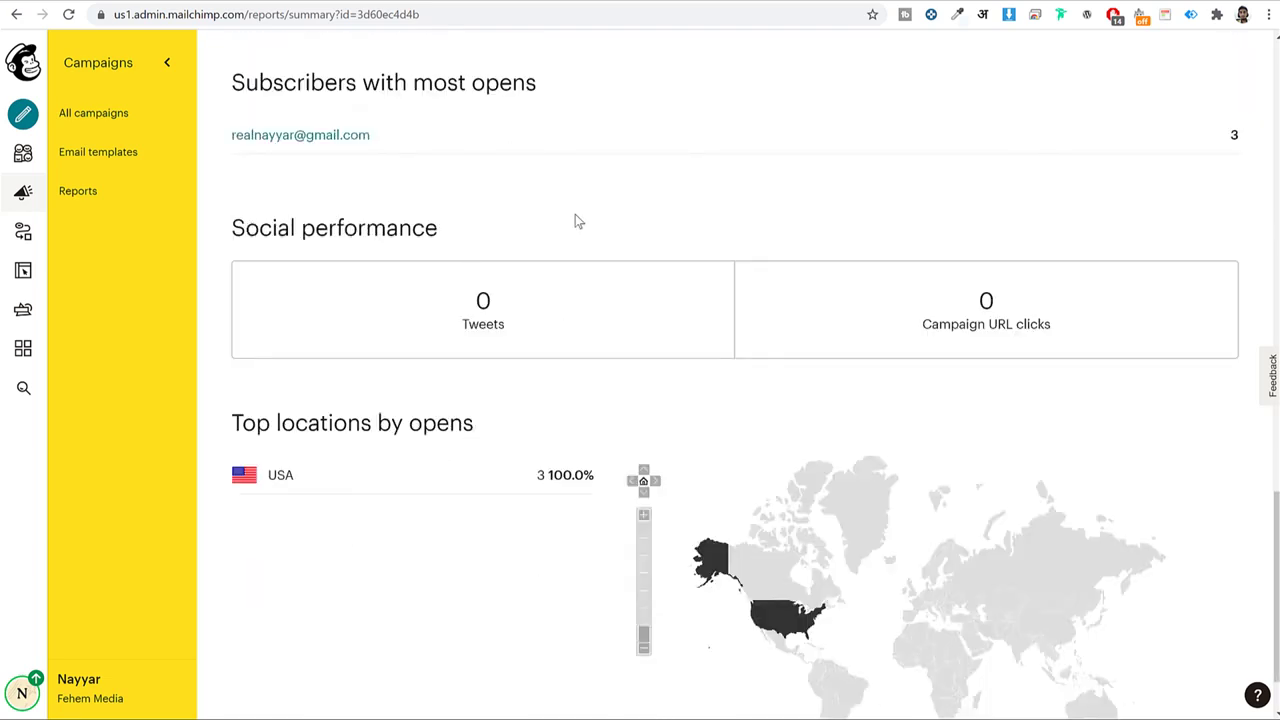
pyautogui.scroll(-1, 620, 245)
pyautogui.scroll(15, 630, 408)
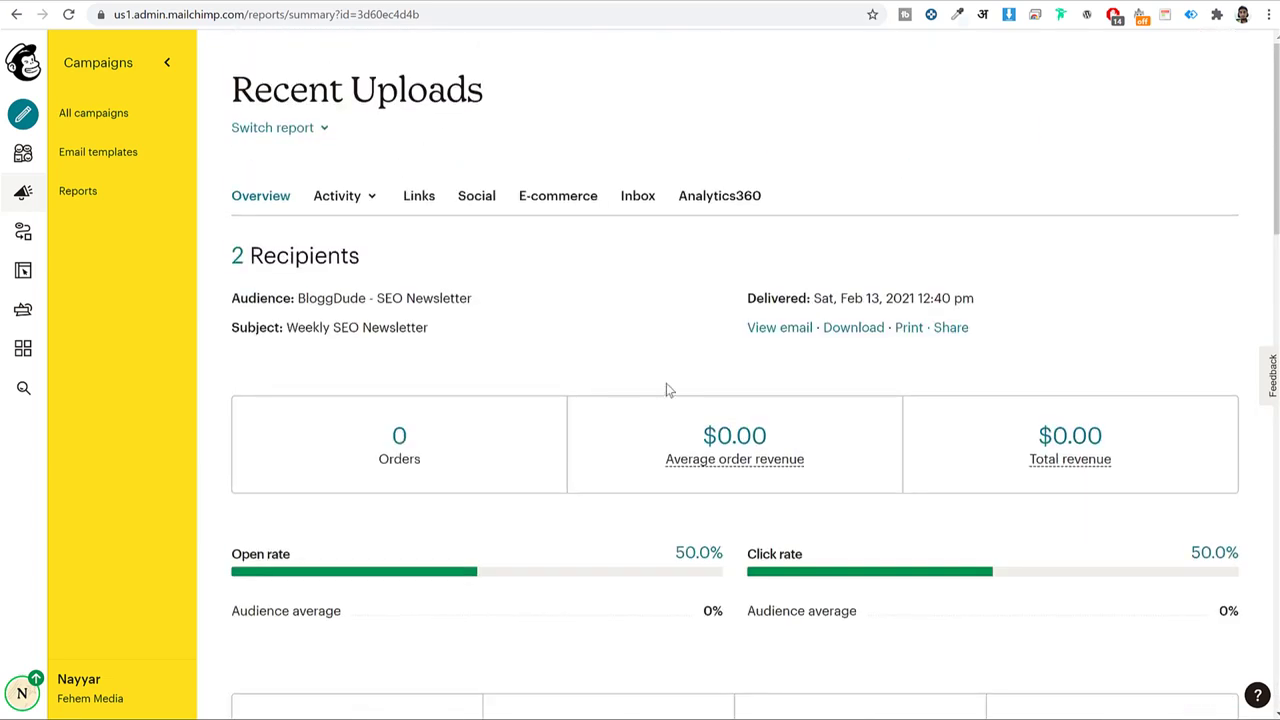
# - Start a new automated email campaign from the All campaigns list
pyautogui.click(108, 113)
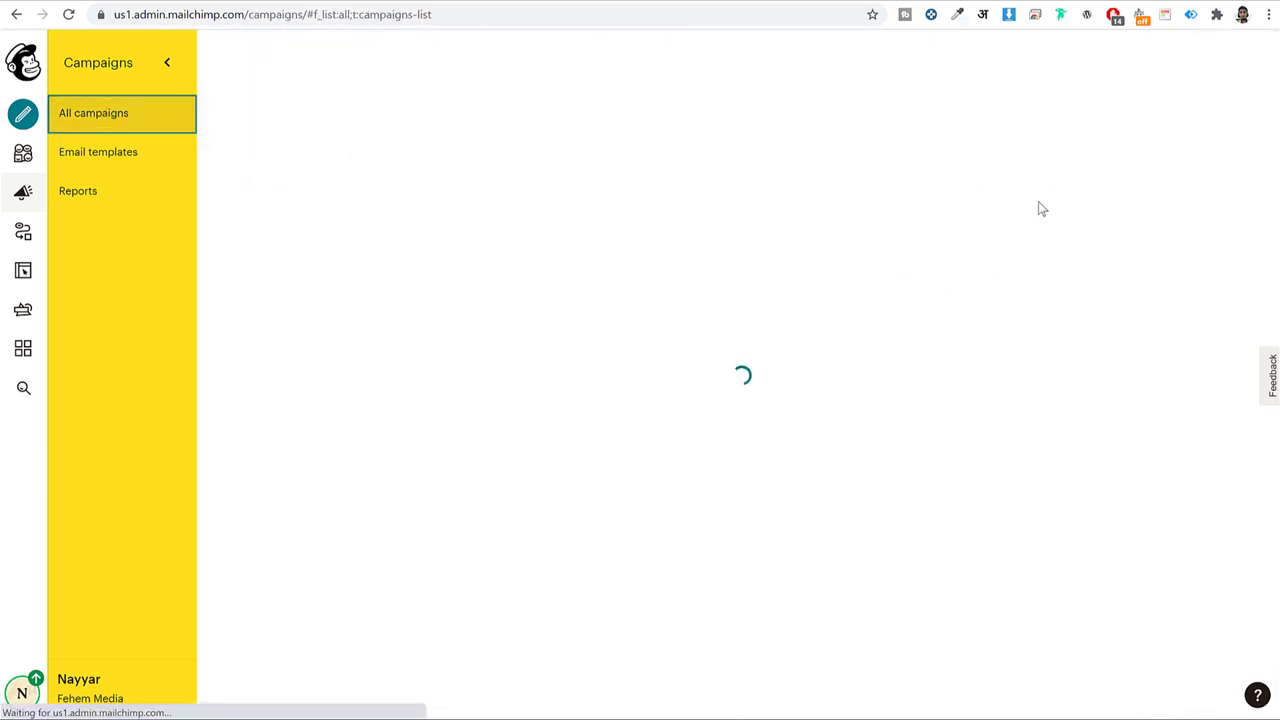
pyautogui.click(1168, 89)
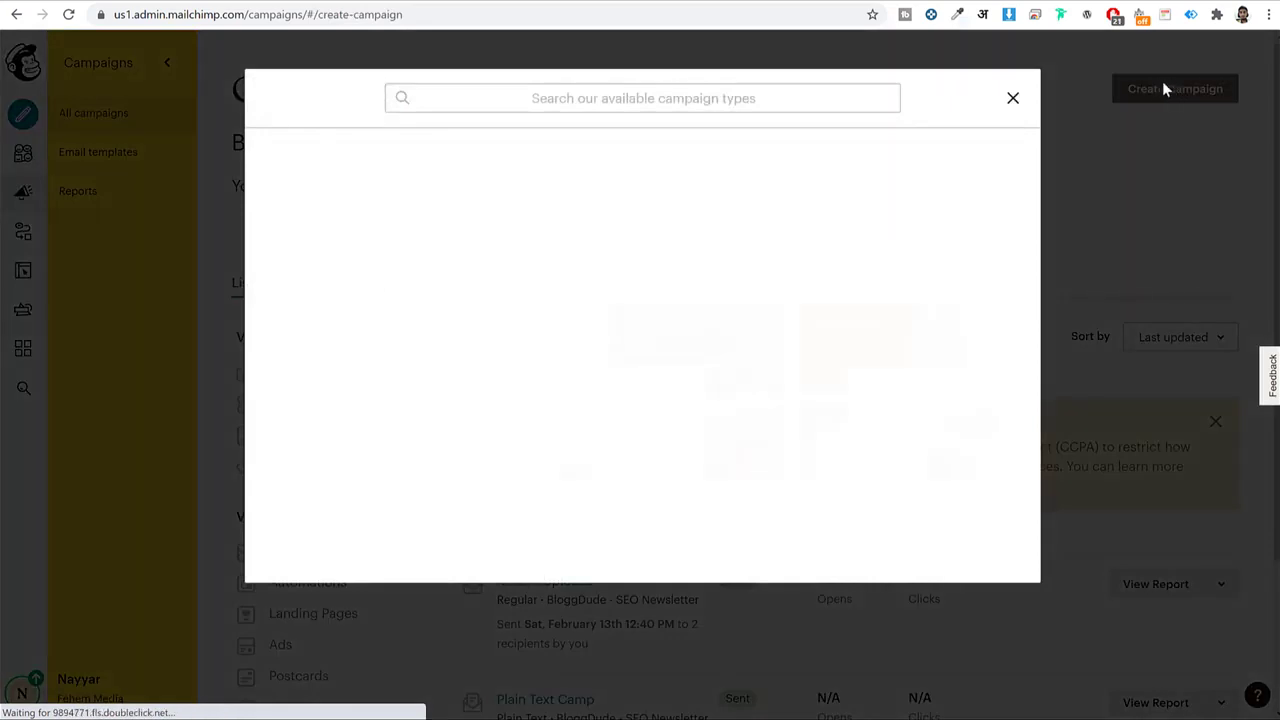
pyautogui.click(325, 180)
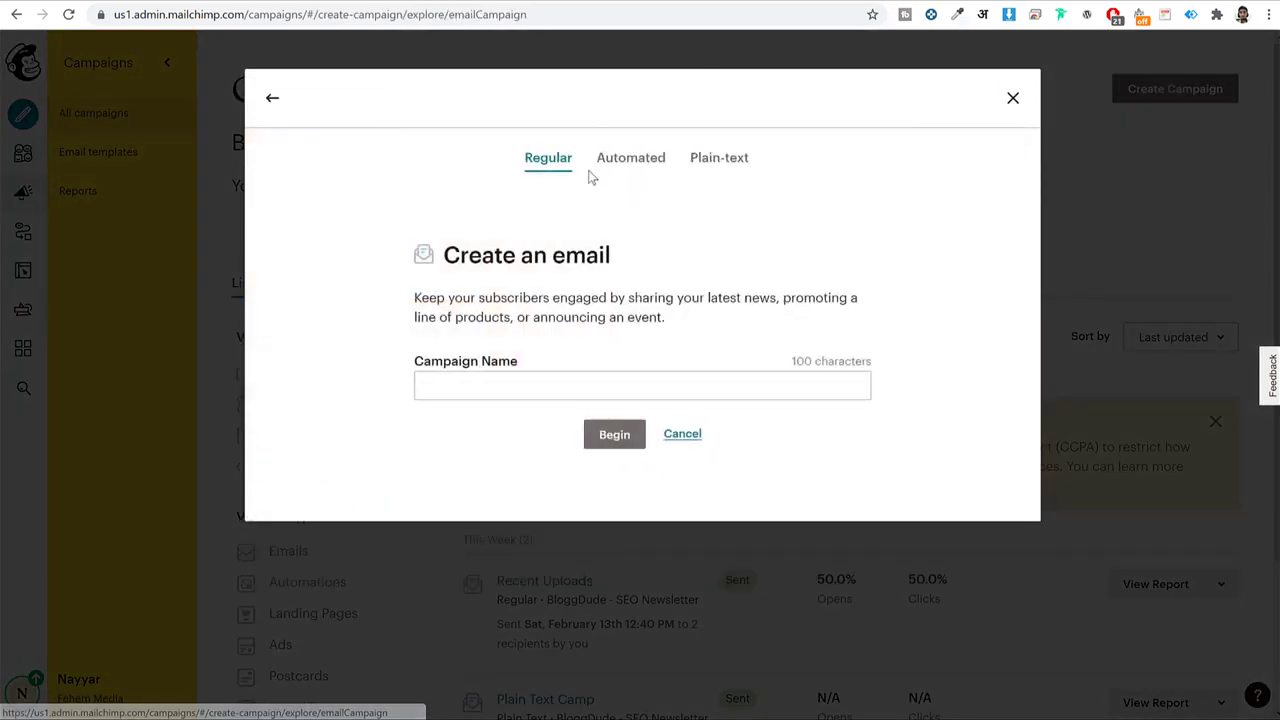
pyautogui.click(610, 162)
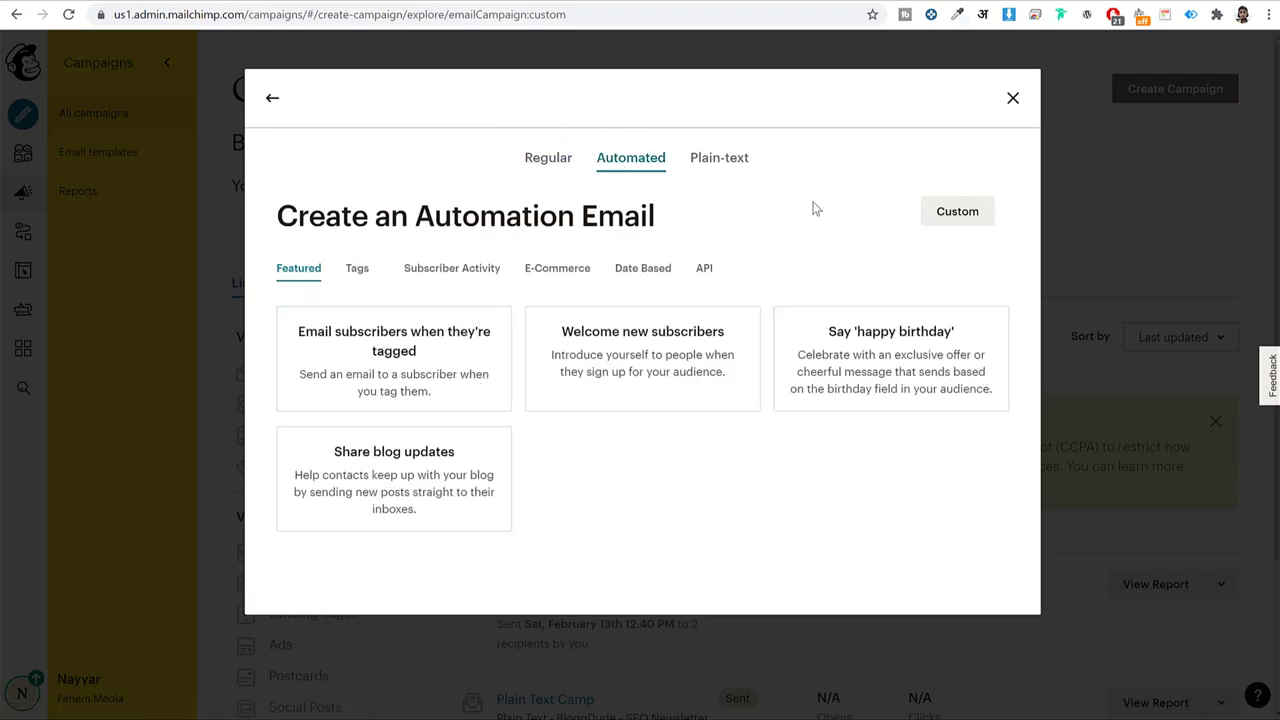
# - Set up a Welcome new subscribers automation for the BloggDude - SEO Newsletter audience
pyautogui.click(655, 360)
pyautogui.click(655, 360)
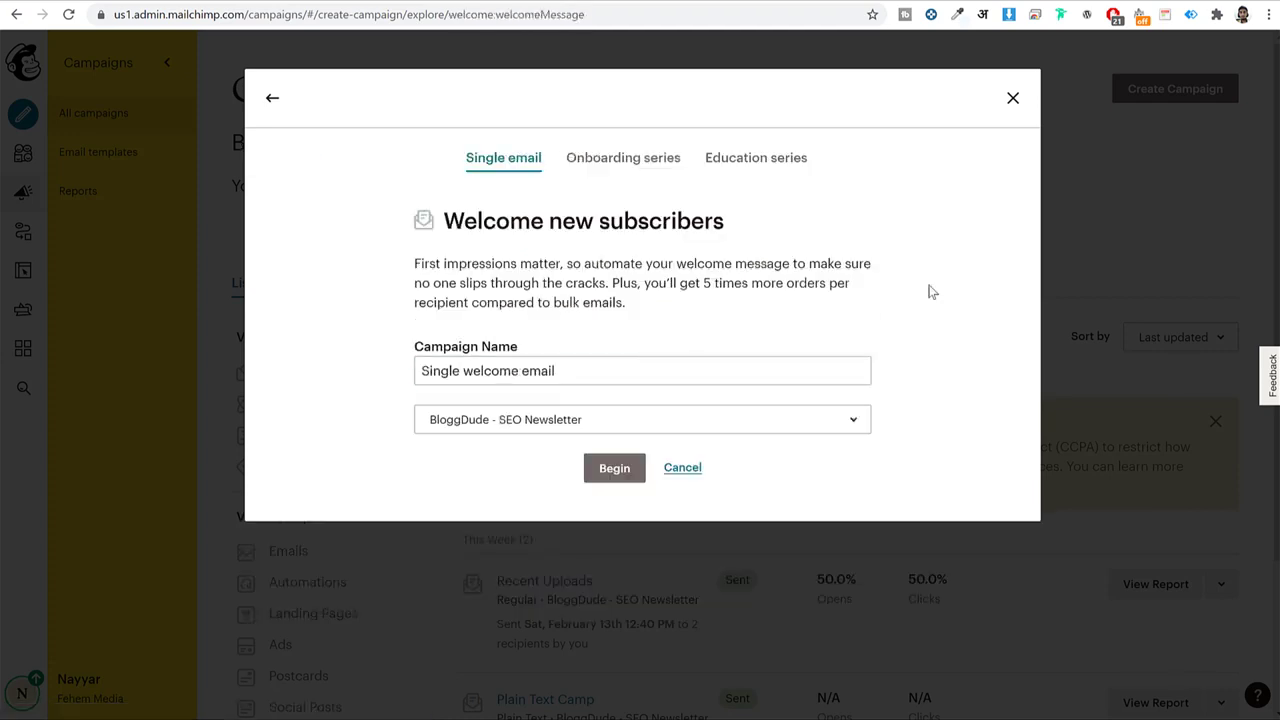
pyautogui.click(643, 364)
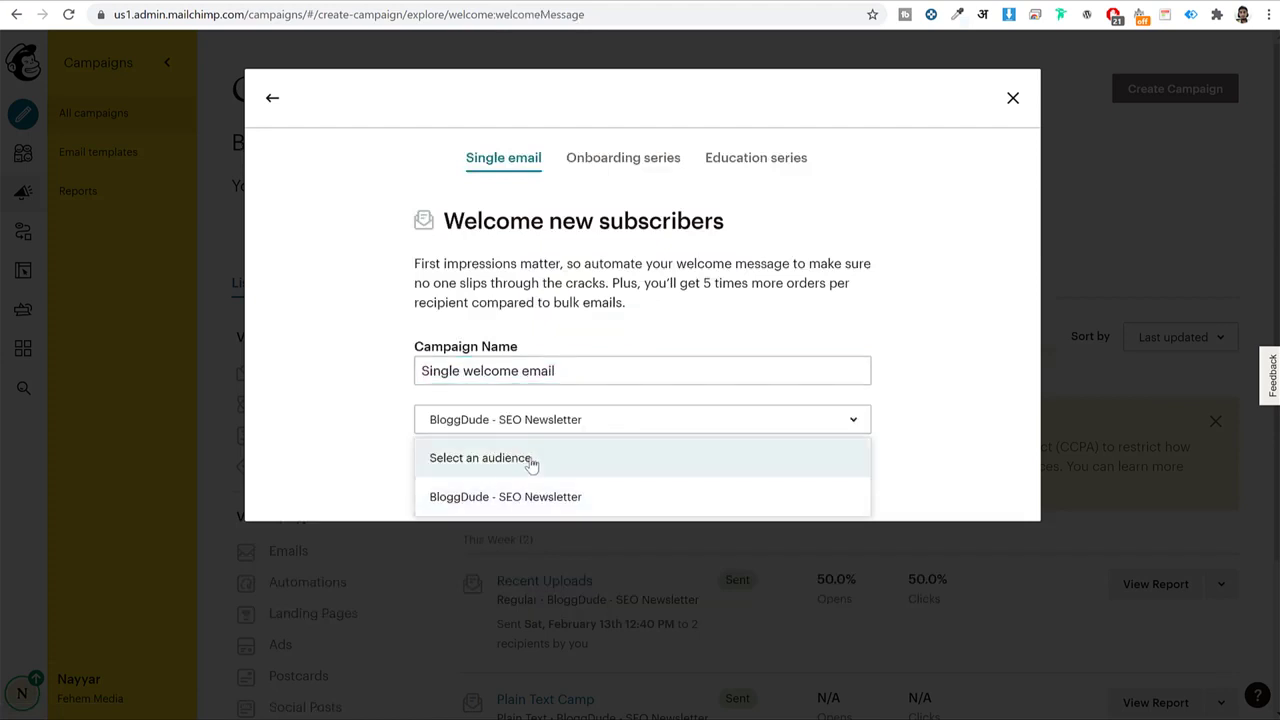
pyautogui.click(530, 494)
pyautogui.click(606, 470)
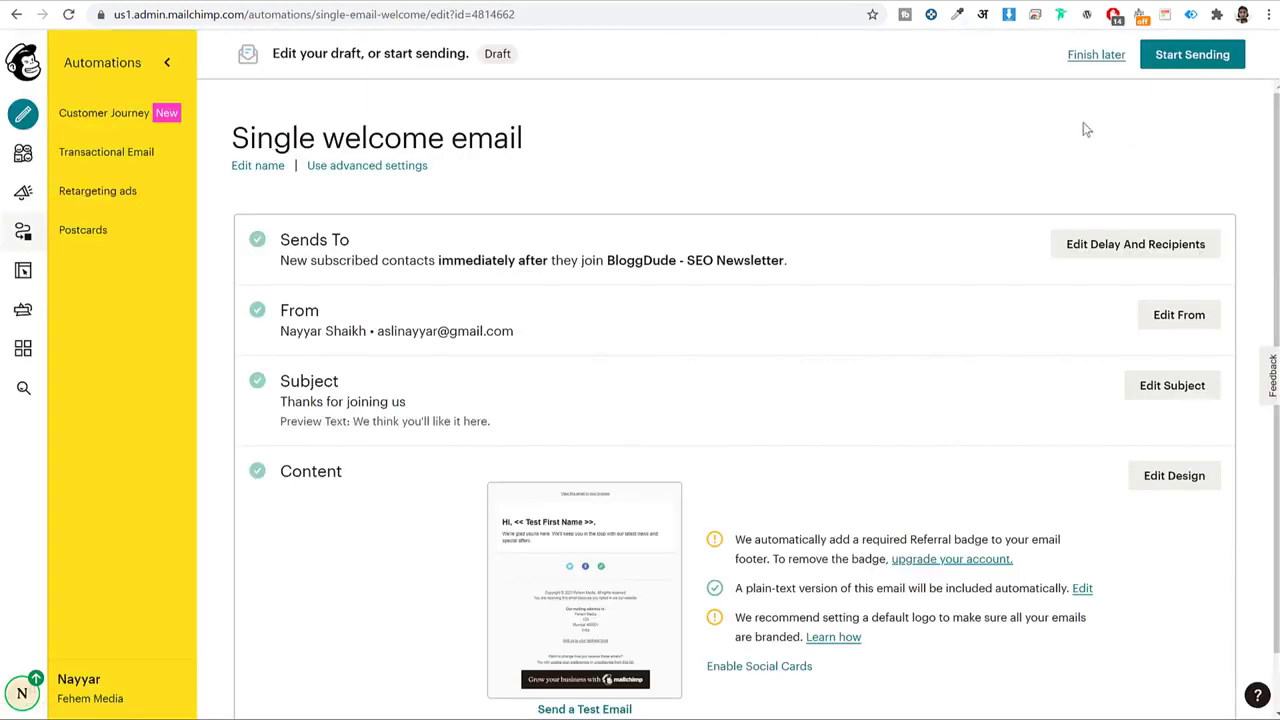
pyautogui.scroll(-1, 637, 356)
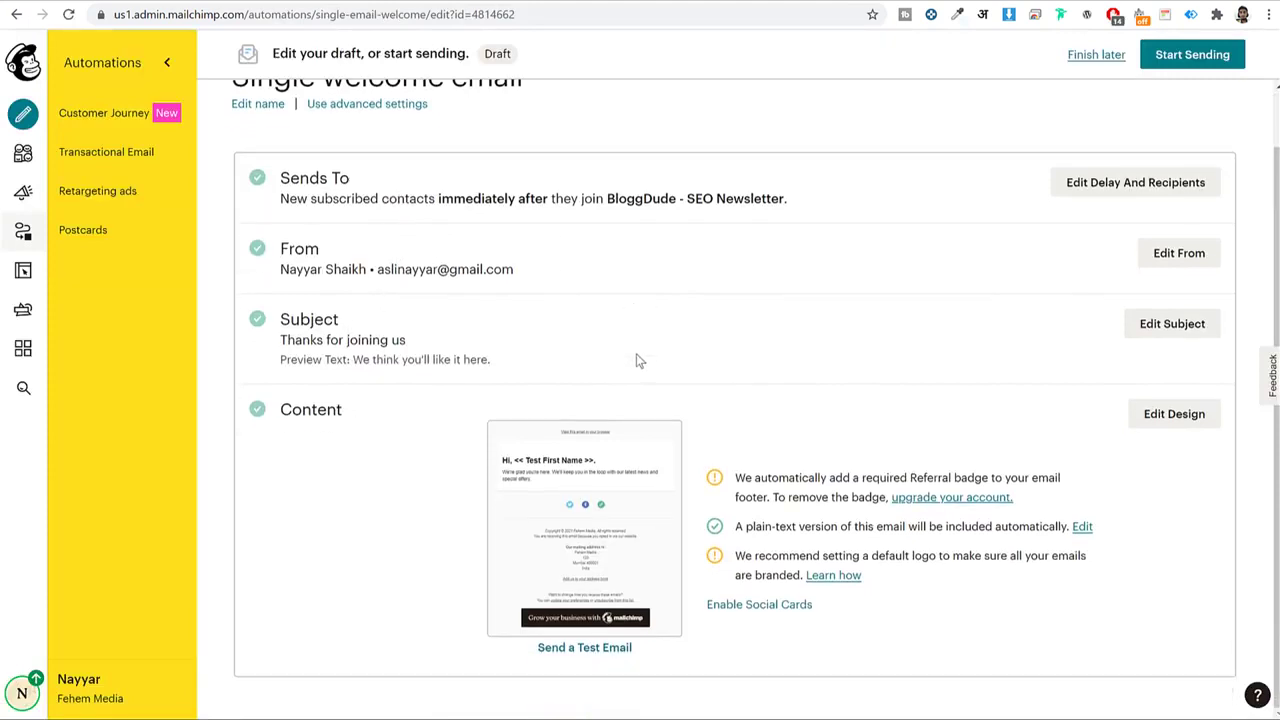
pyautogui.scroll(1, 408, 309)
# - Review the welcome email's recipient and sender details
pyautogui.moveTo(800, 268); pyautogui.dragTo(428, 294)
pyautogui.moveTo(285, 305); pyautogui.dragTo(424, 350)
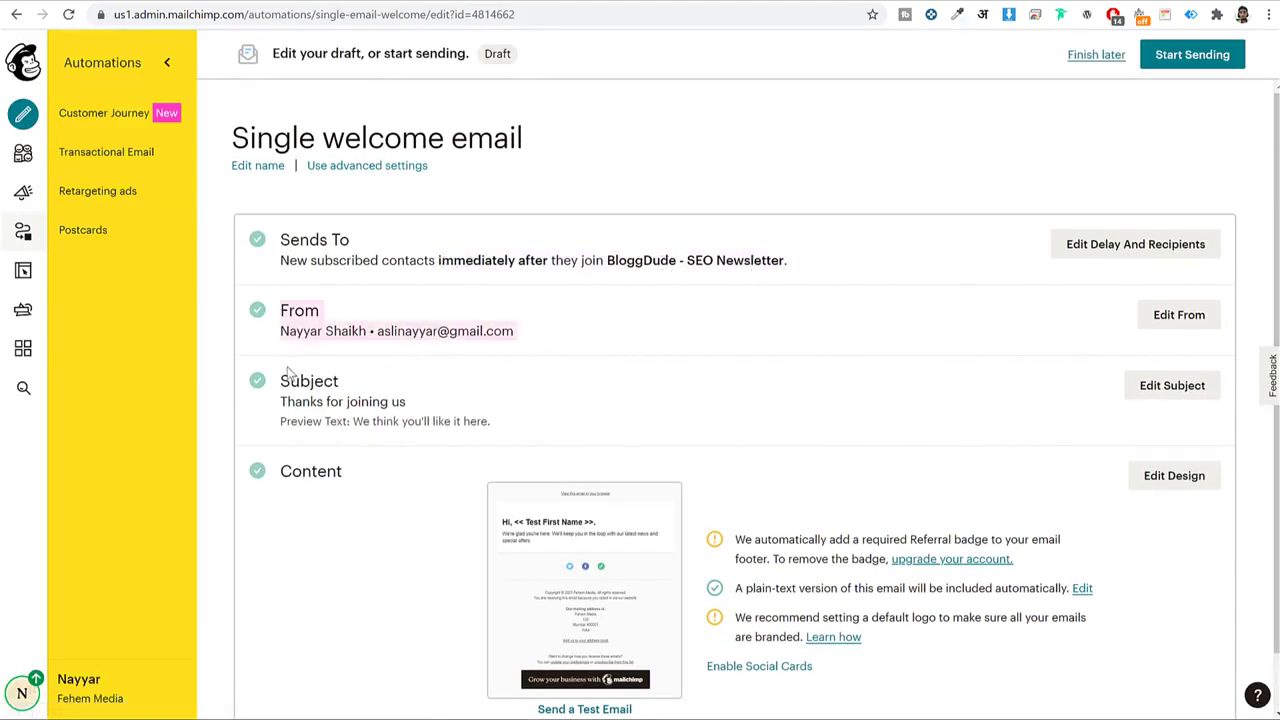
pyautogui.moveTo(290, 374); pyautogui.dragTo(460, 412)
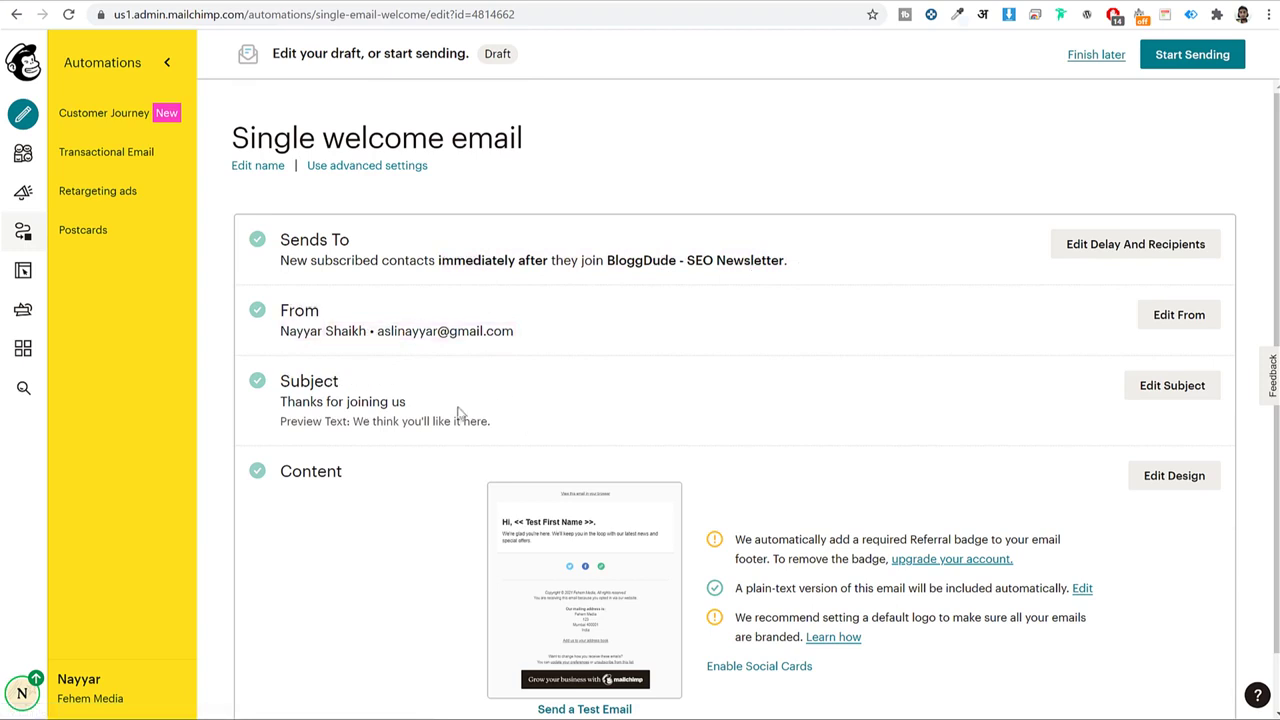
# - Inspect the subject and preview text, cancel without changes, and enter the design editor
pyautogui.click(1143, 391)
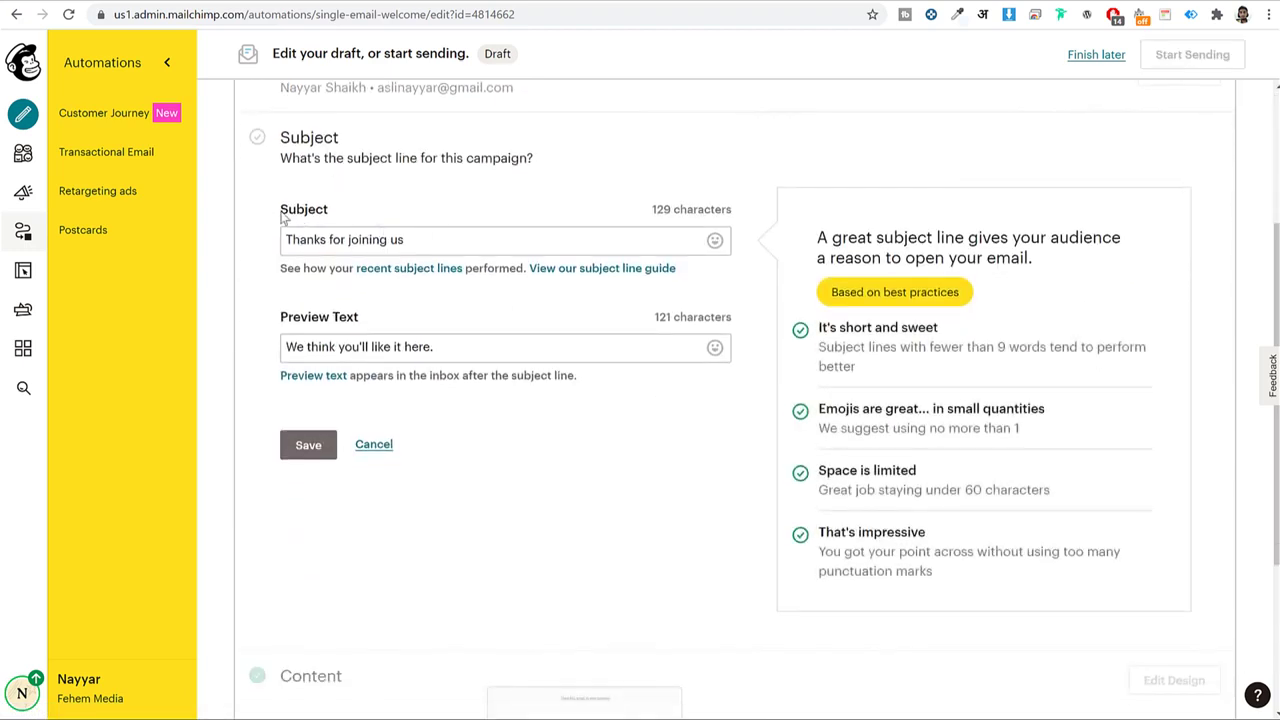
pyautogui.click(543, 248)
pyautogui.tripleClick(453, 243)
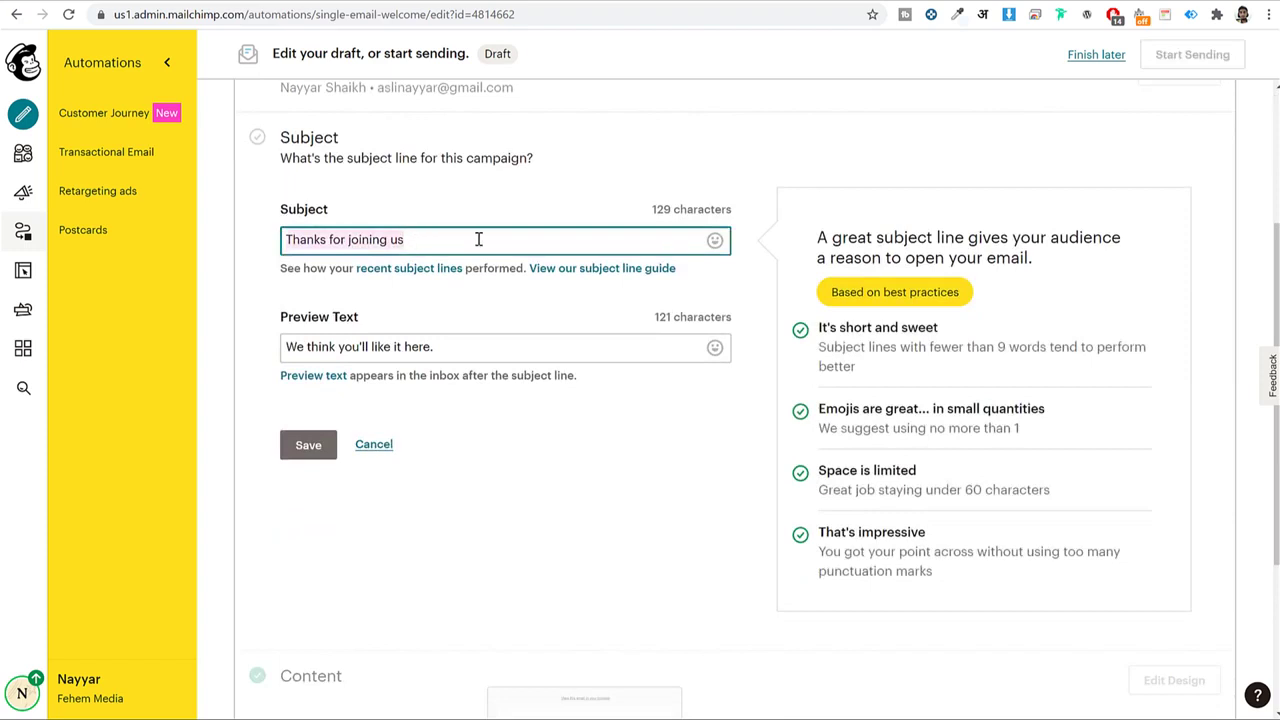
pyautogui.click(465, 355)
pyautogui.tripleClick(465, 355)
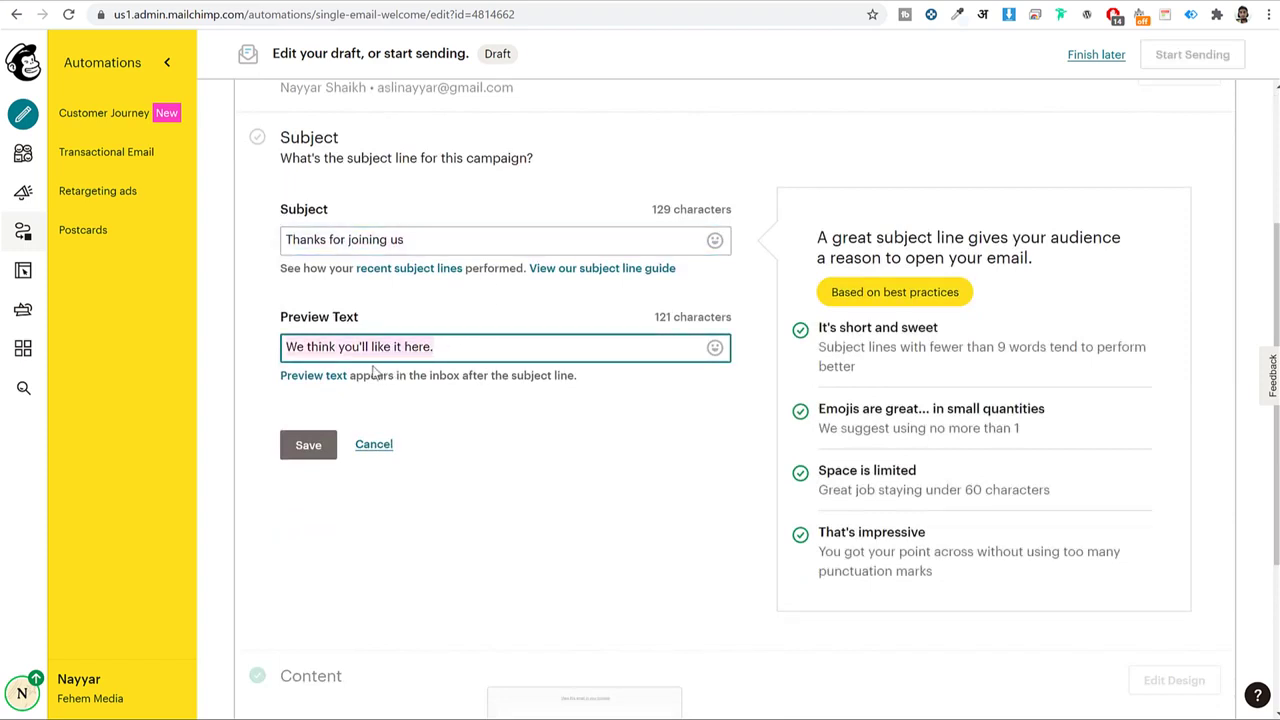
pyautogui.click(374, 446)
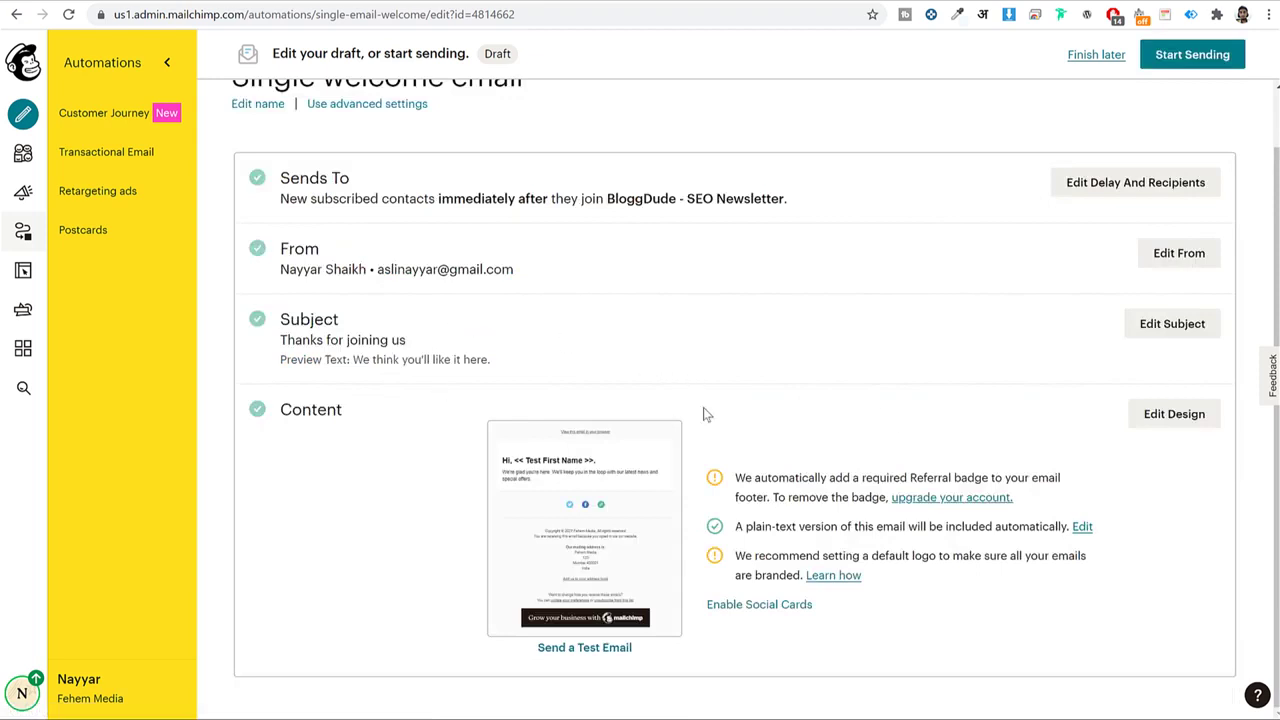
pyautogui.click(1174, 414)
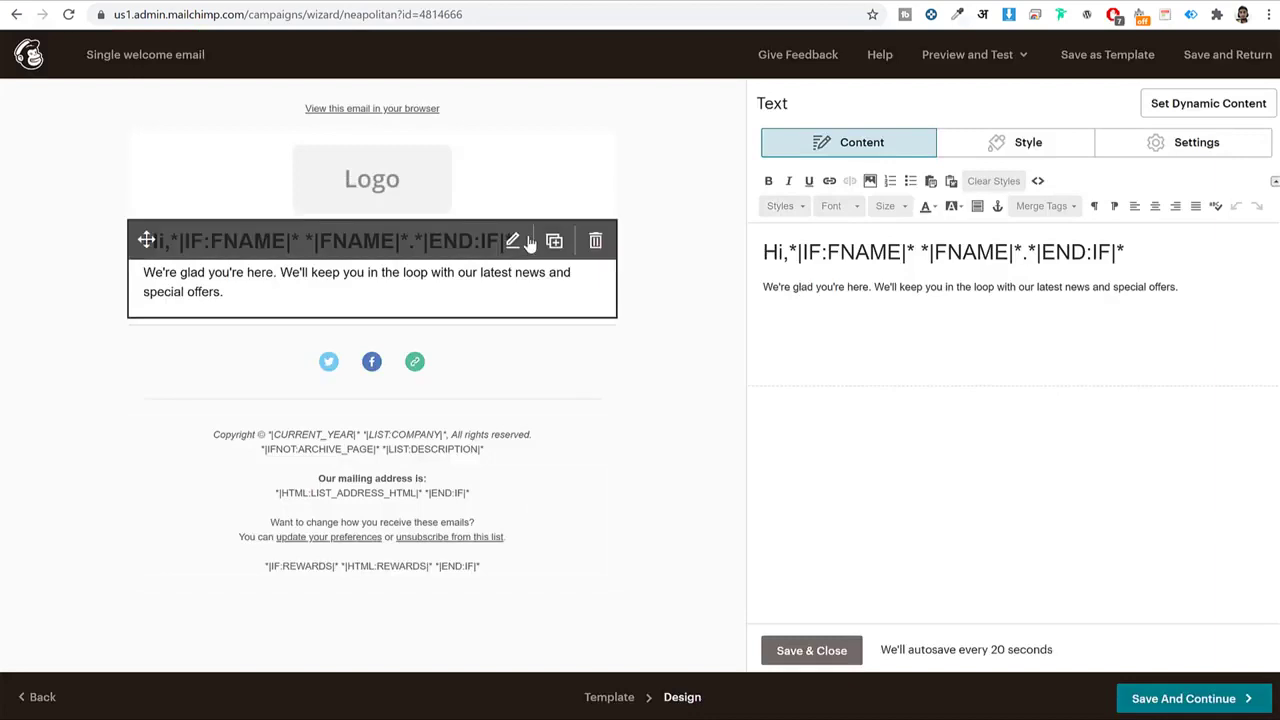
# - Swap the logo placeholder for the Affiliate Marketing image from My Files
pyautogui.click(445, 188)
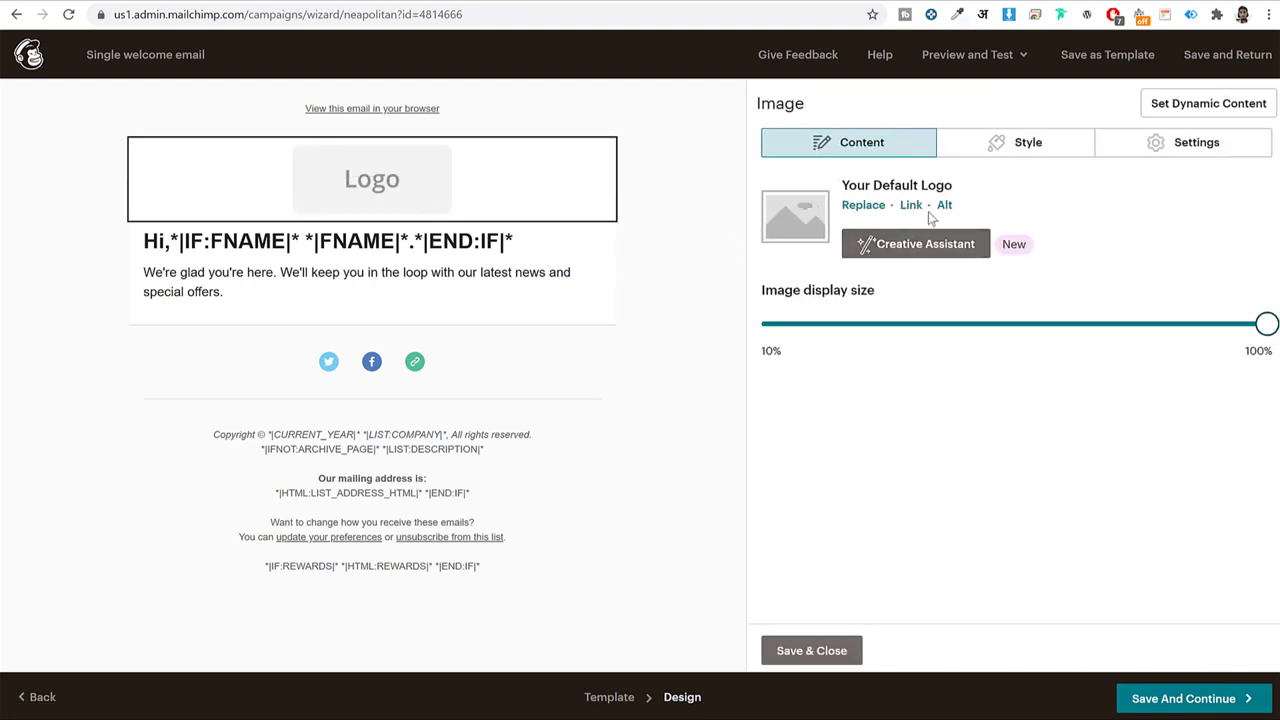
pyautogui.click(875, 244)
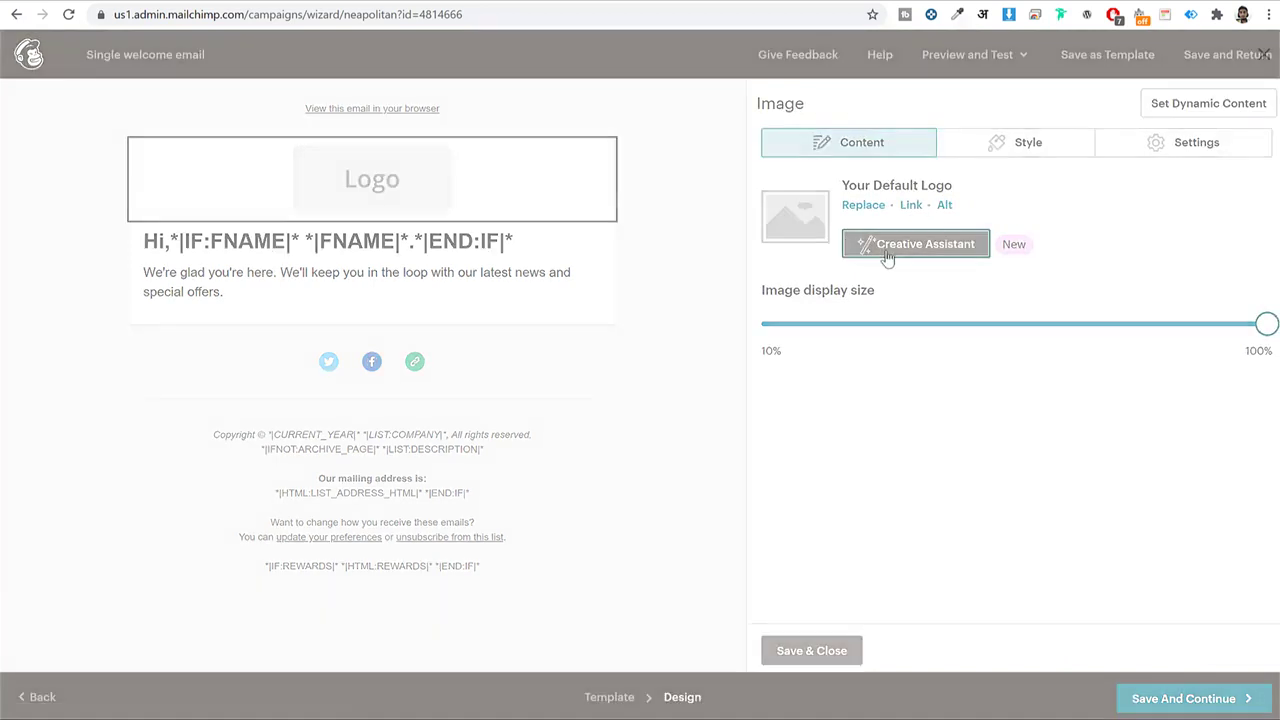
pyautogui.click(1263, 55)
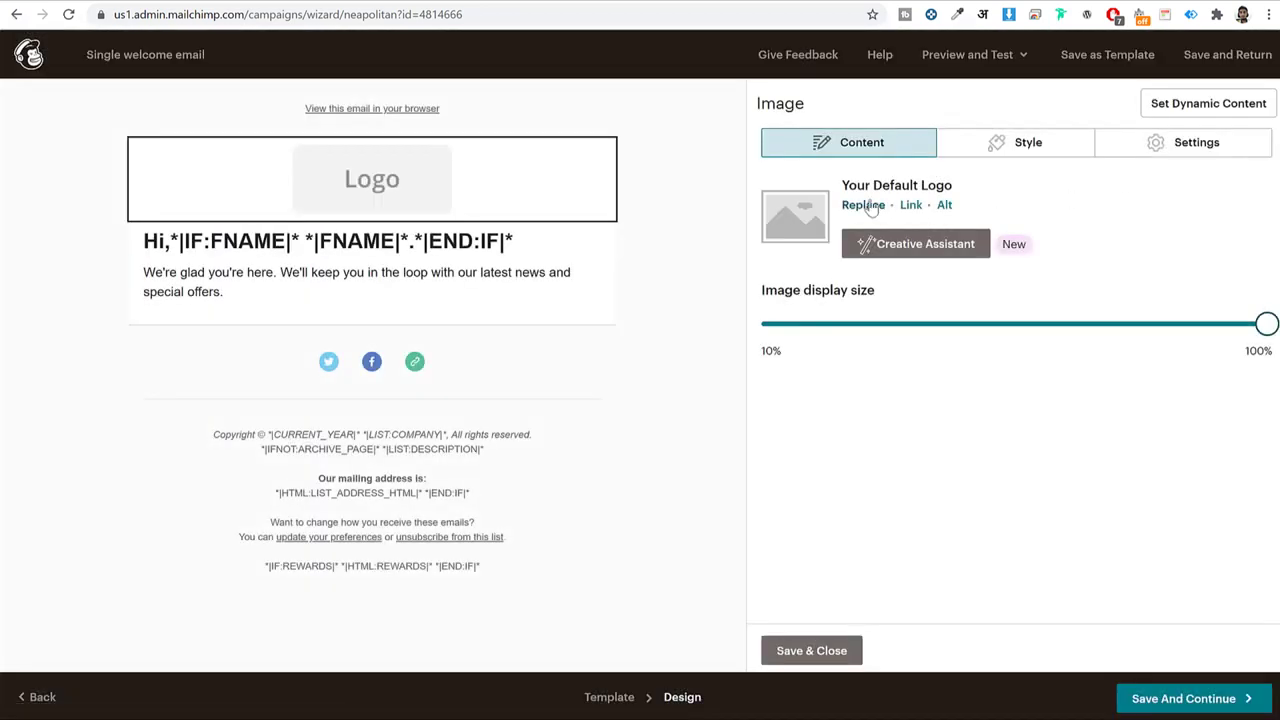
pyautogui.click(872, 206)
pyautogui.click(426, 294)
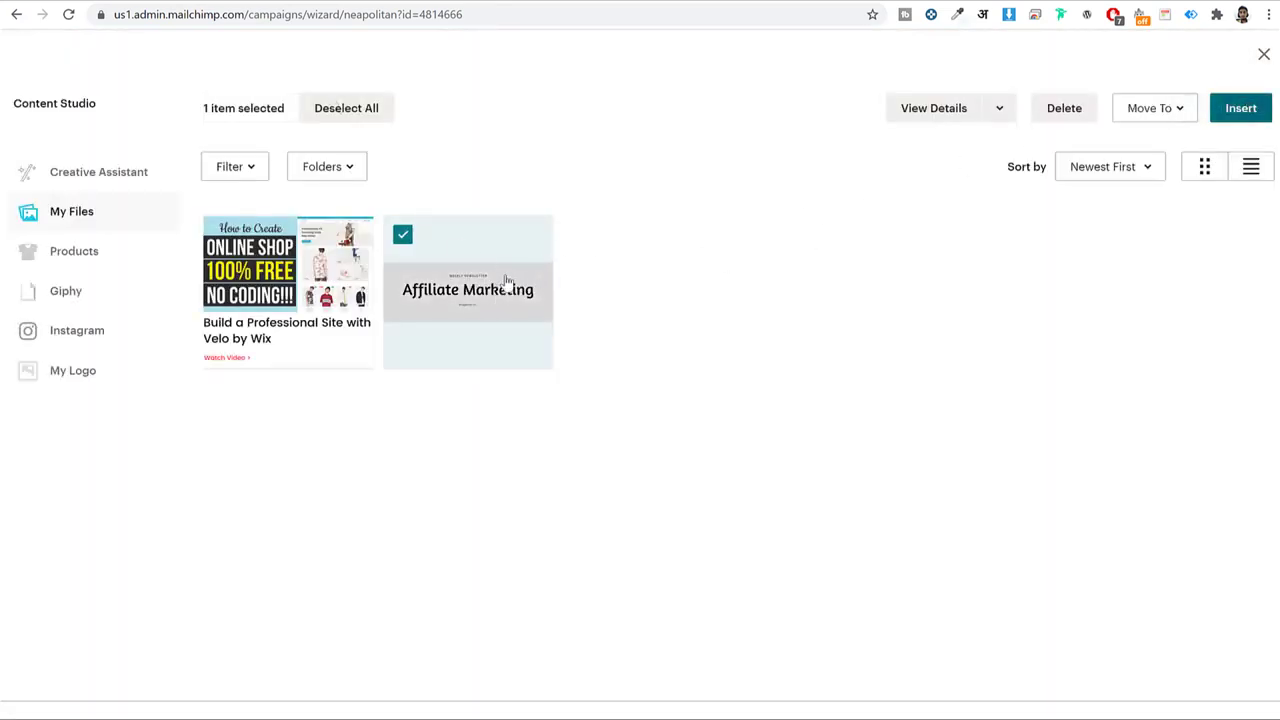
pyautogui.click(1225, 112)
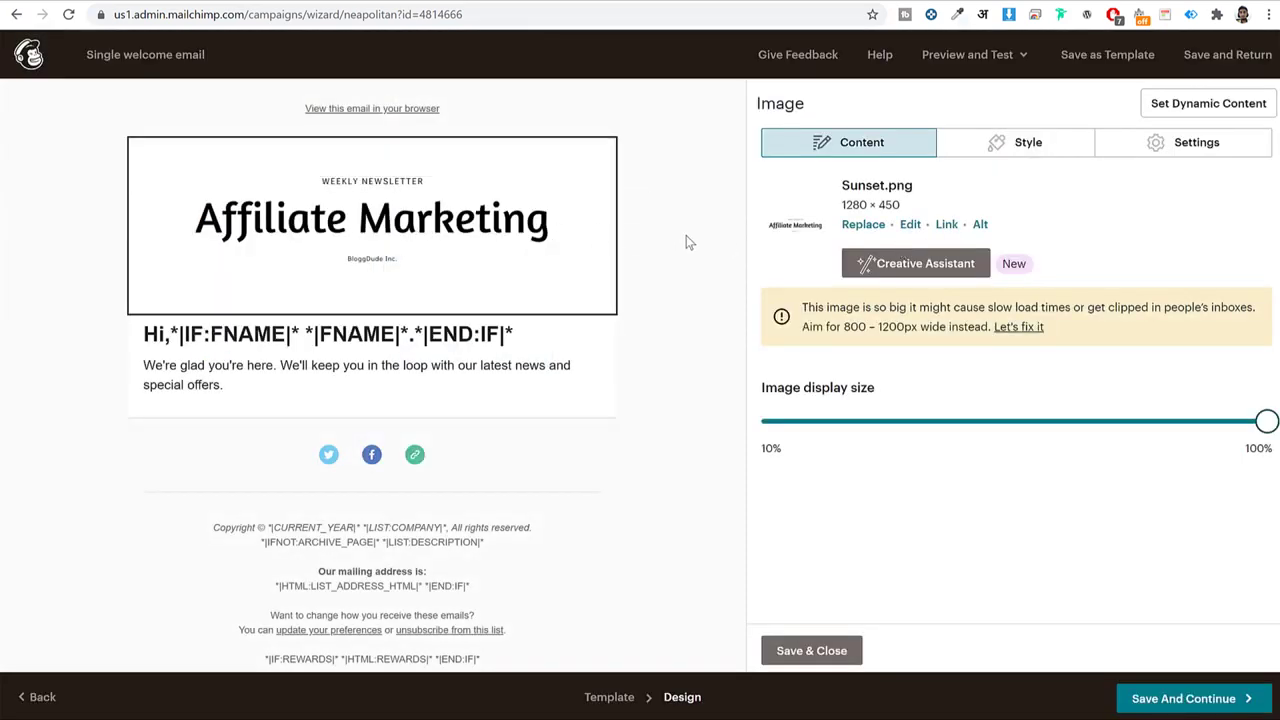
pyautogui.click(545, 370)
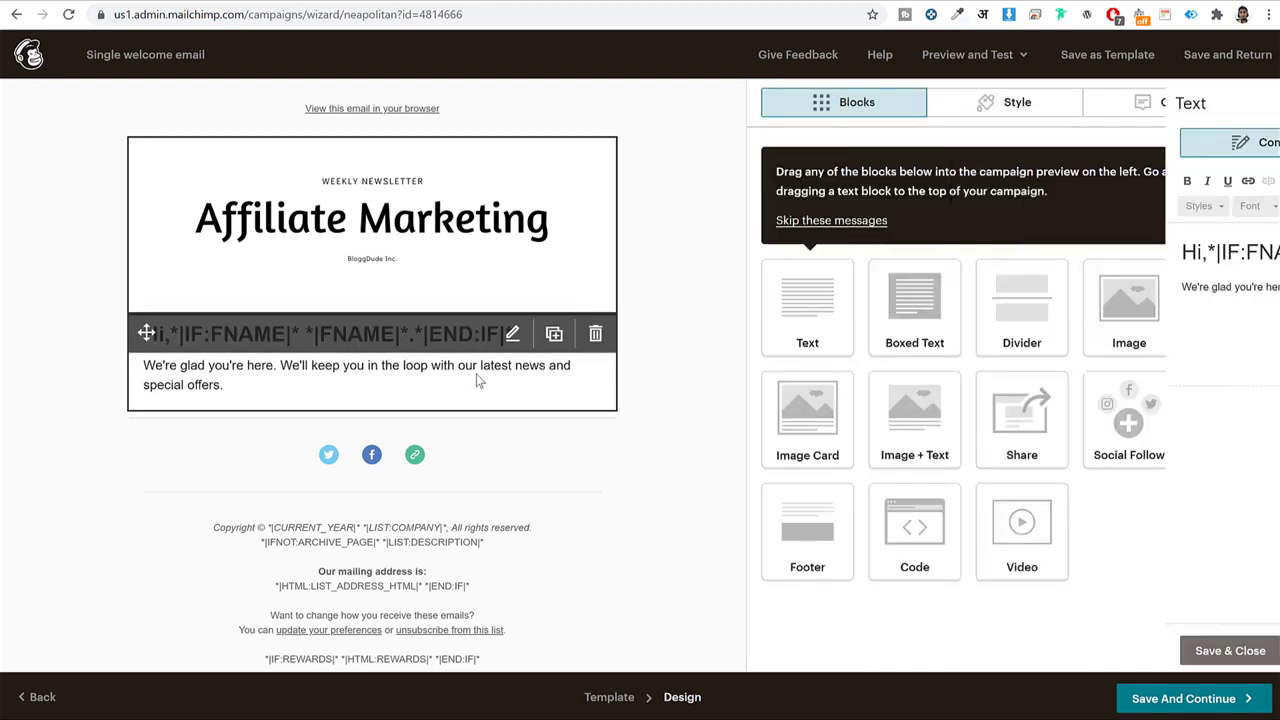
# - Delete a character right after 'Hi' in the email's greeting line
pyautogui.moveTo(797, 251)
pyautogui.mouseDown()
pyautogui.moveTo(1117, 233)
pyautogui.moveTo(1100, 251)
pyautogui.moveTo(780, 244)
pyautogui.mouseUp()
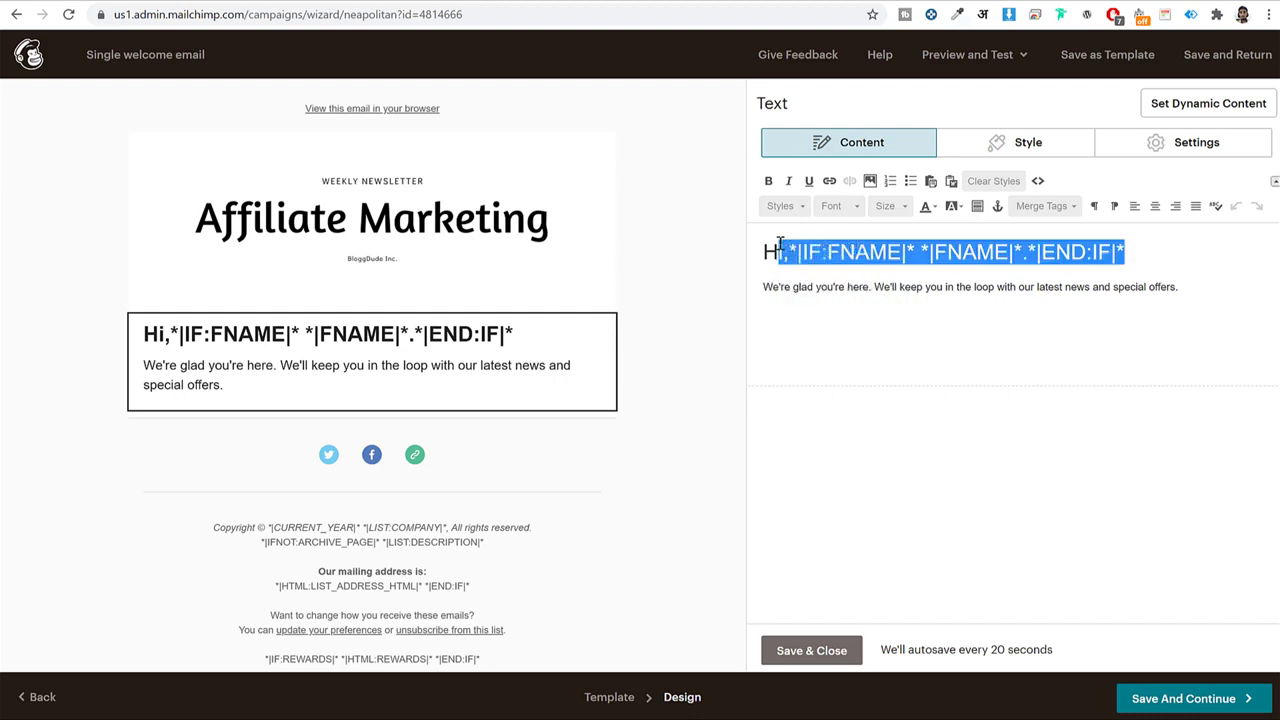
pyautogui.click(786, 250)
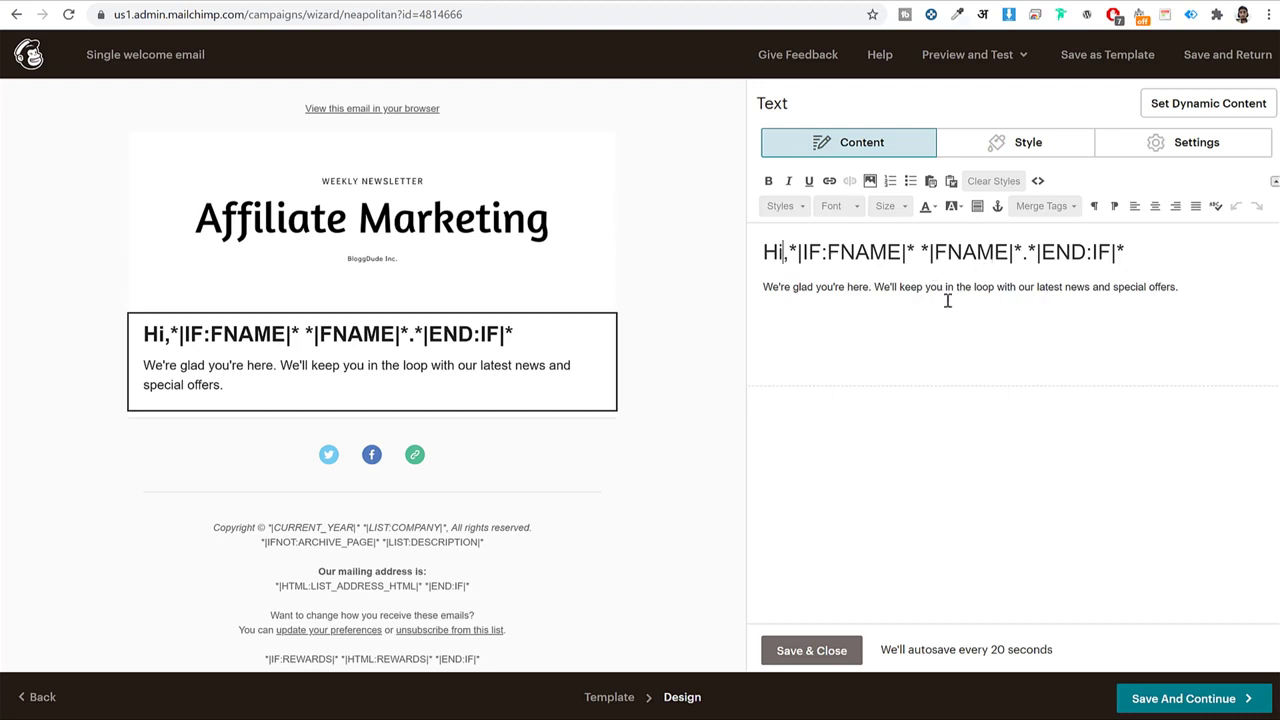
pyautogui.press('Delete')
# - Add a full stop so the welcome paragraph ends with 'special offer.'
pyautogui.moveTo(766, 287); pyautogui.dragTo(1211, 291)
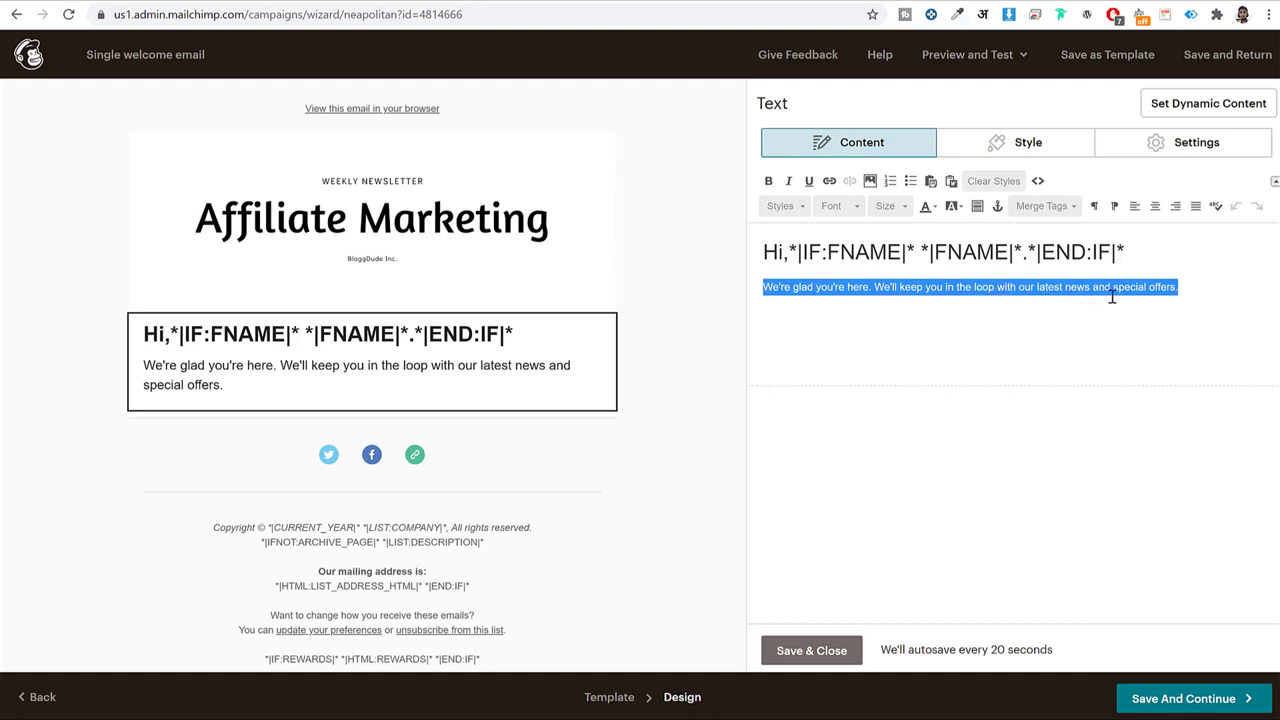
pyautogui.click(1195, 296)
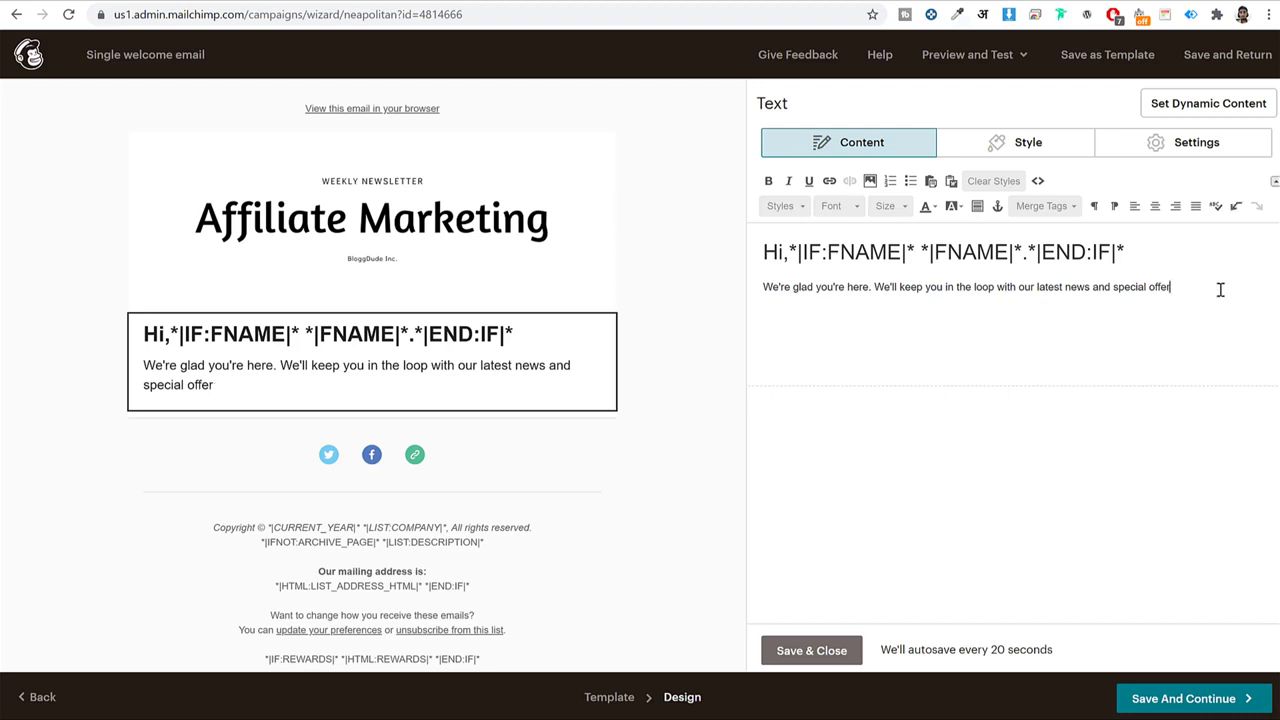
pyautogui.write('.')
pyautogui.click(414, 457)
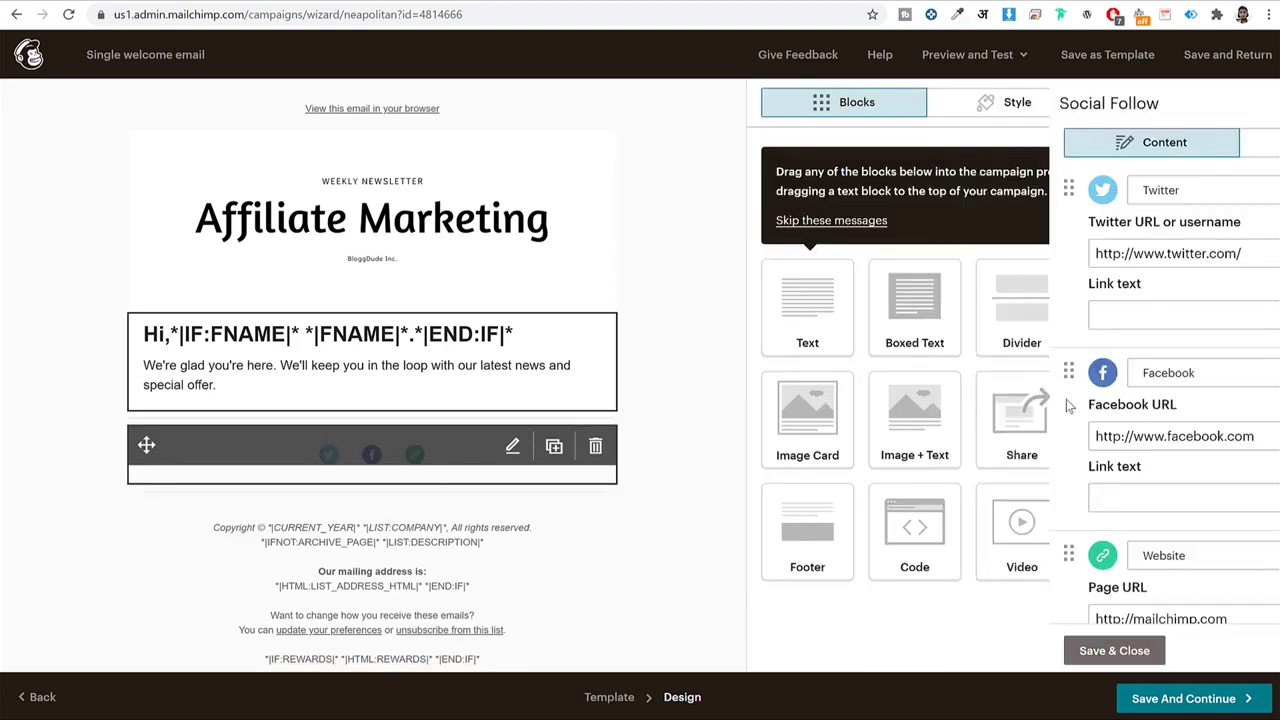
# - Enter the Twitter profile handle and the bloggdude Facebook page address
pyautogui.click(1013, 245)
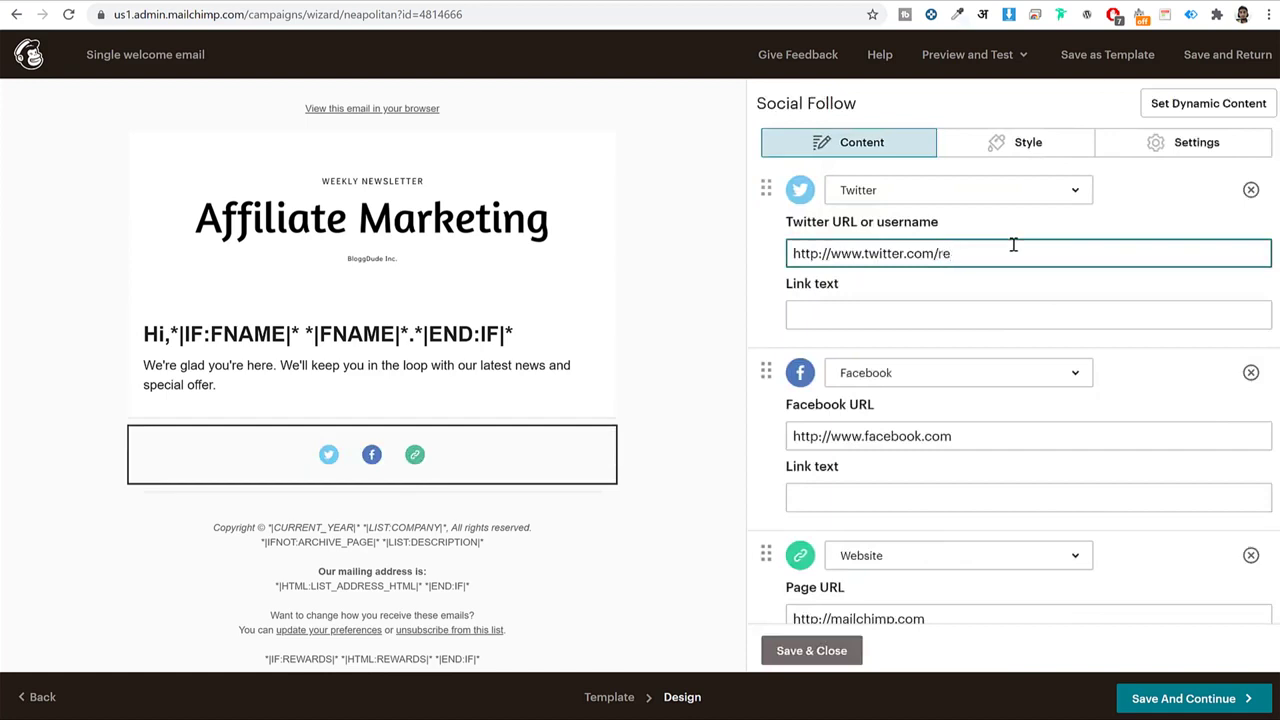
pyautogui.write('realnayyar')
pyautogui.press('Tab')
pyautogui.press('Tab')
pyautogui.press('Tab')
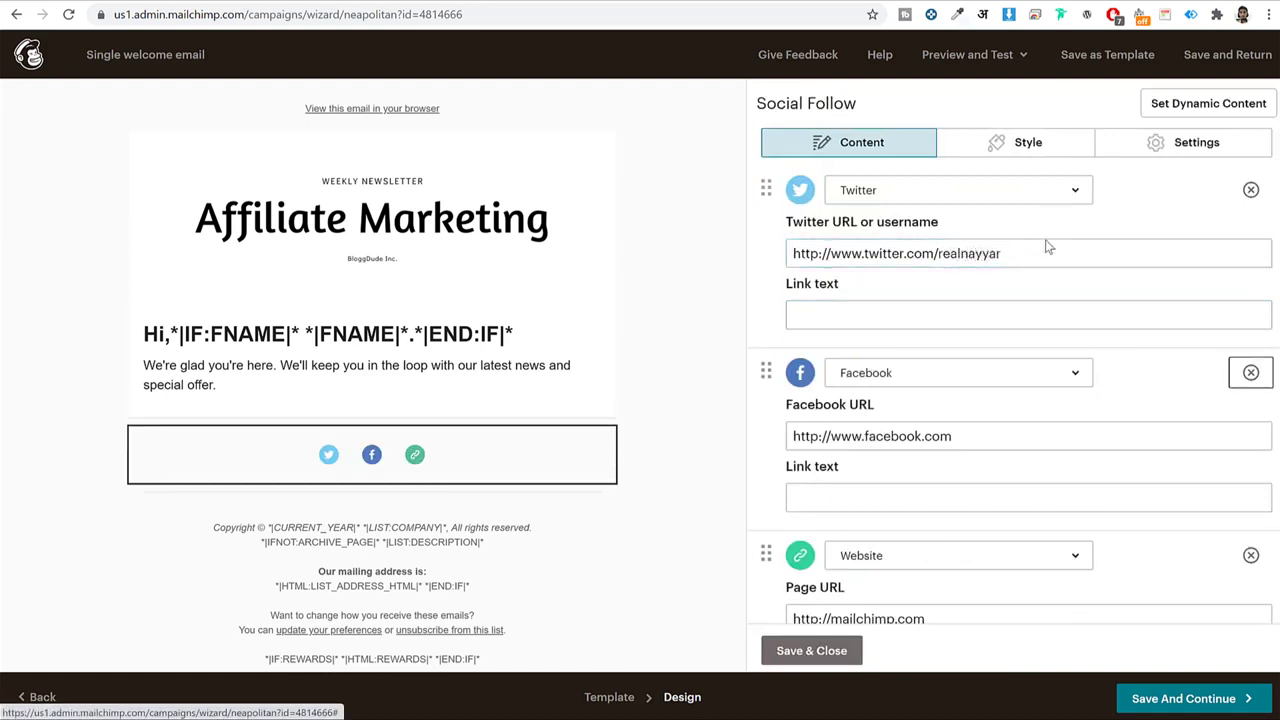
pyautogui.click(1031, 422)
pyautogui.write('bloggdude')
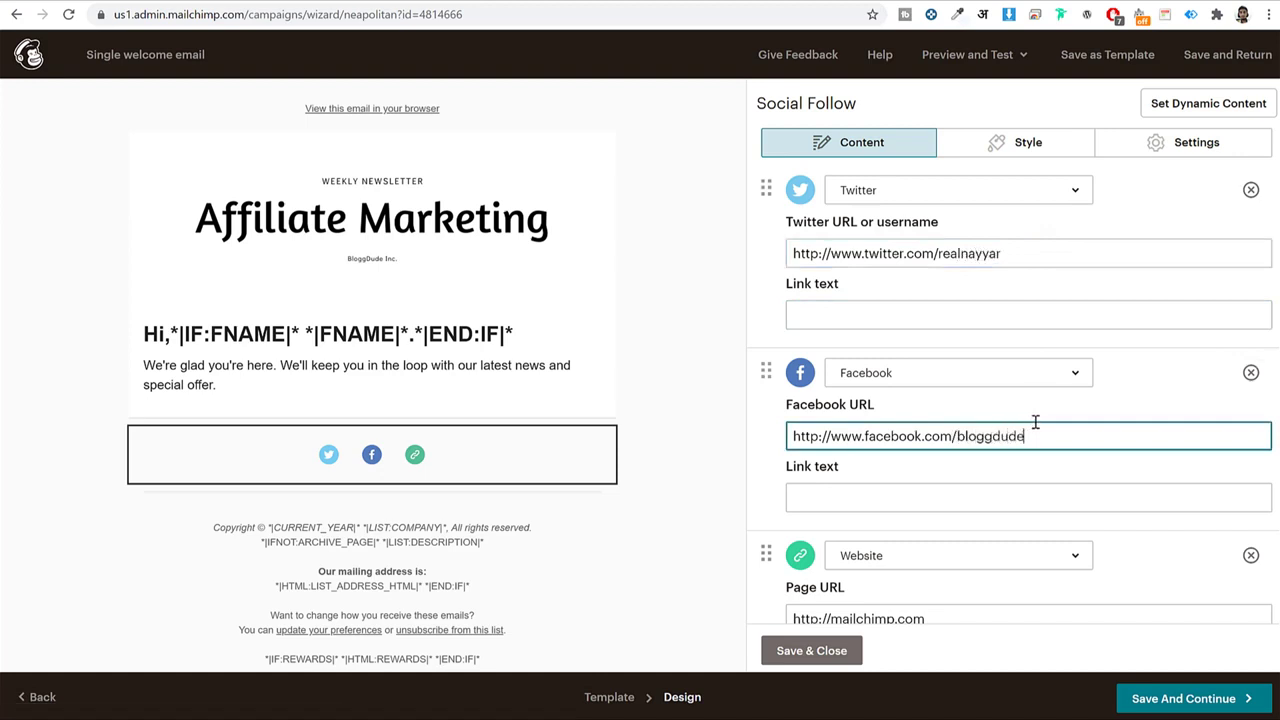
pyautogui.scroll(-2, 1035, 430)
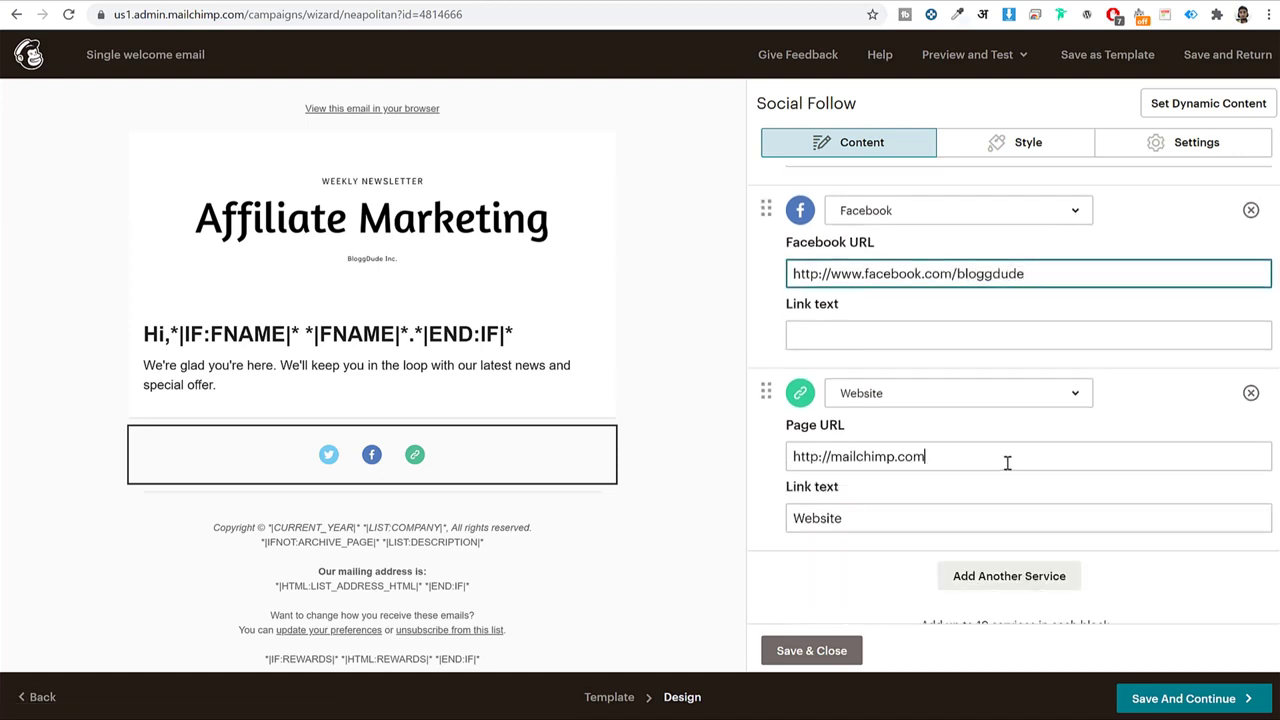
pyautogui.click(1006, 457)
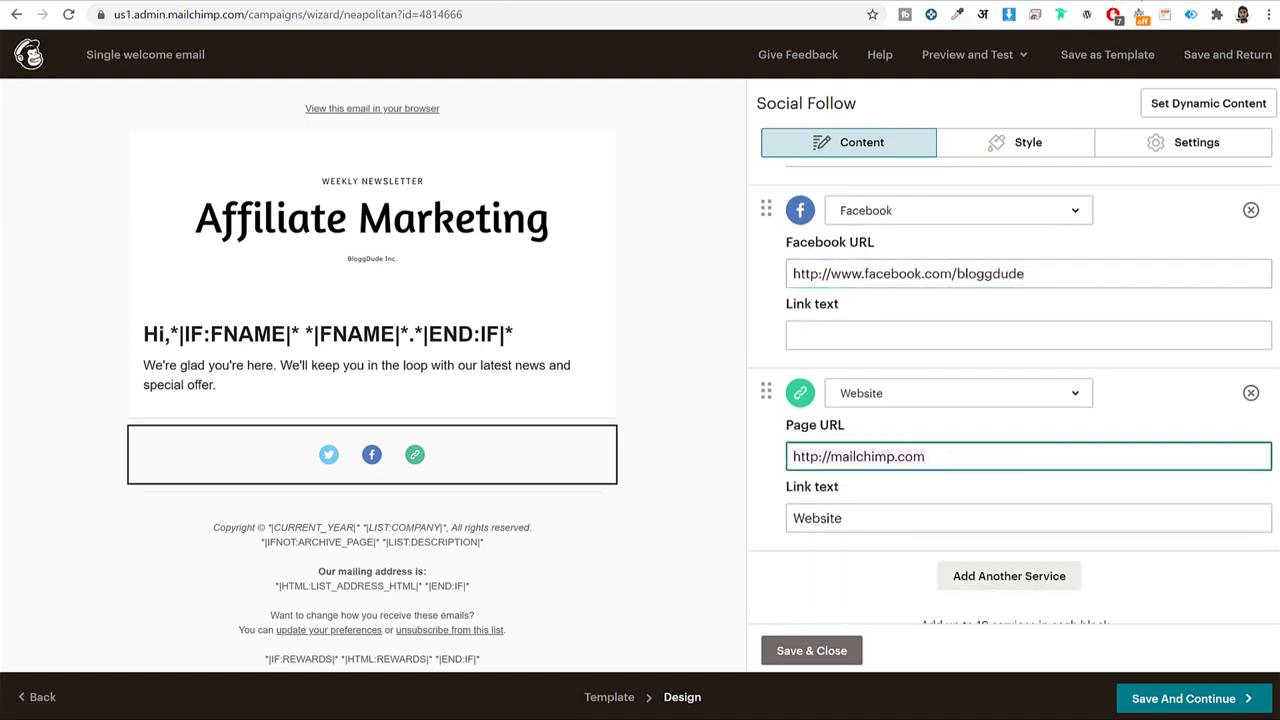
pyautogui.hotkey('ctrl', 't')
pyautogui.write('bloggdude.com')
pyautogui.press('Return')
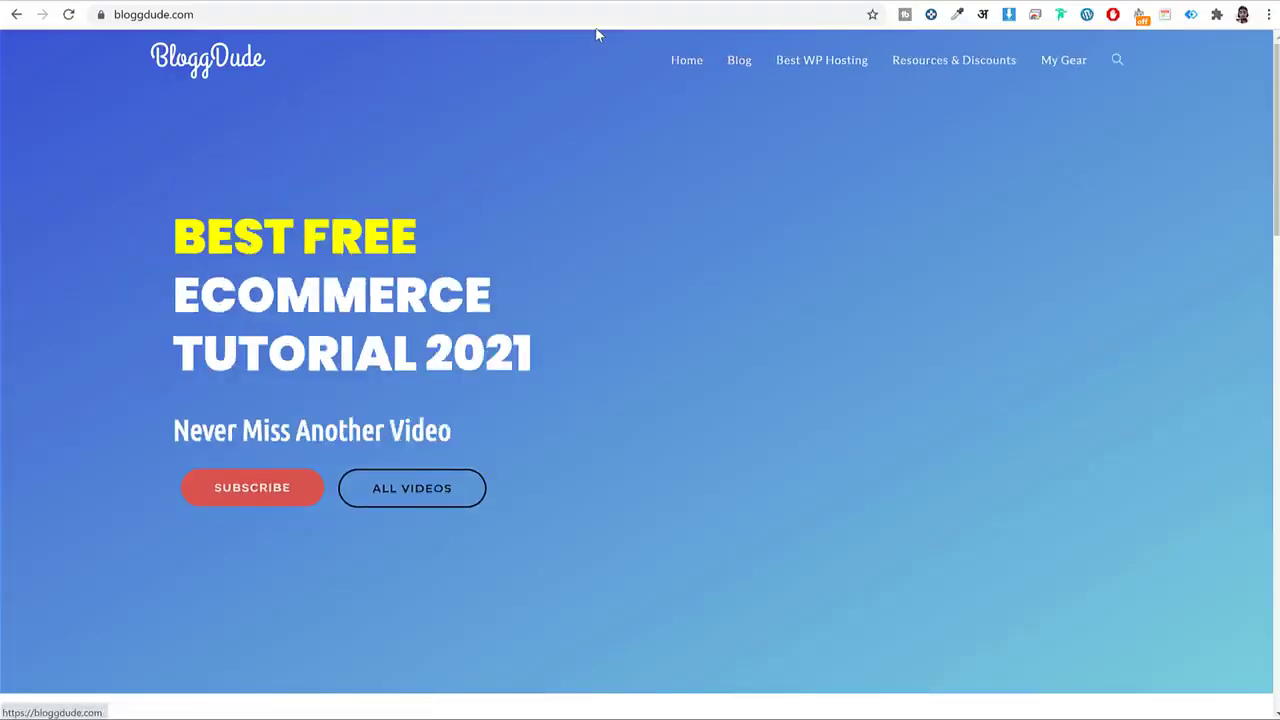
pyautogui.click(597, 20)
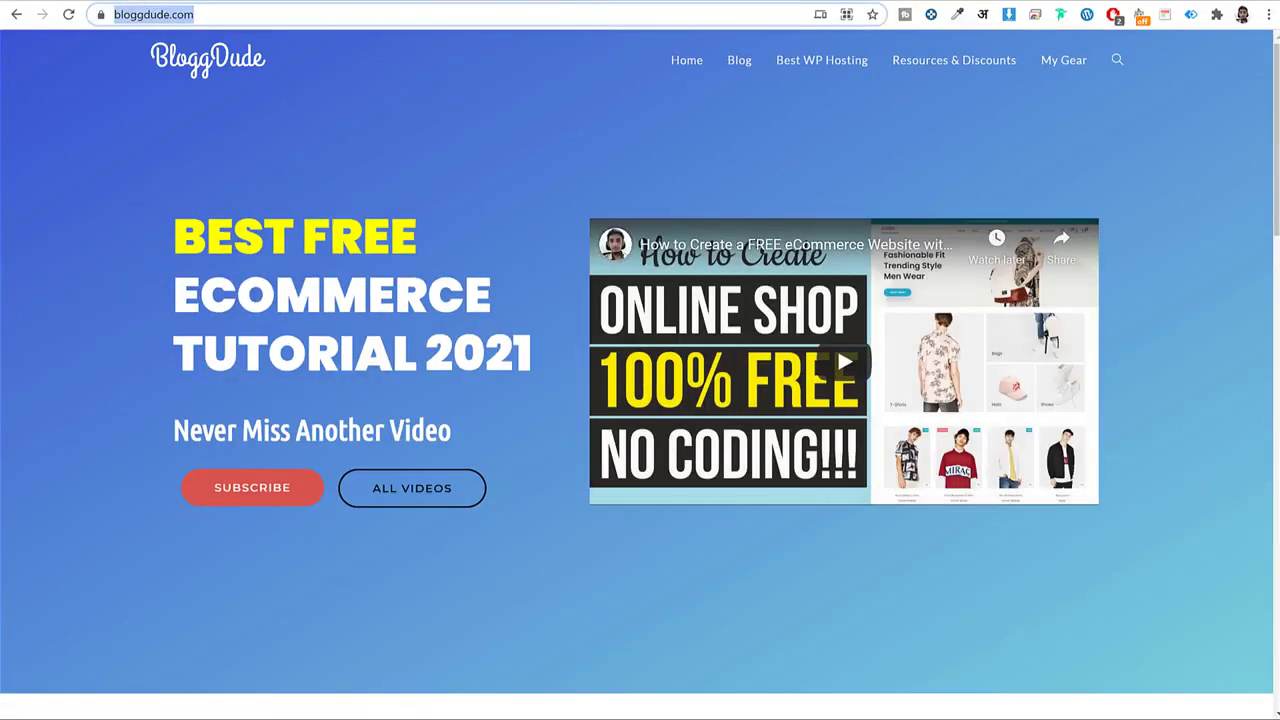
pyautogui.hotkey('ctrl', 'c')
pyautogui.hotkey('ctrl', 'w')
pyautogui.hotkey('ctrl', 'v')
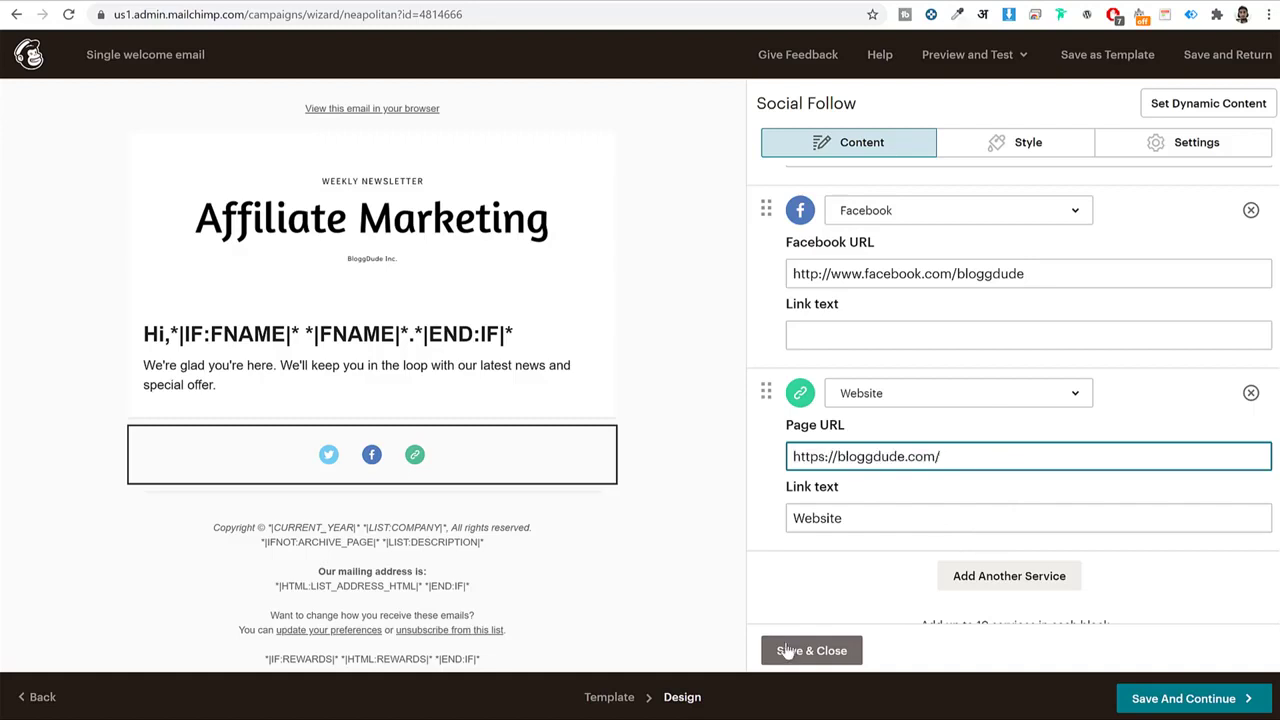
pyautogui.click(790, 650)
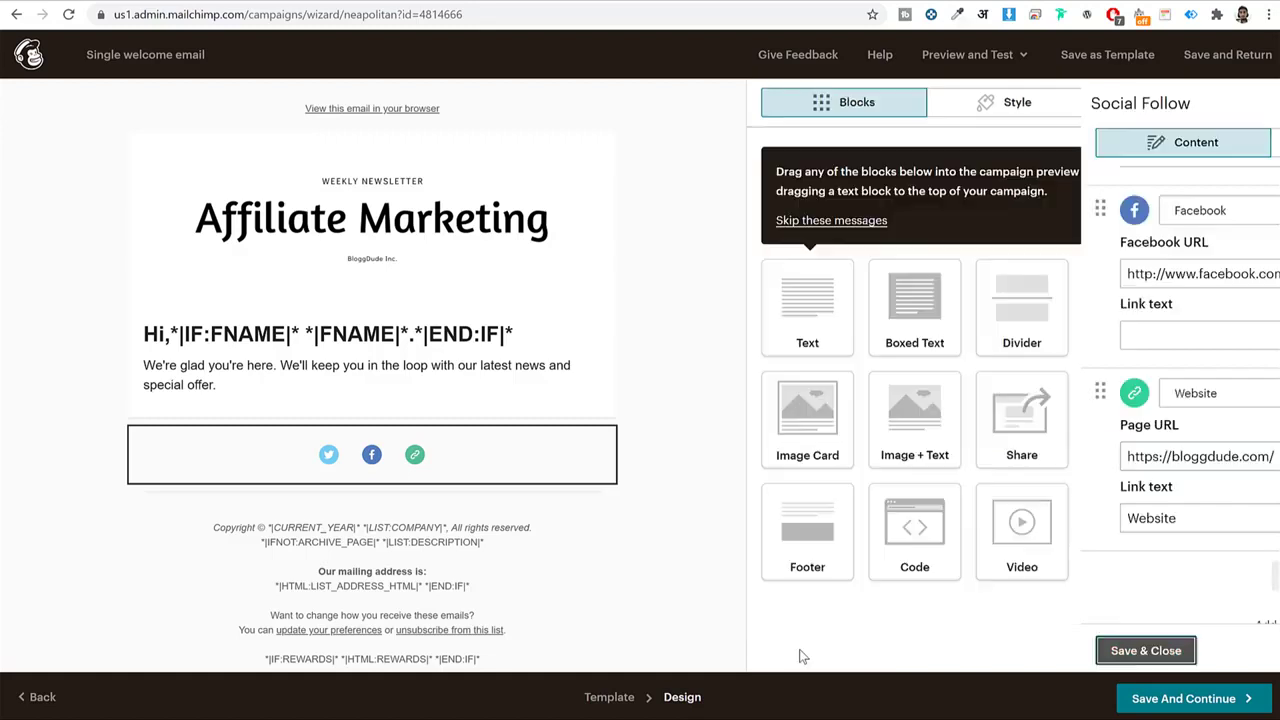
# - Save the design and start sending the welcome automation immediately
pyautogui.click(1192, 698)
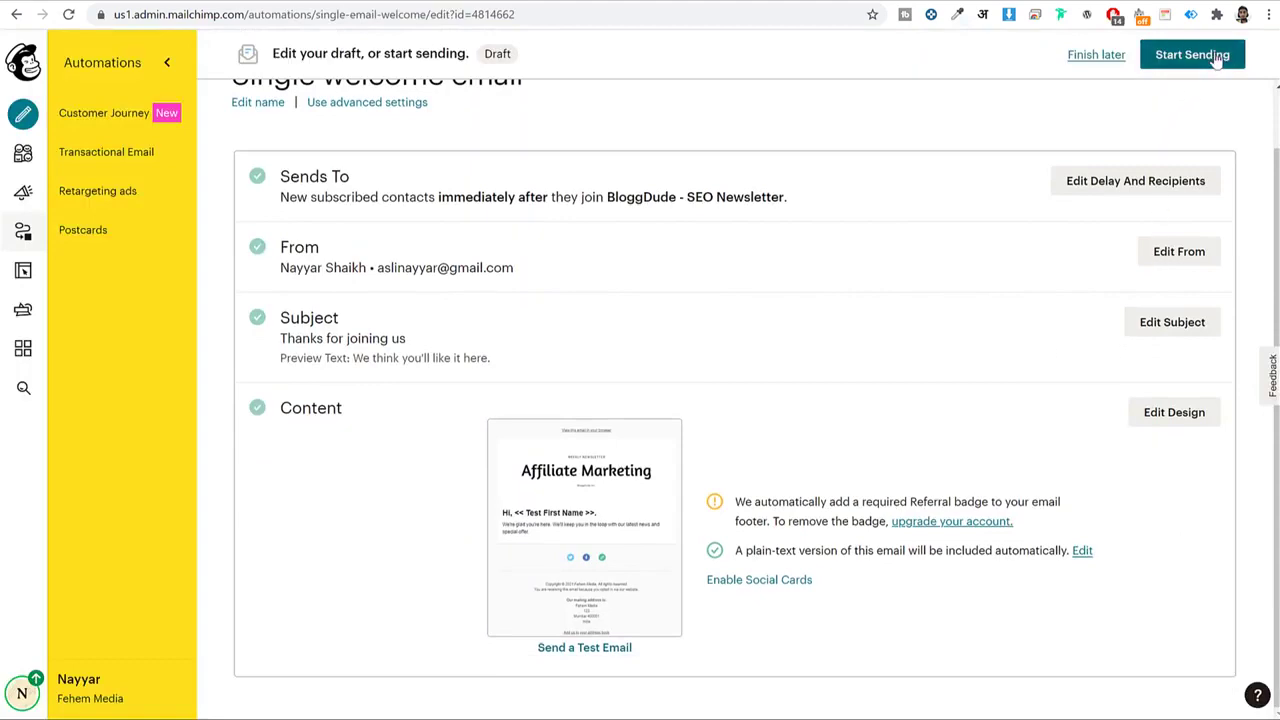
pyautogui.click(1218, 58)
pyautogui.click(714, 433)
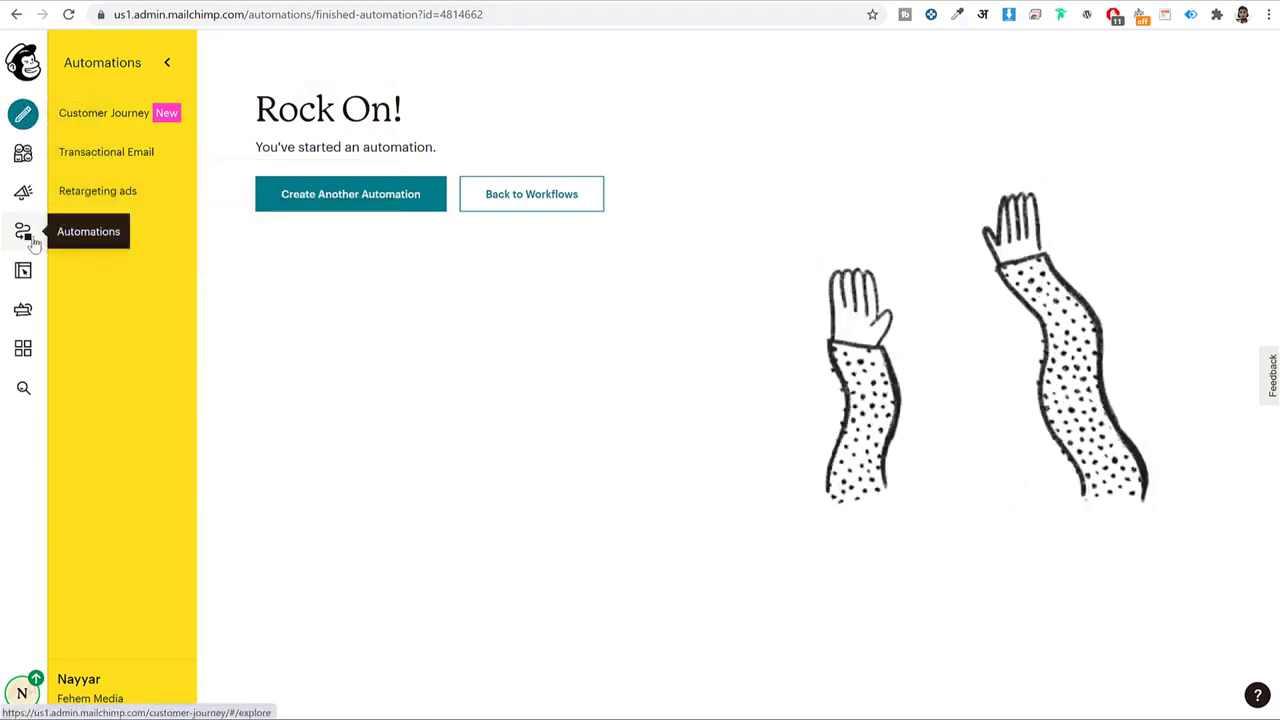
# - Verify the automation is listed as Sending in Campaigns, then go to the WordPress admin
pyautogui.click(23, 231)
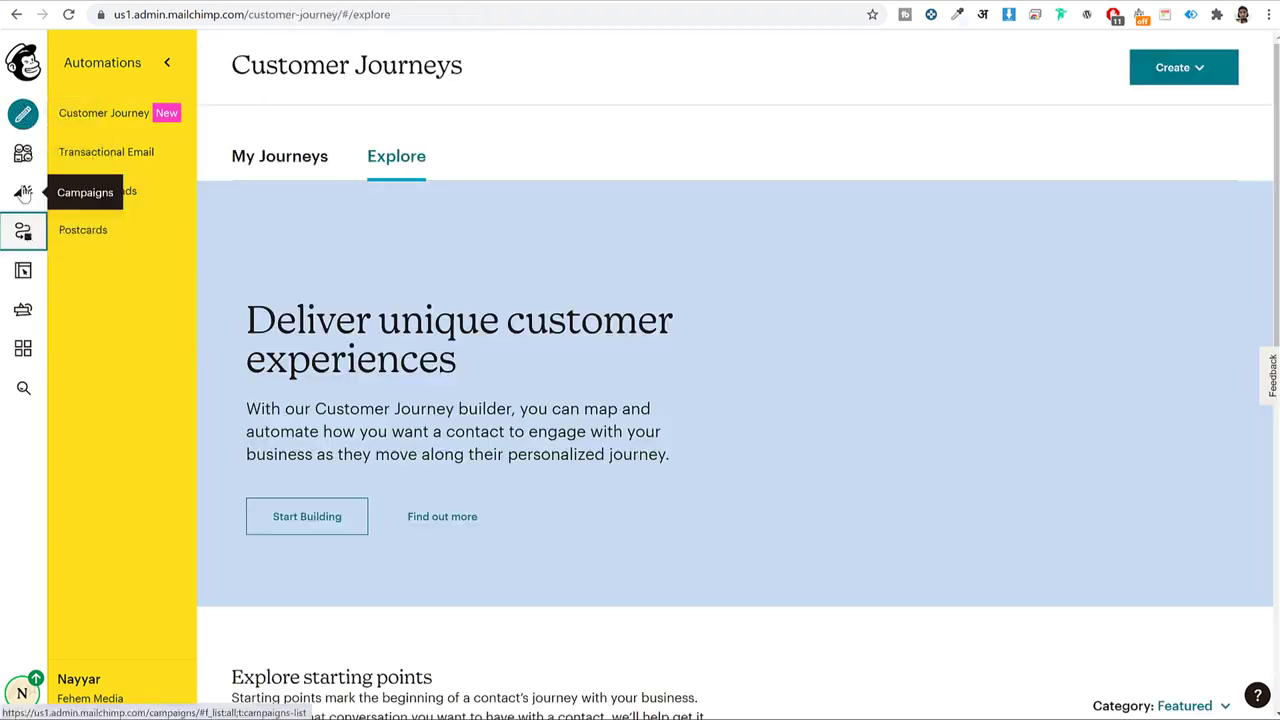
pyautogui.click(23, 193)
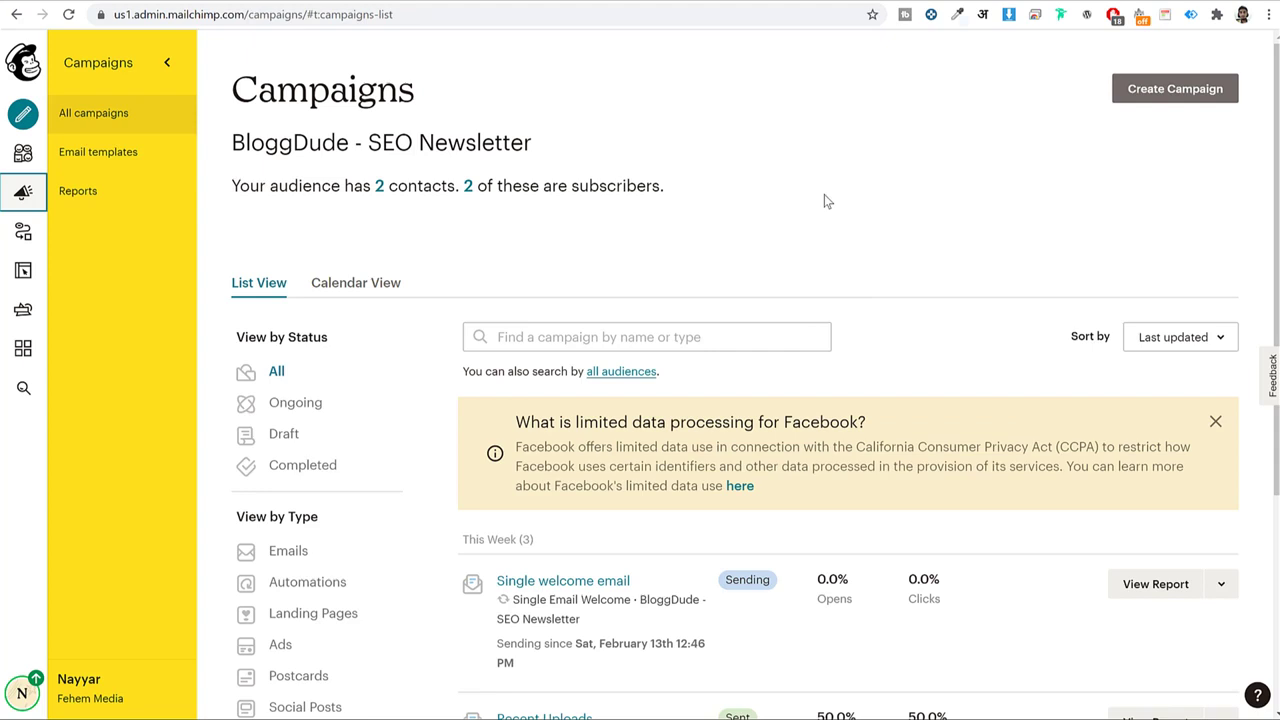
pyautogui.click(67, 5)
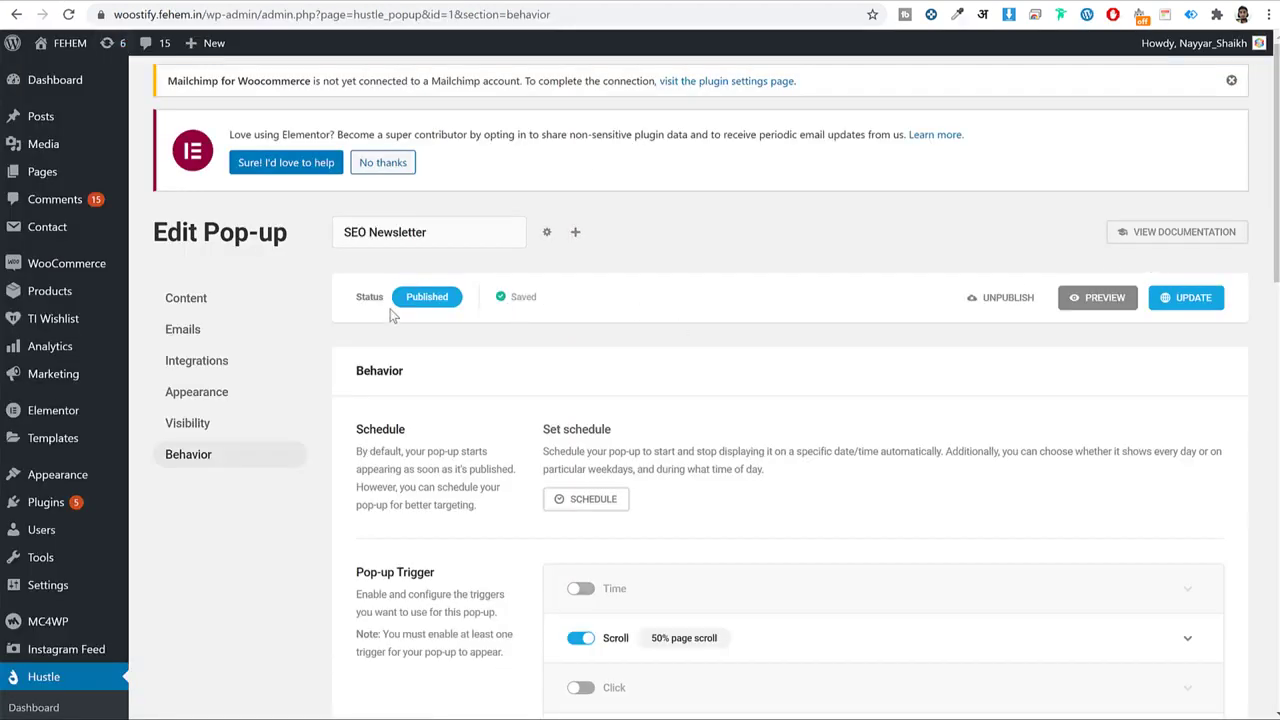
# - Connect the Mailchimp account via WooCommerce > Mailchimp, logging in and allowing access
pyautogui.moveTo(50, 268)
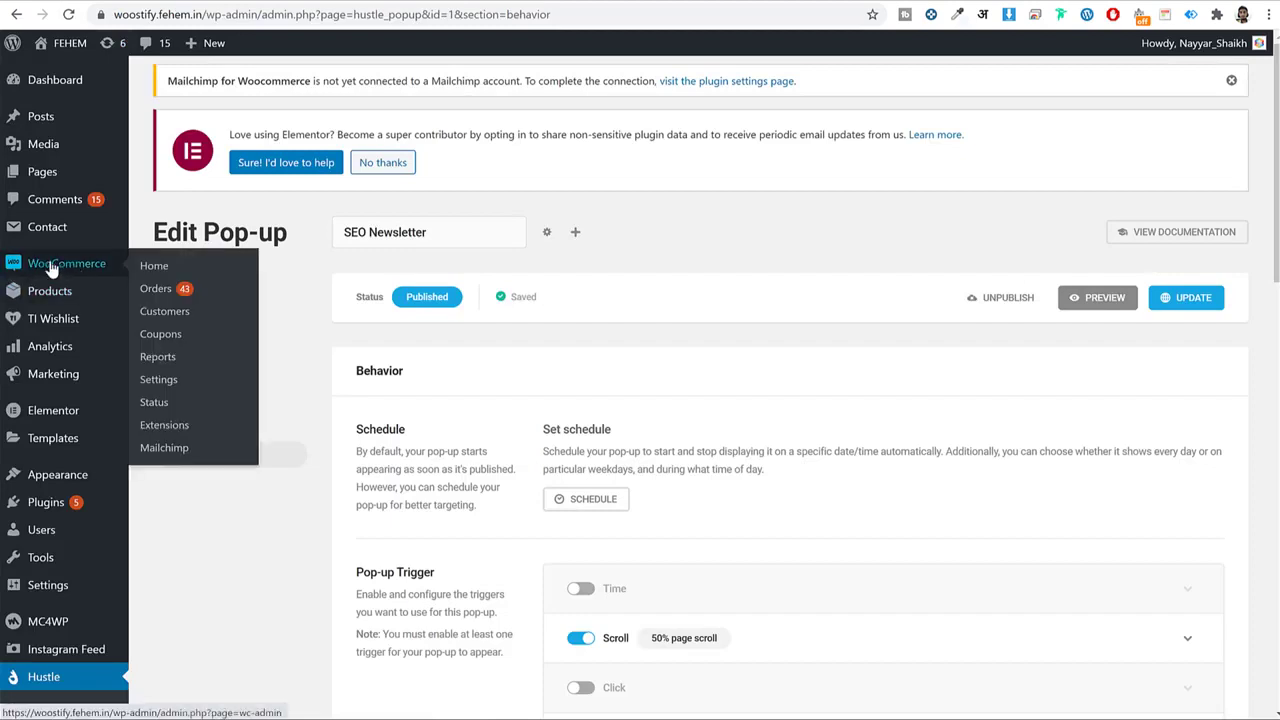
pyautogui.click(174, 452)
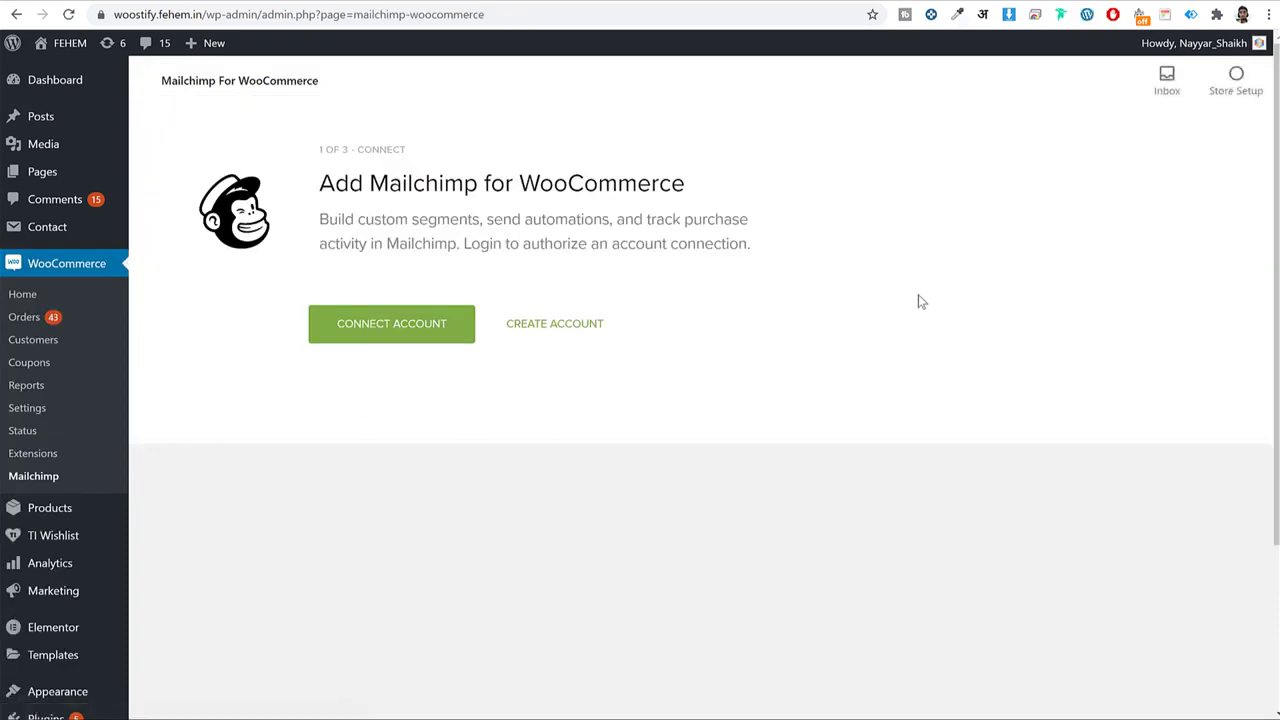
pyautogui.click(381, 335)
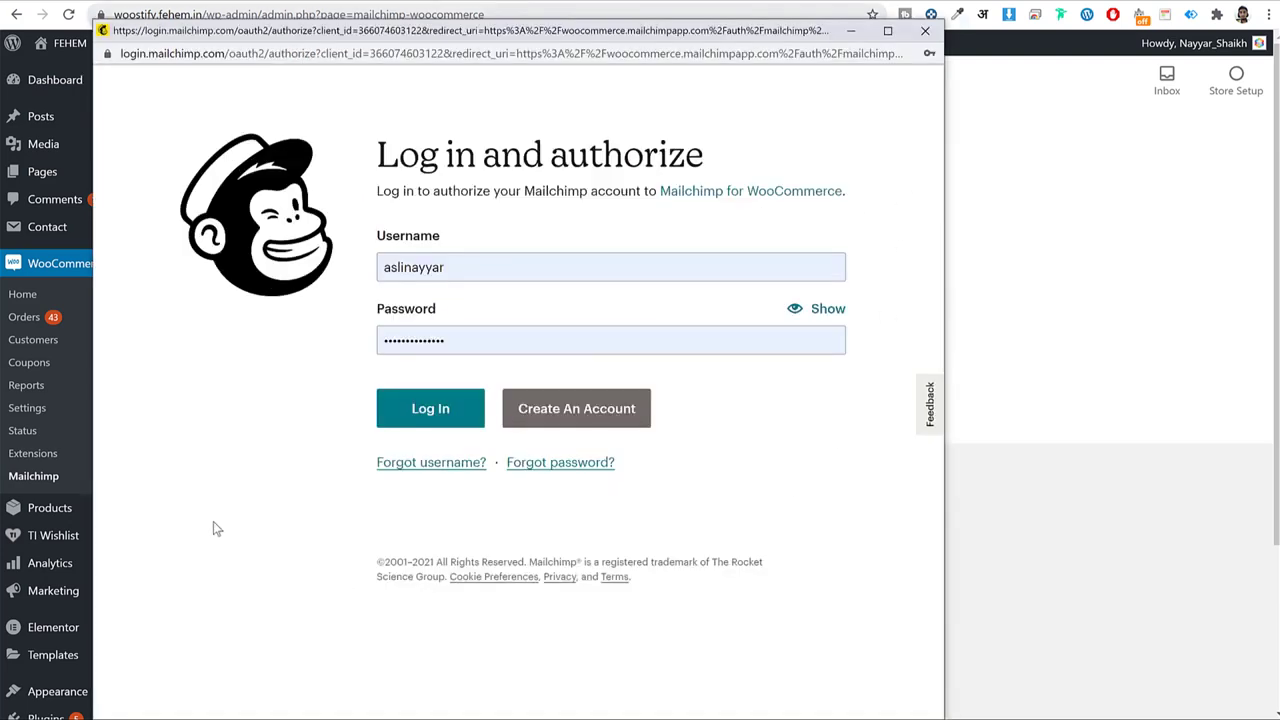
pyautogui.click(472, 410)
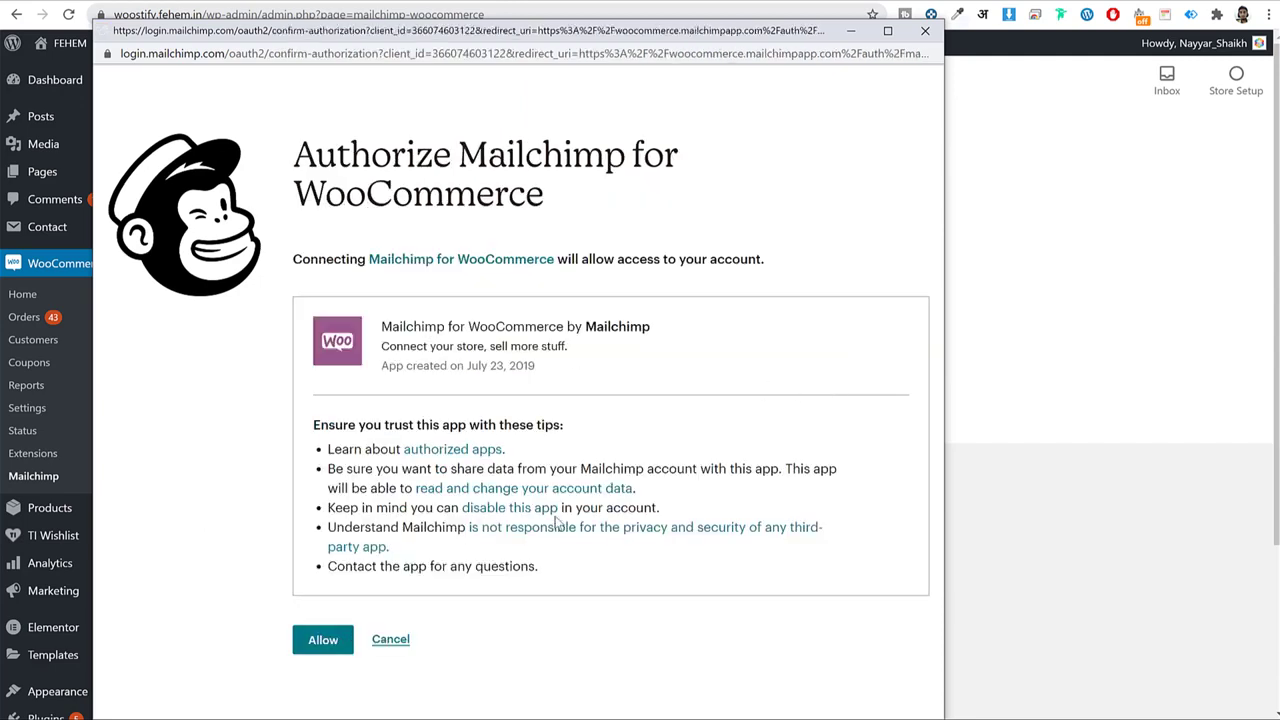
pyautogui.click(330, 641)
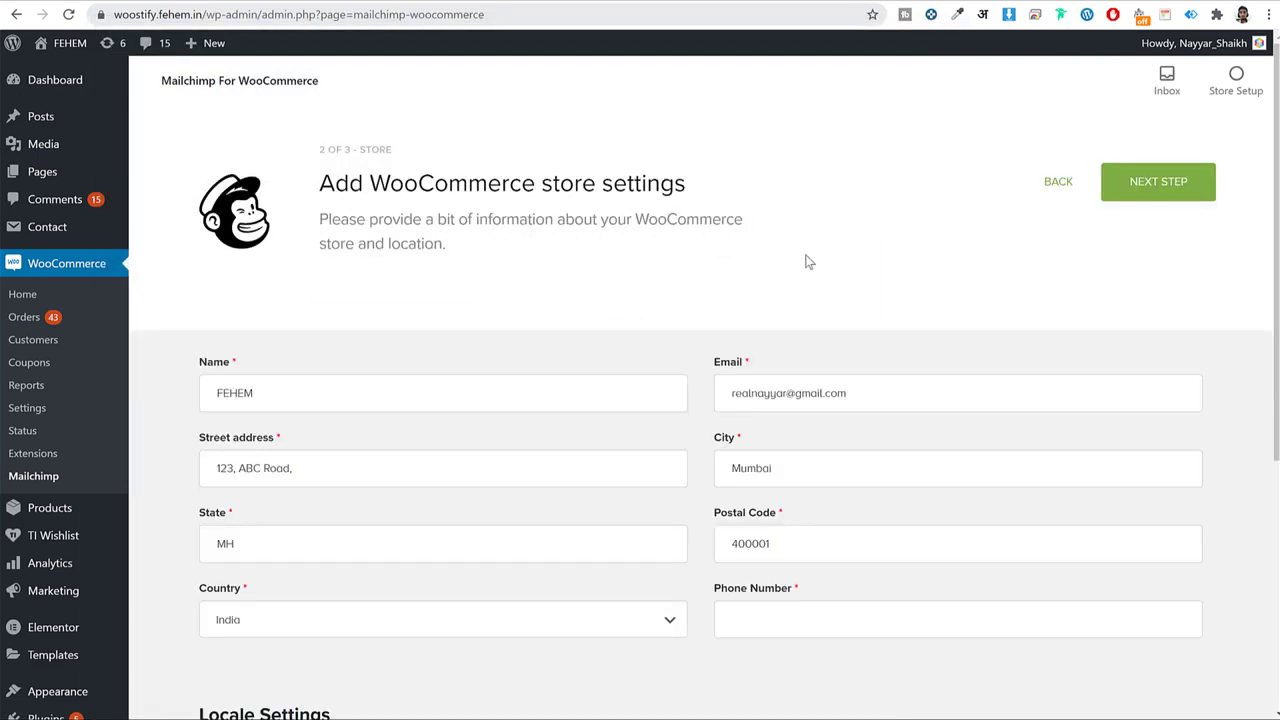
# - Fill in the missing store phone number and continue to step 3, audience settings
pyautogui.scroll(-3, 834, 289)
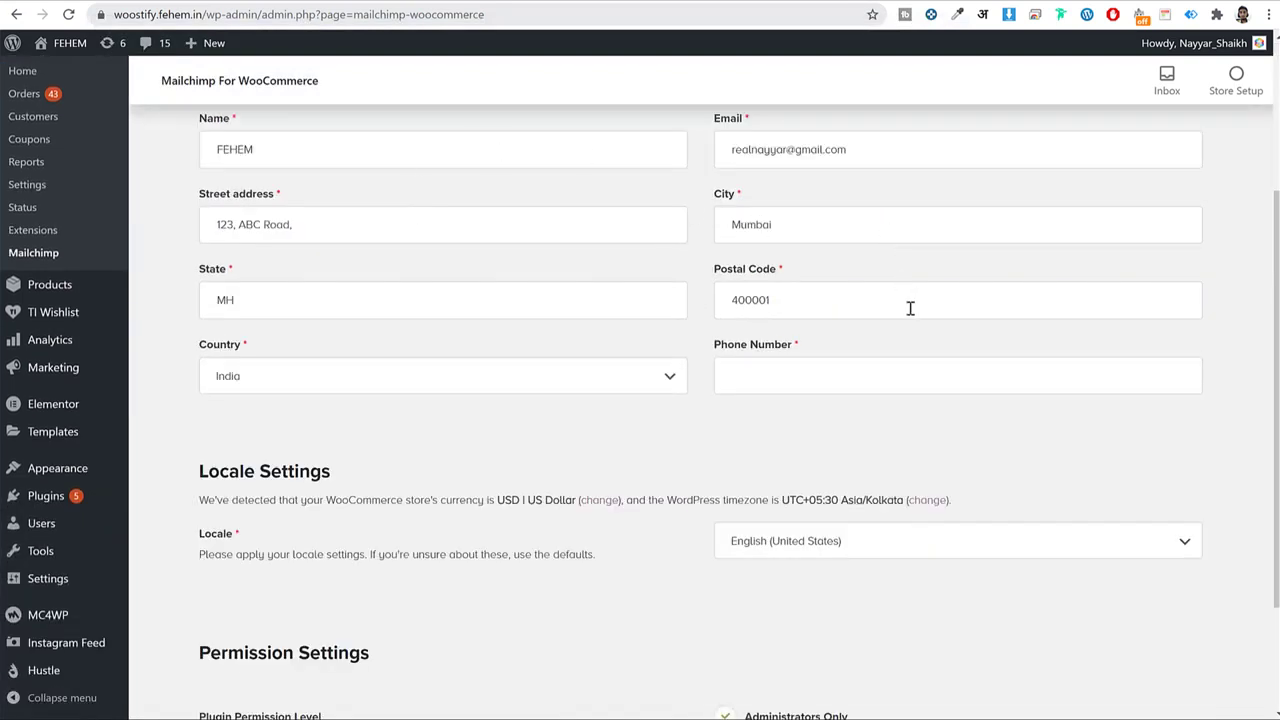
pyautogui.scroll(-2, 614, 346)
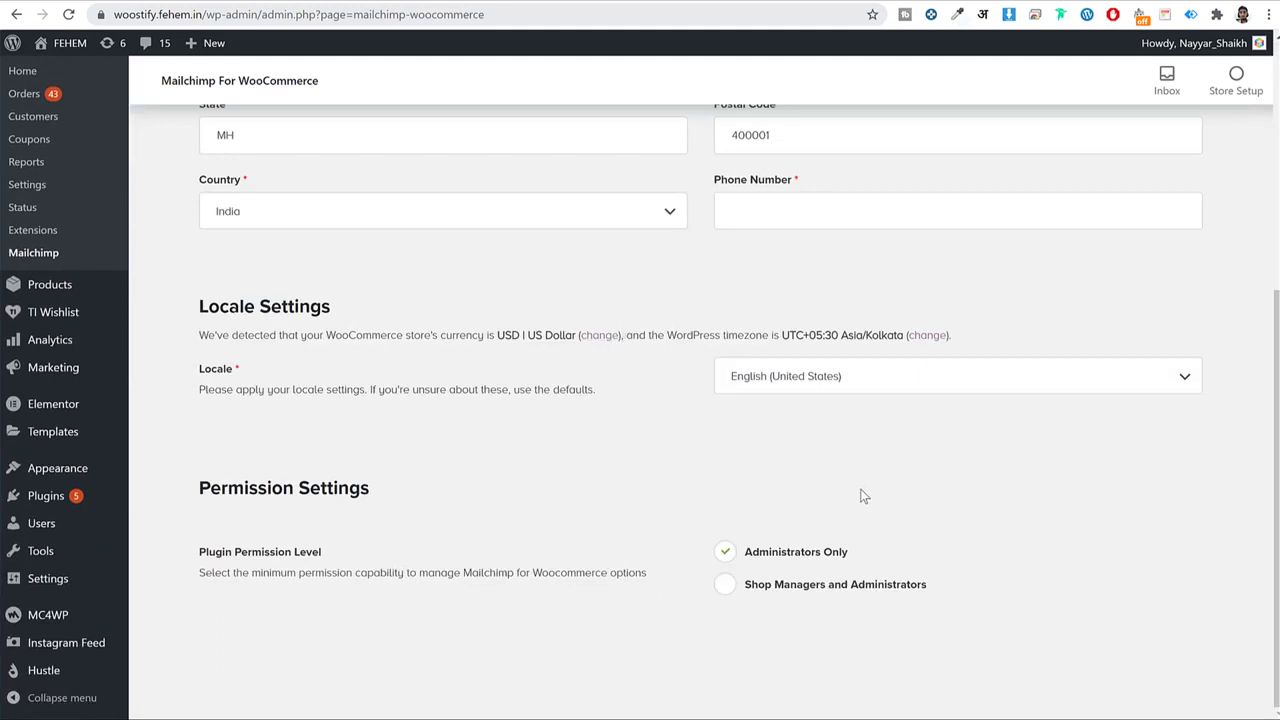
pyautogui.scroll(5, 785, 508)
pyautogui.click(1198, 184)
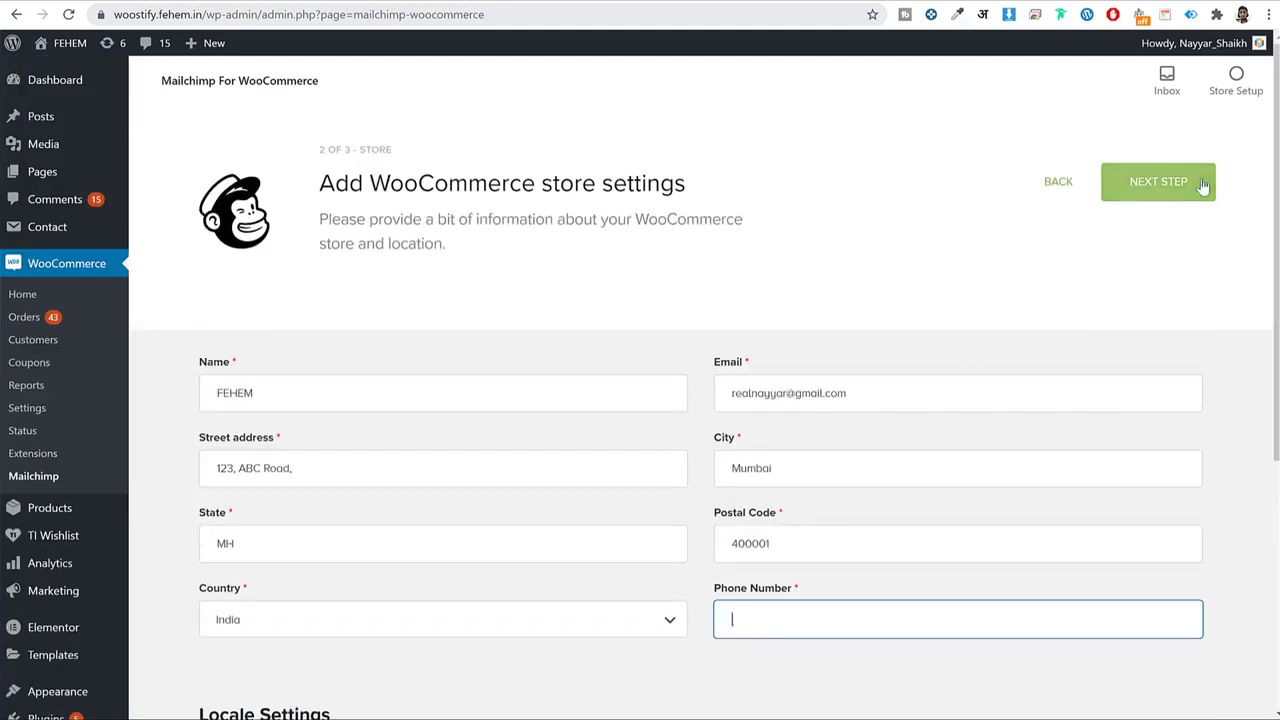
pyautogui.scroll(-2, 1160, 260)
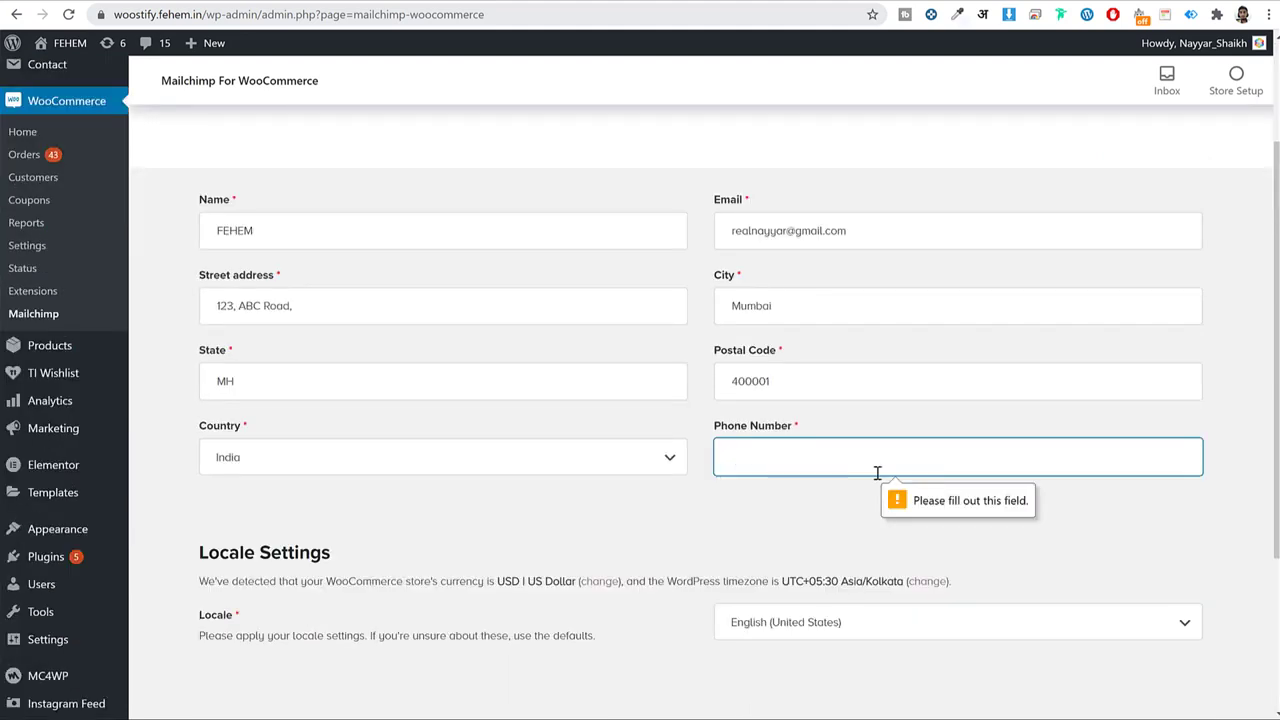
pyautogui.write('489498489')
pyautogui.scroll(2, 986, 166)
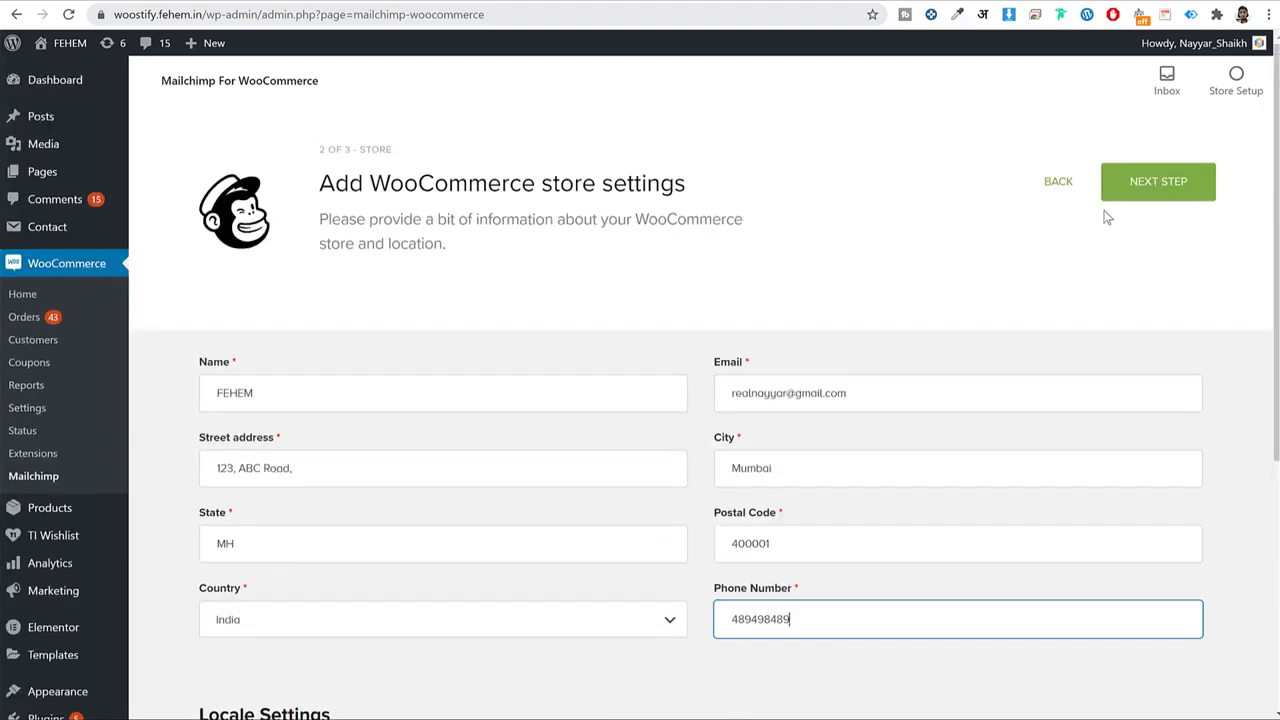
pyautogui.click(1113, 198)
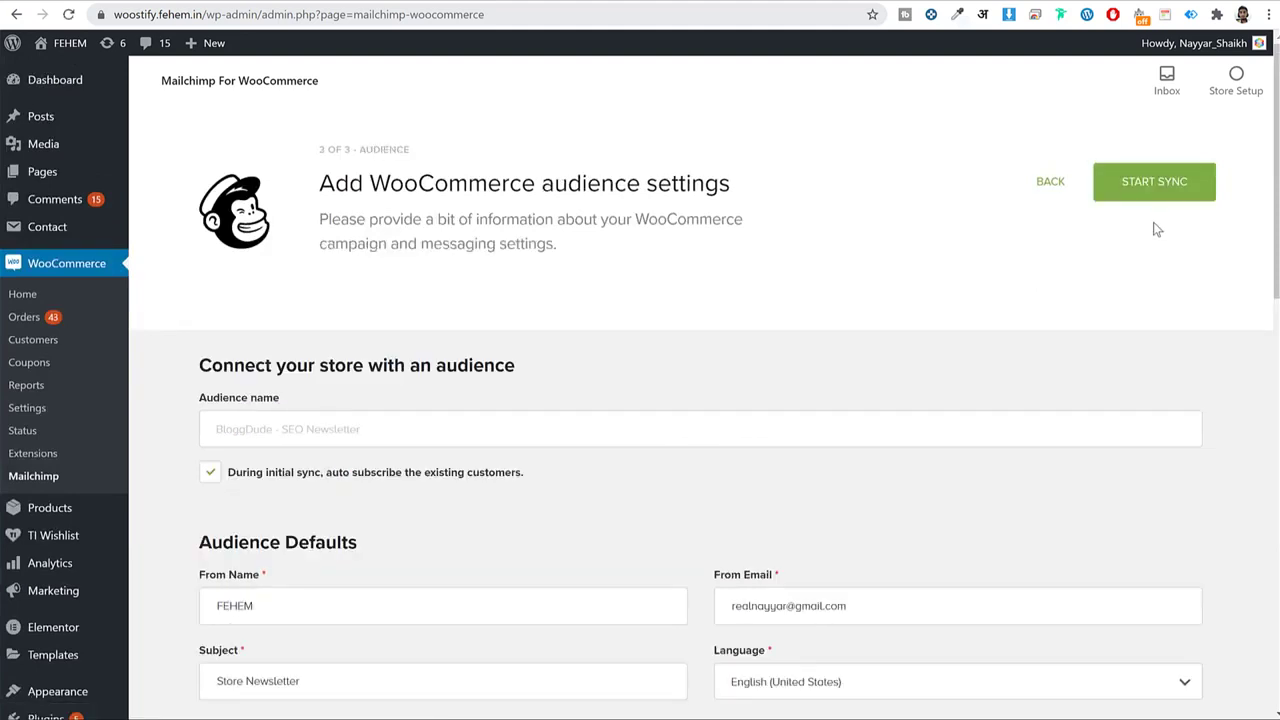
pyautogui.scroll(-2, 391, 266)
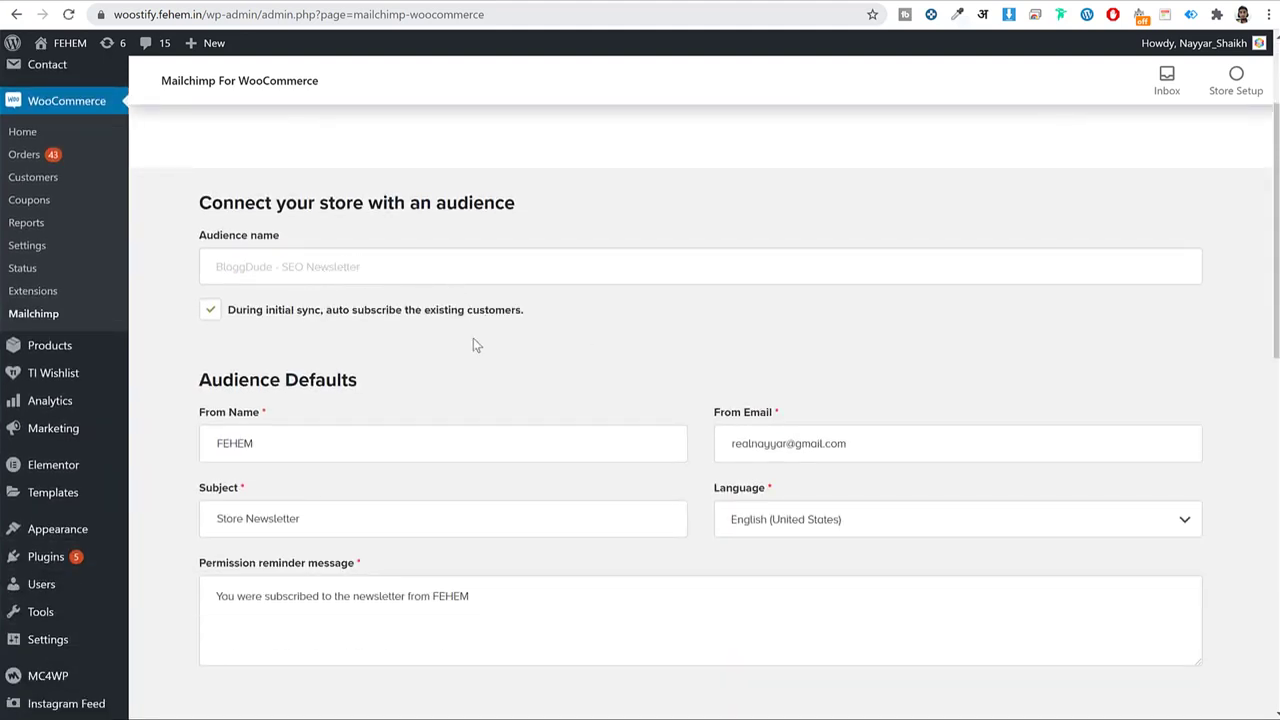
# - Keep the opt-in Visible and checked by default, then Start Sync with BloggDude - SEO Newsletter
pyautogui.scroll(-2, 475, 343)
pyautogui.scroll(-5, 468, 280)
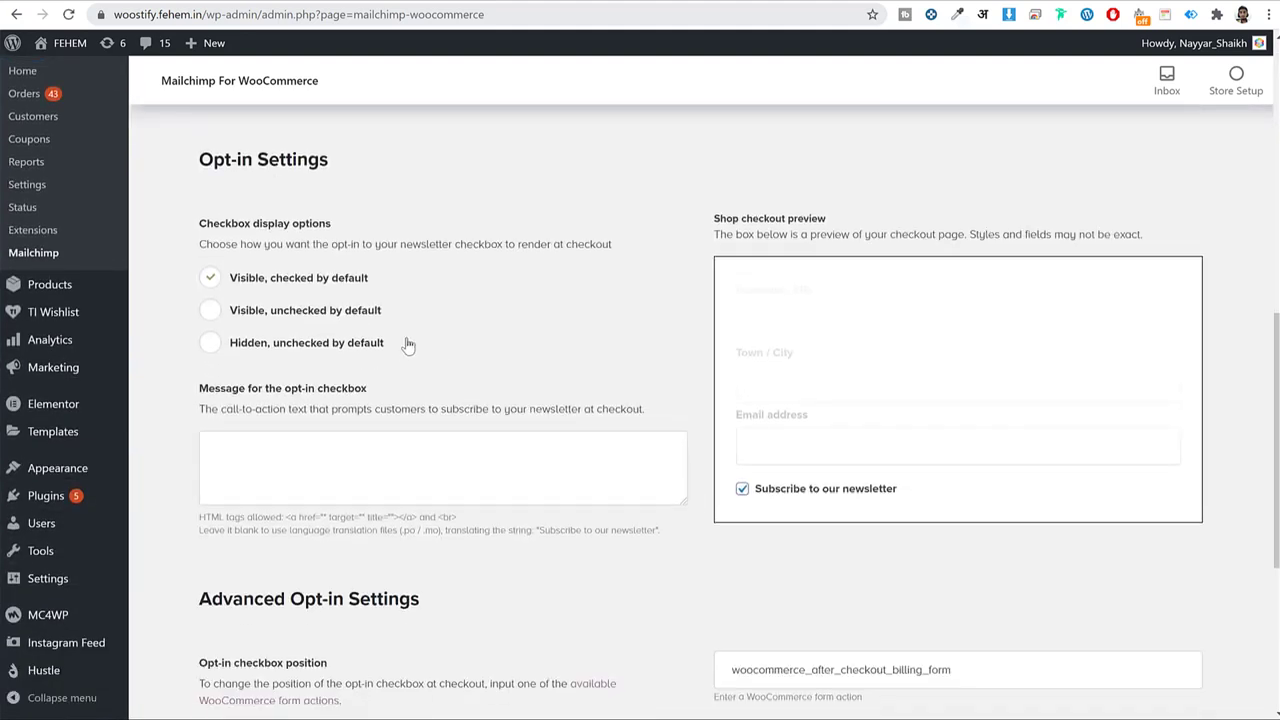
pyautogui.moveTo(198, 160); pyautogui.dragTo(378, 175)
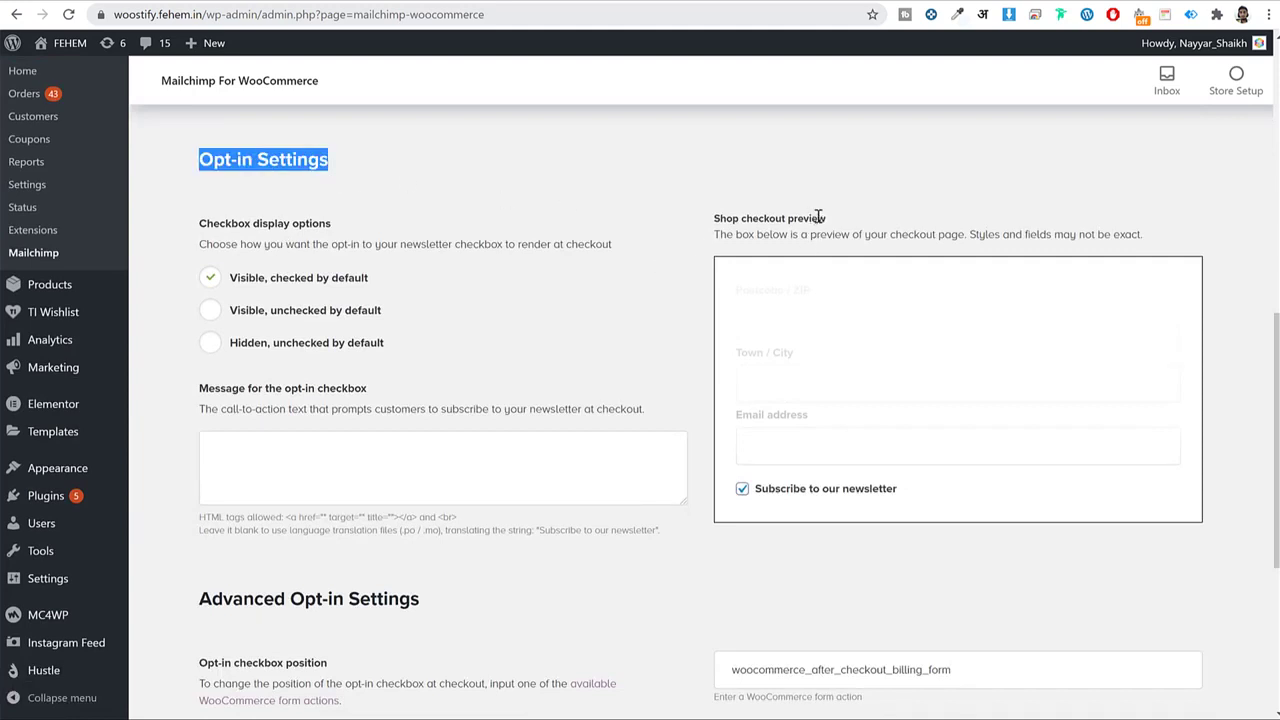
pyautogui.scroll(-1, 868, 504)
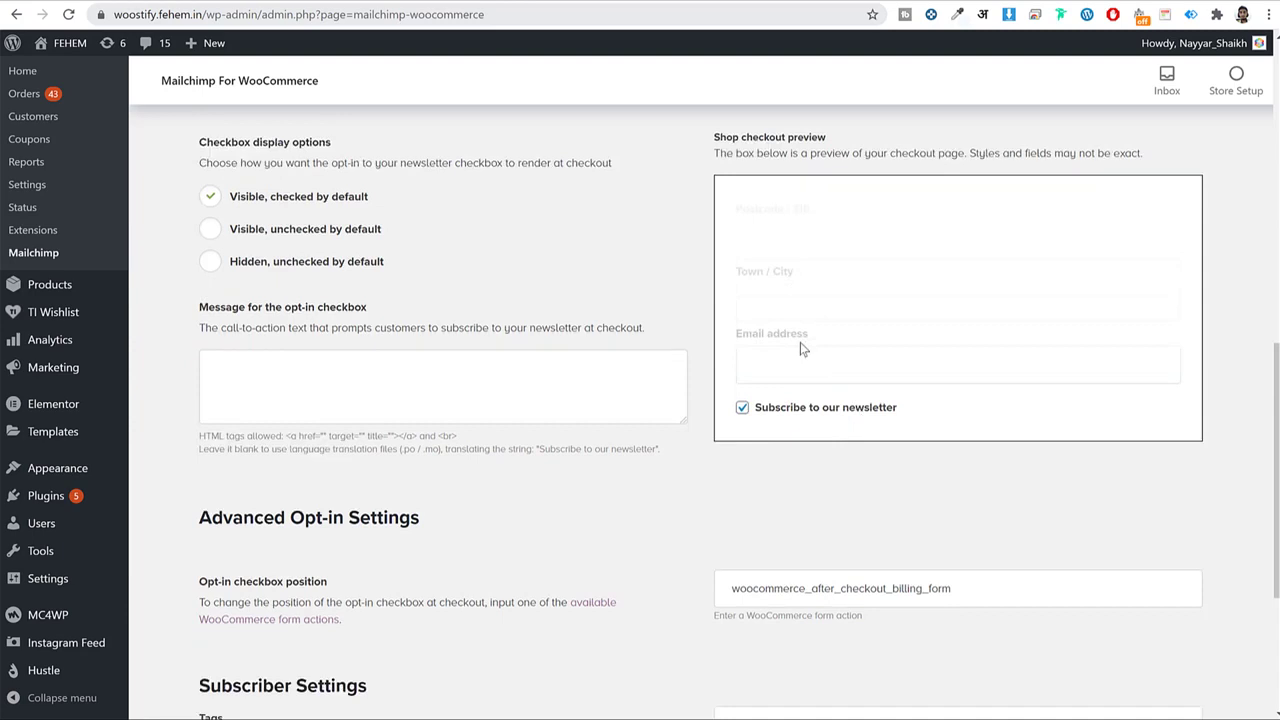
pyautogui.scroll(-2, 800, 342)
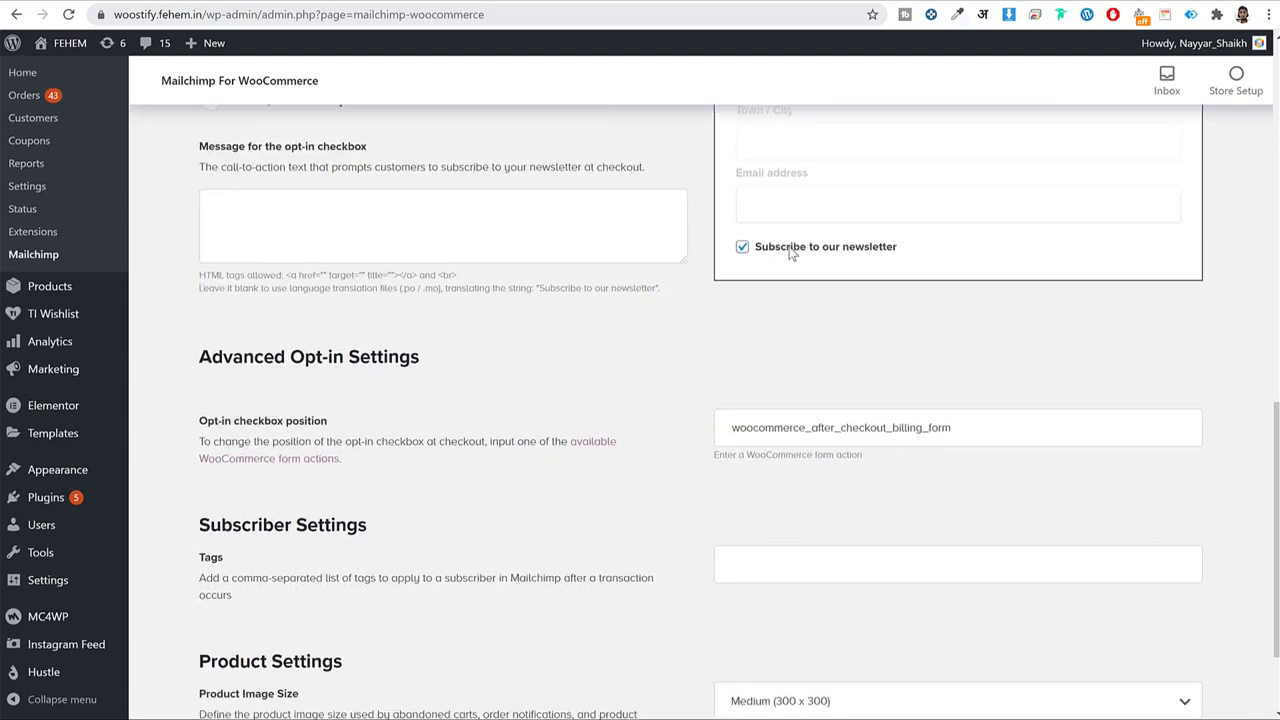
pyautogui.scroll(1, 800, 255)
pyautogui.scroll(2, 820, 263)
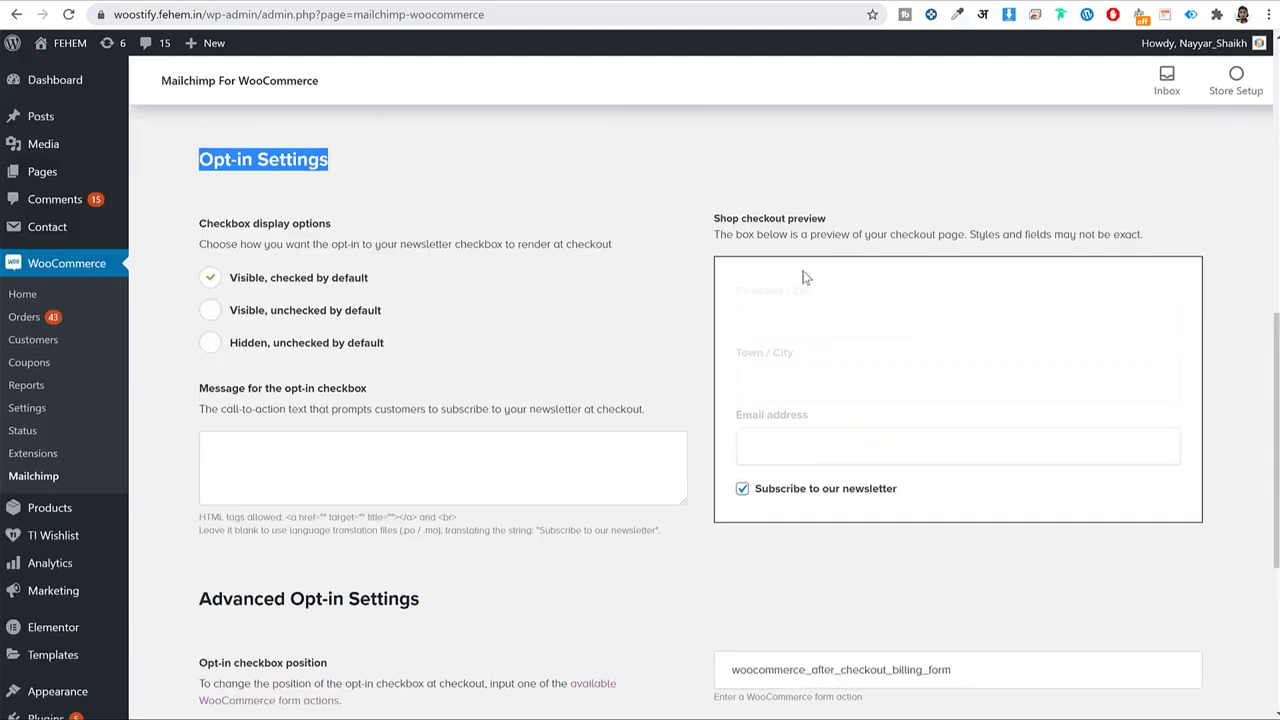
pyautogui.click(289, 250)
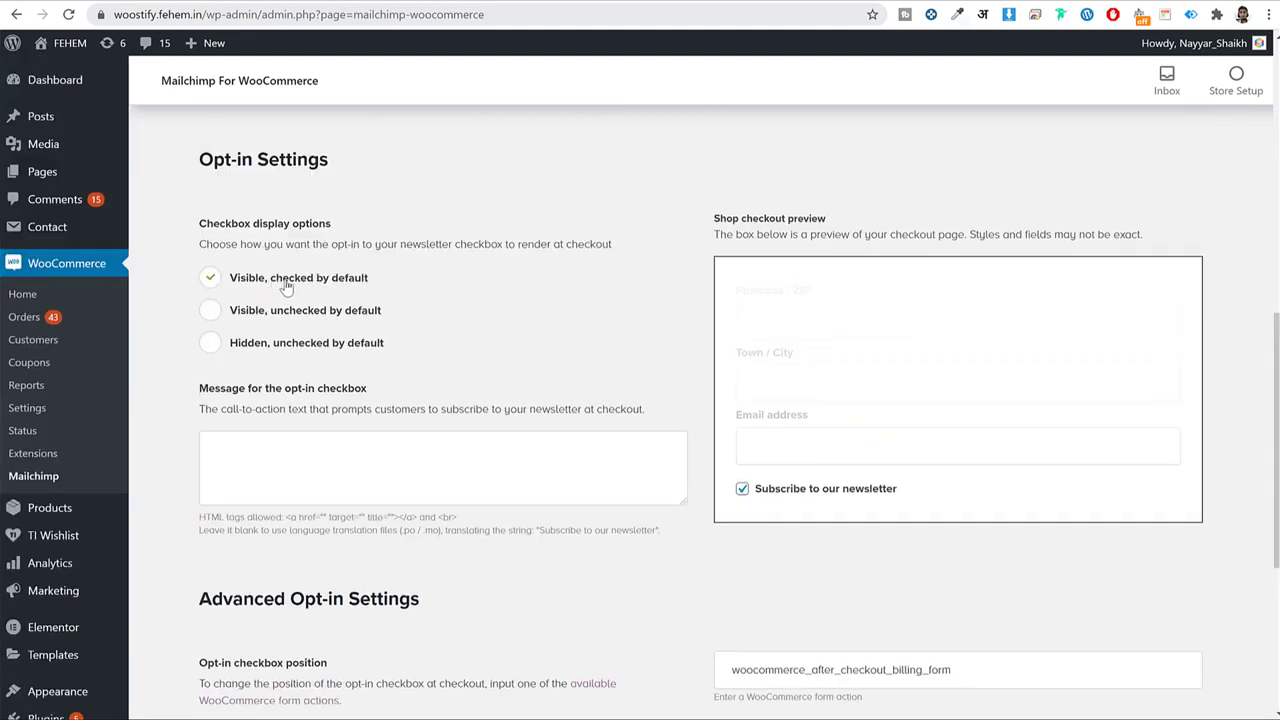
pyautogui.moveTo(410, 278); pyautogui.dragTo(274, 280)
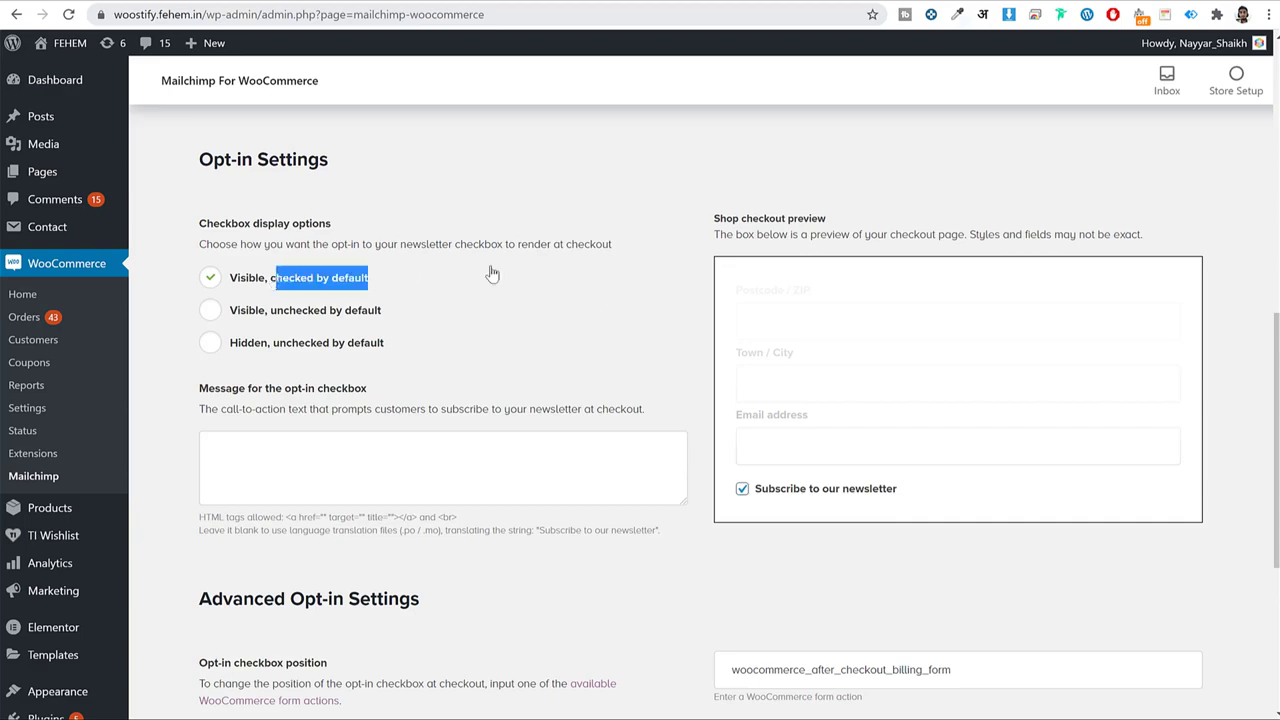
pyautogui.scroll(-4, 711, 339)
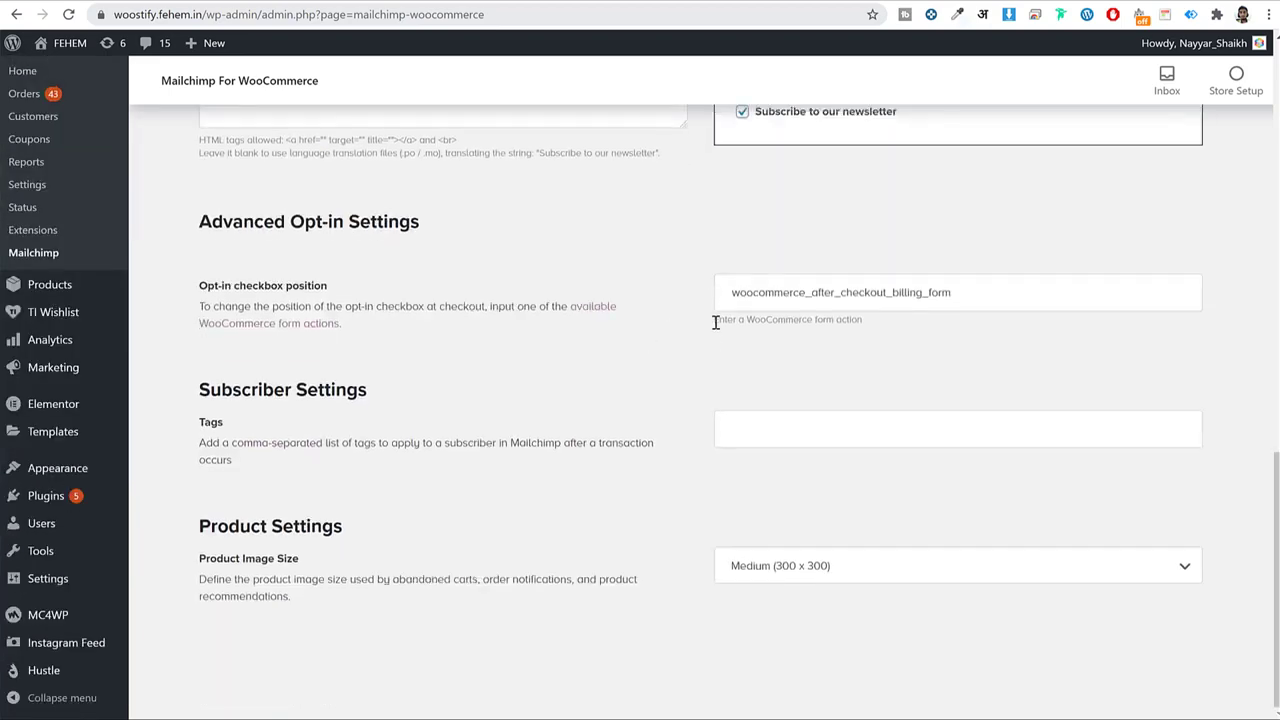
pyautogui.scroll(15, 783, 349)
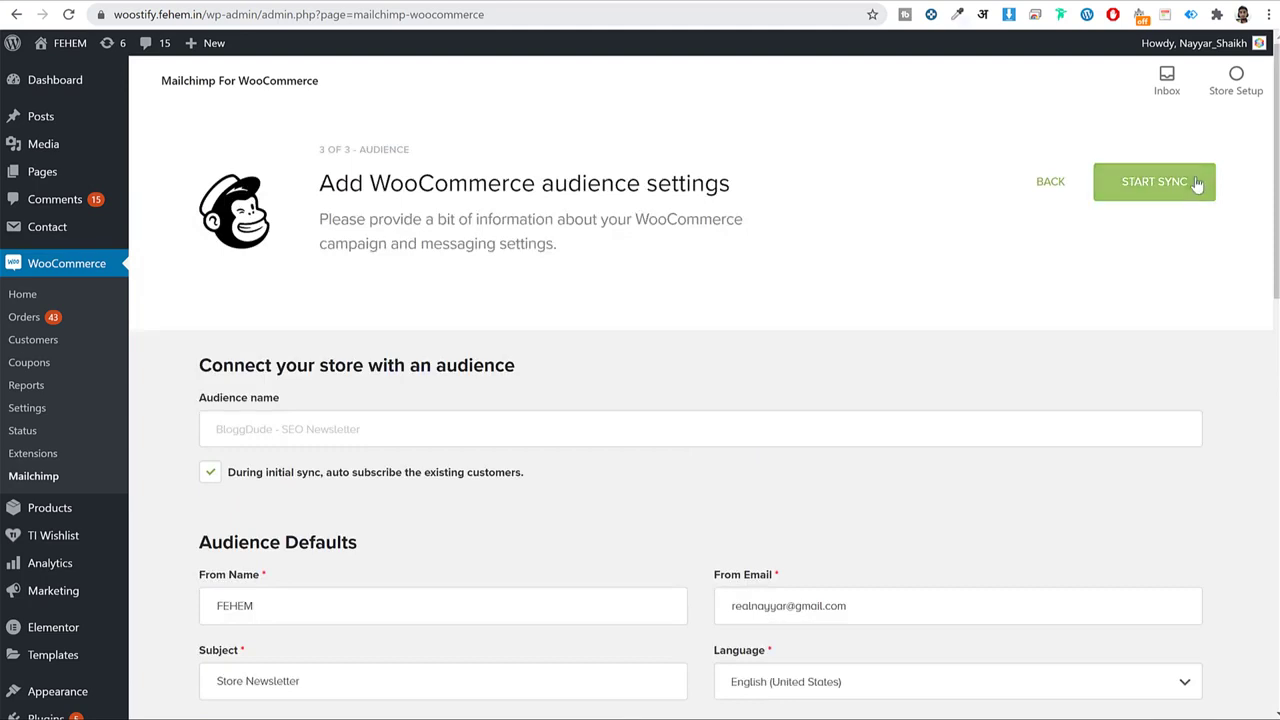
pyautogui.click(1197, 185)
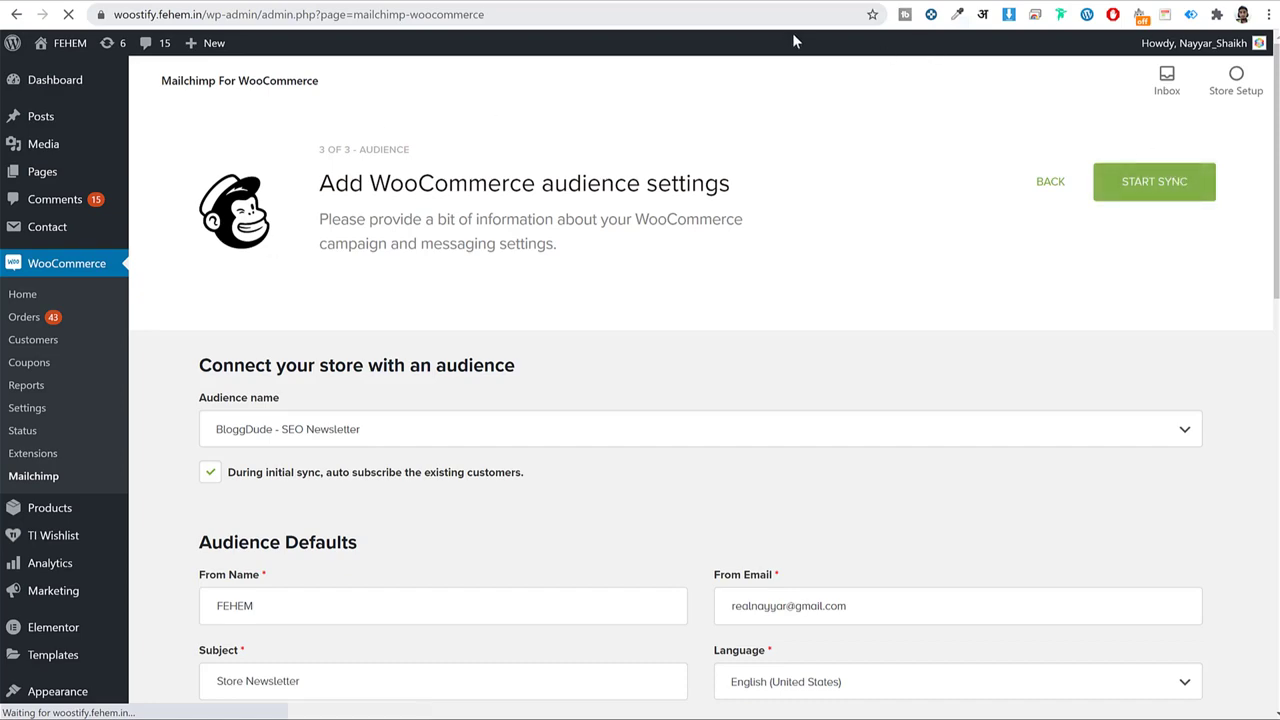
# - Dismiss the Get Weekly SEO Tips popup and return to the shop's home page
pyautogui.scroll(-5, 889, 540)
pyautogui.scroll(5, 652, 408)
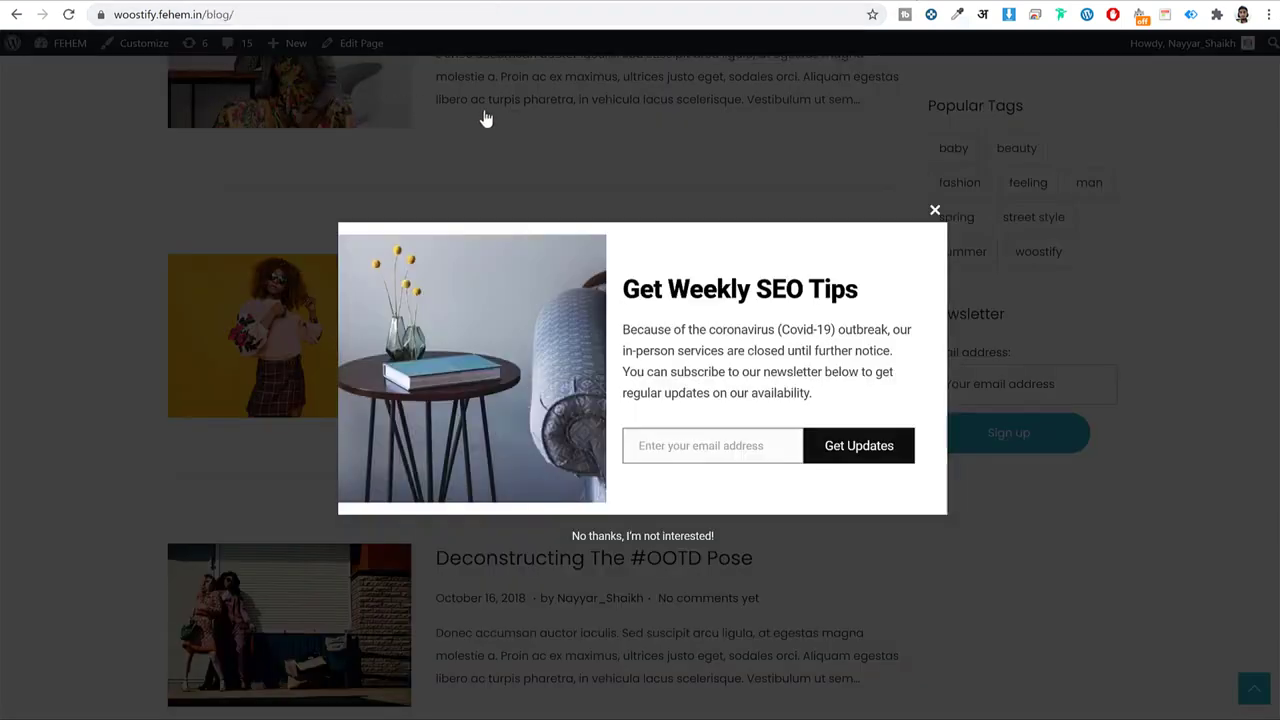
pyautogui.click(485, 119)
pyautogui.scroll(10, 323, 143)
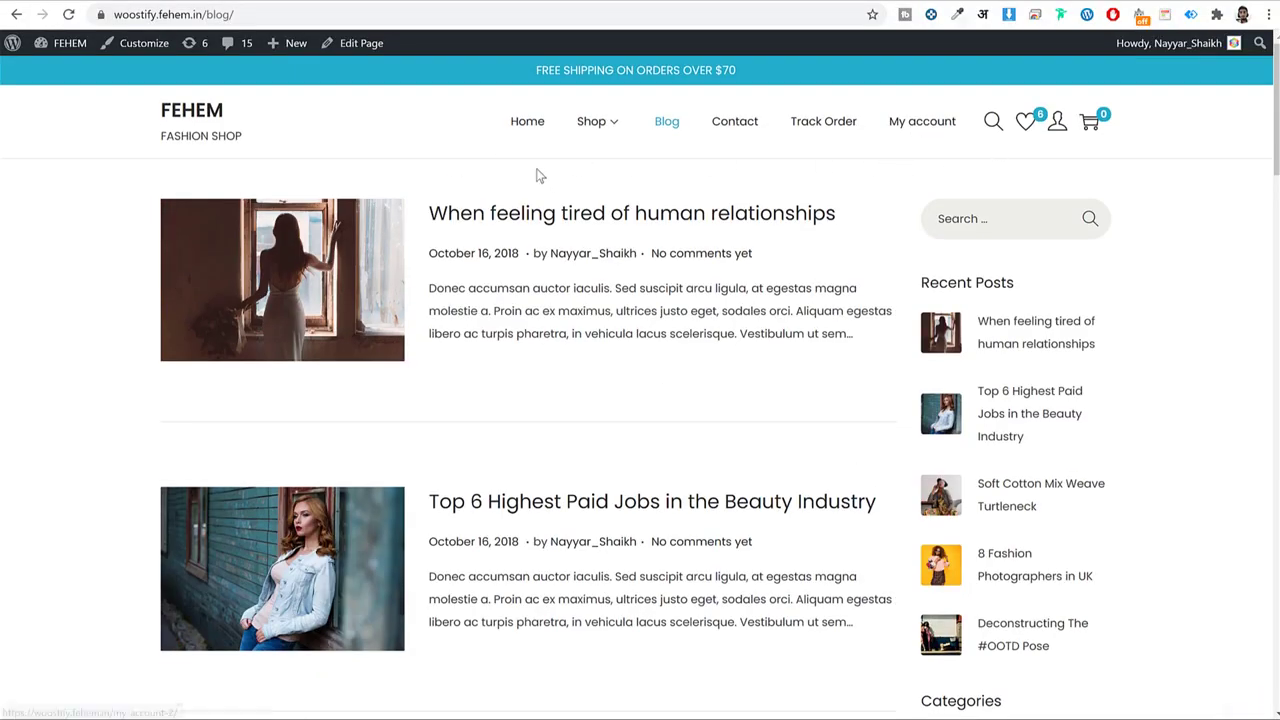
pyautogui.click(528, 124)
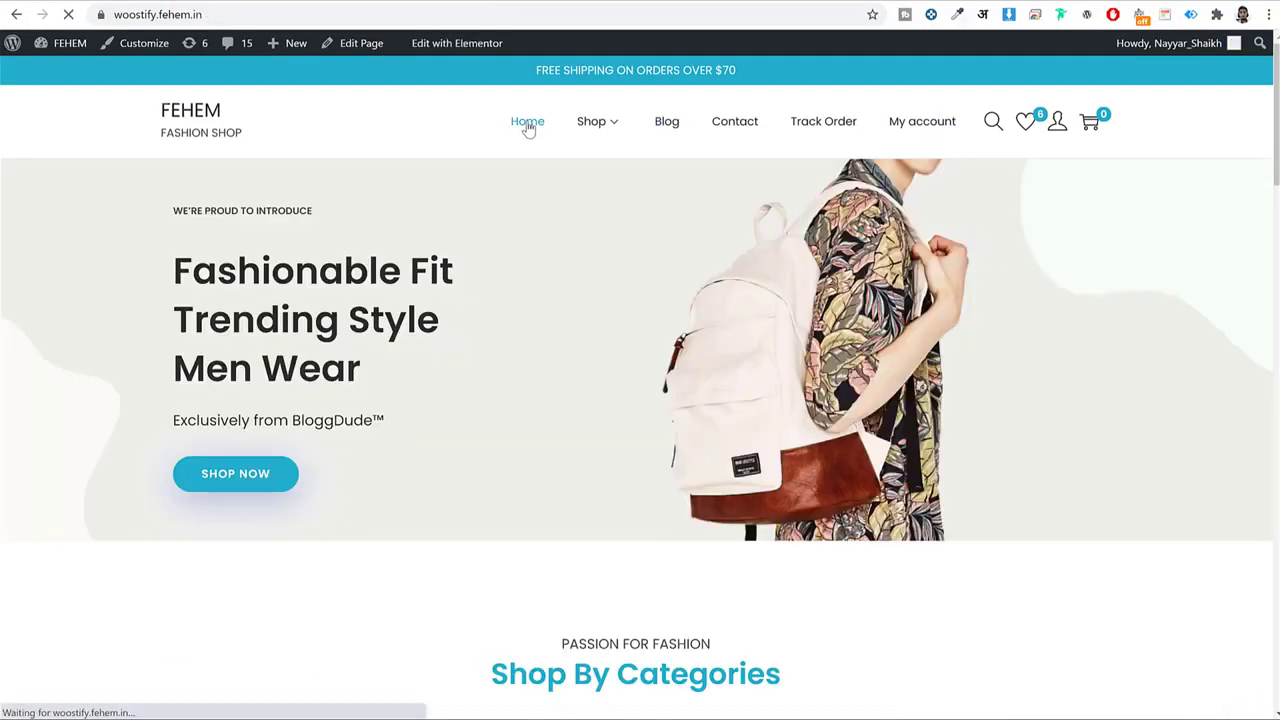
# - Add the Short Sleeve T-Shirt to the cart and go from the cart to checkout
pyautogui.scroll(-15, 723, 217)
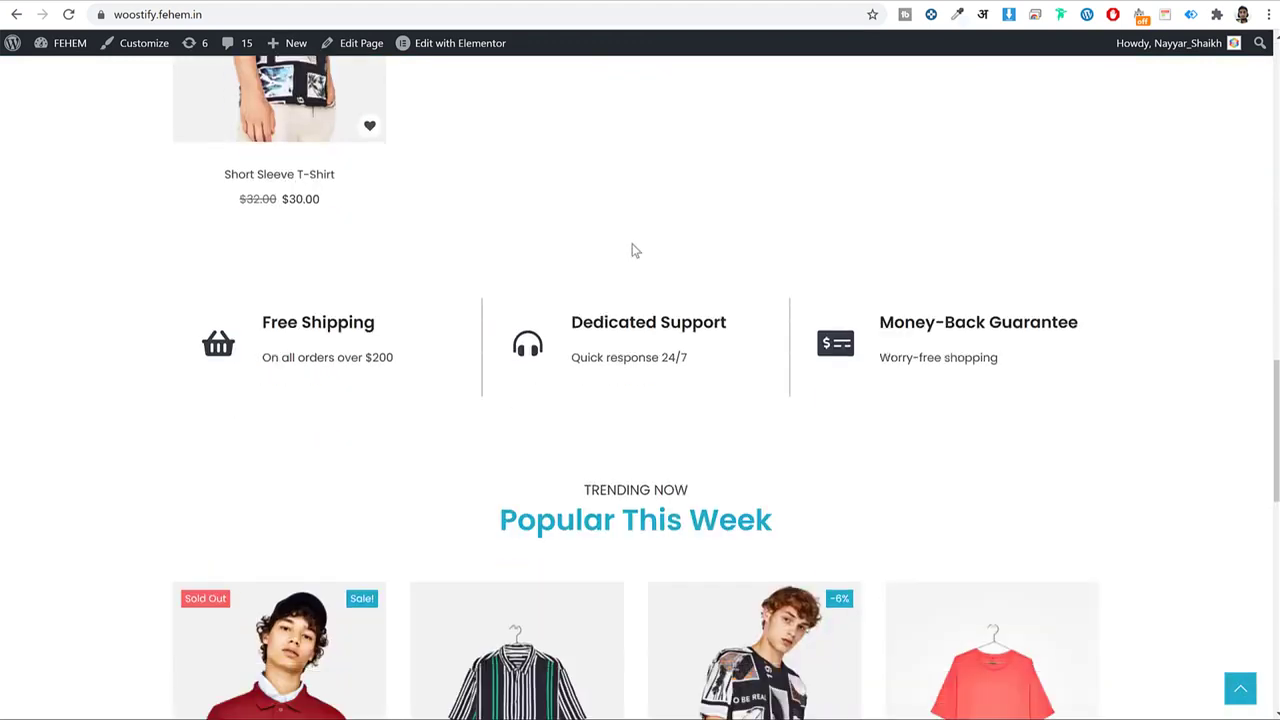
pyautogui.scroll(2, 632, 250)
pyautogui.click(283, 449)
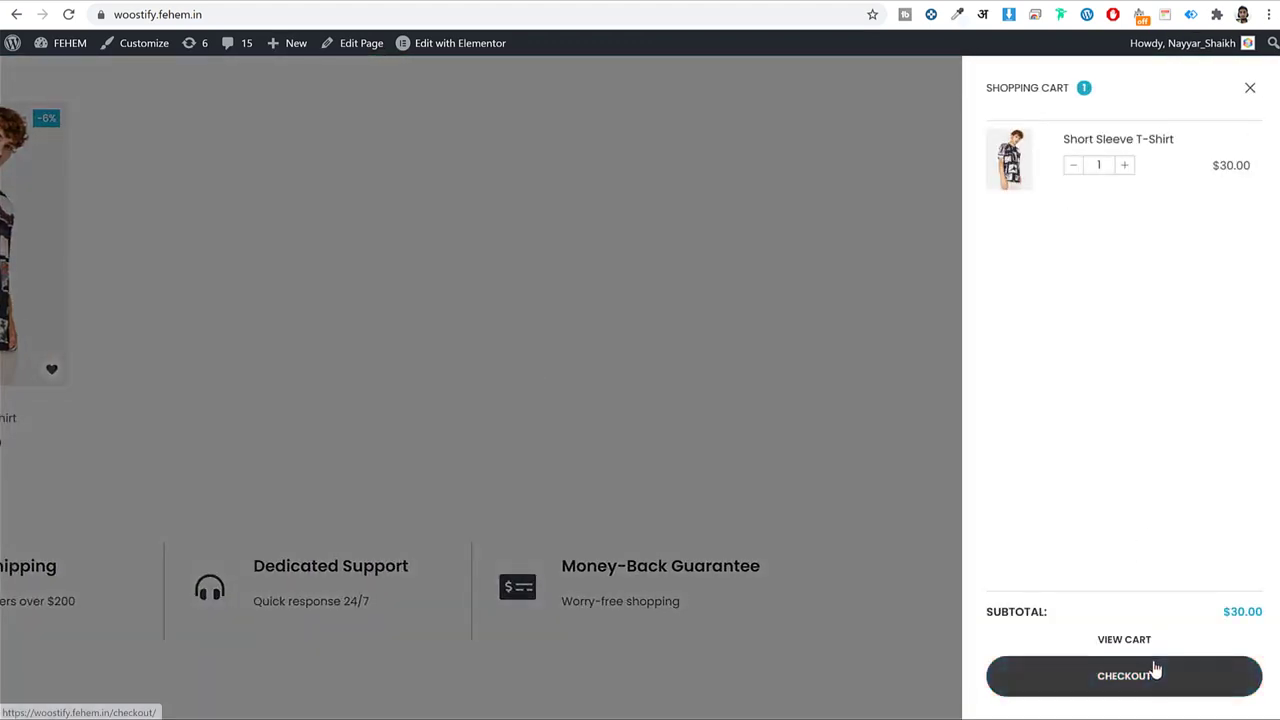
pyautogui.click(1134, 640)
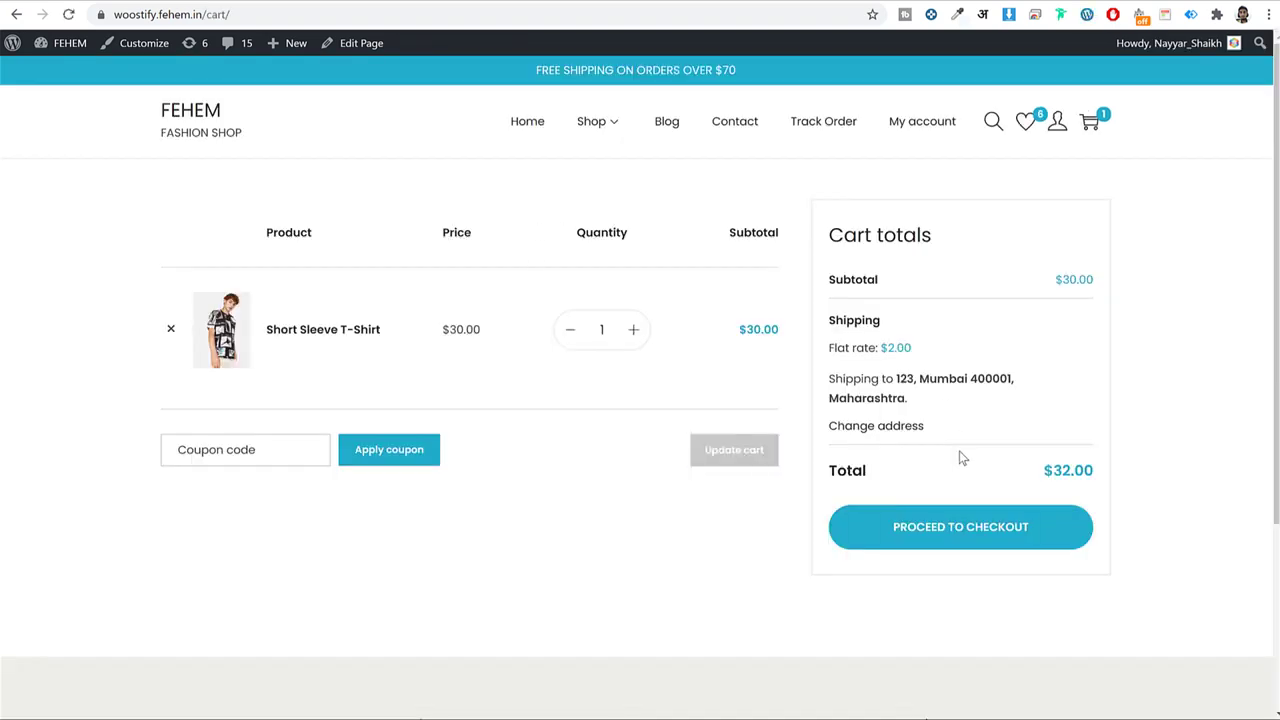
pyautogui.click(975, 526)
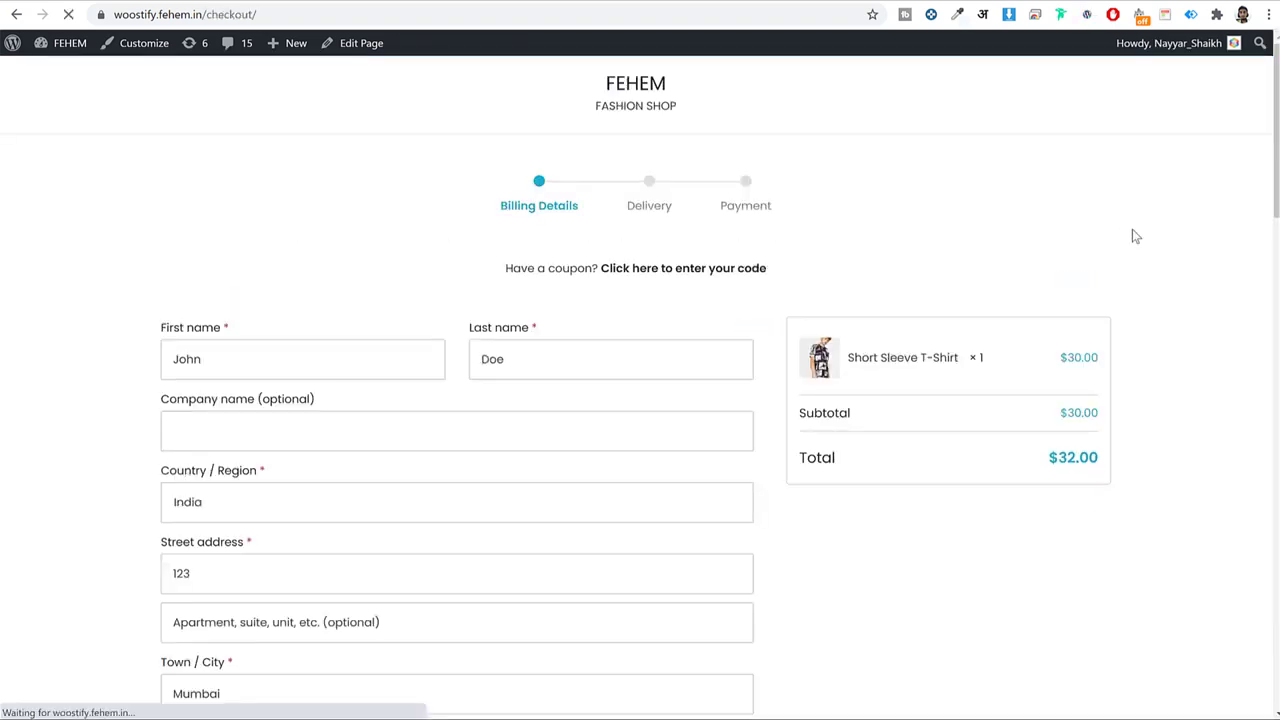
# - Keep the newsletter subscription ticked and change the billing e-mail address
pyautogui.scroll(-6, 1143, 326)
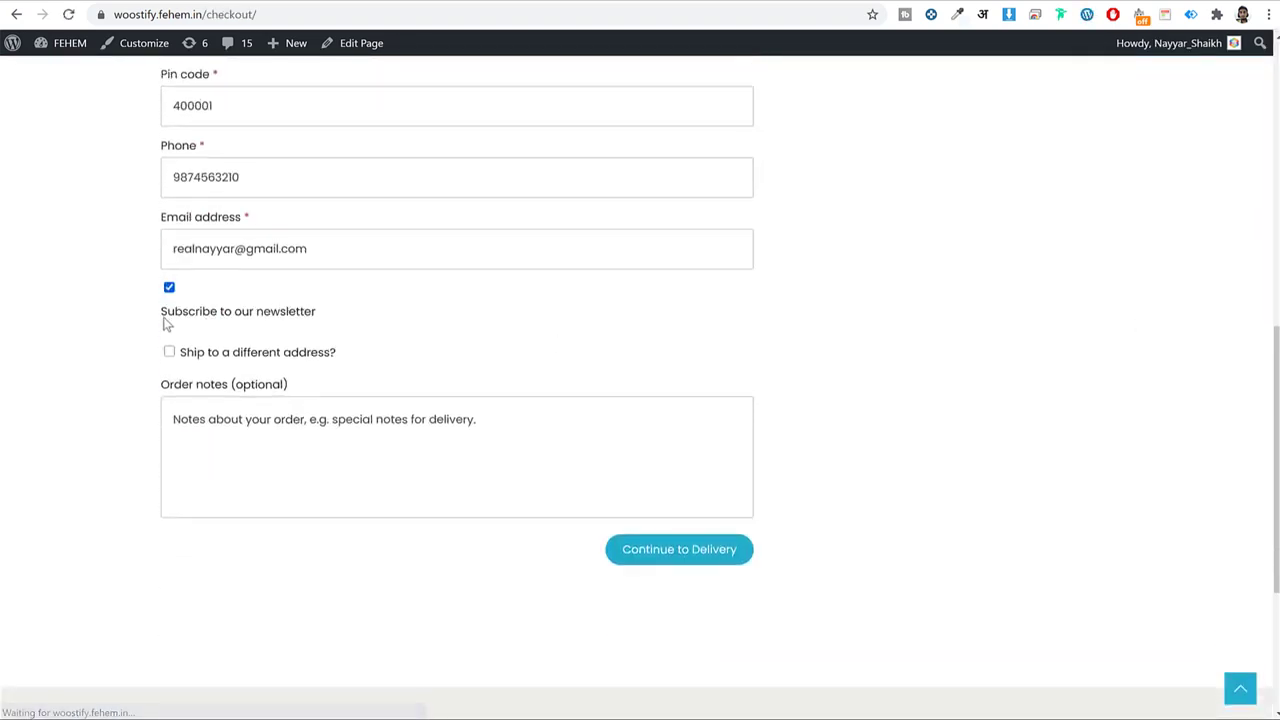
pyautogui.moveTo(160, 317); pyautogui.dragTo(337, 318)
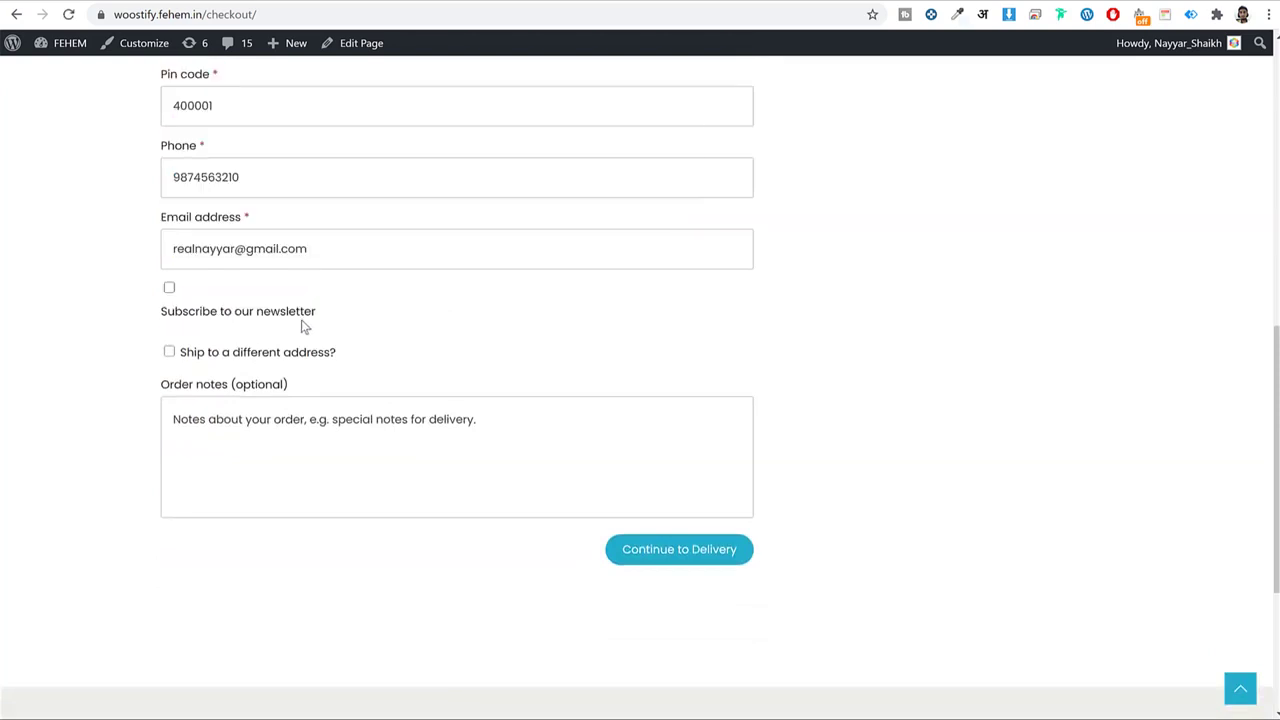
pyautogui.click(169, 287)
pyautogui.click(242, 311)
pyautogui.click(169, 288)
pyautogui.scroll(3, 571, 474)
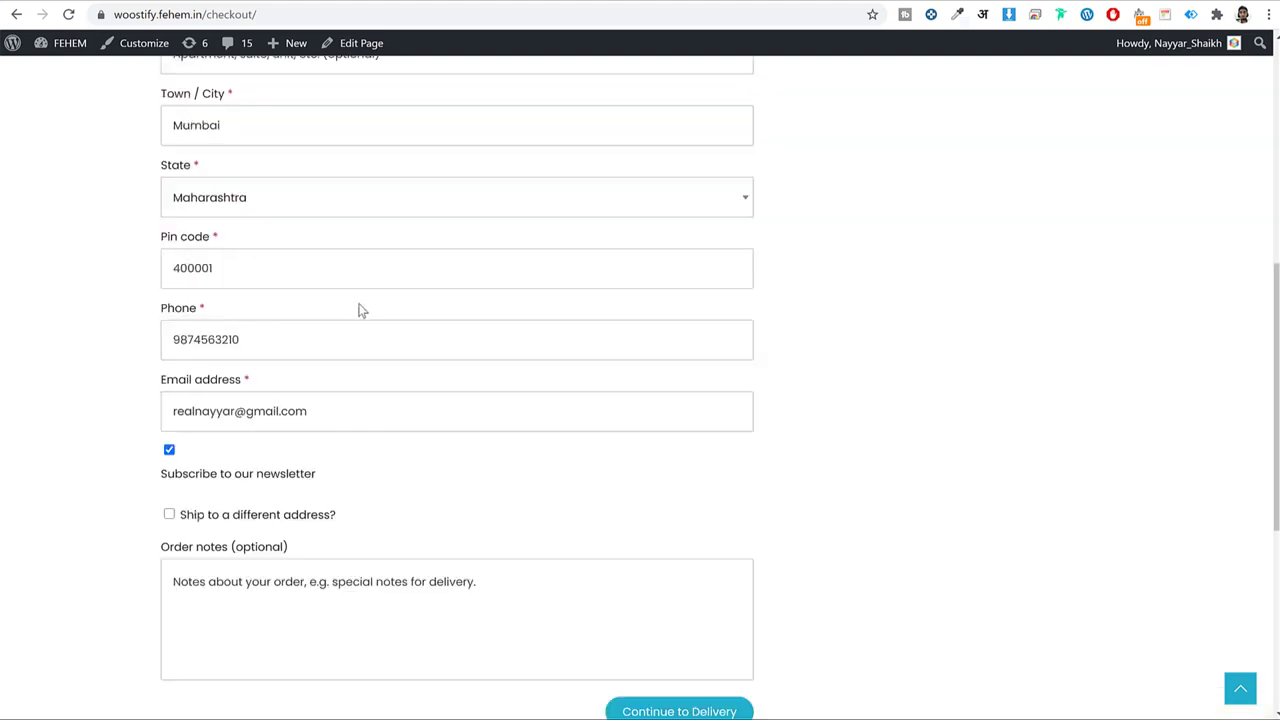
pyautogui.moveTo(389, 497); pyautogui.dragTo(241, 492)
pyautogui.doubleClick(228, 493)
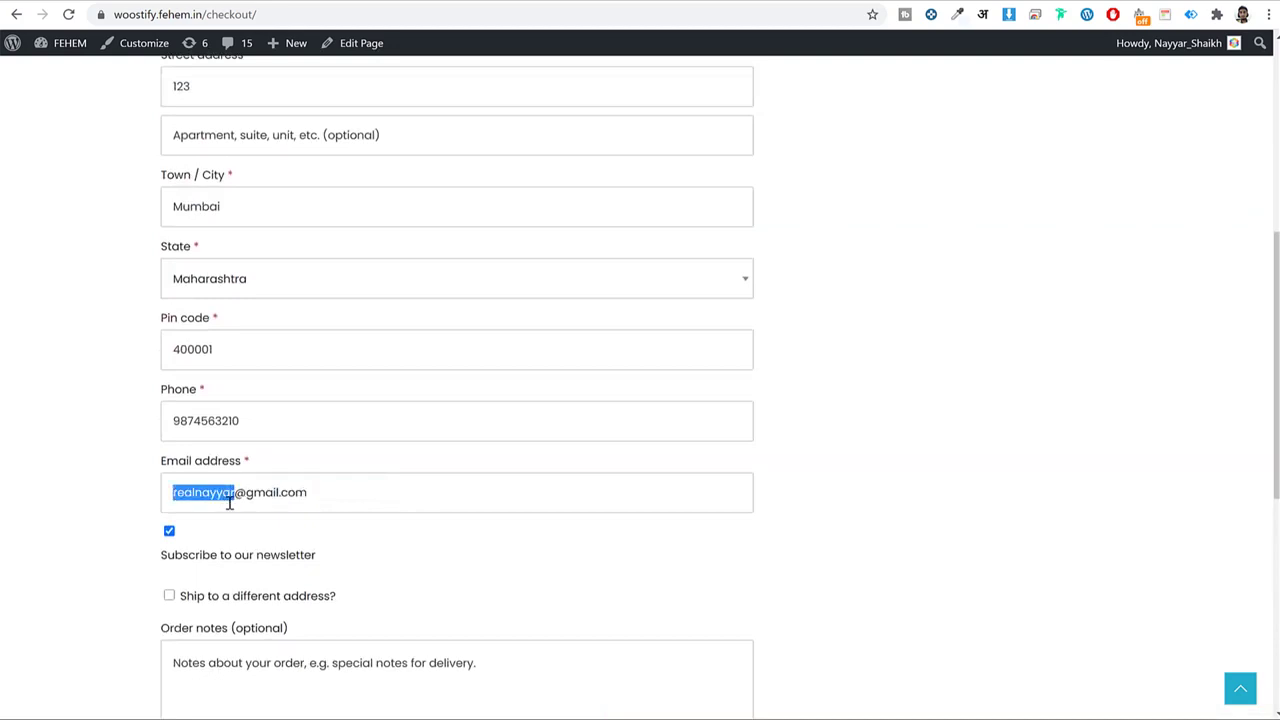
pyautogui.write('nayyar')
pyautogui.write('123')
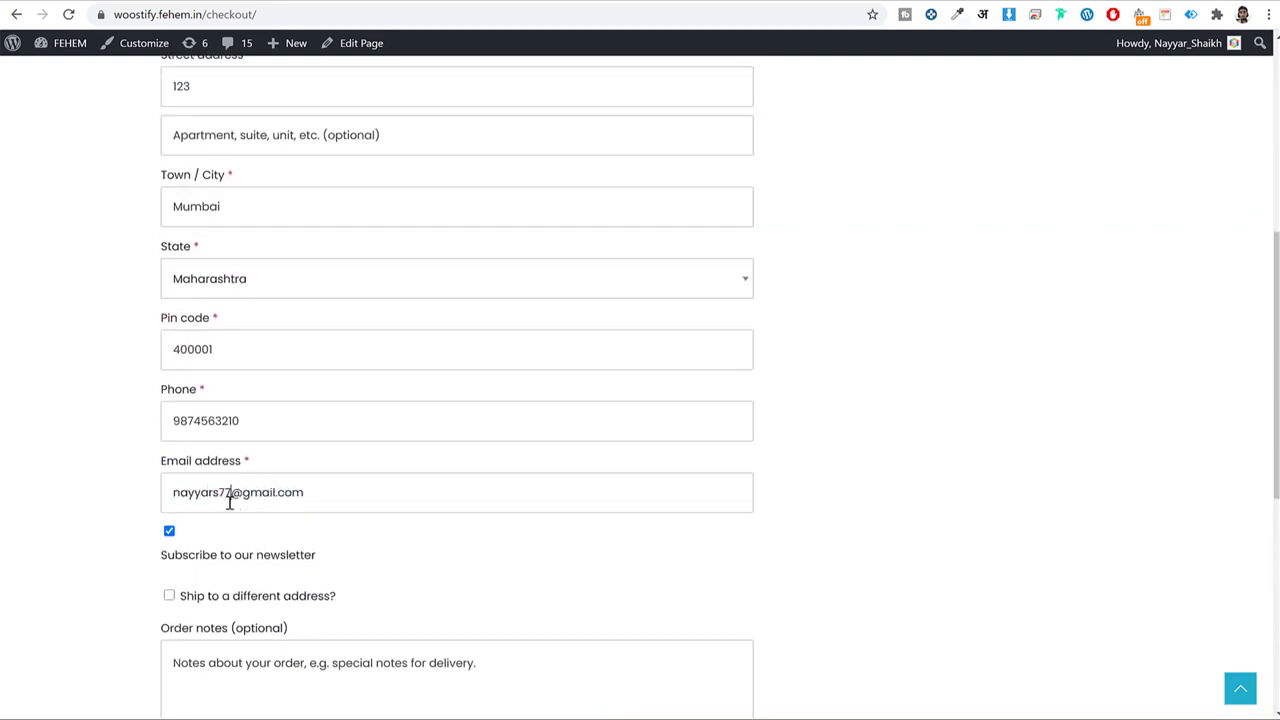
# - Proceed through delivery and payment, accept the terms, and place the cash-on-delivery order
pyautogui.scroll(3, 250, 505)
pyautogui.scroll(2, 253, 505)
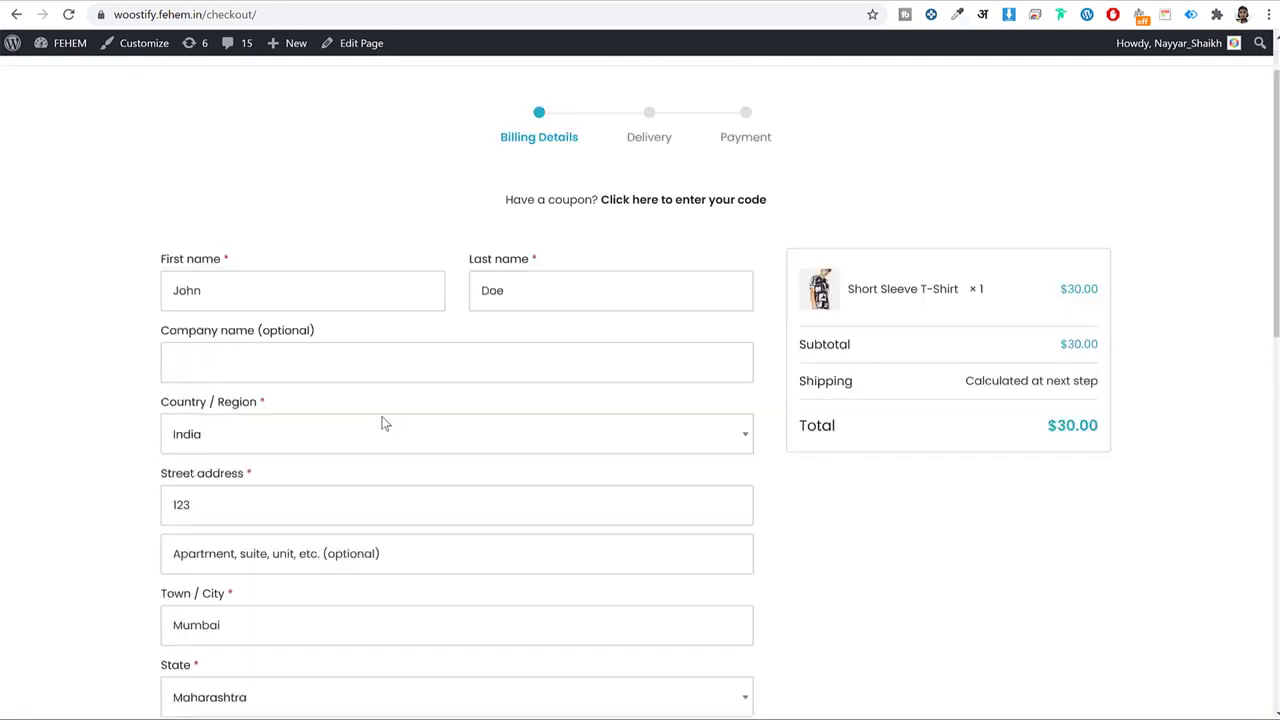
pyautogui.scroll(-8, 540, 470)
pyautogui.click(681, 460)
pyautogui.scroll(-1, 700, 430)
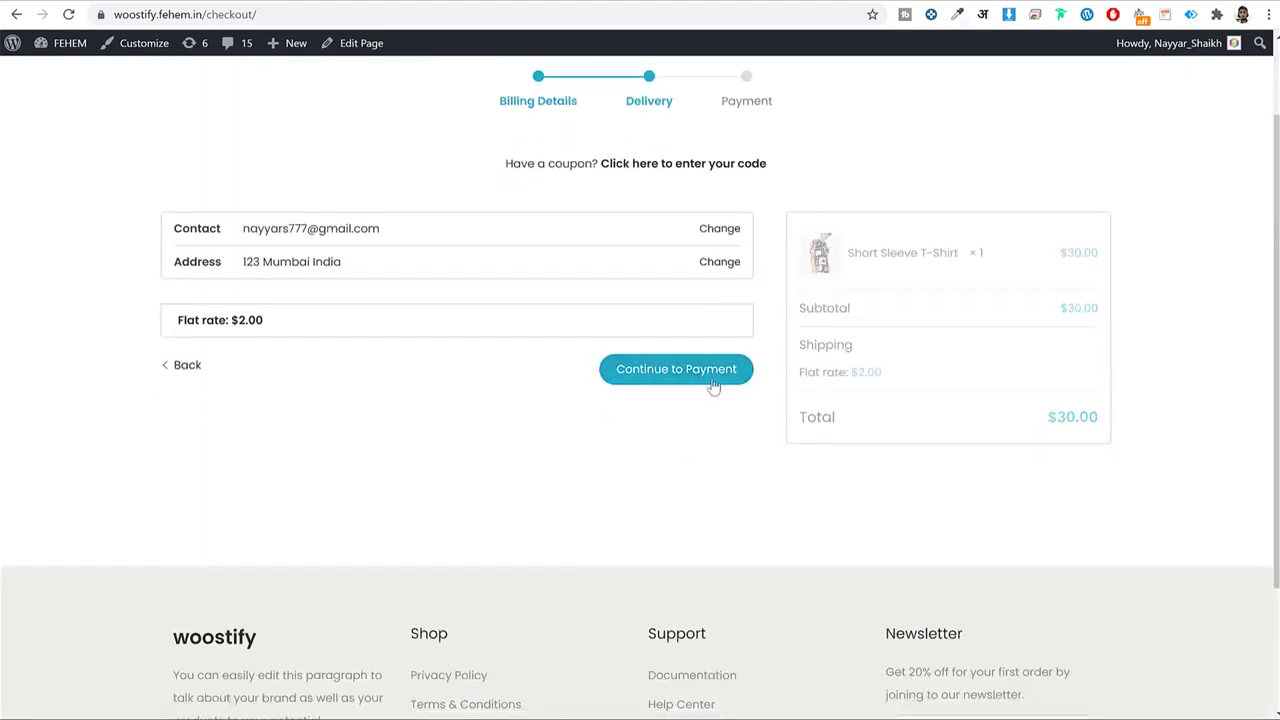
pyautogui.click(711, 378)
pyautogui.click(182, 590)
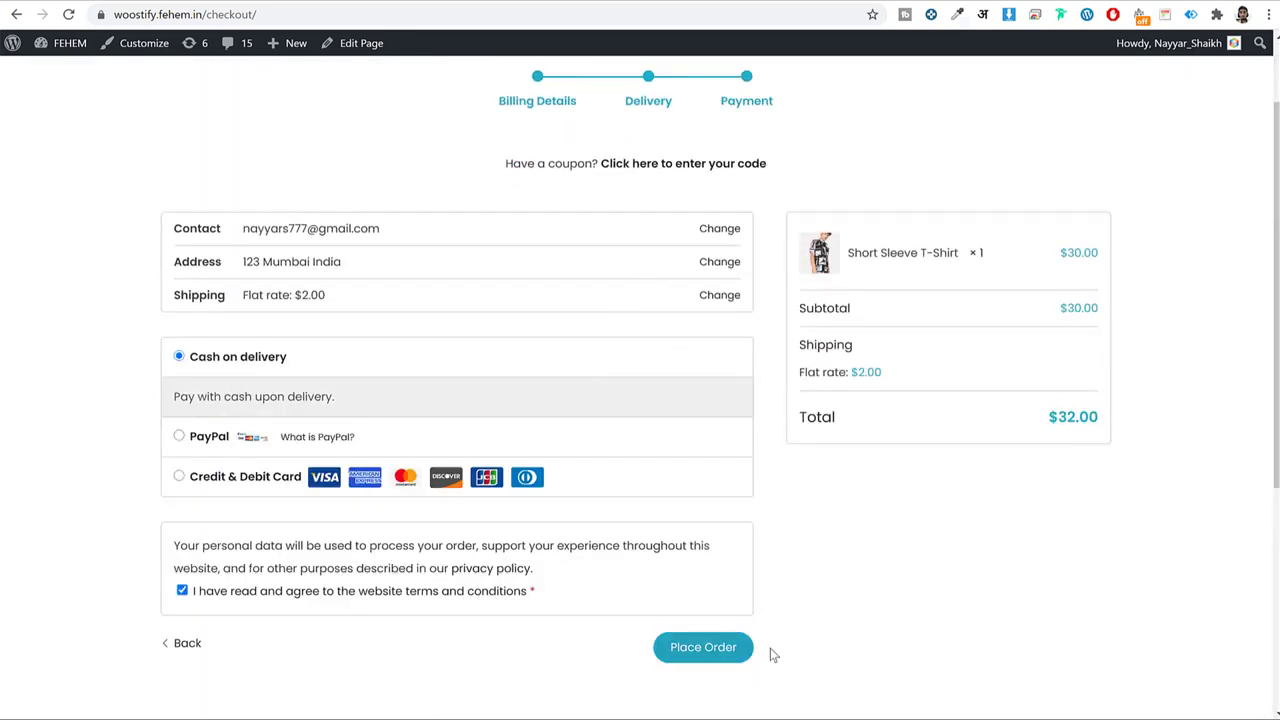
pyautogui.click(737, 650)
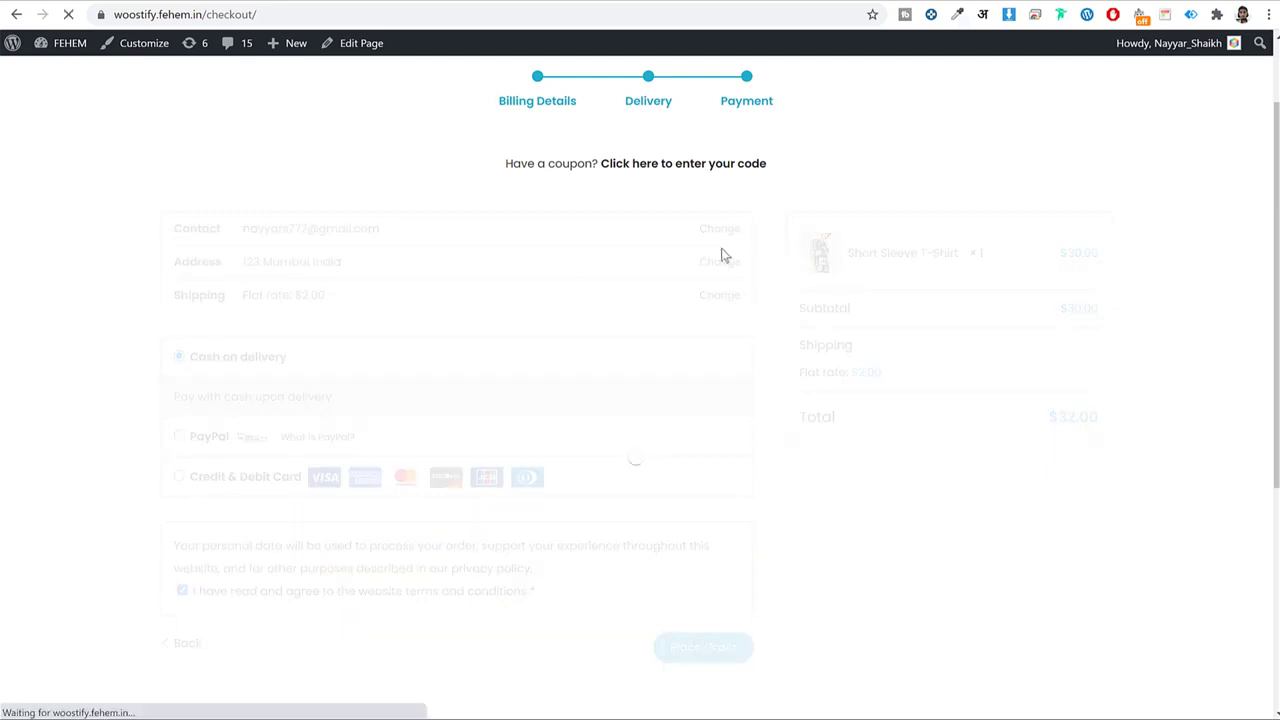
pyautogui.scroll(-5, 777, 380)
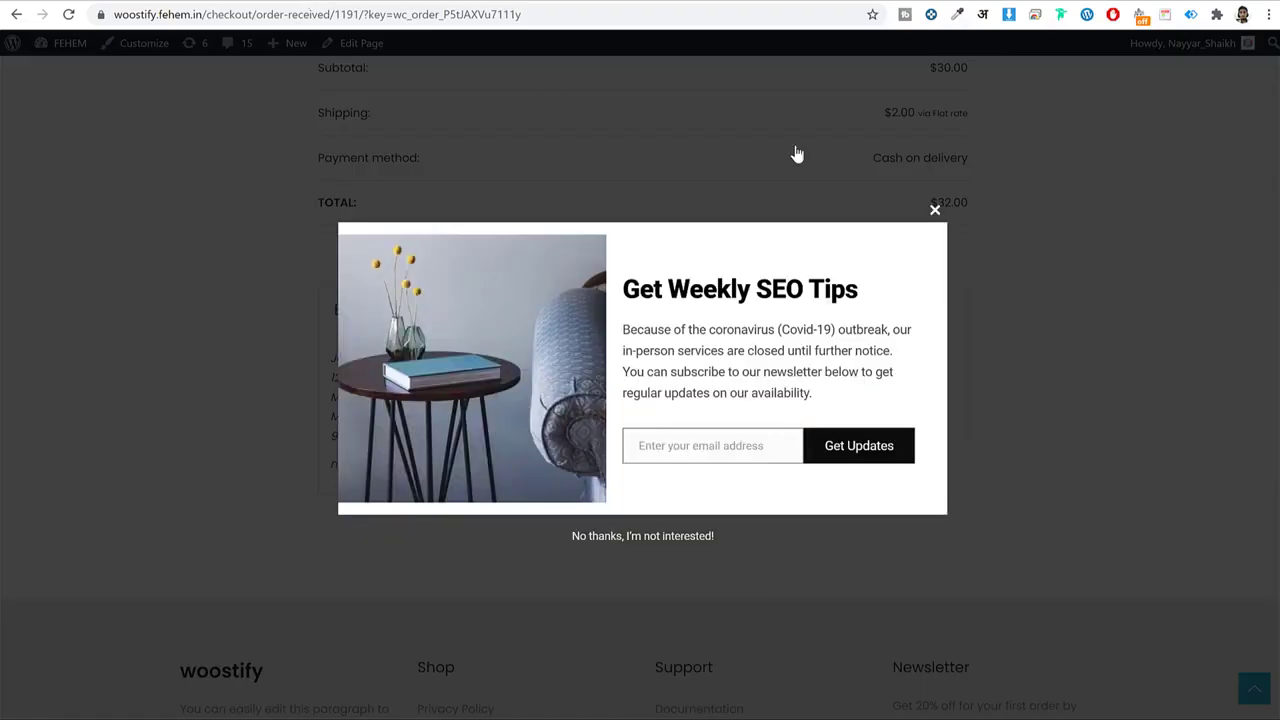
pyautogui.click(935, 210)
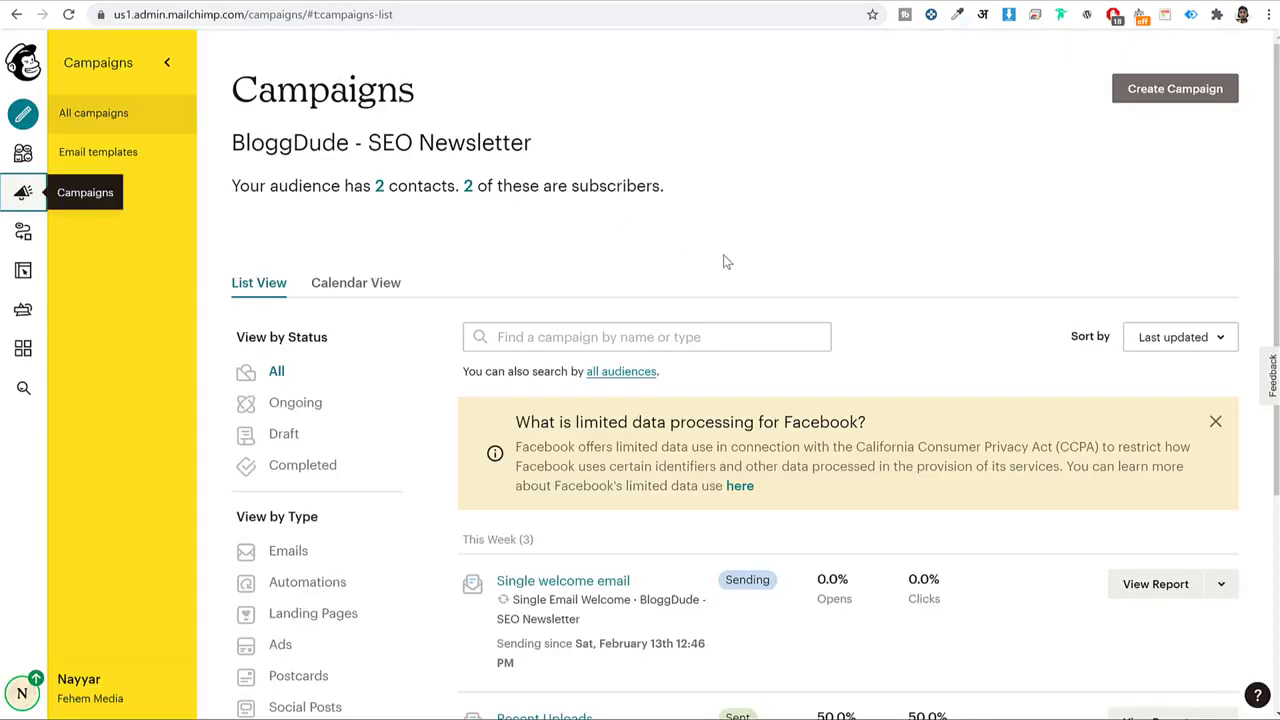
# - Reload Campaigns and start an automated email, showing the E-Commerce automation types
pyautogui.click(68, 15)
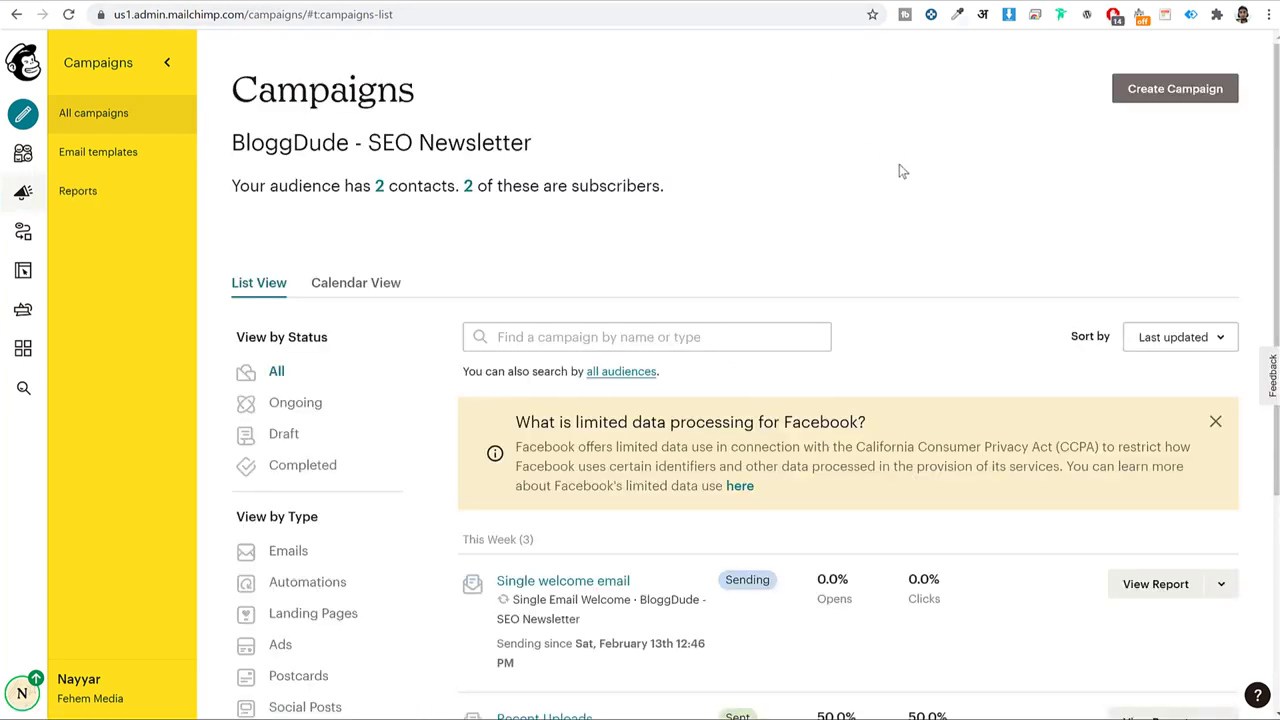
pyautogui.click(1143, 100)
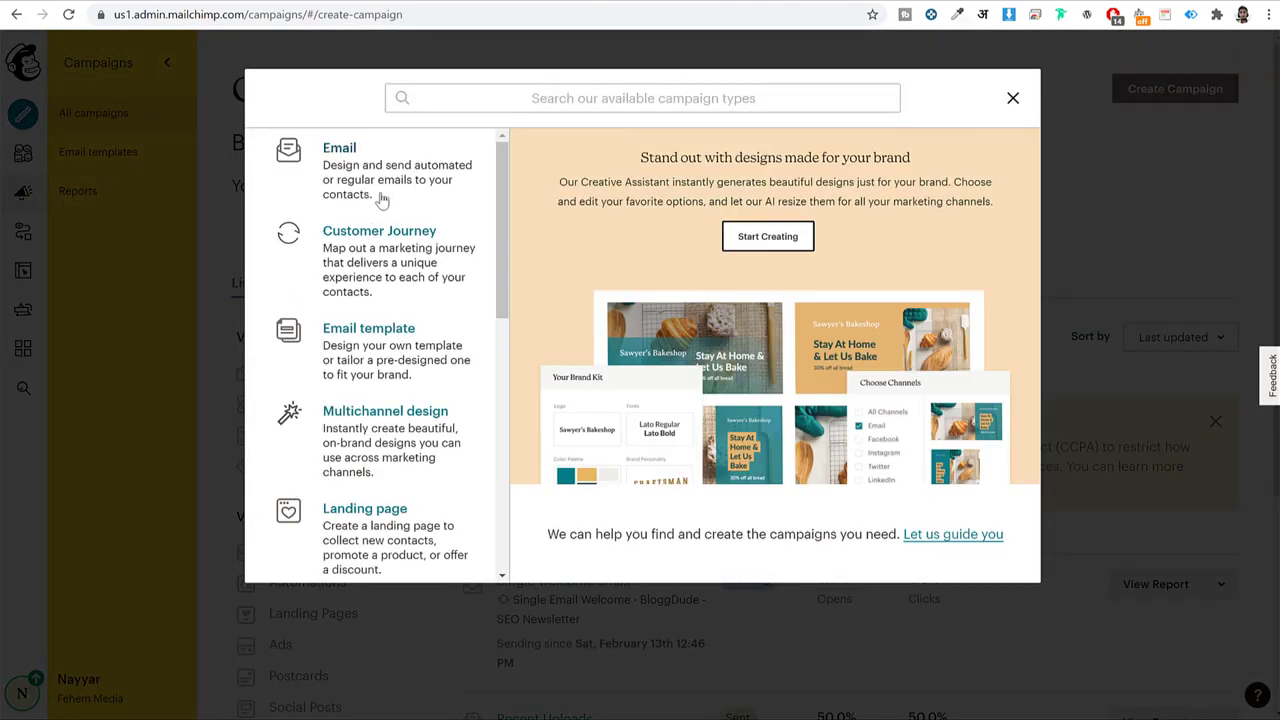
pyautogui.click(312, 183)
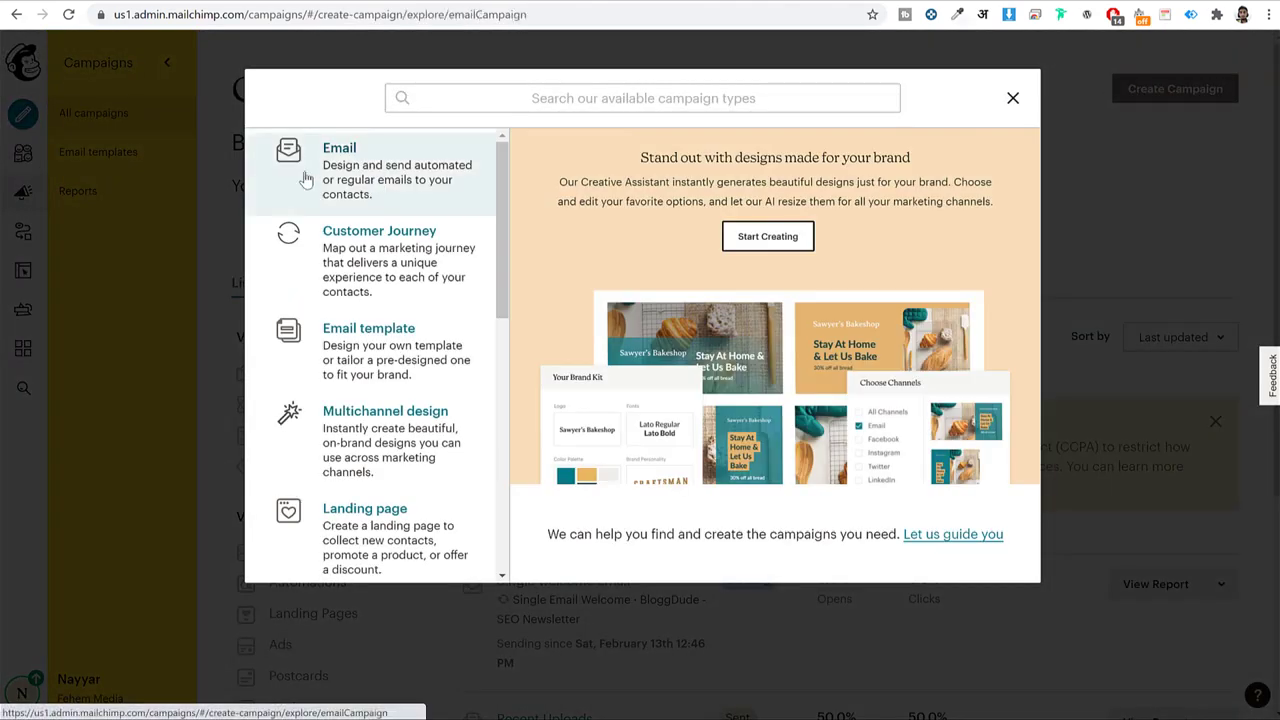
pyautogui.click(627, 160)
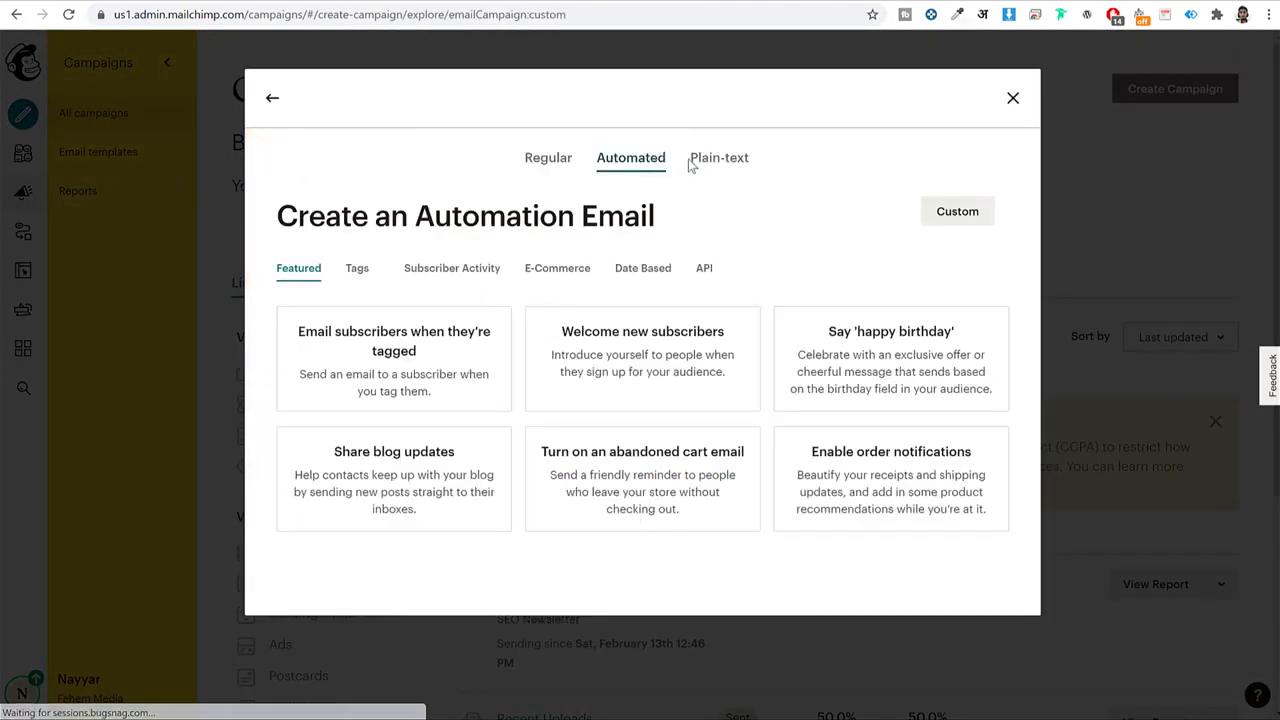
pyautogui.click(552, 270)
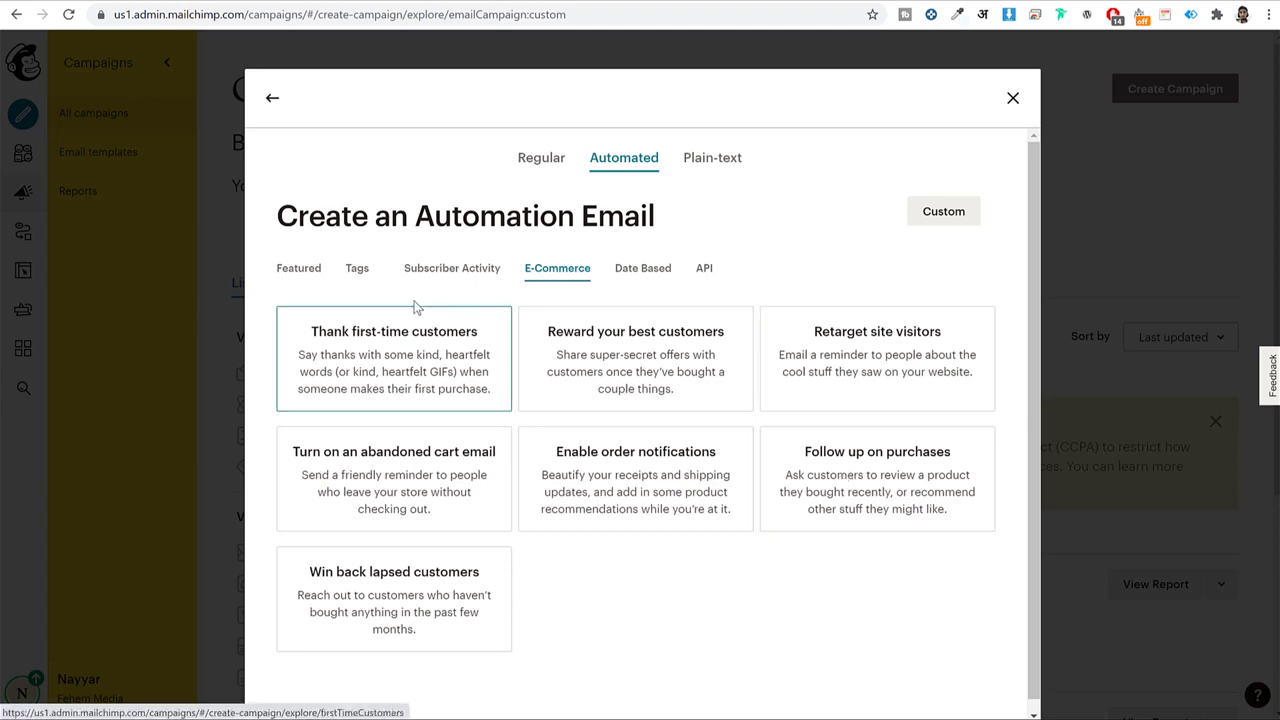
# - Create a Thank first-time customers automation for the BloggDude - SEO Newsletter audience
pyautogui.click(392, 357)
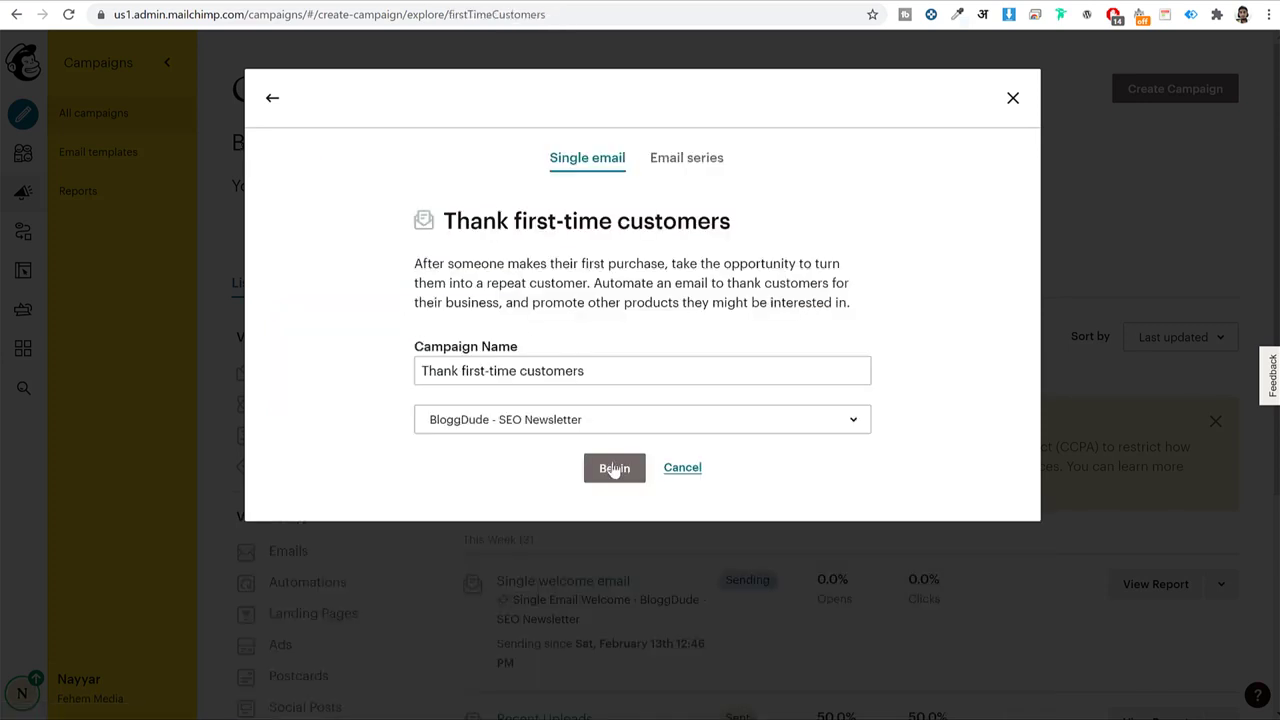
pyautogui.click(597, 430)
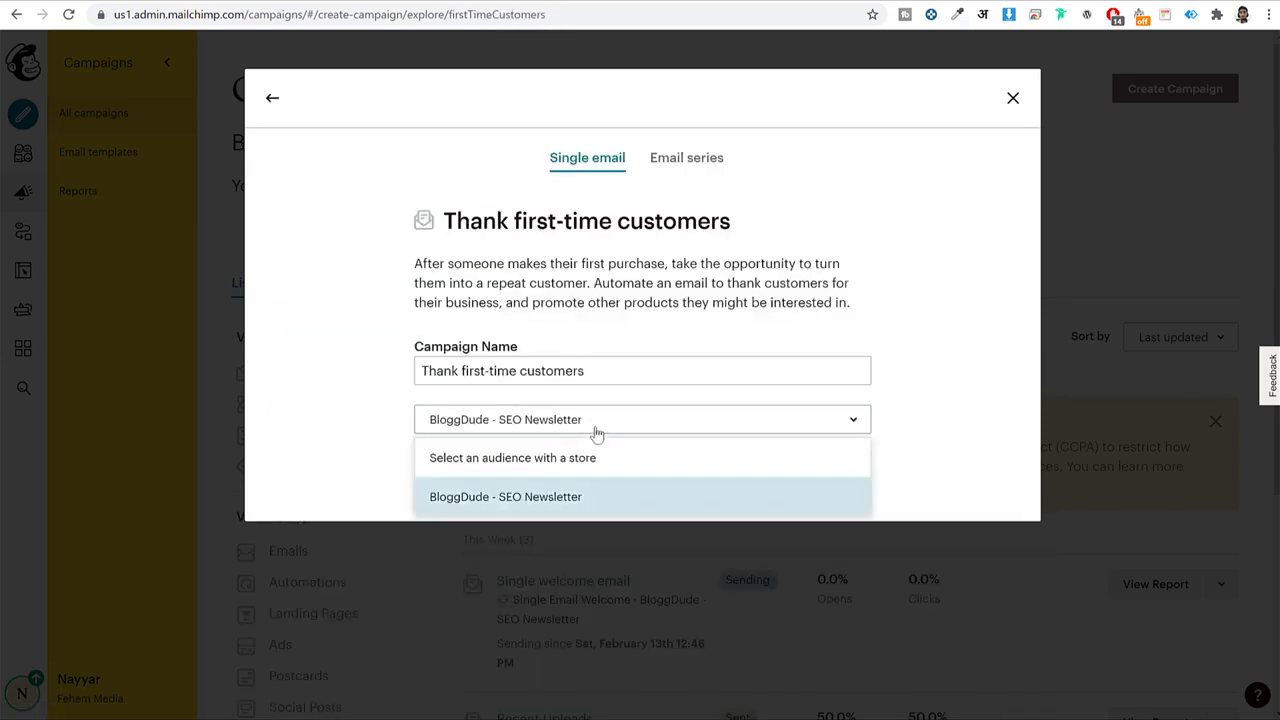
pyautogui.click(513, 496)
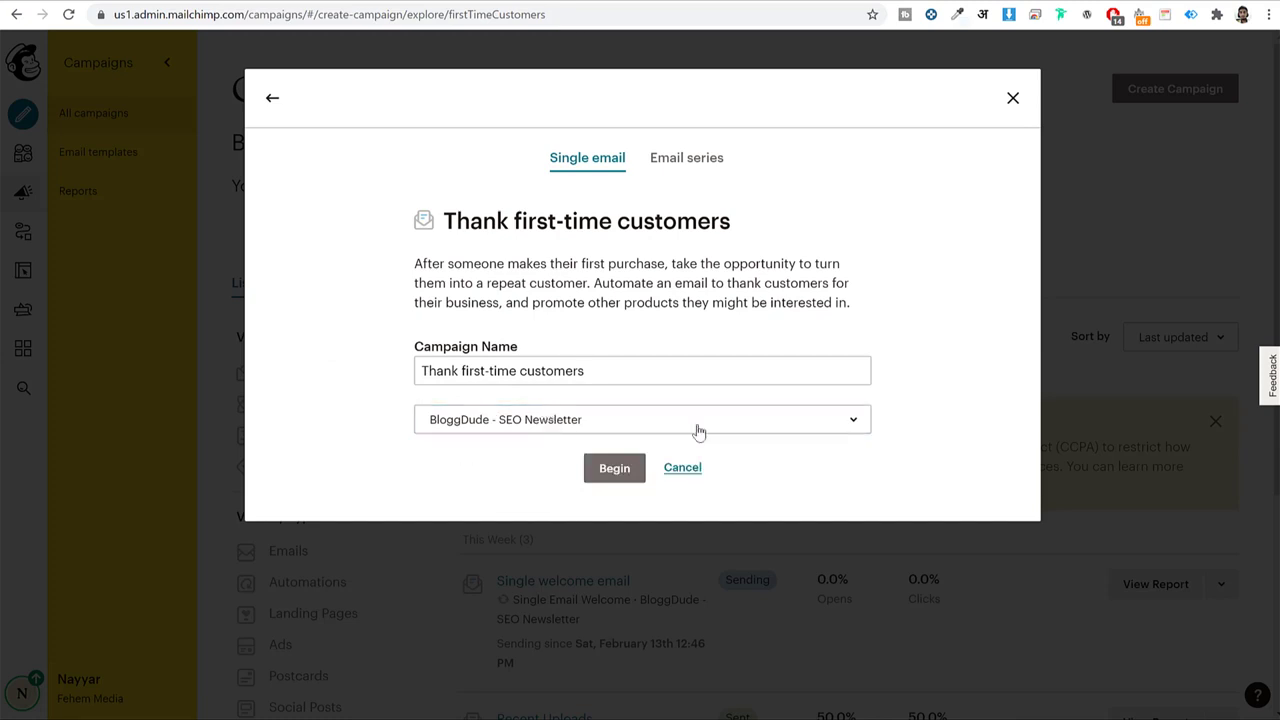
pyautogui.click(606, 418)
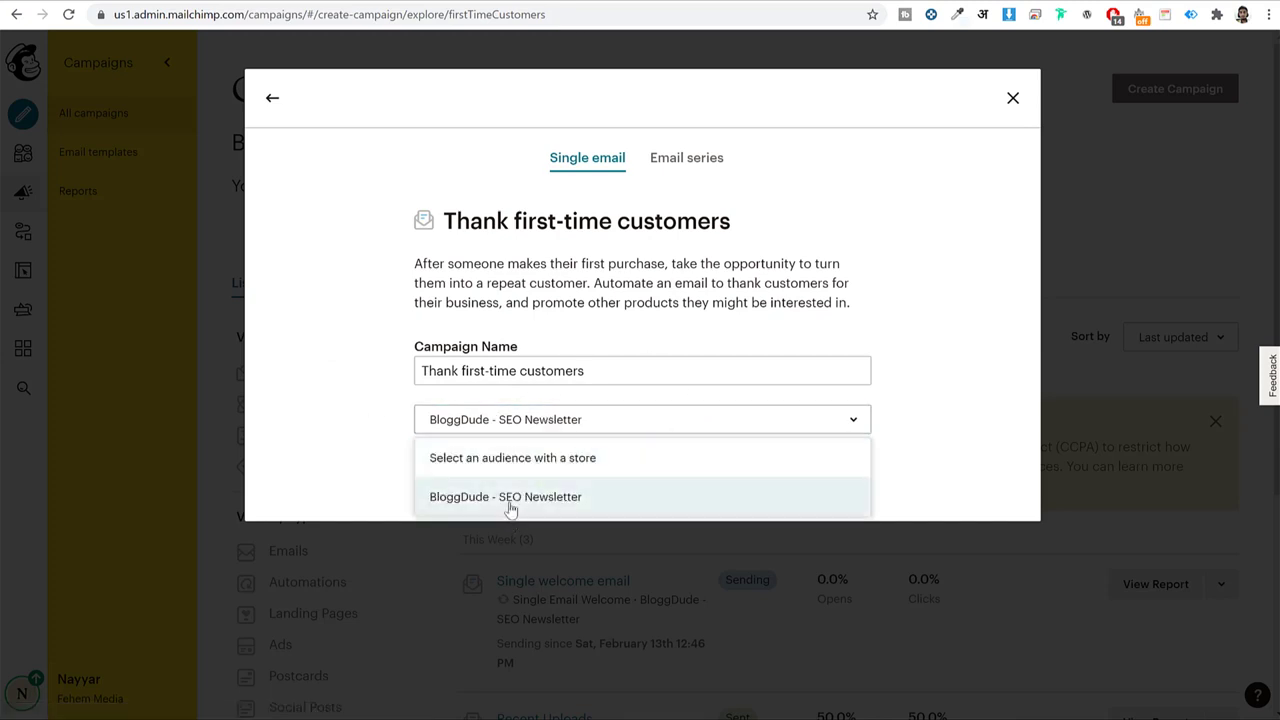
pyautogui.click(511, 509)
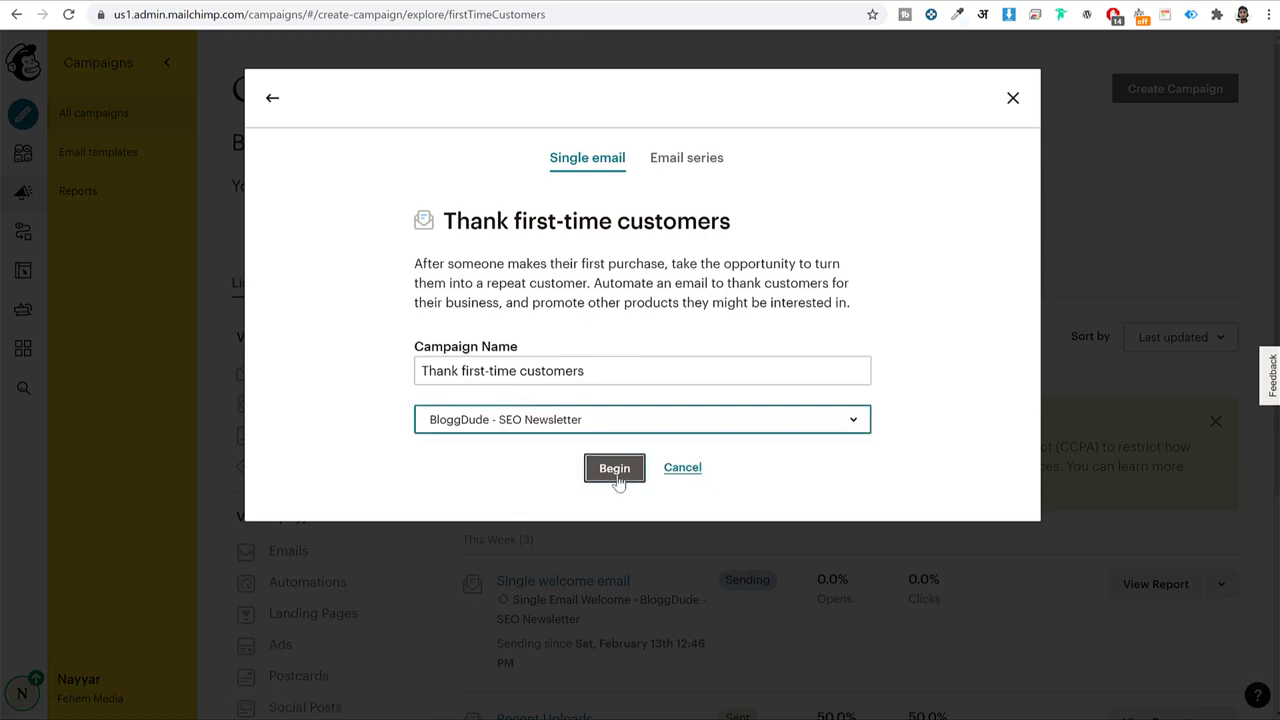
pyautogui.click(616, 476)
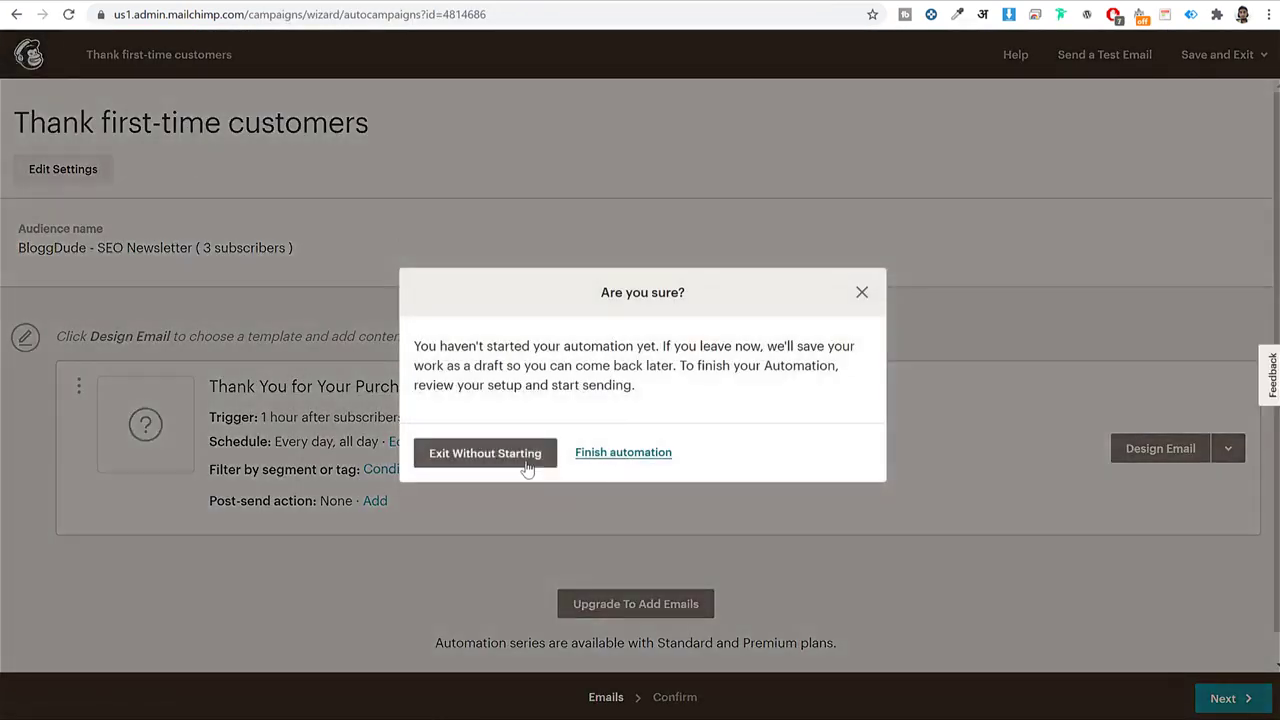
# - Exit the automation without starting it and begin a new campaign from Campaigns
pyautogui.click(526, 456)
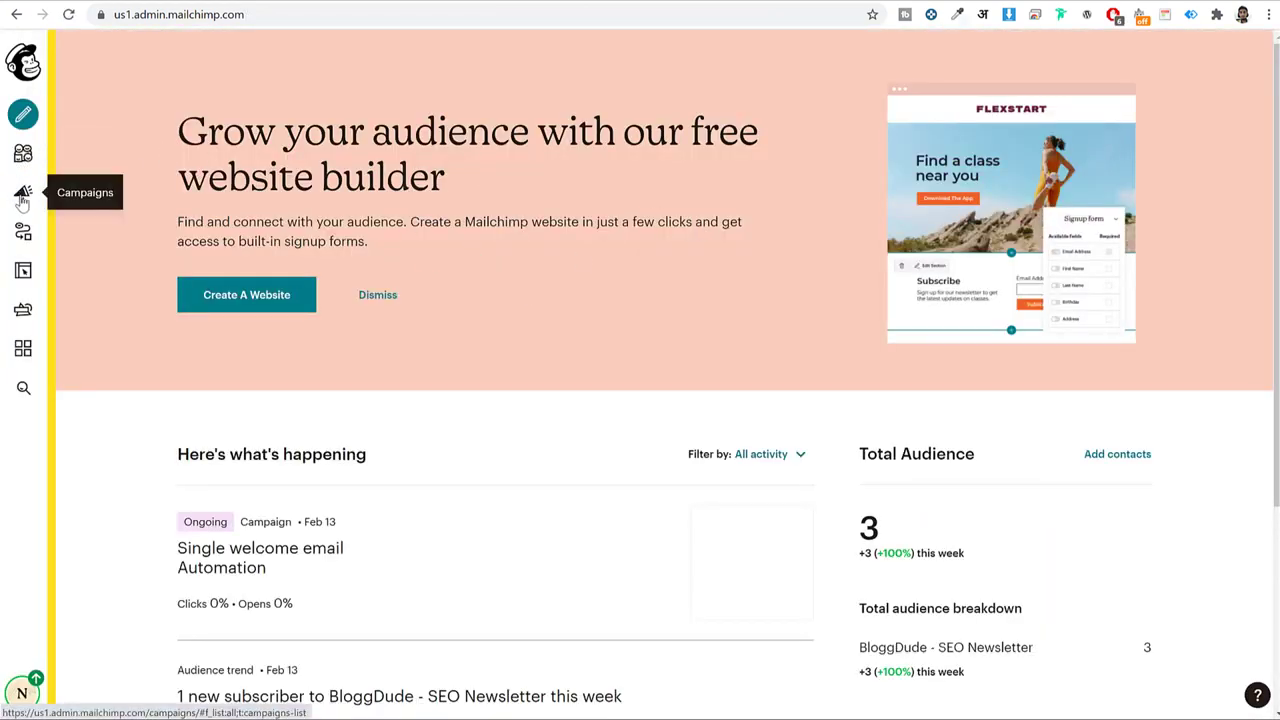
pyautogui.click(23, 192)
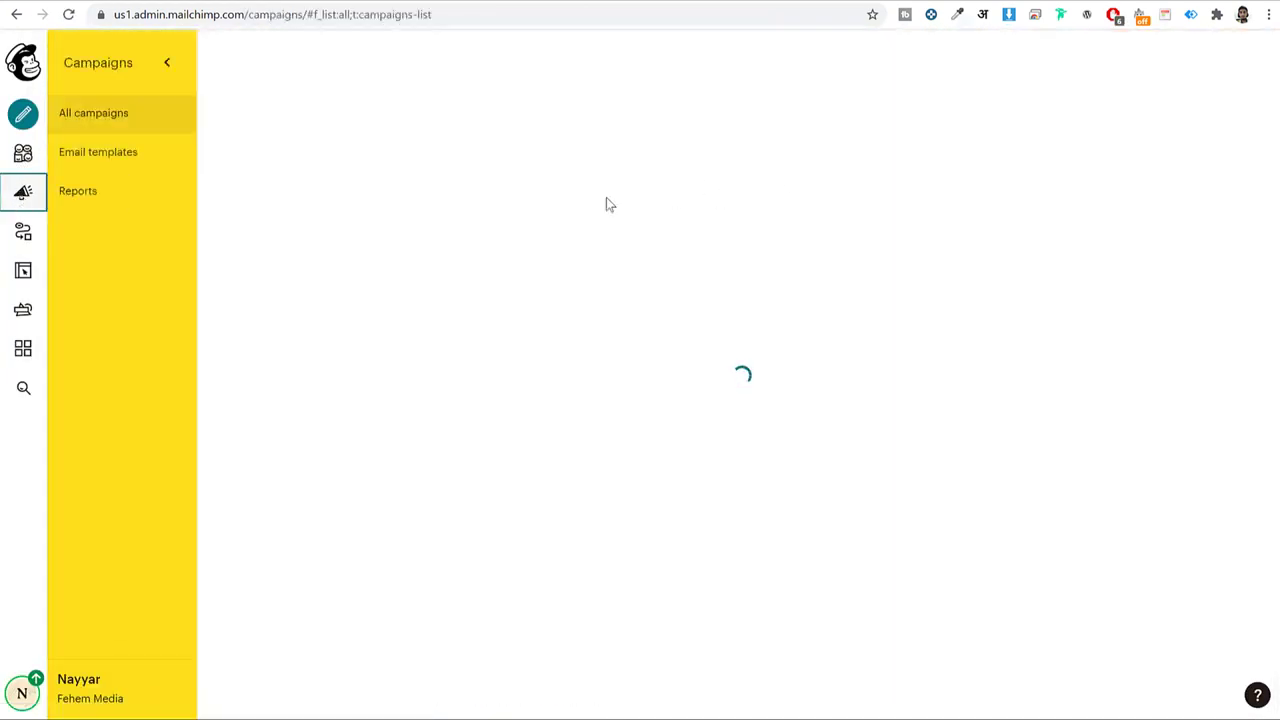
pyautogui.click(1143, 90)
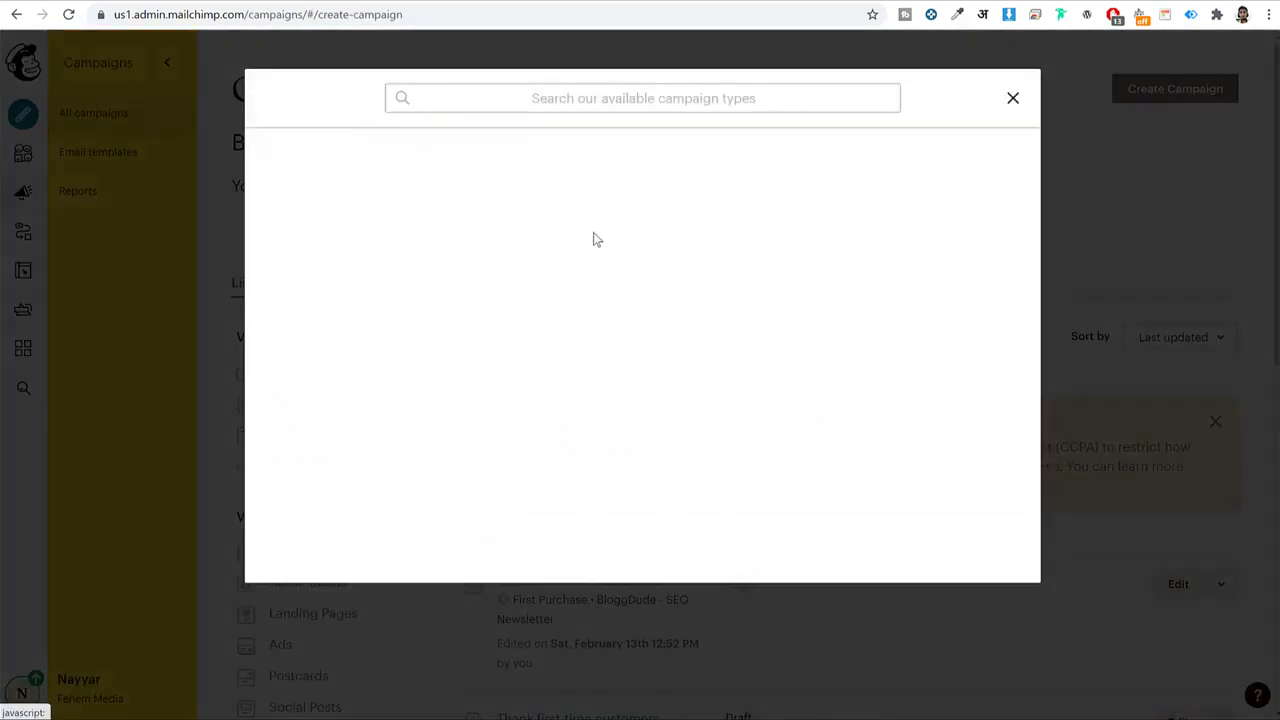
# - Create a single-email (not series) Thank first-time customers automation from the E-Commerce automations
pyautogui.click(489, 177)
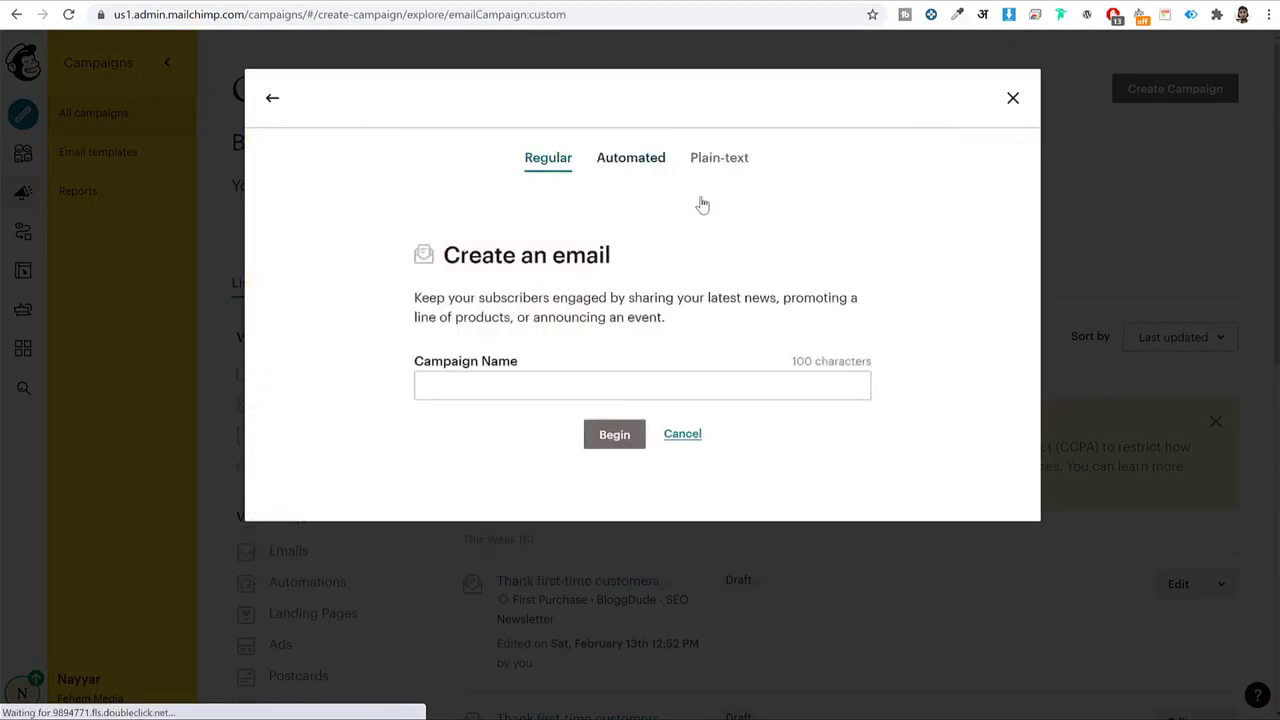
pyautogui.click(631, 158)
pyautogui.click(630, 270)
pyautogui.click(553, 269)
pyautogui.click(414, 358)
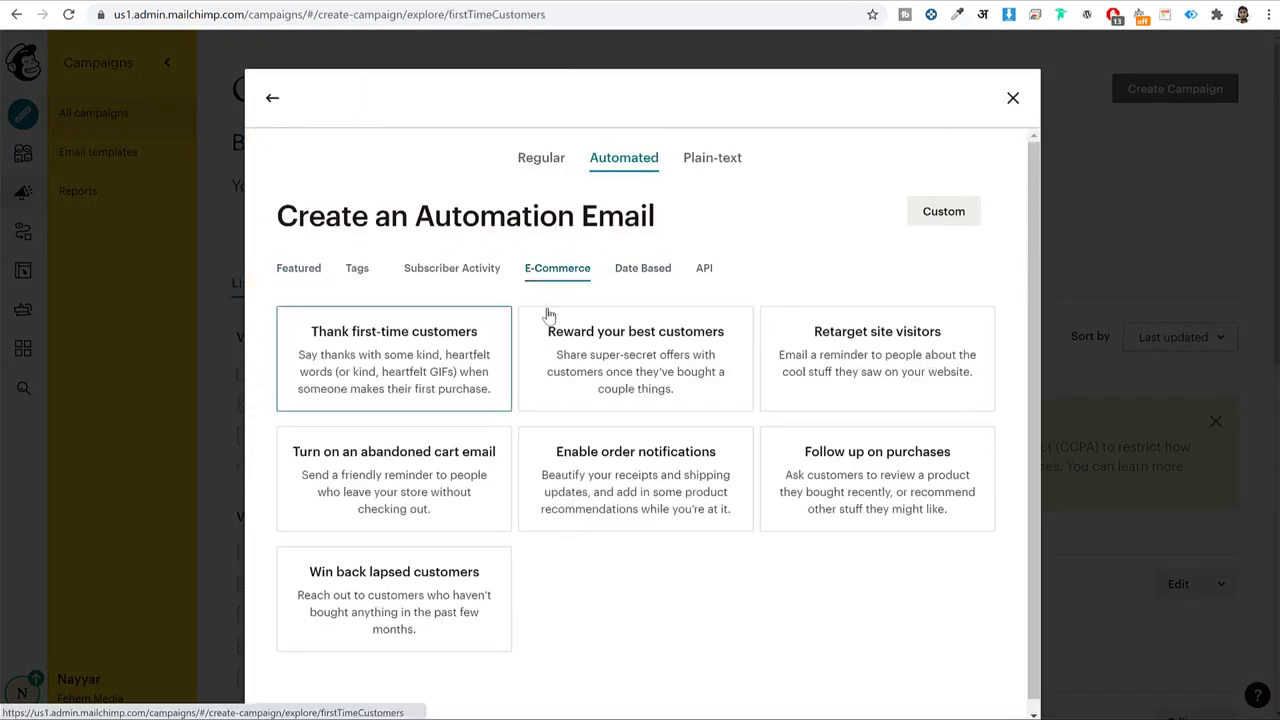
pyautogui.click(686, 162)
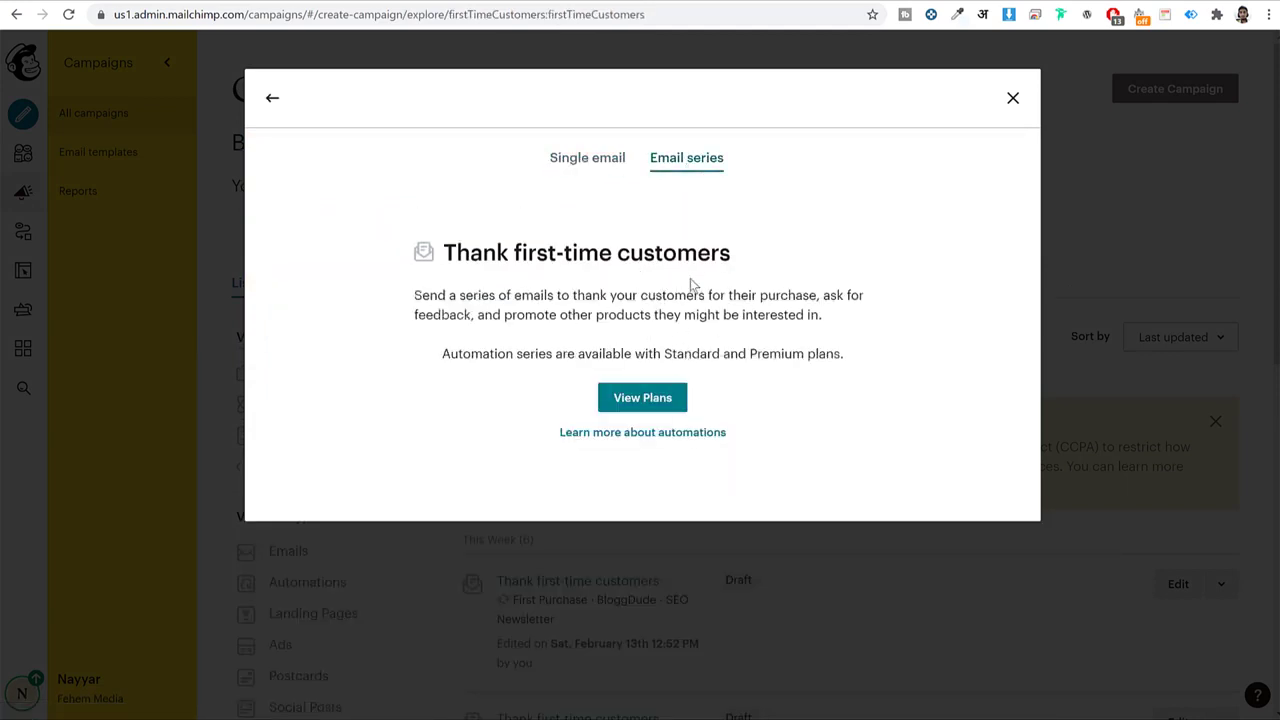
pyautogui.click(582, 160)
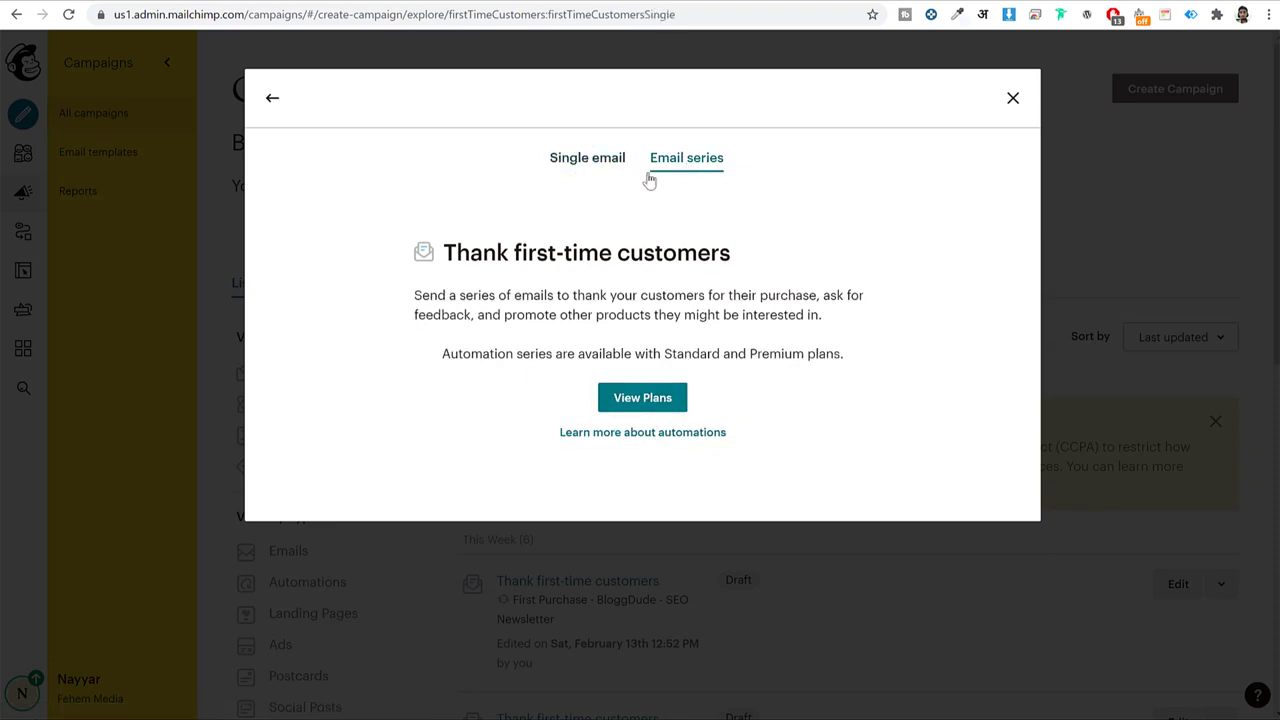
pyautogui.click(614, 470)
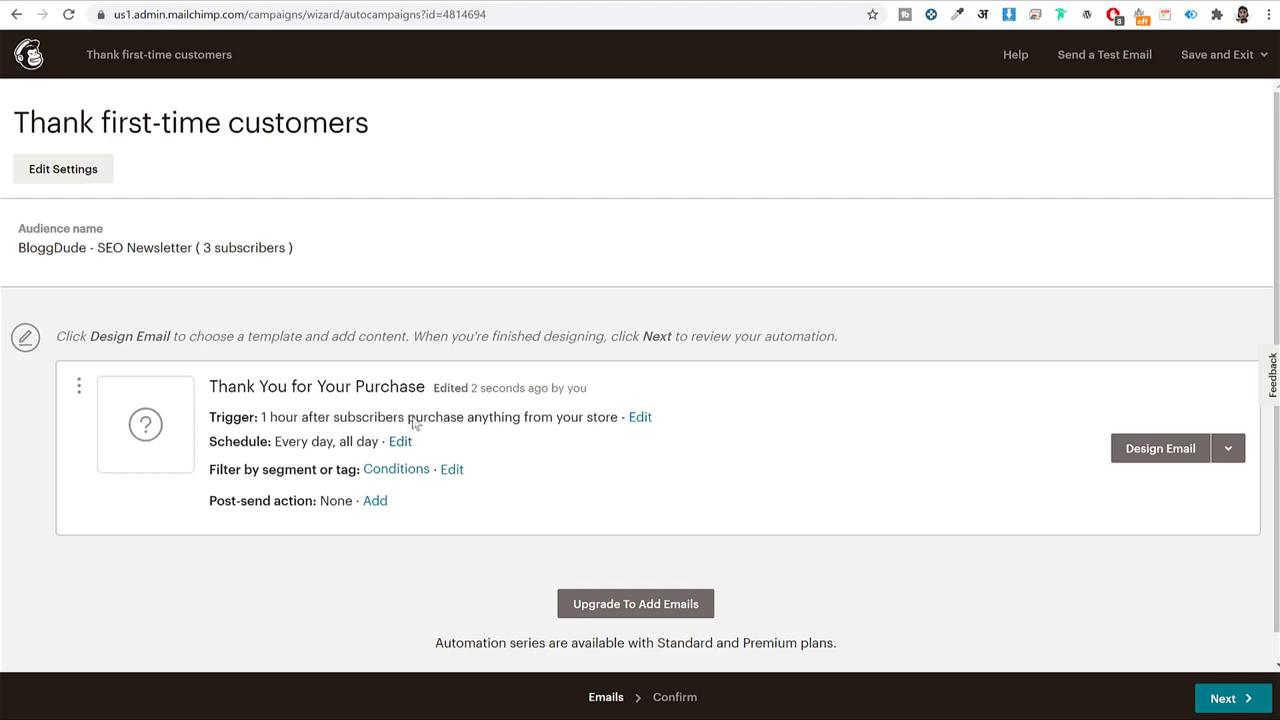
pyautogui.click(641, 419)
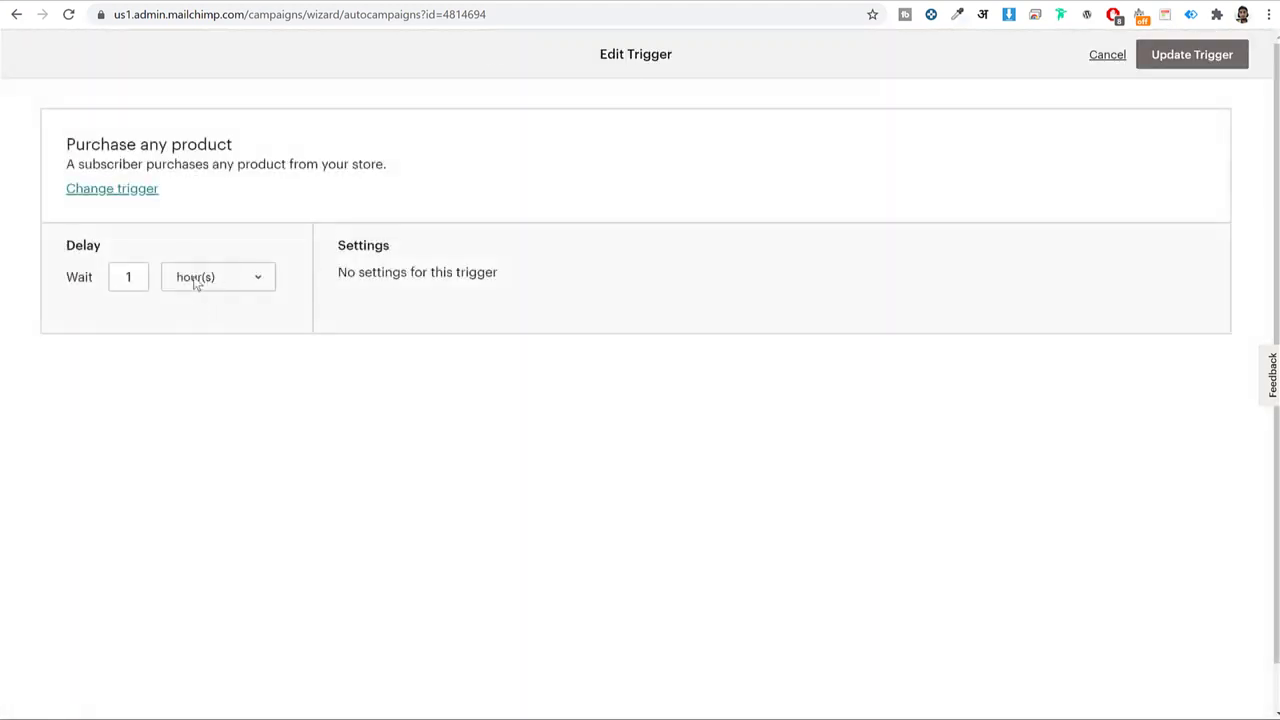
pyautogui.click(192, 286)
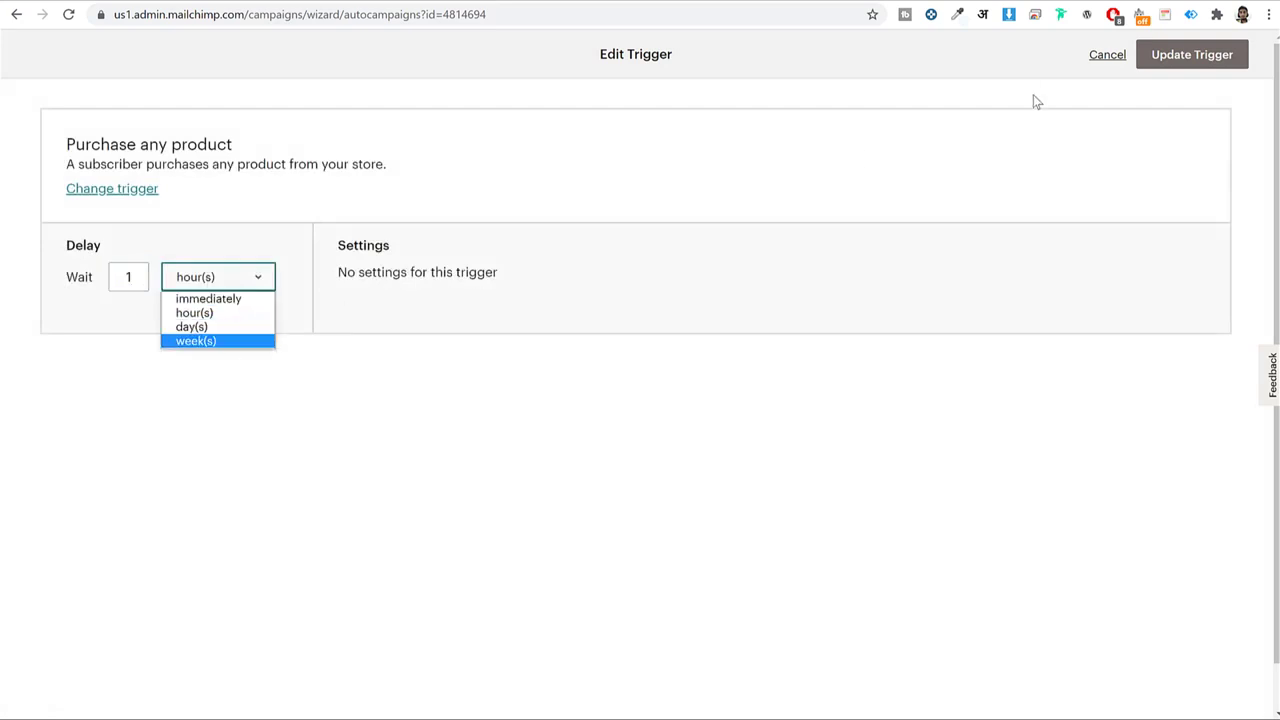
pyautogui.click(1108, 56)
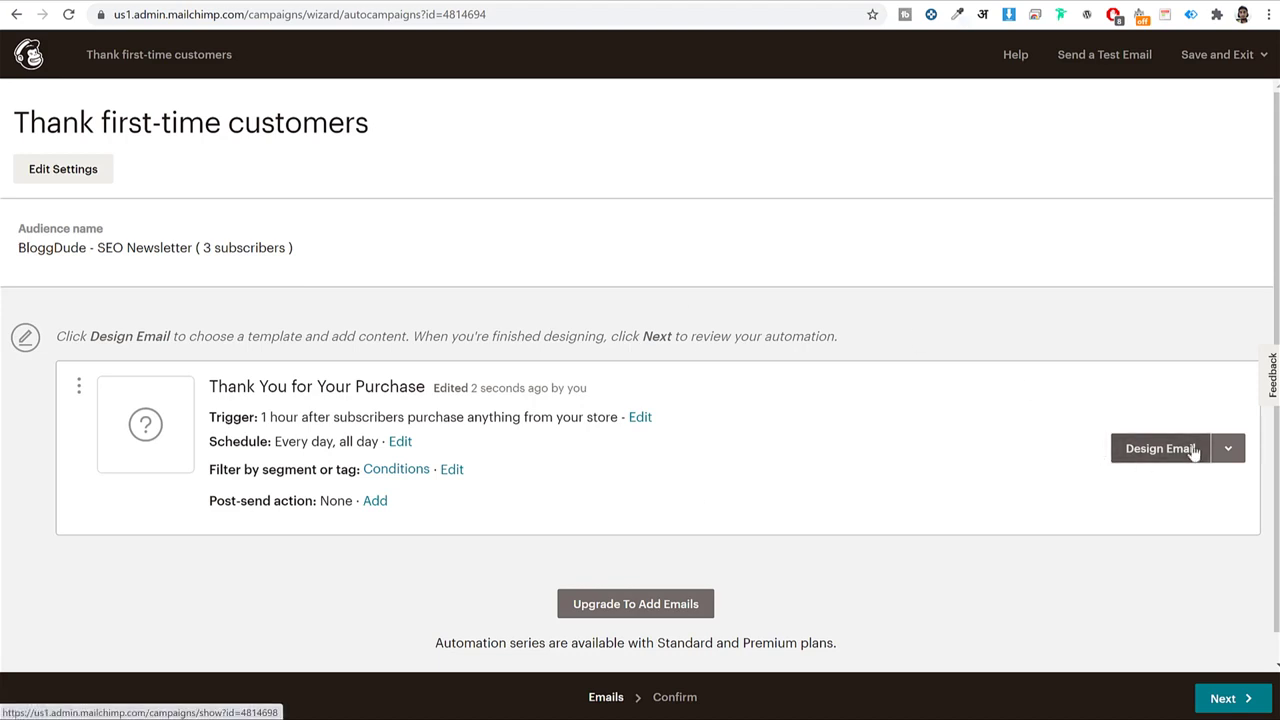
pyautogui.click(1228, 449)
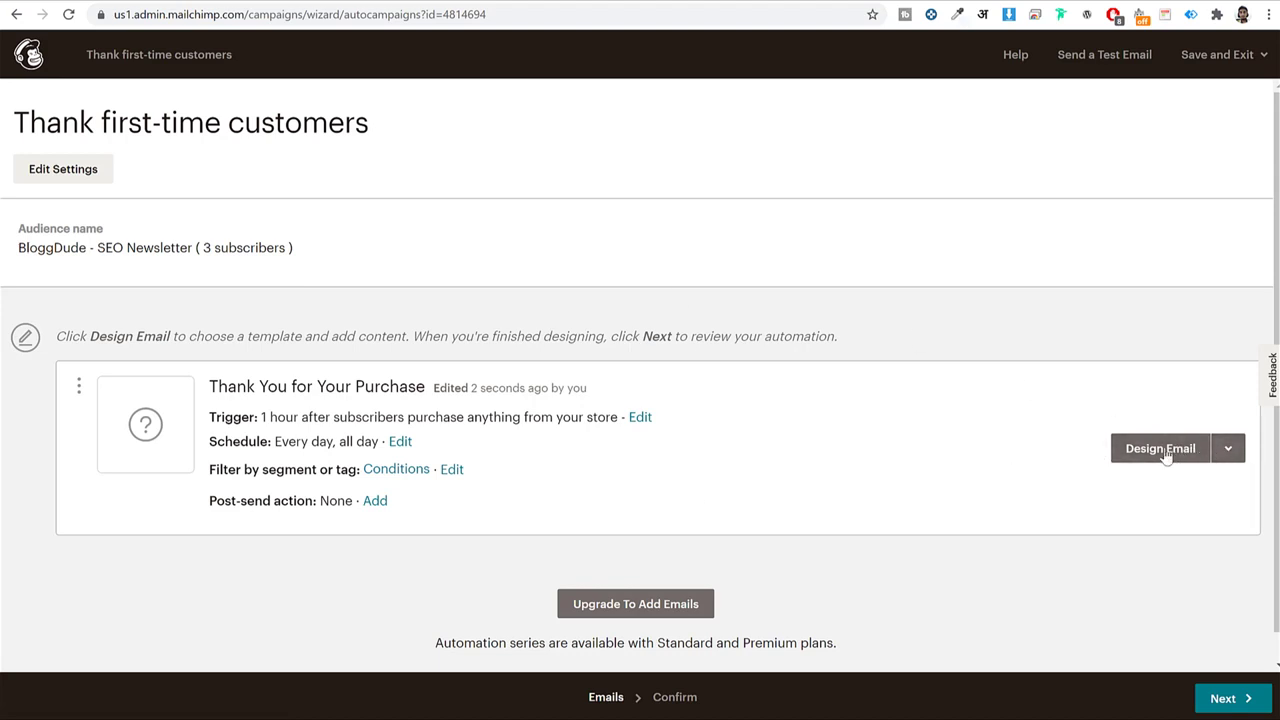
# - Open the thank-you email's design and review its internal name and Store Newsletter subject
pyautogui.click(1166, 451)
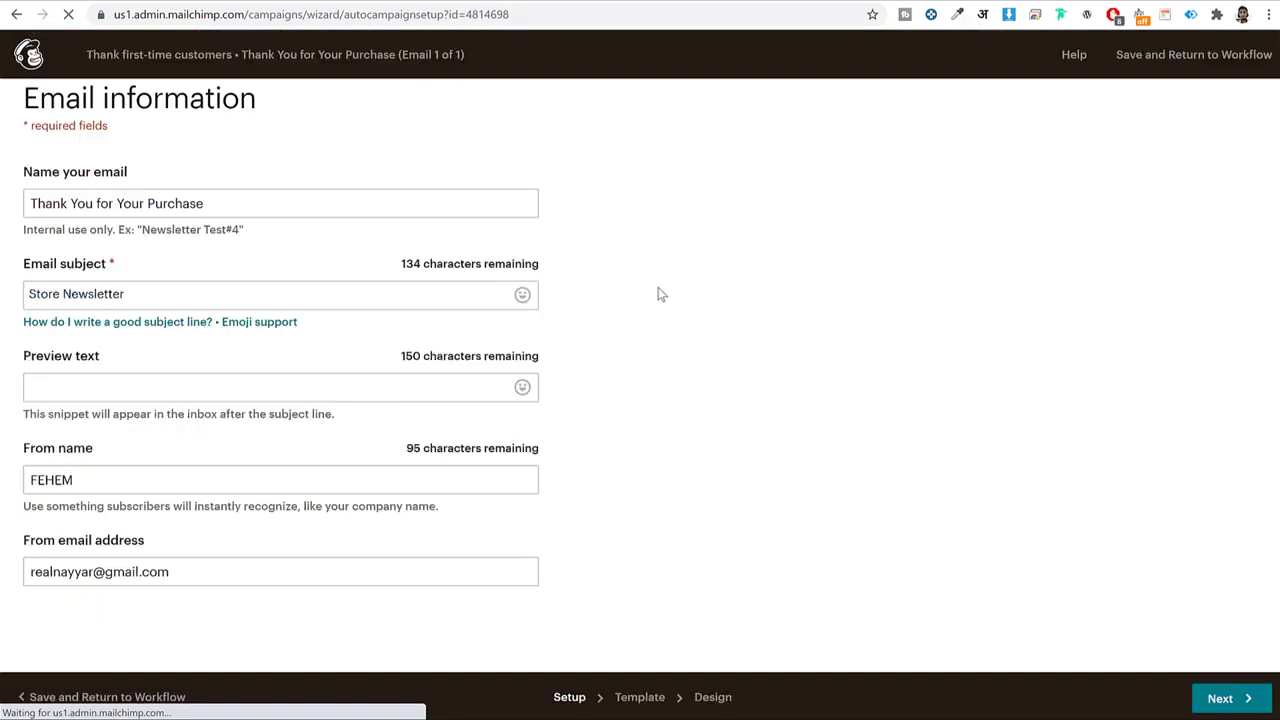
pyautogui.click(275, 207)
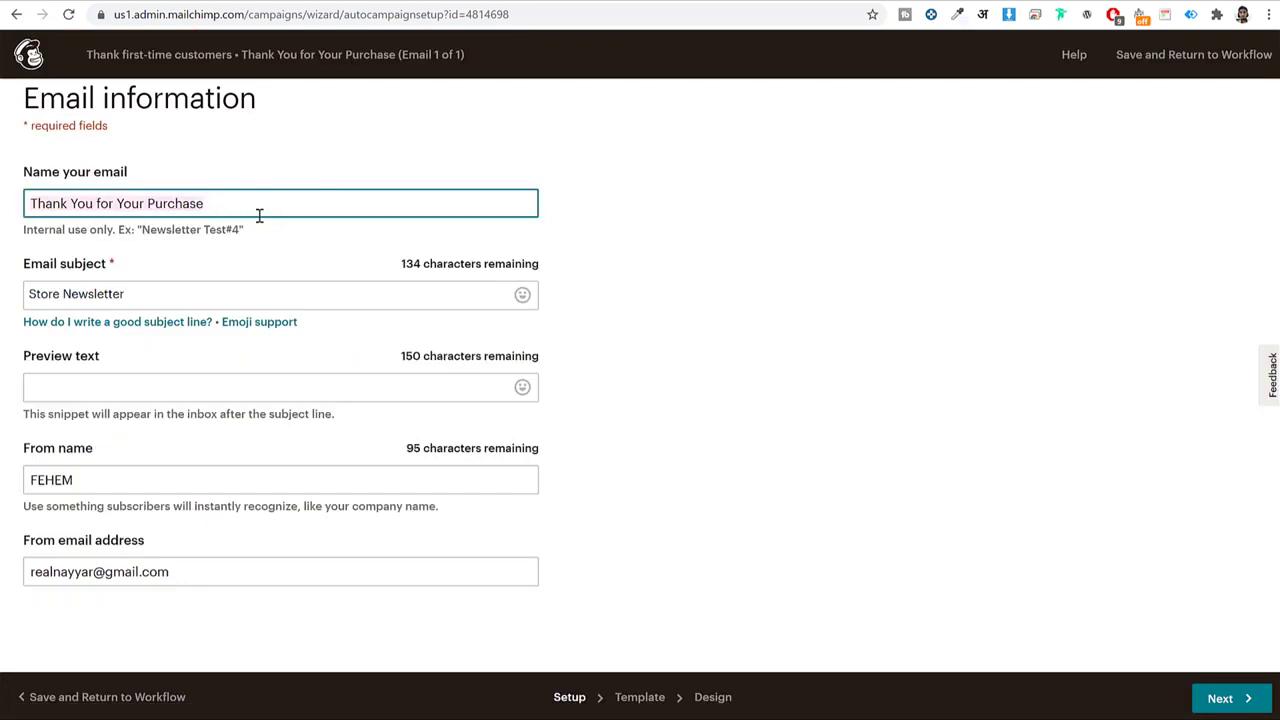
pyautogui.click(211, 298)
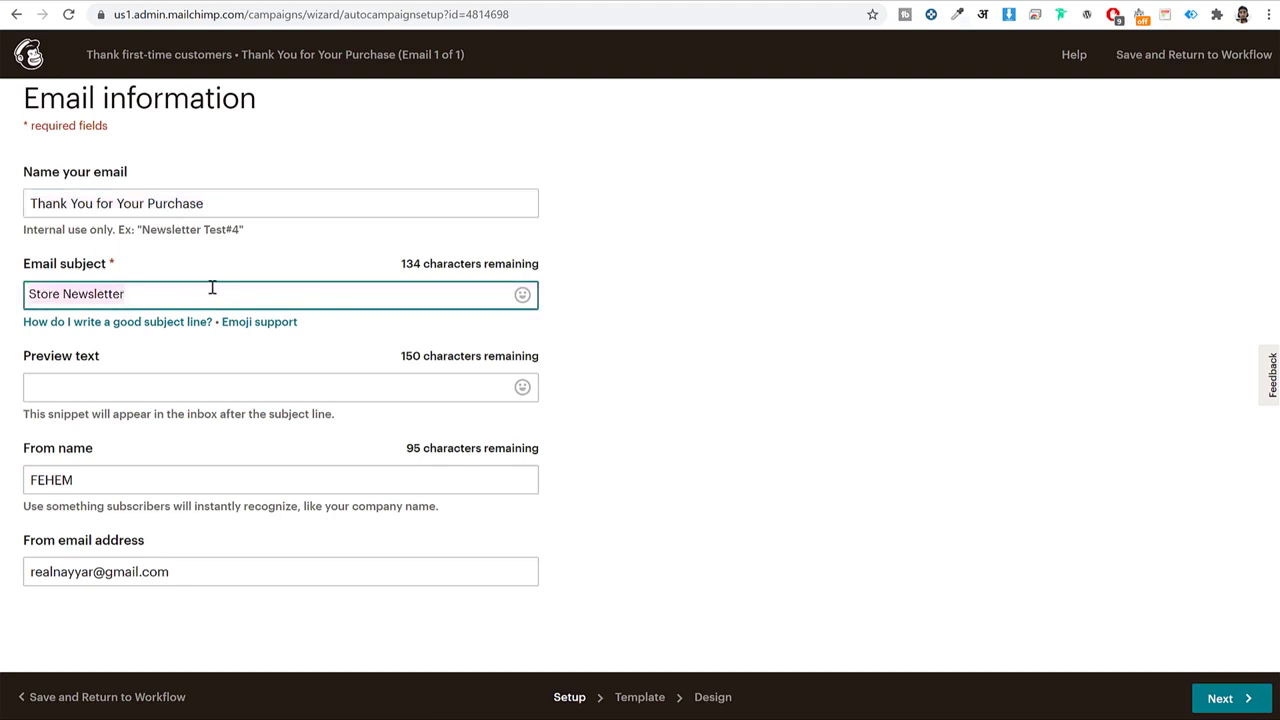
# - Set the sender name to Fehem Products and change the sender e-mail address
pyautogui.click(168, 488)
pyautogui.press('BackSpace')
pyautogui.press('BackSpace')
pyautogui.press('BackSpace')
pyautogui.press('BackSpace')
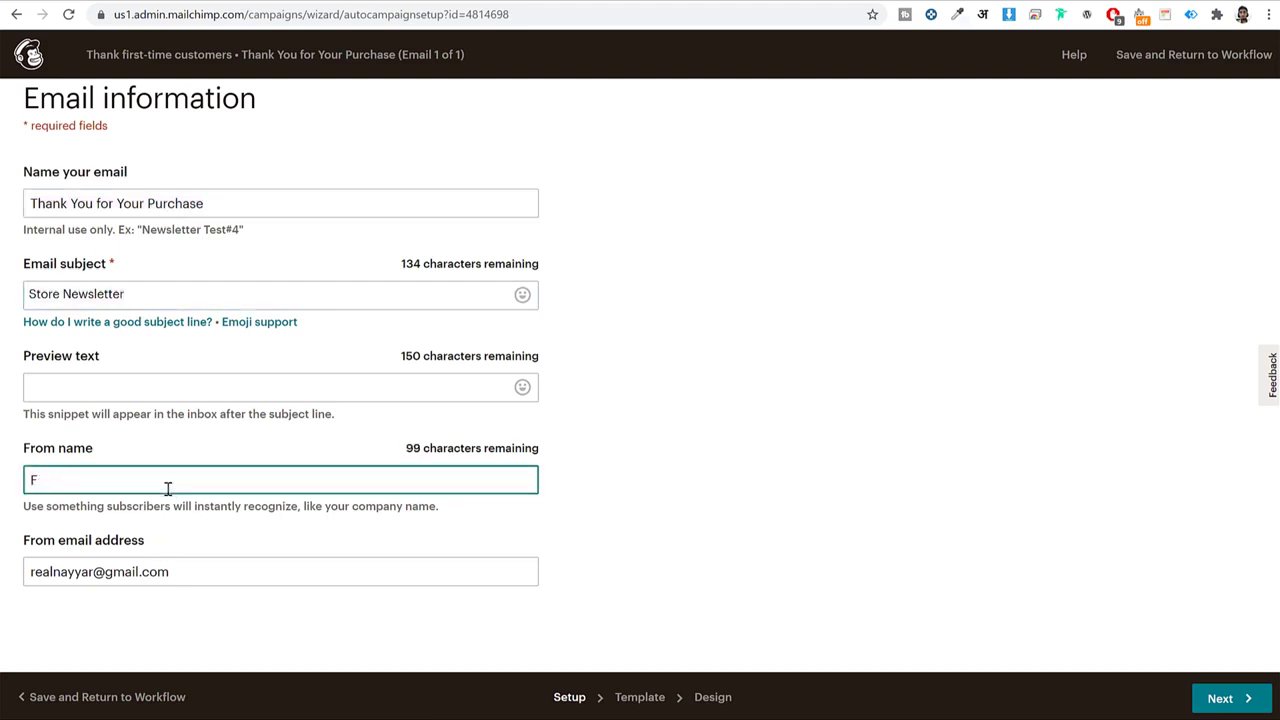
pyautogui.write('Fehe')
pyautogui.press('BackSpace')
pyautogui.write('em Products')
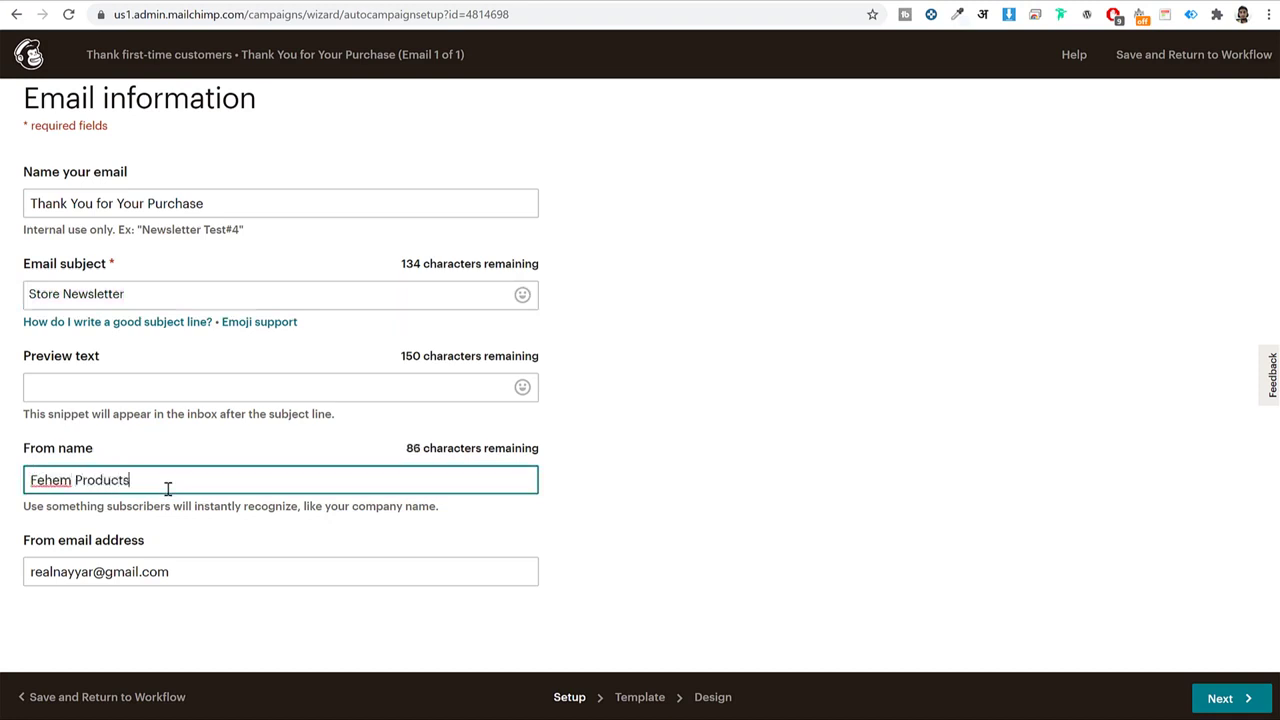
pyautogui.click(229, 579)
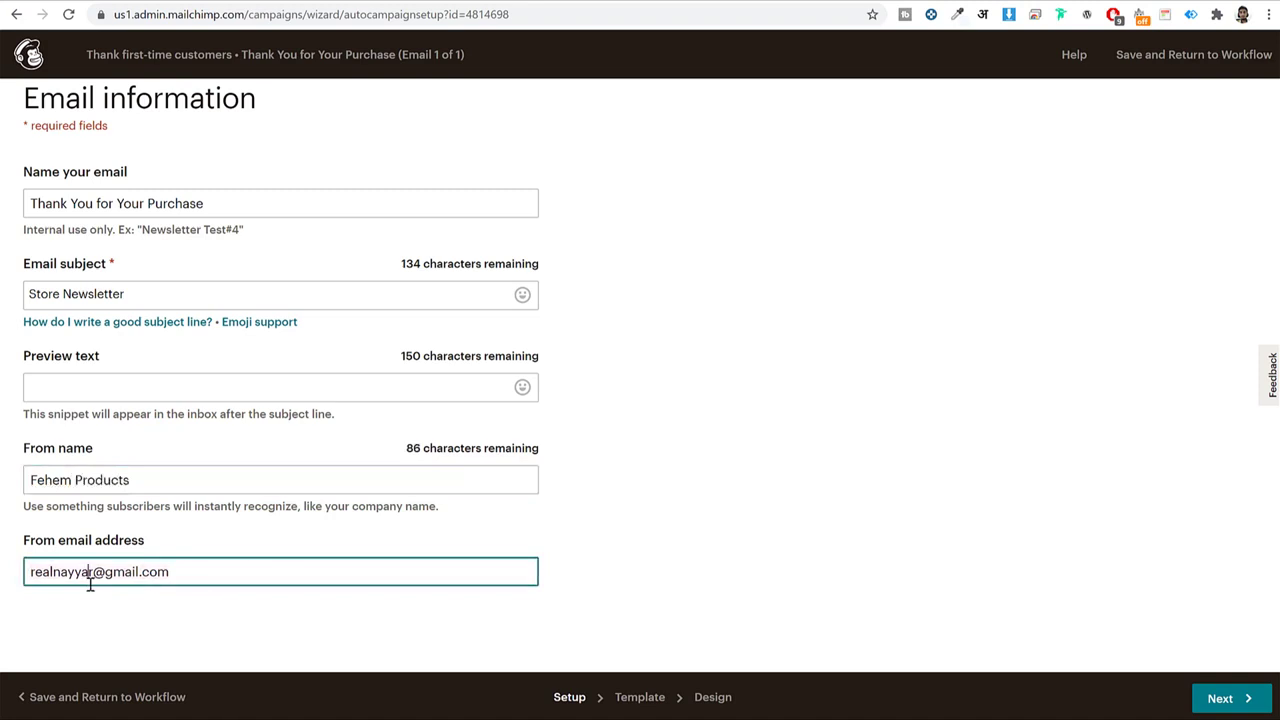
pyautogui.write('aslinayyar')
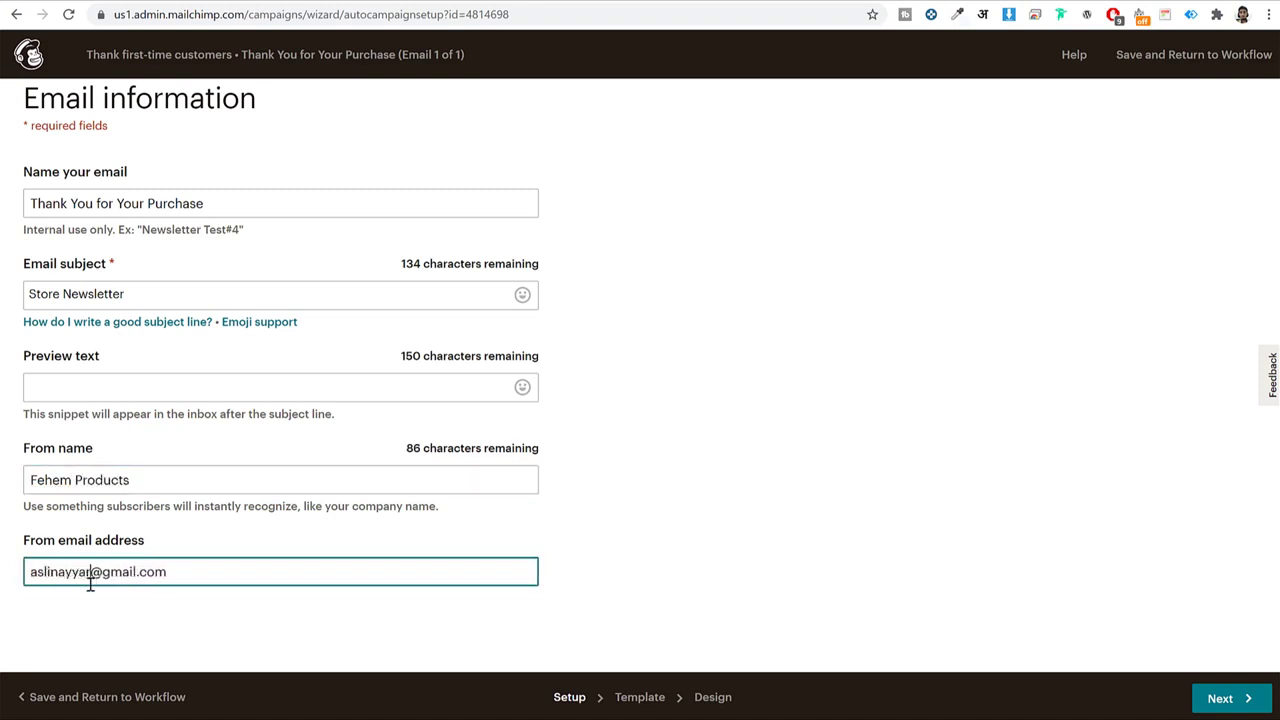
pyautogui.click(758, 368)
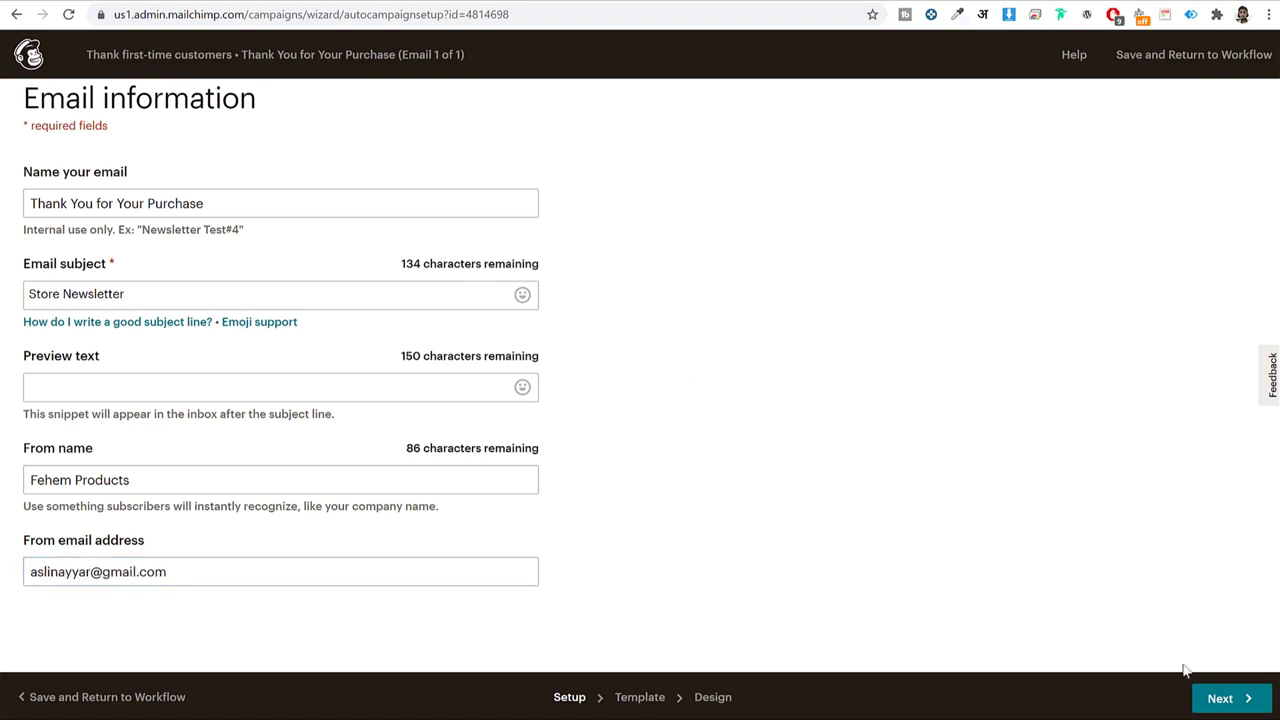
pyautogui.click(1241, 703)
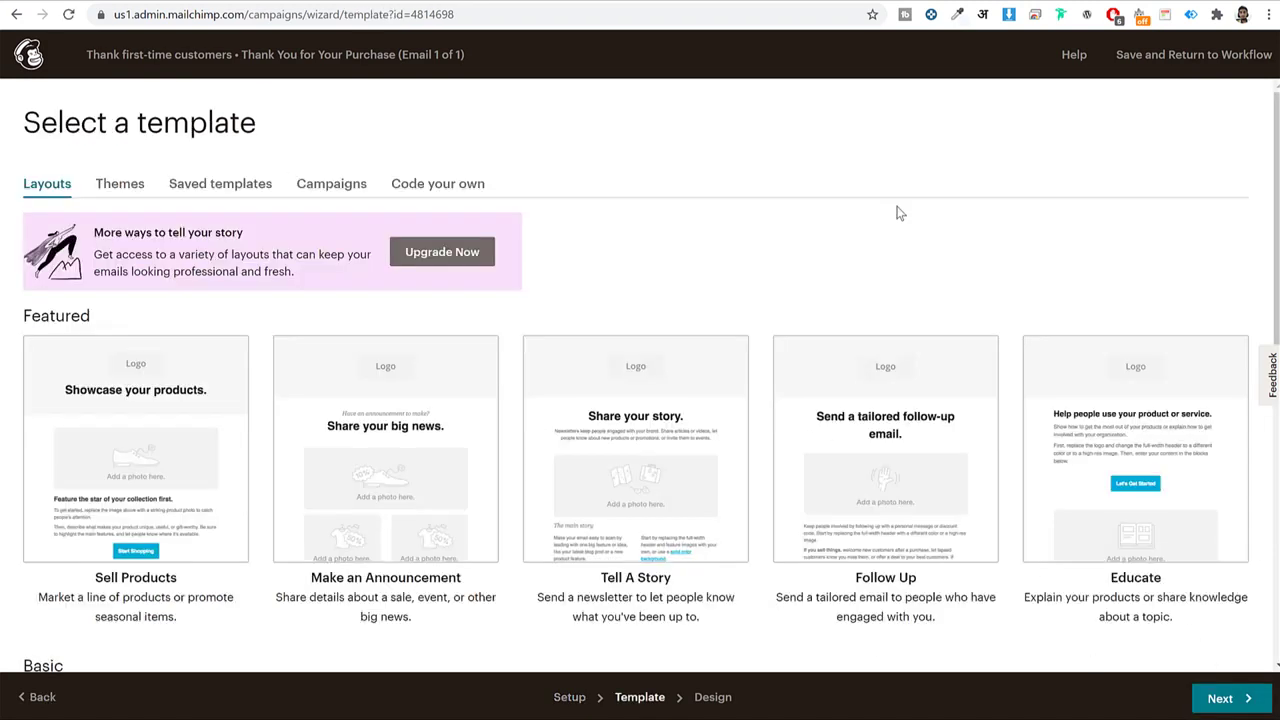
# - Browse the template tabs and choose the saved Video Template for the thank-you email
pyautogui.scroll(-5, 870, 267)
pyautogui.scroll(5, 610, 400)
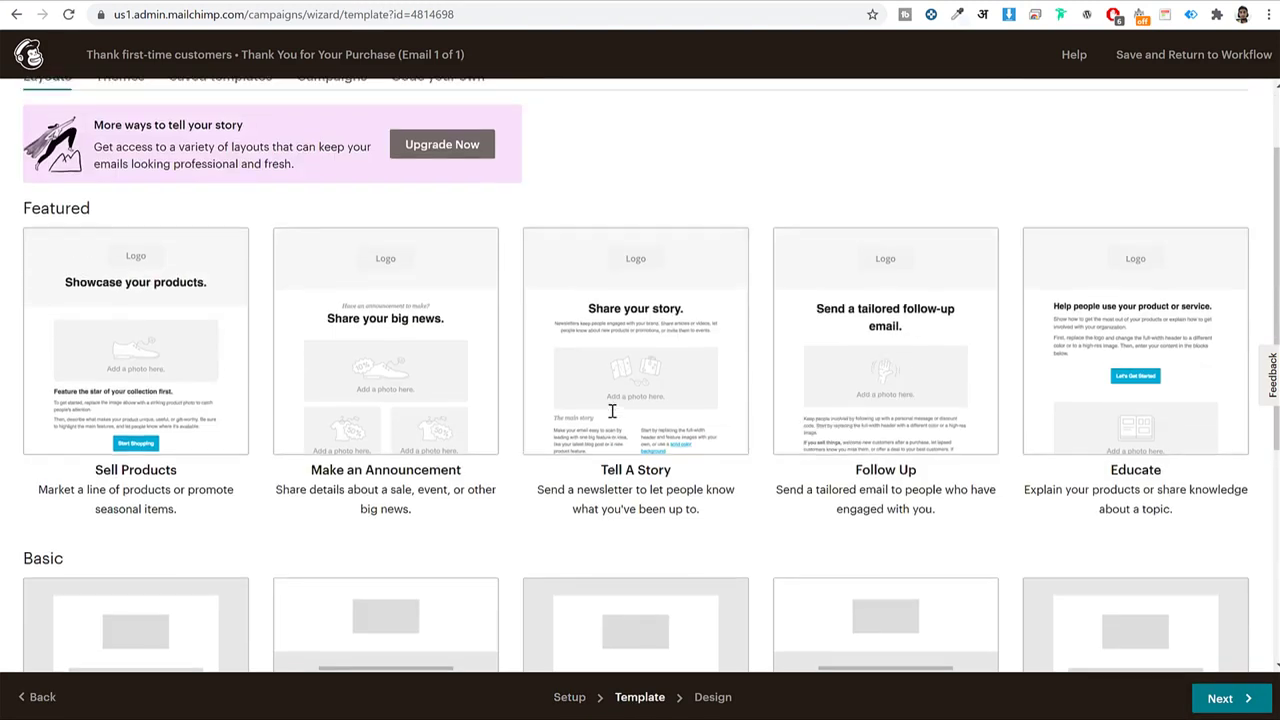
pyautogui.click(127, 188)
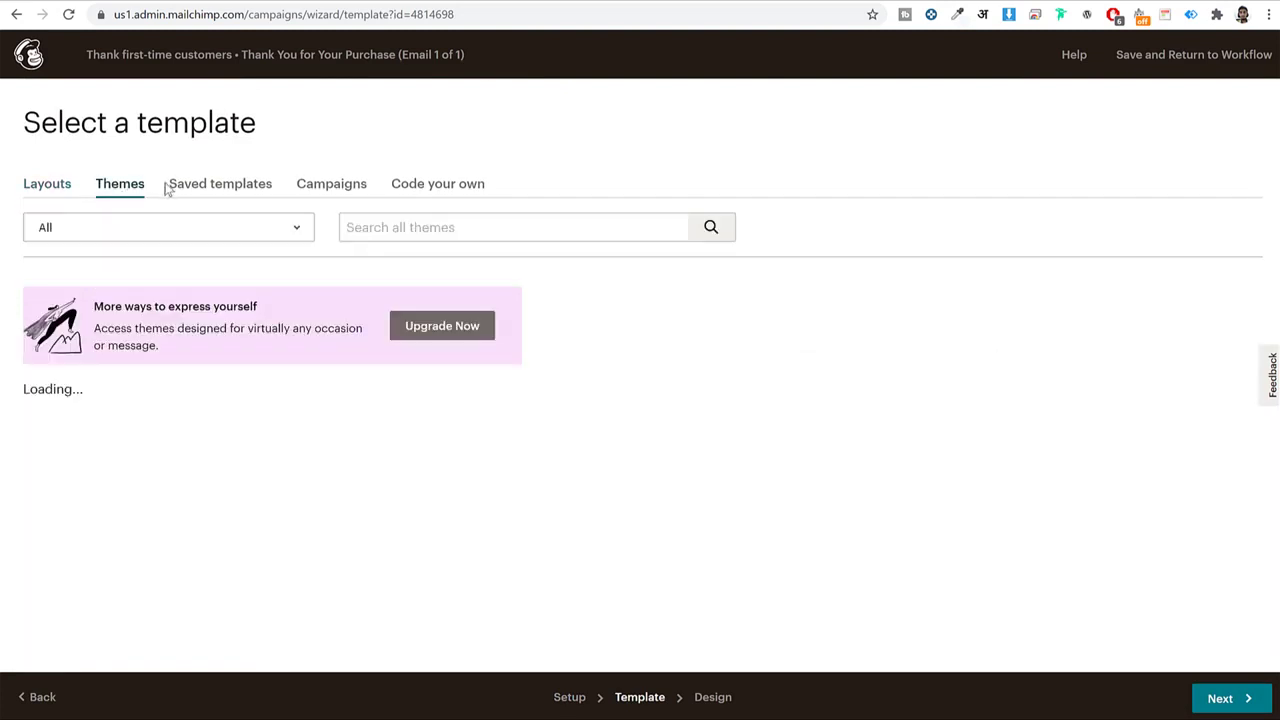
pyautogui.click(262, 188)
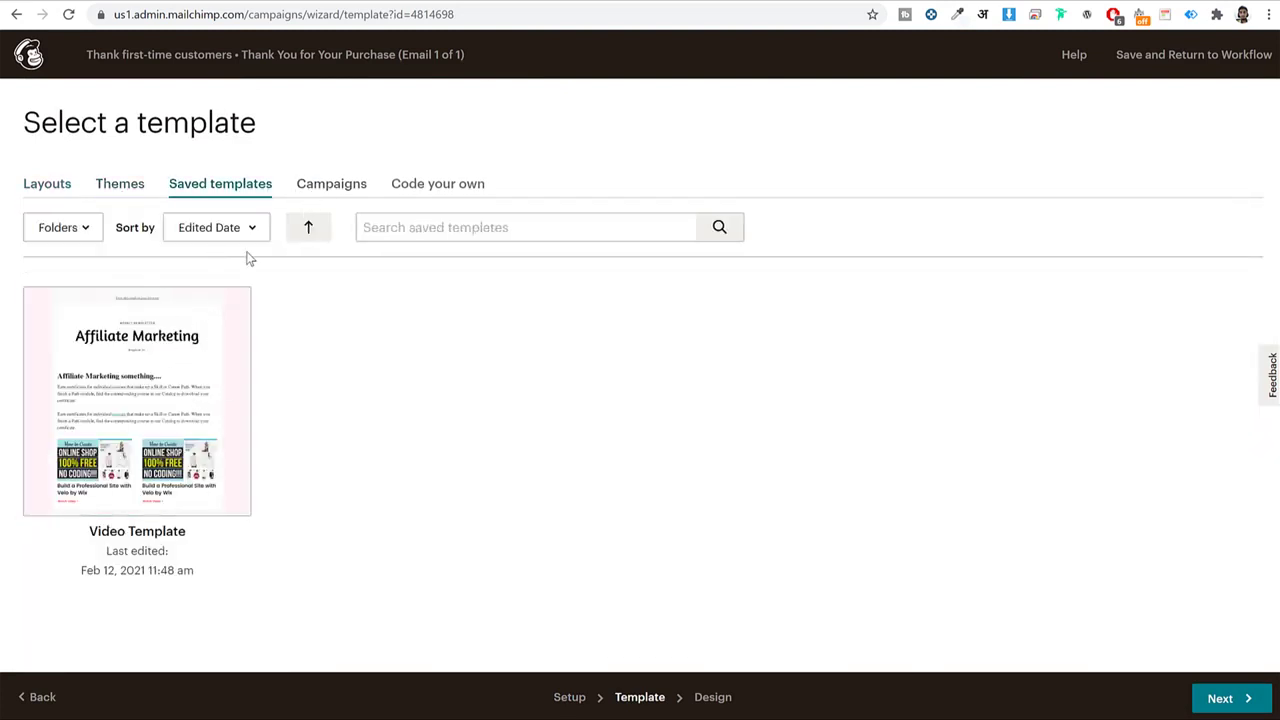
pyautogui.click(328, 188)
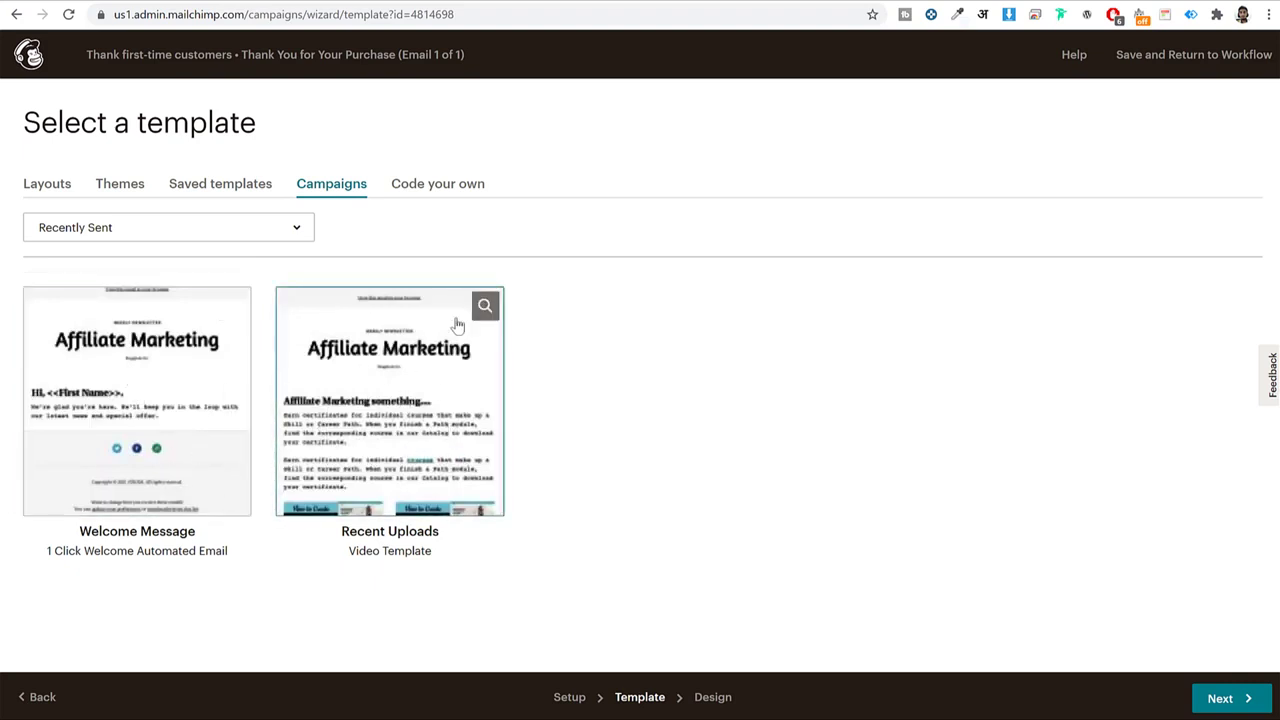
pyautogui.click(62, 188)
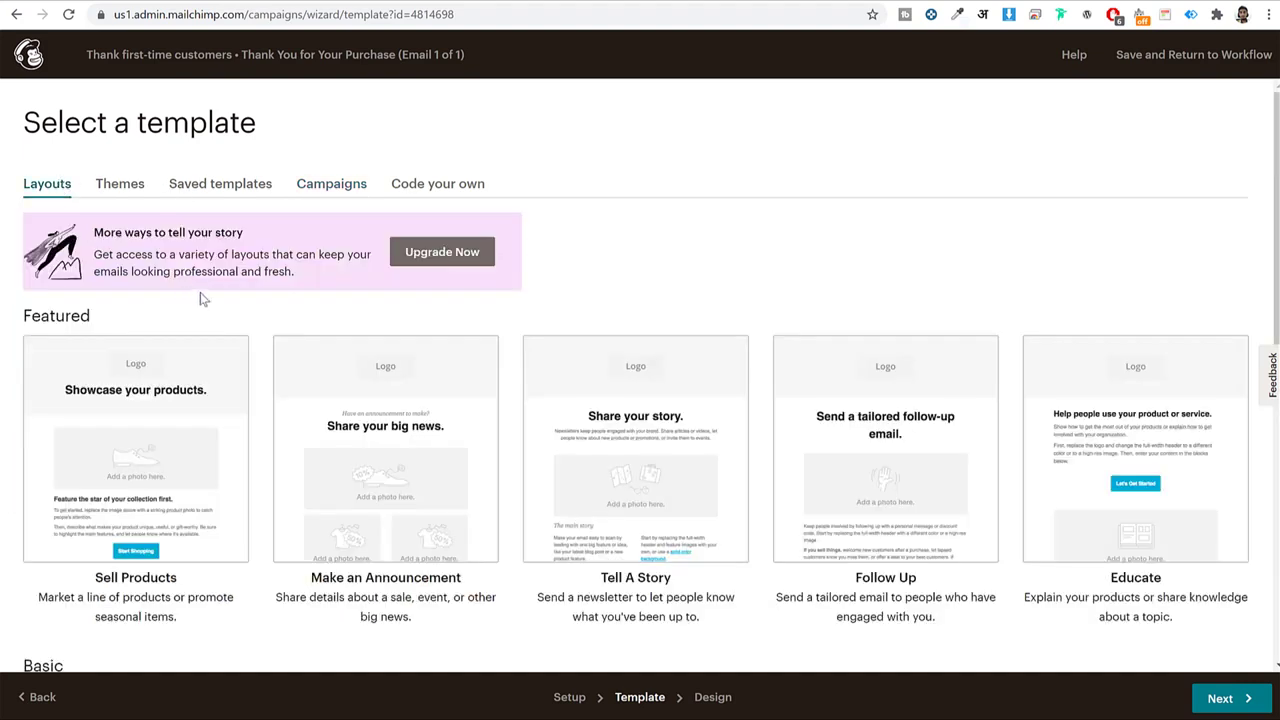
pyautogui.click(212, 190)
pyautogui.click(200, 452)
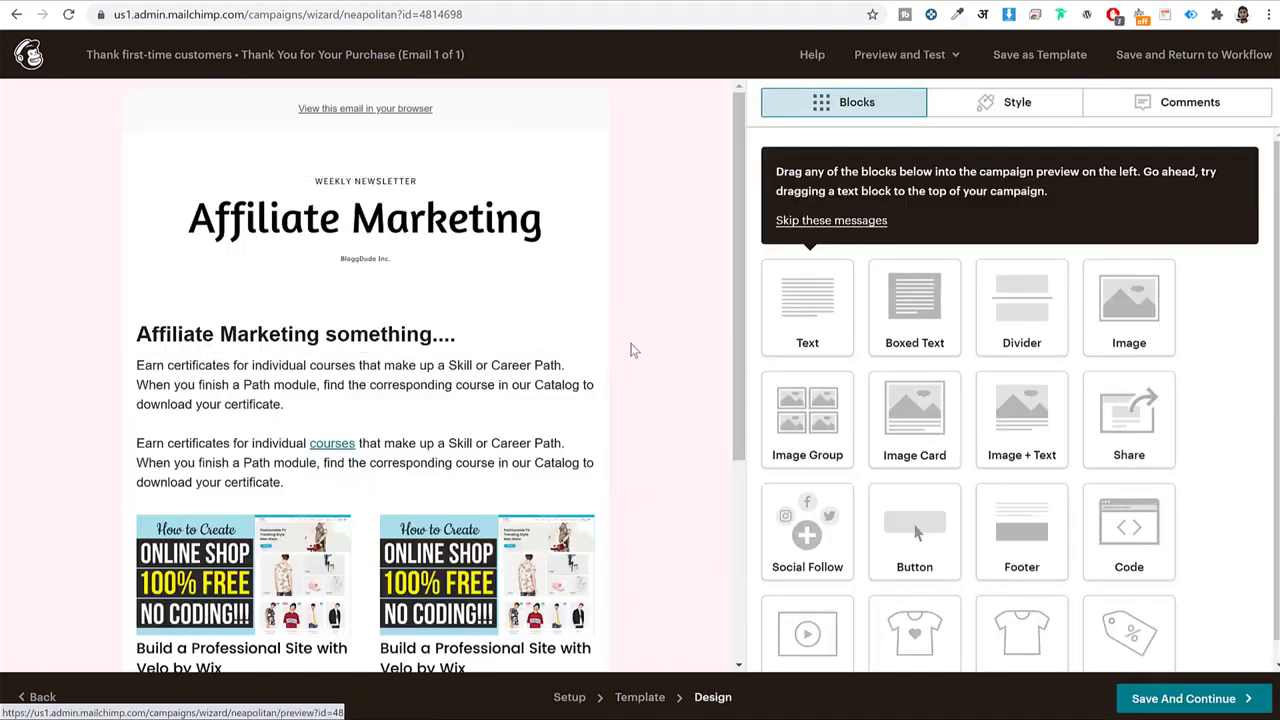
pyautogui.click(503, 366)
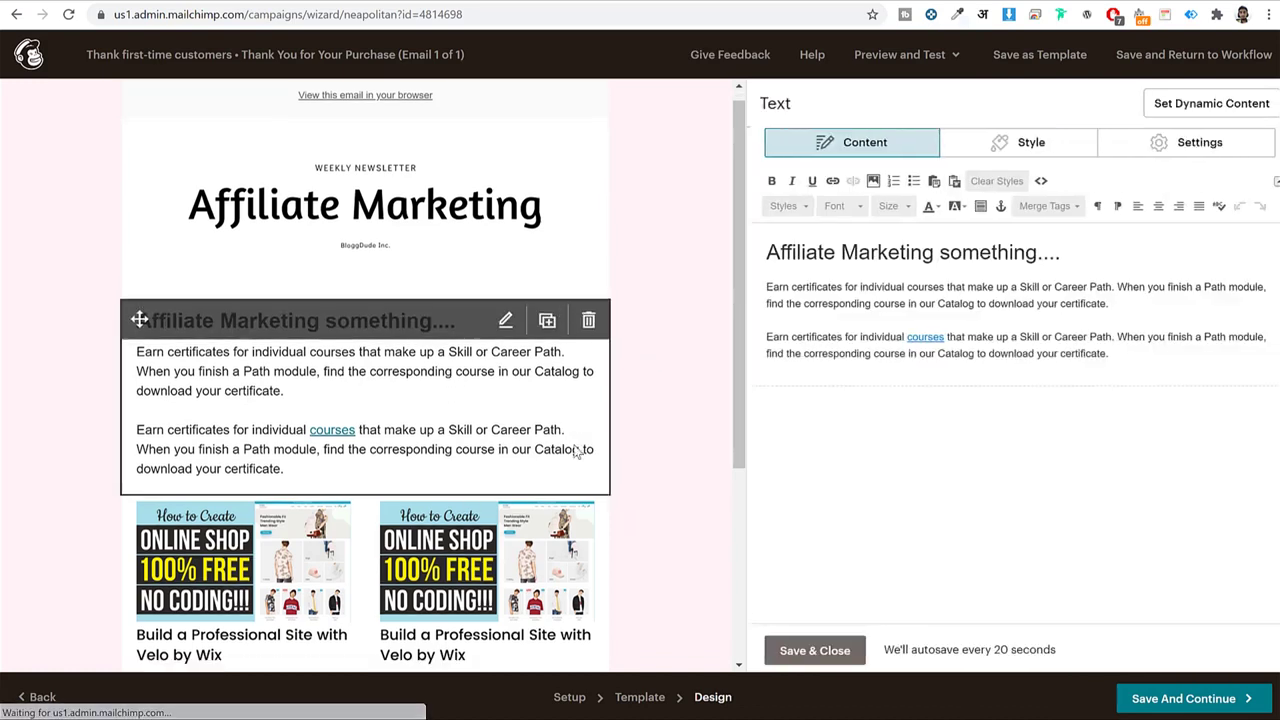
pyautogui.scroll(-3, 580, 369)
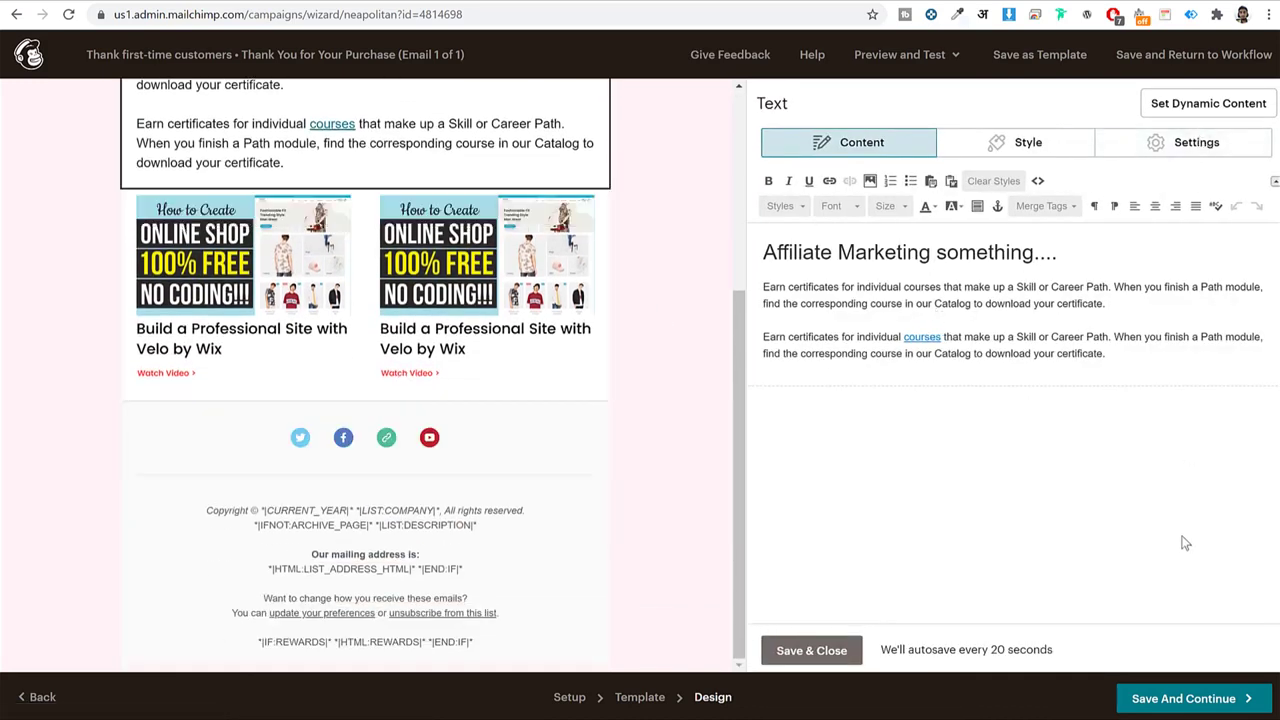
pyautogui.click(1188, 705)
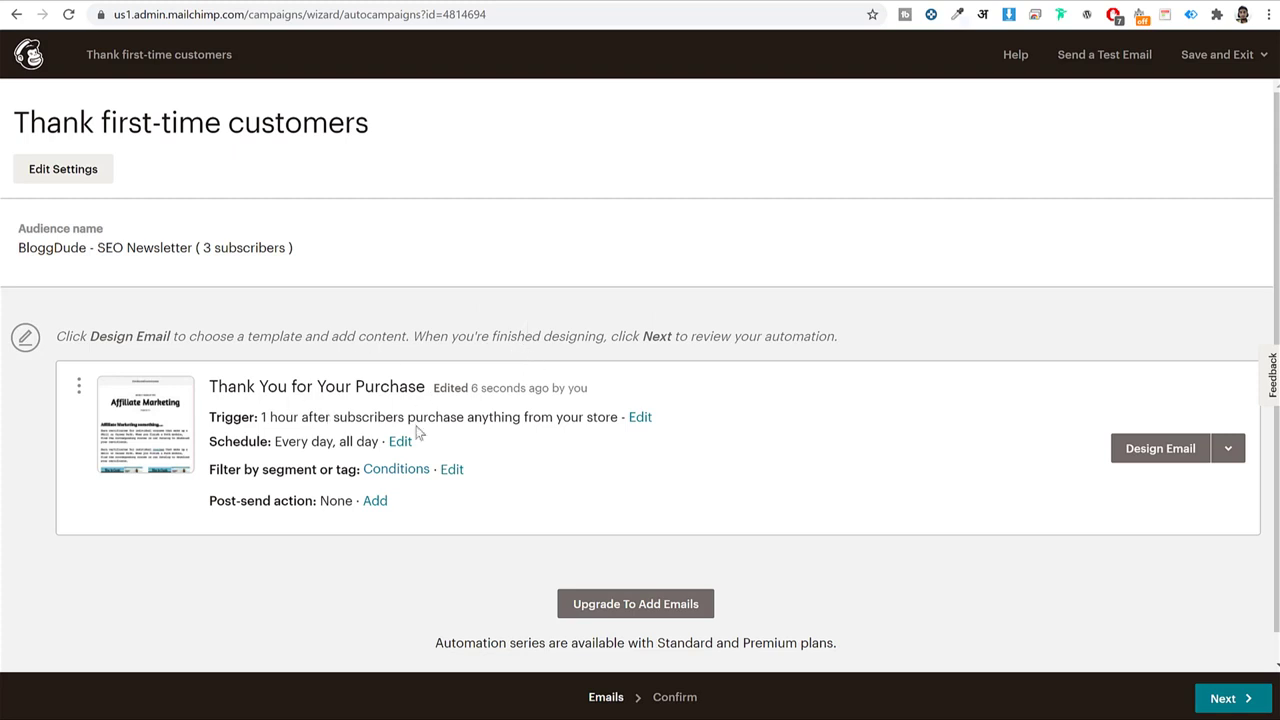
pyautogui.click(1160, 457)
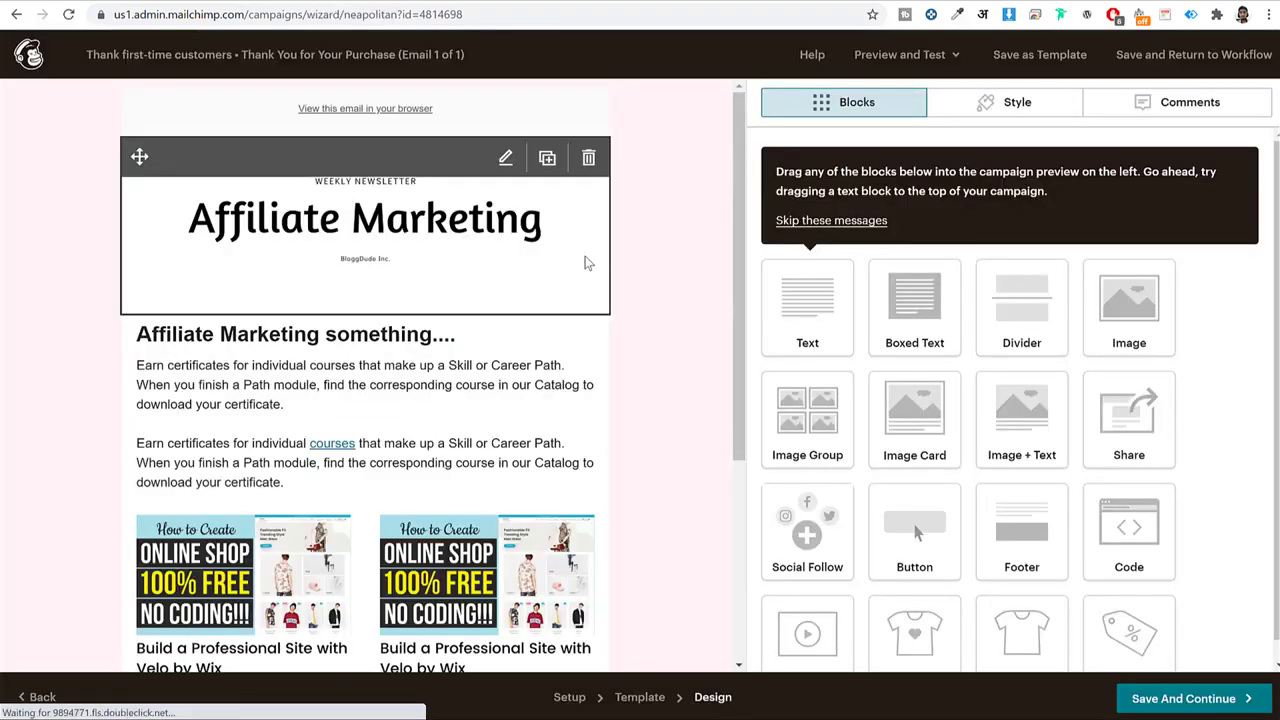
# - Delete the video image block from the thank-you email
pyautogui.scroll(-3, 600, 293)
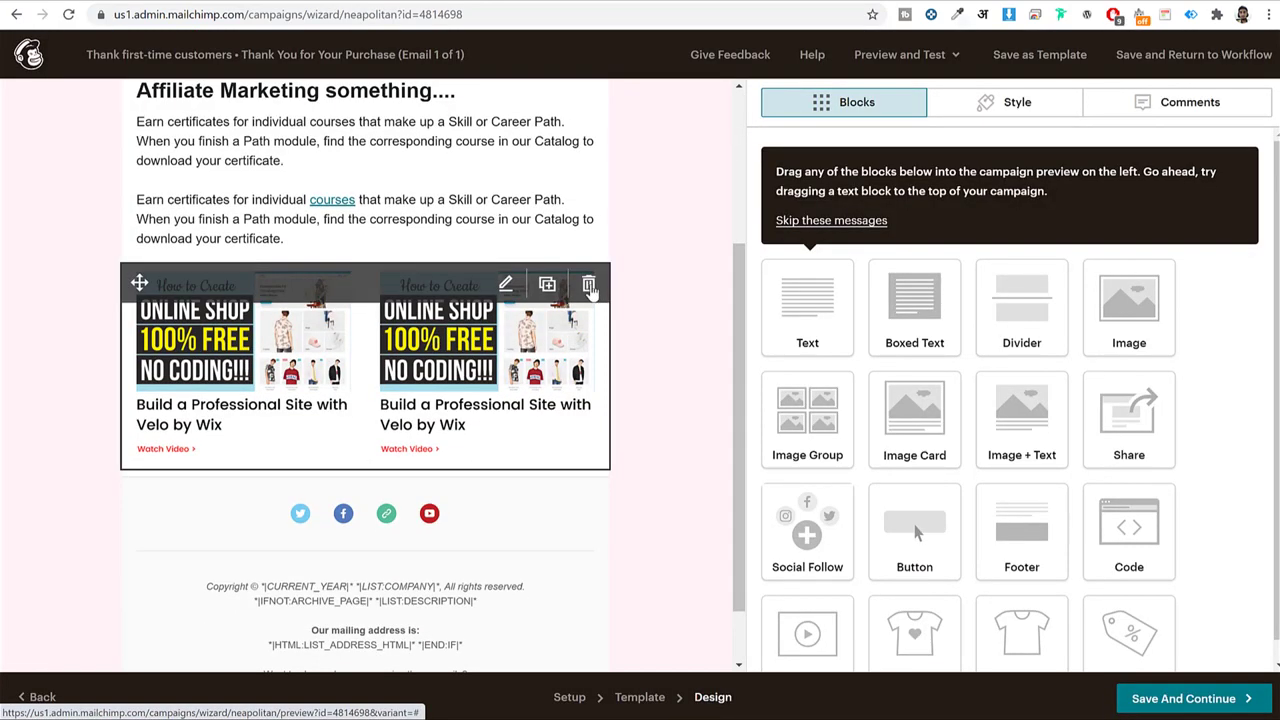
pyautogui.click(586, 283)
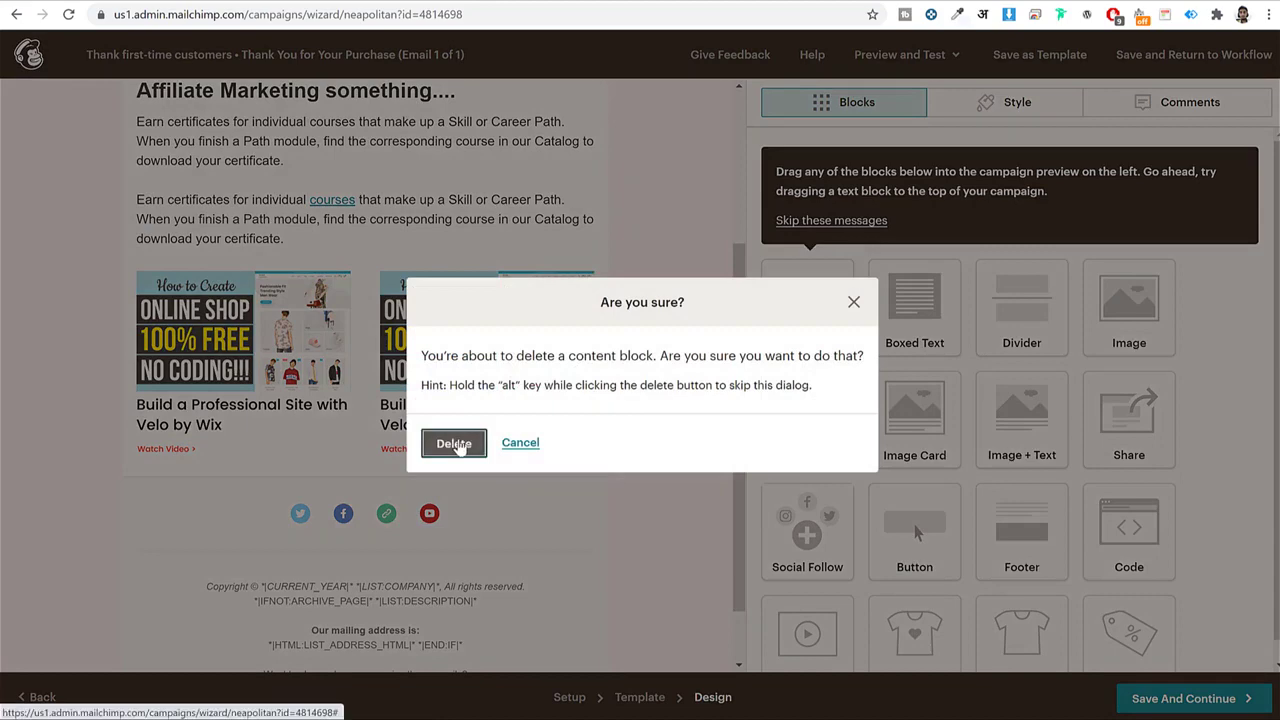
pyautogui.click(454, 443)
# - Change the text block heading to 'Thank you for your Purchase :)' and save it
pyautogui.click(492, 340)
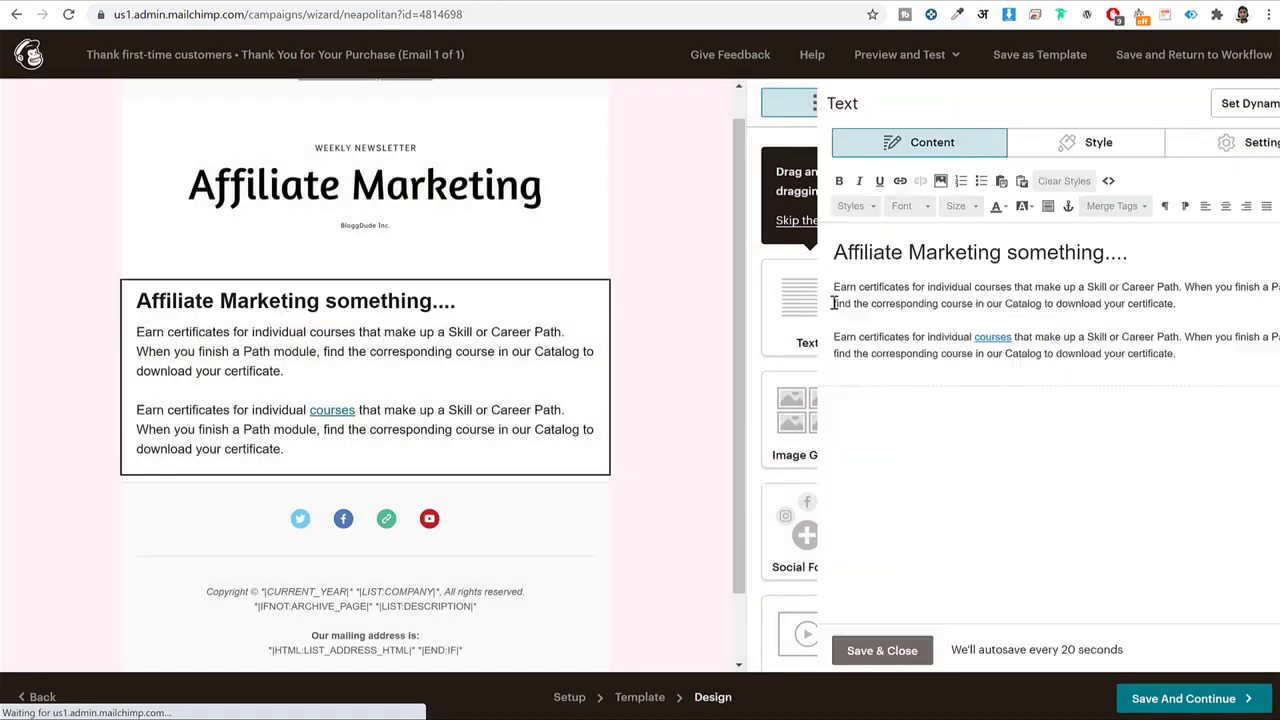
pyautogui.moveTo(765, 254); pyautogui.dragTo(1061, 256)
pyautogui.write('Thank y')
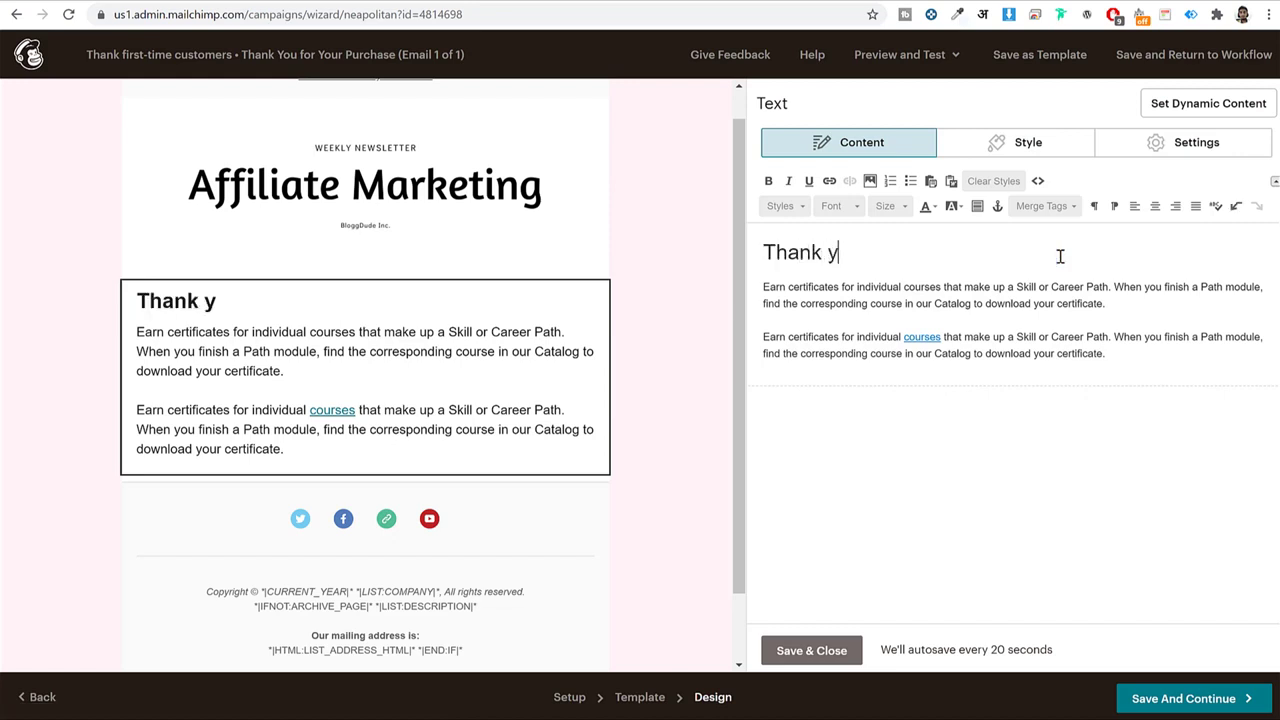
pyautogui.write('ou for your Purchase :')
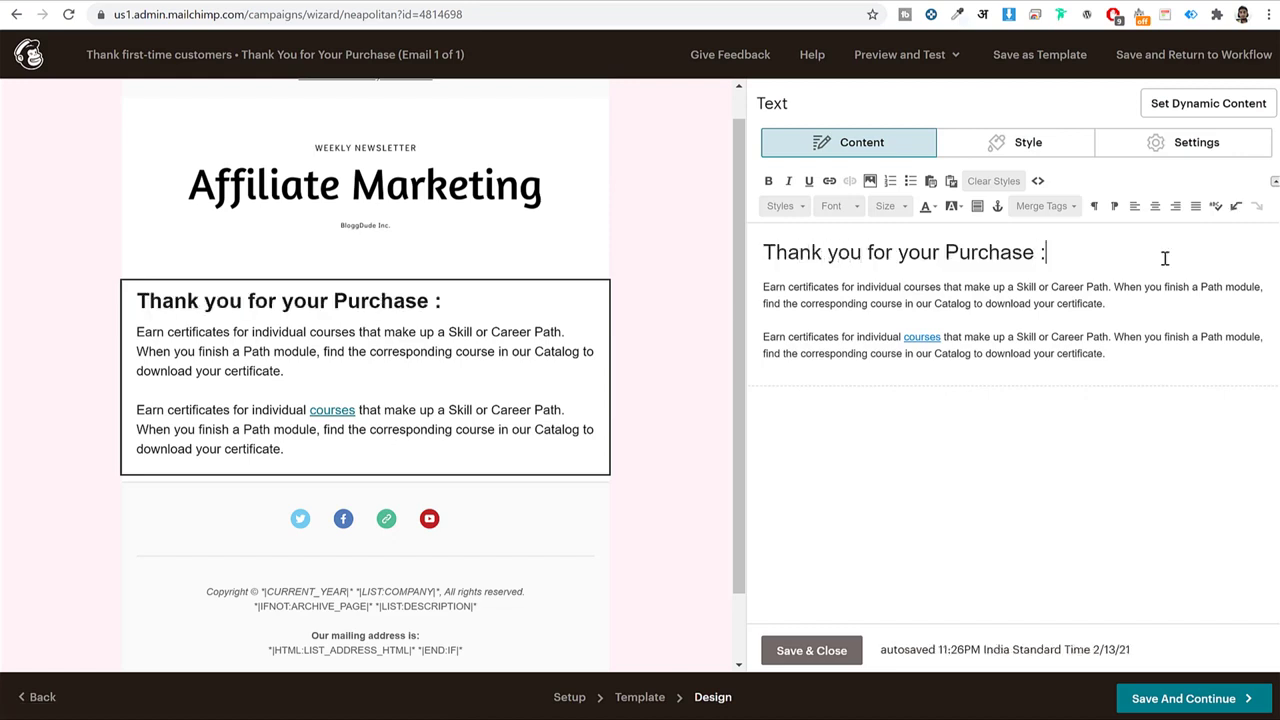
pyautogui.write(')')
pyautogui.moveTo(765, 285); pyautogui.dragTo(1141, 350)
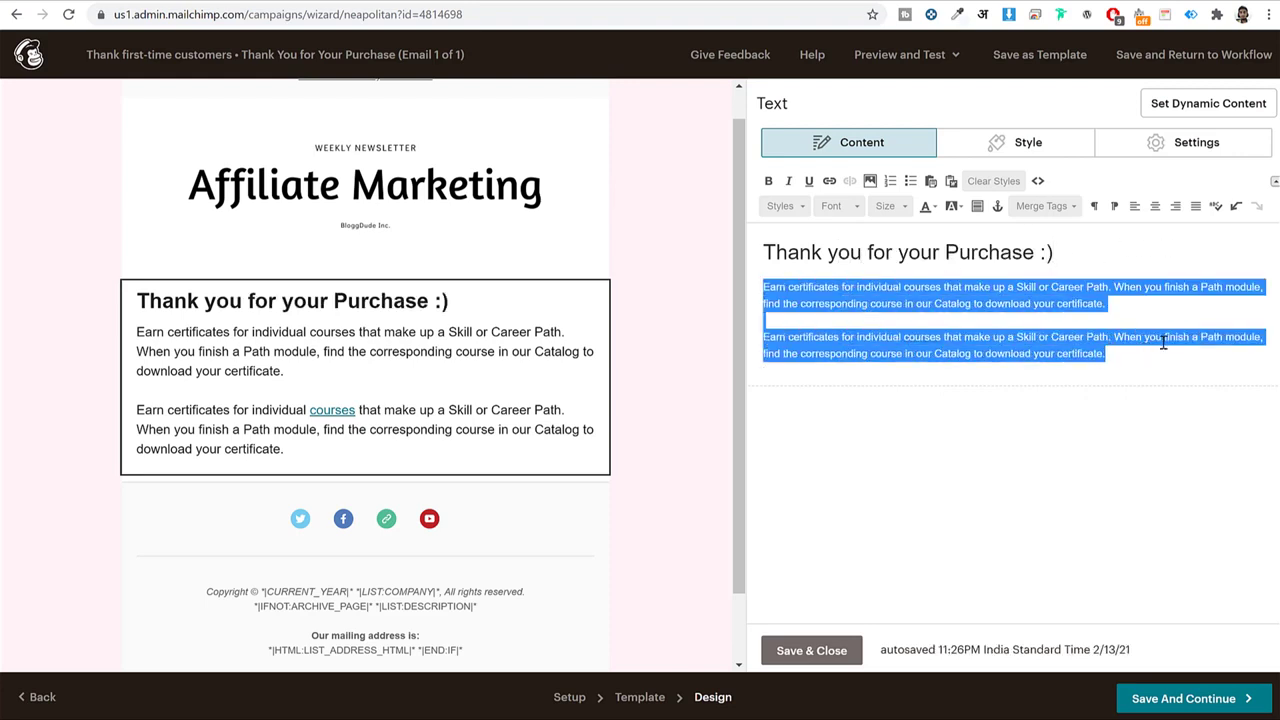
pyautogui.click(1163, 341)
pyautogui.click(830, 650)
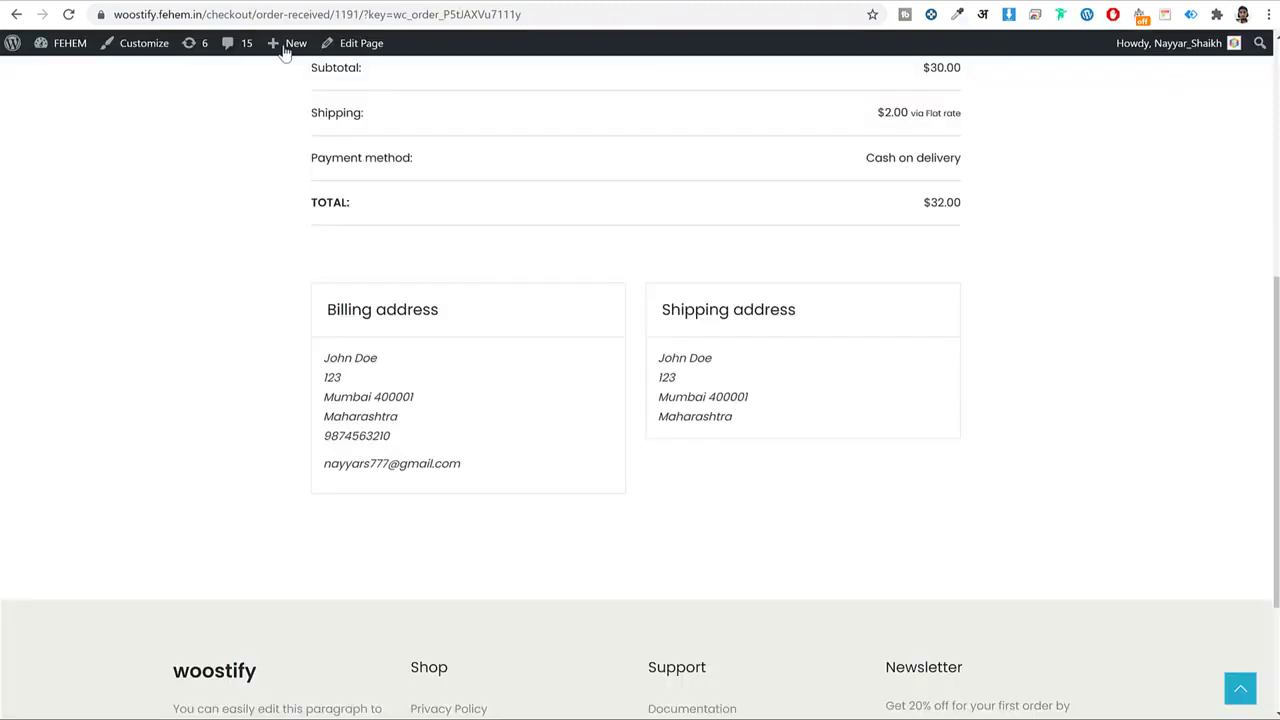
# - Go from the admin dashboard to WooCommerce Coupons and start creating the first coupon
pyautogui.click(70, 47)
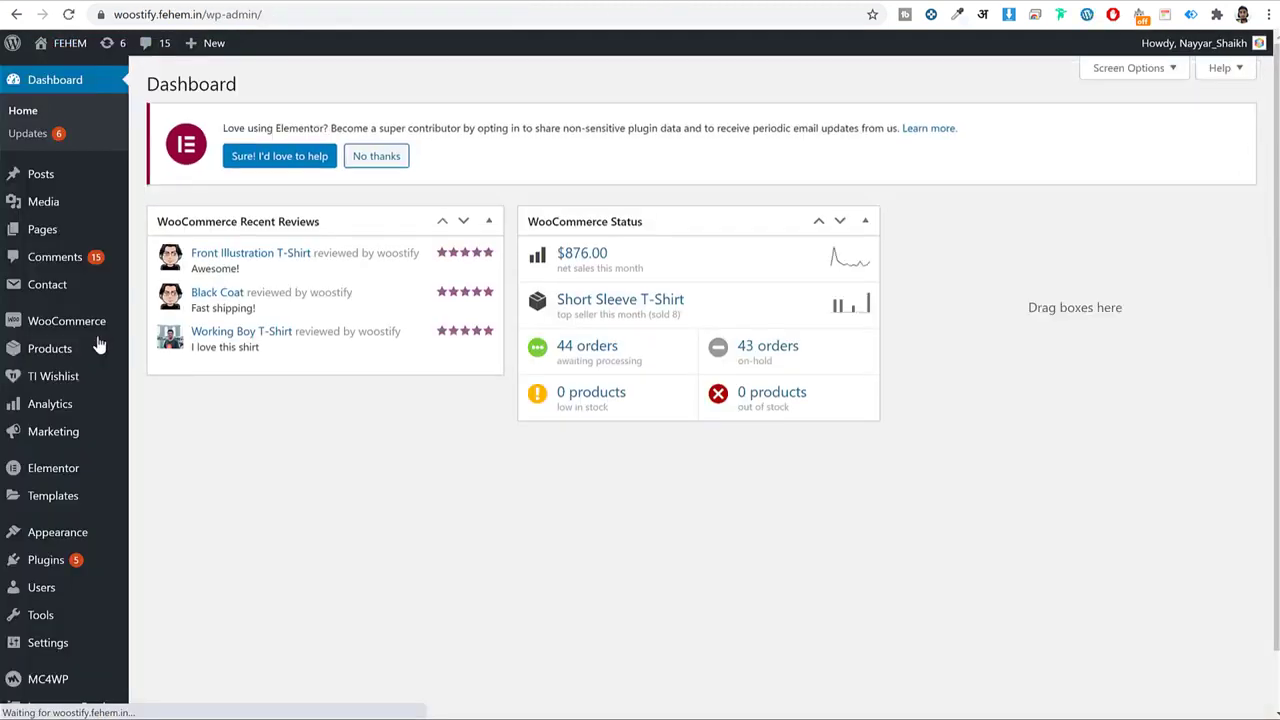
pyautogui.moveTo(65, 325)
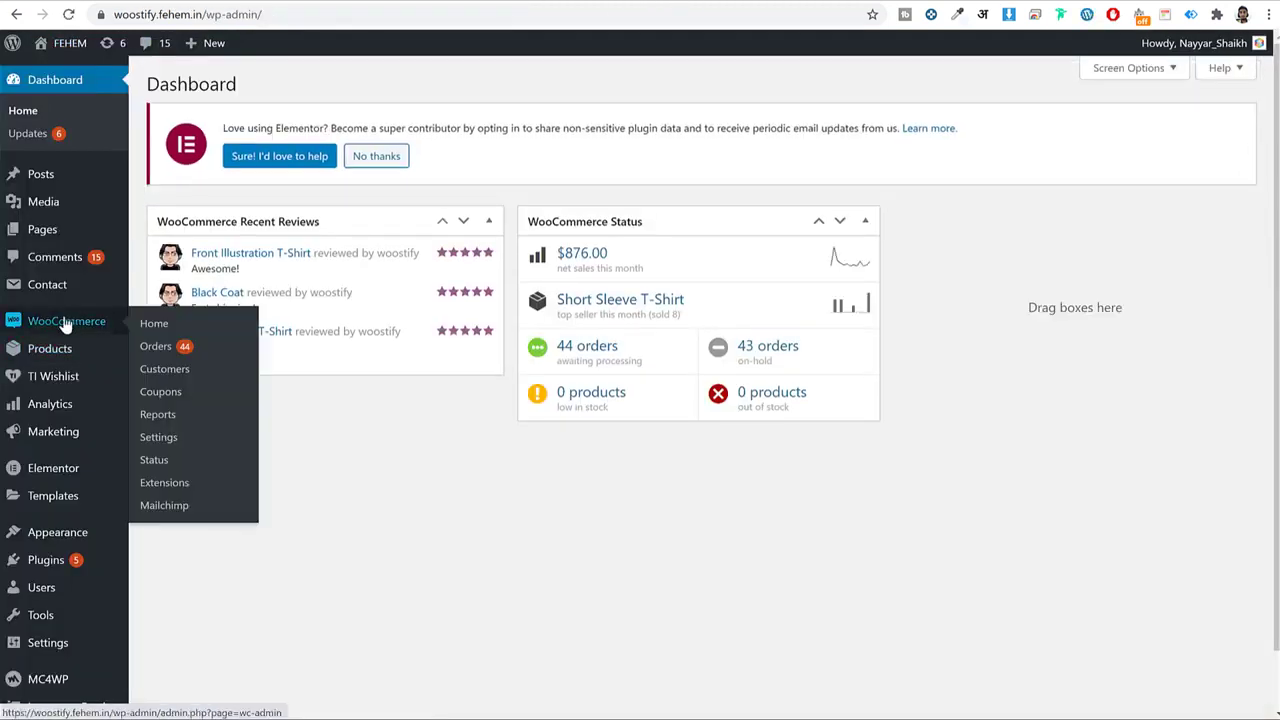
pyautogui.click(161, 394)
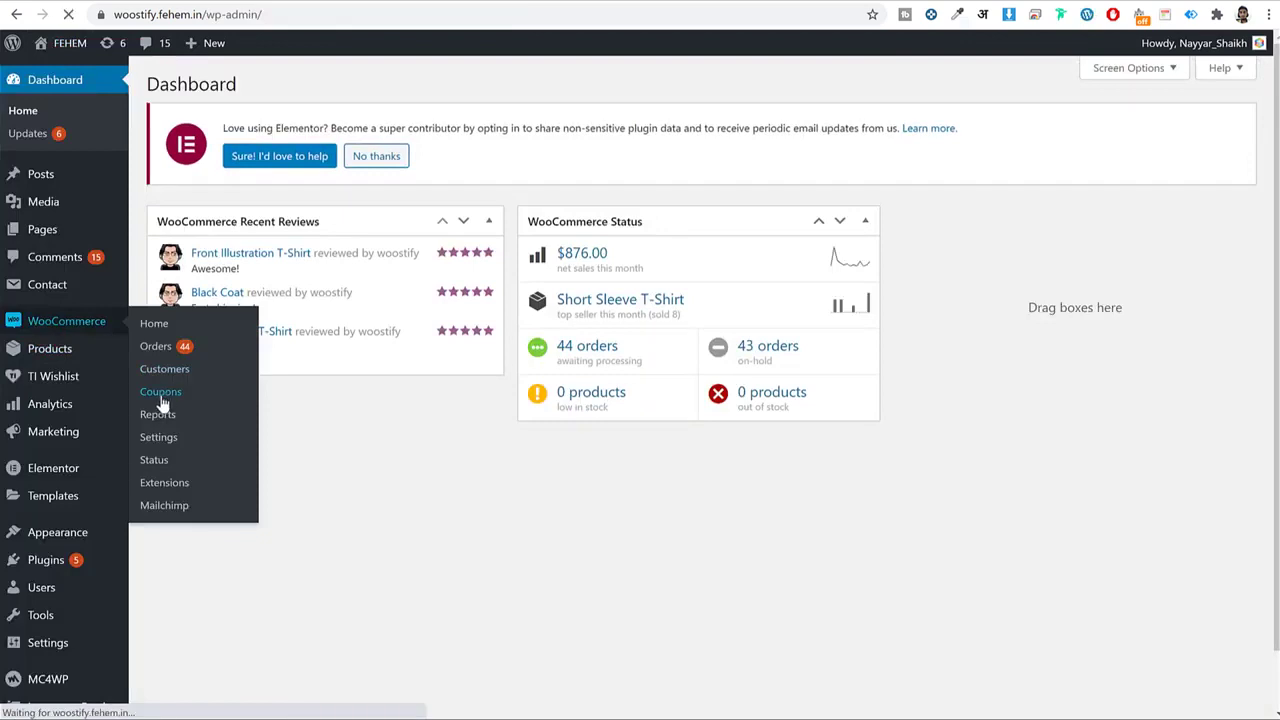
pyautogui.scroll(-2, 955, 290)
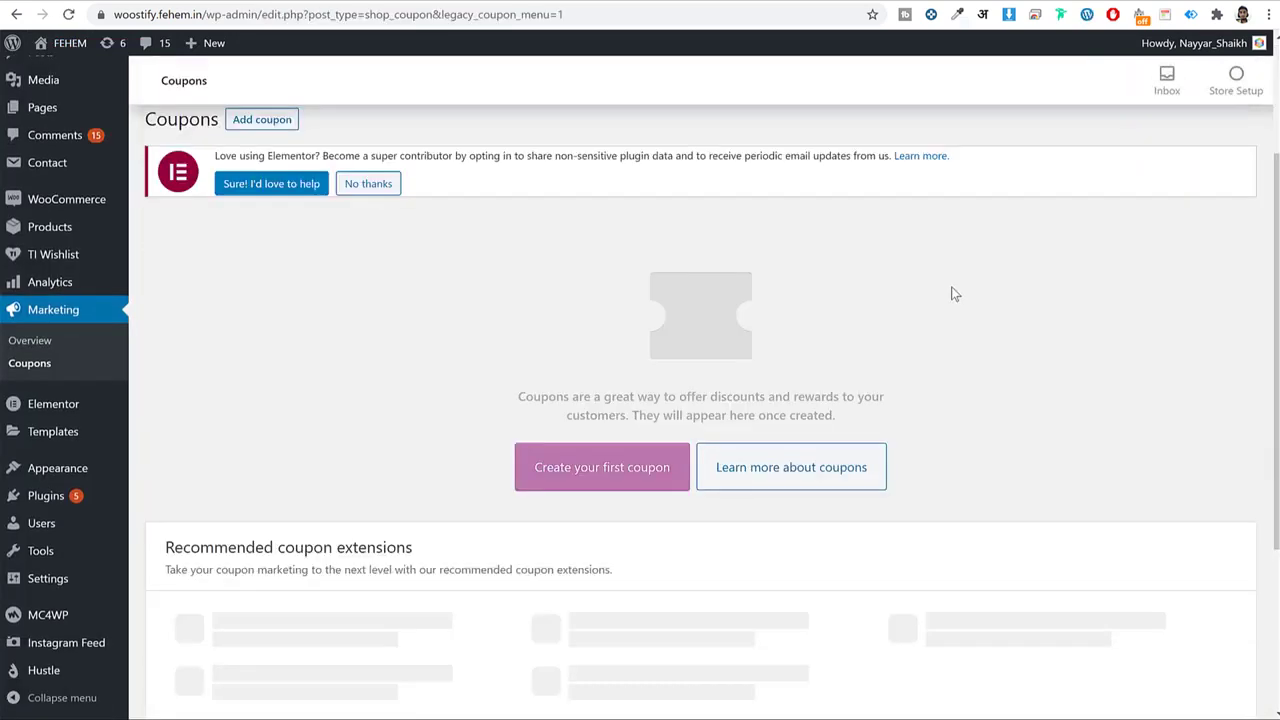
pyautogui.scroll(-1, 955, 293)
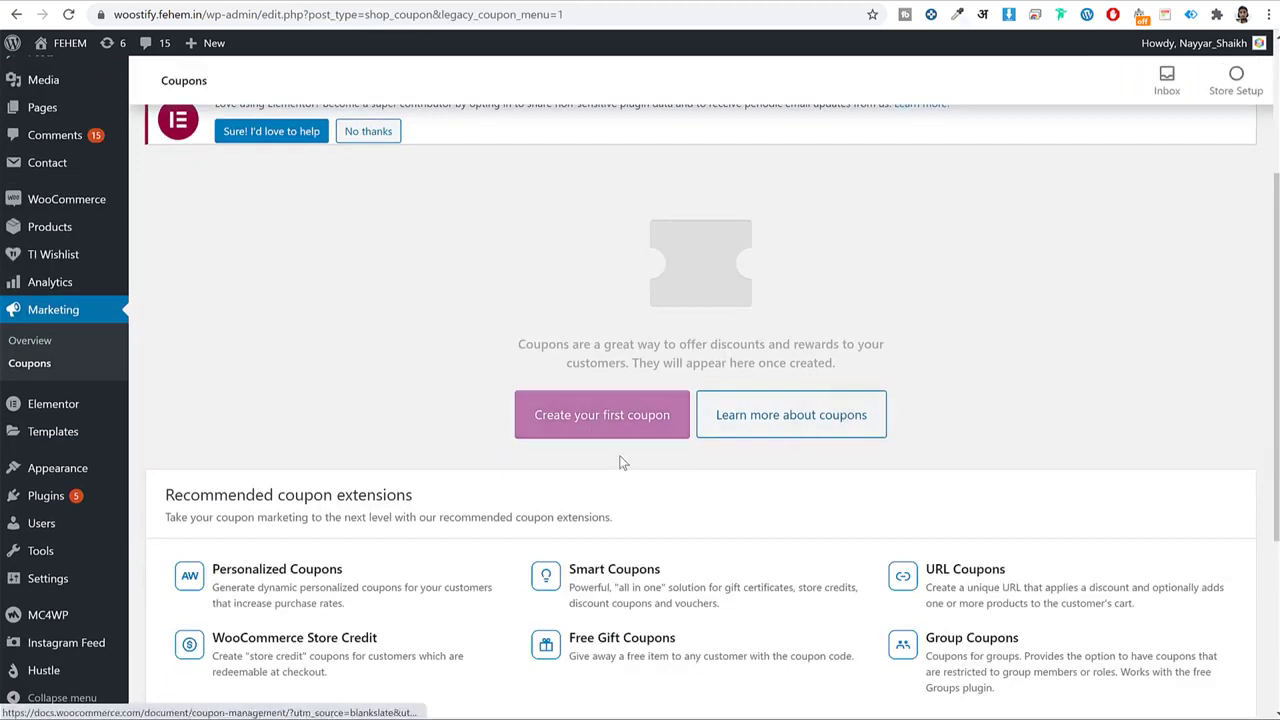
pyautogui.click(612, 421)
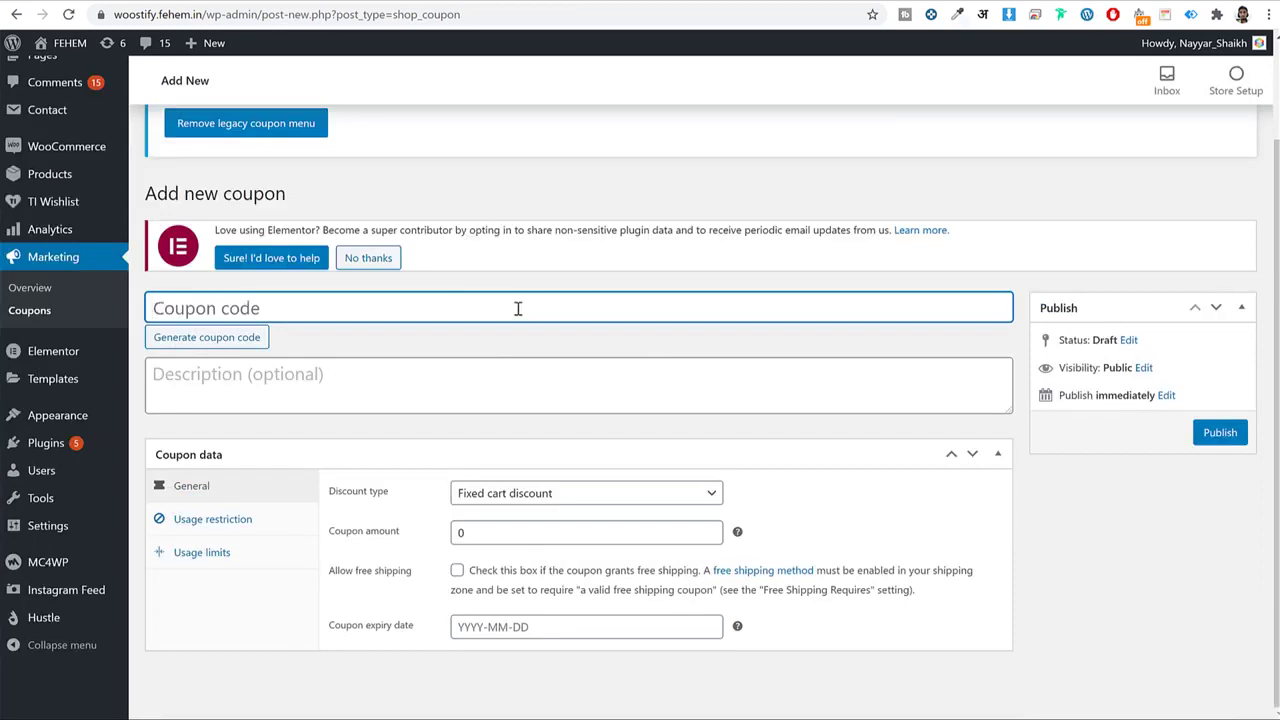
# - Enter coupon code FIRSTPURCHASE with a 10 percentage discount, no expiry, and view usage restrictions
pyautogui.write('FIRSTPURCHASE')
pyautogui.hotkey('ctrl', 'a')
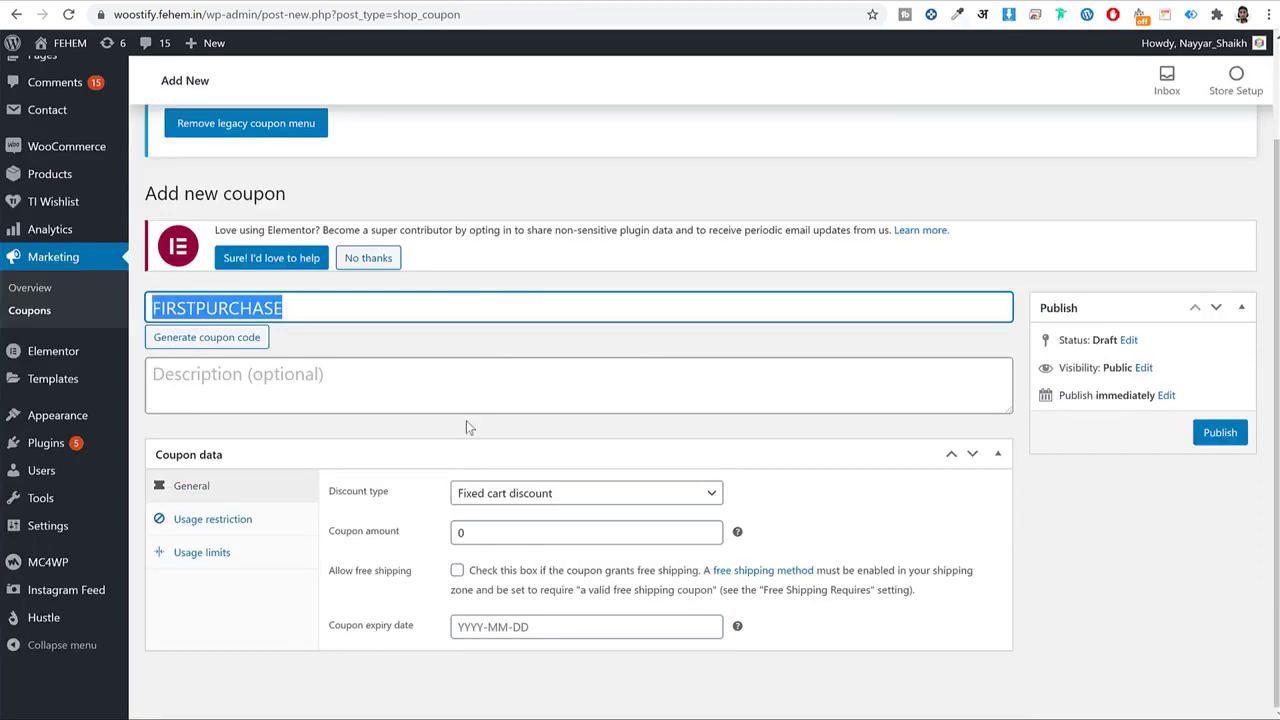
pyautogui.click(606, 493)
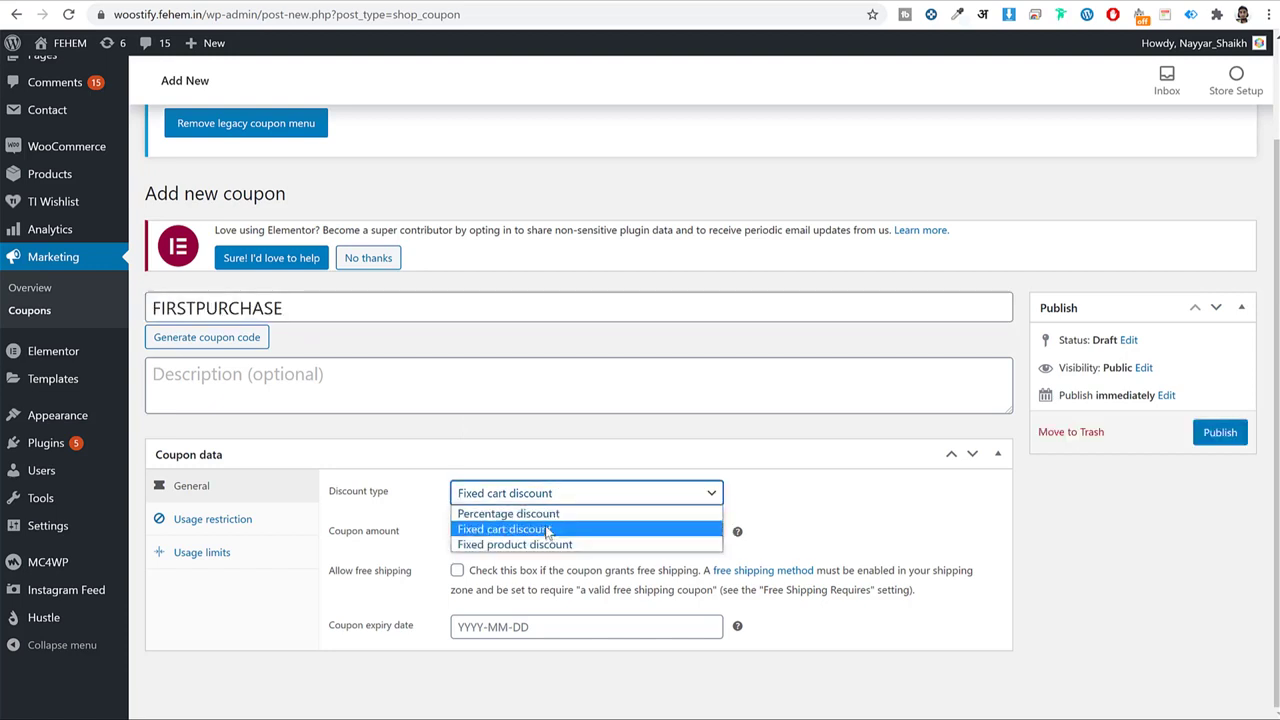
pyautogui.click(505, 514)
pyautogui.doubleClick(491, 532)
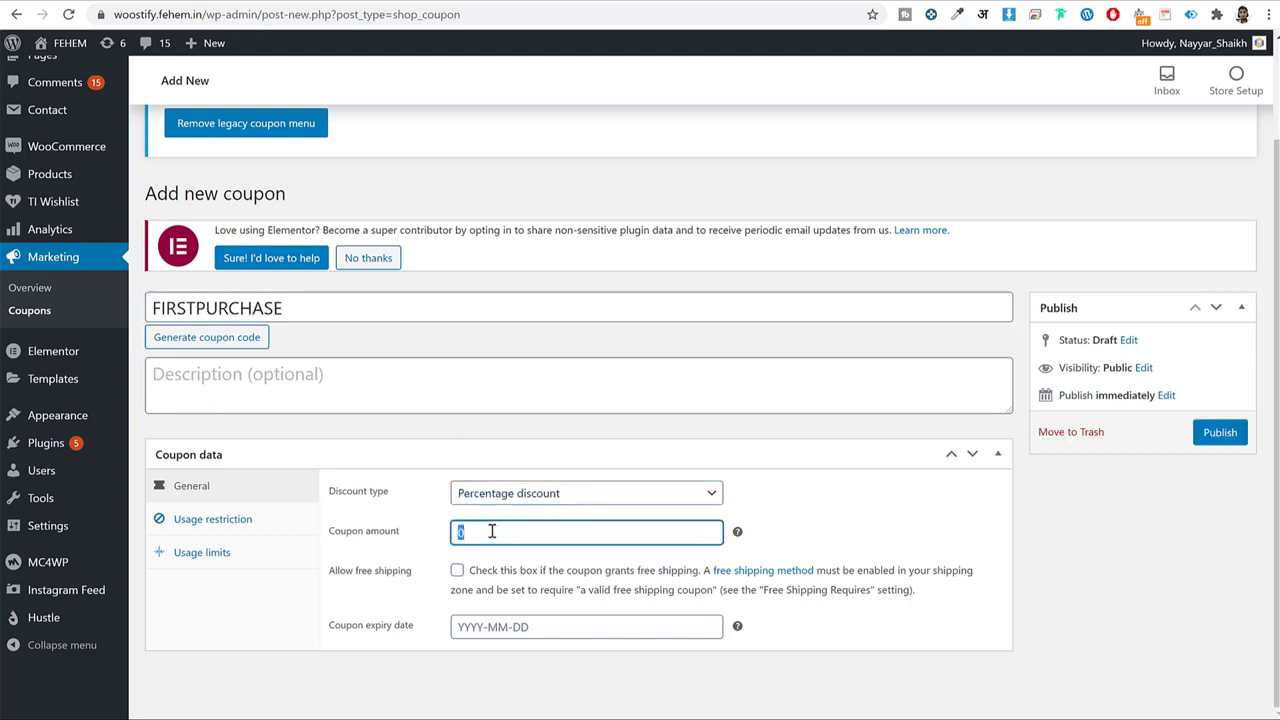
pyautogui.write('10')
pyautogui.click(527, 626)
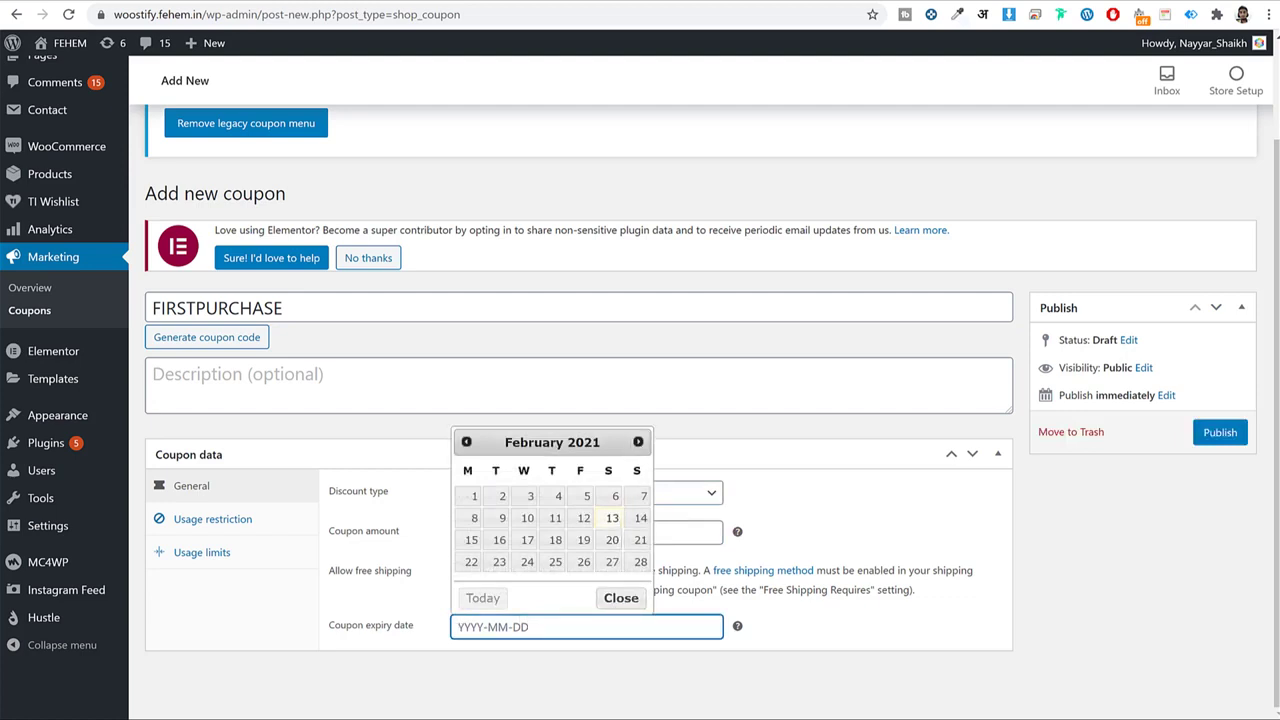
pyautogui.click(638, 712)
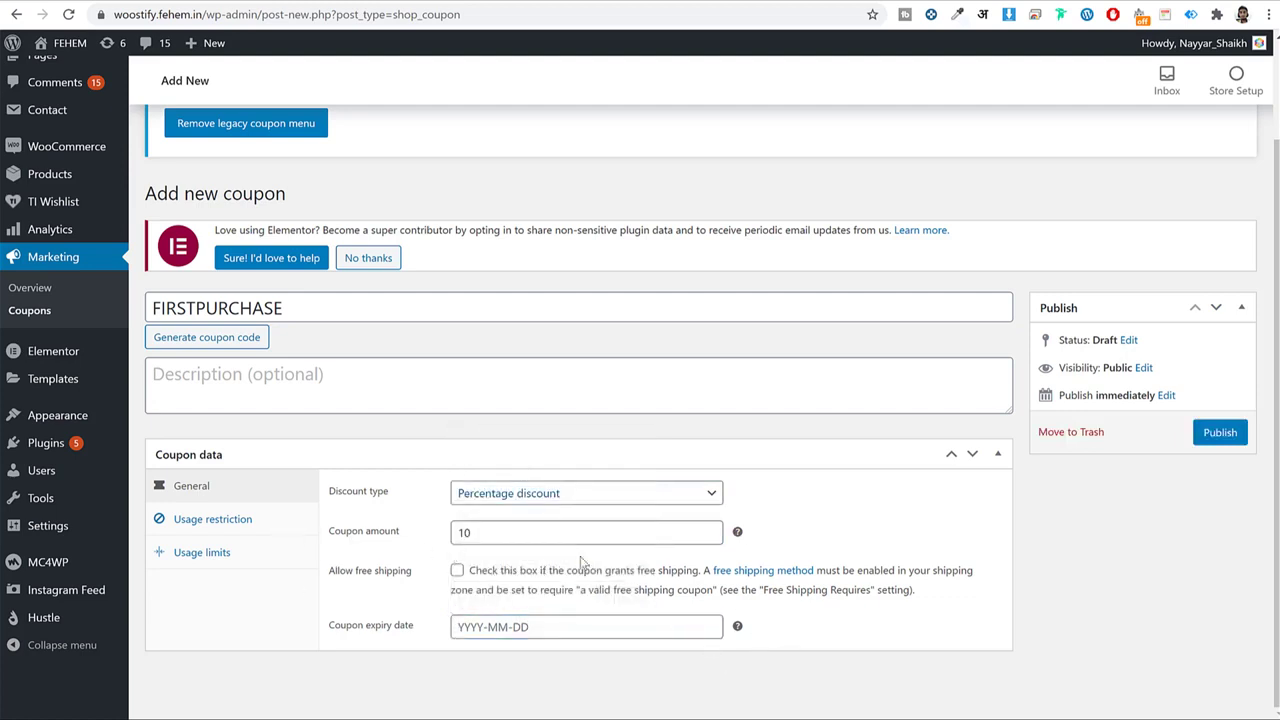
pyautogui.click(208, 519)
pyautogui.scroll(-1, 484, 462)
pyautogui.scroll(-3, 484, 462)
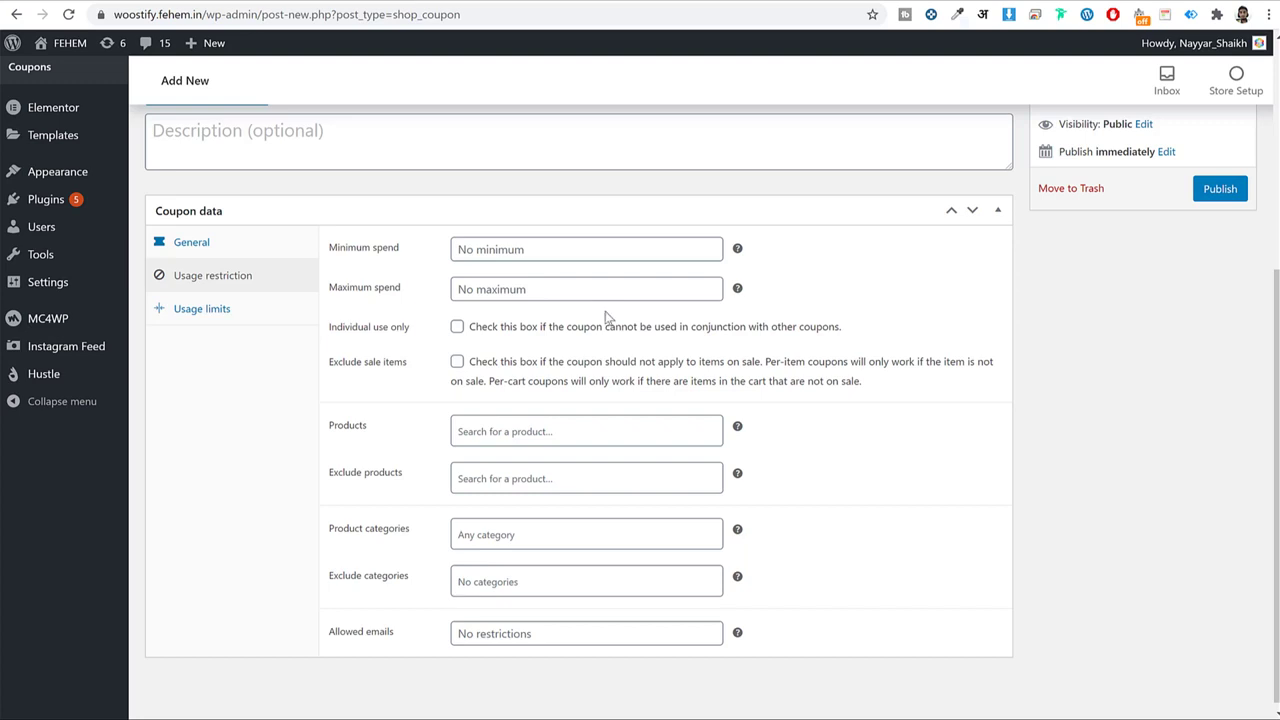
# - Leave the individual-use and exclude-sale-items restrictions switched off
pyautogui.click(456, 329)
pyautogui.click(456, 328)
pyautogui.click(457, 362)
pyautogui.press('space')
pyautogui.click(457, 362)
pyautogui.press('space')
# - Set the usage limit per user to 1 and publish the FIRSTPURCHASE coupon
pyautogui.click(234, 314)
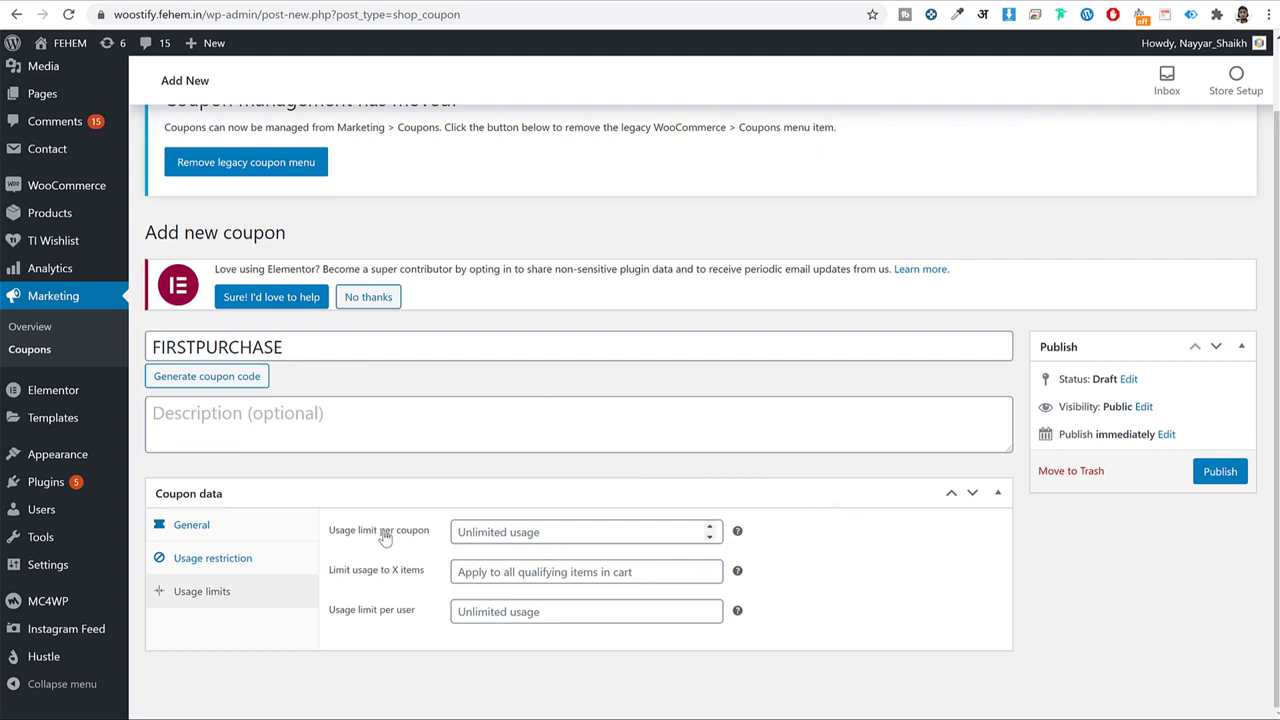
pyautogui.click(505, 610)
pyautogui.write('1')
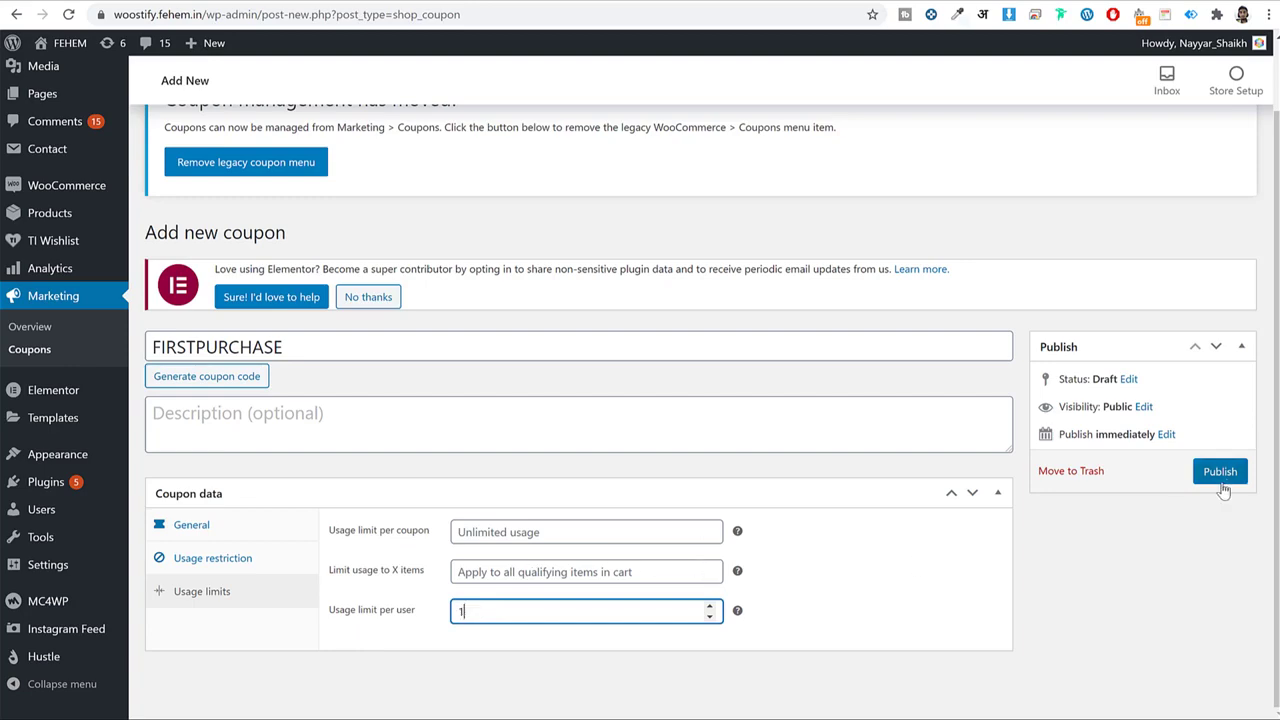
pyautogui.click(1222, 480)
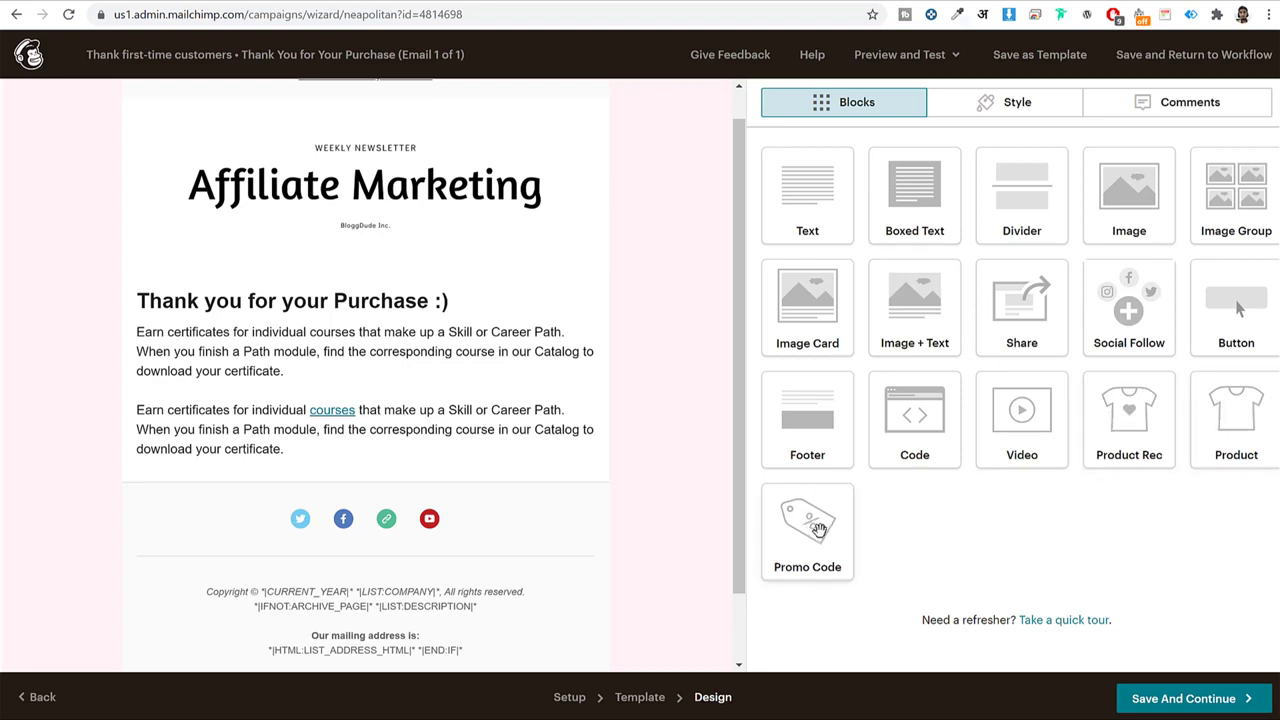
# - Add a Promo Code block between the thank-you text and the footer, showing the firstpurchase code
pyautogui.moveTo(818, 530); pyautogui.dragTo(512, 474)
pyautogui.scroll(-2, 688, 420)
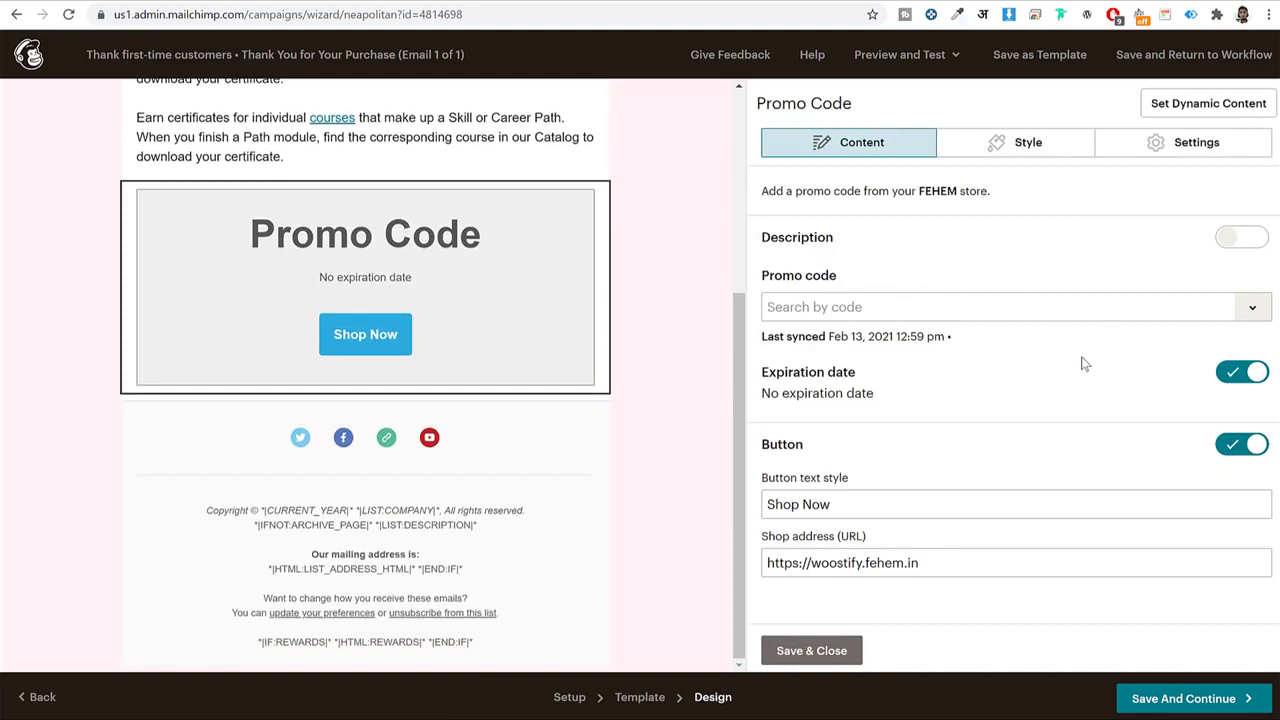
pyautogui.click(1248, 308)
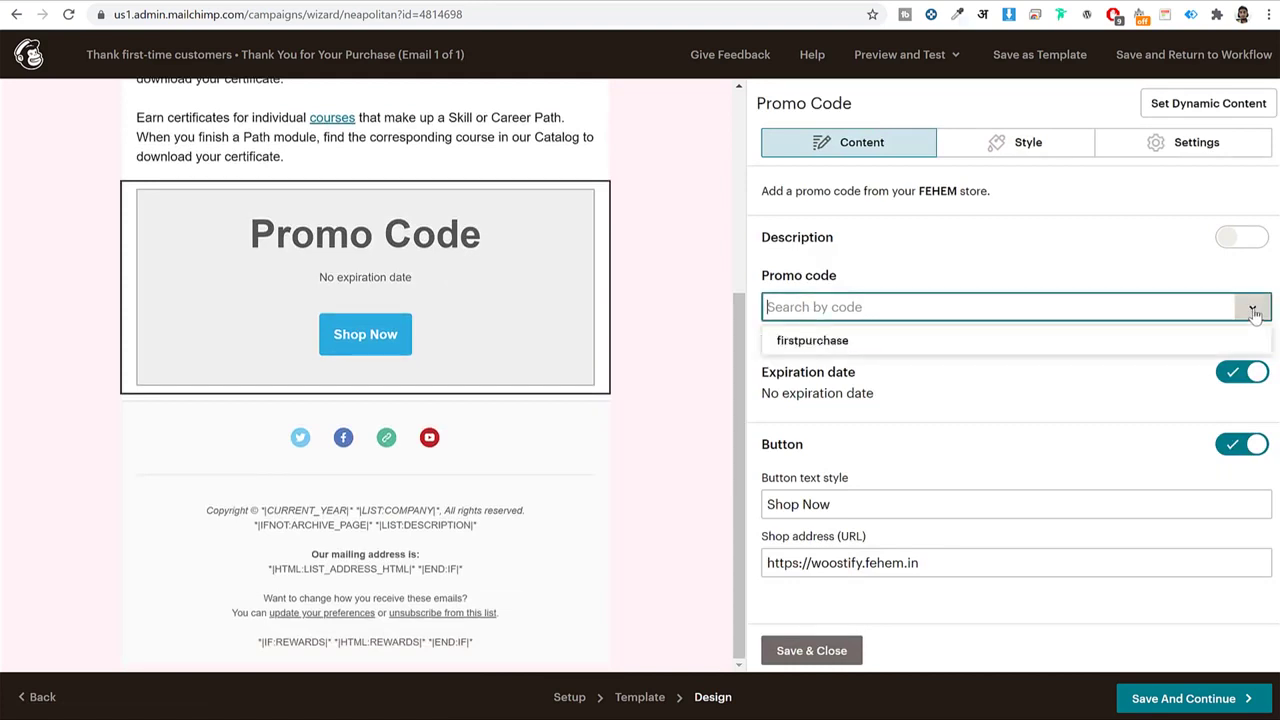
pyautogui.click(822, 341)
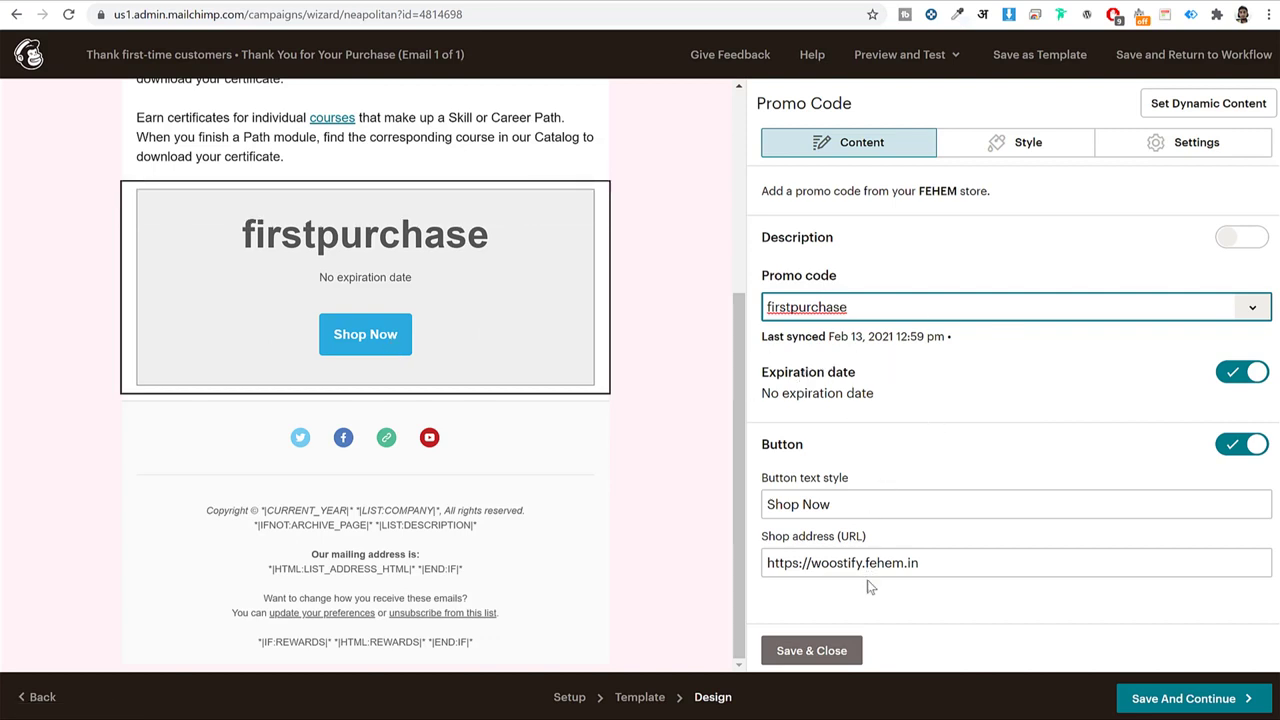
# - Give the promo code block a pale pink #ffe9e3 background
pyautogui.click(1066, 142)
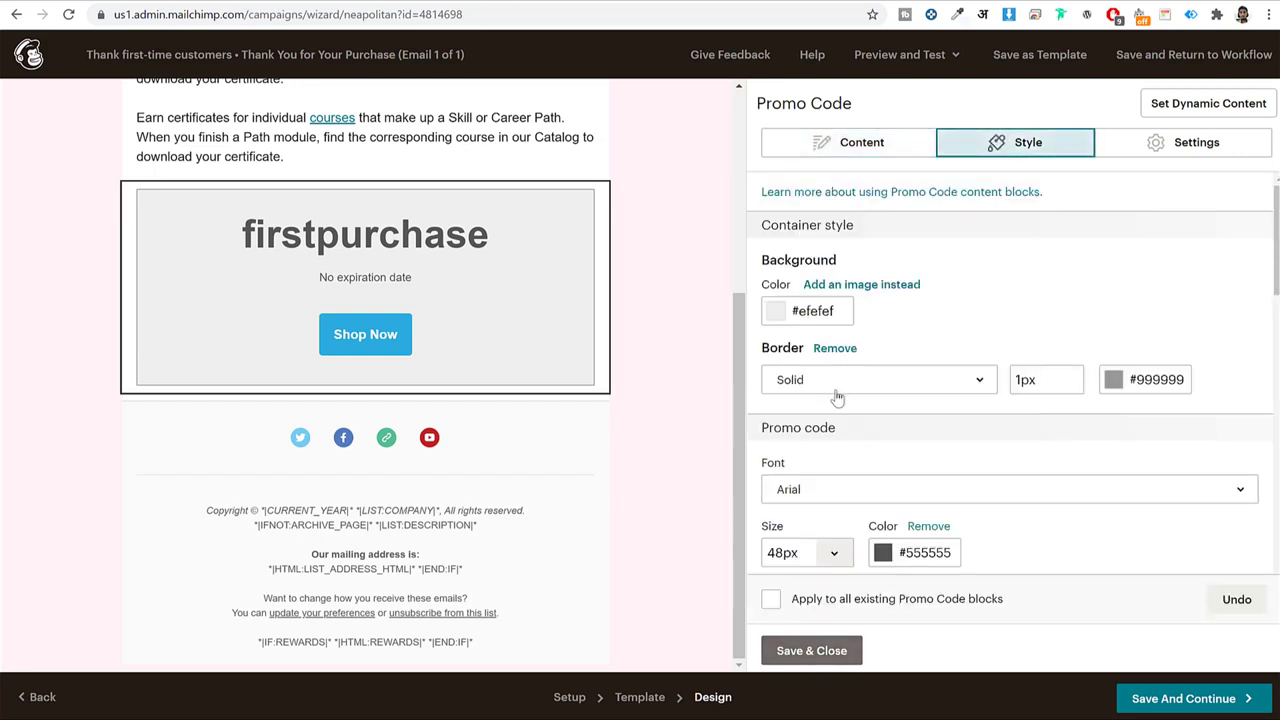
pyautogui.click(826, 306)
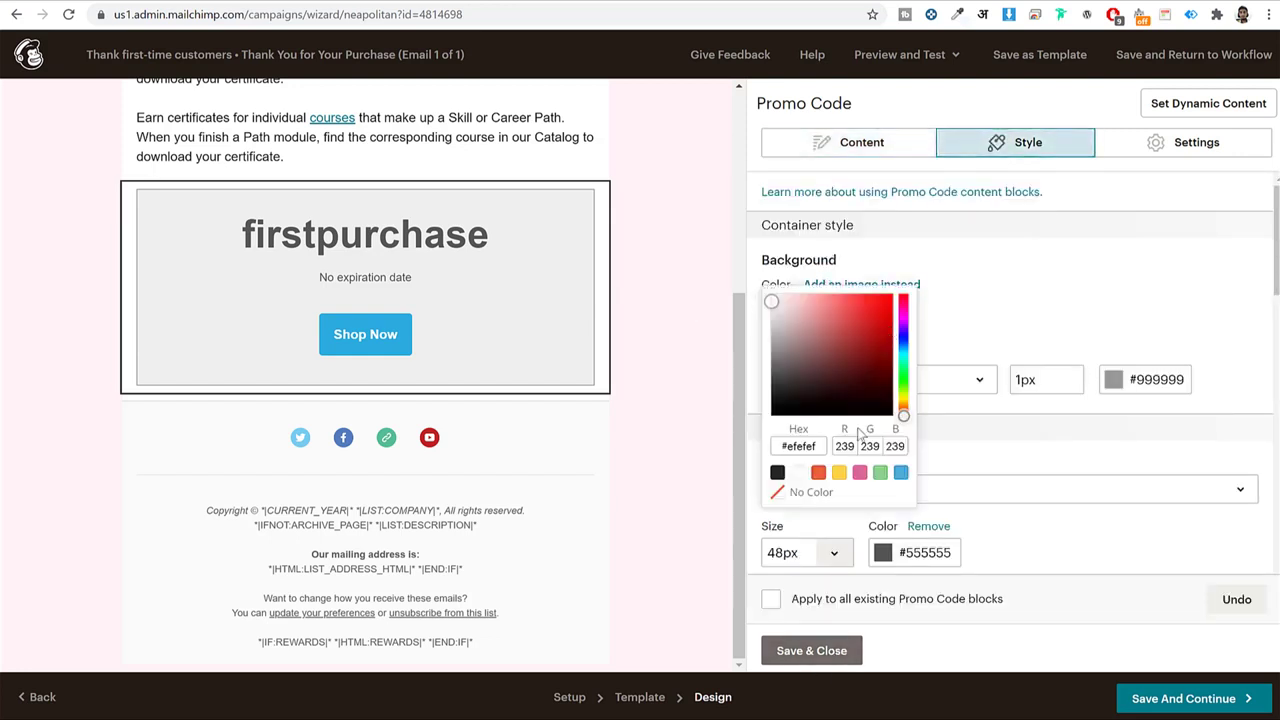
pyautogui.click(818, 474)
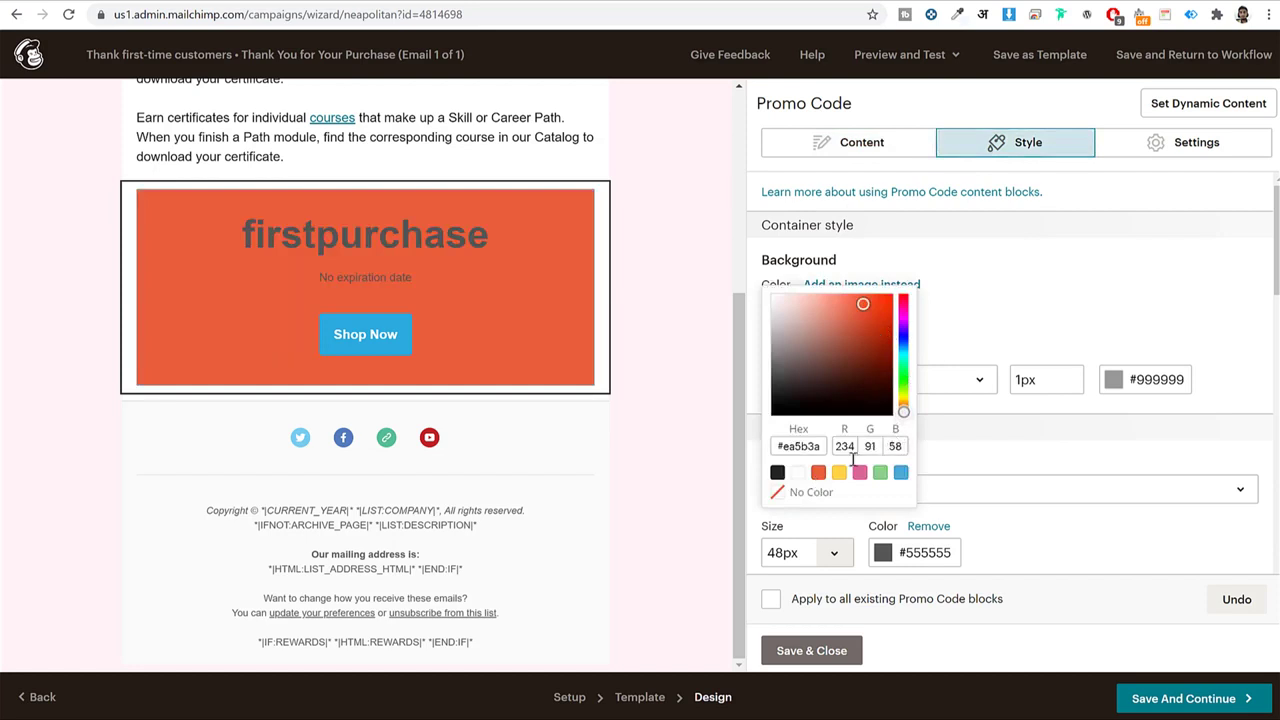
pyautogui.moveTo(865, 335); pyautogui.dragTo(785, 297)
pyautogui.click(1008, 287)
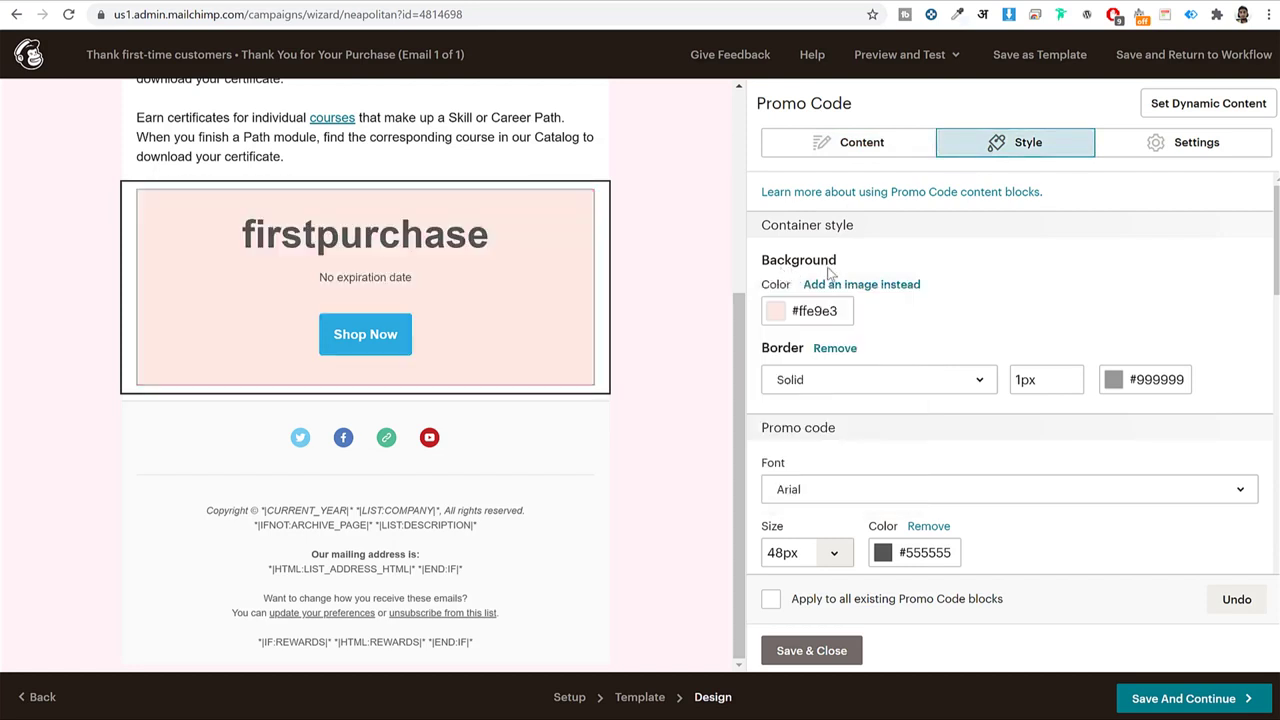
# - Set the promo code font to Lato
pyautogui.scroll(-2, 897, 390)
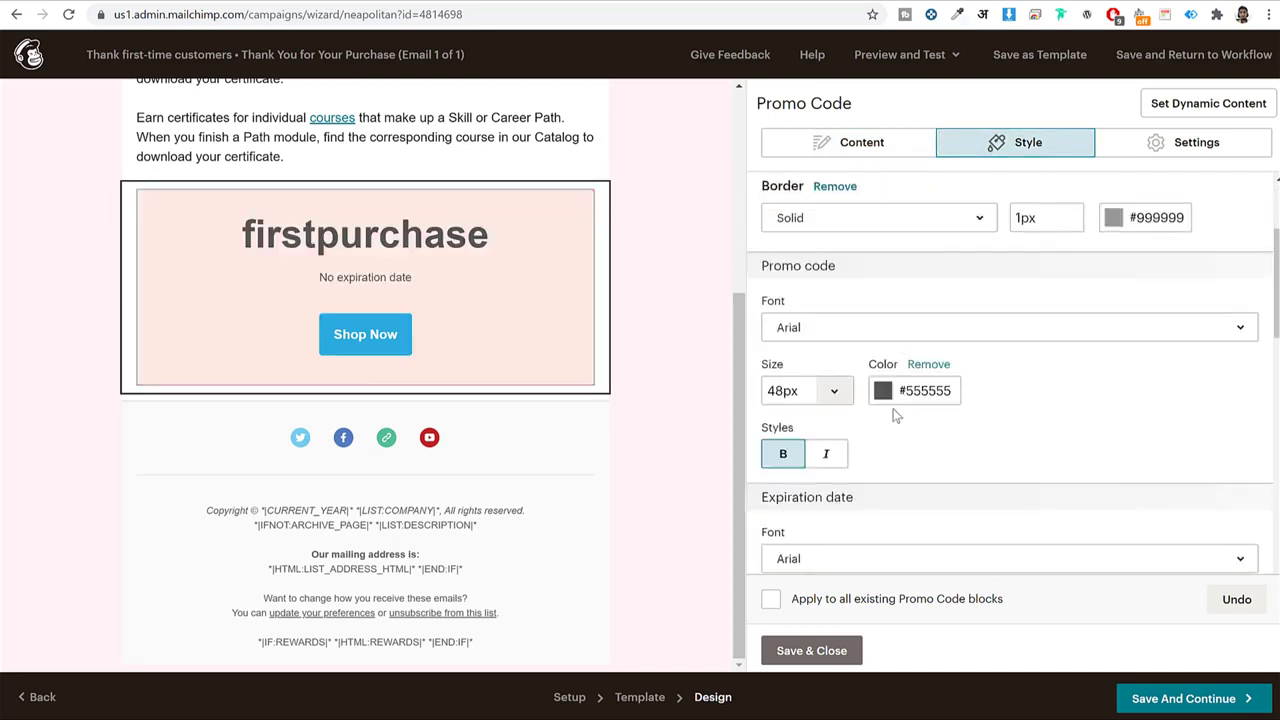
pyautogui.click(850, 330)
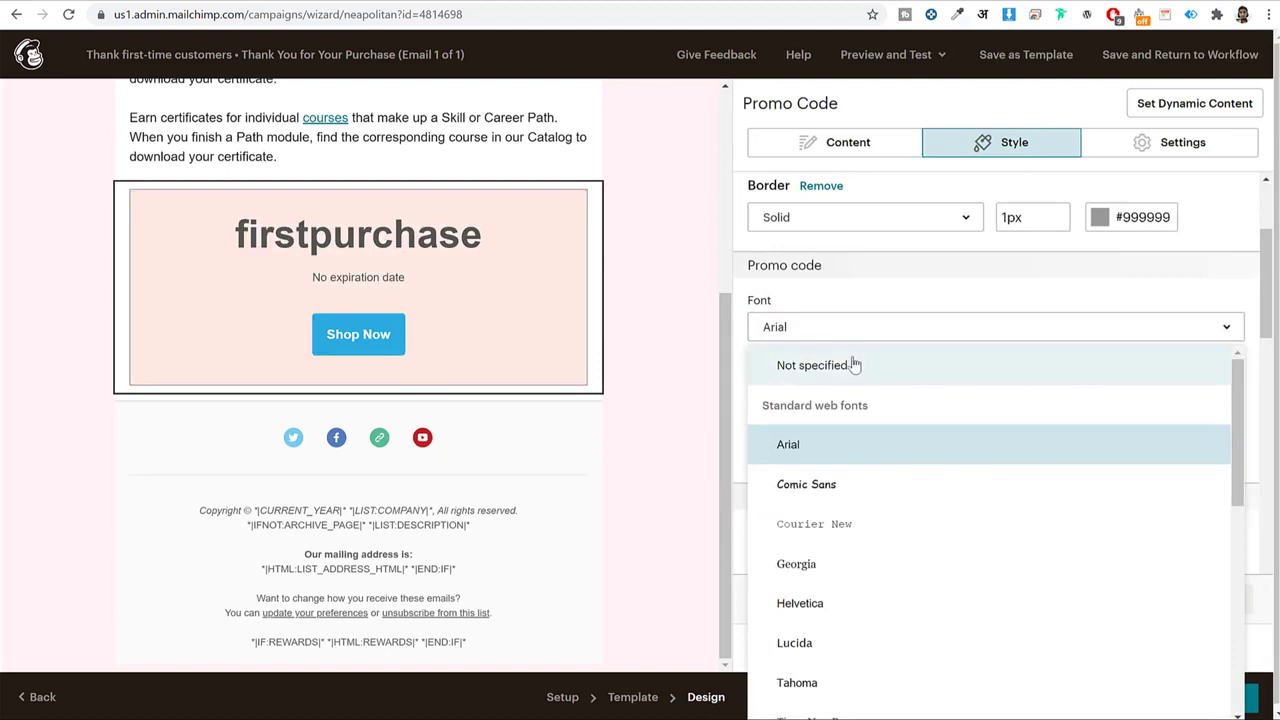
pyautogui.scroll(-3, 880, 486)
pyautogui.scroll(-2, 866, 518)
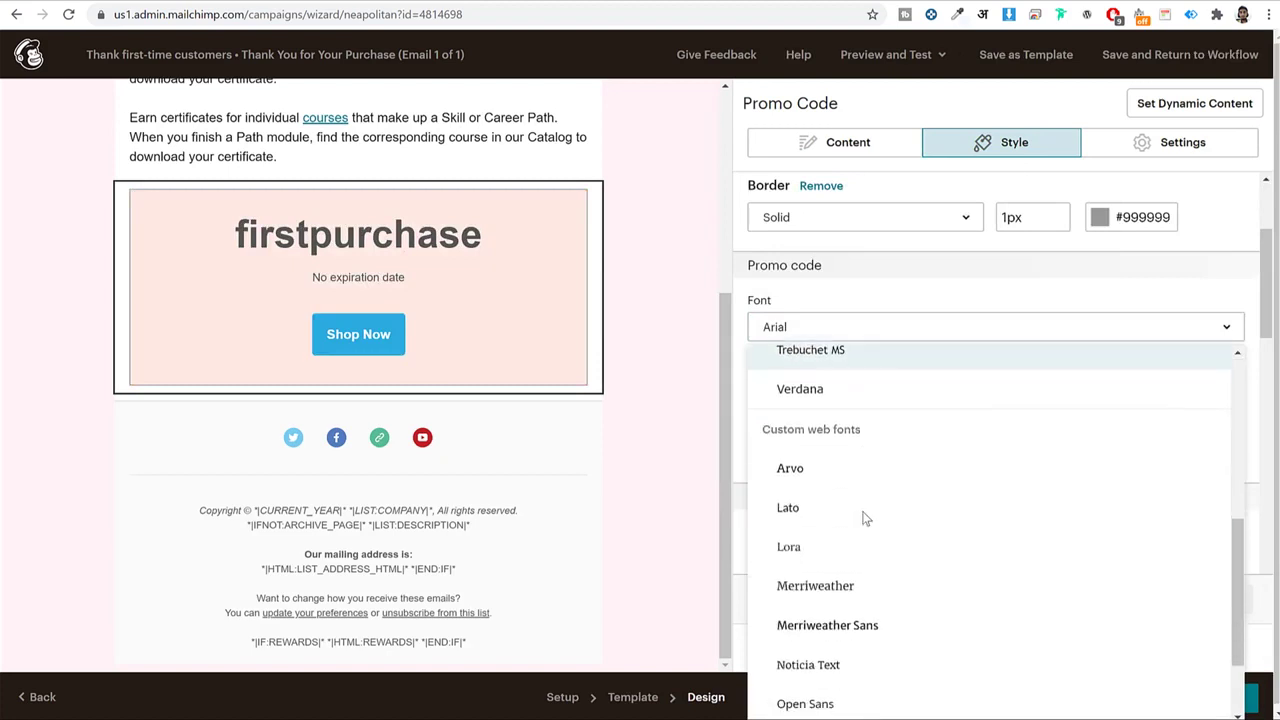
pyautogui.scroll(-1, 866, 518)
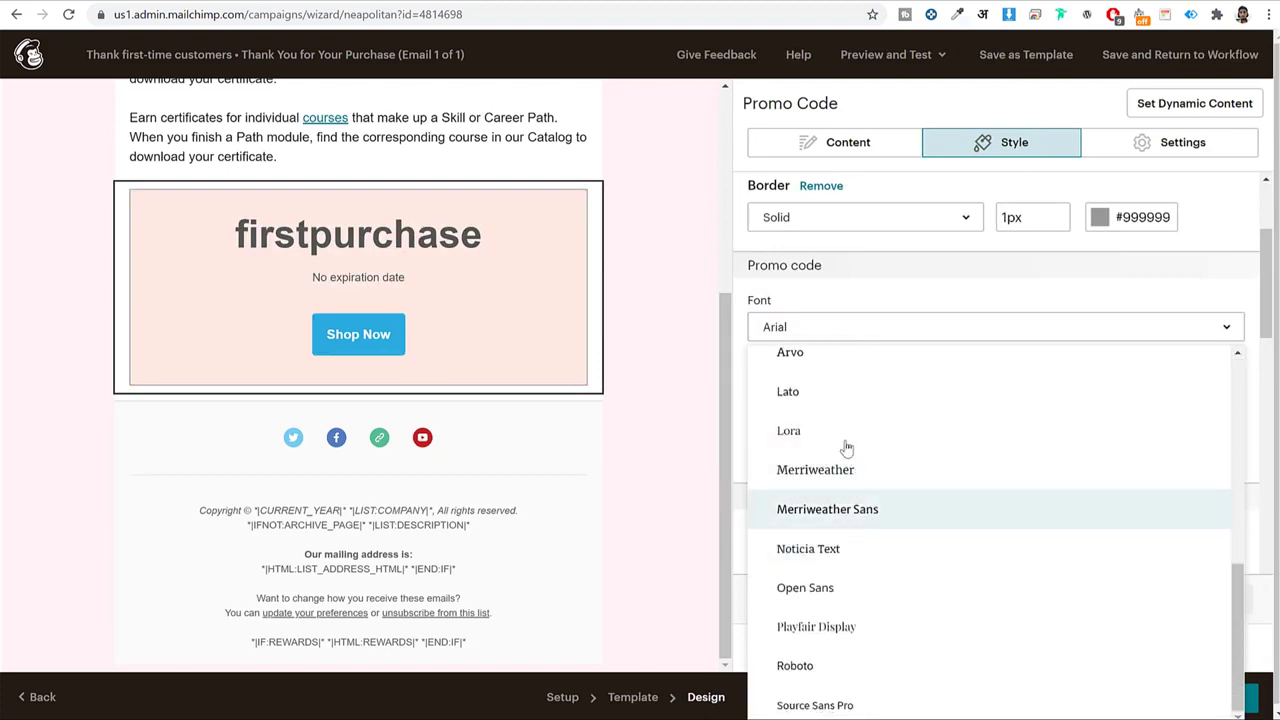
pyautogui.click(830, 391)
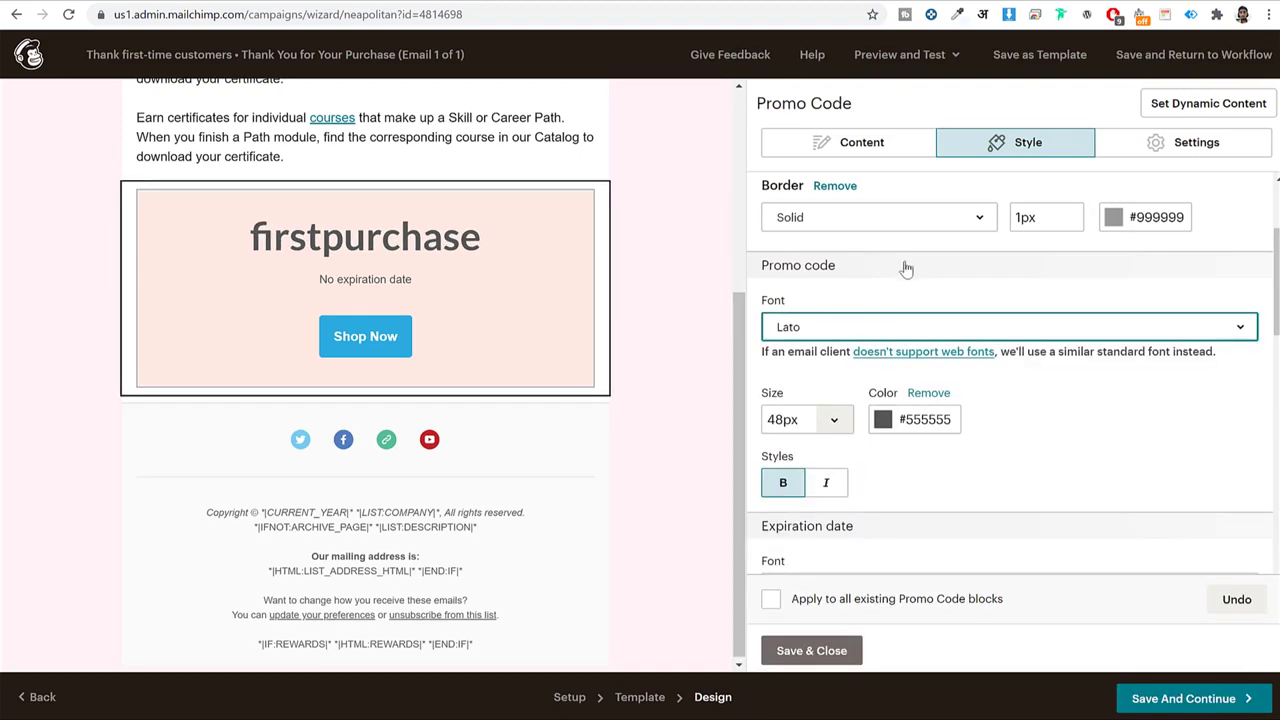
# - Make the Shop Now button background yellow #ffc403 and save the promo code styling
pyautogui.scroll(1, 931, 414)
pyautogui.scroll(-5, 934, 403)
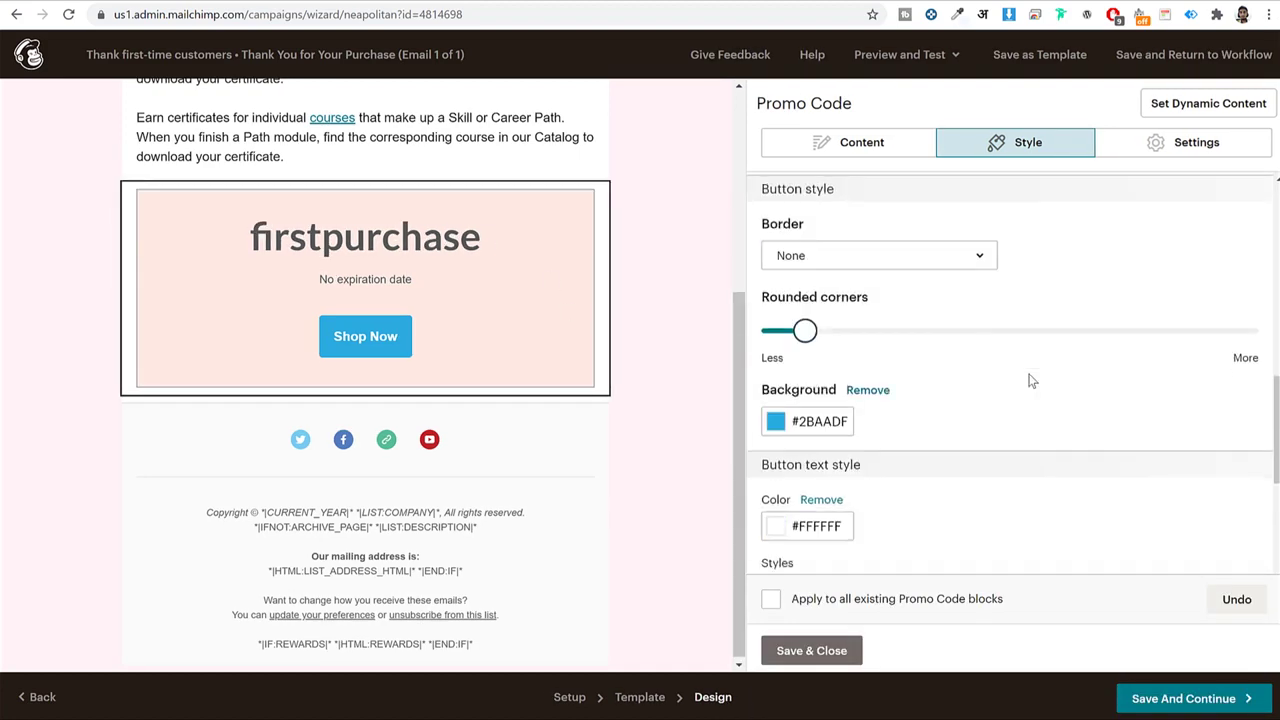
pyautogui.scroll(-2, 1031, 380)
pyautogui.scroll(2, 960, 351)
pyautogui.click(822, 342)
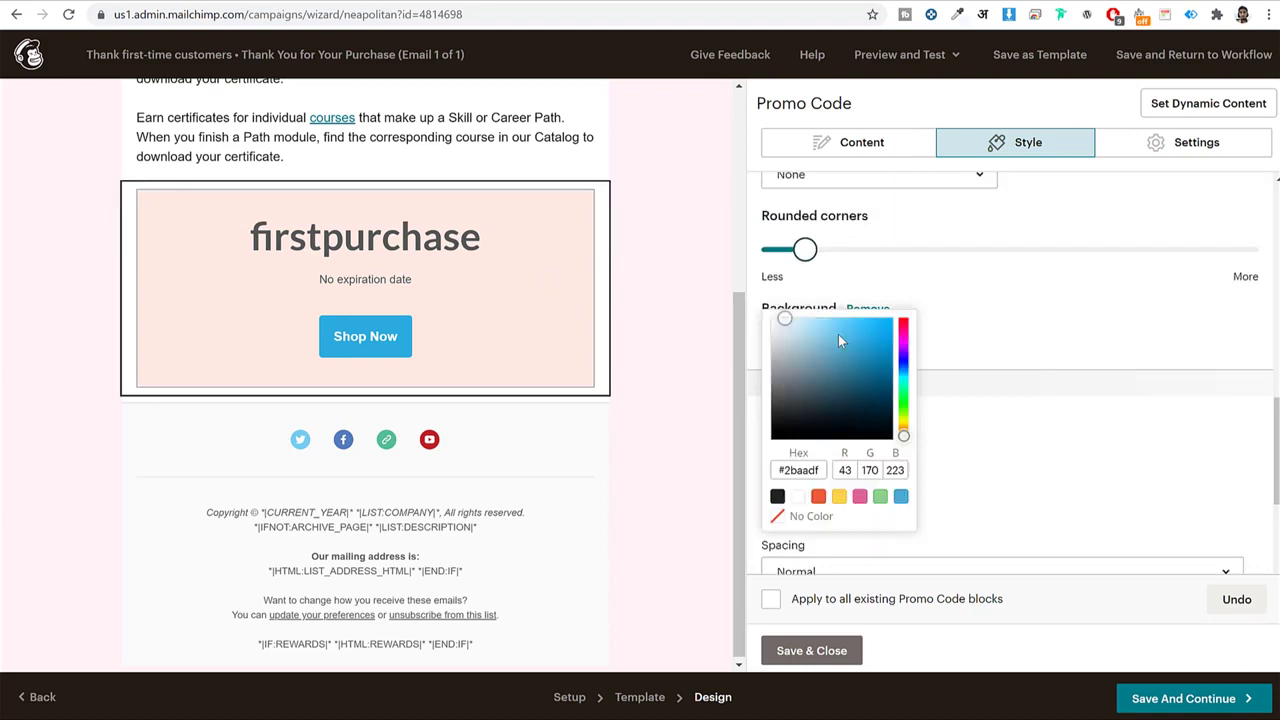
pyautogui.click(839, 496)
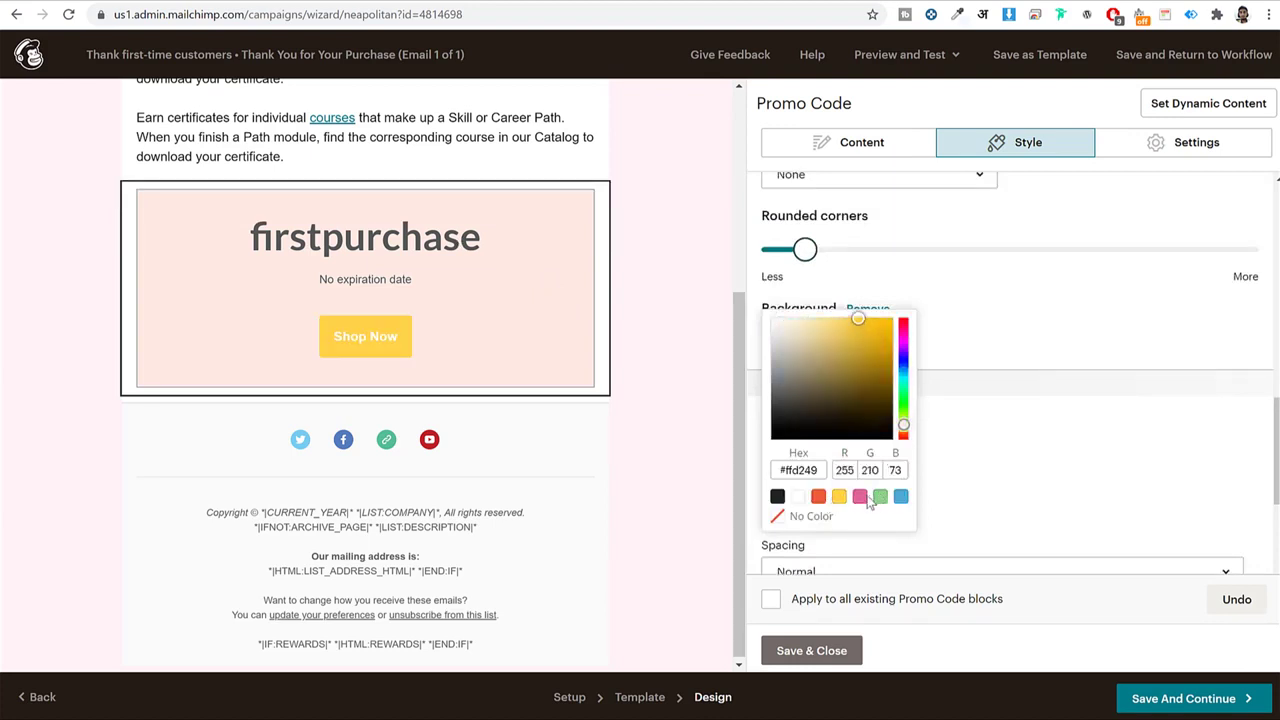
pyautogui.moveTo(868, 324); pyautogui.dragTo(892, 318)
pyautogui.click(966, 294)
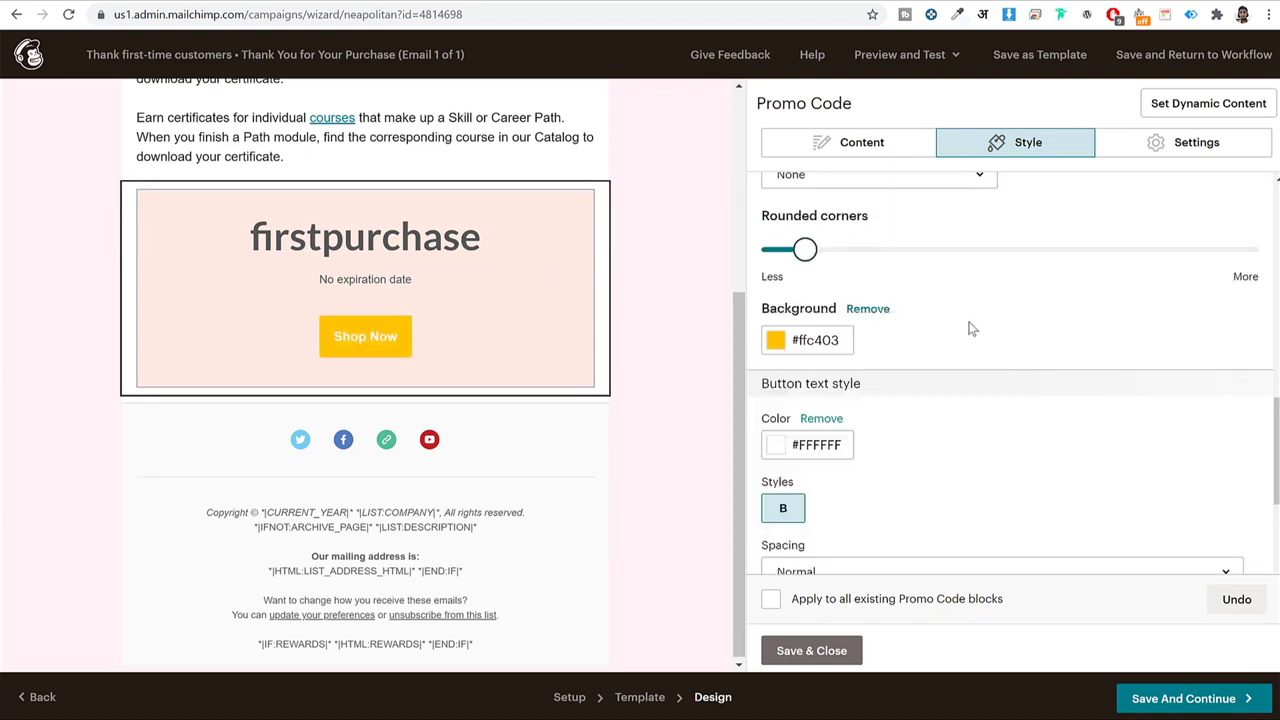
pyautogui.scroll(-2, 968, 329)
pyautogui.scroll(-1, 968, 330)
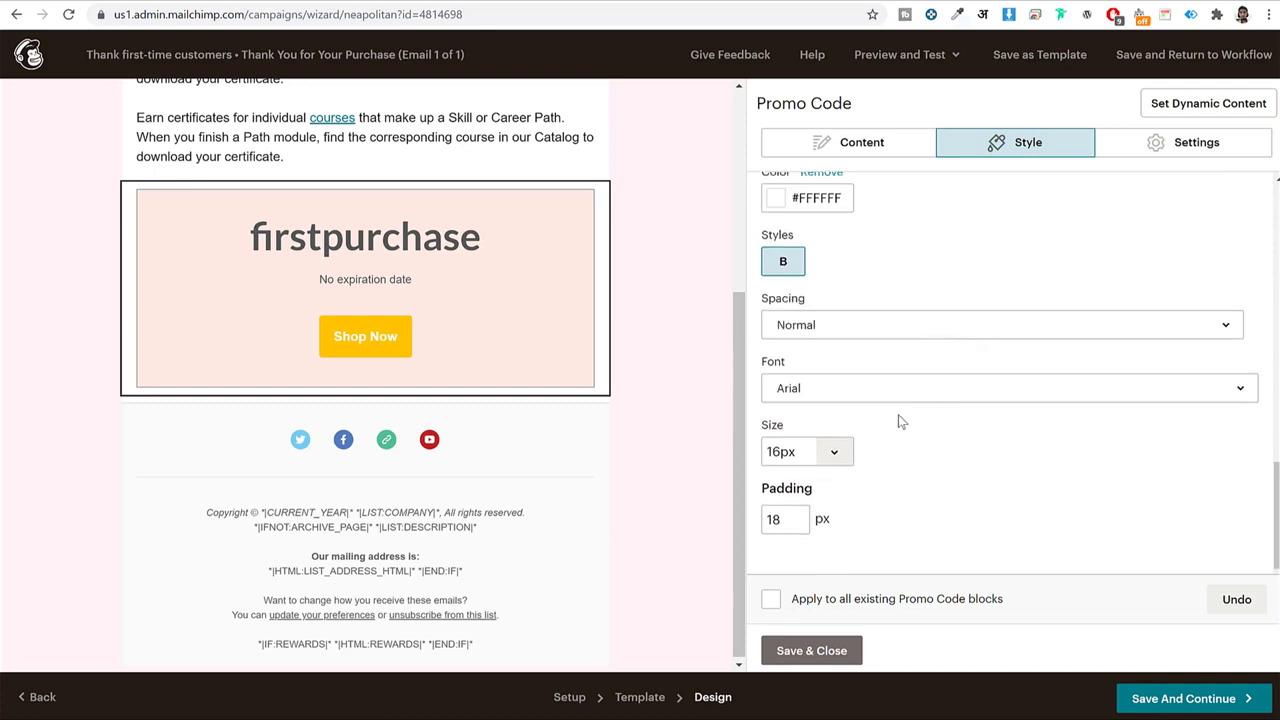
pyautogui.click(833, 652)
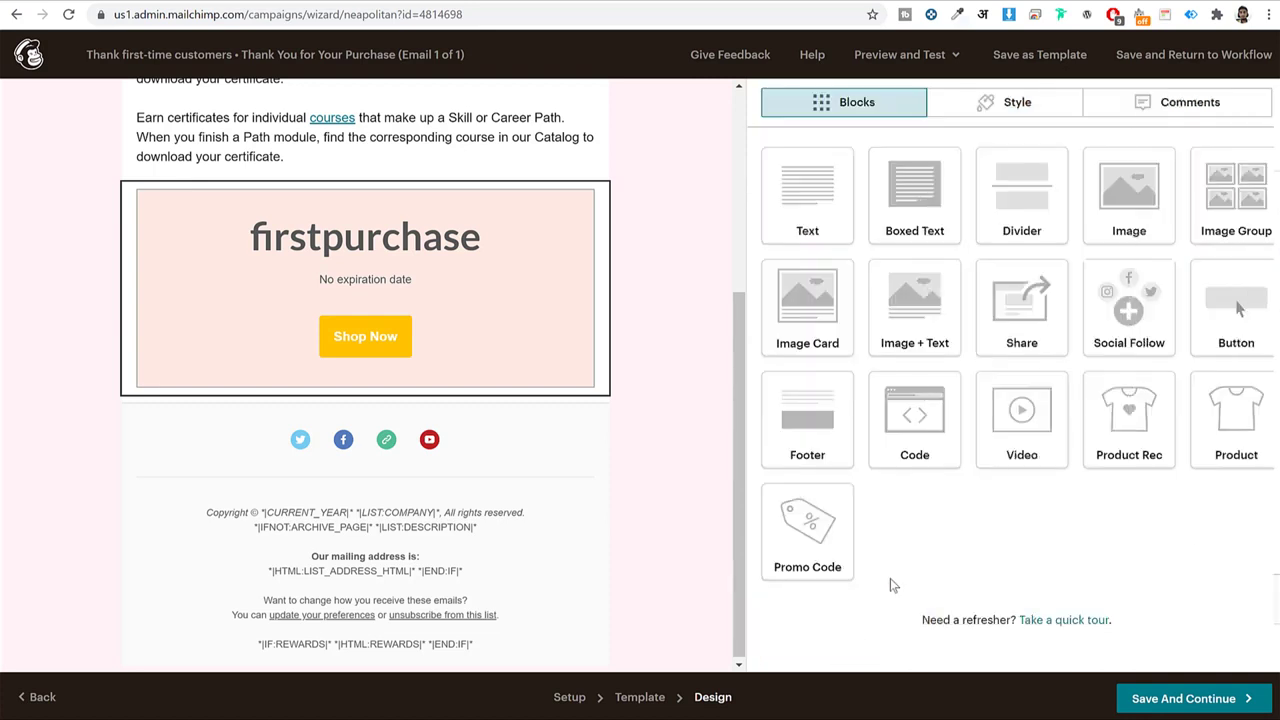
# - Save the Thank You for Your Purchase email design, review the workflow, and confirm Start Sending
pyautogui.scroll(3, 524, 380)
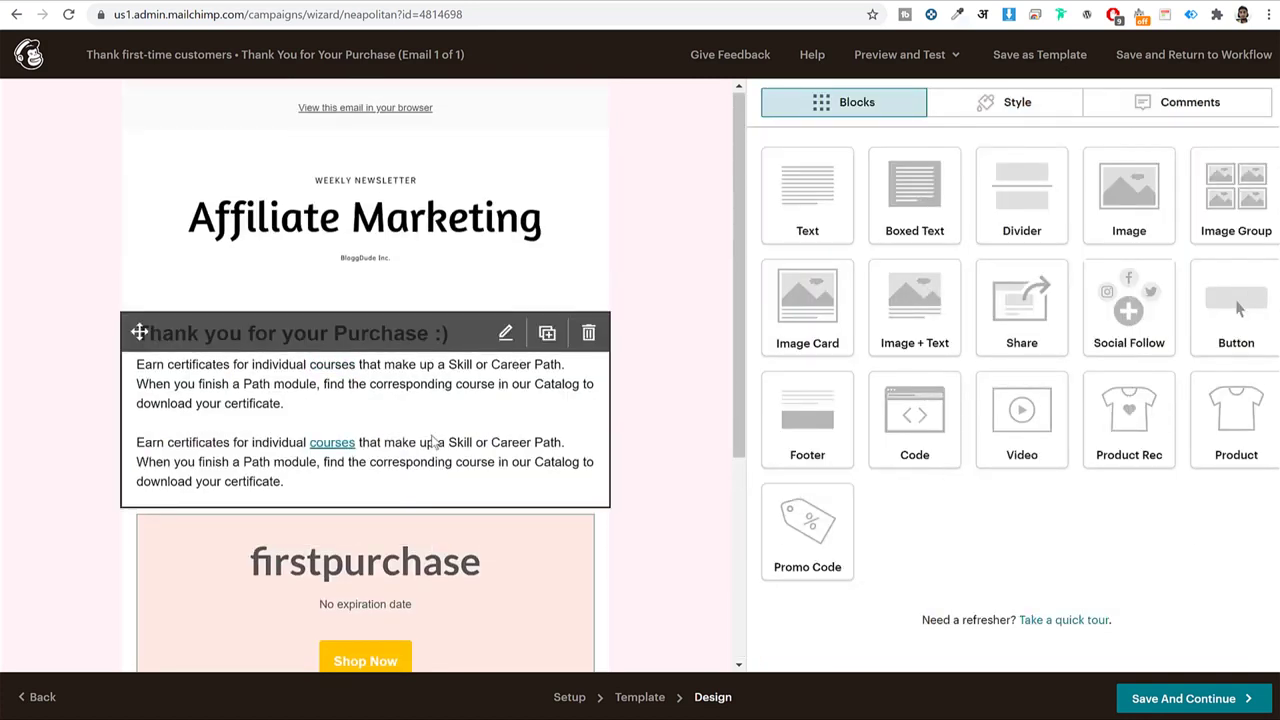
pyautogui.scroll(-2, 458, 292)
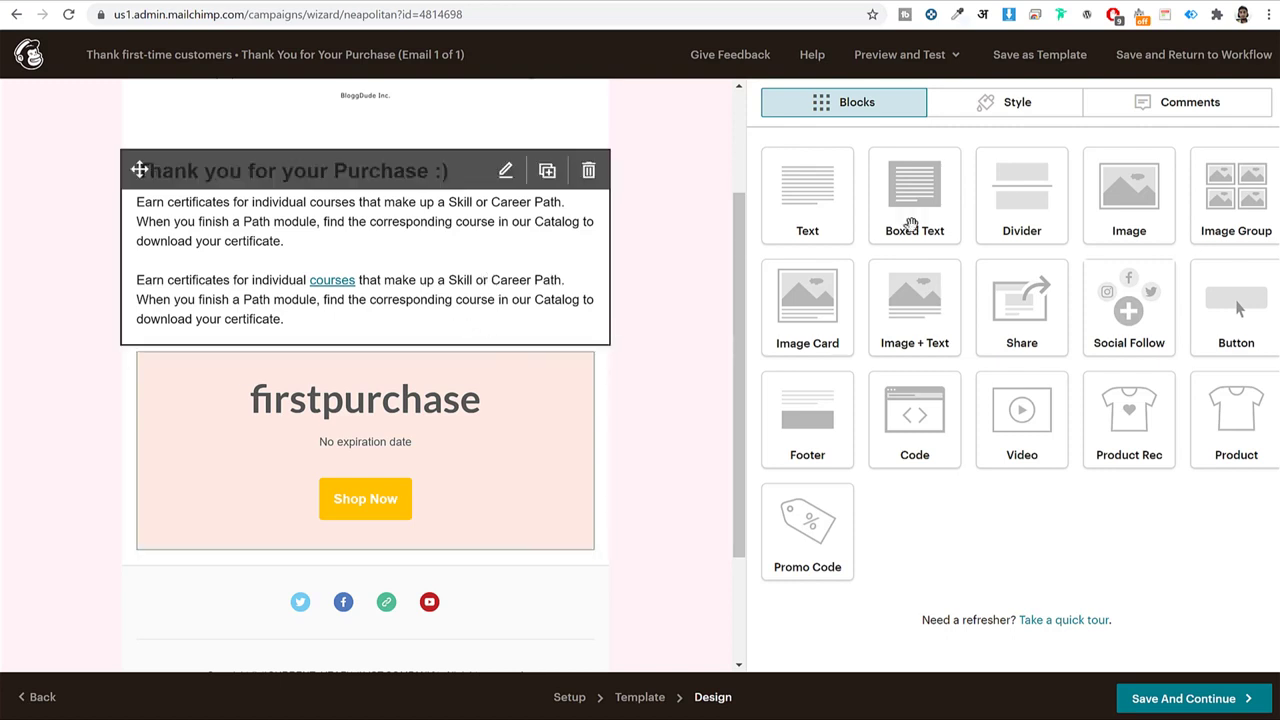
pyautogui.click(1208, 700)
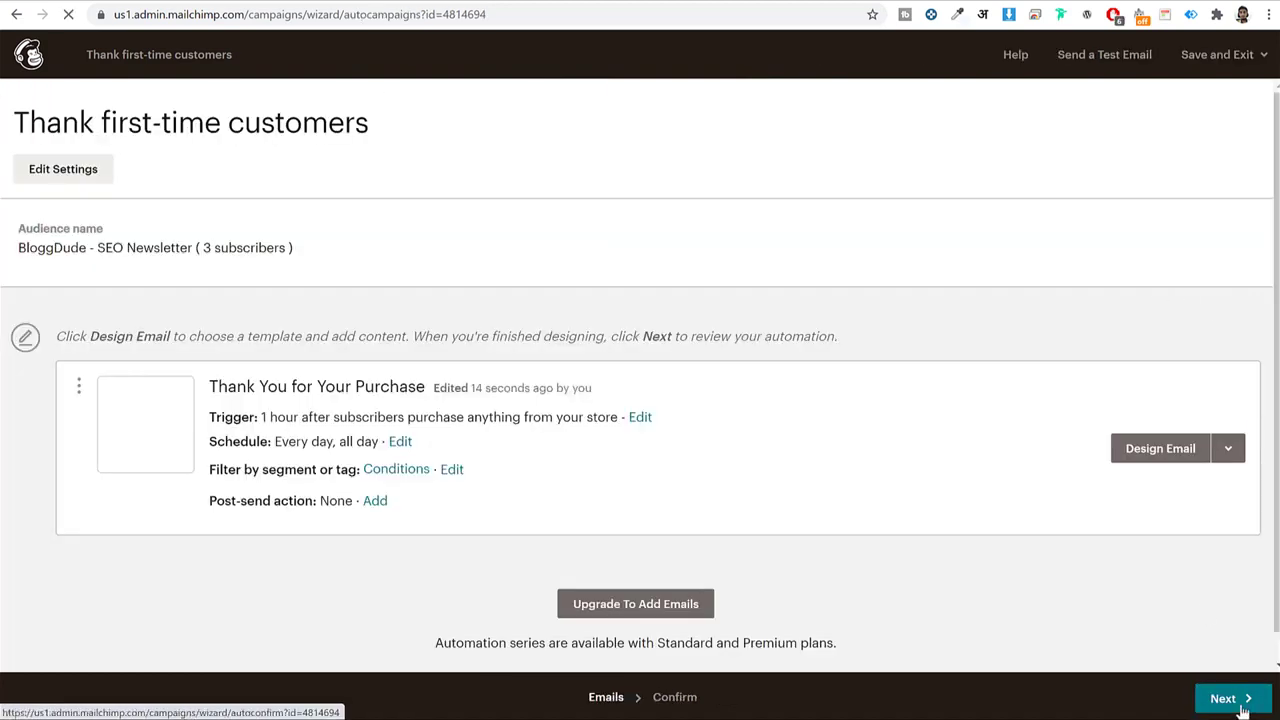
pyautogui.click(1245, 704)
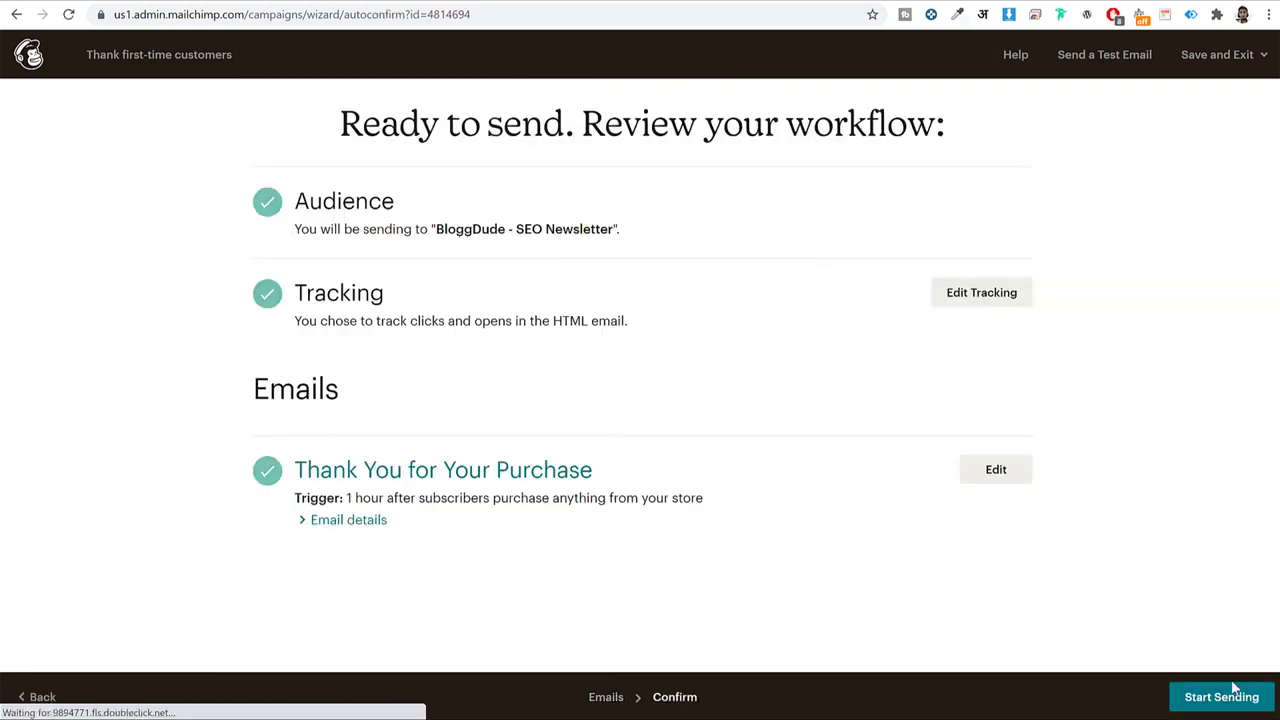
pyautogui.click(1223, 701)
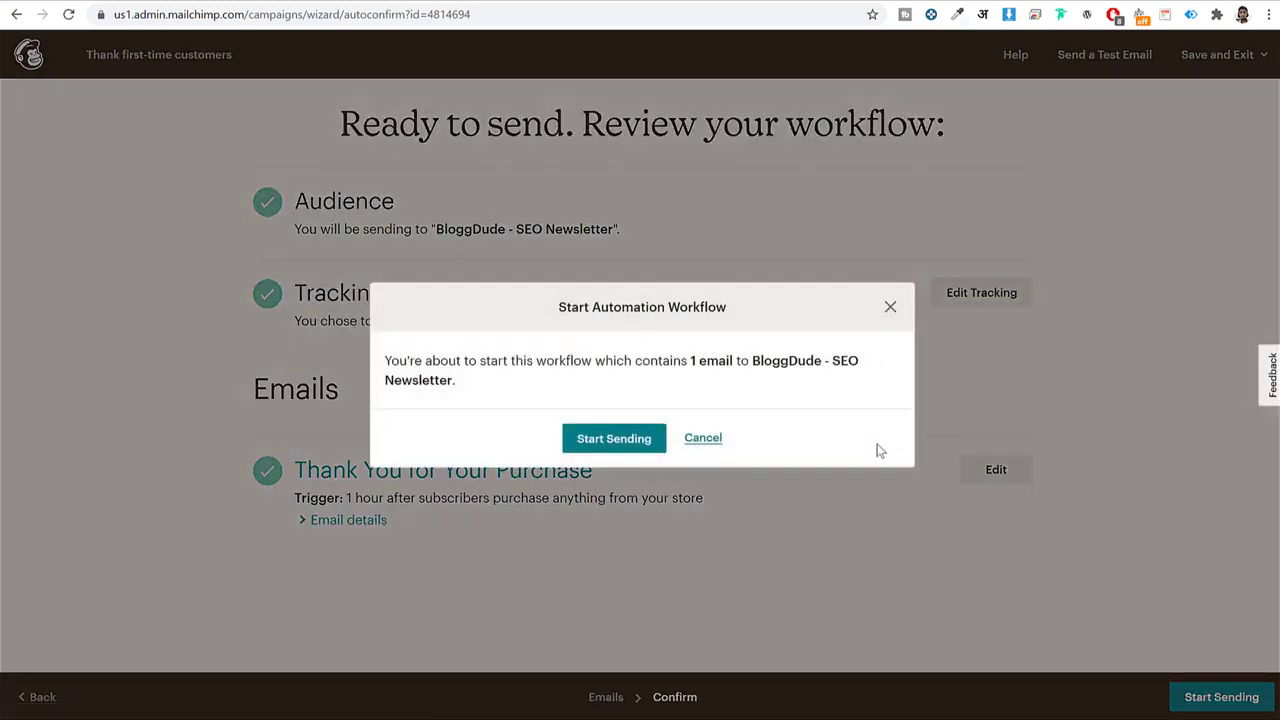
pyautogui.click(608, 449)
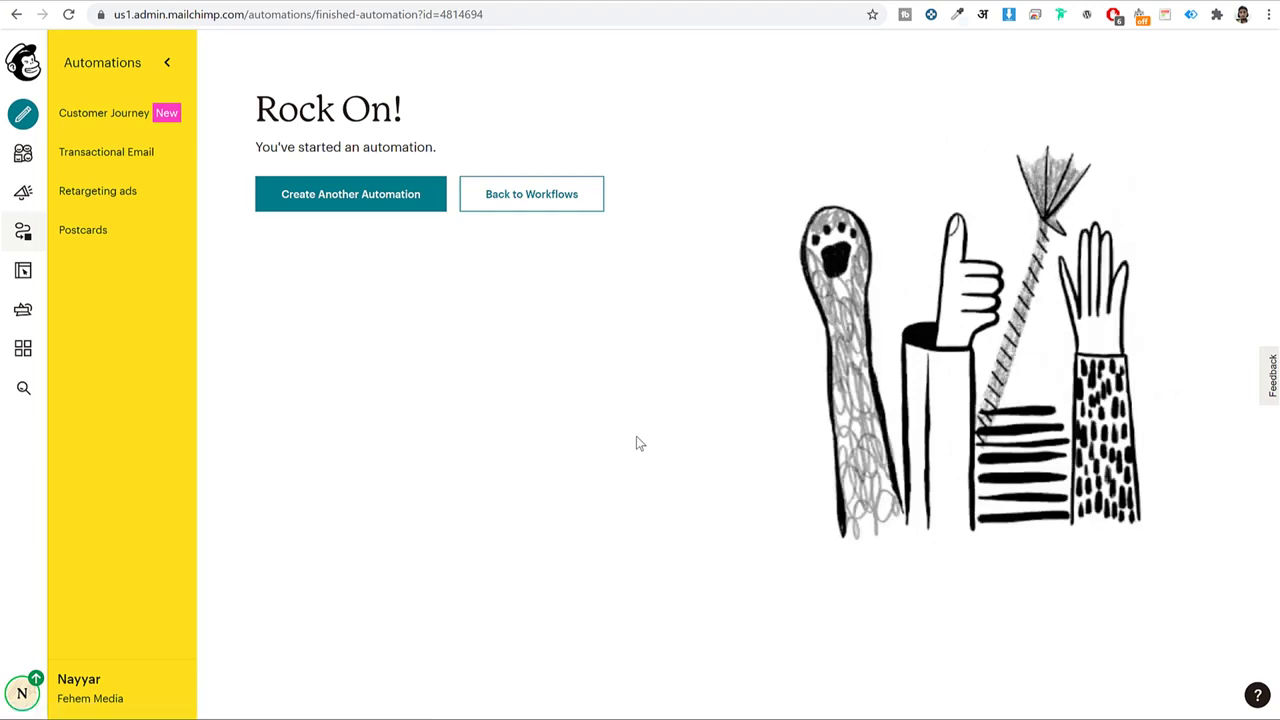
# - Create a new E-Commerce abandoned cart email automation for the FEHEM store
pyautogui.click(396, 218)
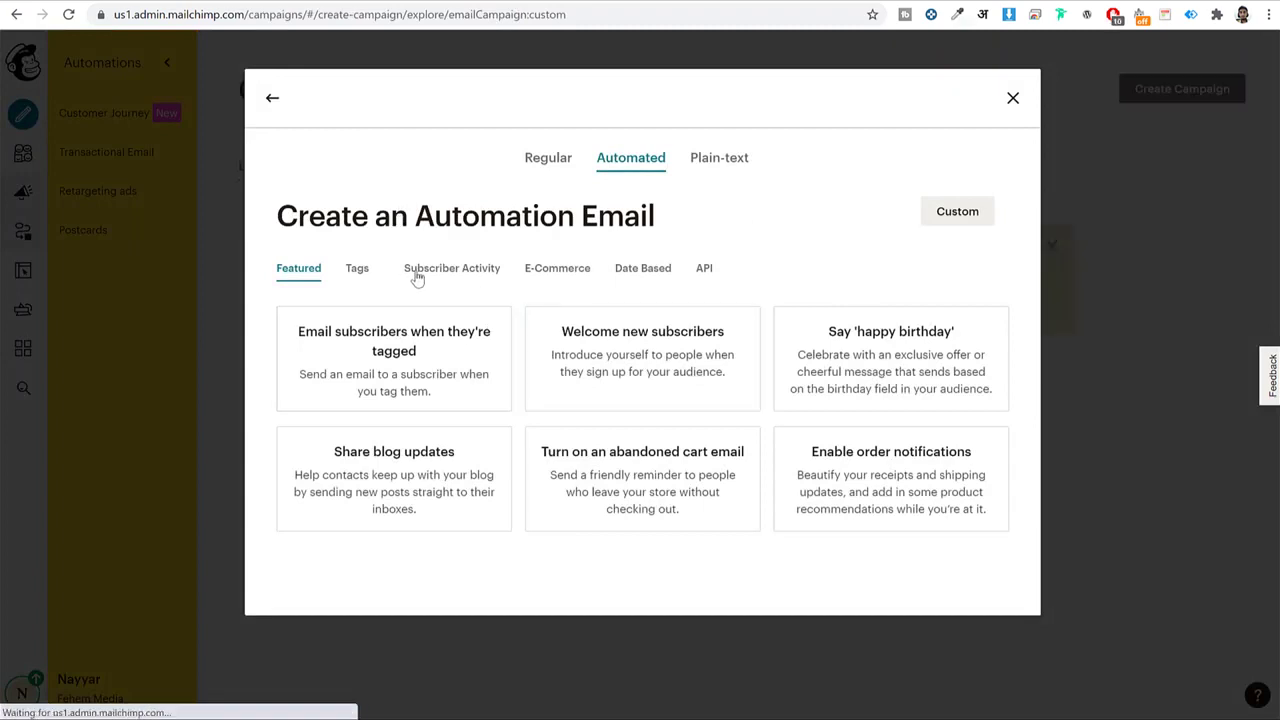
pyautogui.click(532, 272)
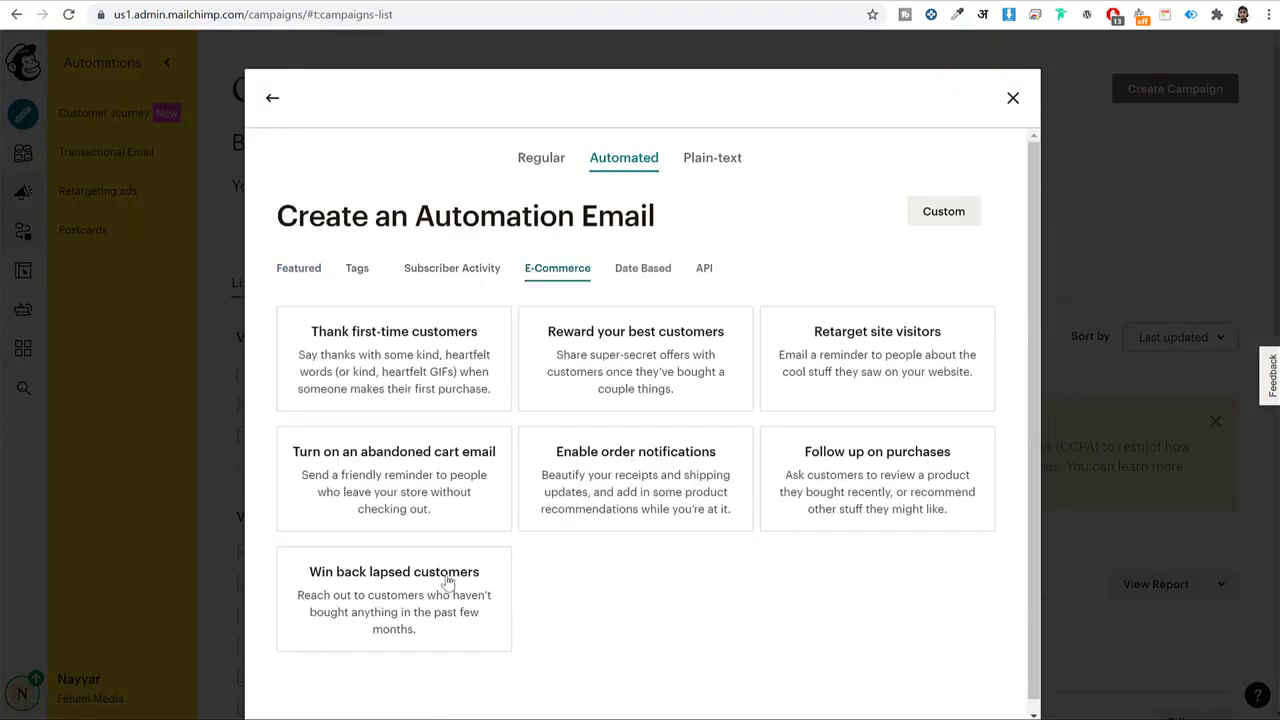
pyautogui.click(397, 487)
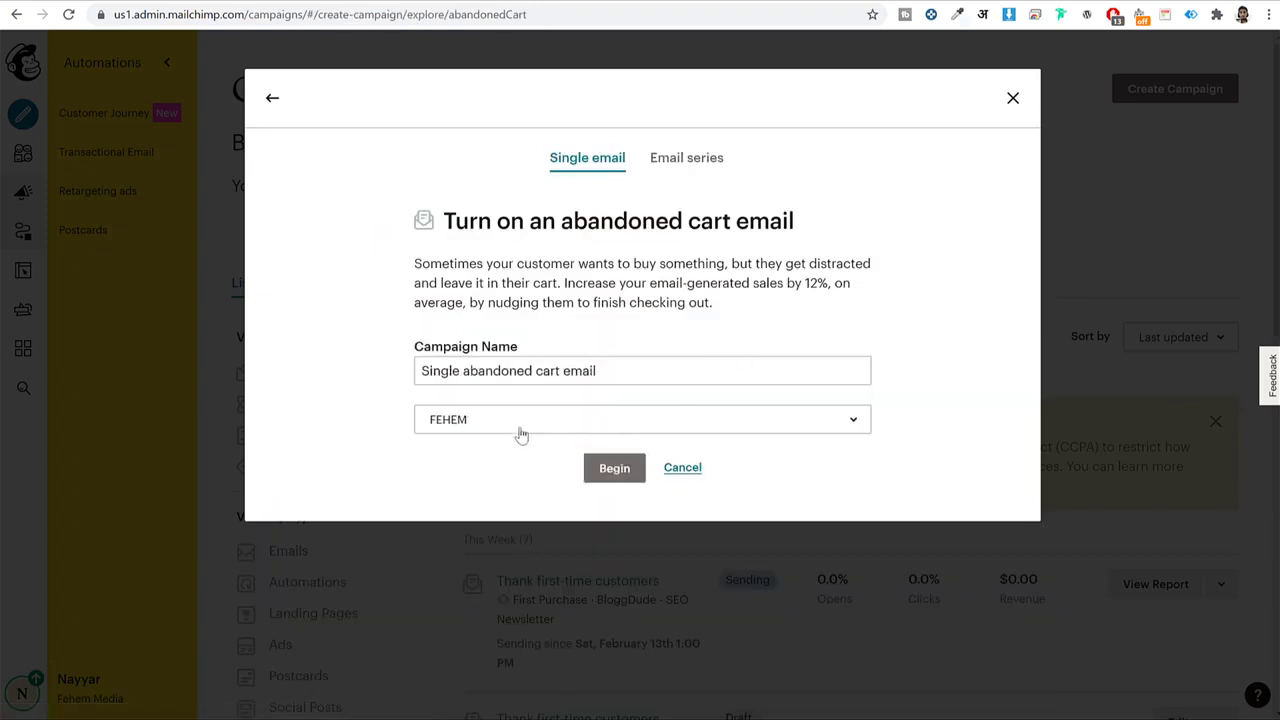
pyautogui.click(527, 424)
pyautogui.click(486, 502)
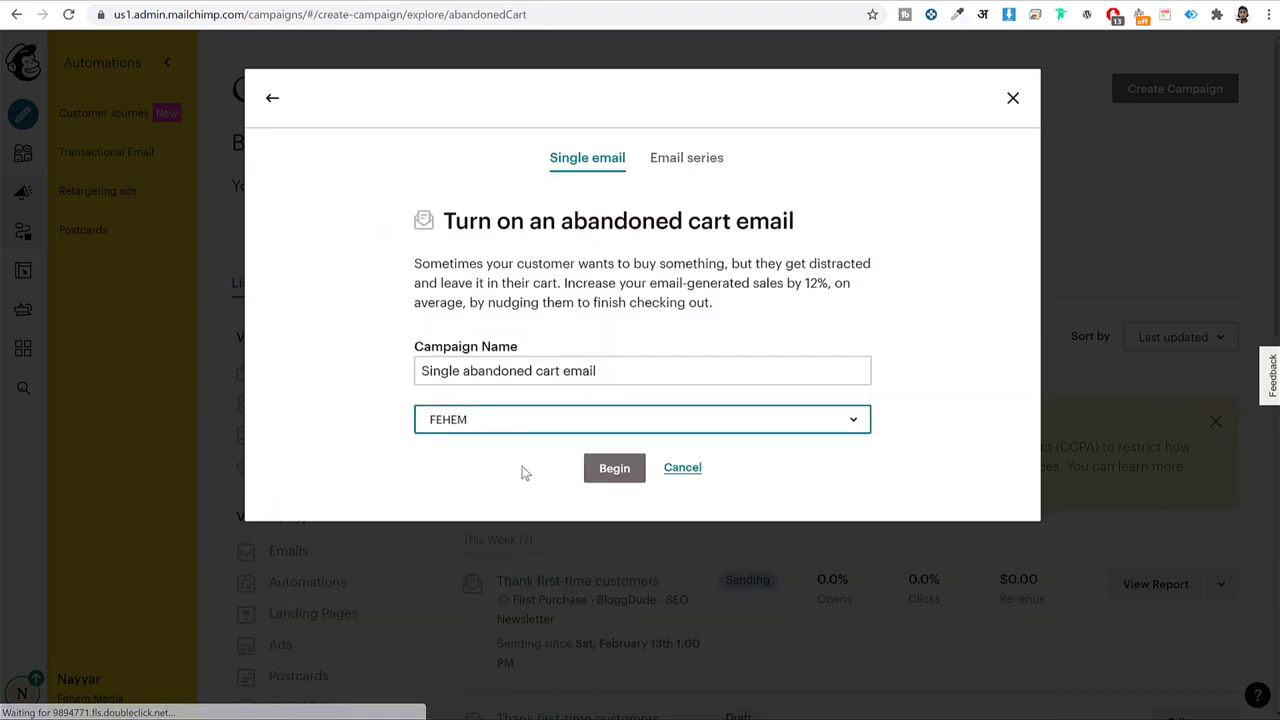
pyautogui.click(639, 472)
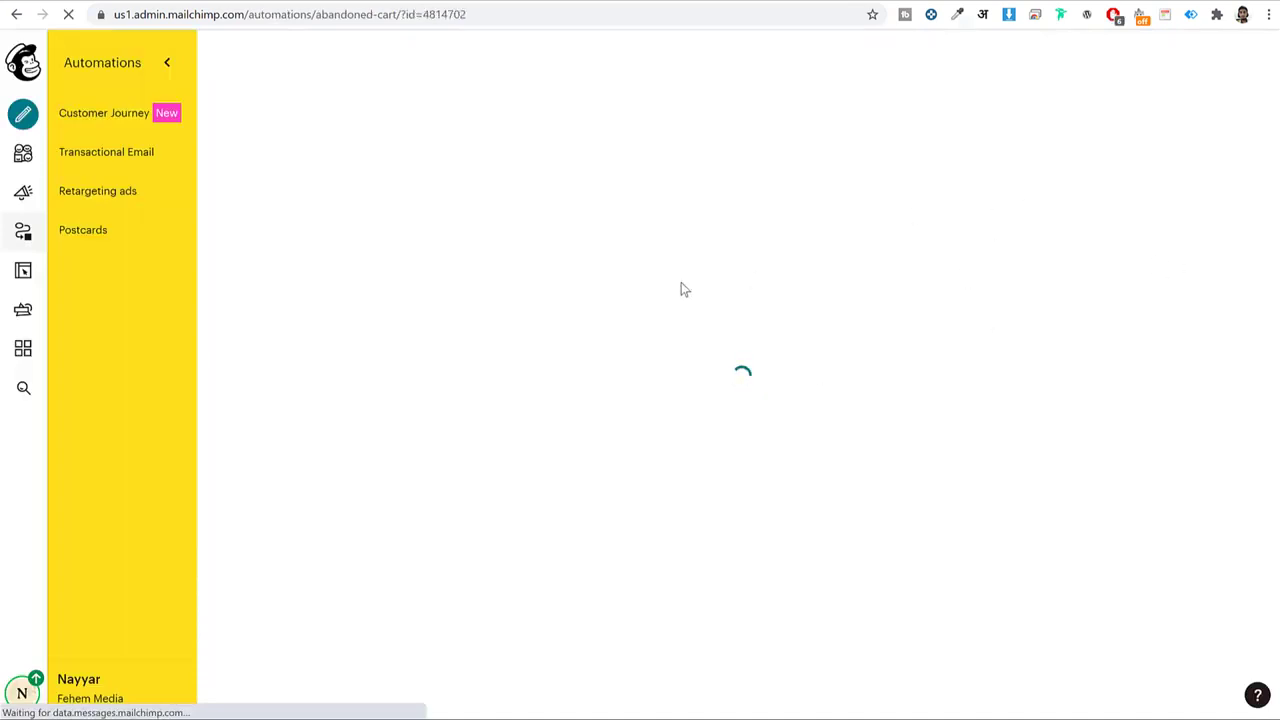
# - Design the abandoned cart email using the Abandoned Cart with Product Recommendations template
pyautogui.scroll(-1, 440, 390)
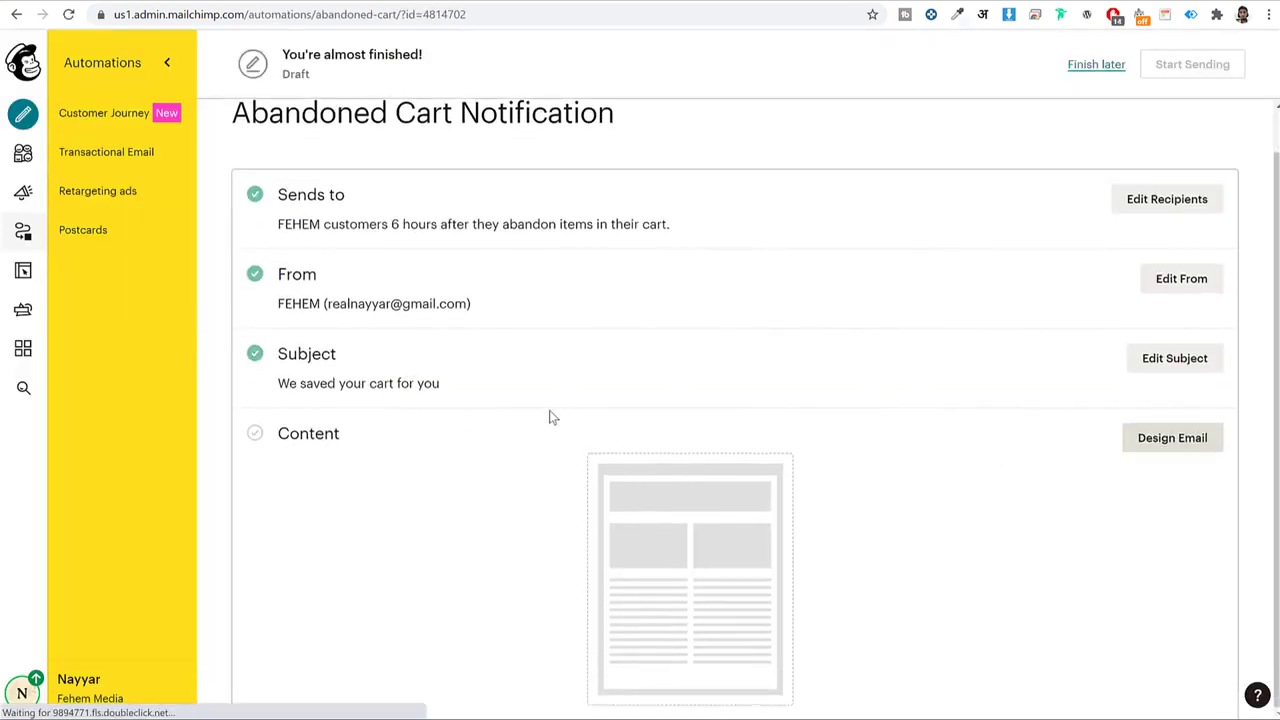
pyautogui.click(1212, 437)
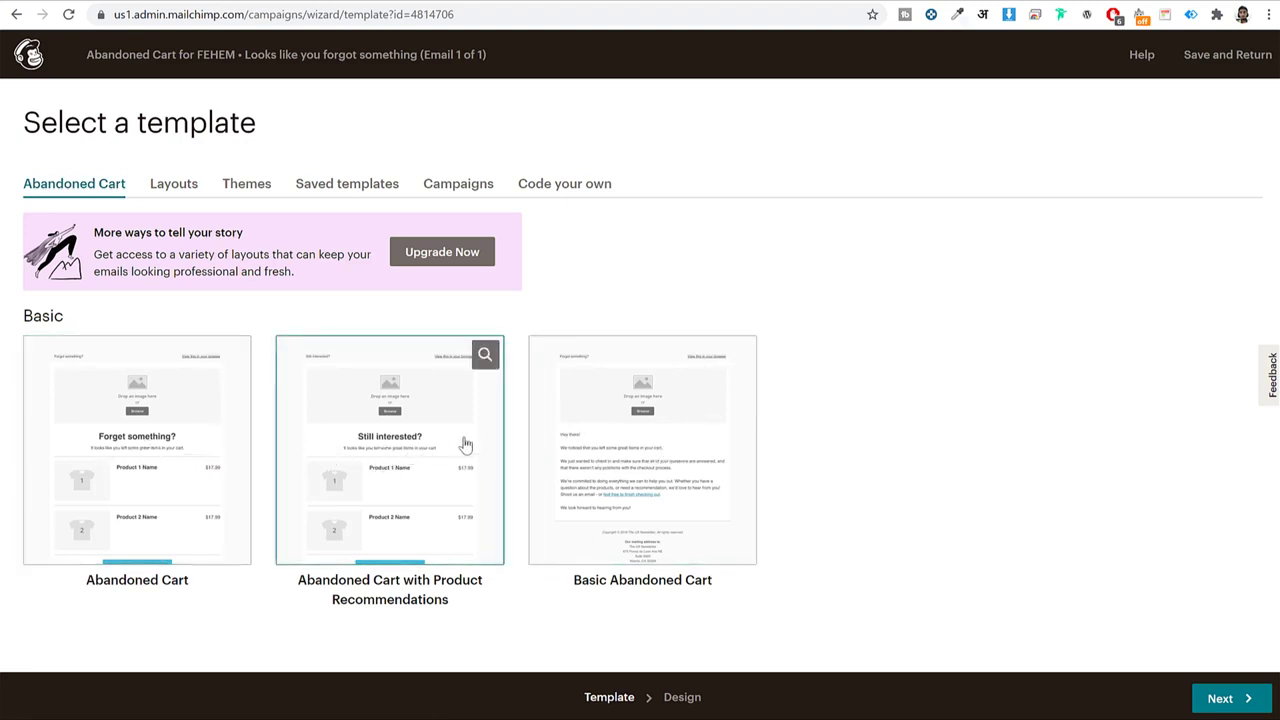
pyautogui.click(427, 438)
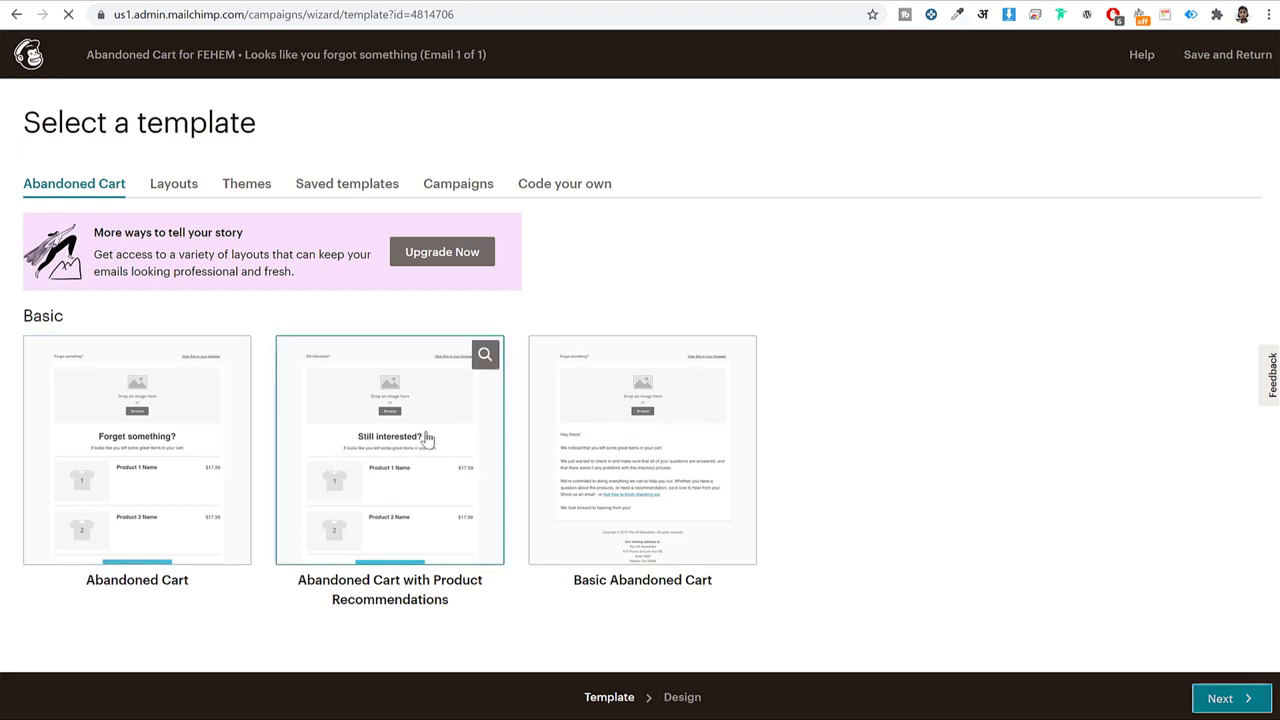
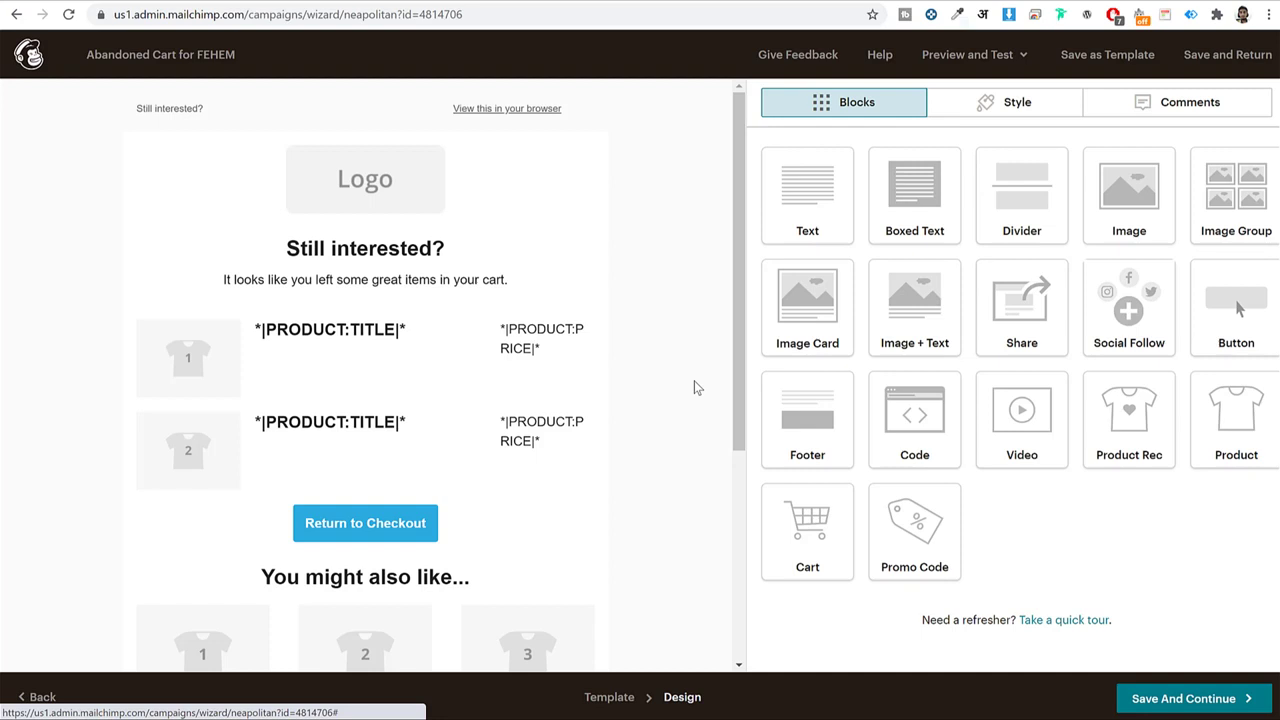
# - Replace the email's placeholder logo with the uploaded BLOGGDUDE logo file LogoMakr_1cH2UERe.png
pyautogui.scroll(-3, 686, 382)
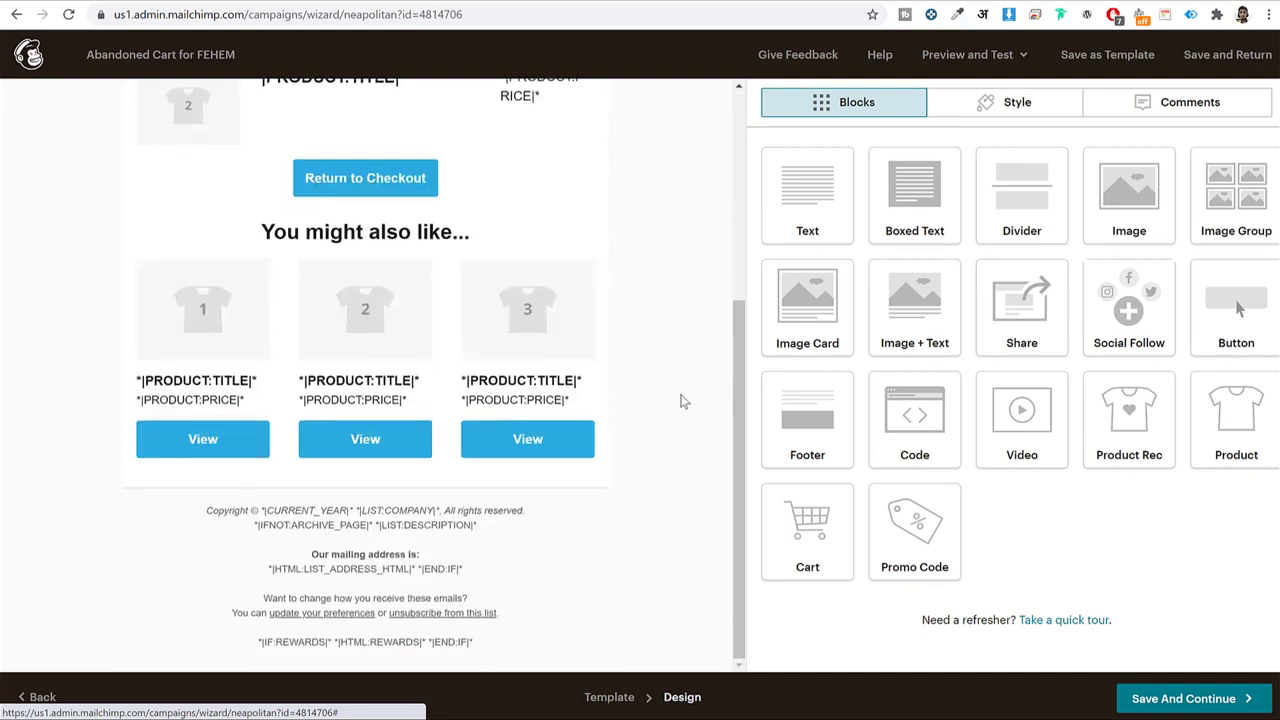
pyautogui.scroll(3, 680, 400)
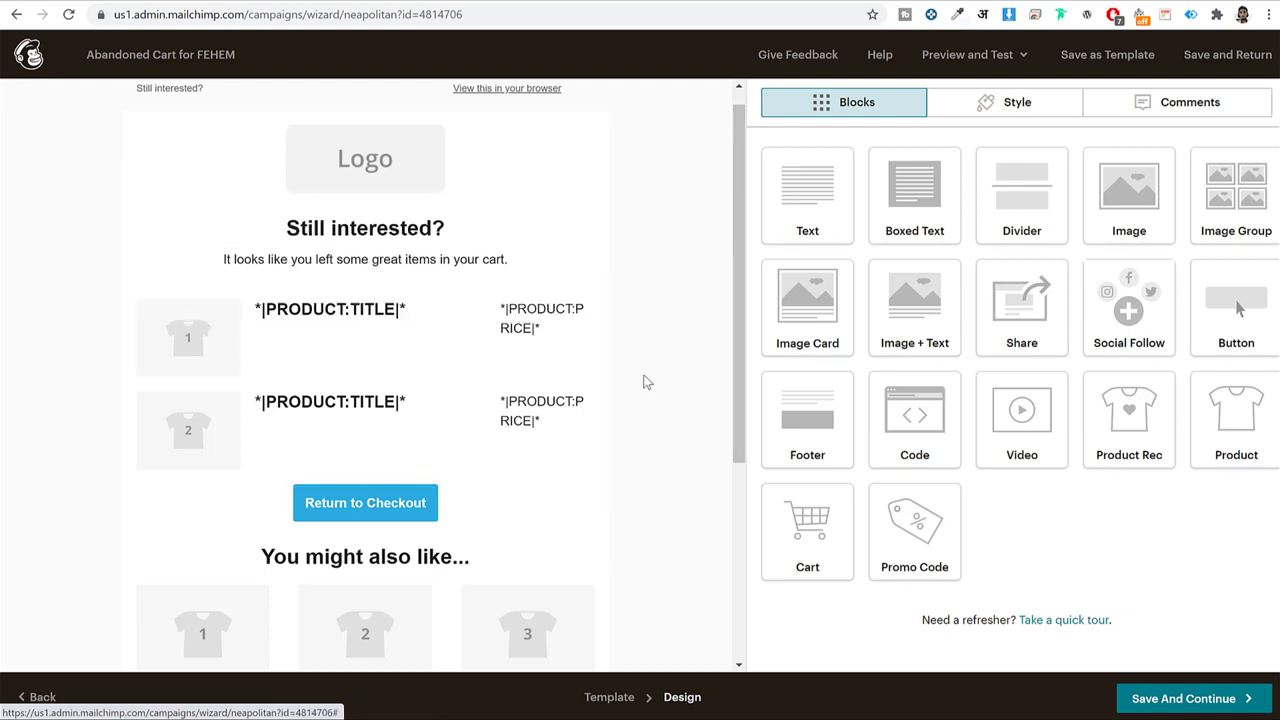
pyautogui.click(405, 168)
pyautogui.click(862, 214)
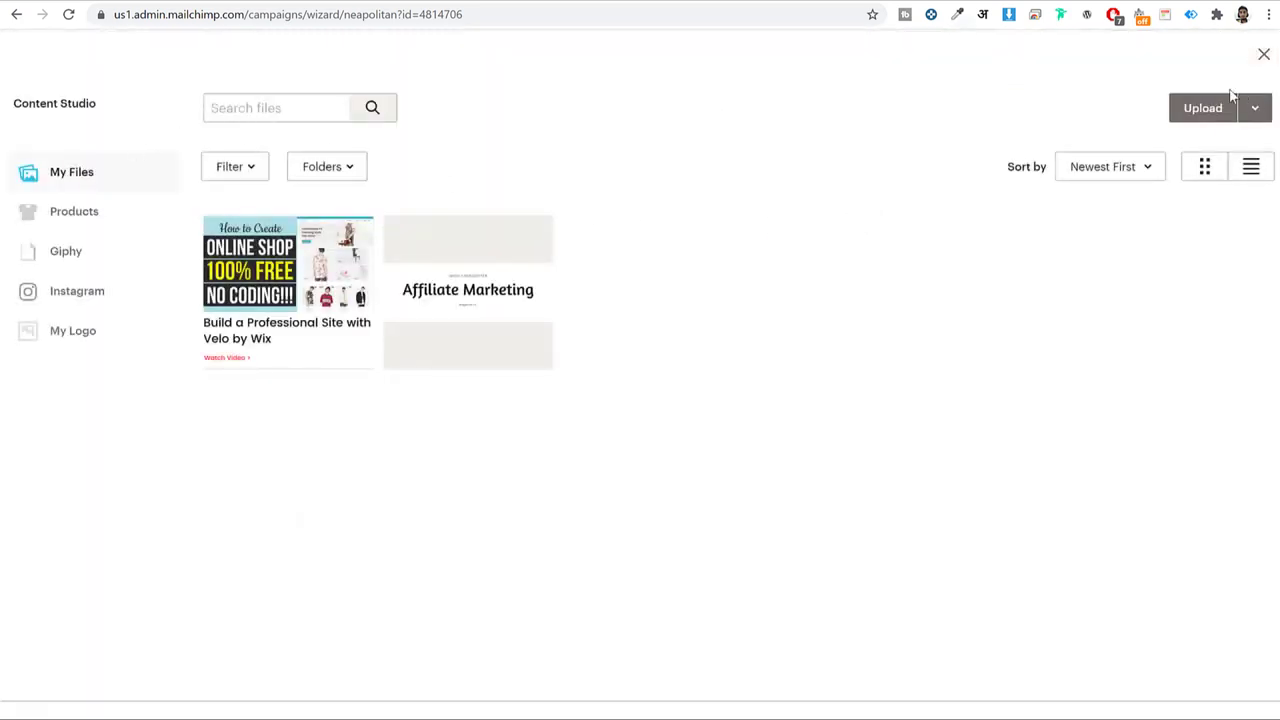
pyautogui.click(1203, 107)
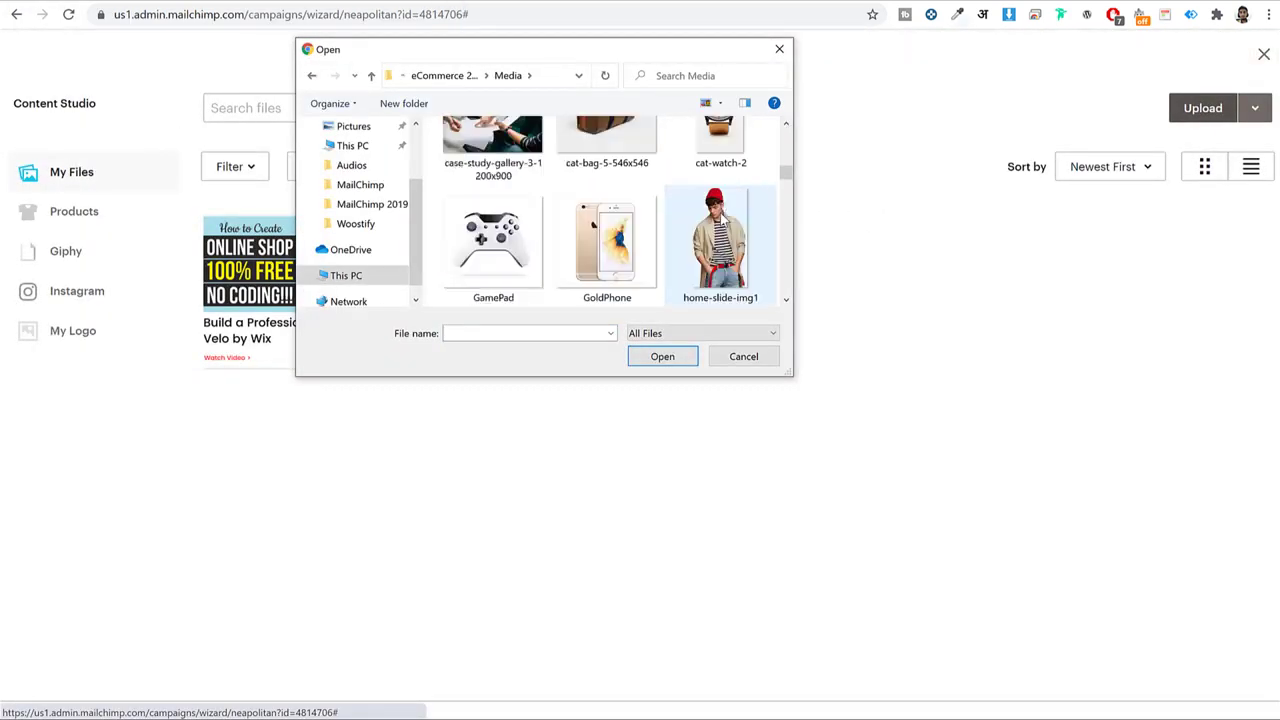
pyautogui.scroll(-10, 720, 218)
pyautogui.click(583, 210)
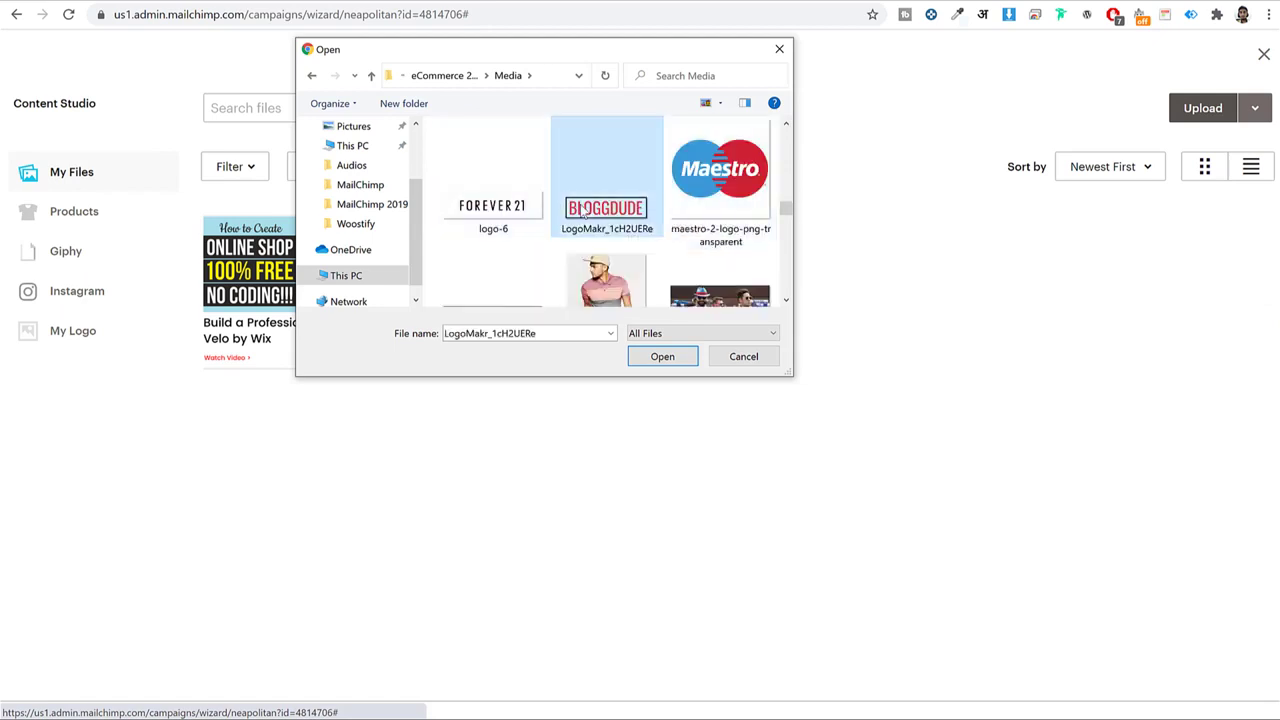
pyautogui.click(662, 357)
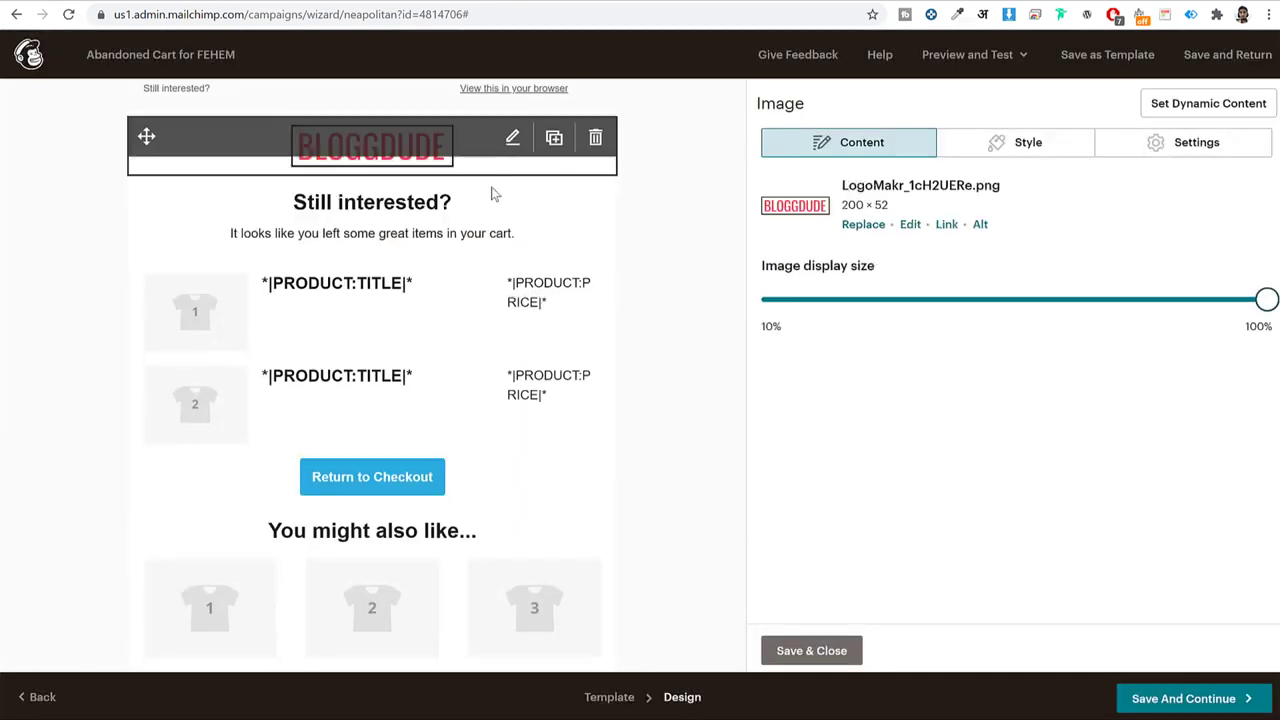
# - Review the cart products, Return to Checkout button and recommended products blocks, then save and close
pyautogui.scroll(-3, 438, 226)
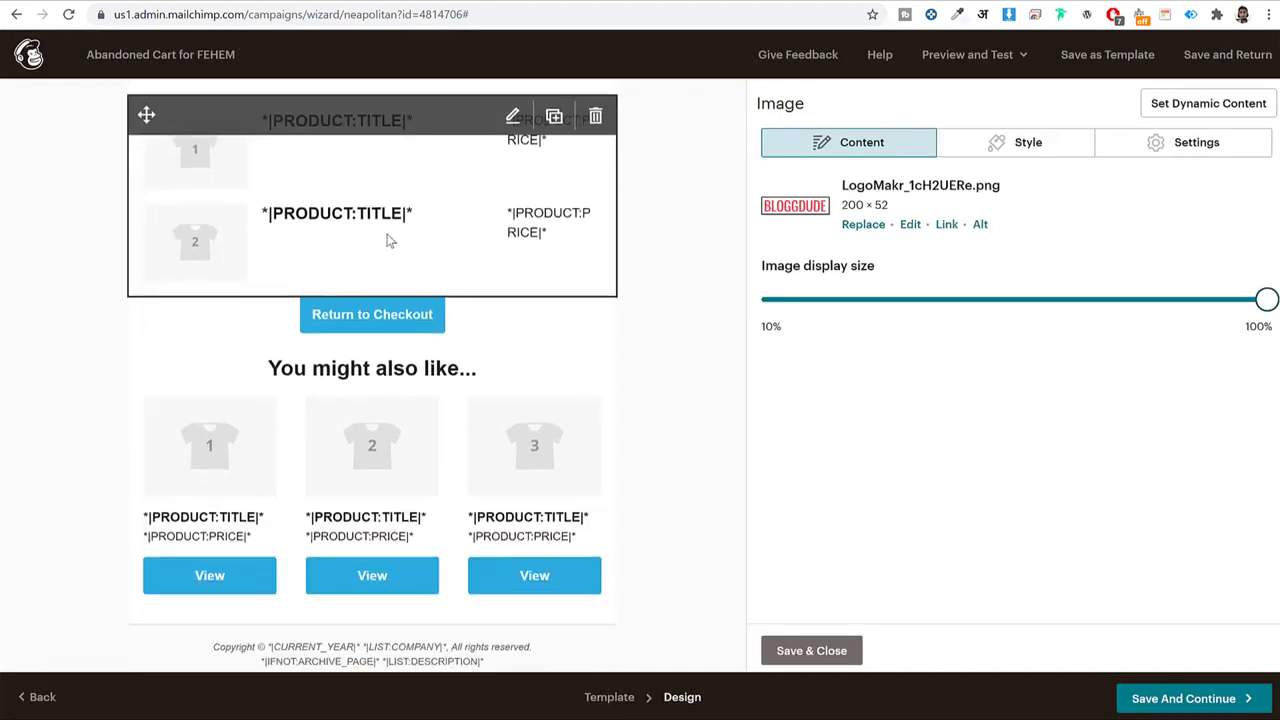
pyautogui.scroll(2, 390, 240)
pyautogui.click(376, 274)
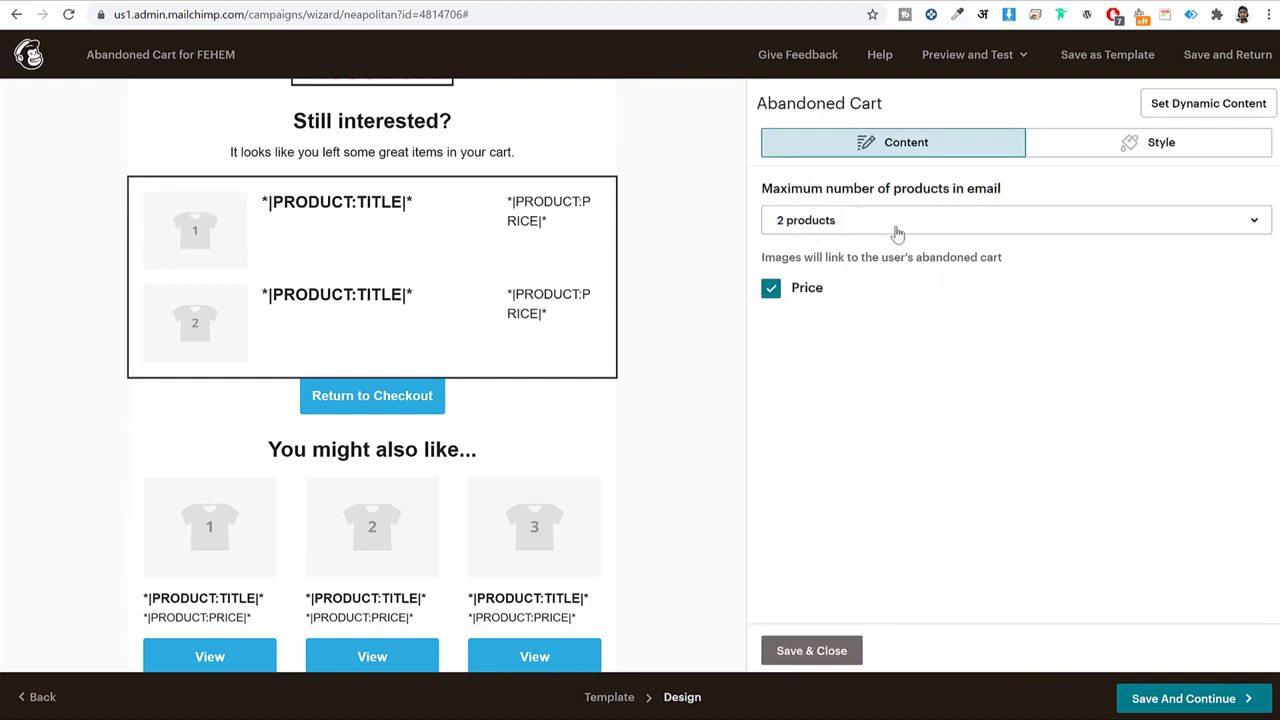
pyautogui.scroll(-3, 645, 360)
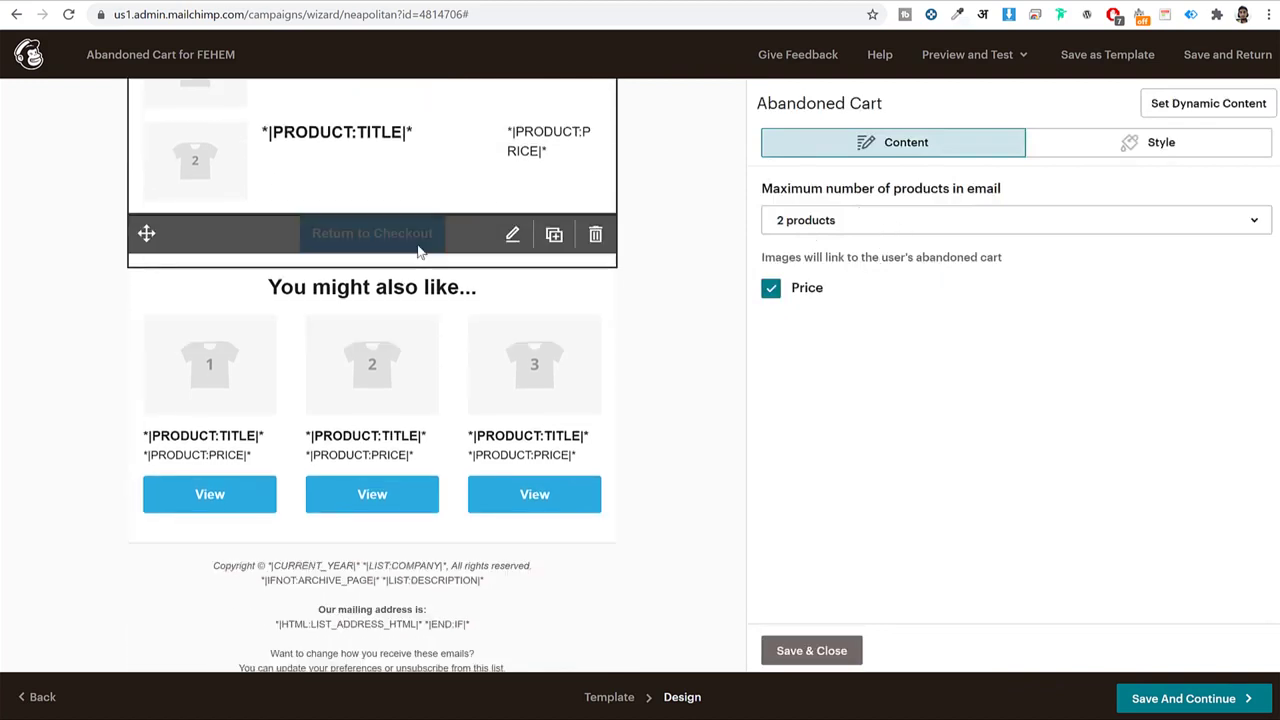
pyautogui.click(455, 231)
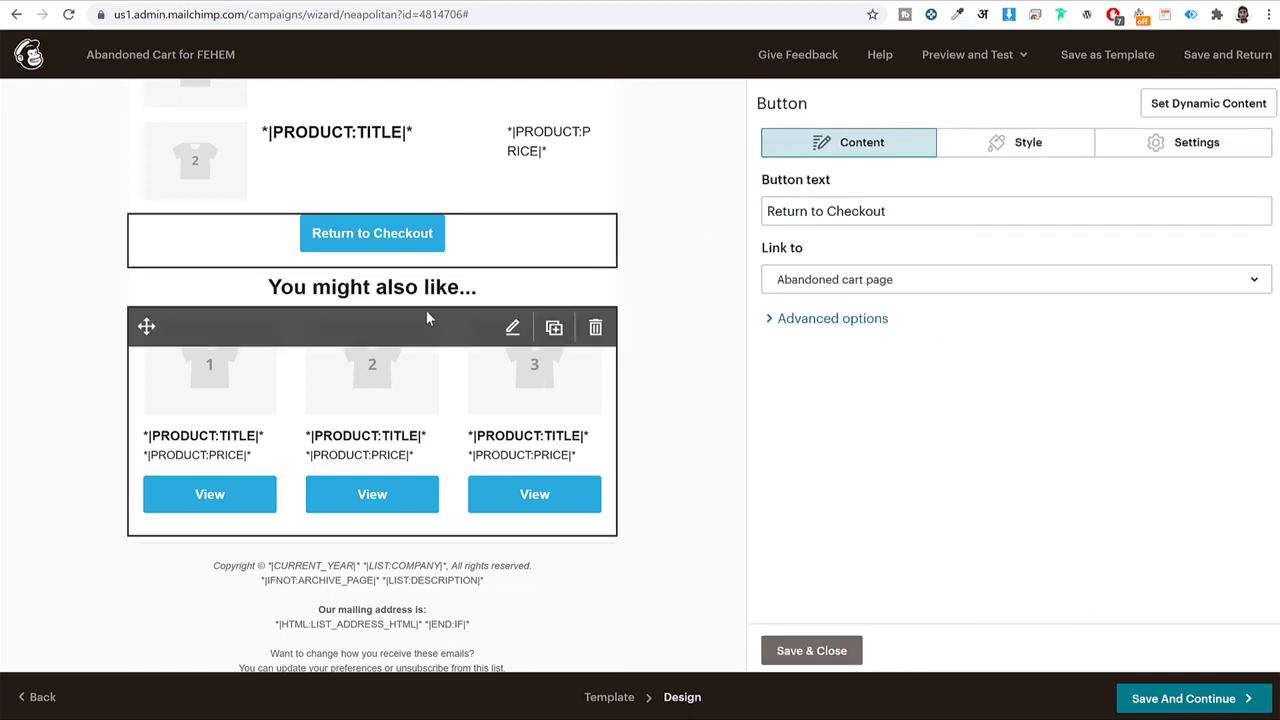
pyautogui.scroll(-1, 426, 318)
pyautogui.click(378, 374)
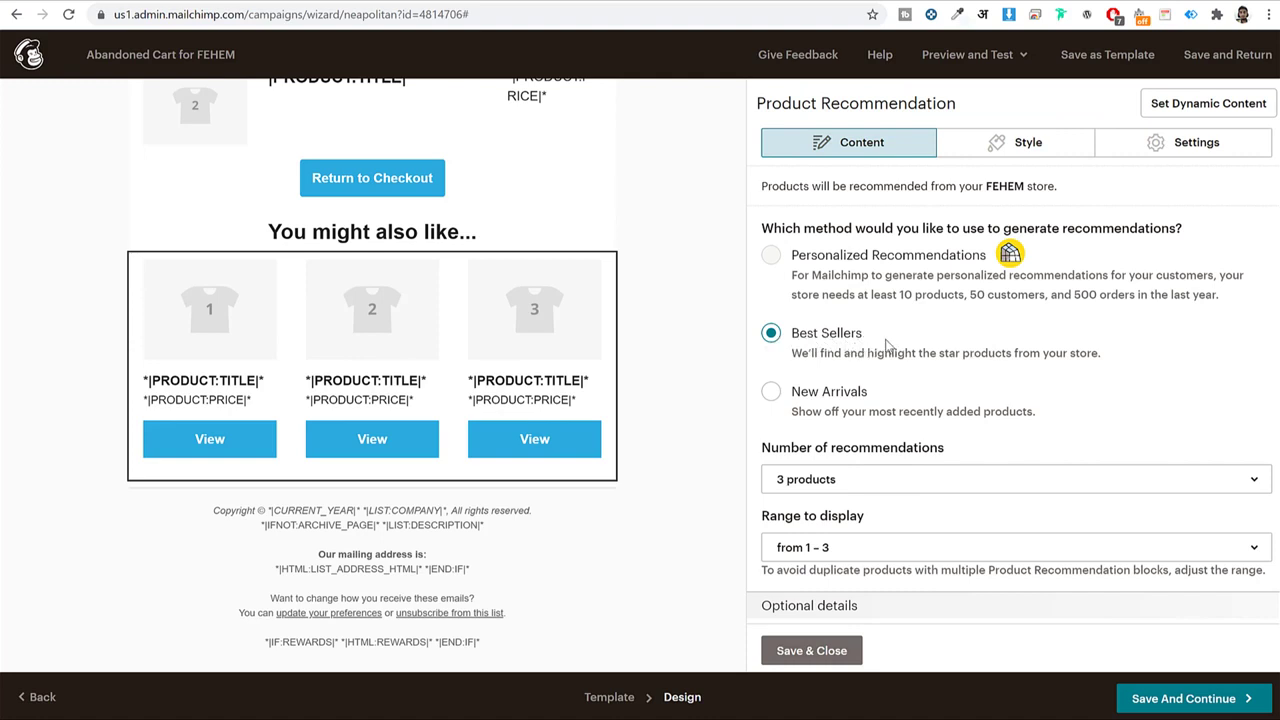
pyautogui.scroll(3, 669, 440)
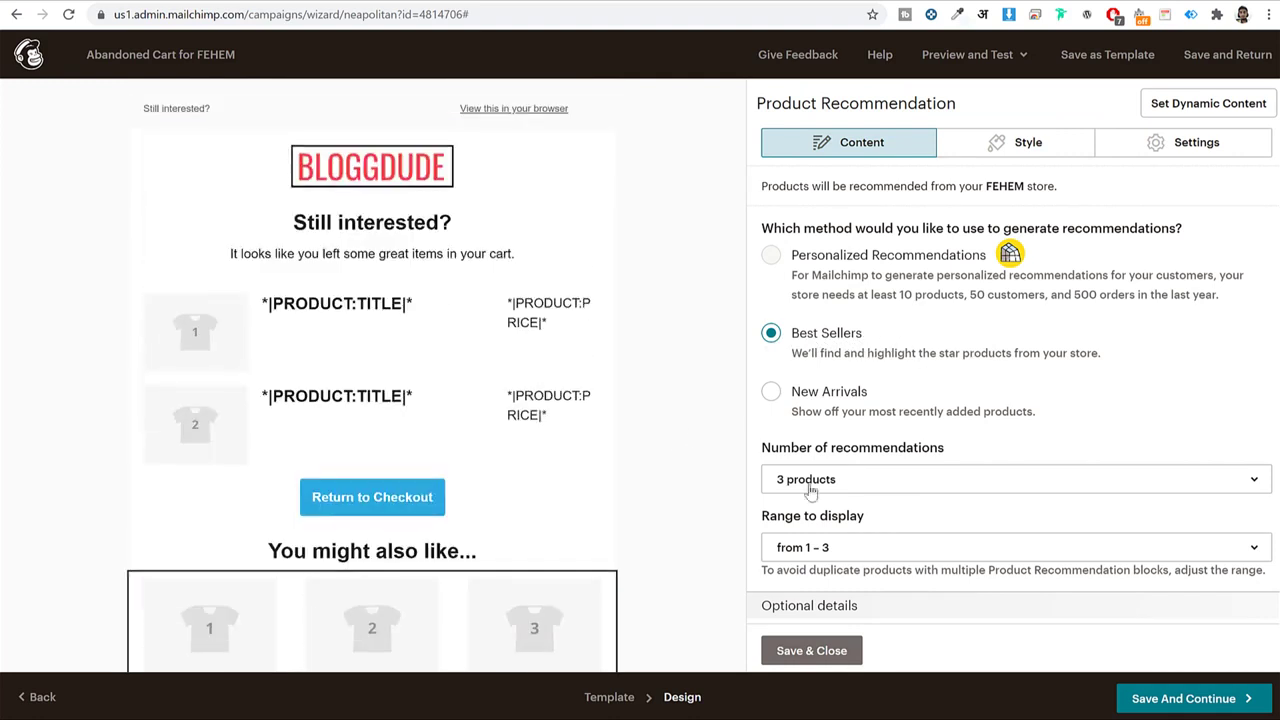
pyautogui.scroll(-2, 540, 385)
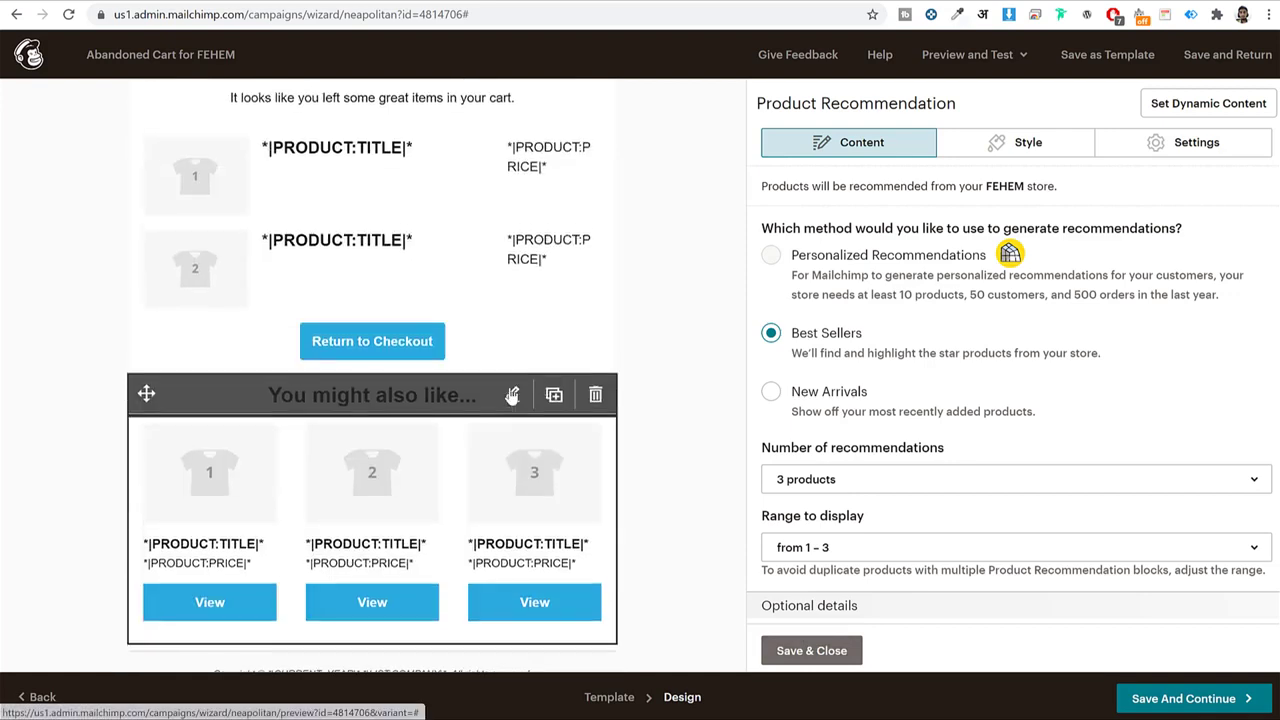
pyautogui.scroll(2, 531, 395)
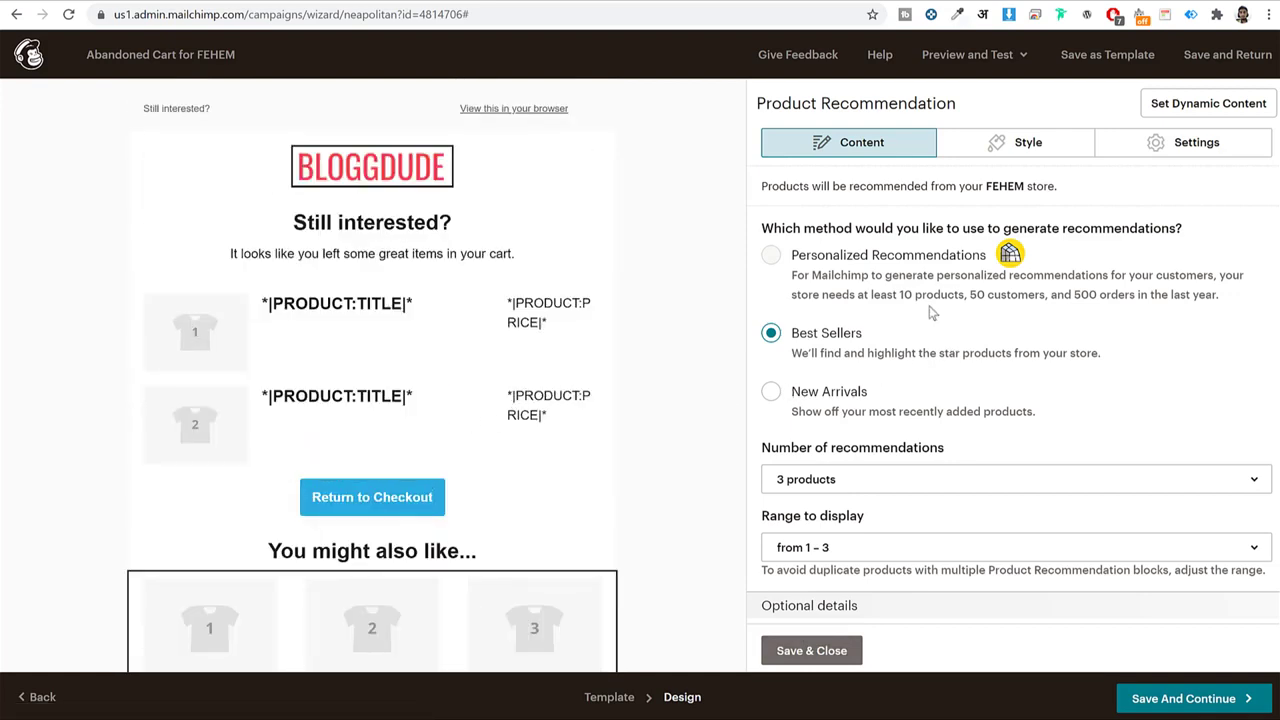
pyautogui.scroll(-3, 490, 390)
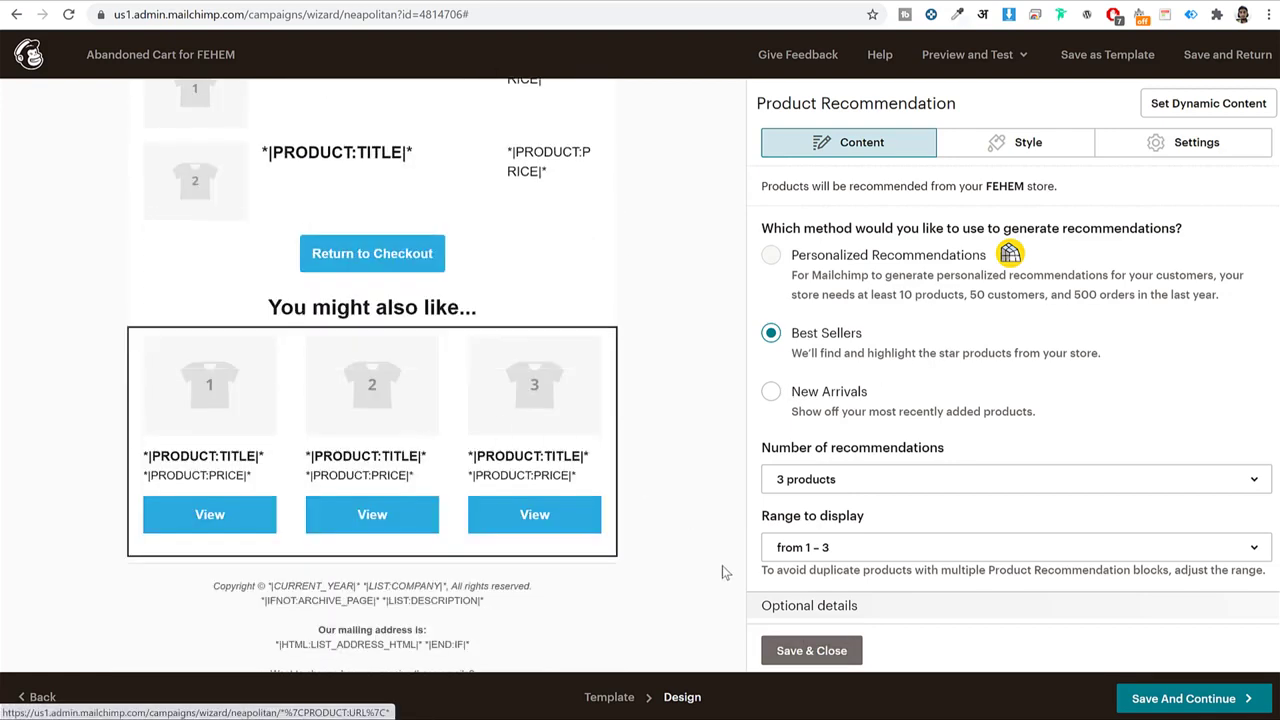
pyautogui.click(812, 651)
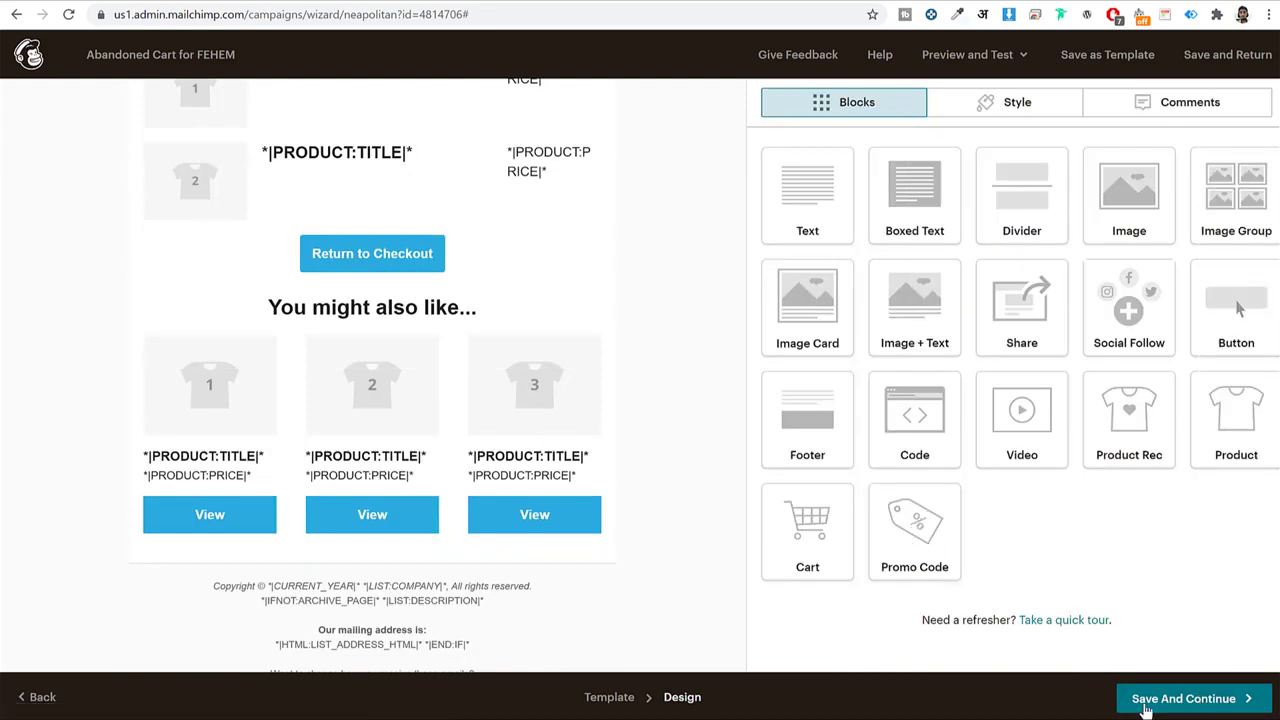
# - Save the email design and start sending the FEHEM Abandoned Cart automation
pyautogui.click(1183, 705)
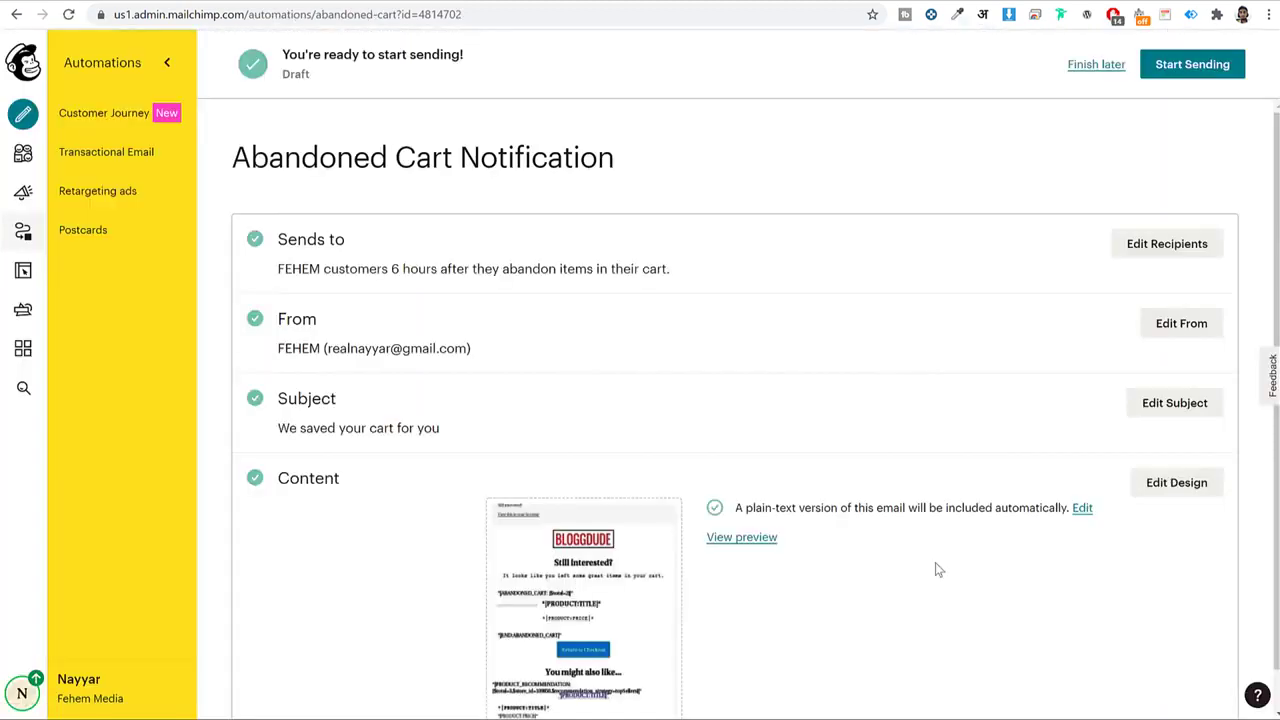
pyautogui.scroll(-1, 1080, 211)
pyautogui.click(1190, 64)
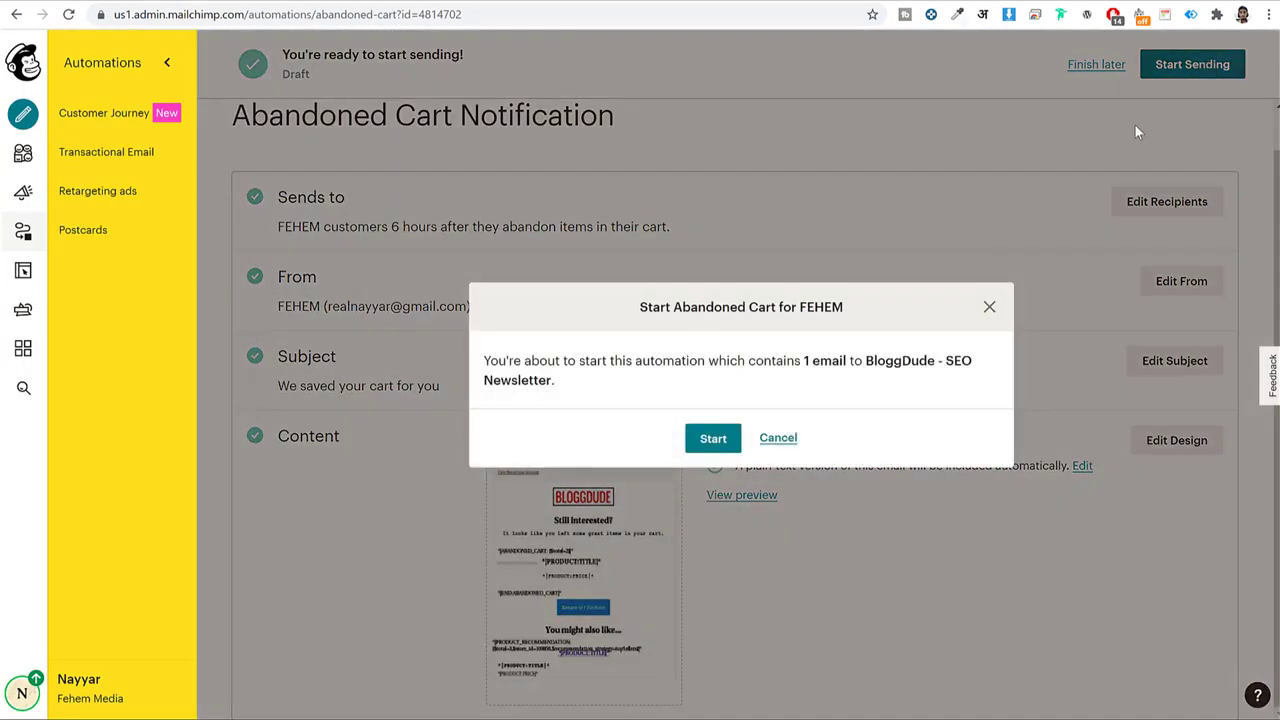
pyautogui.click(709, 437)
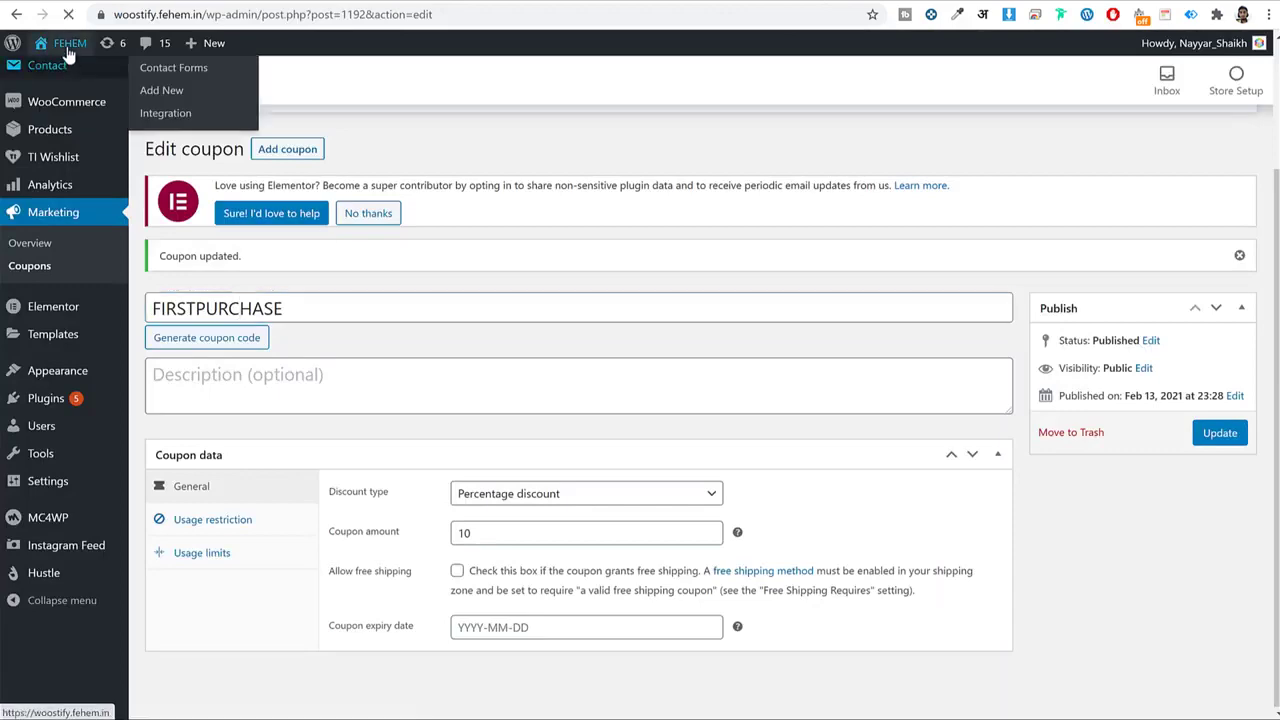
# - Add the Short Sleeve T-Shirt to the FEHEM cart and check the $32.00 total
pyautogui.click(66, 43)
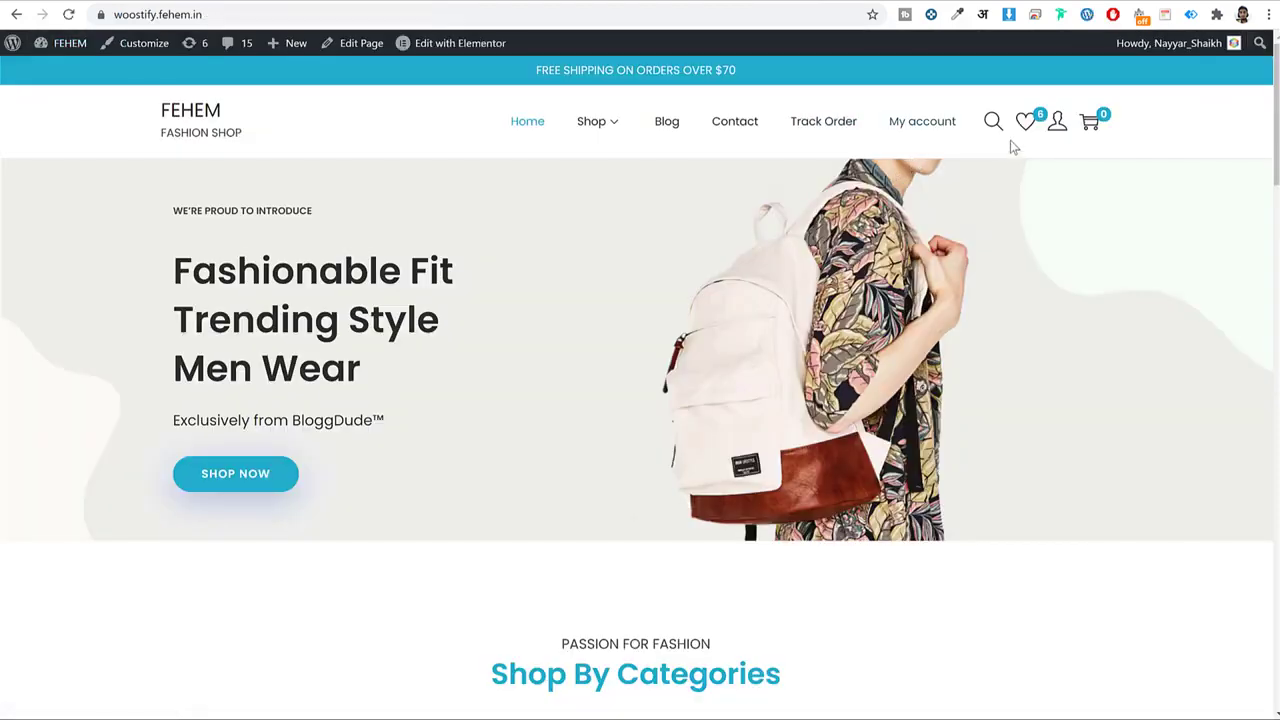
pyautogui.scroll(-10, 1010, 143)
pyautogui.scroll(-4, 994, 205)
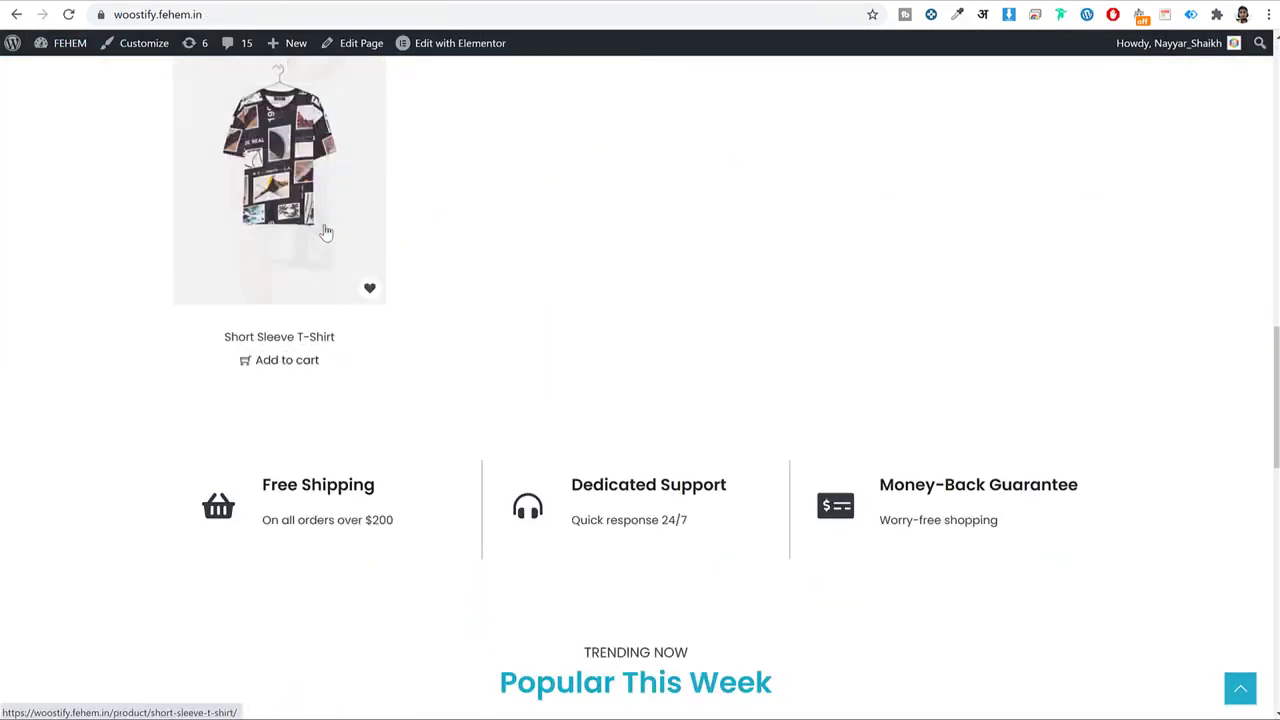
pyautogui.click(285, 362)
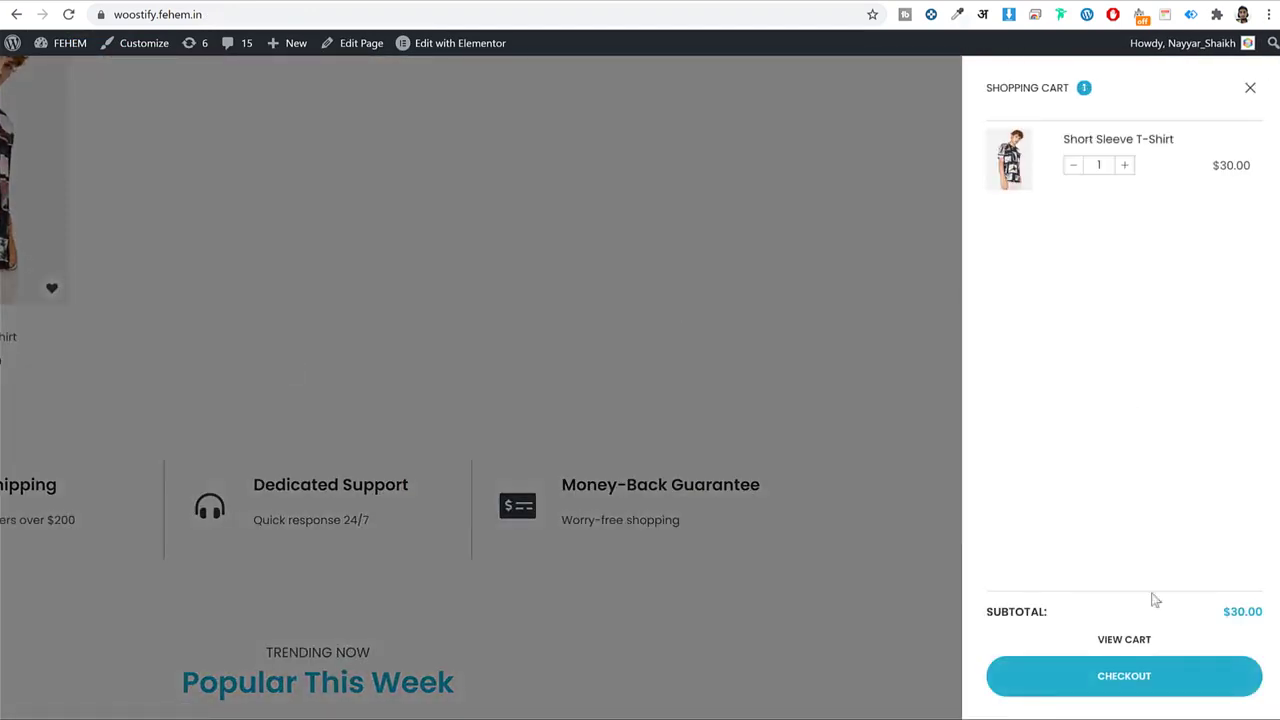
pyautogui.click(1128, 640)
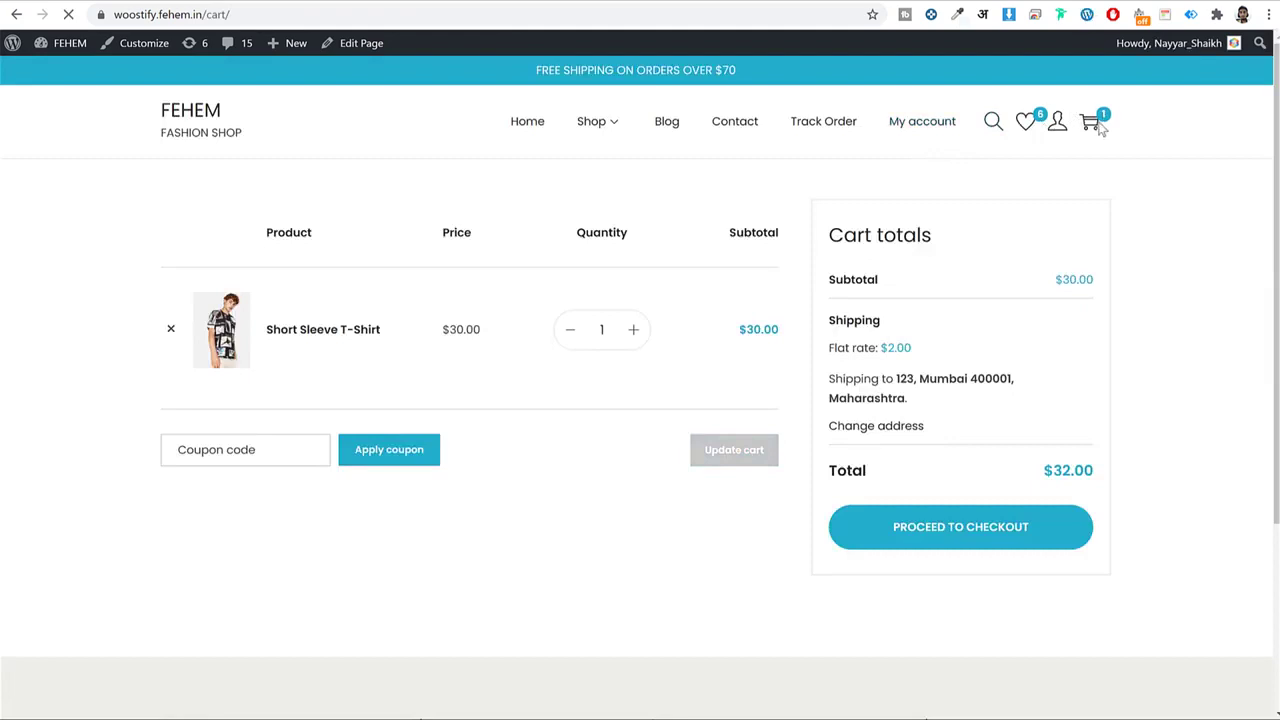
pyautogui.click(1057, 121)
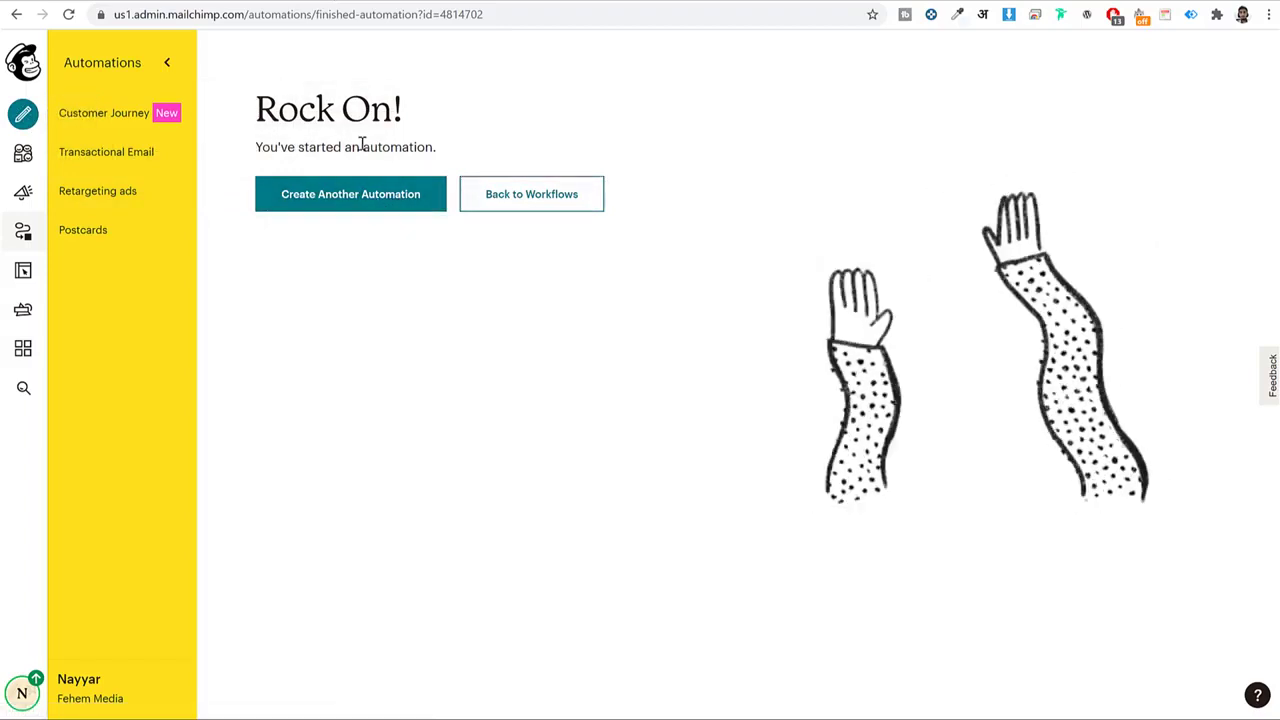
# - Reopen the abandoned cart automation and pause it for editing
pyautogui.click(354, 200)
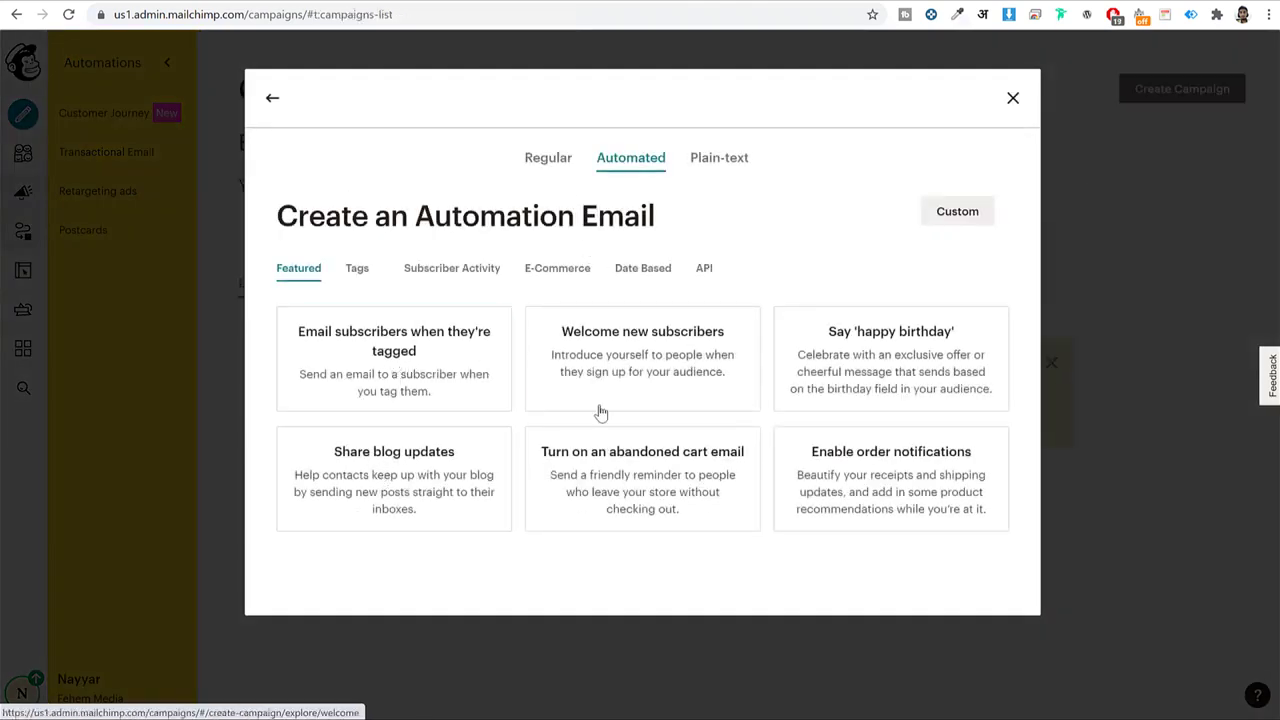
pyautogui.click(658, 486)
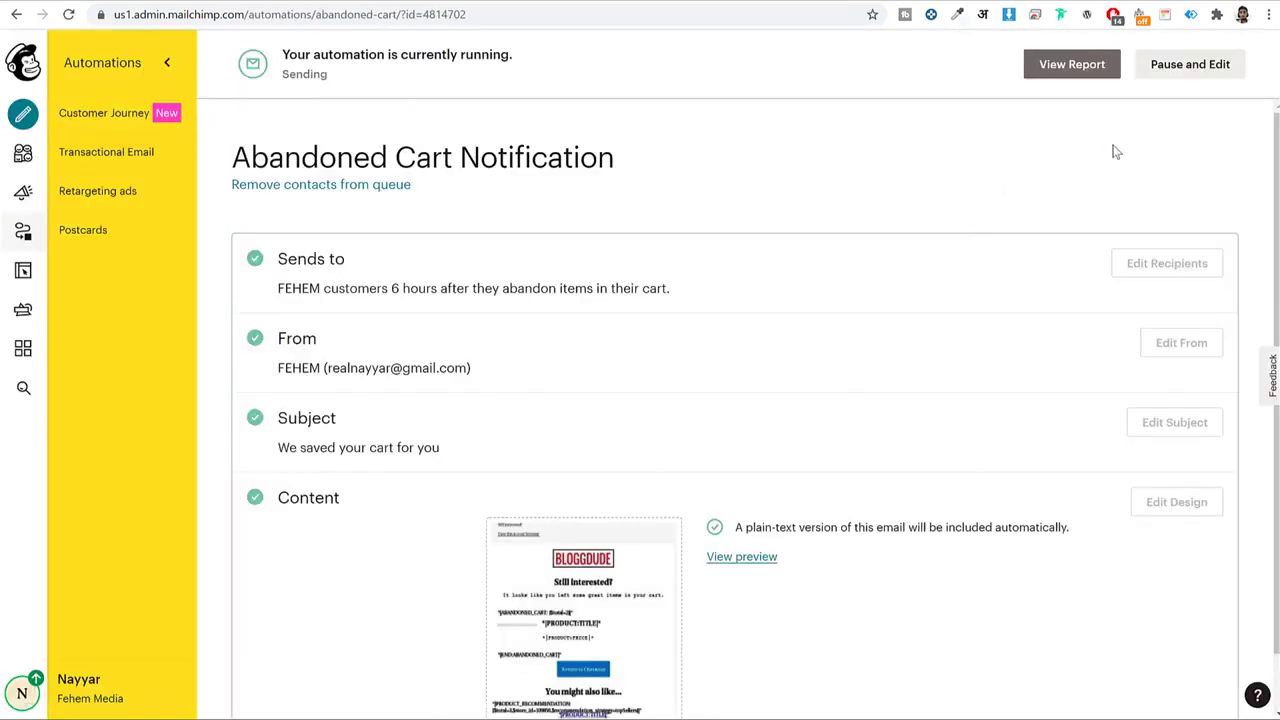
pyautogui.click(1181, 70)
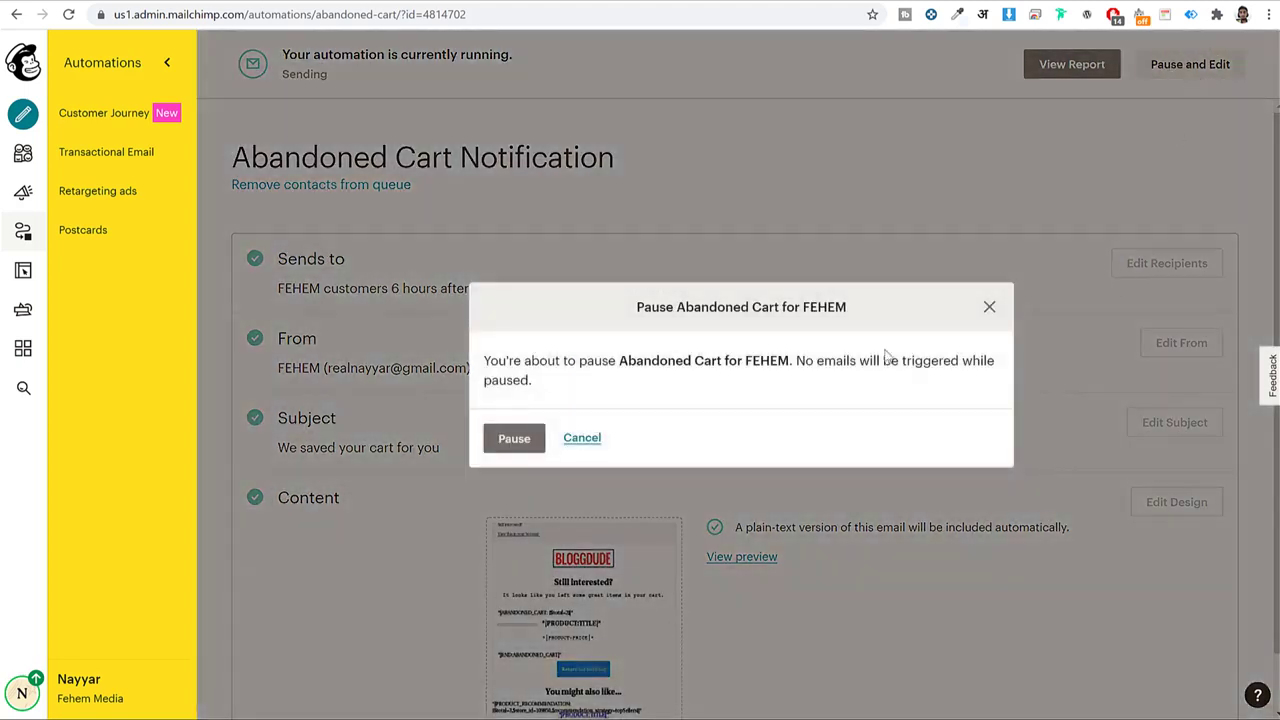
pyautogui.click(526, 442)
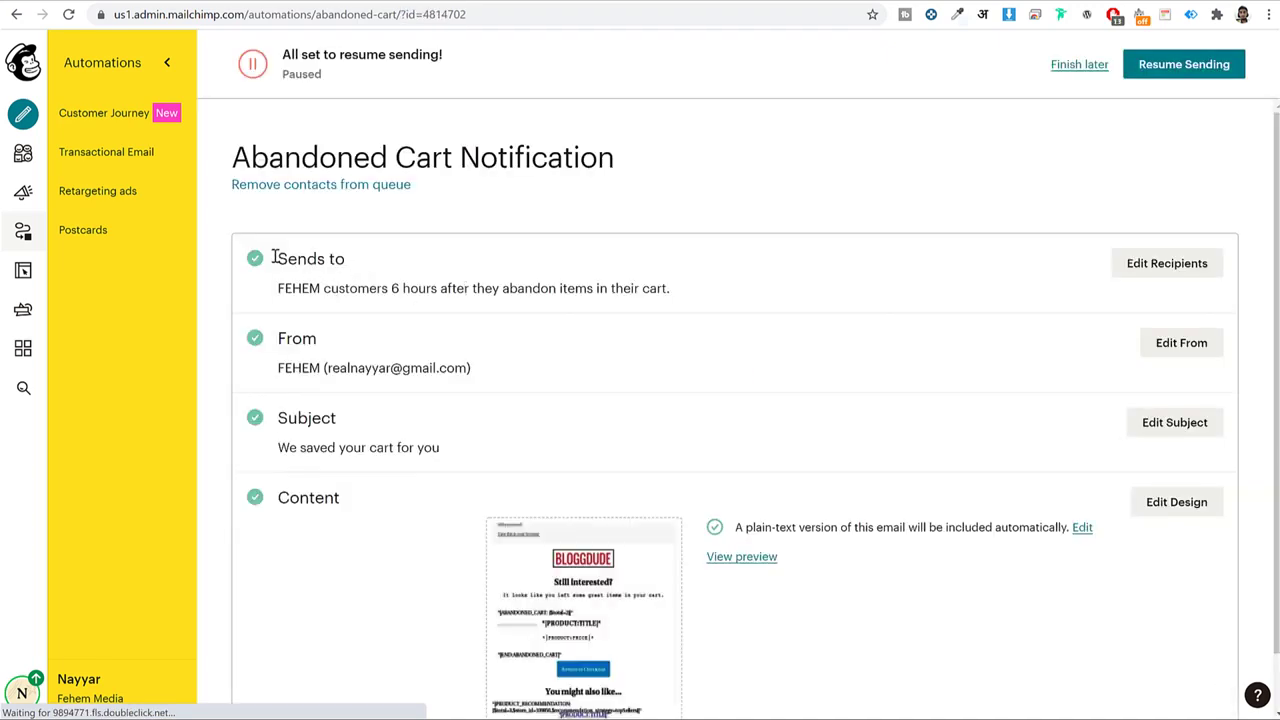
# - Try 24-hour and 1-hour send delays, then cancel, keeping the 6-hour delay
pyautogui.moveTo(274, 257); pyautogui.dragTo(398, 270)
pyautogui.click(1176, 272)
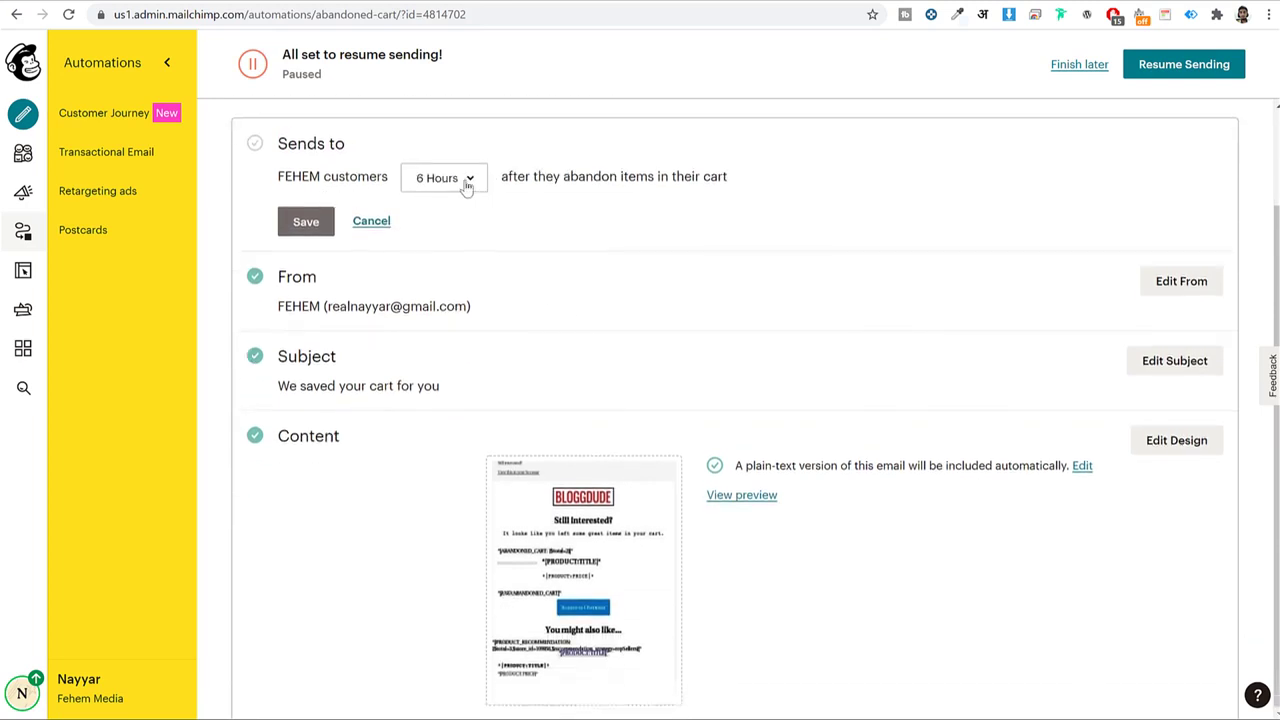
pyautogui.click(466, 181)
pyautogui.click(489, 258)
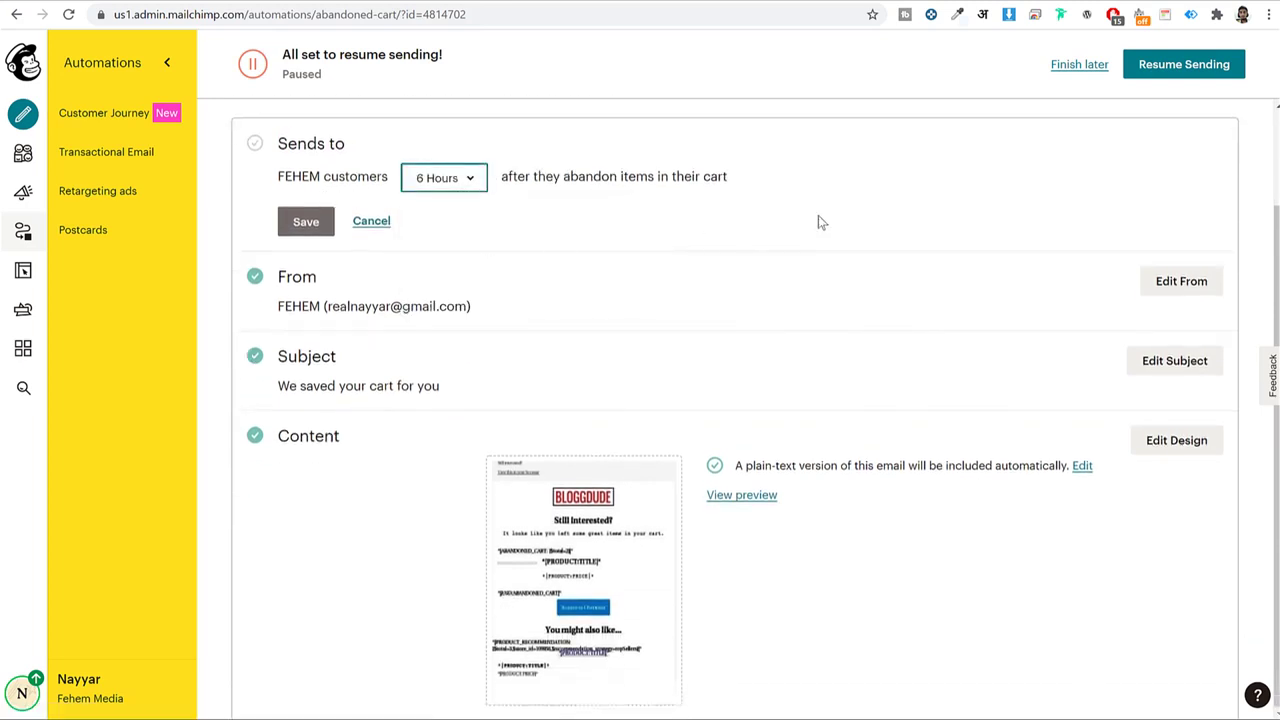
pyautogui.scroll(1, 810, 235)
pyautogui.scroll(1, 760, 270)
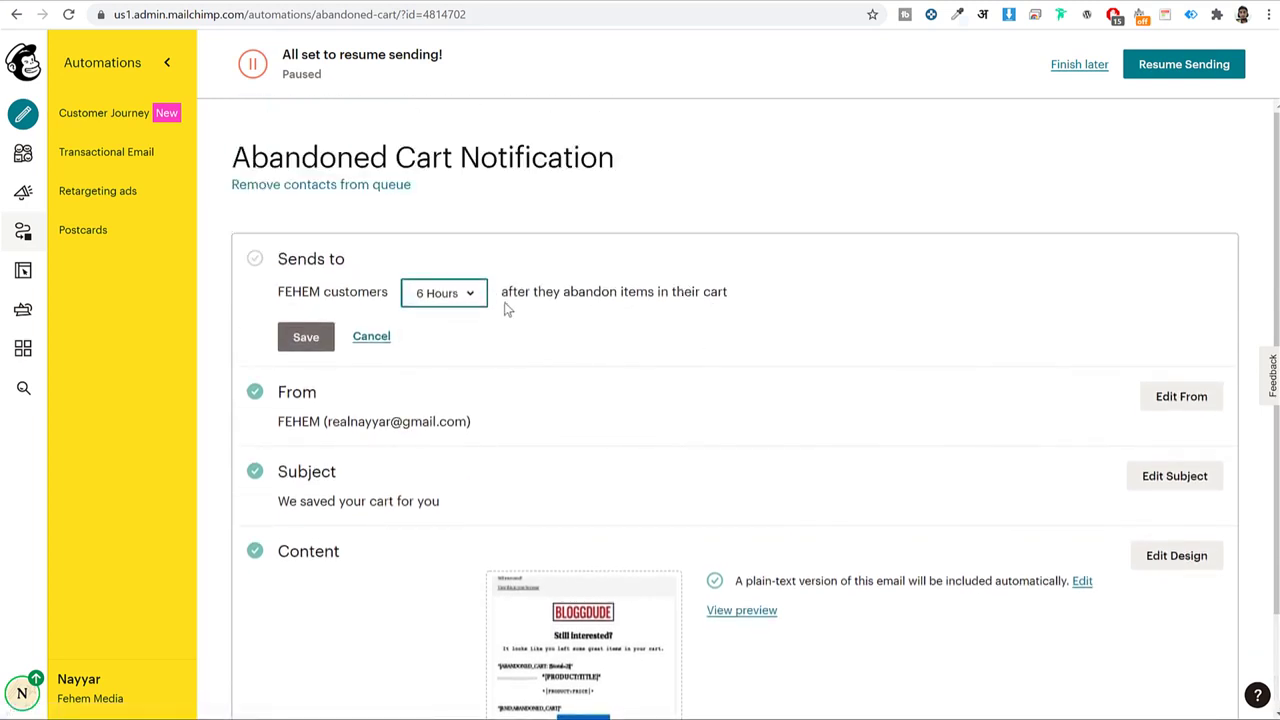
pyautogui.click(465, 293)
pyautogui.click(463, 410)
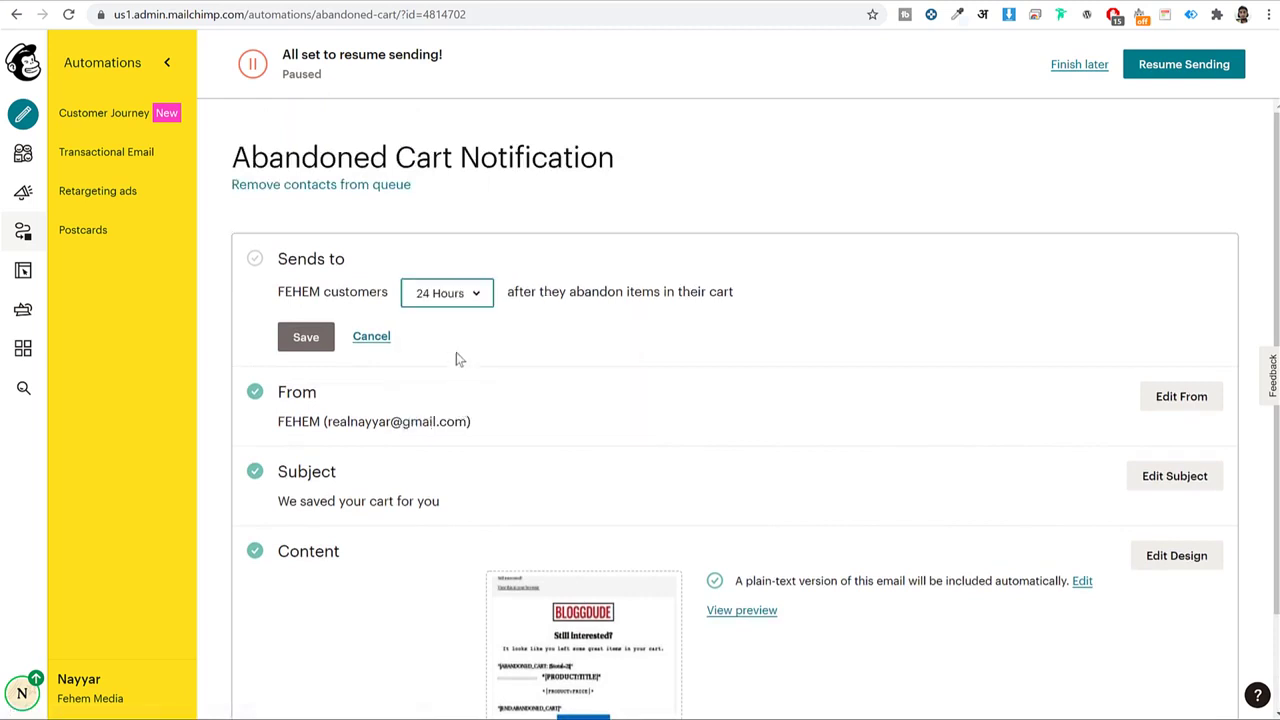
pyautogui.click(445, 293)
pyautogui.click(445, 331)
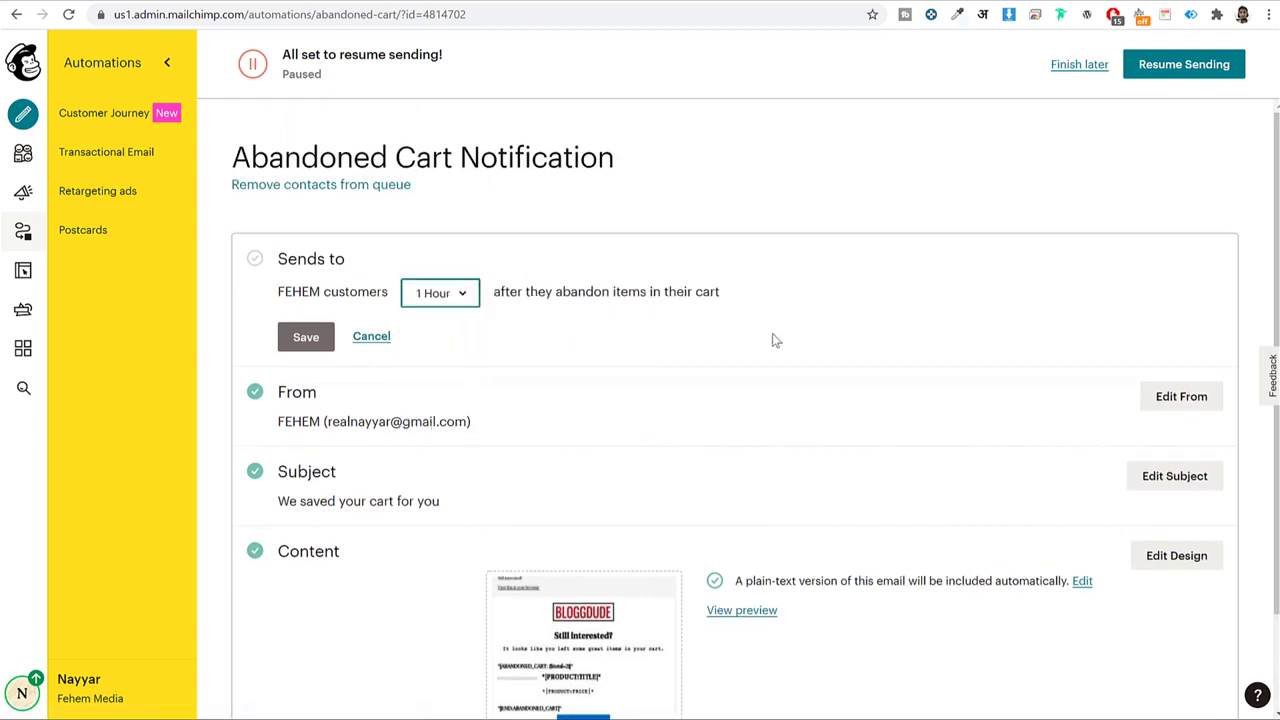
pyautogui.click(389, 342)
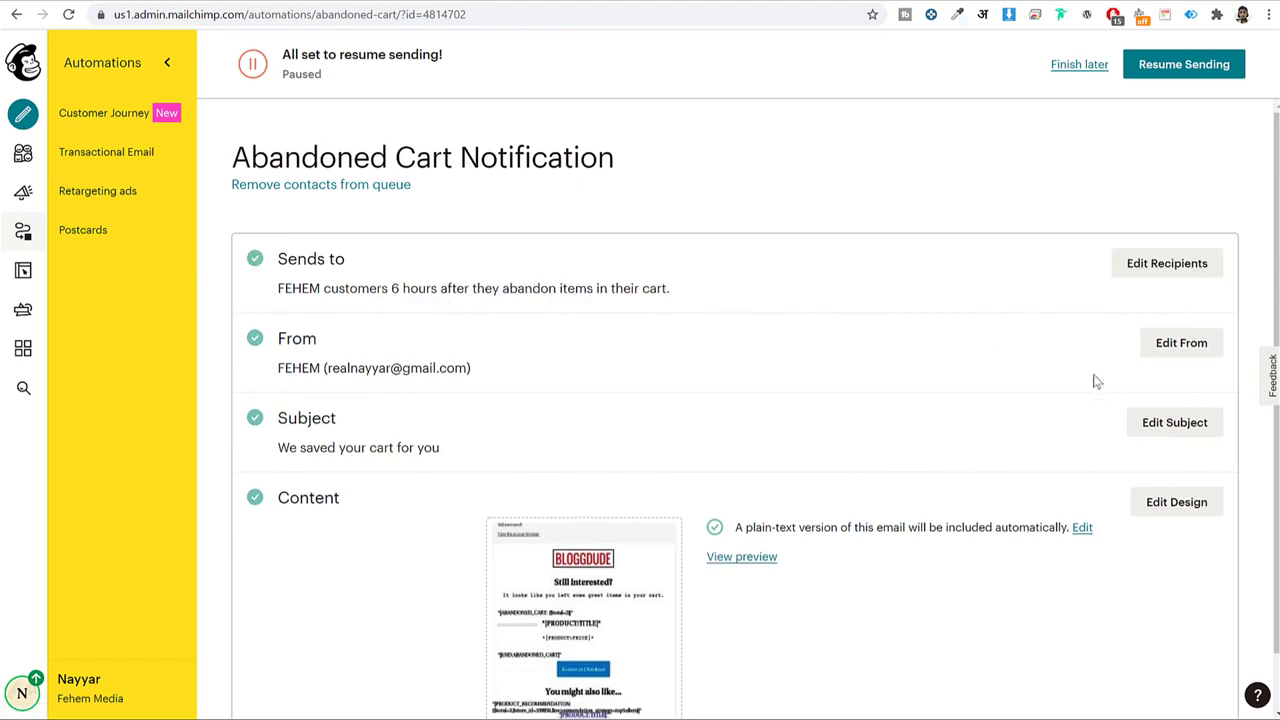
# - Resume sending the abandoned cart automation
pyautogui.scroll(-1, 947, 350)
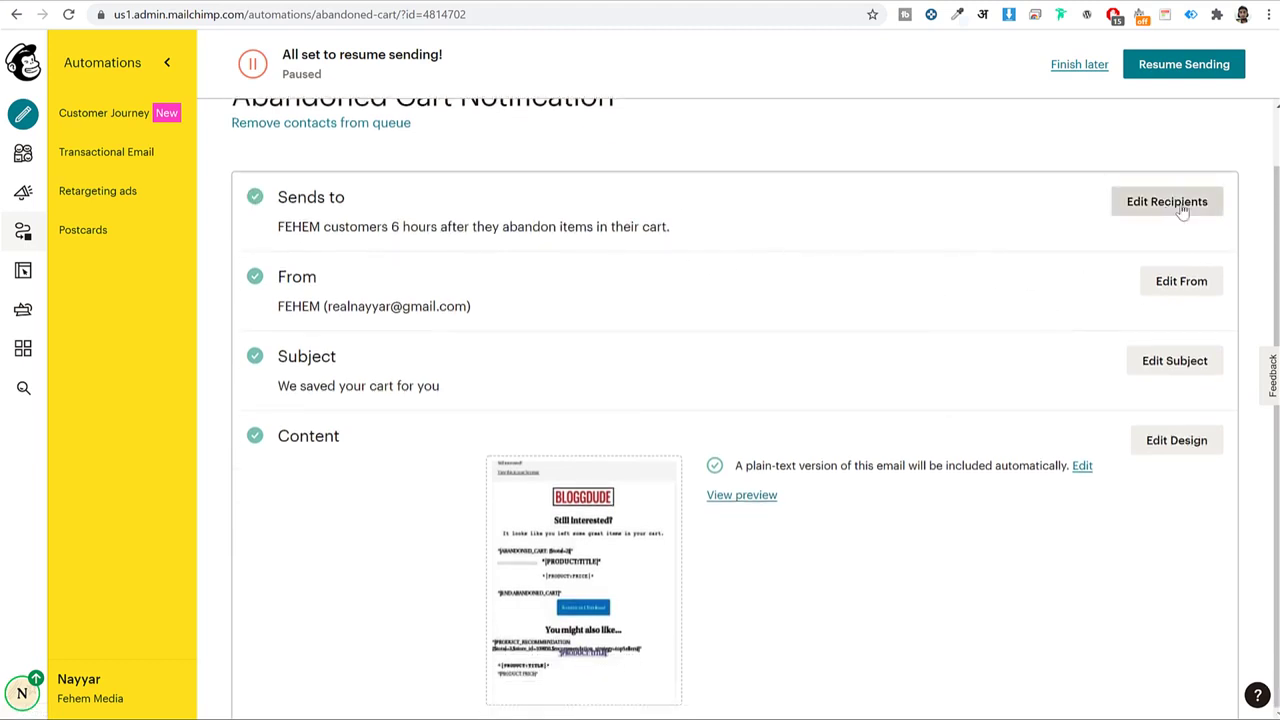
pyautogui.click(1183, 65)
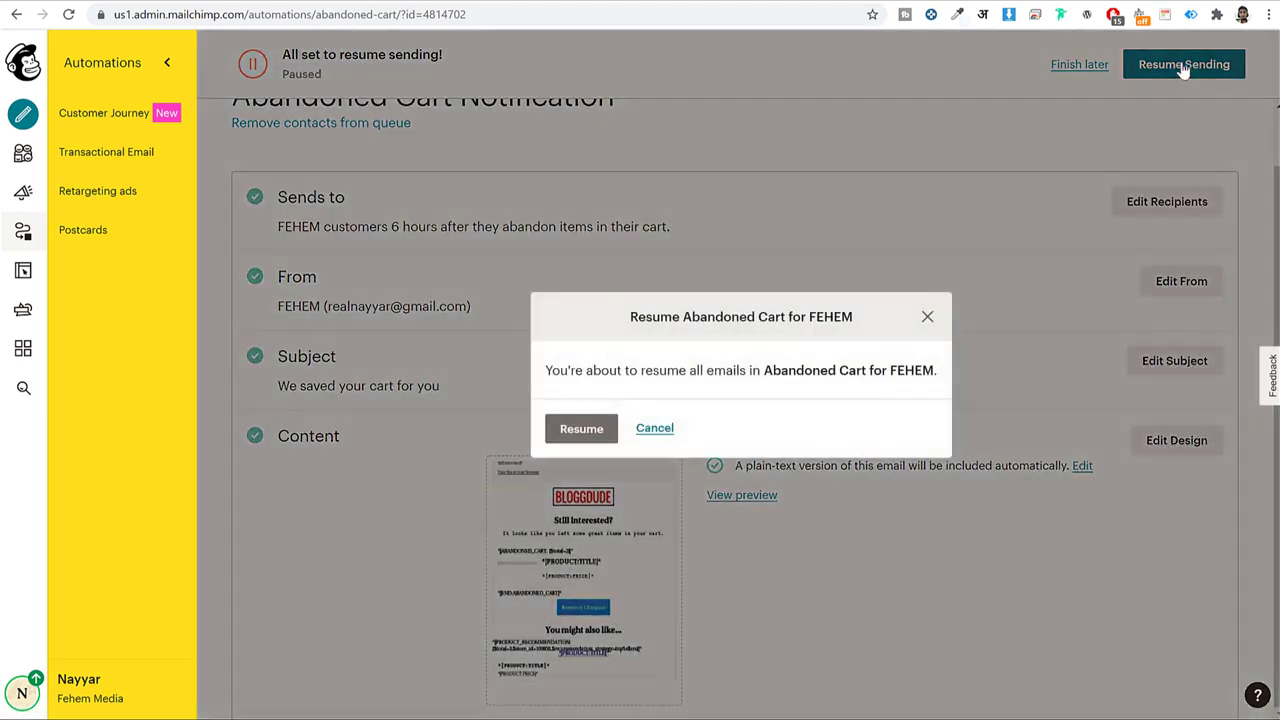
pyautogui.click(572, 440)
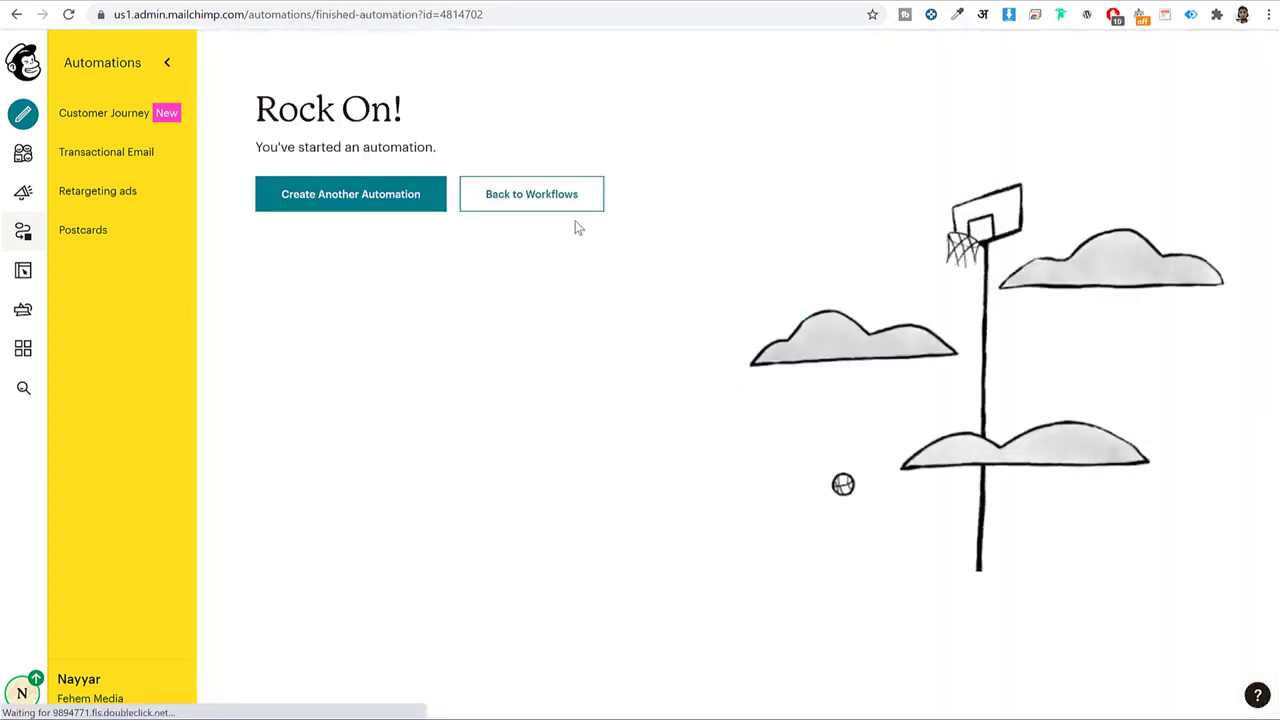
# - Open the Single welcome email report from Campaigns: 1 sent, 100.0% opens, $0.00 revenue
pyautogui.click(23, 153)
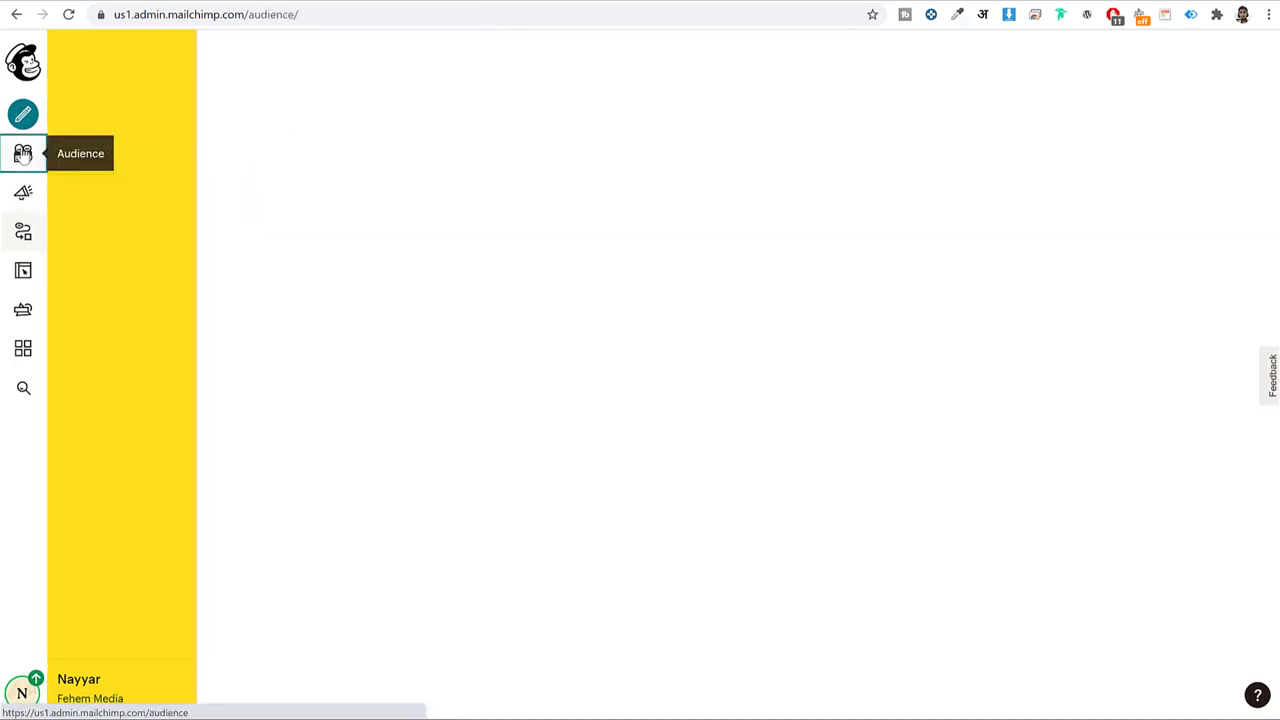
pyautogui.click(23, 191)
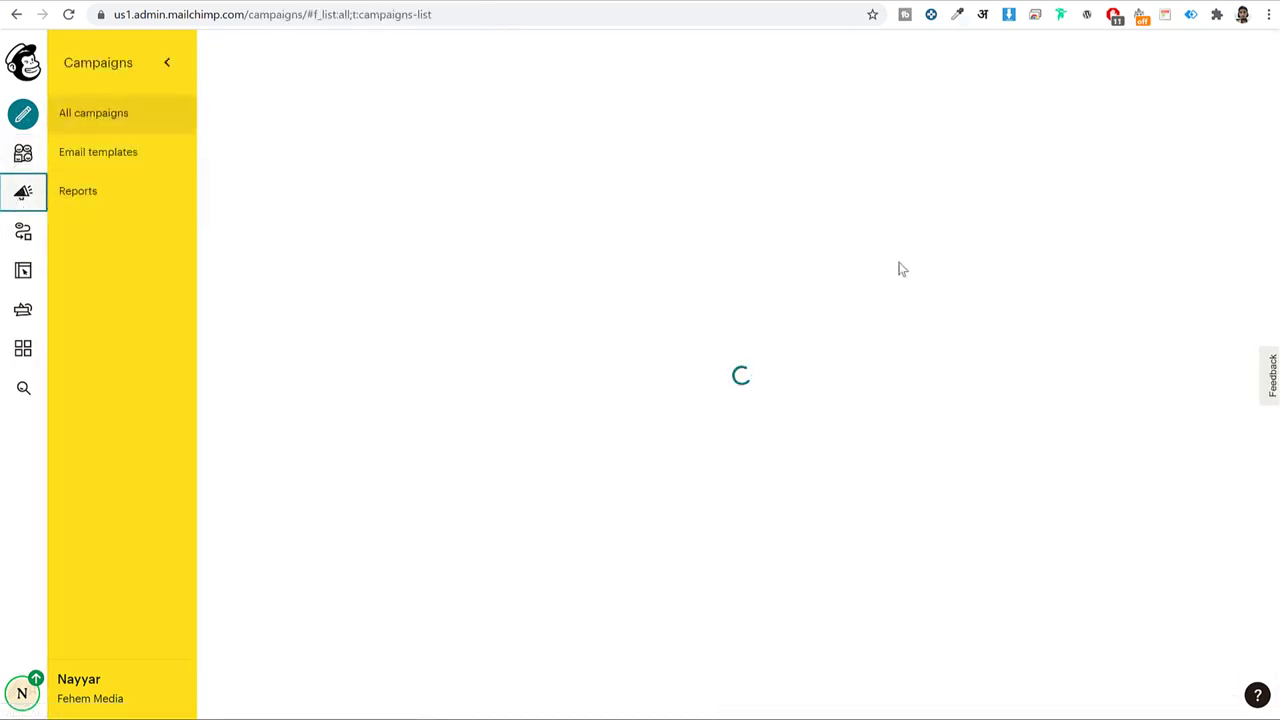
pyautogui.scroll(-5, 940, 365)
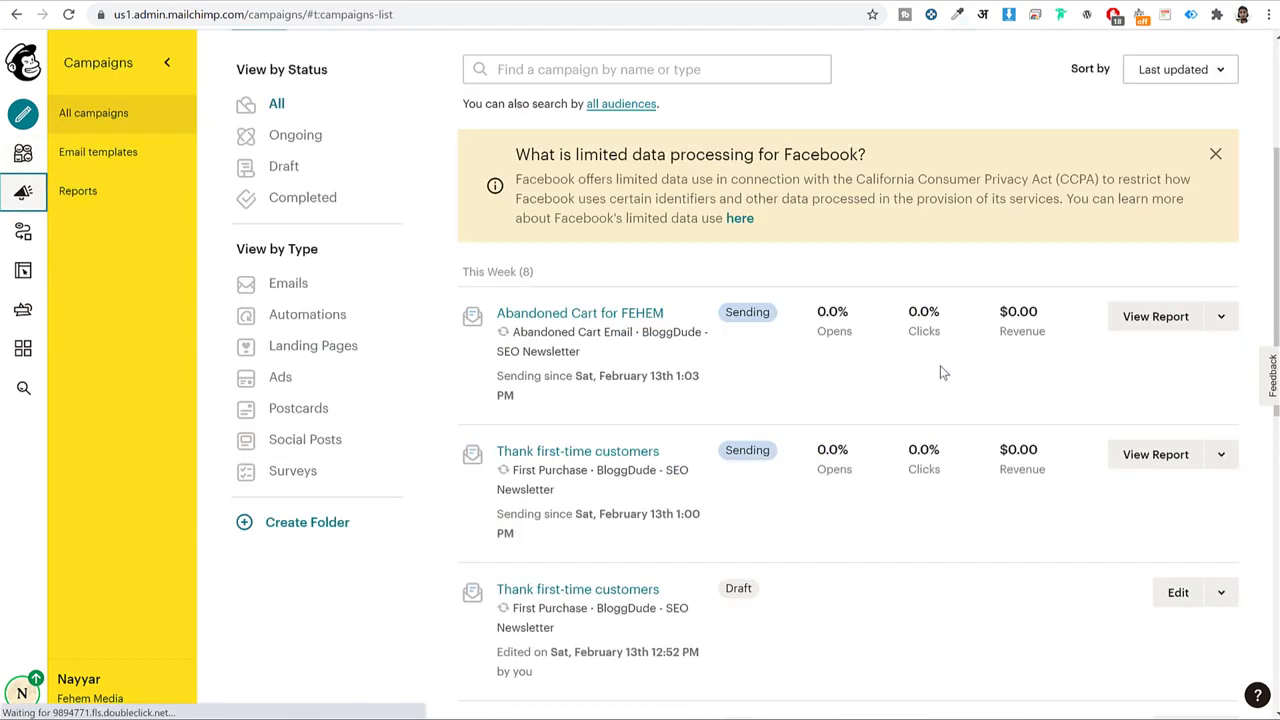
pyautogui.scroll(2, 947, 361)
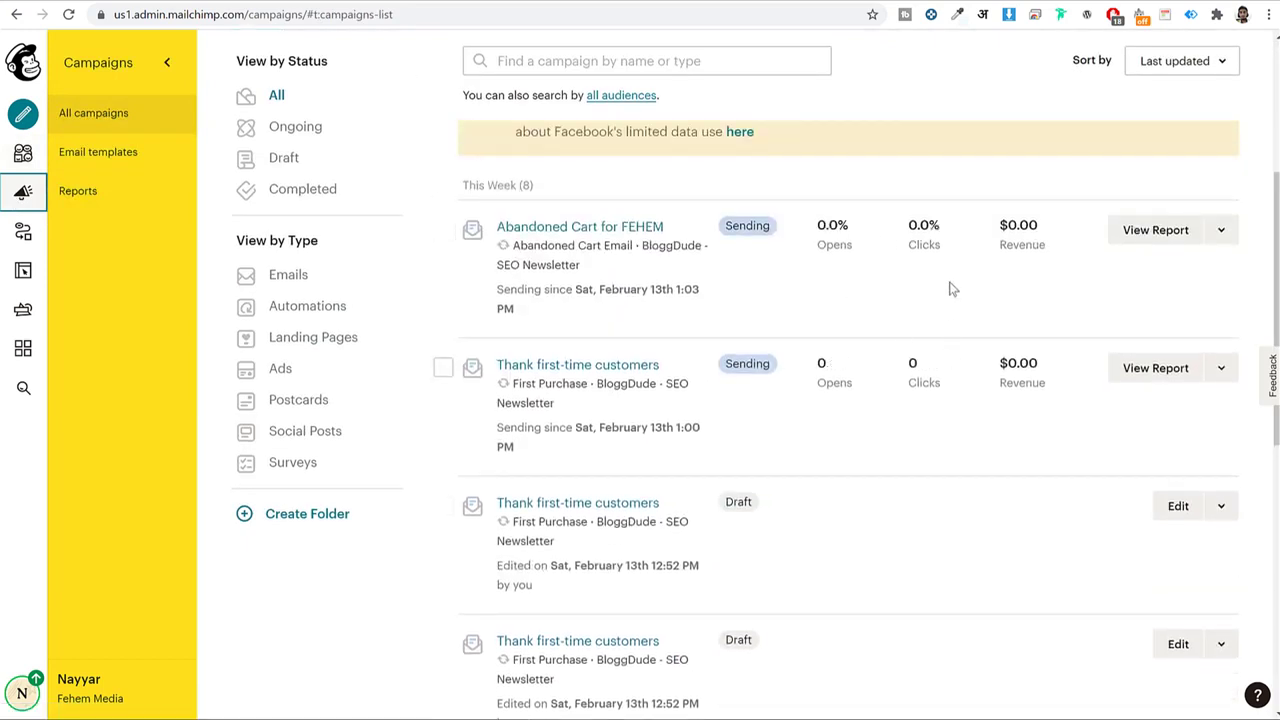
pyautogui.scroll(-3, 1005, 335)
pyautogui.scroll(-3, 1005, 349)
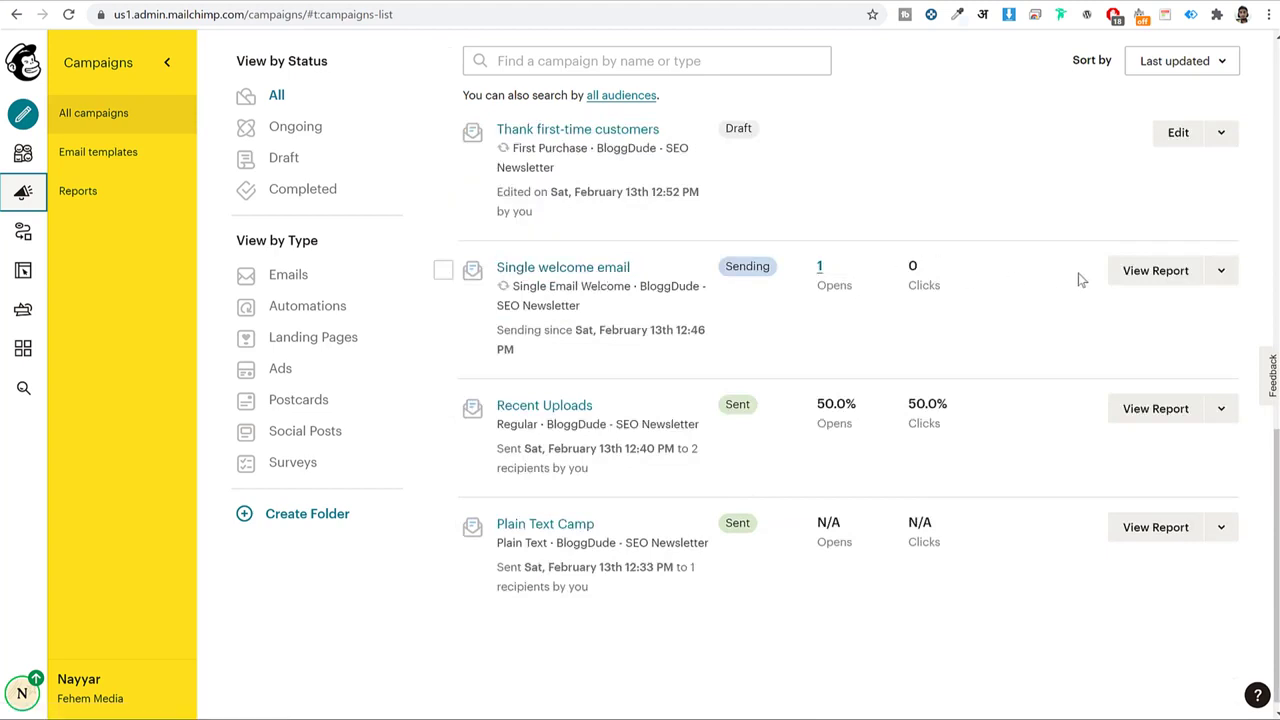
pyautogui.click(1177, 280)
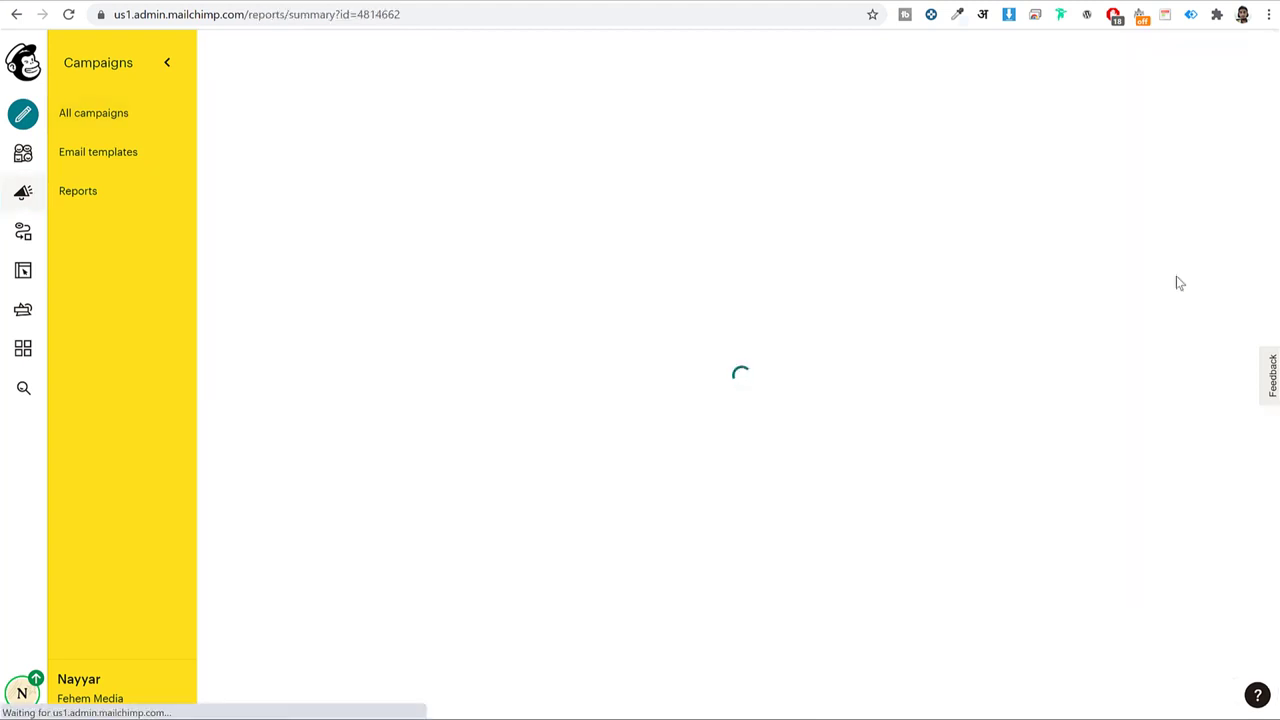
pyautogui.scroll(-3, 997, 341)
pyautogui.scroll(-5, 997, 344)
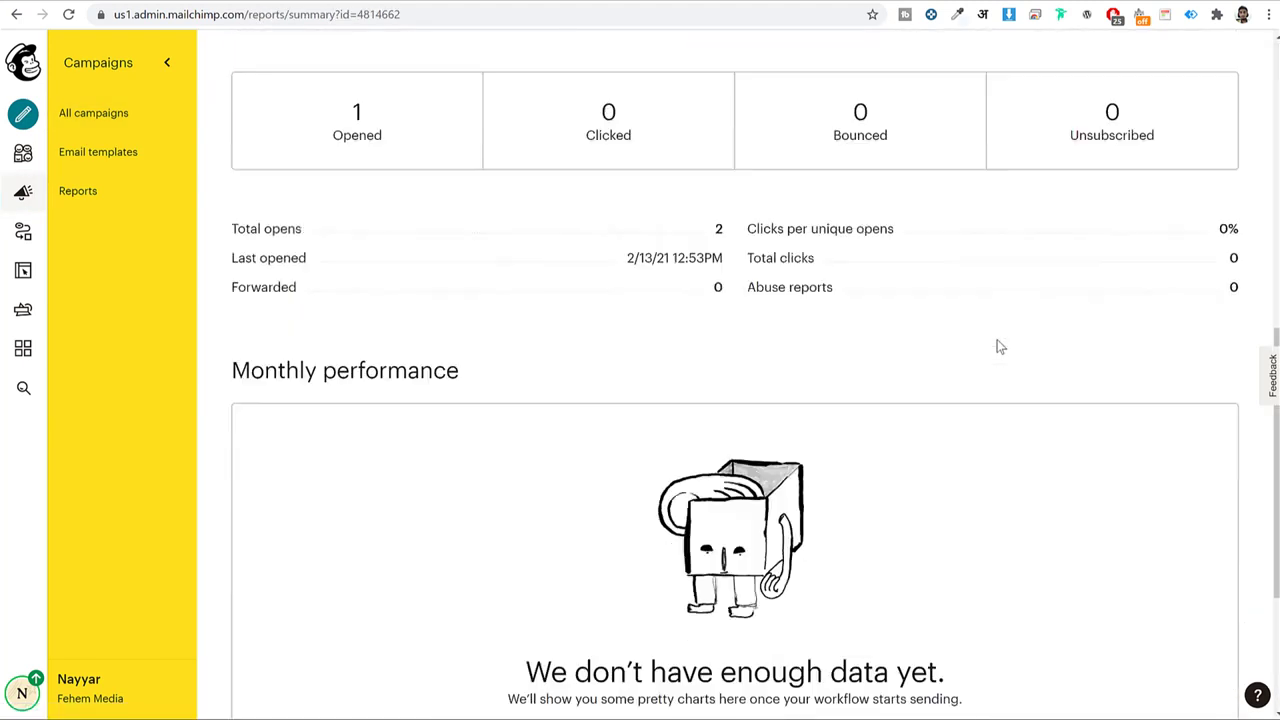
pyautogui.scroll(-2, 895, 262)
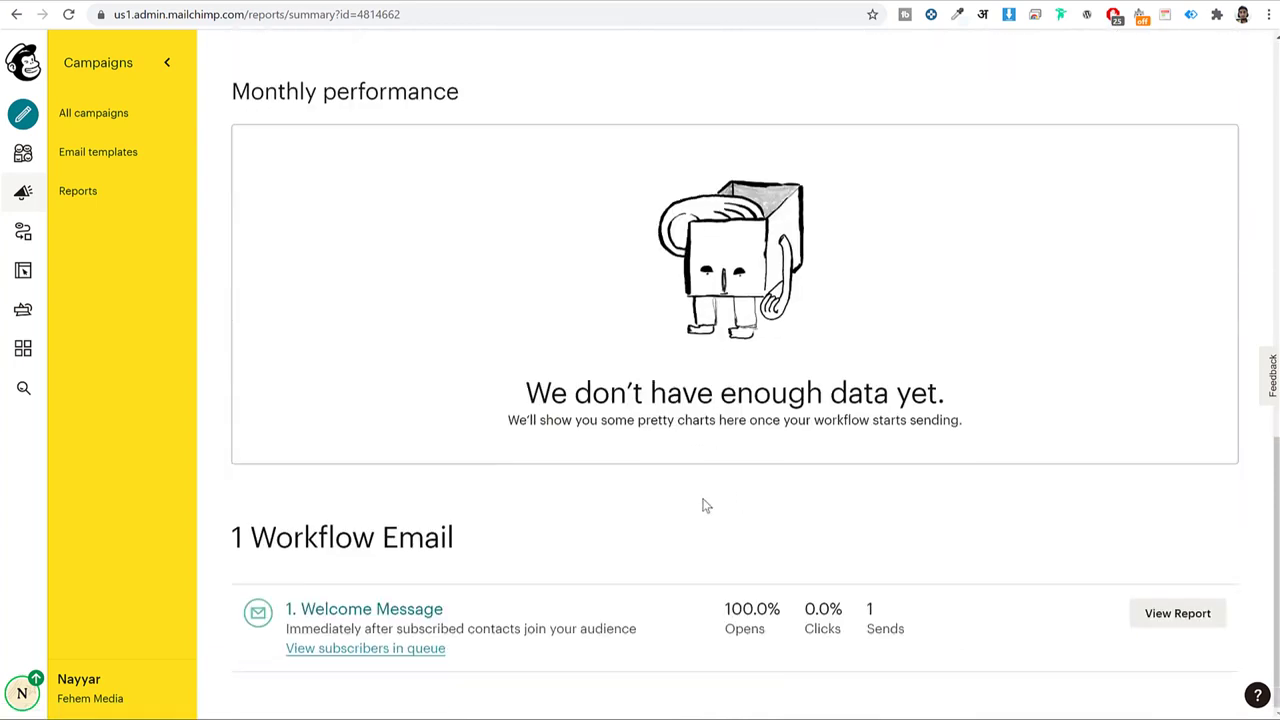
pyautogui.scroll(9, 432, 617)
pyautogui.scroll(1, 812, 410)
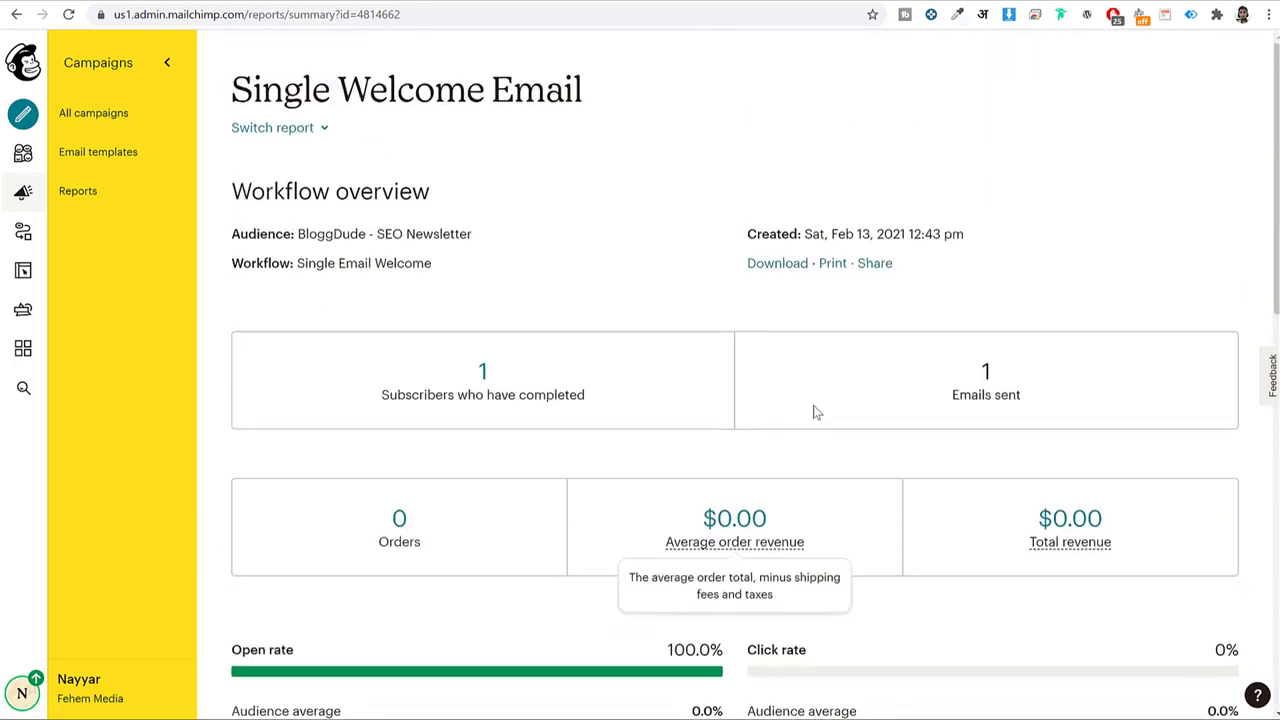